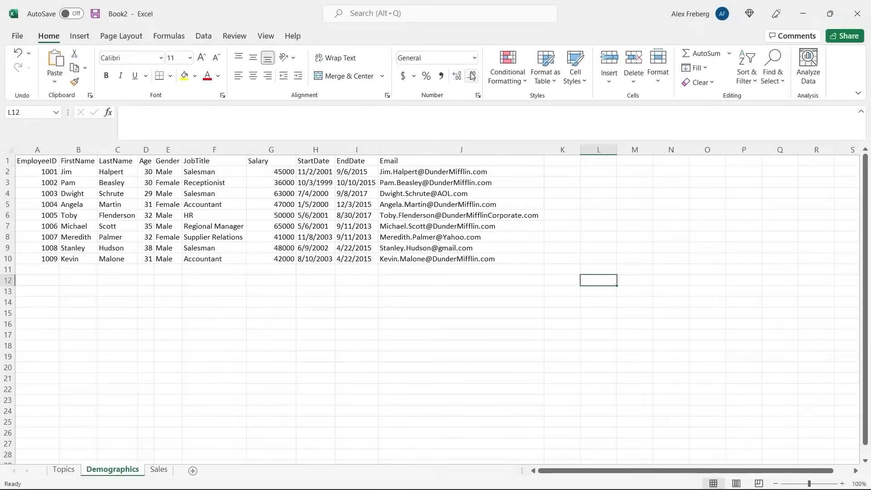
{"action": "left_click", "coordinate": [519, 74]}
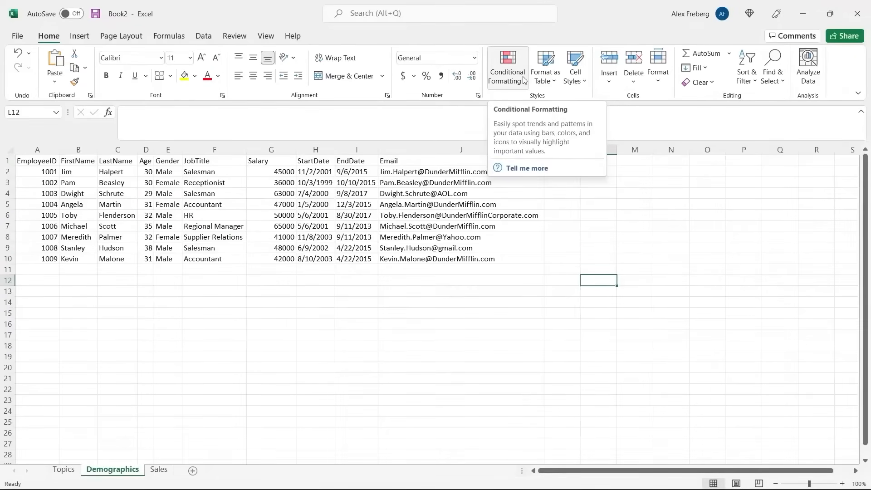
{"action": "left_click", "coordinate": [524, 80]}
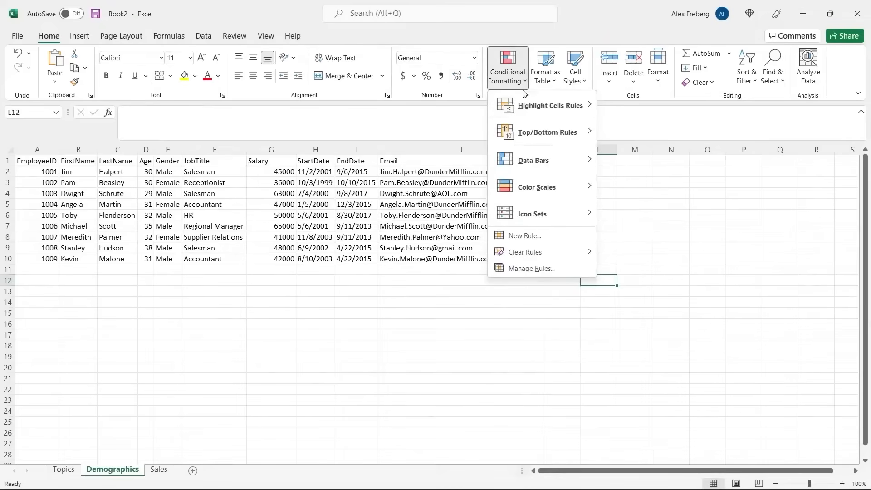
{"action": "mouse_move", "coordinate": [524, 98]}
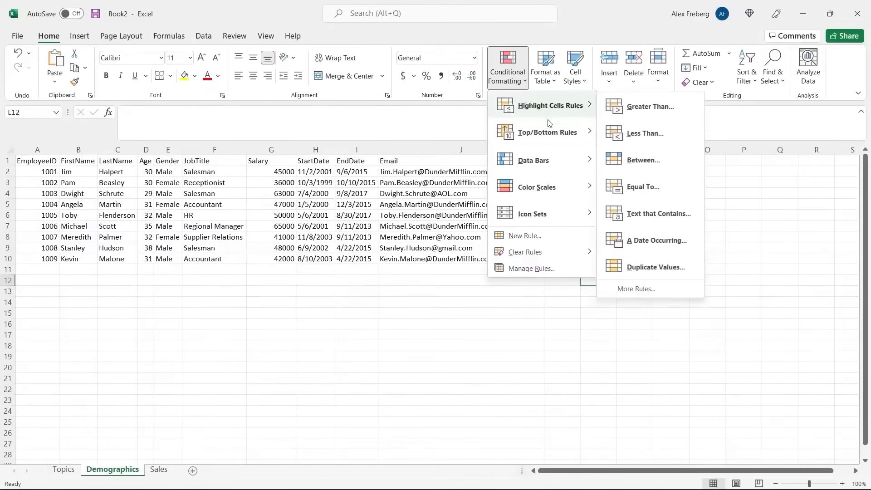
{"action": "mouse_move", "coordinate": [551, 132]}
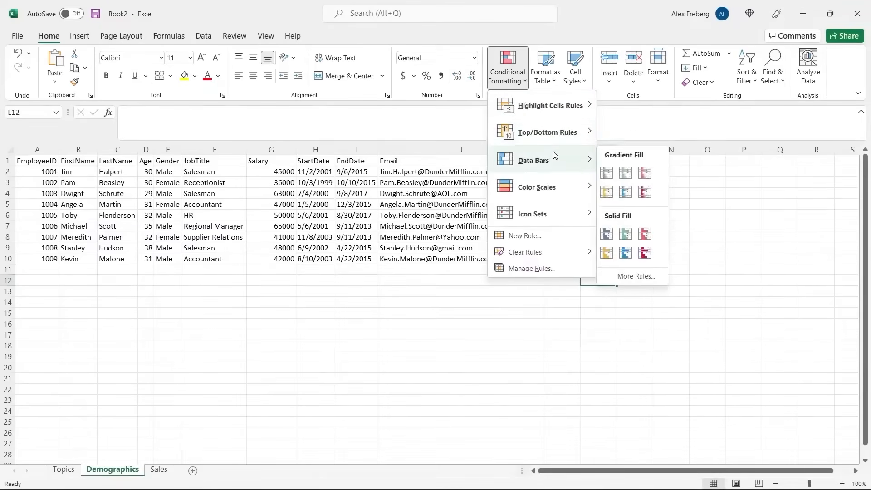
{"action": "mouse_move", "coordinate": [559, 184]}
{"action": "mouse_move", "coordinate": [564, 219]}
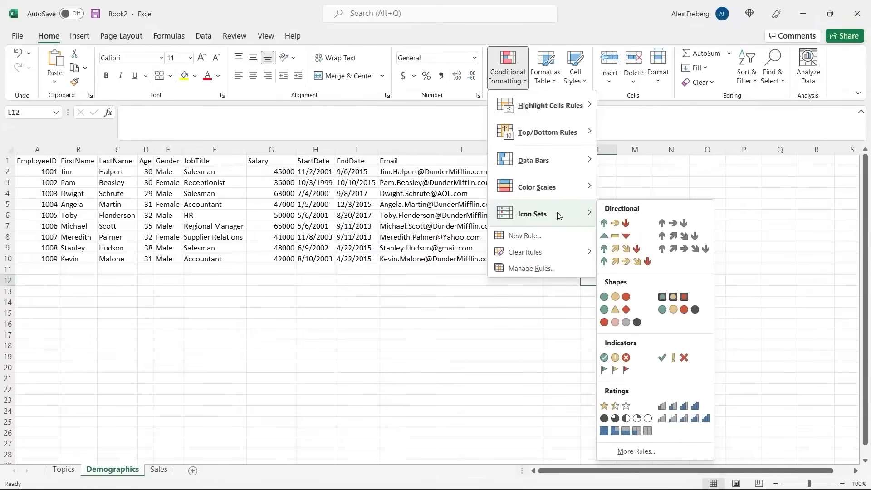
Step: On the Sales sheet, apply the coloured three-arrow directional icon set to the Paper row, January through December
{"action": "left_click", "coordinate": [165, 472]}
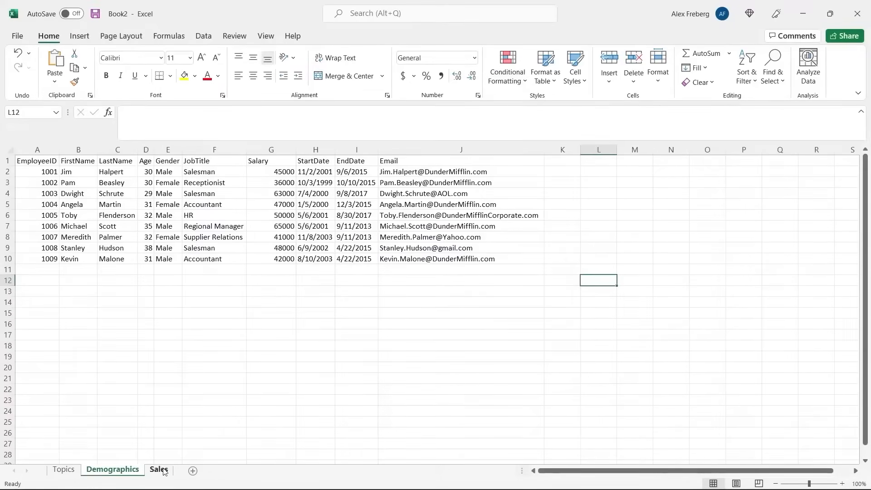
{"action": "left_click", "coordinate": [165, 472]}
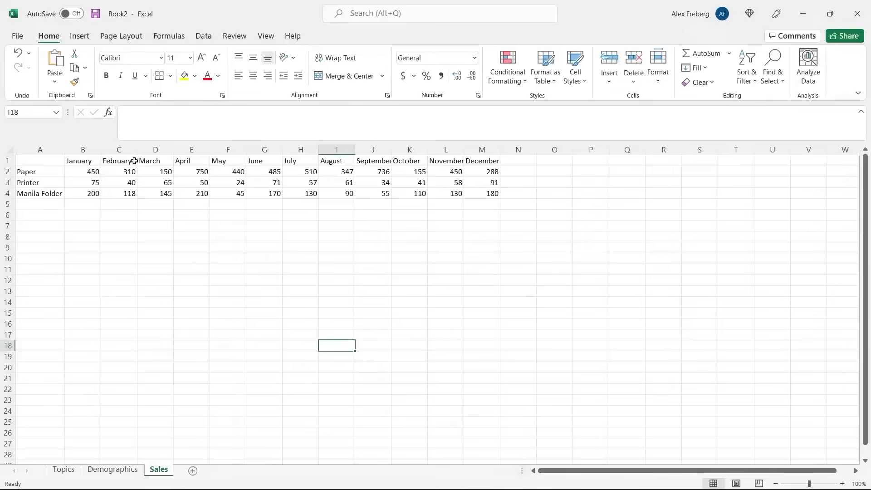
{"action": "left_click_drag", "start_coordinate": [26, 171], "coordinate": [480, 169]}
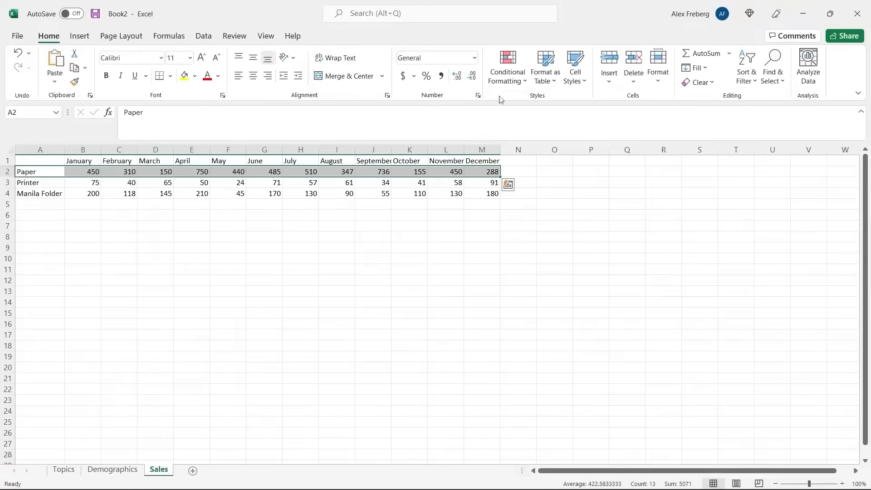
{"action": "left_click", "coordinate": [508, 73]}
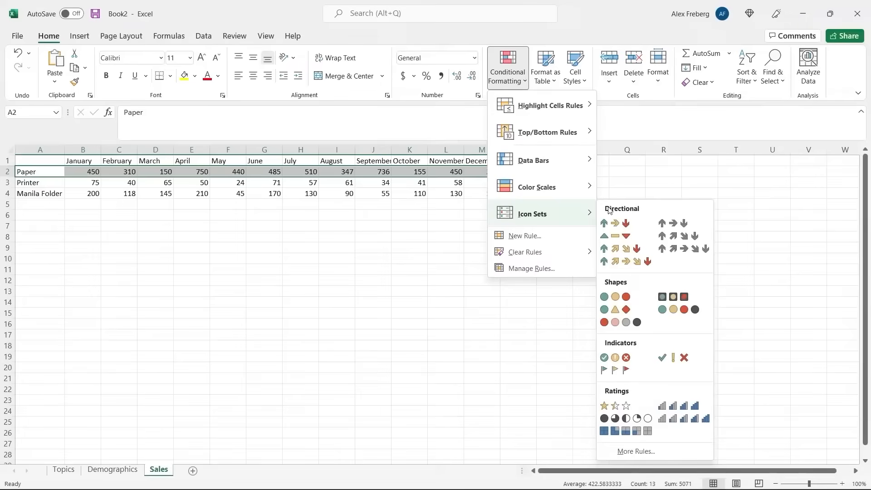
{"action": "left_click", "coordinate": [616, 222]}
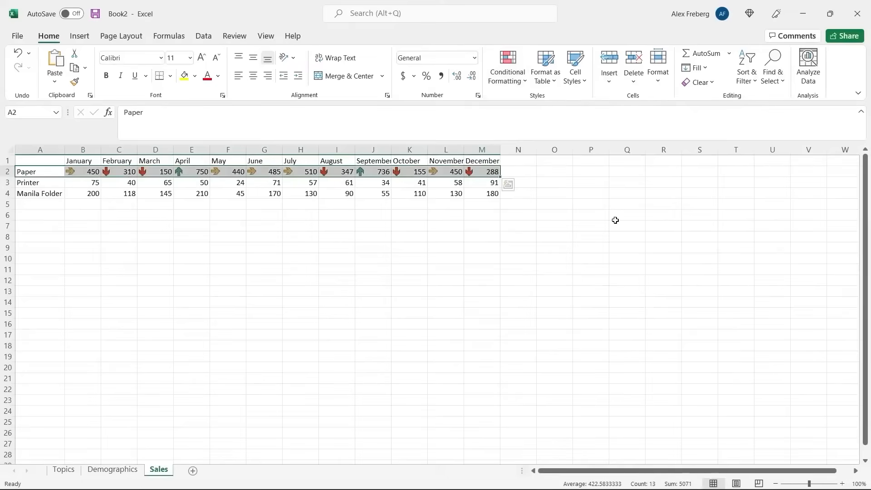
{"action": "left_click", "coordinate": [330, 217]}
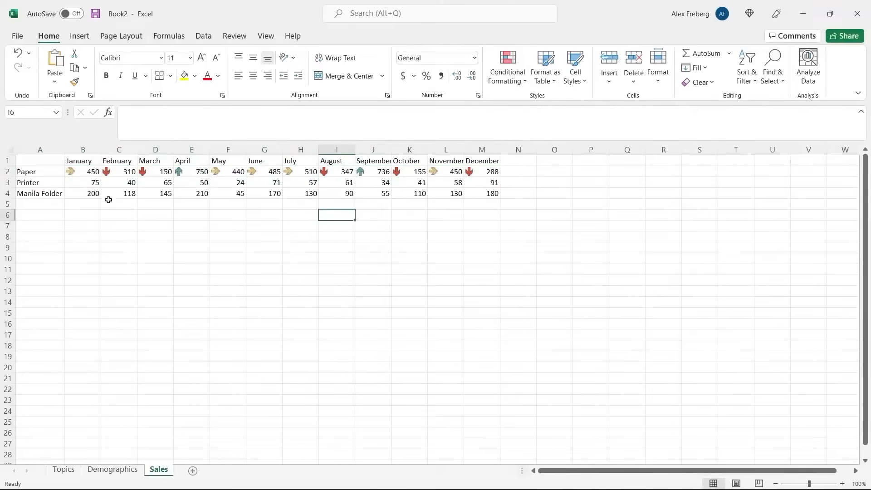
{"action": "left_click", "coordinate": [90, 172]}
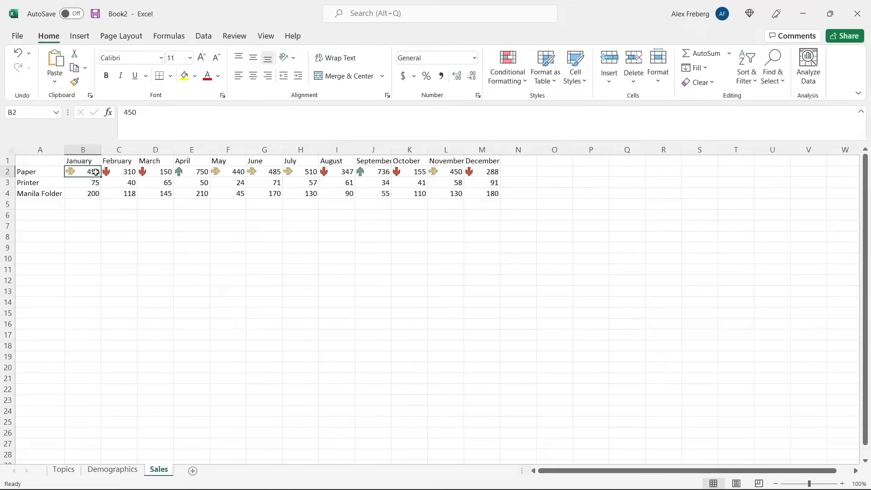
{"action": "left_click", "coordinate": [116, 171]}
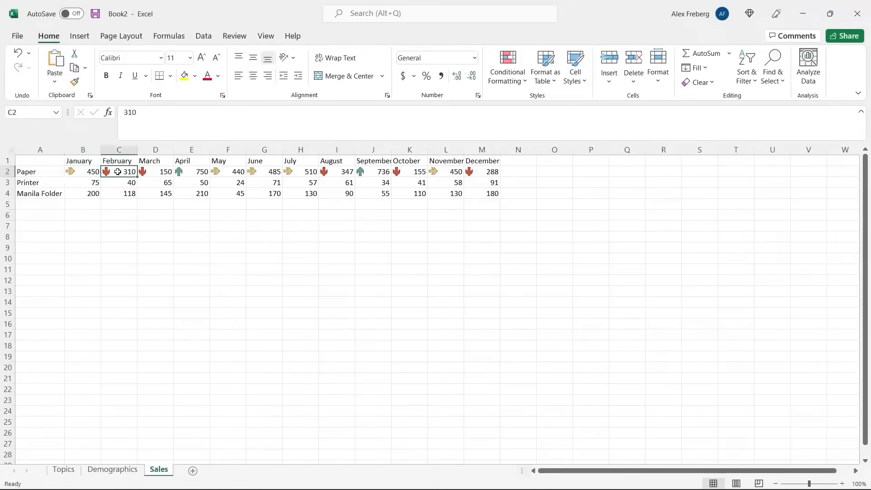
{"action": "left_click", "coordinate": [188, 173]}
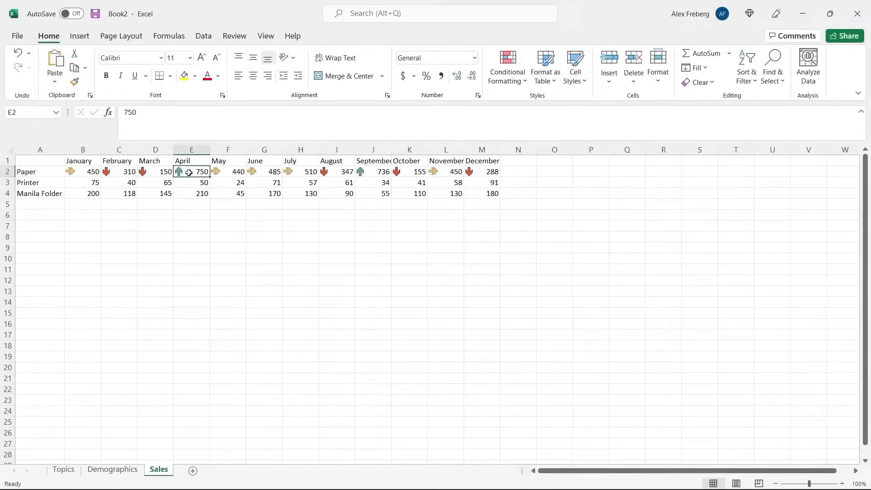
{"action": "left_click", "coordinate": [304, 231]}
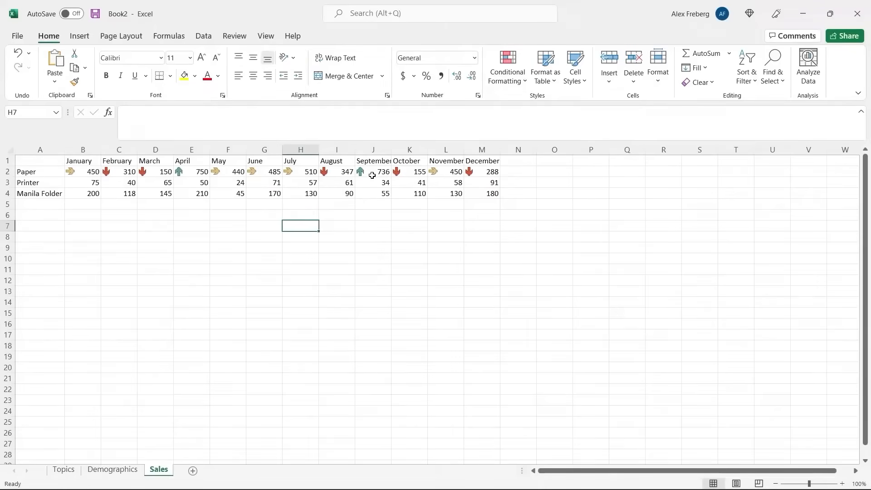
Step: Try the coloured three-arrow icon set on all three product rows together (B2:M4), and undo it
{"action": "left_click_drag", "start_coordinate": [82, 172], "coordinate": [494, 193]}
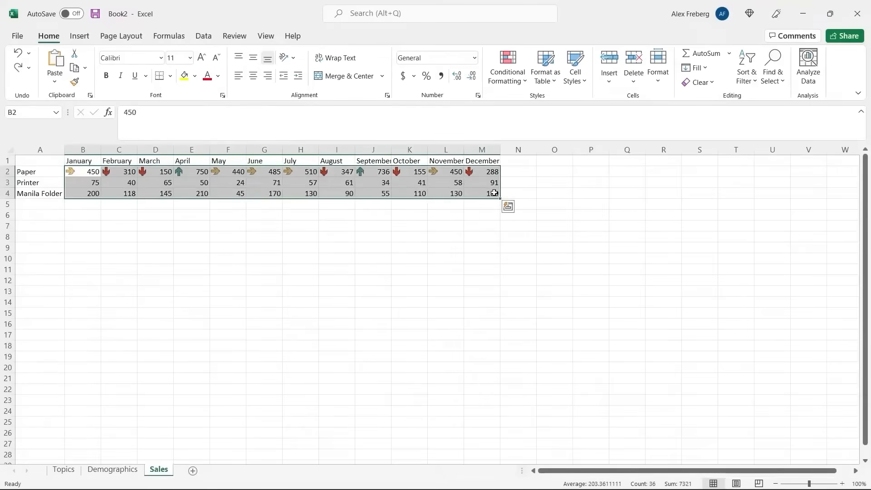
{"action": "left_click", "coordinate": [508, 68]}
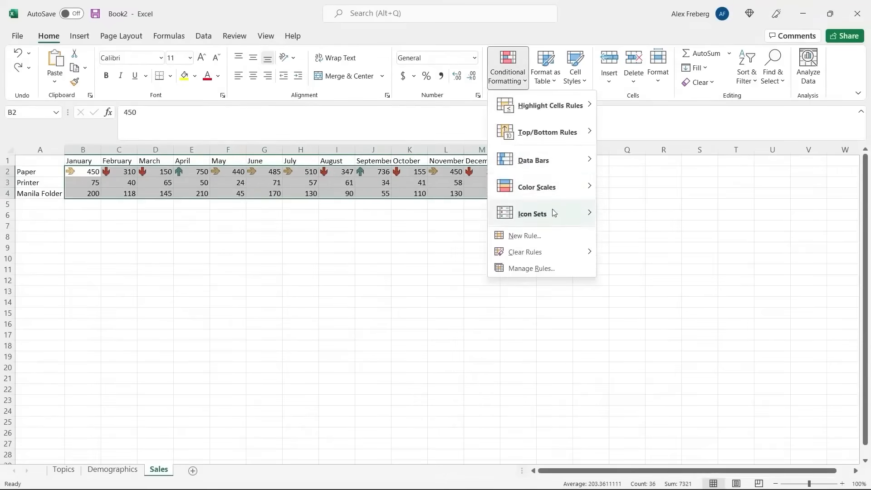
{"action": "left_click", "coordinate": [615, 223]}
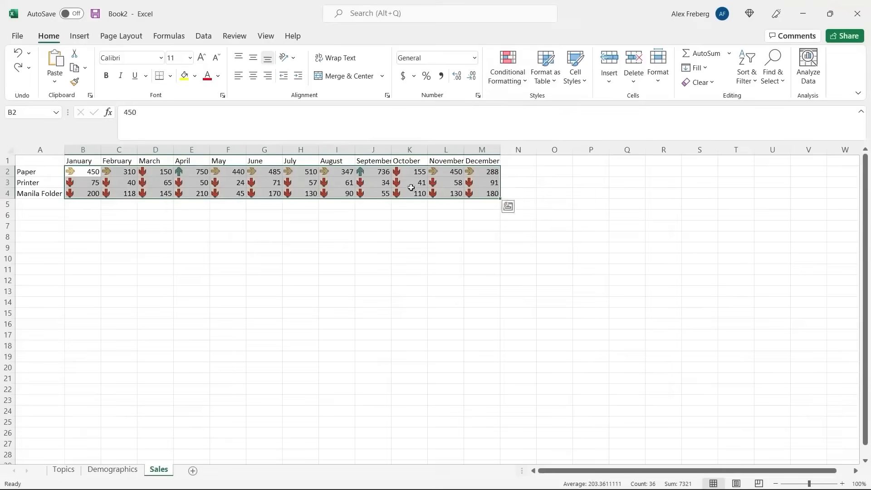
{"action": "left_click", "coordinate": [343, 226]}
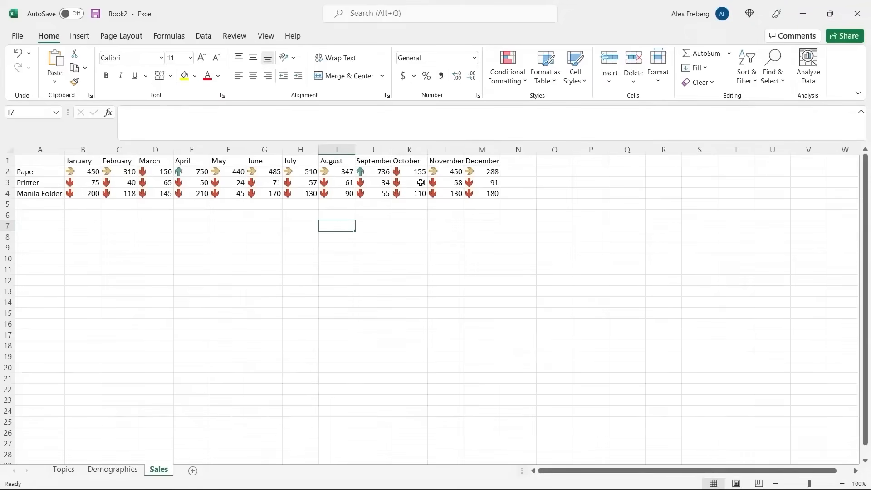
{"action": "left_click", "coordinate": [239, 184]}
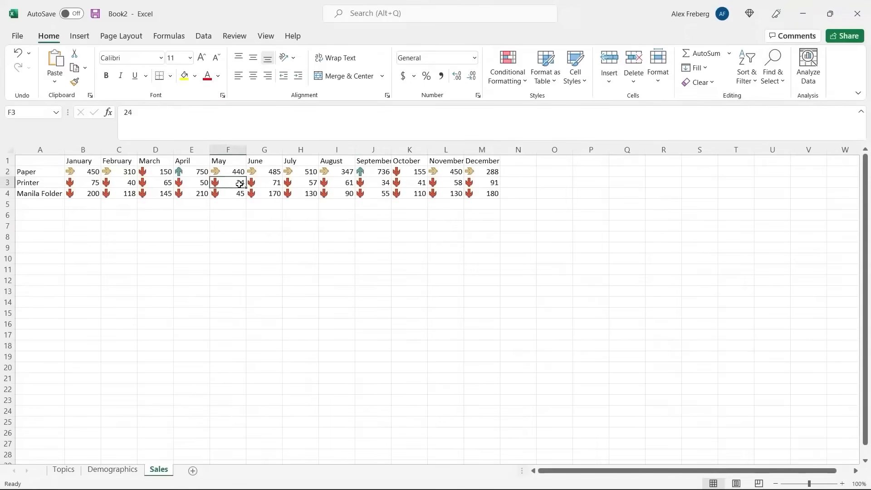
{"action": "left_click", "coordinate": [194, 182]}
{"action": "left_click", "coordinate": [161, 183]}
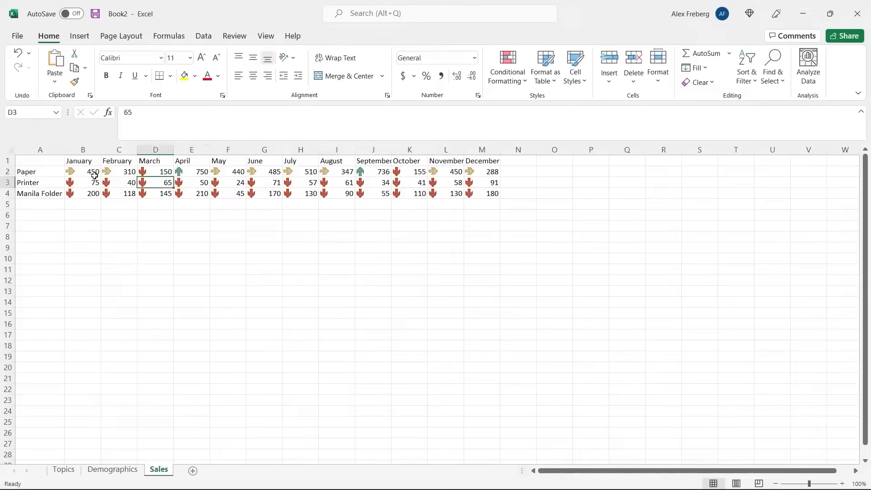
{"action": "left_click", "coordinate": [88, 174]}
{"action": "left_click", "coordinate": [194, 173]}
{"action": "left_click", "coordinate": [186, 180]}
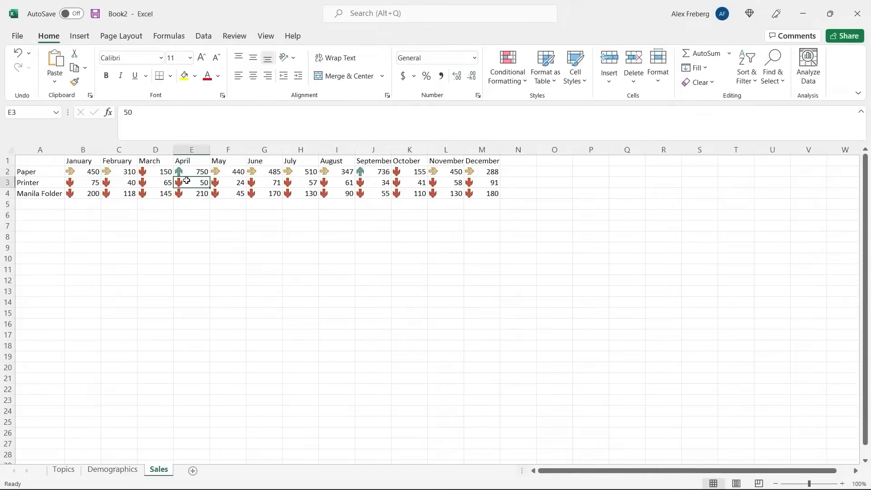
{"action": "key", "text": "ctrl+z"}
Step: Apply the coloured three-arrow directional icon set to the Printer row's monthly values, B3:M3
{"action": "left_click", "coordinate": [78, 185]}
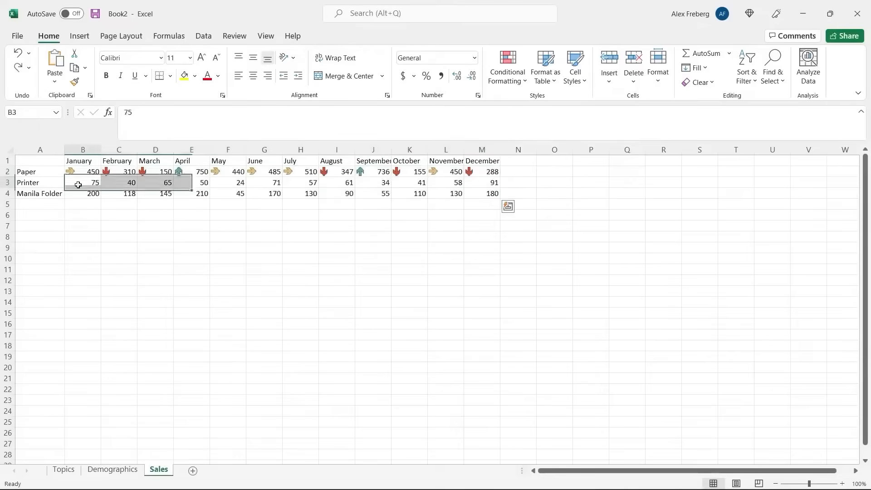
{"action": "left_click_drag", "start_coordinate": [78, 185], "coordinate": [481, 184]}
{"action": "left_click", "coordinate": [507, 73]}
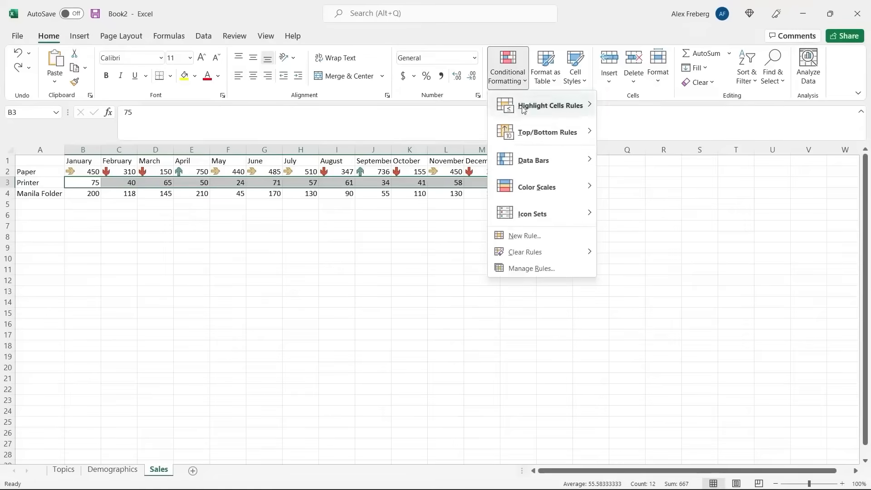
{"action": "mouse_move", "coordinate": [553, 213]}
{"action": "left_click", "coordinate": [611, 217]}
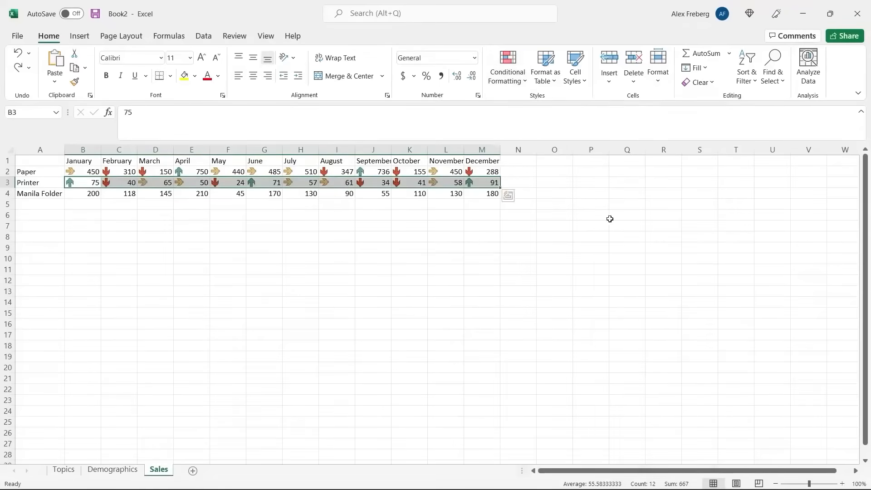
{"action": "left_click", "coordinate": [353, 241]}
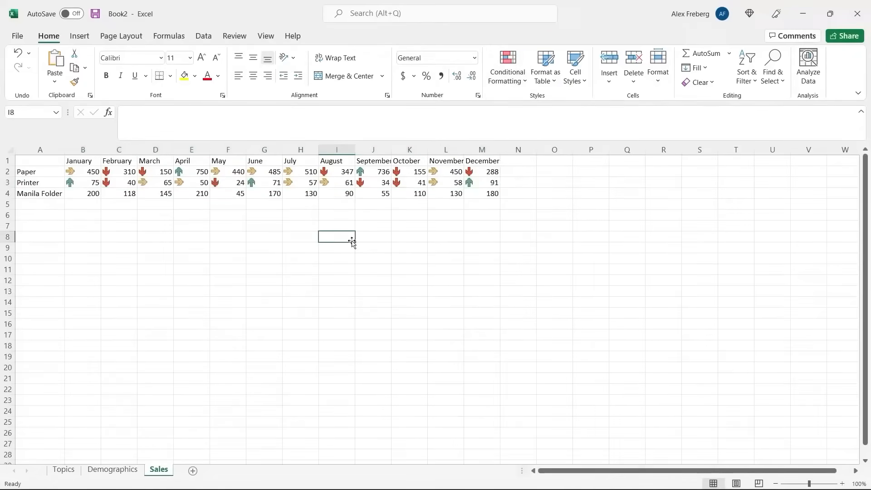
{"action": "left_click", "coordinate": [50, 179]}
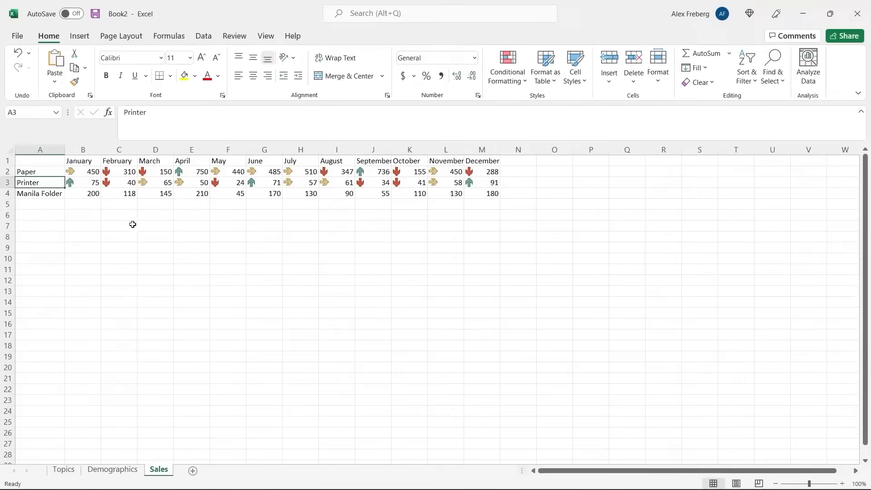
{"action": "left_click_drag", "start_coordinate": [83, 193], "coordinate": [476, 193]}
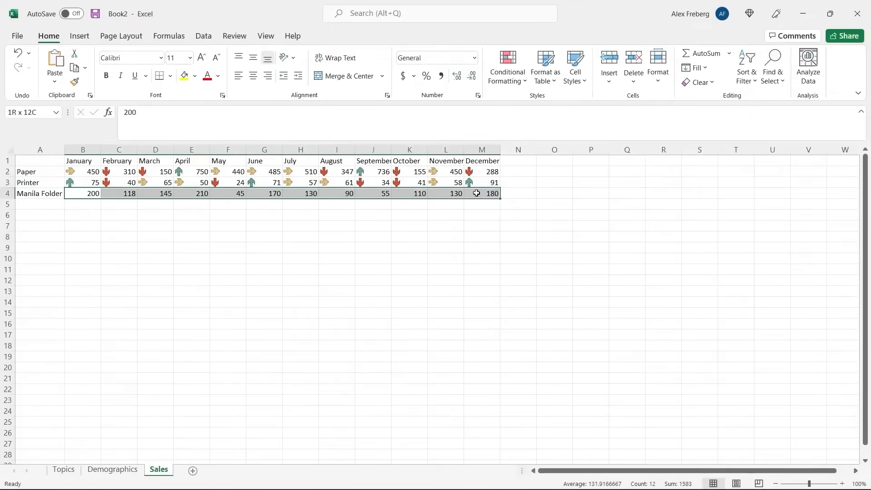
{"action": "left_click", "coordinate": [509, 74]}
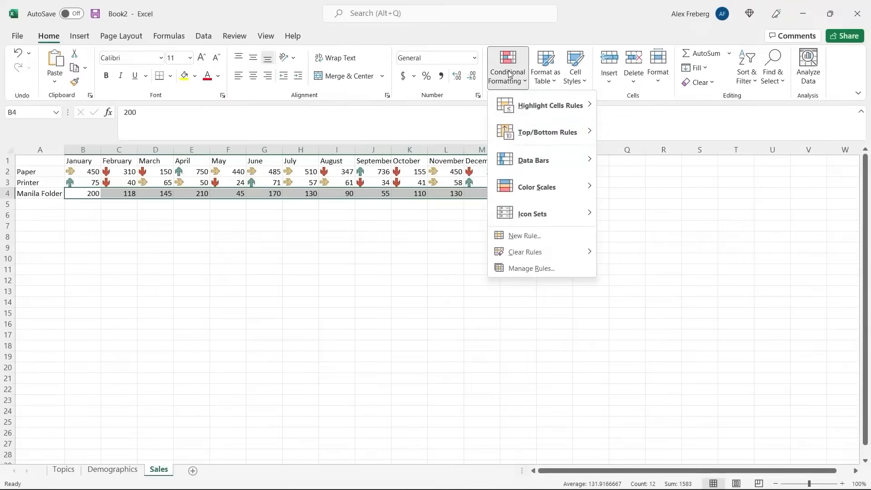
{"action": "mouse_move", "coordinate": [560, 214]}
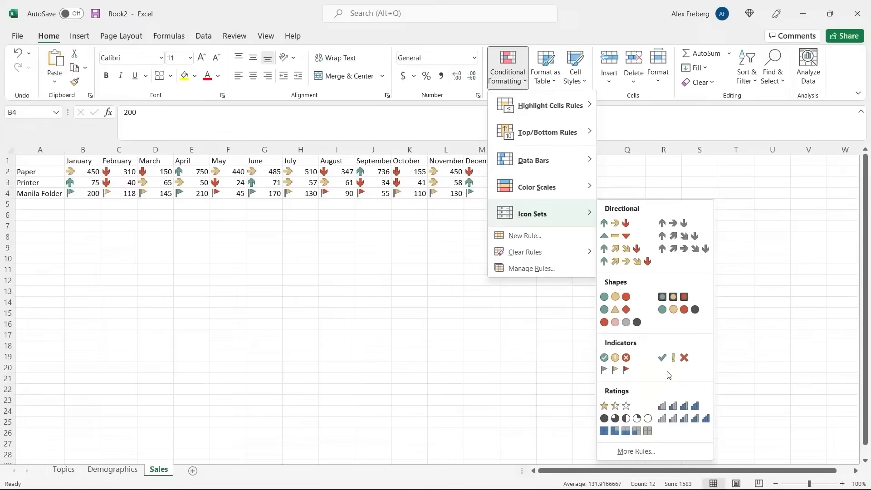
{"action": "key", "text": "Escape"}
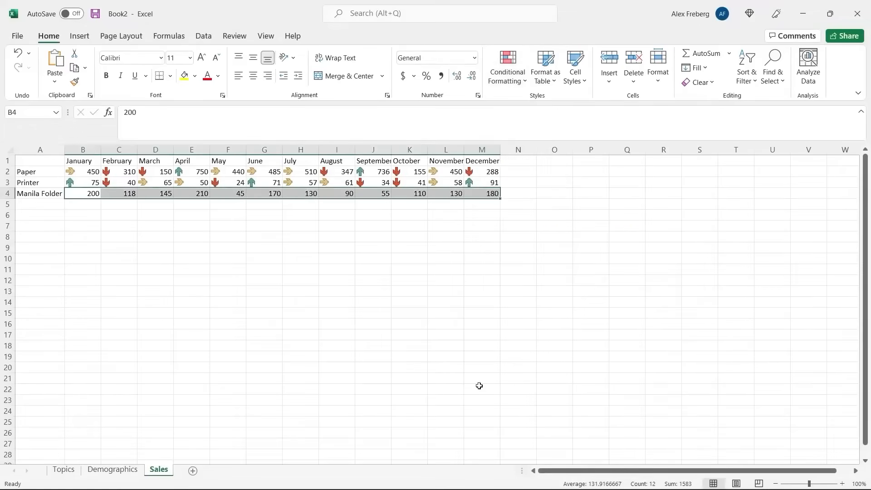
Step: On the Demographics sheet, apply the green-yellow-red color scale to the whole Salary column
{"action": "left_click", "coordinate": [116, 472]}
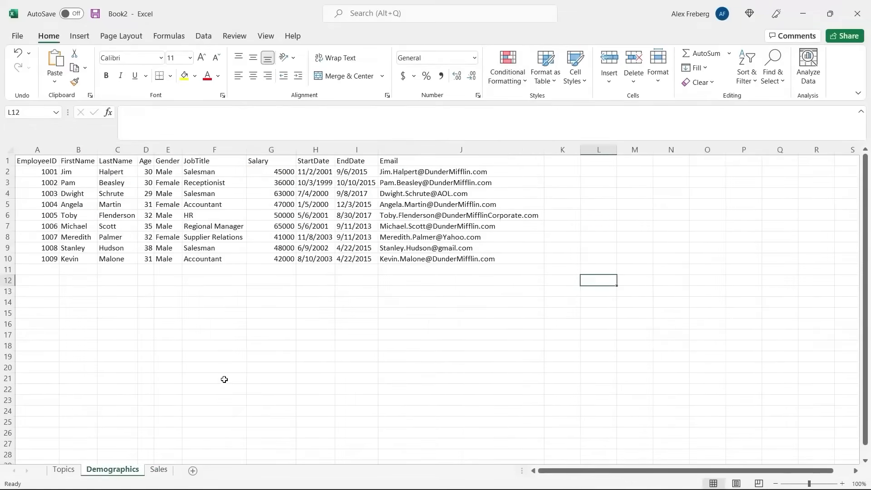
{"action": "left_click", "coordinate": [275, 150]}
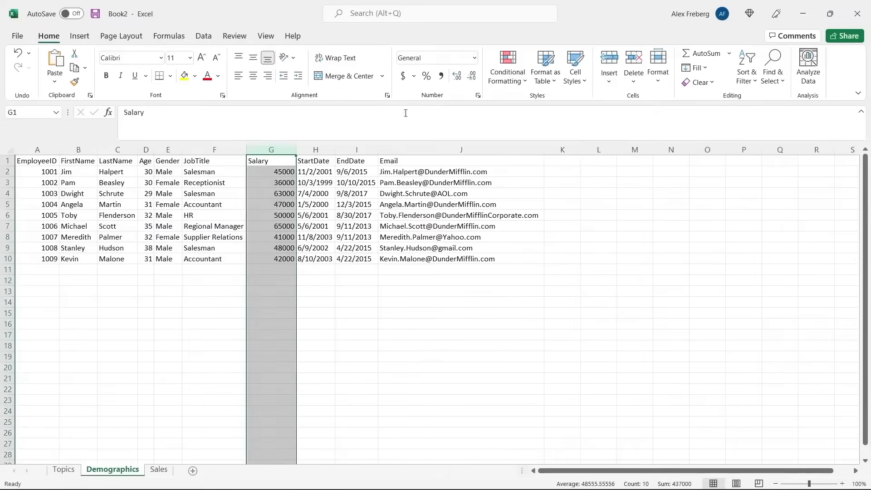
{"action": "left_click", "coordinate": [507, 67]}
{"action": "mouse_move", "coordinate": [567, 188]}
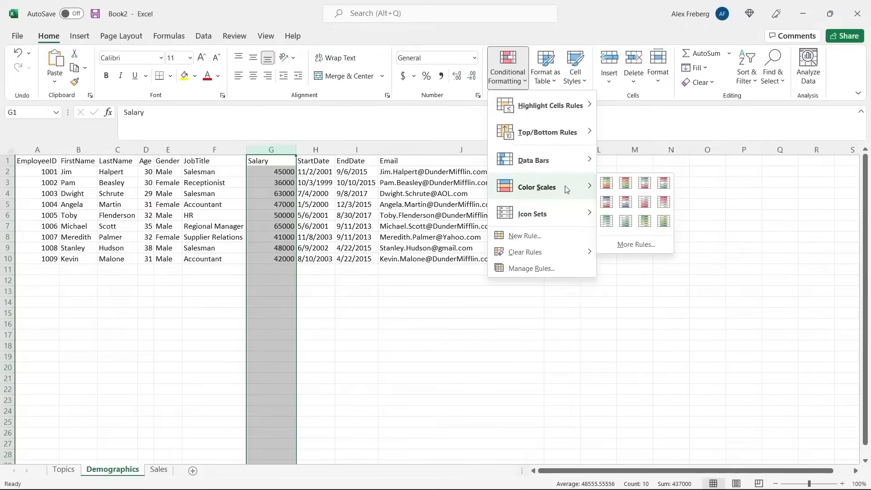
{"action": "left_click", "coordinate": [607, 186]}
{"action": "left_click", "coordinate": [281, 193]}
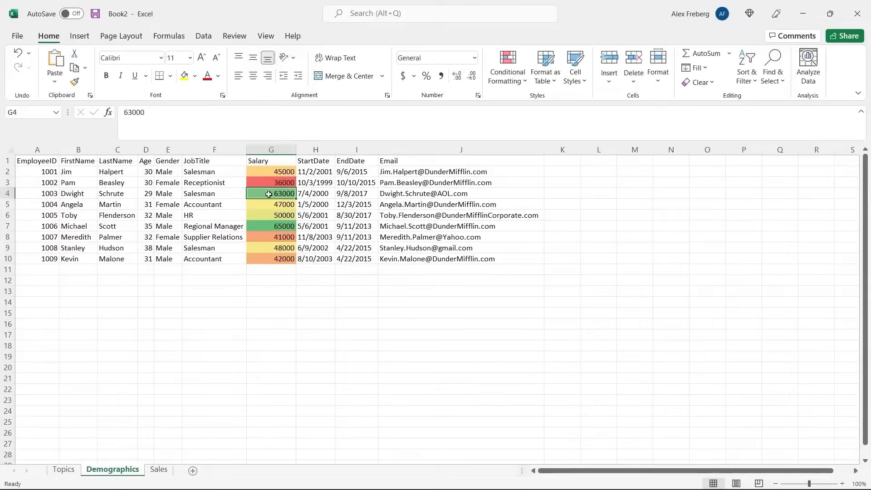
Step: Switch the whole Salary column to the blue-white-red color scale and check the shading of individual salaries
{"action": "left_click", "coordinate": [275, 181]}
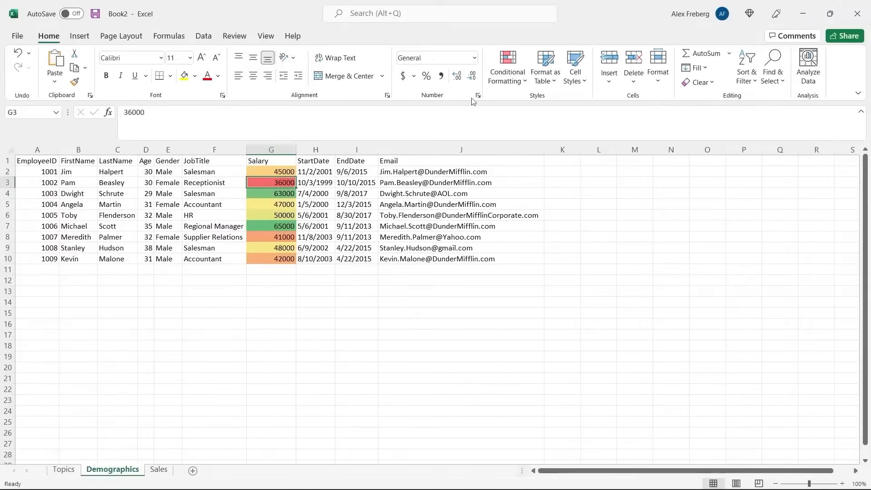
{"action": "left_click", "coordinate": [502, 81]}
{"action": "left_click", "coordinate": [258, 157]}
{"action": "left_click", "coordinate": [258, 150]}
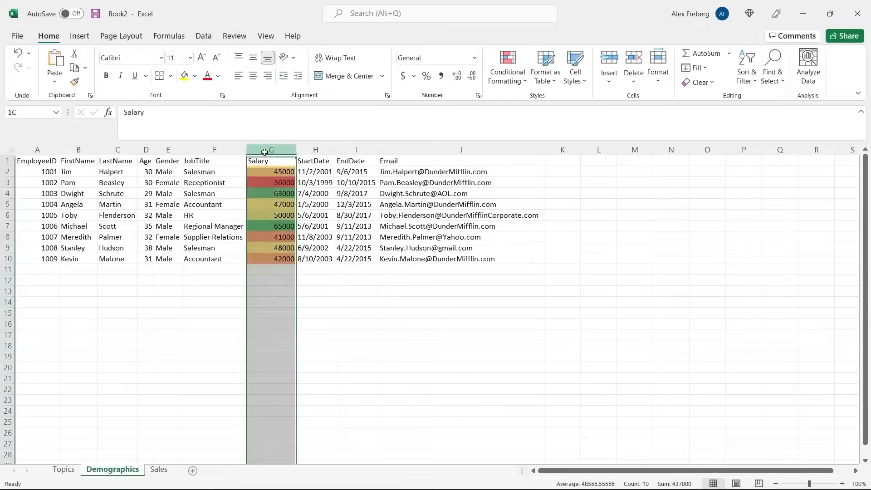
{"action": "left_click", "coordinate": [507, 73]}
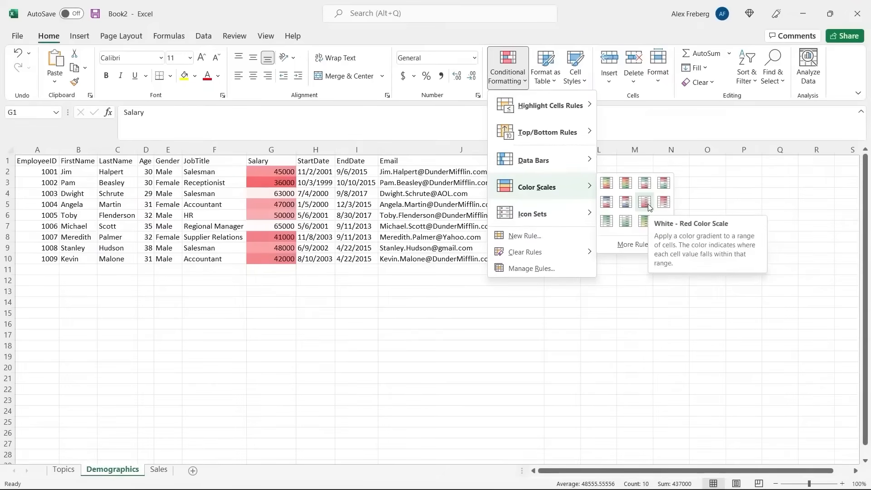
{"action": "left_click", "coordinate": [607, 202]}
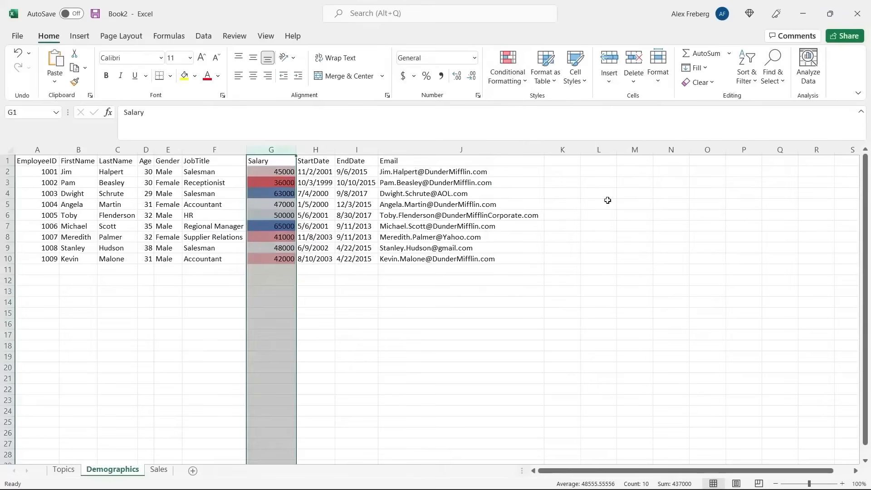
{"action": "left_click", "coordinate": [286, 204]}
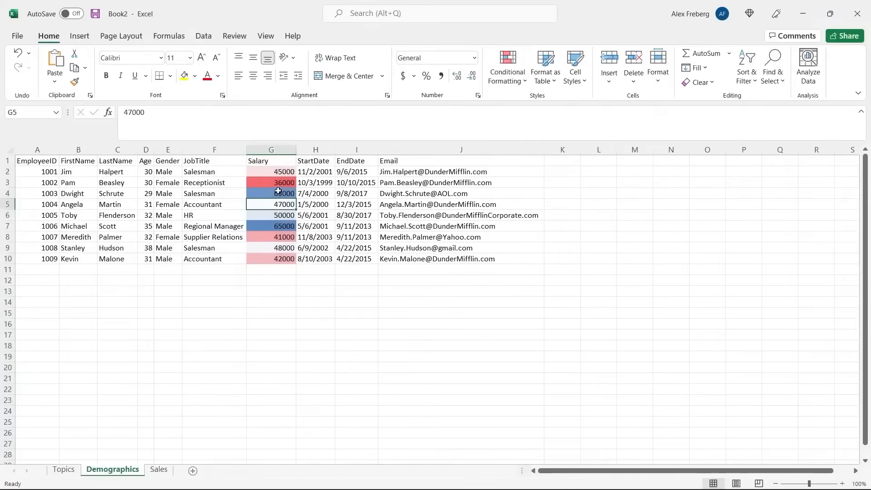
{"action": "left_click", "coordinate": [277, 194]}
{"action": "left_click", "coordinate": [278, 182]}
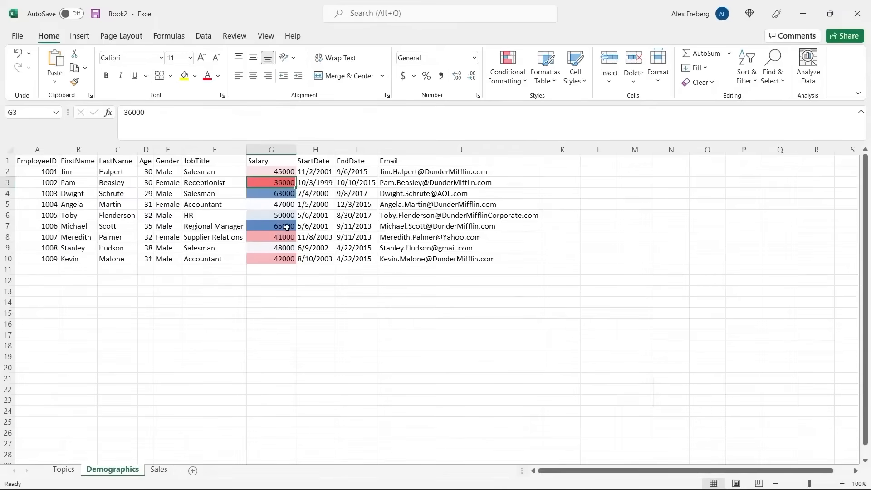
Step: Add blue gradient-fill data bars to the Salary column on top of its color scale
{"action": "left_click", "coordinate": [275, 149]}
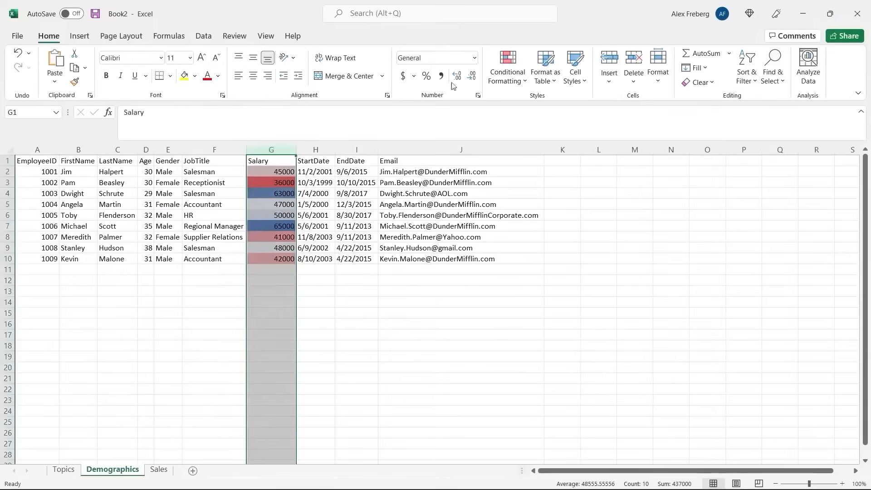
{"action": "left_click", "coordinate": [498, 84]}
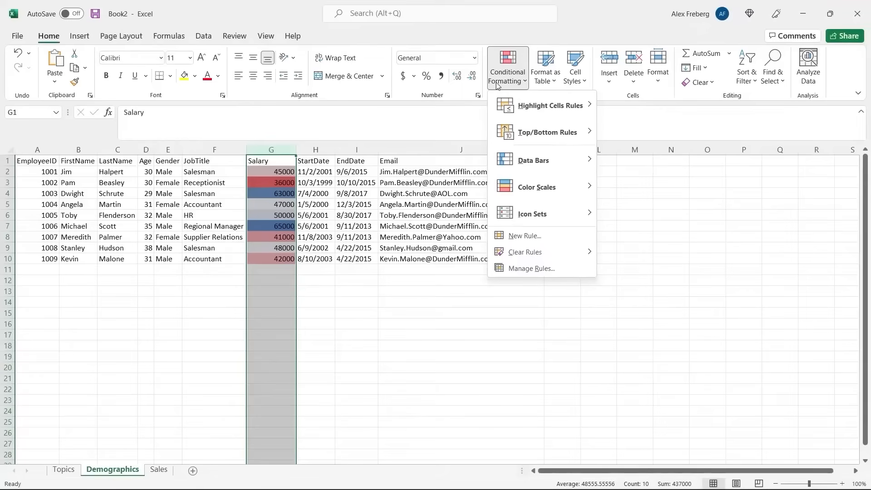
{"action": "mouse_move", "coordinate": [556, 171]}
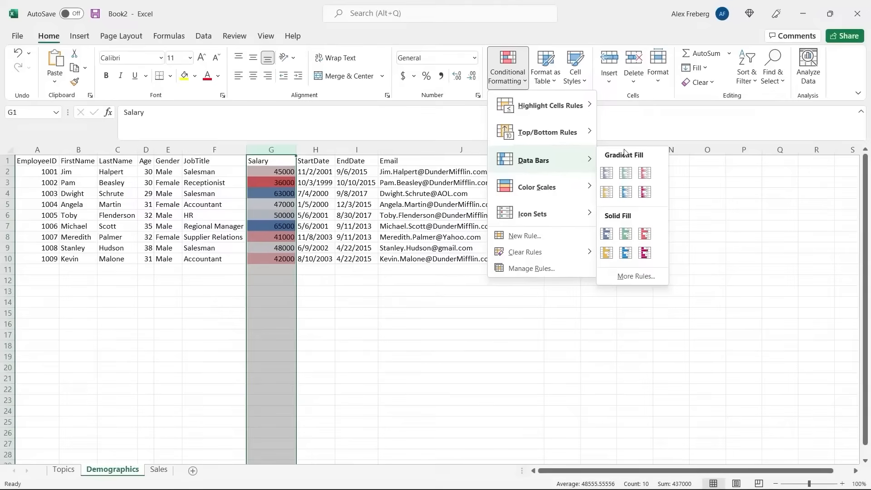
{"action": "left_click", "coordinate": [609, 178]}
{"action": "left_click", "coordinate": [357, 313]}
Step: Clear all conditional formatting rules from the selected Salary column only
{"action": "left_click", "coordinate": [271, 149]}
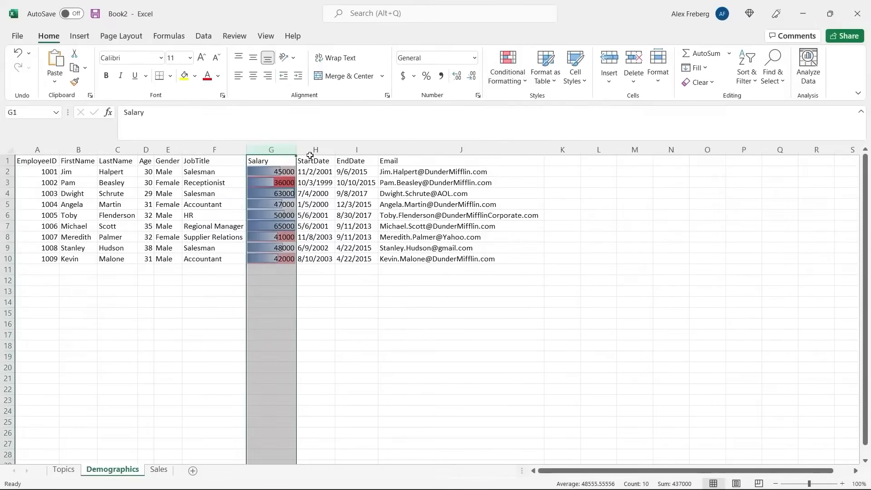
{"action": "left_click", "coordinate": [508, 73]}
{"action": "mouse_move", "coordinate": [545, 254]}
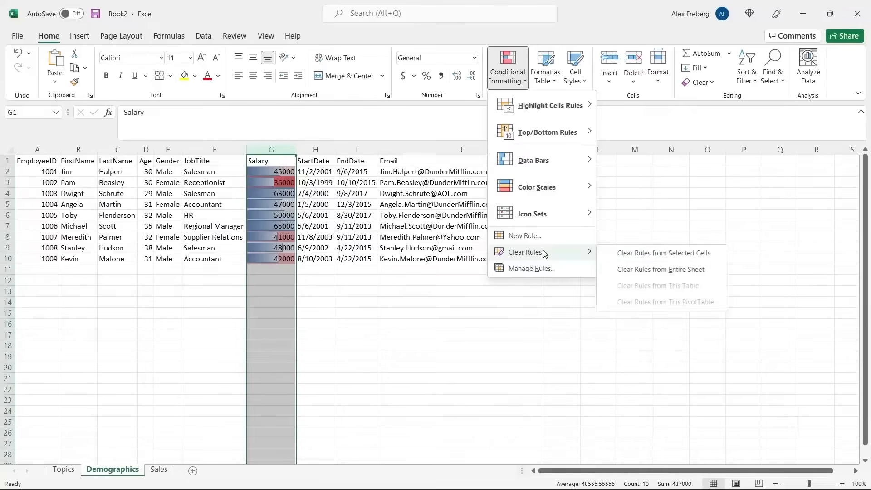
{"action": "left_click", "coordinate": [617, 254]}
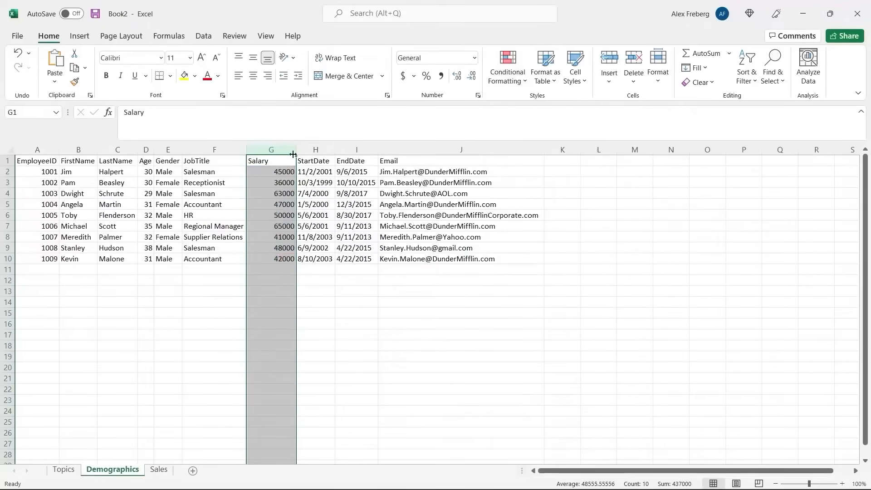
Step: Apply blue gradient-fill data bars to the cleared Salary column and compare the bars of the highest and lowest salaries
{"action": "left_click", "coordinate": [523, 81]}
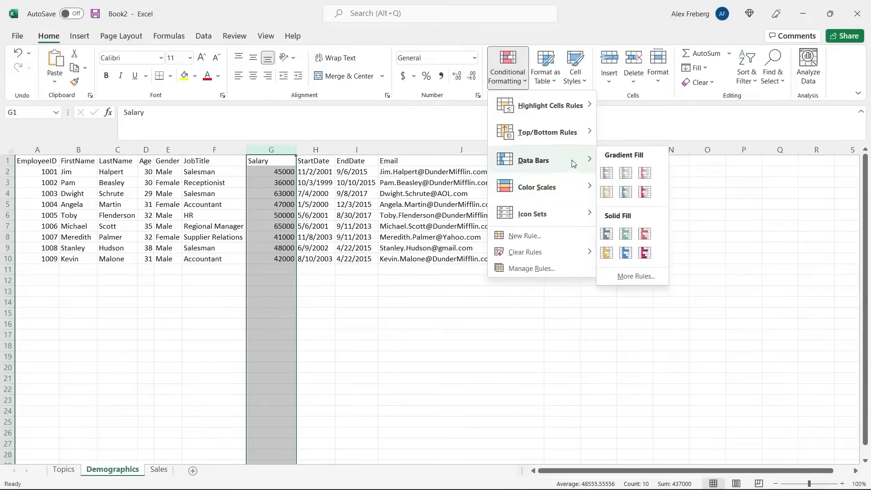
{"action": "left_click", "coordinate": [607, 172]}
{"action": "left_click", "coordinate": [335, 217]}
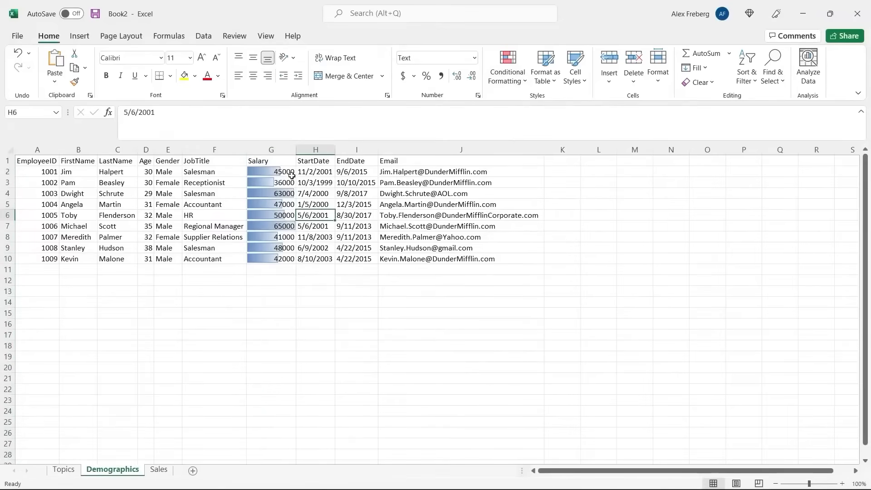
{"action": "left_click", "coordinate": [280, 194]}
{"action": "left_click", "coordinate": [283, 227]}
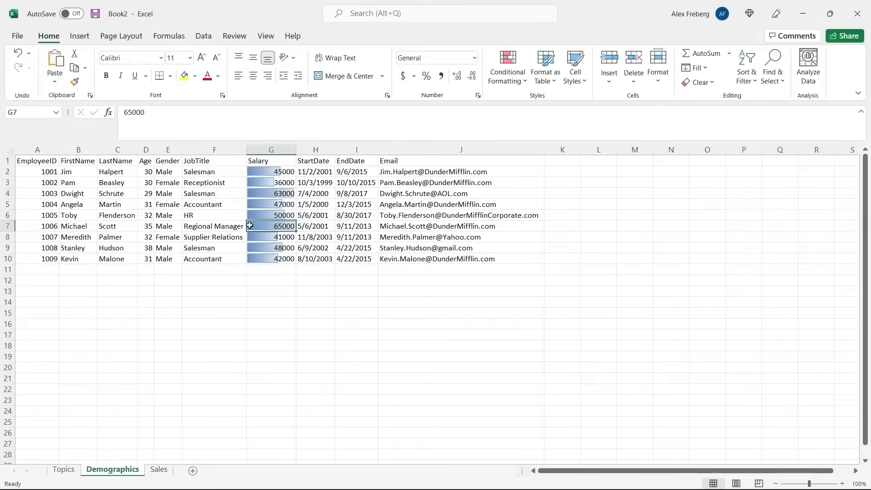
{"action": "left_click", "coordinate": [276, 184]}
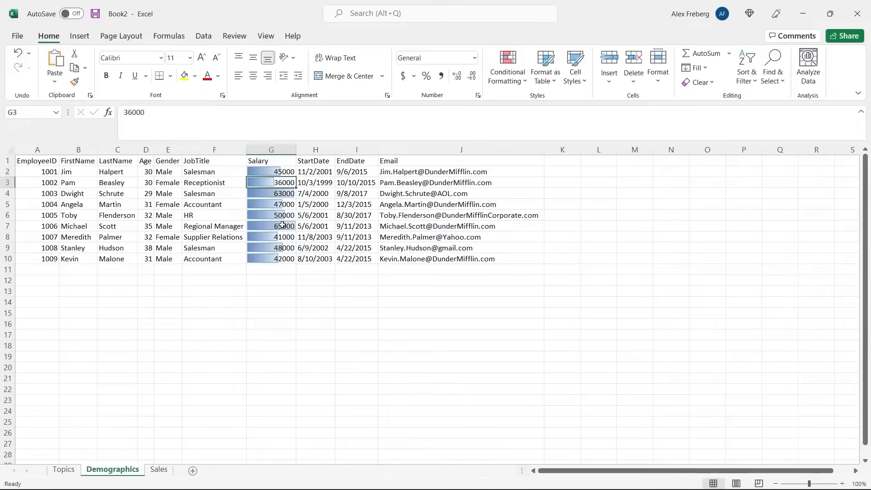
Step: Widen the Salary column to stretch the data bars, and narrow it back to slightly more than its original width
{"action": "left_click_drag", "start_coordinate": [295, 152], "coordinate": [395, 154]}
{"action": "left_click", "coordinate": [370, 289]}
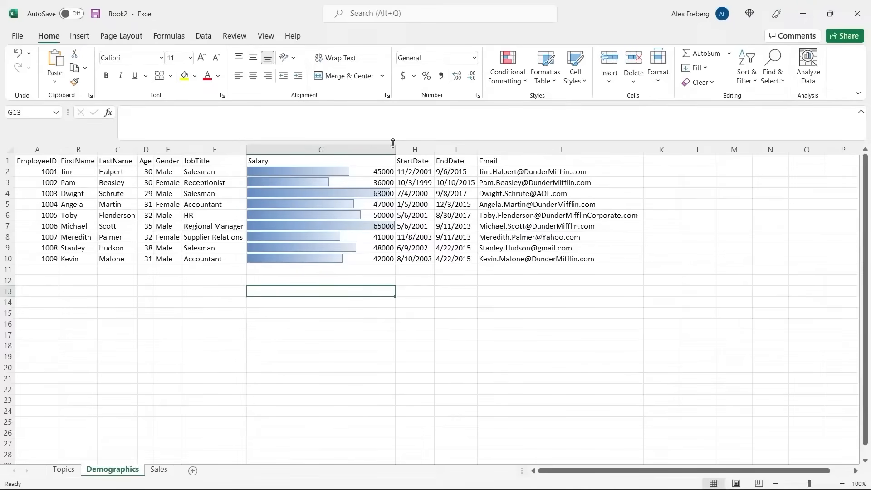
{"action": "left_click_drag", "start_coordinate": [395, 146], "coordinate": [317, 149]}
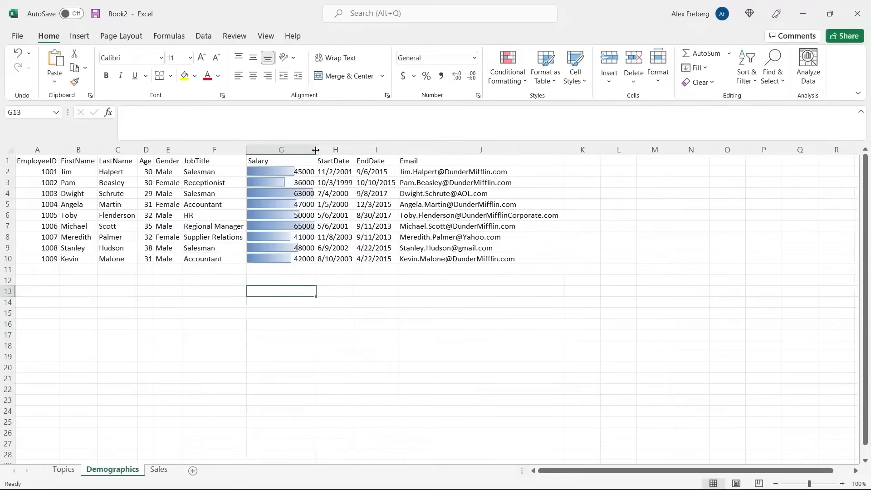
Step: Clear the conditional formatting rules from the entire Demographics sheet
{"action": "left_click", "coordinate": [291, 150]}
{"action": "left_click", "coordinate": [504, 78]}
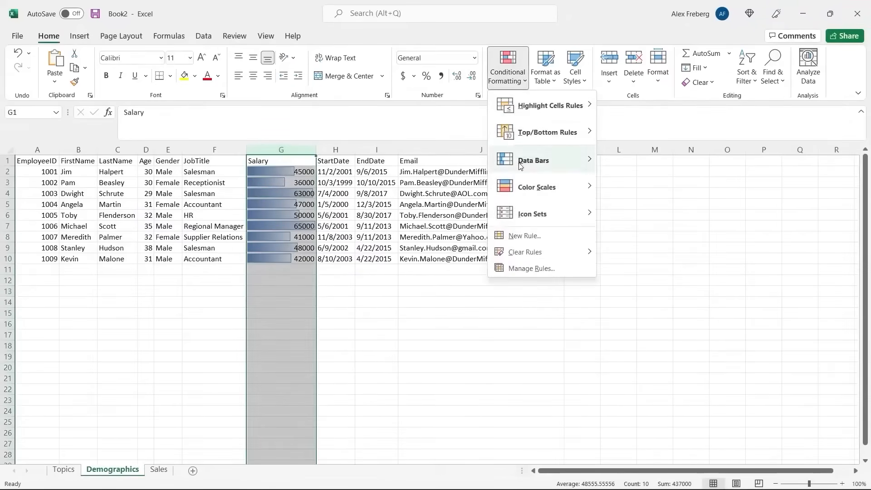
{"action": "mouse_move", "coordinate": [554, 251]}
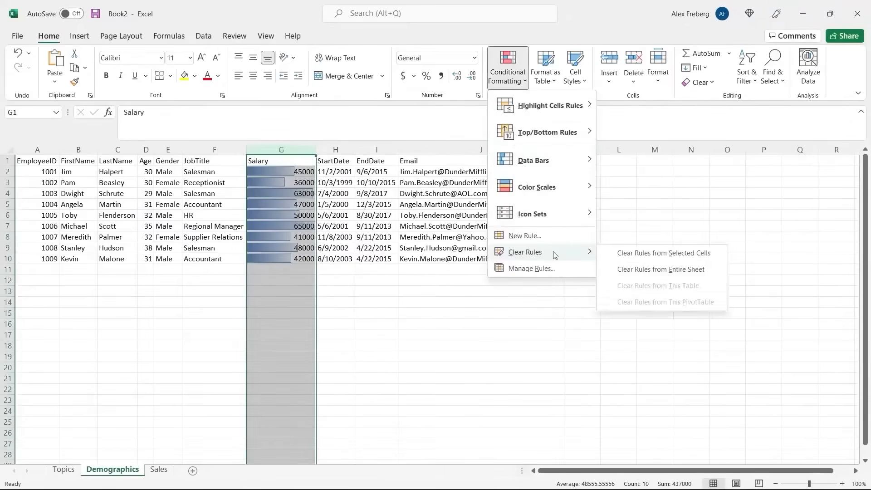
{"action": "left_click", "coordinate": [632, 267]}
{"action": "left_click", "coordinate": [369, 282]}
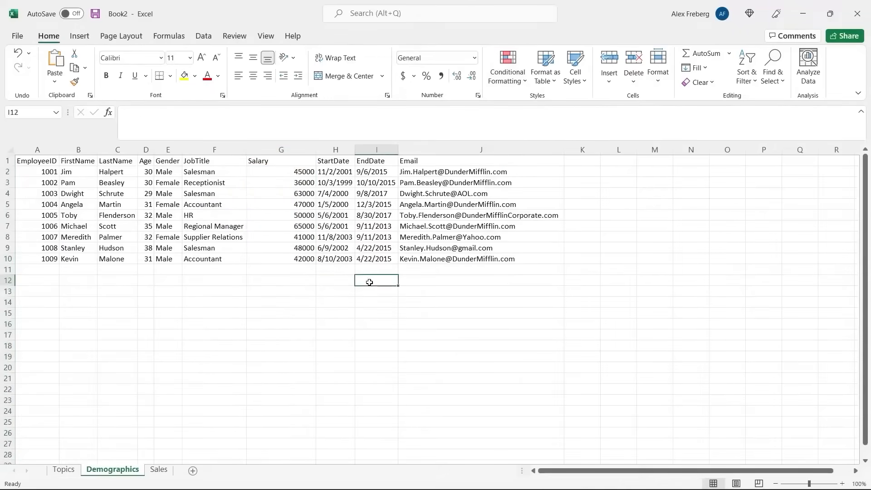
Step: Highlight above-average values in the Salary column with Light Red Fill with Dark Red Text
{"action": "left_click", "coordinate": [281, 150]}
{"action": "left_click", "coordinate": [510, 81]}
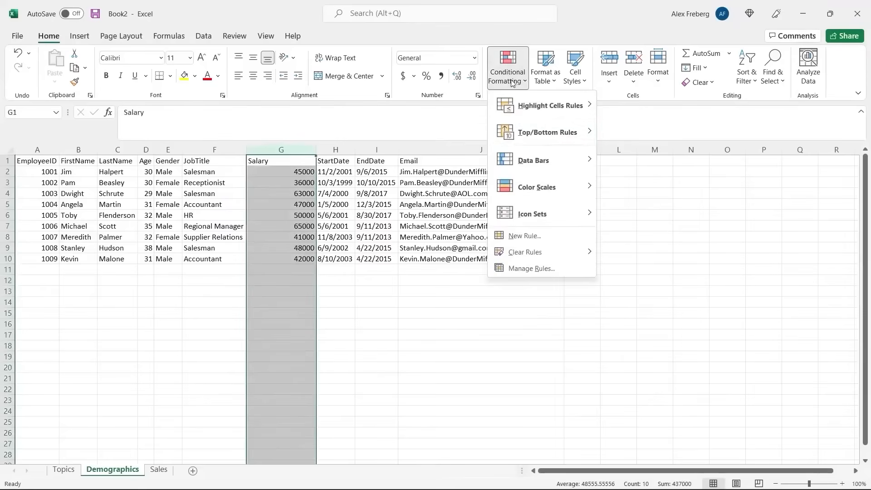
{"action": "mouse_move", "coordinate": [574, 137]}
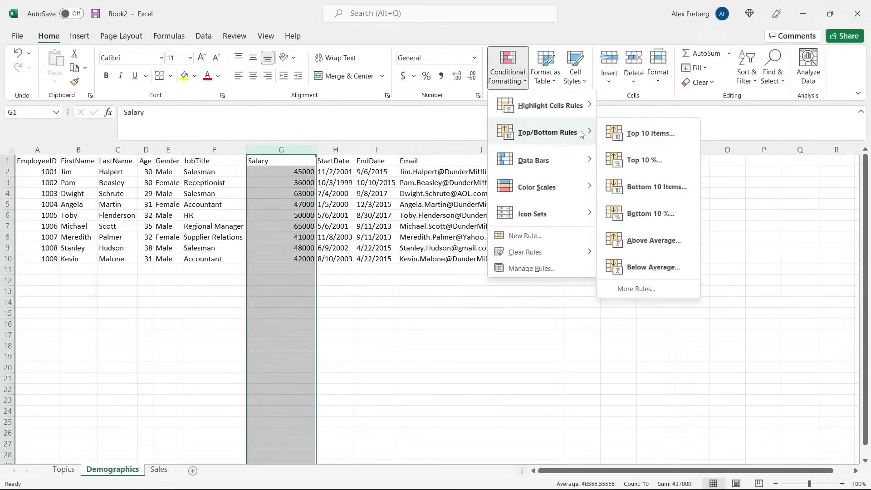
{"action": "left_click", "coordinate": [686, 242]}
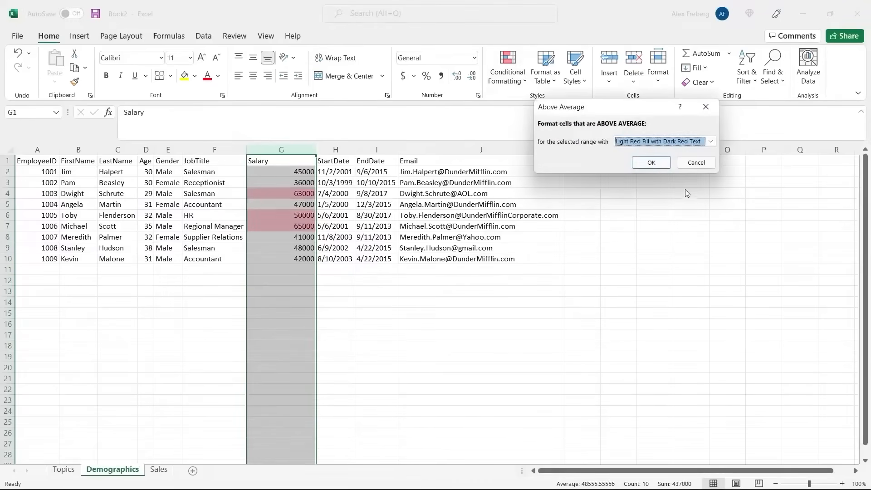
{"action": "left_click", "coordinate": [637, 163]}
Step: Examine which salaries are highlighted as above average and compare them with the unhighlighted ones
{"action": "left_click", "coordinate": [338, 227]}
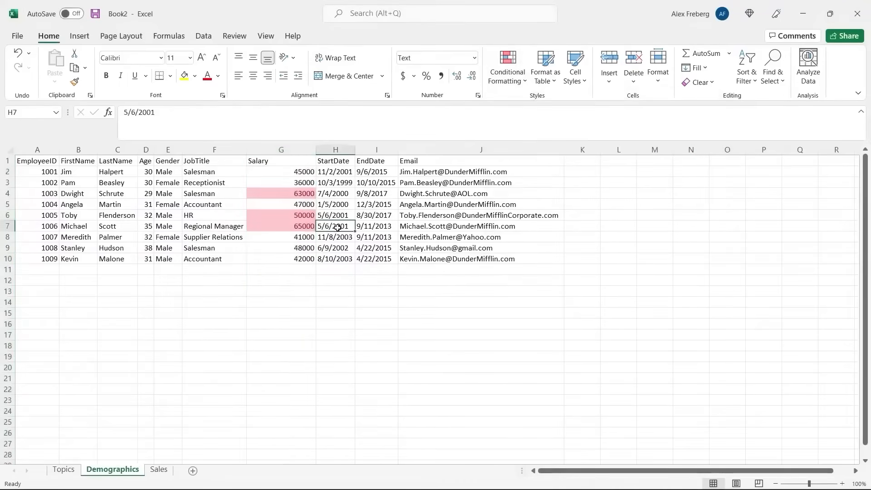
{"action": "left_click", "coordinate": [278, 226]}
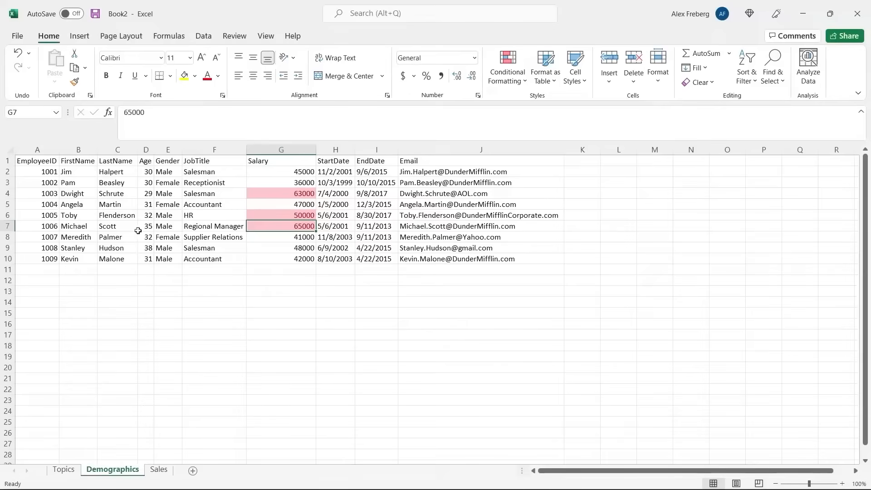
{"action": "left_click", "coordinate": [276, 215]}
{"action": "left_click", "coordinate": [270, 189]}
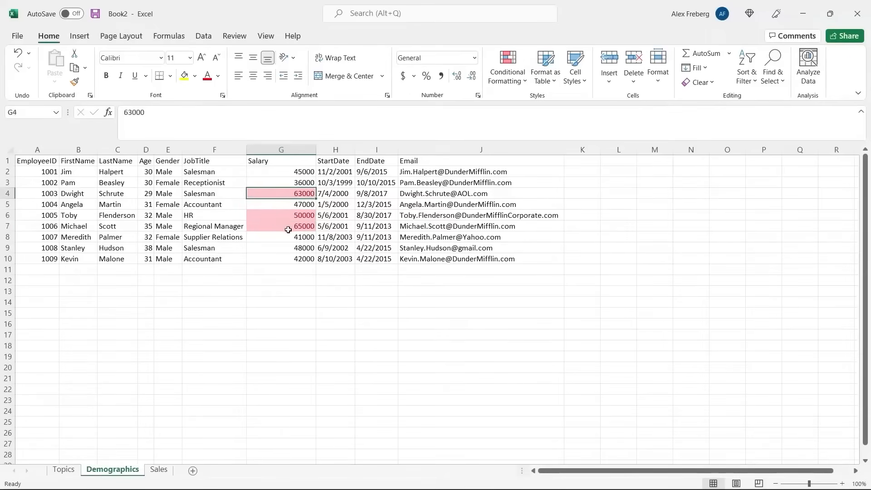
{"action": "left_click", "coordinate": [286, 270]}
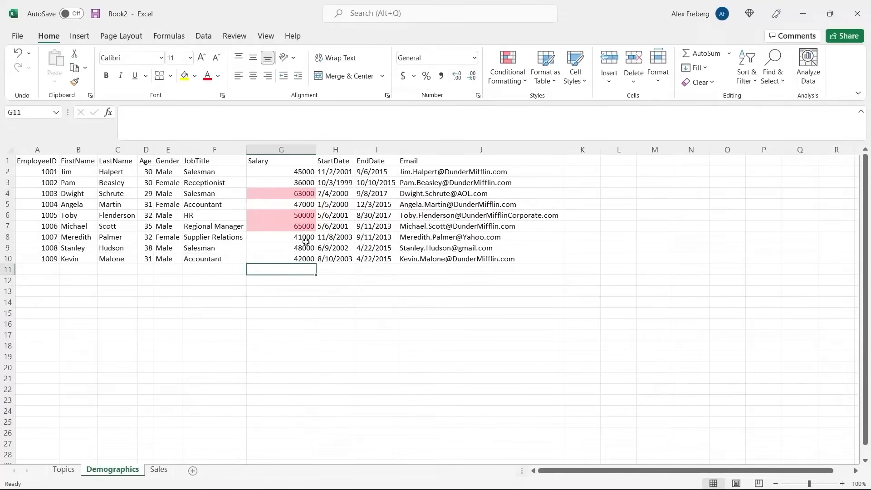
{"action": "left_click", "coordinate": [300, 250]}
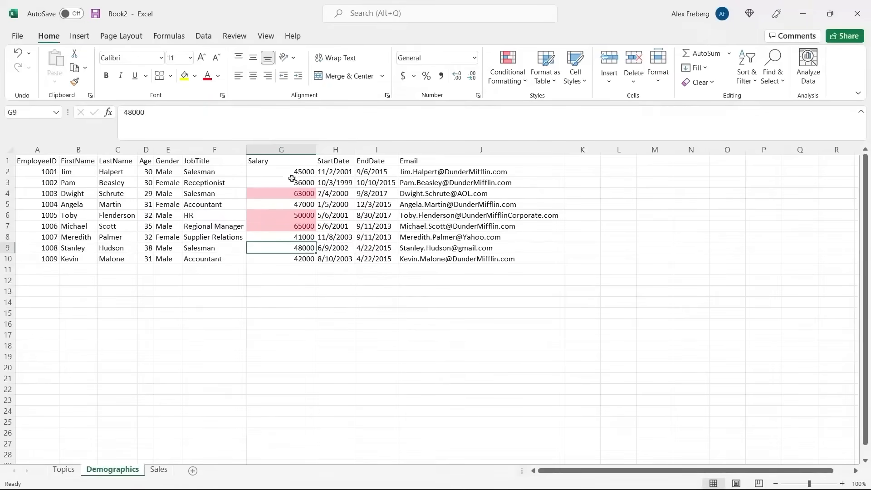
{"action": "left_click", "coordinate": [286, 217]}
{"action": "left_click", "coordinate": [283, 226]}
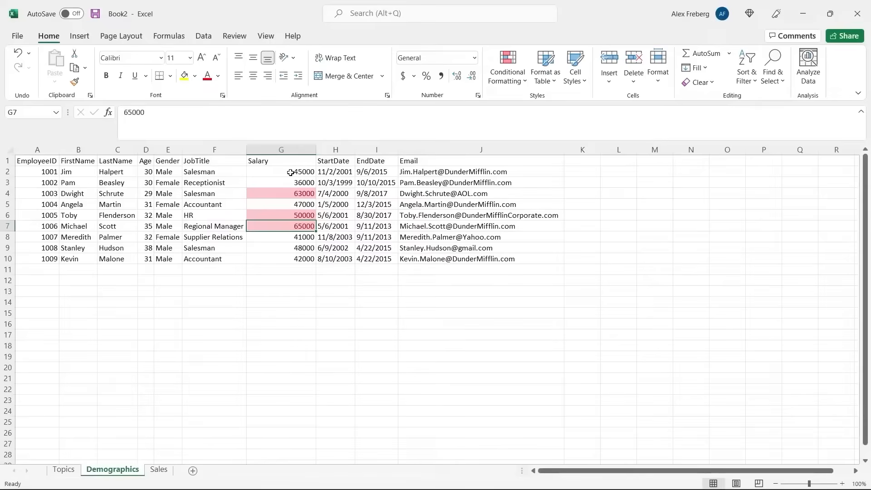
Step: Remove the above-average highlighting by clearing the rules from the selected Salary column
{"action": "left_click", "coordinate": [281, 149]}
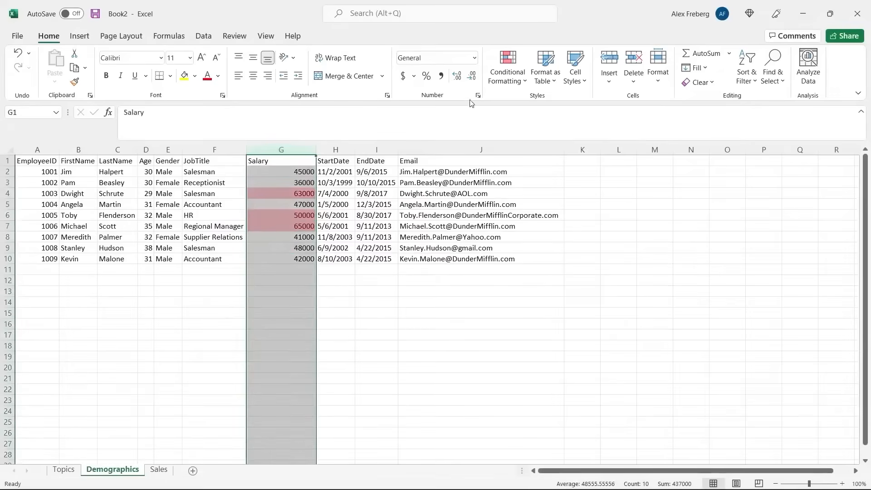
{"action": "left_click", "coordinate": [515, 83]}
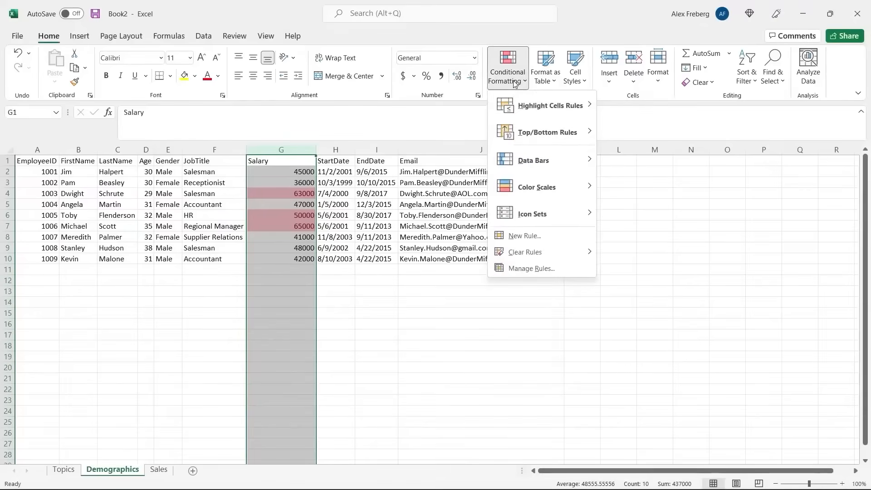
{"action": "mouse_move", "coordinate": [555, 253]}
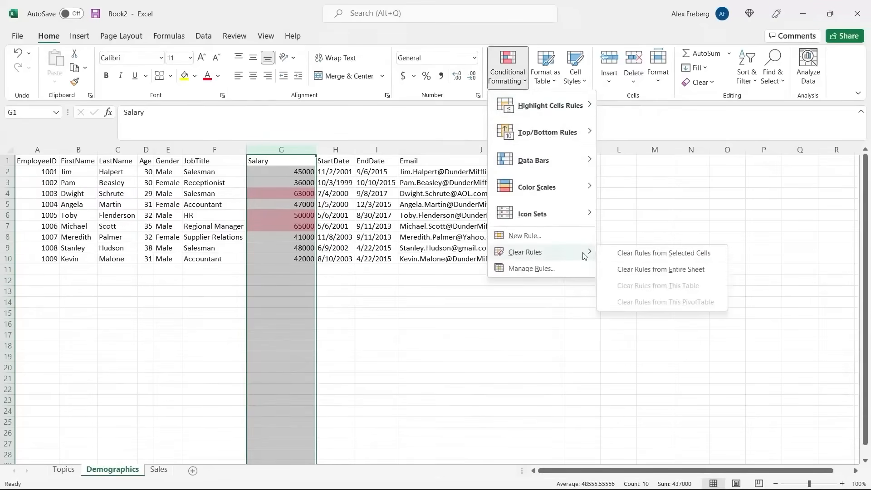
{"action": "left_click", "coordinate": [617, 254]}
Step: Highlight below-average values in the Salary column with Light Red Fill with Dark Red Text
{"action": "left_click", "coordinate": [509, 76]}
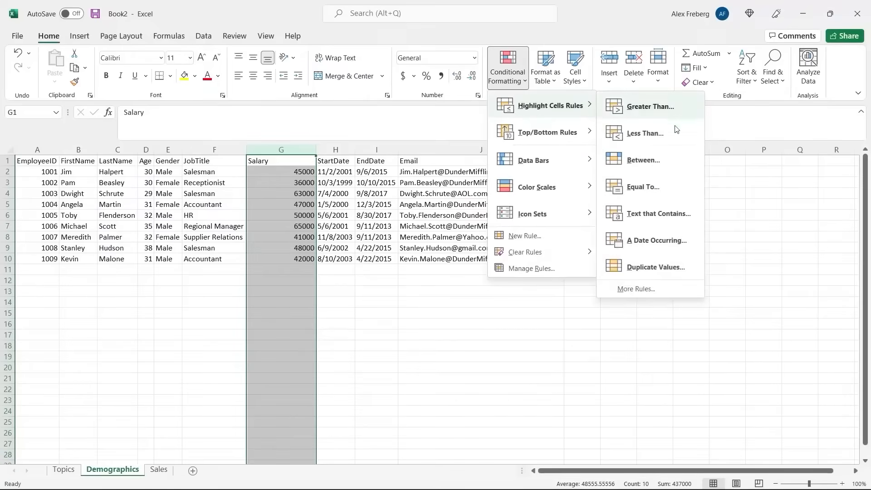
{"action": "mouse_move", "coordinate": [568, 128]}
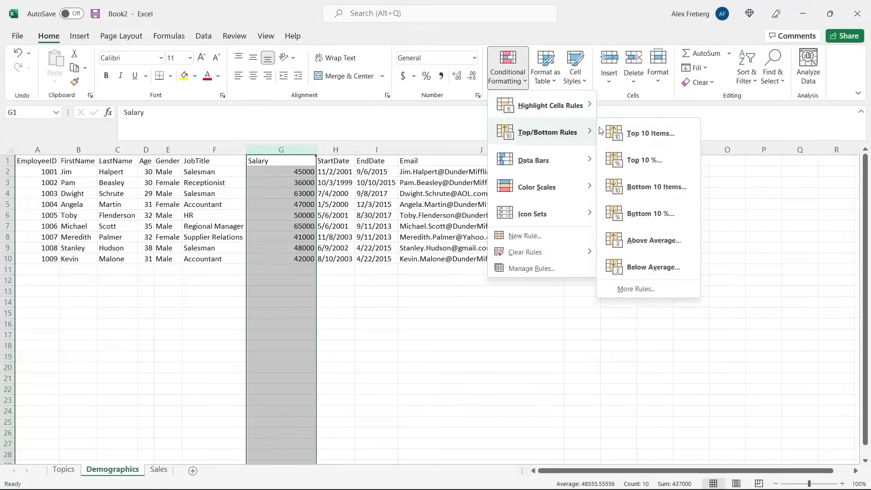
{"action": "left_click", "coordinate": [652, 268]}
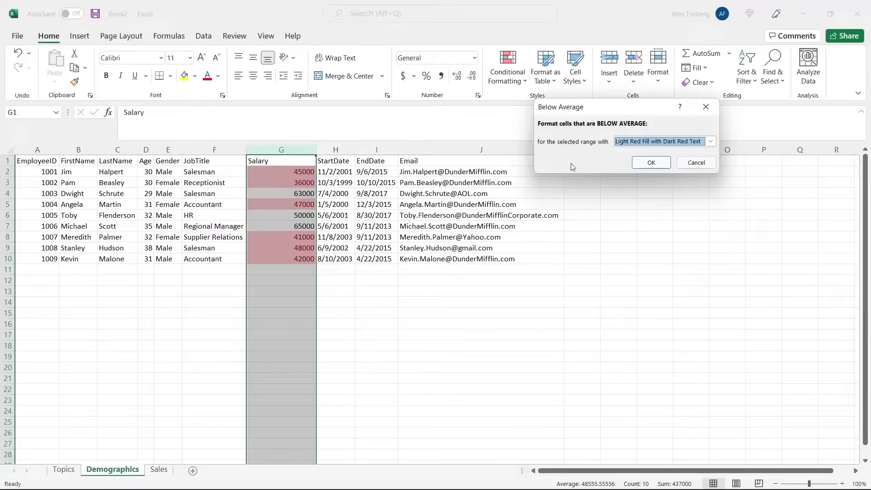
{"action": "left_click", "coordinate": [652, 161]}
{"action": "left_click", "coordinate": [385, 213]}
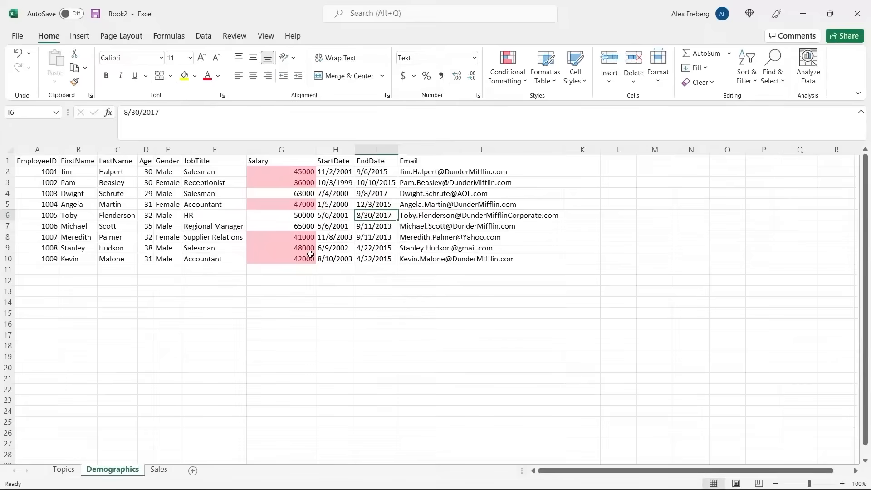
Step: Remove the below-average highlighting from the Salary column and review the Top/Bottom and Highlight Cells rule options
{"action": "left_click", "coordinate": [282, 149]}
{"action": "left_click", "coordinate": [508, 68]}
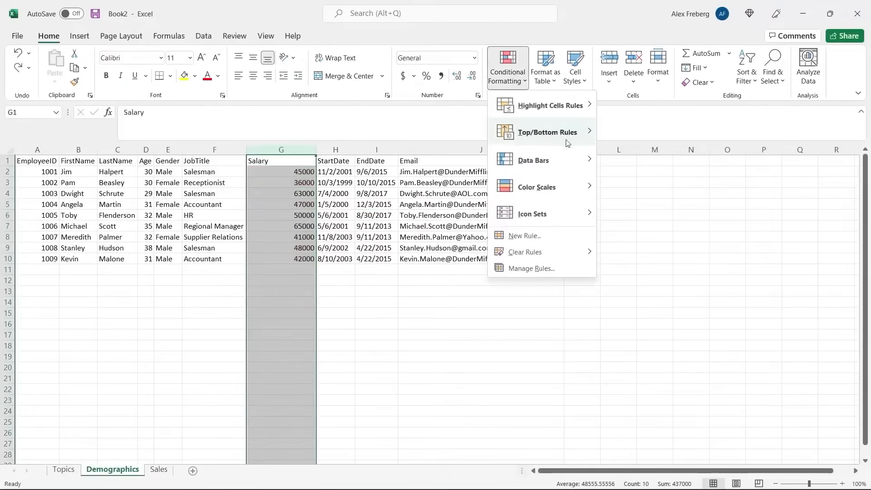
{"action": "mouse_move", "coordinate": [568, 143]}
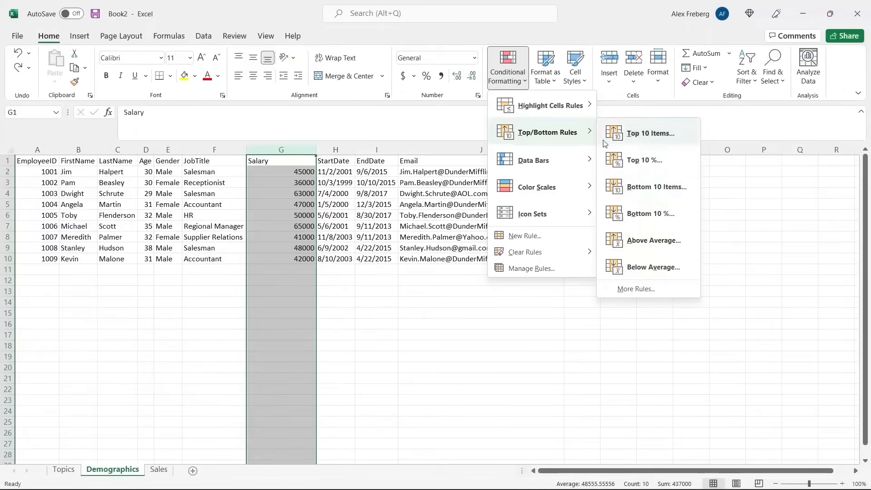
{"action": "mouse_move", "coordinate": [589, 113]}
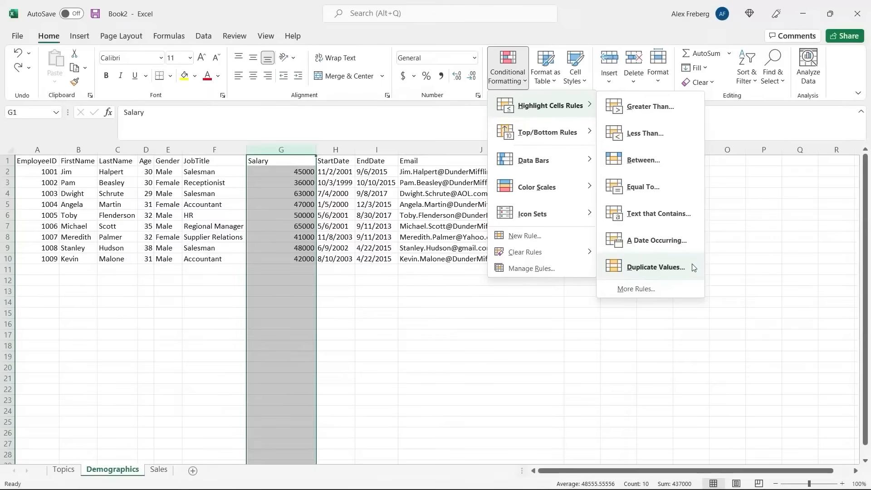
{"action": "left_click", "coordinate": [344, 315]}
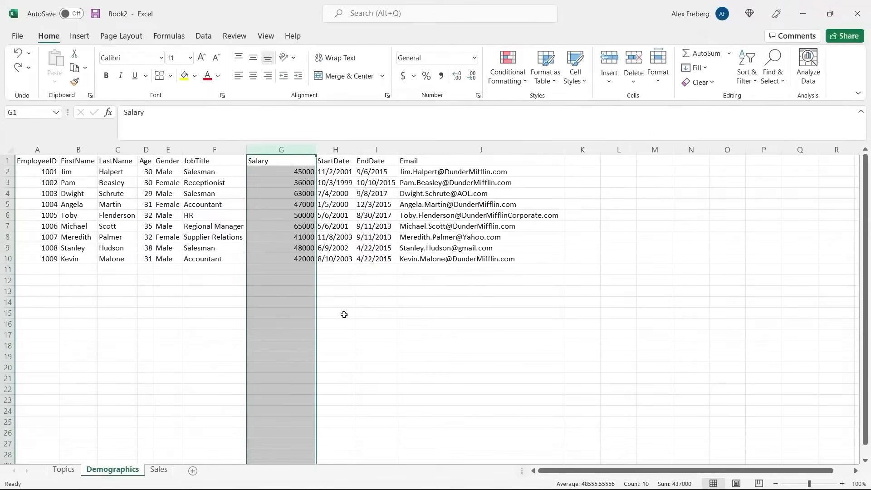
{"action": "left_click", "coordinate": [342, 305]}
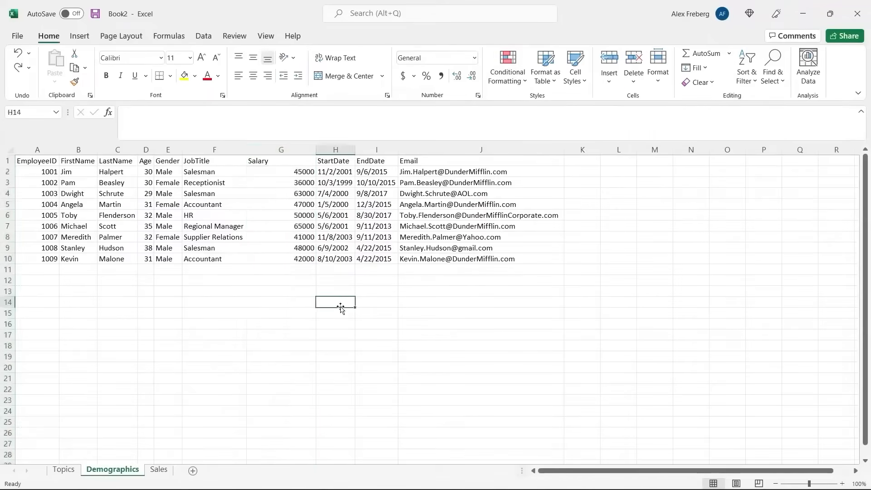
Step: Start a Duplicate Values highlighting rule for the whole StartDate column
{"action": "left_click", "coordinate": [345, 217]}
{"action": "left_click_drag", "start_coordinate": [354, 221], "coordinate": [353, 231]}
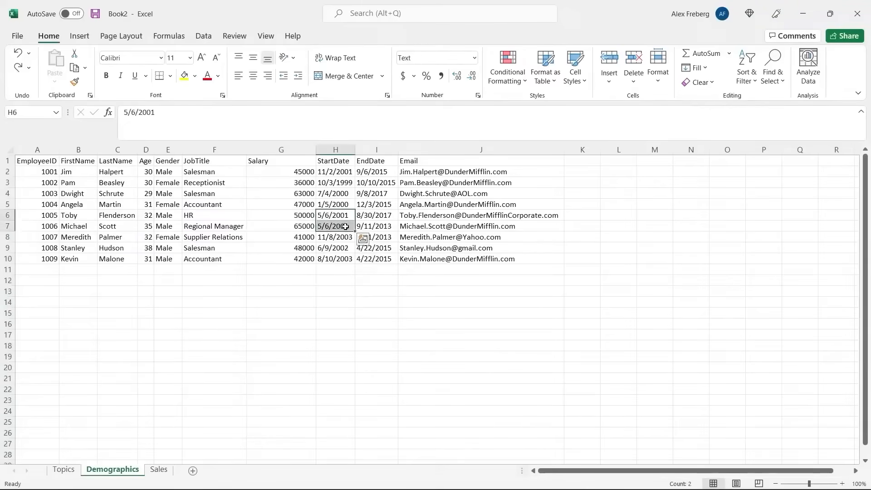
{"action": "left_click", "coordinate": [335, 150]}
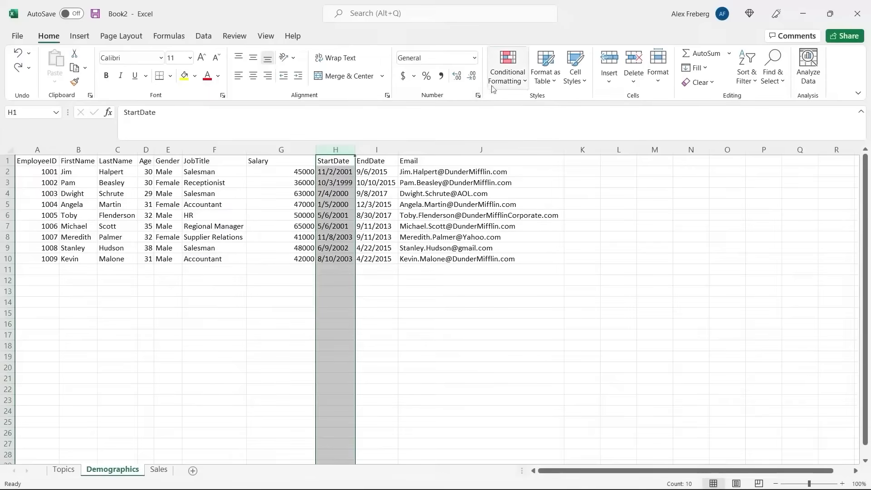
{"action": "left_click", "coordinate": [510, 80]}
{"action": "mouse_move", "coordinate": [562, 114]}
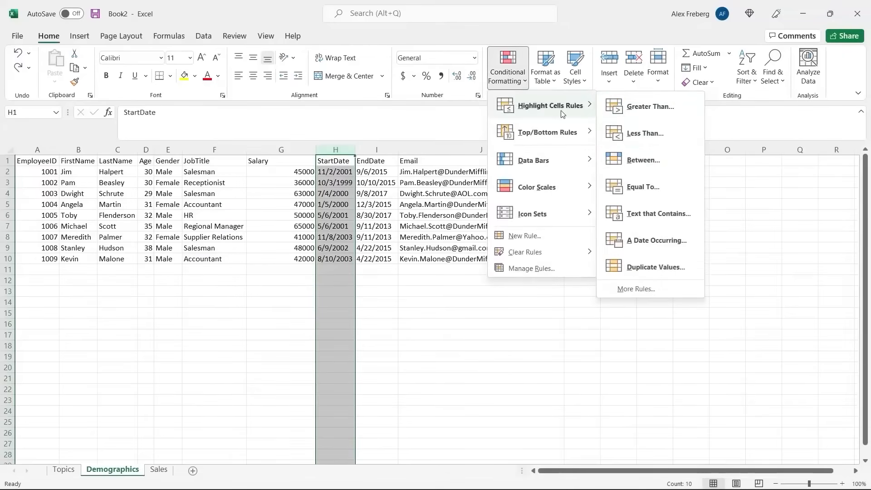
{"action": "left_click", "coordinate": [663, 267]}
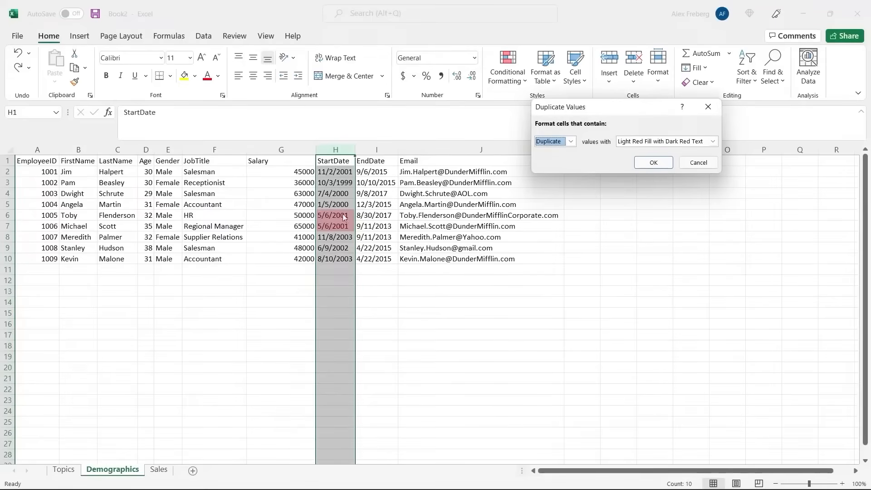
Step: Preview the StartDate rule with Unique values, and switch it back to Duplicate
{"action": "left_click", "coordinate": [571, 142]}
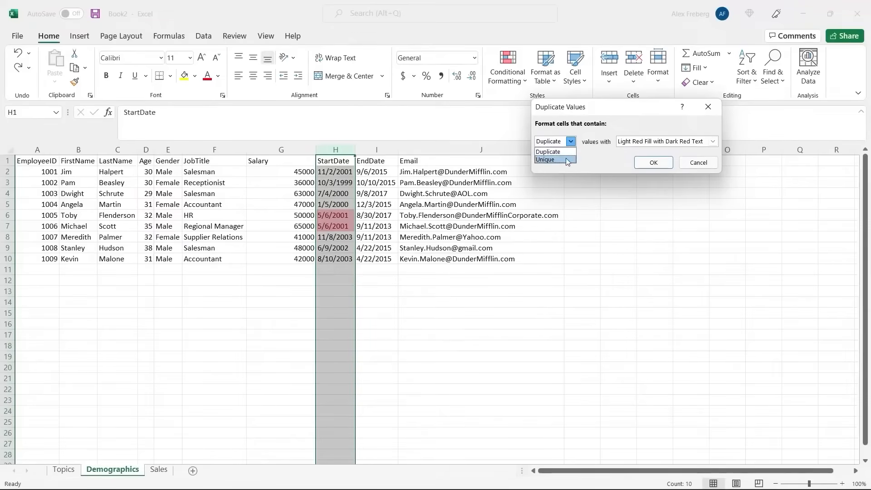
{"action": "left_click", "coordinate": [555, 160]}
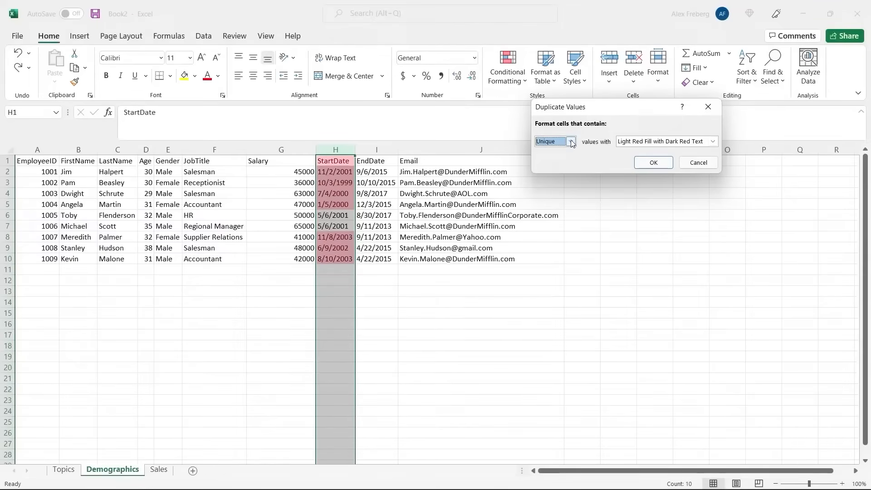
{"action": "left_click", "coordinate": [572, 144]}
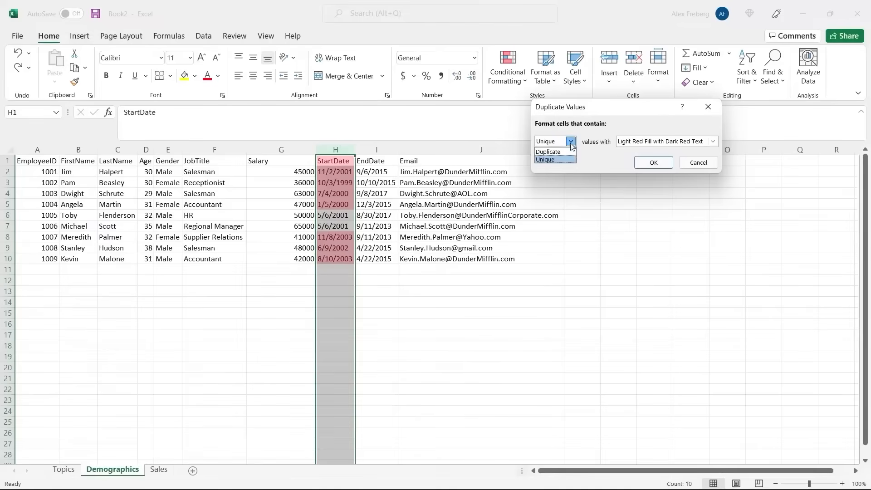
{"action": "left_click", "coordinate": [569, 154]}
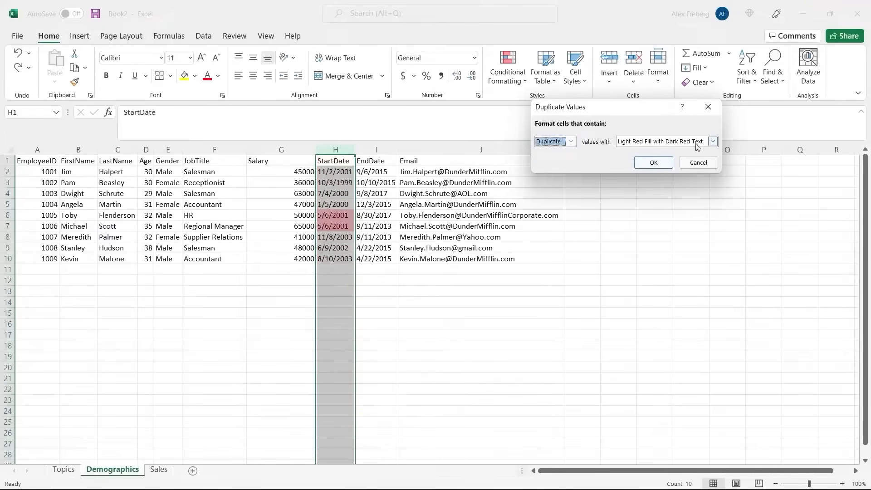
Step: Preview the yellow fill and Red Text formats, and apply the duplicate rule with Light Red Fill with Dark Red Text
{"action": "left_click", "coordinate": [712, 142]}
{"action": "key", "text": "Down"}
{"action": "key", "text": "Return"}
{"action": "left_click", "coordinate": [713, 142]}
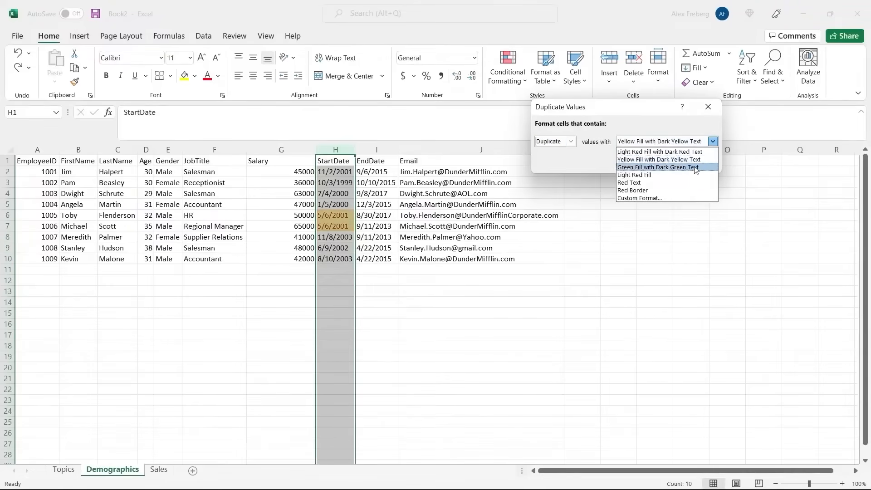
{"action": "left_click", "coordinate": [683, 183]}
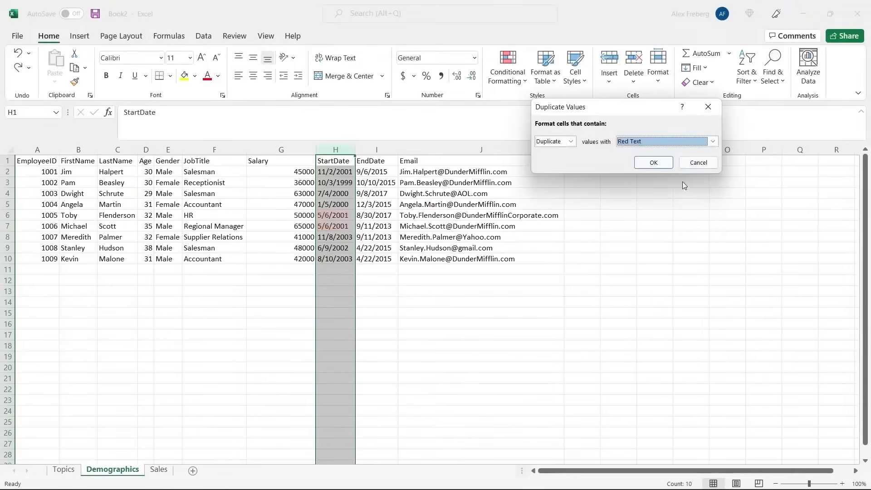
{"action": "left_click", "coordinate": [713, 142]}
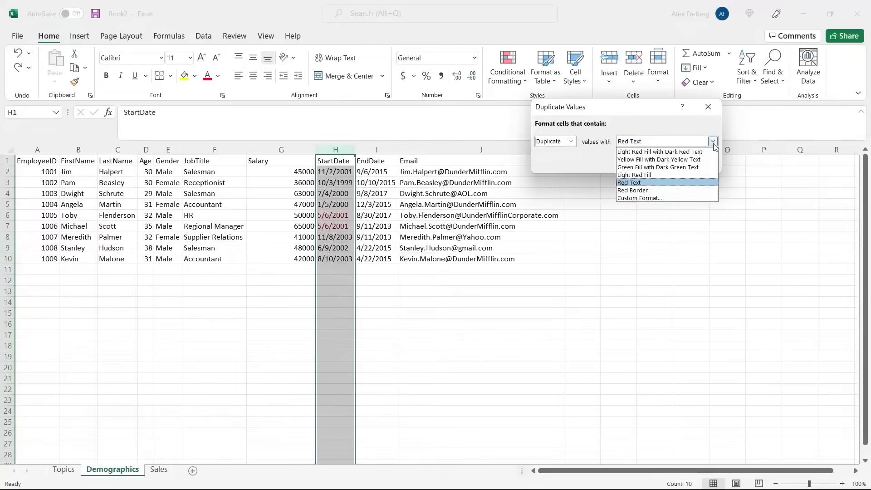
{"action": "left_click", "coordinate": [673, 152]}
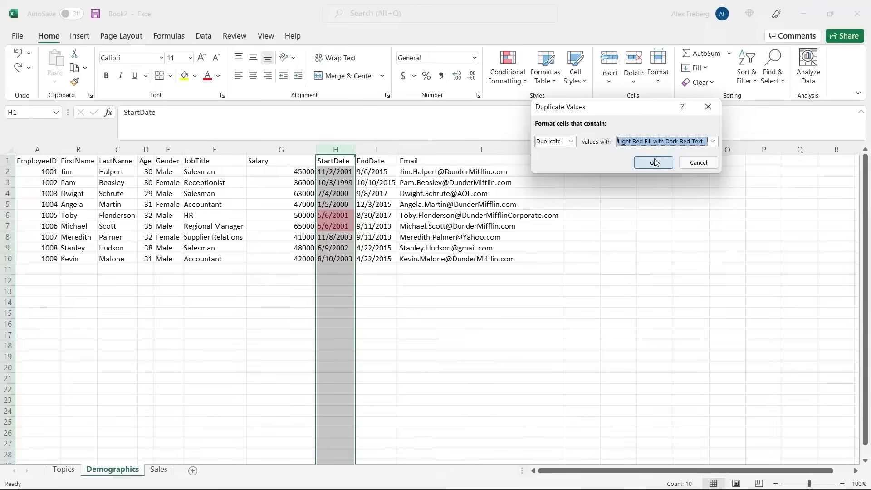
{"action": "left_click", "coordinate": [655, 160]}
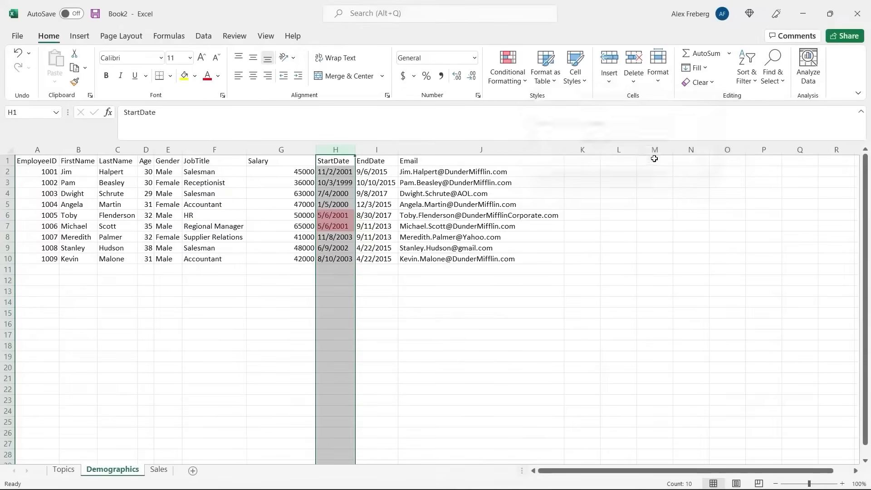
Step: Examine the highlighted duplicate start dates in H6:H7 and compare them with the EmployeeID column and the other start dates
{"action": "left_click", "coordinate": [347, 226]}
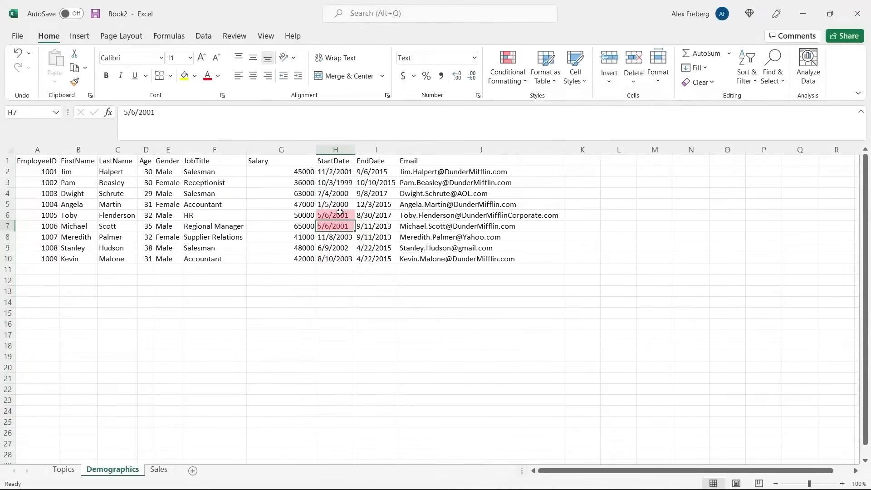
{"action": "left_click_drag", "start_coordinate": [340, 214], "coordinate": [340, 226]}
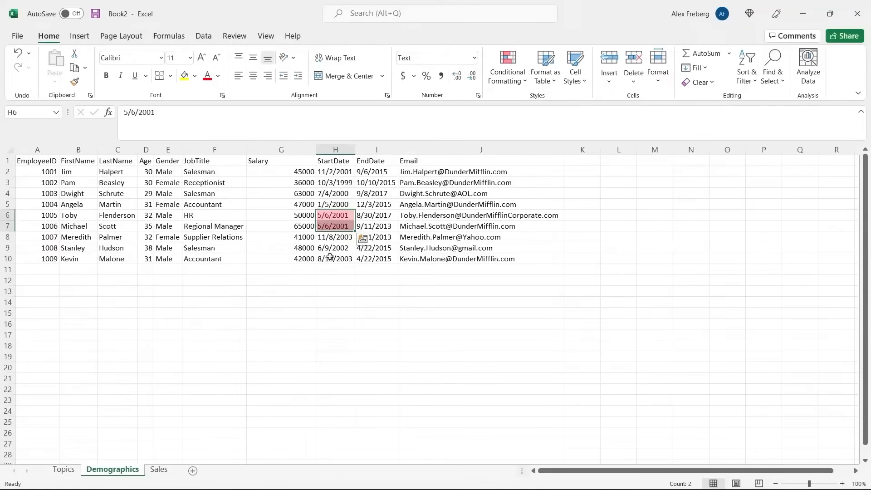
{"action": "left_click", "coordinate": [337, 270]}
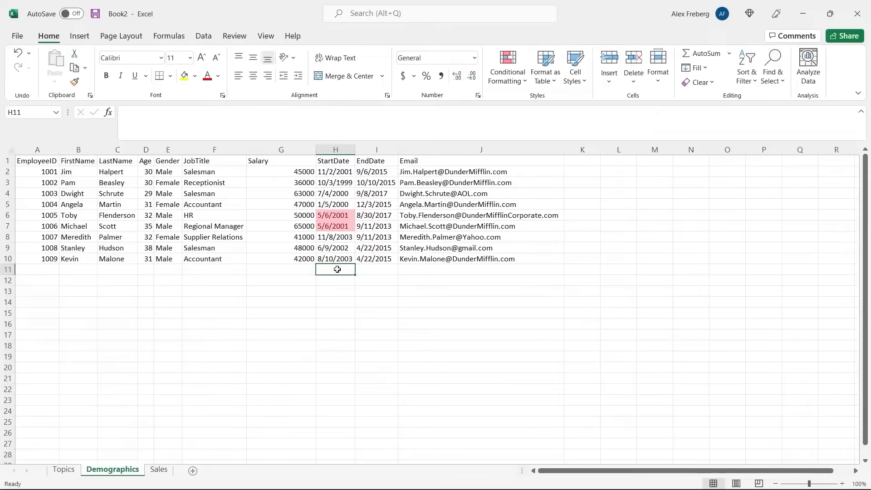
{"action": "left_click", "coordinate": [38, 150]}
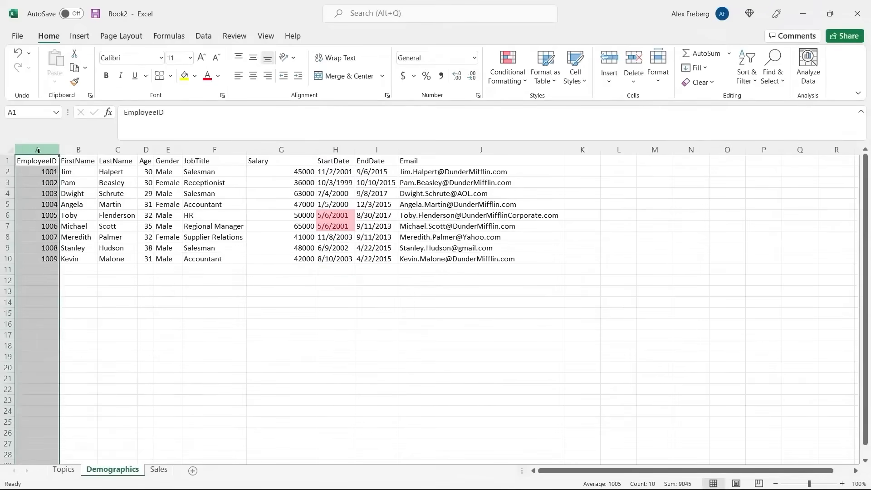
{"action": "left_click", "coordinate": [113, 289]}
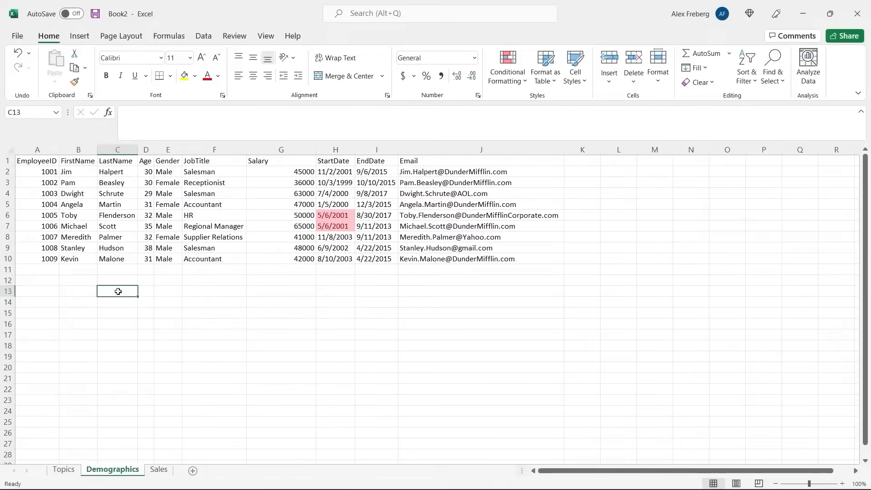
{"action": "left_click", "coordinate": [37, 150]}
{"action": "left_click", "coordinate": [42, 187]}
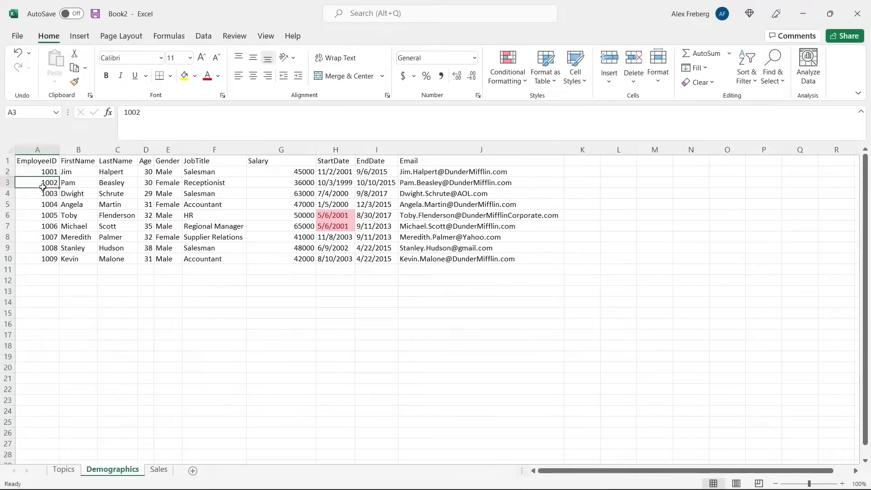
{"action": "left_click", "coordinate": [37, 192]}
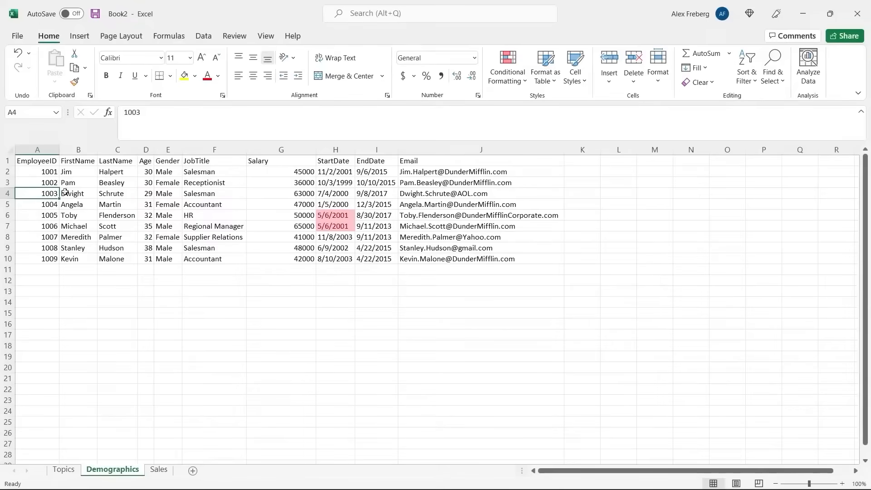
{"action": "left_click_drag", "start_coordinate": [319, 214], "coordinate": [320, 225]}
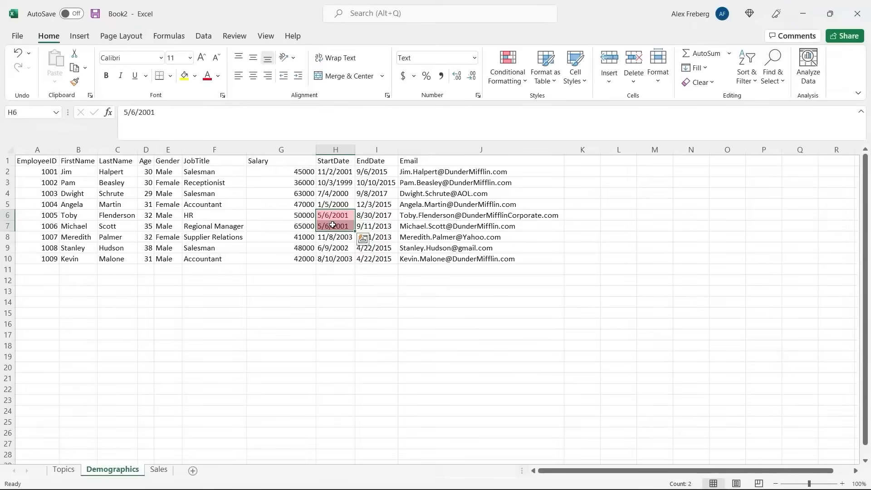
{"action": "left_click", "coordinate": [335, 195]}
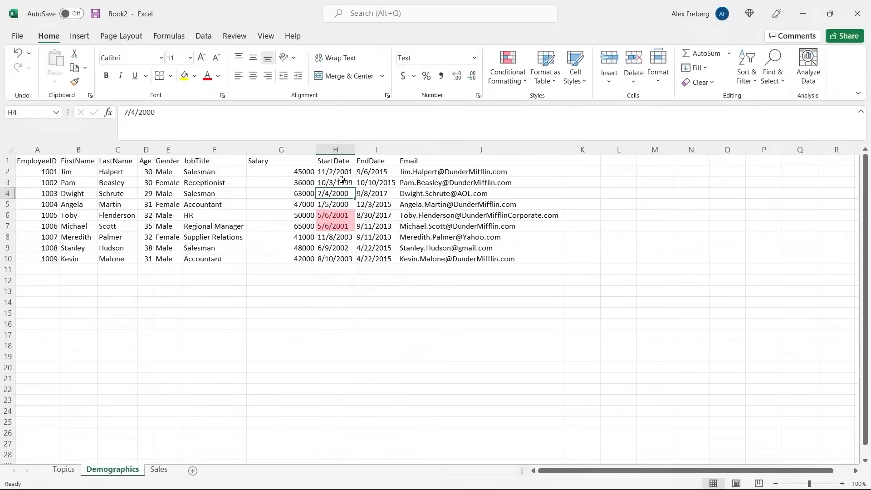
Step: Add filters to the header row of the Demographics sheet
{"action": "left_click", "coordinate": [8, 161]}
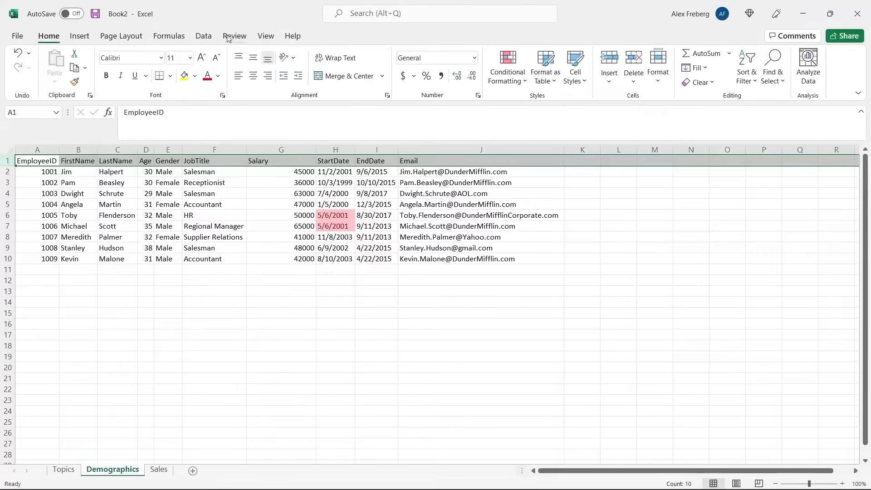
{"action": "left_click", "coordinate": [203, 36]}
{"action": "left_click", "coordinate": [487, 67]}
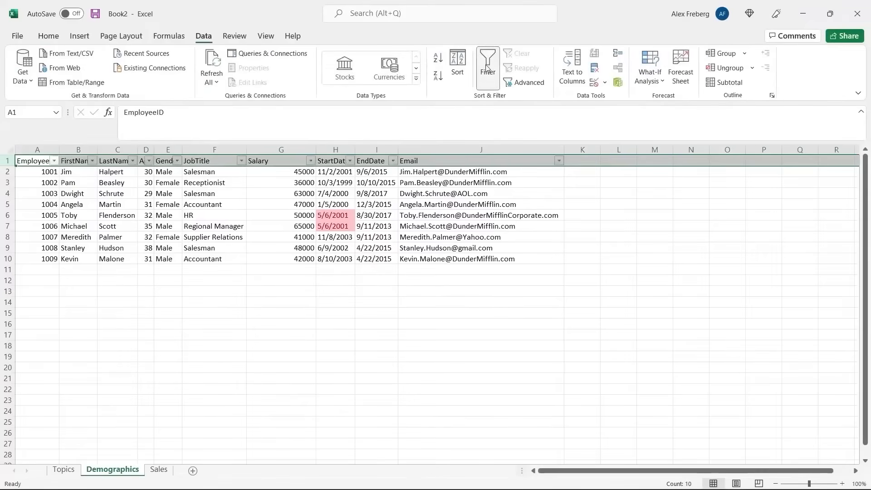
Step: Sort the rows by the StartDate column's light red cell color and review the column's color sort options
{"action": "left_click", "coordinate": [341, 182]}
{"action": "left_click", "coordinate": [351, 162]}
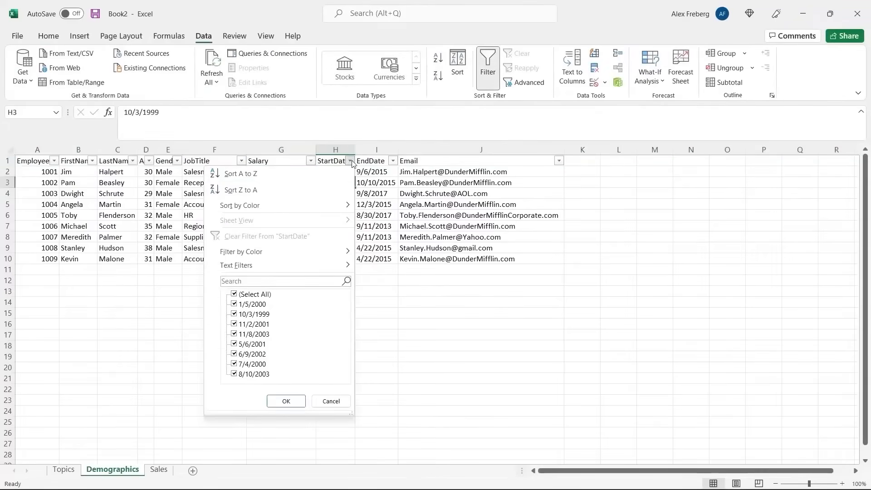
{"action": "mouse_move", "coordinate": [331, 207]}
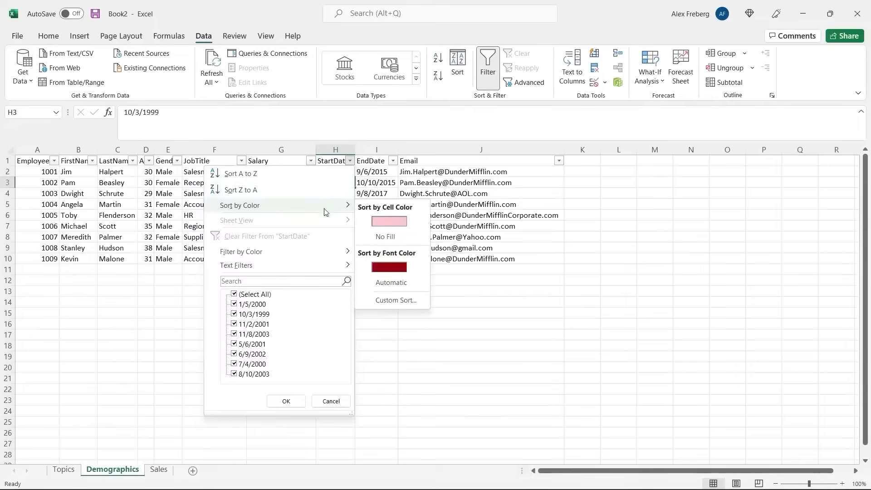
{"action": "left_click", "coordinate": [399, 222]}
{"action": "left_click_drag", "start_coordinate": [330, 186], "coordinate": [330, 186]}
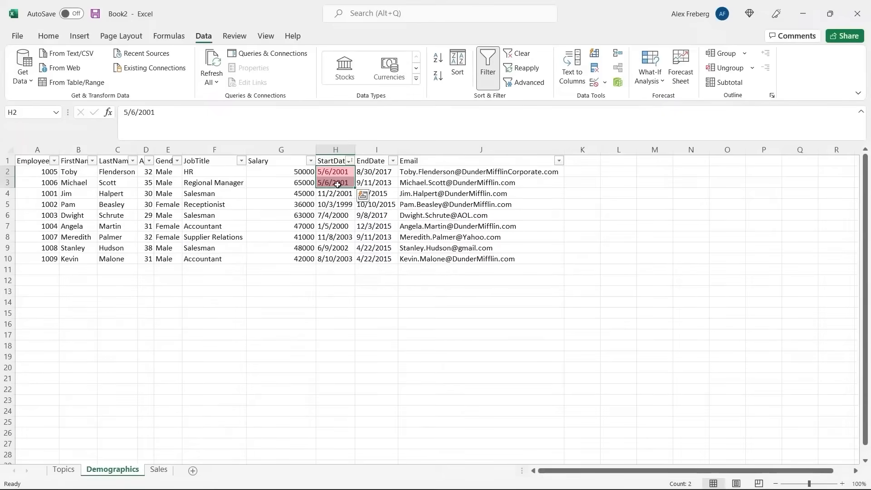
{"action": "left_click", "coordinate": [332, 195]}
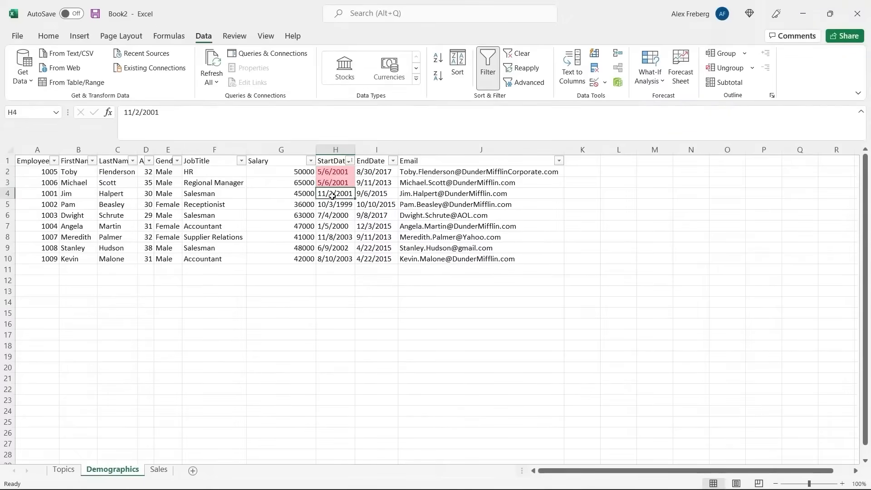
{"action": "left_click", "coordinate": [350, 161]}
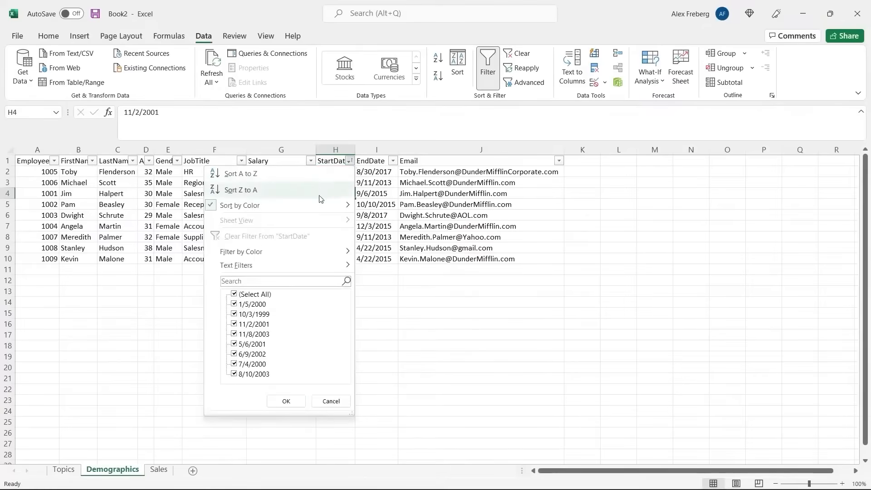
{"action": "mouse_move", "coordinate": [317, 205]}
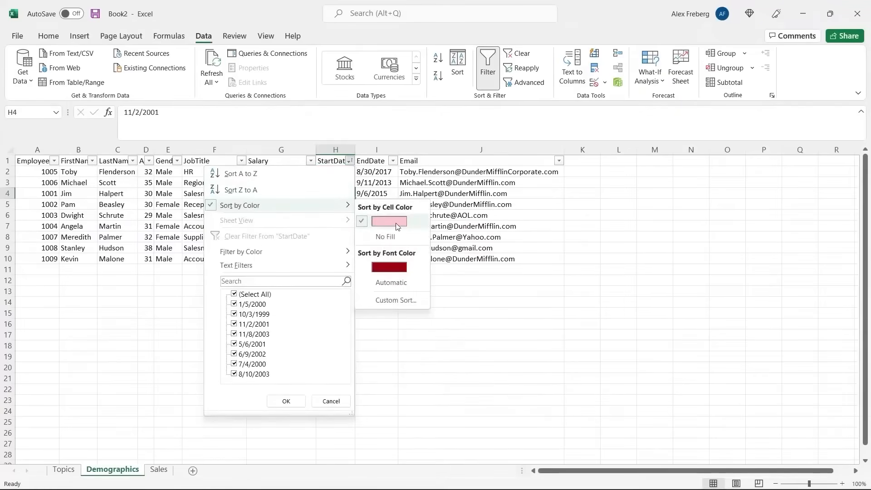
{"action": "left_click", "coordinate": [431, 327]}
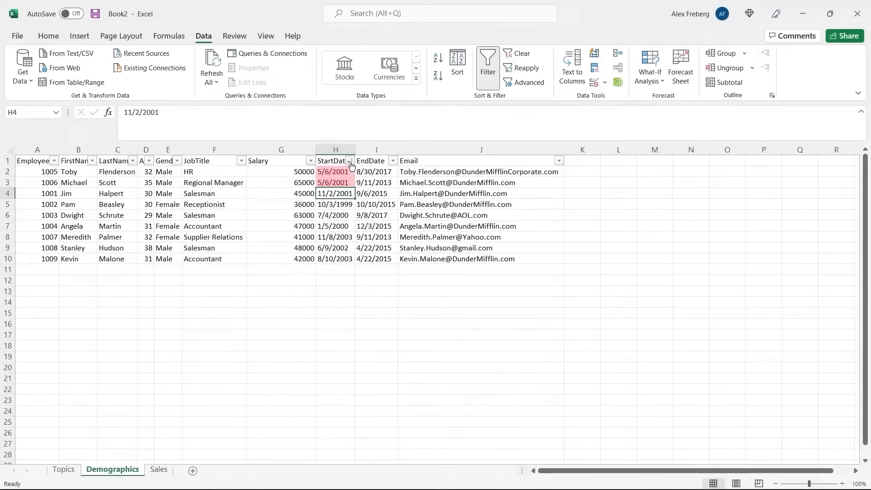
Step: Clear the conditional formatting rules from the StartDate column
{"action": "left_click", "coordinate": [339, 150]}
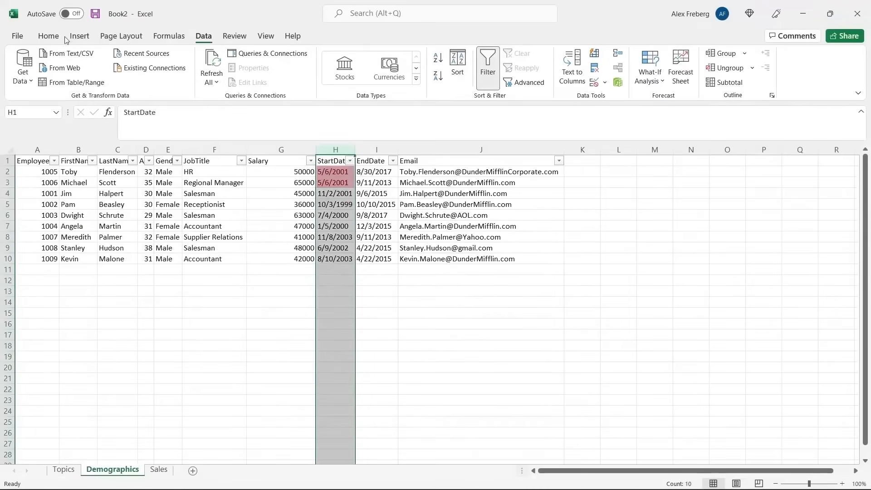
{"action": "left_click", "coordinate": [48, 36]}
{"action": "left_click", "coordinate": [507, 68]}
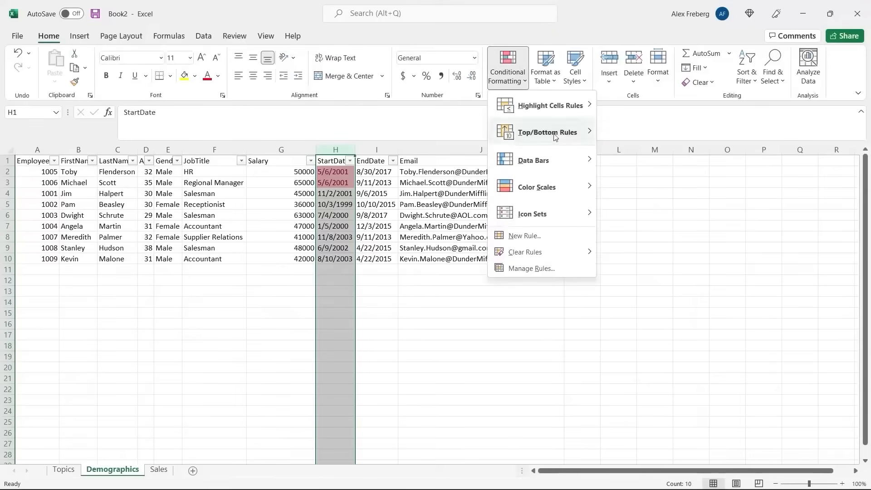
{"action": "mouse_move", "coordinate": [570, 252]}
{"action": "left_click", "coordinate": [634, 253]}
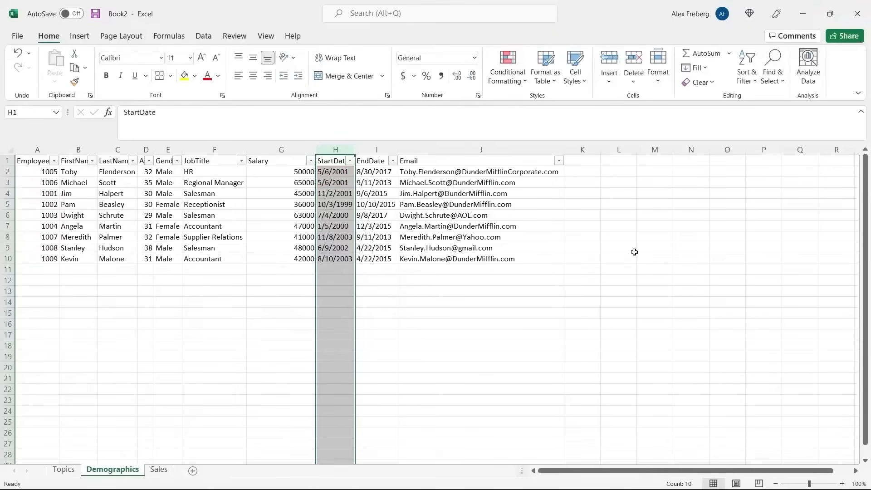
{"action": "left_click", "coordinate": [376, 281]}
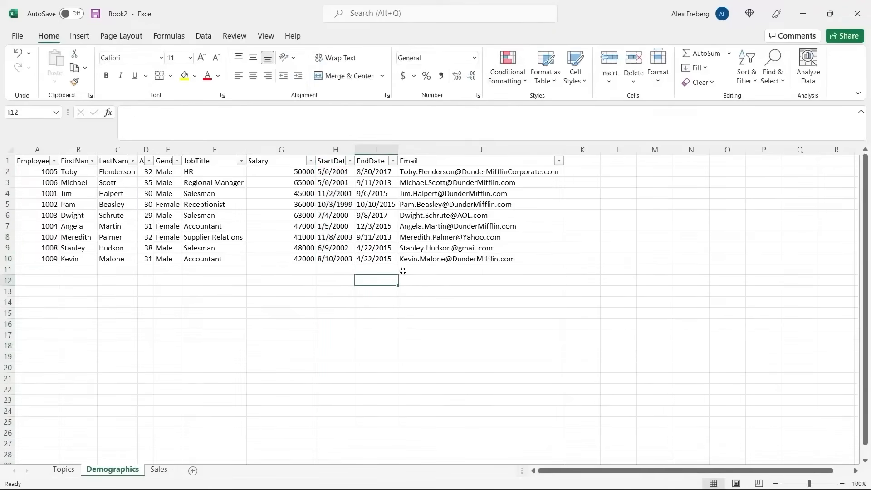
Step: Start a Text that Contains highlight rule for the whole Email column
{"action": "left_click", "coordinate": [482, 149]}
{"action": "left_click", "coordinate": [507, 73]}
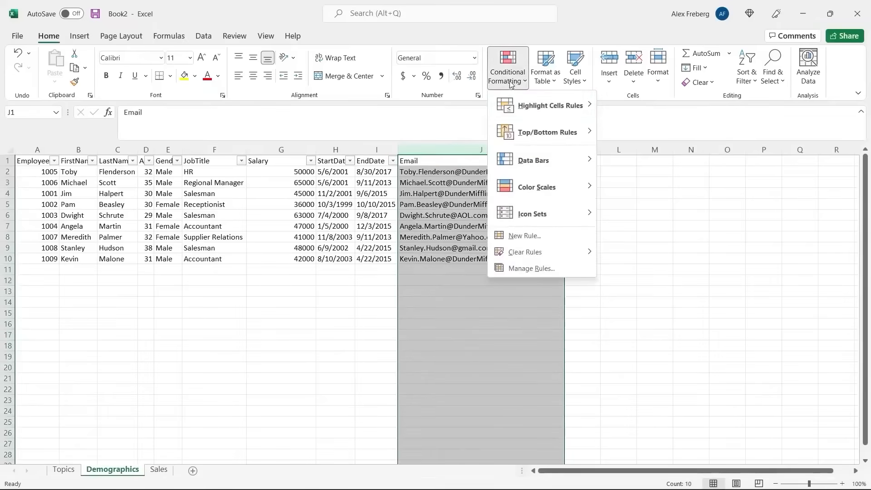
{"action": "mouse_move", "coordinate": [545, 107]}
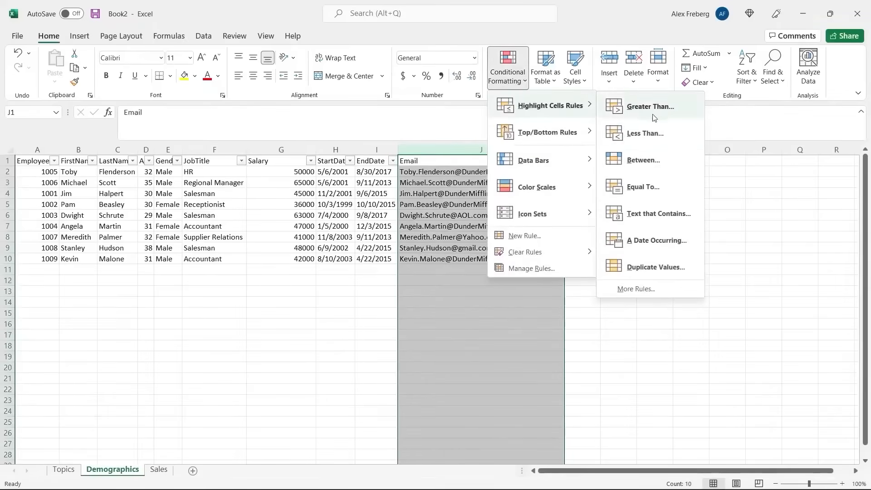
{"action": "left_click", "coordinate": [656, 216]}
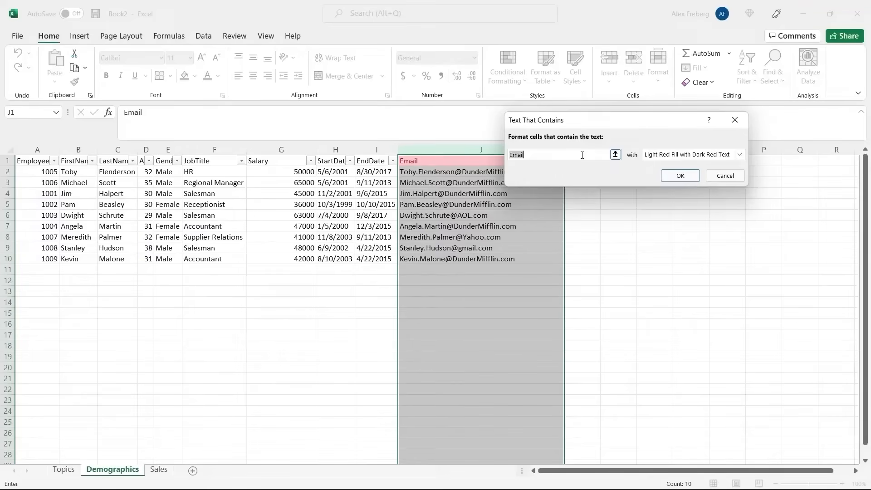
Step: Preview the Email rule with the text "lora" and with "gmail", clearing the text after each
{"action": "type", "text": "lora"}
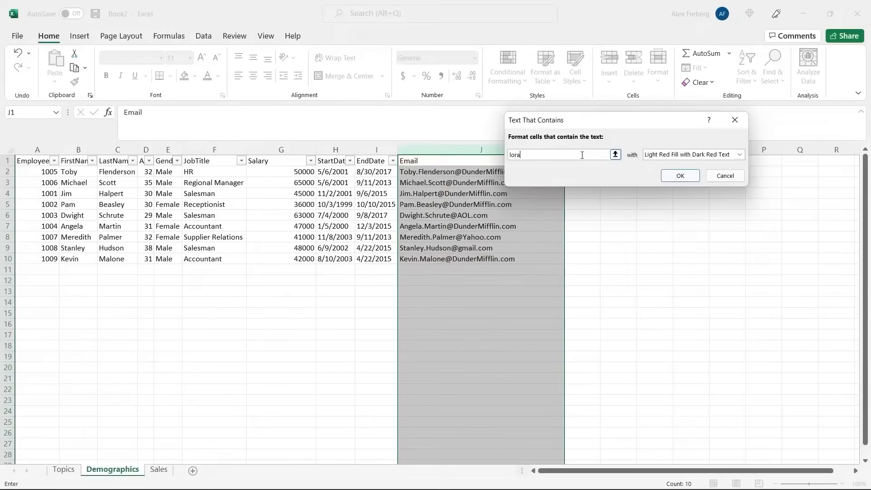
{"action": "key", "text": "BackSpace"}
{"action": "key", "text": "BackSpace"}
{"action": "key", "text": "BackSpace"}
{"action": "key", "text": "BackSpace"}
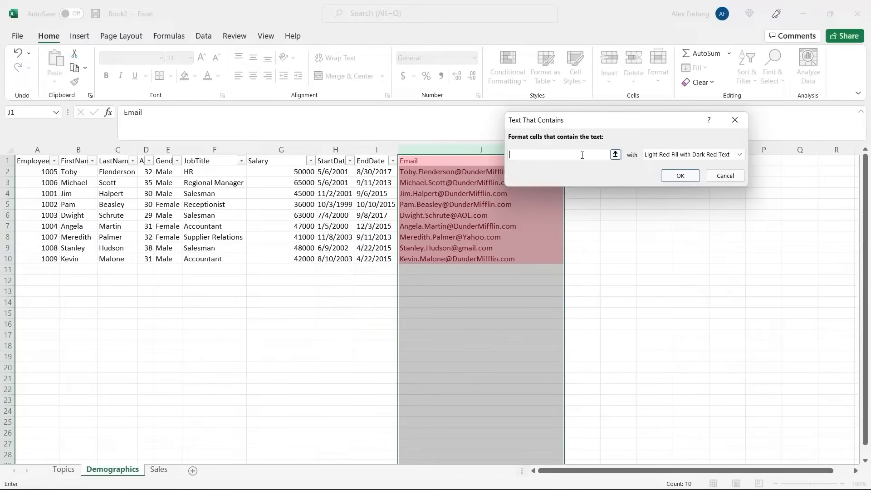
{"action": "type", "text": "gmail"}
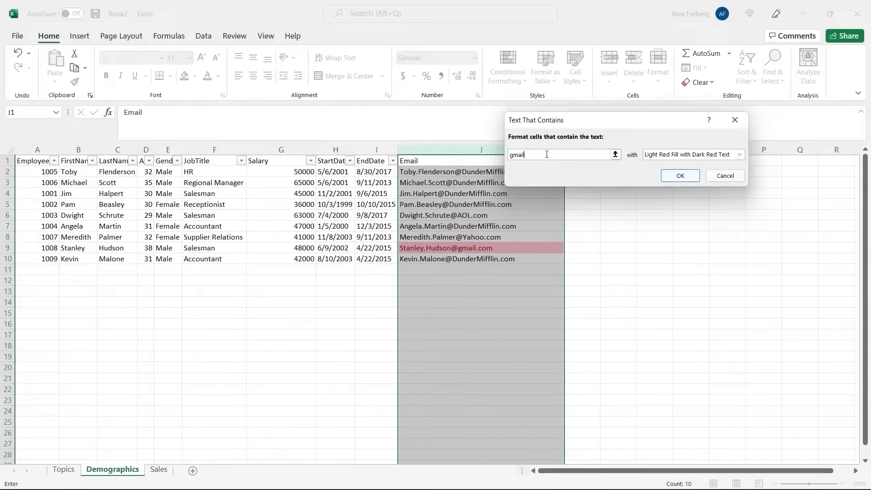
{"action": "key", "text": "BackSpace"}
{"action": "key", "text": "BackSpace"}
{"action": "key", "text": "BackSpace"}
{"action": "key", "text": "BackSpace"}
{"action": "key", "text": "BackSpace"}
Step: Set the Email rule's text to "dundermifflin" and apply it with Light Red Fill with Dark Red Text
{"action": "type", "text": "dundermu"}
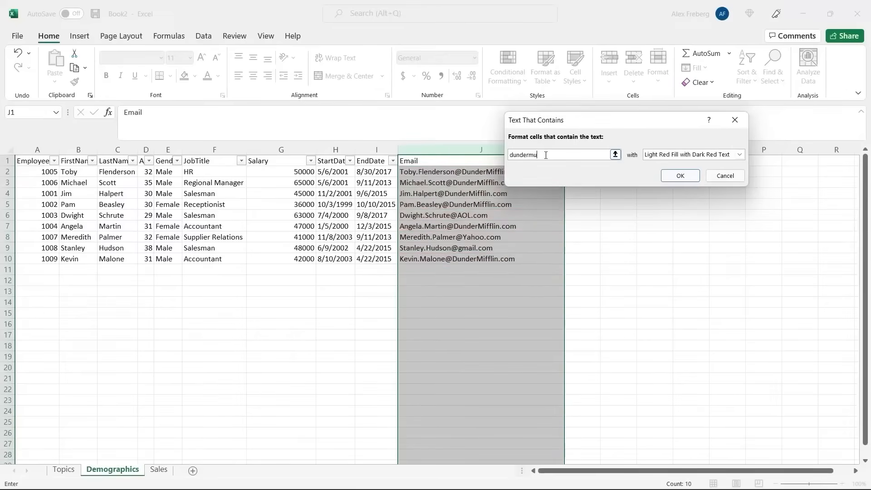
{"action": "key", "text": "BackSpace"}
{"action": "type", "text": "ifflin"}
{"action": "left_click", "coordinate": [680, 175]}
{"action": "left_click", "coordinate": [548, 182]}
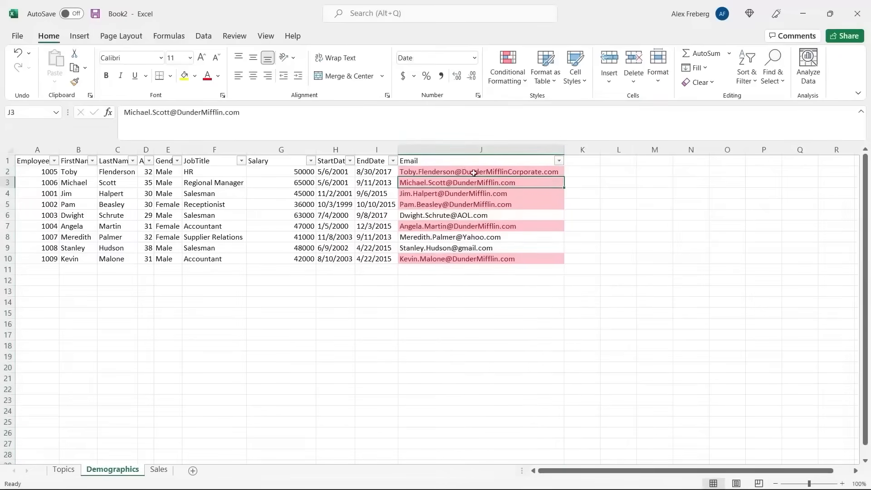
Step: Sort the rows by the Email column's light red cell color, look over the grouped addresses, and undo the sort
{"action": "left_click", "coordinate": [560, 161]}
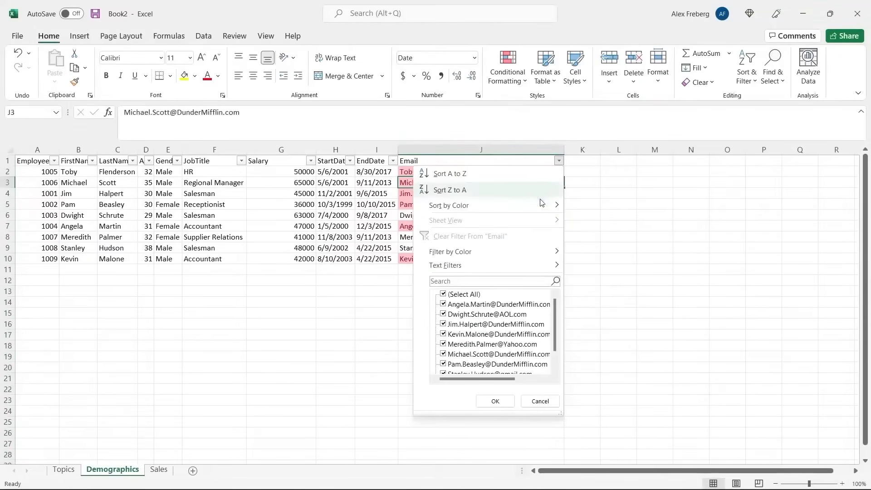
{"action": "mouse_move", "coordinate": [541, 203]}
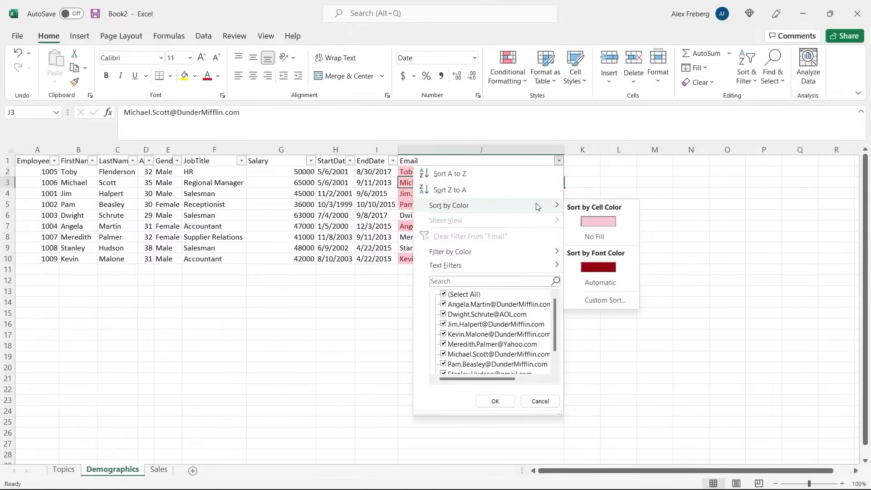
{"action": "left_click", "coordinate": [592, 221]}
{"action": "left_click", "coordinate": [486, 274]}
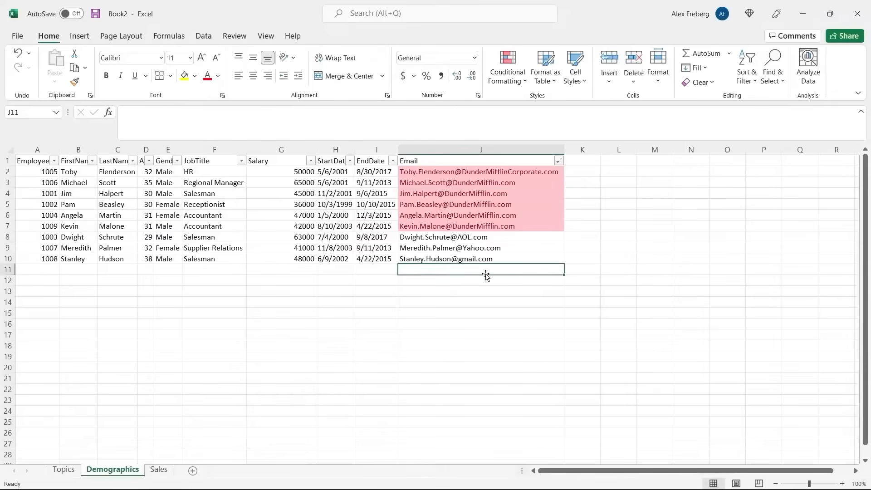
{"action": "left_click_drag", "start_coordinate": [498, 228], "coordinate": [510, 172]}
{"action": "left_click", "coordinate": [509, 171]}
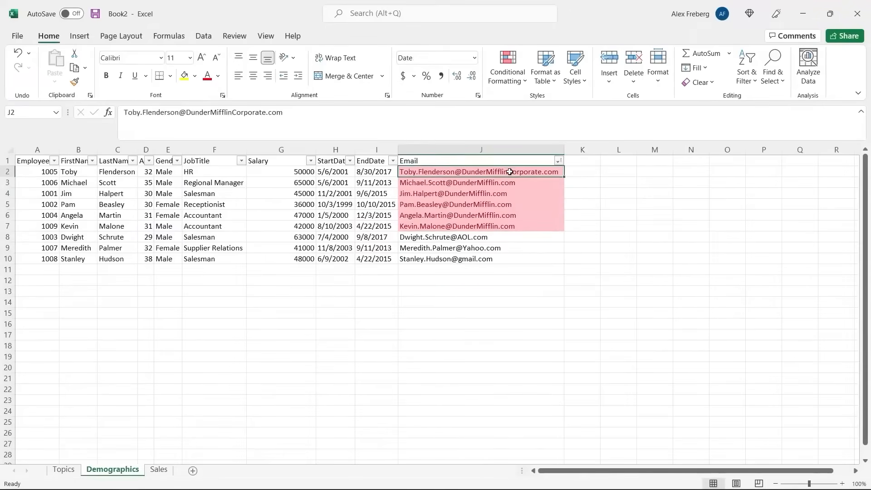
{"action": "key", "text": "ctrl+z"}
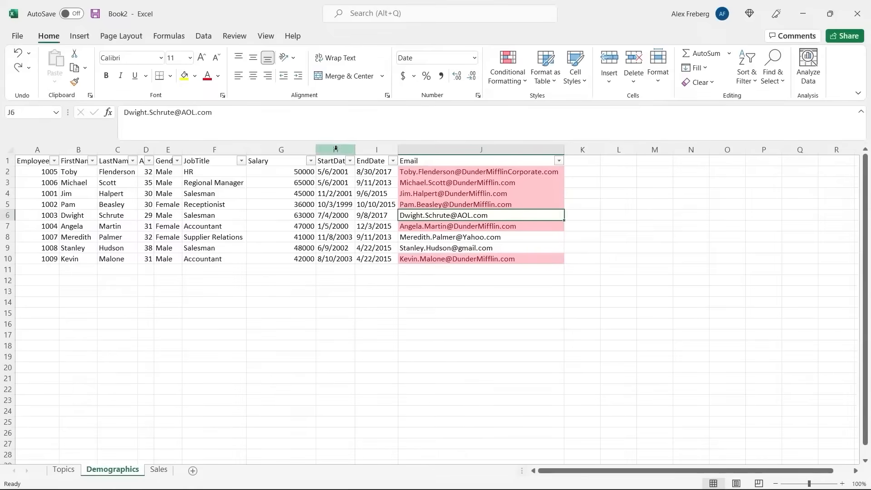
Step: Change the start date in H10 to 8/10-2003, with a hyphen in place of the second slash
{"action": "left_click", "coordinate": [336, 259]}
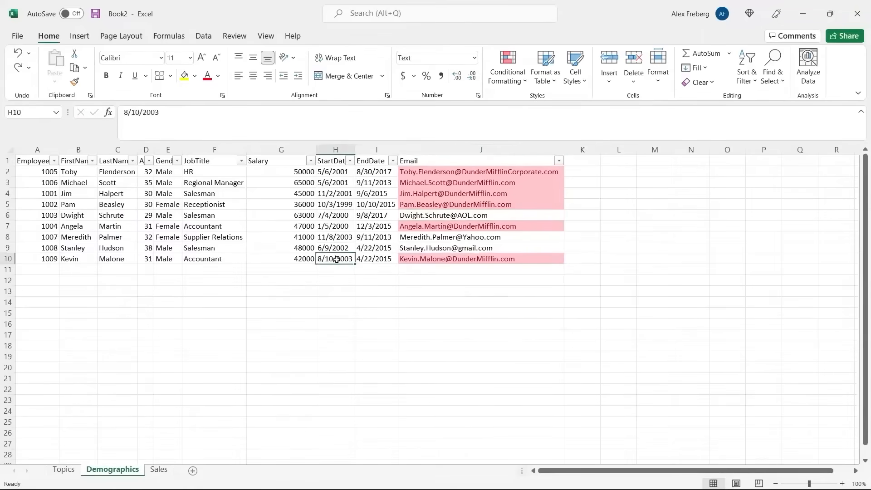
{"action": "double_click", "coordinate": [337, 259]}
{"action": "key", "text": "BackSpace"}
{"action": "type", "text": "-"}
{"action": "key", "text": "Return"}
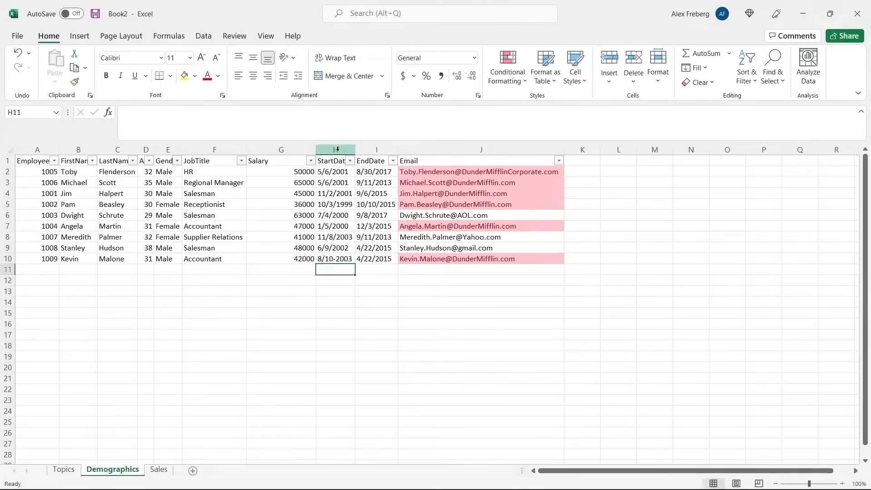
Step: Highlight StartDate cells containing "-" with a Text that Contains rule using Light Red Fill with Dark Red Text
{"action": "left_click", "coordinate": [337, 149]}
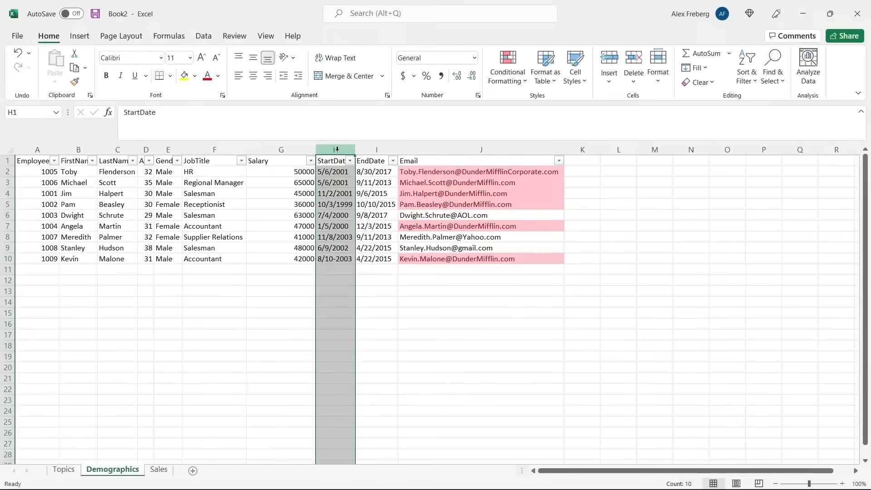
{"action": "left_click", "coordinate": [501, 77]}
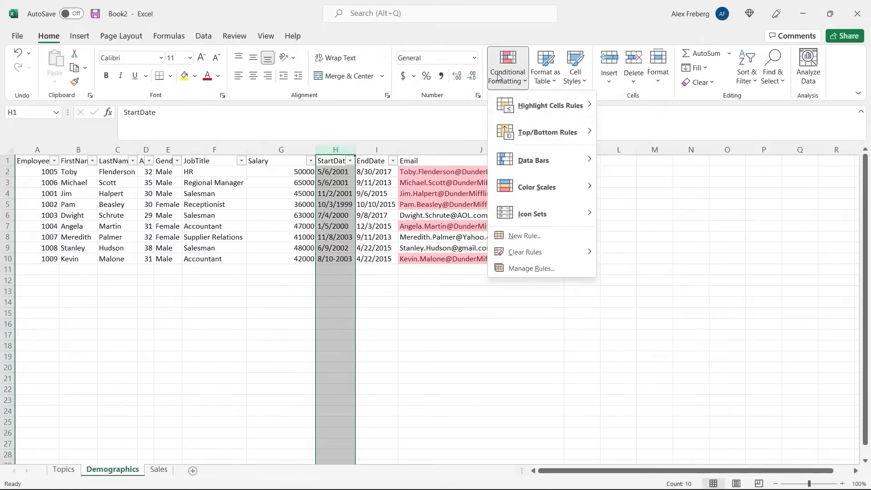
{"action": "mouse_move", "coordinate": [549, 113]}
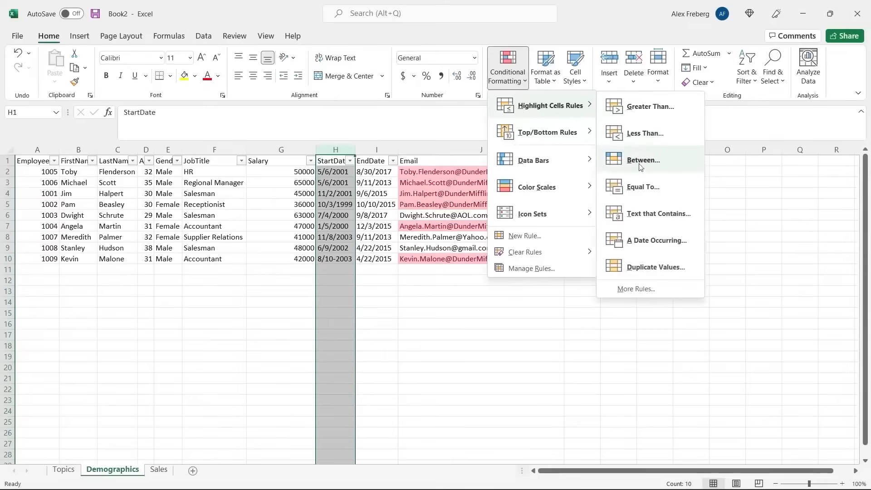
{"action": "left_click", "coordinate": [659, 218]}
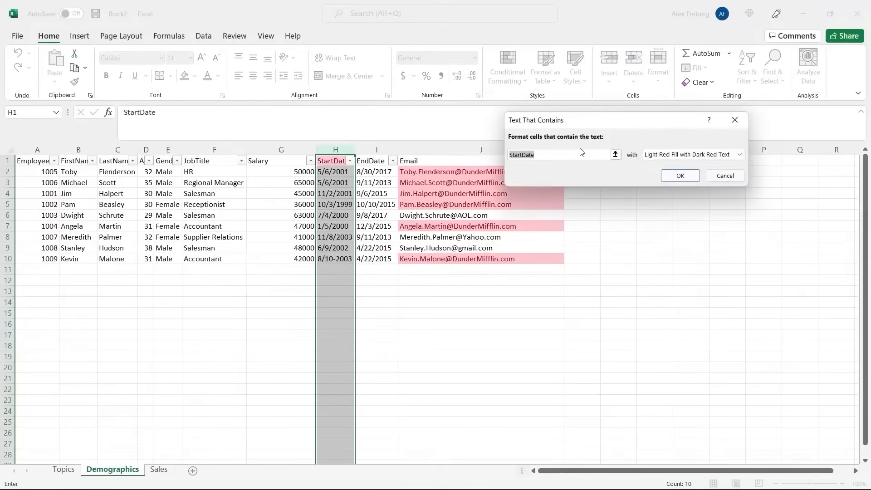
{"action": "key", "text": "BackSpace"}
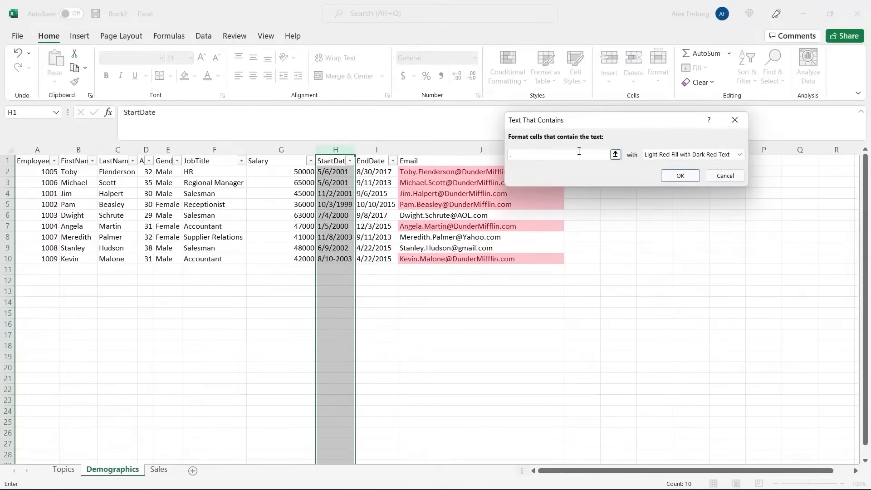
{"action": "type", "text": "-"}
{"action": "left_click", "coordinate": [680, 176]}
{"action": "left_click", "coordinate": [361, 260]}
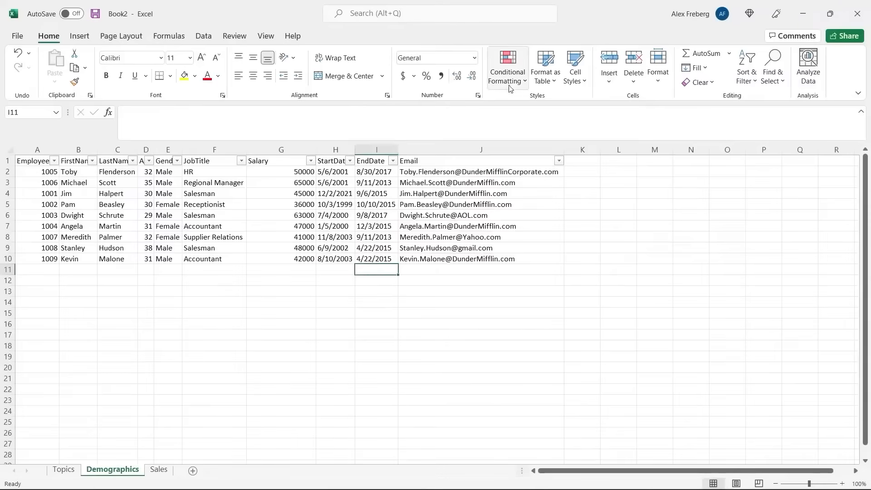
Step: Start a new conditional formatting rule that uses a formula to determine which cells to format
{"action": "left_click", "coordinate": [522, 80]}
{"action": "mouse_move", "coordinate": [558, 105]}
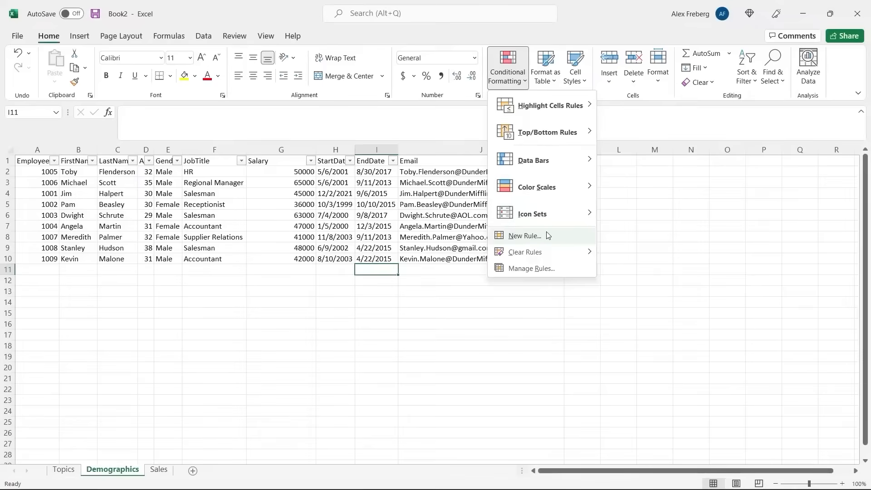
{"action": "left_click", "coordinate": [525, 235]}
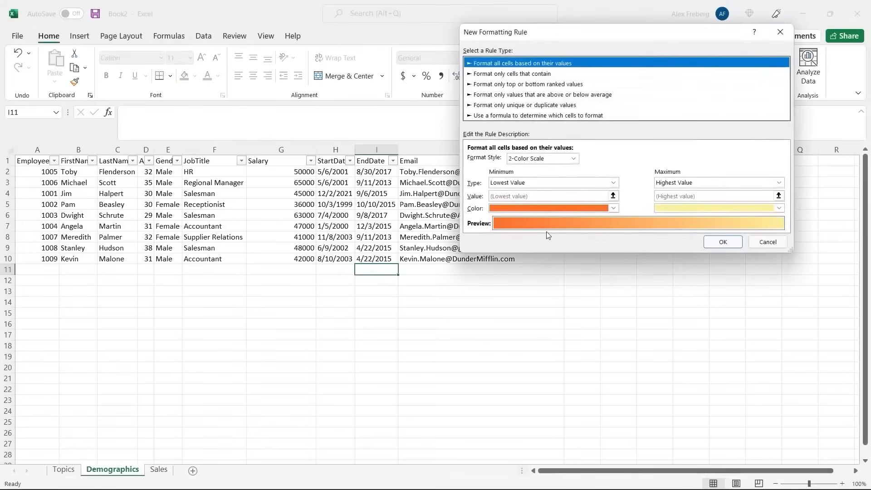
{"action": "left_click", "coordinate": [474, 117]}
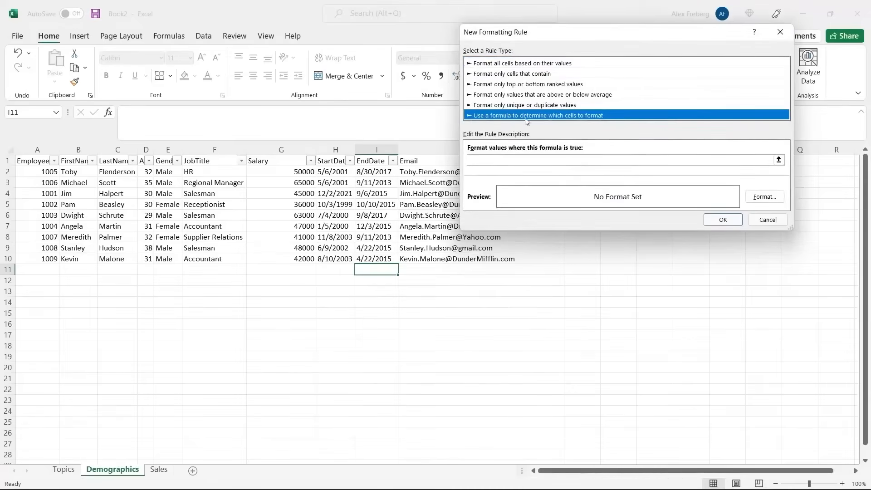
{"action": "left_click", "coordinate": [564, 160]}
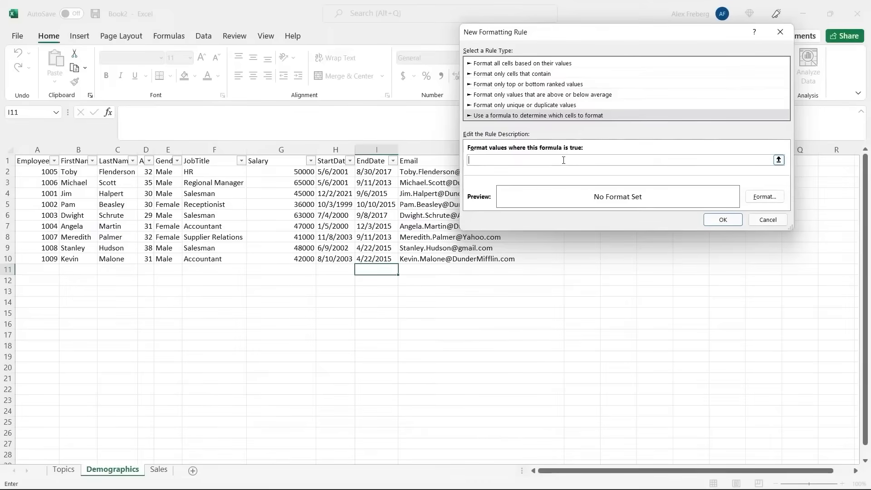
{"action": "left_click", "coordinate": [765, 196]}
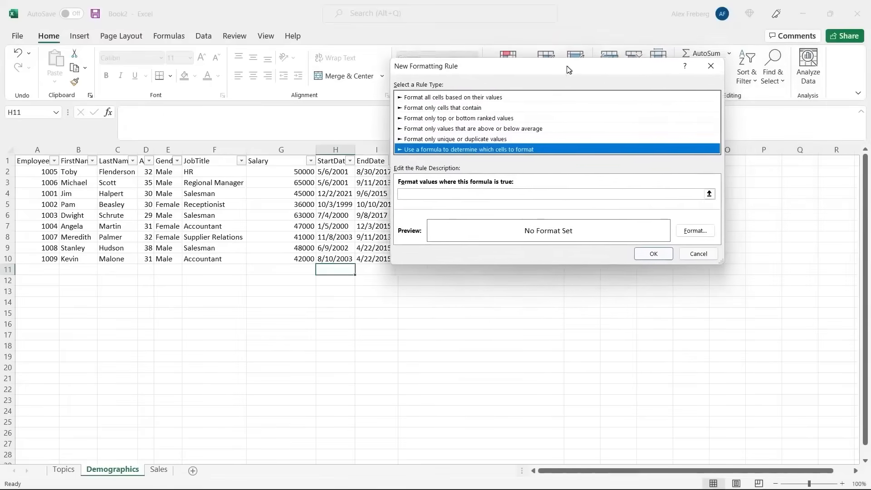
{"action": "left_click_drag", "start_coordinate": [593, 63], "coordinate": [534, 71]}
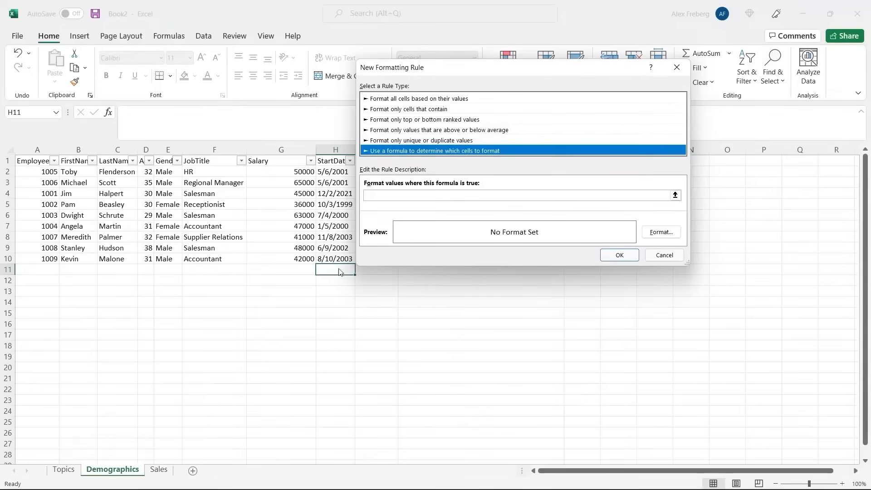
Step: Begin the rule formula with an equals sign and the Salary range, giving =$G$2:$G$10
{"action": "left_click", "coordinate": [430, 196]}
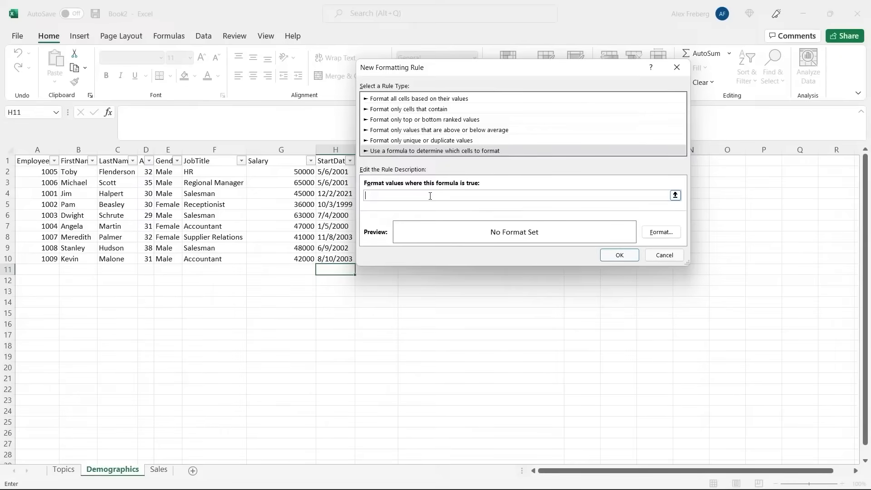
{"action": "type", "text": "="}
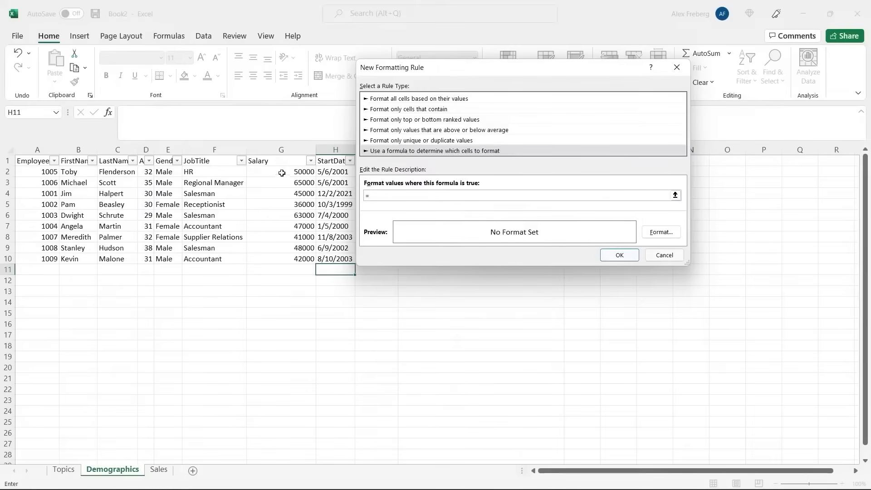
{"action": "left_click_drag", "start_coordinate": [282, 171], "coordinate": [286, 224]}
{"action": "left_click_drag", "start_coordinate": [289, 258], "coordinate": [289, 257]}
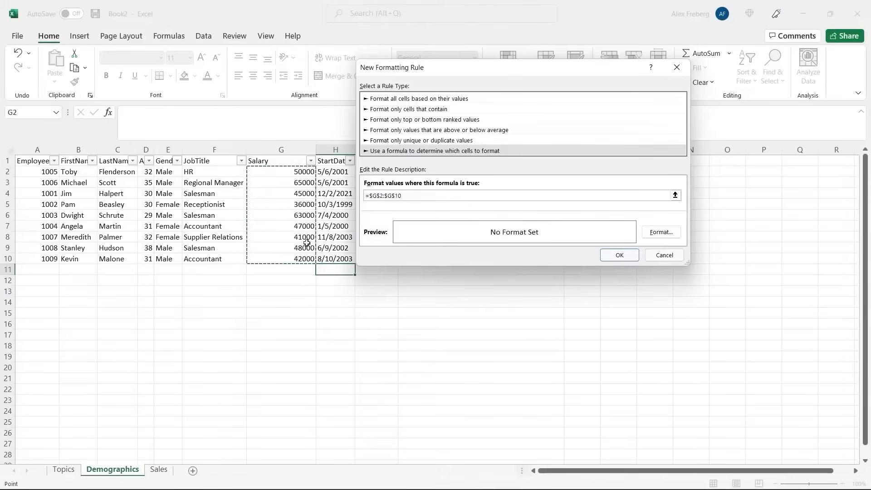
{"action": "left_click", "coordinate": [396, 196]}
{"action": "left_click", "coordinate": [416, 195]}
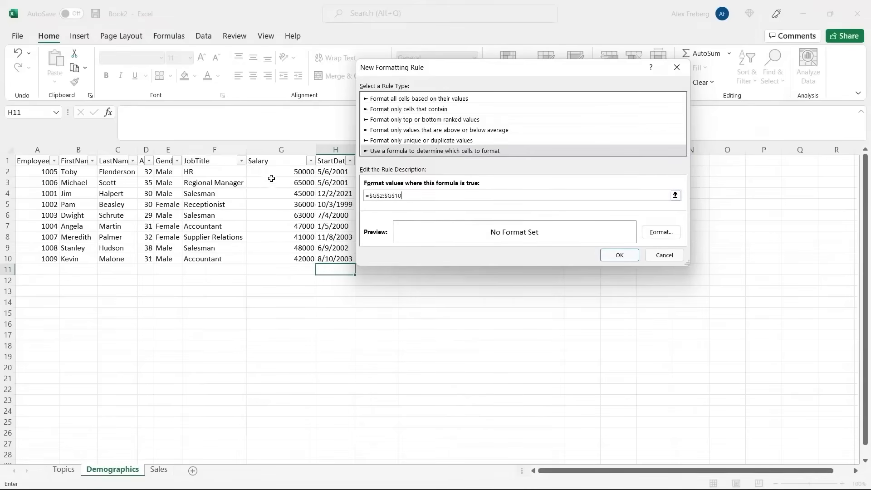
Step: Make the range in the rule formula relative by removing all dollar signs, giving =G2:G10
{"action": "left_click", "coordinate": [396, 197]}
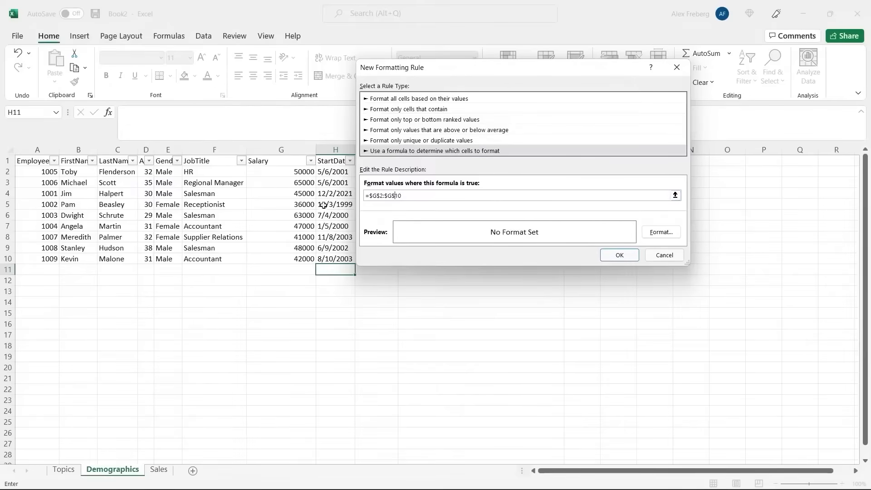
{"action": "key", "text": "BackSpace"}
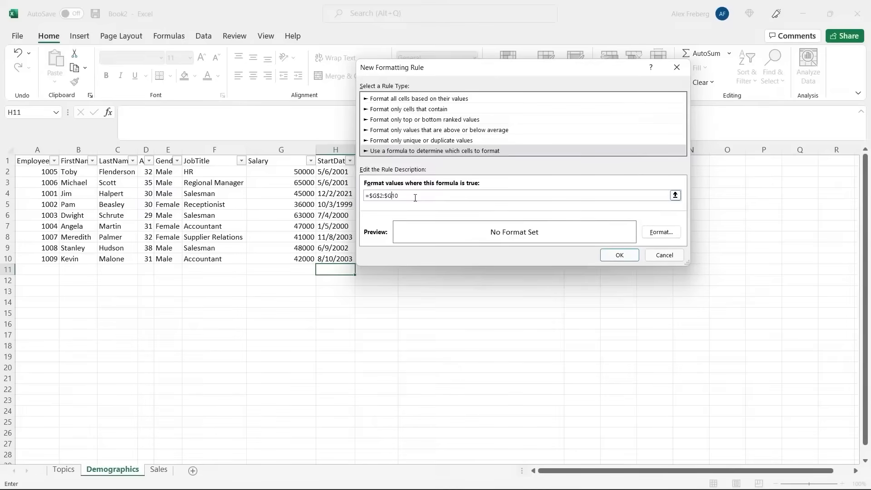
{"action": "left_click", "coordinate": [386, 195]}
{"action": "key", "text": "BackSpace"}
{"action": "left_click", "coordinate": [382, 196]}
{"action": "key", "text": "BackSpace"}
{"action": "left_click", "coordinate": [374, 195]}
{"action": "key", "text": "BackSpace"}
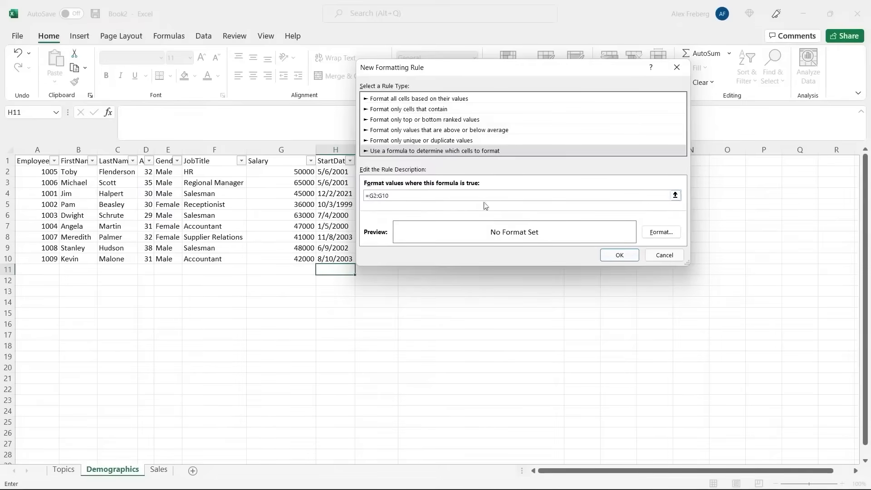
Step: Set the rule's format to a light gold fill with an outline border
{"action": "left_click", "coordinate": [661, 232]}
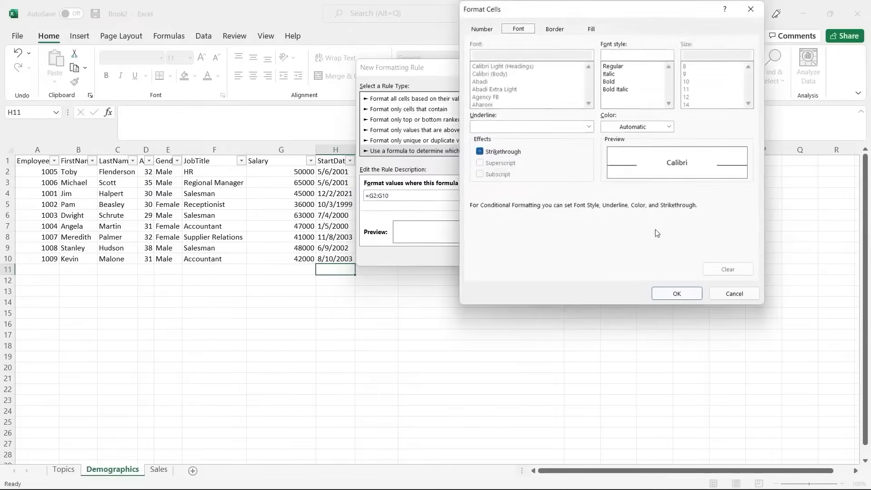
{"action": "left_click", "coordinate": [586, 31]}
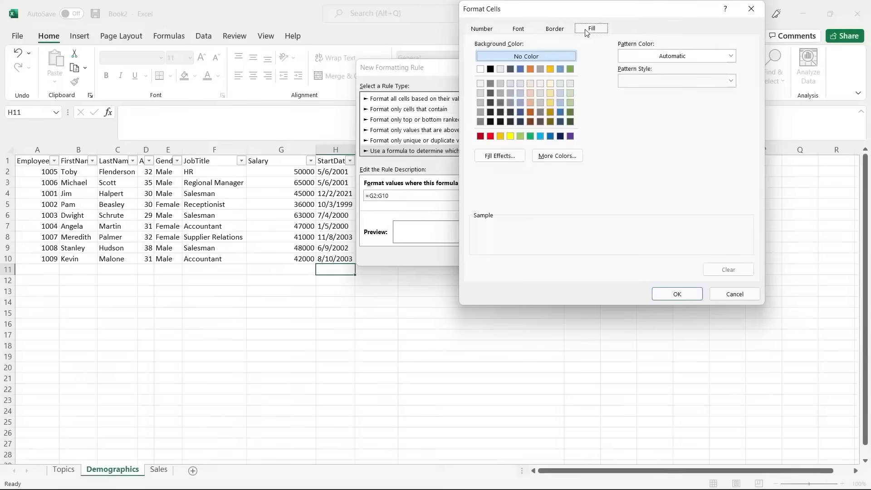
{"action": "left_click", "coordinate": [551, 102]}
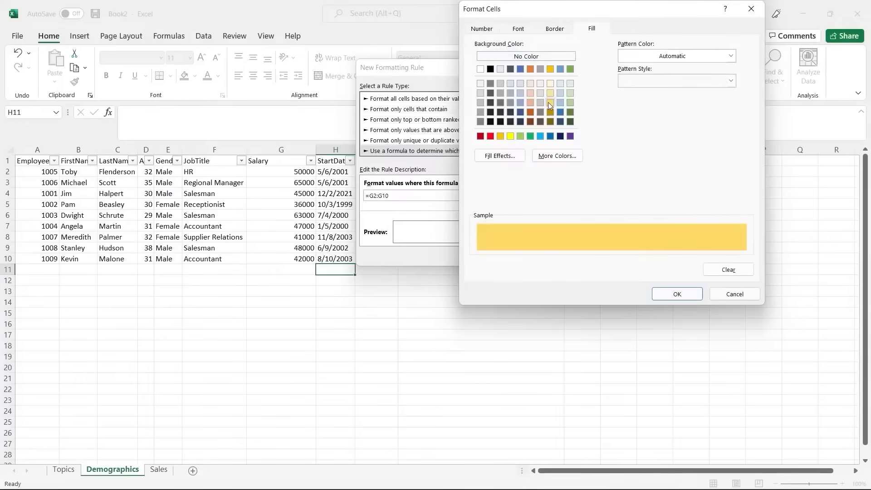
{"action": "left_click", "coordinate": [555, 29]}
{"action": "left_click", "coordinate": [642, 70]}
{"action": "left_click", "coordinate": [671, 294]}
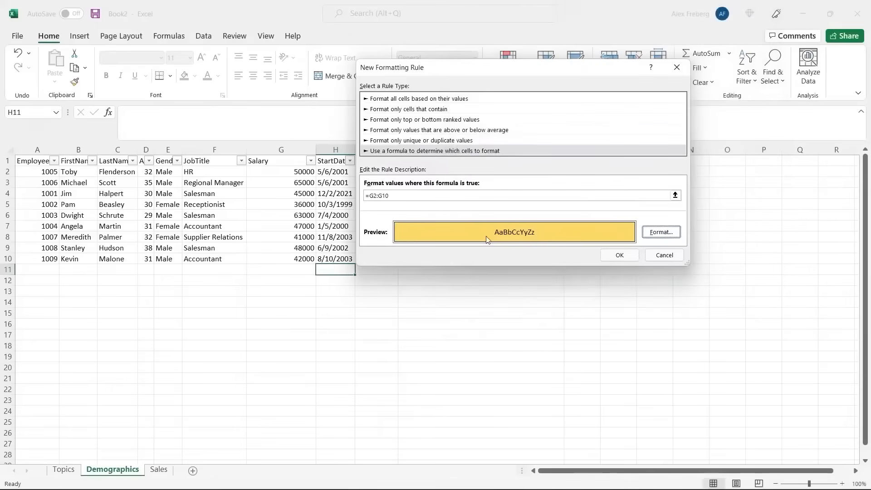
Step: Complete the rule formula as =G2:G10>50000 and create the rule
{"action": "left_click", "coordinate": [491, 195]}
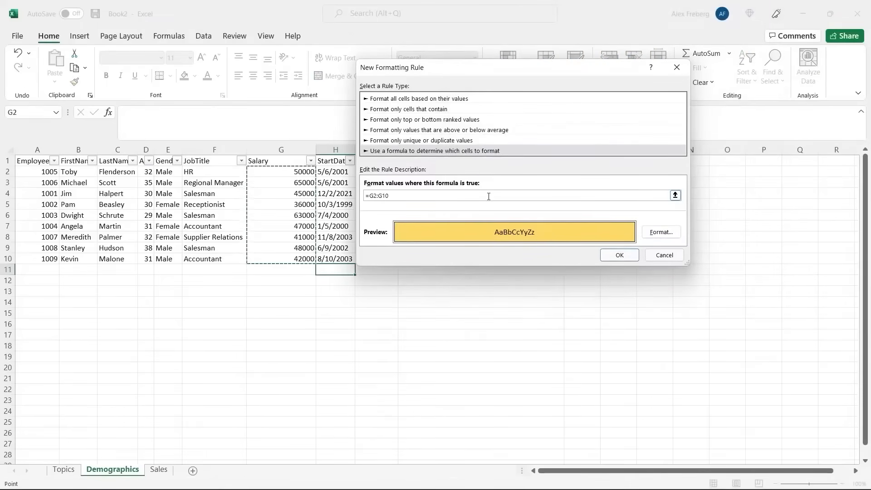
{"action": "type", "text": ">50"}
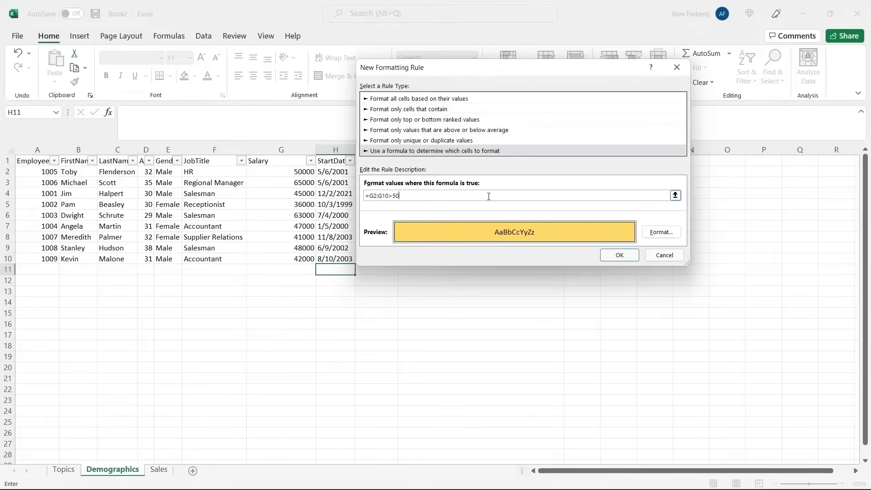
{"action": "type", "text": "000"}
{"action": "left_click", "coordinate": [620, 255]}
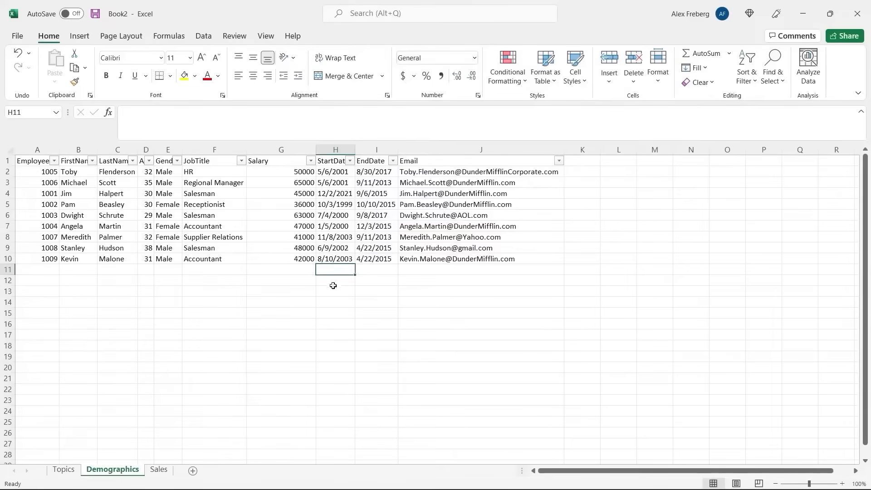
Step: In the rules manager, change the range the >50000 rule applies to to =$G$2:$G$10 and apply it
{"action": "left_click", "coordinate": [524, 82]}
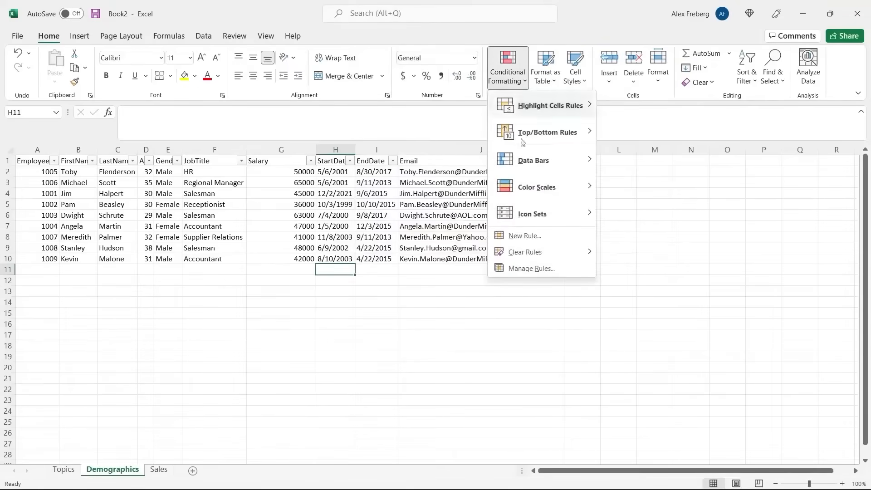
{"action": "left_click", "coordinate": [532, 268]}
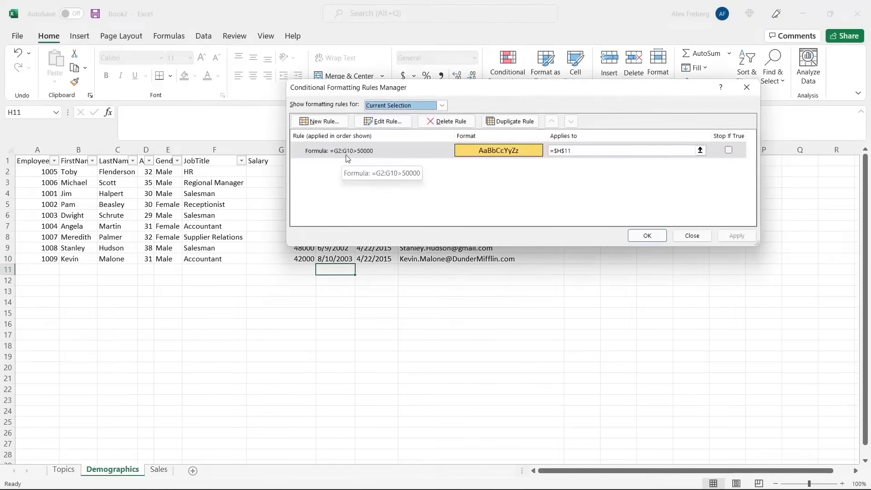
{"action": "left_click", "coordinate": [570, 150]}
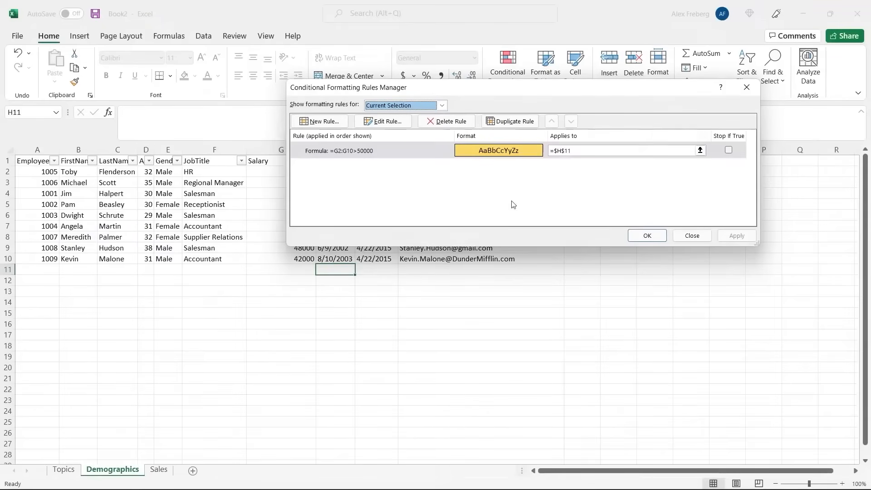
{"action": "left_click_drag", "start_coordinate": [521, 90], "coordinate": [621, 38]}
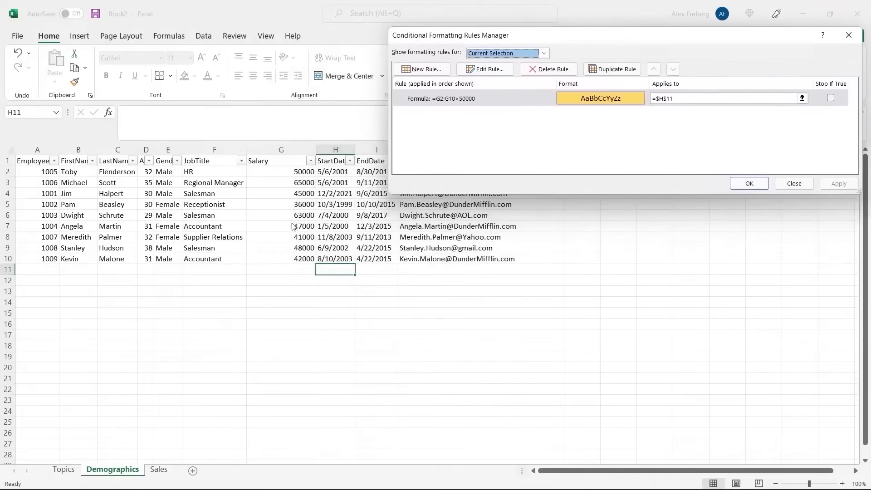
{"action": "left_click_drag", "start_coordinate": [676, 98], "coordinate": [658, 100]}
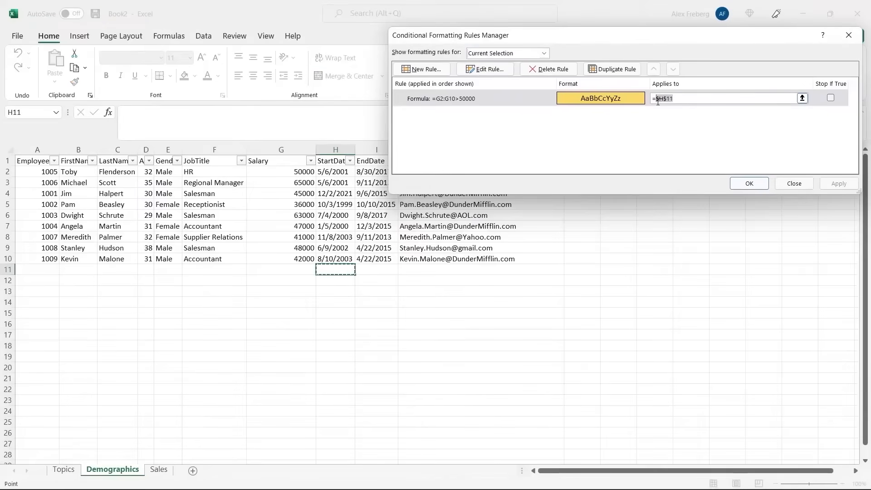
{"action": "key", "text": "BackSpace"}
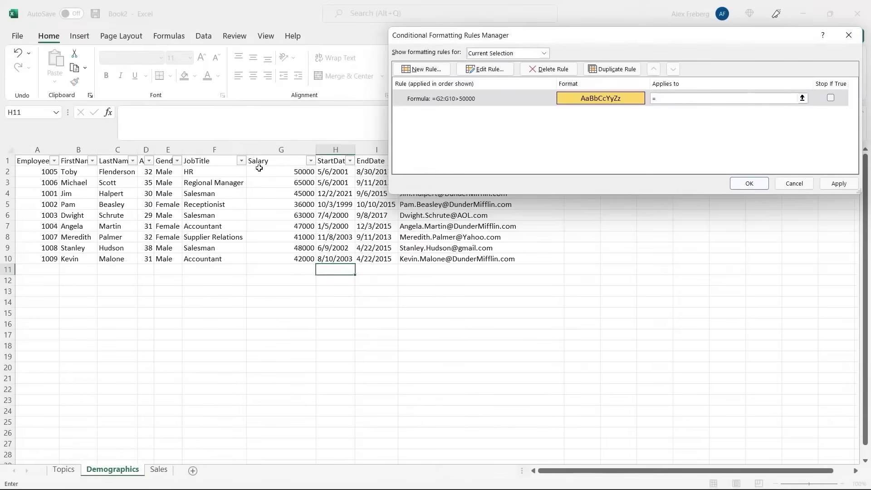
{"action": "left_click_drag", "start_coordinate": [264, 171], "coordinate": [271, 260]}
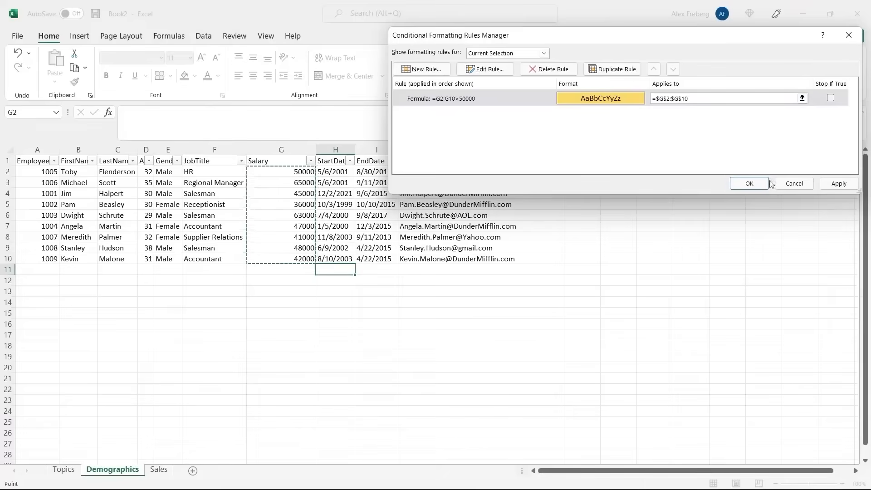
{"action": "left_click", "coordinate": [835, 185]}
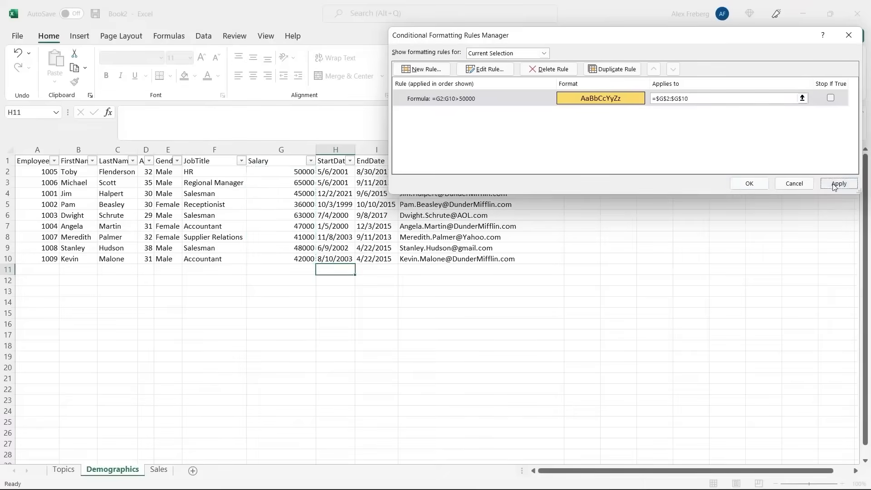
{"action": "left_click", "coordinate": [750, 184]}
Step: Edit the rule on the highlighted Salary cells, replacing the formula's shifted range so it reads =$G$2:$G$10>50000
{"action": "left_click", "coordinate": [293, 192]}
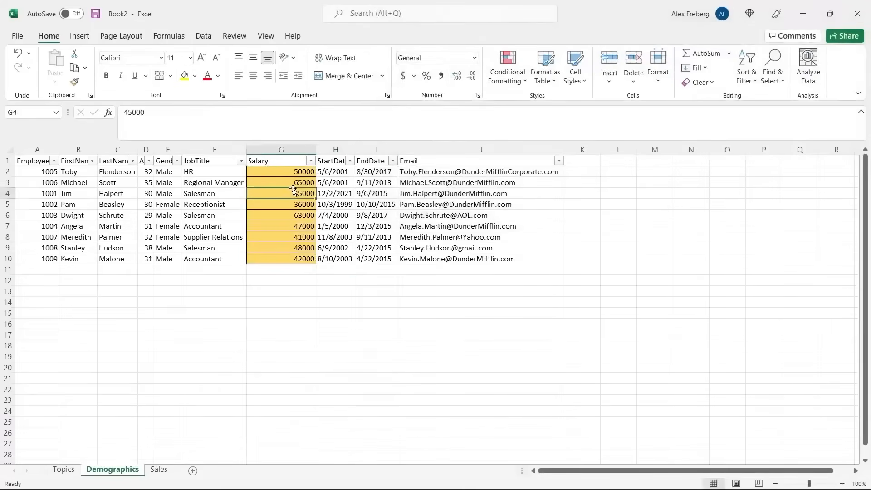
{"action": "left_click", "coordinate": [515, 69]}
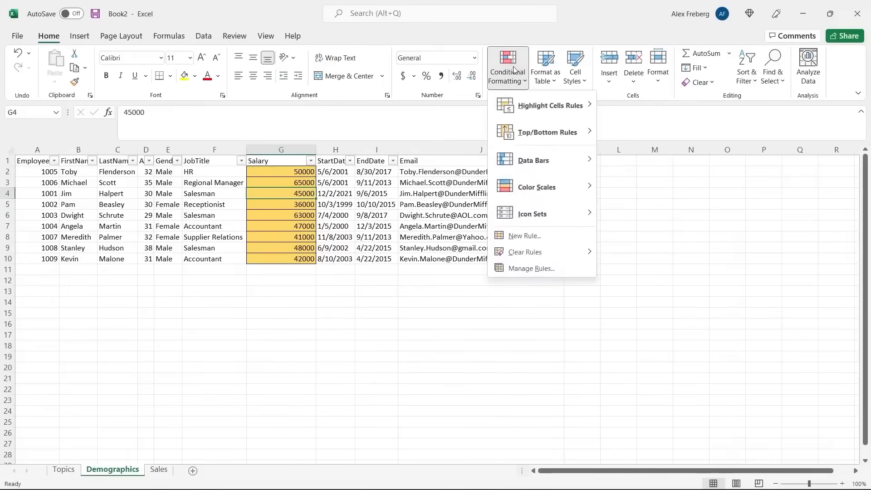
{"action": "left_click", "coordinate": [552, 271]}
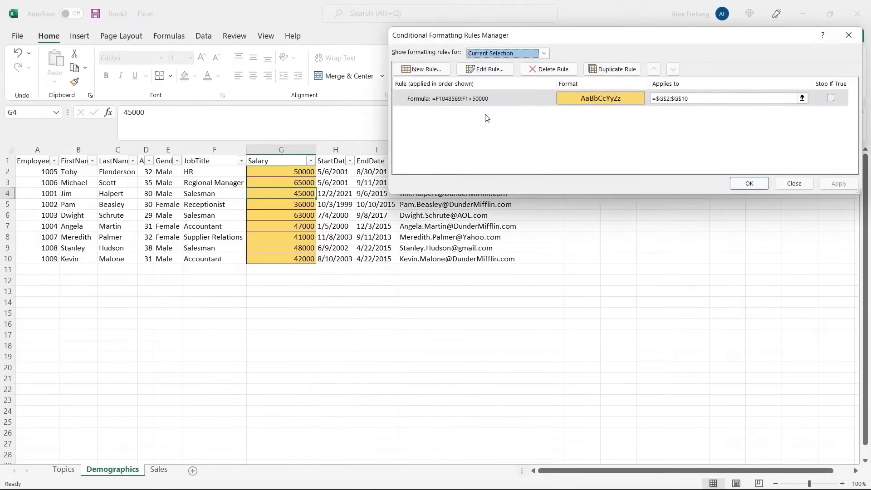
{"action": "double_click", "coordinate": [453, 102]}
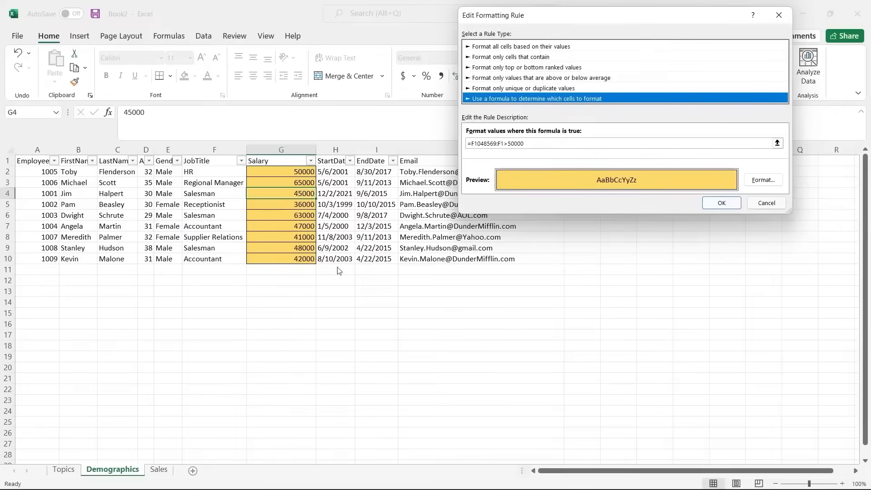
{"action": "left_click_drag", "start_coordinate": [504, 145], "coordinate": [472, 145]}
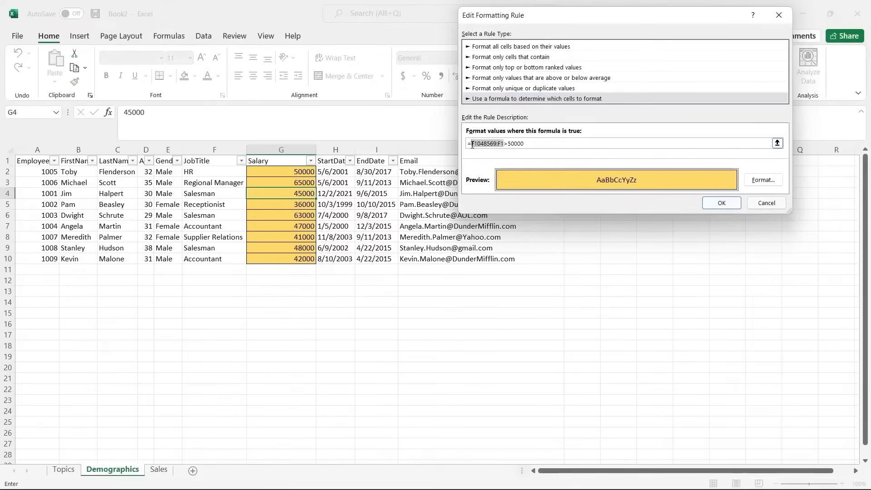
{"action": "key", "text": "BackSpace"}
{"action": "left_click", "coordinate": [295, 171]}
{"action": "left_click", "coordinate": [292, 258], "text": "shift"}
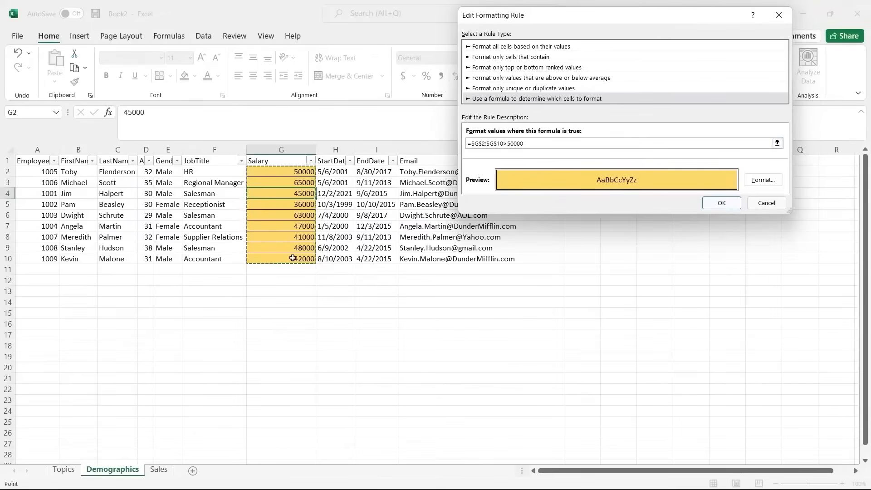
Step: Remove the absolute references from the salary rule's formula so it reads =G2:G10>50000, and apply it to =$G$2:$G$10
{"action": "left_click", "coordinate": [497, 143]}
{"action": "key", "text": "Delete"}
{"action": "key", "text": "BackSpace"}
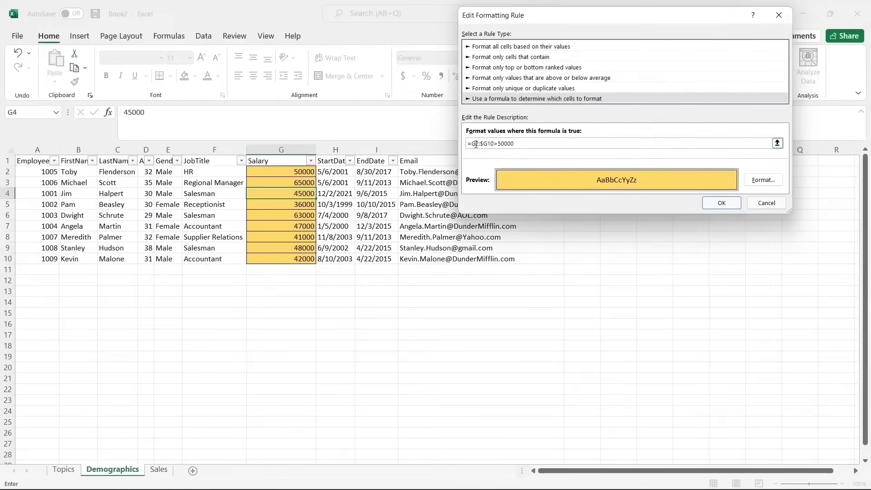
{"action": "left_click", "coordinate": [483, 143]}
{"action": "key", "text": "BackSpace"}
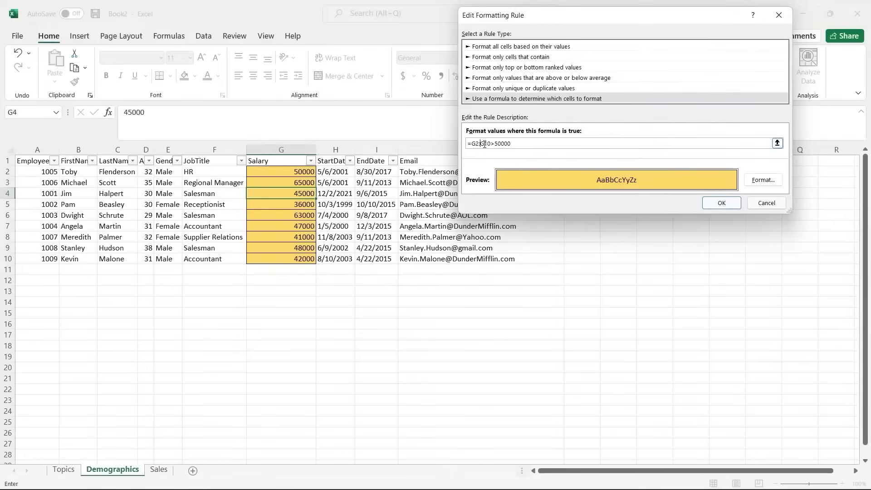
{"action": "left_click", "coordinate": [734, 208]}
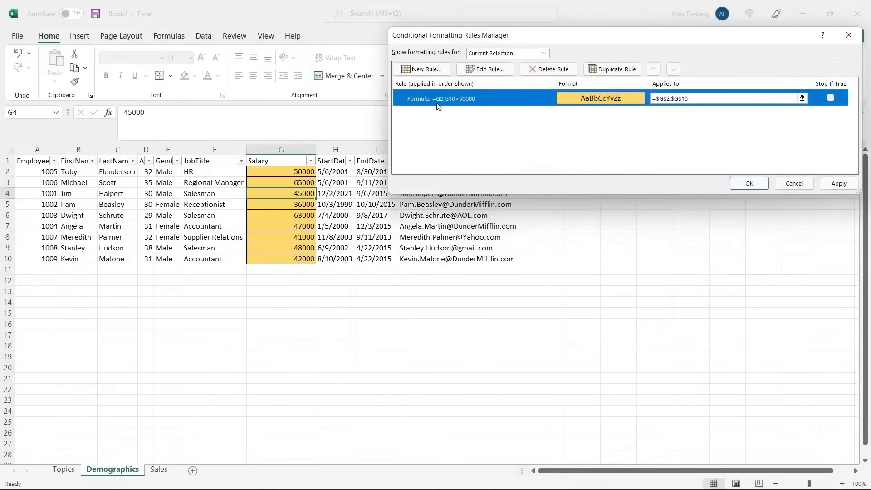
{"action": "left_click", "coordinate": [697, 98]}
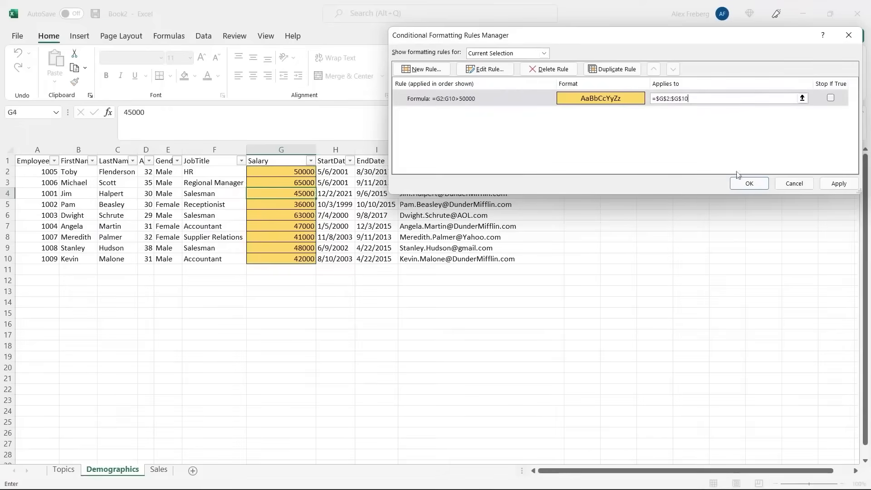
{"action": "left_click", "coordinate": [839, 183]}
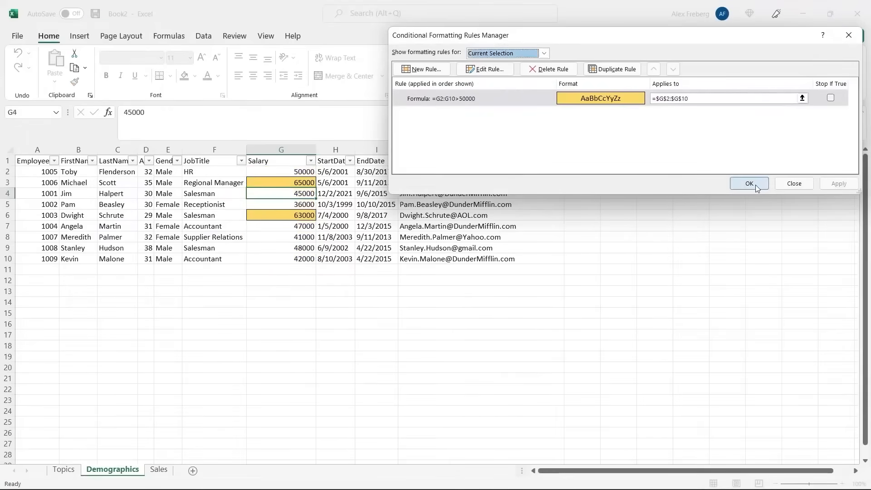
{"action": "left_click", "coordinate": [750, 183]}
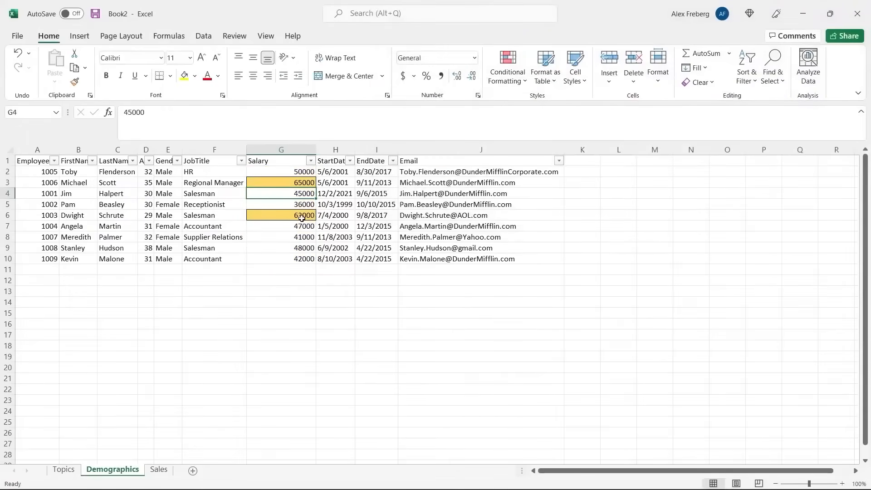
{"action": "left_click", "coordinate": [299, 183]}
{"action": "left_click", "coordinate": [290, 215]}
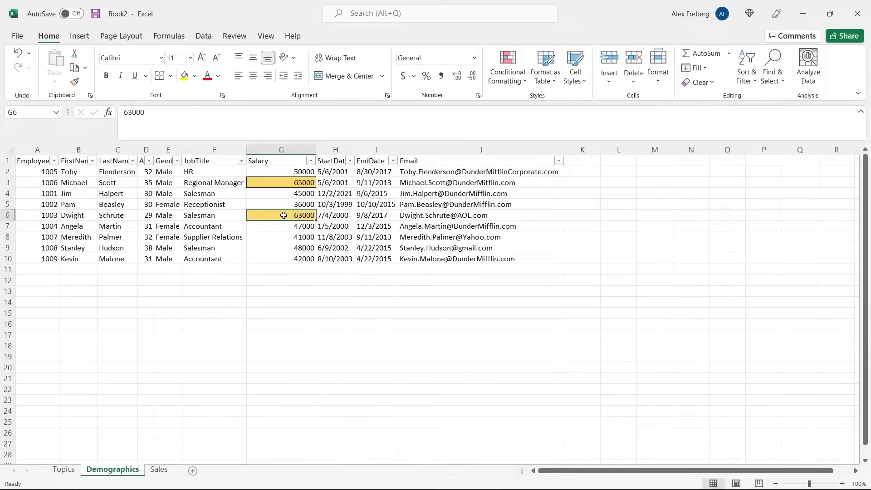
{"action": "left_click", "coordinate": [283, 192]}
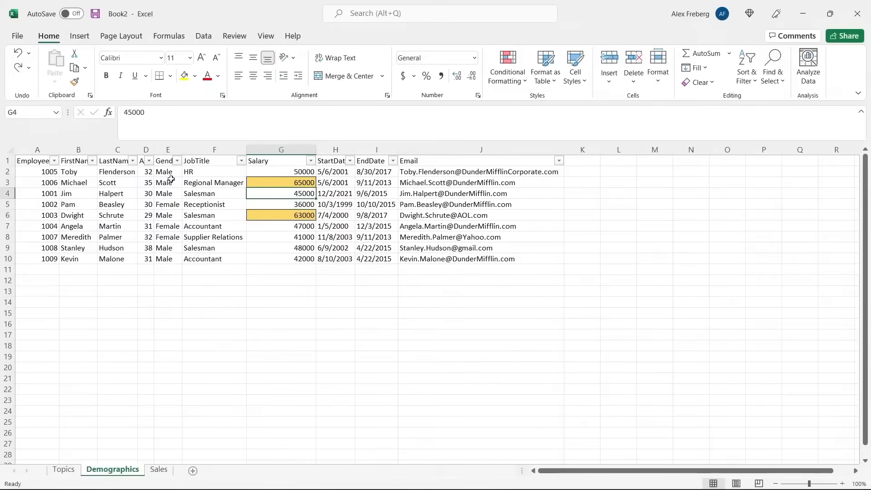
Step: Create a new formula-based conditional formatting rule for the ages in D2:D10
{"action": "left_click", "coordinate": [146, 172]}
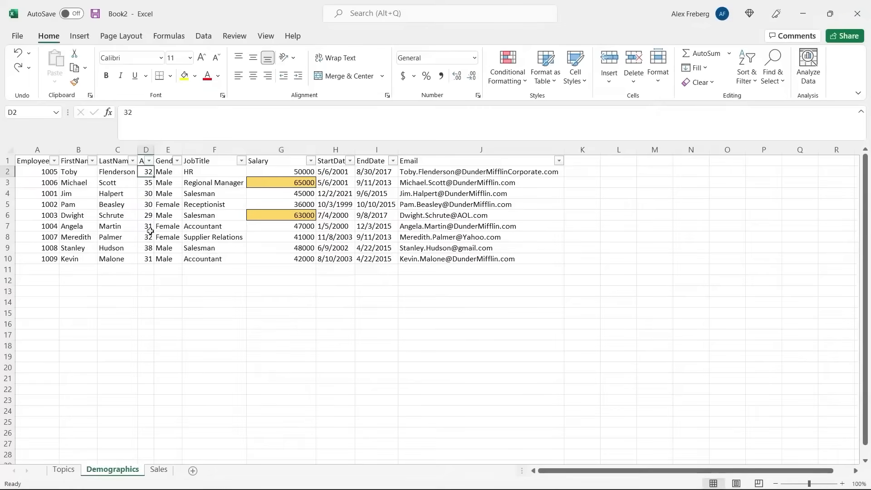
{"action": "left_click", "coordinate": [148, 258], "text": "shift"}
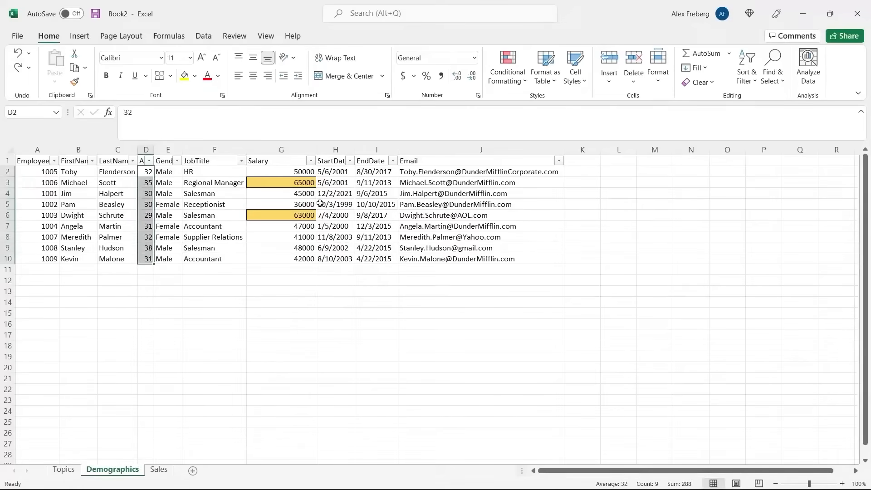
{"action": "left_click", "coordinate": [507, 78]}
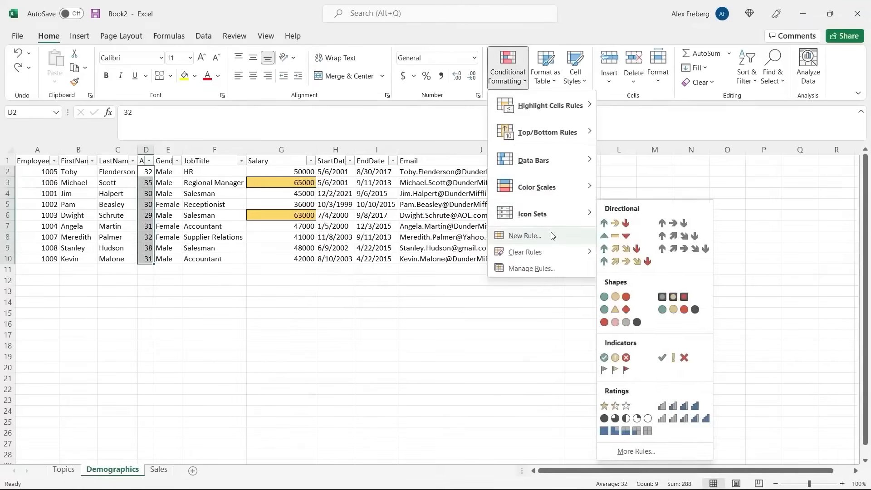
{"action": "left_click", "coordinate": [551, 233]}
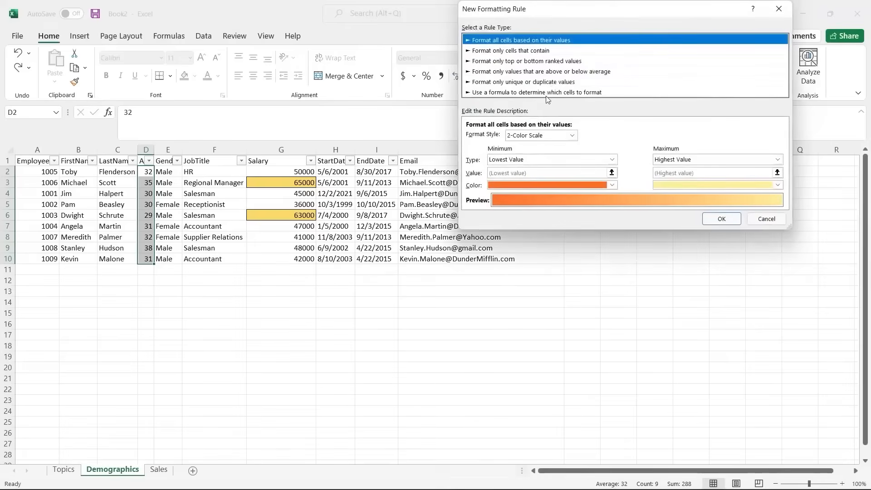
{"action": "left_click", "coordinate": [550, 95]}
{"action": "left_click", "coordinate": [521, 138]}
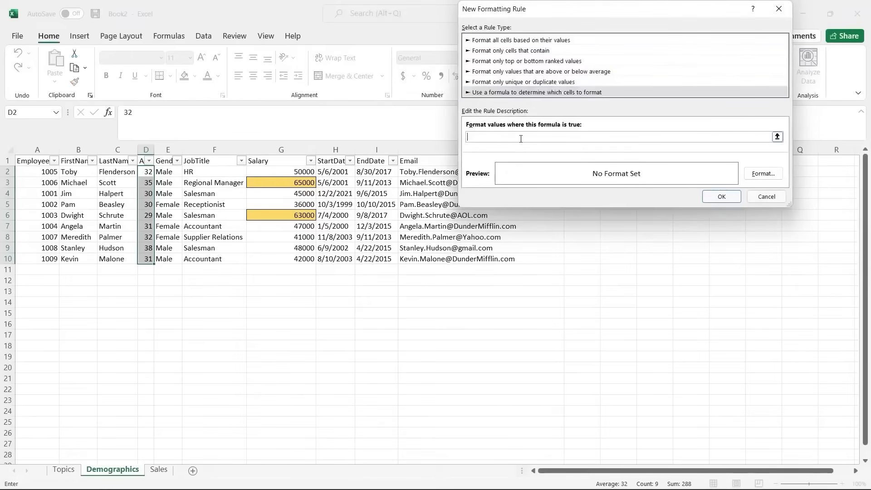
Step: Enter the rule formula =D2:D10>30 with relative references to the age cells
{"action": "type", "text": "="}
{"action": "left_click", "coordinate": [147, 171]}
{"action": "left_click_drag", "start_coordinate": [147, 171], "coordinate": [146, 259]}
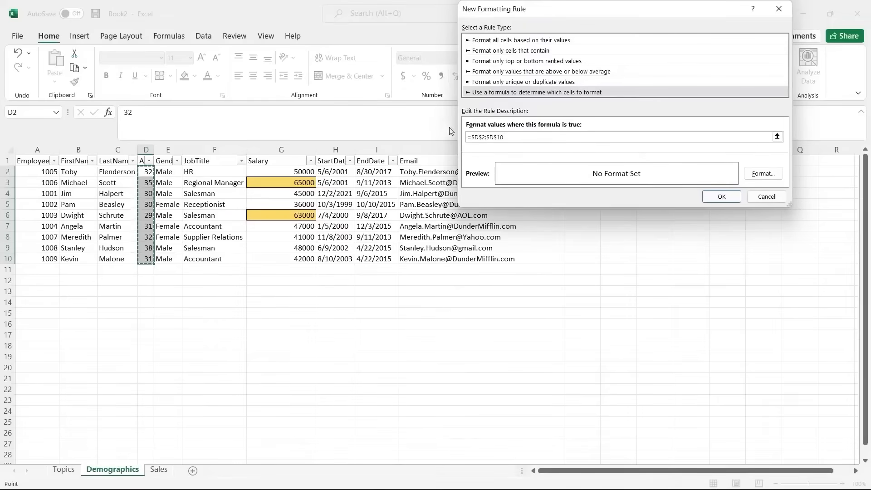
{"action": "left_click", "coordinate": [482, 137]}
{"action": "key", "text": "BackSpace"}
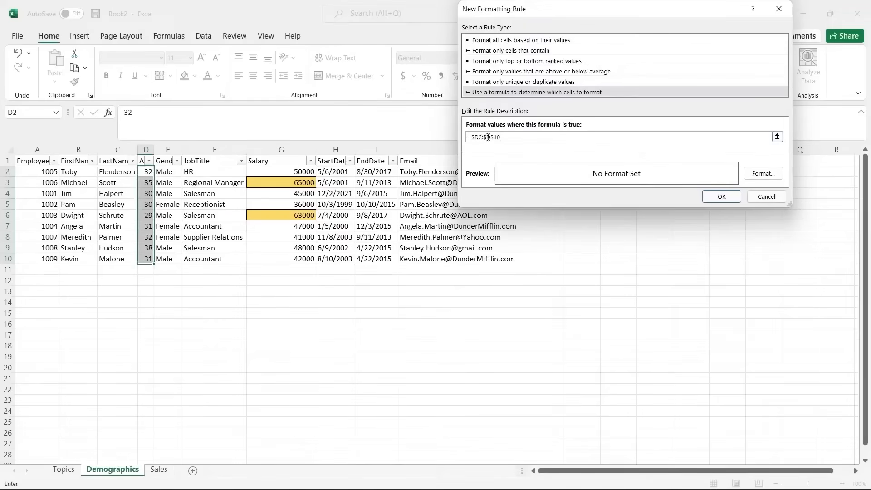
{"action": "left_click", "coordinate": [493, 137]}
{"action": "key", "text": "BackSpace"}
{"action": "left_click", "coordinate": [487, 137]}
{"action": "key", "text": "BackSpace"}
{"action": "left_click", "coordinate": [475, 137]}
{"action": "key", "text": "BackSpace"}
{"action": "type", "text": ">30"}
Step: Give the age rule a light green fill and finish creating it
{"action": "left_click", "coordinate": [767, 174]}
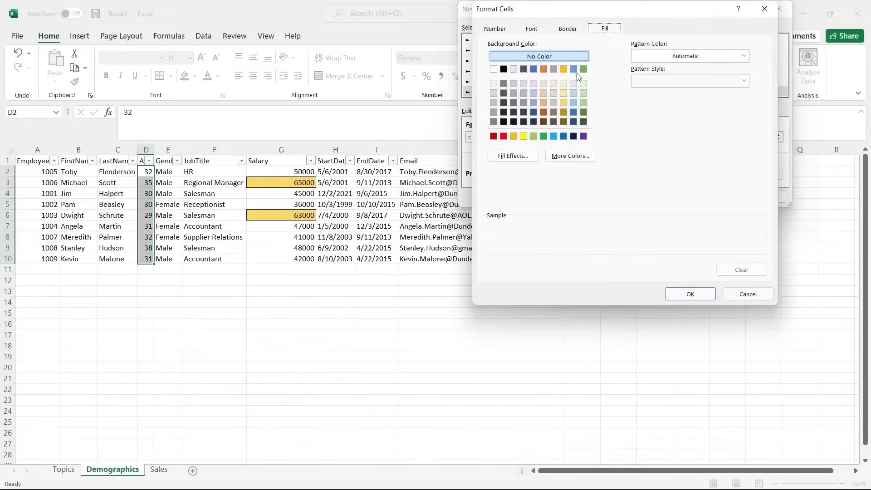
{"action": "left_click", "coordinate": [585, 104]}
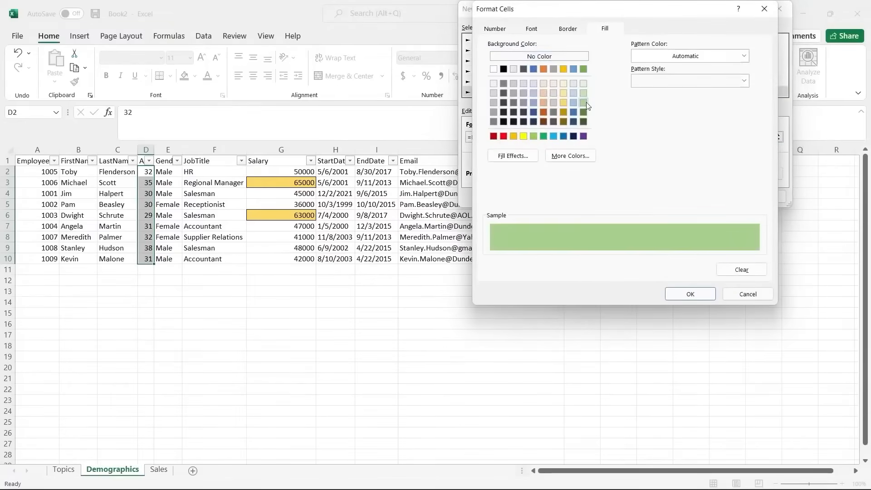
{"action": "left_click", "coordinate": [685, 294]}
{"action": "left_click", "coordinate": [721, 197]}
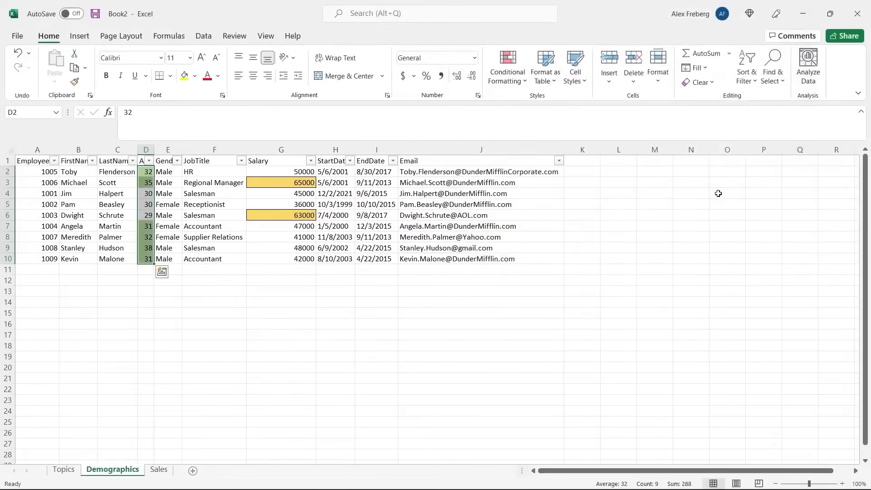
{"action": "left_click", "coordinate": [206, 260]}
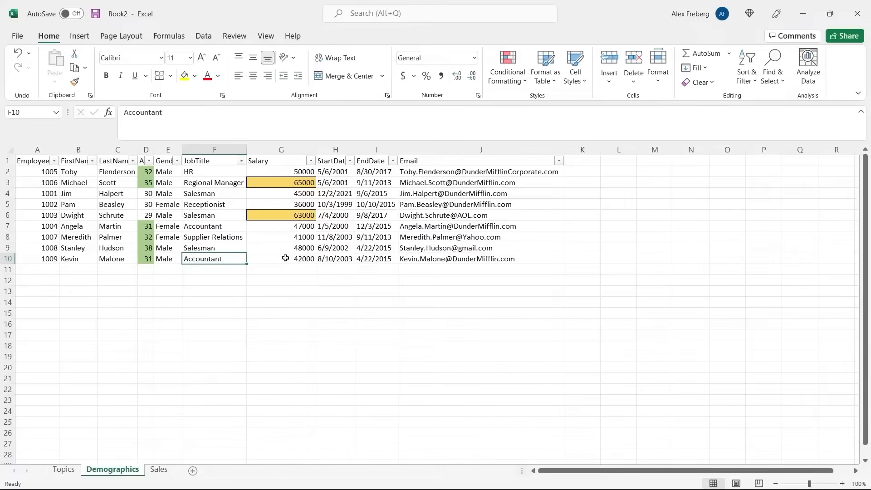
Step: Show the conditional formatting rules for this whole worksheet in the rules manager
{"action": "left_click", "coordinate": [147, 215]}
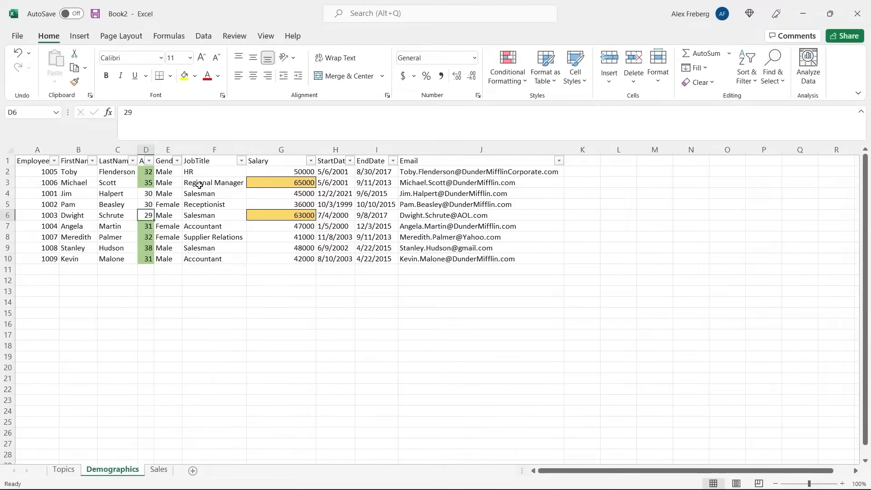
{"action": "left_click", "coordinate": [515, 73]}
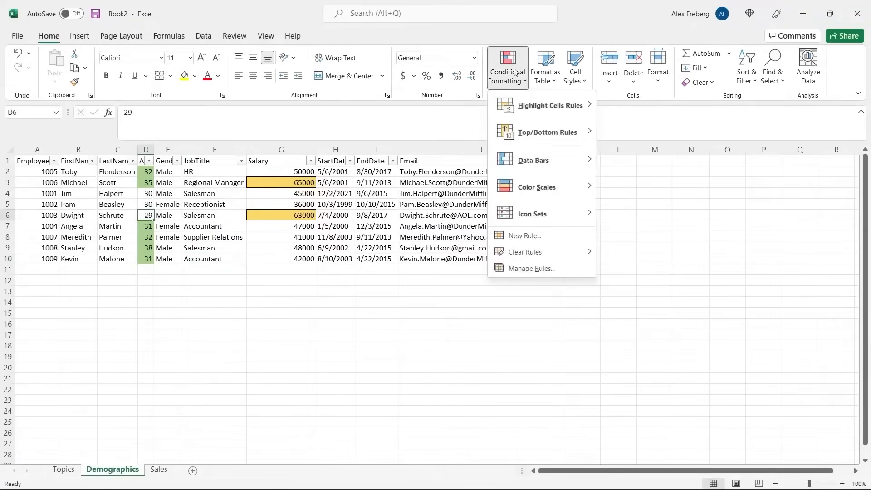
{"action": "left_click", "coordinate": [556, 269]}
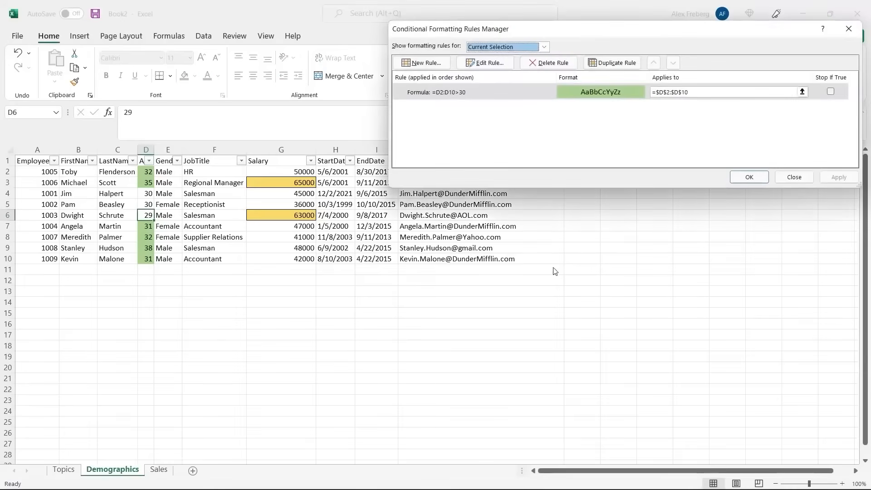
{"action": "left_click", "coordinate": [544, 48]}
{"action": "left_click", "coordinate": [539, 66]}
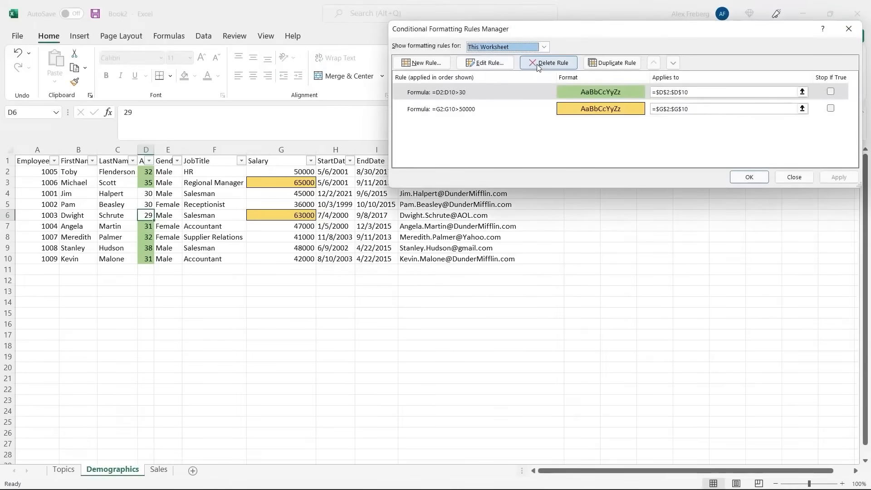
Step: Delete the =D2:D10>30 rule, apply the change and close the rules manager
{"action": "left_click", "coordinate": [488, 108]}
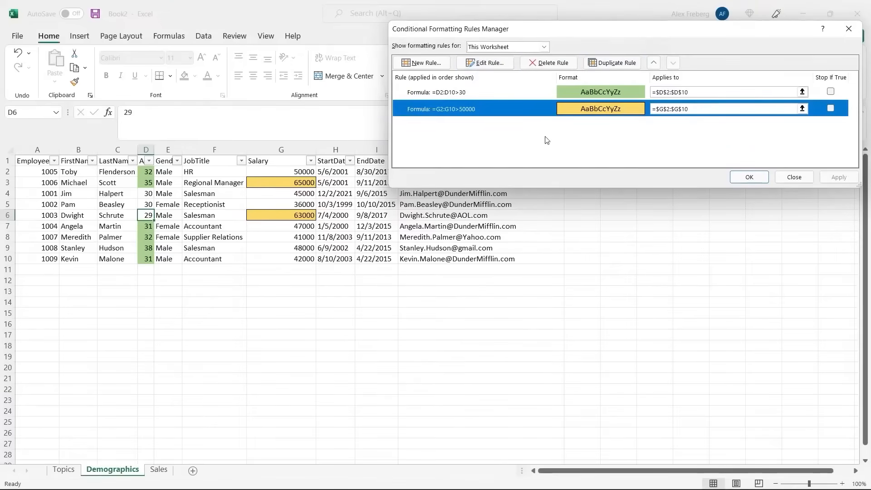
{"action": "left_click", "coordinate": [514, 94]}
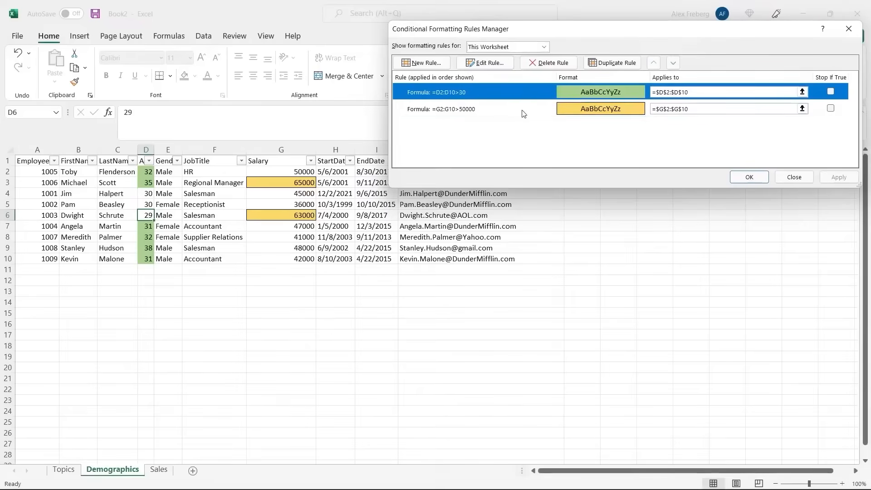
{"action": "left_click", "coordinate": [523, 116]}
{"action": "left_click", "coordinate": [532, 97]}
{"action": "left_click", "coordinate": [553, 68]}
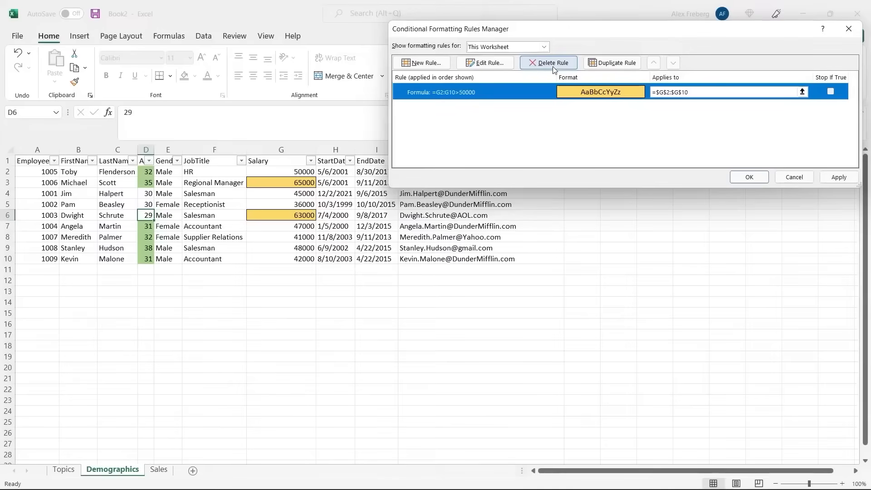
{"action": "left_click", "coordinate": [825, 178]}
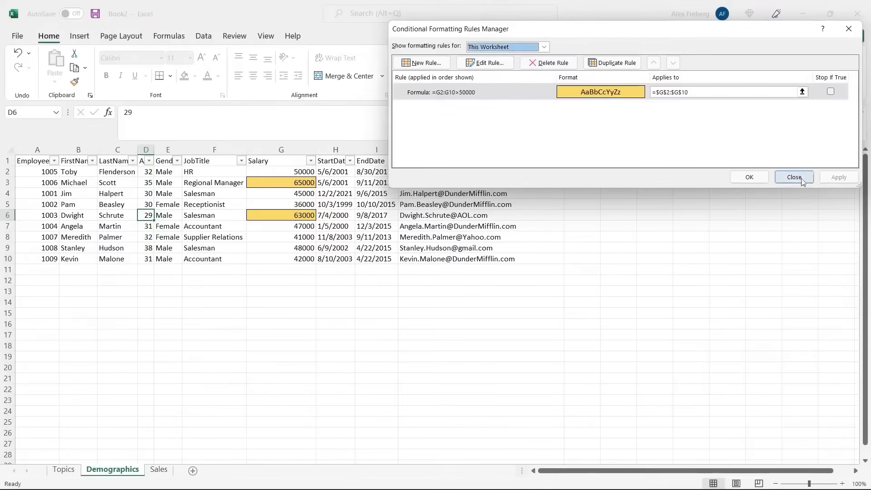
{"action": "left_click", "coordinate": [760, 181]}
{"action": "left_click", "coordinate": [421, 289]}
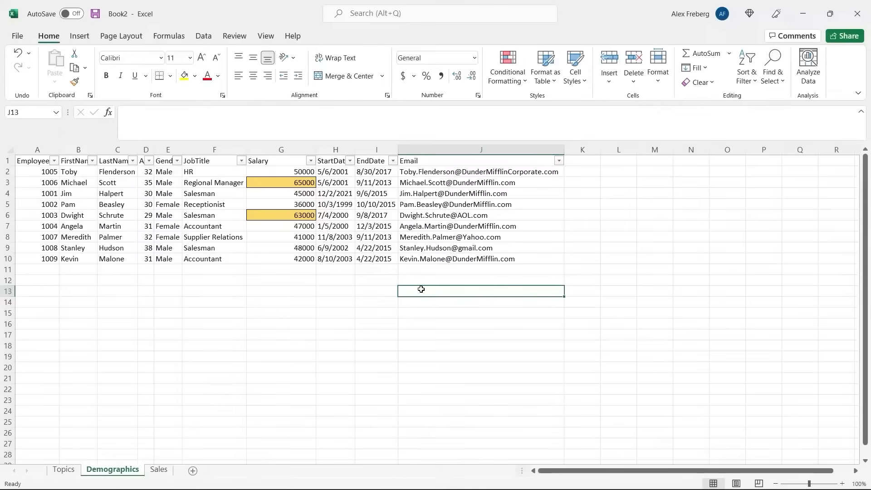
{"action": "left_click", "coordinate": [524, 83]}
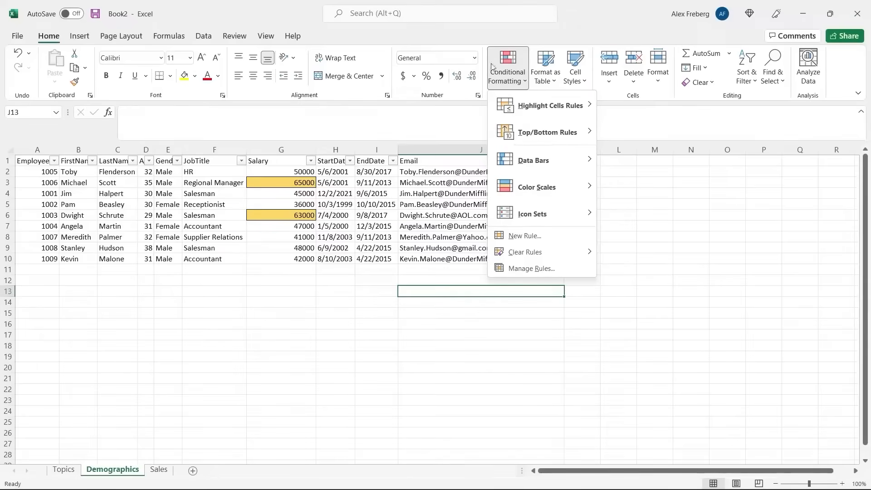
{"action": "left_click", "coordinate": [312, 162]}
{"action": "left_click", "coordinate": [312, 161]}
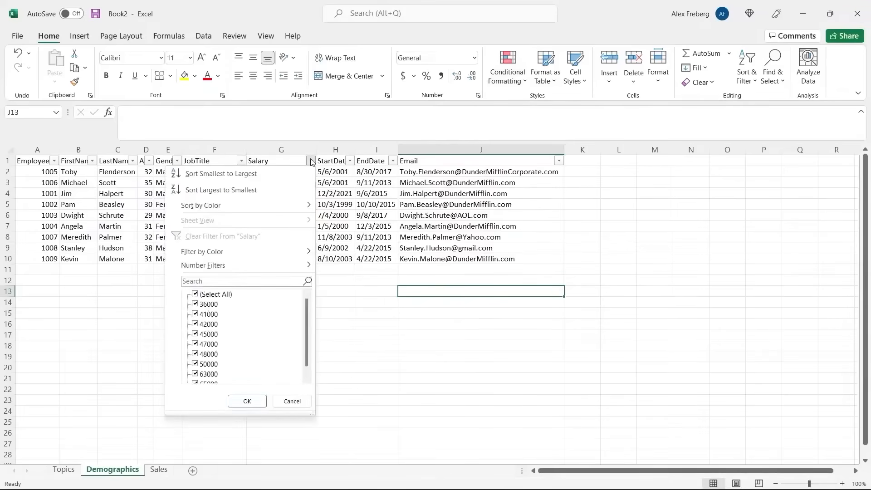
{"action": "scroll", "coordinate": [249, 352], "scroll_direction": "down", "scroll_amount": 1}
{"action": "scroll", "coordinate": [249, 352], "scroll_direction": "up", "scroll_amount": 1}
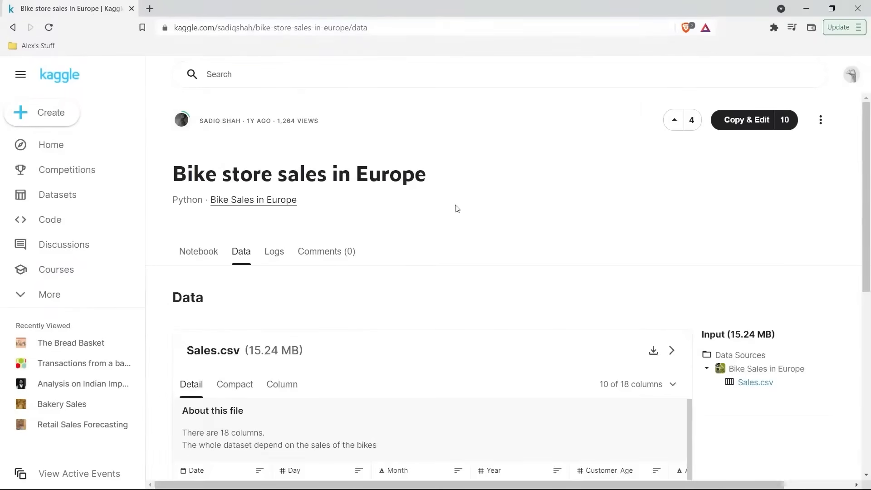
Step: On the Kaggle page "Bike store sales in Europe", download Sales.csv and dismiss the download bar
{"action": "scroll", "coordinate": [457, 209], "scroll_direction": "down", "scroll_amount": 1}
{"action": "scroll", "coordinate": [457, 208], "scroll_direction": "down", "scroll_amount": 1}
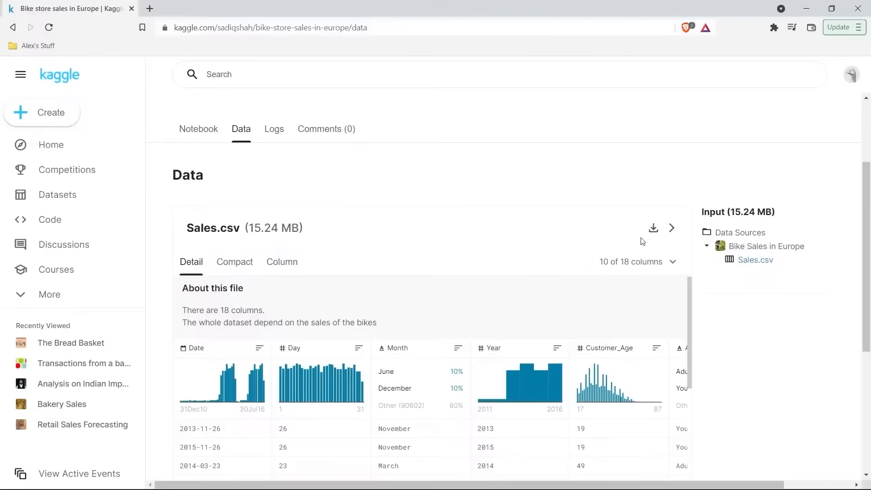
{"action": "left_click", "coordinate": [654, 229]}
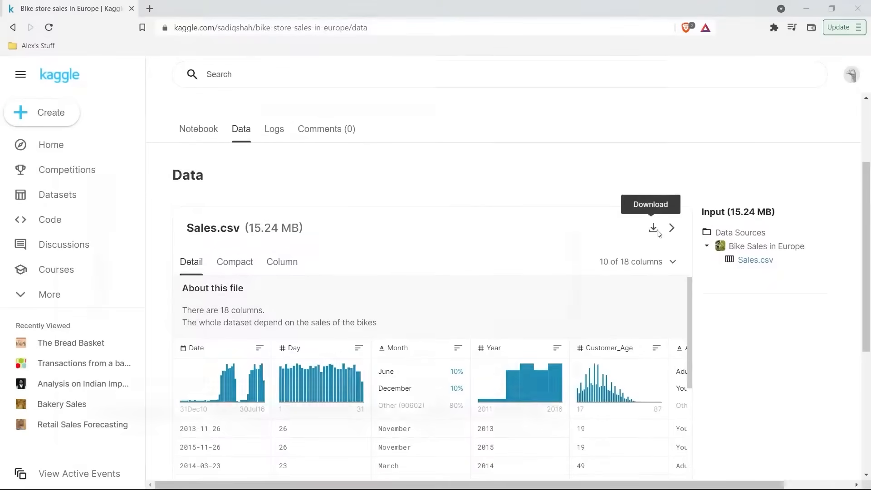
{"action": "left_click", "coordinate": [526, 416]}
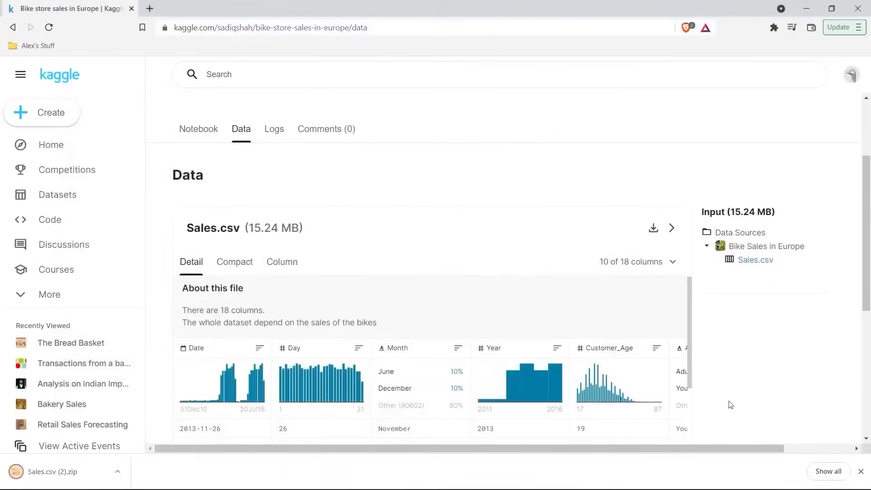
{"action": "left_click", "coordinate": [861, 472]}
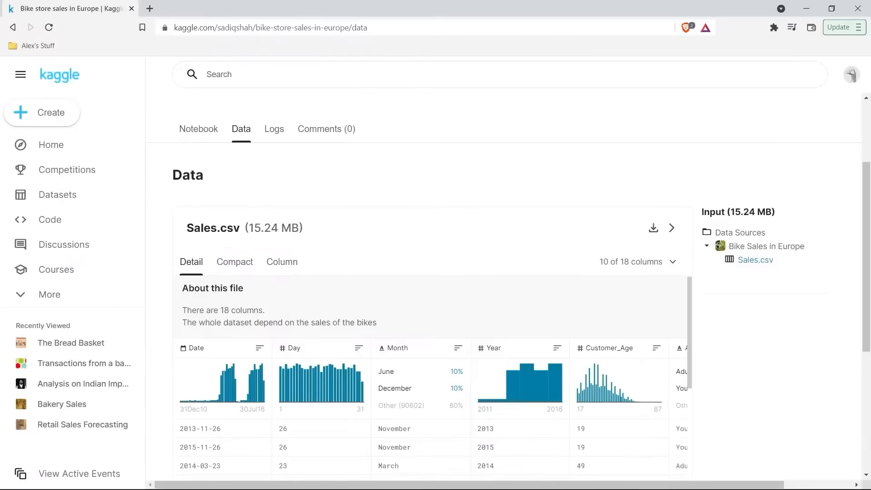
Step: Switch to File Explorer, open Sales from the Sales.csv archive in Downloads in Excel, and maximize the workbook with its data-loss notice dismissed
{"action": "mouse_move", "coordinate": [419, 481]}
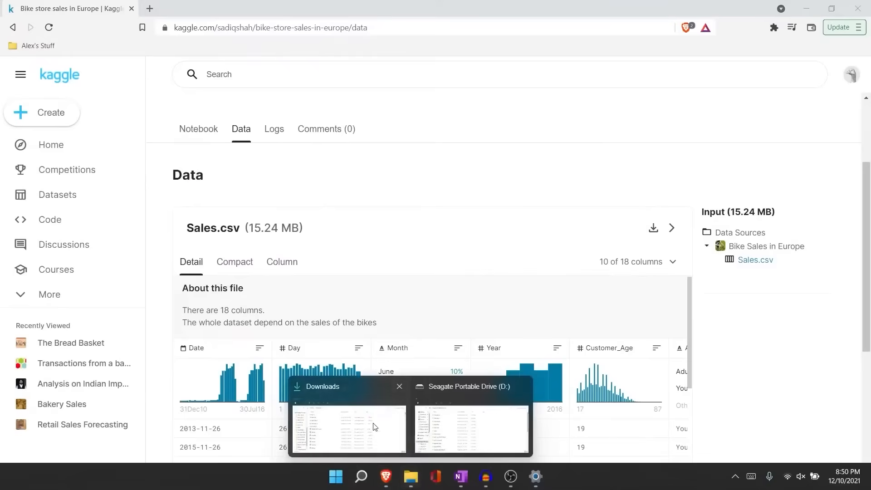
{"action": "left_click", "coordinate": [345, 426]}
{"action": "double_click", "coordinate": [364, 131]}
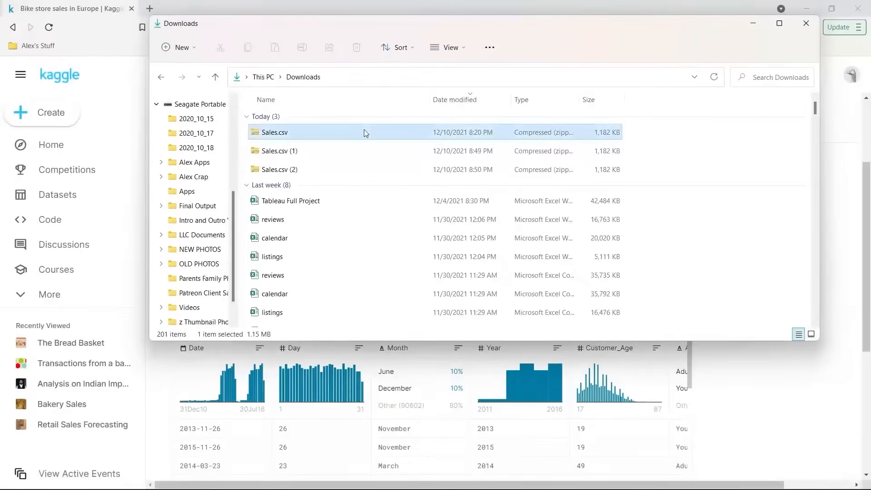
{"action": "left_click", "coordinate": [353, 123]}
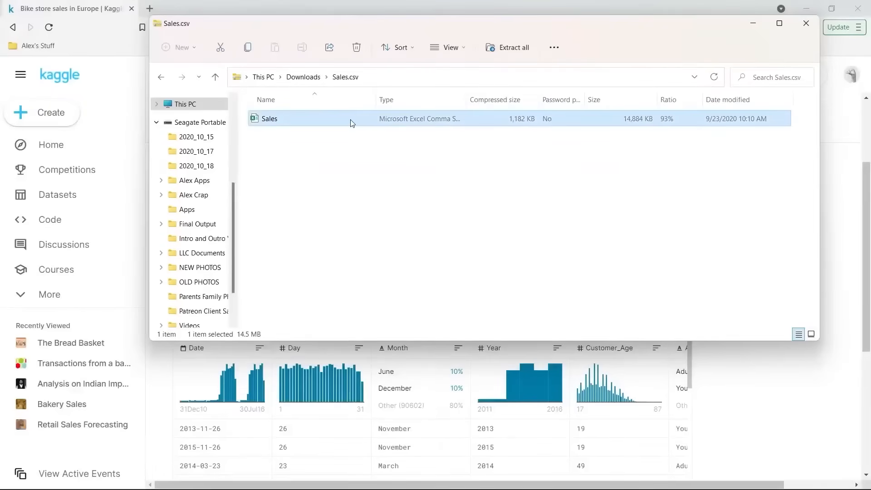
{"action": "double_click", "coordinate": [353, 123]}
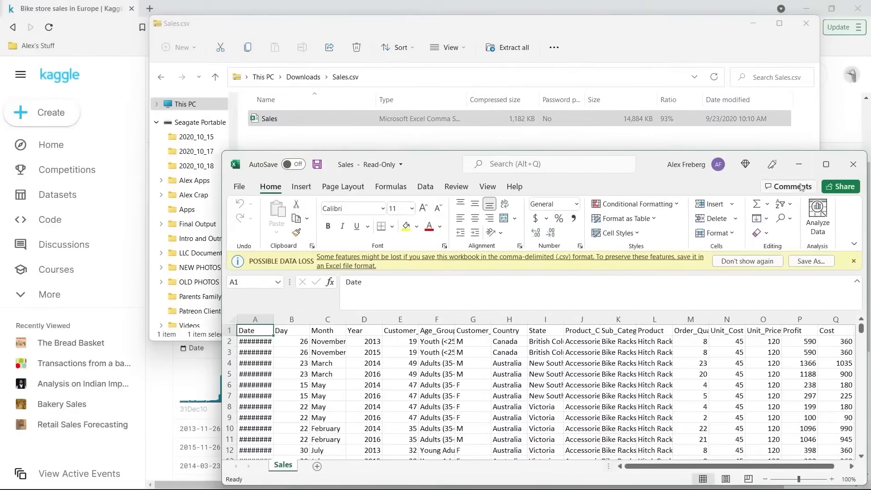
{"action": "left_click", "coordinate": [827, 165]}
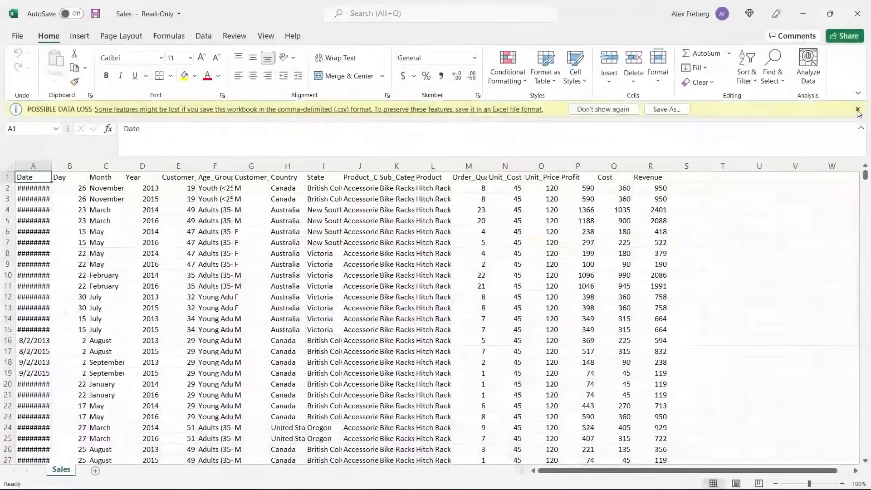
{"action": "left_click", "coordinate": [858, 108]}
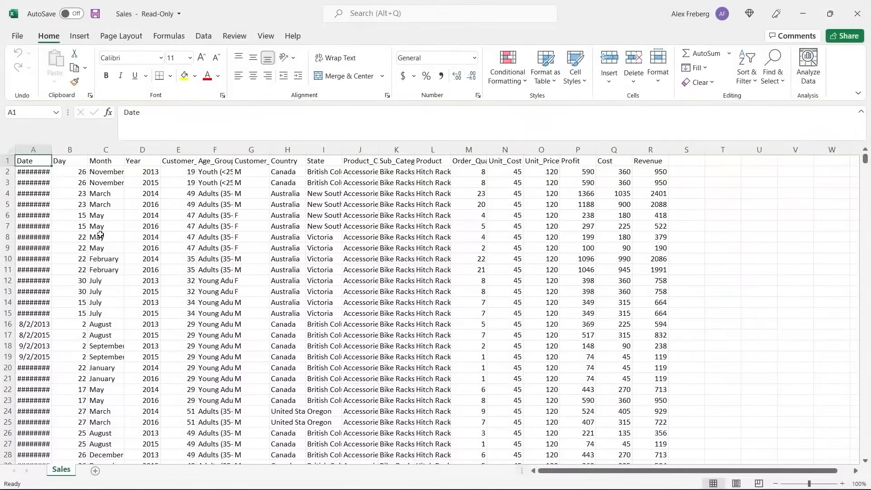
Step: Autofit the width of all columns in the Sales sheet so the dates and headers are readable
{"action": "left_click", "coordinate": [9, 149]}
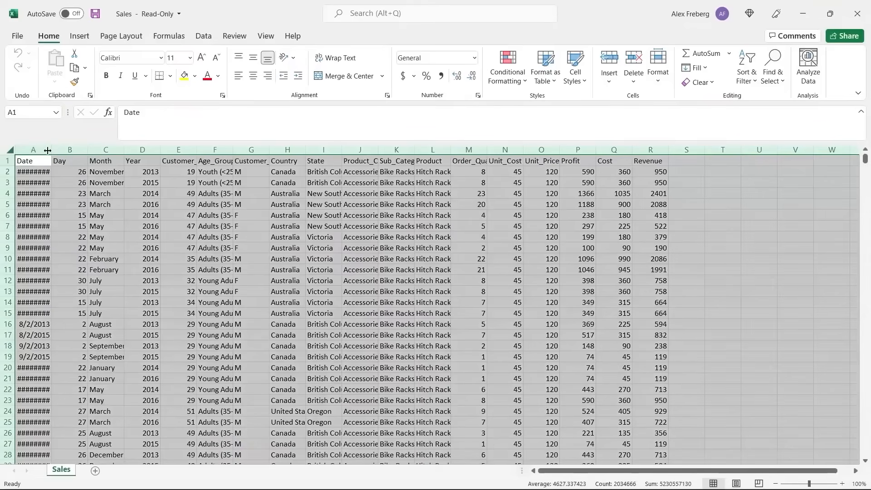
{"action": "double_click", "coordinate": [47, 150]}
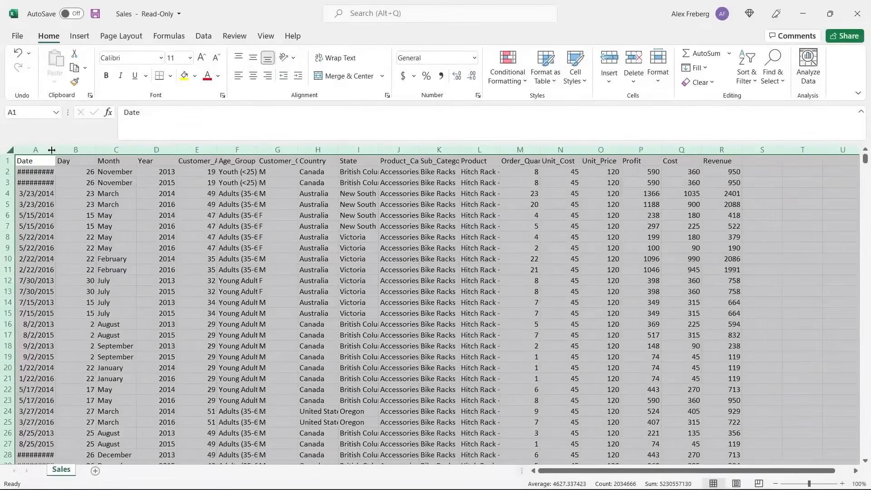
{"action": "double_click", "coordinate": [52, 150]}
{"action": "left_click", "coordinate": [89, 192]}
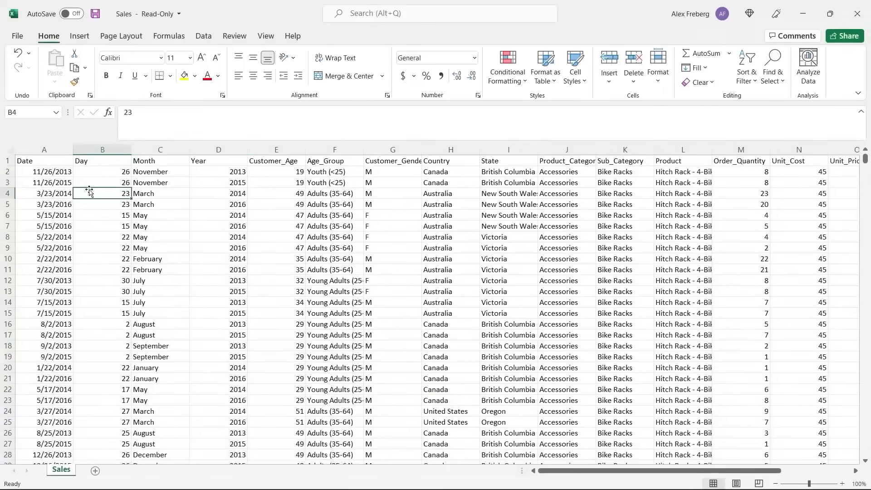
Step: Examine the Sales column headers from Date through Revenue to see which fields the dataset offers
{"action": "left_click", "coordinate": [47, 161]}
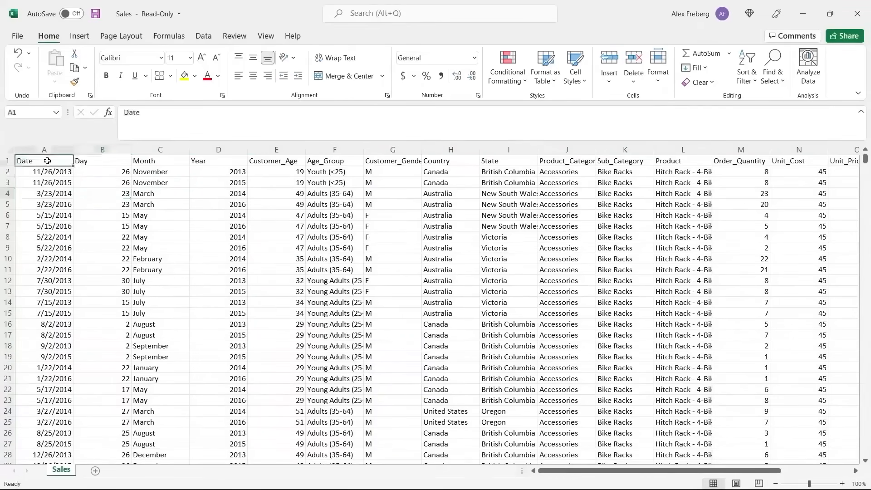
{"action": "scroll", "coordinate": [228, 207], "scroll_direction": "right", "scroll_amount": 6}
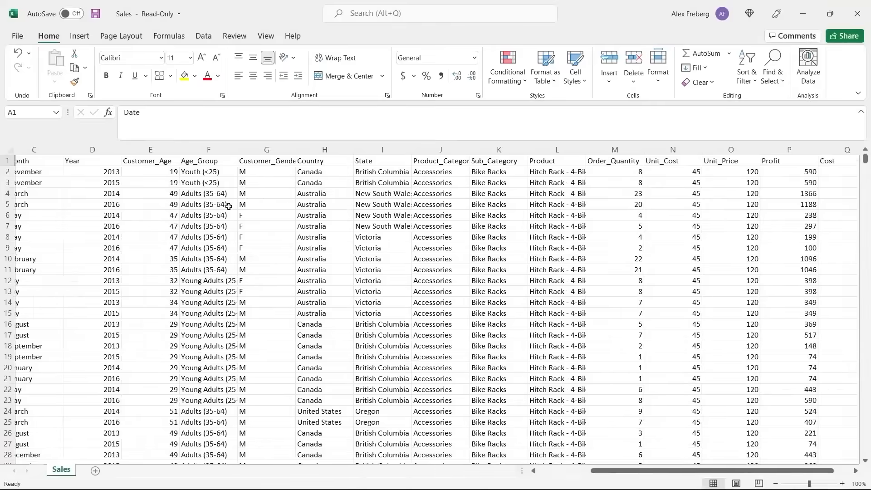
{"action": "left_click_drag", "start_coordinate": [728, 472], "coordinate": [699, 477]}
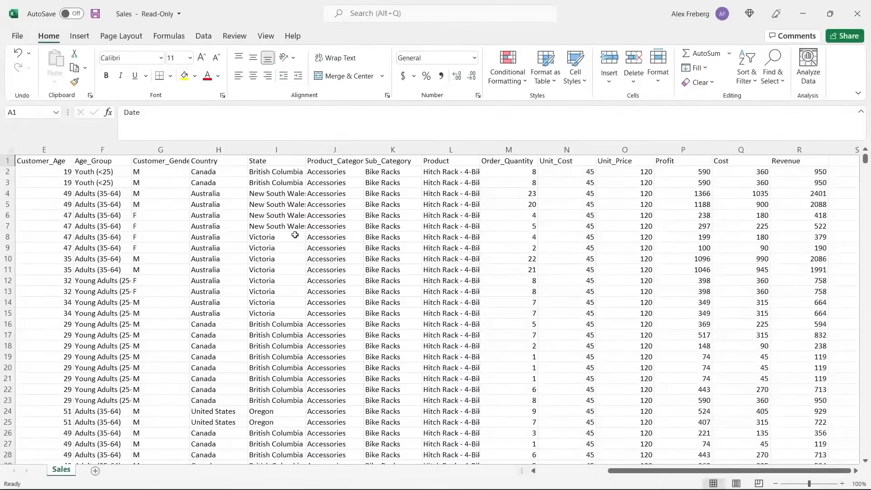
{"action": "left_click", "coordinate": [337, 163]}
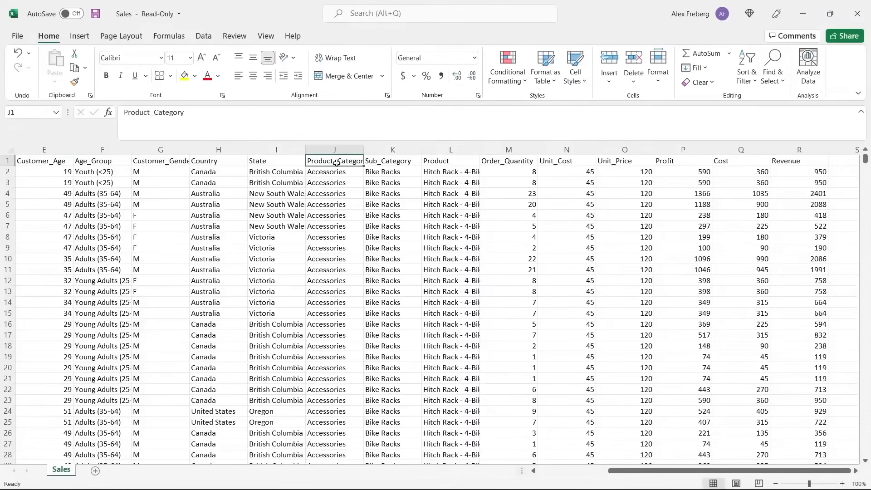
{"action": "left_click", "coordinate": [396, 163]}
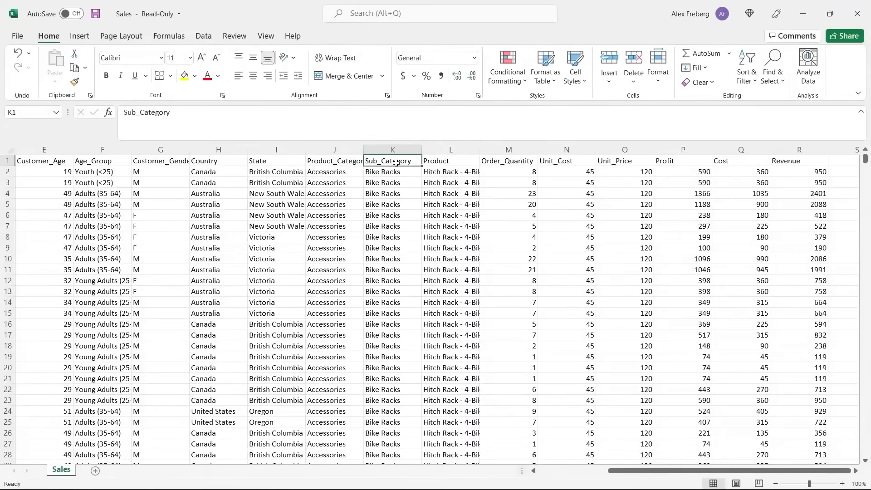
{"action": "left_click", "coordinate": [458, 162]}
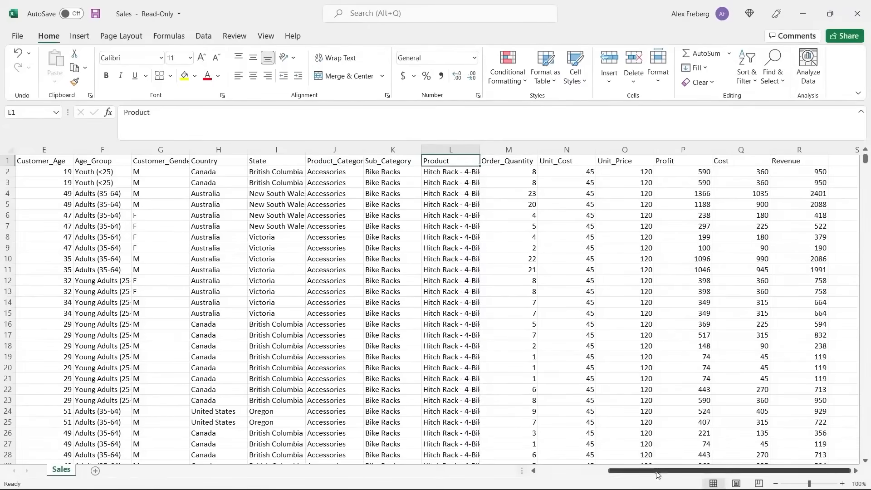
{"action": "left_click", "coordinate": [526, 163]}
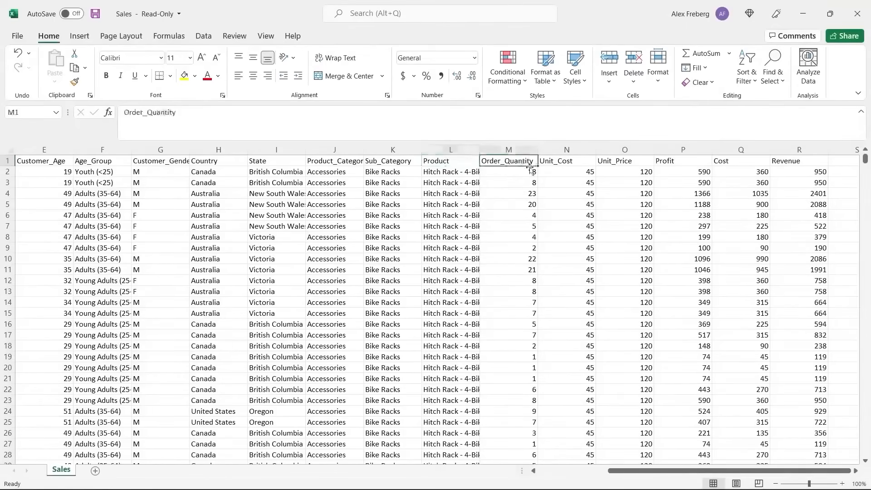
{"action": "left_click", "coordinate": [580, 163]}
{"action": "left_click", "coordinate": [619, 161]}
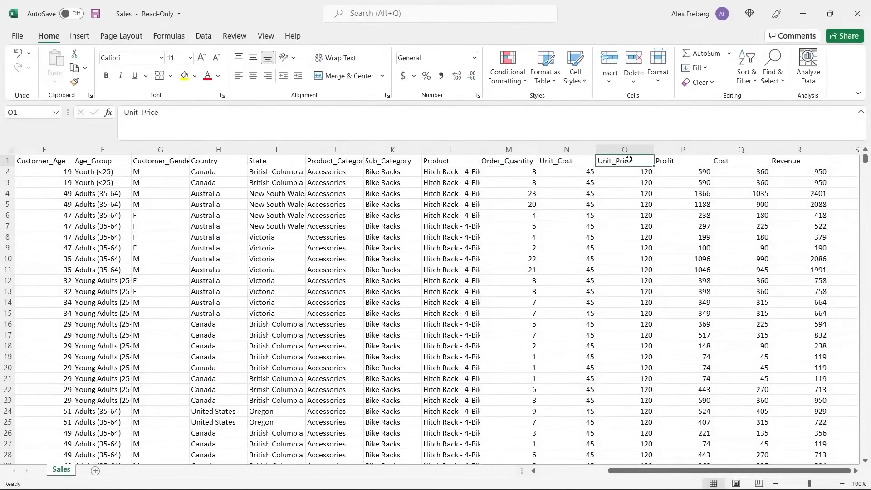
{"action": "left_click", "coordinate": [678, 162]}
{"action": "left_click", "coordinate": [740, 162]}
{"action": "left_click", "coordinate": [802, 164]}
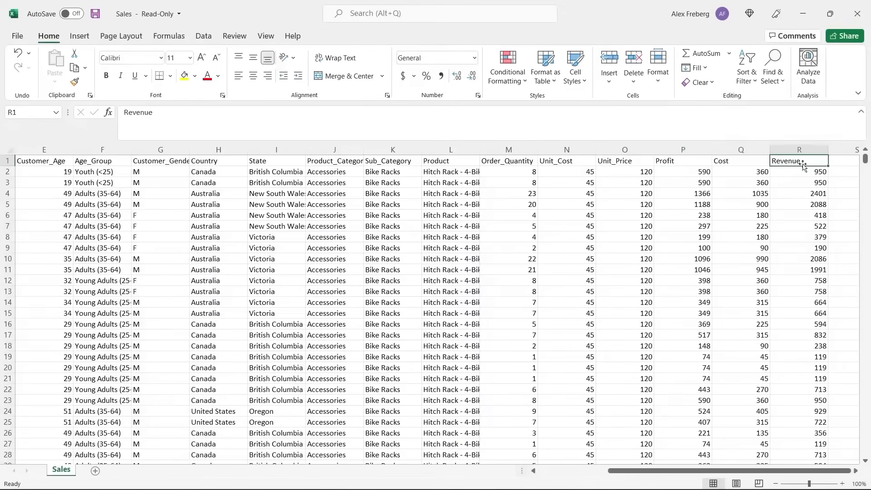
{"action": "left_click", "coordinate": [529, 258]}
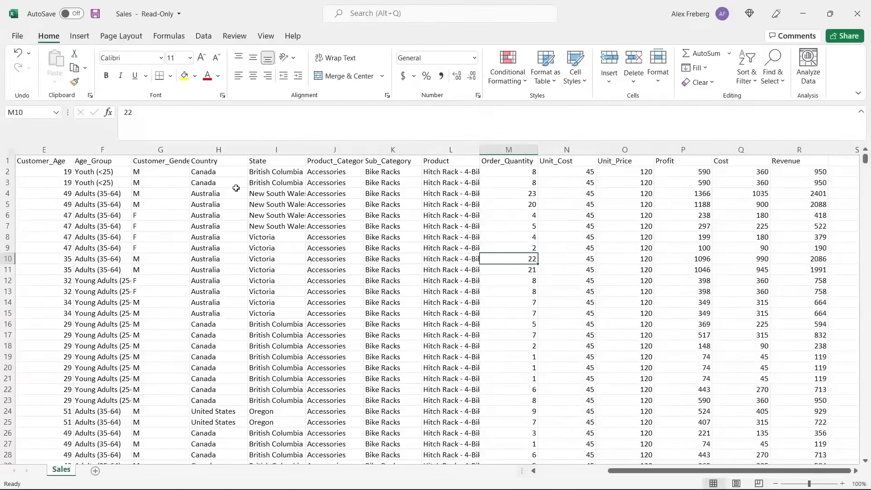
Step: Browse the recommended PivotTables, preview Sum of Cost by State (+), then cancel and decline the Analyze Data suggestion
{"action": "left_click", "coordinate": [81, 38]}
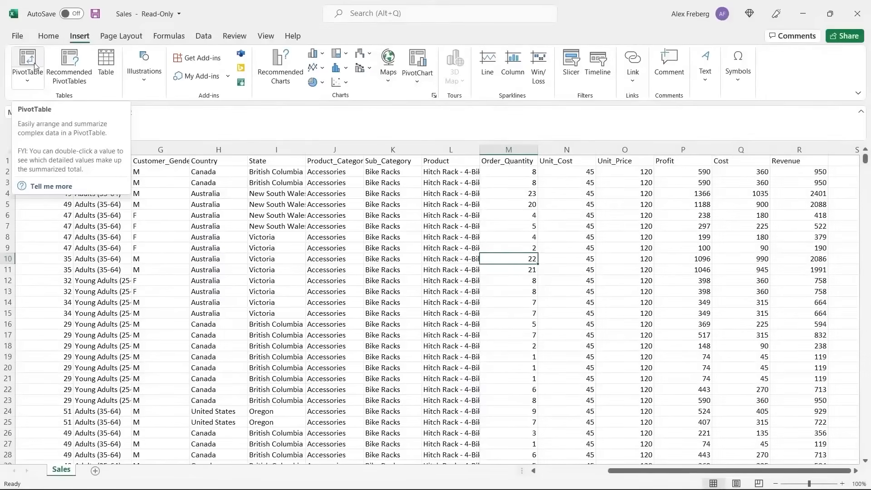
{"action": "left_click", "coordinate": [73, 67]}
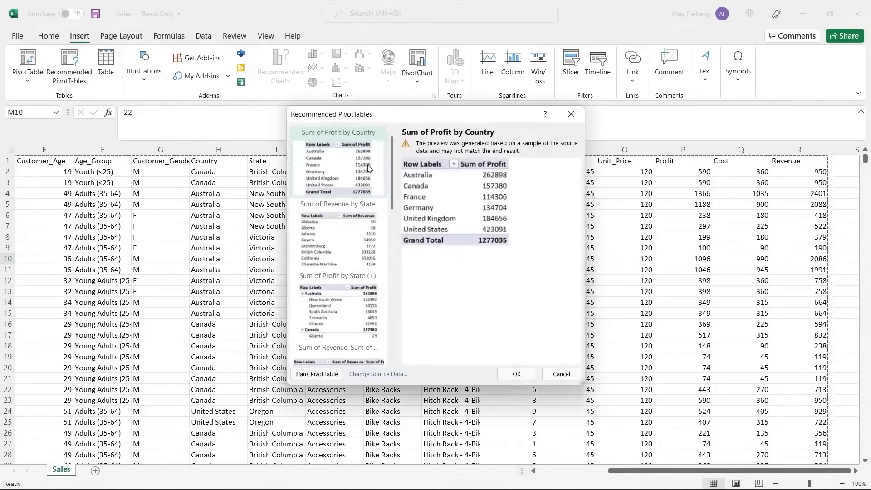
{"action": "scroll", "coordinate": [369, 169], "scroll_direction": "down", "scroll_amount": 1}
{"action": "left_click_drag", "start_coordinate": [392, 212], "coordinate": [391, 255]}
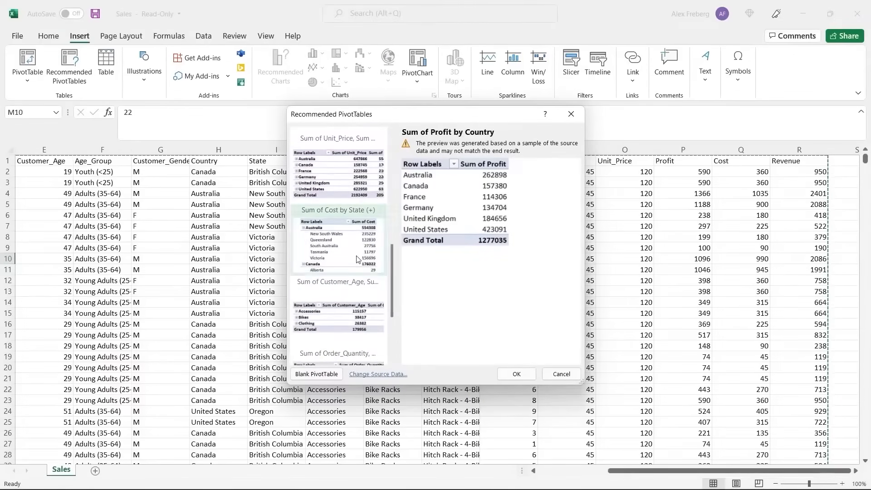
{"action": "left_click", "coordinate": [363, 260]}
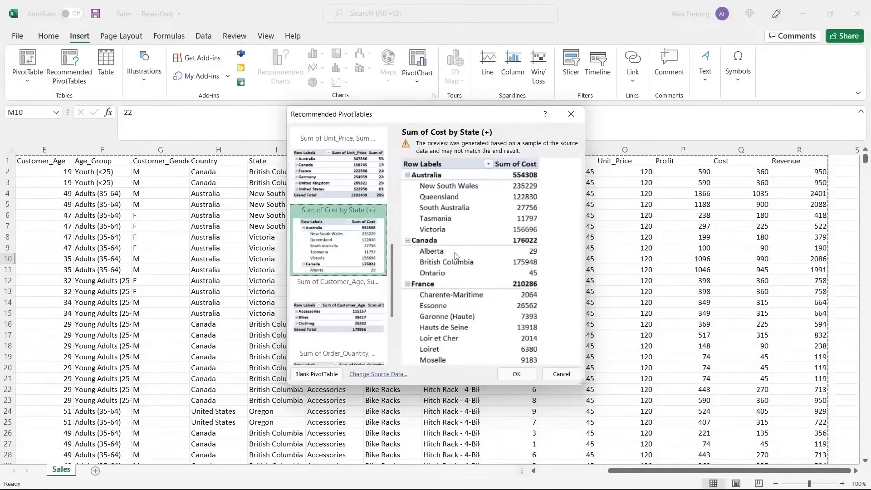
{"action": "left_click", "coordinate": [559, 374]}
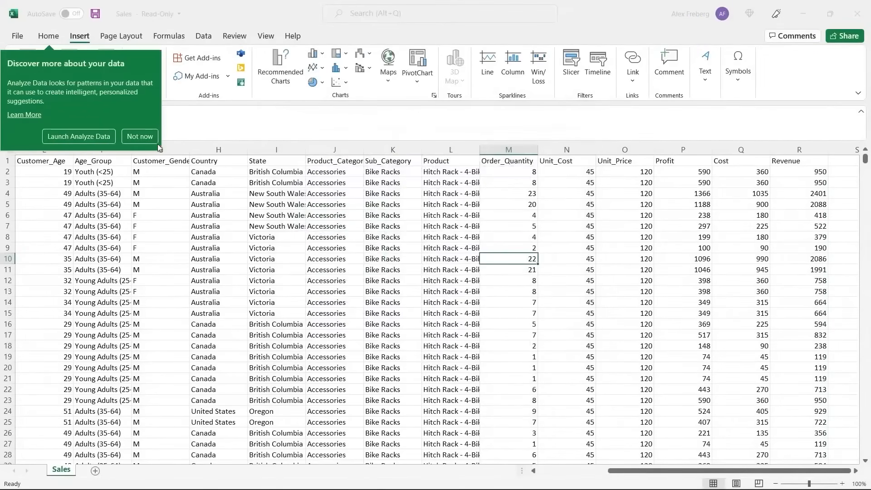
{"action": "left_click", "coordinate": [139, 137]}
Step: Create a PivotTable on a new worksheet, reselecting the full data range Sales!$A$1:$R$113037 as its source
{"action": "left_click", "coordinate": [25, 61]}
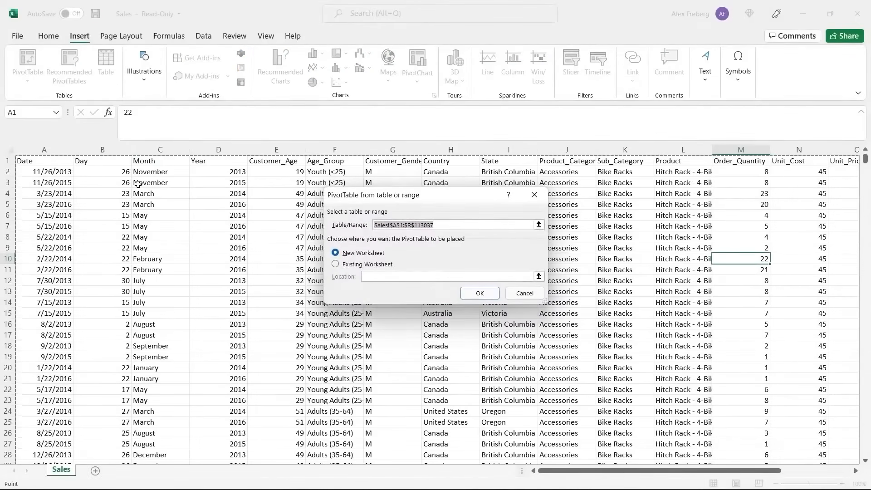
{"action": "scroll", "coordinate": [138, 184], "scroll_direction": "right", "scroll_amount": 6}
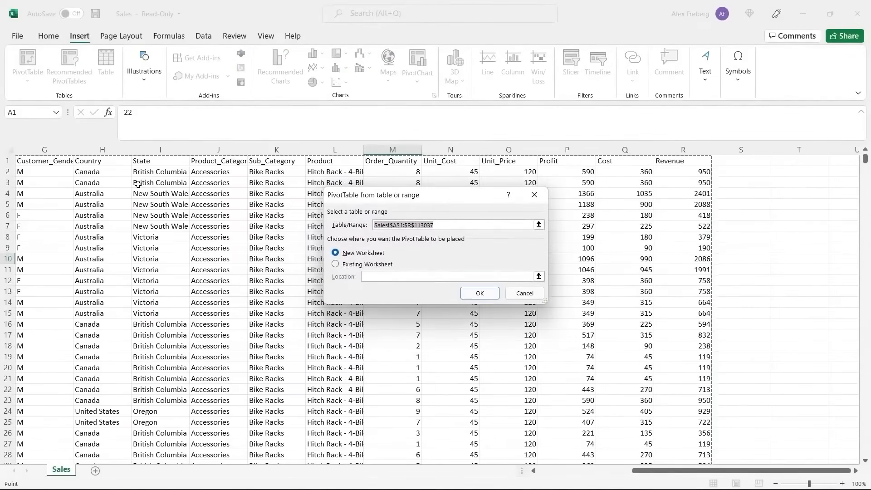
{"action": "scroll", "coordinate": [138, 184], "scroll_direction": "left", "scroll_amount": 6}
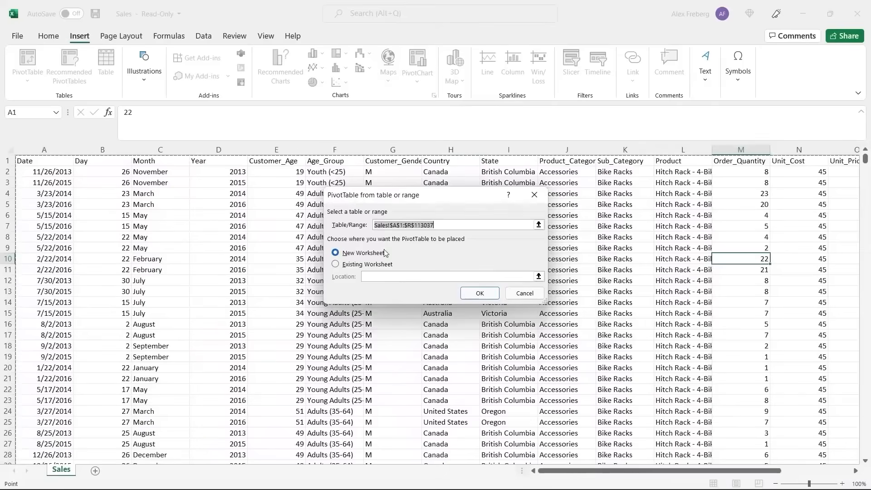
{"action": "key", "text": "BackSpace"}
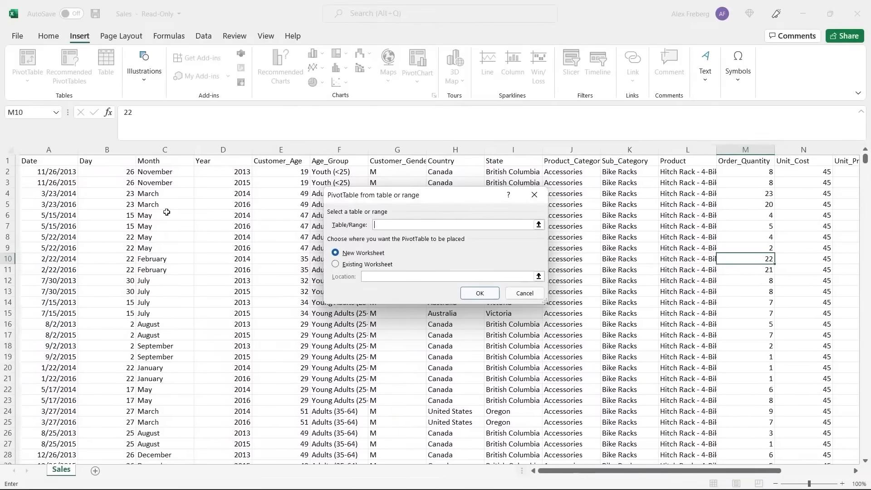
{"action": "left_click", "coordinate": [38, 161]}
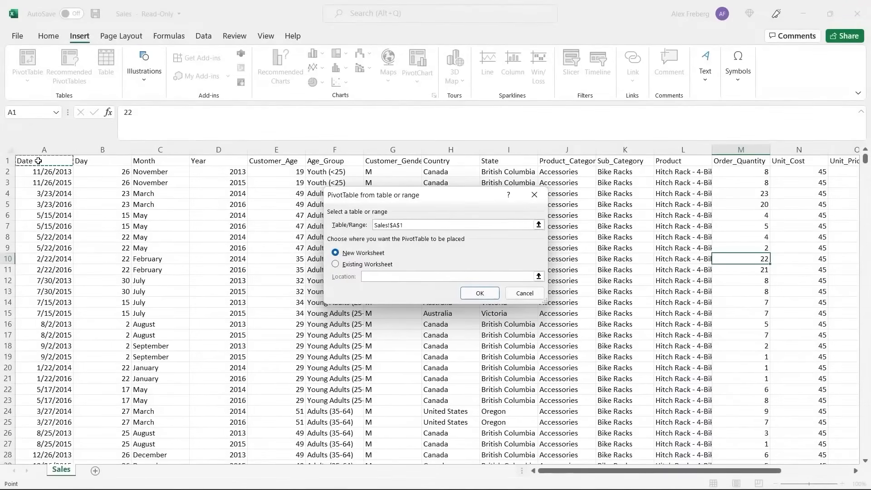
{"action": "key", "text": "ctrl+shift+Right"}
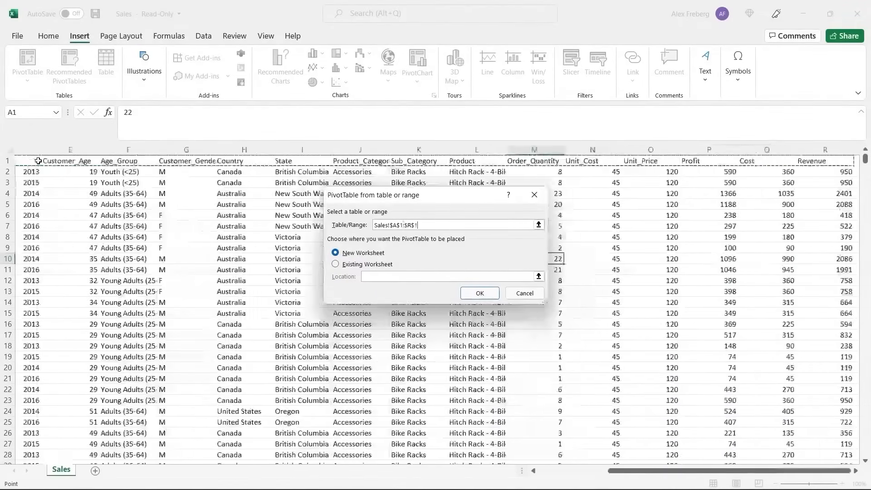
{"action": "key", "text": "ctrl+shift+Down"}
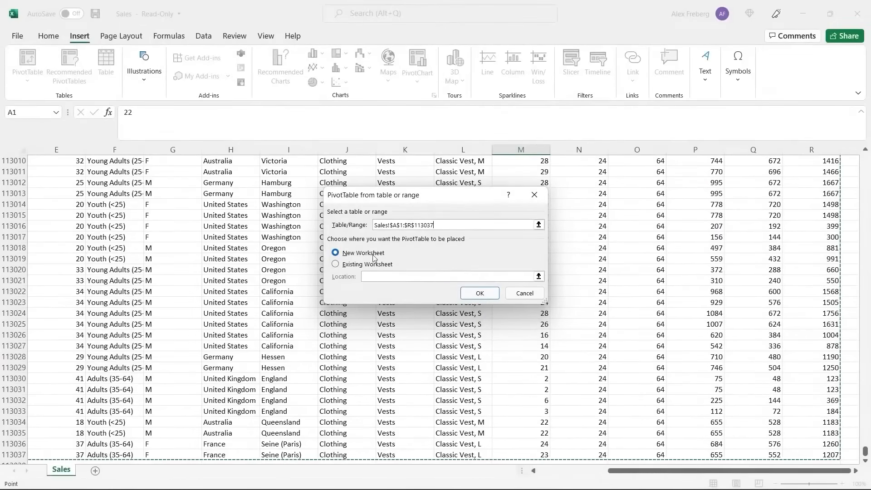
{"action": "left_click", "coordinate": [477, 293]}
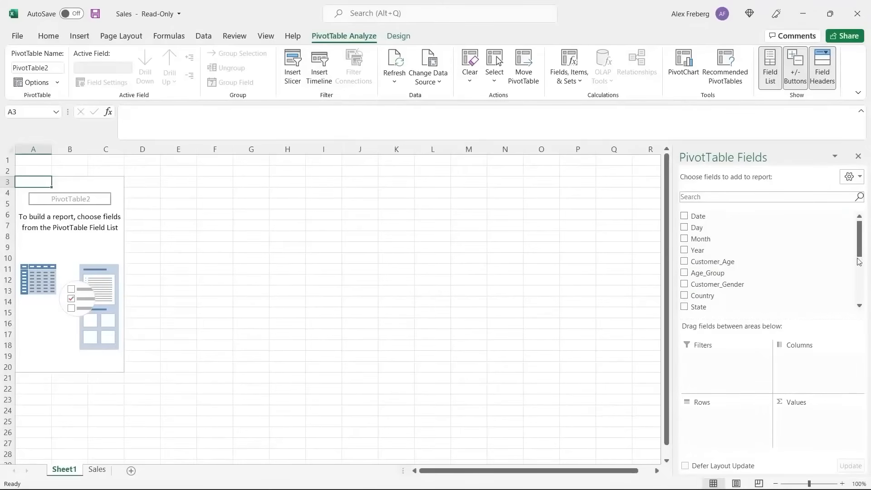
Step: Look through the available PivotTable fields from Date down to Revenue
{"action": "mouse_move", "coordinate": [857, 248]}
{"action": "left_mouse_down"}
{"action": "mouse_move", "coordinate": [860, 290]}
{"action": "mouse_move", "coordinate": [860, 244]}
{"action": "left_mouse_up"}
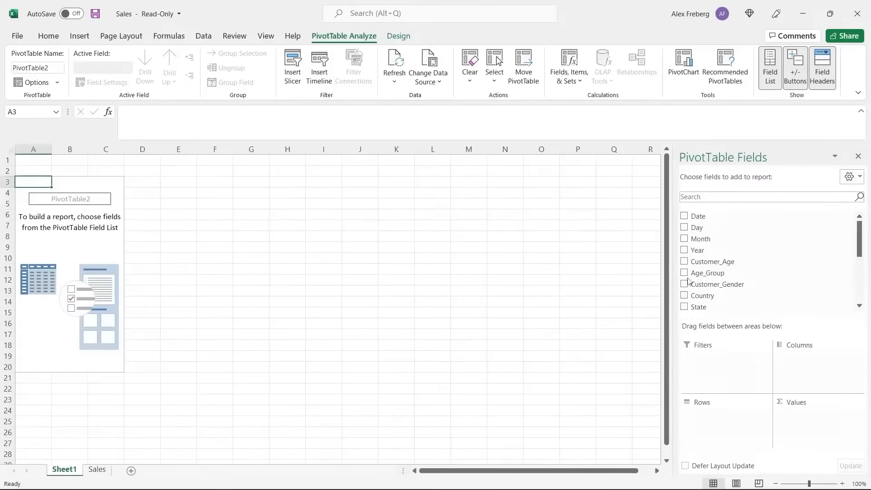
{"action": "left_click_drag", "start_coordinate": [862, 242], "coordinate": [862, 259]}
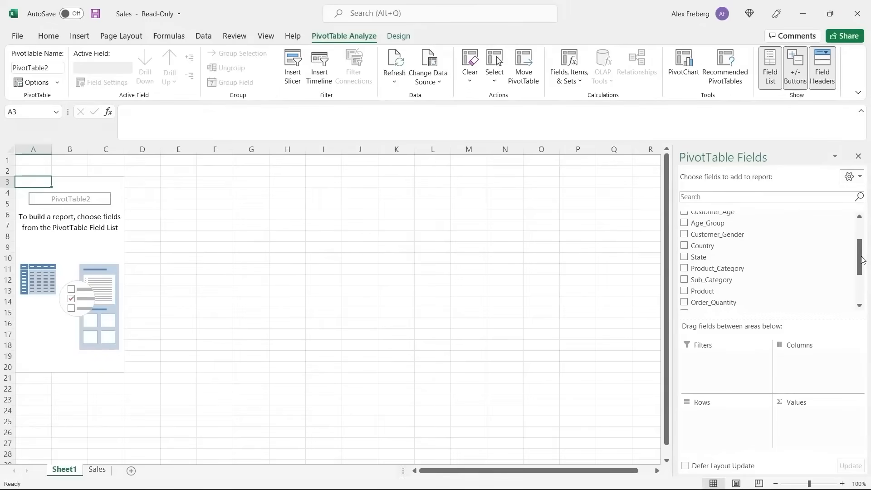
{"action": "left_click_drag", "start_coordinate": [861, 257], "coordinate": [861, 284]}
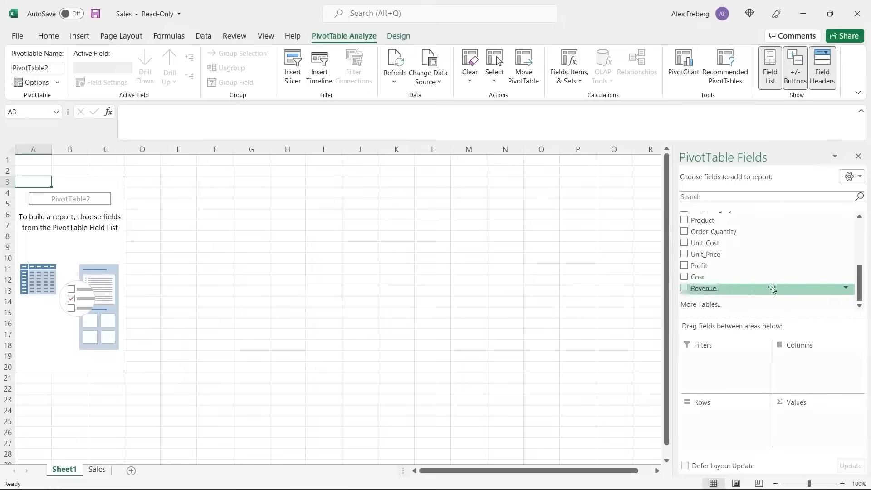
Step: Add the Country field to the PivotTable's rows
{"action": "scroll", "coordinate": [767, 254], "scroll_direction": "up", "scroll_amount": 3}
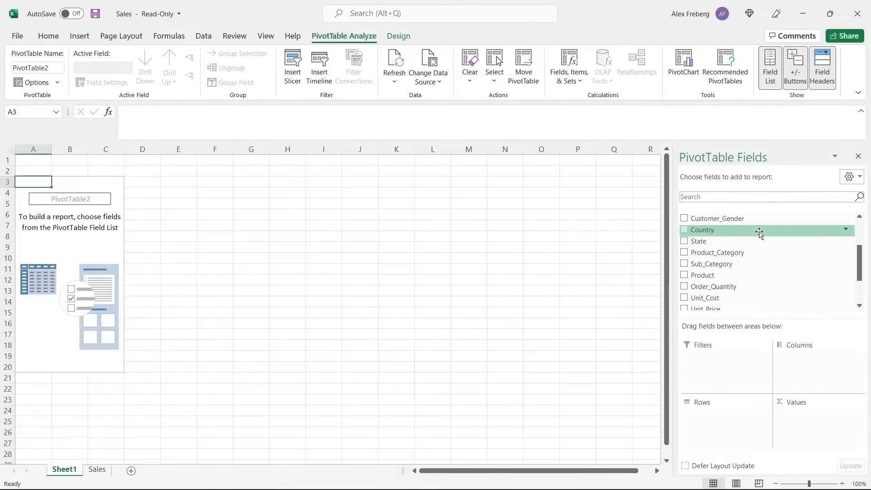
{"action": "left_click_drag", "start_coordinate": [759, 233], "coordinate": [729, 419]}
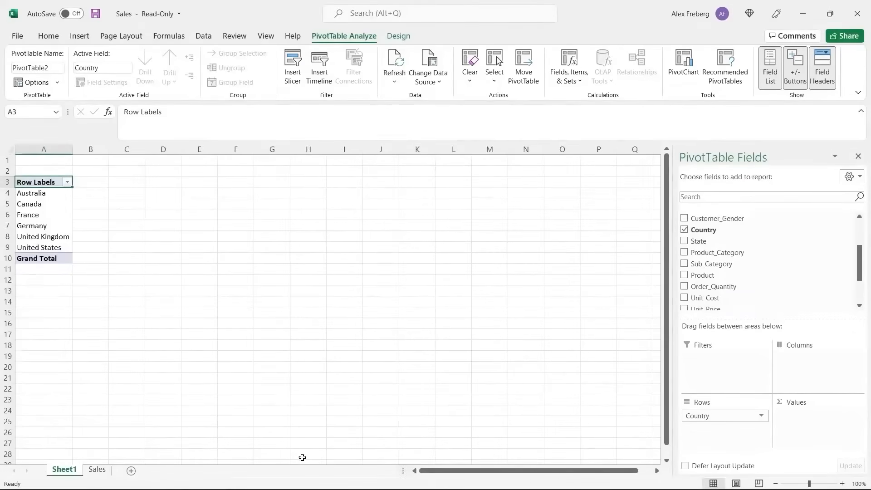
{"action": "left_click", "coordinate": [842, 484]}
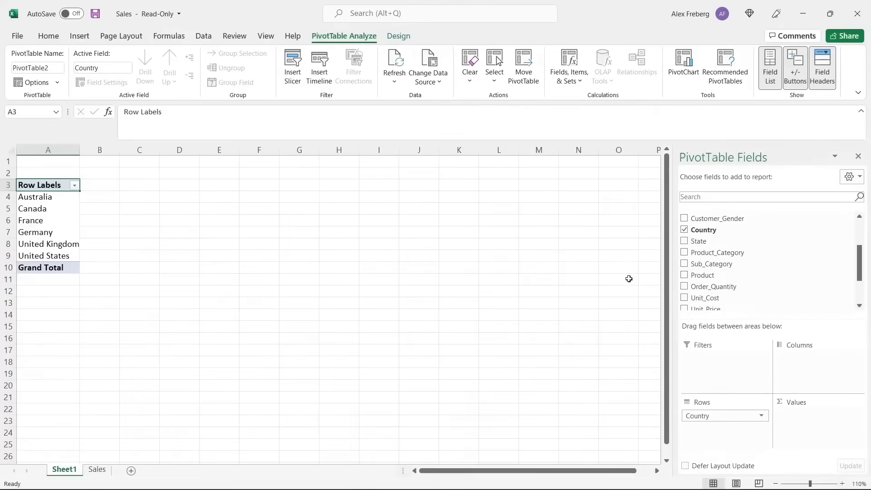
{"action": "left_click_drag", "start_coordinate": [53, 197], "coordinate": [58, 253]}
{"action": "left_click", "coordinate": [110, 243]}
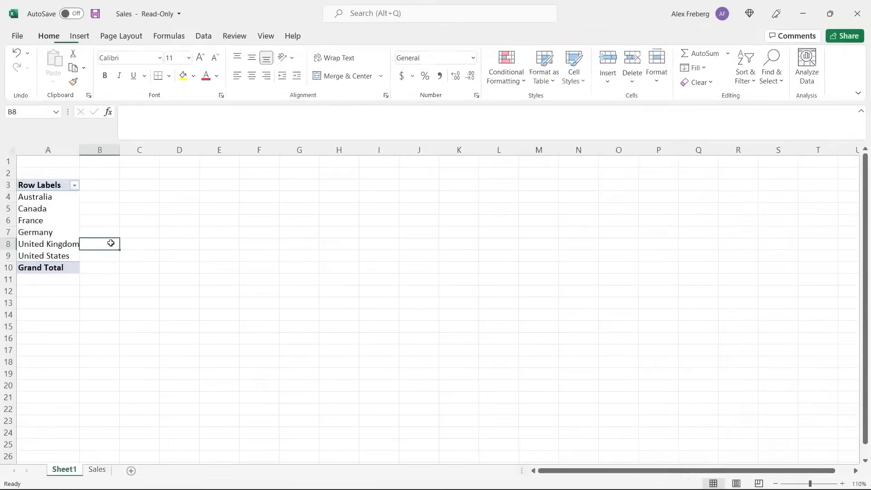
Step: Add the State field beneath Country in the PivotTable's rows and collapse the entire Country field
{"action": "left_click", "coordinate": [66, 212]}
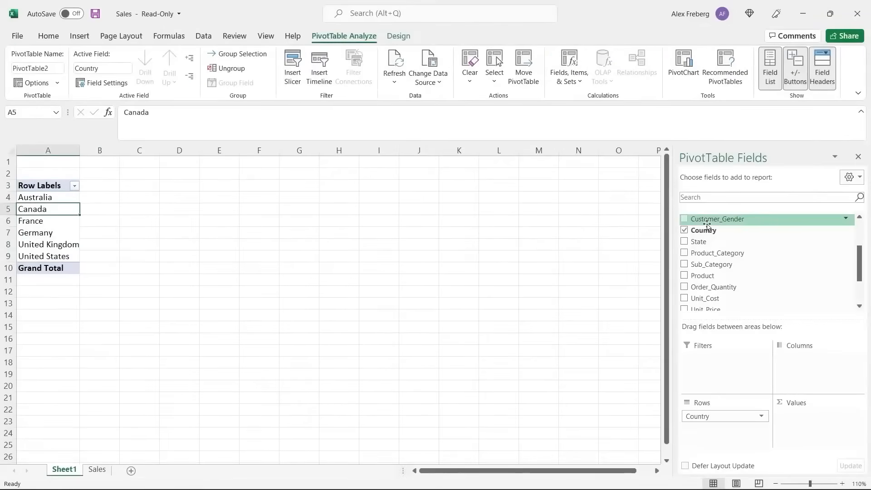
{"action": "left_click_drag", "start_coordinate": [717, 242], "coordinate": [716, 427]}
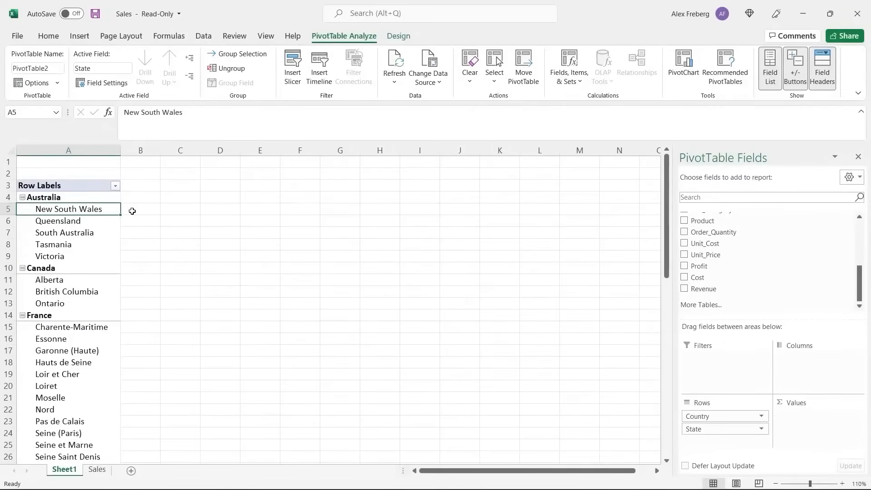
{"action": "left_click_drag", "start_coordinate": [669, 206], "coordinate": [662, 179]}
{"action": "right_click", "coordinate": [75, 197]}
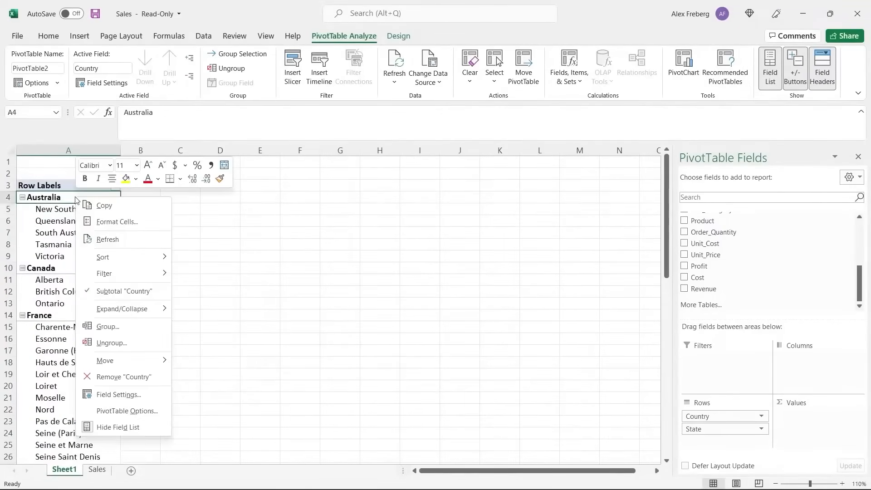
{"action": "mouse_move", "coordinate": [151, 319]}
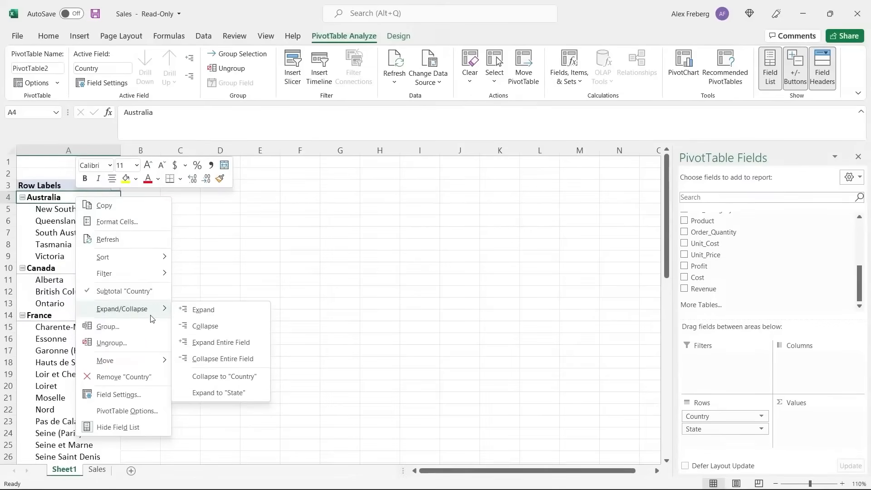
{"action": "left_click", "coordinate": [223, 359]}
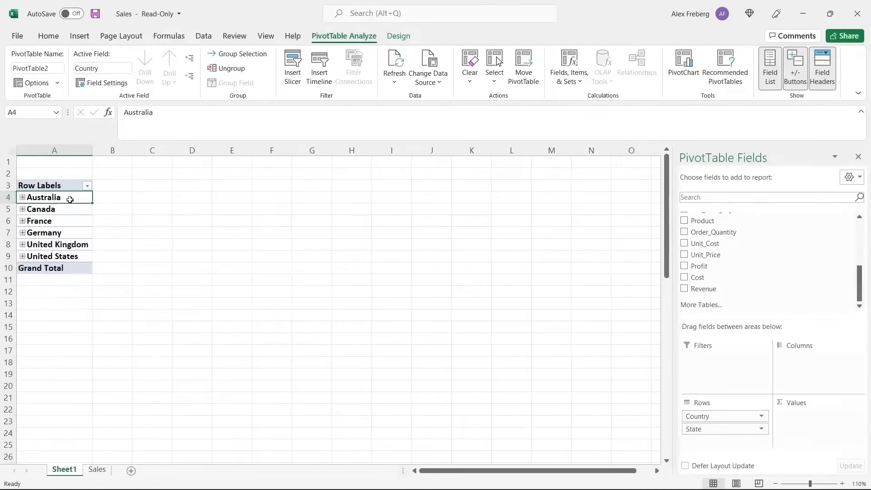
Step: Expand Australia to view its list of states, and collapse it again
{"action": "left_click", "coordinate": [22, 198]}
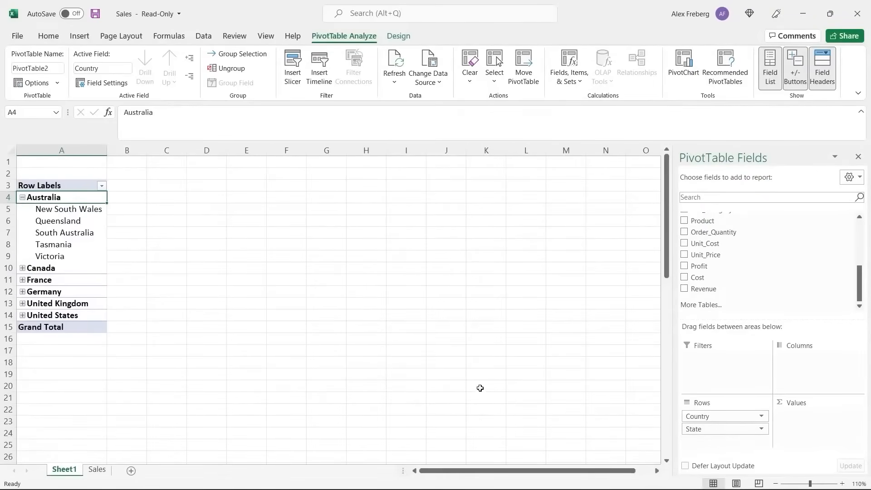
{"action": "left_click_drag", "start_coordinate": [80, 209], "coordinate": [79, 258]}
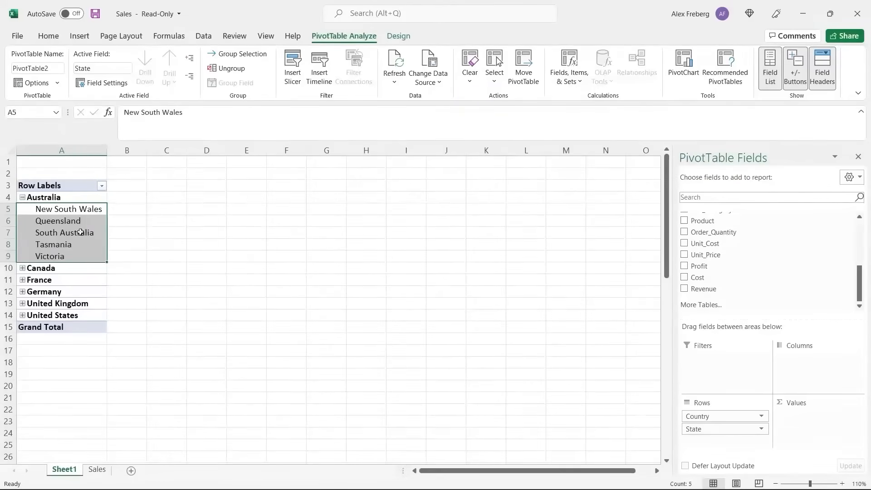
{"action": "left_click", "coordinate": [22, 199]}
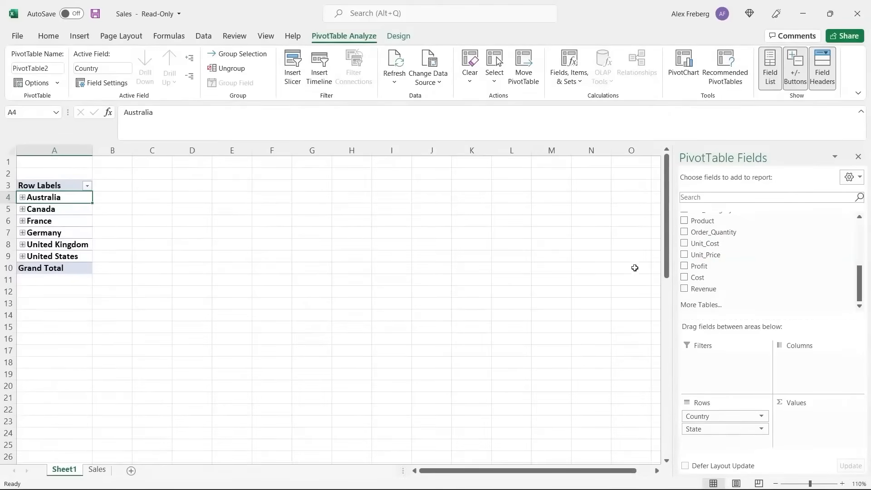
Step: Add the Revenue field to the PivotTable's values as a sum and check Australia's revenue by state, leaving Australia collapsed
{"action": "left_click_drag", "start_coordinate": [723, 291], "coordinate": [805, 416]}
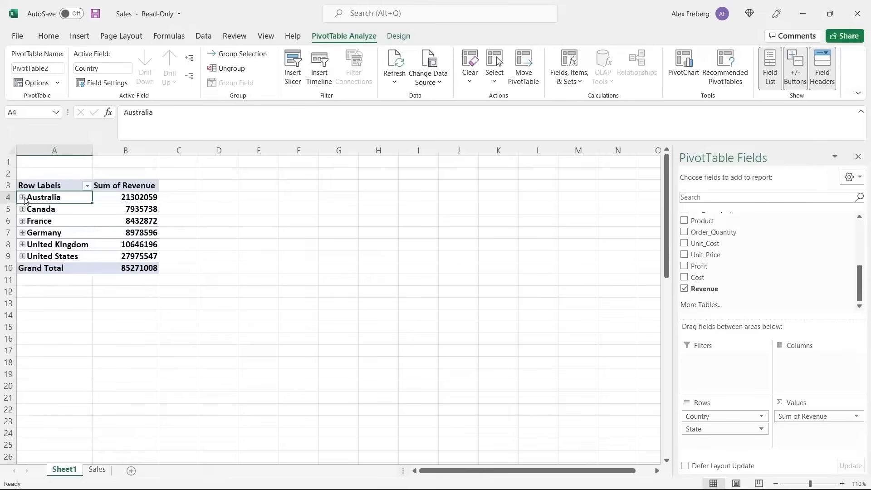
{"action": "left_click", "coordinate": [23, 197]}
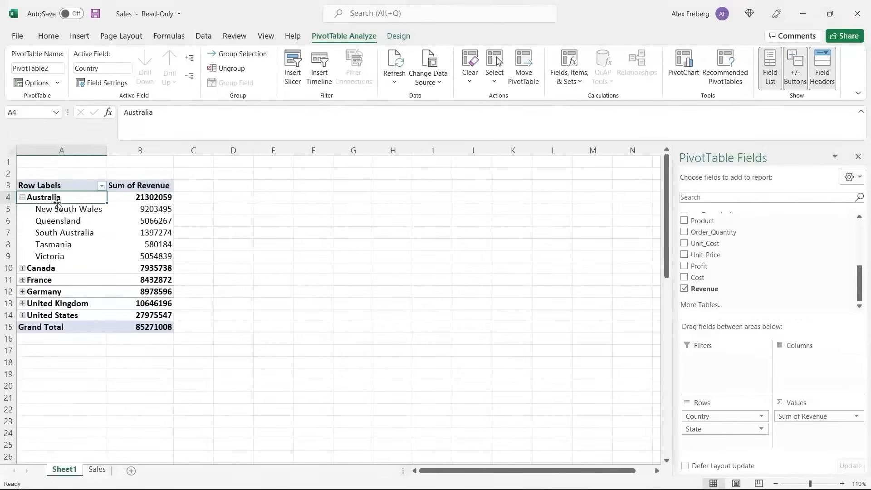
{"action": "left_click", "coordinate": [141, 211]}
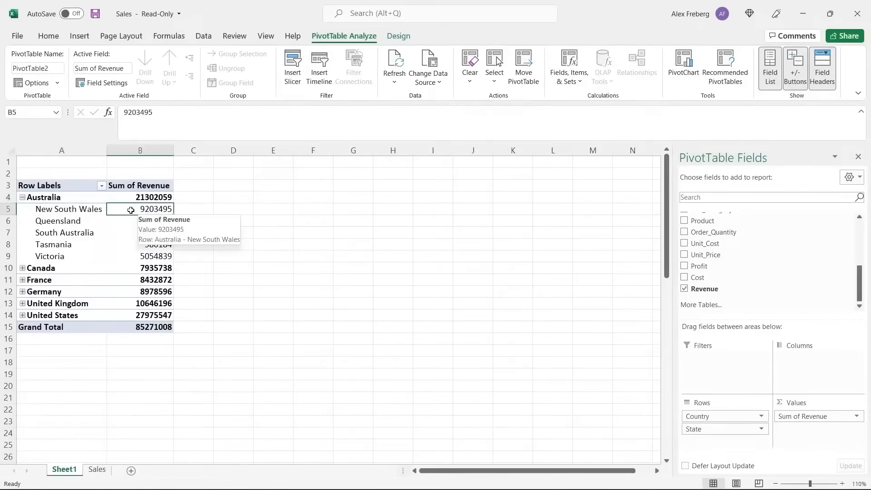
{"action": "left_click", "coordinate": [78, 220]}
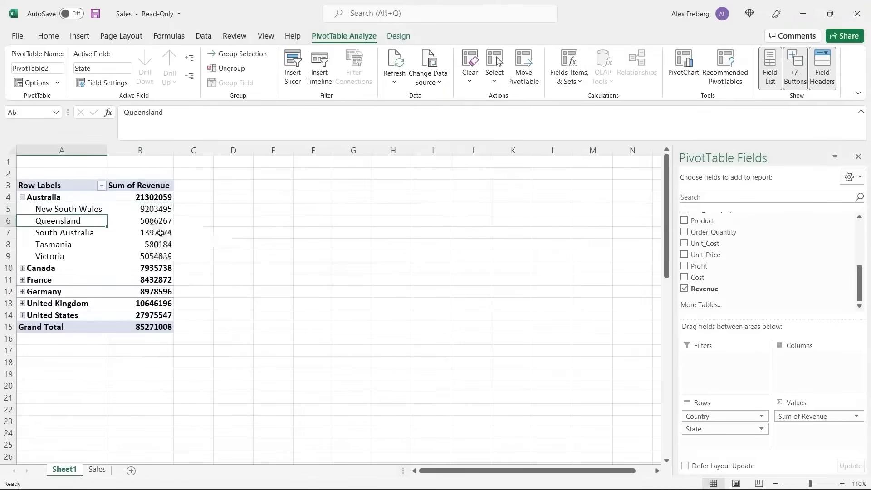
{"action": "left_click", "coordinate": [69, 232]}
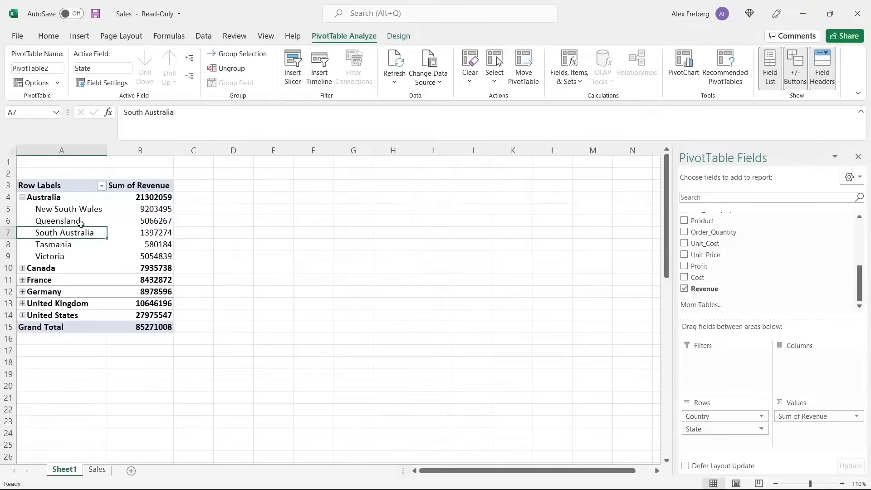
{"action": "left_click", "coordinate": [23, 198]}
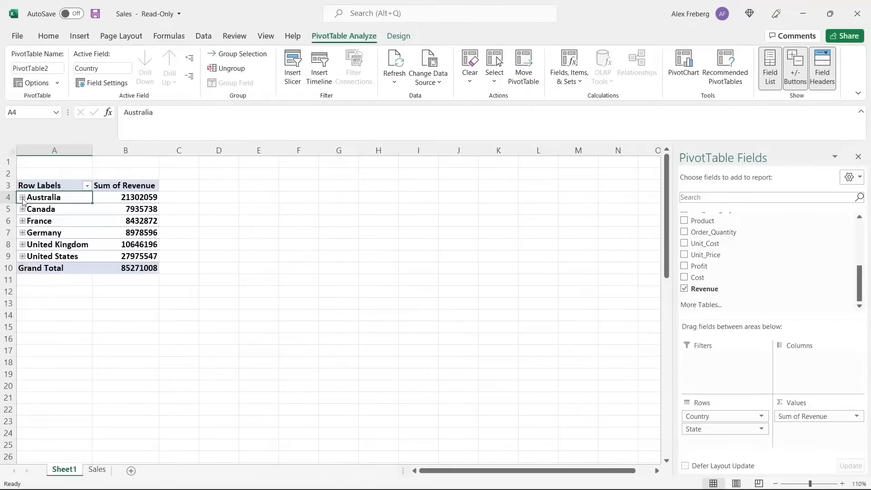
Step: Reopen Australia's breakdown, go through its states from New South Wales to Victoria, and collapse it
{"action": "left_click", "coordinate": [22, 197]}
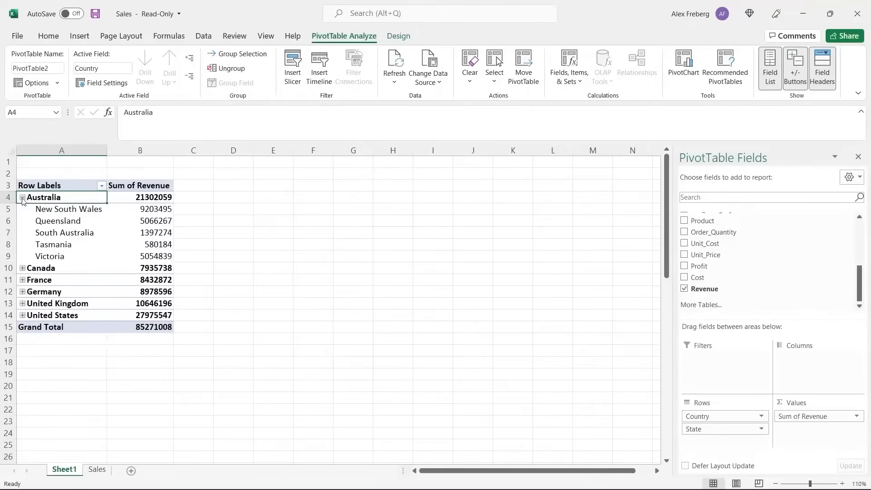
{"action": "left_click", "coordinate": [52, 210]}
{"action": "left_click", "coordinate": [54, 221]}
{"action": "left_click", "coordinate": [62, 233]}
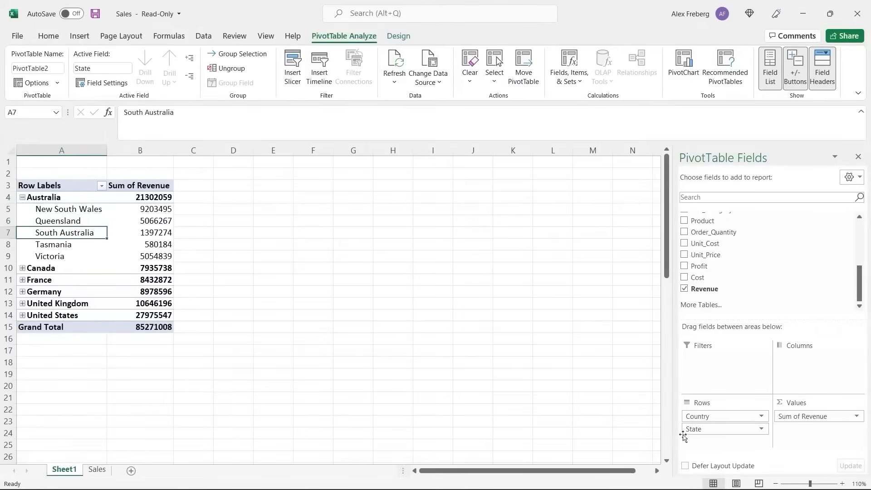
{"action": "left_click", "coordinate": [82, 245]}
{"action": "left_click", "coordinate": [72, 256]}
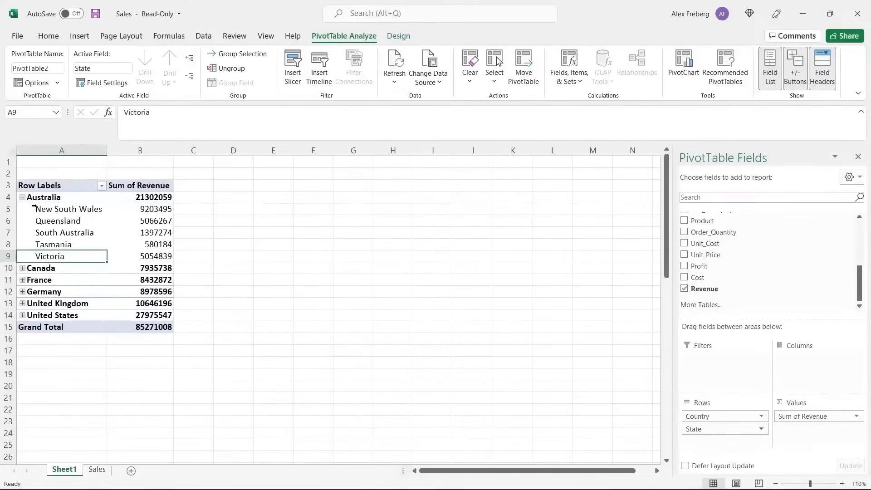
{"action": "left_click", "coordinate": [22, 198]}
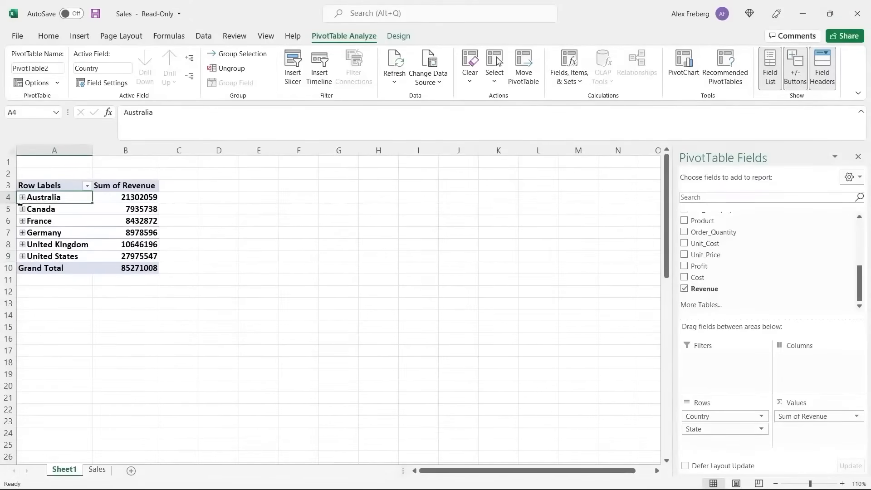
Step: Expand Canada and France to compare their revenue by state, and collapse both
{"action": "left_click", "coordinate": [22, 209]}
{"action": "left_click", "coordinate": [22, 257]}
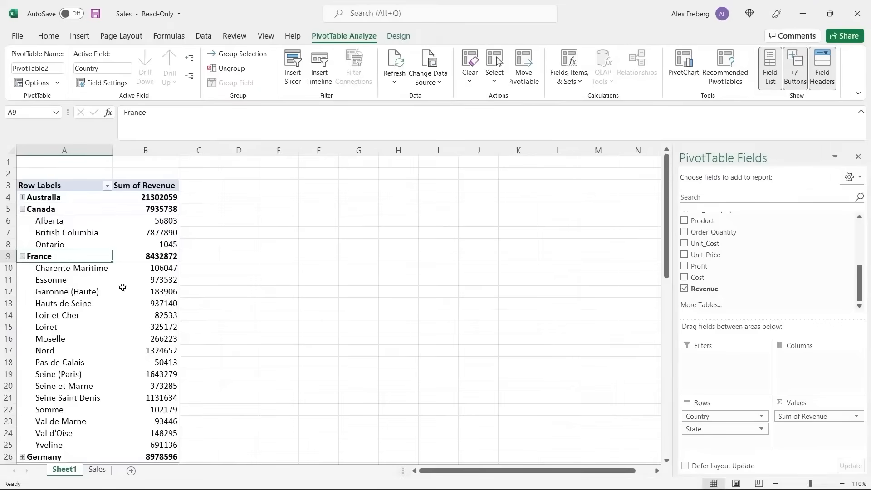
{"action": "left_click", "coordinate": [23, 257]}
{"action": "left_click", "coordinate": [22, 209]}
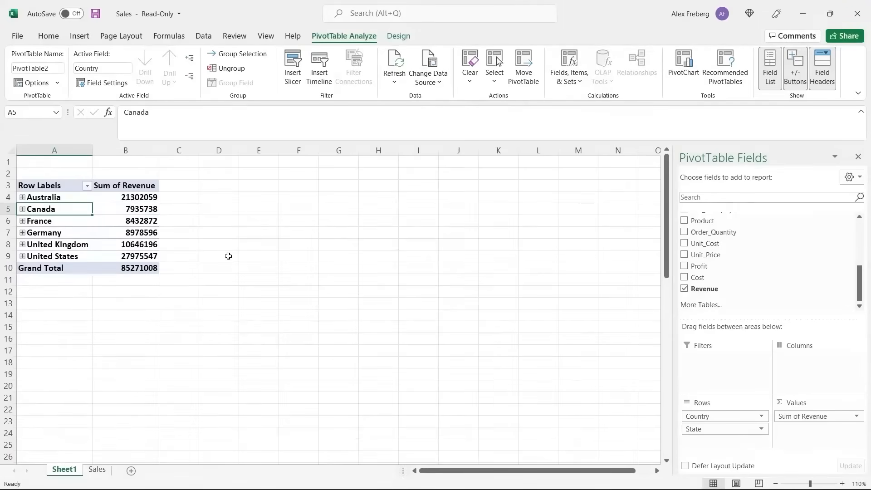
Step: Format the Sum of Revenue values, including the grand total, as Currency with no decimal places
{"action": "left_click_drag", "start_coordinate": [138, 198], "coordinate": [140, 268]}
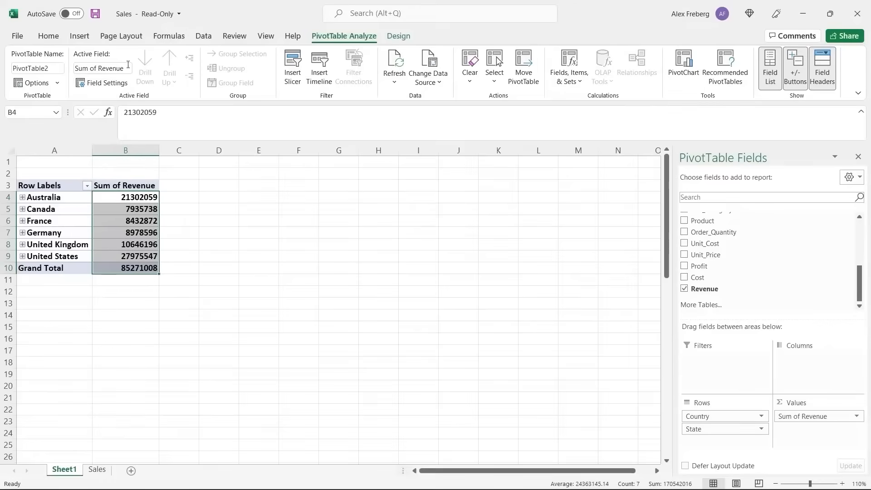
{"action": "left_click", "coordinate": [48, 36]}
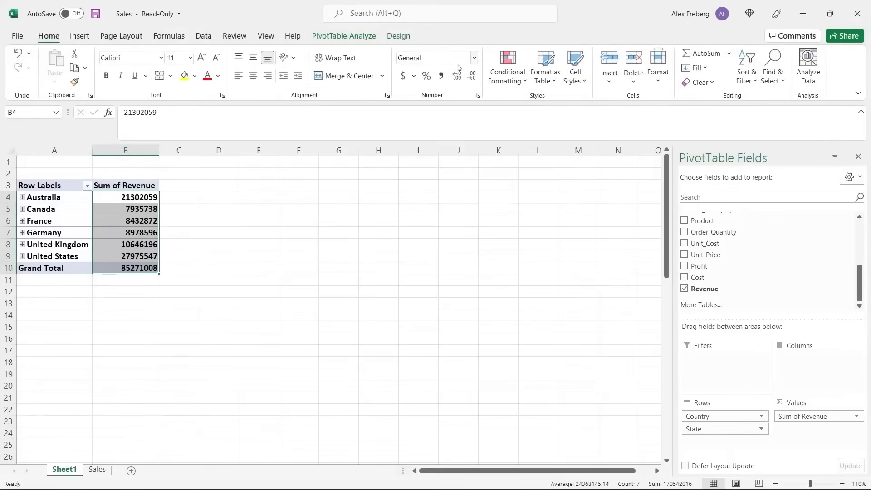
{"action": "left_click", "coordinate": [475, 59]}
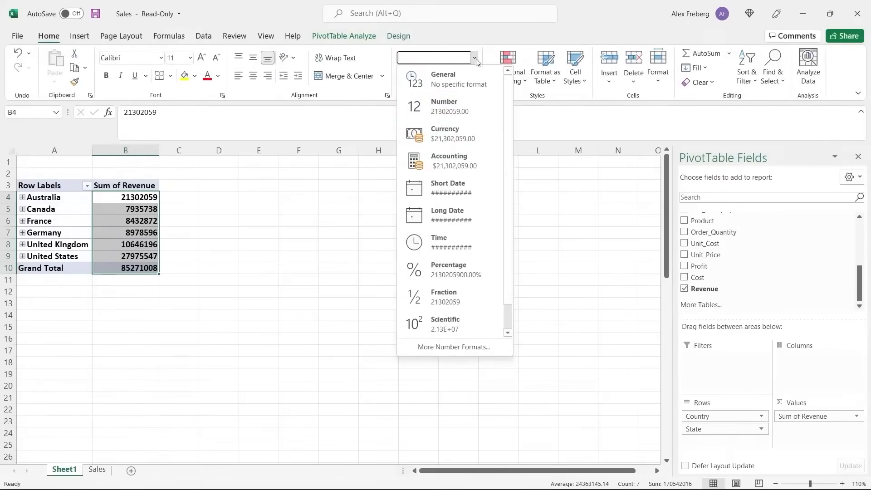
{"action": "left_click", "coordinate": [466, 138]}
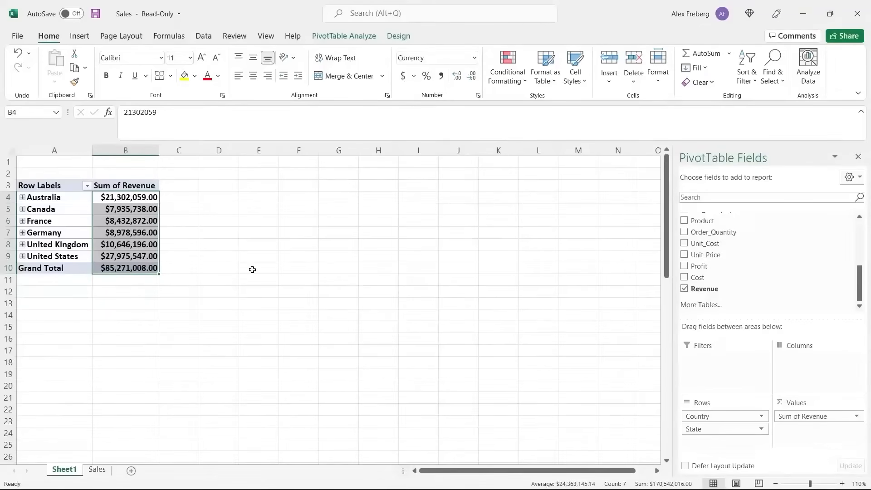
{"action": "left_click", "coordinate": [472, 76]}
{"action": "left_click", "coordinate": [472, 76]}
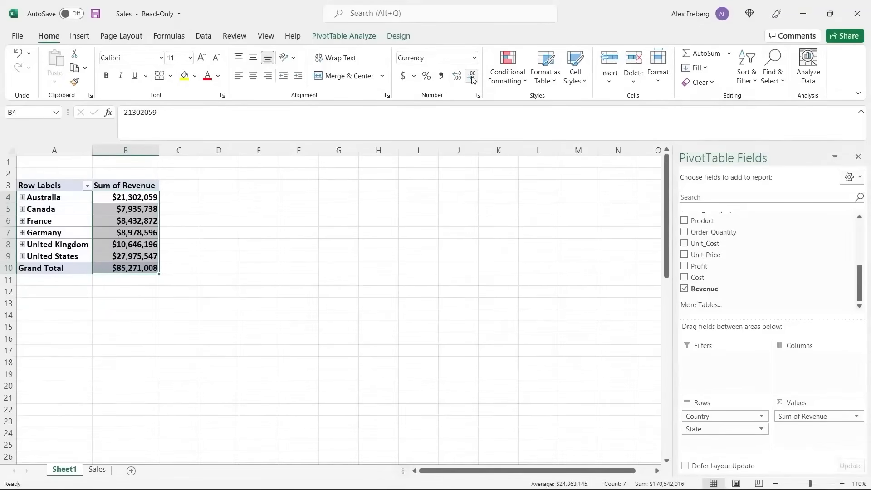
{"action": "left_click", "coordinate": [192, 235]}
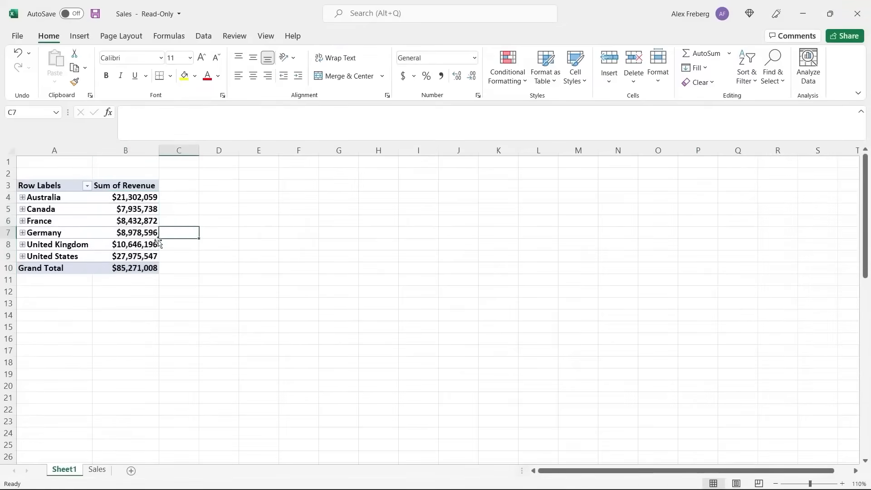
Step: Give the Sum of Revenue value field the custom name "Revenue Per Country" in its value field settings
{"action": "left_click", "coordinate": [142, 210]}
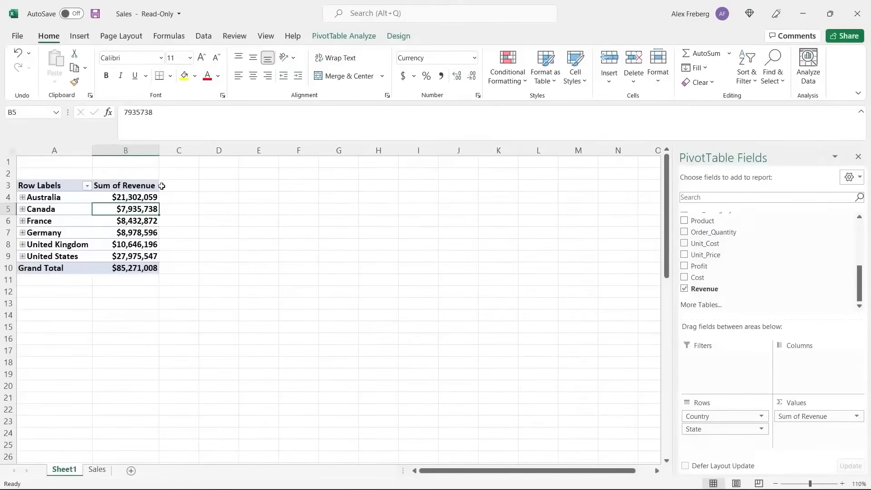
{"action": "left_click", "coordinate": [414, 76]}
{"action": "left_click", "coordinate": [414, 78]}
{"action": "left_click", "coordinate": [857, 417]}
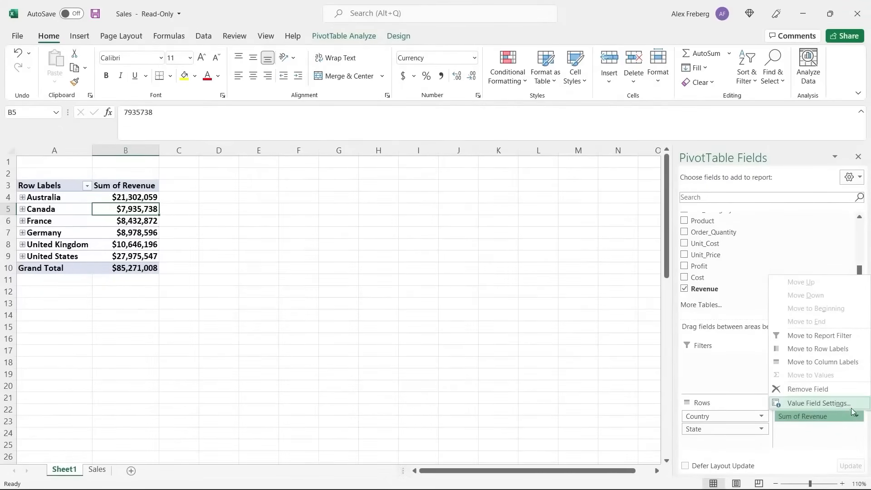
{"action": "left_click", "coordinate": [843, 404]}
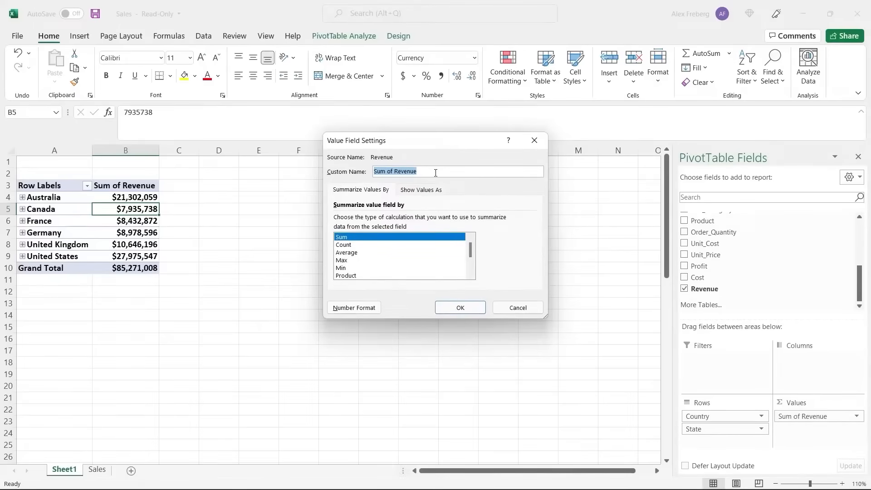
{"action": "type", "text": "Rev"}
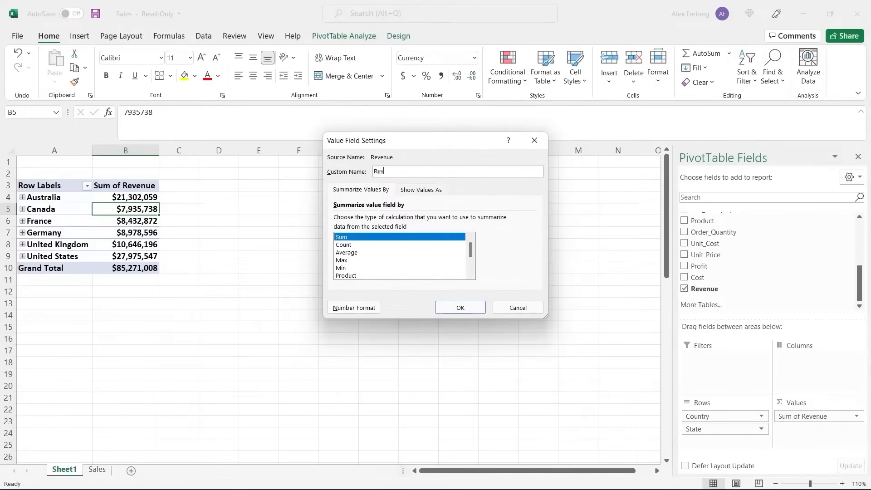
{"action": "type", "text": "nue"}
{"action": "key", "text": "BackSpace"}
{"action": "key", "text": "BackSpace"}
{"action": "key", "text": "BackSpace"}
{"action": "left_click_drag", "start_coordinate": [471, 251], "coordinate": [394, 257]}
{"action": "mouse_move", "coordinate": [472, 249]}
{"action": "left_mouse_down"}
{"action": "mouse_move", "coordinate": [472, 265]}
{"action": "mouse_move", "coordinate": [475, 241]}
{"action": "left_mouse_up"}
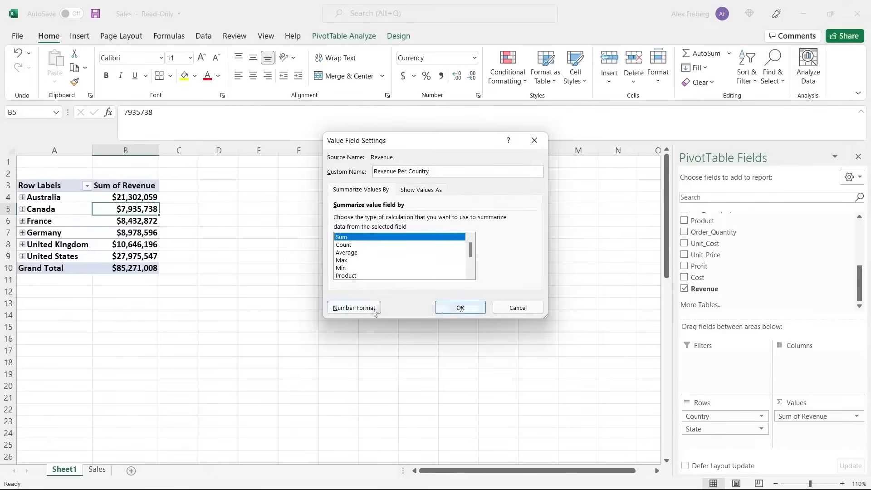
Step: Show the revenue values as % of Grand Total and apply the value field settings
{"action": "left_click", "coordinate": [439, 193]}
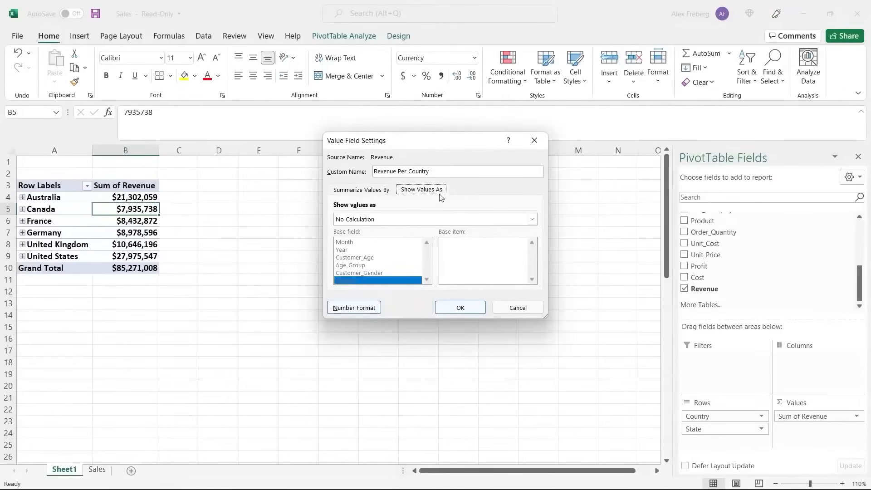
{"action": "left_click", "coordinate": [424, 222]}
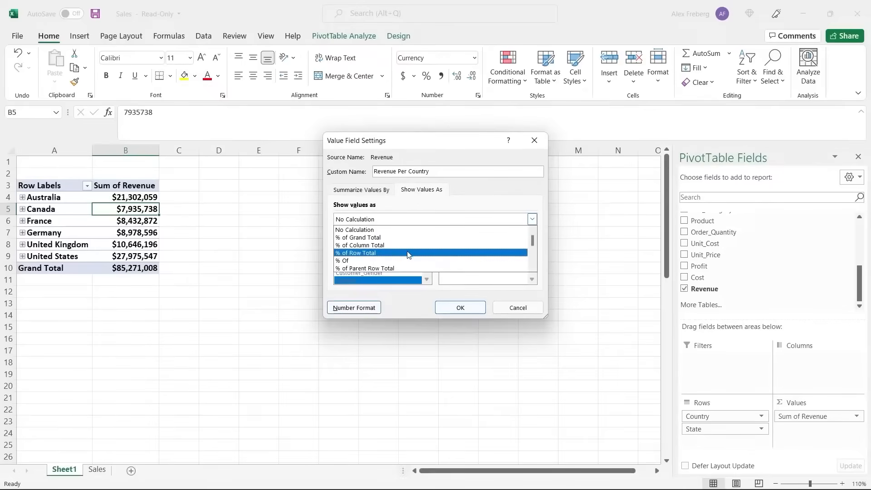
{"action": "left_click", "coordinate": [416, 237]}
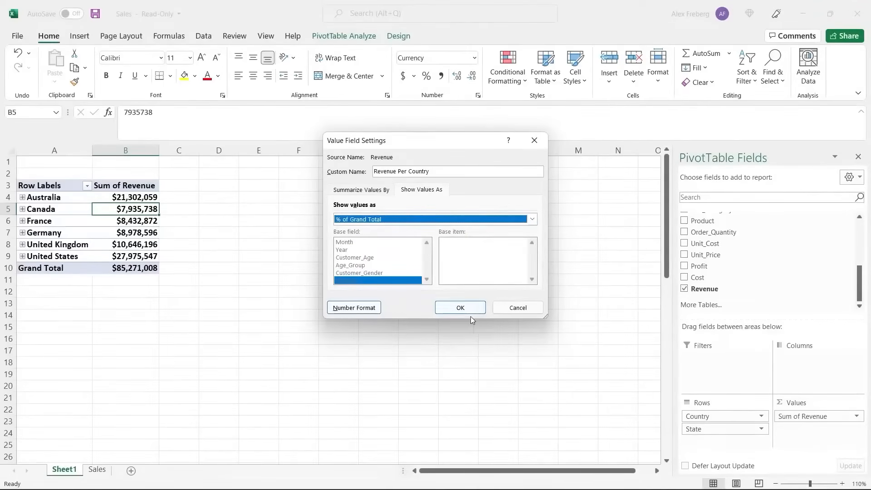
{"action": "left_click", "coordinate": [459, 312]}
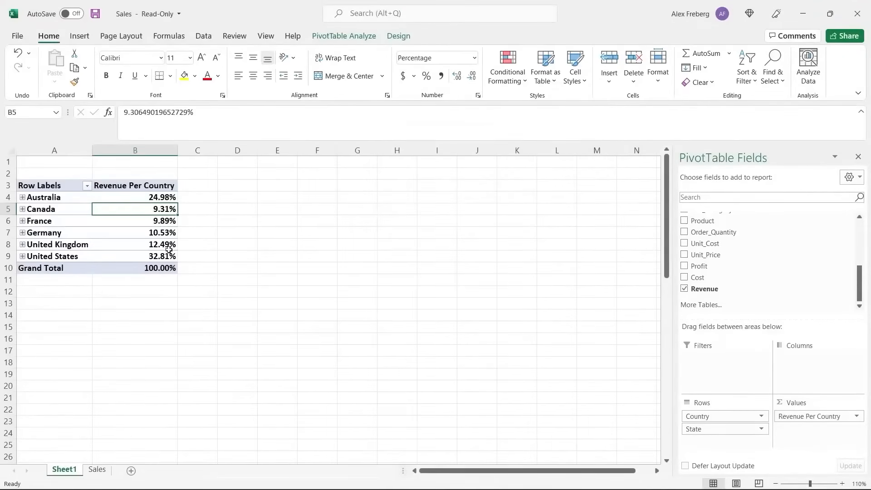
Step: Compare the countries' percentage shares of revenue, from the United States to Australia
{"action": "left_click", "coordinate": [127, 256]}
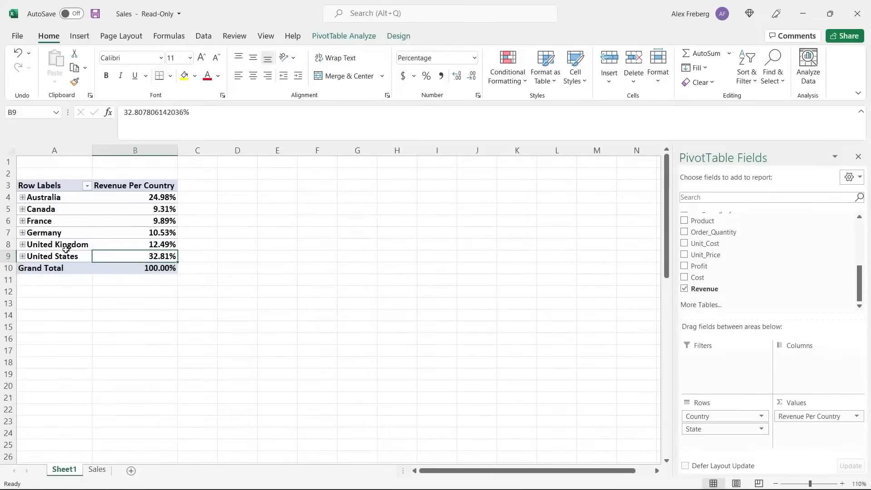
{"action": "left_click_drag", "start_coordinate": [70, 256], "coordinate": [72, 197]}
{"action": "left_click", "coordinate": [127, 195]}
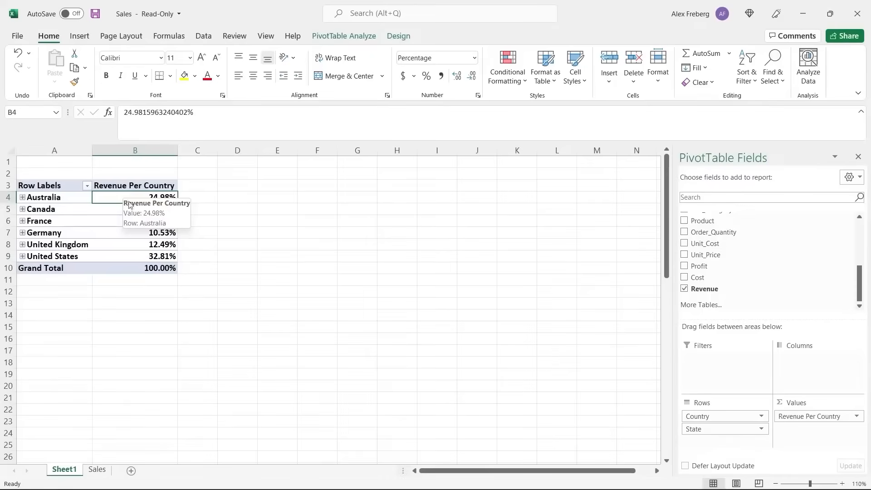
{"action": "left_click", "coordinate": [220, 253]}
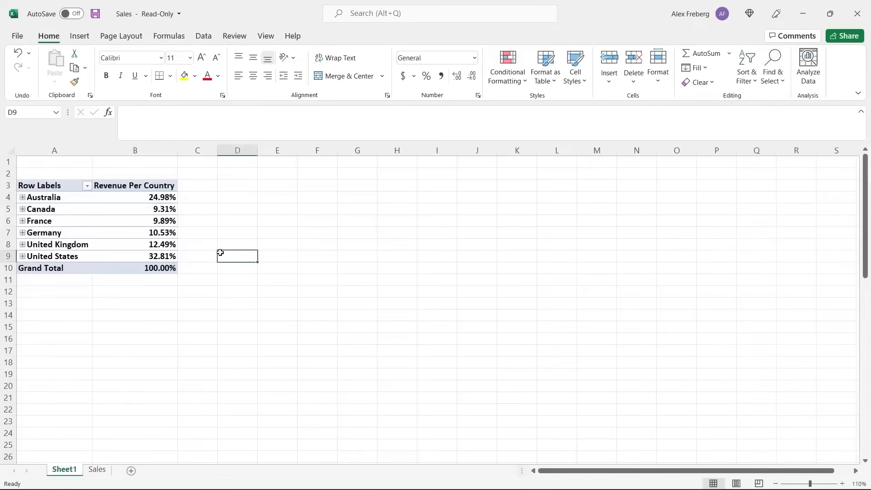
{"action": "left_click", "coordinate": [136, 198]}
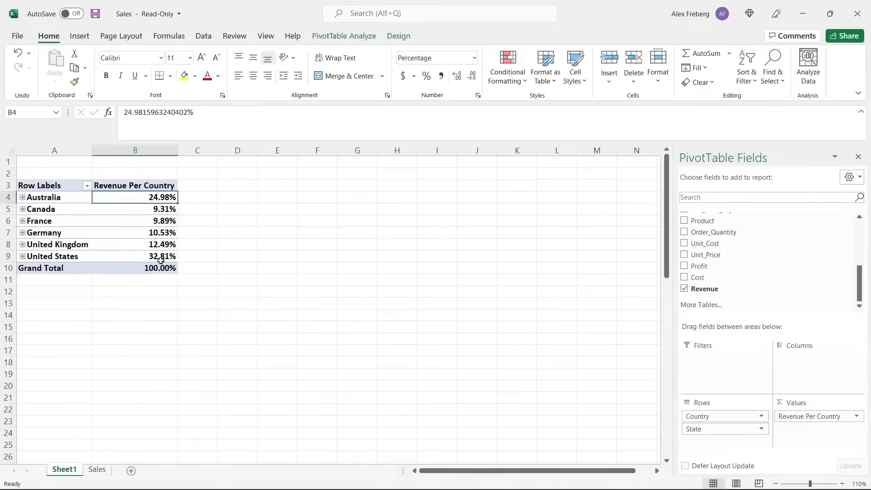
Step: Sort the countries in the PivotTable by Revenue Per Country from largest to smallest
{"action": "mouse_move", "coordinate": [136, 197]}
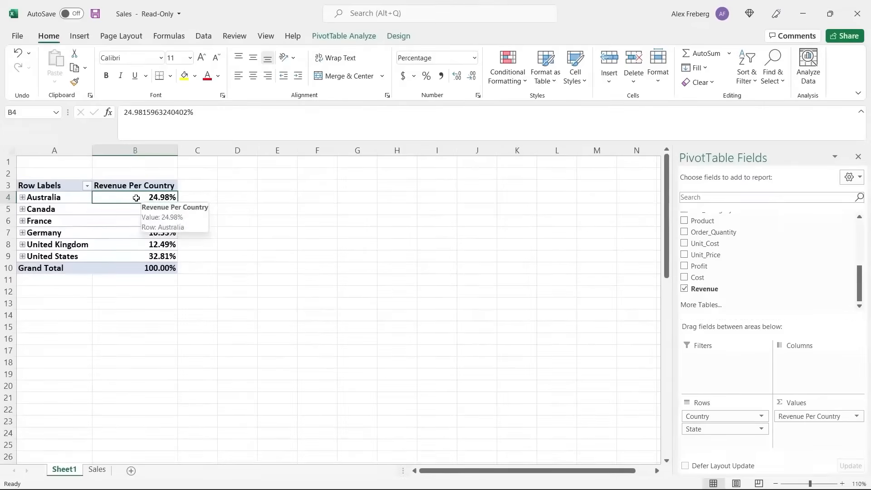
{"action": "right_click", "coordinate": [137, 201]}
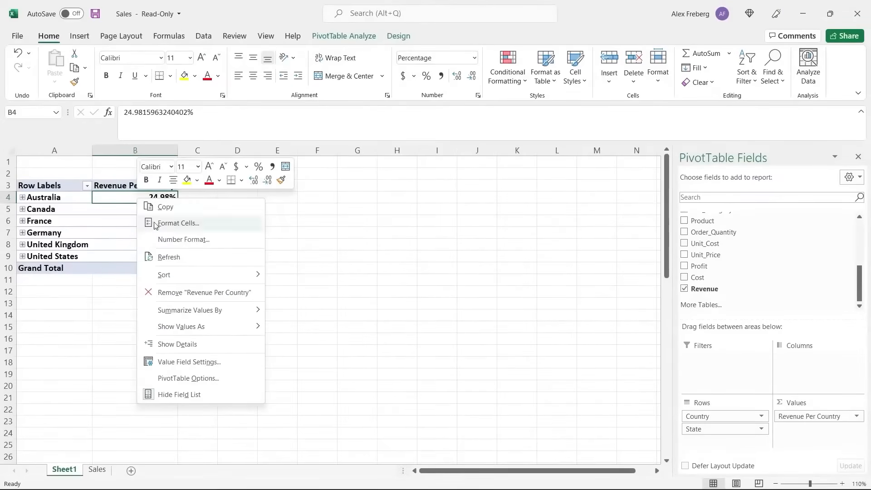
{"action": "mouse_move", "coordinate": [206, 276]}
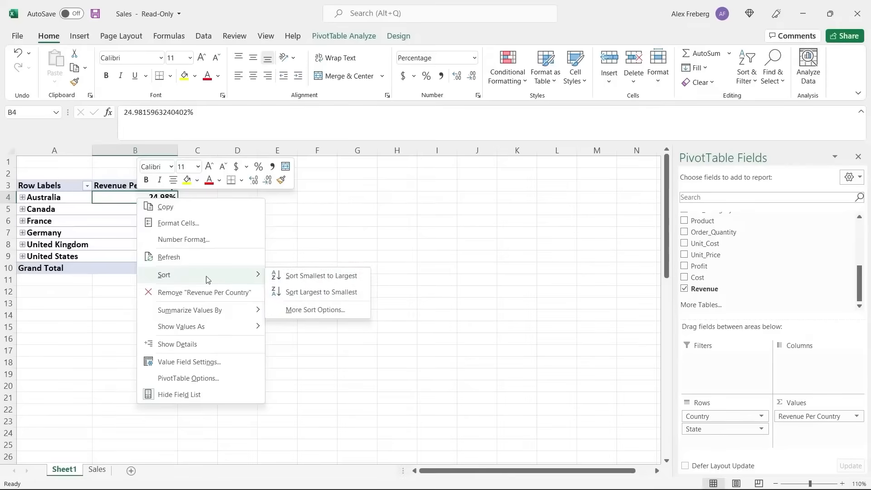
{"action": "left_click", "coordinate": [326, 293]}
{"action": "left_click_drag", "start_coordinate": [43, 198], "coordinate": [127, 195]}
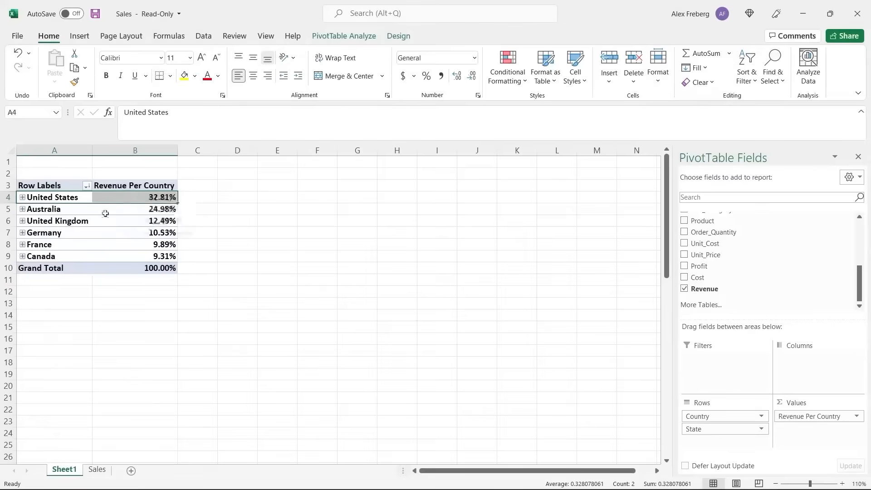
Step: Expand the United States, sort its states by revenue share from largest to smallest, and check California's share
{"action": "left_click", "coordinate": [22, 198]}
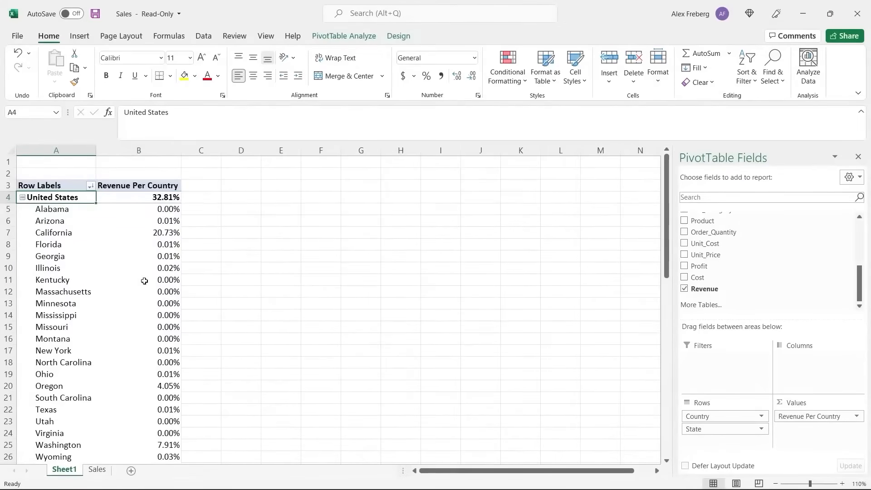
{"action": "right_click", "coordinate": [150, 207]}
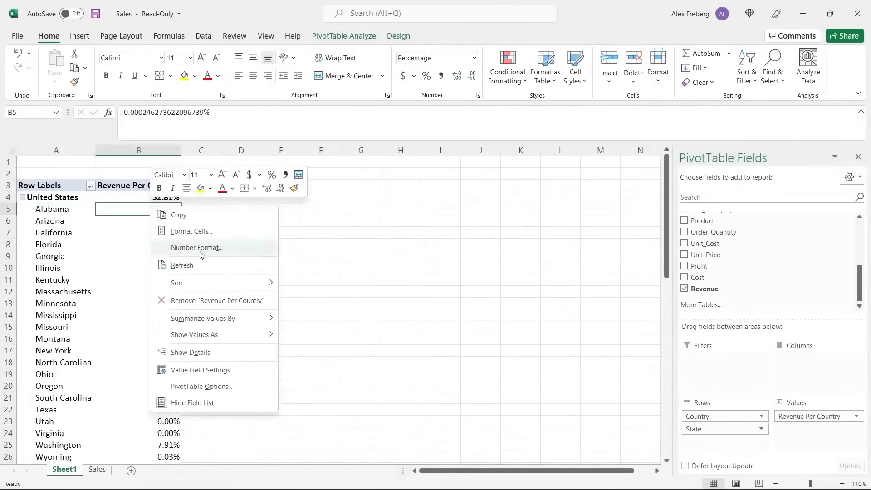
{"action": "mouse_move", "coordinate": [234, 284]}
{"action": "left_click", "coordinate": [311, 301]}
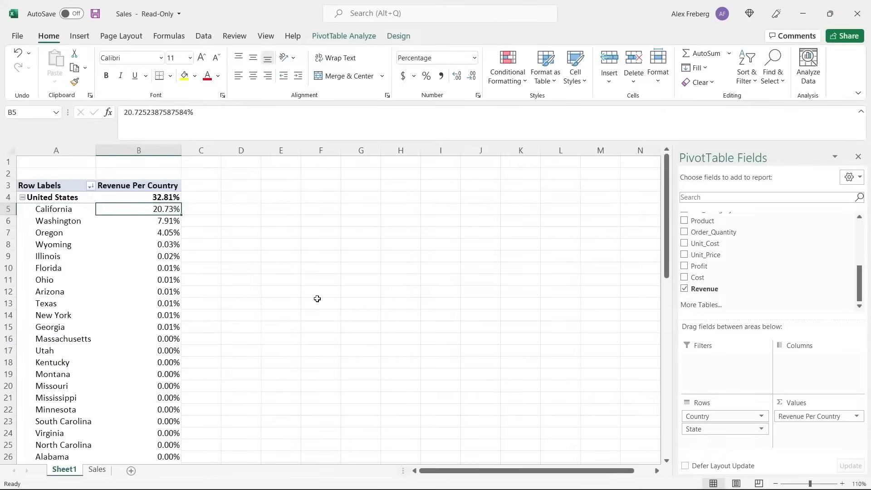
{"action": "left_click", "coordinate": [70, 210]}
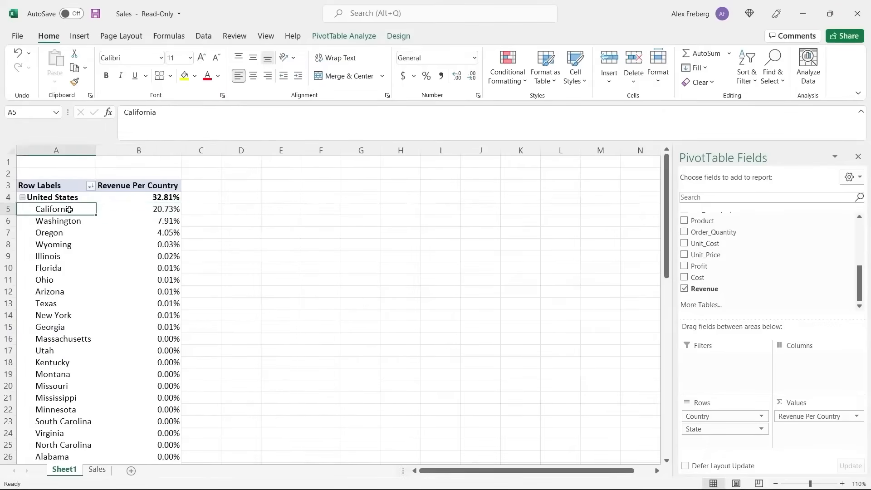
{"action": "left_click", "coordinate": [122, 210]}
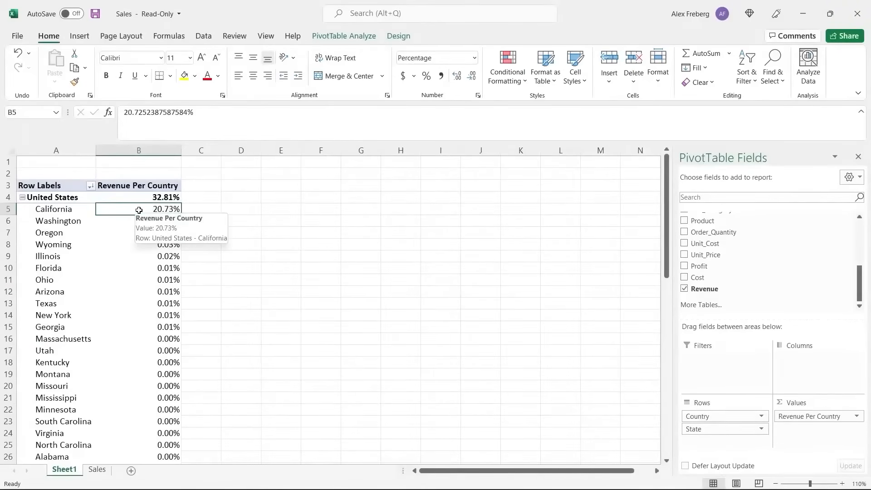
Step: Undo the state sort, the United States expansion, the country sort and the value field settings change
{"action": "key", "text": "ctrl+z"}
{"action": "key", "text": "ctrl+z"}
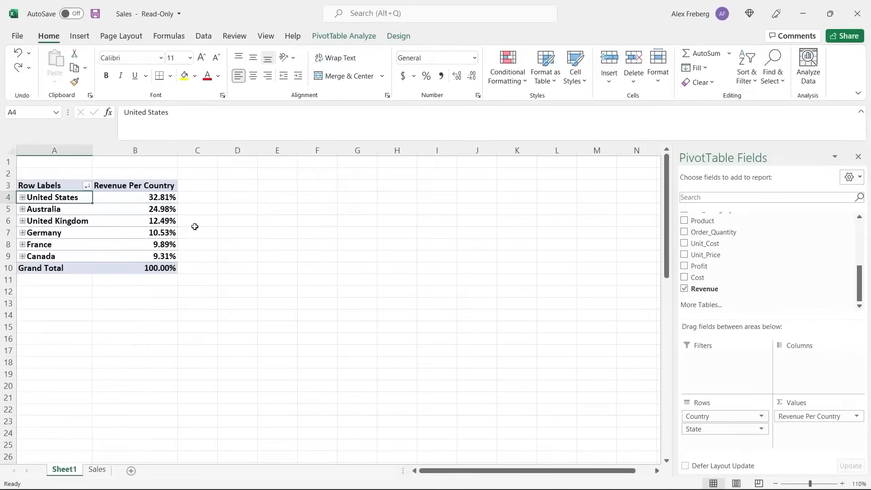
{"action": "key", "text": "ctrl+z"}
{"action": "key", "text": "ctrl+z"}
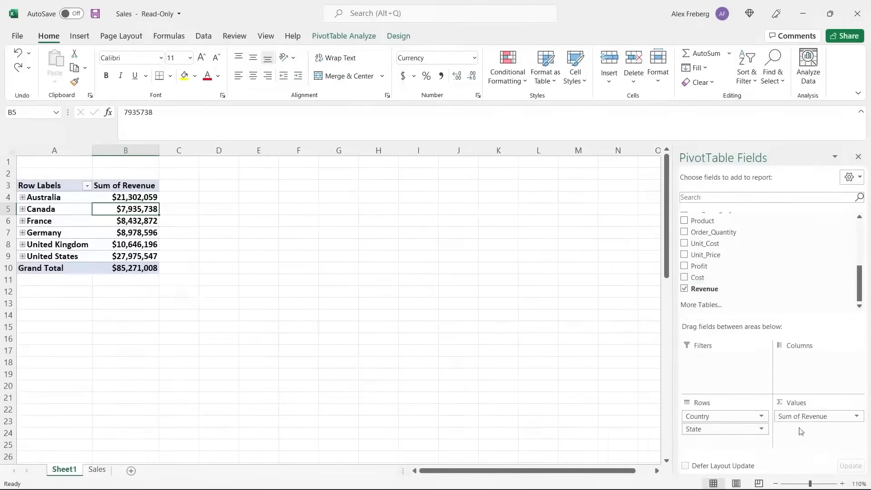
Step: Add Cost and Profit to the PivotTable's values and format both columns, including grand totals, as Currency with no decimal places
{"action": "left_click_drag", "start_coordinate": [739, 267], "coordinate": [813, 444]}
{"action": "left_click_drag", "start_coordinate": [181, 198], "coordinate": [245, 268]}
{"action": "left_click", "coordinate": [474, 58]}
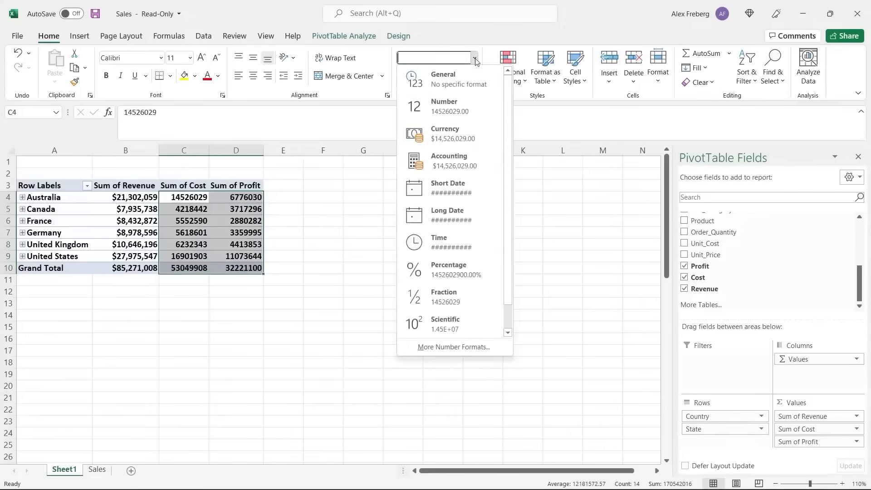
{"action": "left_click", "coordinate": [457, 134]}
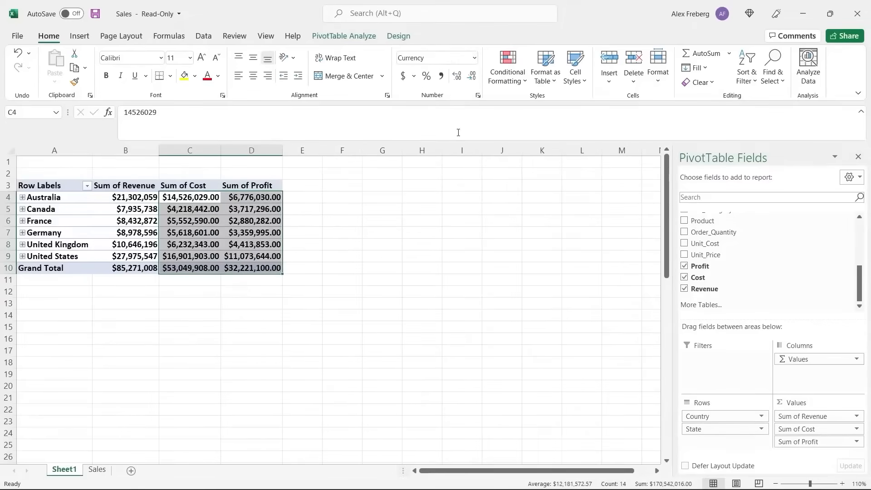
{"action": "left_click", "coordinate": [472, 75]}
{"action": "left_click", "coordinate": [472, 75]}
{"action": "left_click", "coordinate": [310, 236]}
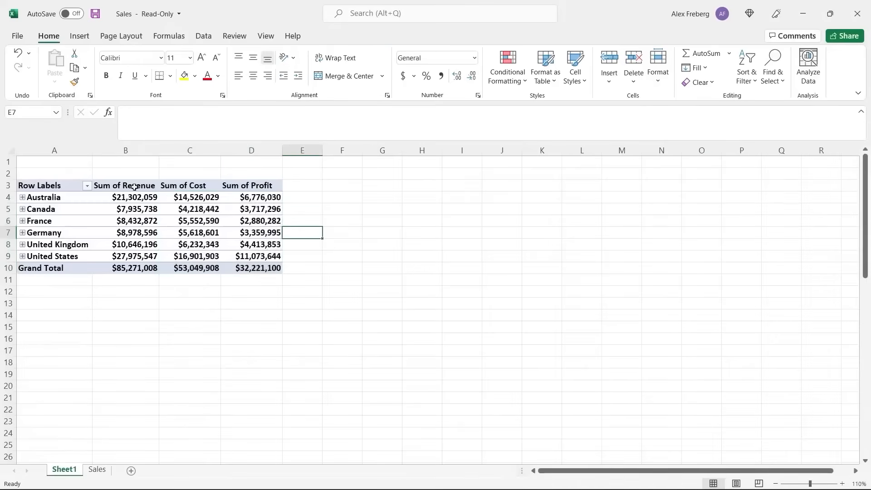
Step: Compare revenue, cost and profit by country in the PivotTable, focusing on the United States row
{"action": "left_click", "coordinate": [272, 233]}
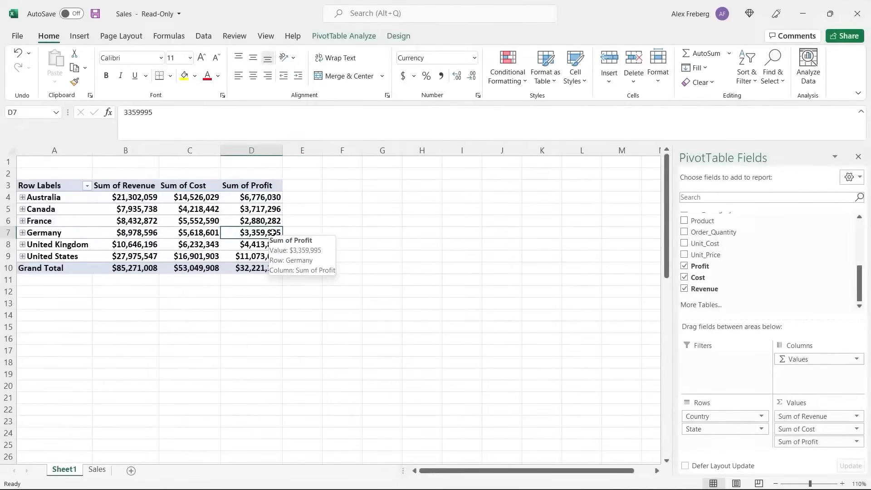
{"action": "left_click", "coordinate": [130, 257]}
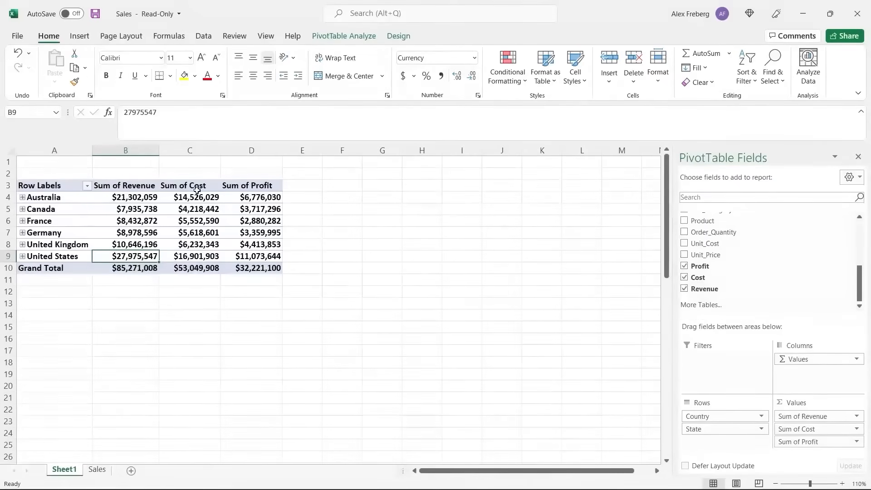
{"action": "left_click", "coordinate": [197, 256]}
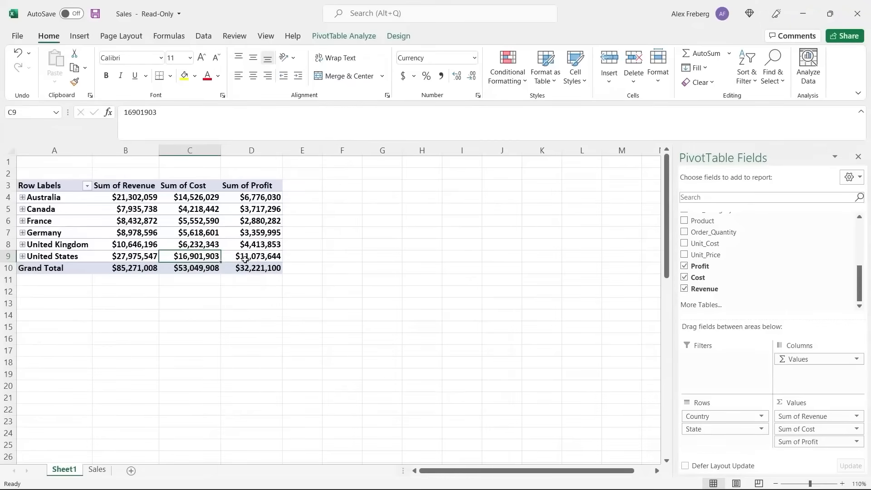
{"action": "left_click", "coordinate": [258, 257]}
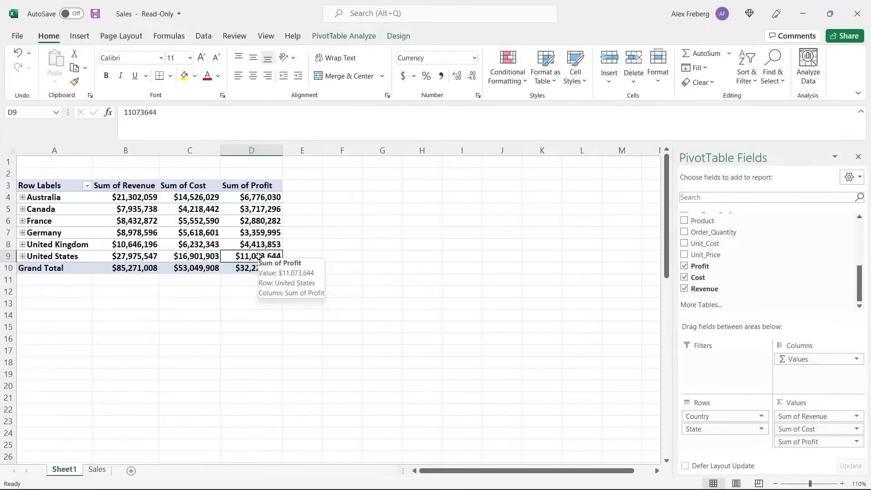
{"action": "left_click", "coordinate": [138, 257]}
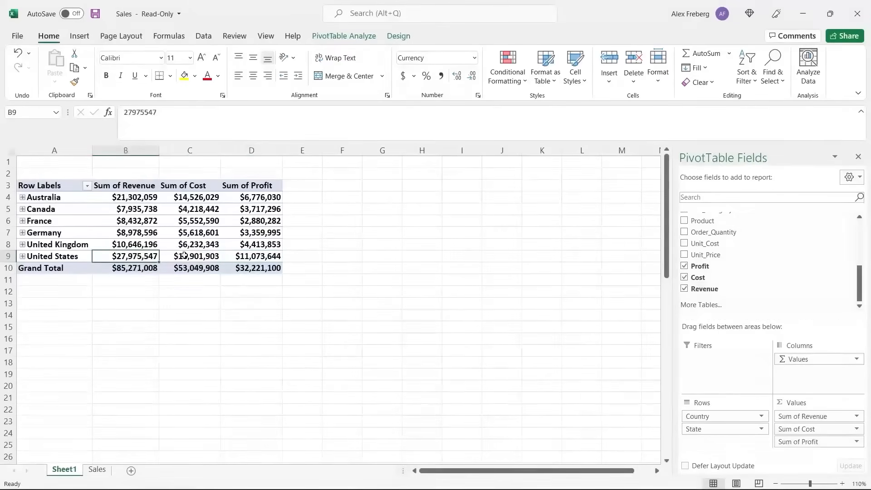
{"action": "left_click", "coordinate": [258, 257]}
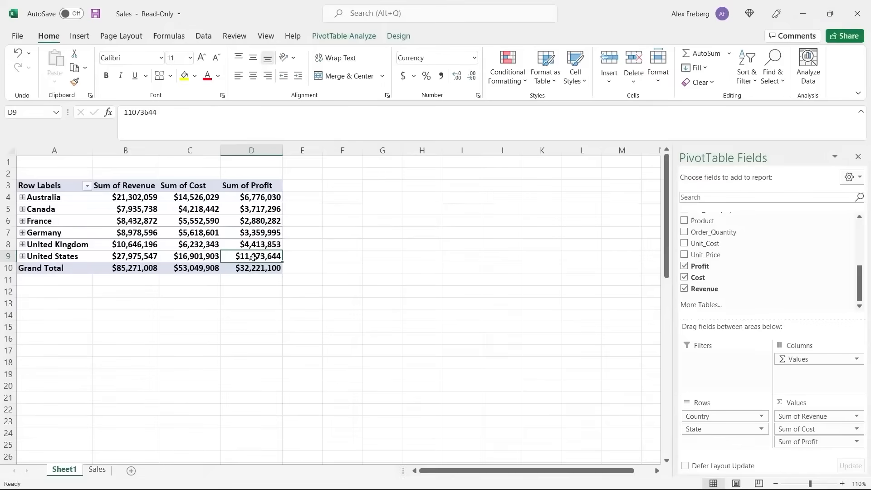
{"action": "left_click", "coordinate": [187, 258]}
{"action": "left_click", "coordinate": [152, 258]}
{"action": "left_click", "coordinate": [206, 257]}
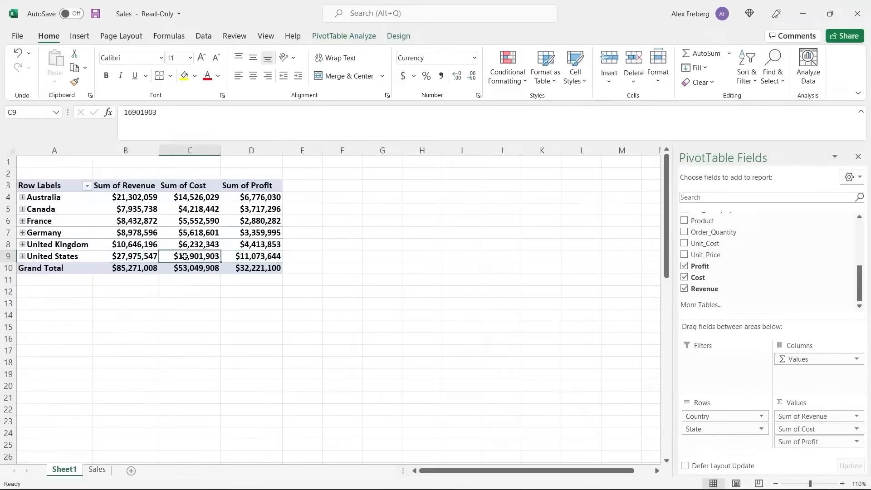
{"action": "left_click", "coordinate": [250, 256]}
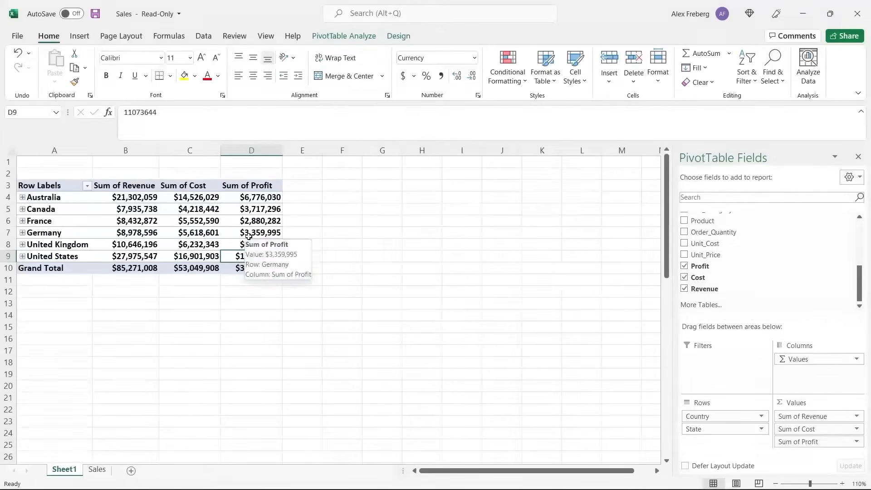
Step: Start a new calculated field for the PivotTable and name it CaculatedFieldDemo
{"action": "mouse_move", "coordinate": [260, 256]}
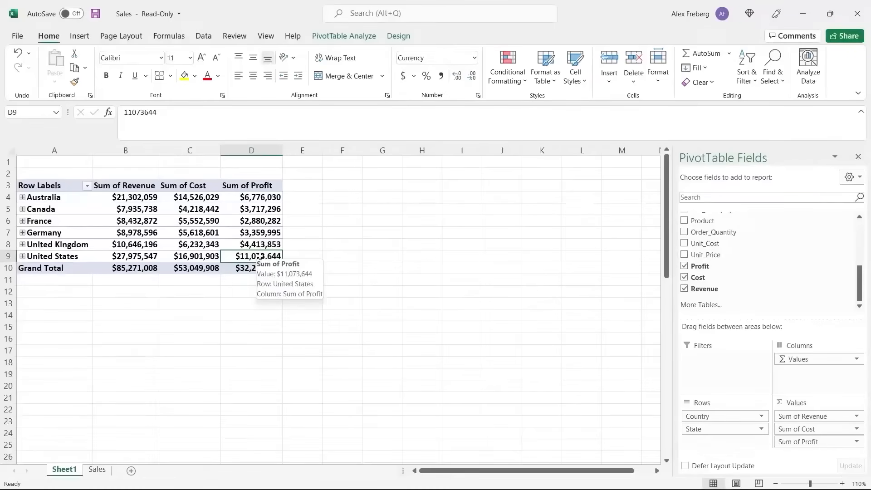
{"action": "left_click", "coordinate": [353, 38]}
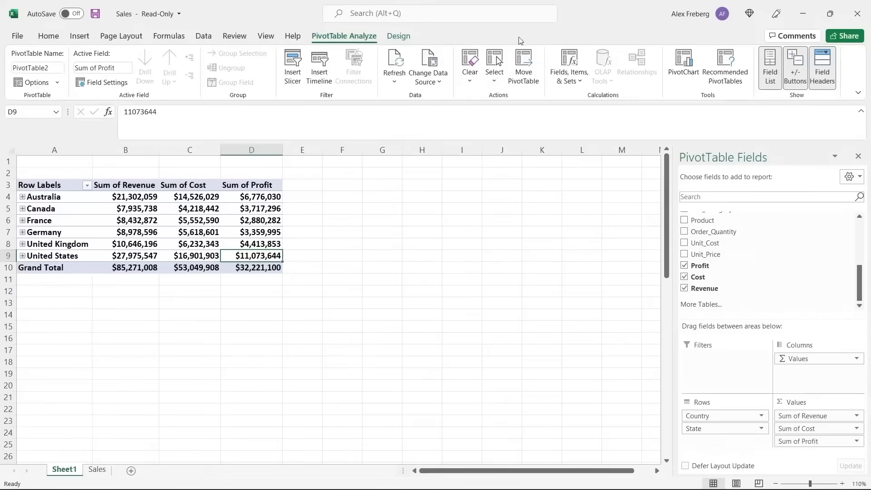
{"action": "left_click", "coordinate": [570, 60]}
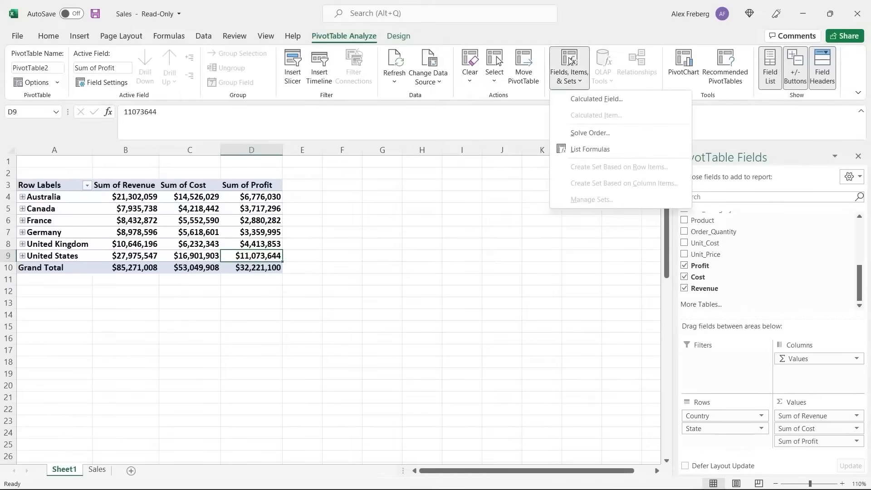
{"action": "left_click", "coordinate": [581, 99]}
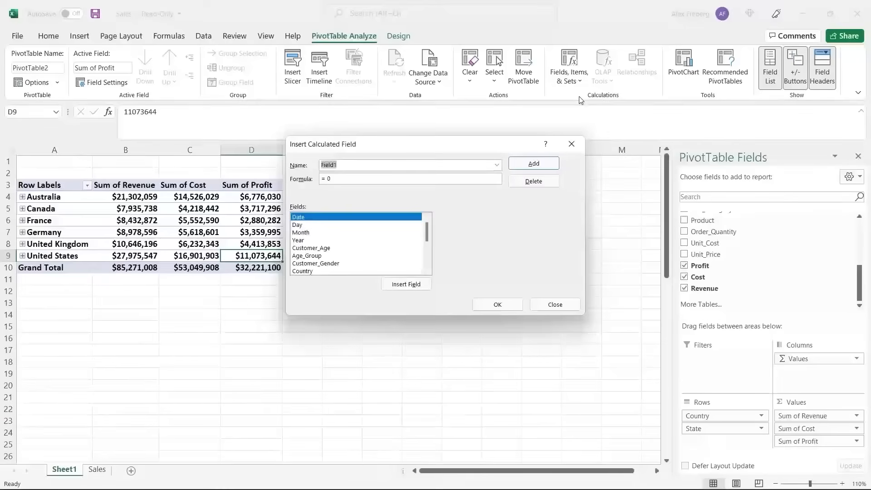
{"action": "left_click_drag", "start_coordinate": [469, 143], "coordinate": [608, 116]}
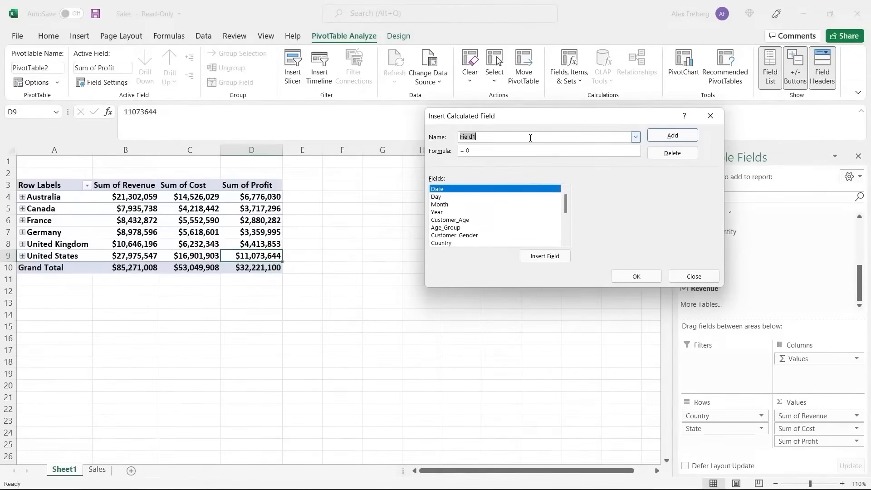
{"action": "type", "text": "De"}
{"action": "key", "text": "BackSpace"}
{"action": "key", "text": "BackSpace"}
{"action": "type", "text": "CAlc"}
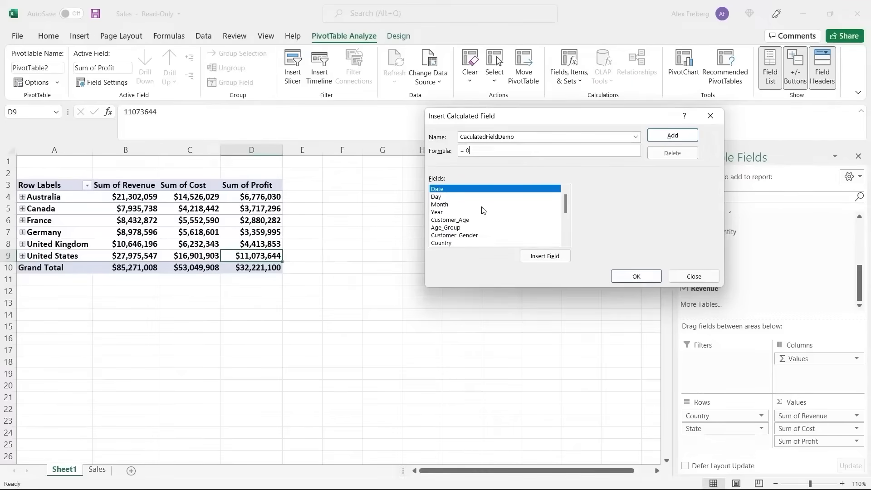
Step: Define the calculated field's formula as Revenue minus Cost in parentheses, using the existing fields, and add it to the PivotTable
{"action": "left_click_drag", "start_coordinate": [567, 205], "coordinate": [570, 239]}
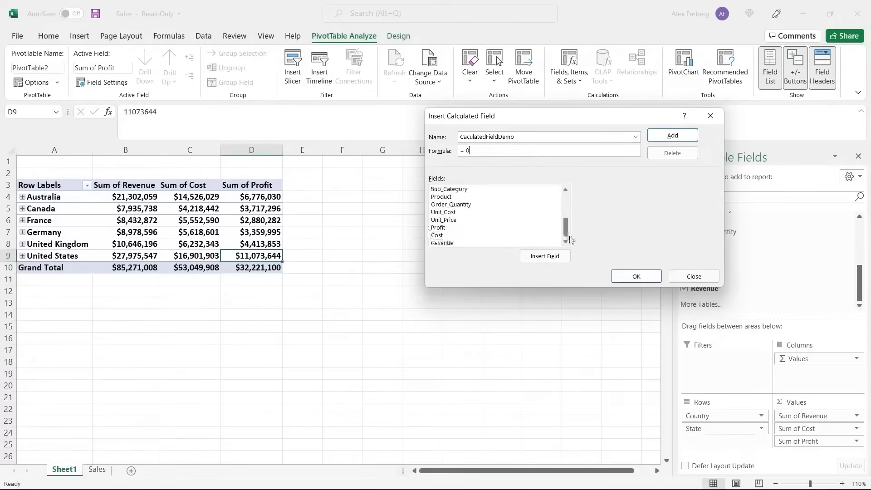
{"action": "left_click", "coordinate": [461, 244]}
{"action": "left_click", "coordinate": [537, 257]}
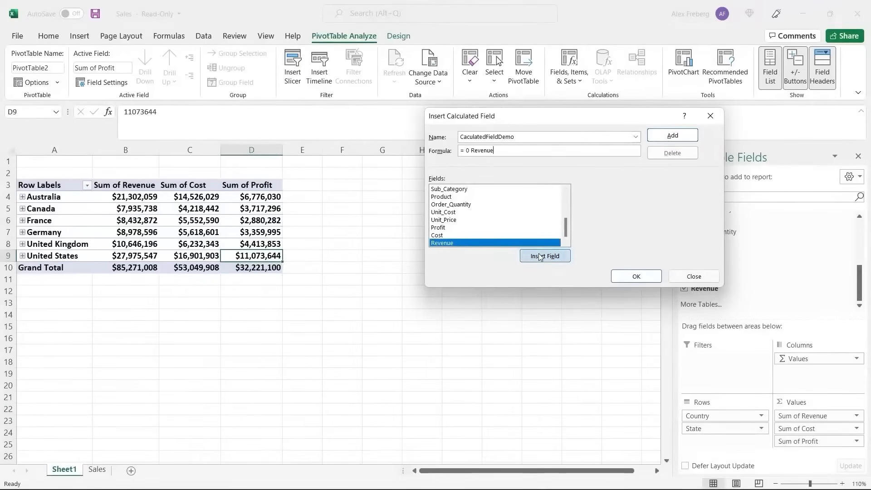
{"action": "left_click", "coordinate": [472, 151]}
{"action": "key", "text": "BackSpace"}
{"action": "key", "text": "BackSpace"}
{"action": "key", "text": "BackSpace"}
{"action": "type", "text": "("}
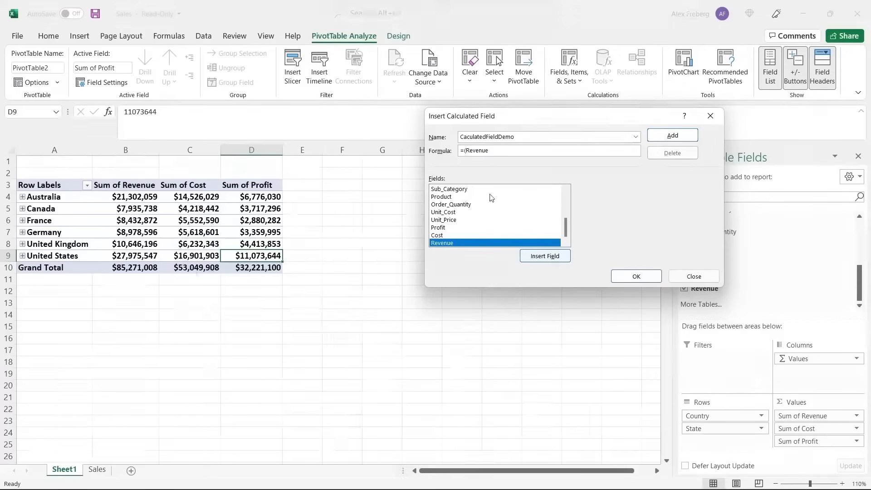
{"action": "left_click", "coordinate": [460, 236]}
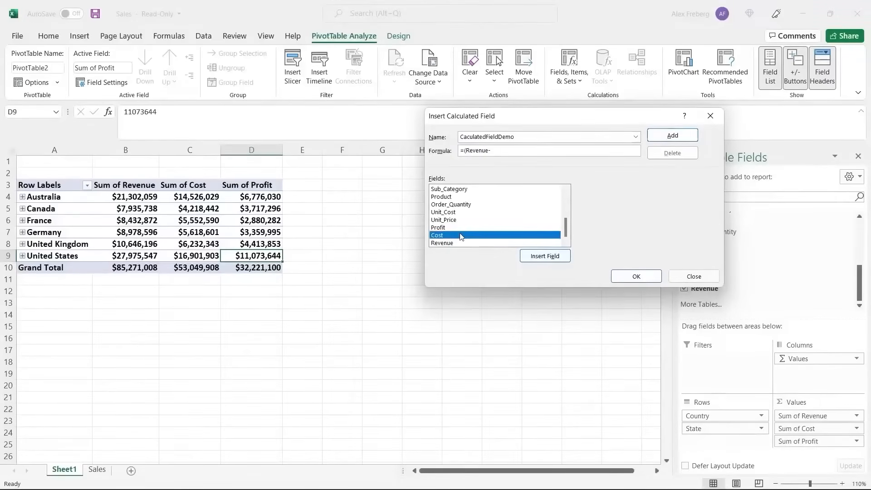
{"action": "left_click", "coordinate": [547, 259]}
{"action": "left_click", "coordinate": [631, 279]}
Step: Compare the calculated field with Sum of Profit for the grand total, United States and United Kingdom rows
{"action": "left_click", "coordinate": [296, 267]}
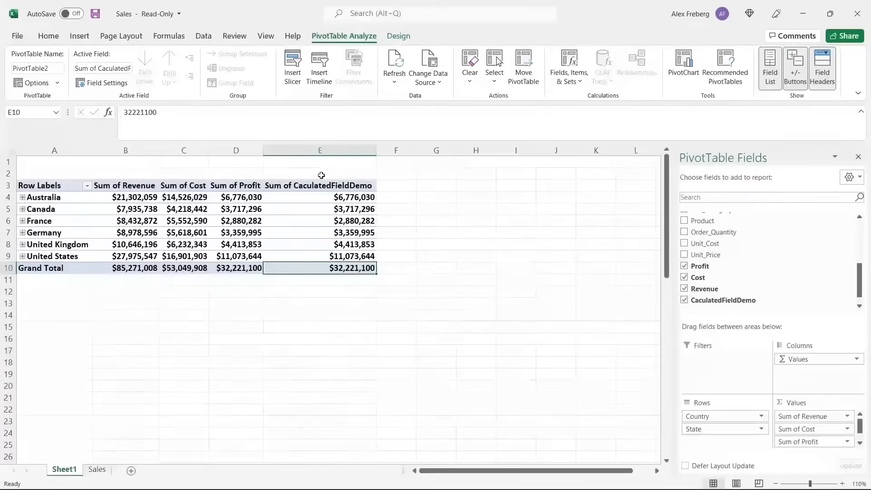
{"action": "left_click", "coordinate": [239, 270]}
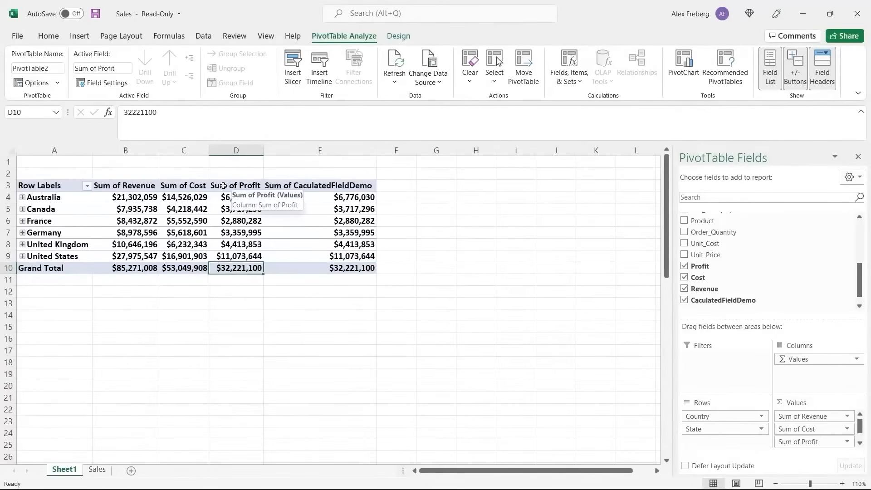
{"action": "left_click", "coordinate": [239, 254]}
{"action": "left_click", "coordinate": [284, 256]}
{"action": "left_click", "coordinate": [244, 244]}
{"action": "left_click", "coordinate": [278, 246]}
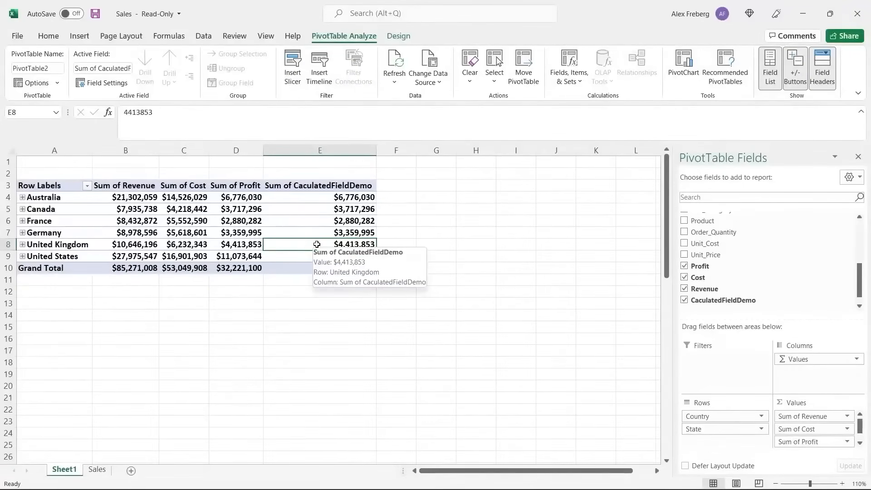
{"action": "mouse_move", "coordinate": [294, 232]}
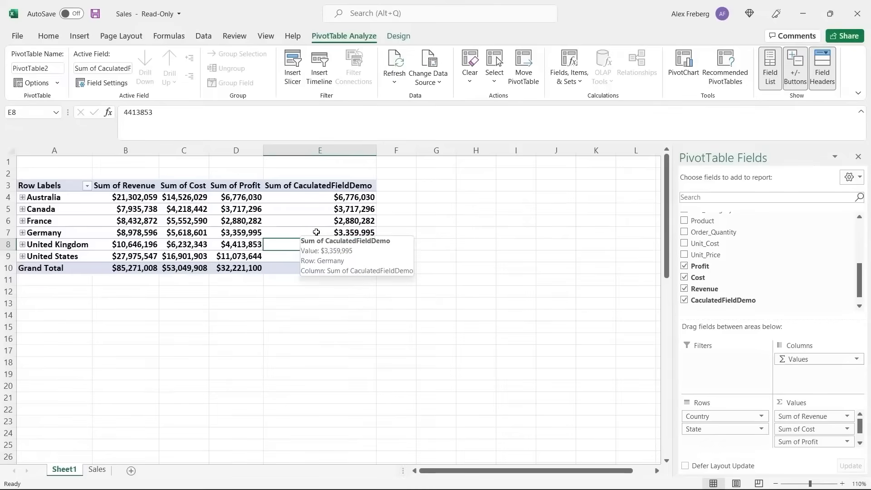
{"action": "left_click", "coordinate": [320, 151]}
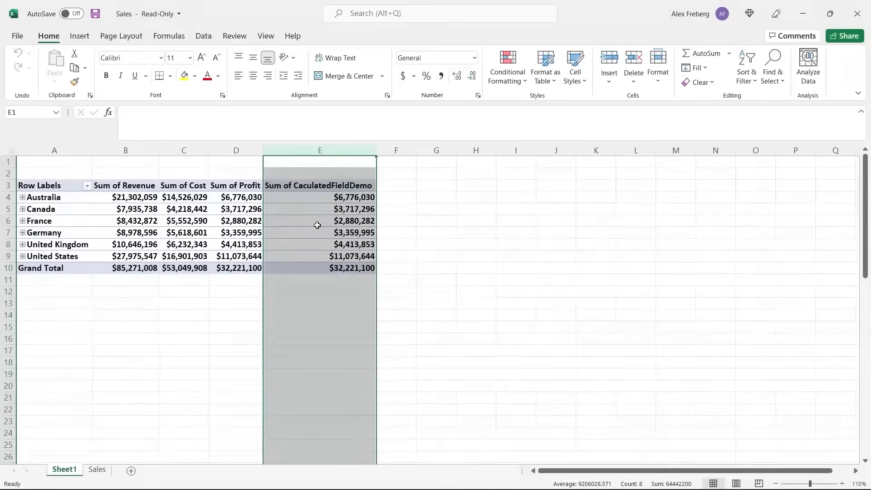
{"action": "mouse_move", "coordinate": [317, 226]}
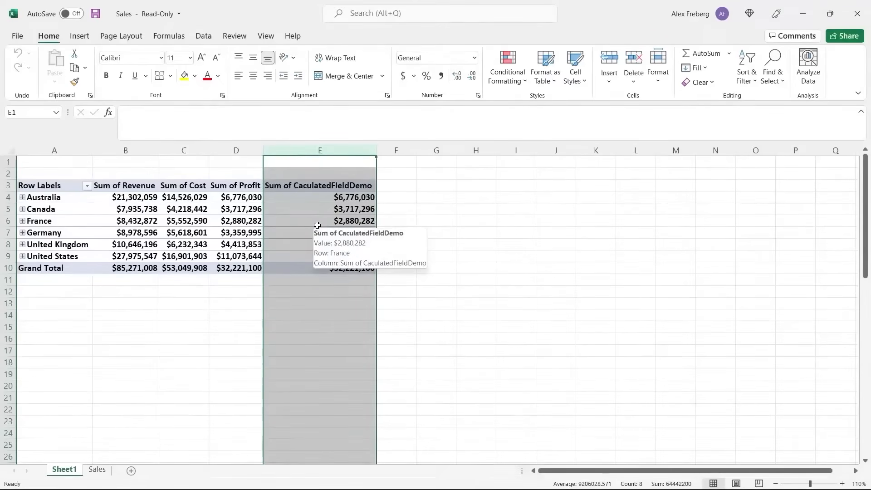
{"action": "right_click", "coordinate": [317, 225]}
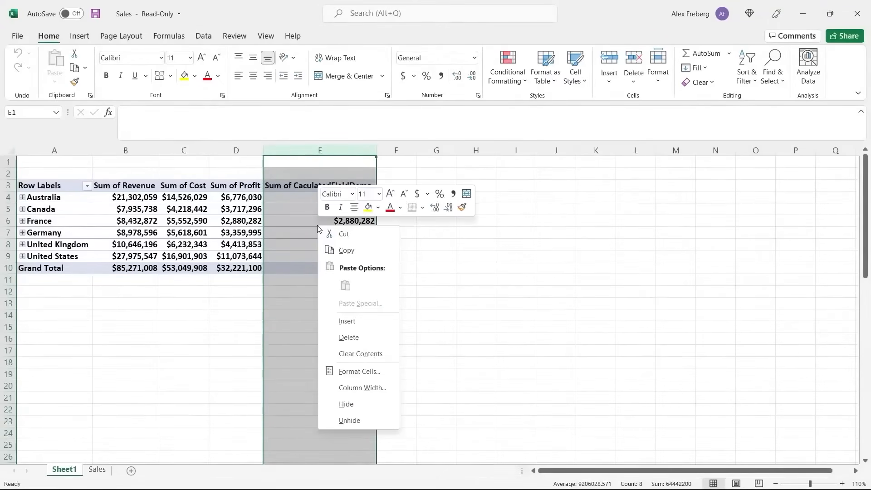
{"action": "left_click", "coordinate": [344, 234]}
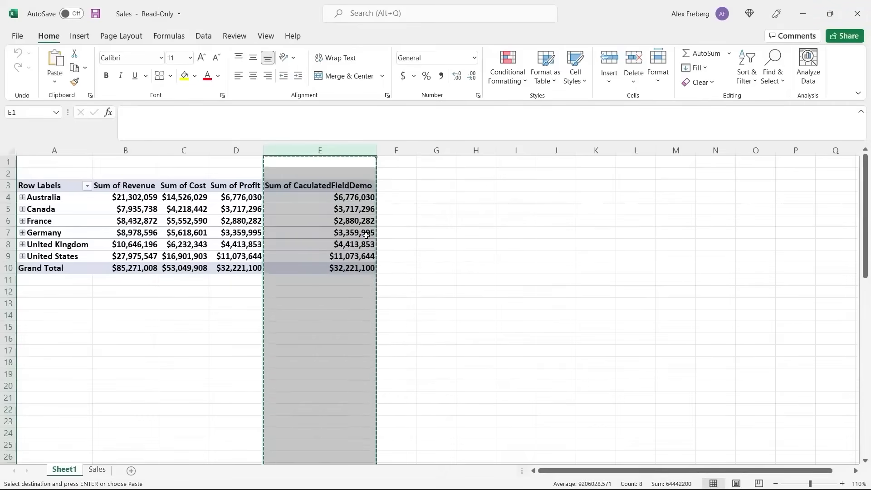
{"action": "left_click", "coordinate": [391, 232]}
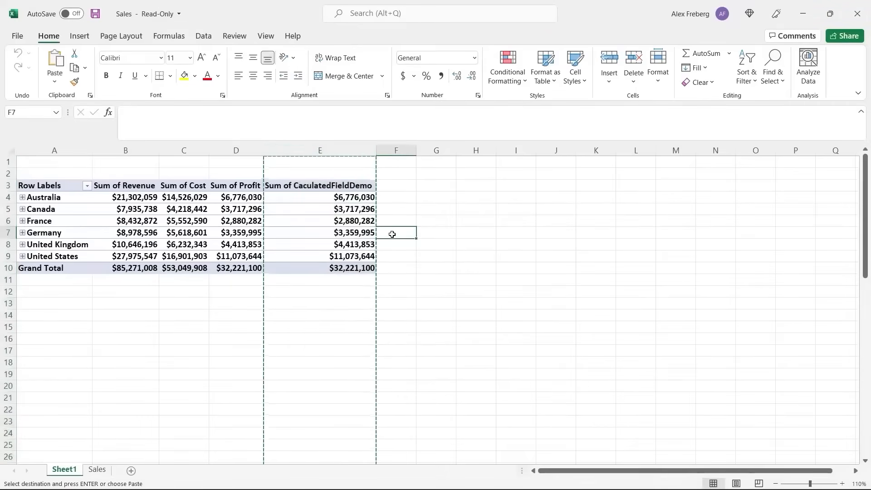
{"action": "left_click", "coordinate": [480, 149]}
{"action": "left_click", "coordinate": [434, 185]}
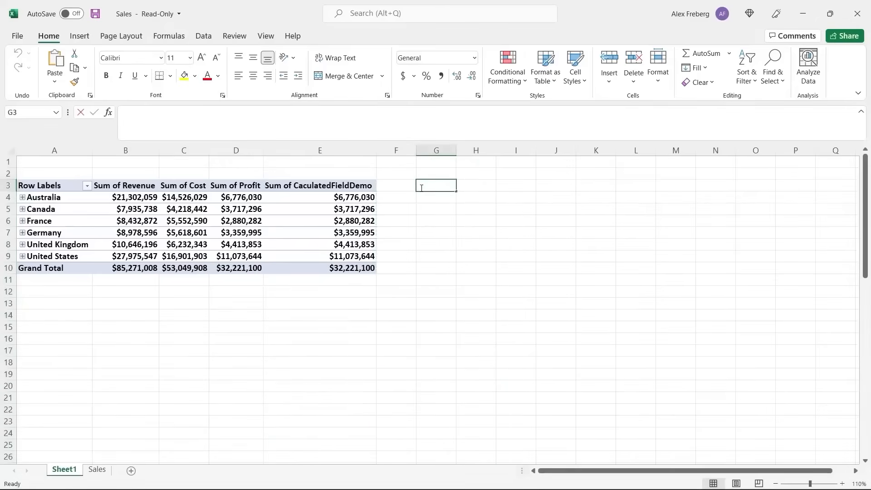
Step: Remove CaculatedFieldDemo from the PivotTable's values
{"action": "left_click", "coordinate": [331, 231]}
{"action": "scroll", "coordinate": [744, 267], "scroll_direction": "down", "scroll_amount": 1}
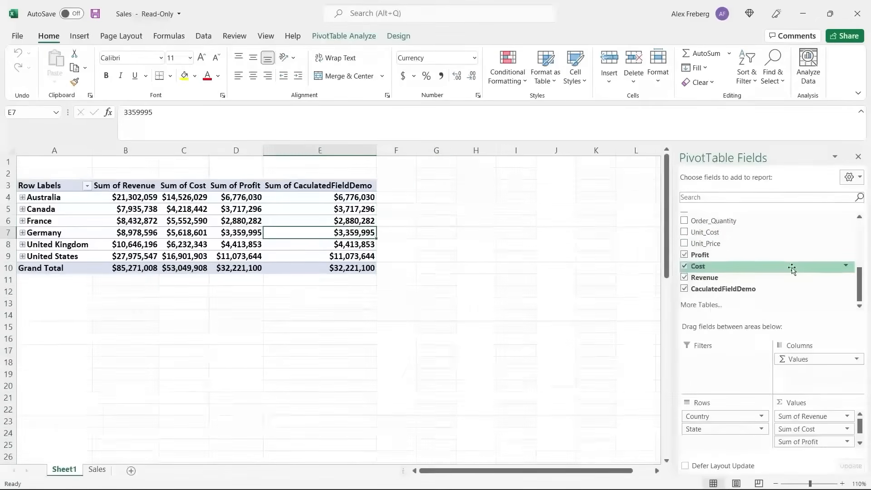
{"action": "left_click", "coordinate": [685, 290]}
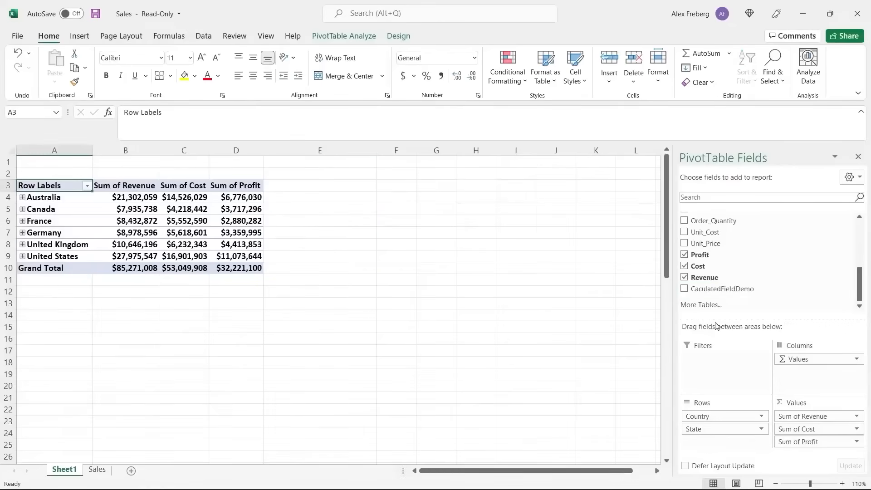
Step: Add CaculatedFieldDemo back to the PivotTable's values, then take it out again
{"action": "left_click_drag", "start_coordinate": [738, 289], "coordinate": [814, 464]}
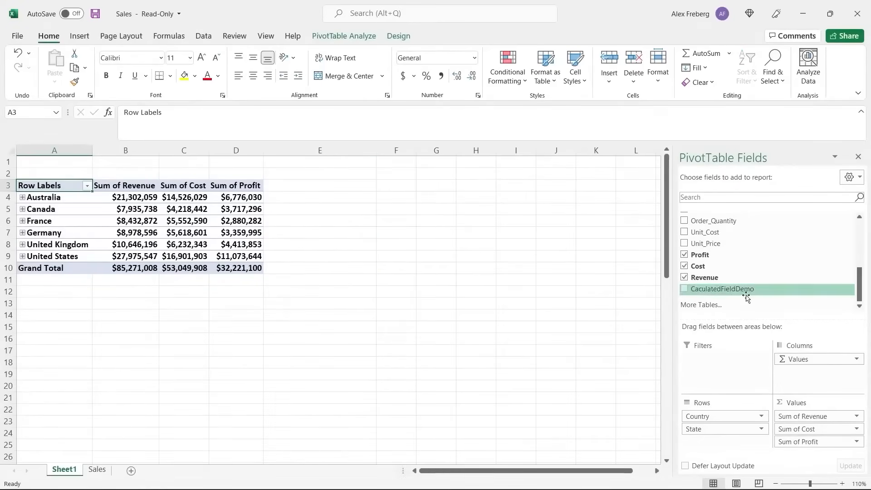
{"action": "left_click_drag", "start_coordinate": [748, 296], "coordinate": [807, 446]}
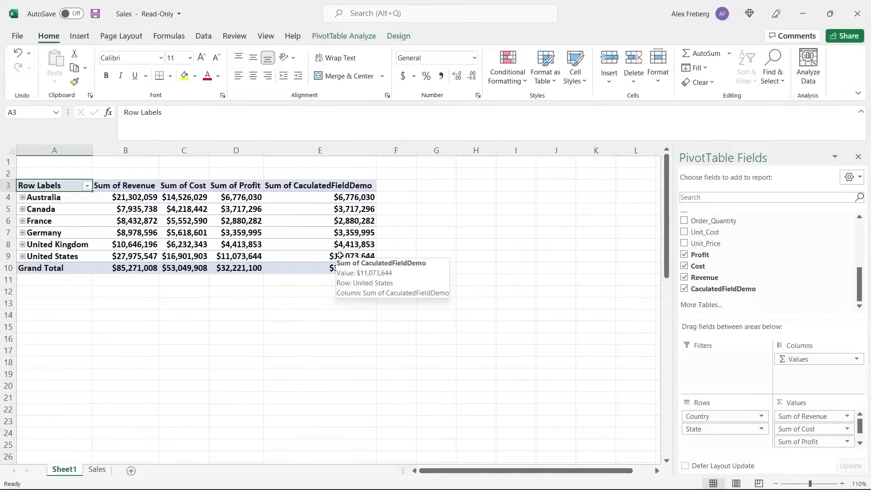
{"action": "left_click", "coordinate": [685, 289]}
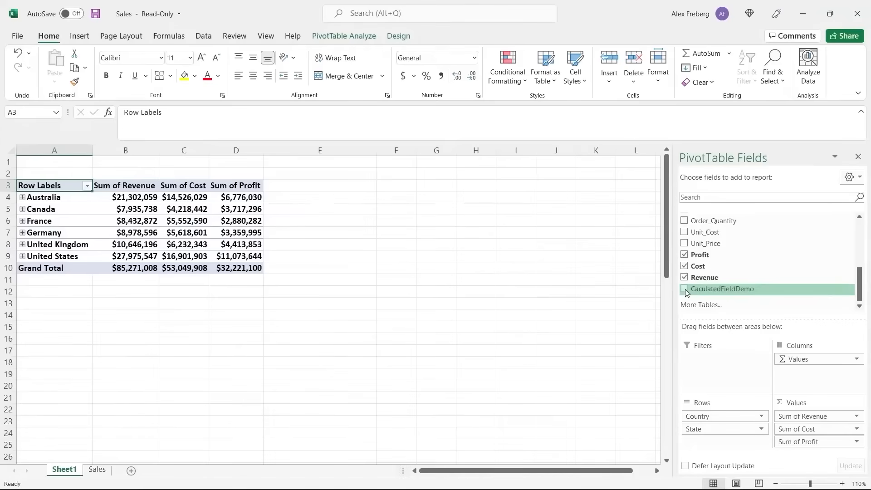
Step: Move Country from the rows to the PivotTable's filters and limit the report to Australia
{"action": "left_click", "coordinate": [258, 268]}
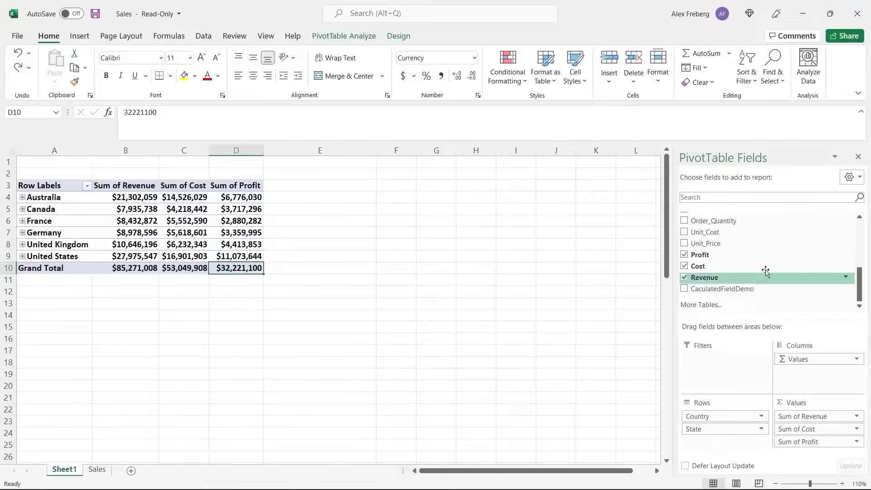
{"action": "scroll", "coordinate": [772, 266], "scroll_direction": "up", "scroll_amount": 2}
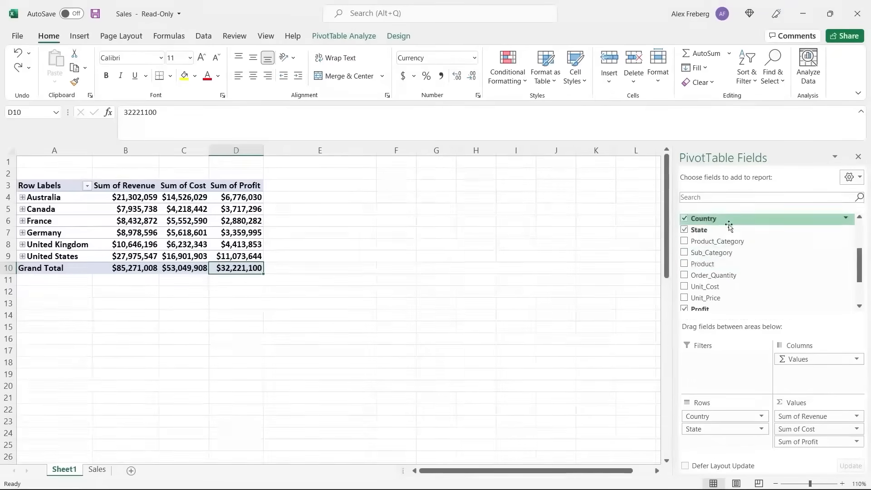
{"action": "left_click_drag", "start_coordinate": [734, 222], "coordinate": [736, 373]}
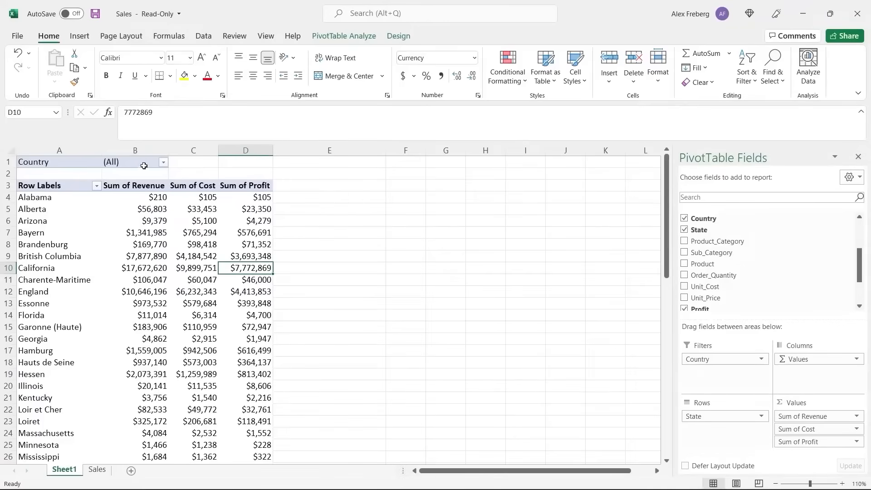
{"action": "left_click", "coordinate": [164, 162]}
{"action": "left_click", "coordinate": [68, 199]}
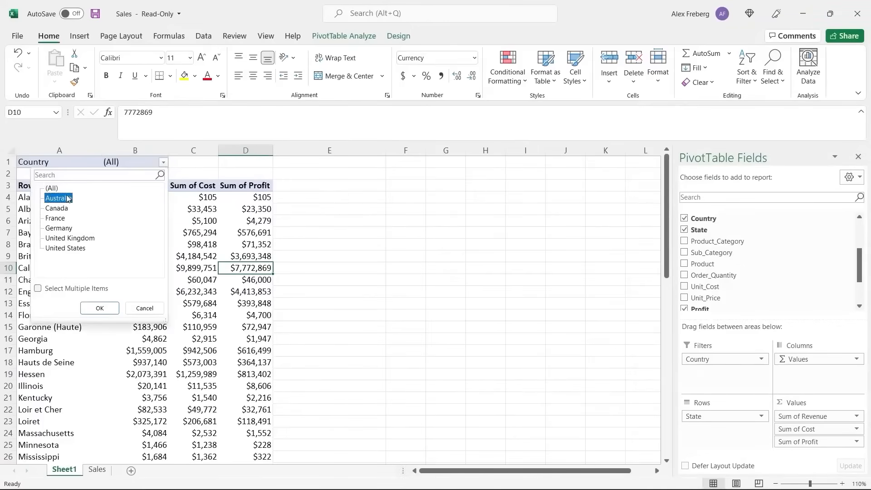
{"action": "left_click", "coordinate": [94, 307]}
{"action": "left_click_drag", "start_coordinate": [52, 199], "coordinate": [63, 238]}
Step: Undo the Australia filter and the move of Country into the filters
{"action": "key", "text": "ctrl+z"}
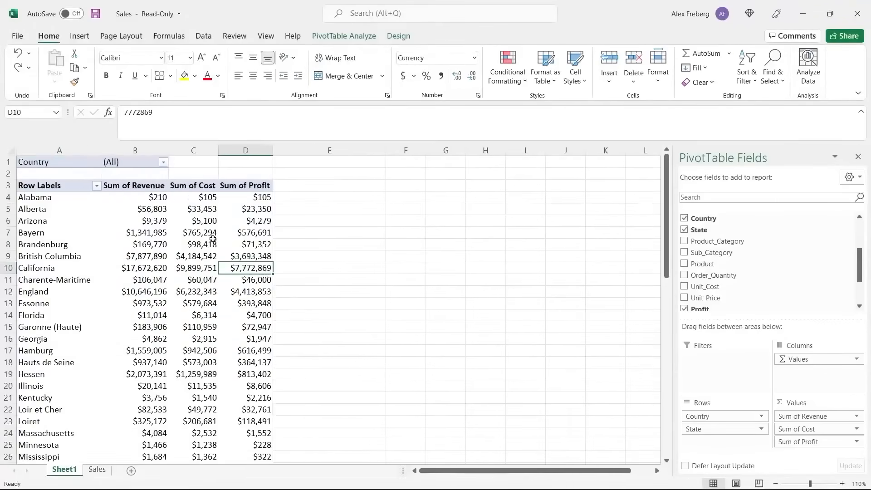
{"action": "key", "text": "ctrl+z"}
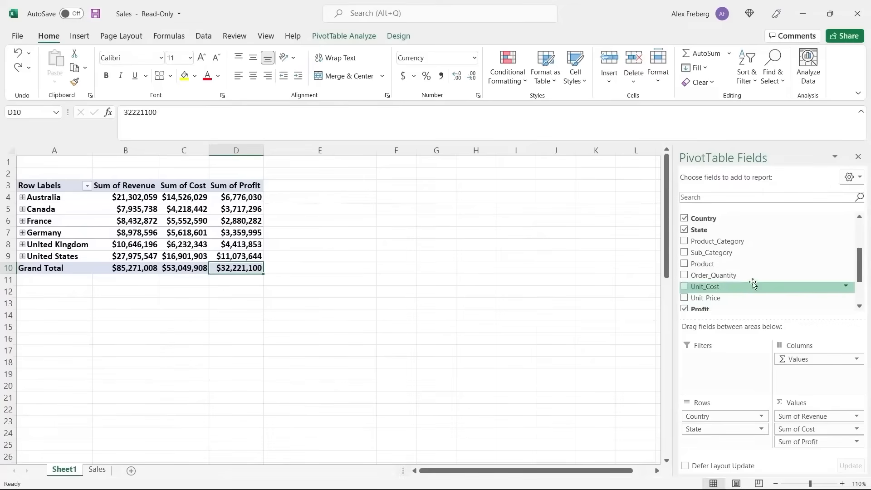
Step: Add Customer_Gender as a filter of the PivotTable and limit the report to F
{"action": "scroll", "coordinate": [752, 283], "scroll_direction": "up", "scroll_amount": 1}
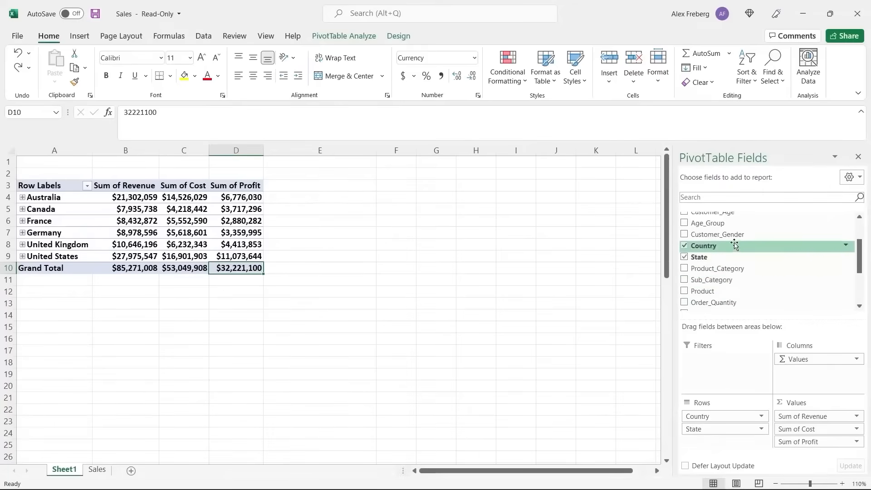
{"action": "scroll", "coordinate": [746, 247], "scroll_direction": "up", "scroll_amount": 1}
{"action": "left_click_drag", "start_coordinate": [748, 267], "coordinate": [725, 359]}
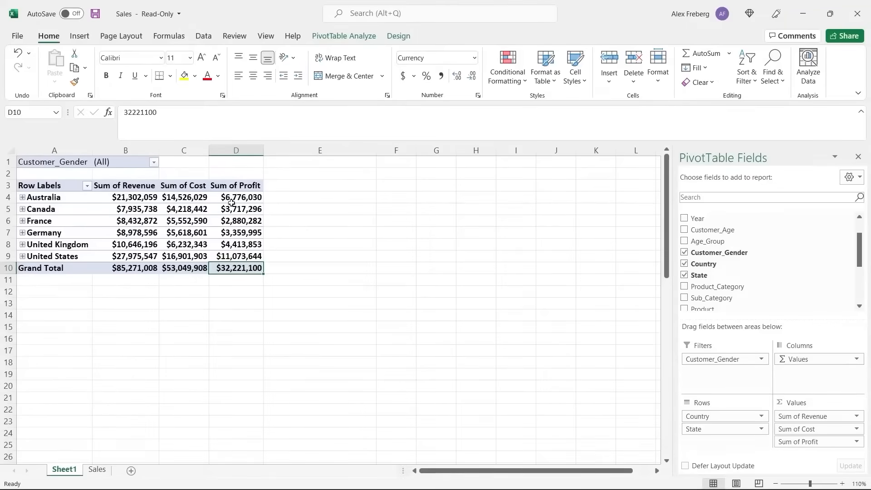
{"action": "left_click", "coordinate": [154, 163]}
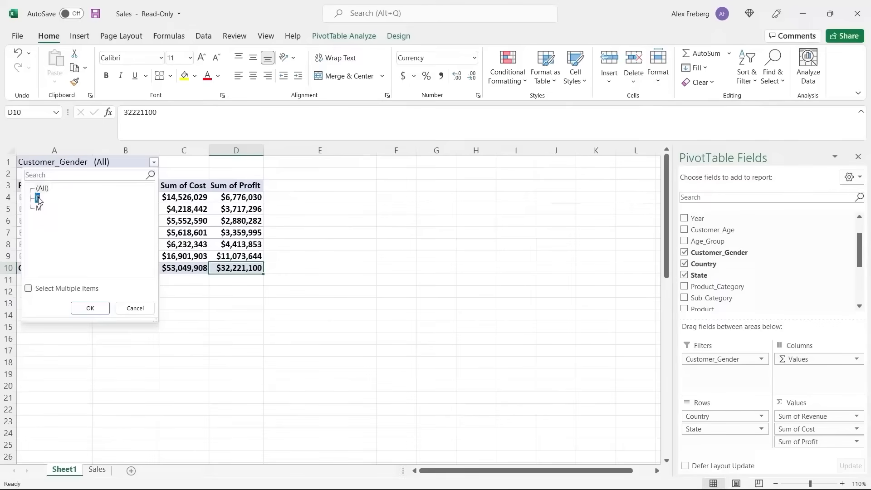
{"action": "left_click", "coordinate": [87, 307]}
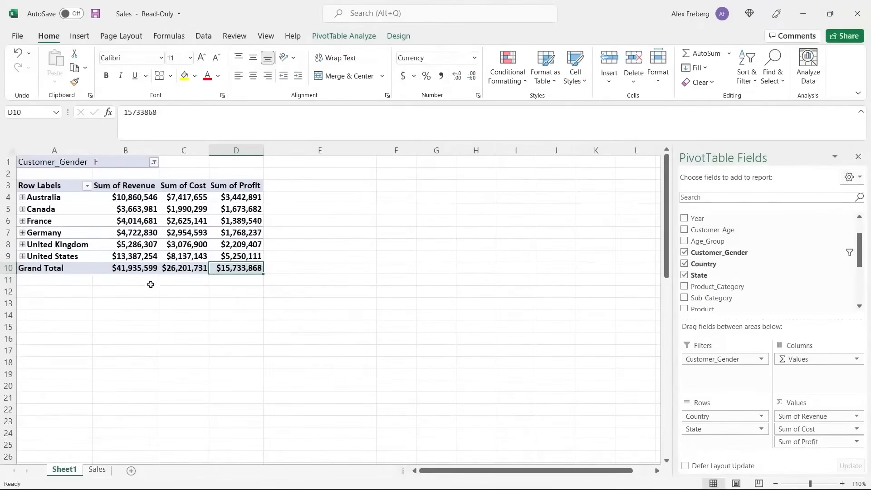
Step: Switch the Customer_Gender filter to M for comparison and return it to F
{"action": "left_click", "coordinate": [153, 162]}
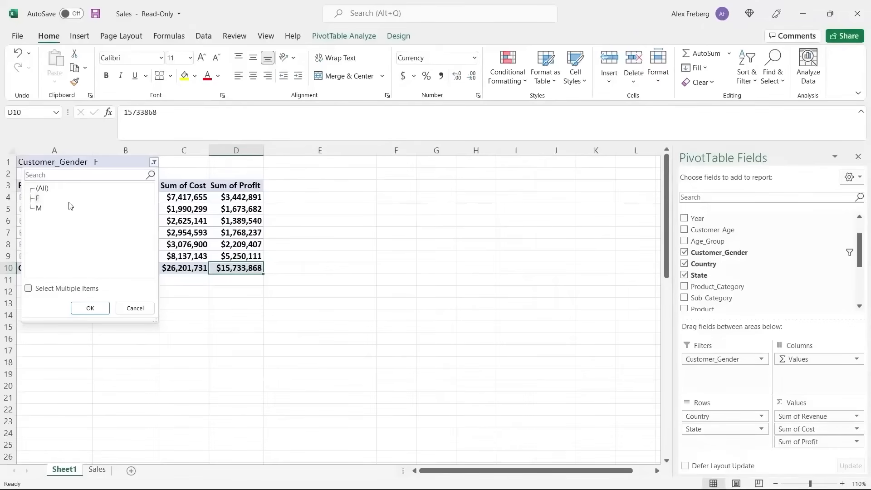
{"action": "left_click", "coordinate": [38, 210]}
{"action": "left_click", "coordinate": [89, 308]}
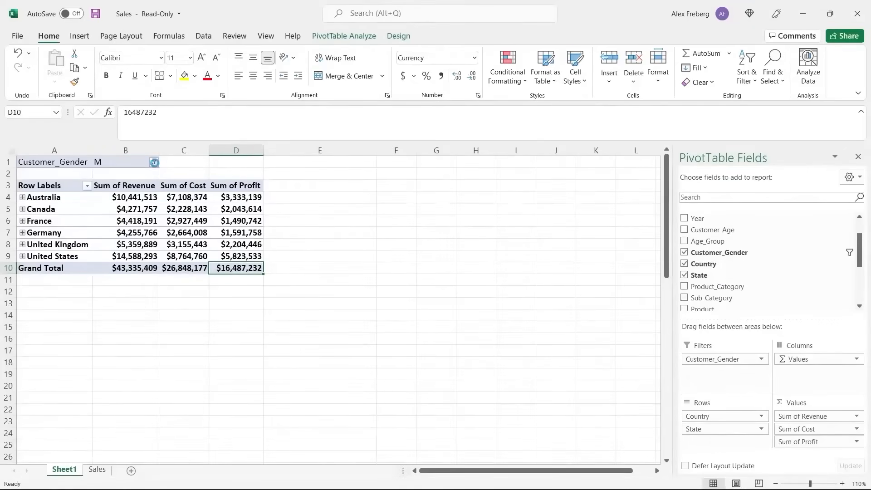
{"action": "left_click", "coordinate": [154, 162]}
{"action": "left_click", "coordinate": [38, 199]}
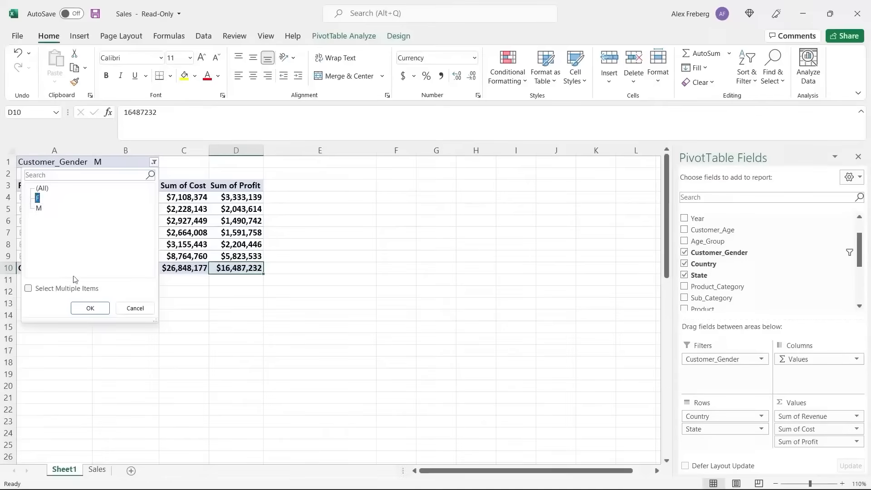
{"action": "left_click", "coordinate": [89, 307]}
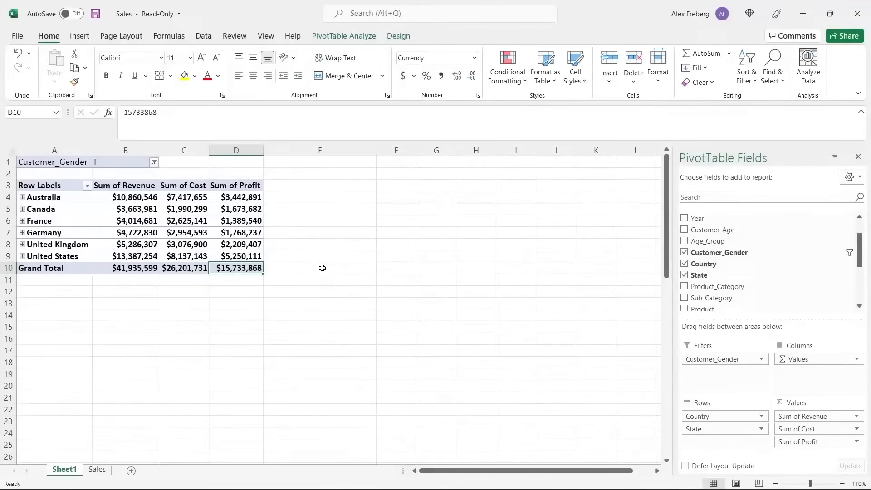
{"action": "left_click", "coordinate": [436, 185]}
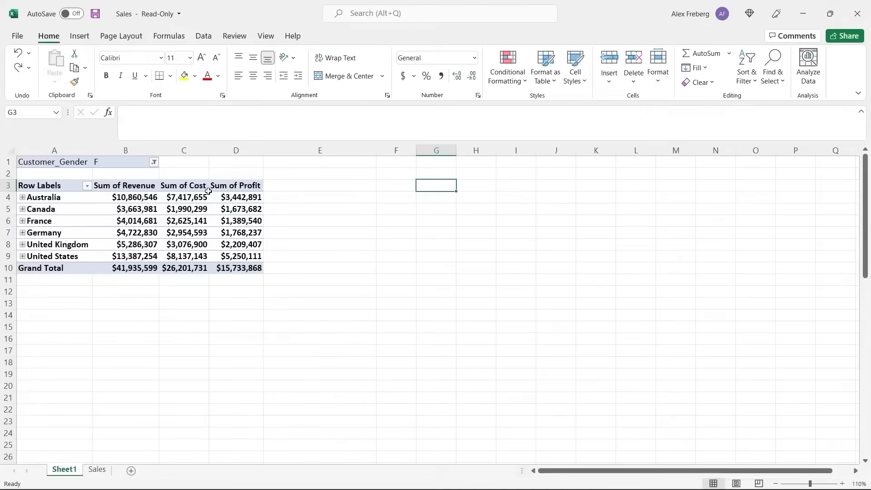
Step: Create a pivot table from Sales range A1:R113037, placed in the existing worksheet at Sheet1 cell G3
{"action": "left_click", "coordinate": [80, 37]}
{"action": "left_click", "coordinate": [28, 58]}
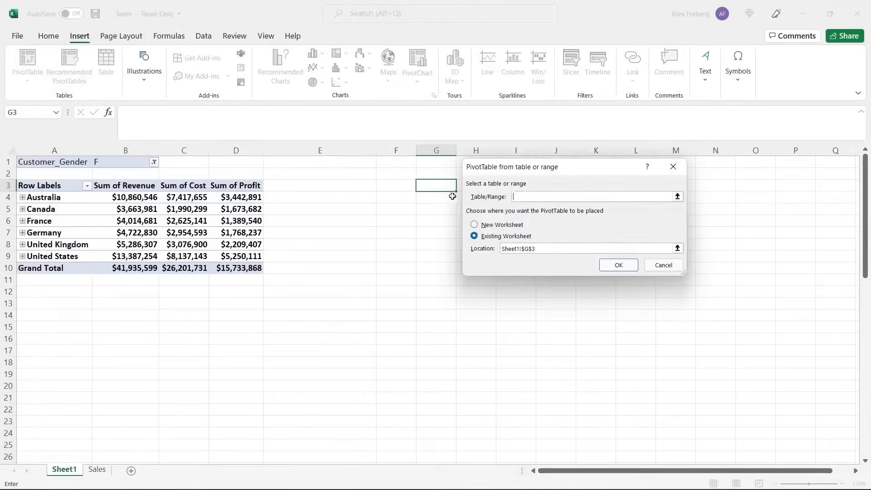
{"action": "left_click", "coordinate": [98, 469]}
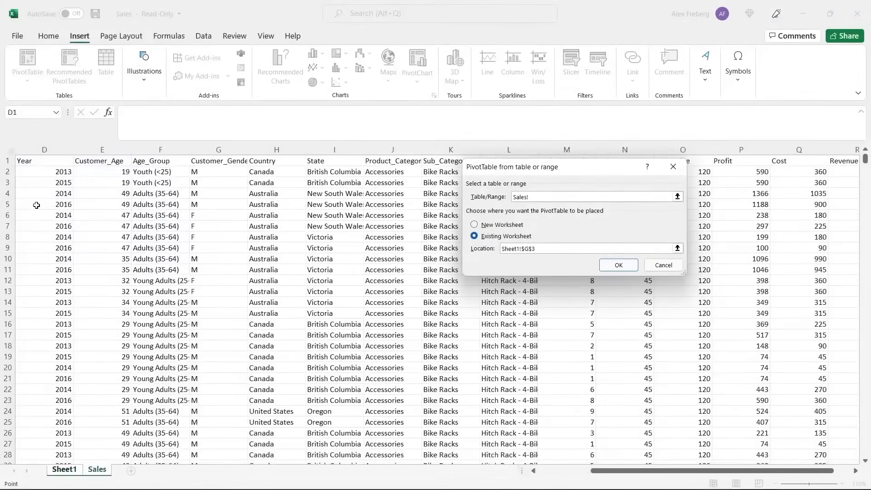
{"action": "scroll", "coordinate": [36, 205], "scroll_direction": "left", "scroll_amount": 3}
{"action": "left_click", "coordinate": [47, 160]}
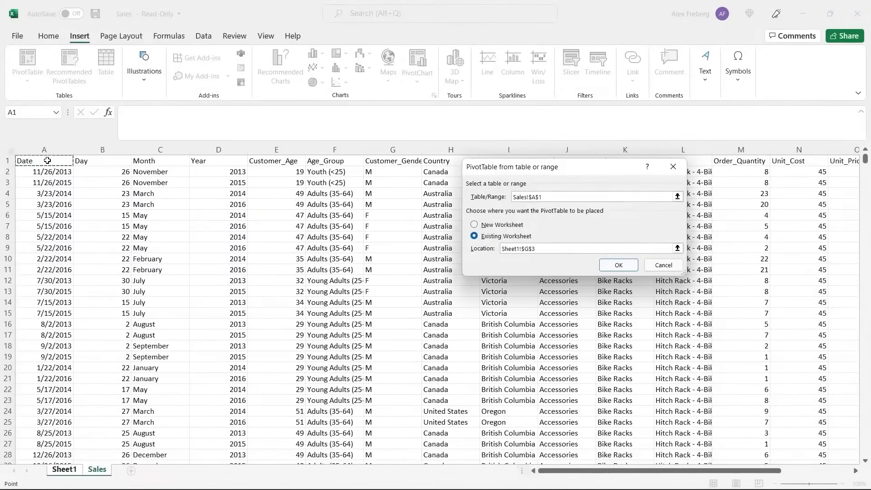
{"action": "key", "text": "ctrl+shift+Right"}
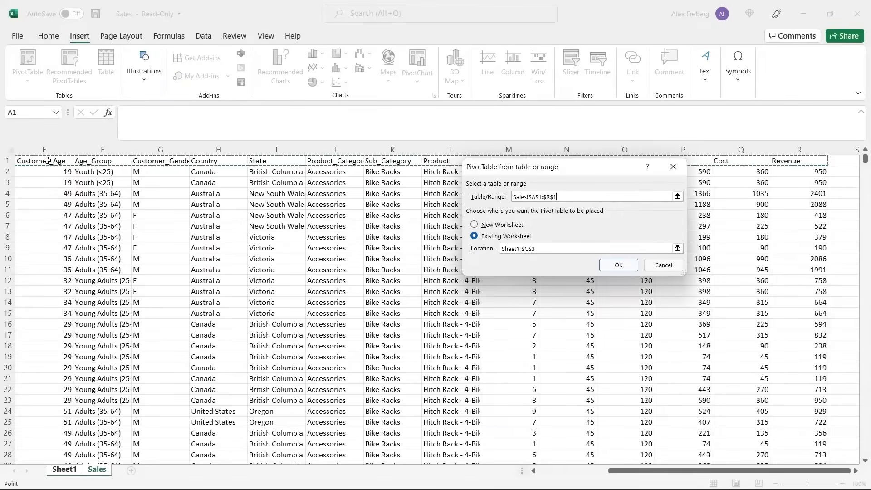
{"action": "key", "text": "ctrl+shift+Down"}
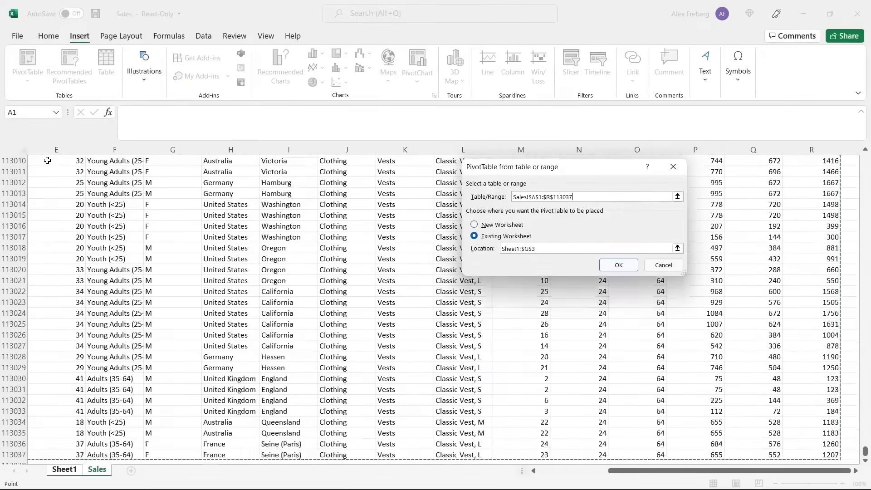
{"action": "left_click", "coordinate": [628, 270]}
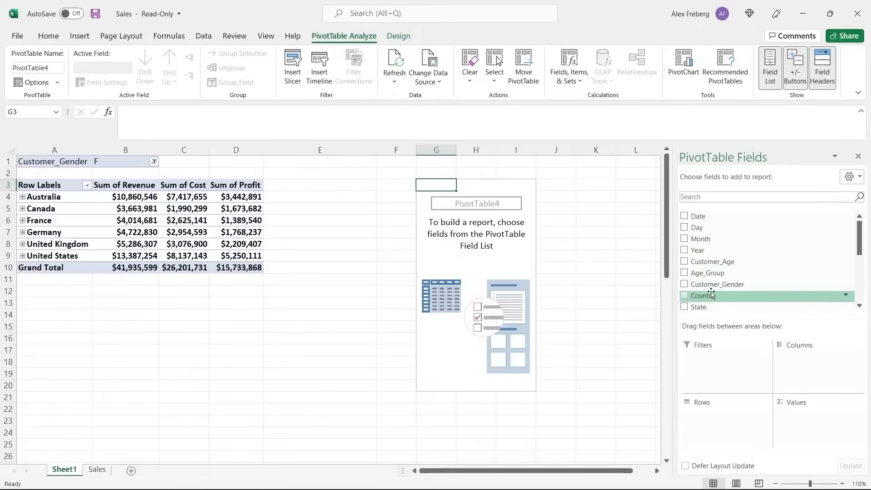
Step: Lay out the new pivot table with Country as rows and Year as columns
{"action": "left_click_drag", "start_coordinate": [711, 294], "coordinate": [716, 417]}
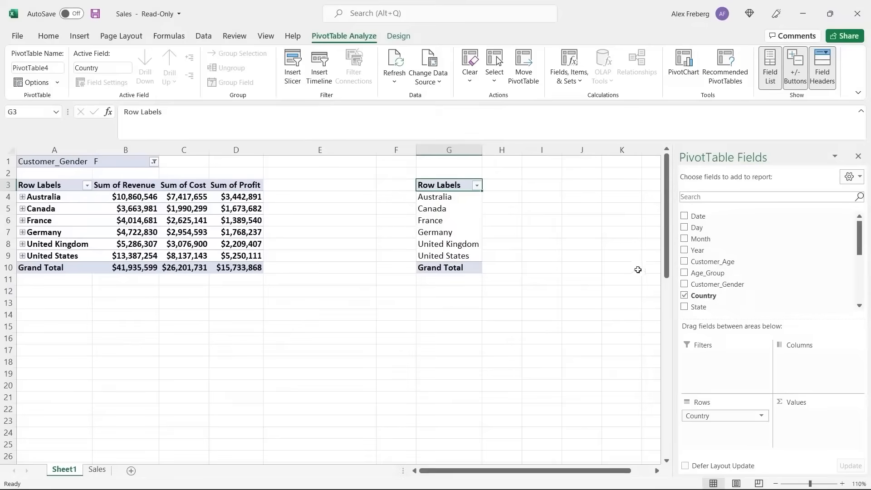
{"action": "scroll", "coordinate": [648, 259], "scroll_direction": "right", "scroll_amount": 3}
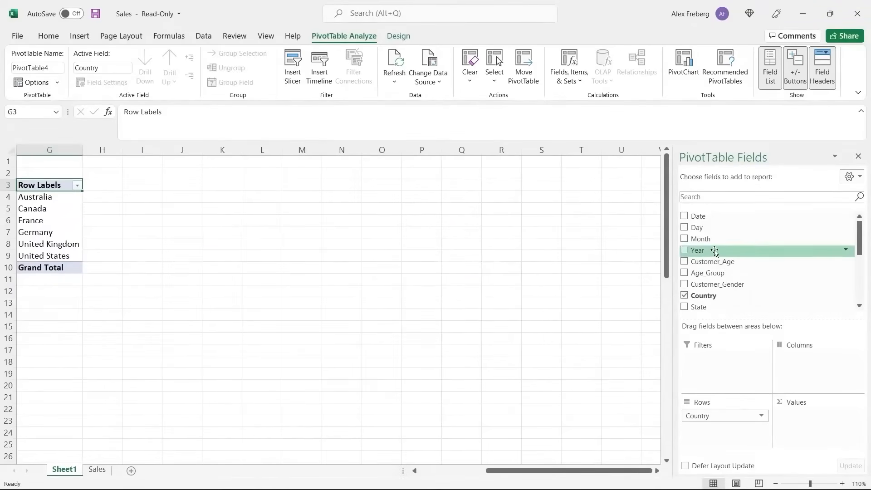
{"action": "left_click", "coordinate": [845, 484]}
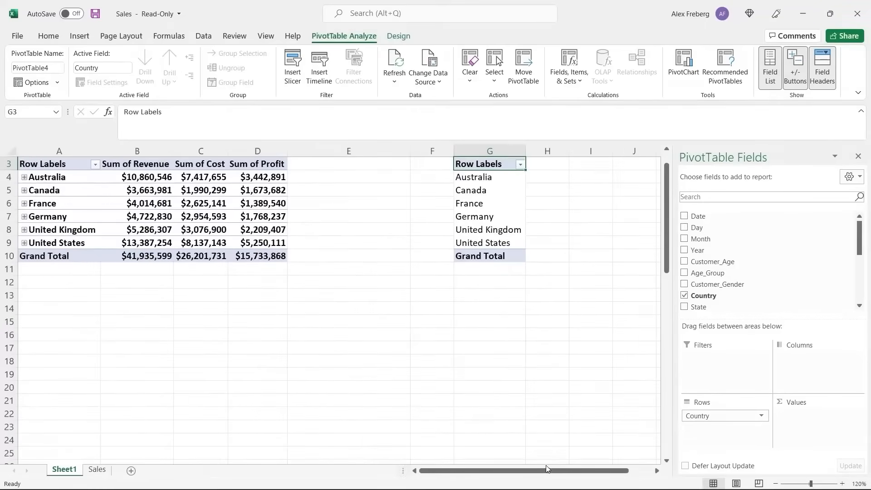
{"action": "left_click", "coordinate": [657, 471]}
{"action": "left_click", "coordinate": [657, 471]}
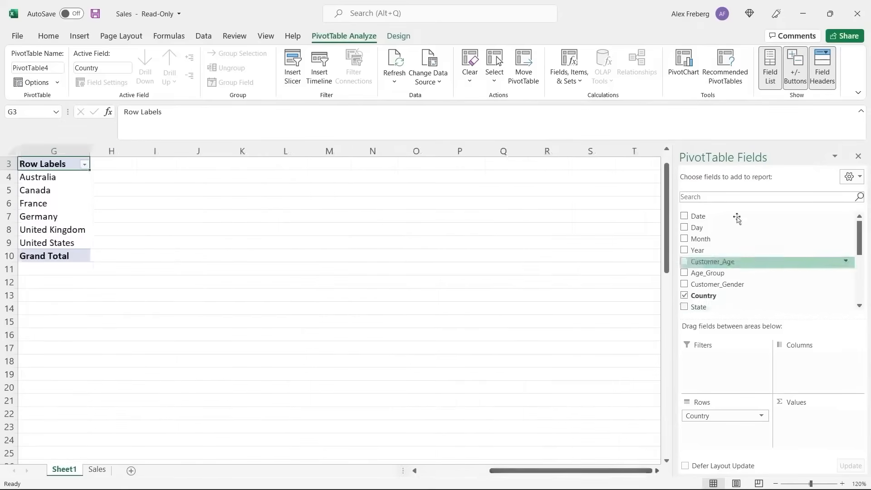
{"action": "left_click_drag", "start_coordinate": [726, 250], "coordinate": [798, 361]}
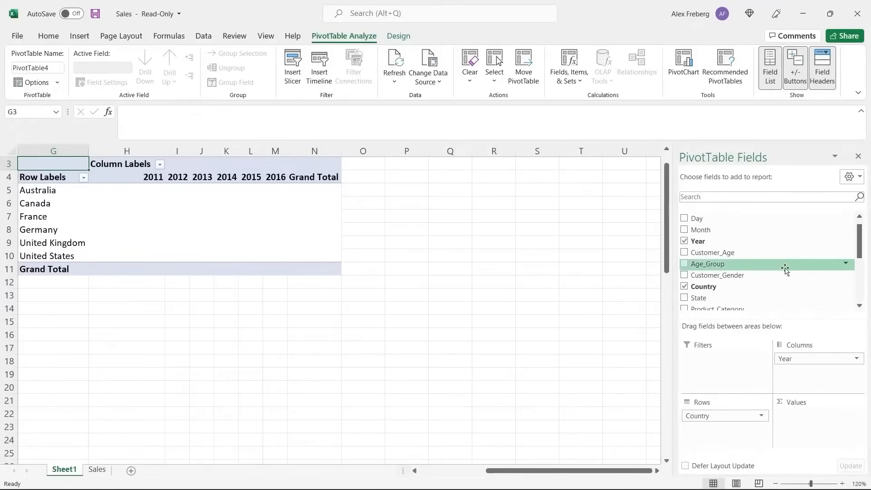
Step: Add the sum of Revenue as the pivot table's values and format cells H5:N11 as Currency
{"action": "scroll", "coordinate": [785, 269], "scroll_direction": "down", "scroll_amount": 4}
{"action": "left_click_drag", "start_coordinate": [752, 278], "coordinate": [807, 416]}
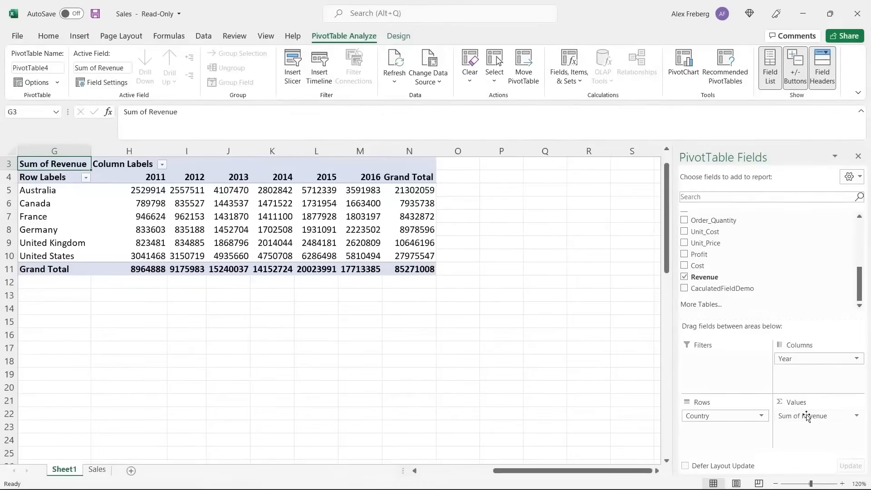
{"action": "left_click_drag", "start_coordinate": [153, 188], "coordinate": [411, 269]}
{"action": "left_click", "coordinate": [48, 37]}
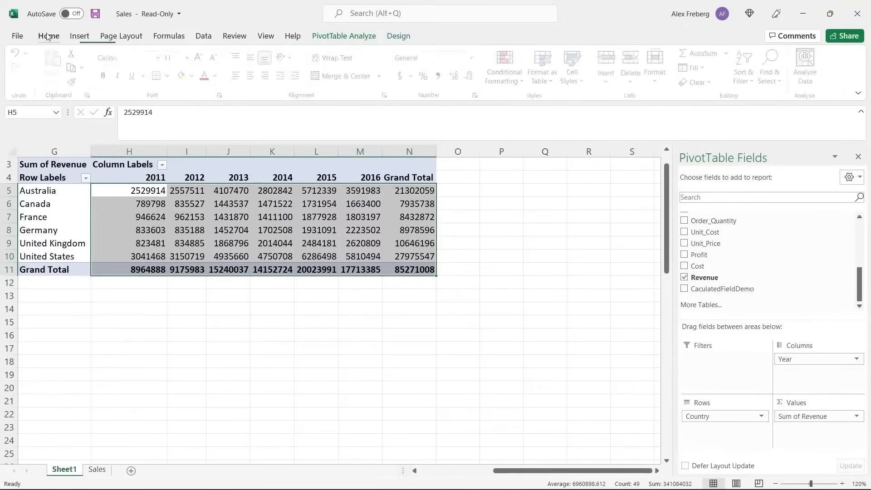
{"action": "left_click", "coordinate": [474, 58]}
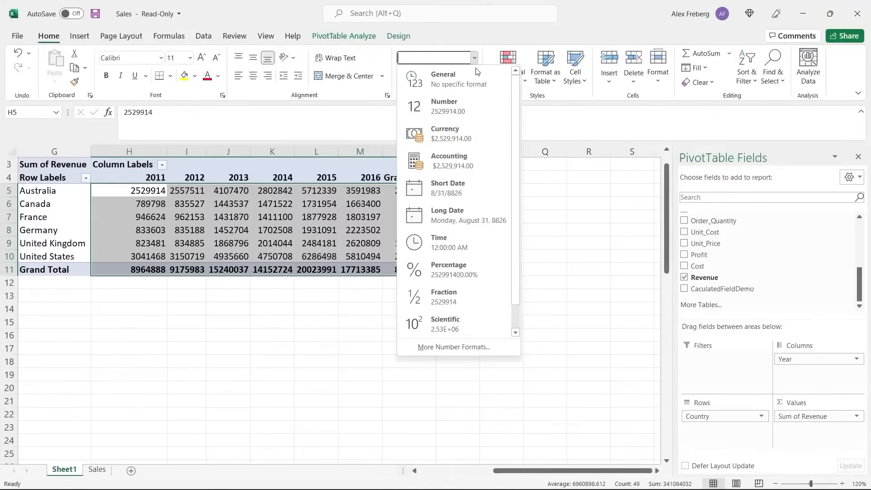
{"action": "left_click", "coordinate": [470, 131]}
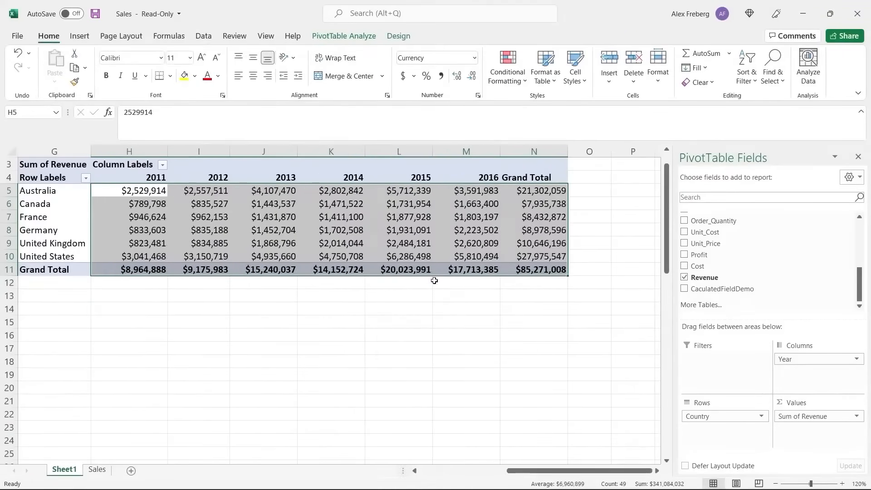
{"action": "left_click", "coordinate": [426, 321]}
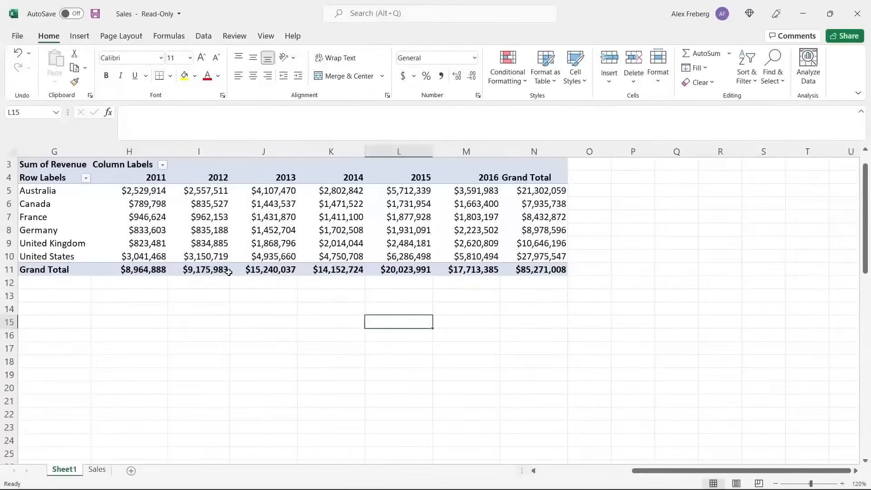
Step: Examine the overall grand total and compare Australia's revenue across the years in the pivot table
{"action": "left_click", "coordinate": [528, 269]}
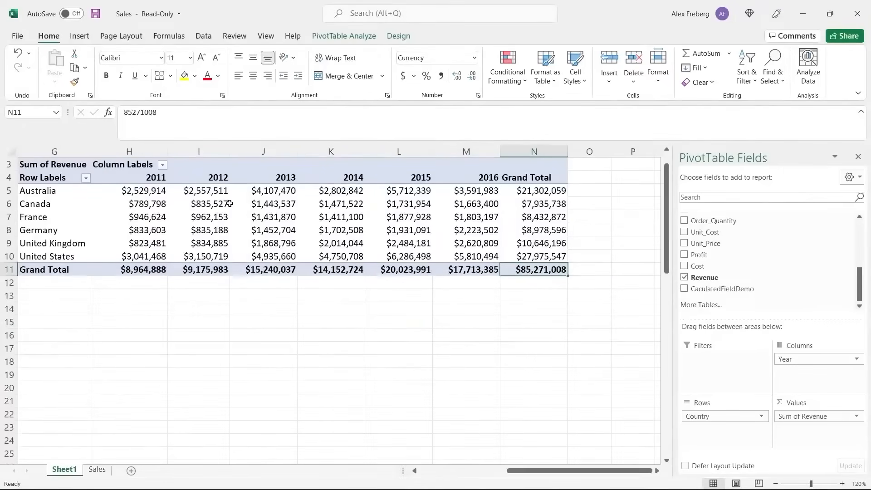
{"action": "left_click", "coordinate": [85, 184]}
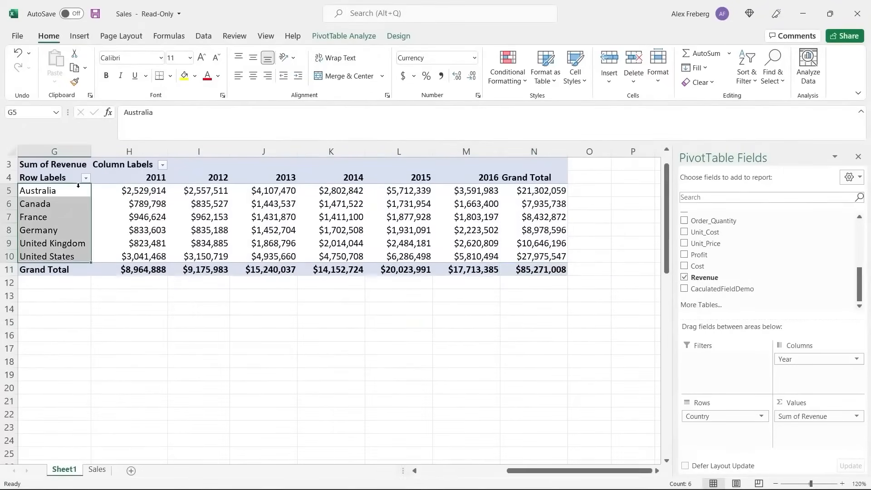
{"action": "left_click", "coordinate": [143, 190]}
{"action": "left_click", "coordinate": [227, 190]}
{"action": "left_click", "coordinate": [268, 191]}
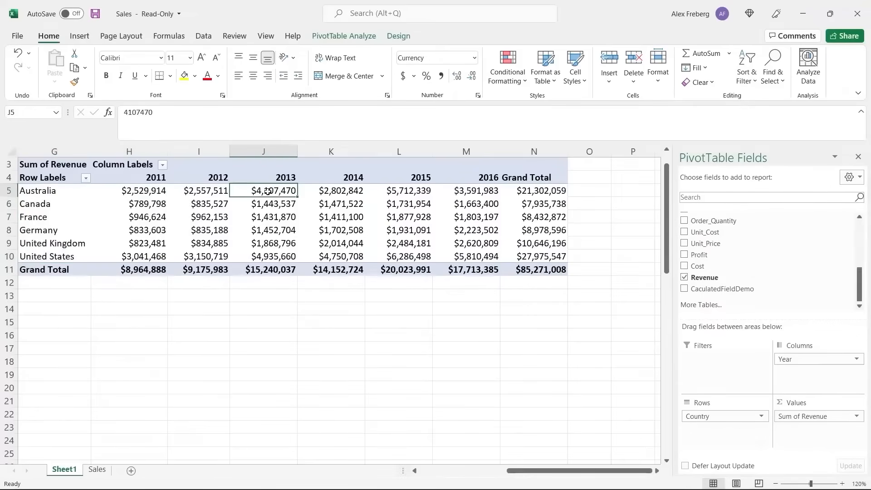
{"action": "left_click", "coordinate": [406, 193]}
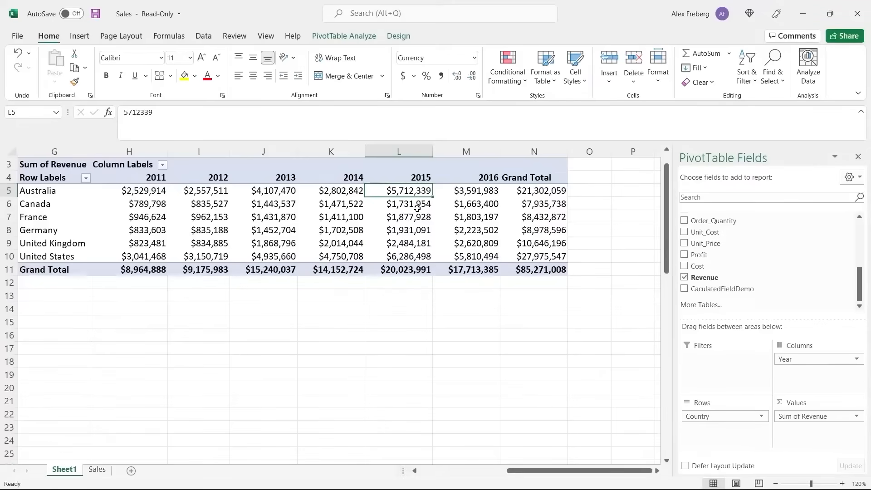
{"action": "mouse_move", "coordinate": [407, 249]}
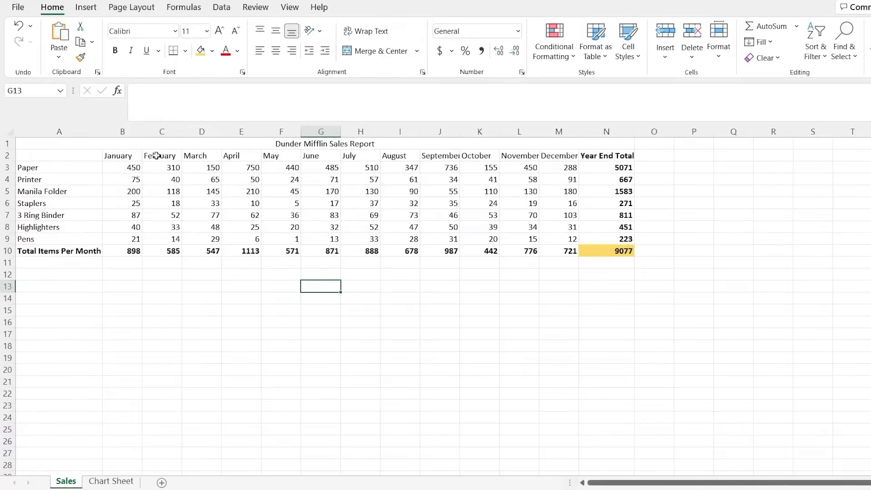
Step: Review the item rows, monthly totals and year-end totals of the Dunder Mifflin Sales Report, and check the Chart Sheet
{"action": "left_click", "coordinate": [119, 166]}
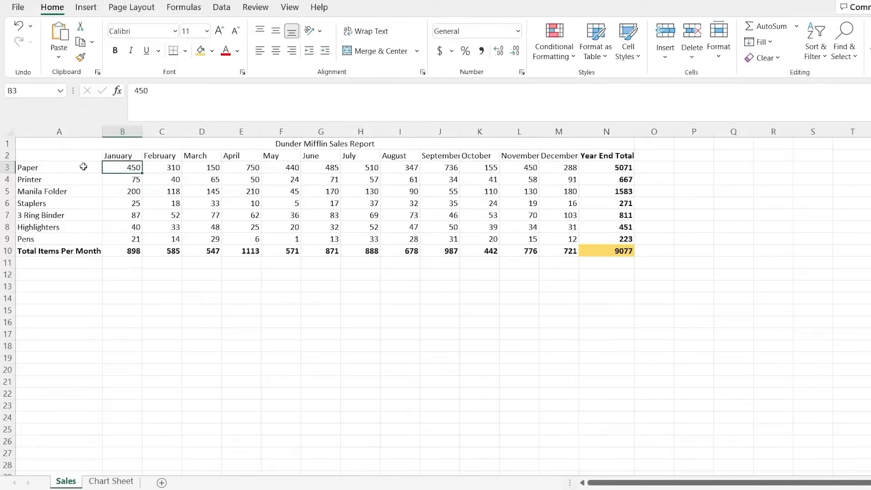
{"action": "left_click", "coordinate": [70, 251]}
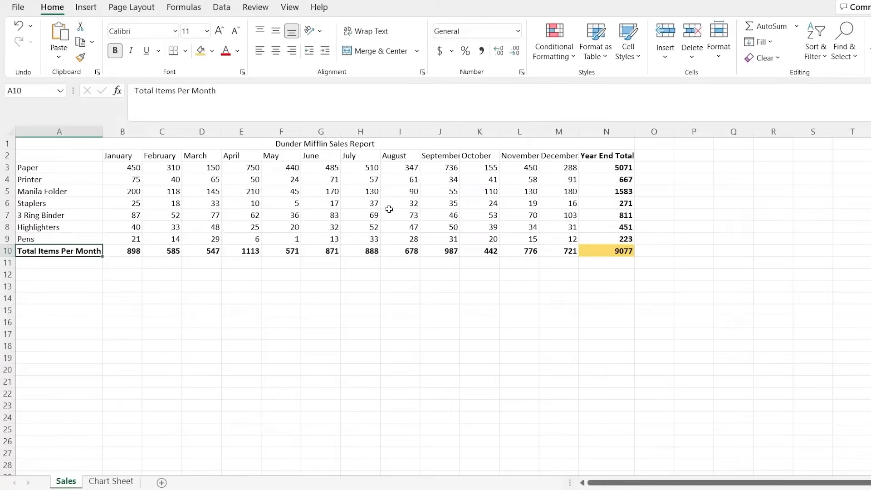
{"action": "left_click", "coordinate": [609, 170]}
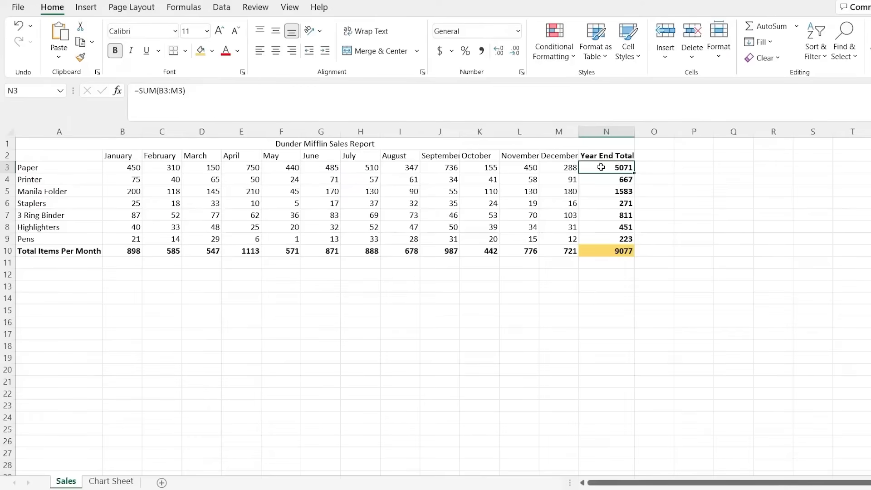
{"action": "left_click", "coordinate": [434, 301]}
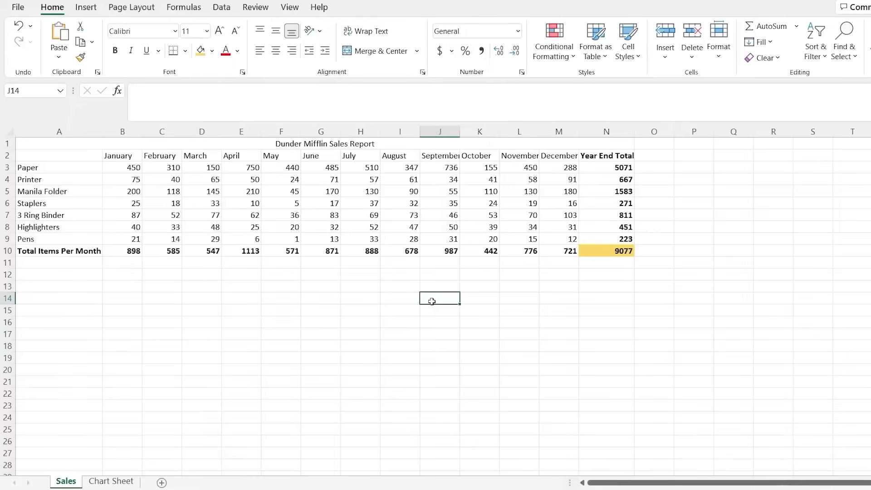
{"action": "left_click", "coordinate": [111, 481]}
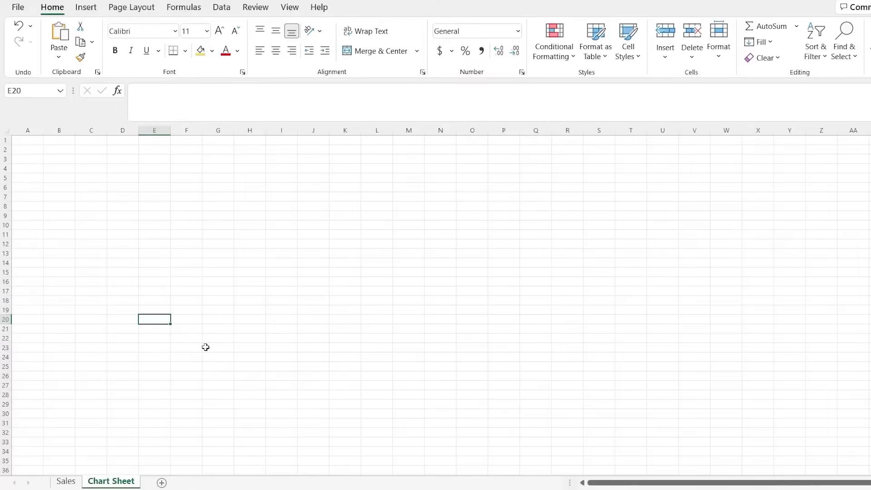
{"action": "left_click", "coordinate": [67, 482]}
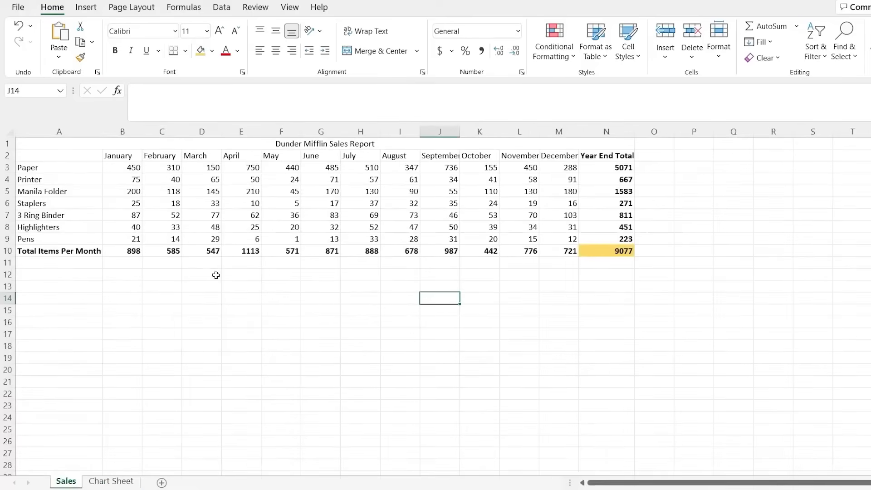
Step: Insert a 2-D clustered column chart from sales range A2:N10 and place it just below the table
{"action": "left_click_drag", "start_coordinate": [72, 155], "coordinate": [599, 252]}
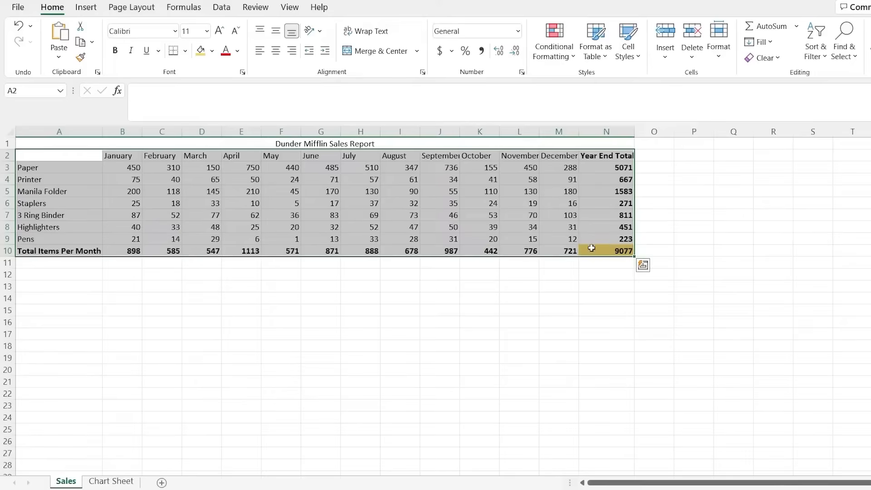
{"action": "left_click", "coordinate": [87, 8]}
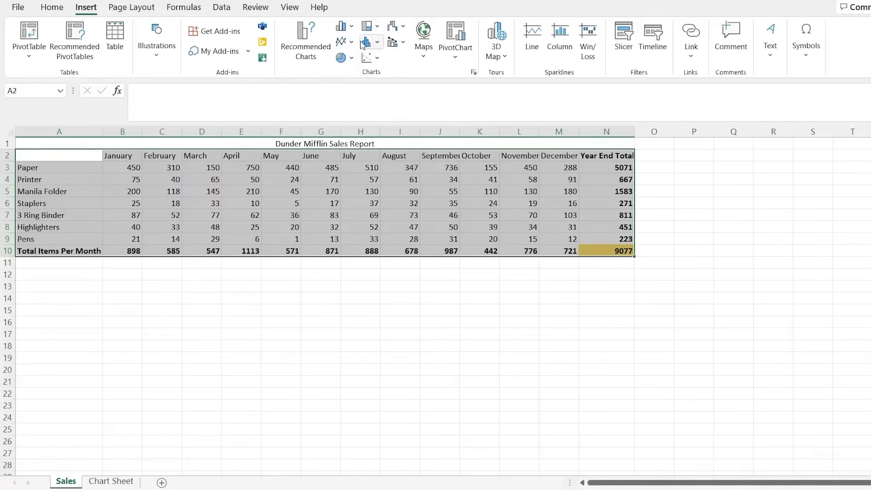
{"action": "left_click", "coordinate": [352, 28]}
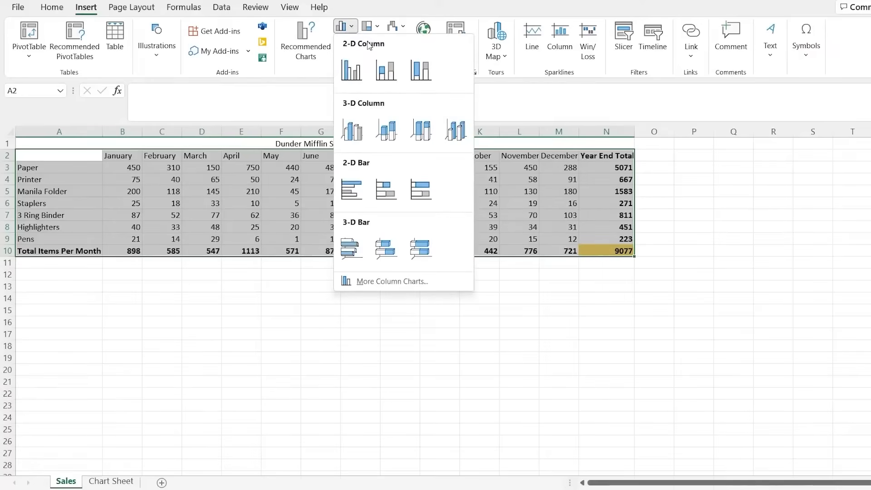
{"action": "left_click", "coordinate": [355, 69]}
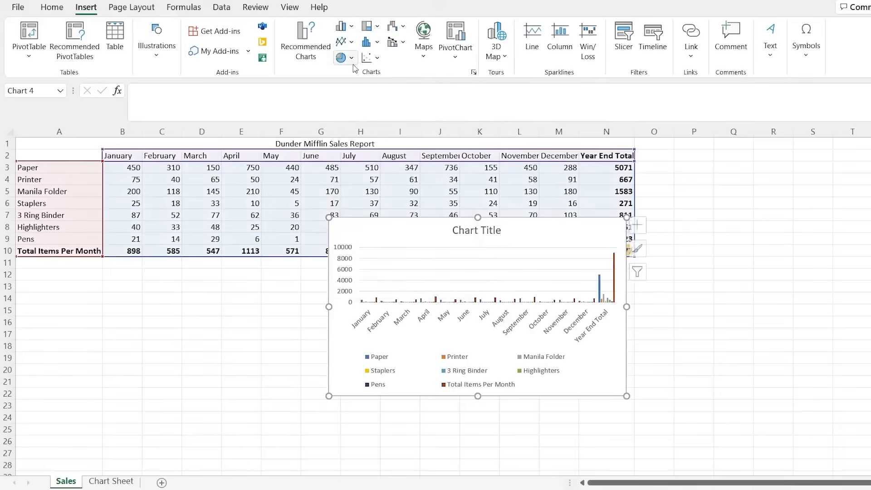
{"action": "left_click_drag", "start_coordinate": [399, 229], "coordinate": [264, 275]}
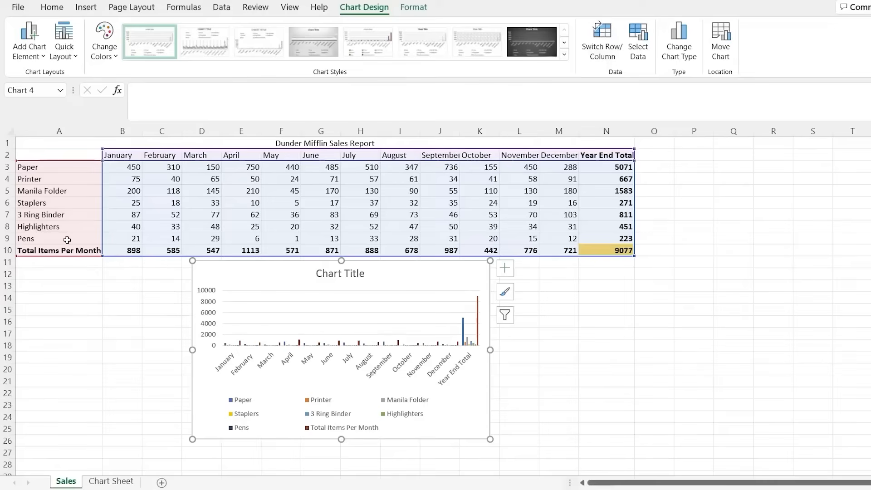
Step: Switch the column chart's rows and columns, and switch them back
{"action": "left_click", "coordinate": [606, 46]}
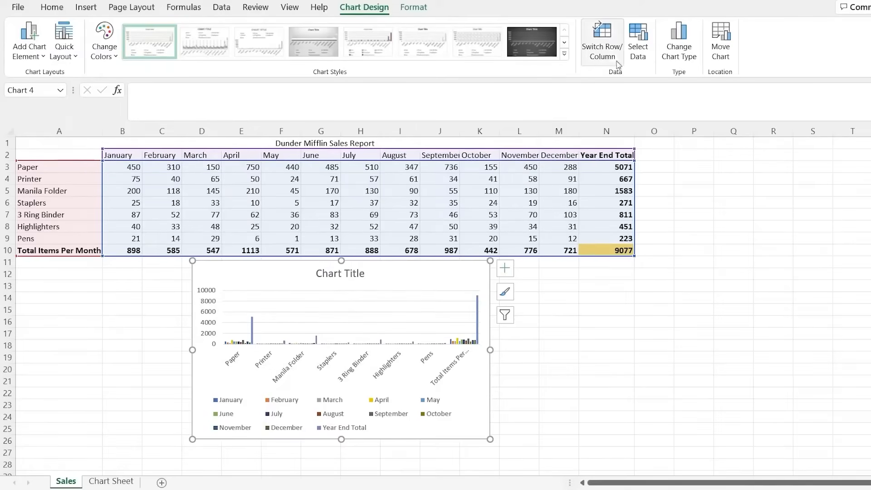
{"action": "left_click", "coordinate": [604, 44]}
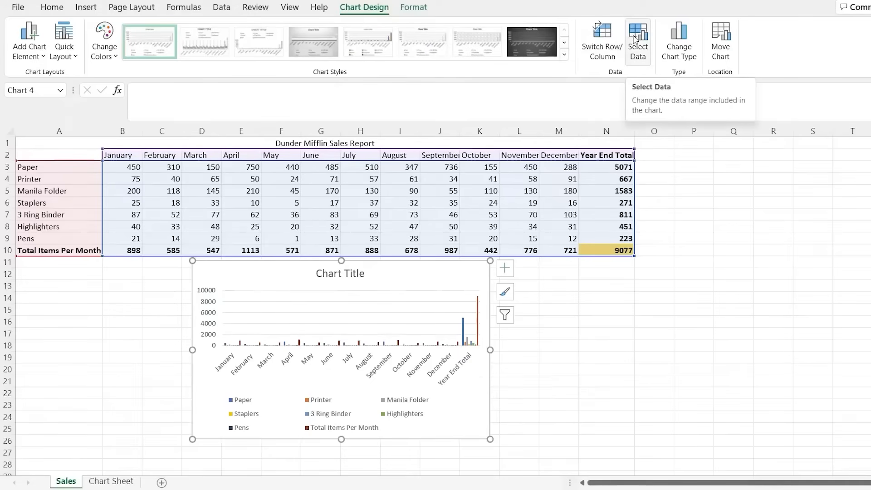
Step: Filter the Total Items Per Month series and the Year End Total category out of the column chart
{"action": "left_click", "coordinate": [636, 40]}
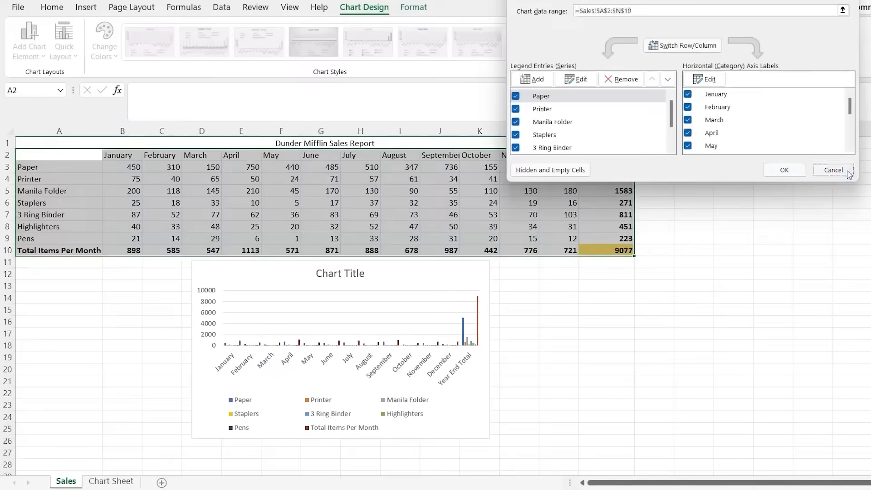
{"action": "left_click", "coordinate": [834, 170]}
{"action": "left_click", "coordinate": [504, 317]}
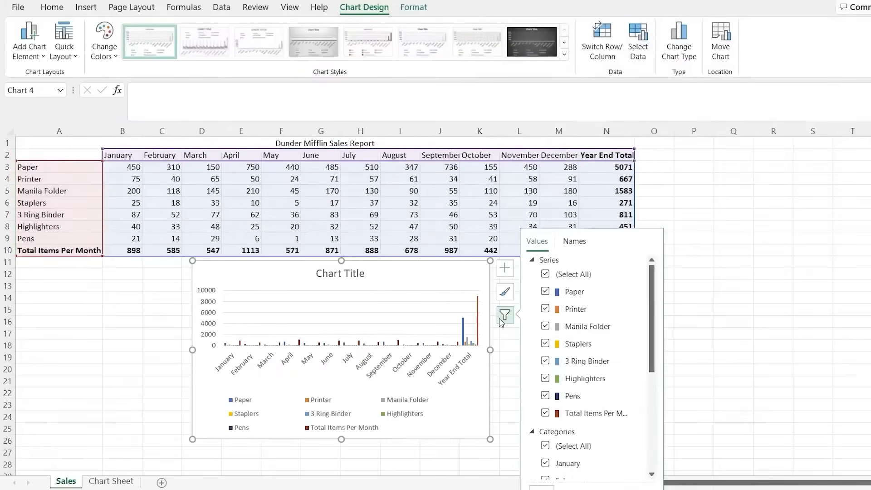
{"action": "scroll", "coordinate": [595, 253], "scroll_direction": "down", "scroll_amount": 3}
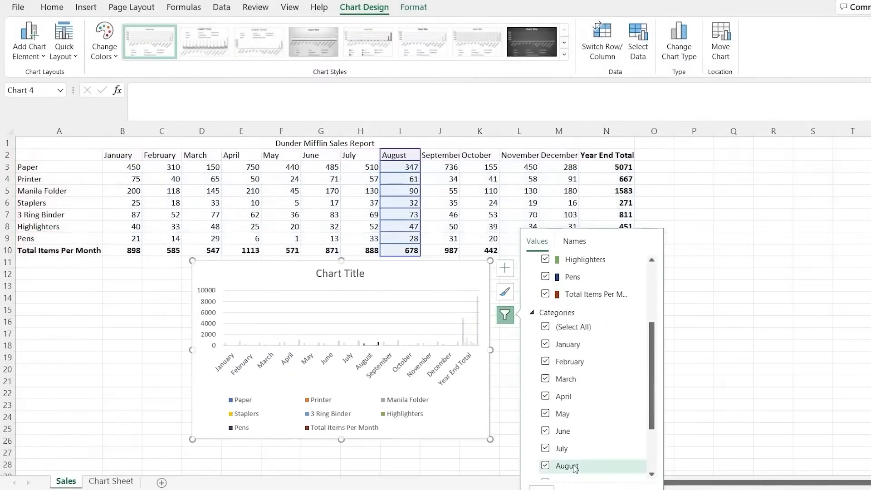
{"action": "scroll", "coordinate": [572, 470], "scroll_direction": "up", "scroll_amount": 5}
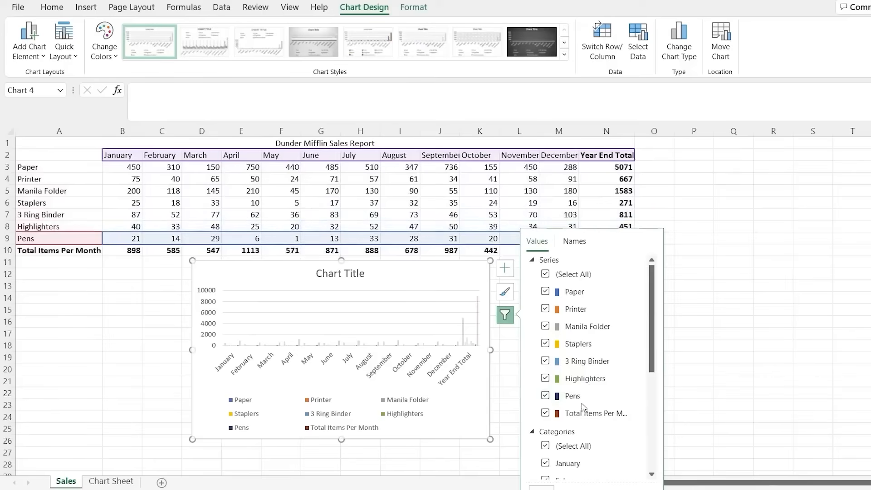
{"action": "left_click", "coordinate": [545, 413]}
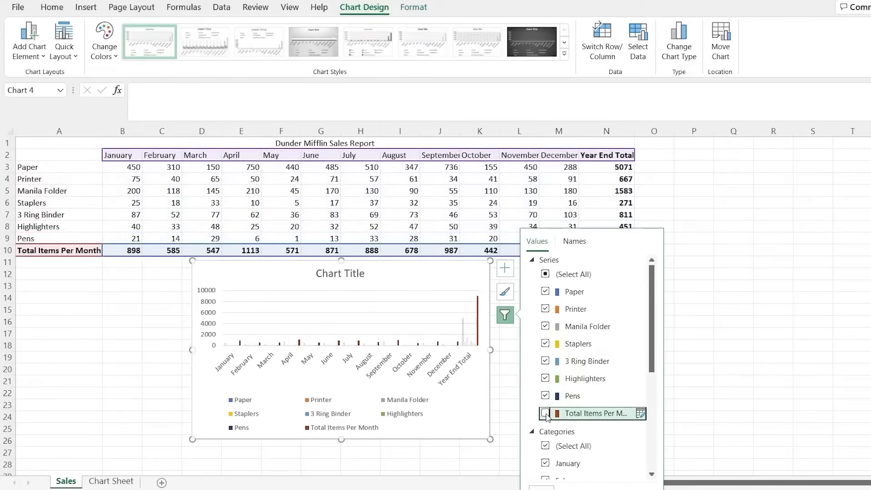
{"action": "scroll", "coordinate": [574, 379], "scroll_direction": "down", "scroll_amount": 5}
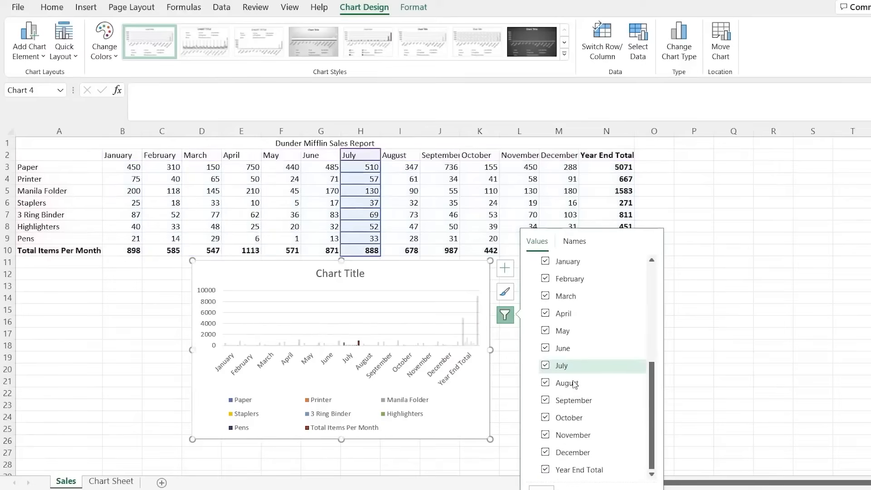
{"action": "left_click", "coordinate": [547, 470]}
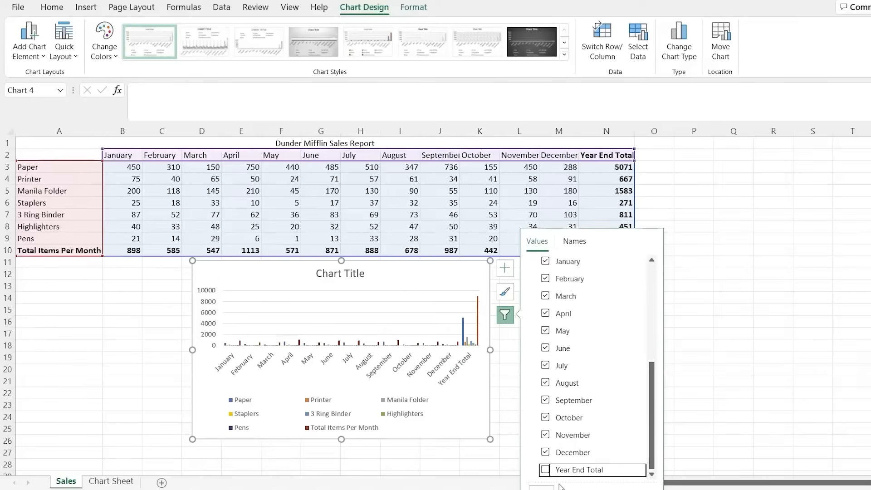
{"action": "left_click", "coordinate": [542, 488]}
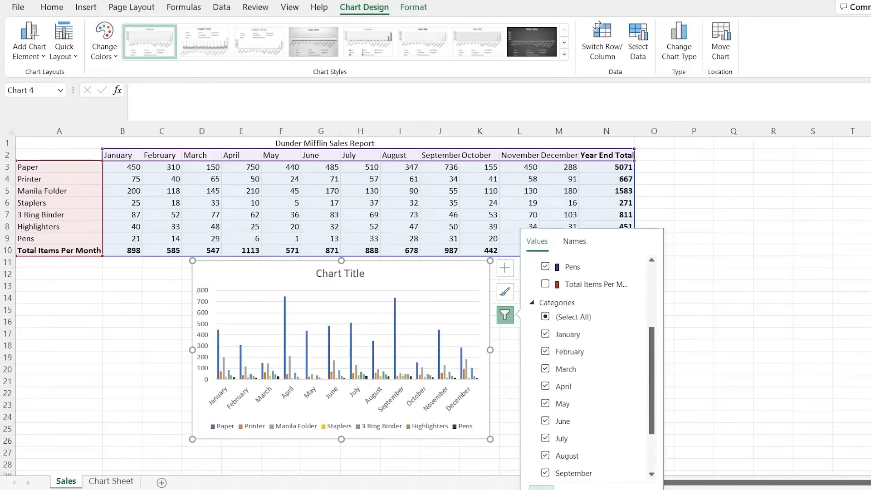
{"action": "left_click", "coordinate": [507, 318]}
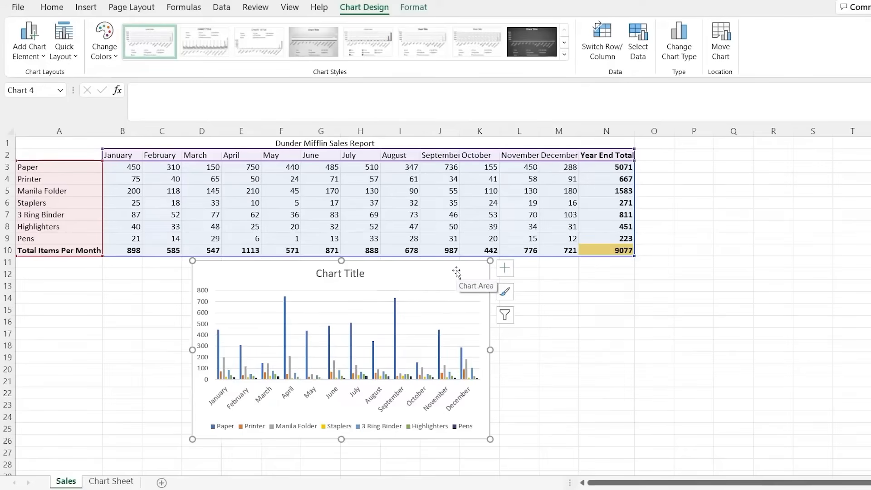
Step: Change the chart's title to "Products Sold Per Month"
{"action": "double_click", "coordinate": [351, 275]}
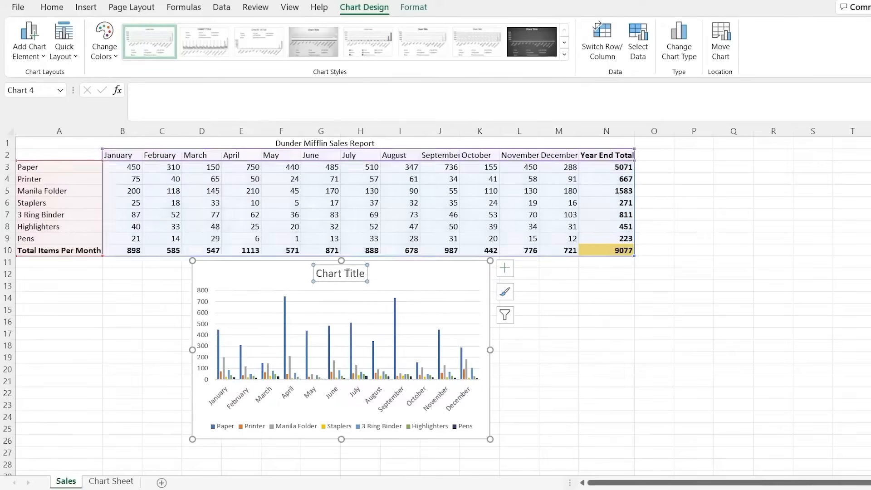
{"action": "double_click", "coordinate": [349, 274]}
{"action": "left_click", "coordinate": [347, 273]}
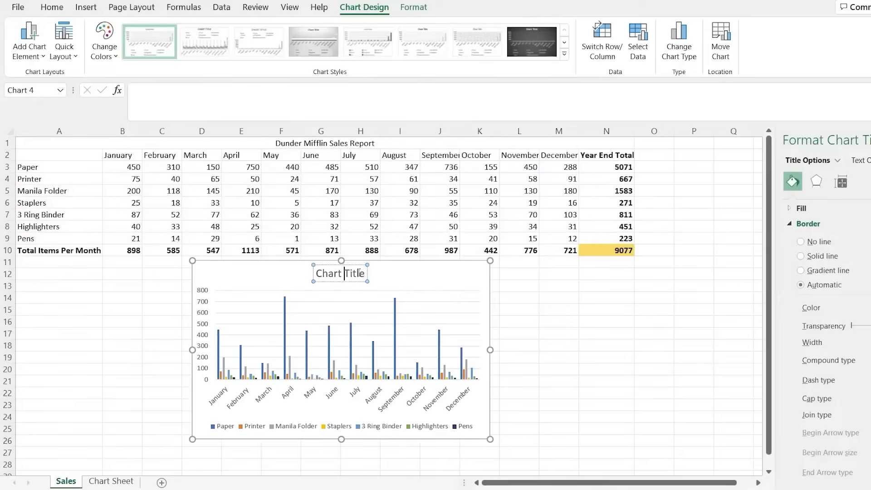
{"action": "left_click_drag", "start_coordinate": [365, 272], "coordinate": [317, 275]}
{"action": "type", "text": "Products"}
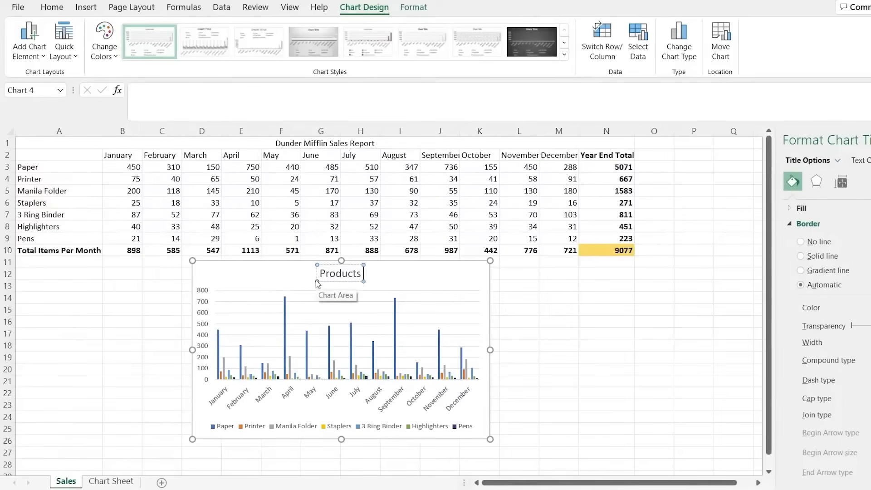
{"action": "type", "text": " Sold Per M"}
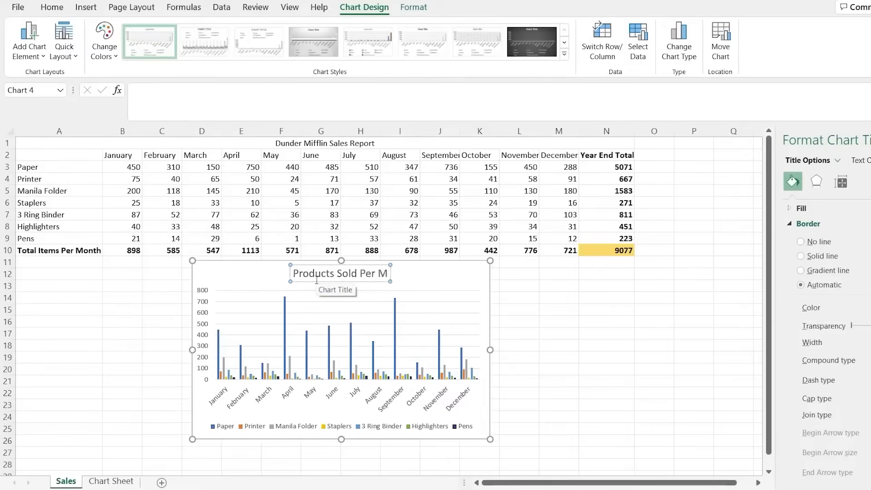
{"action": "type", "text": "onth"}
{"action": "left_click", "coordinate": [428, 275]}
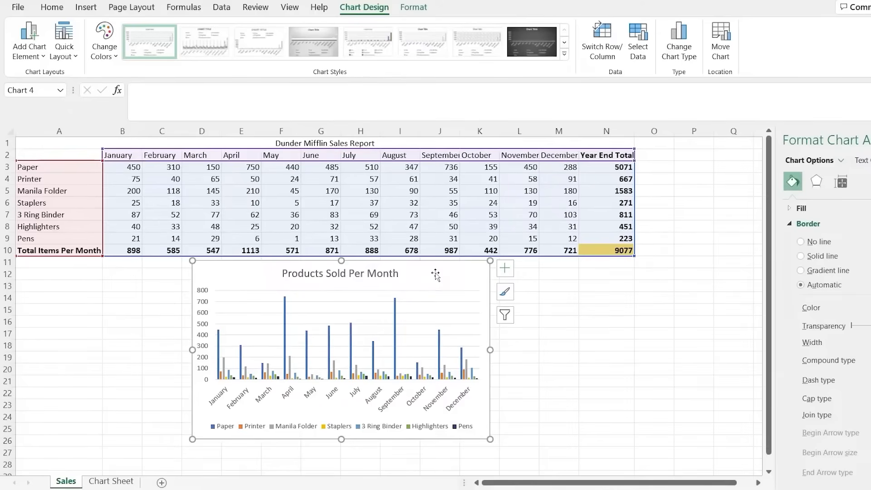
{"action": "left_click", "coordinate": [723, 46]}
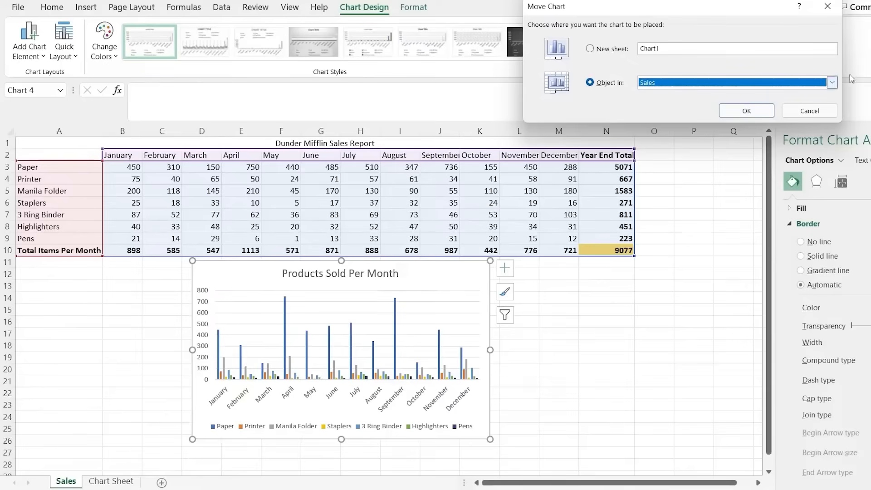
{"action": "left_click", "coordinate": [832, 82]}
{"action": "left_click", "coordinate": [787, 93]}
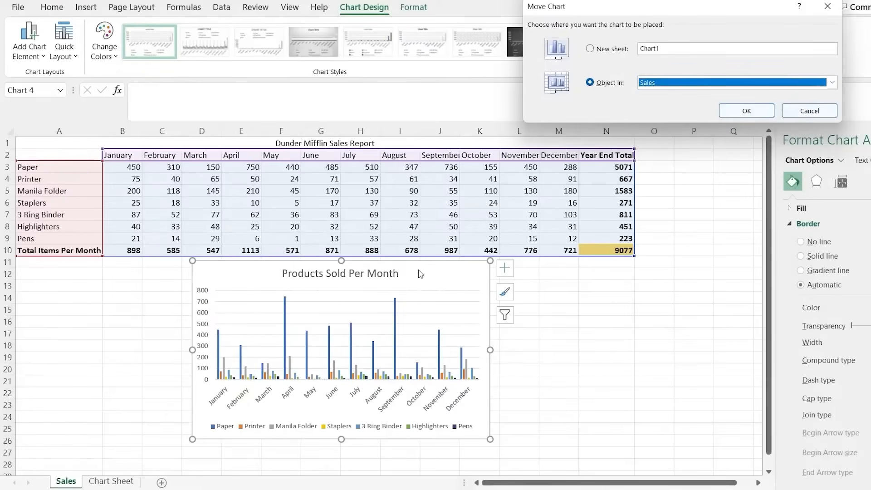
{"action": "left_click", "coordinate": [810, 111]}
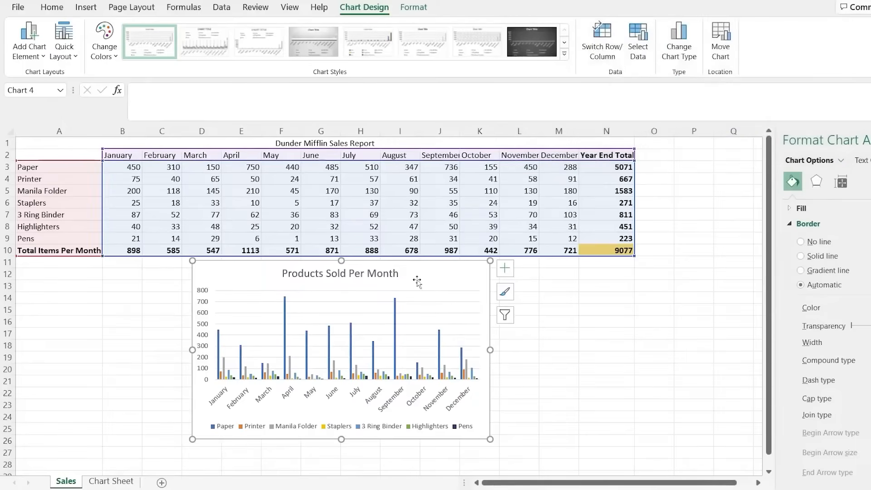
Step: Paste a copy of the Products Sold Per Month chart into Chart Sheet and position its upper-left corner at cell B2
{"action": "left_click", "coordinate": [111, 481]}
{"action": "left_click", "coordinate": [35, 139]}
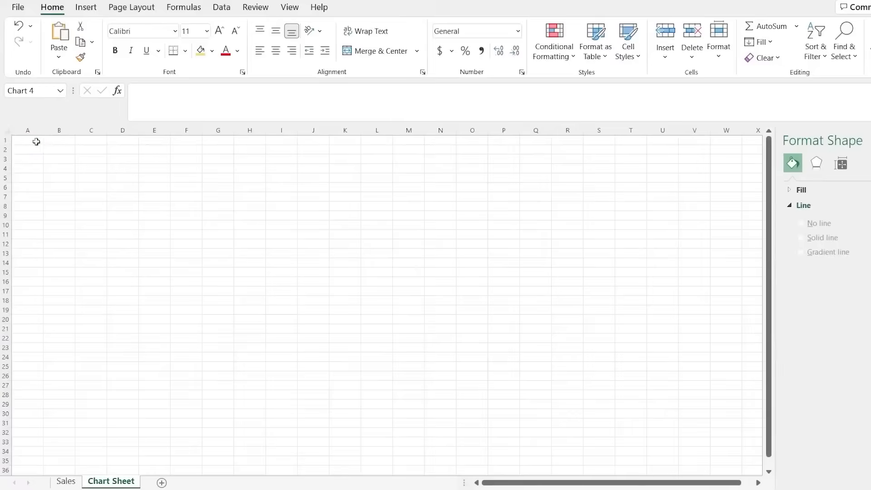
{"action": "key", "text": "ctrl+v"}
{"action": "left_click", "coordinate": [100, 190]}
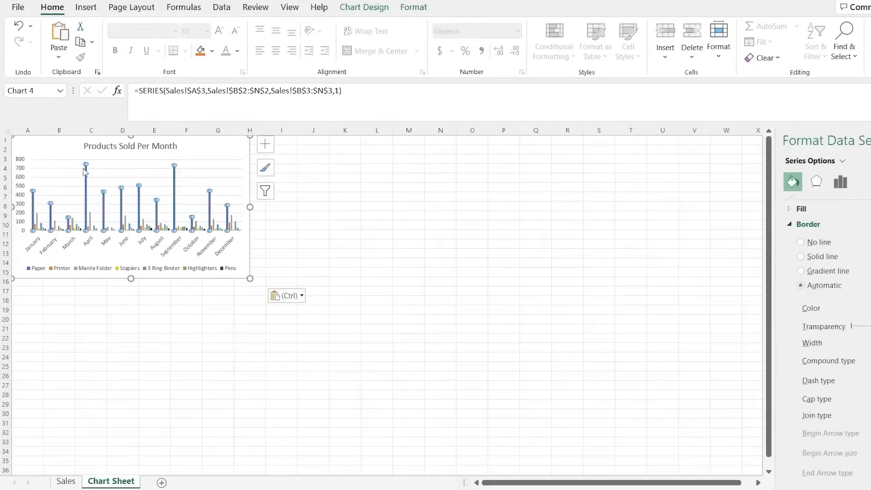
{"action": "left_click_drag", "start_coordinate": [66, 148], "coordinate": [98, 159]}
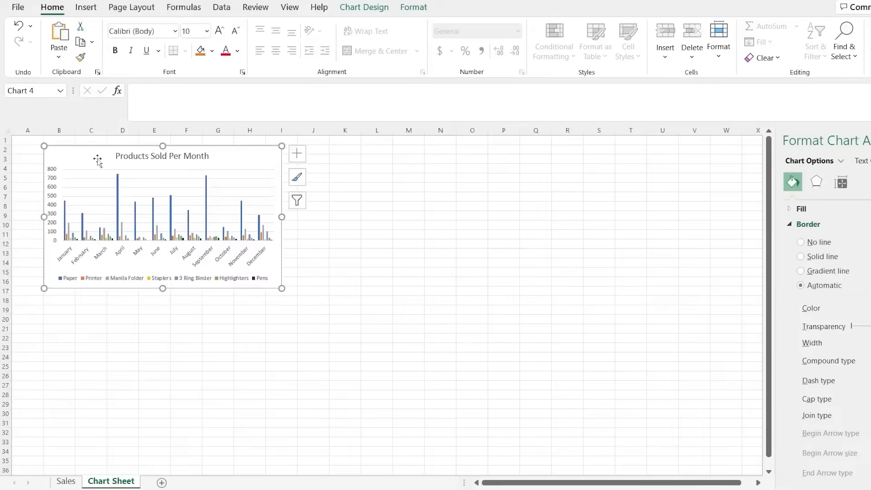
{"action": "left_click", "coordinate": [97, 414]}
Step: Compare the Sales sheet's chart with its copy on Chart Sheet, and check the copy's filtered series and categories
{"action": "left_click", "coordinate": [68, 480]}
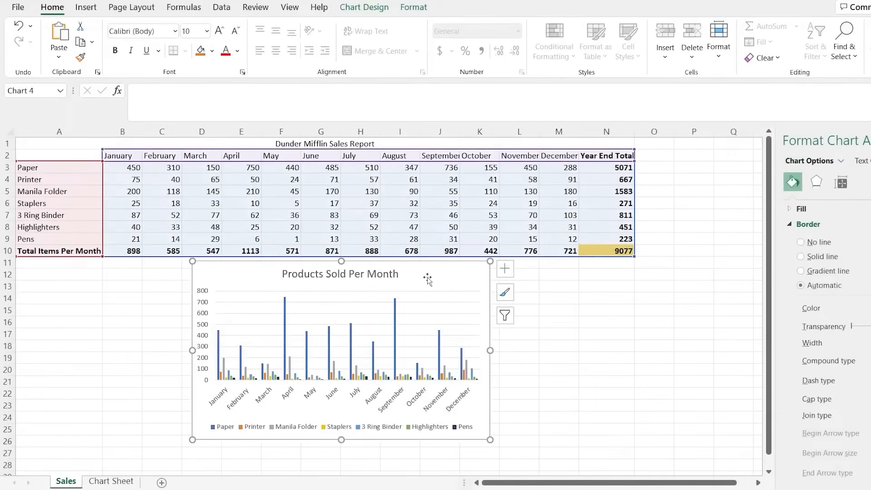
{"action": "left_click", "coordinate": [111, 481]}
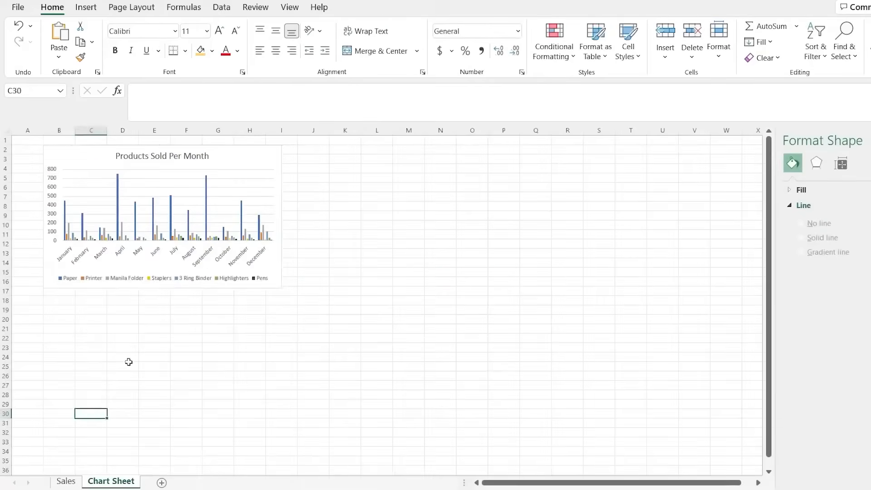
{"action": "left_click", "coordinate": [224, 161]}
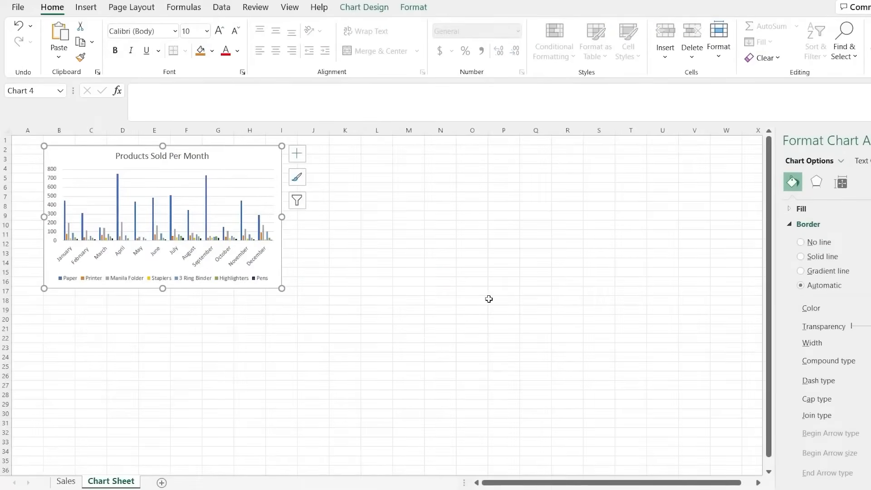
{"action": "left_click", "coordinate": [297, 200]}
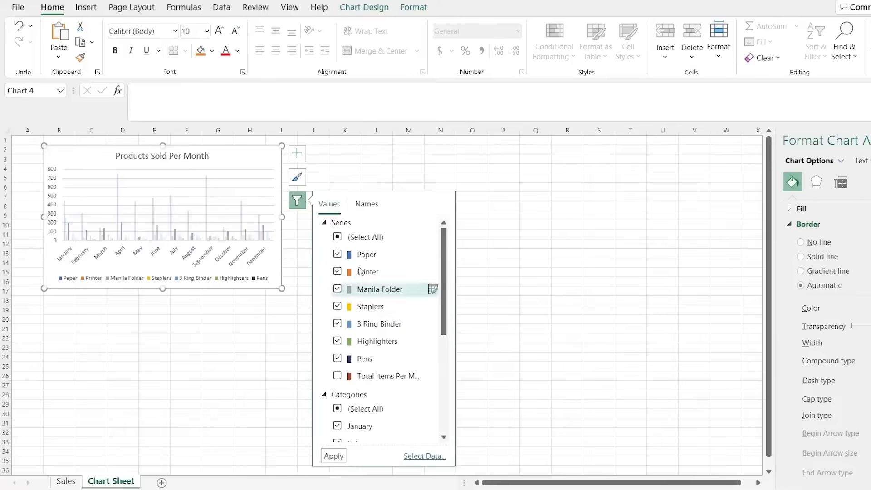
{"action": "left_click", "coordinate": [256, 318]}
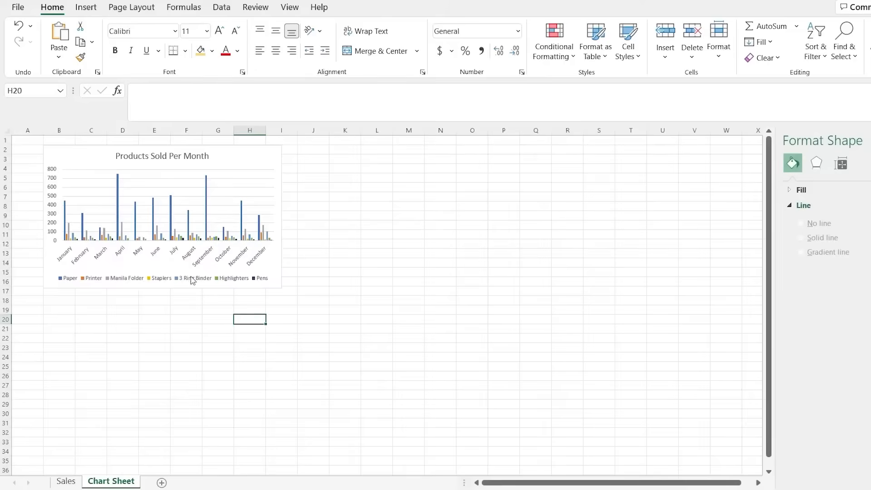
Step: Preview the stacked and 3-D clustered variants for the Sales sheet's chart, and change its chart type to 3-D Column
{"action": "left_click", "coordinate": [66, 482]}
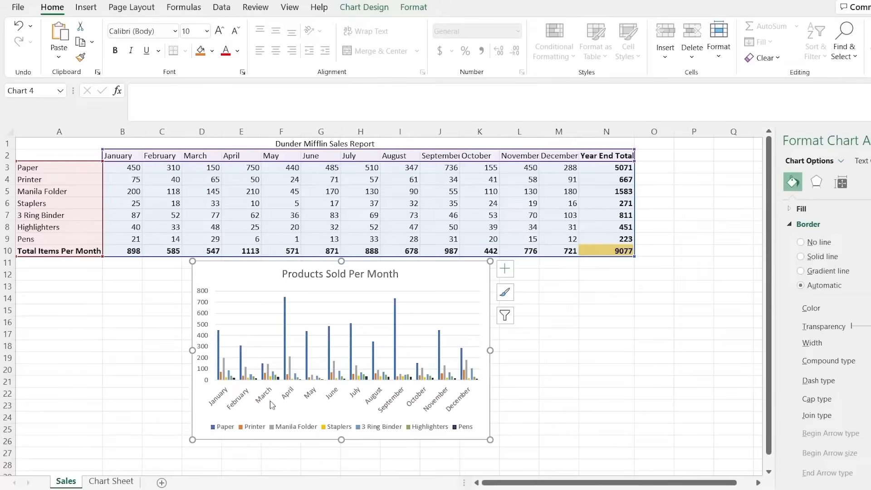
{"action": "mouse_move", "coordinate": [220, 347]}
{"action": "mouse_move", "coordinate": [308, 340]}
{"action": "left_click", "coordinate": [365, 8]}
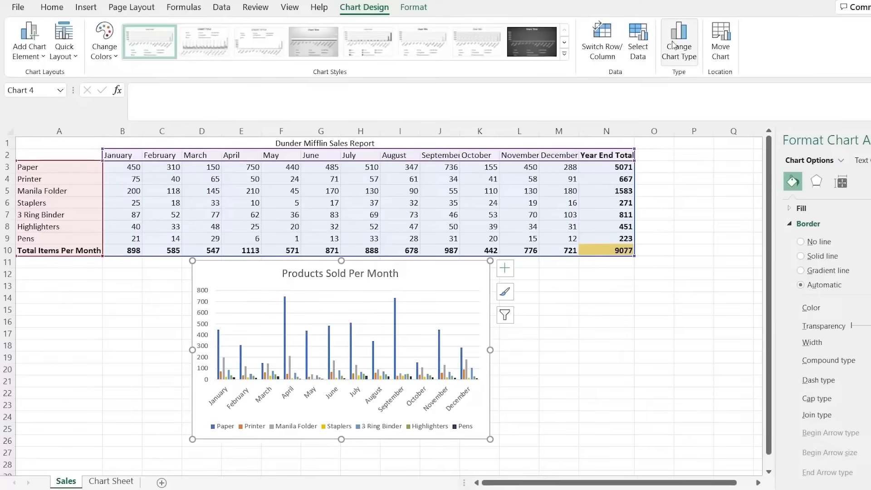
{"action": "left_click", "coordinate": [693, 63]}
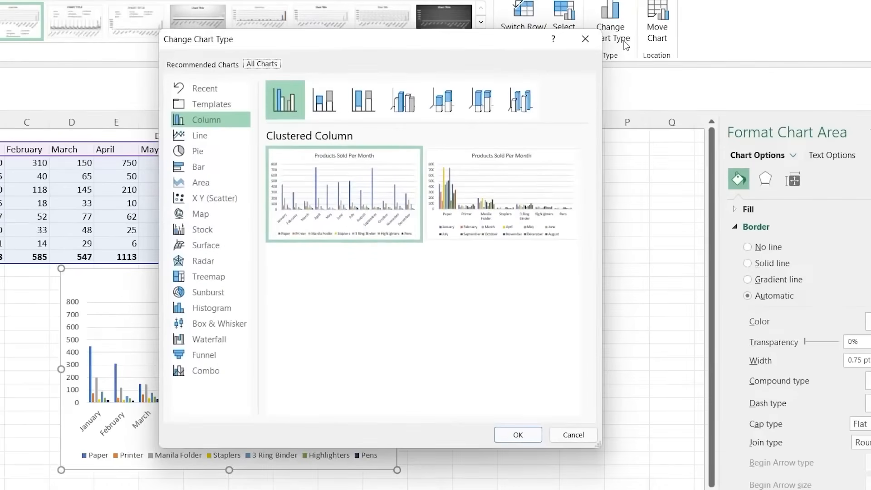
{"action": "left_click_drag", "start_coordinate": [450, 40], "coordinate": [689, 17]}
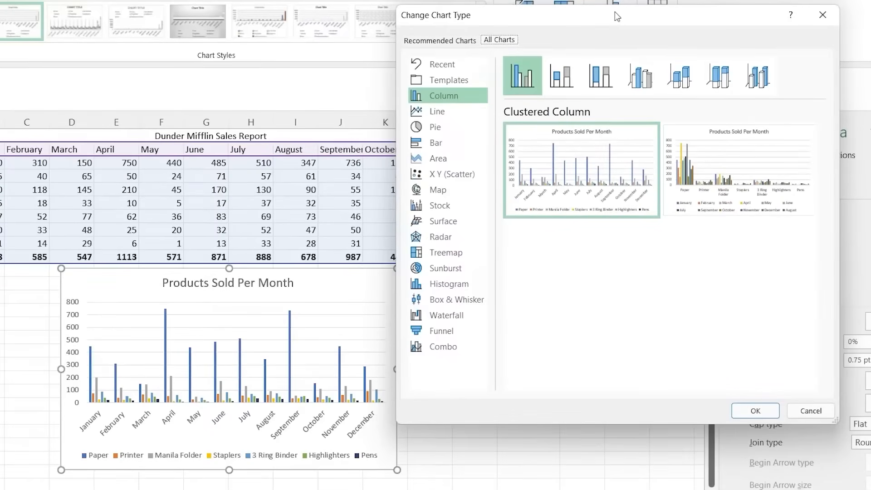
{"action": "left_click", "coordinate": [566, 81]}
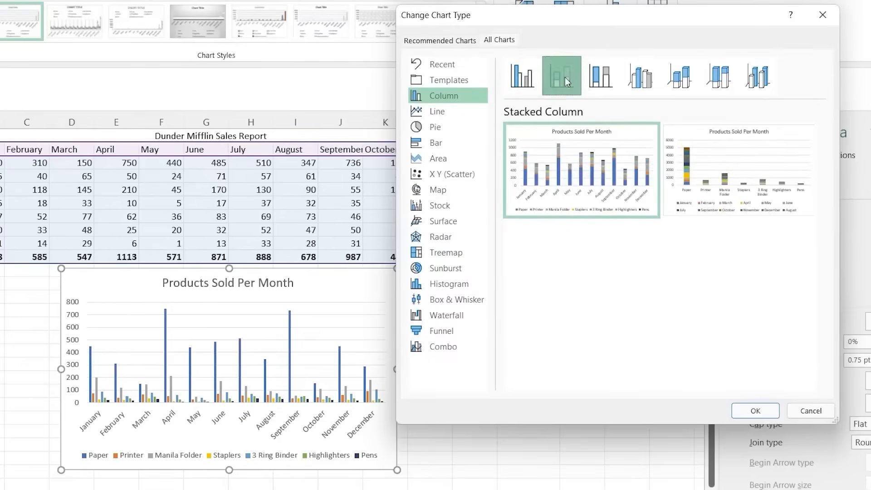
{"action": "mouse_move", "coordinate": [547, 179]}
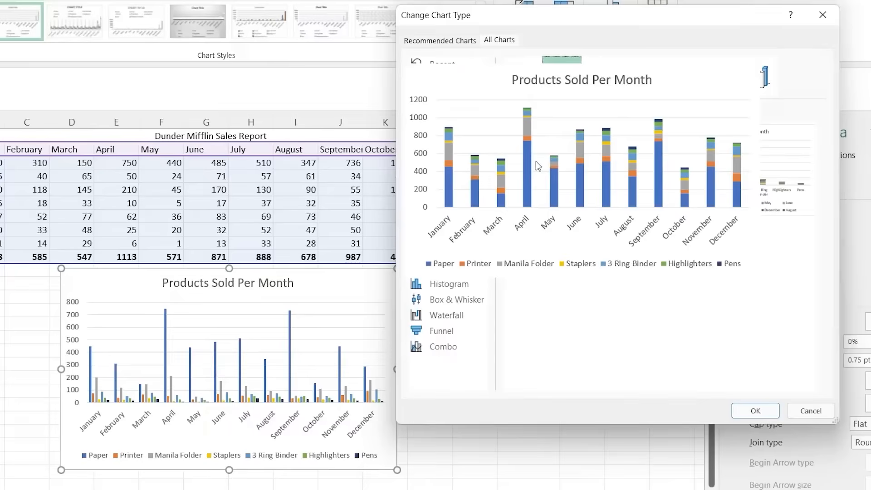
{"action": "left_click", "coordinate": [599, 73]}
{"action": "left_click", "coordinate": [647, 78]}
{"action": "mouse_move", "coordinate": [622, 150]}
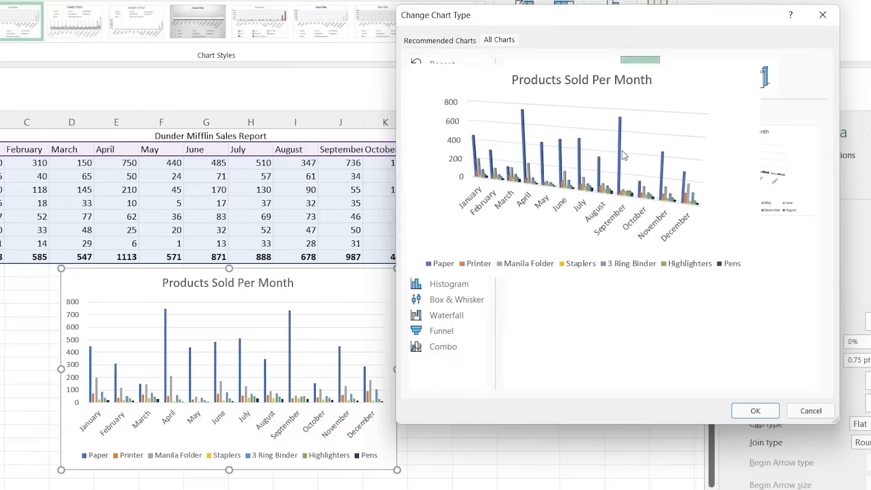
{"action": "left_click", "coordinate": [758, 77]}
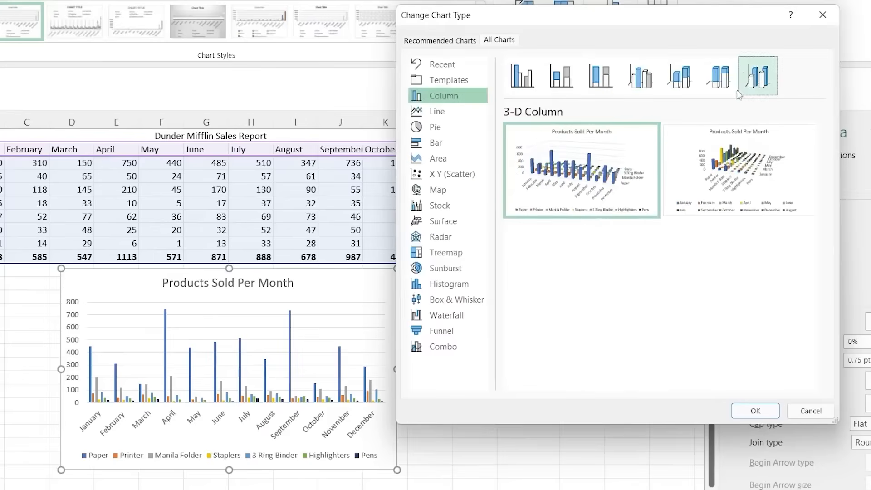
{"action": "mouse_move", "coordinate": [592, 173]}
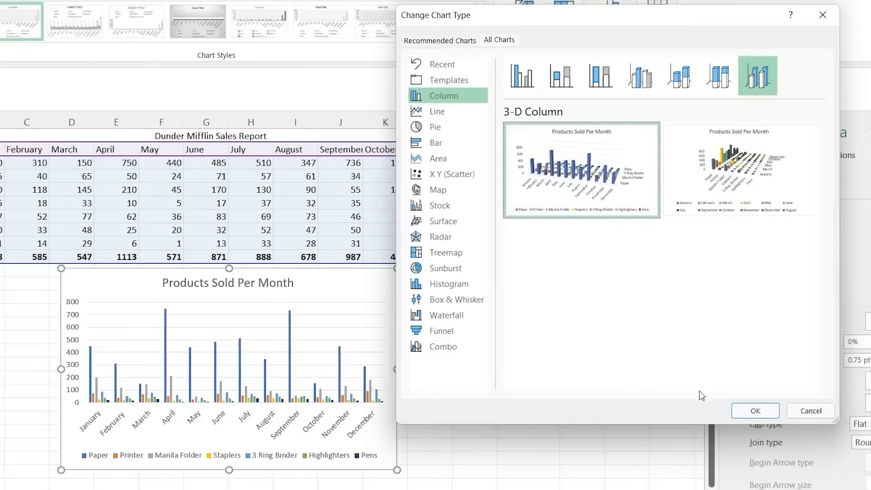
{"action": "left_click", "coordinate": [755, 412]}
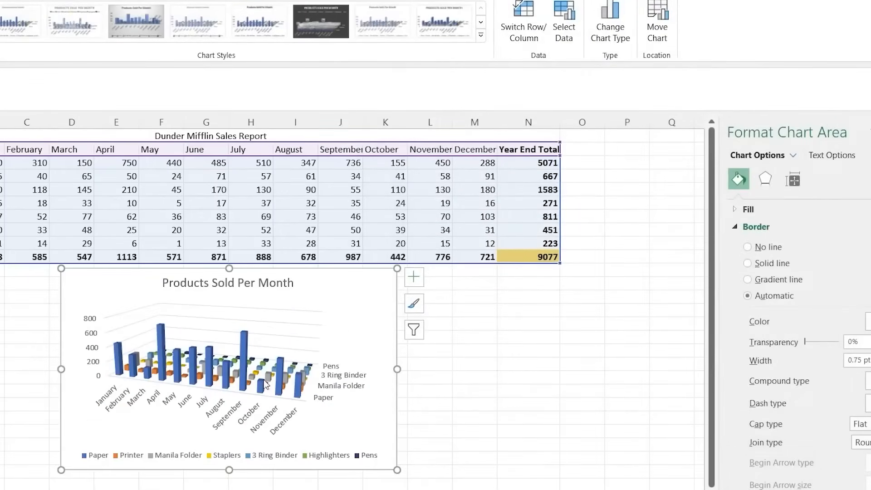
Step: Paste a copy of the 3-D Column chart into Chart Sheet at cell J2, and return to the Sales sheet
{"action": "mouse_move", "coordinate": [266, 384]}
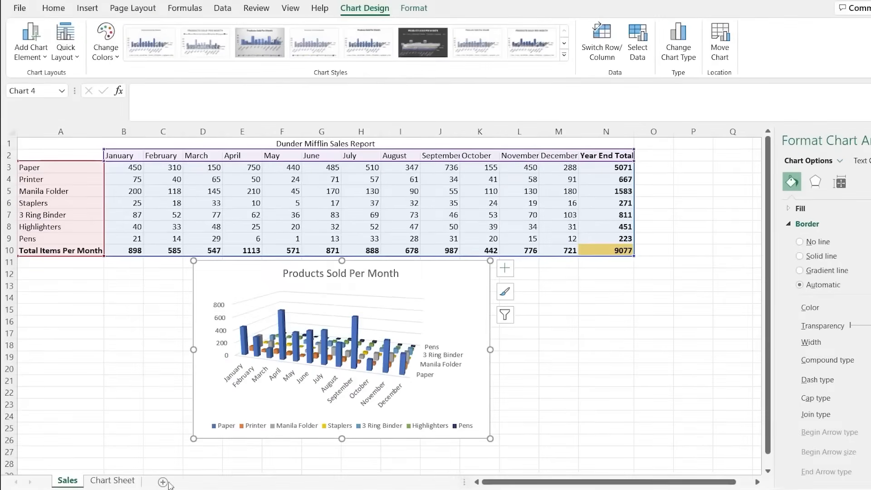
{"action": "left_click", "coordinate": [121, 482]}
{"action": "left_click", "coordinate": [309, 150]}
{"action": "key", "text": "ctrl+v"}
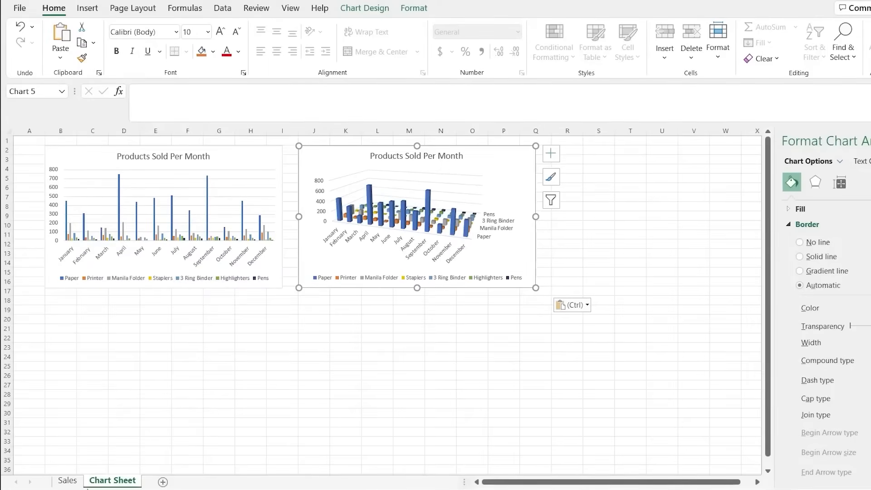
{"action": "left_click", "coordinate": [68, 481]}
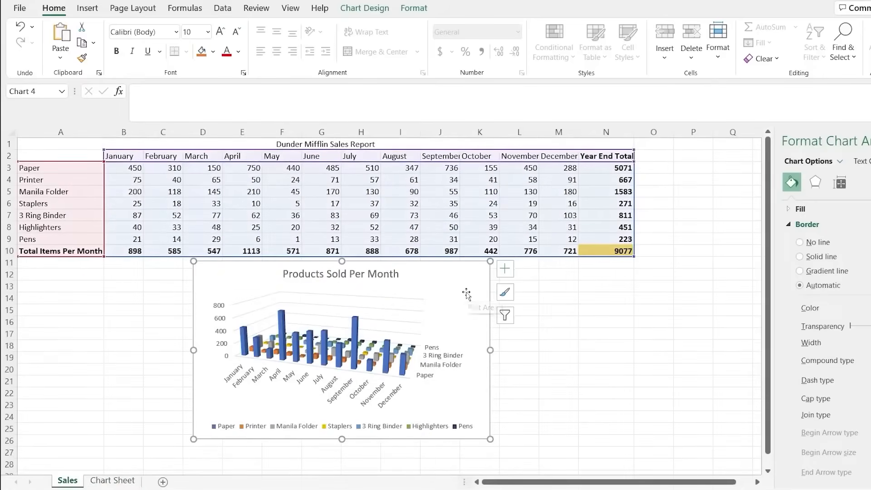
Step: Open the chart type choices for the Sales sheet's chart and preview the basic Line variant
{"action": "left_click", "coordinate": [466, 292]}
{"action": "left_click", "coordinate": [365, 8]}
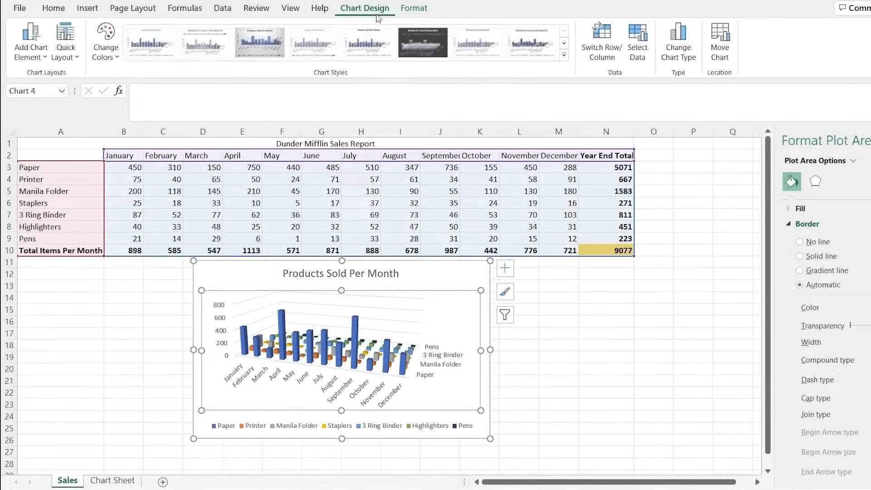
{"action": "left_click", "coordinate": [689, 45]}
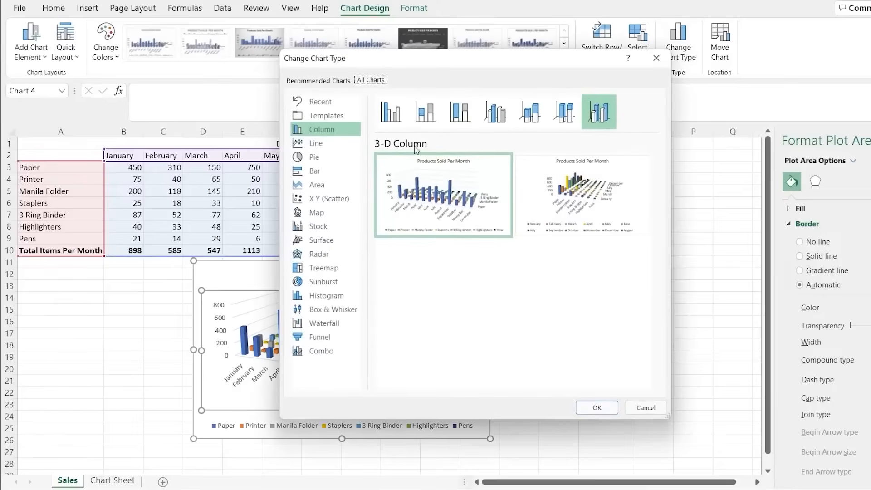
{"action": "left_click", "coordinate": [331, 145]}
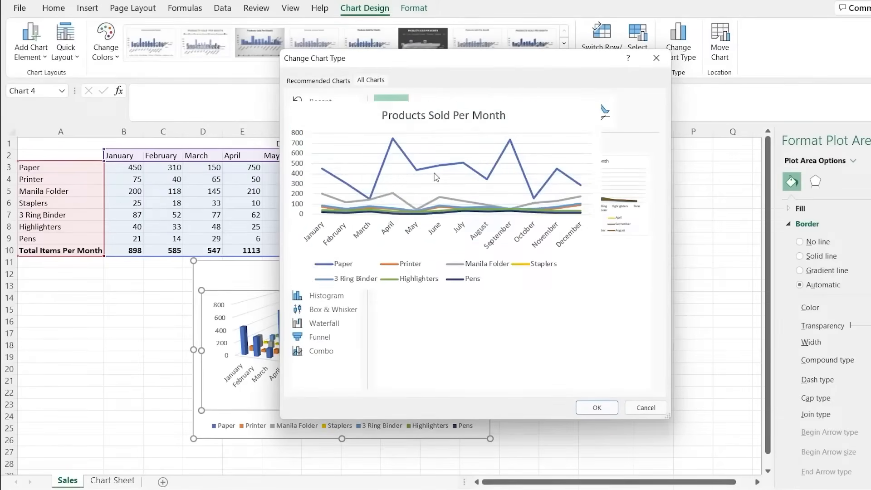
{"action": "mouse_move", "coordinate": [464, 164]}
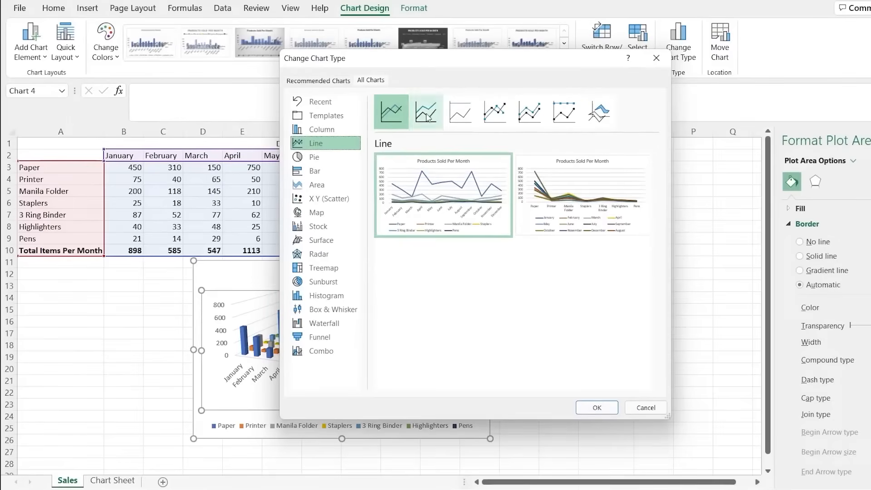
Step: Preview the stacked, marker and 3-D line variants, and change the Sales sheet's chart type to Line
{"action": "left_click", "coordinate": [429, 117]}
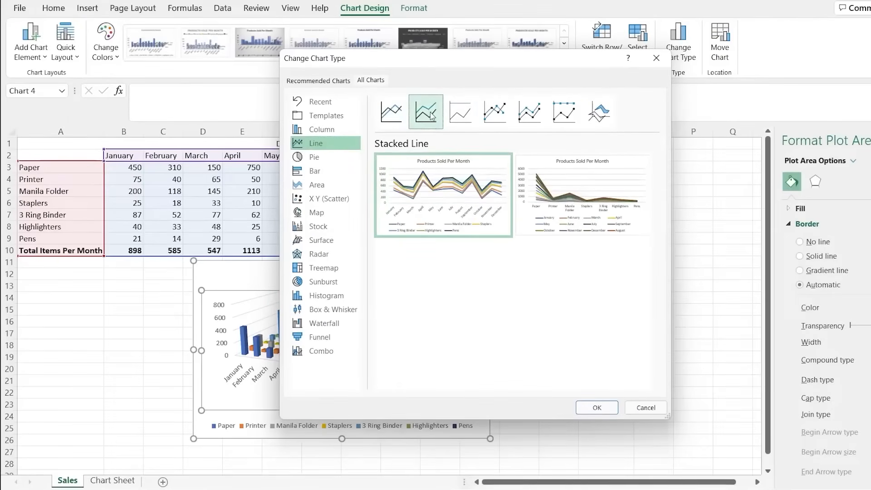
{"action": "left_click", "coordinate": [459, 114]}
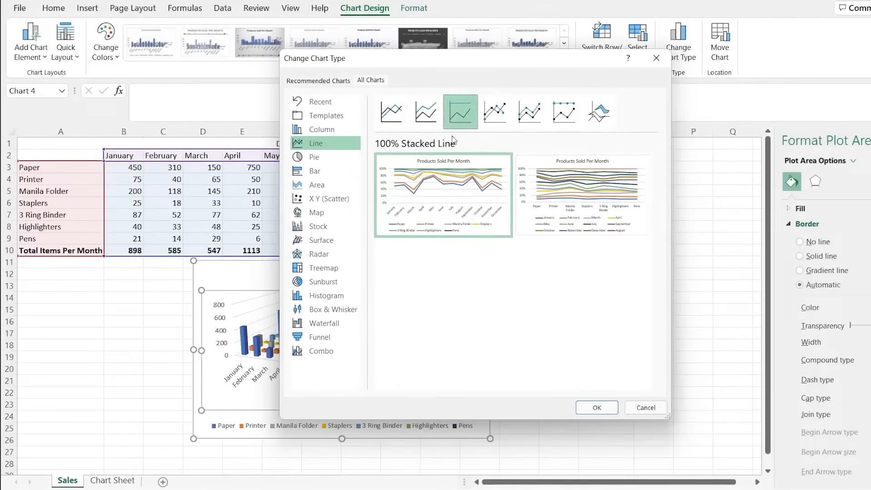
{"action": "left_click", "coordinate": [494, 113]}
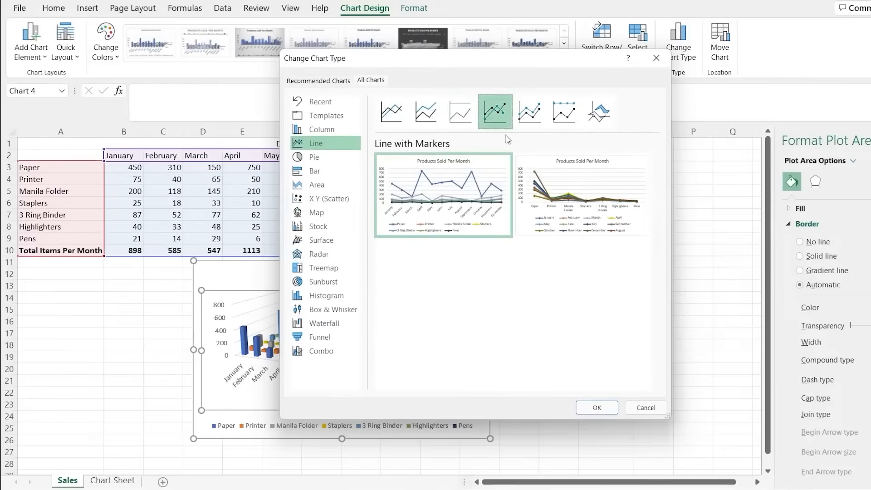
{"action": "left_click", "coordinate": [524, 115]}
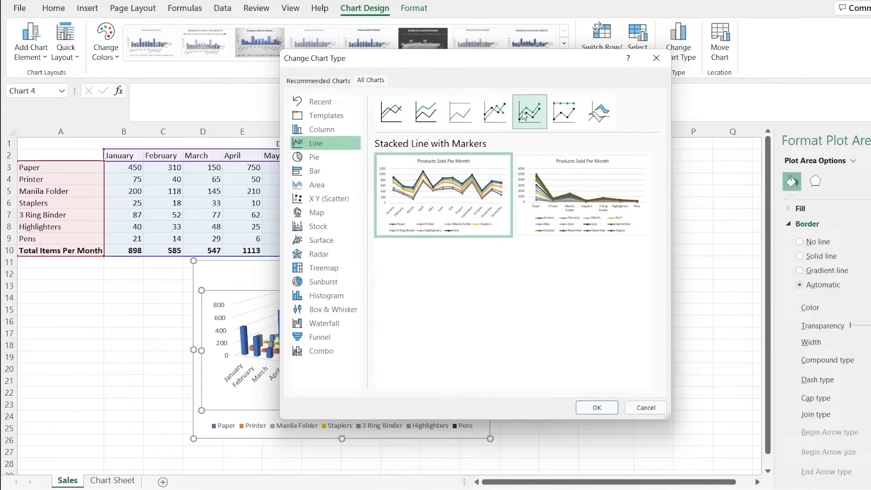
{"action": "left_click", "coordinate": [564, 113]}
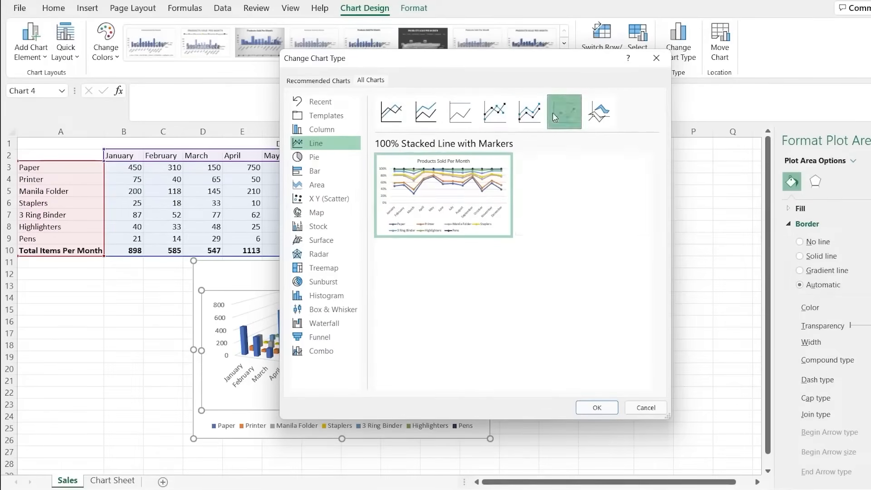
{"action": "left_click", "coordinate": [599, 113]}
{"action": "mouse_move", "coordinate": [573, 193]}
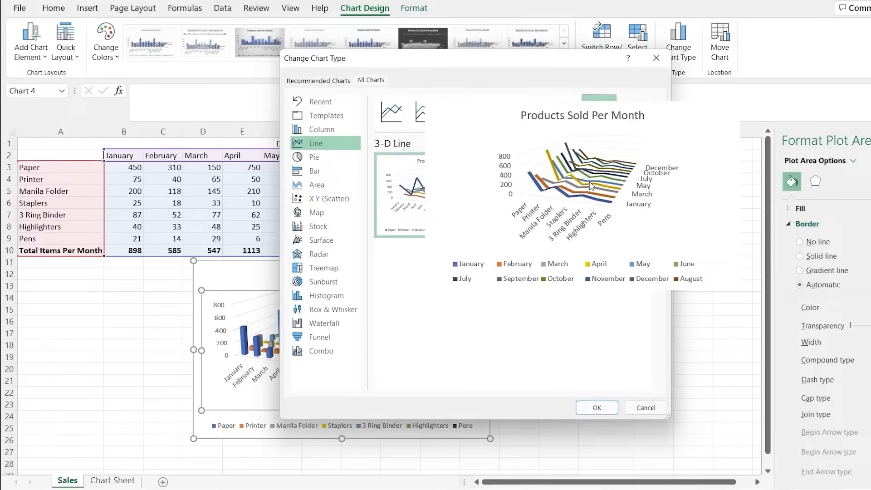
{"action": "left_click", "coordinate": [391, 112]}
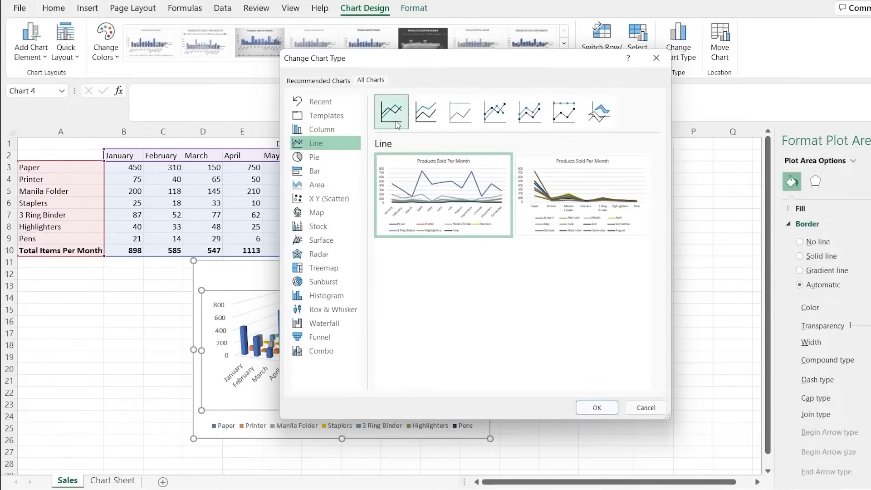
{"action": "left_click", "coordinate": [598, 407]}
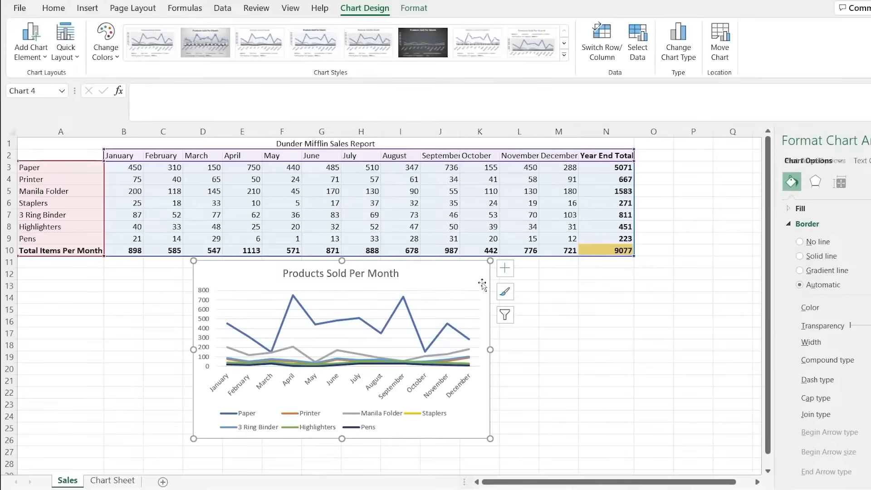
Step: Filter the Printer, Staplers, Highlighters and Pens series out of the line chart
{"action": "left_click", "coordinate": [505, 316]}
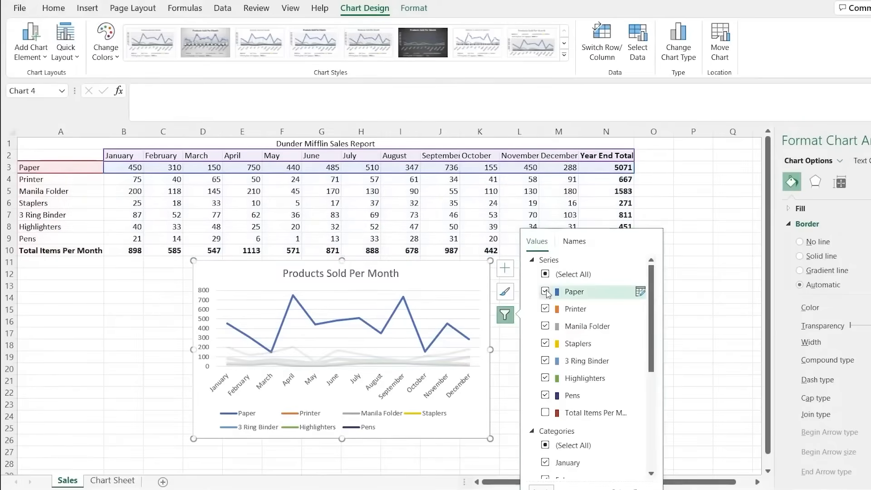
{"action": "left_click", "coordinate": [546, 310]}
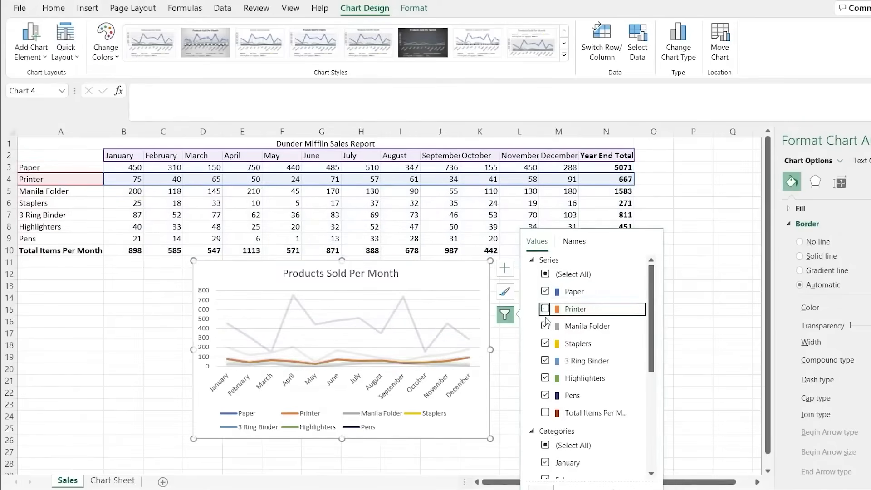
{"action": "left_click", "coordinate": [546, 344]}
{"action": "left_click", "coordinate": [545, 379]}
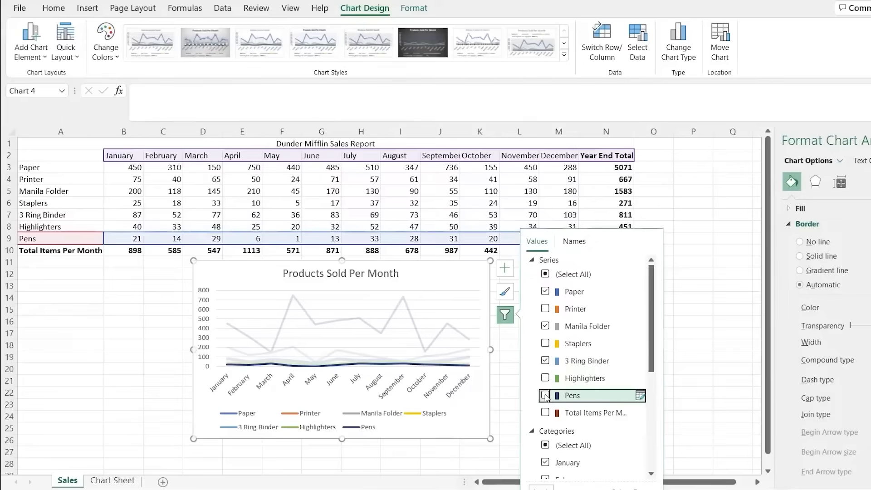
{"action": "left_click", "coordinate": [545, 396]}
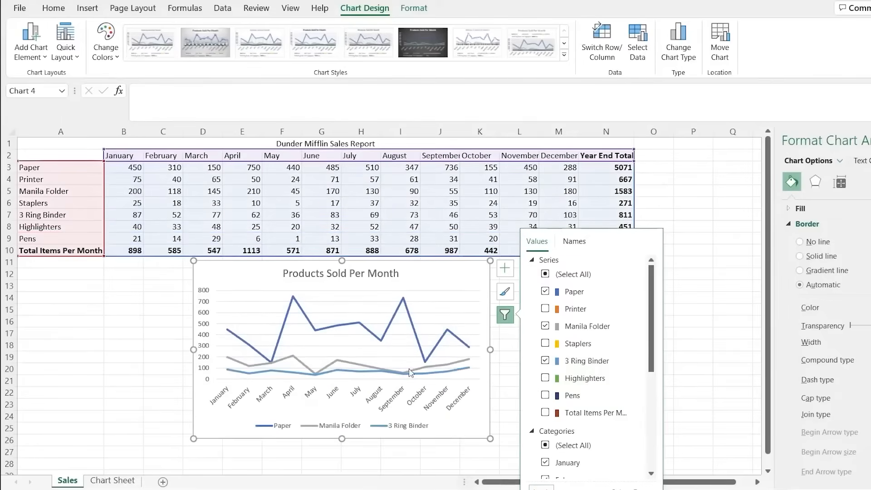
{"action": "left_click", "coordinate": [440, 278]}
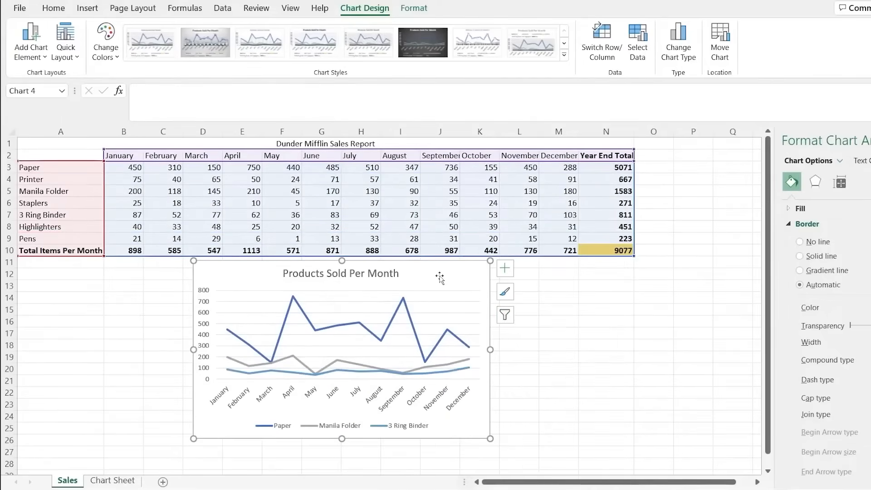
Step: Paste a copy of the filtered line chart into Chart Sheet at cell B18, and return to the Sales sheet
{"action": "left_click", "coordinate": [112, 480]}
{"action": "left_click", "coordinate": [58, 299]}
{"action": "key", "text": "ctrl+v"}
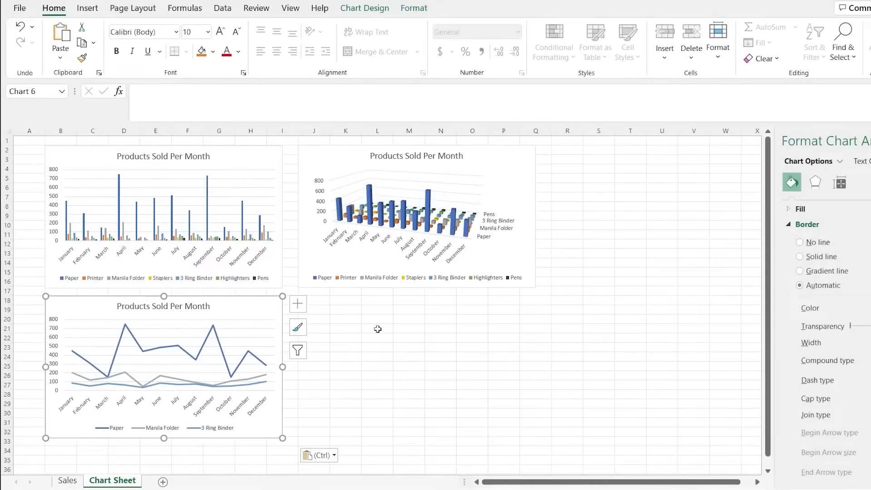
{"action": "left_click", "coordinate": [69, 482]}
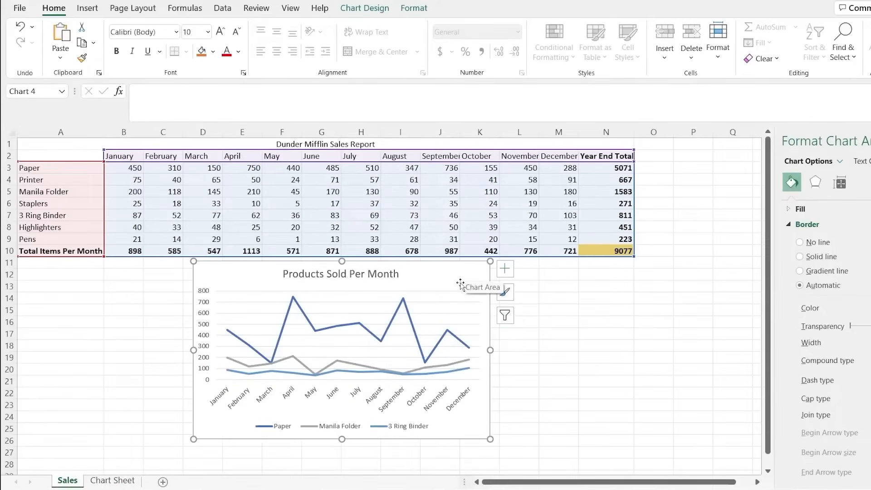
Step: Recolor the Sales sheet's line chart with the Monochromatic orange palette
{"action": "left_click", "coordinate": [509, 296]}
{"action": "left_click", "coordinate": [567, 268]}
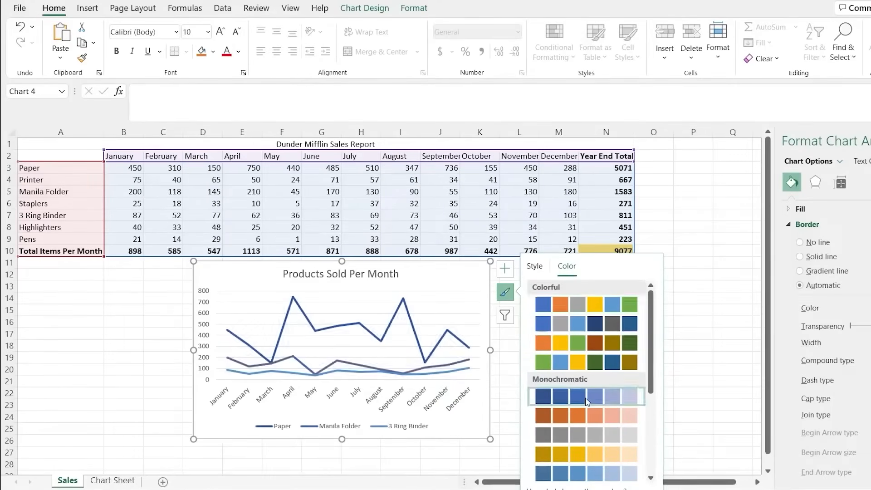
{"action": "left_click", "coordinate": [578, 415]}
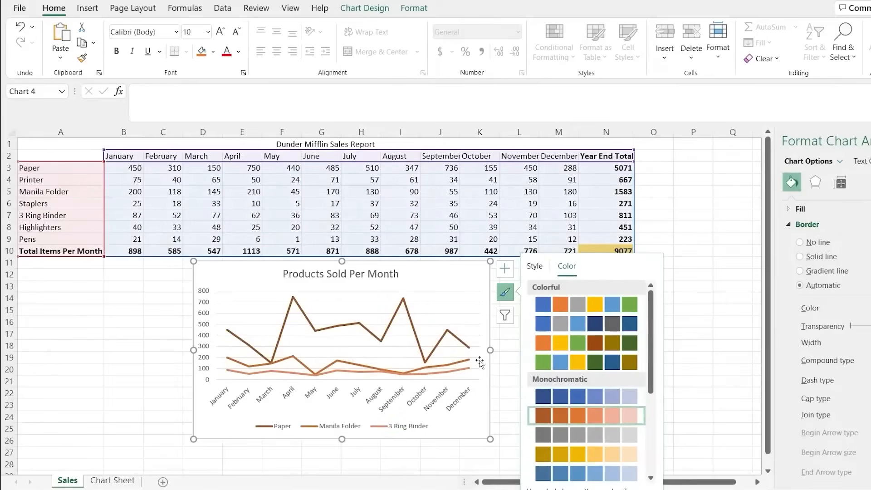
Step: Add the Total Items Per Month, Pens, Highlighters, Staplers and Printer series to the line chart through its filter
{"action": "left_click", "coordinate": [505, 315]}
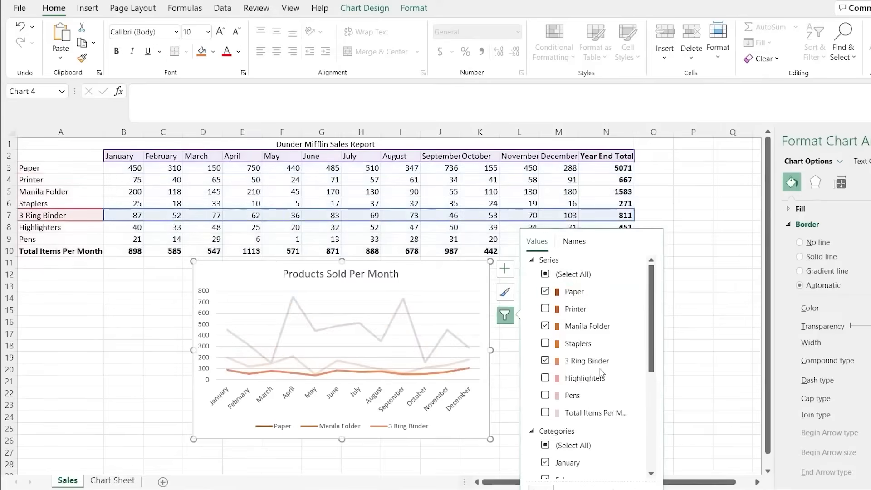
{"action": "left_click", "coordinate": [546, 413]}
{"action": "left_click", "coordinate": [546, 395]}
{"action": "left_click", "coordinate": [545, 378]}
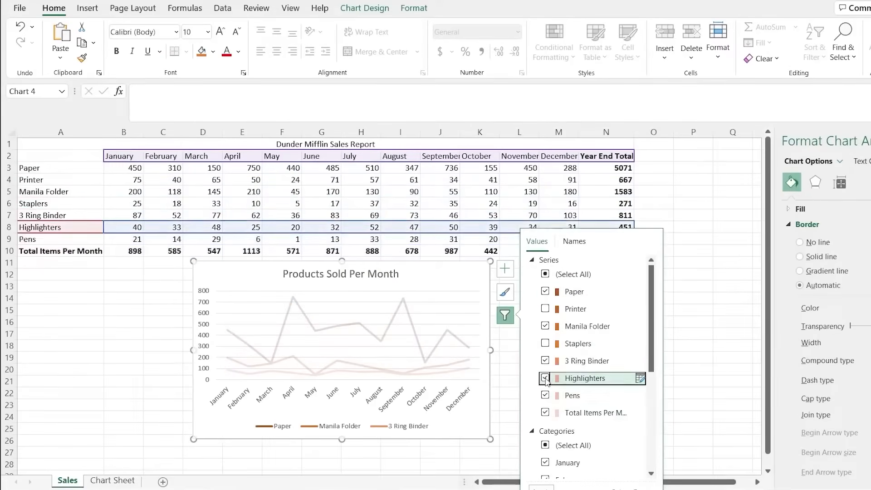
{"action": "left_click", "coordinate": [545, 343]}
{"action": "left_click", "coordinate": [546, 309]}
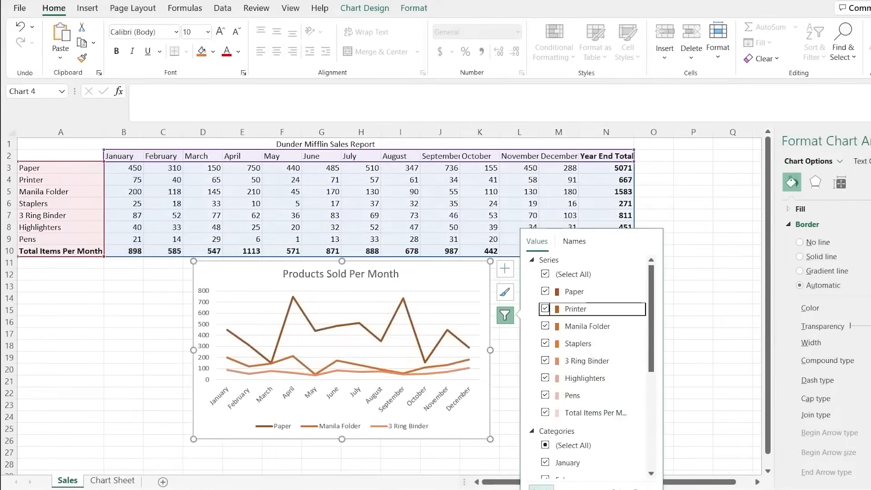
{"action": "left_click", "coordinate": [542, 488]}
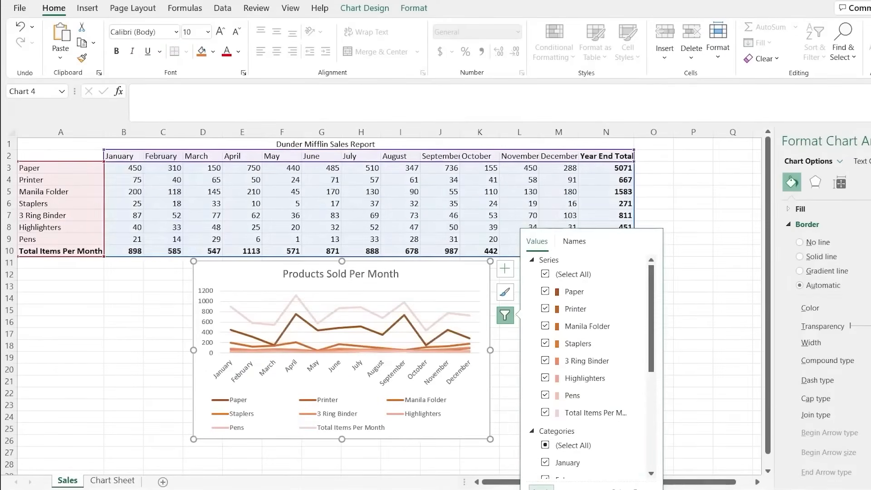
Step: Try several Colorful palettes and the gray Monochromatic one on the line chart, and apply the fourth Colorful palette, which starts with green
{"action": "left_click", "coordinate": [505, 293]}
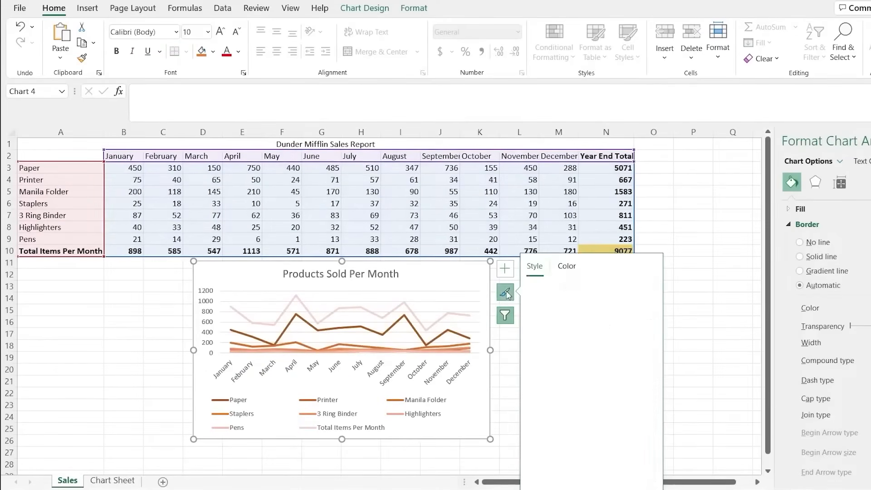
{"action": "left_click", "coordinate": [555, 266]}
{"action": "left_click", "coordinate": [578, 340]}
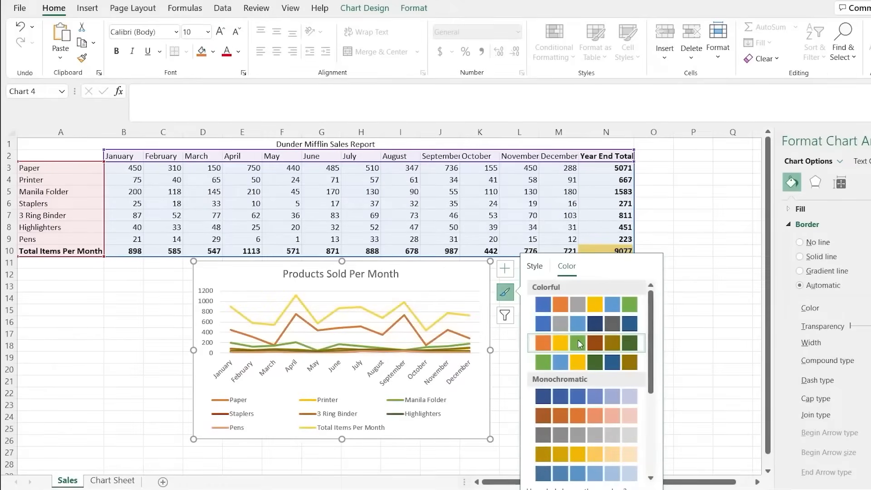
{"action": "left_click", "coordinate": [584, 329]}
{"action": "left_click", "coordinate": [581, 306]}
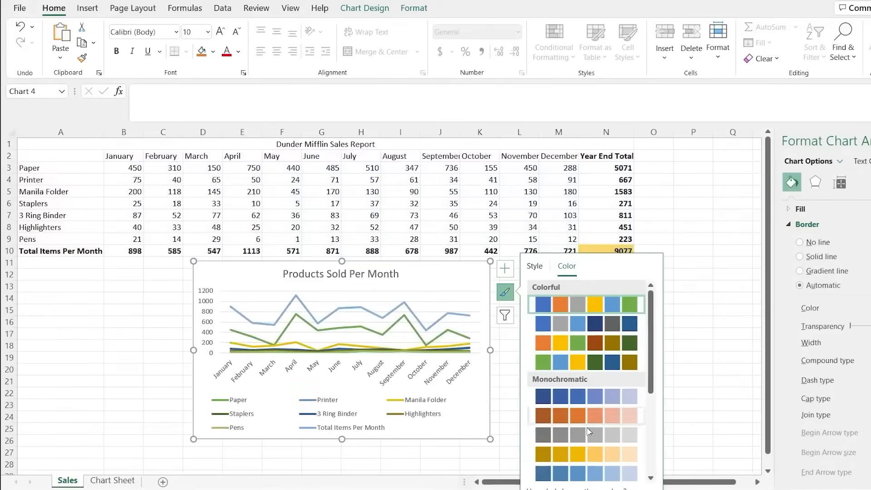
{"action": "left_click", "coordinate": [587, 440]}
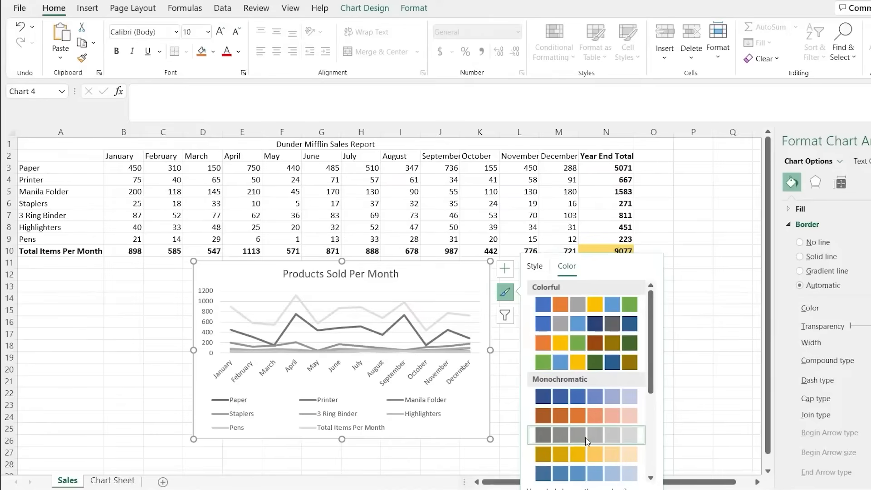
{"action": "left_click", "coordinate": [592, 309]}
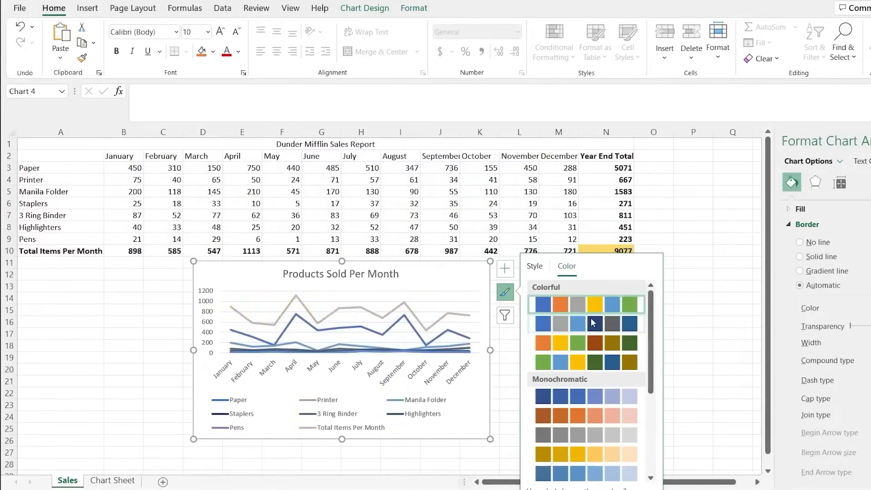
{"action": "left_click", "coordinate": [596, 346]}
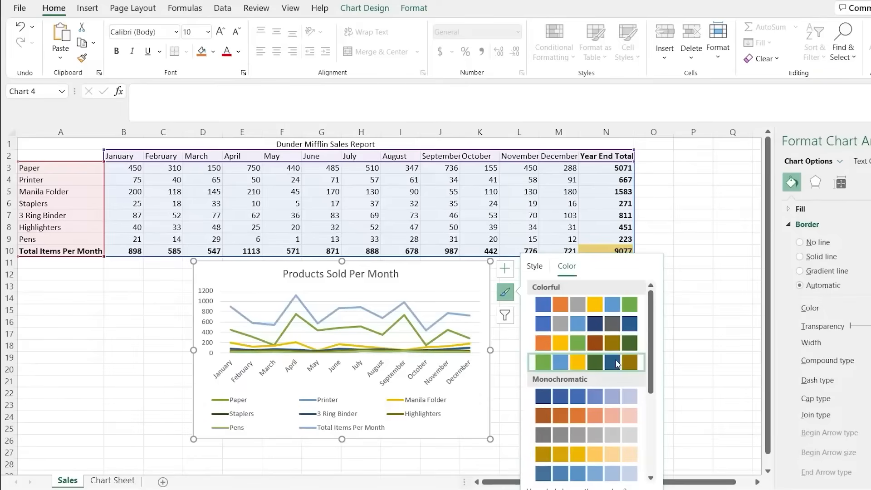
{"action": "left_click", "coordinate": [581, 363]}
{"action": "left_click", "coordinate": [507, 293]}
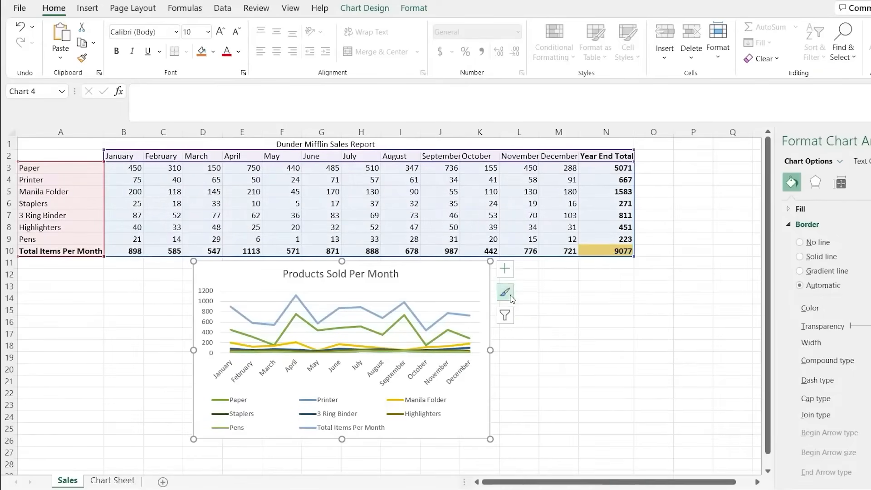
Step: Add data labels to the line chart and filter out the Printer, Staplers, Highlighters, Pens and Total Items Per Month series
{"action": "left_click", "coordinate": [508, 271]}
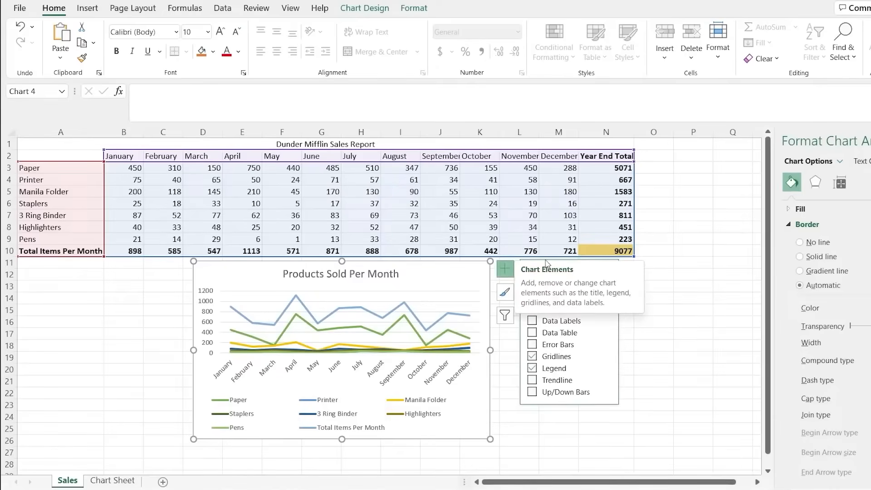
{"action": "left_click", "coordinate": [532, 322]}
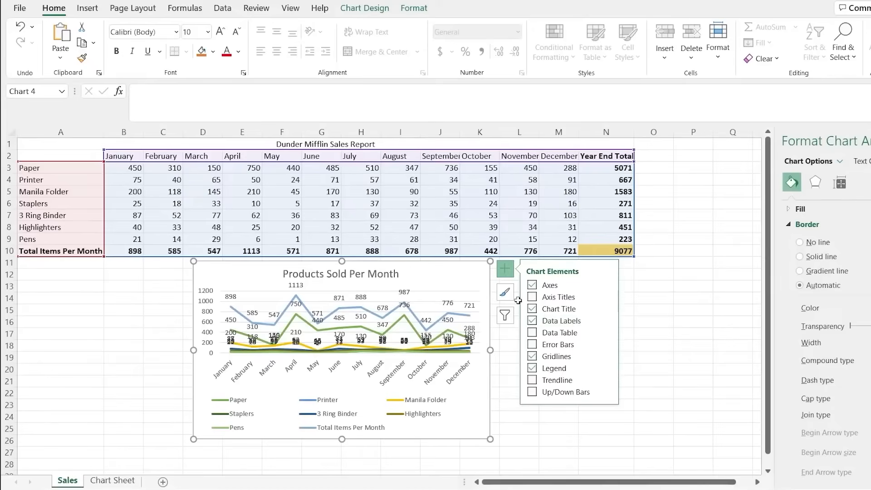
{"action": "left_click", "coordinate": [505, 316]}
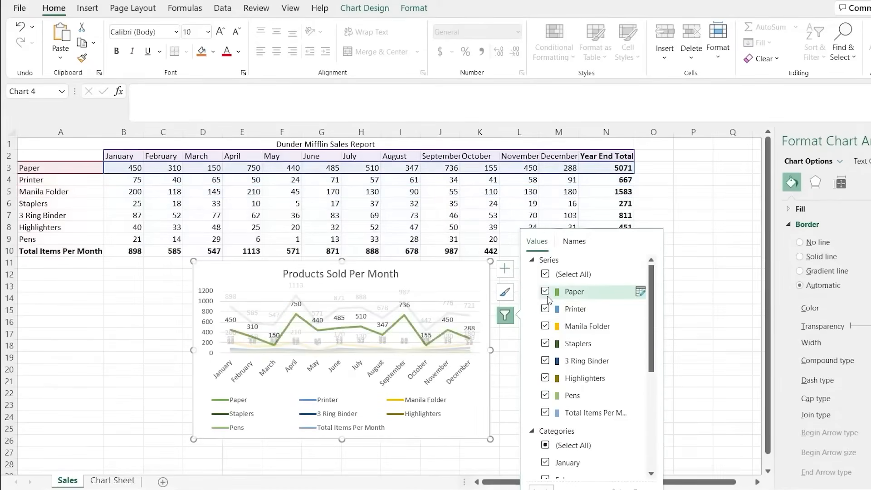
{"action": "left_click", "coordinate": [546, 309]}
{"action": "left_click", "coordinate": [546, 344]}
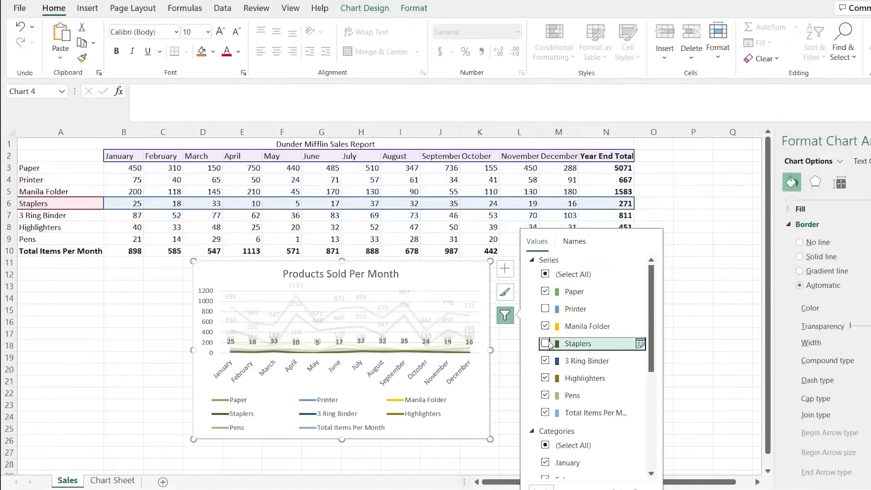
{"action": "left_click", "coordinate": [546, 378]}
{"action": "left_click", "coordinate": [545, 395]}
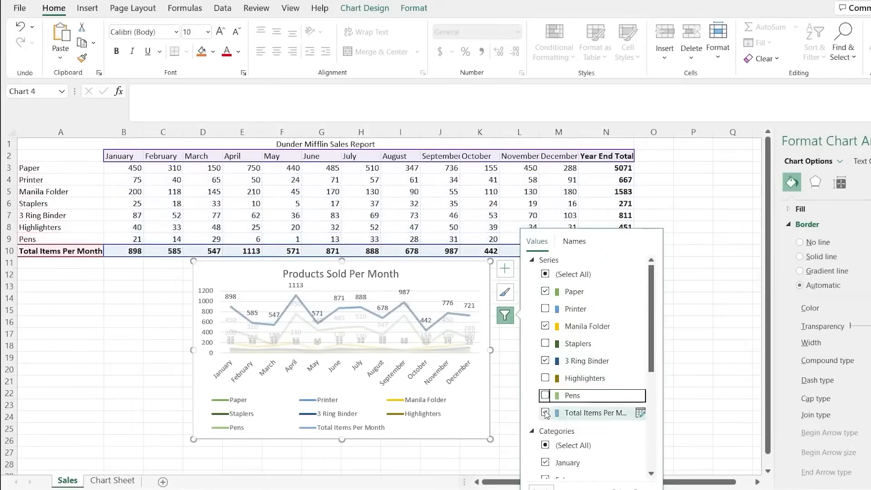
{"action": "left_click", "coordinate": [546, 413]}
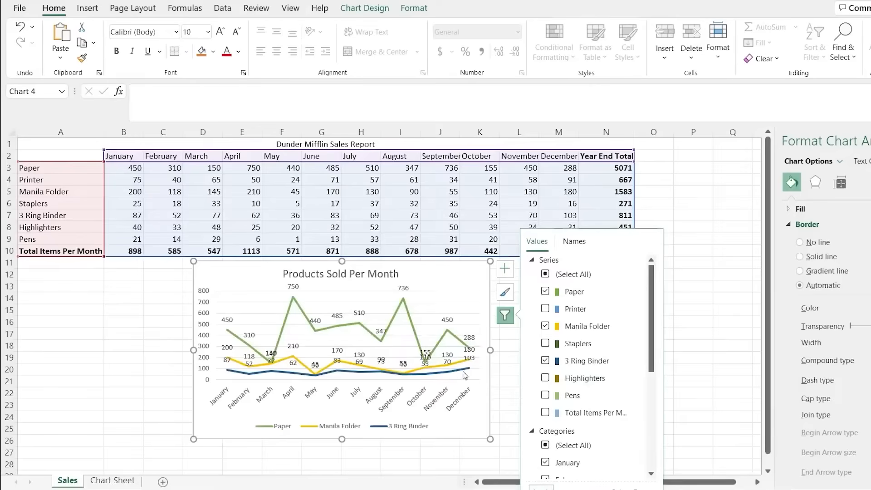
Step: Add a data table to the line chart and enlarge the chart so its upper-left corner reaches cell A1
{"action": "left_click", "coordinate": [575, 243]}
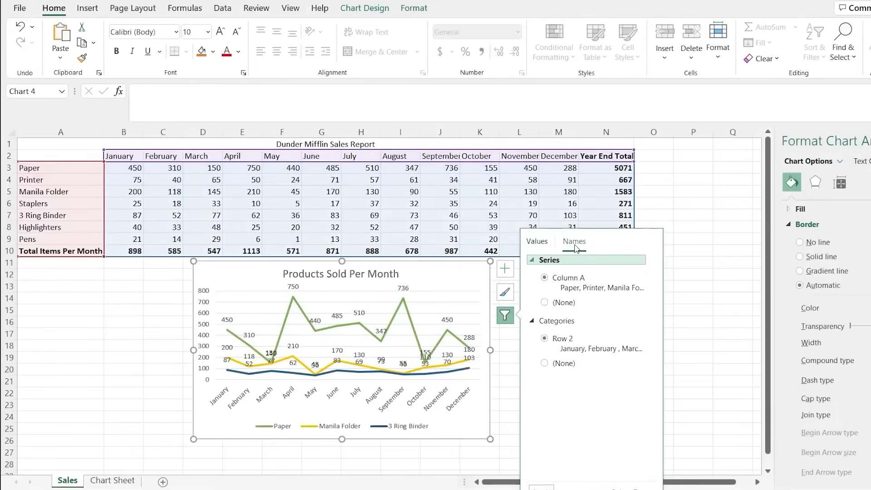
{"action": "left_click", "coordinate": [548, 242]}
{"action": "left_click", "coordinate": [505, 269]}
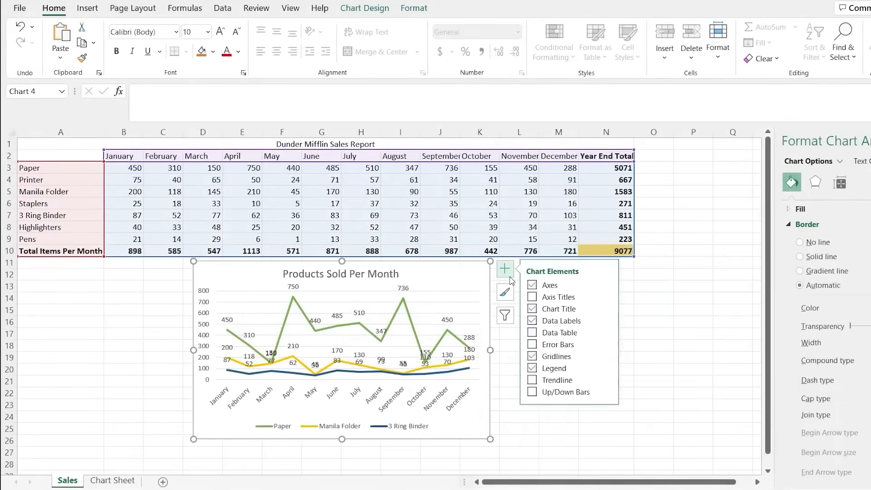
{"action": "left_click", "coordinate": [533, 333]}
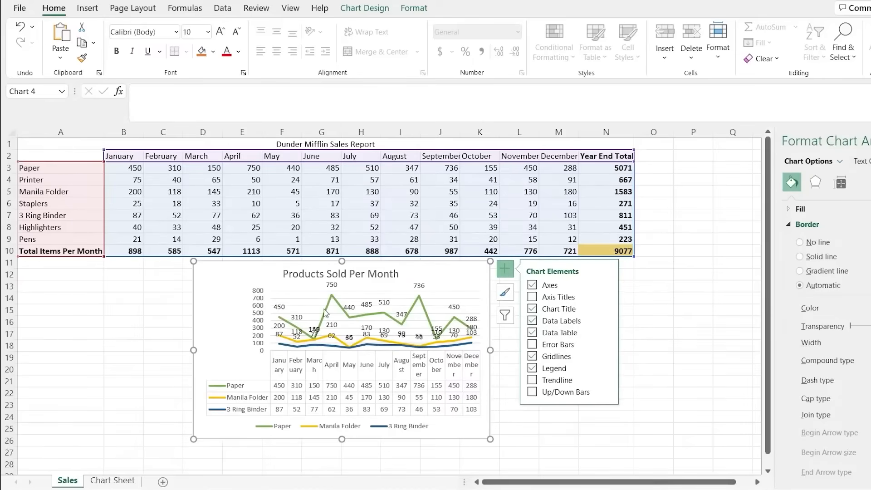
{"action": "left_click_drag", "start_coordinate": [193, 261], "coordinate": [21, 139]}
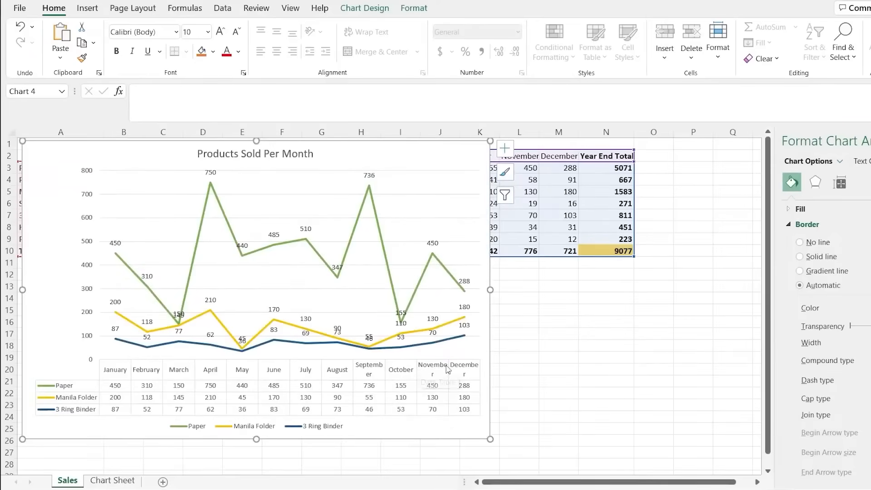
Step: Remove the data labels and resize the line chart to cover about E12 to M26, below the sales table
{"action": "left_click", "coordinate": [507, 153]}
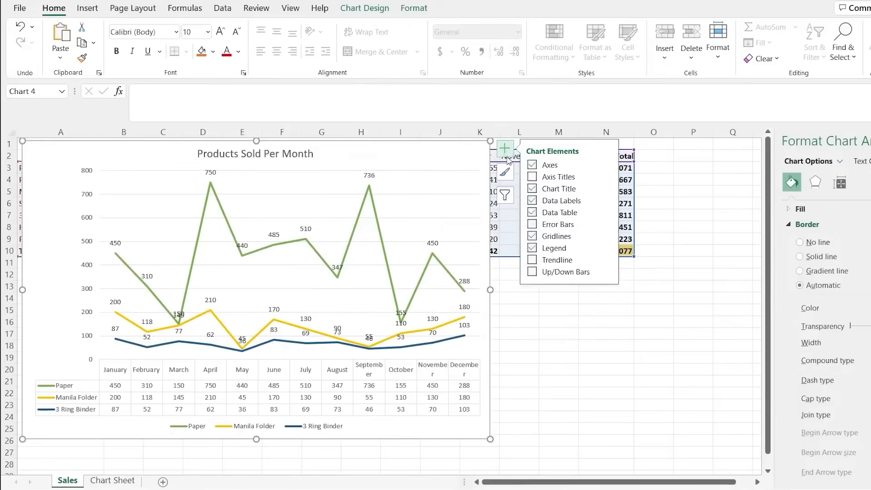
{"action": "left_click", "coordinate": [533, 201]}
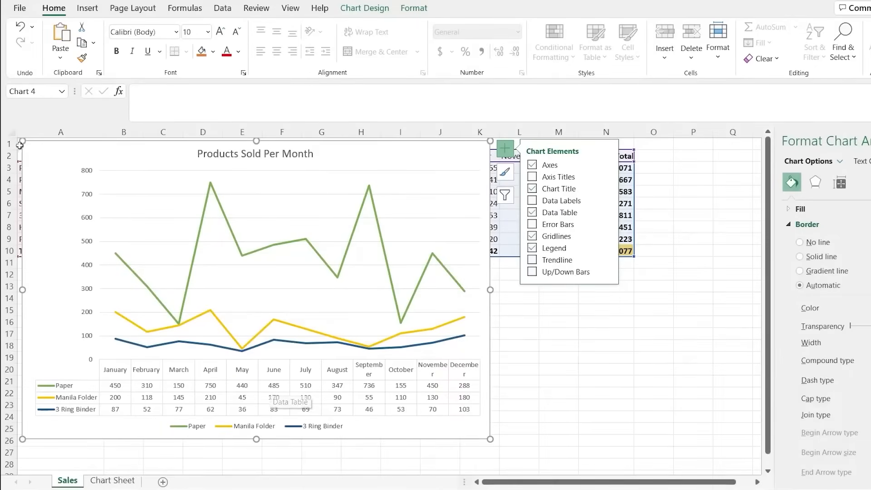
{"action": "left_click_drag", "start_coordinate": [23, 145], "coordinate": [238, 268]}
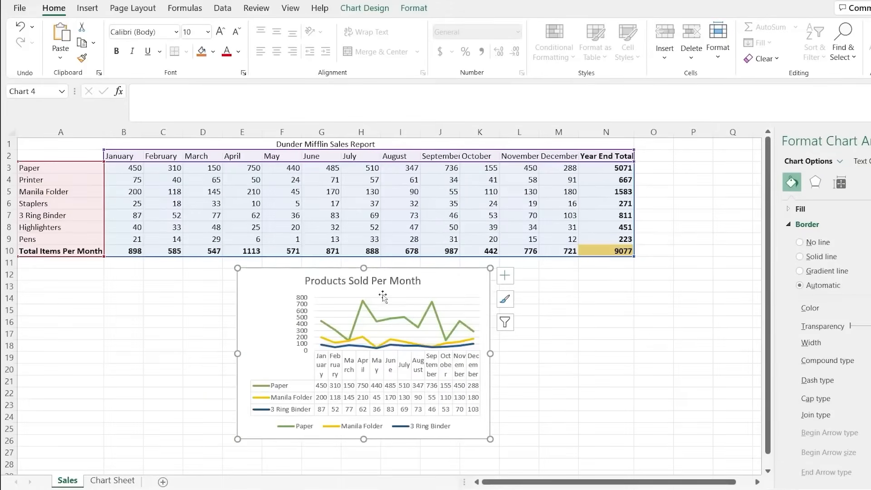
{"action": "left_click_drag", "start_coordinate": [492, 353], "coordinate": [572, 348]}
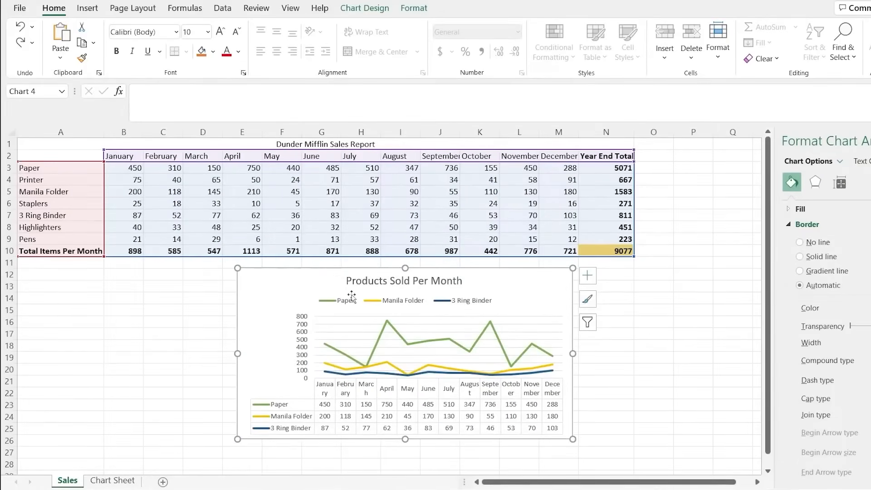
Step: Move the legend to just below the chart title, and open the detailed legend position options
{"action": "left_click", "coordinate": [590, 281]}
{"action": "left_click", "coordinate": [500, 300]}
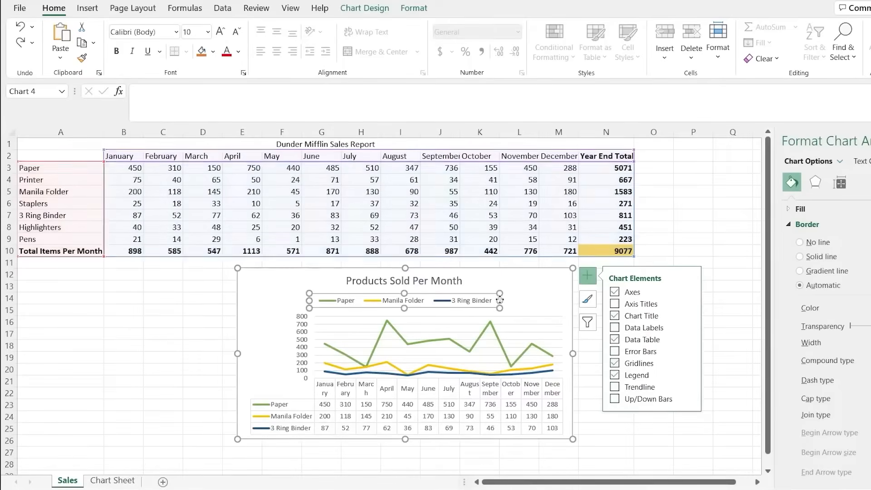
{"action": "mouse_move", "coordinate": [487, 294]}
{"action": "left_mouse_down"}
{"action": "mouse_move", "coordinate": [528, 267]}
{"action": "mouse_move", "coordinate": [508, 306]}
{"action": "mouse_move", "coordinate": [383, 378]}
{"action": "mouse_move", "coordinate": [455, 305]}
{"action": "mouse_move", "coordinate": [487, 305]}
{"action": "left_mouse_up"}
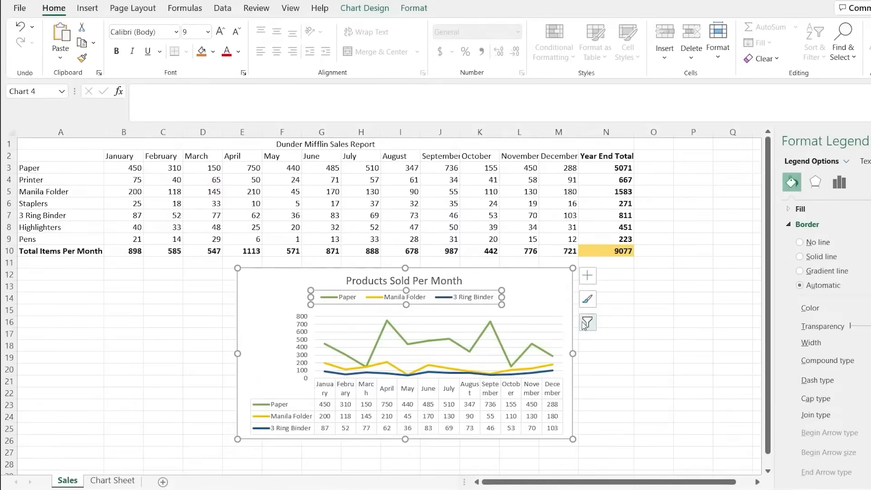
{"action": "left_click", "coordinate": [587, 276]}
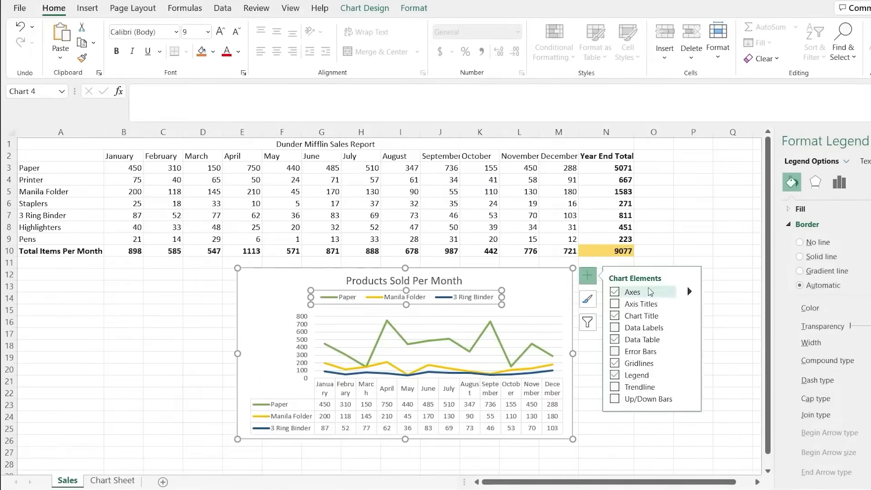
{"action": "left_click", "coordinate": [689, 376]}
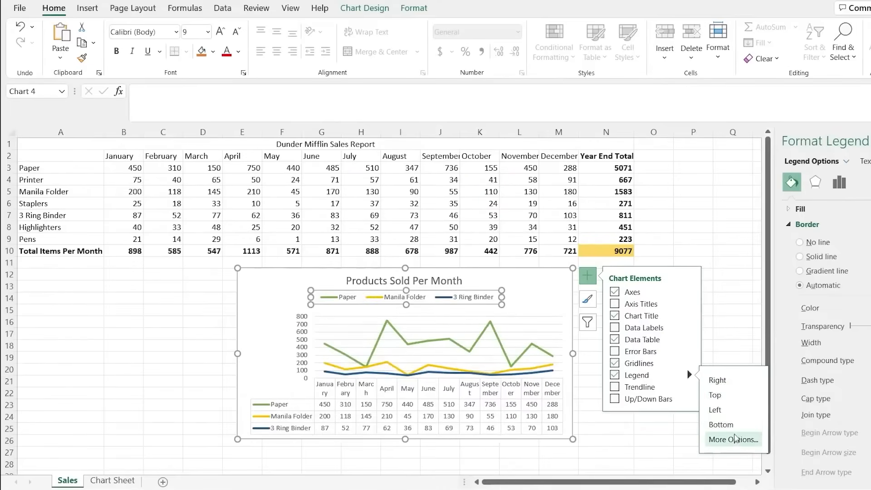
{"action": "left_click", "coordinate": [735, 442]}
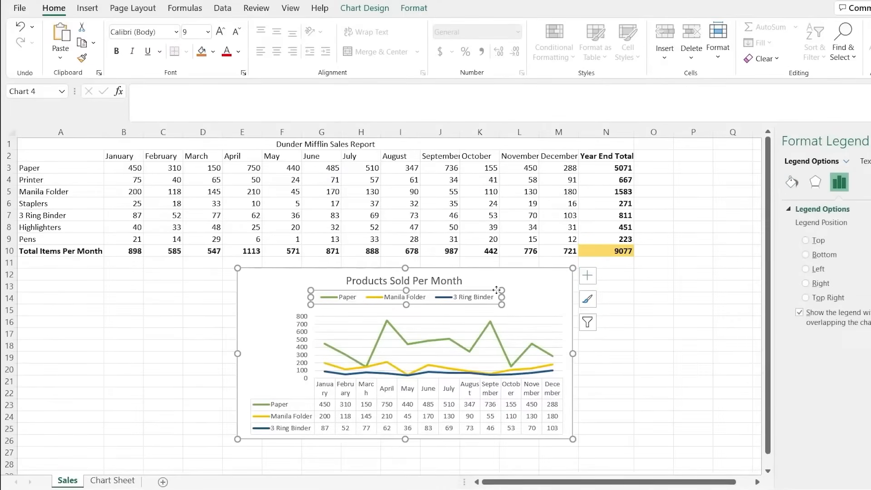
Step: Place the legend on the right side of the line chart and move it down beside the data table
{"action": "left_click", "coordinate": [588, 275]}
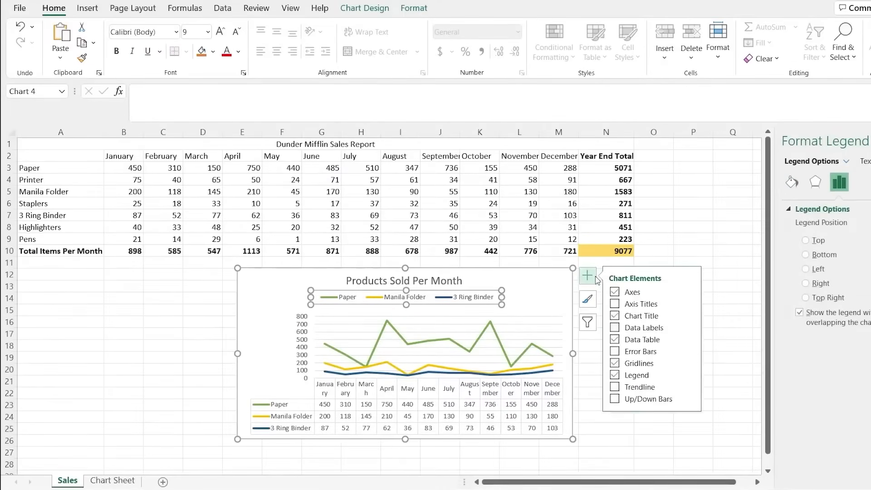
{"action": "left_click", "coordinate": [689, 375]}
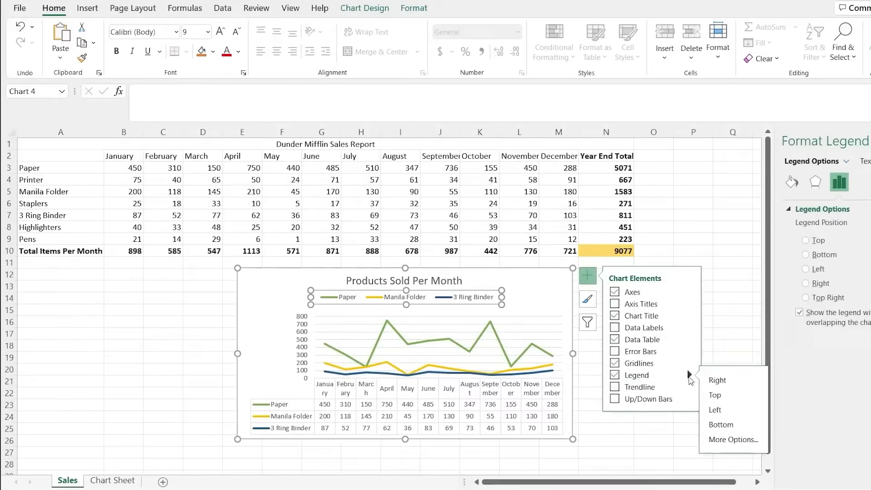
{"action": "left_click", "coordinate": [716, 380]}
{"action": "left_click_drag", "start_coordinate": [556, 344], "coordinate": [556, 391]}
{"action": "left_click", "coordinate": [540, 352]}
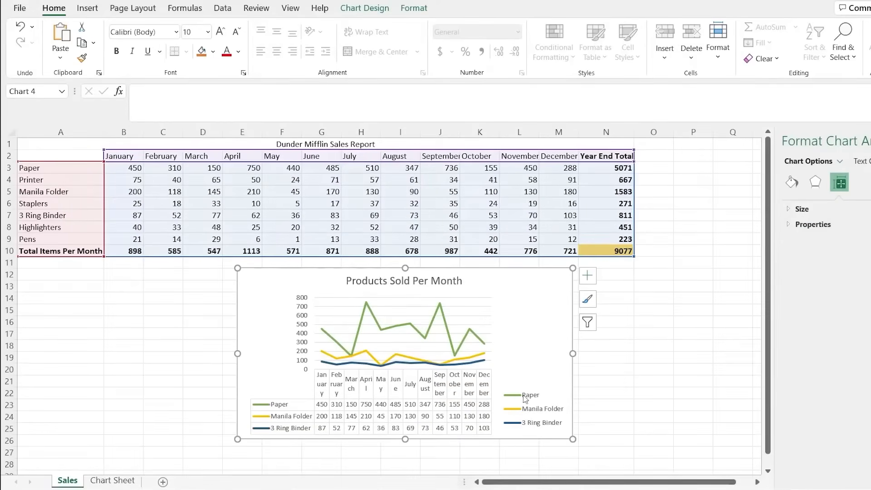
Step: Try to move the plot area further right within the line chart, and undo the moves
{"action": "left_click", "coordinate": [453, 326]}
{"action": "left_click", "coordinate": [454, 301]}
{"action": "left_click", "coordinate": [459, 300]}
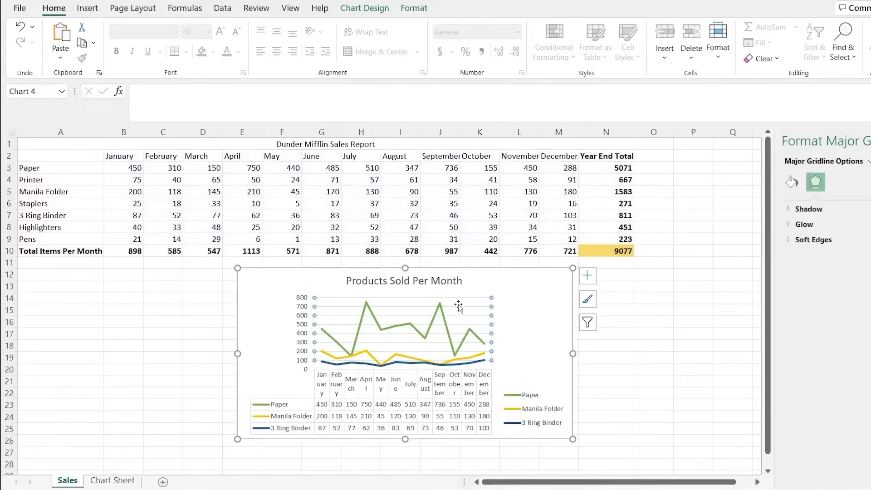
{"action": "left_click", "coordinate": [459, 306]}
{"action": "mouse_move", "coordinate": [459, 298]}
{"action": "left_mouse_down"}
{"action": "mouse_move", "coordinate": [511, 287]}
{"action": "mouse_move", "coordinate": [539, 302]}
{"action": "mouse_move", "coordinate": [462, 302]}
{"action": "mouse_move", "coordinate": [486, 282]}
{"action": "mouse_move", "coordinate": [474, 300]}
{"action": "left_mouse_up"}
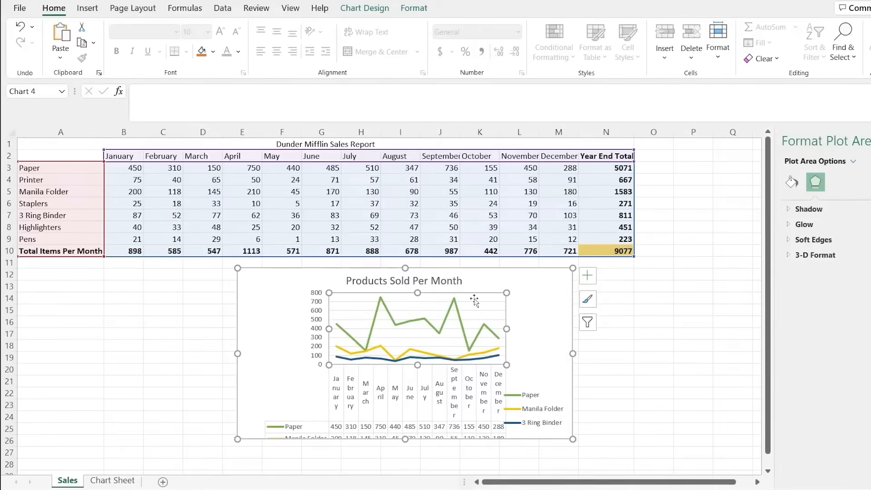
{"action": "key", "text": "ctrl+z"}
{"action": "key", "text": "ctrl+z"}
{"action": "key", "text": "ctrl+z"}
{"action": "key", "text": "ctrl+z"}
{"action": "key", "text": "ctrl+z"}
{"action": "key", "text": "ctrl+z"}
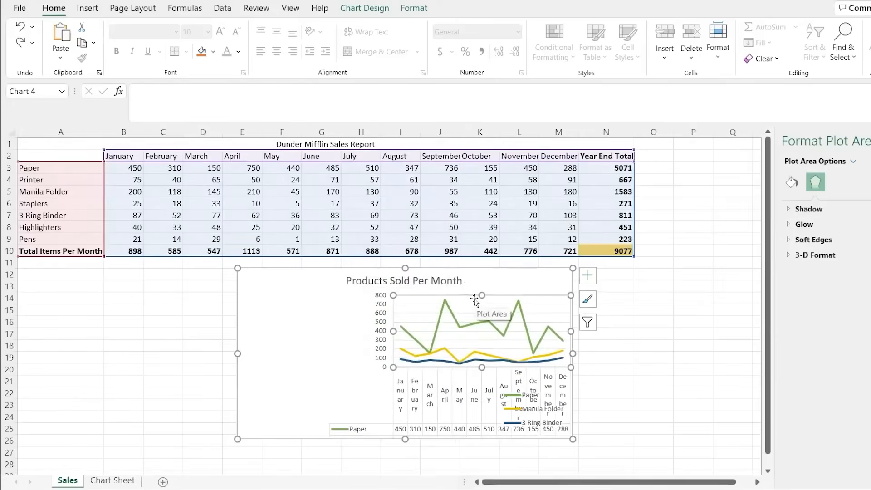
Step: Copy the line chart with its data table and paste it into Chart Sheet at cell J18
{"action": "left_click", "coordinate": [545, 282]}
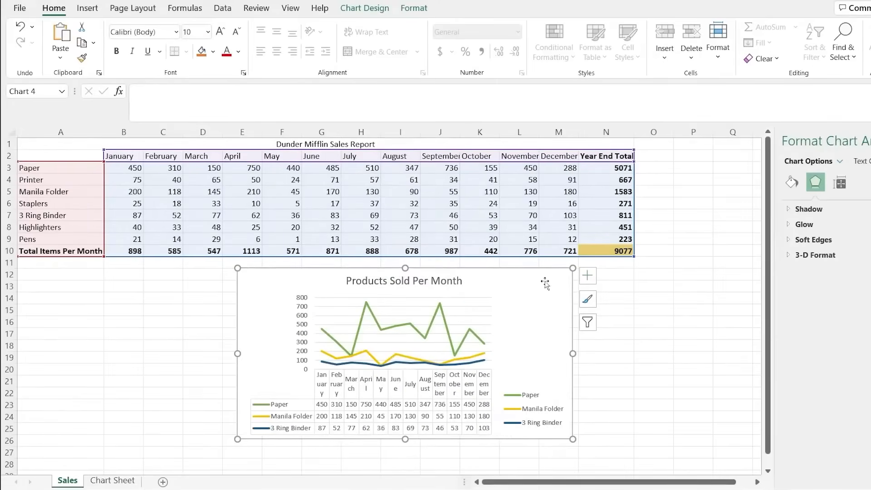
{"action": "left_click", "coordinate": [113, 480]}
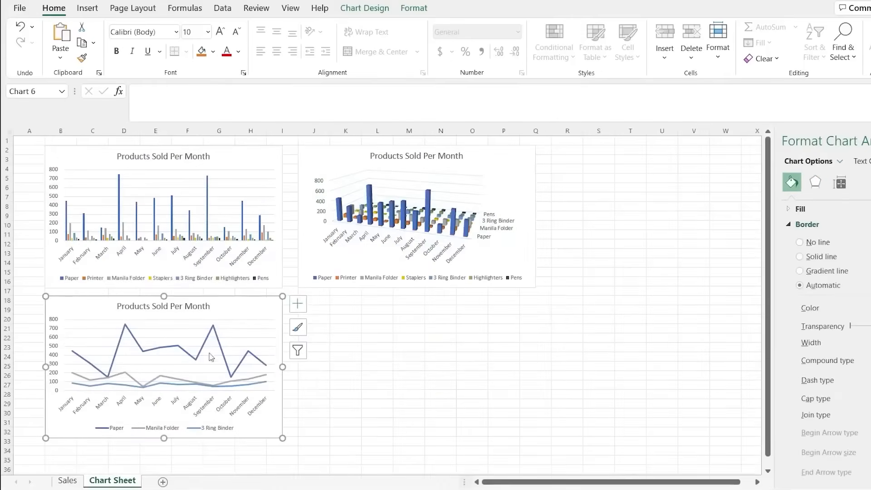
{"action": "left_click", "coordinate": [313, 297]}
{"action": "key", "text": "ctrl+v"}
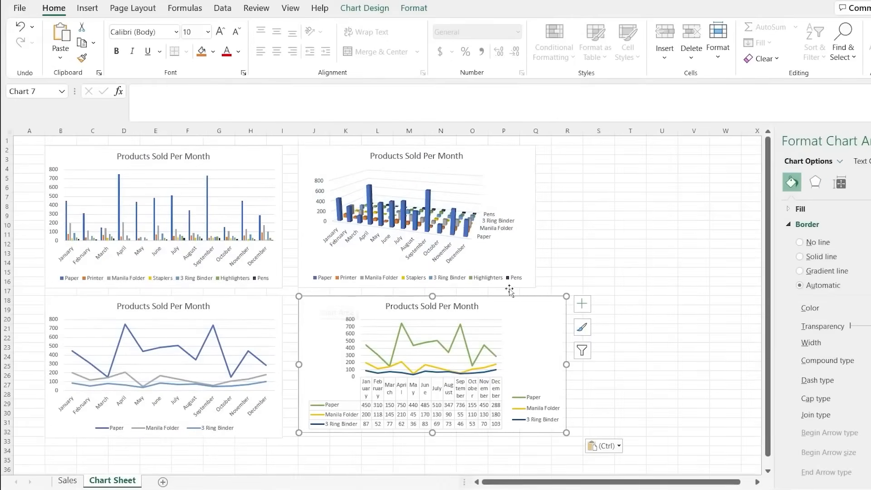
{"action": "left_click", "coordinate": [575, 253]}
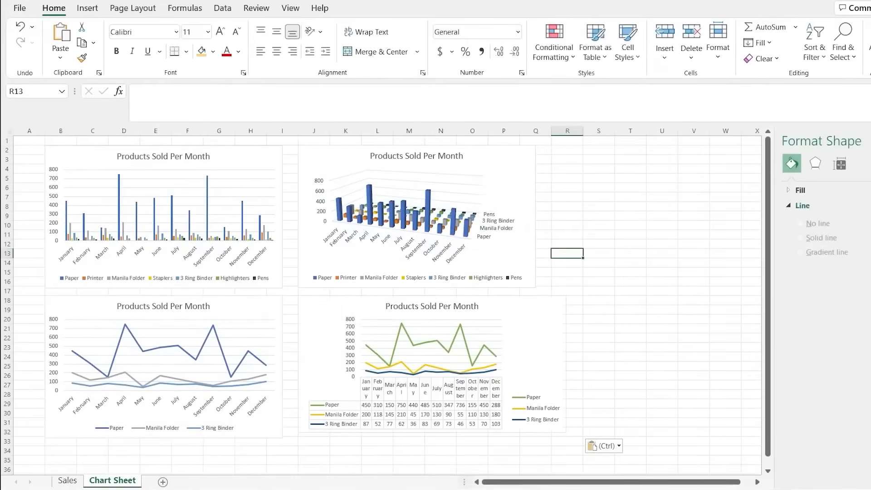
Step: Examine the fill, border, shadow and glow options for the Sales line chart's area, and view the chart copies on Chart Sheet
{"action": "left_click", "coordinate": [67, 480]}
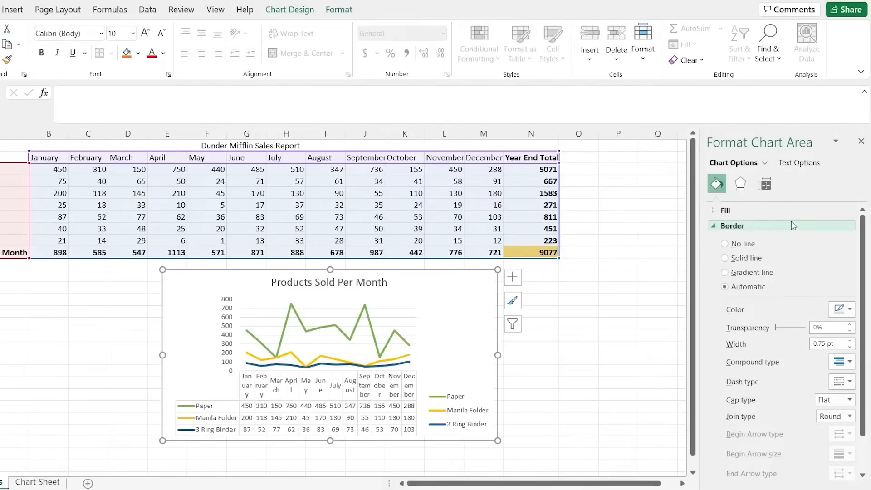
{"action": "scroll", "coordinate": [716, 297], "scroll_direction": "down", "scroll_amount": 2}
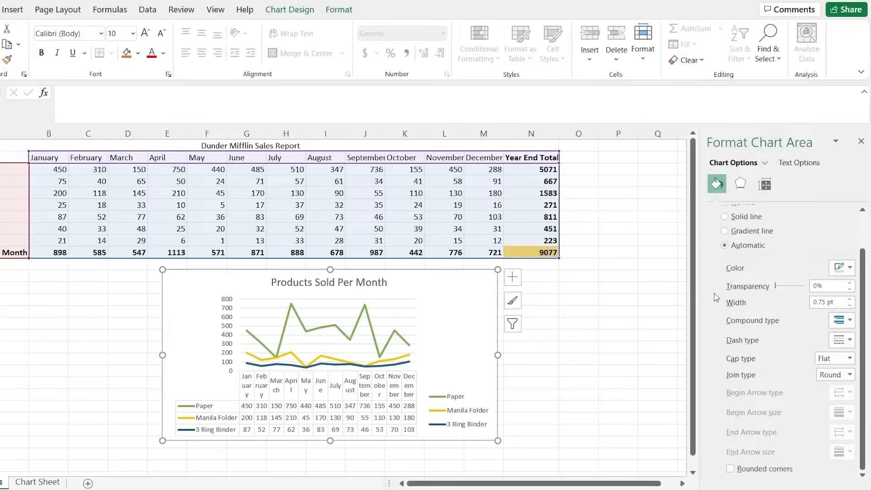
{"action": "scroll", "coordinate": [716, 297], "scroll_direction": "up", "scroll_amount": 2}
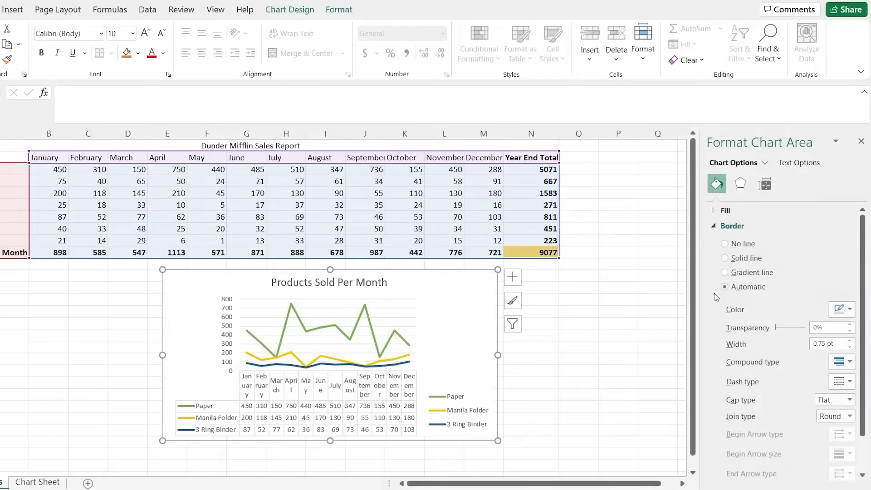
{"action": "left_click", "coordinate": [715, 228]}
{"action": "left_click", "coordinate": [714, 211]}
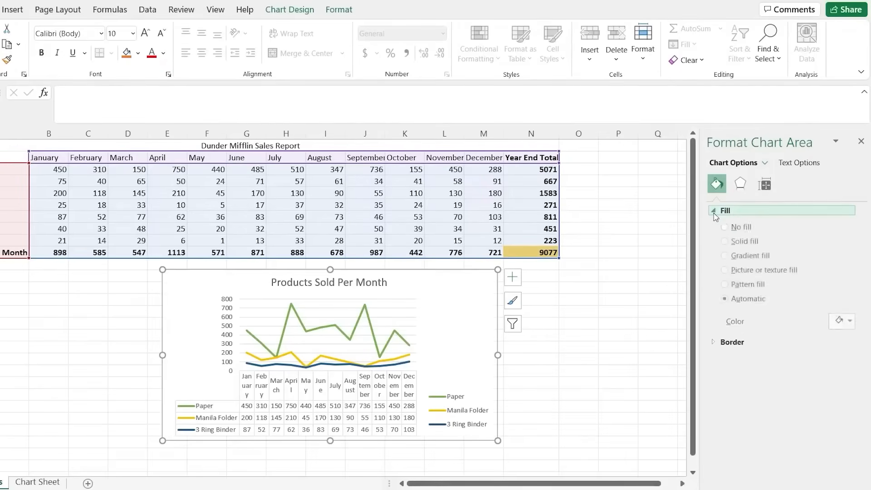
{"action": "left_click", "coordinate": [744, 186]}
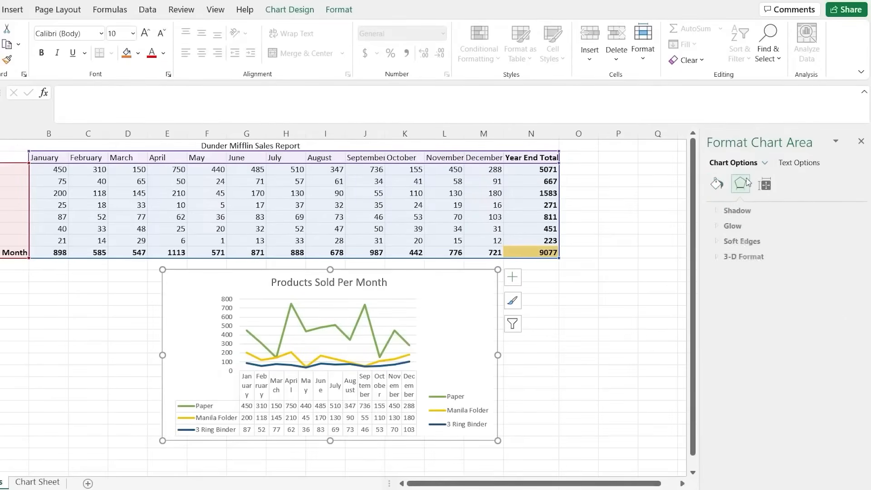
{"action": "left_click", "coordinate": [715, 212]}
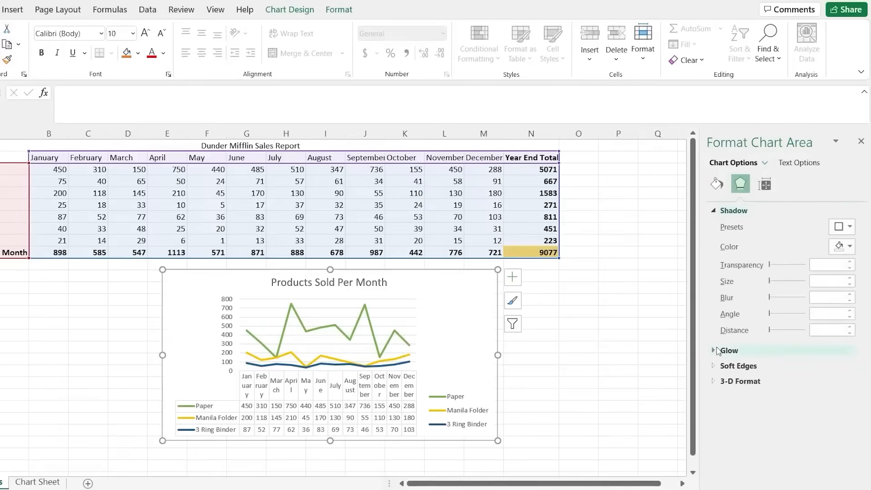
{"action": "left_click", "coordinate": [716, 352]}
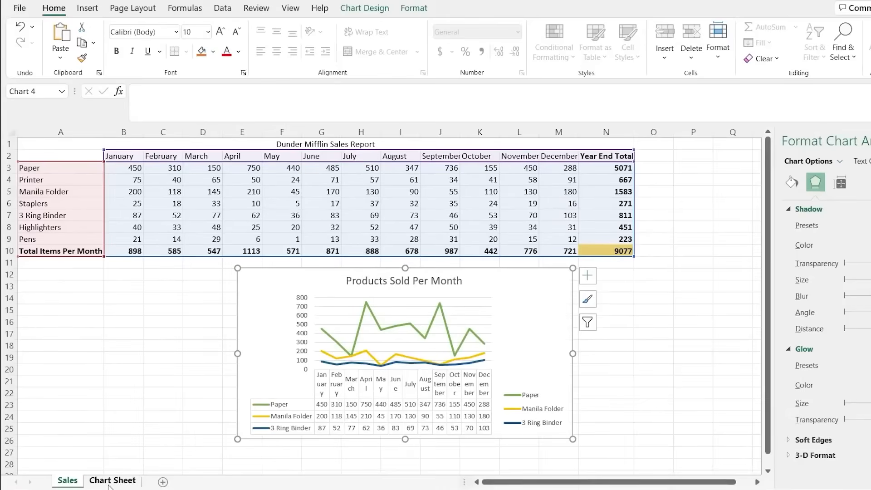
{"action": "left_click", "coordinate": [111, 481]}
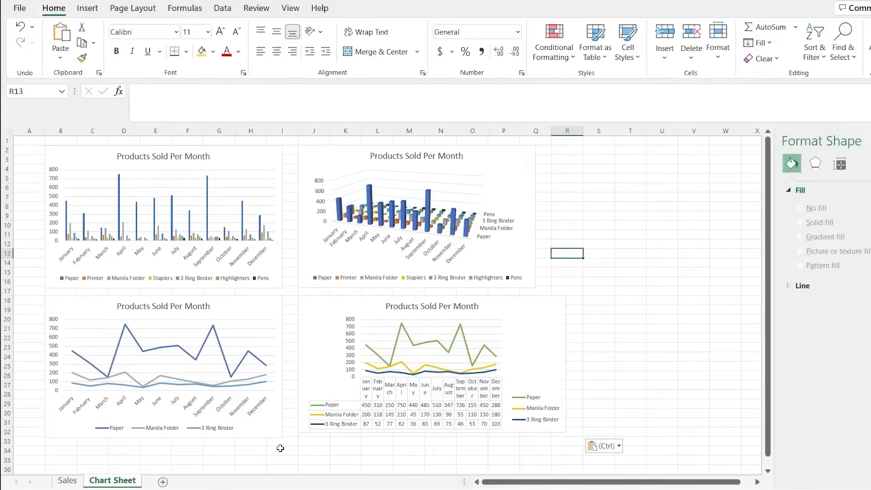
Step: Preview pie, doughnut, clustered bar, box and whisker, waterfall and column types for the Sales line chart without applying any, and return to Chart Sheet
{"action": "left_click", "coordinate": [68, 480]}
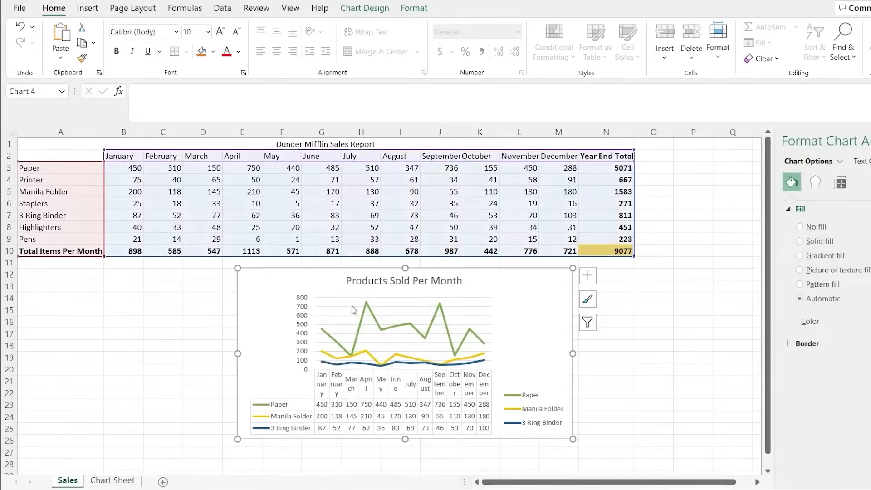
{"action": "left_click", "coordinate": [364, 8]}
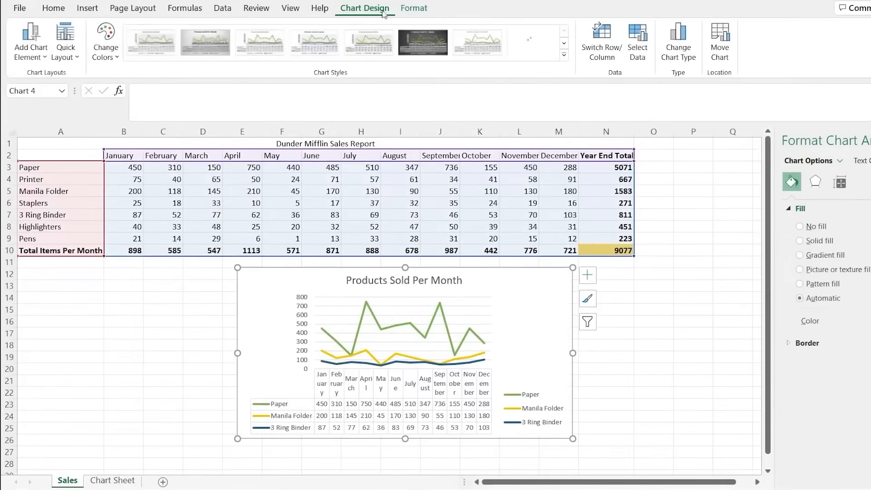
{"action": "left_click", "coordinate": [677, 39]}
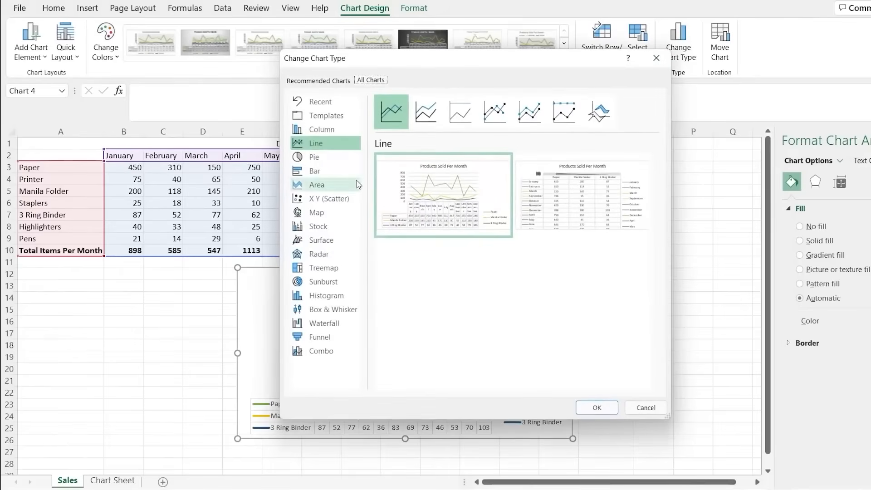
{"action": "left_click", "coordinate": [338, 159]}
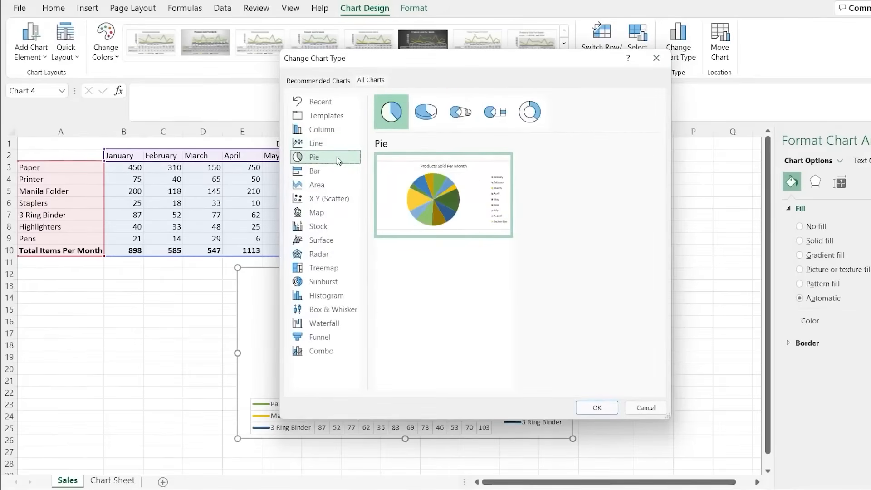
{"action": "left_click", "coordinate": [527, 119]}
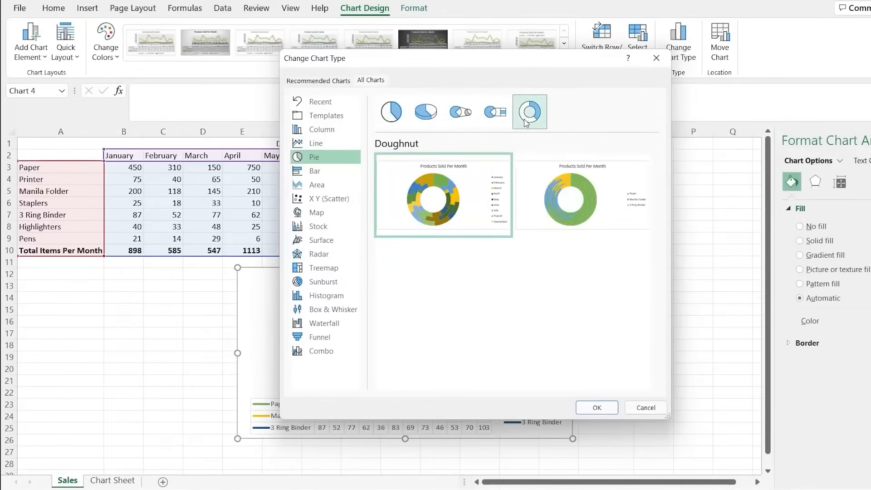
{"action": "mouse_move", "coordinate": [532, 161]}
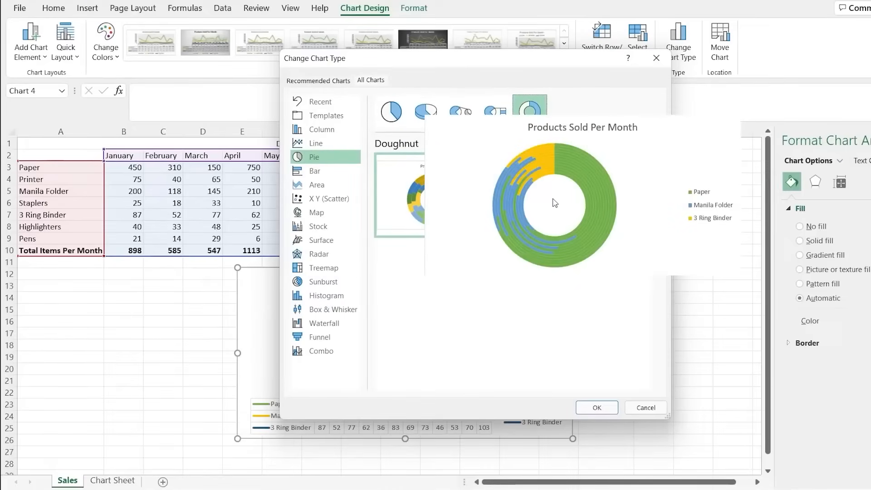
{"action": "left_click", "coordinate": [391, 111]}
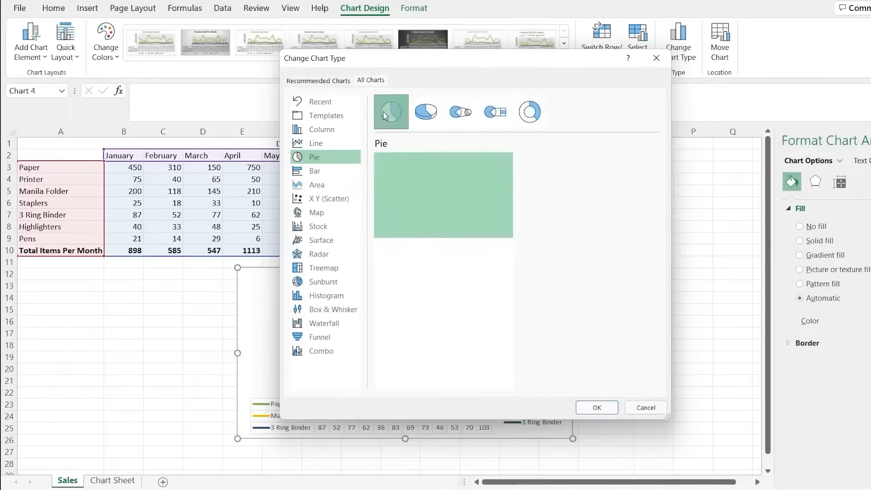
{"action": "left_click", "coordinate": [329, 174]}
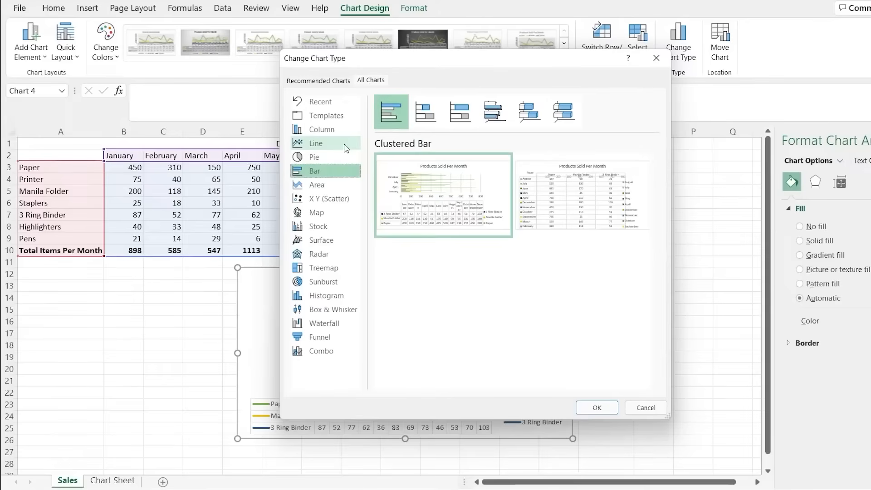
{"action": "mouse_move", "coordinate": [409, 186]}
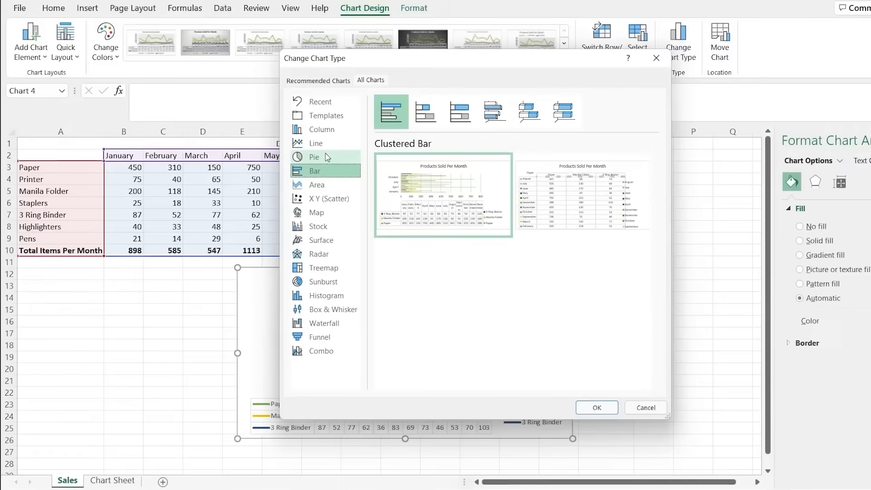
{"action": "left_click", "coordinate": [337, 311]}
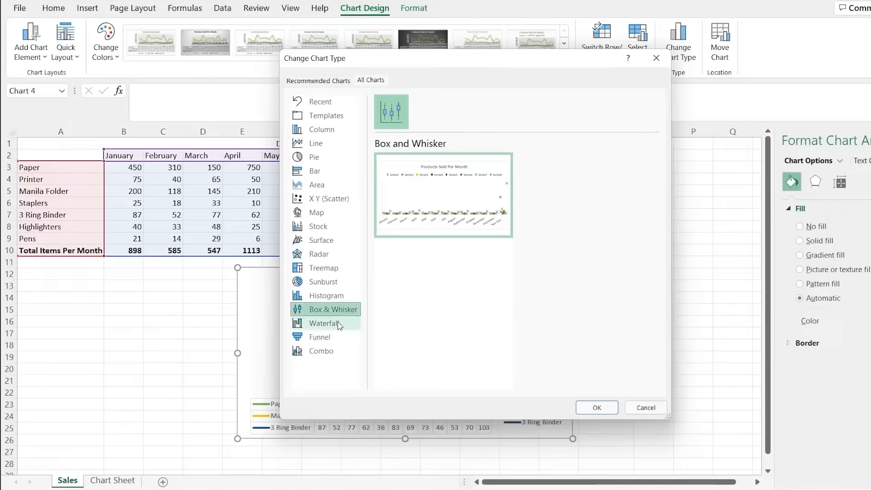
{"action": "left_click", "coordinate": [340, 327]}
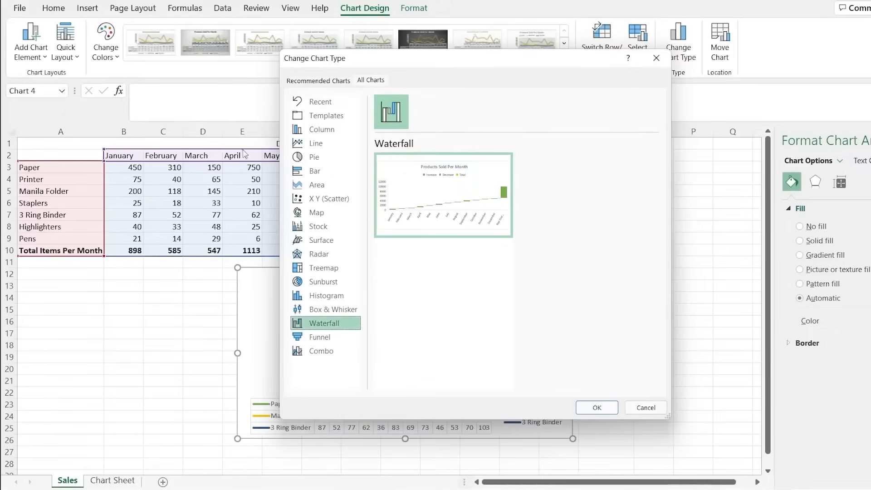
{"action": "left_click", "coordinate": [348, 133]}
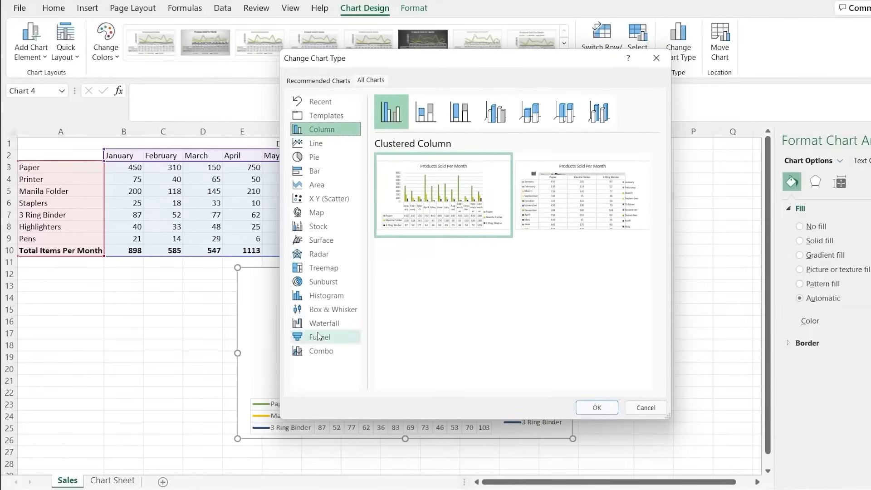
{"action": "left_click", "coordinate": [647, 407]}
{"action": "left_click", "coordinate": [113, 481]}
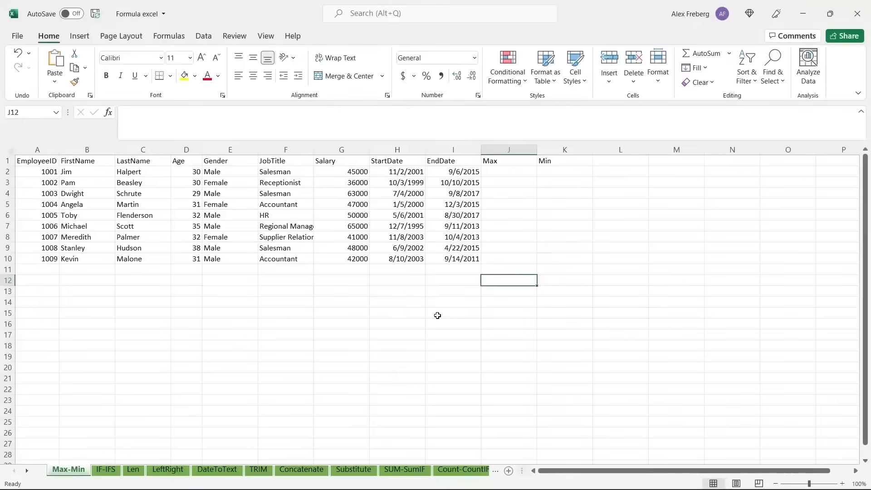
Step: Look through the IF-IFS, Len and LeftRight sheets of the Formula excel workbook and browse its remaining sheet names
{"action": "left_click", "coordinate": [112, 472]}
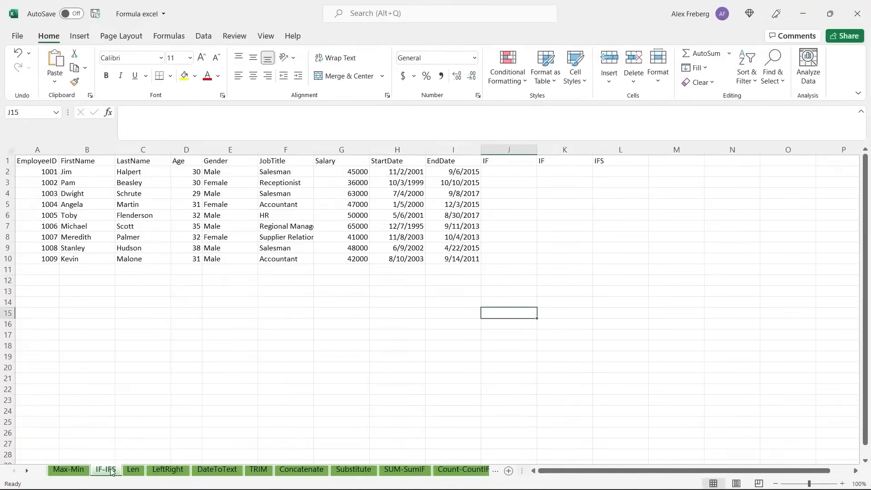
{"action": "left_click", "coordinate": [133, 474]}
{"action": "left_click", "coordinate": [269, 391]}
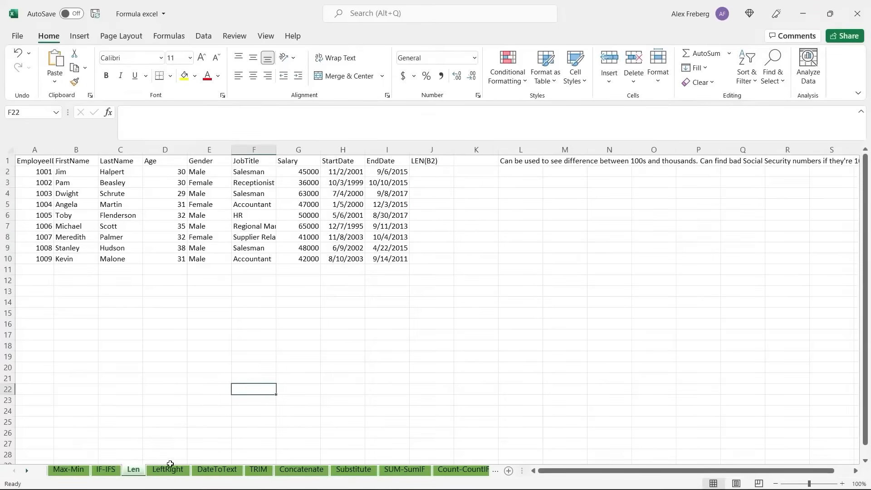
{"action": "left_click", "coordinate": [170, 468]}
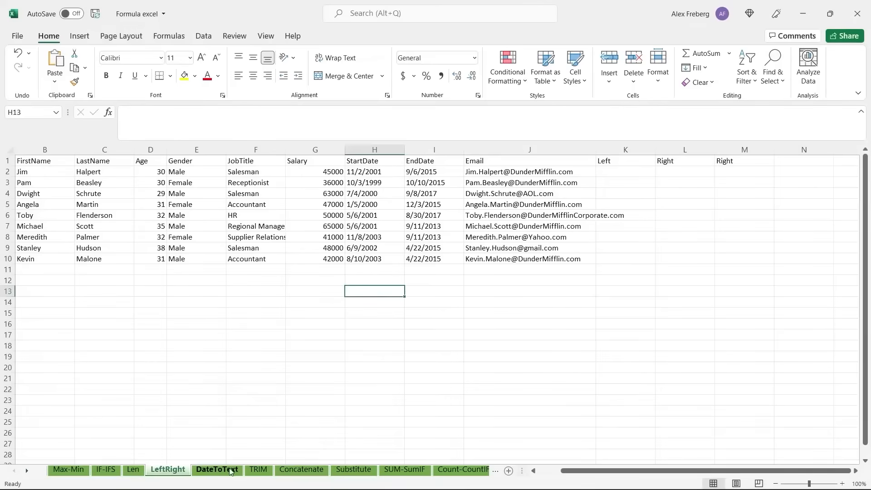
{"action": "left_click", "coordinate": [27, 472]}
{"action": "left_click", "coordinate": [27, 472]}
{"action": "left_click", "coordinate": [28, 472]}
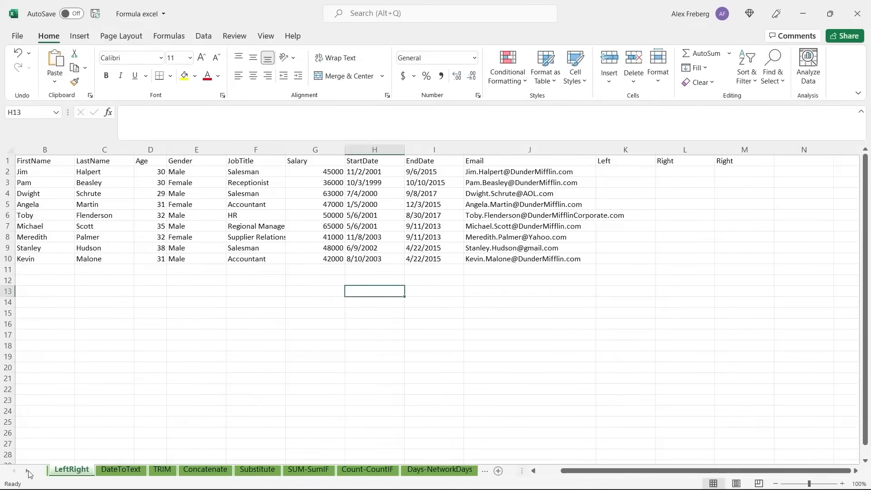
{"action": "left_click", "coordinate": [14, 471]}
{"action": "left_click", "coordinate": [14, 471]}
{"action": "left_click", "coordinate": [14, 471]}
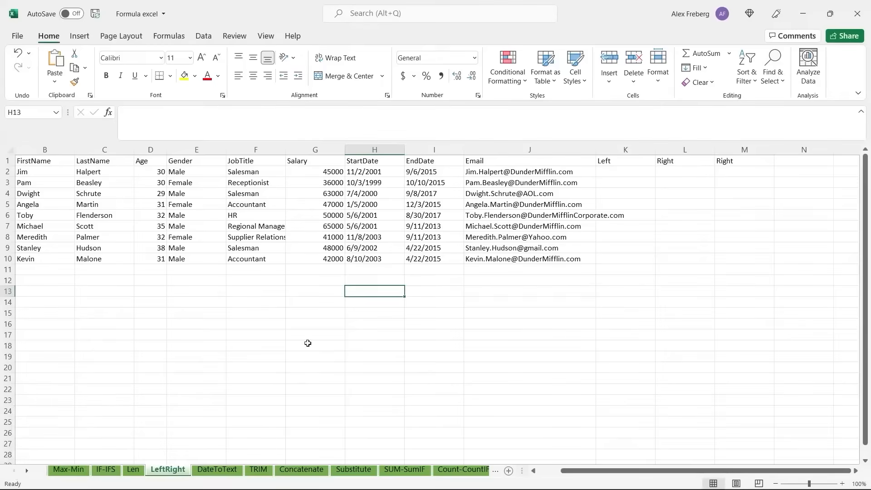
{"action": "left_click", "coordinate": [426, 282]}
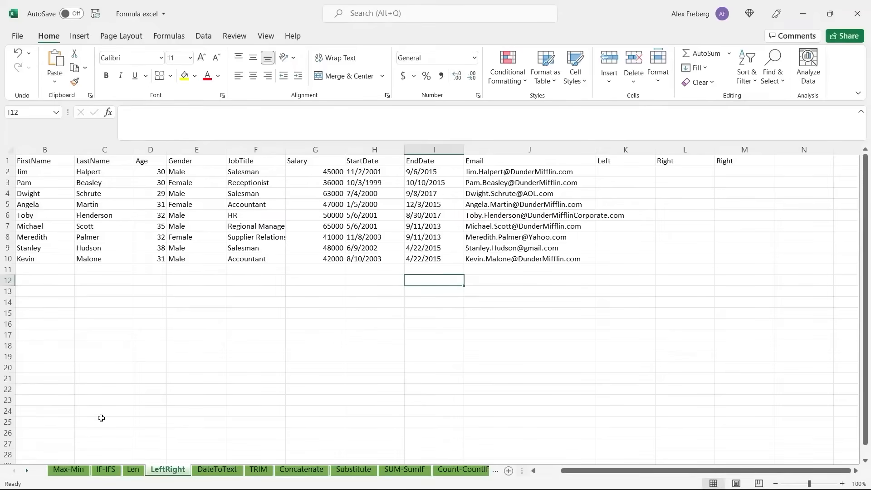
Step: On the Max-Min sheet, enter =MAX(H2:H10) in cell J2 to get the latest start date
{"action": "left_click", "coordinate": [69, 470]}
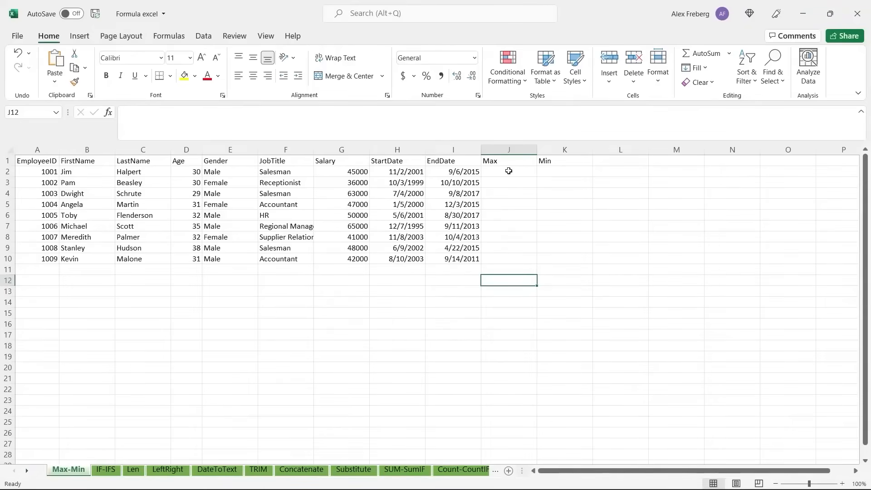
{"action": "left_click", "coordinate": [509, 171]}
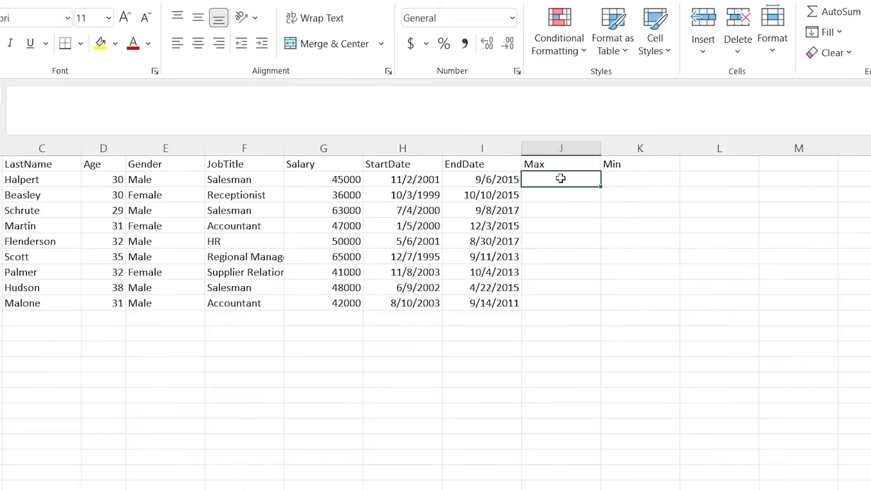
{"action": "type", "text": "="}
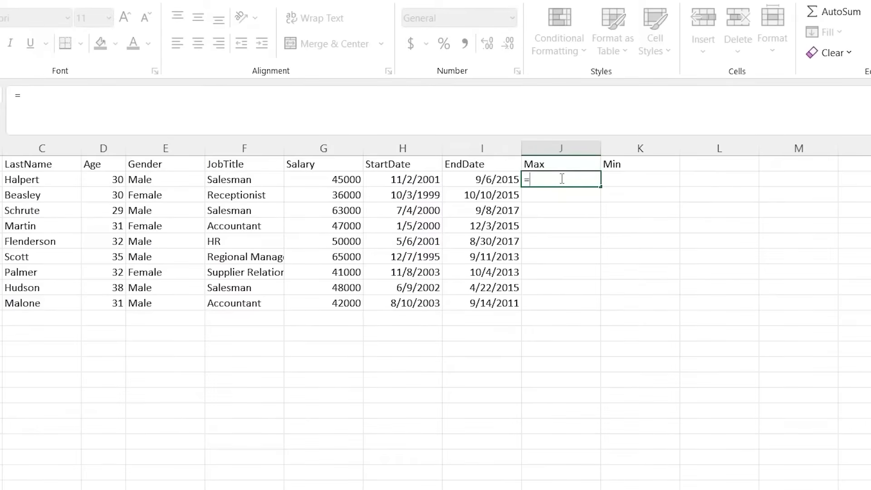
{"action": "type", "text": "Max"}
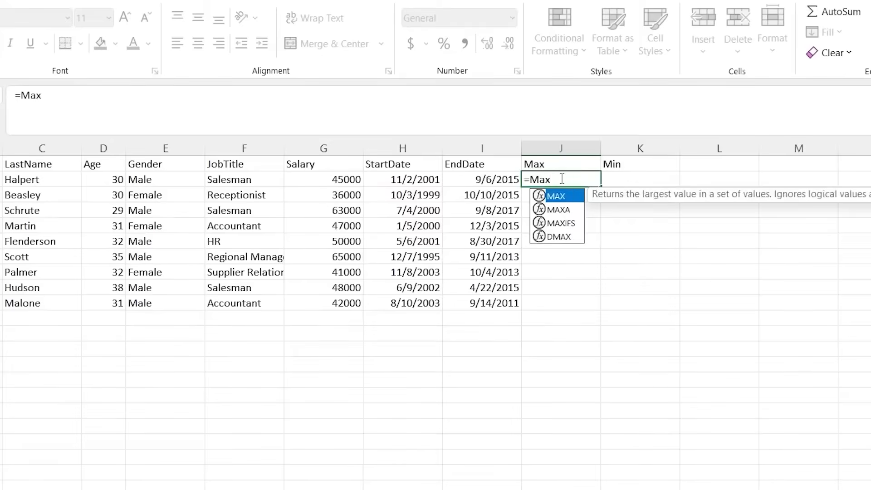
{"action": "key", "text": "Tab"}
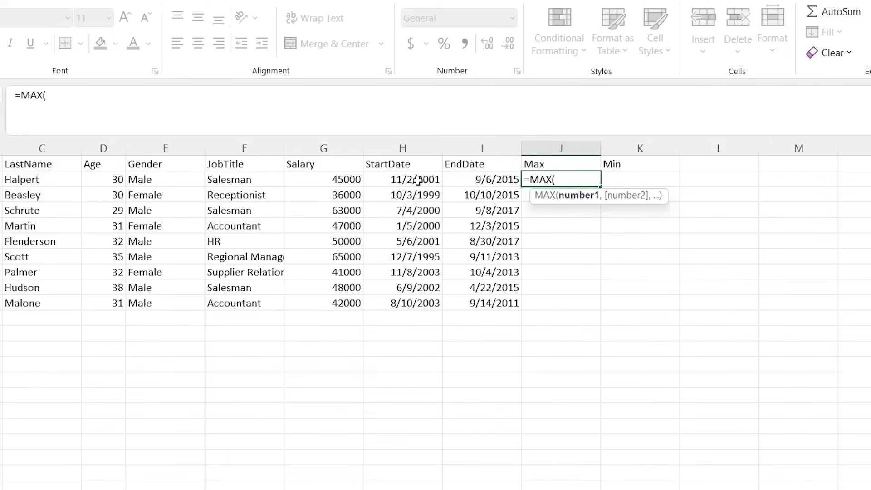
{"action": "left_click_drag", "start_coordinate": [418, 180], "coordinate": [397, 304]}
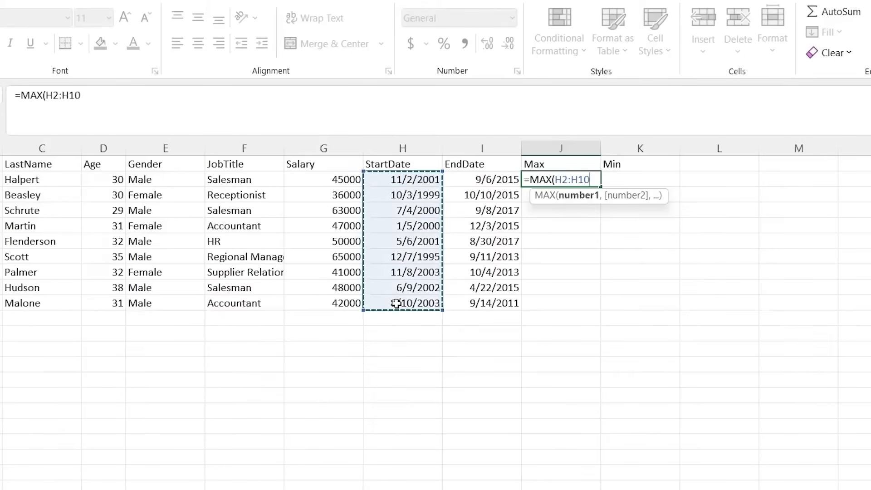
{"action": "type", "text": ")"}
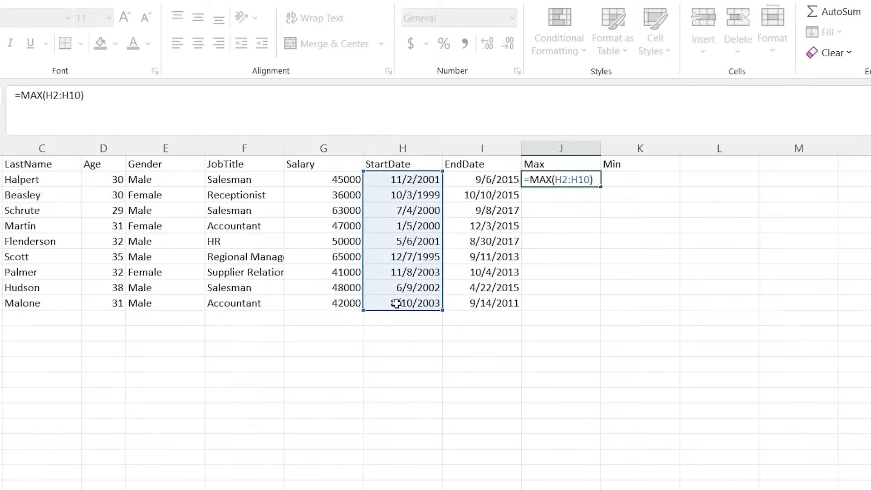
{"action": "key", "text": "Return"}
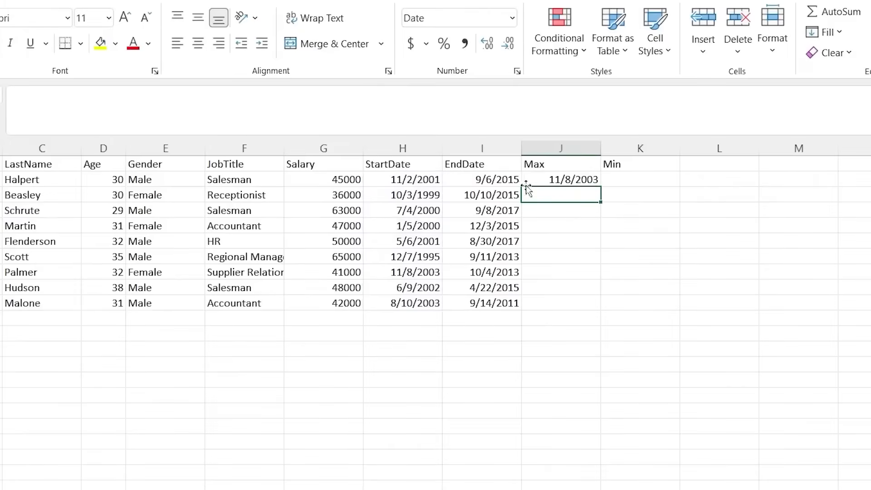
Step: Check the MAX result in J2 against the dates in the StartDate column, H2 to H10
{"action": "left_click", "coordinate": [557, 179]}
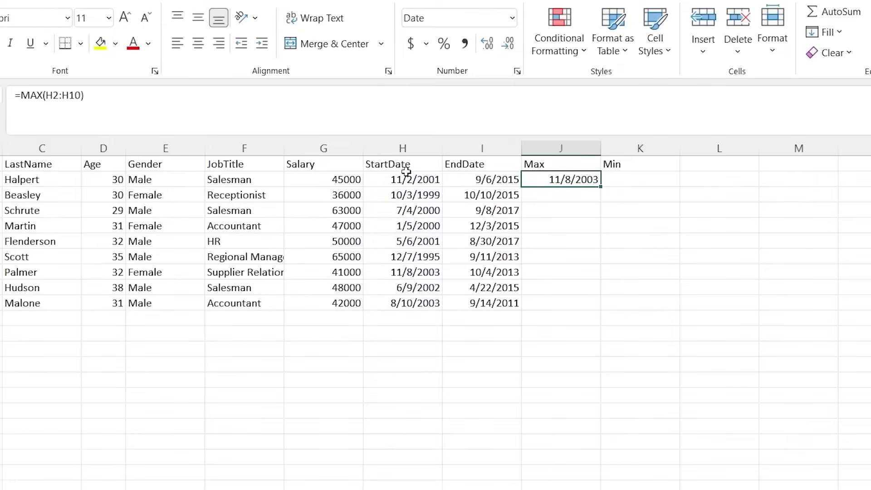
{"action": "left_click", "coordinate": [410, 166]}
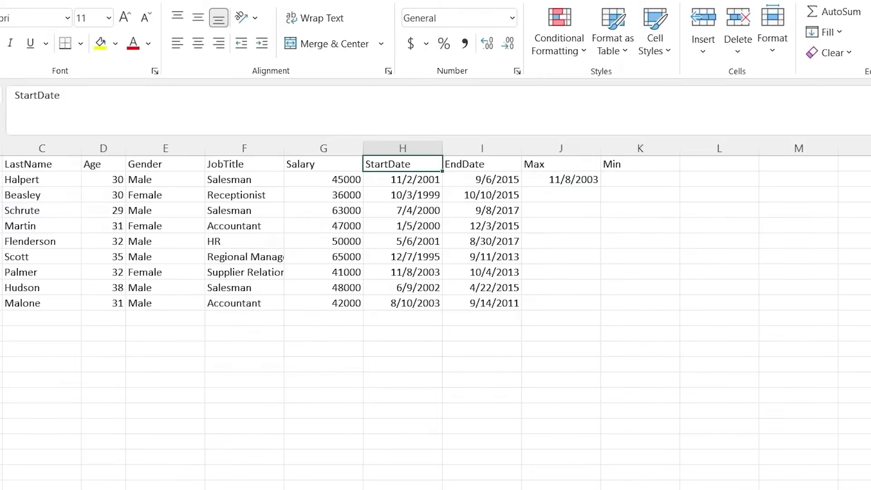
{"action": "left_click_drag", "start_coordinate": [426, 179], "coordinate": [427, 304]}
{"action": "left_click", "coordinate": [426, 304]}
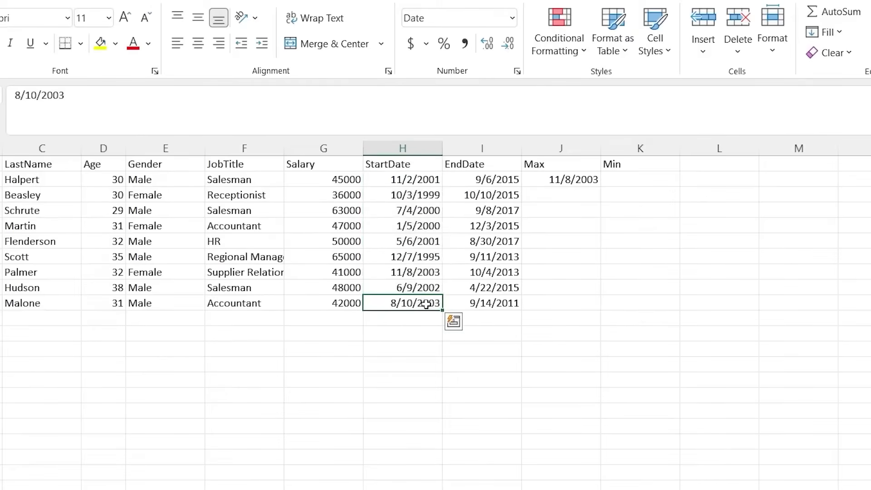
{"action": "left_click", "coordinate": [422, 273]}
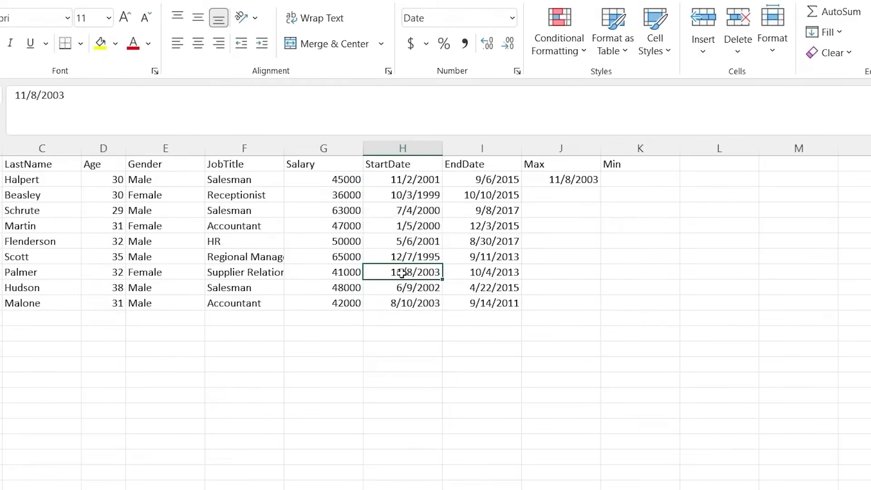
{"action": "left_click", "coordinate": [572, 179]}
Step: Enter =MIN(H2:H10) in cell K2 to get the earliest start date
{"action": "left_click", "coordinate": [644, 180]}
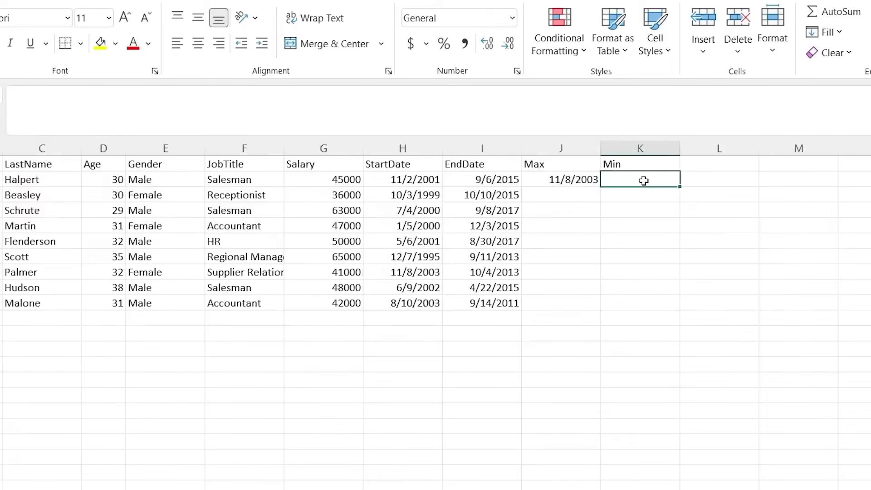
{"action": "type", "text": "=MIN("}
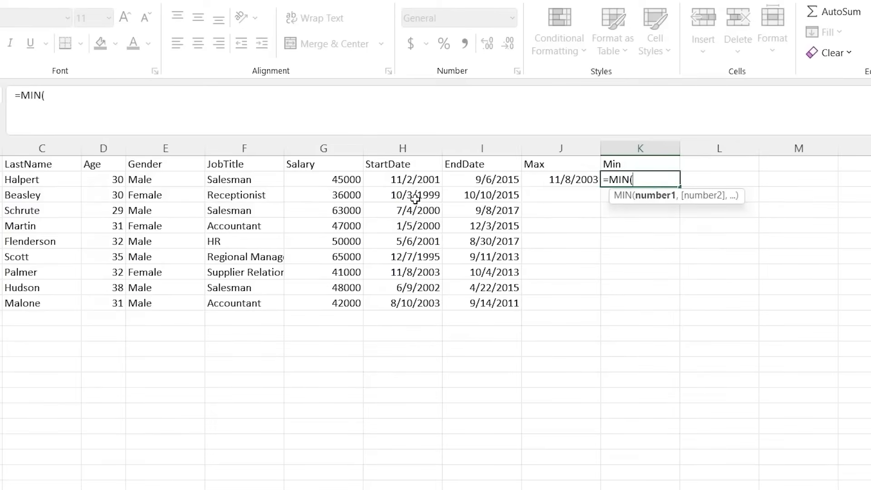
{"action": "left_click", "coordinate": [412, 180]}
{"action": "left_click_drag", "start_coordinate": [402, 301], "coordinate": [401, 301]}
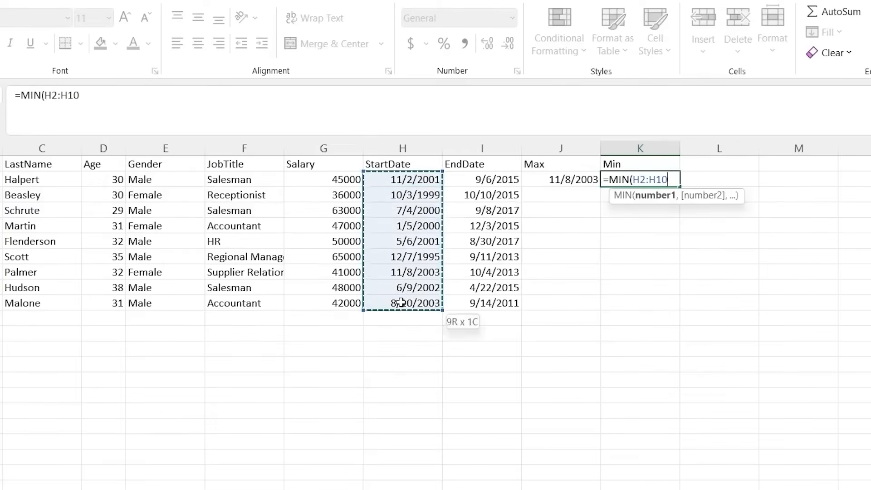
{"action": "type", "text": ")"}
{"action": "key", "text": "Return"}
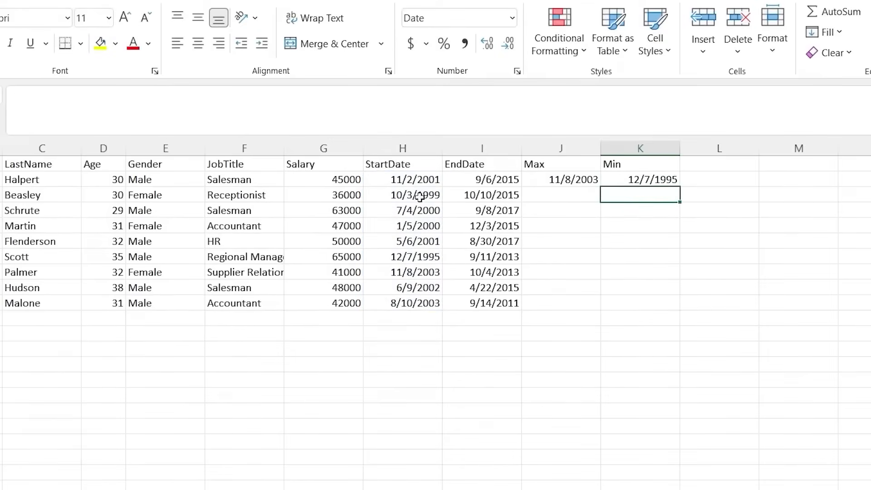
Step: Check which employee row in the StartDate column holds the earliest date returned in K2
{"action": "left_click", "coordinate": [422, 256]}
{"action": "left_click_drag", "start_coordinate": [0, 257], "coordinate": [33, 251]}
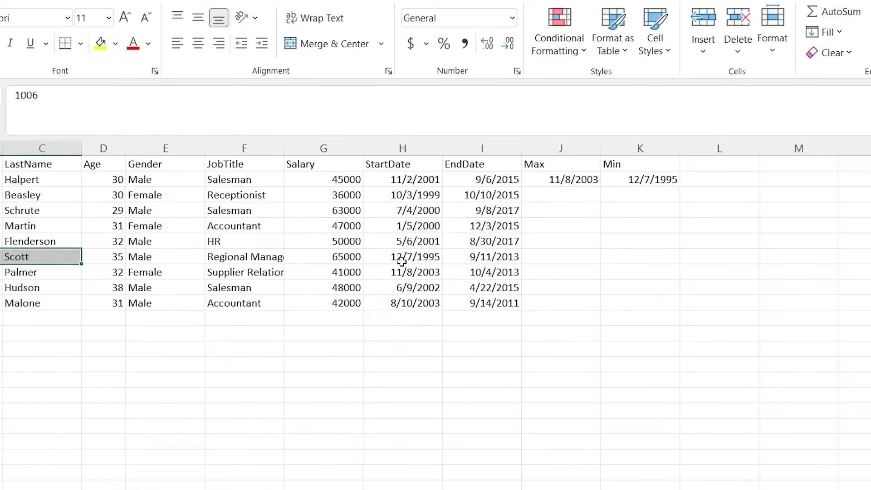
{"action": "left_click", "coordinate": [402, 260]}
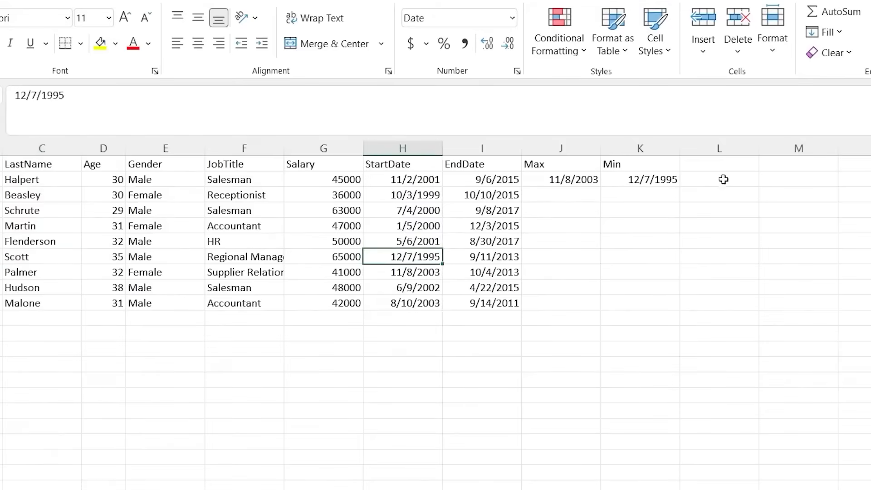
Step: Enter =MAX(G2:G10) in cell J3 to get the highest salary
{"action": "left_click", "coordinate": [568, 194]}
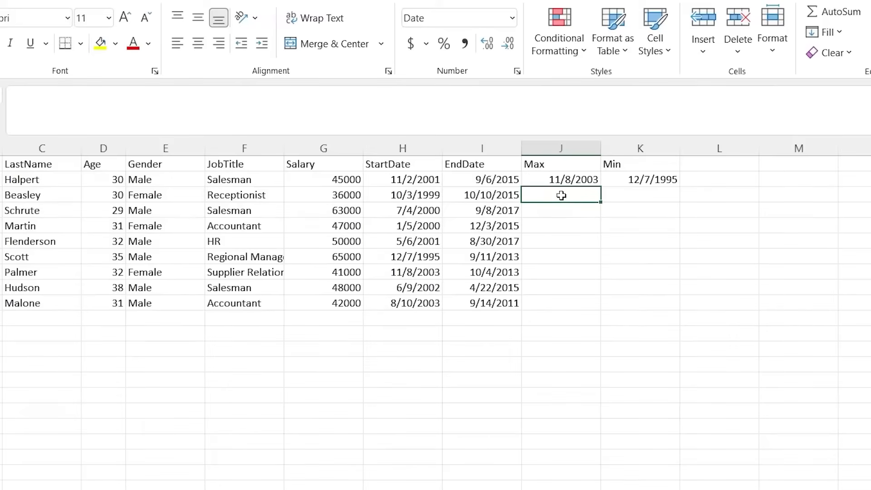
{"action": "type", "text": "="}
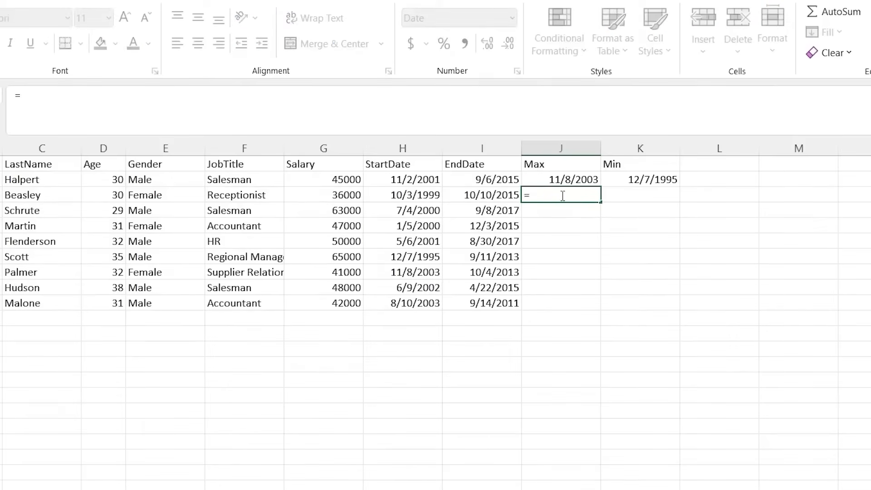
{"action": "type", "text": "MAX("}
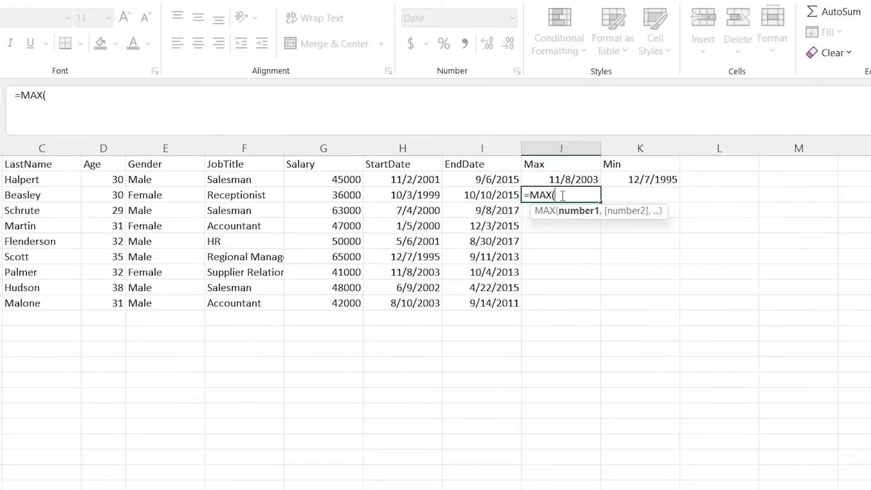
{"action": "left_click_drag", "start_coordinate": [341, 181], "coordinate": [334, 304]}
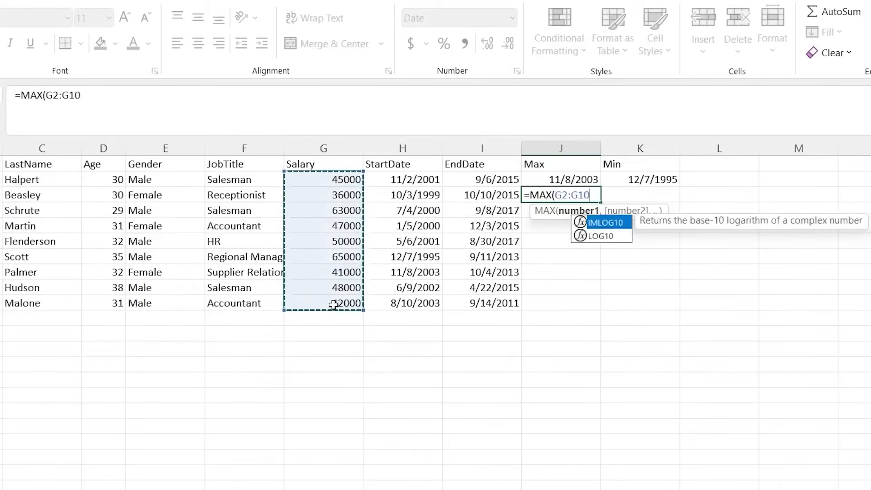
{"action": "key", "text": "Return"}
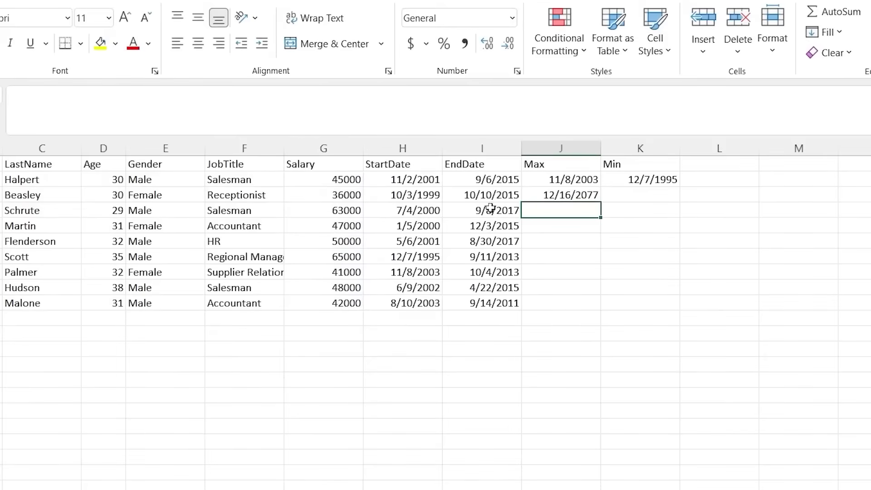
Step: Change the number format of the highest-salary result in J3 to General
{"action": "left_click", "coordinate": [562, 196]}
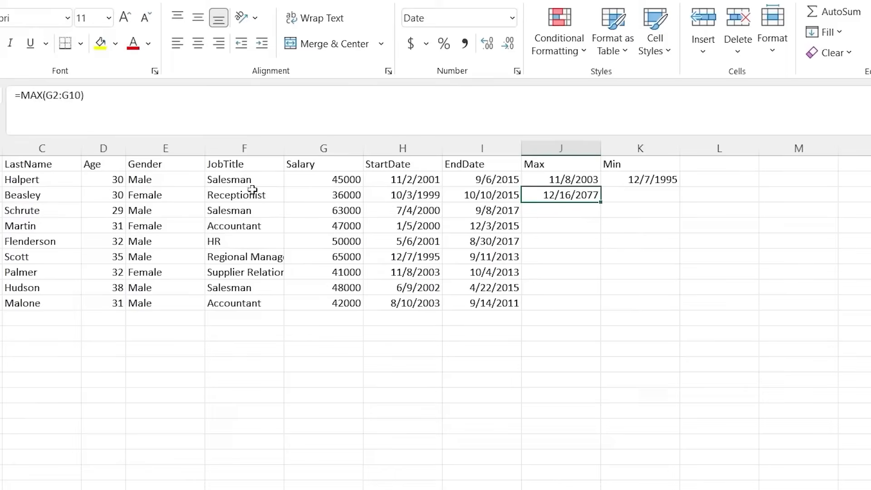
{"action": "left_click", "coordinate": [513, 18]}
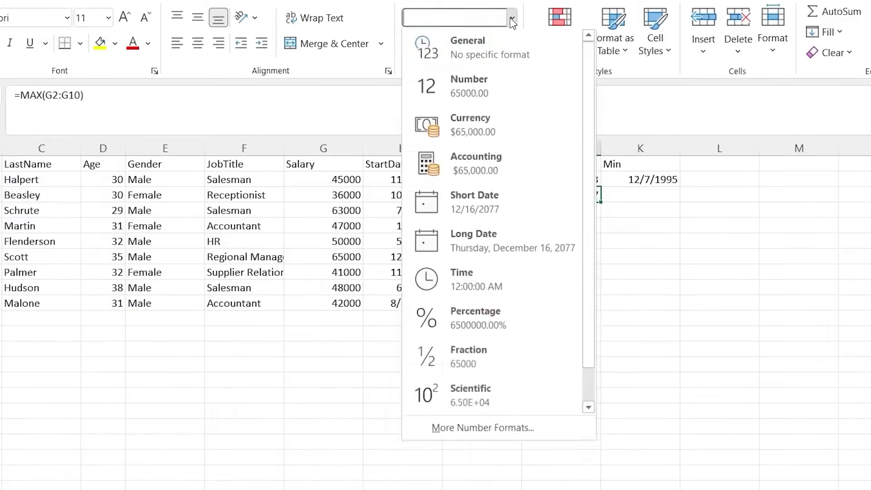
{"action": "left_click", "coordinate": [512, 52]}
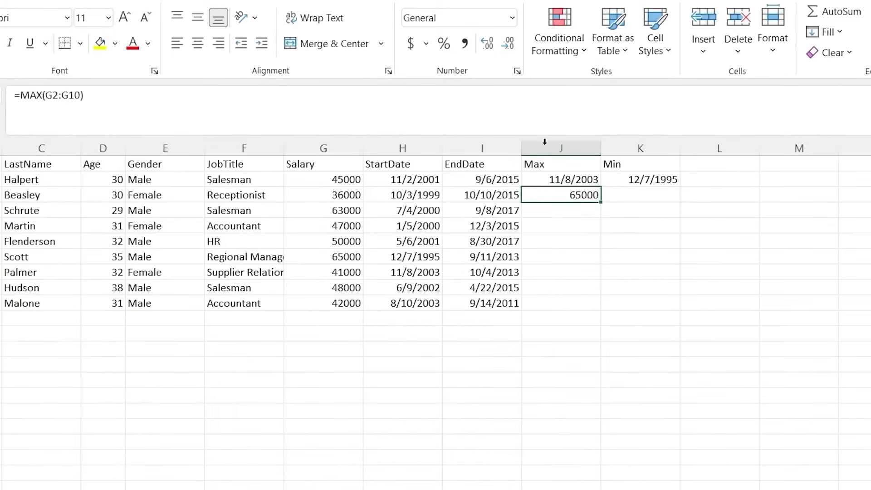
{"action": "left_click", "coordinate": [571, 222]}
{"action": "left_click", "coordinate": [580, 212]}
Step: Format cell K3 as General and enter =MIN(G2:G10) there to get the lowest salary
{"action": "left_click", "coordinate": [619, 194]}
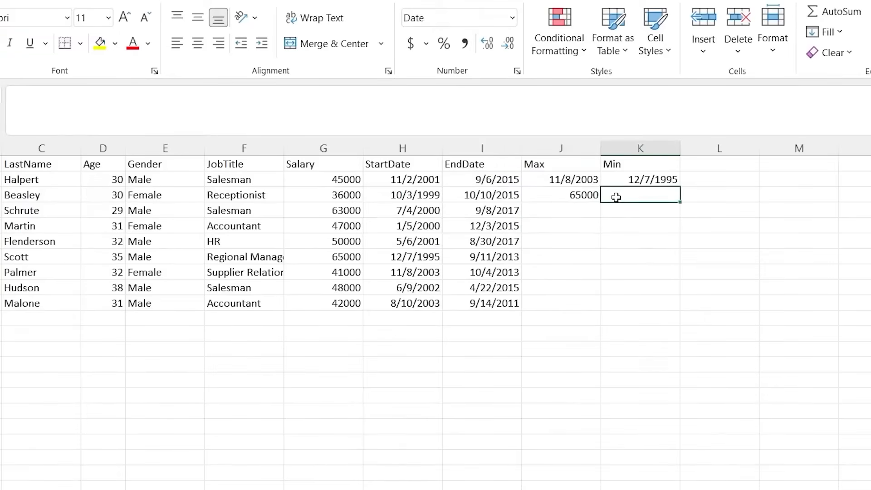
{"action": "left_click", "coordinate": [513, 22]}
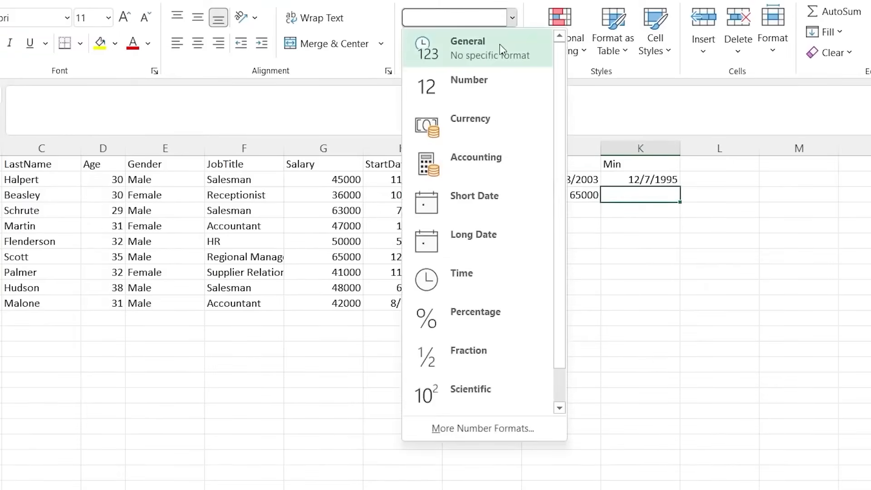
{"action": "left_click", "coordinate": [499, 44]}
{"action": "type", "text": "=MIN("}
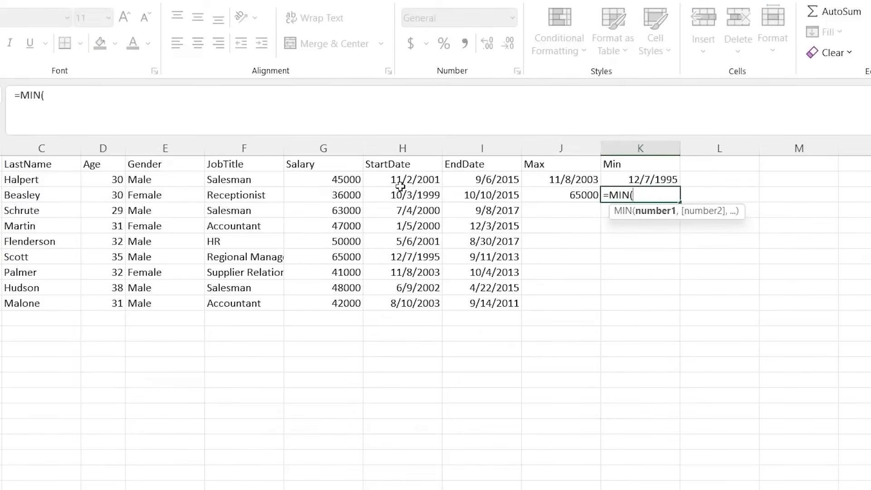
{"action": "left_click", "coordinate": [351, 180]}
{"action": "type", "text": ":G10"}
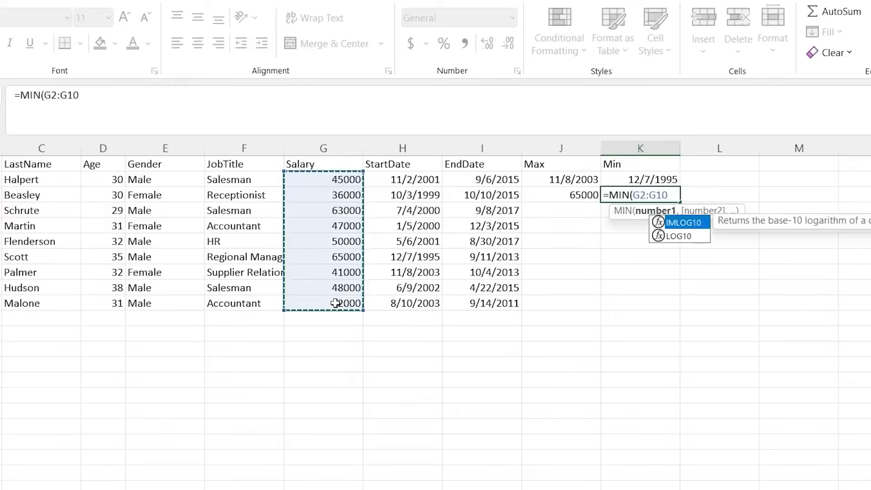
{"action": "key", "text": "Return"}
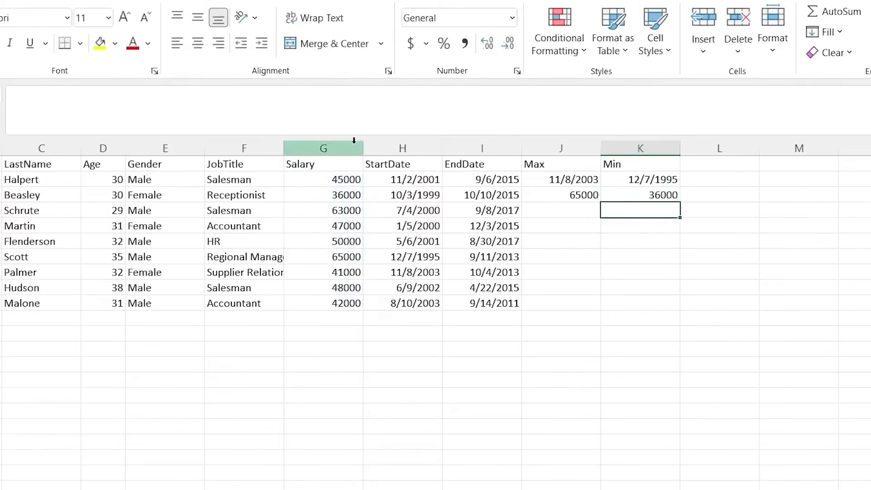
Step: Check the employee rows that hold the lowest and the highest salary against the results in K3 and J3
{"action": "left_click", "coordinate": [344, 197]}
{"action": "left_click", "coordinate": [1, 196]}
{"action": "left_click_drag", "start_coordinate": [2, 195], "coordinate": [346, 194]}
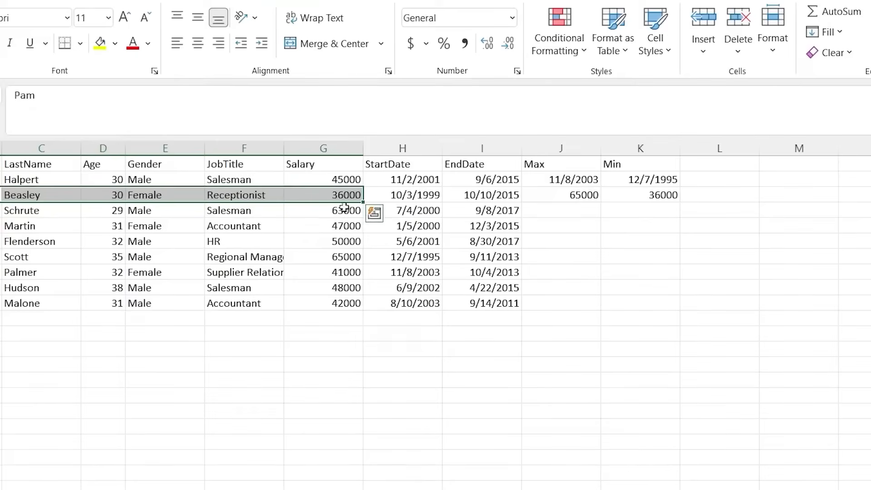
{"action": "left_click_drag", "start_coordinate": [335, 257], "coordinate": [2, 257]}
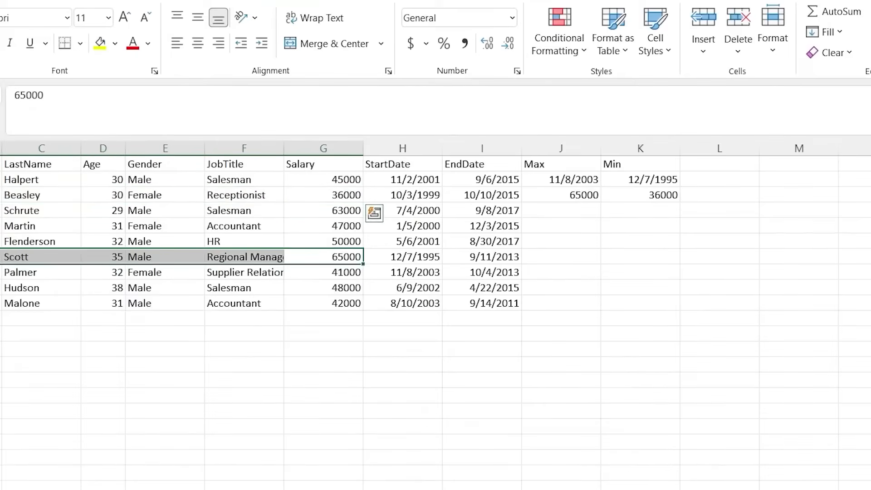
{"action": "left_click", "coordinate": [597, 242]}
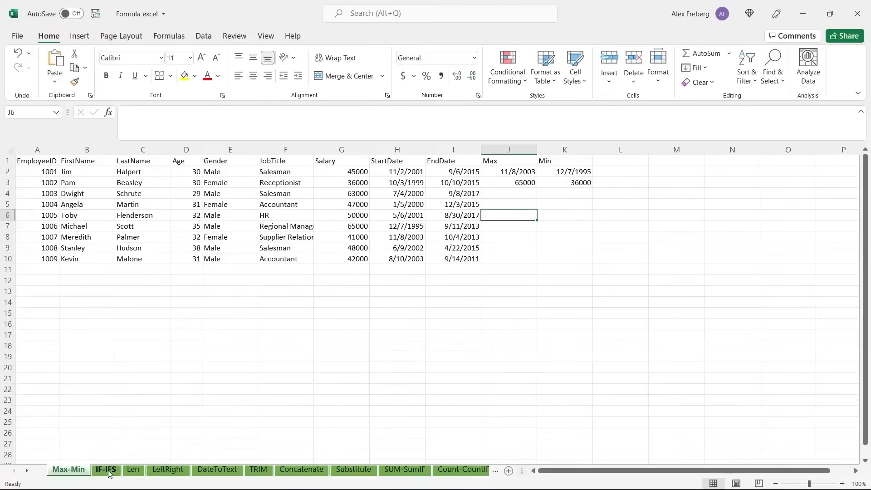
Step: On the IF-IFS sheet, enter =IF(D2:D10 > 30, "Old", "Young") in cell J2 to classify the employees by age
{"action": "left_click", "coordinate": [106, 469]}
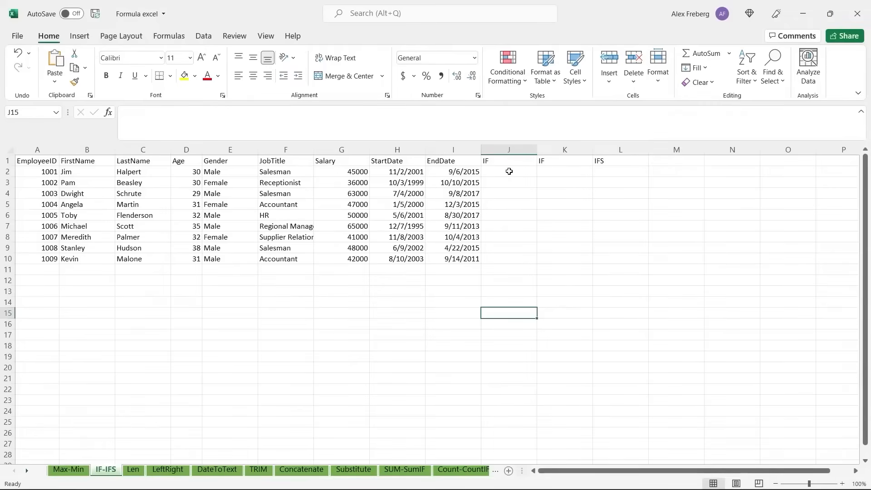
{"action": "double_click", "coordinate": [509, 172]}
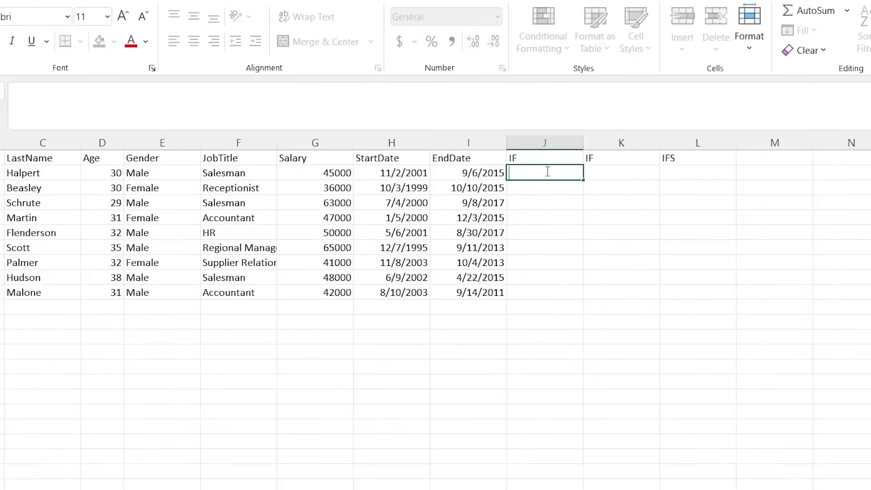
{"action": "type", "text": "=IF("}
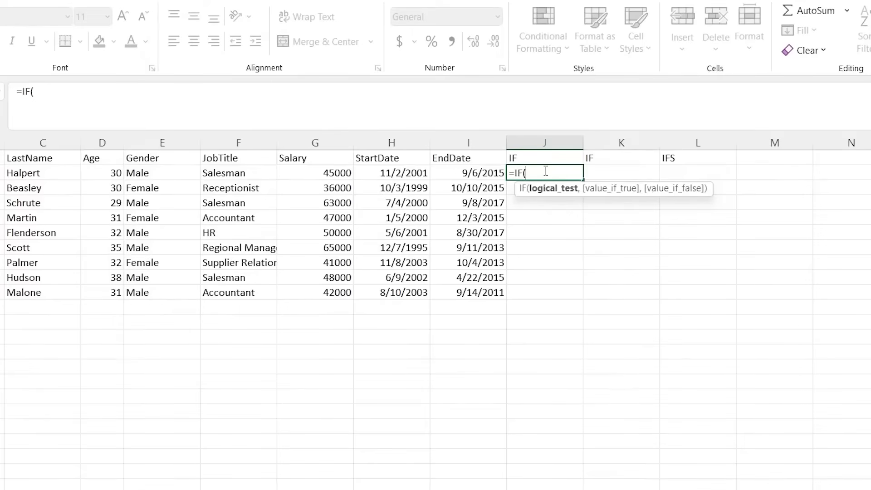
{"action": "left_click", "coordinate": [155, 172]}
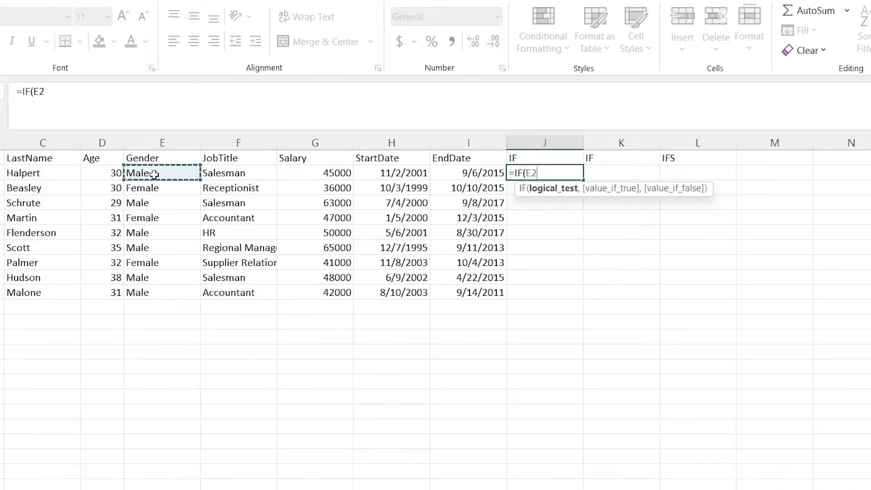
{"action": "left_click_drag", "start_coordinate": [112, 173], "coordinate": [109, 292]}
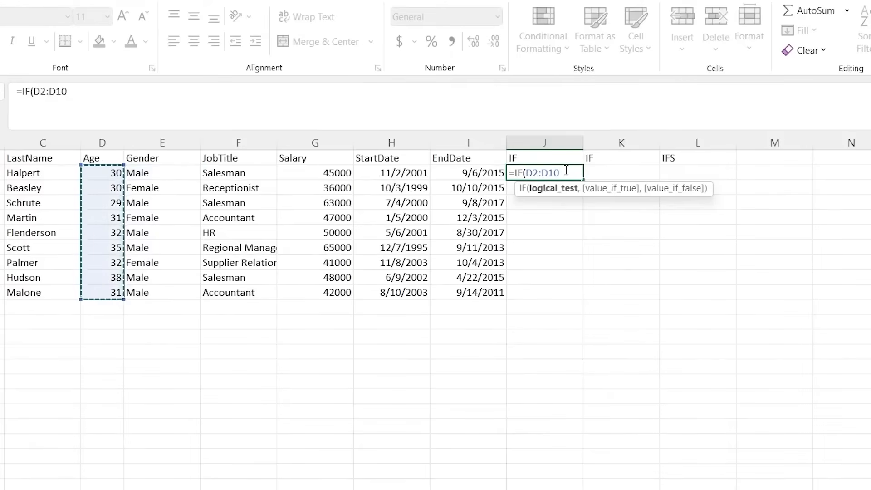
{"action": "type", "text": ">"}
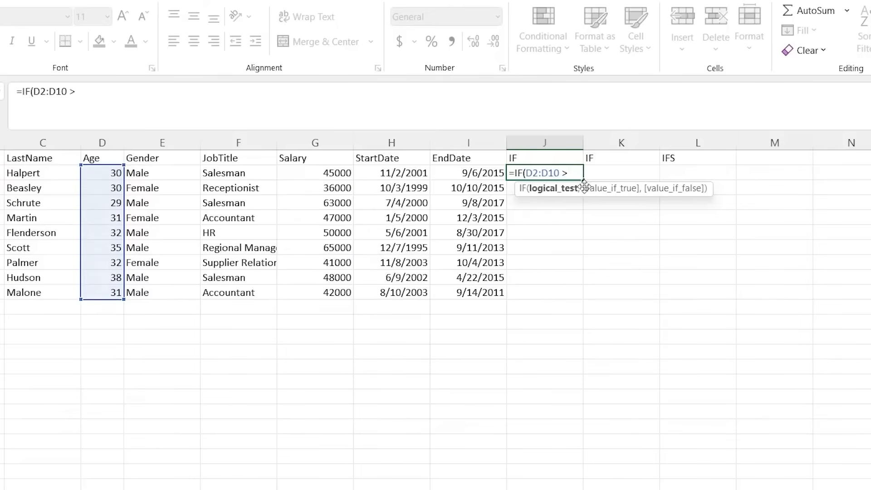
{"action": "type", "text": " 30,"}
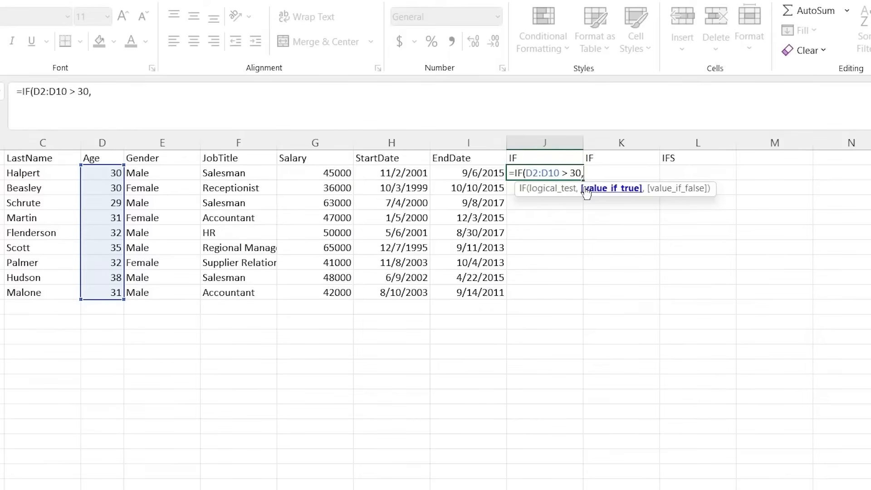
{"action": "type", "text": " \"Old\","}
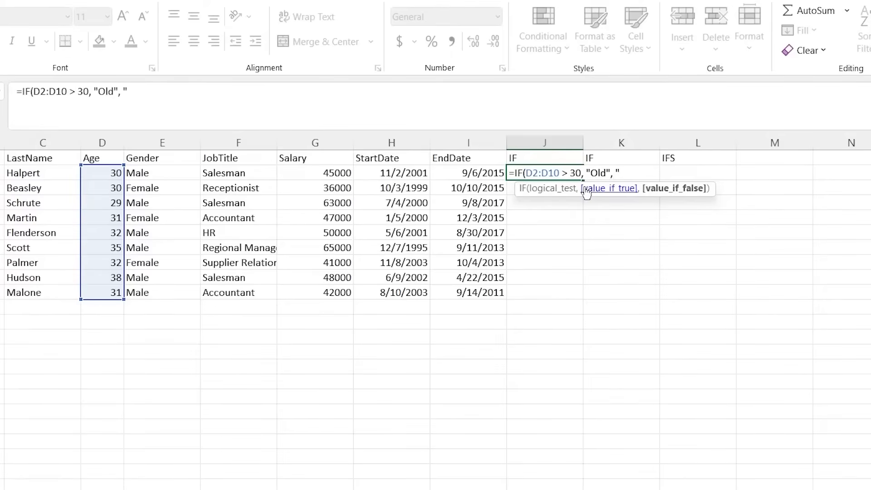
{"action": "type", "text": "\"Young\")"}
{"action": "key", "text": "Return"}
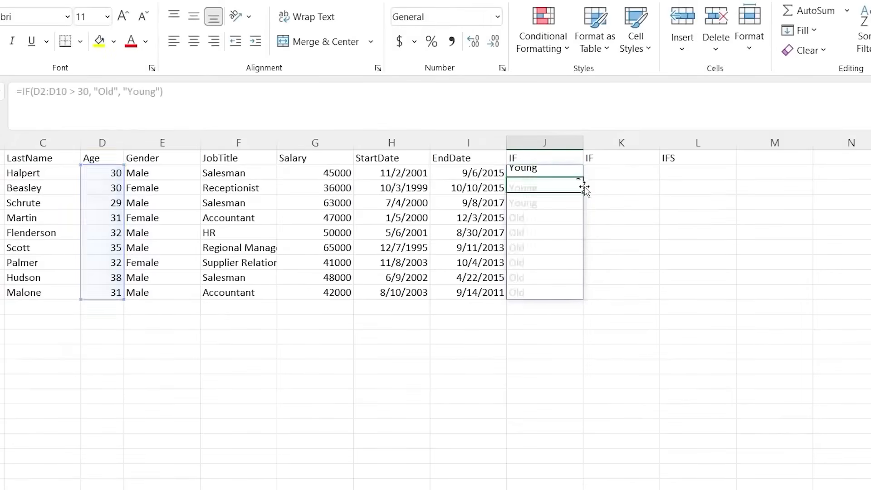
Step: Check the Young and Old results in column J against the ages in column D and the IF formula in J2
{"action": "left_click", "coordinate": [548, 334]}
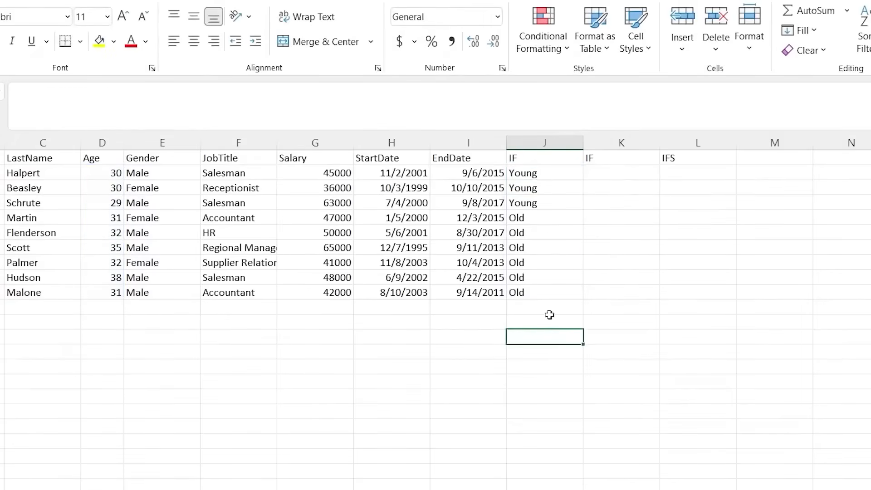
{"action": "left_click", "coordinate": [546, 173]}
{"action": "left_click_drag", "start_coordinate": [546, 172], "coordinate": [547, 200]}
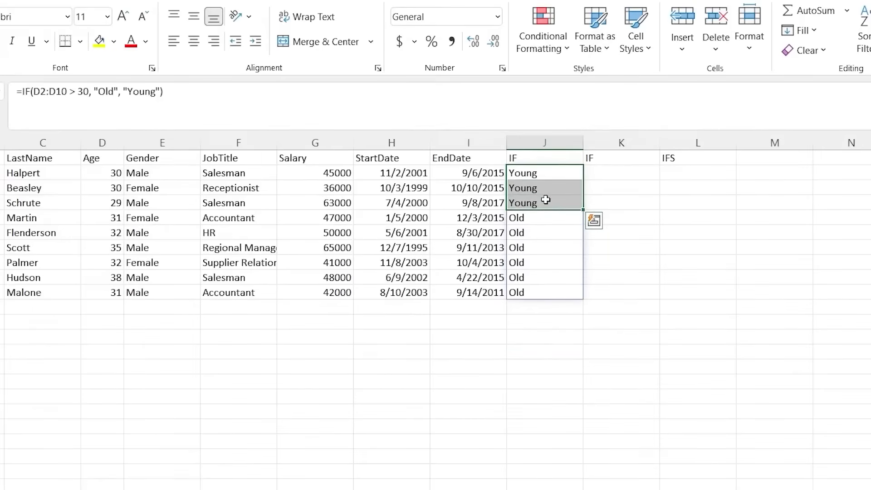
{"action": "left_click_drag", "start_coordinate": [98, 173], "coordinate": [98, 204]}
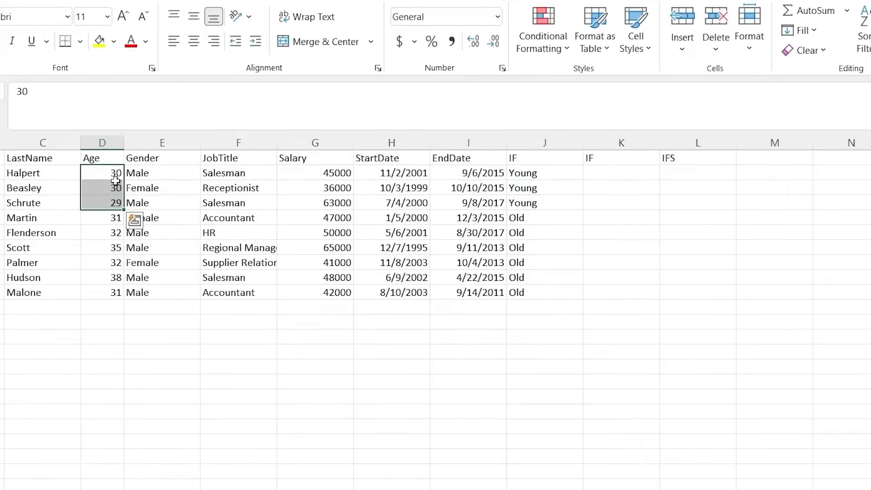
{"action": "double_click", "coordinate": [531, 174]}
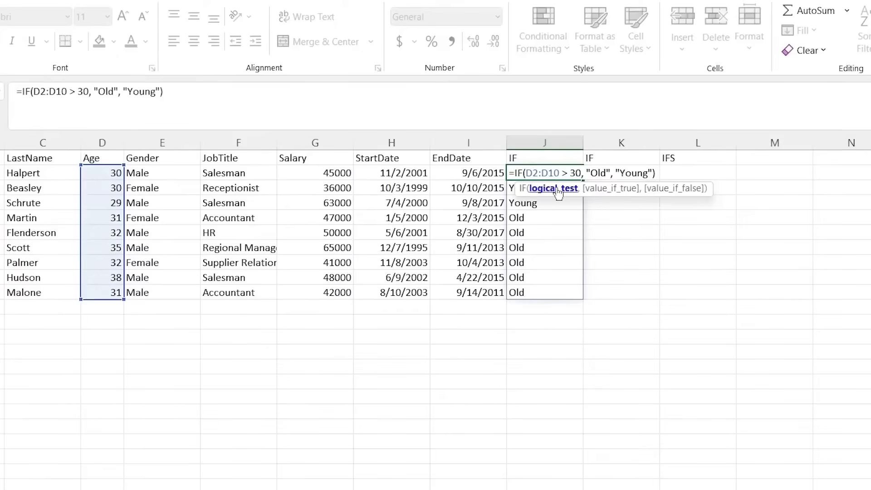
{"action": "key", "text": "Escape"}
Step: Delete the second, empty IF column K so that the IFS column sits directly beside the first IF column
{"action": "left_click", "coordinate": [619, 173]}
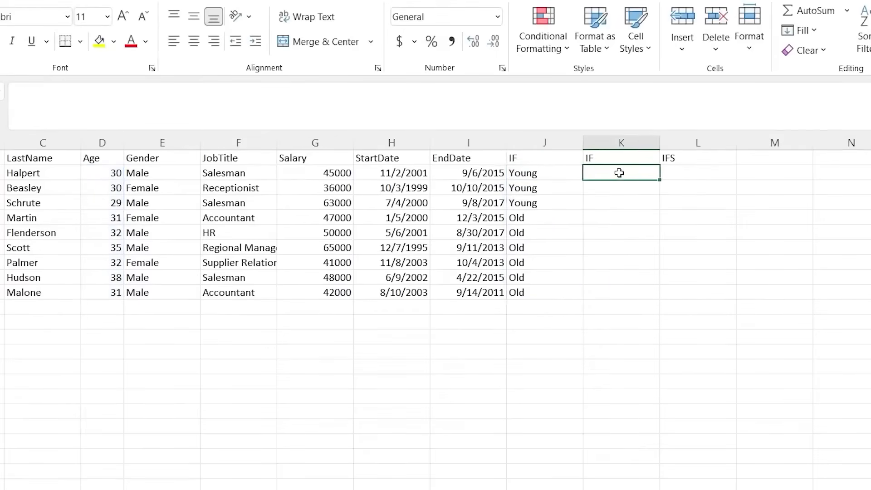
{"action": "left_click", "coordinate": [625, 142]}
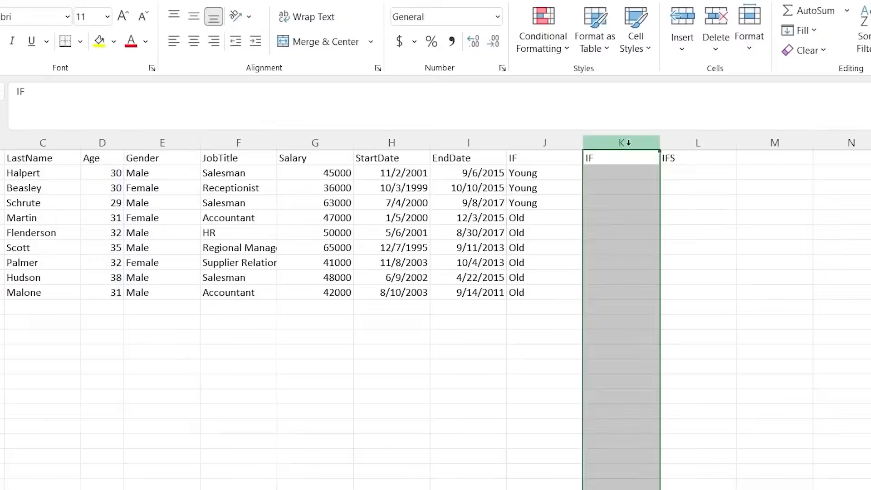
{"action": "right_click", "coordinate": [630, 148]}
{"action": "left_click", "coordinate": [676, 300]}
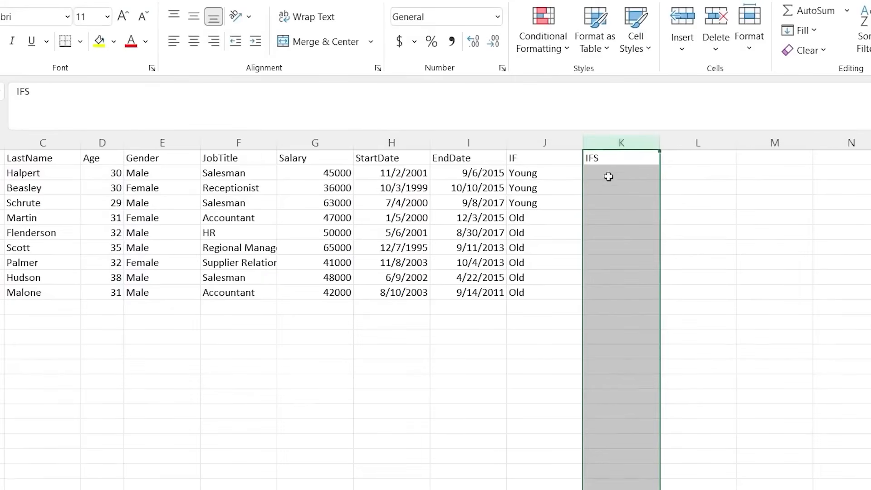
{"action": "left_click", "coordinate": [607, 170]}
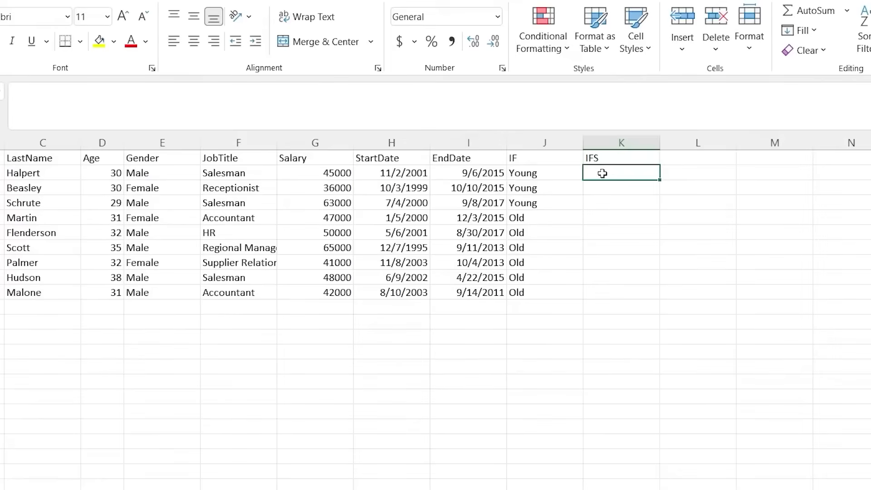
{"action": "type", "text": "=I"}
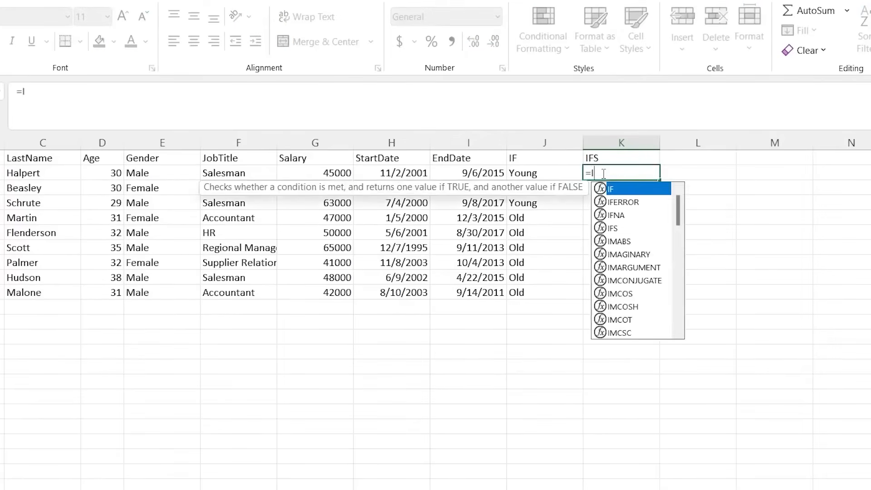
{"action": "type", "text": "FS("}
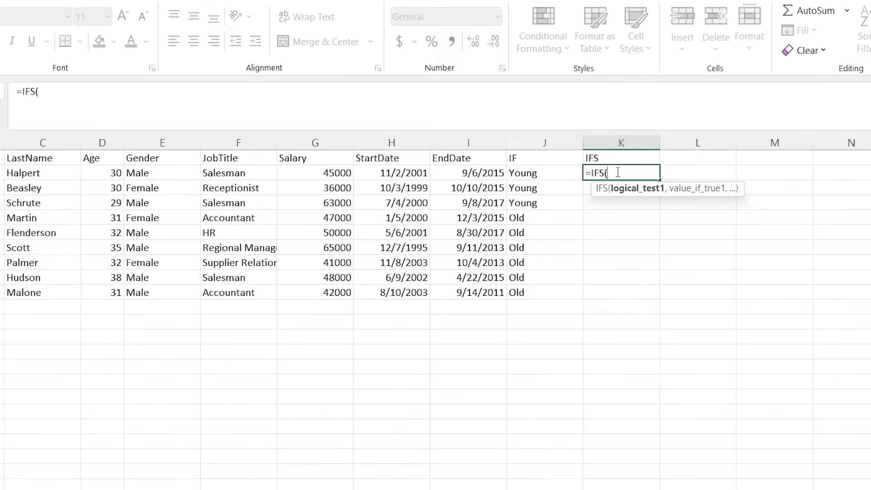
{"action": "left_click", "coordinate": [544, 172]}
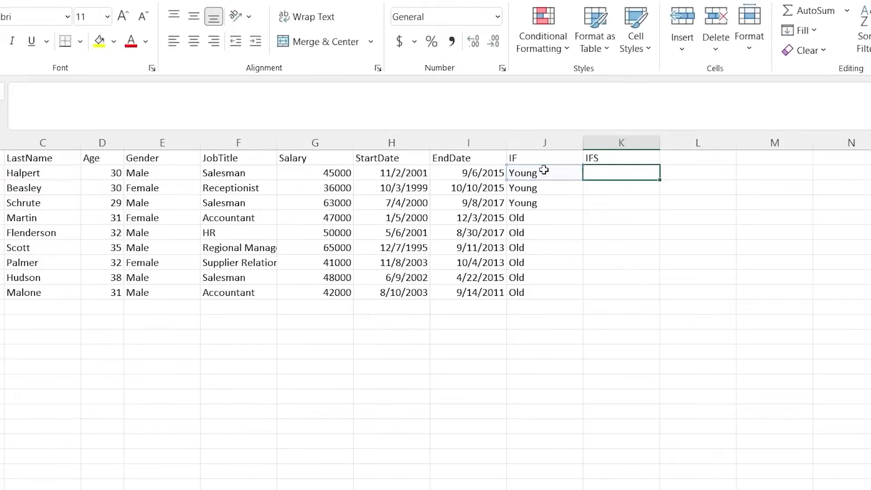
{"action": "double_click", "coordinate": [544, 173]}
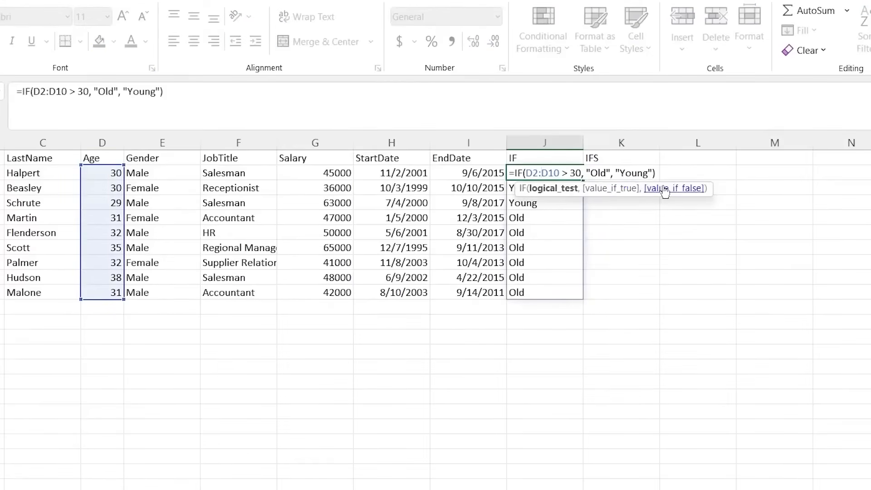
{"action": "key", "text": "Escape"}
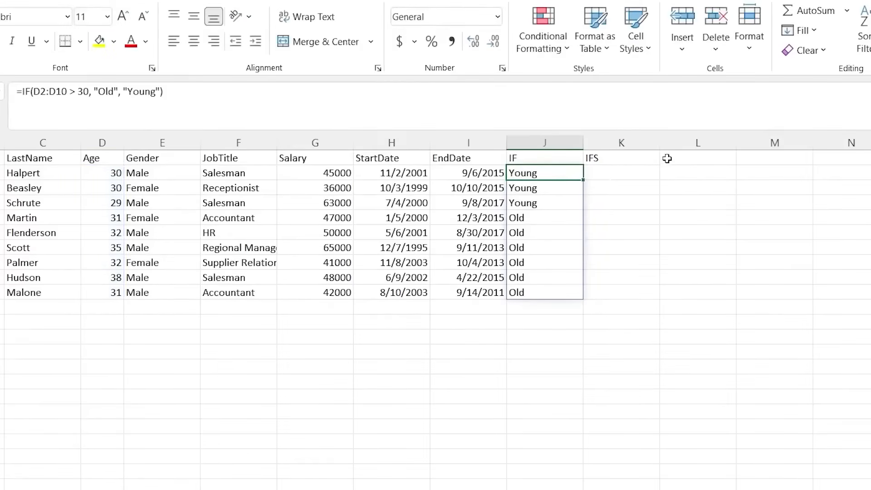
Step: Start an IFS formula in K2 whose first test, F2:F10 = "Salesman", returns "Sales"
{"action": "double_click", "coordinate": [621, 174]}
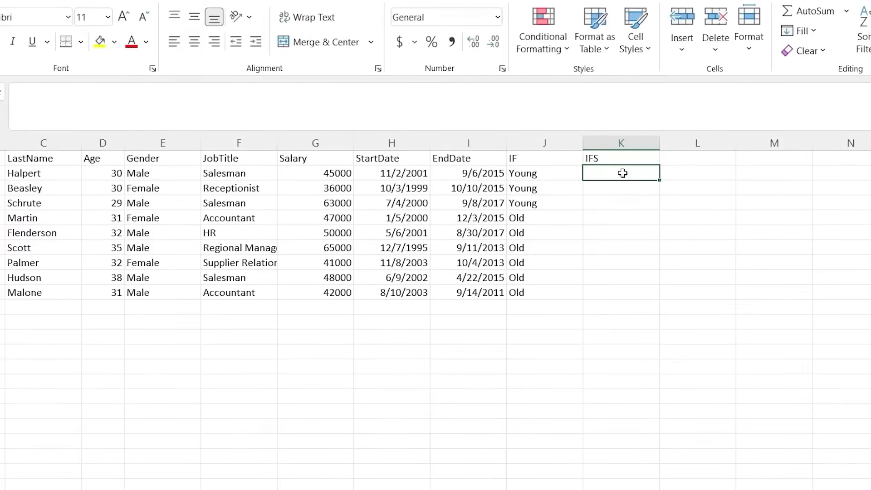
{"action": "type", "text": "=IFS("}
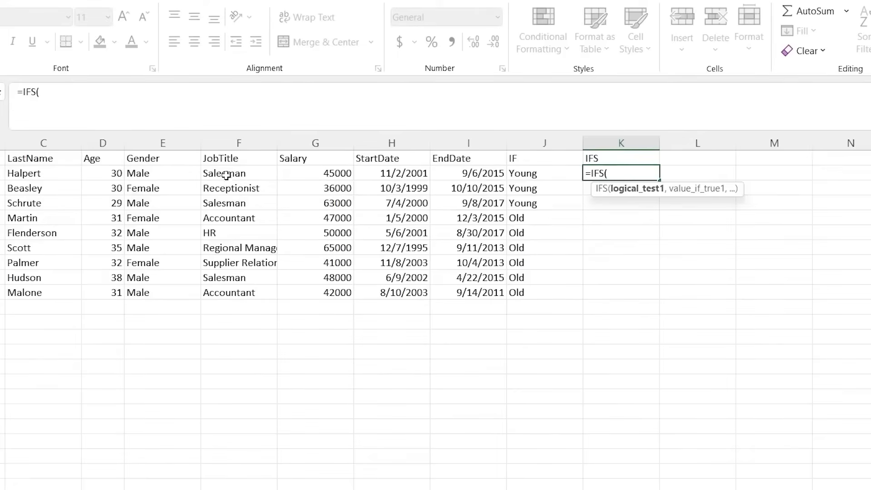
{"action": "left_click", "coordinate": [244, 173]}
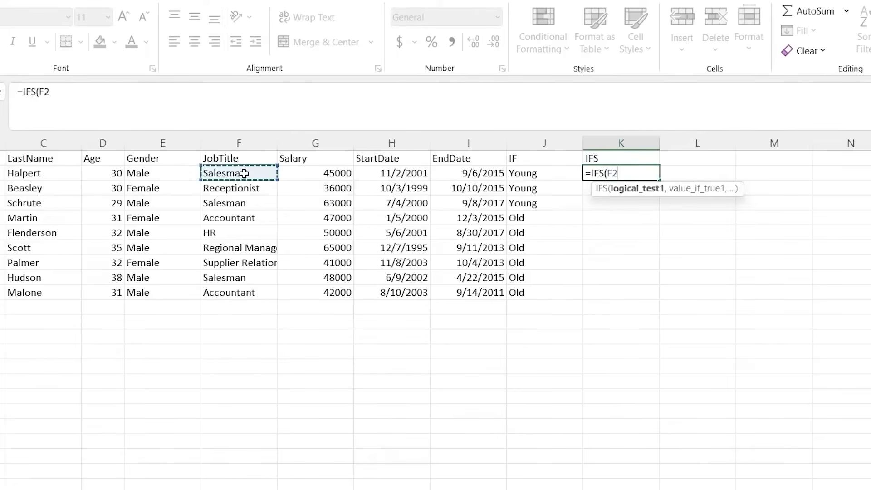
{"action": "left_click", "coordinate": [241, 291], "text": "shift"}
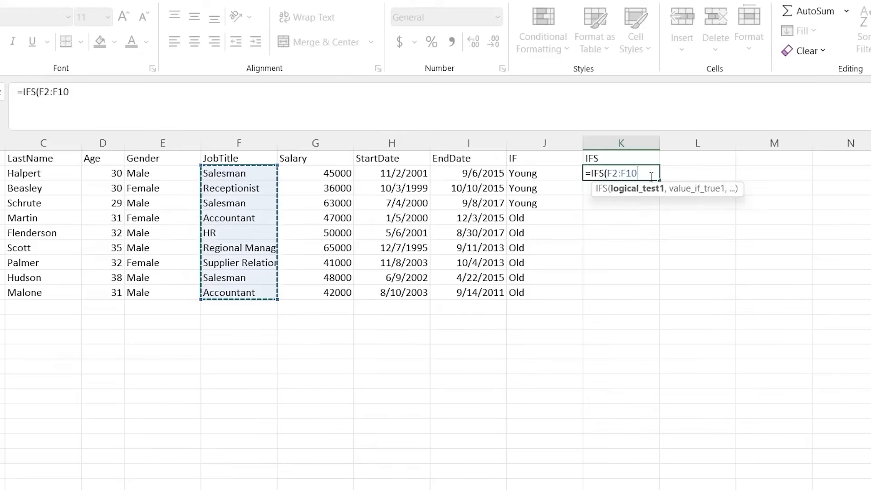
{"action": "type", "text": "= \"Sale"}
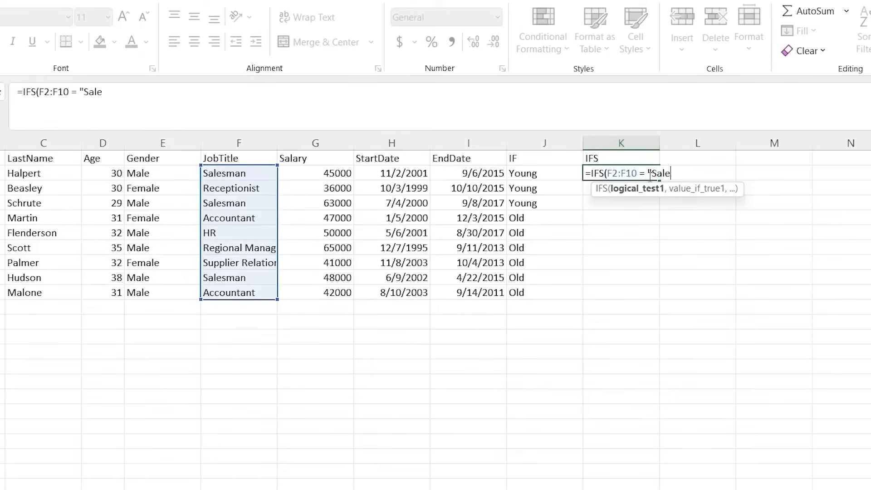
{"action": "type", "text": "sman\", \"Sales"}
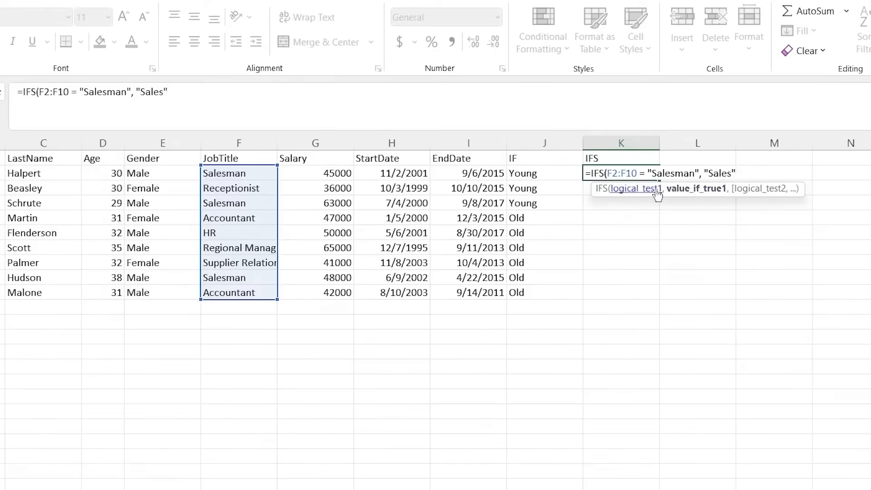
{"action": "left_click_drag", "start_coordinate": [608, 172], "coordinate": [702, 173]}
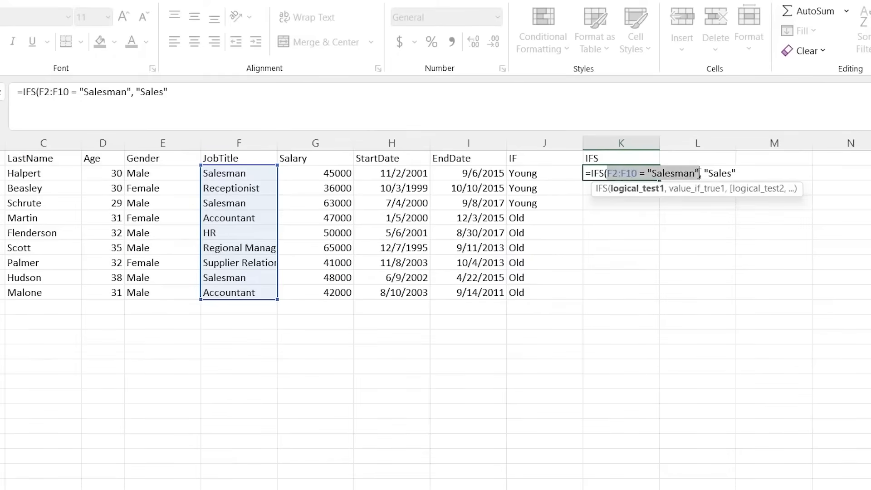
{"action": "left_click", "coordinate": [736, 172]}
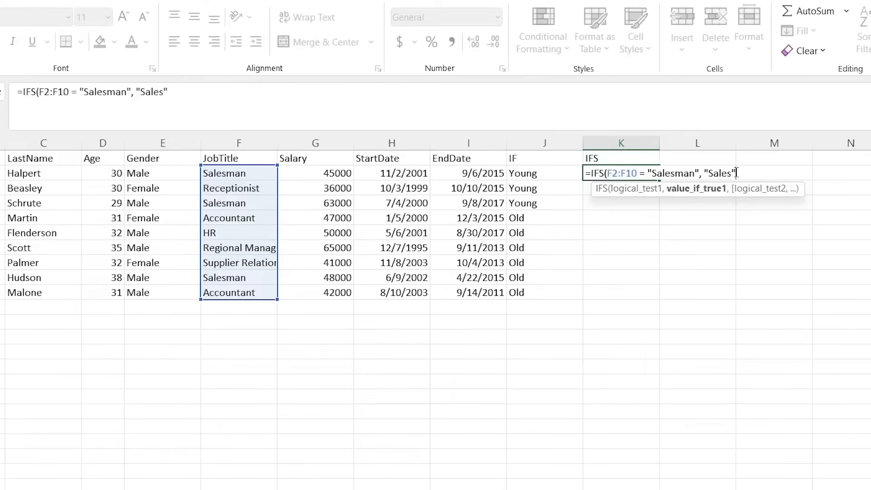
{"action": "type", "text": ","}
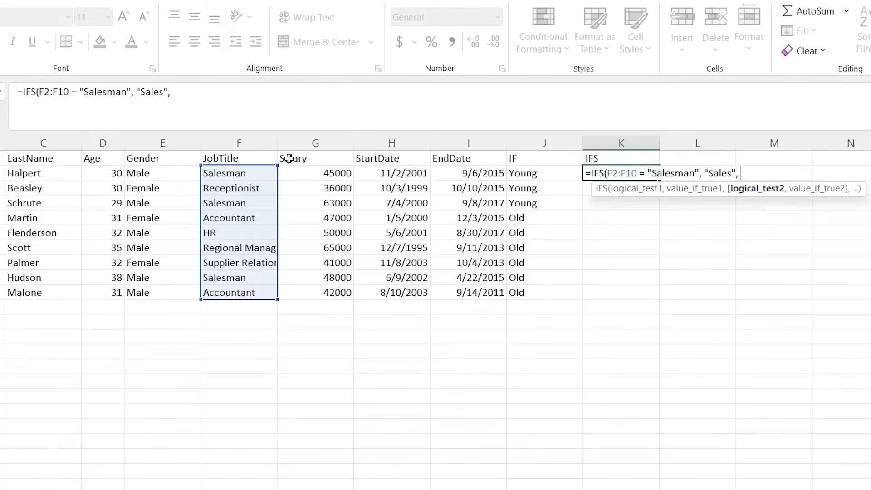
Step: Add a second condition to the IFS formula so that F2:F10 = "HR" returns "Fire Immediately"
{"action": "left_click", "coordinate": [251, 174]}
{"action": "left_click_drag", "start_coordinate": [251, 174], "coordinate": [250, 292]}
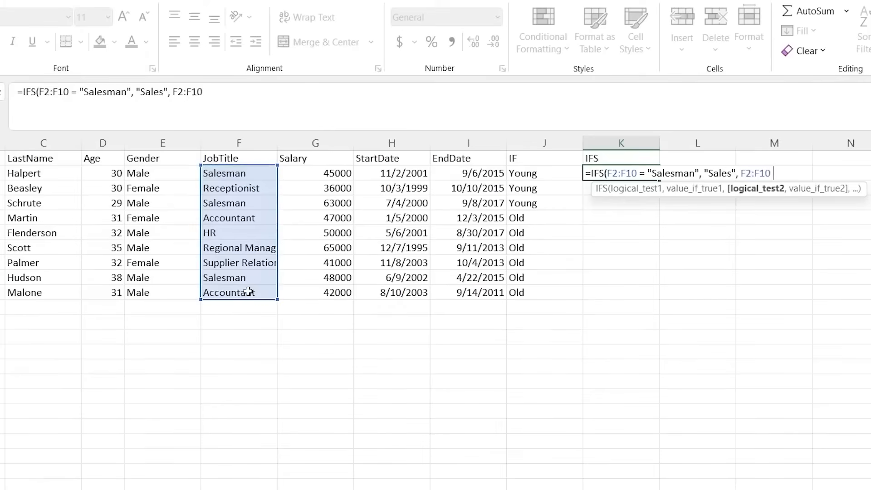
{"action": "type", "text": "= \"HR\", \"Fire"}
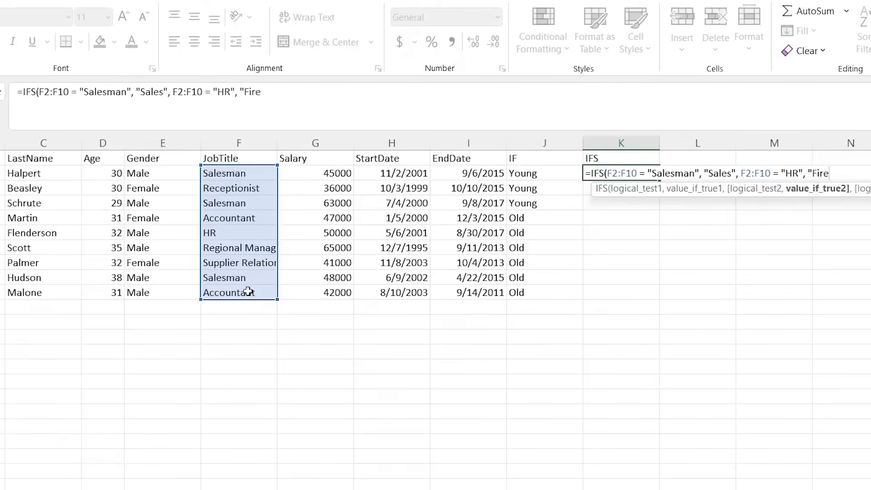
{"action": "type", "text": " Immediately"}
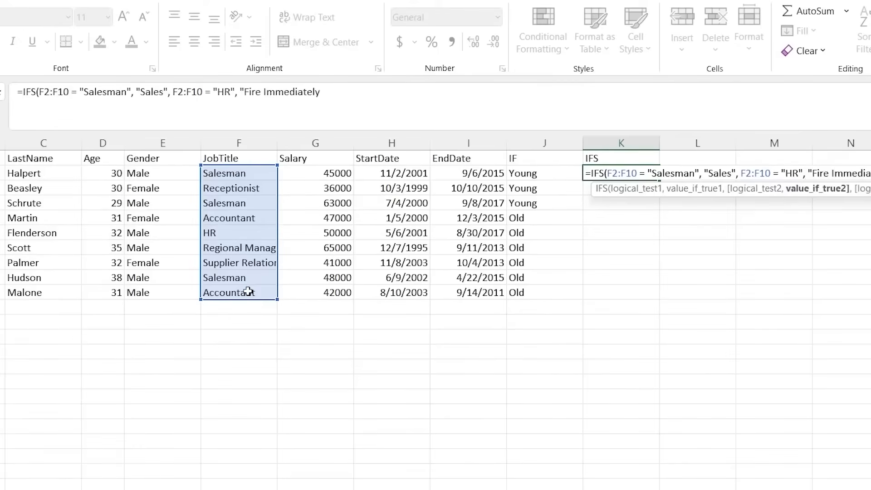
{"action": "type", "text": "\","}
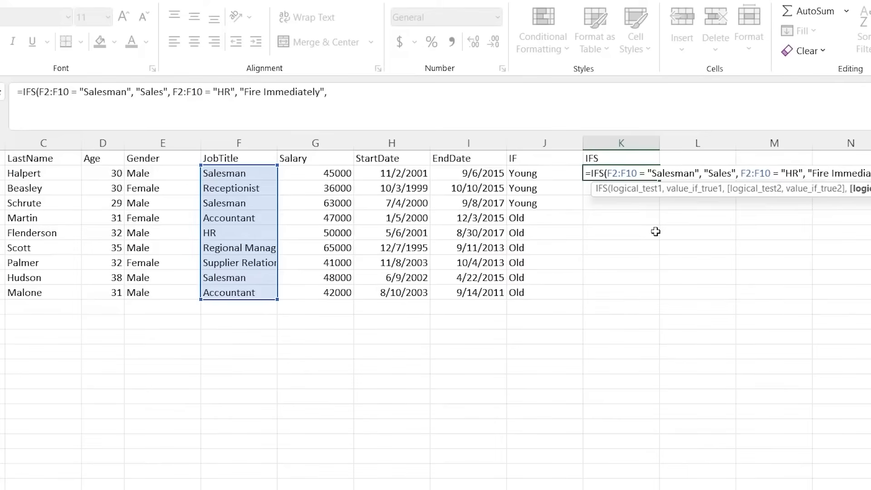
Step: Complete the IFS formula with F2:F10 = "Regional Manager" returning "Give Christmas Bonus", and widen column K to fit its longest result
{"action": "left_click", "coordinate": [239, 173]}
{"action": "left_click_drag", "start_coordinate": [251, 300], "coordinate": [252, 296]}
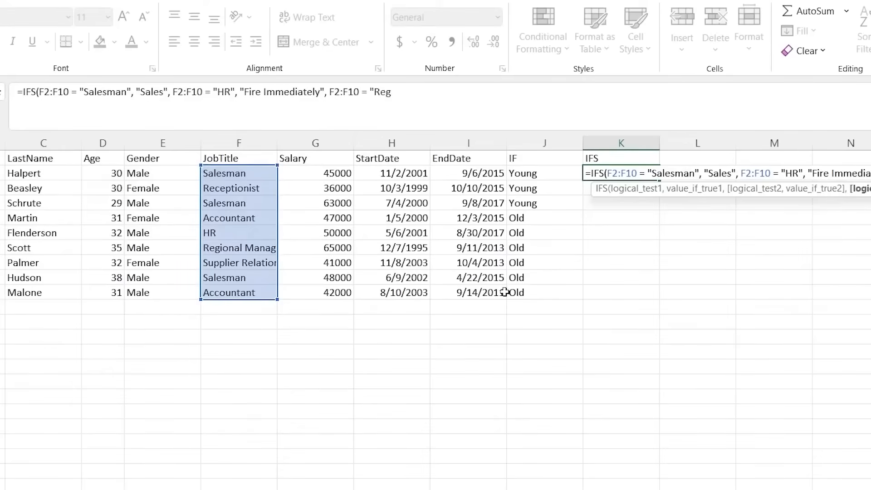
{"action": "type", "text": "Manager\", \"G"}
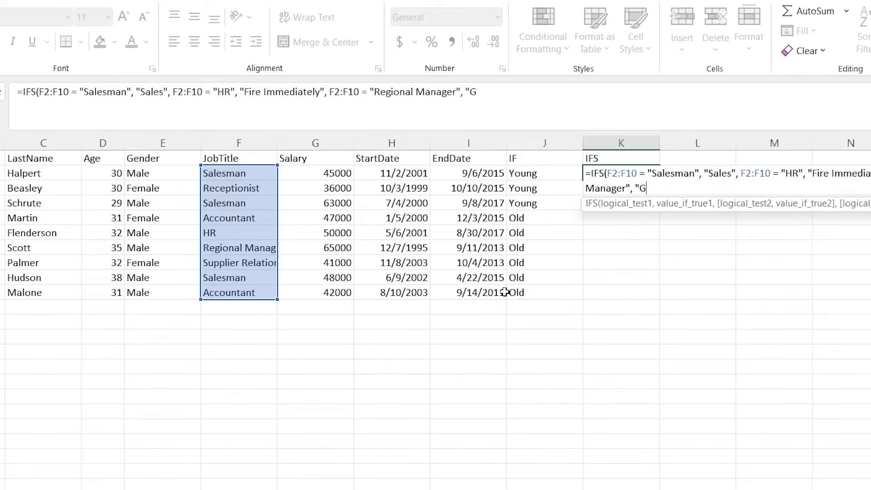
{"action": "type", "text": "ive Christmas"}
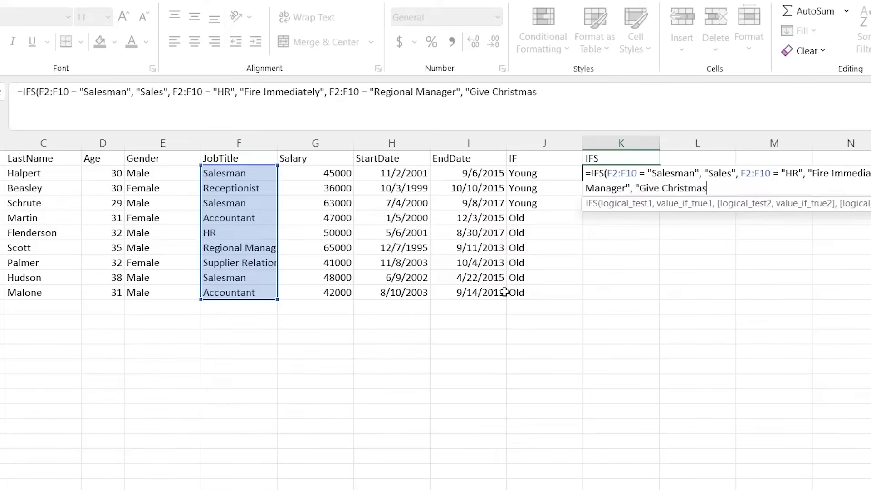
{"action": "type", "text": " Bonus\")"}
{"action": "key", "text": "Return"}
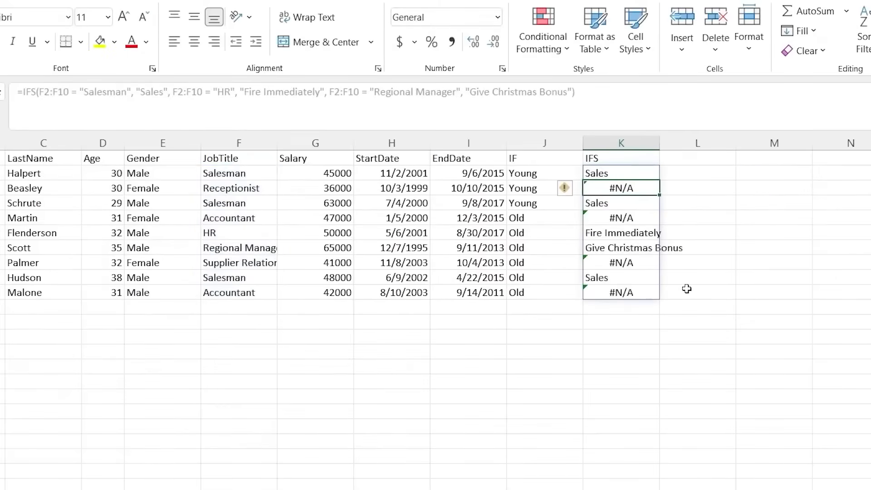
{"action": "left_click", "coordinate": [712, 236]}
{"action": "left_click_drag", "start_coordinate": [661, 143], "coordinate": [692, 147]}
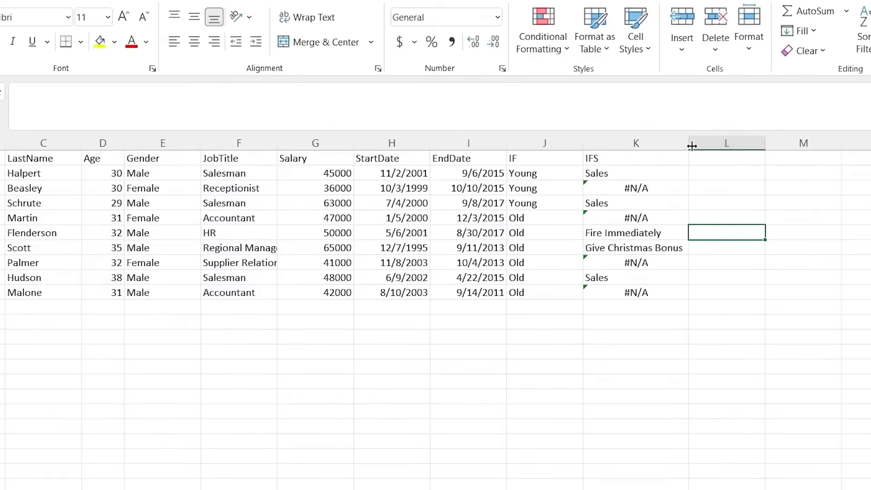
Step: Compare the value-if-false argument of the IF formula in J2 with the IFS results for unmatched job titles in column K
{"action": "double_click", "coordinate": [544, 189]}
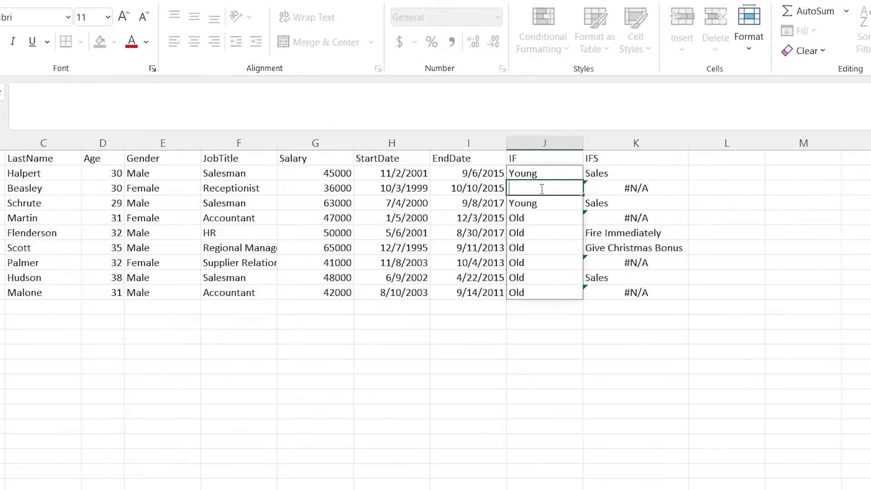
{"action": "double_click", "coordinate": [548, 172]}
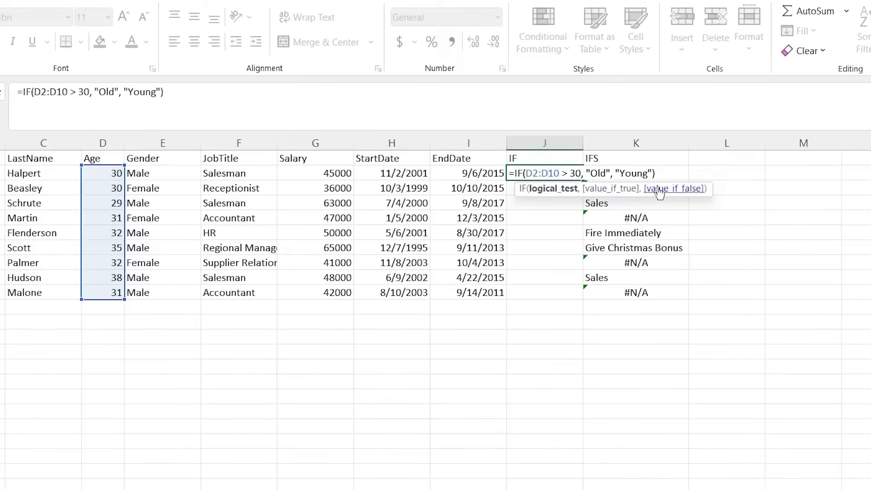
{"action": "left_click", "coordinate": [730, 170]}
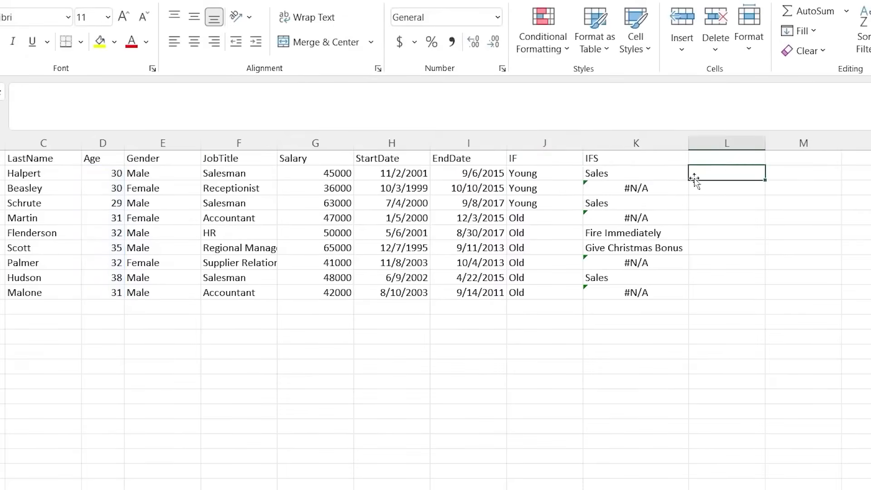
{"action": "left_click", "coordinate": [645, 187]}
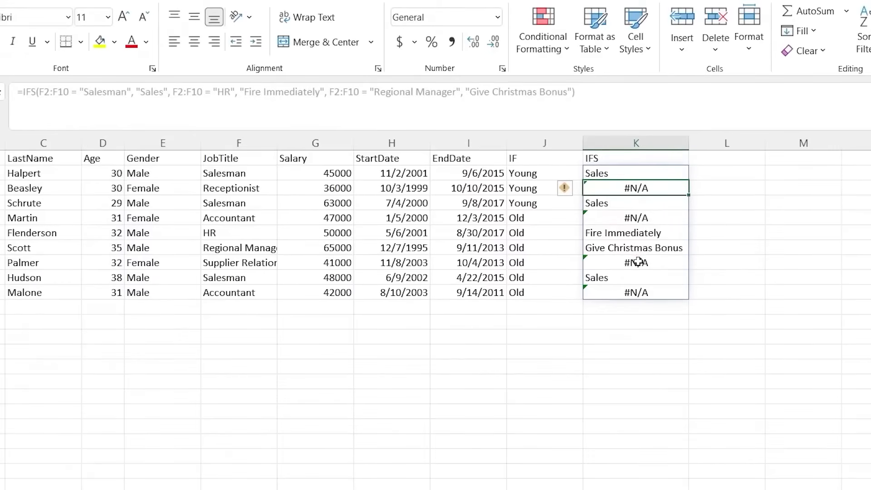
Step: Check the IFS results in rows 9 and 10 against the matching job titles in column F
{"action": "left_click_drag", "start_coordinate": [638, 262], "coordinate": [629, 294]}
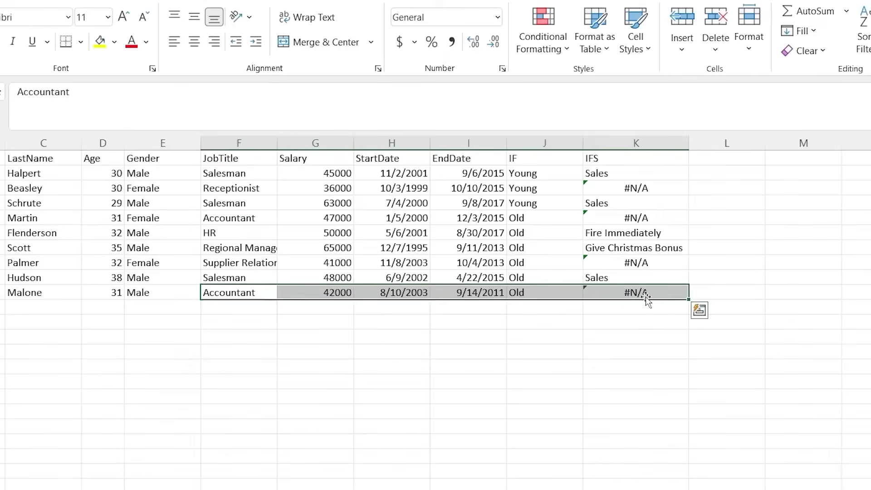
{"action": "left_click_drag", "start_coordinate": [637, 278], "coordinate": [267, 277]}
{"action": "left_click", "coordinate": [484, 315]}
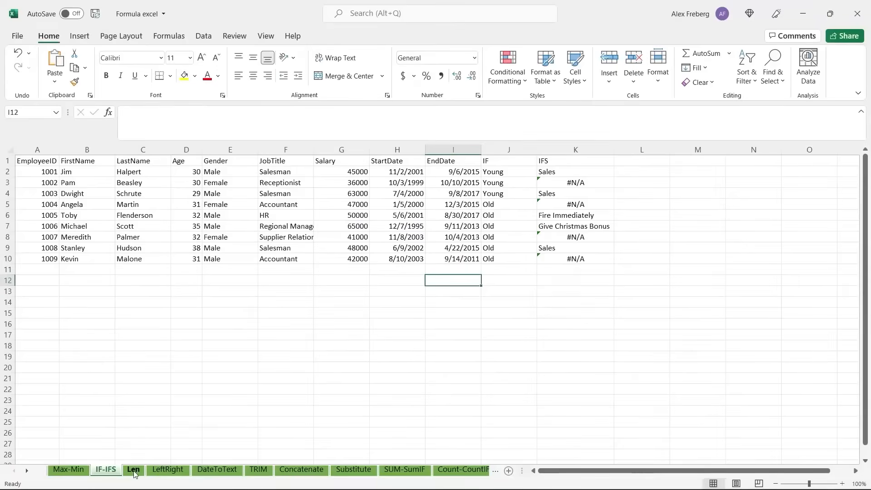
Step: Switch to the Len sheet, fit column A to its EmployeeID header, and read the usage note in L1
{"action": "left_click", "coordinate": [133, 469]}
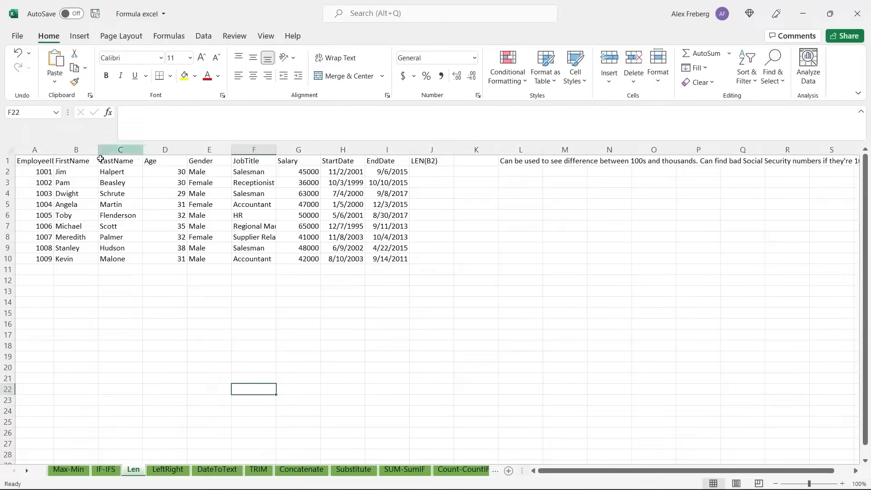
{"action": "double_click", "coordinate": [53, 149]}
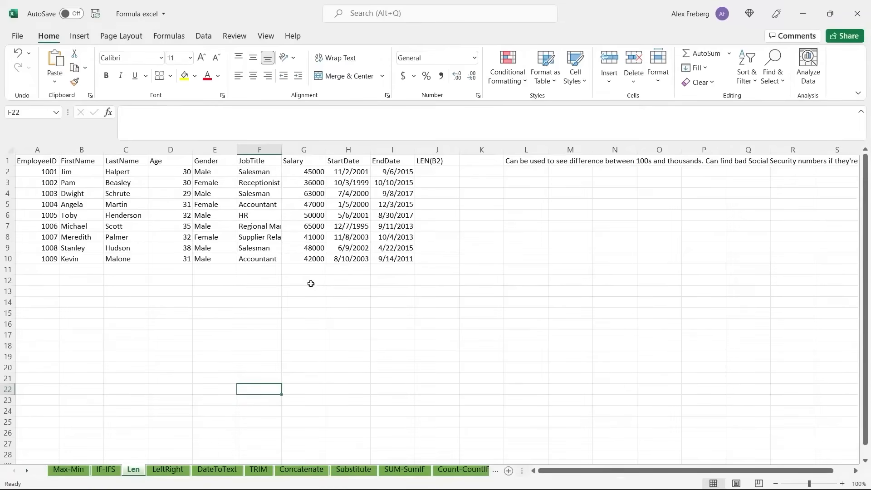
{"action": "left_click", "coordinate": [524, 161]}
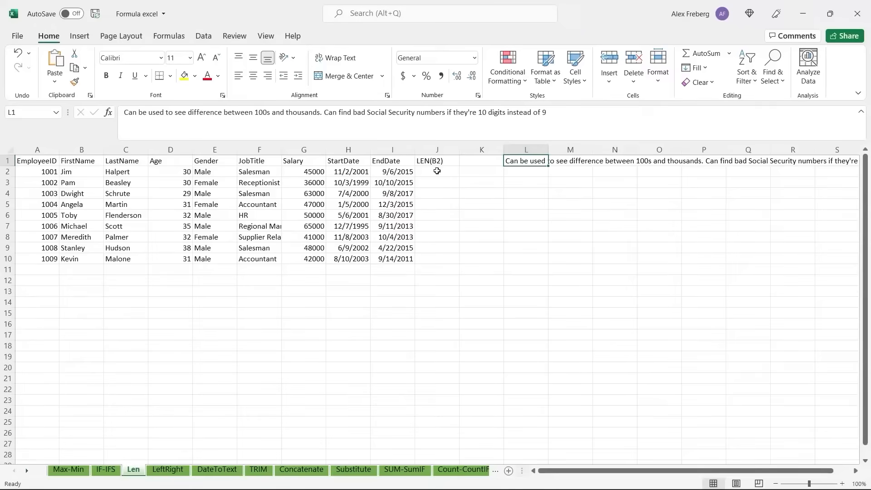
Step: Count the characters of every last name by entering =LEN(C2:C10) in J2
{"action": "type", "text": "="}
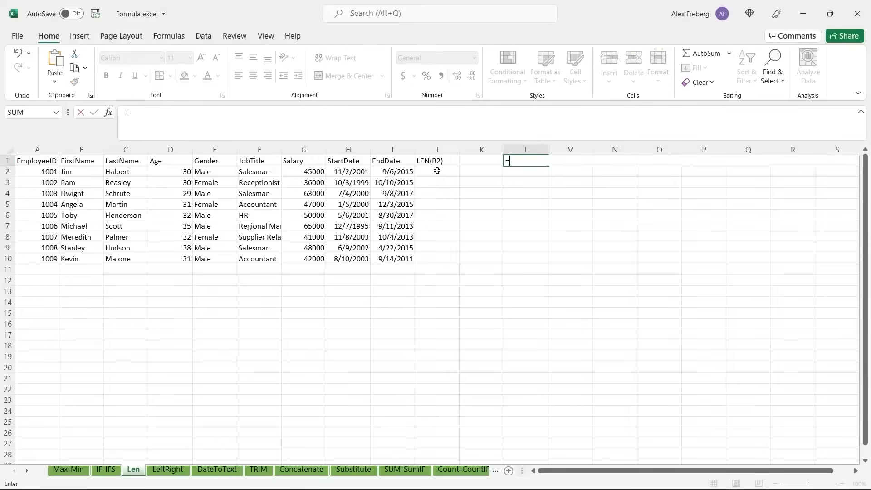
{"action": "key", "text": "Escape"}
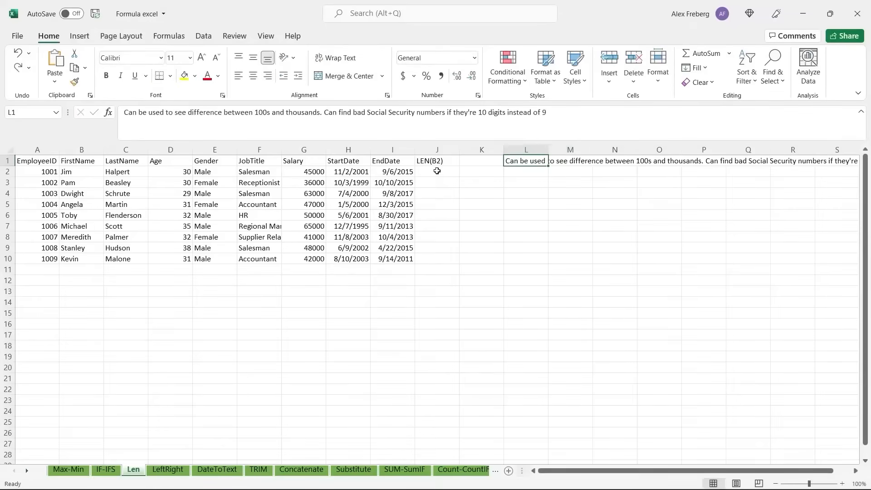
{"action": "left_click", "coordinate": [436, 172]}
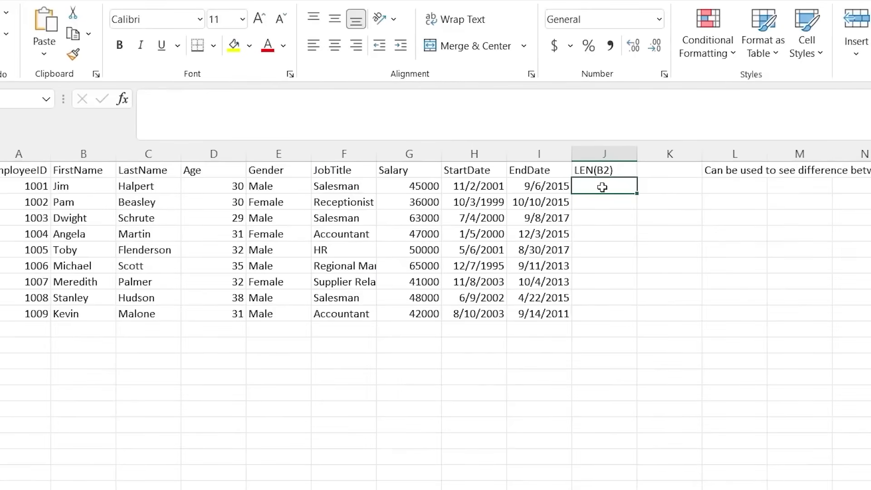
{"action": "type", "text": "=LEN"}
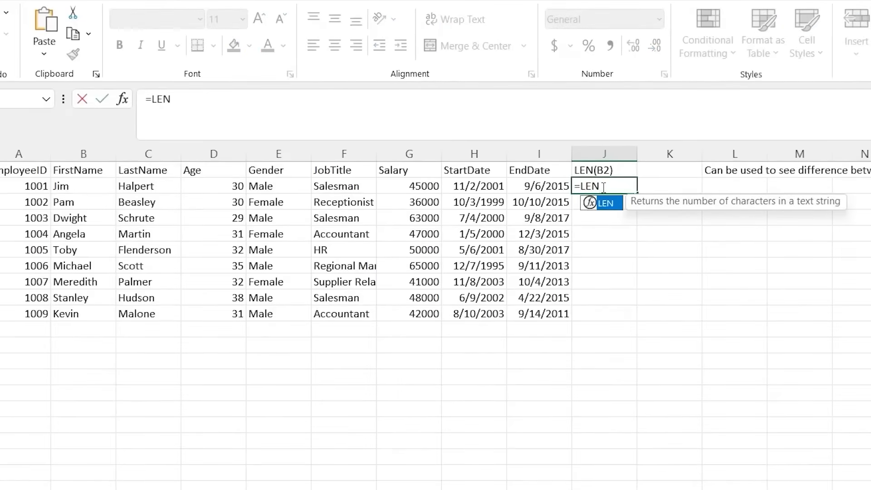
{"action": "type", "text": "("}
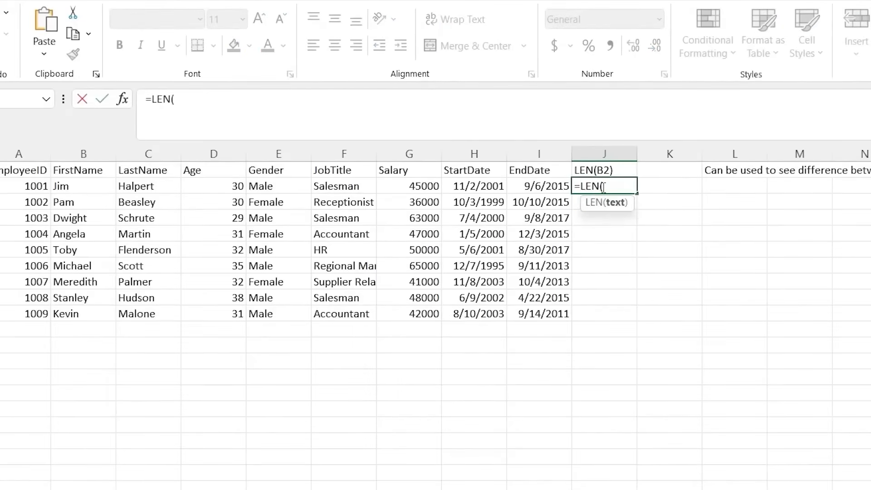
{"action": "key", "text": "BackSpace"}
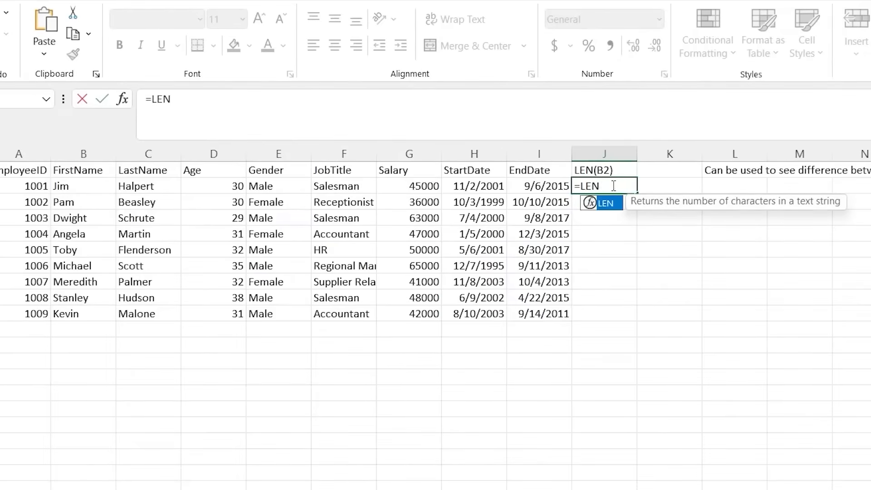
{"action": "type", "text": "("}
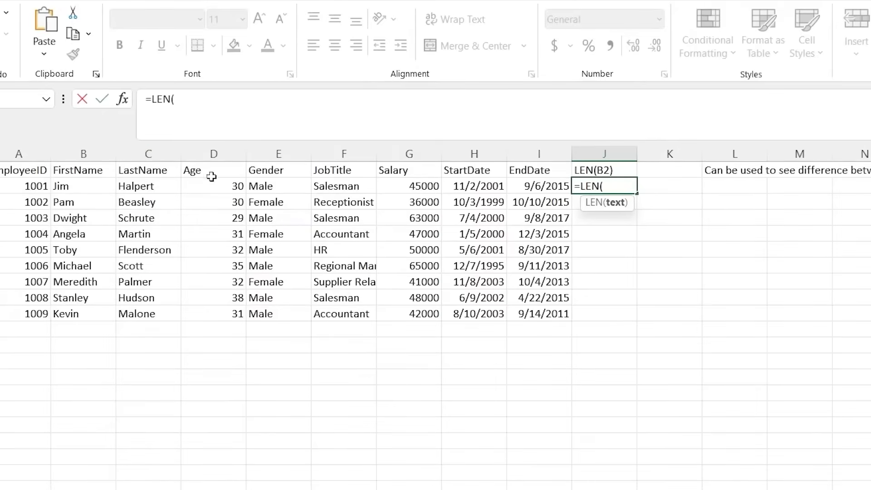
{"action": "left_click", "coordinate": [174, 187]}
{"action": "left_click_drag", "start_coordinate": [162, 314], "coordinate": [162, 315]}
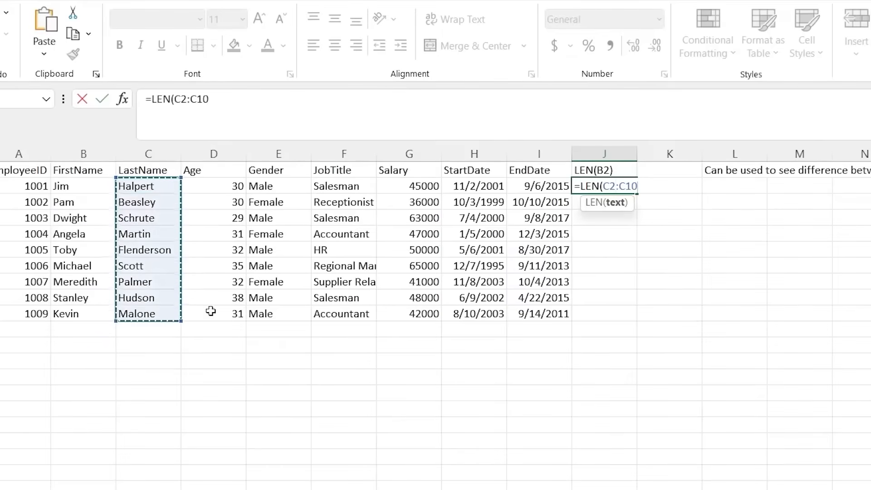
{"action": "type", "text": ")"}
{"action": "key", "text": "ctrl+Return"}
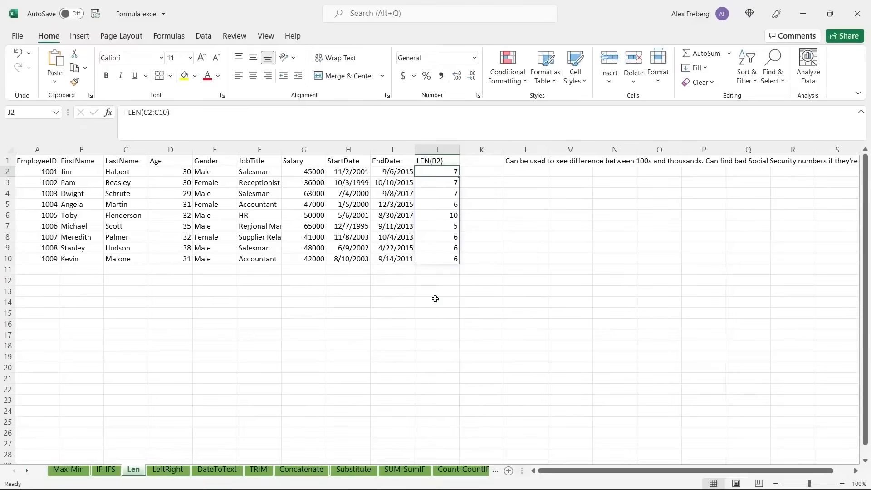
{"action": "left_click", "coordinate": [602, 372]}
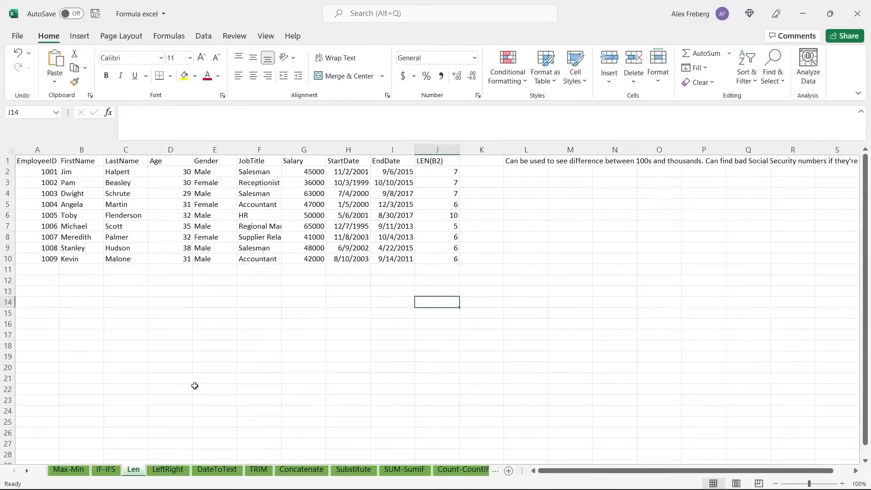
Step: Switch to the LeftRight sheet and select K2, the first cell below the Left header
{"action": "left_click", "coordinate": [175, 470]}
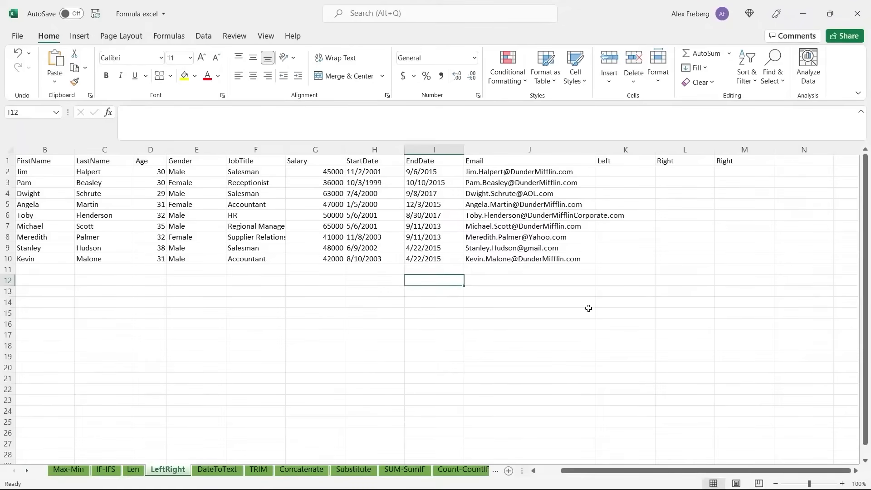
{"action": "left_click", "coordinate": [627, 172]}
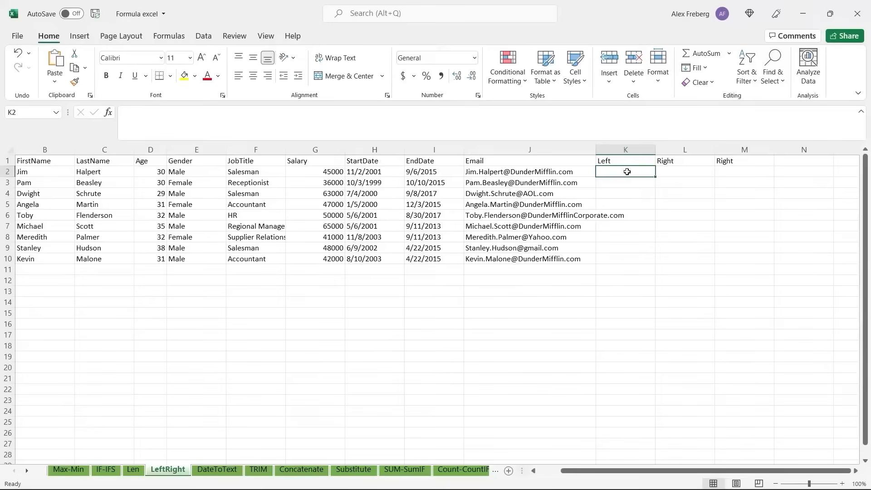
{"action": "type", "text": "=subs"}
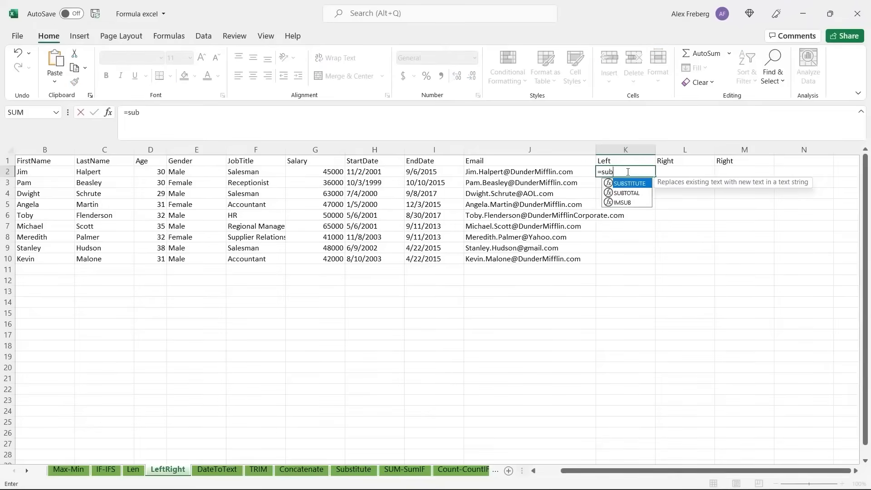
{"action": "key", "text": "BackSpace"}
{"action": "key", "text": "BackSpace"}
{"action": "key", "text": "BackSpace"}
{"action": "key", "text": "BackSpace"}
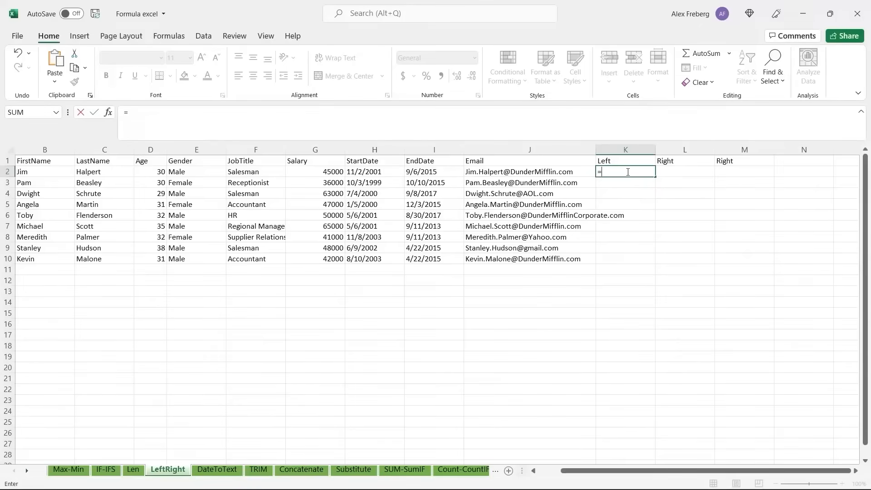
Step: Extract the first three characters of each first name with =LEFT(B2:B10, 3) in K2, and check the results in column K
{"action": "type", "text": "LE"}
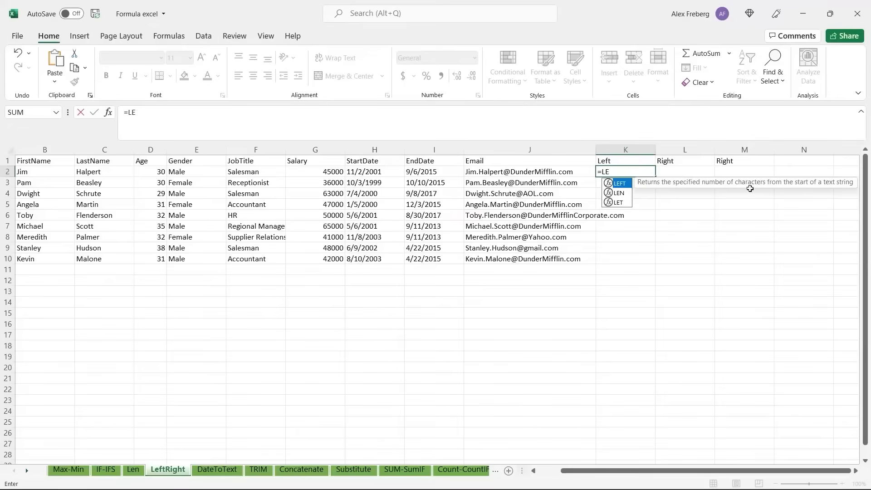
{"action": "key", "text": "Tab"}
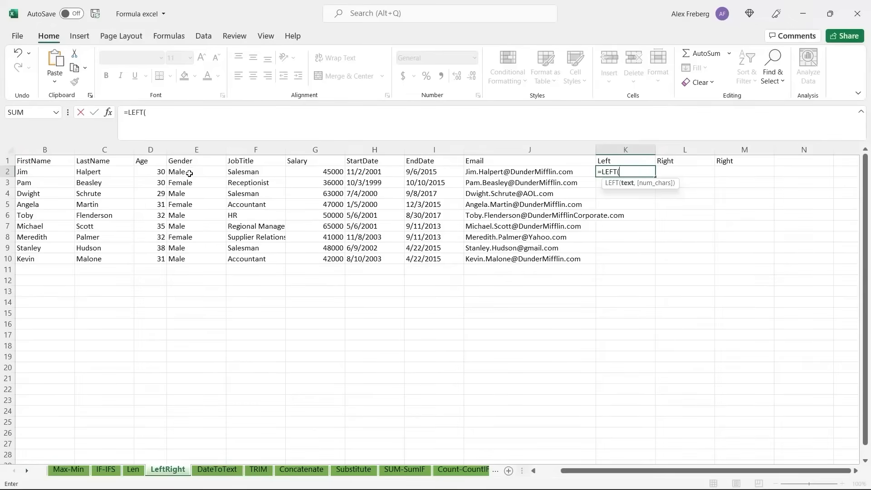
{"action": "left_click", "coordinate": [55, 173]}
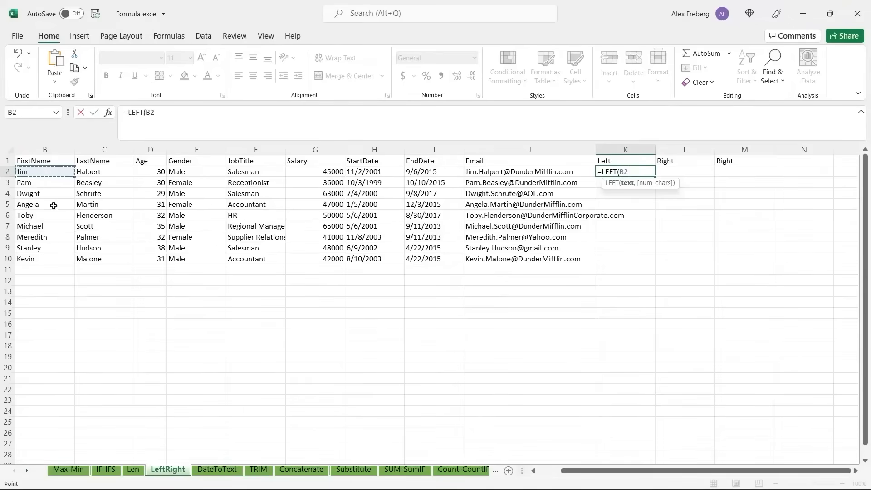
{"action": "left_click", "coordinate": [51, 259], "text": "shift"}
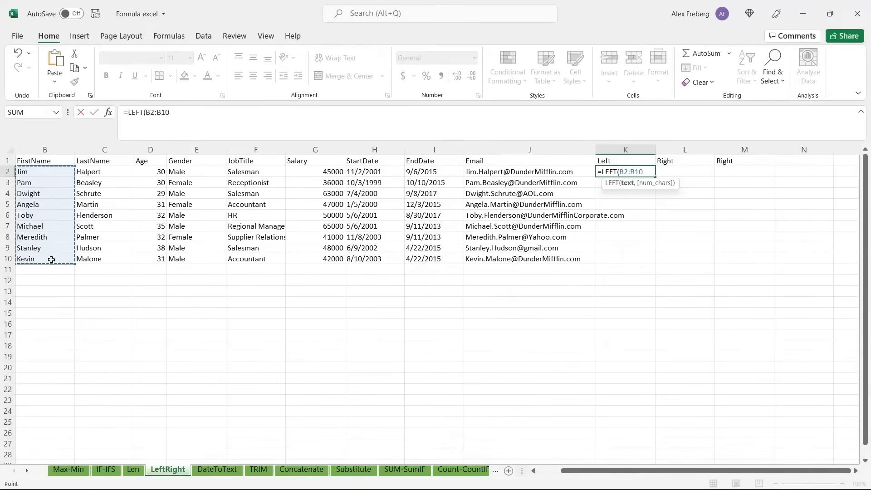
{"action": "type", "text": ","}
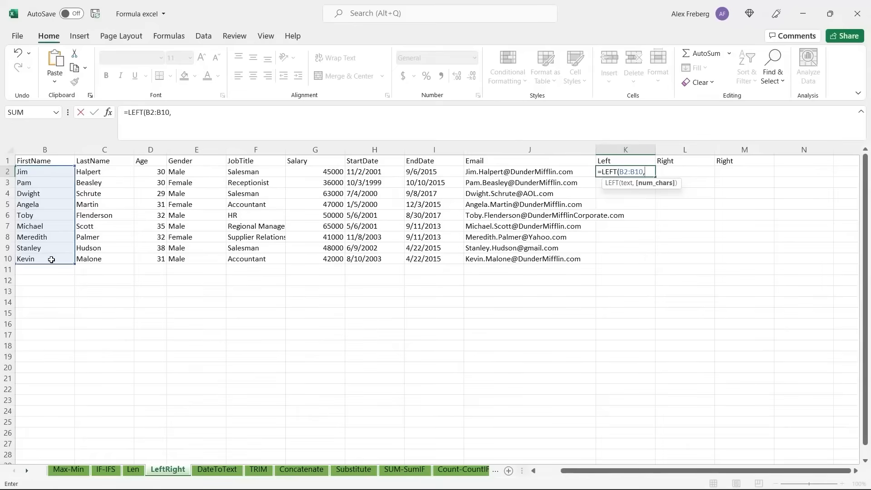
{"action": "type", "text": " 3)"}
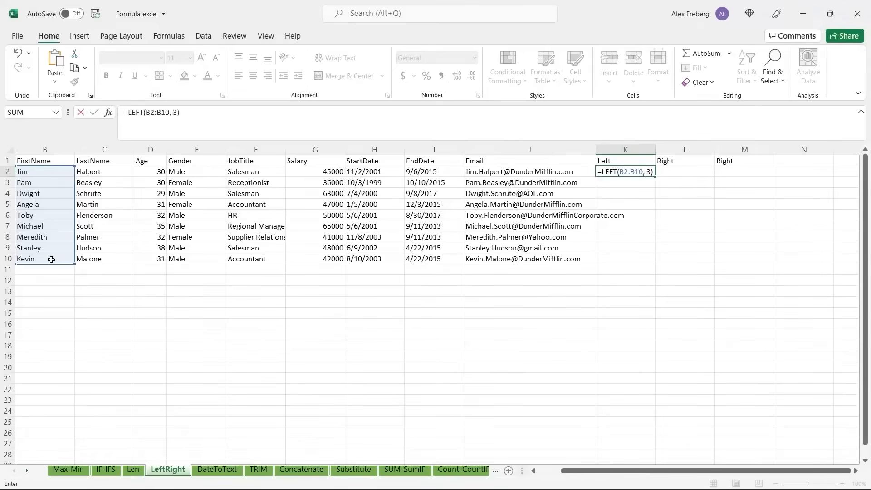
{"action": "key", "text": "Return"}
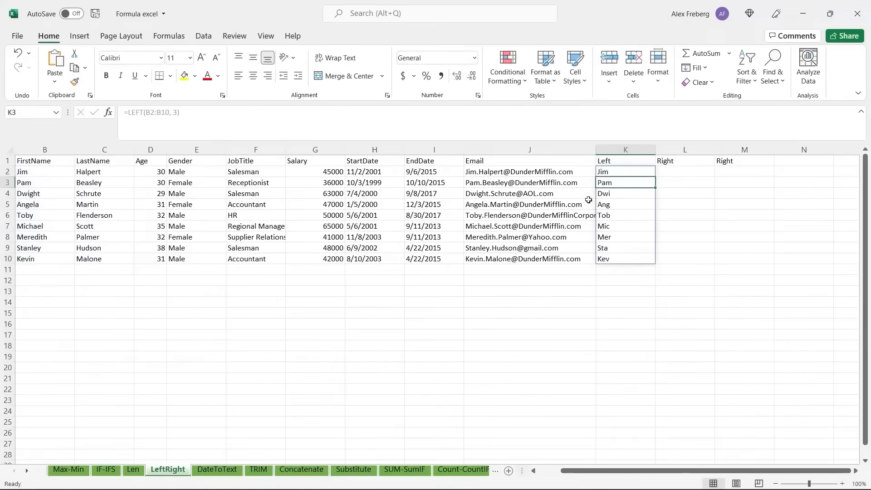
{"action": "left_click", "coordinate": [621, 172]}
{"action": "left_click", "coordinate": [620, 180]}
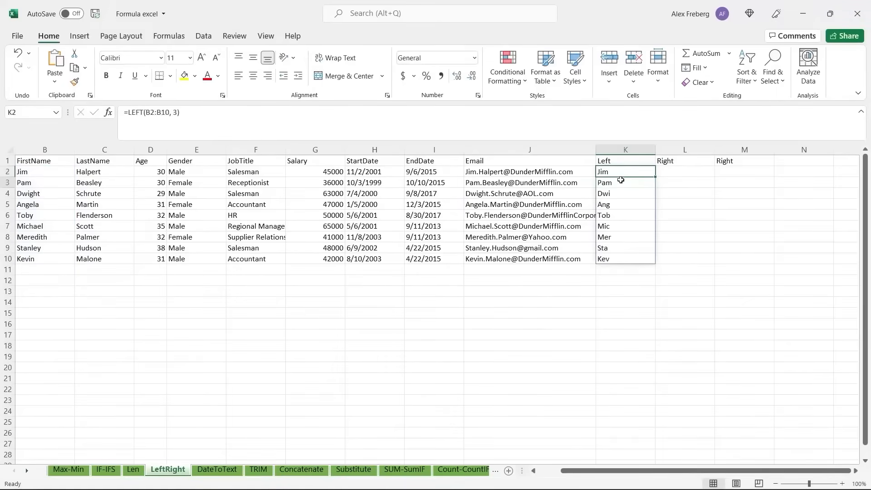
{"action": "left_click", "coordinate": [619, 193]}
{"action": "left_click", "coordinate": [618, 204]}
{"action": "left_click", "coordinate": [619, 214]}
Step: Extract the last digit of each employee ID with =RIGHT(A2:A10,1) in L2, and reopen the formula to inspect its arguments
{"action": "left_click", "coordinate": [677, 171]}
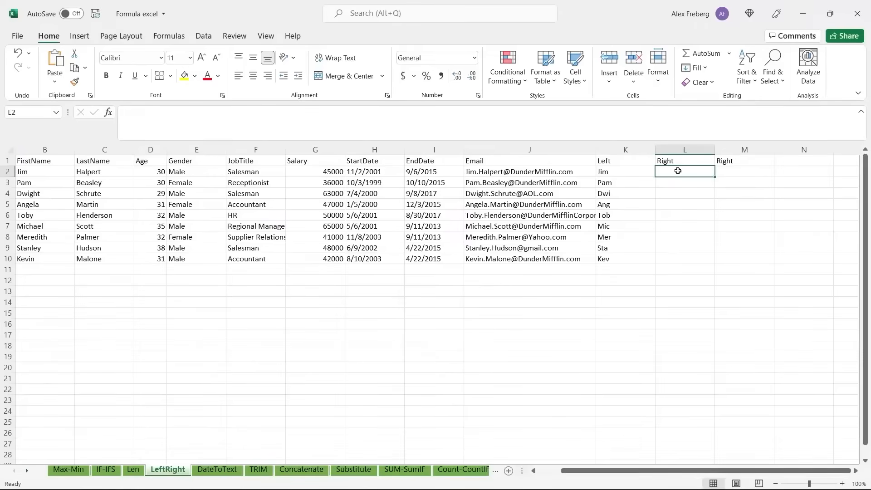
{"action": "type", "text": "="}
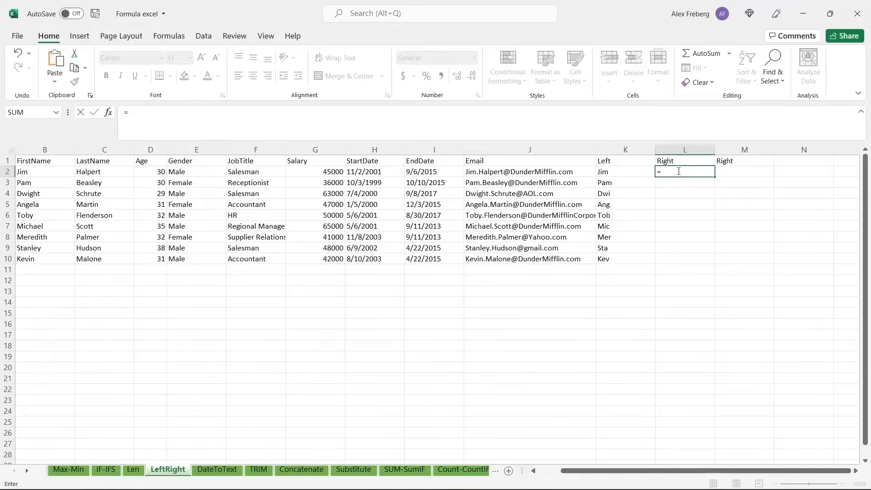
{"action": "type", "text": "RIGHT("}
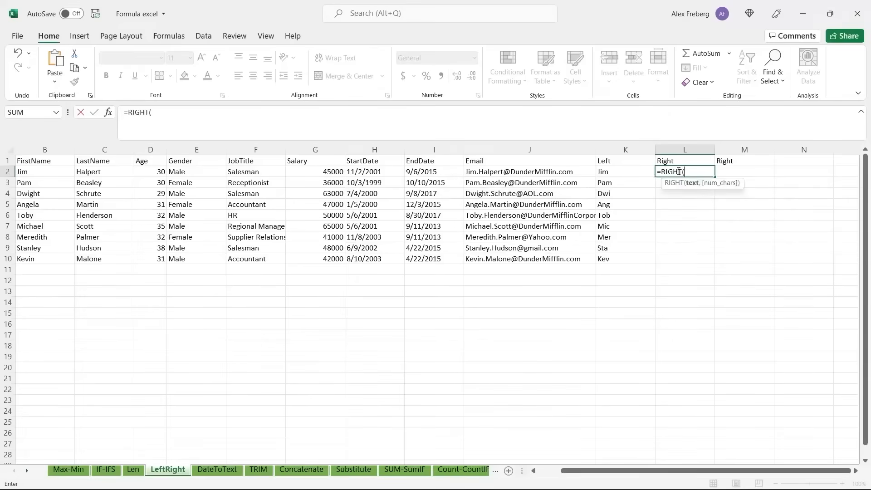
{"action": "scroll", "coordinate": [508, 234], "scroll_direction": "left", "scroll_amount": 1}
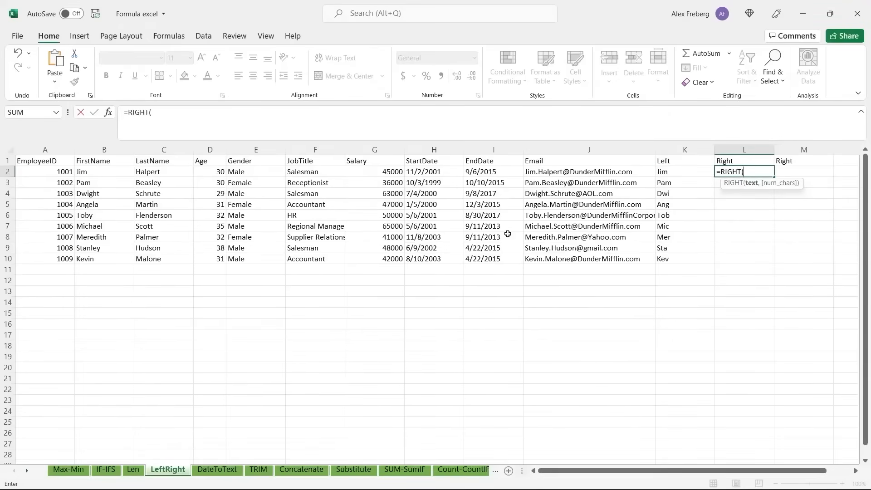
{"action": "left_click_drag", "start_coordinate": [64, 167], "coordinate": [64, 258]}
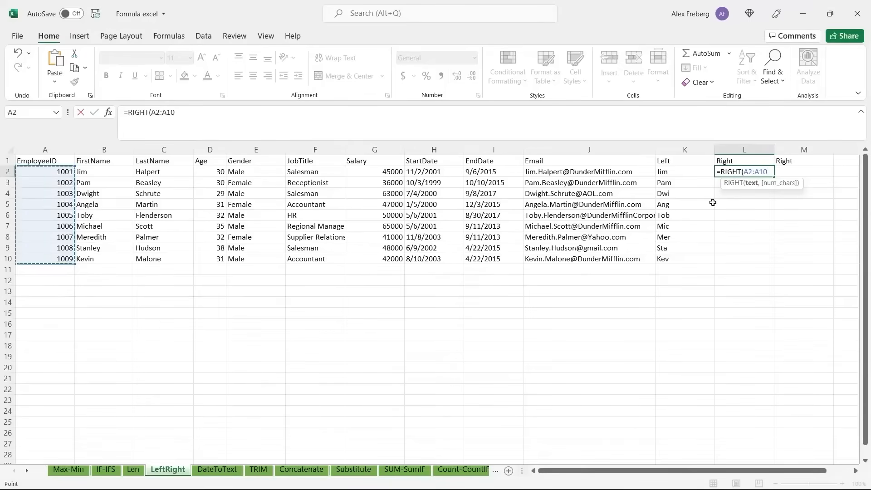
{"action": "type", "text": ",1)"}
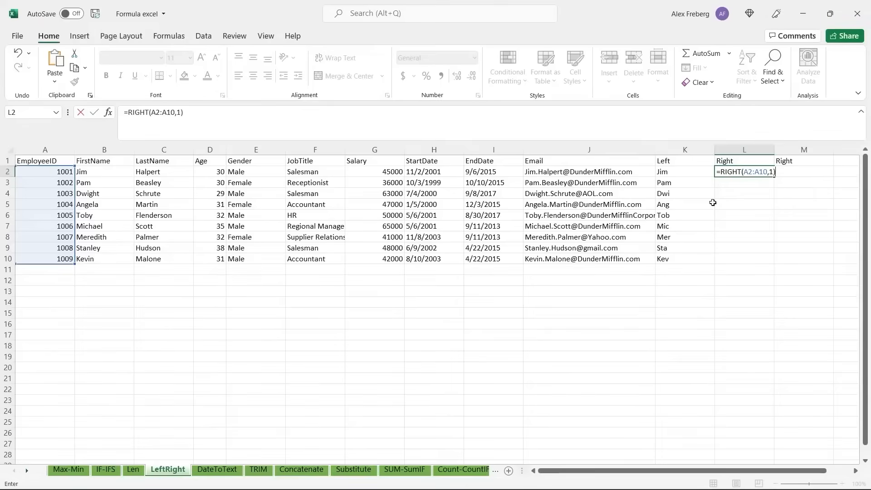
{"action": "key", "text": "Return"}
{"action": "left_click", "coordinate": [757, 169]}
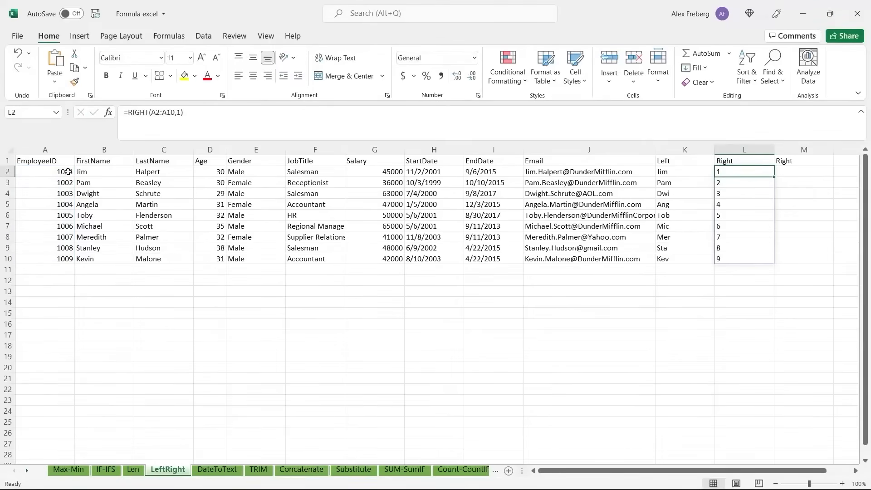
{"action": "double_click", "coordinate": [749, 172]}
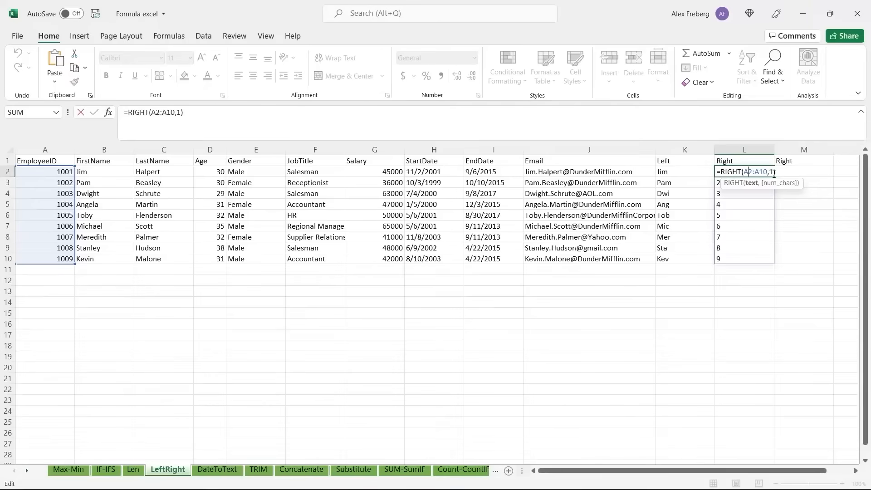
Step: Extract the four-digit year of every start date by entering =RIGHT(H2:H10, 4) in M2
{"action": "key", "text": "ctrl+Return"}
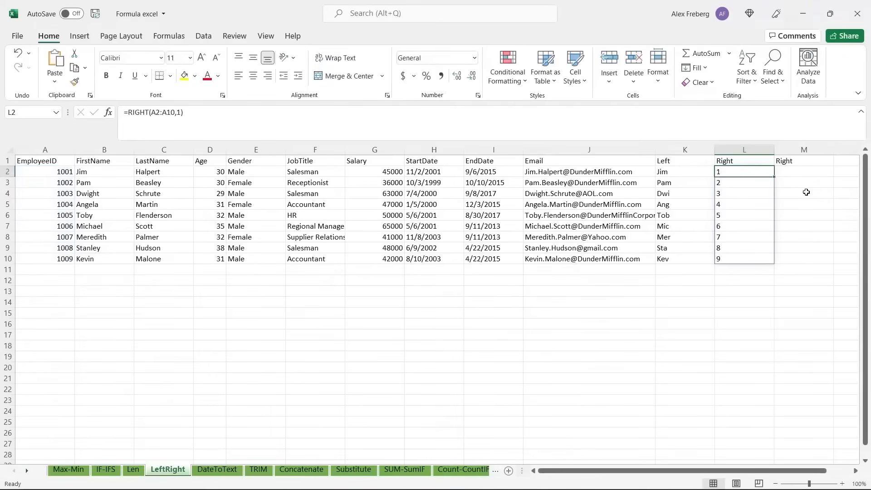
{"action": "double_click", "coordinate": [805, 171]}
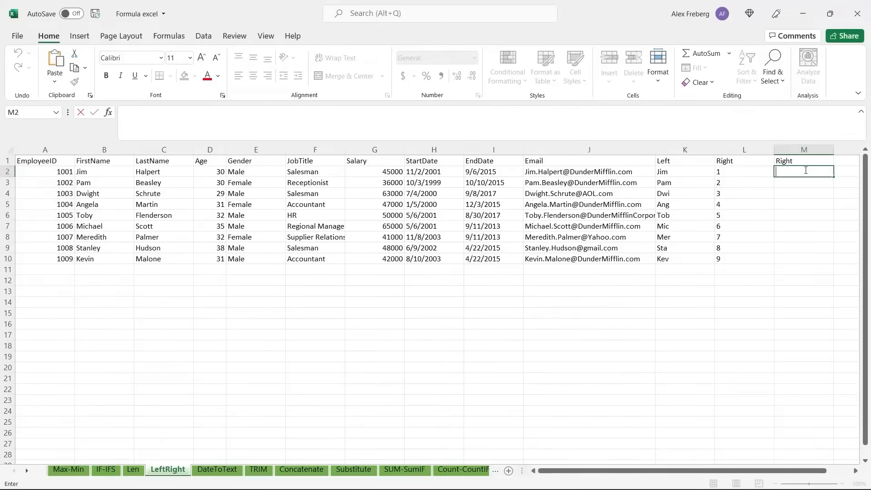
{"action": "type", "text": "="}
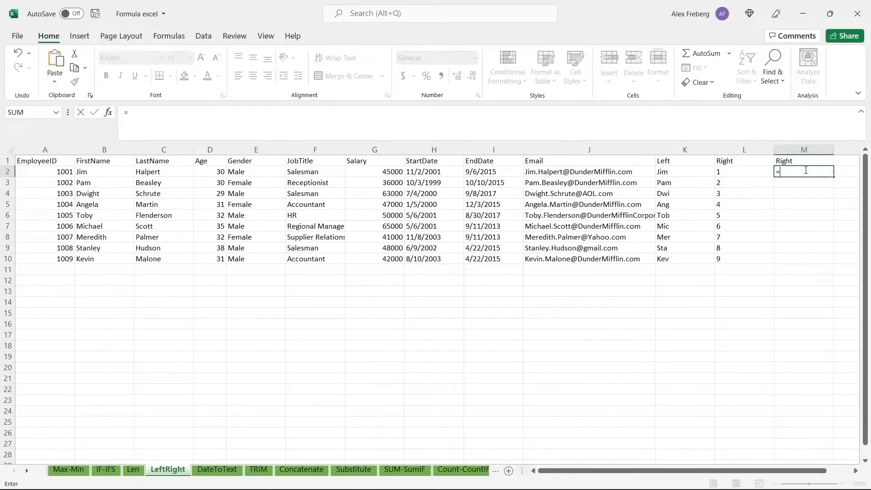
{"action": "type", "text": "RIGHT"}
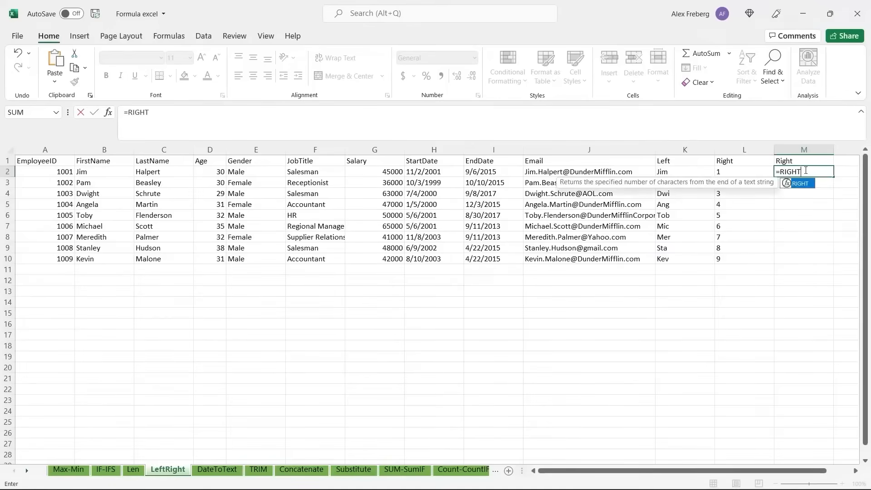
{"action": "type", "text": "("}
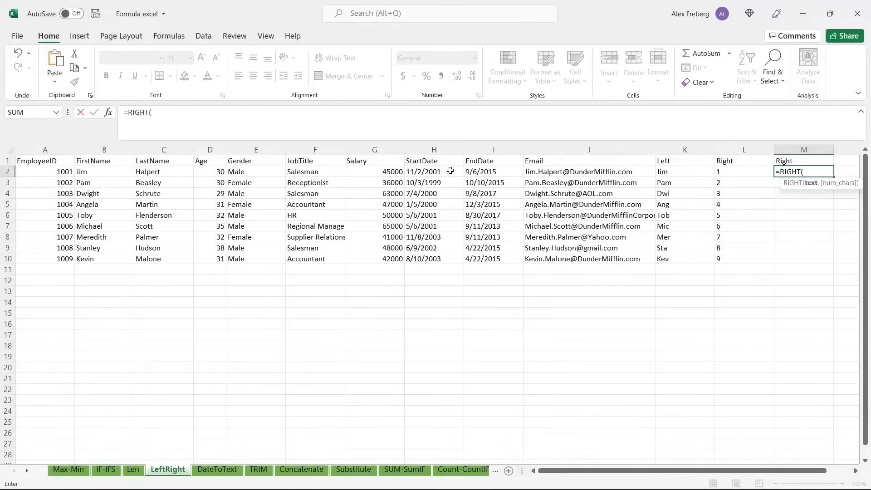
{"action": "left_click", "coordinate": [450, 171]}
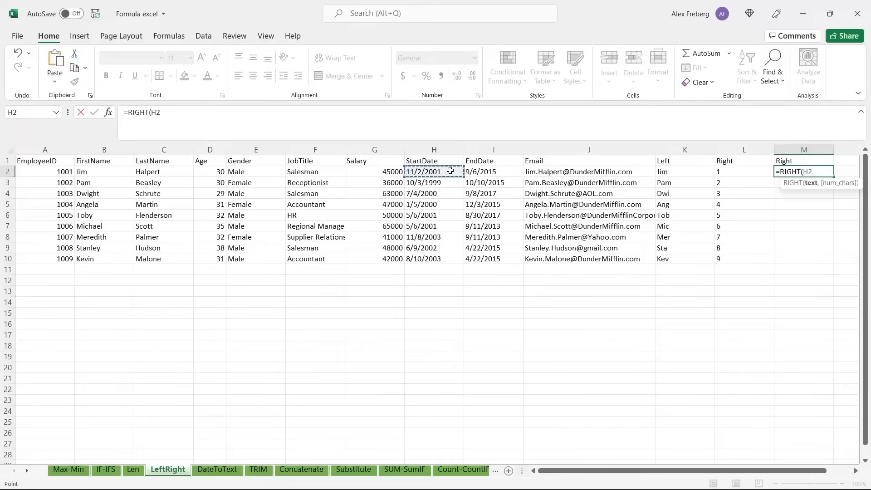
{"action": "left_click", "coordinate": [441, 259]}
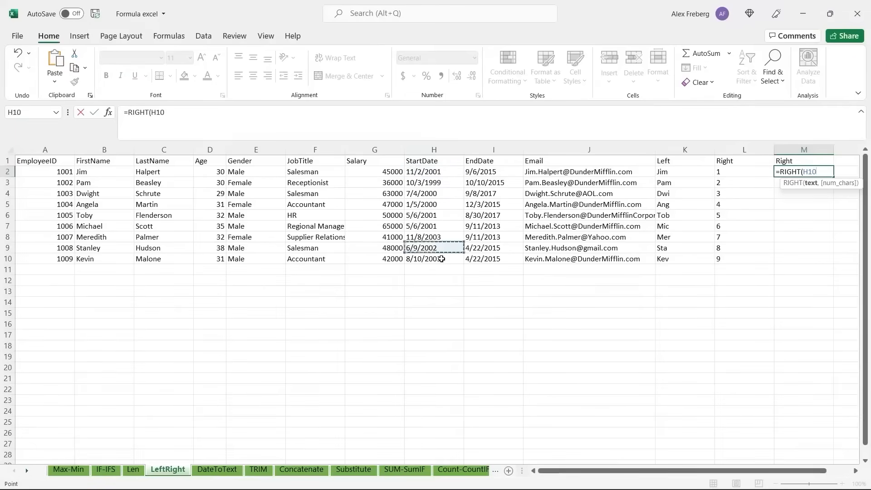
{"action": "left_click", "coordinate": [445, 173], "text": "shift"}
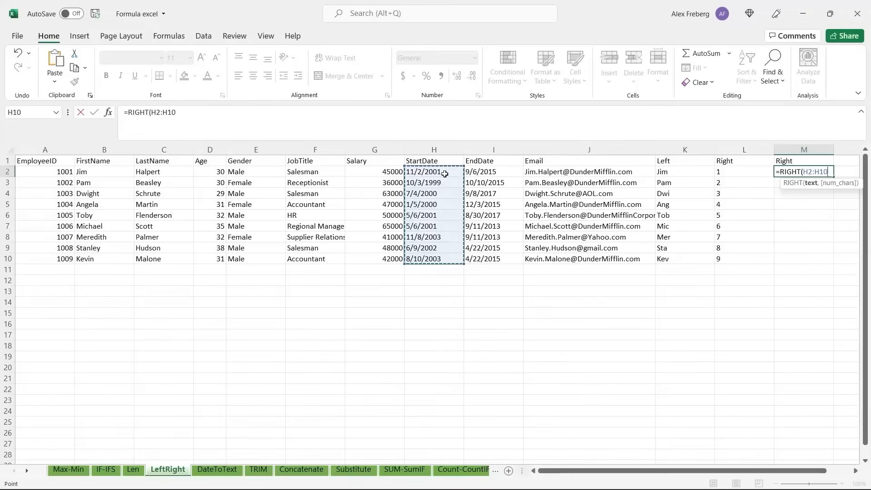
{"action": "type", "text": ", 4"}
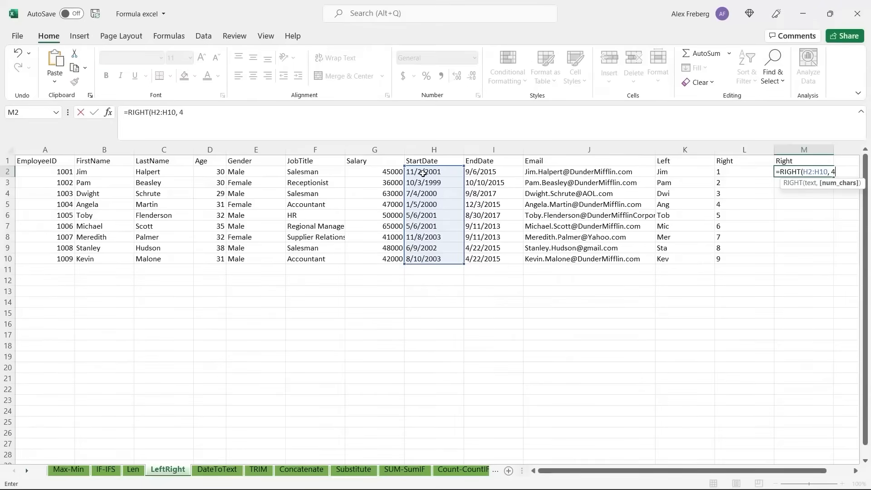
{"action": "key", "text": "Return"}
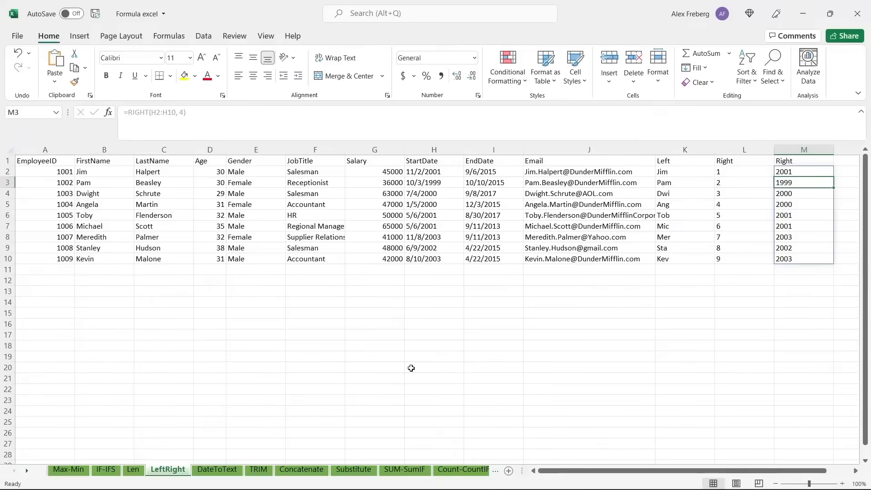
Step: Compare the number format of the StartDate and EndDate cells on the LeftRight sheet with the StartDate cells on the DateToText sheet
{"action": "left_click", "coordinate": [217, 470]}
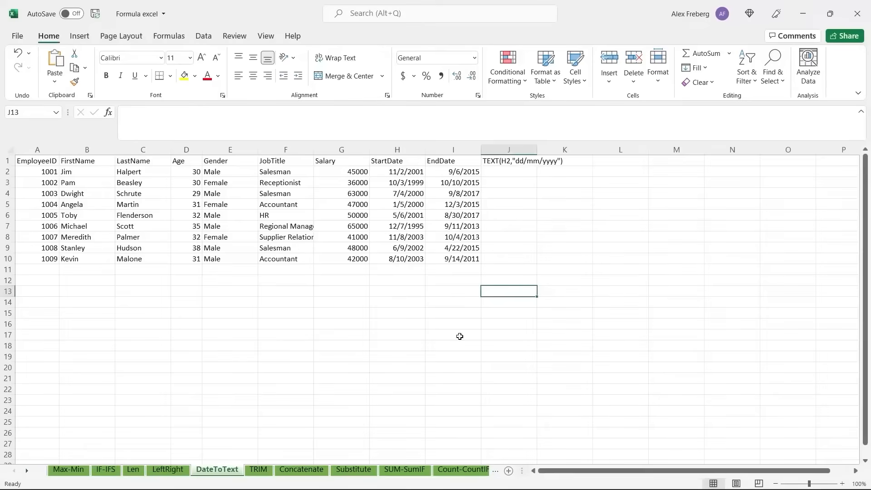
{"action": "left_click", "coordinate": [383, 212]}
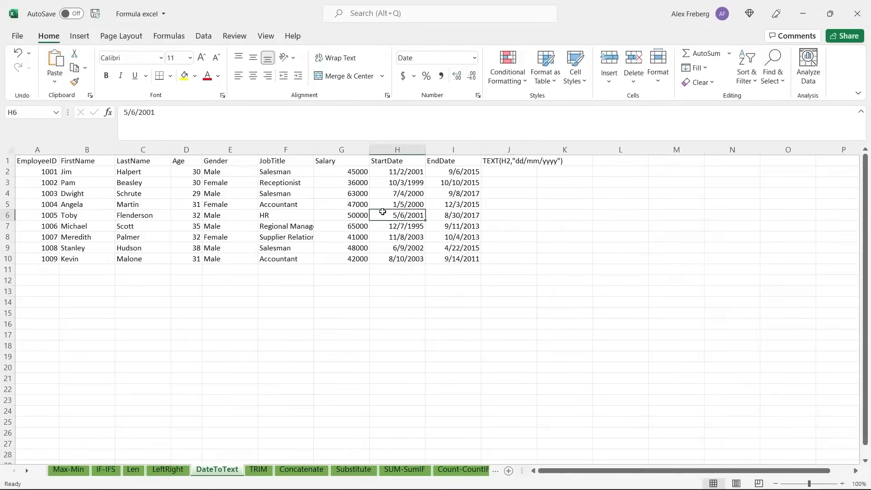
{"action": "left_click", "coordinate": [167, 470]}
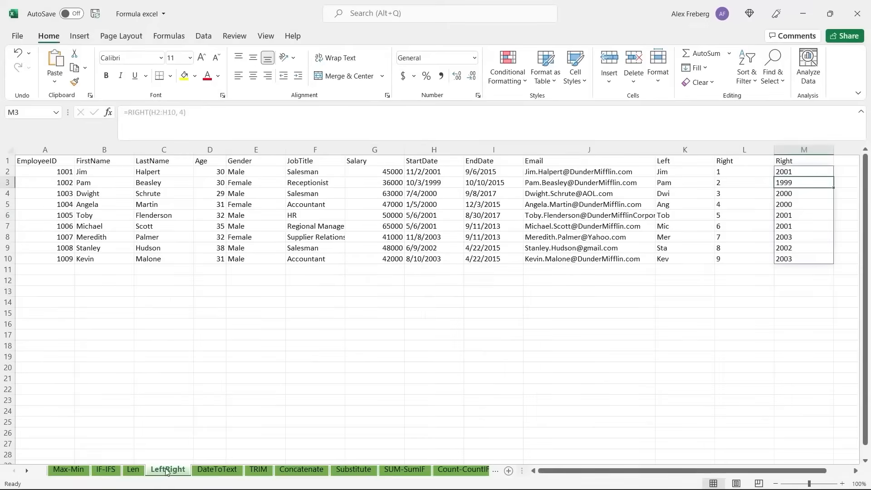
{"action": "left_click", "coordinate": [414, 207]}
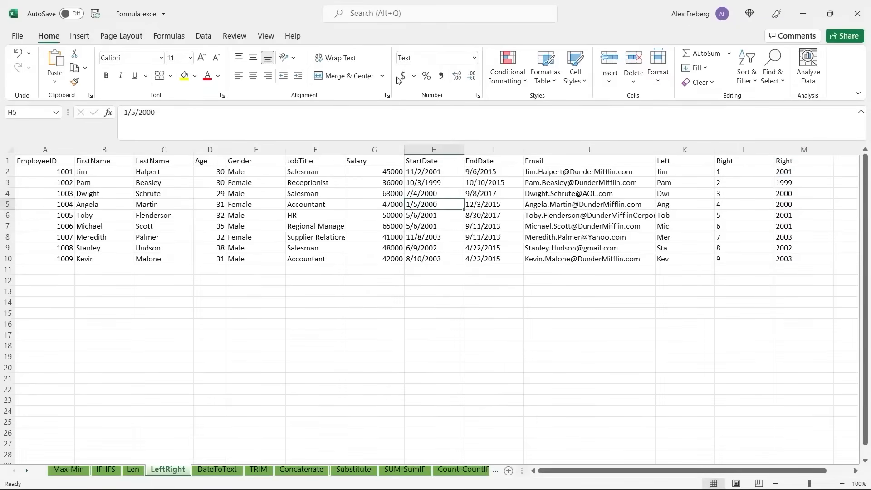
{"action": "left_click", "coordinate": [486, 202]}
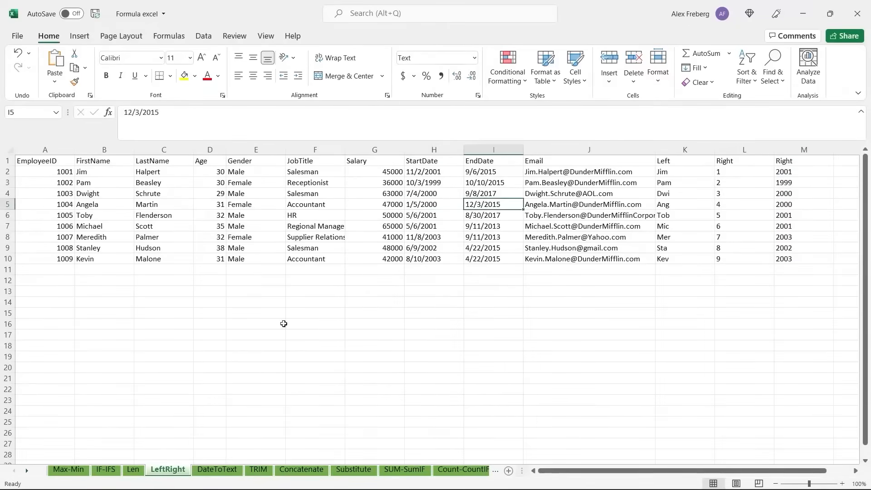
{"action": "left_click", "coordinate": [451, 196]}
{"action": "left_click", "coordinate": [488, 192]}
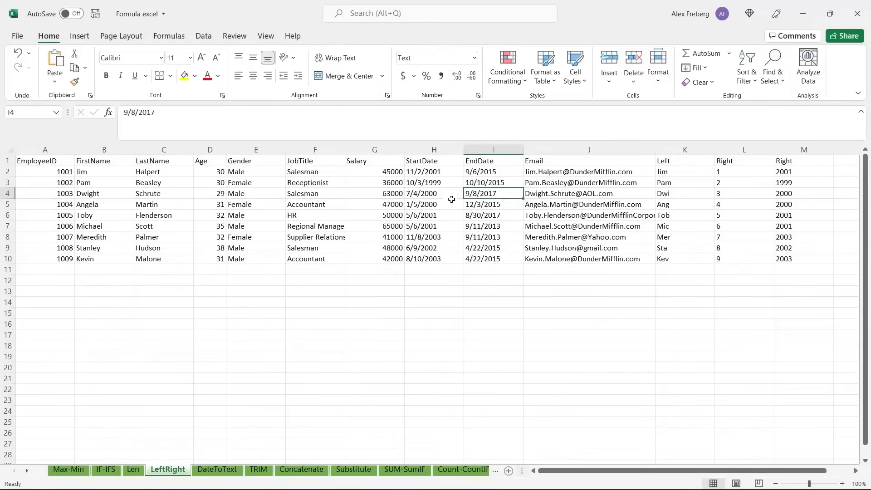
{"action": "left_click", "coordinate": [448, 202]}
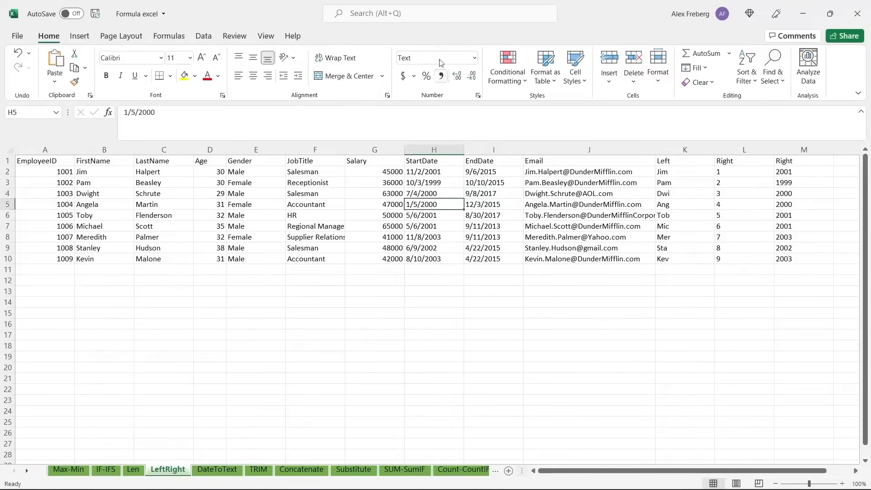
Step: On the DateToText sheet, try to extract the end-date years by entering =RIGHT(I2:I10,4) in J2
{"action": "left_click", "coordinate": [227, 472]}
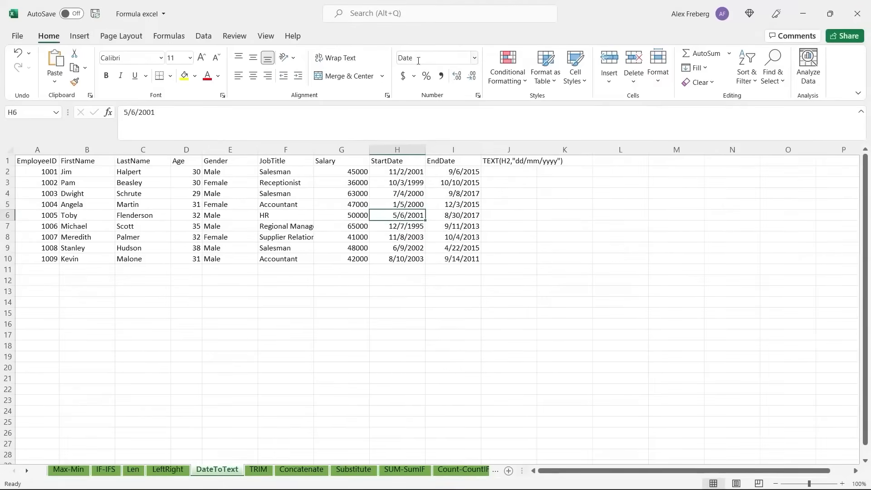
{"action": "left_click", "coordinate": [502, 173]}
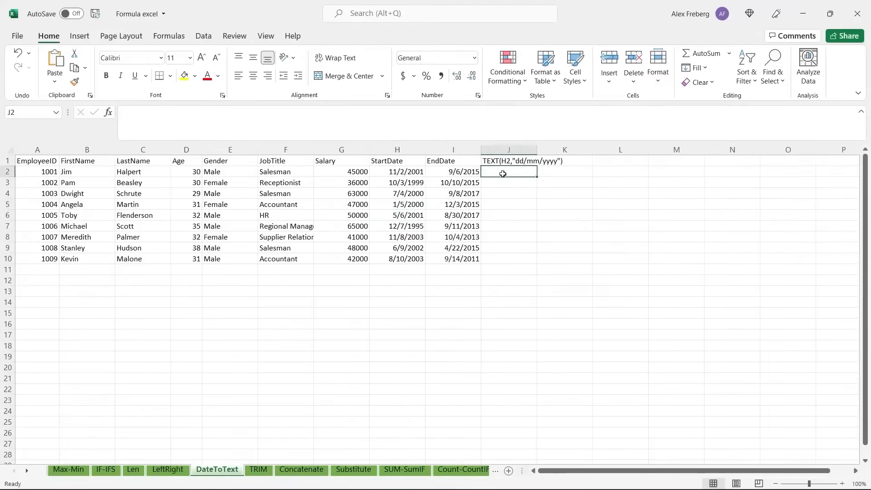
{"action": "type", "text": "=RIGHT("}
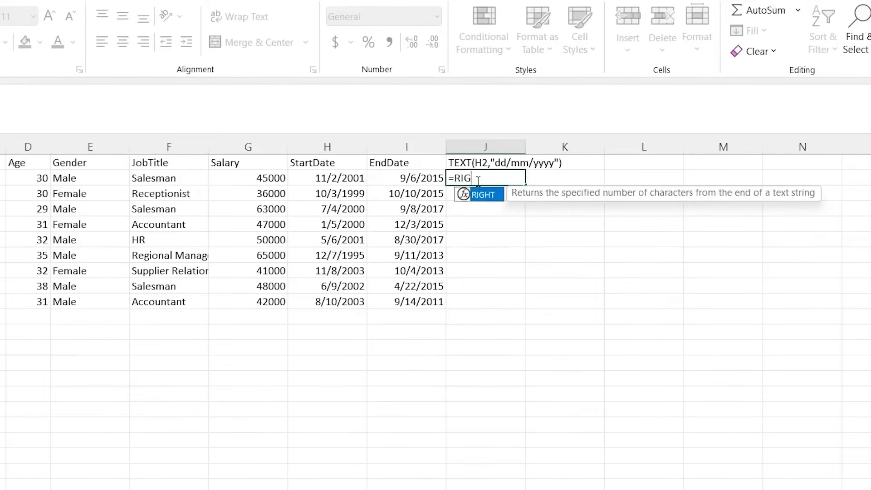
{"action": "left_click", "coordinate": [422, 180]}
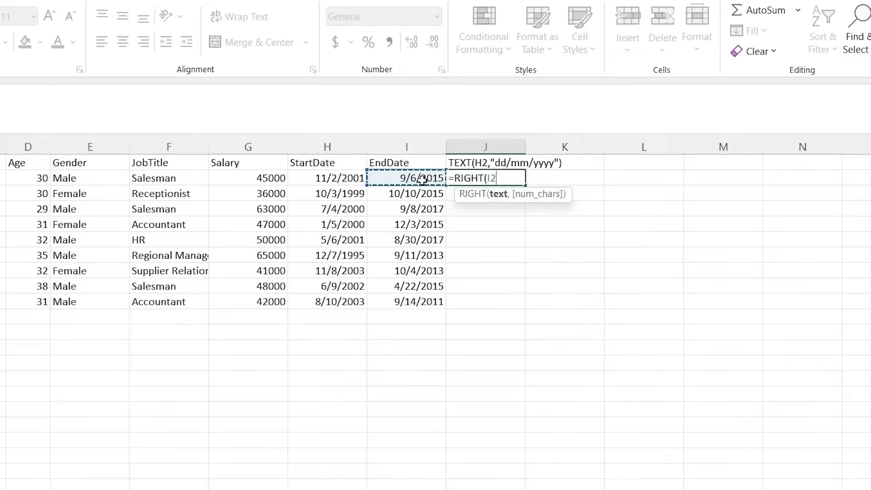
{"action": "left_click", "coordinate": [408, 303], "text": "shift"}
{"action": "type", "text": ","}
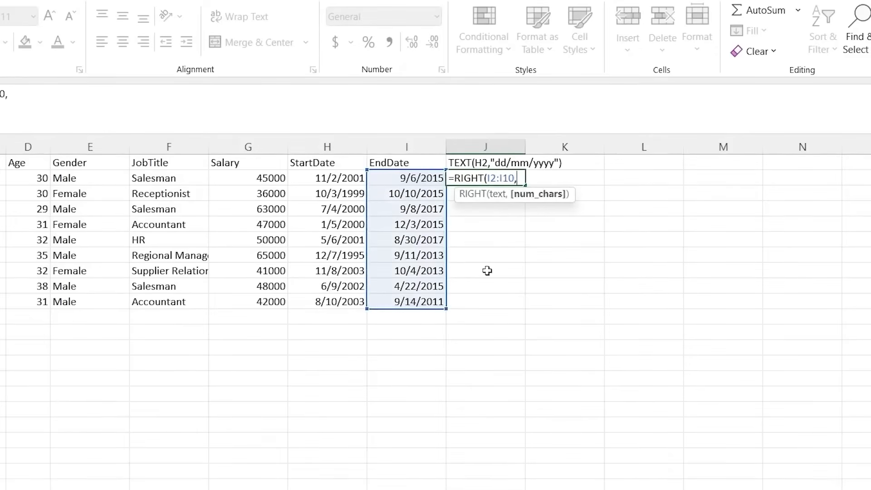
{"action": "type", "text": "4)"}
{"action": "key", "text": "Return"}
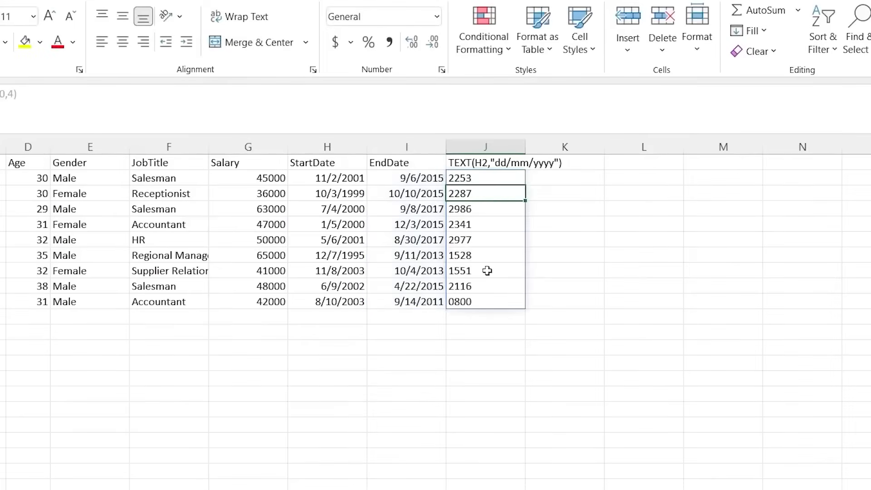
Step: Inspect the EndDate cells and set the number format of the start and end dates in H2:I10 to General
{"action": "double_click", "coordinate": [422, 178]}
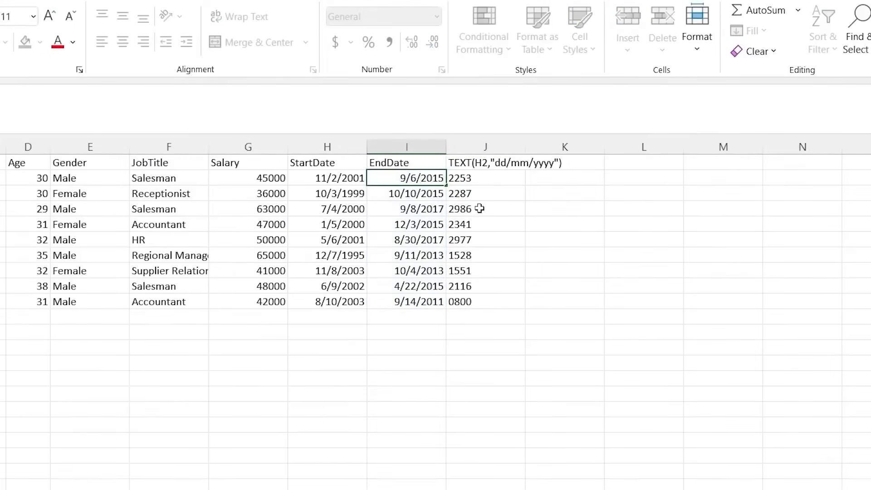
{"action": "left_click", "coordinate": [411, 222]}
{"action": "left_click", "coordinate": [413, 192]}
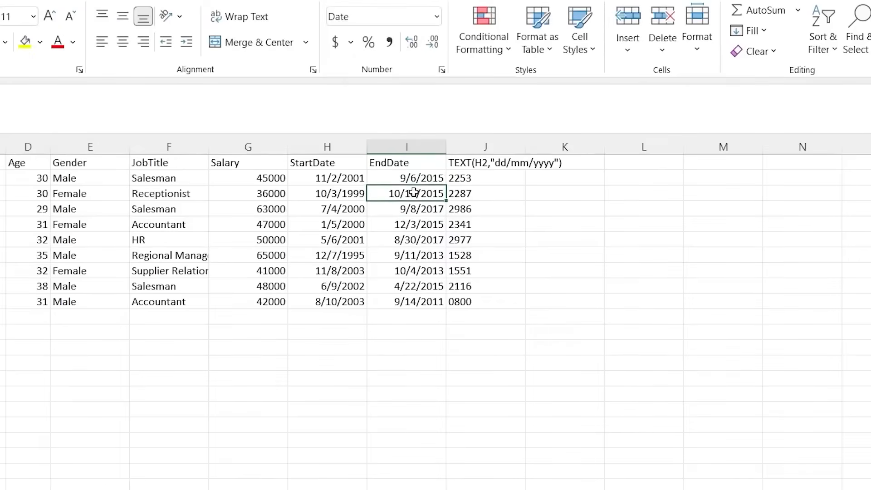
{"action": "left_click_drag", "start_coordinate": [334, 178], "coordinate": [395, 301]}
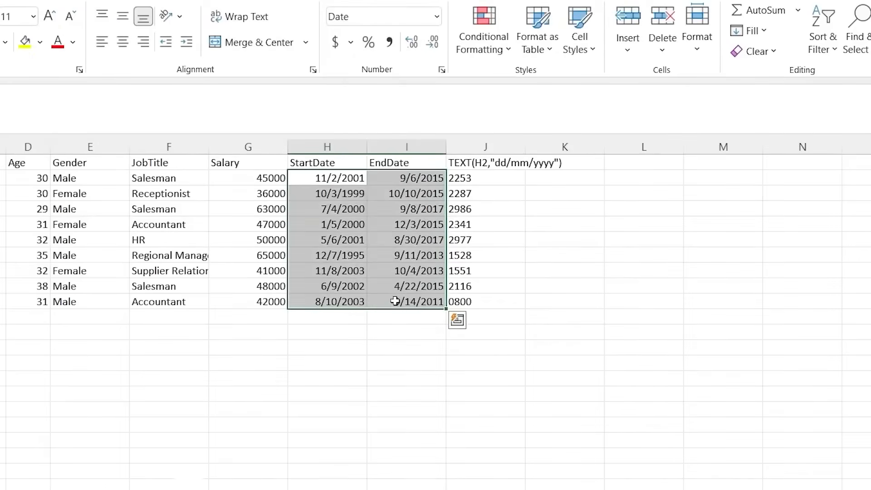
{"action": "left_click", "coordinate": [436, 16]}
{"action": "left_click", "coordinate": [420, 47]}
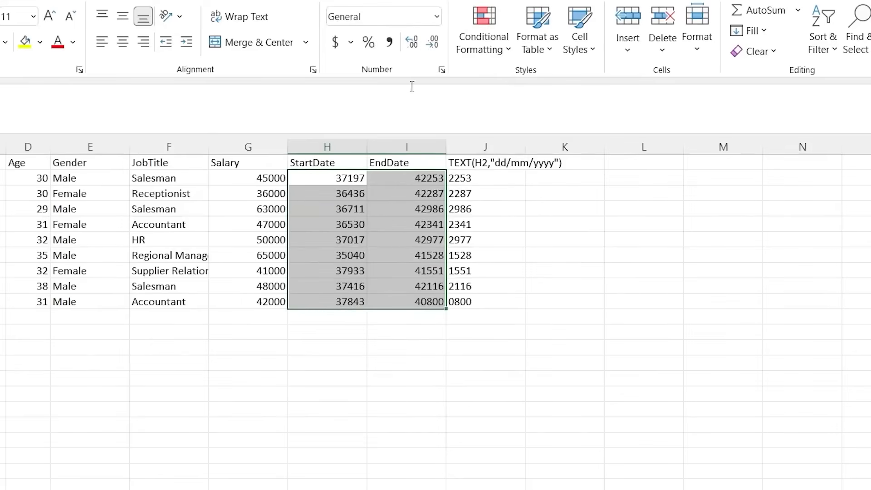
Step: Compare the RIGHT result in J2 with the last four digits of the EndDate number in I2
{"action": "left_click", "coordinate": [486, 179]}
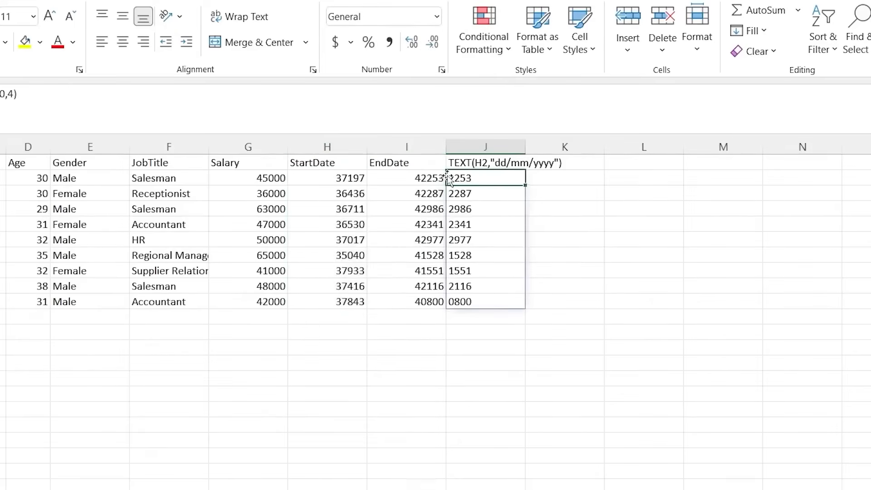
{"action": "left_click", "coordinate": [420, 178]}
{"action": "double_click", "coordinate": [420, 178]}
{"action": "left_click_drag", "start_coordinate": [407, 179], "coordinate": [377, 181]}
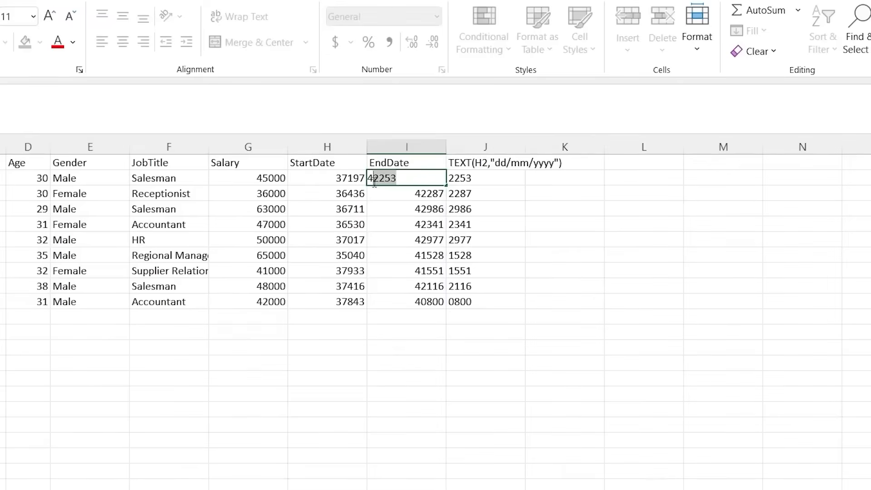
{"action": "left_click", "coordinate": [399, 194]}
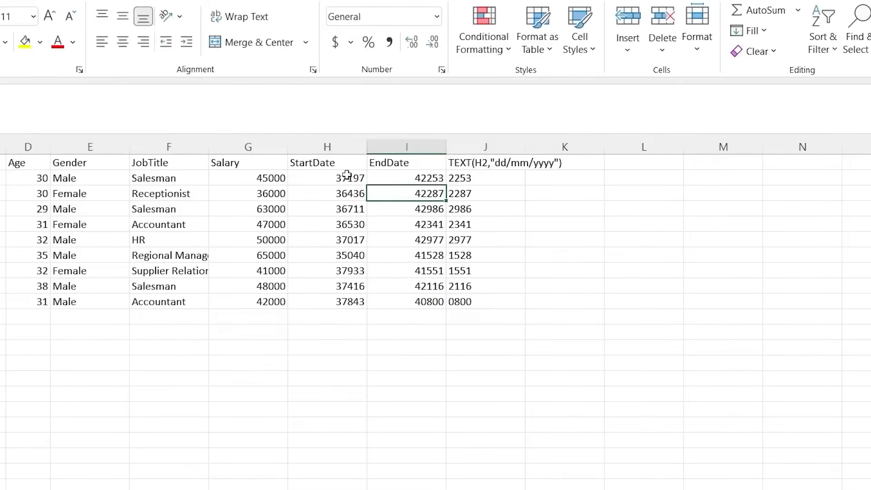
{"action": "key", "text": "Up"}
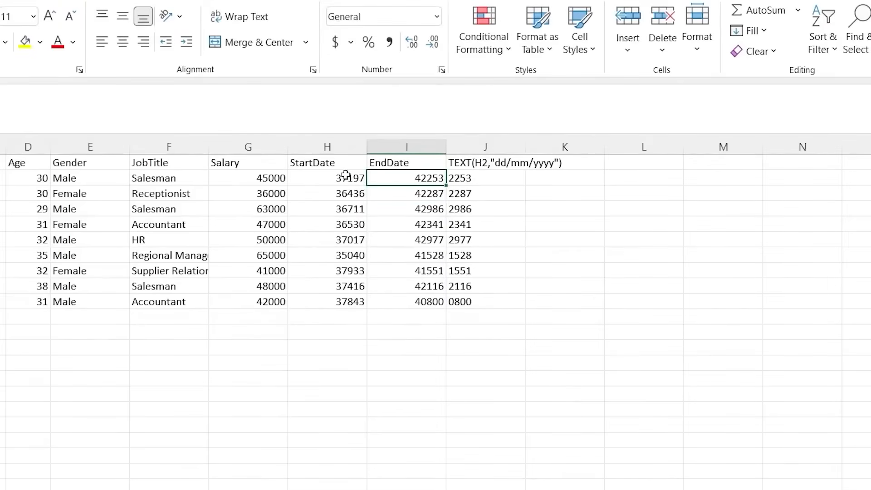
Step: Undo the General formatting of the start and end dates, and return to the RIGHT formula in J2
{"action": "key", "text": "ctrl+z"}
{"action": "left_click", "coordinate": [542, 205]}
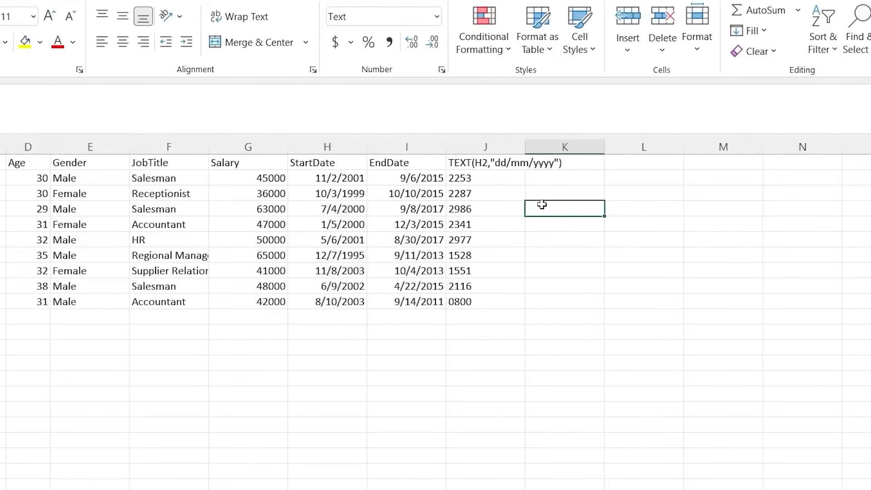
{"action": "left_click", "coordinate": [485, 178]}
{"action": "key", "text": "ctrl+shift+Down"}
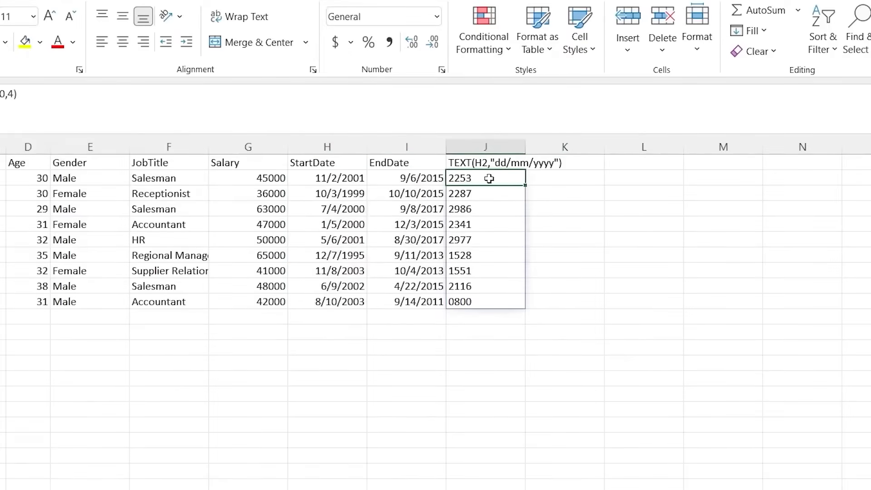
Step: Enter the sample date 11/2/2001 in H12, below the StartDate column
{"action": "left_click", "coordinate": [325, 331]}
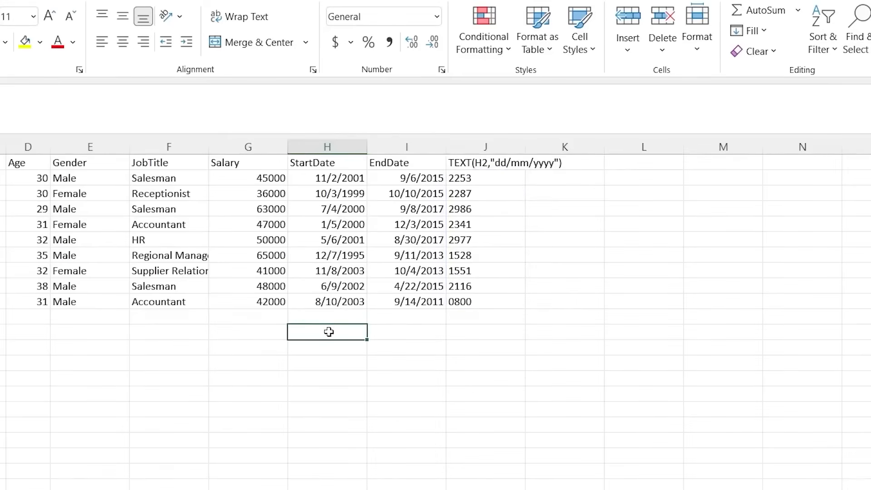
{"action": "double_click", "coordinate": [329, 332]}
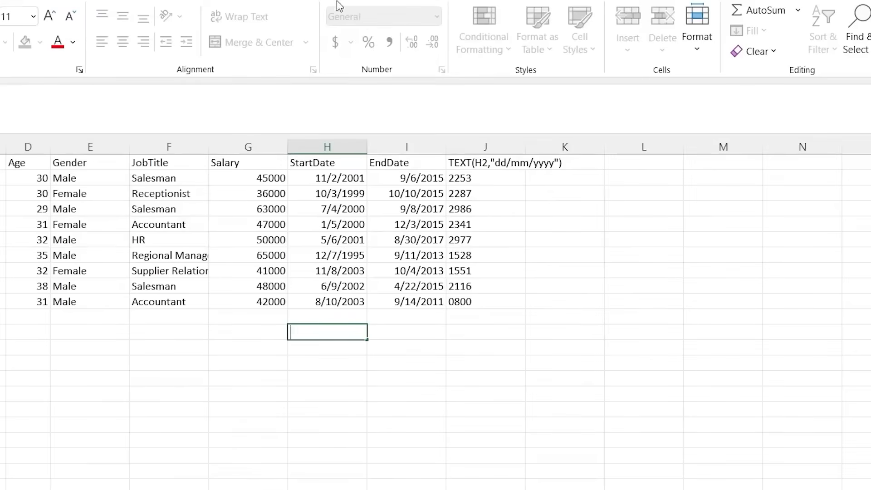
{"action": "type", "text": "11/2/2001"}
{"action": "key", "text": "ctrl+Return"}
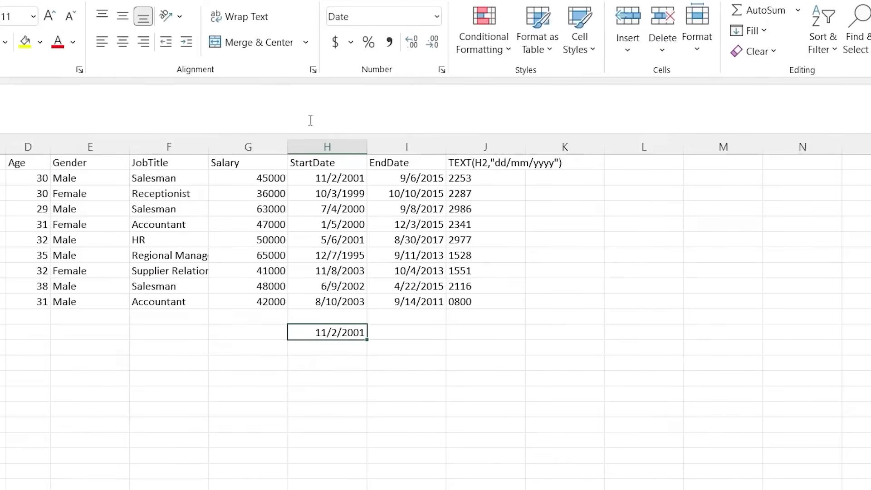
Step: Set the number format of H13 to Text and enter 11/2/2001 in it
{"action": "left_click", "coordinate": [344, 349]}
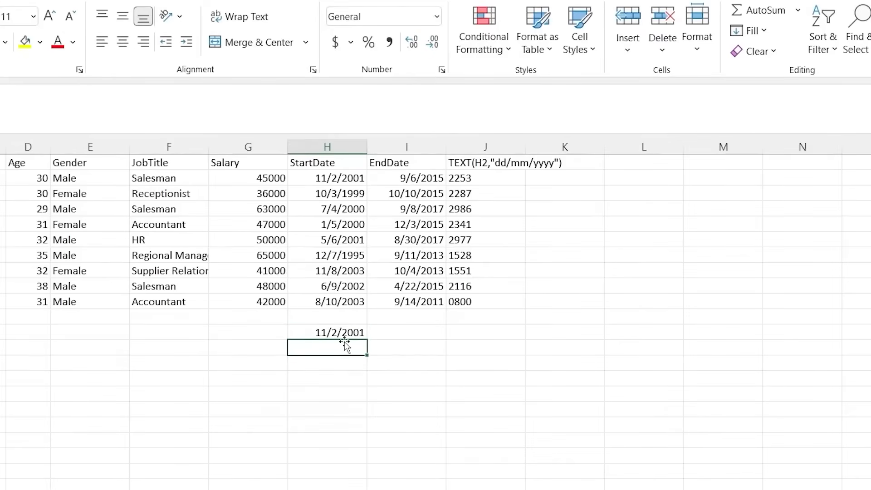
{"action": "left_click", "coordinate": [437, 18]}
{"action": "scroll", "coordinate": [401, 408], "scroll_direction": "down", "scroll_amount": 1}
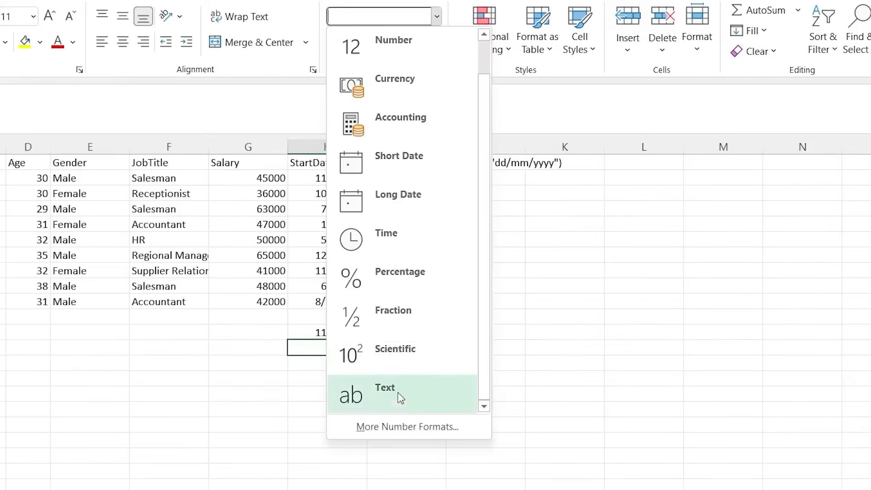
{"action": "left_click", "coordinate": [402, 409]}
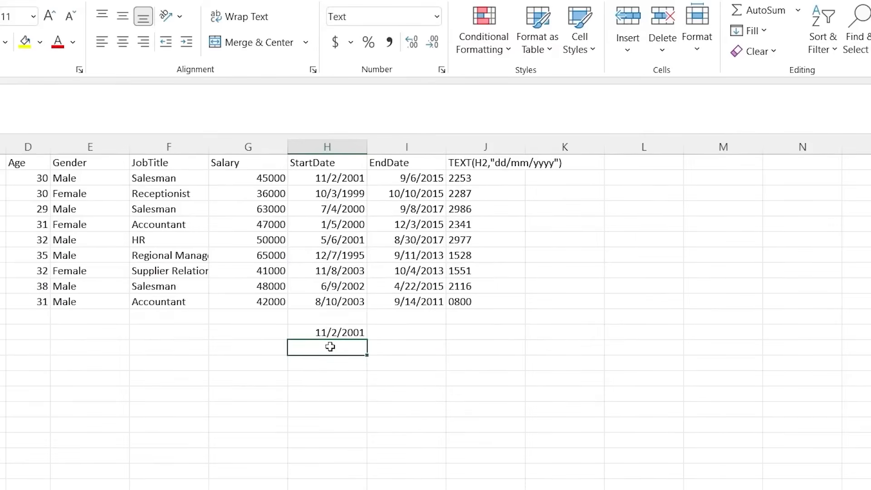
{"action": "double_click", "coordinate": [331, 347]}
{"action": "type", "text": "11/2/2001"}
{"action": "key", "text": "Return"}
Step: Compare the alignment and number format of the sample entries in H12 and H13
{"action": "left_click", "coordinate": [330, 347]}
{"action": "left_click_drag", "start_coordinate": [322, 338], "coordinate": [323, 347]}
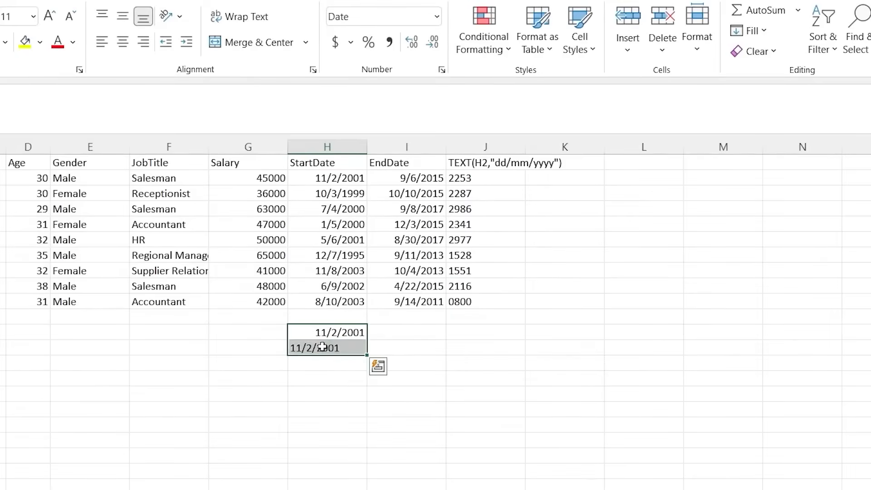
{"action": "left_click", "coordinate": [321, 333]}
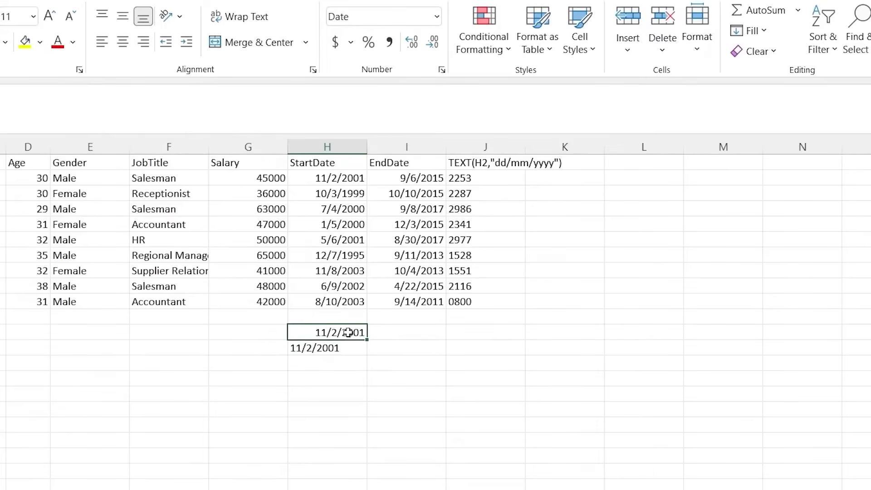
{"action": "left_click", "coordinate": [320, 350]}
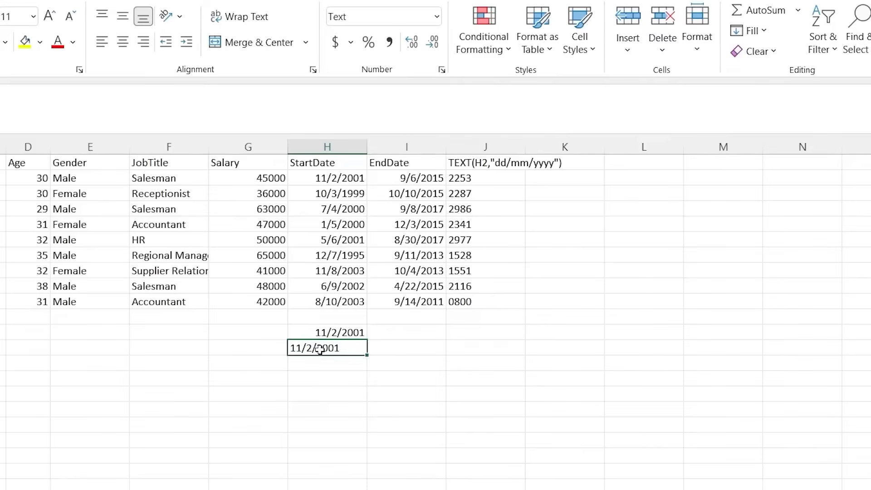
Step: Delete the two sample dates from H12 and H13
{"action": "left_click", "coordinate": [353, 334]}
{"action": "left_click_drag", "start_coordinate": [352, 334], "coordinate": [346, 364]}
{"action": "key", "text": "BackSpace"}
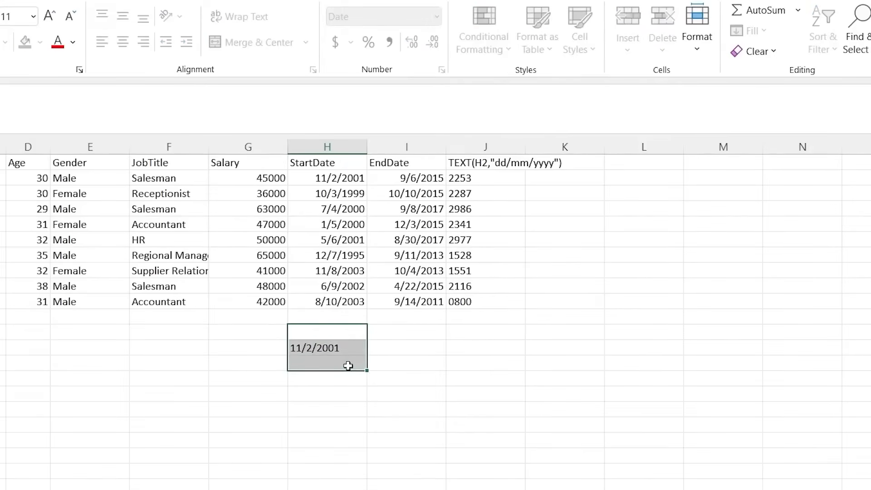
{"action": "left_click", "coordinate": [342, 350]}
{"action": "key", "text": "Delete"}
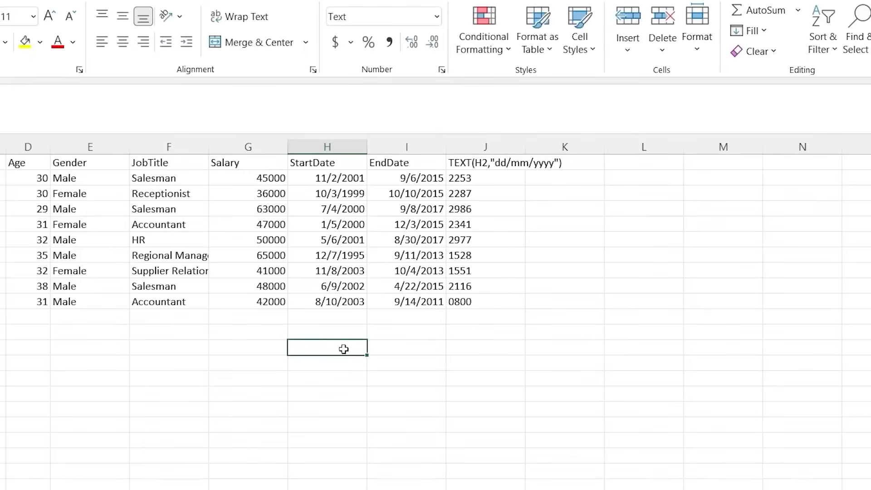
{"action": "left_click", "coordinate": [399, 348]}
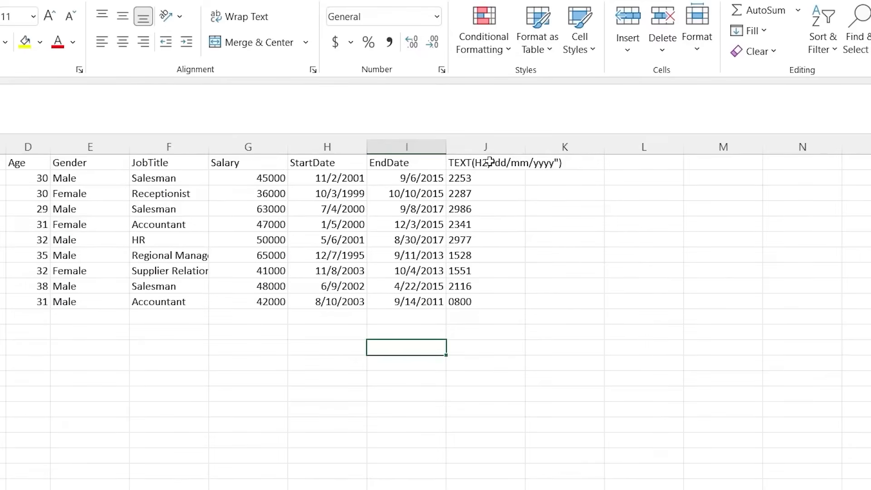
Step: Clear the RIGHT formula and its spilled results from column J, starting at J2
{"action": "left_click", "coordinate": [490, 179]}
{"action": "key", "text": "ctrl+shift+Down"}
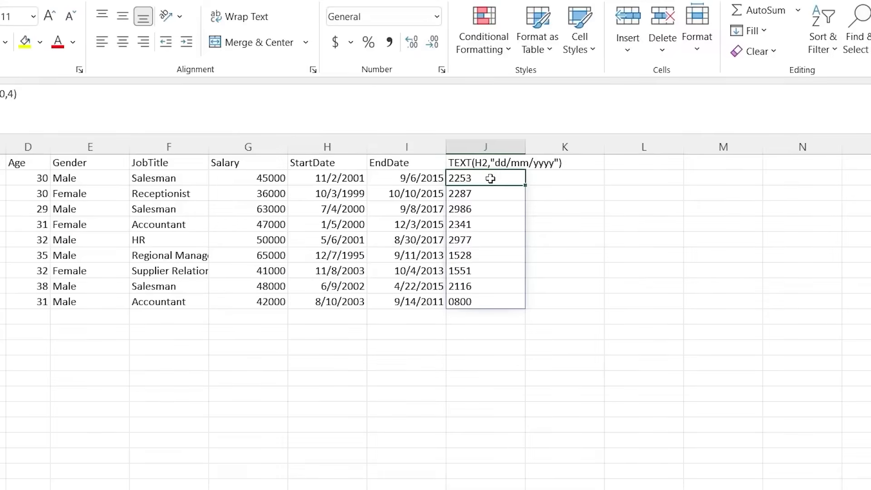
{"action": "key", "text": "BackSpace"}
{"action": "left_click", "coordinate": [523, 290]}
Step: Convert the start dates to text by entering =TEXT(H2:H10, "dd/mm/yyyy") in J2
{"action": "left_click", "coordinate": [486, 188]}
{"action": "double_click", "coordinate": [485, 178]}
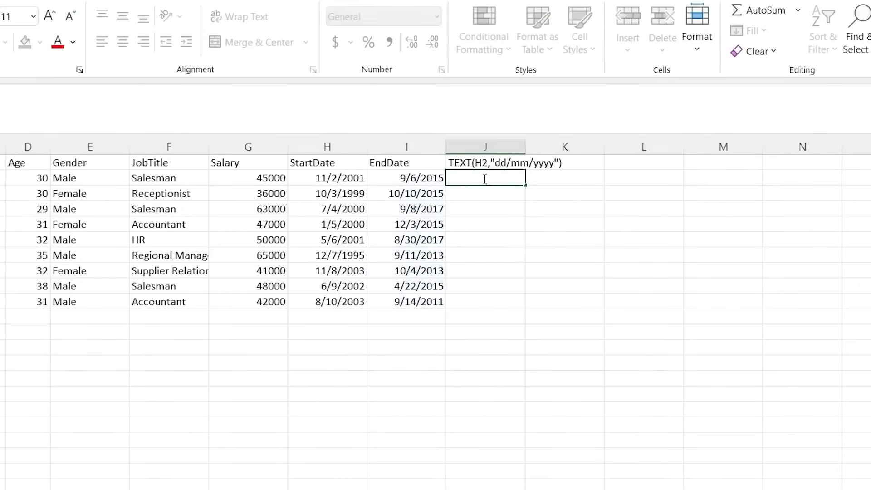
{"action": "type", "text": "=TEST"}
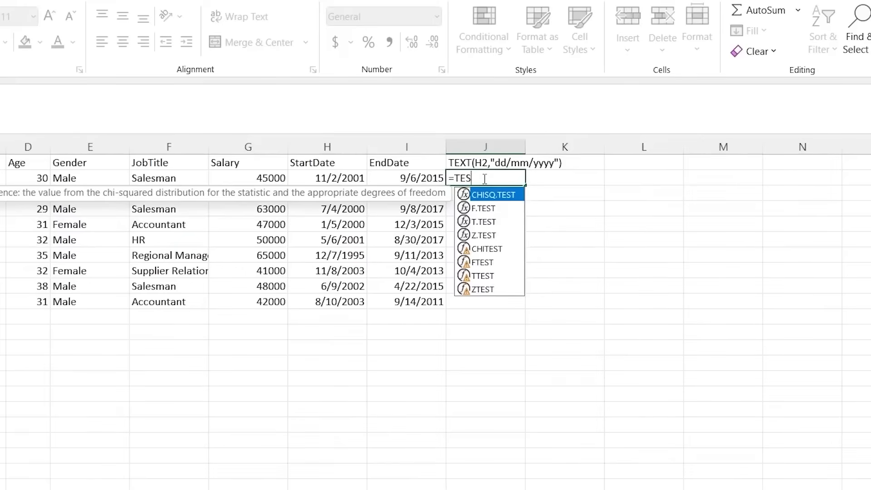
{"action": "key", "text": "BackSpace"}
{"action": "type", "text": "XT"}
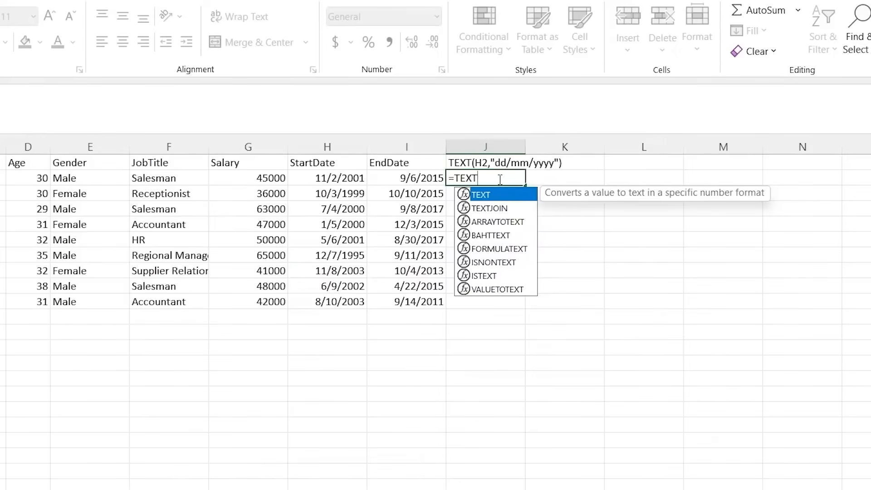
{"action": "type", "text": "("}
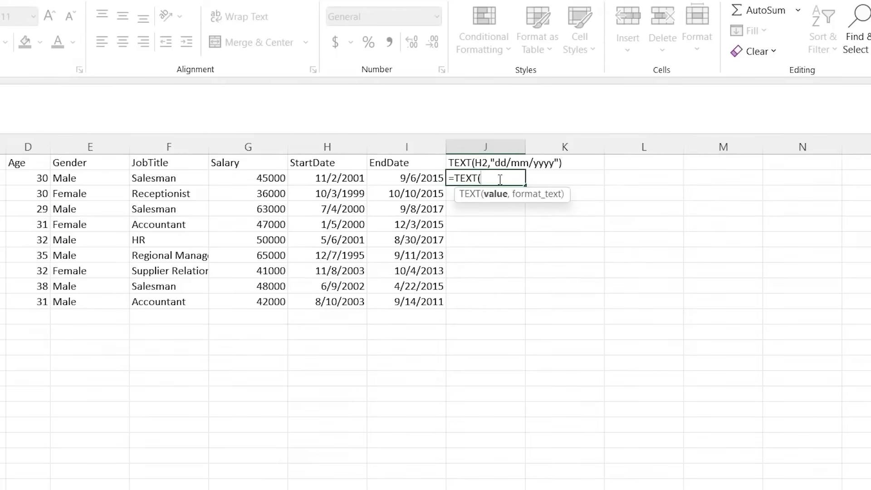
{"action": "left_click", "coordinate": [339, 179]}
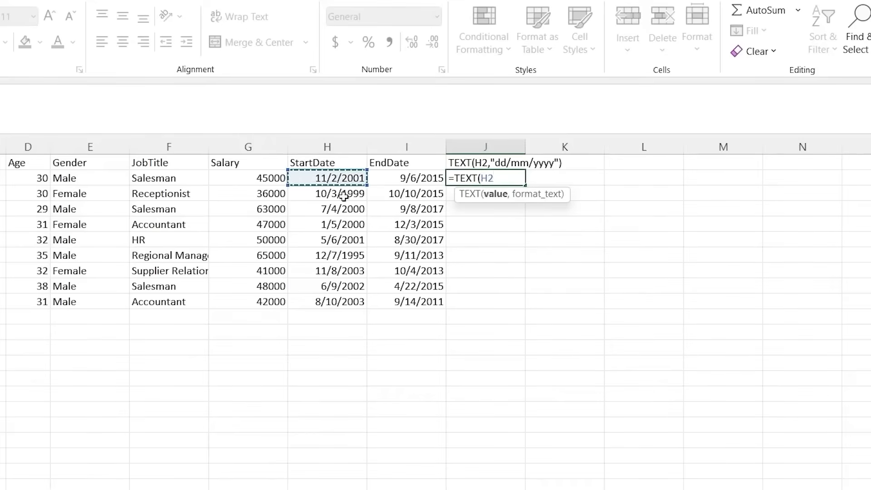
{"action": "left_click", "coordinate": [348, 301], "text": "shift"}
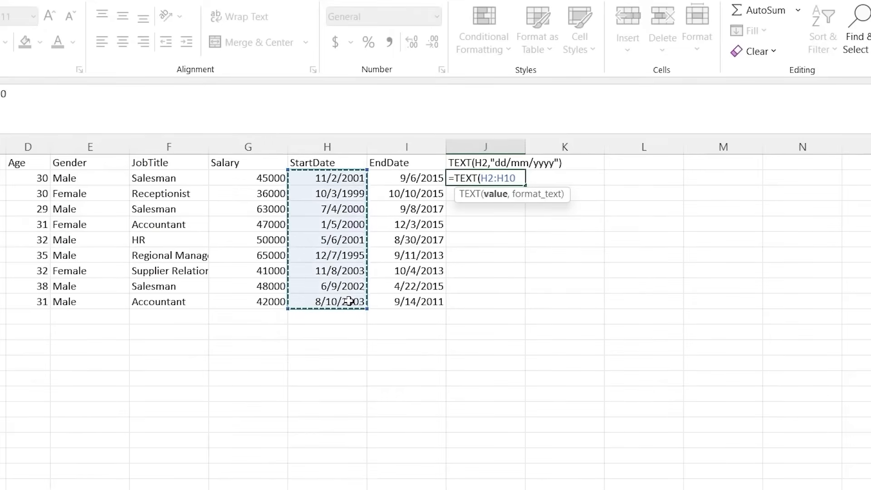
{"action": "type", "text": ","}
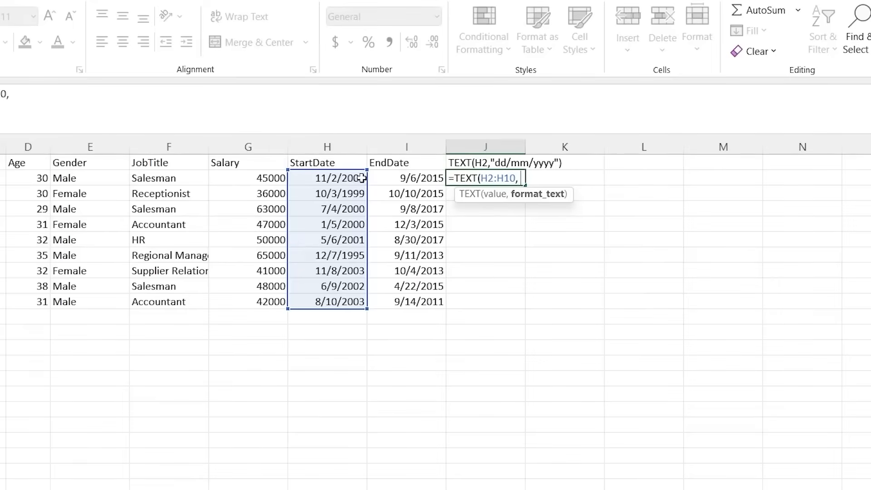
{"action": "type", "text": "\"dd/mm/yyyy\""}
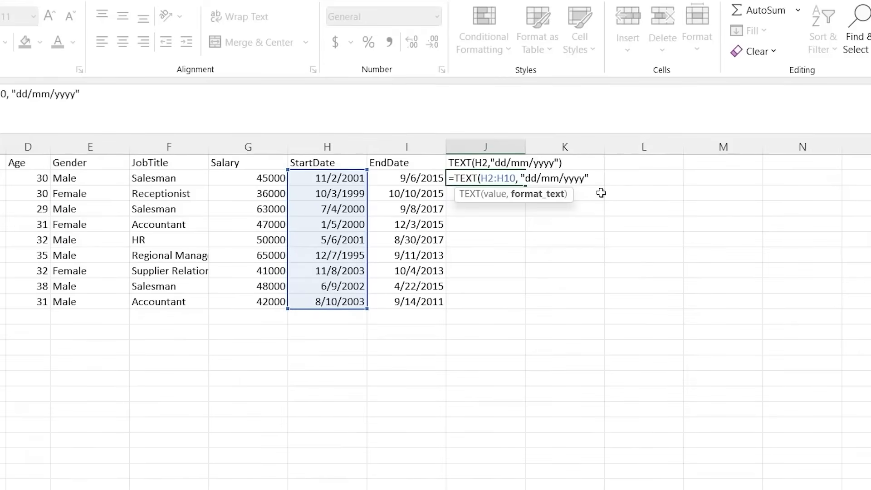
{"action": "type", "text": ")"}
{"action": "key", "text": "Return"}
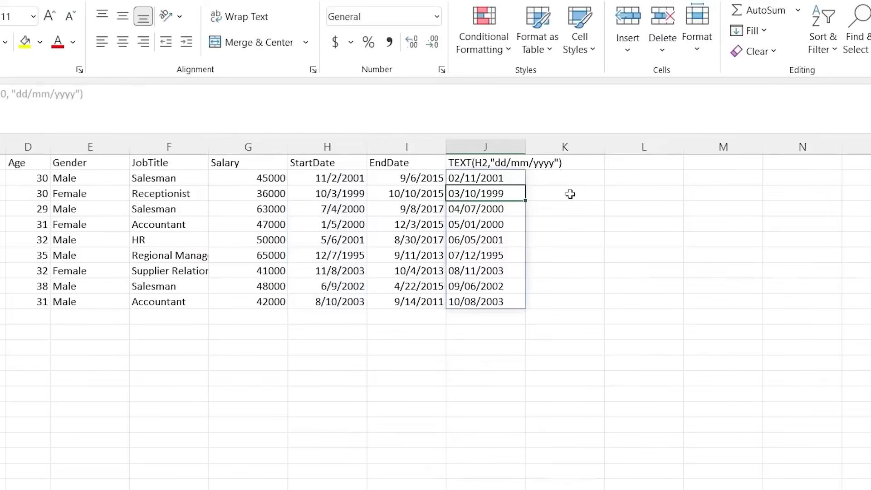
{"action": "left_click", "coordinate": [556, 208]}
{"action": "left_click", "coordinate": [504, 177]}
{"action": "left_click_drag", "start_coordinate": [503, 177], "coordinate": [499, 302]}
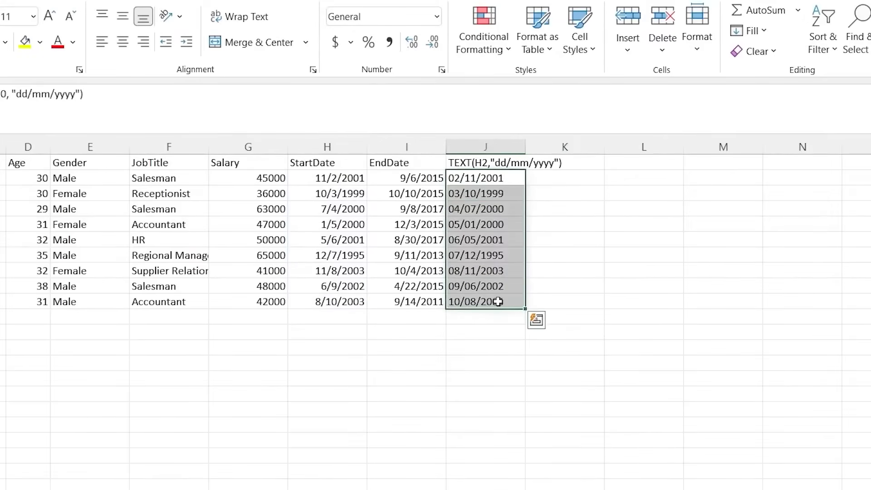
{"action": "key", "text": "ctrl+q"}
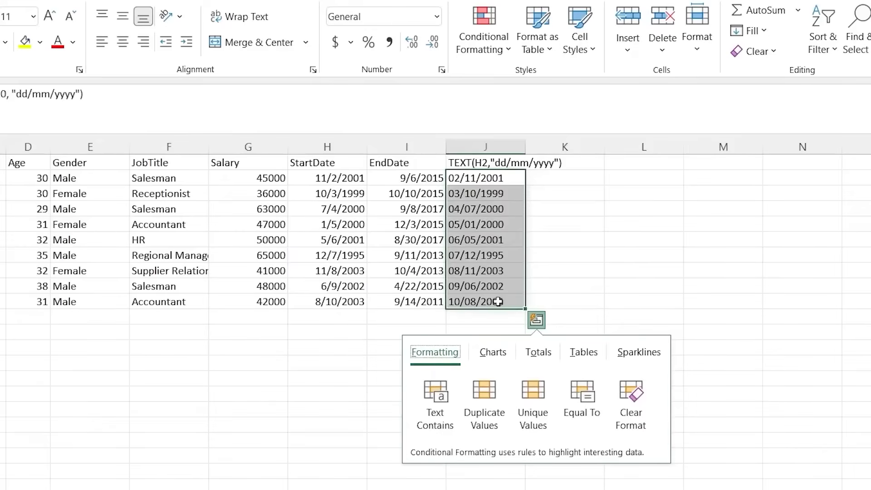
{"action": "left_click", "coordinate": [520, 241]}
Step: Copy the TEXT results in J2:J10 and paste them with a regular paste, formula included, starting at L2
{"action": "left_click_drag", "start_coordinate": [515, 182], "coordinate": [512, 302]}
{"action": "key", "text": "ctrl+c"}
{"action": "right_click", "coordinate": [636, 174]}
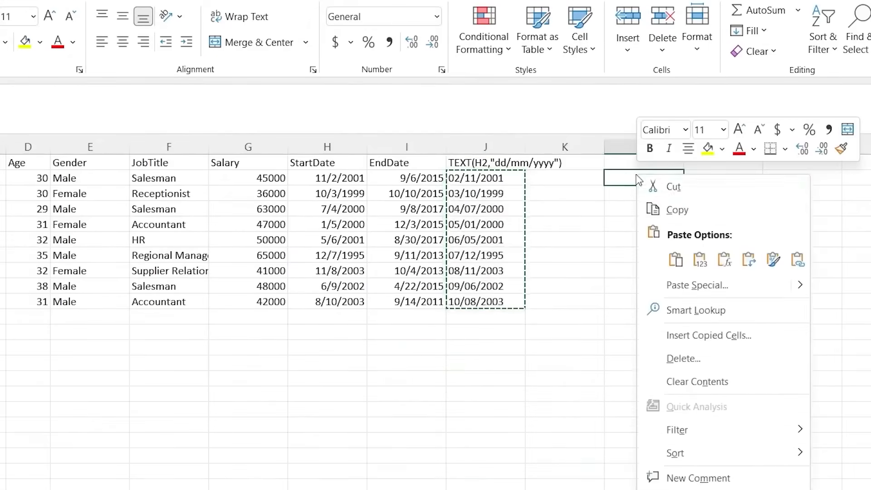
{"action": "left_click", "coordinate": [683, 264]}
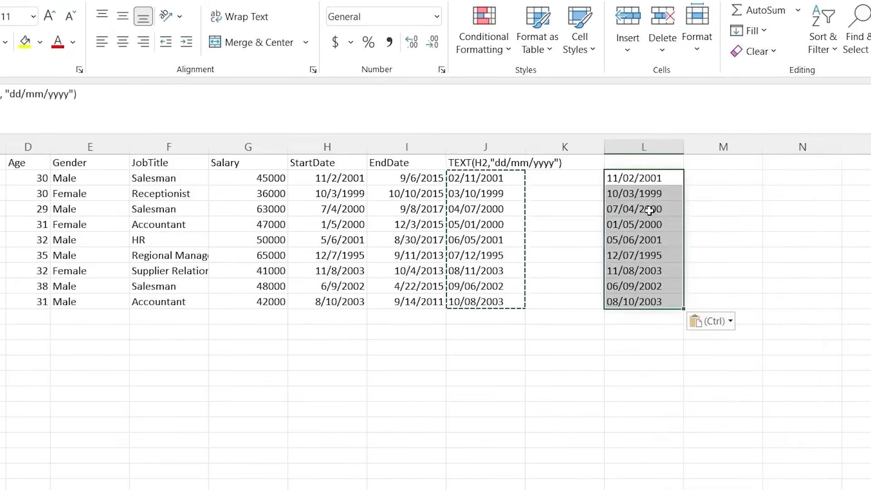
{"action": "key", "text": "Return"}
{"action": "key", "text": "Return"}
{"action": "key", "text": "Return"}
{"action": "key", "text": "Return"}
{"action": "key", "text": "Return"}
{"action": "key", "text": "Return"}
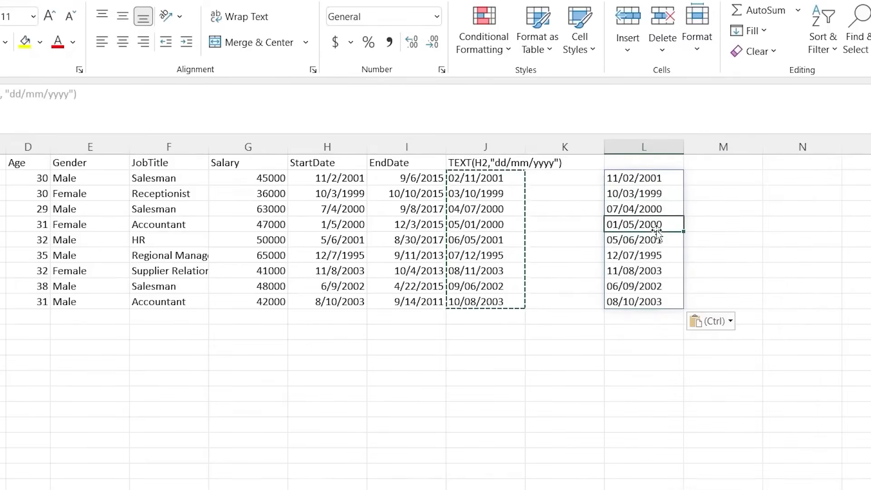
Step: Extract the four-digit years from the text dates in column L by entering =RIGHT(L2#,4) in M2
{"action": "left_click", "coordinate": [722, 176]}
{"action": "type", "text": "=RIGHT("}
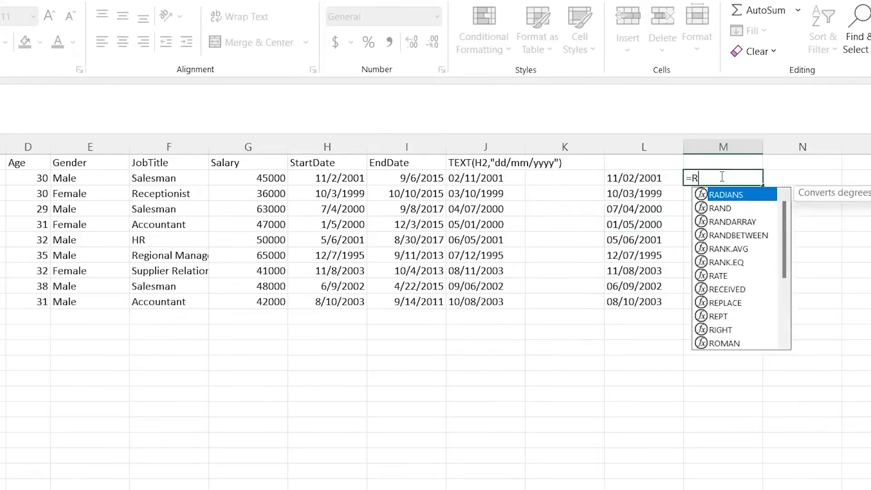
{"action": "left_click", "coordinate": [650, 177]}
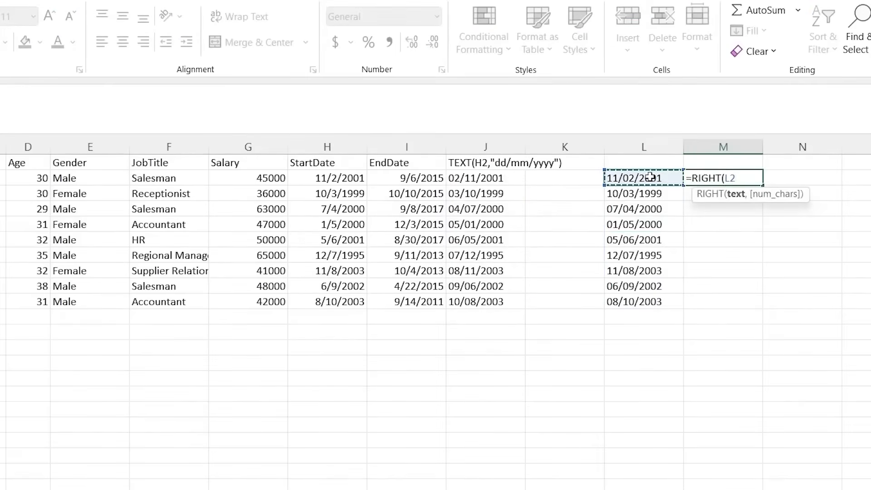
{"action": "left_click", "coordinate": [642, 302], "text": "shift"}
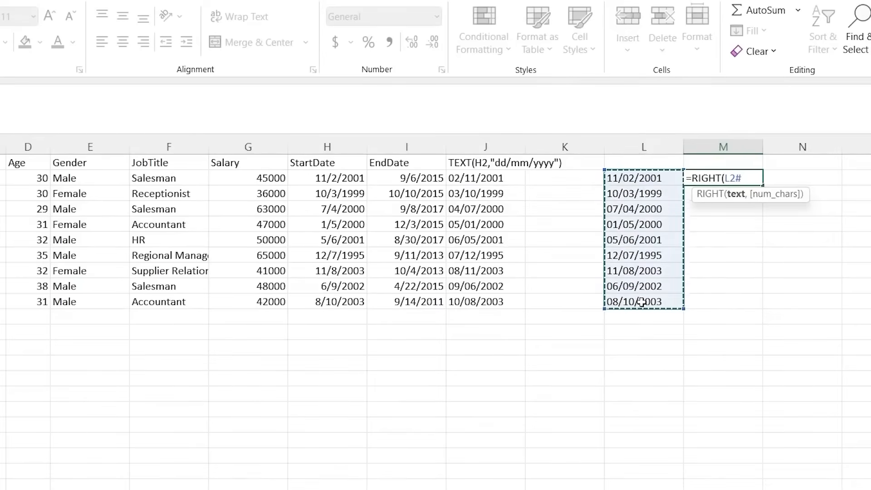
{"action": "type", "text": ",4)"}
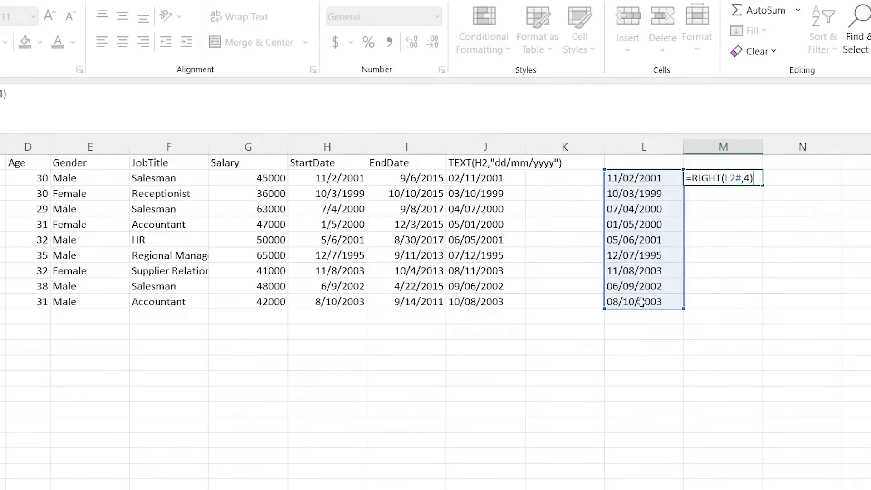
{"action": "key", "text": "Return"}
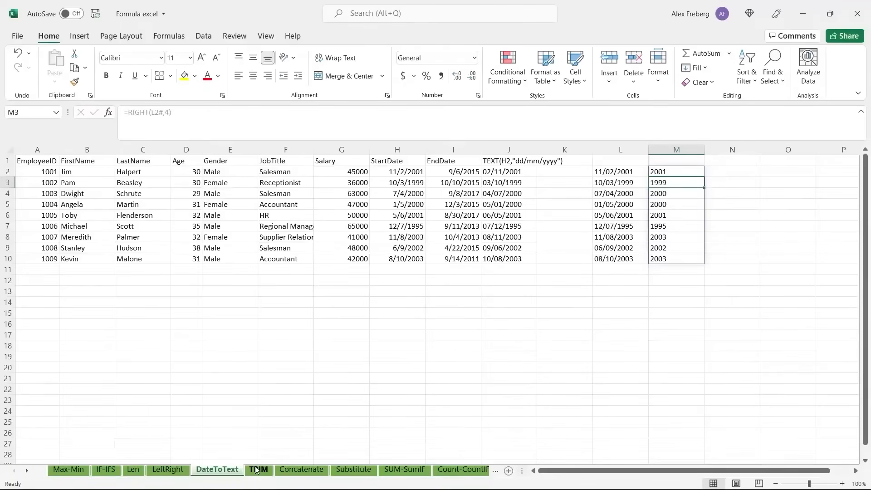
Step: Open the TRIM sheet and examine the LastName values in C2:C10 for unwanted spaces before and after the names
{"action": "left_click", "coordinate": [257, 470]}
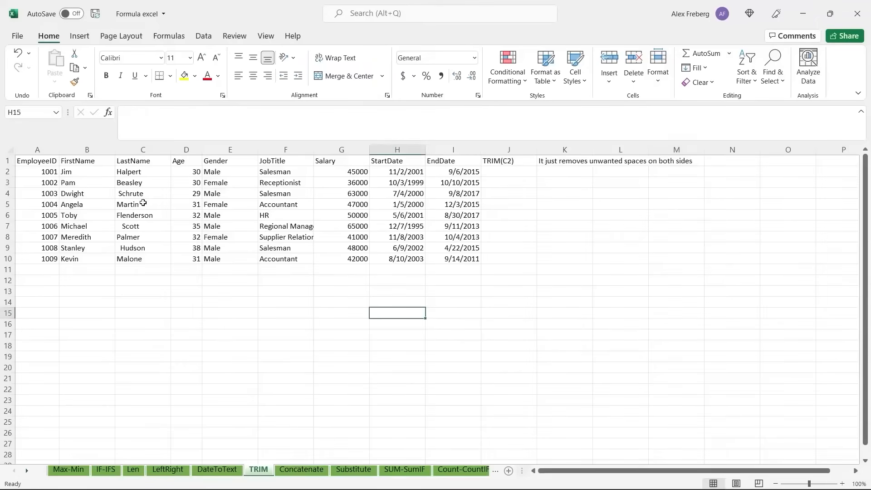
{"action": "left_click", "coordinate": [133, 172]}
{"action": "left_click_drag", "start_coordinate": [133, 172], "coordinate": [142, 268]}
{"action": "left_click", "coordinate": [144, 272]}
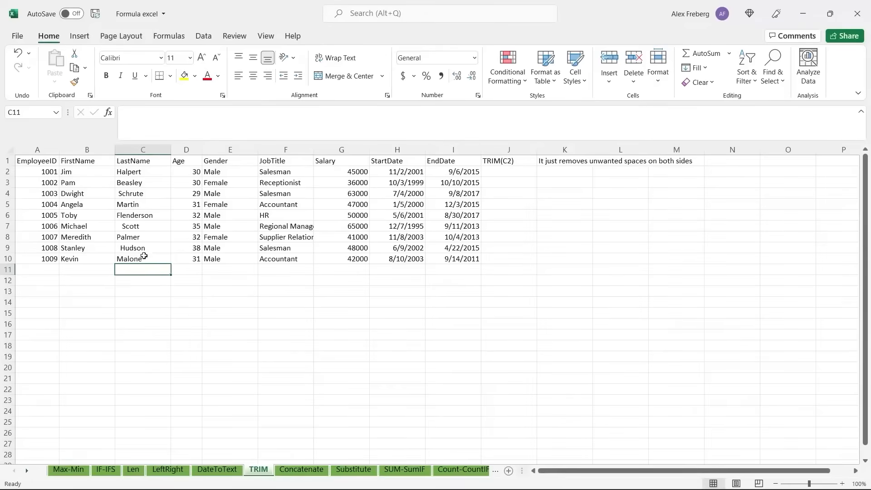
{"action": "double_click", "coordinate": [152, 258]}
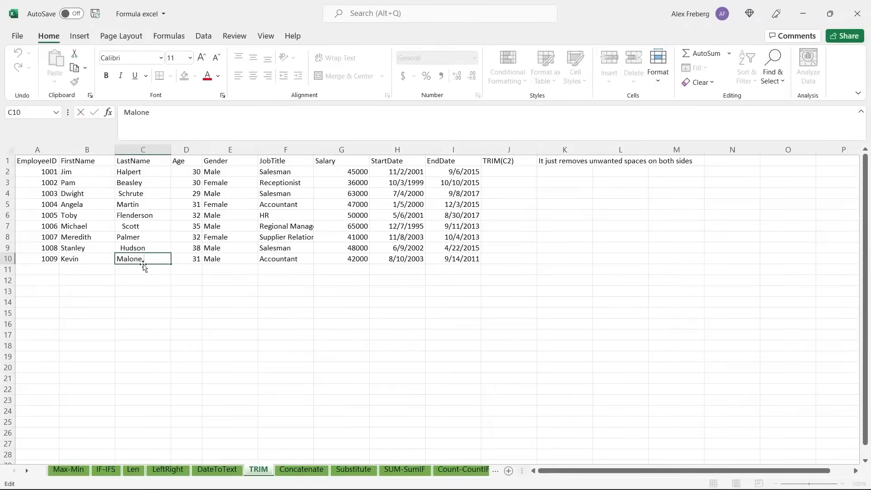
{"action": "left_click", "coordinate": [152, 280]}
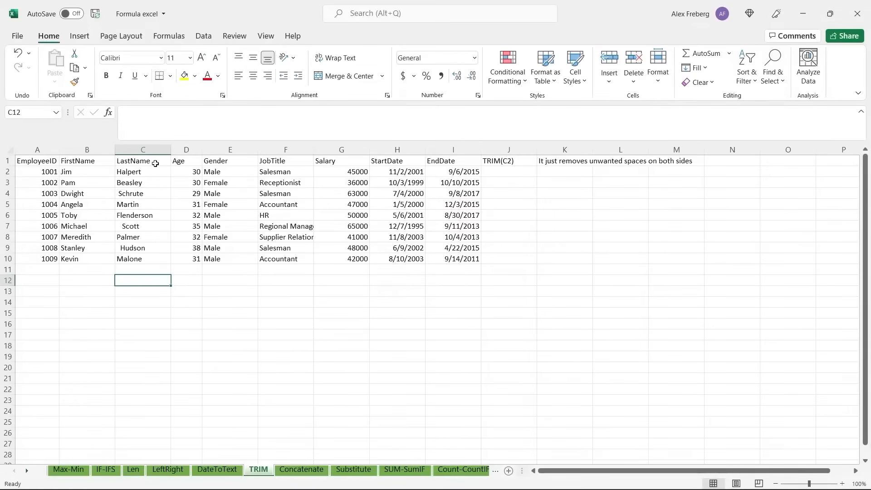
{"action": "left_click_drag", "start_coordinate": [154, 173], "coordinate": [154, 258]}
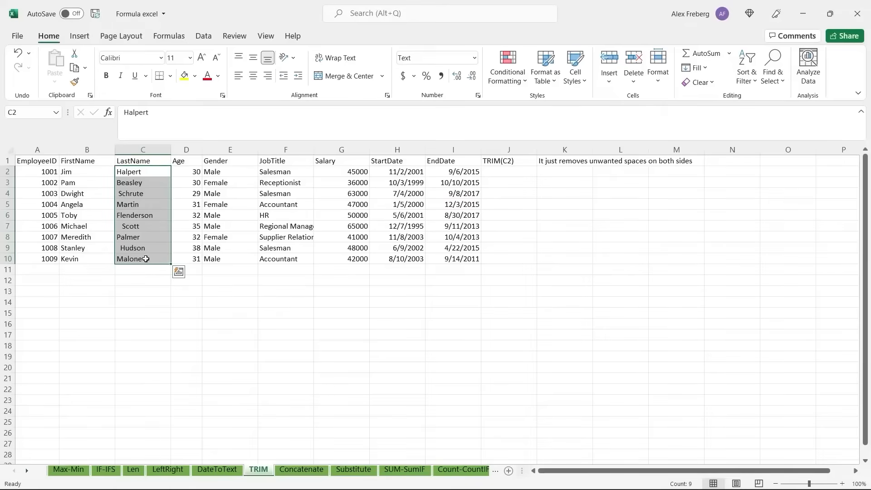
Step: Enter =TRIM(C2:C10) in cell J2 to strip the unwanted spaces from the last names
{"action": "left_click", "coordinate": [145, 171]}
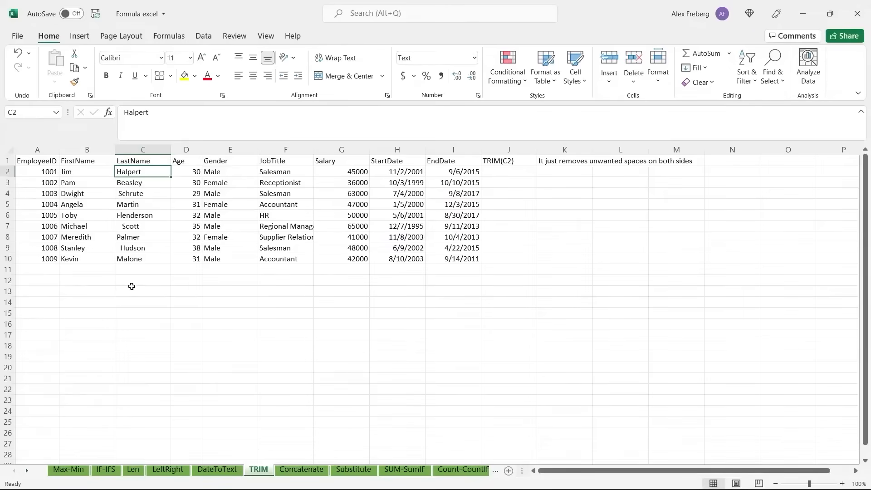
{"action": "left_click", "coordinate": [517, 172]}
{"action": "type", "text": "="}
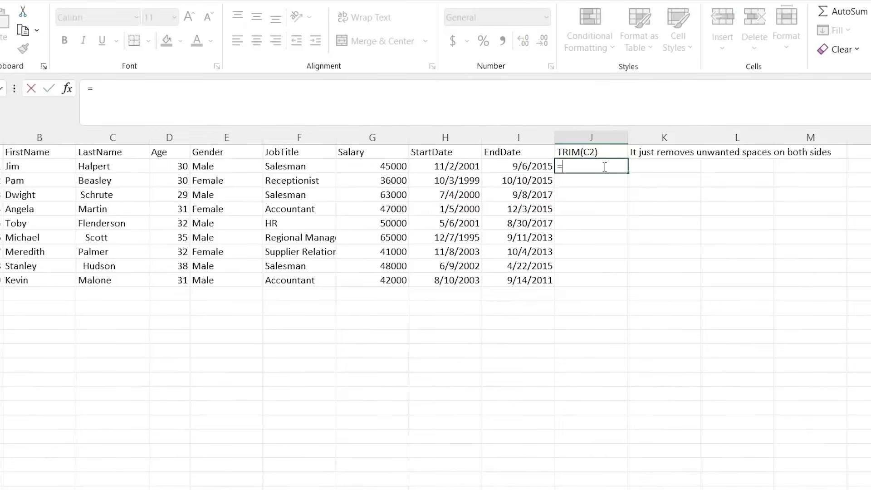
{"action": "type", "text": "TRIM"}
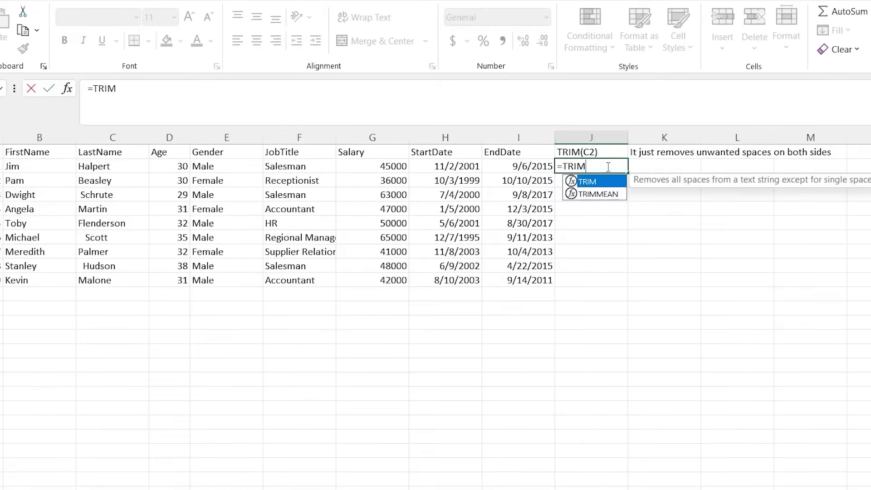
{"action": "type", "text": "("}
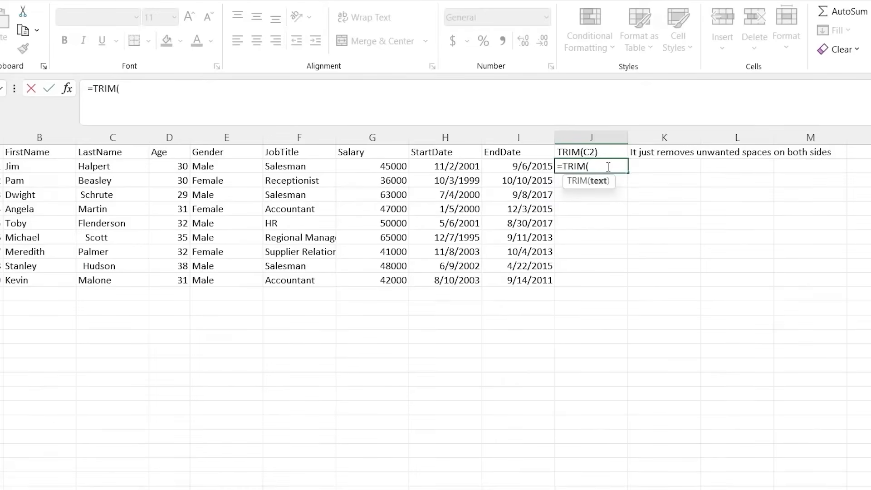
{"action": "left_click", "coordinate": [119, 166]}
{"action": "left_click_drag", "start_coordinate": [119, 280], "coordinate": [119, 280]}
{"action": "type", "text": ")"}
{"action": "key", "text": "Return"}
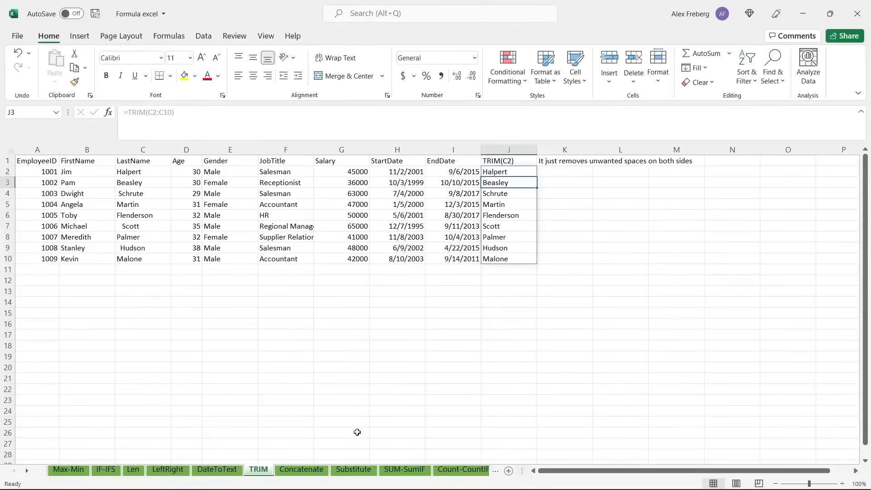
Step: On the Concatenate sheet, enter =CONCATENATE(B2,C2) in cell J2 to join the first and last names
{"action": "left_click", "coordinate": [299, 475]}
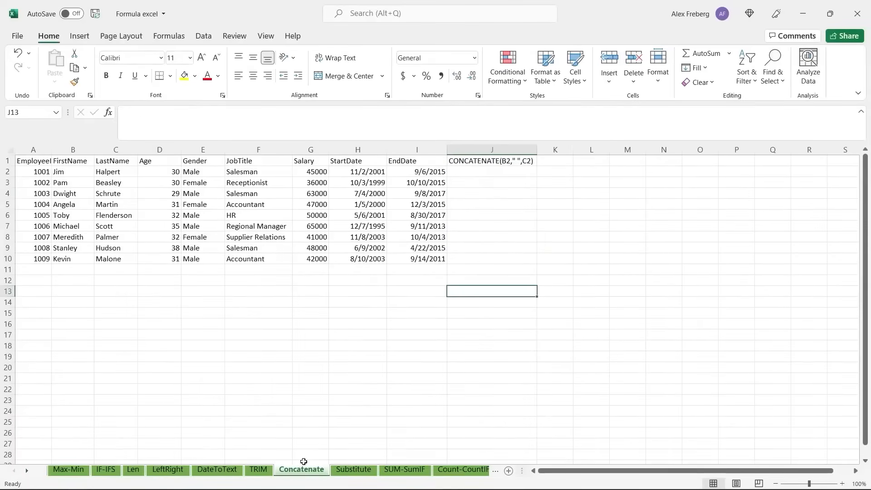
{"action": "left_click", "coordinate": [492, 268]}
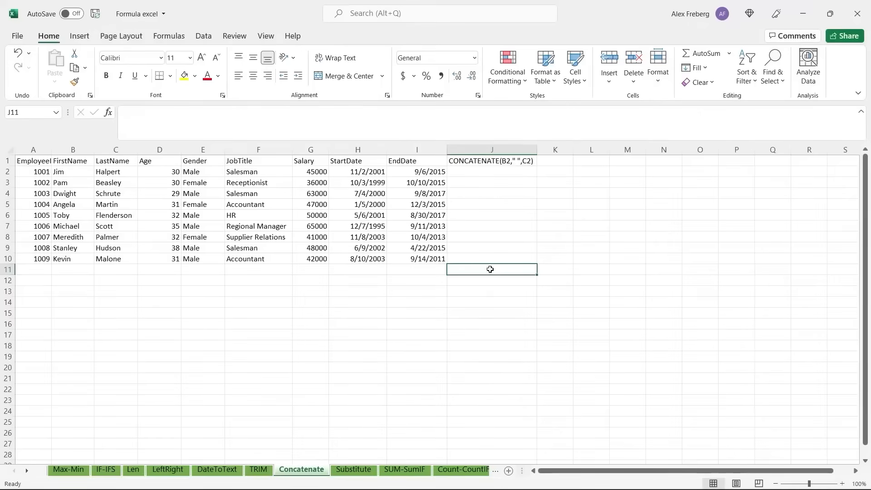
{"action": "left_click", "coordinate": [494, 171]}
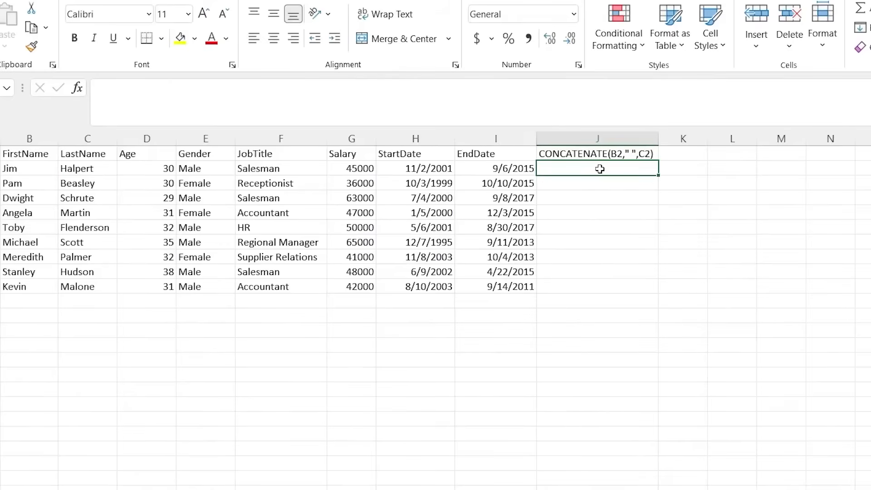
{"action": "type", "text": "="}
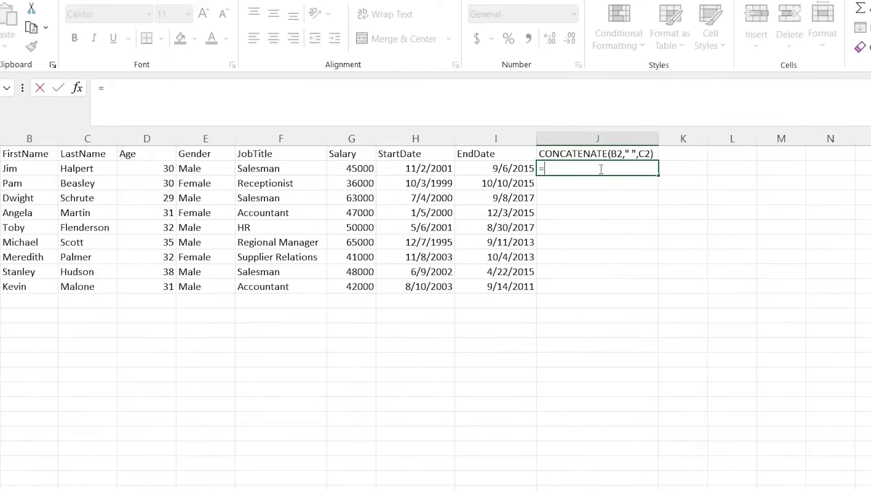
{"action": "type", "text": "CON"}
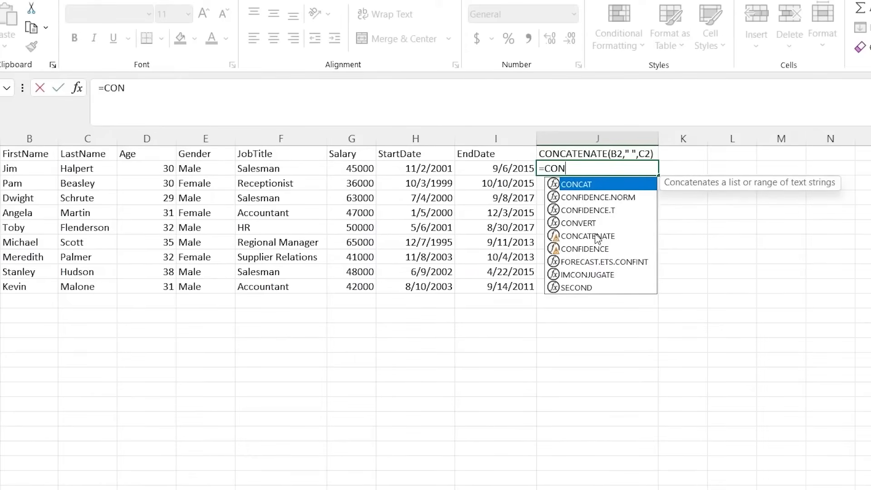
{"action": "double_click", "coordinate": [593, 236]}
{"action": "left_click", "coordinate": [598, 185]}
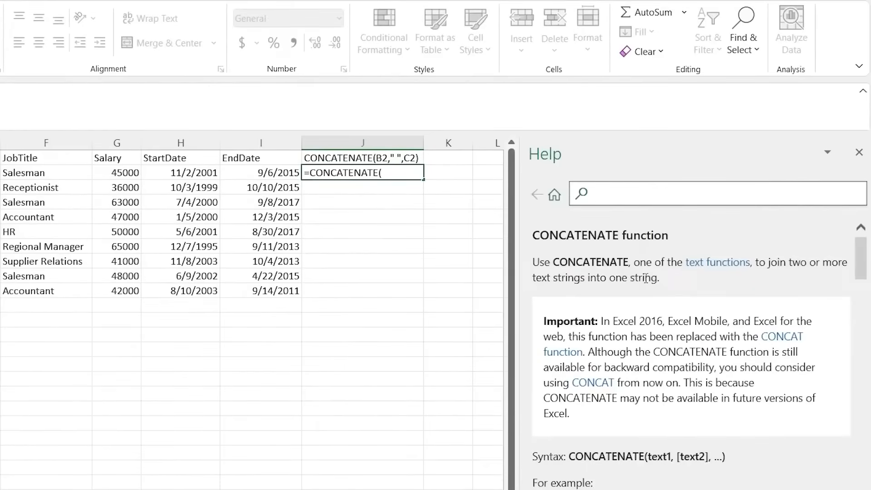
{"action": "left_click", "coordinate": [859, 152]}
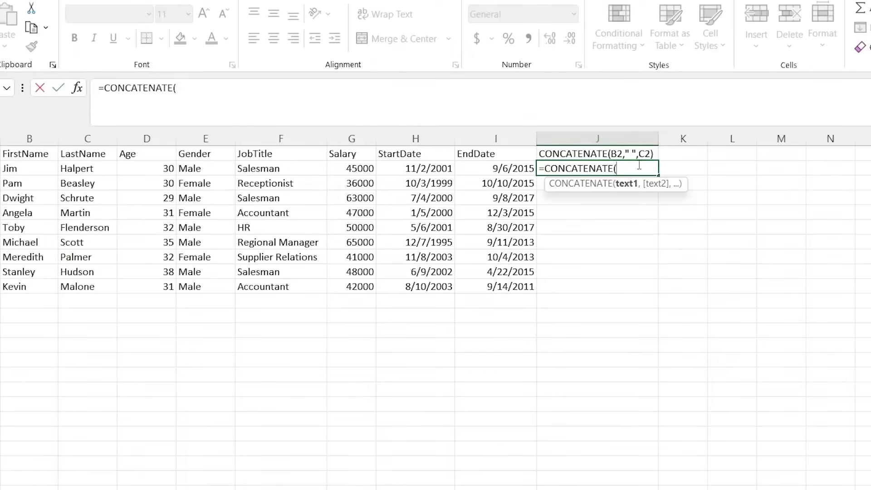
{"action": "left_click", "coordinate": [39, 169]}
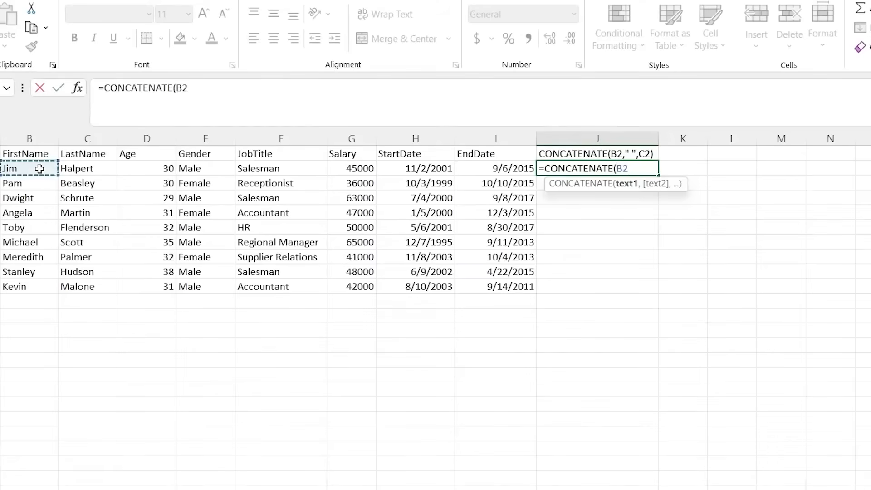
{"action": "type", "text": ","}
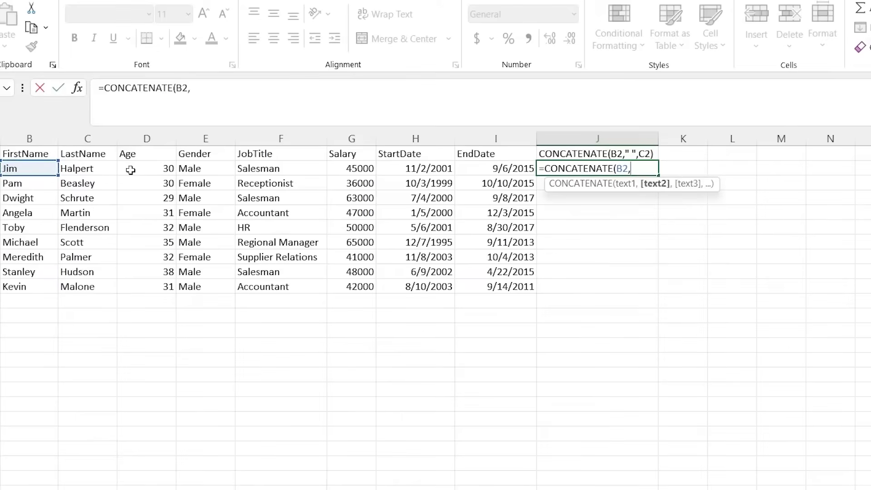
{"action": "left_click", "coordinate": [98, 168]}
{"action": "type", "text": ")"}
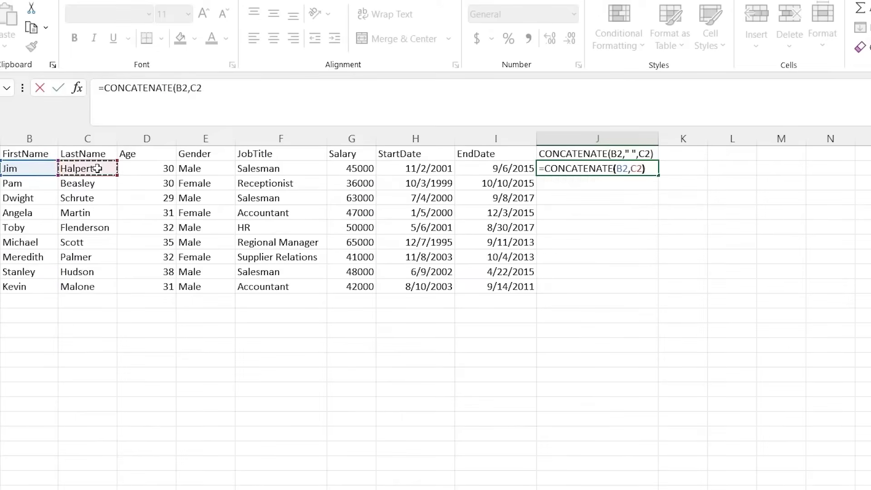
{"action": "key", "text": "Return"}
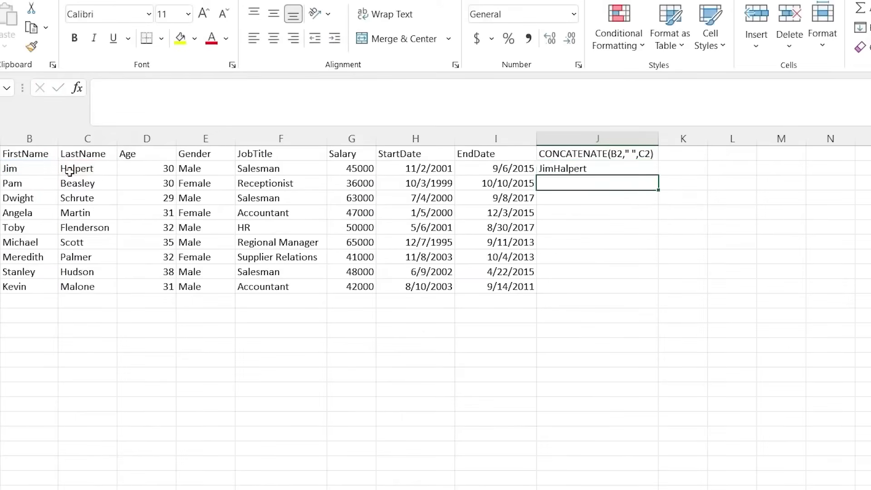
Step: Add a space between the two names by changing the J2 formula to =CONCATENATE(B2," ",C2)
{"action": "double_click", "coordinate": [594, 169]}
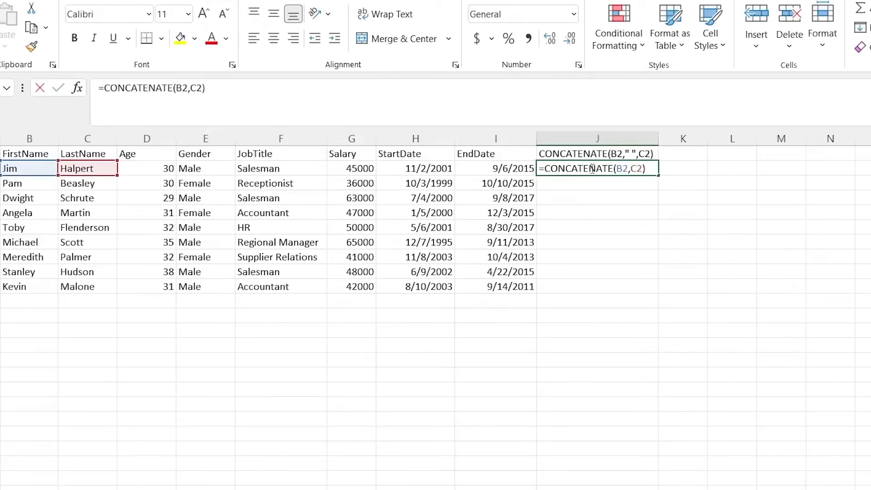
{"action": "left_click", "coordinate": [631, 168]}
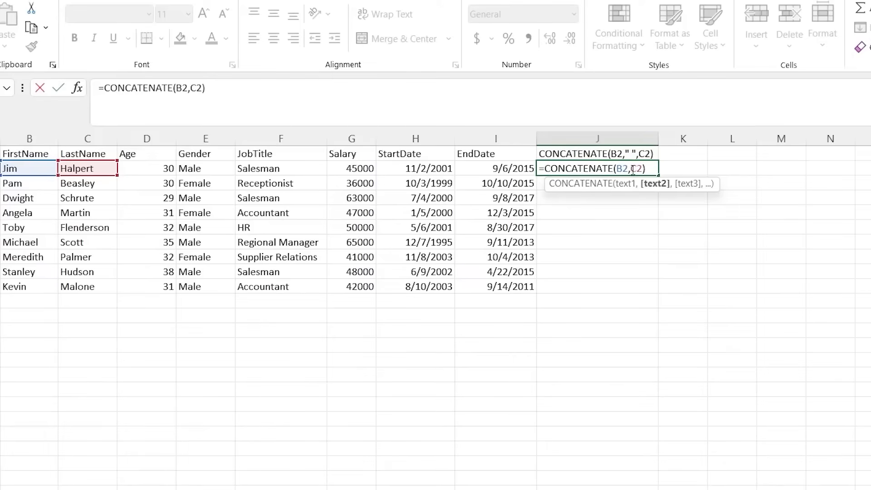
{"action": "type", "text": ","}
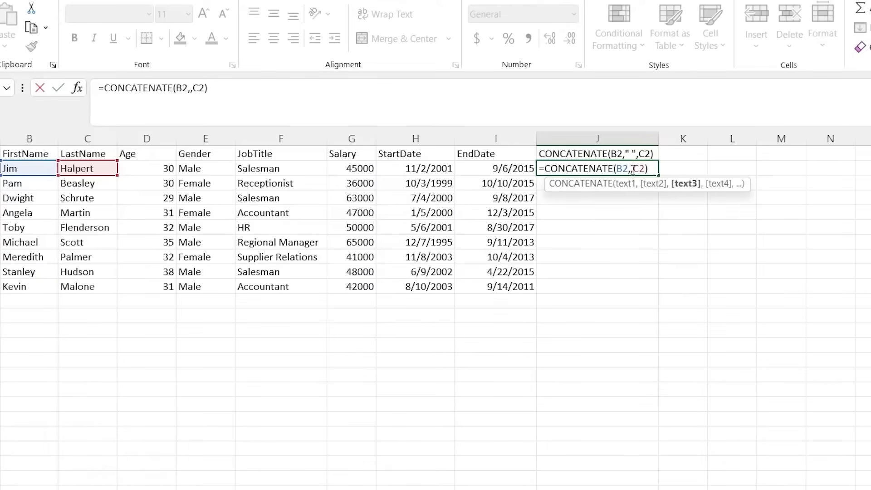
{"action": "left_click", "coordinate": [632, 169]}
{"action": "type", "text": "\"\""}
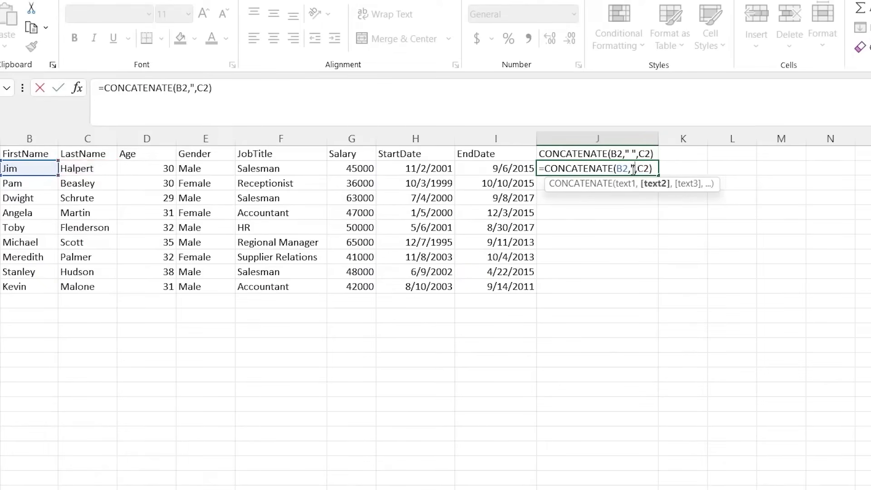
{"action": "key", "text": "Left"}
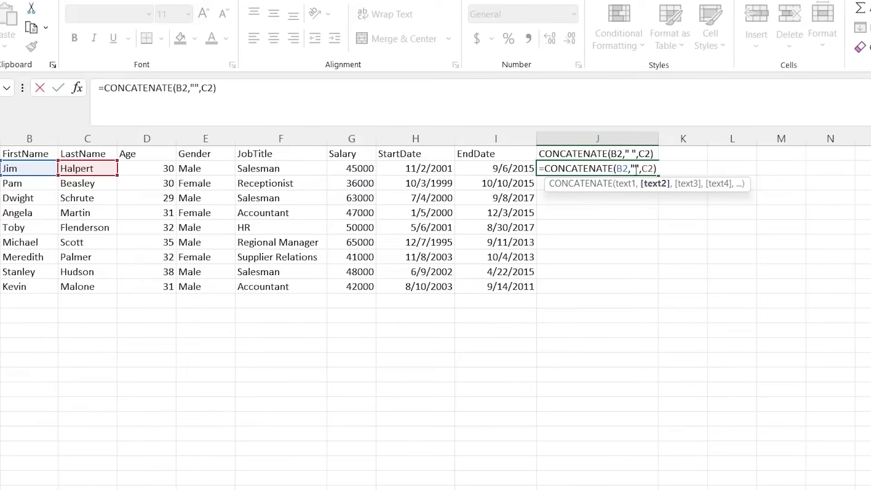
{"action": "type", "text": "-"}
{"action": "key", "text": "BackSpace"}
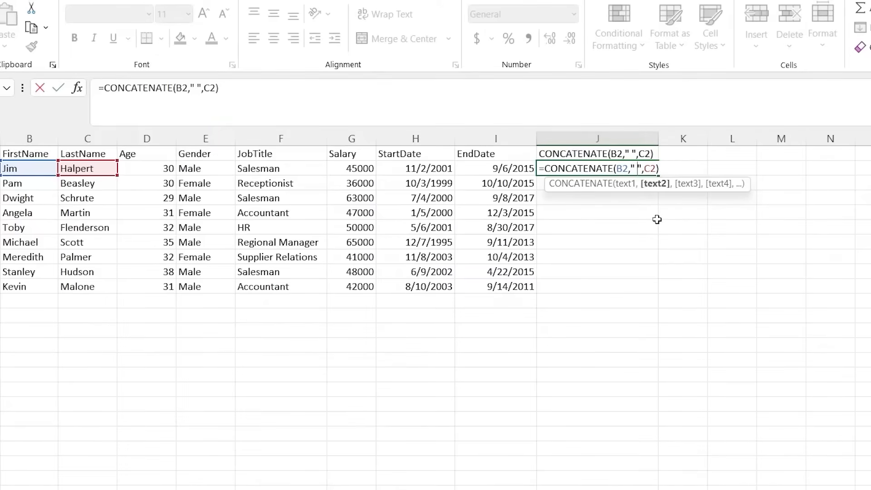
{"action": "key", "text": "Return"}
Step: Fill the full-name formula from J2 down to J10
{"action": "left_click", "coordinate": [602, 165]}
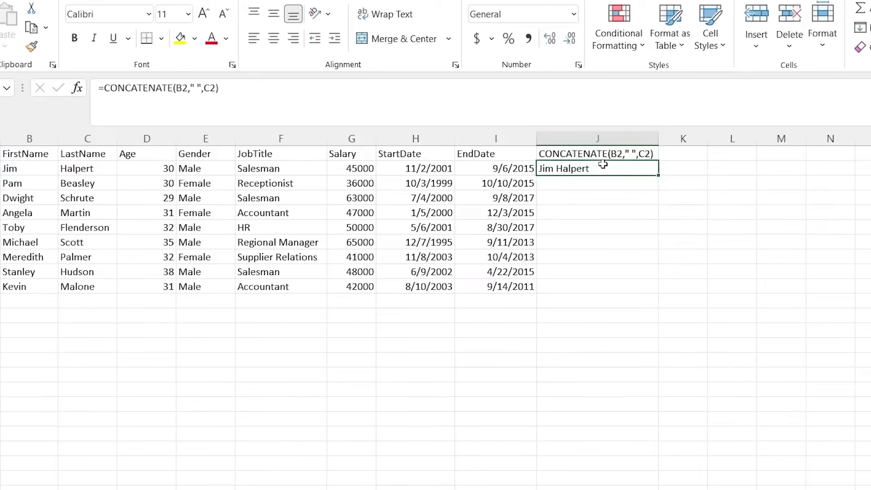
{"action": "left_click_drag", "start_coordinate": [658, 176], "coordinate": [657, 295]}
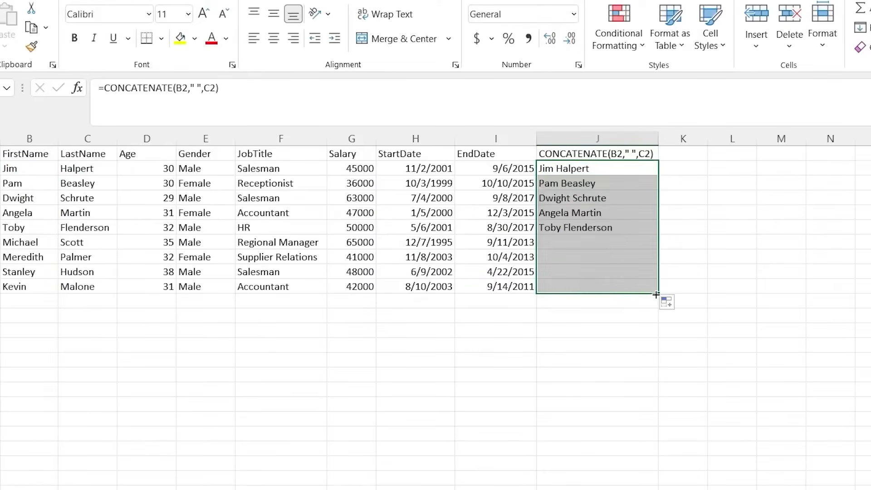
{"action": "left_click", "coordinate": [591, 198]}
{"action": "left_click_drag", "start_coordinate": [597, 171], "coordinate": [613, 294]}
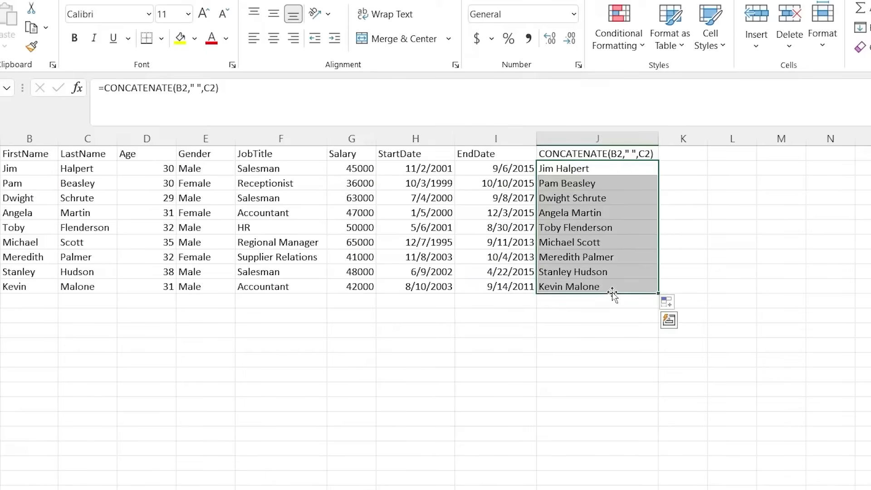
{"action": "left_click", "coordinate": [616, 287]}
Step: Copy the text of the CONCATENATE formula in cell J2
{"action": "left_click", "coordinate": [616, 165]}
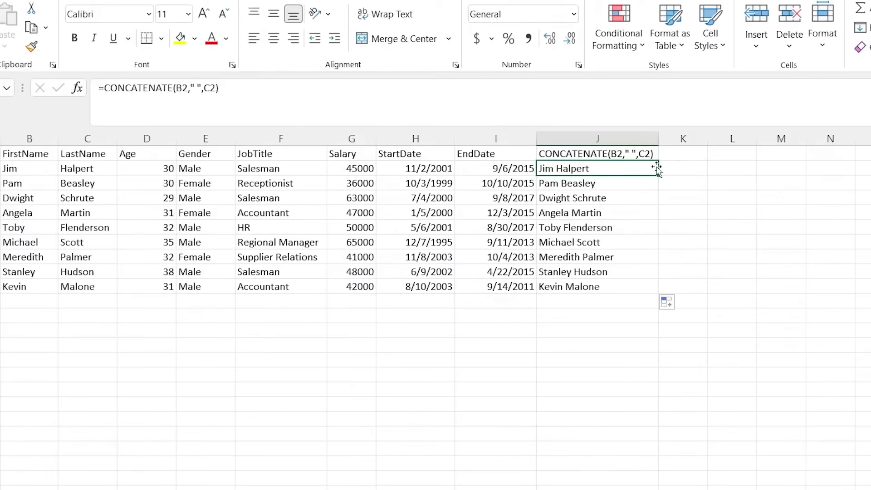
{"action": "left_click", "coordinate": [683, 170]}
{"action": "left_click", "coordinate": [642, 169]}
{"action": "left_click_drag", "start_coordinate": [529, 89], "coordinate": [98, 89]}
{"action": "key", "text": "ctrl+c"}
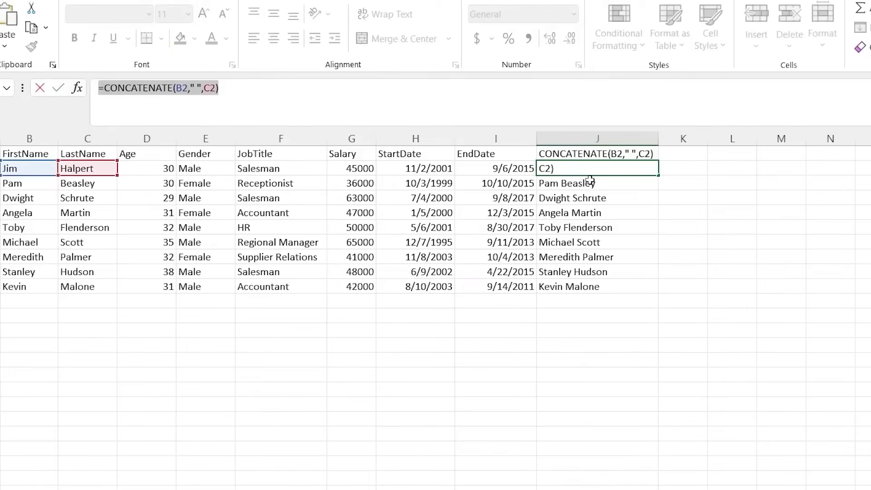
{"action": "left_click", "coordinate": [683, 170]}
{"action": "key", "text": "ctrl+v"}
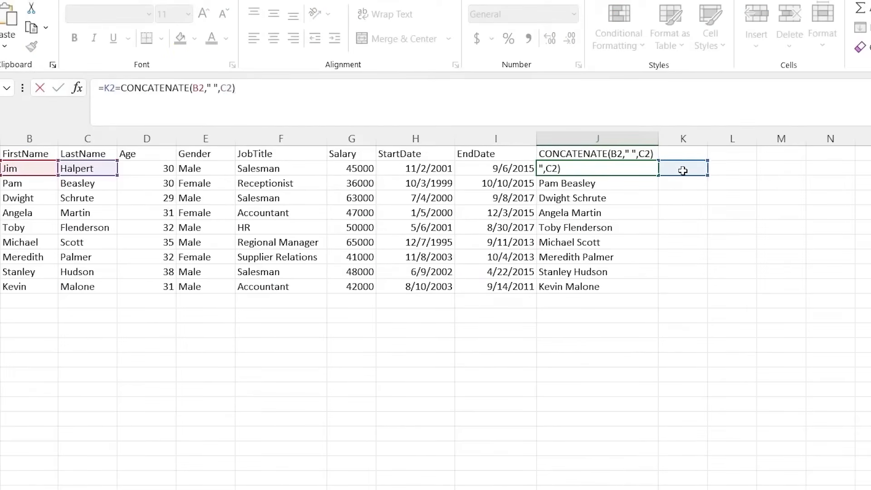
{"action": "key", "text": "Escape"}
{"action": "left_click", "coordinate": [683, 170]}
{"action": "key", "text": "ctrl+v"}
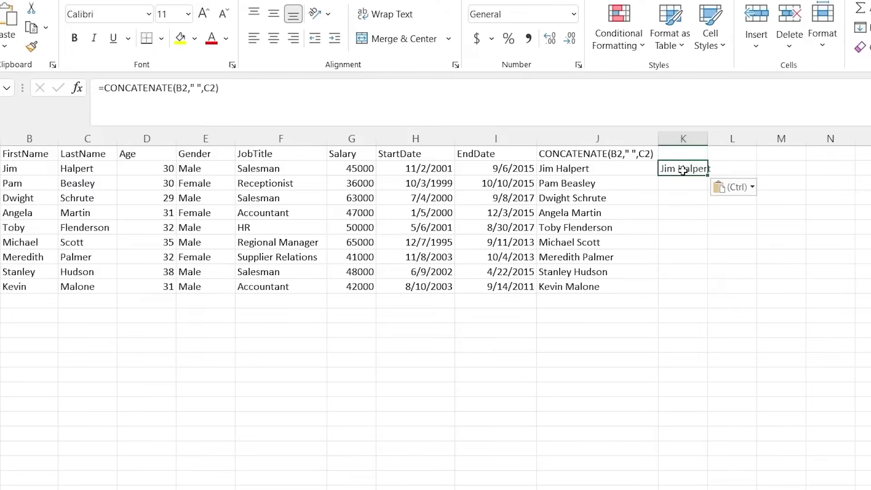
{"action": "left_click", "coordinate": [198, 87]}
{"action": "key", "text": "BackSpace"}
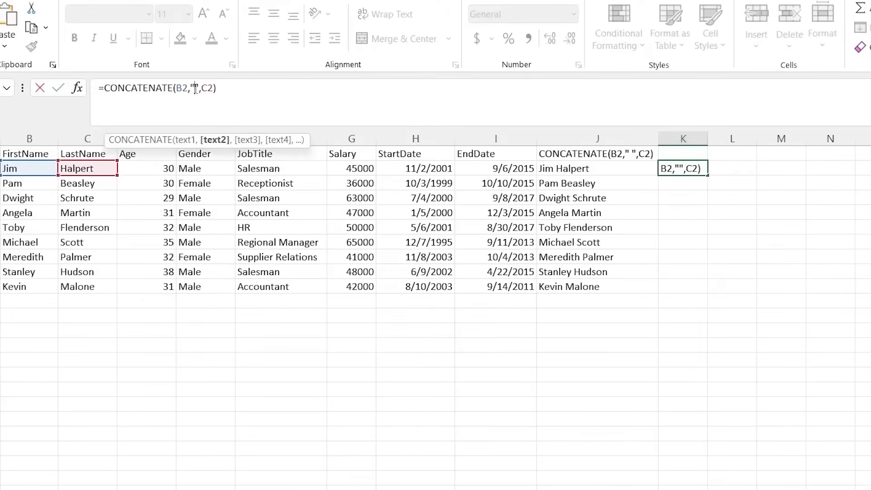
{"action": "type", "text": "."}
{"action": "left_click", "coordinate": [218, 88]}
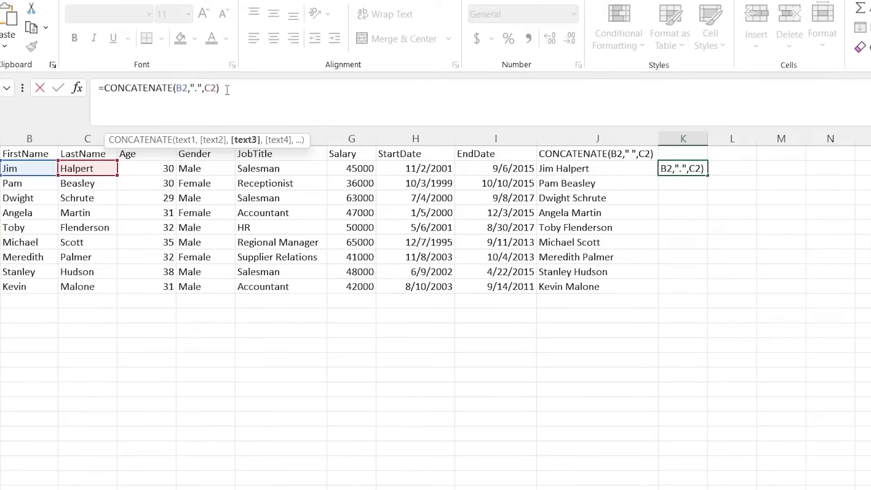
{"action": "type", "text": ","}
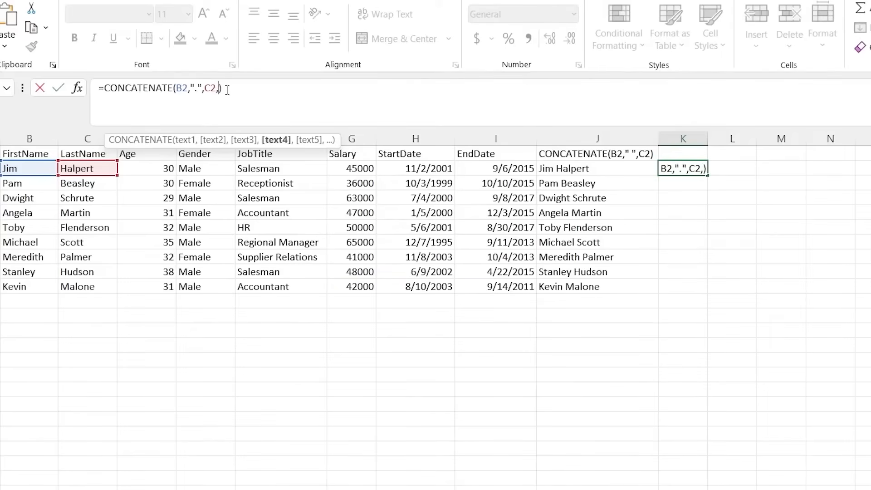
{"action": "type", "text": "\"@gmail.c"}
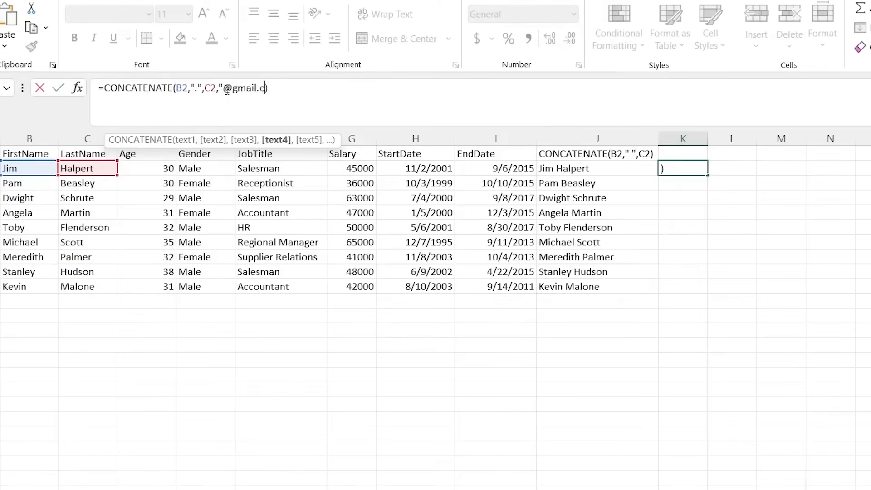
{"action": "type", "text": "om\""}
{"action": "key", "text": "Return"}
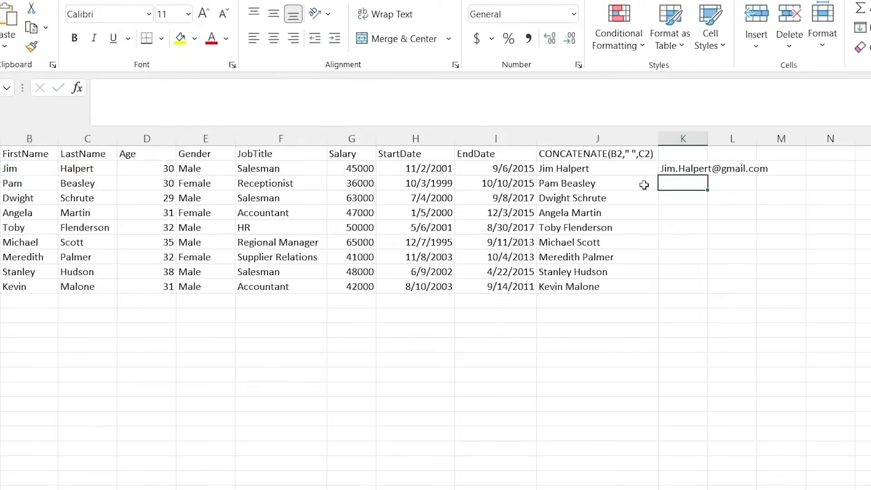
Step: Fill the e-mail formula from K2 down to K12
{"action": "left_click", "coordinate": [680, 168]}
{"action": "double_click", "coordinate": [707, 176]}
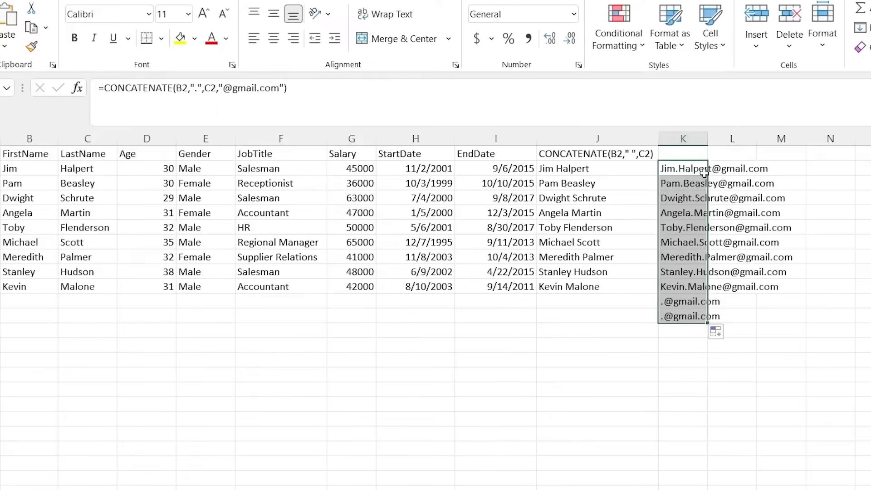
Step: Clear the surplus e-mail formulas from K11 and K12 below the employee table
{"action": "left_click", "coordinate": [690, 301]}
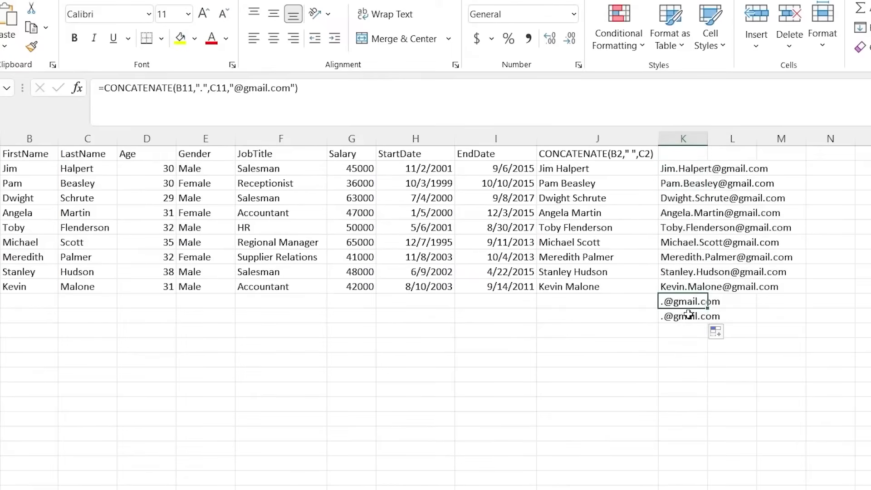
{"action": "left_click", "coordinate": [689, 314], "text": "shift"}
{"action": "key", "text": "Delete"}
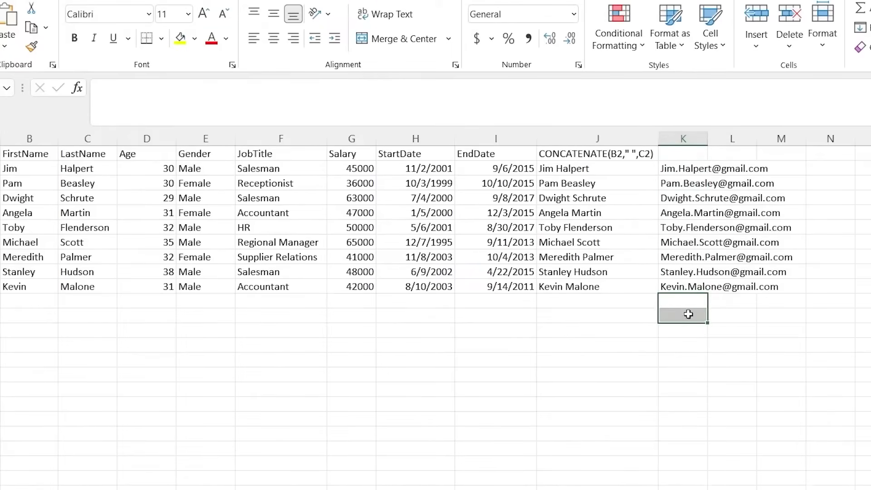
{"action": "left_click", "coordinate": [627, 316]}
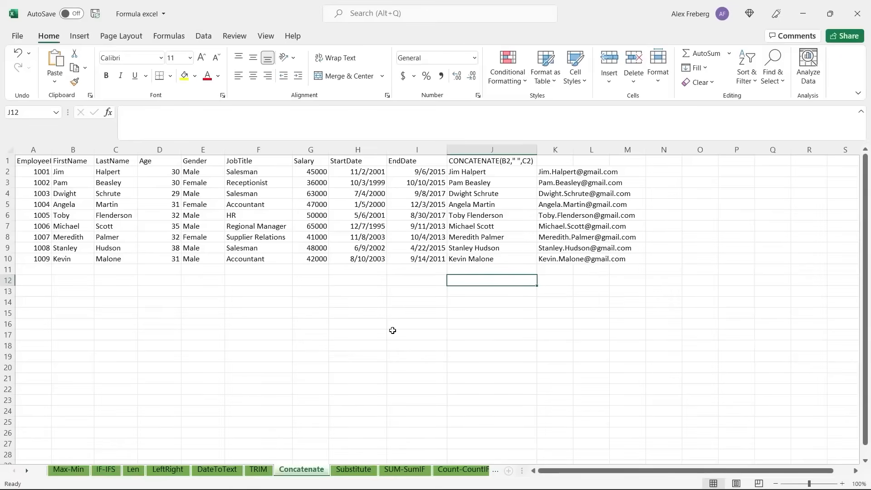
Step: Switch to the Substitute worksheet
{"action": "left_click", "coordinate": [27, 471]}
{"action": "left_click", "coordinate": [27, 471]}
{"action": "left_click", "coordinate": [27, 470]}
{"action": "left_click", "coordinate": [270, 474]}
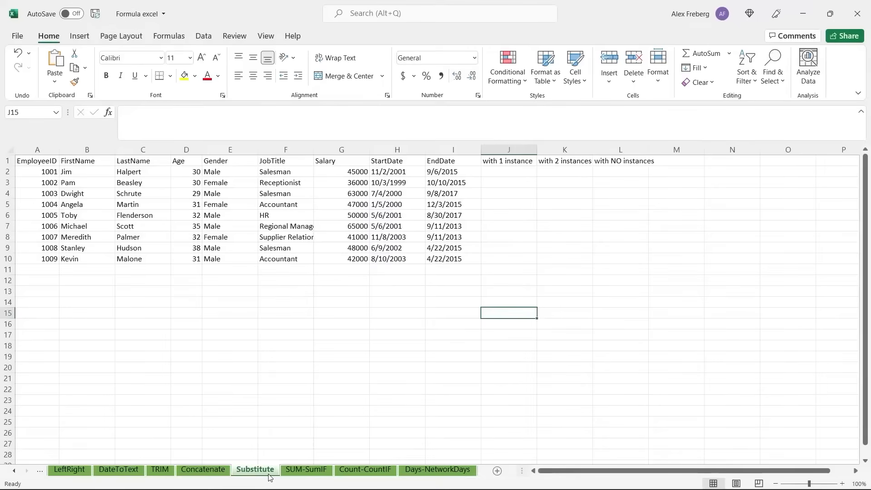
{"action": "left_click", "coordinate": [510, 171]}
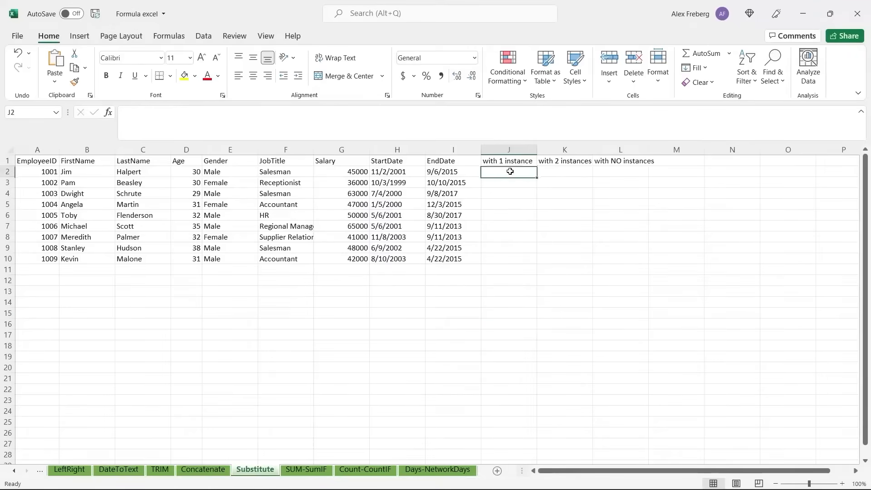
{"action": "left_click", "coordinate": [621, 171]}
{"action": "left_click", "coordinate": [393, 177]}
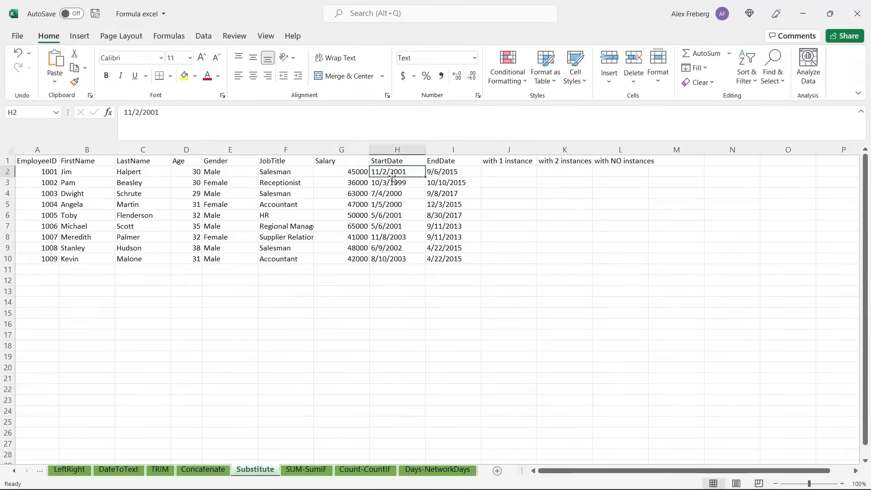
{"action": "left_click", "coordinate": [448, 170]}
{"action": "left_click", "coordinate": [403, 168]}
Step: Replace both slashes with hyphens in the start date in H5, making it 1-5-2000
{"action": "double_click", "coordinate": [379, 206]}
{"action": "key", "text": "BackSpace"}
{"action": "type", "text": "-"}
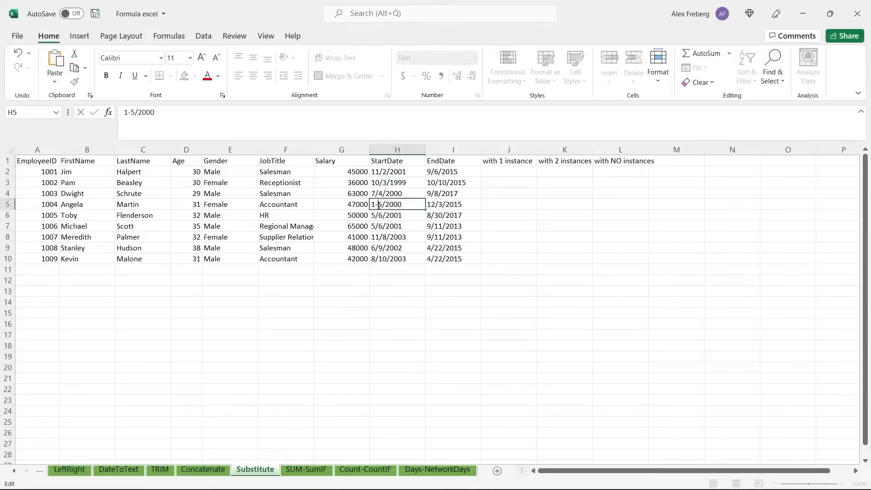
{"action": "key", "text": "BackSpace"}
{"action": "type", "text": "-"}
Step: Replace both slashes with hyphens in the end date in I5, making it 12-3-2015
{"action": "double_click", "coordinate": [439, 205]}
{"action": "key", "text": "BackSpace"}
{"action": "type", "text": "-"}
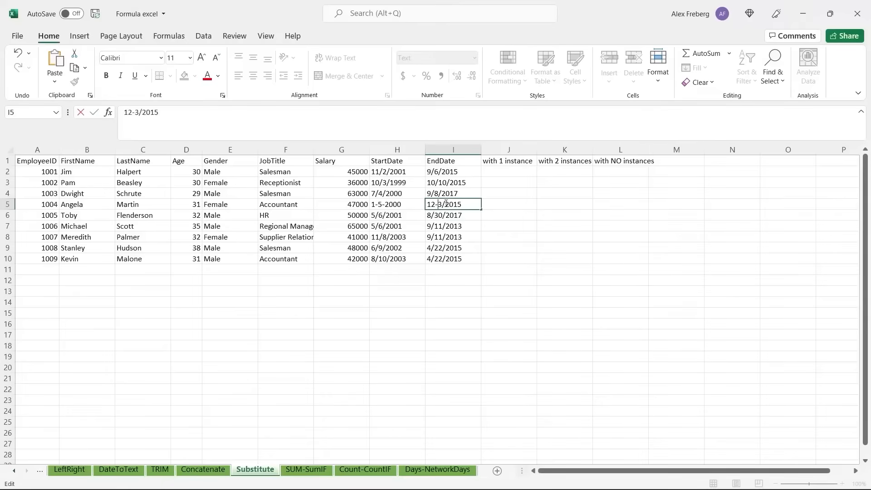
{"action": "left_click", "coordinate": [445, 204]}
{"action": "key", "text": "BackSpace"}
{"action": "type", "text": "-"}
{"action": "left_click", "coordinate": [397, 225]}
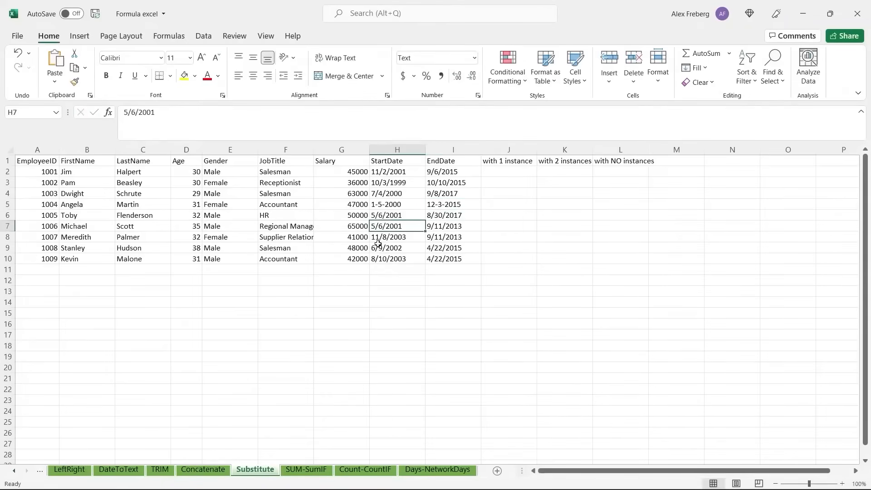
{"action": "double_click", "coordinate": [387, 205]}
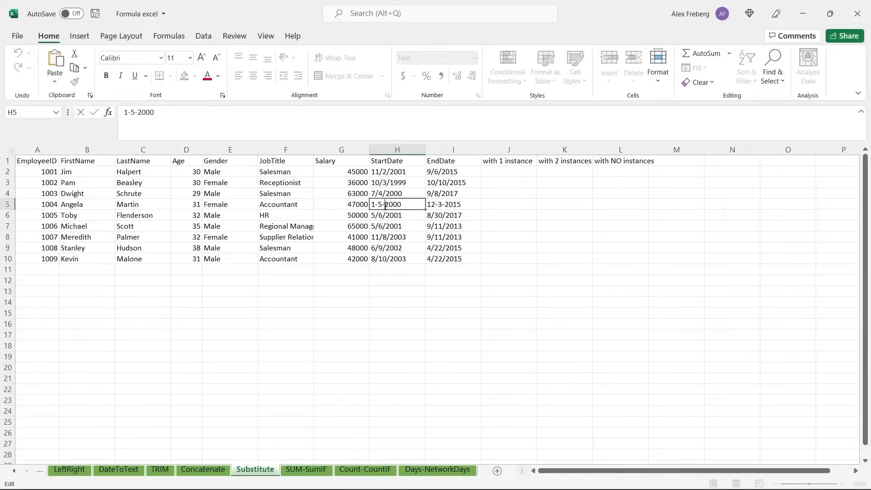
{"action": "left_click", "coordinate": [469, 195]}
{"action": "left_click", "coordinate": [505, 172]}
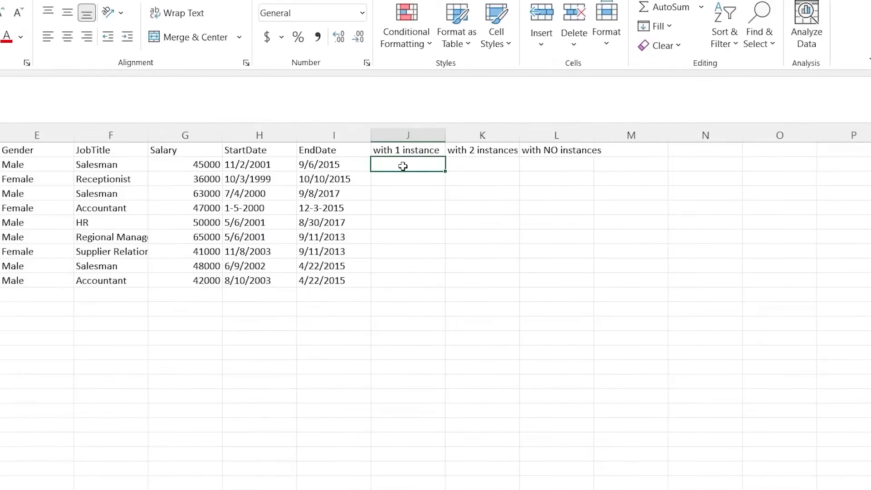
Step: Enter =SUBSTITUTE(H2:H10,"-","/") in L2 to turn hyphens in the start dates into slashes
{"action": "left_click", "coordinate": [542, 163]}
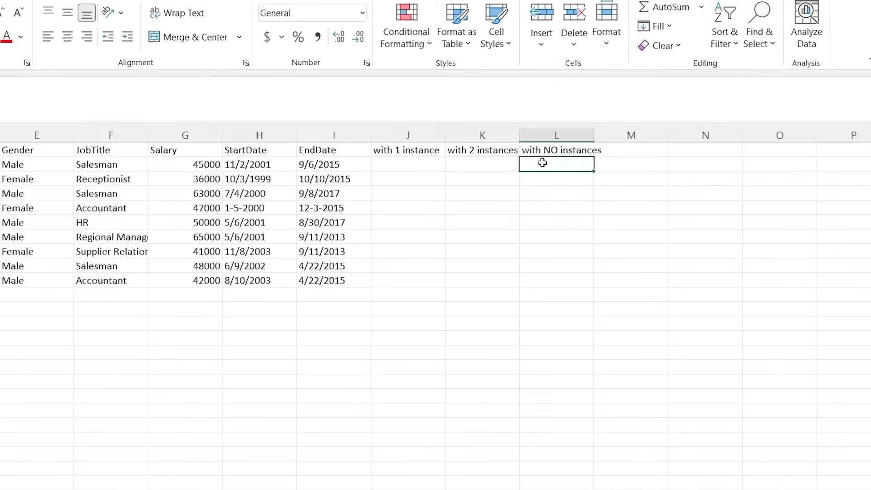
{"action": "type", "text": "="}
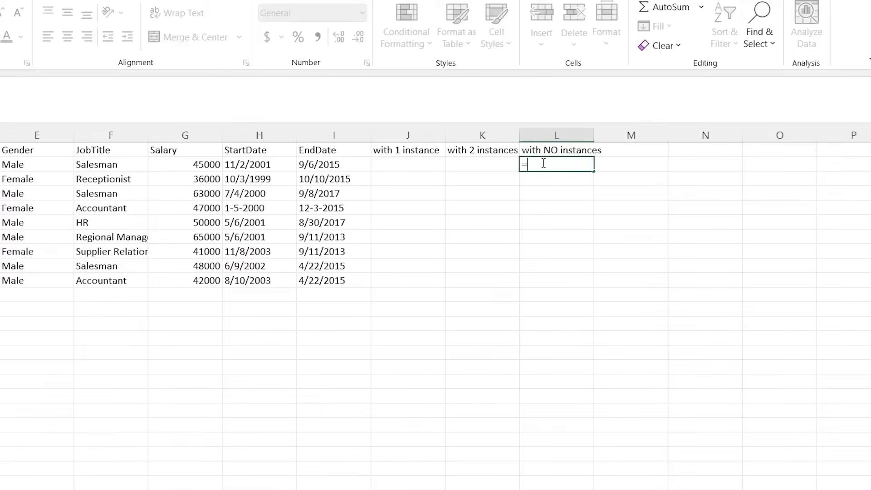
{"action": "type", "text": "SUBS"}
{"action": "key", "text": "Tab"}
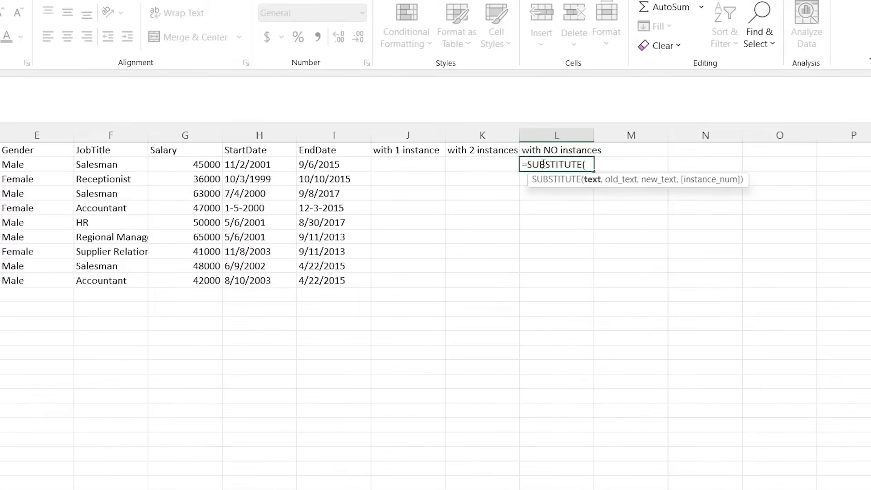
{"action": "key", "text": "BackSpace"}
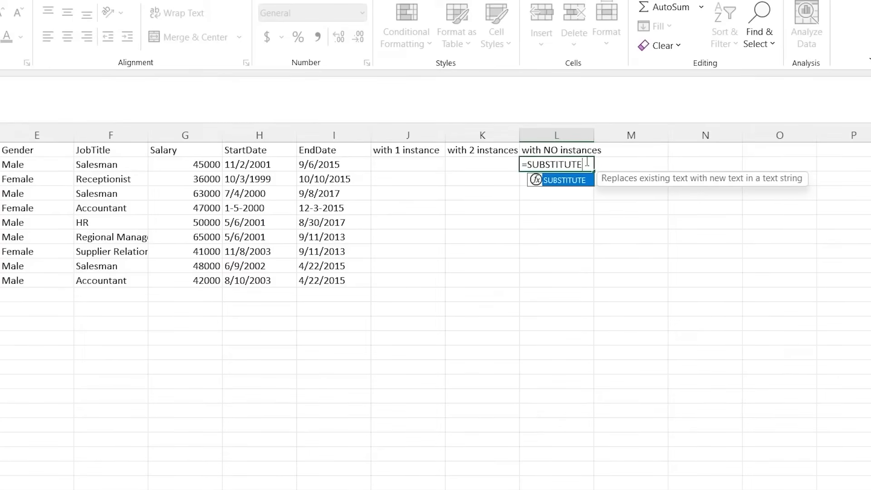
{"action": "type", "text": "("}
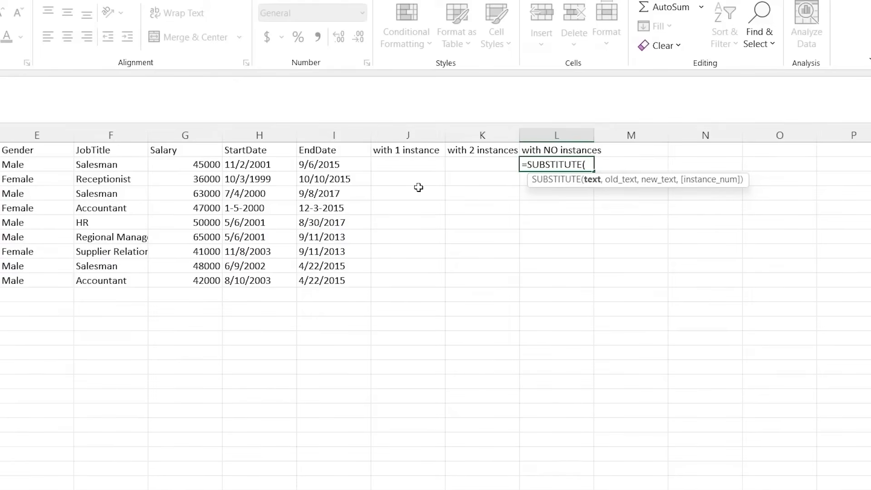
{"action": "left_click", "coordinate": [264, 165]}
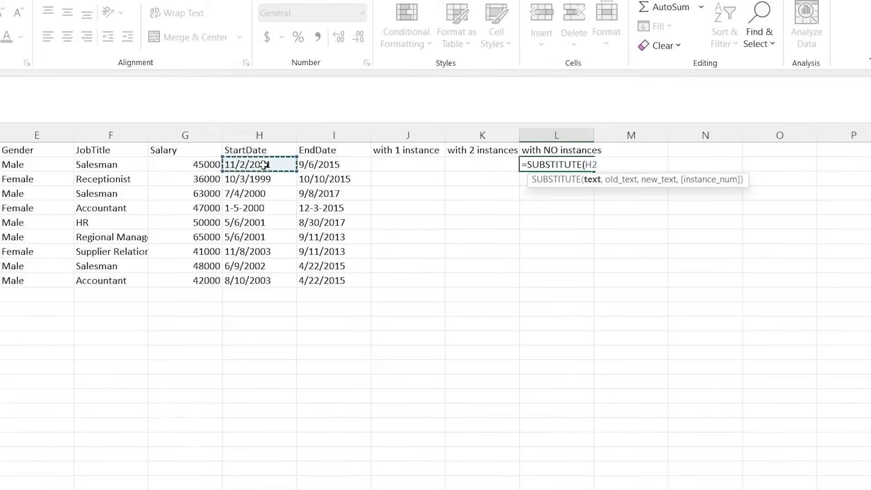
{"action": "left_click", "coordinate": [261, 279], "text": "shift"}
{"action": "type", "text": ",\"-\""}
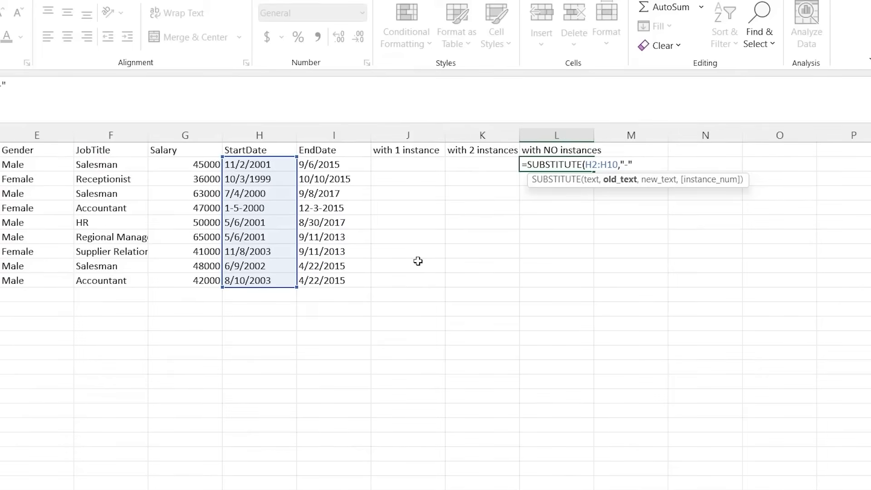
{"action": "type", "text": ",\""}
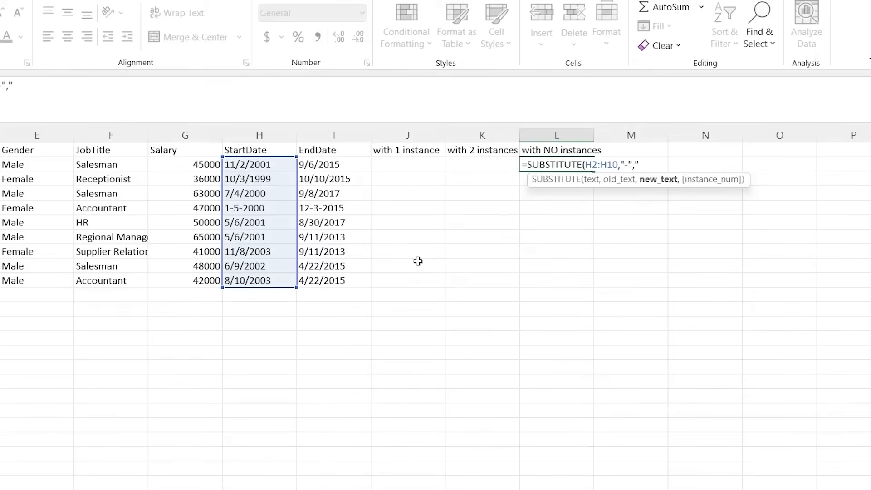
{"action": "type", "text": "/"}
{"action": "type", "text": ")"}
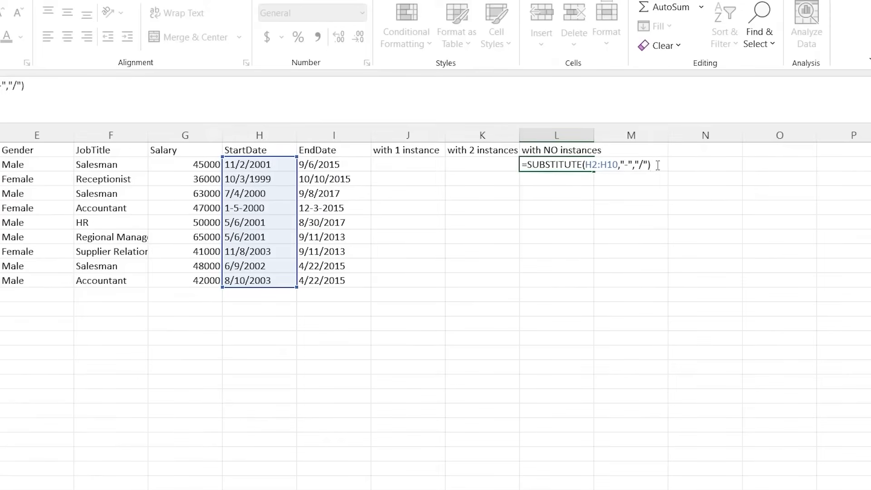
{"action": "key", "text": "Return"}
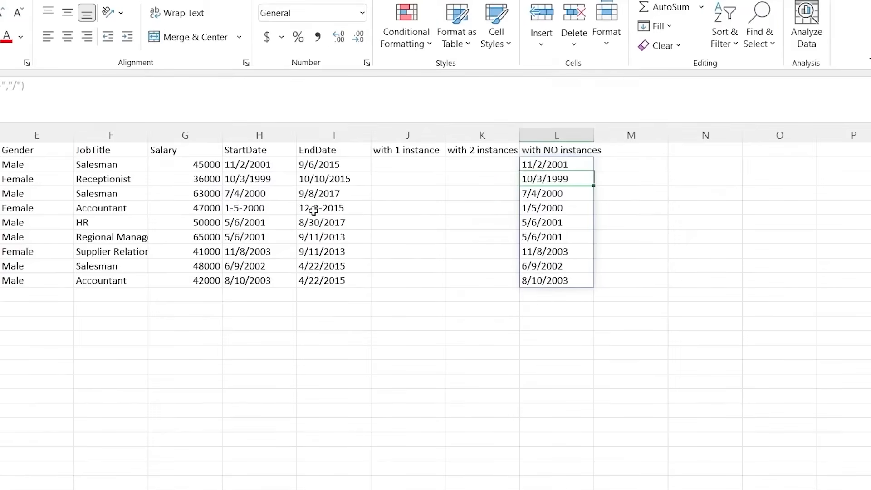
Step: Undo the SUBSTITUTE formula in L2 and the hyphen edits to the dates in H5 and I5
{"action": "left_click", "coordinate": [475, 224]}
{"action": "key", "text": "ctrl+z"}
{"action": "key", "text": "ctrl+z"}
{"action": "key", "text": "ctrl+z"}
{"action": "key", "text": "ctrl+z"}
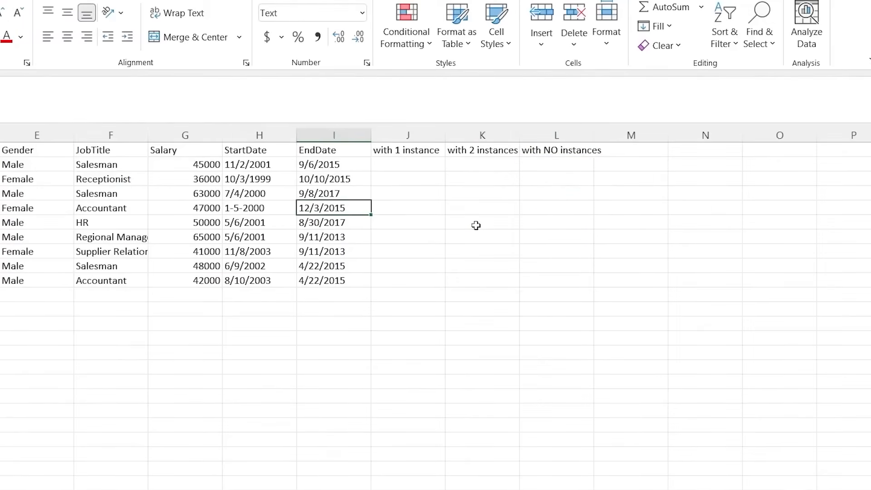
Step: Enter =SUBSTITUTE(H2:H10,"/","-") in L2 to replace every slash in the start dates with a hyphen
{"action": "left_click", "coordinate": [562, 164]}
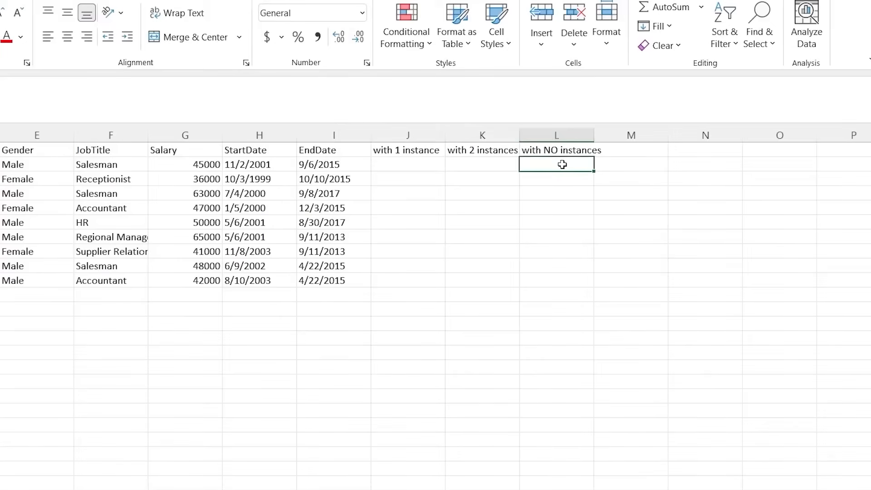
{"action": "type", "text": "="}
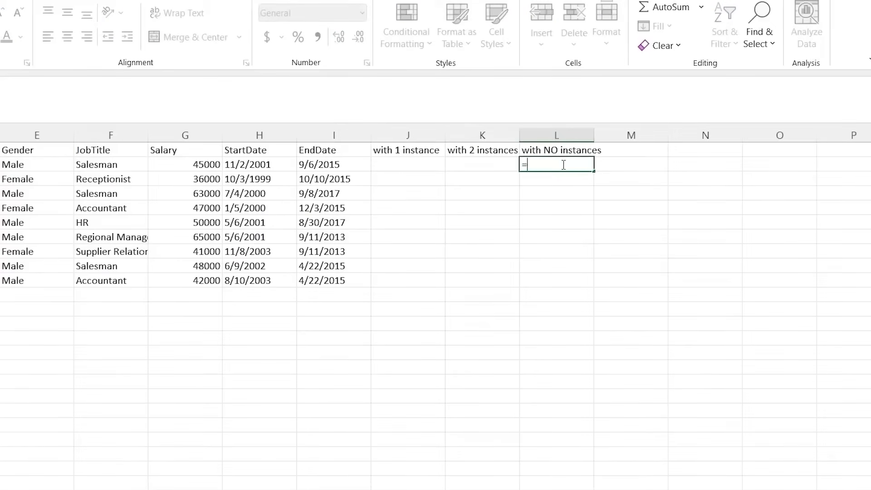
{"action": "type", "text": "s"}
{"action": "key", "text": "BackSpace"}
{"action": "type", "text": "subst"}
{"action": "key", "text": "Tab"}
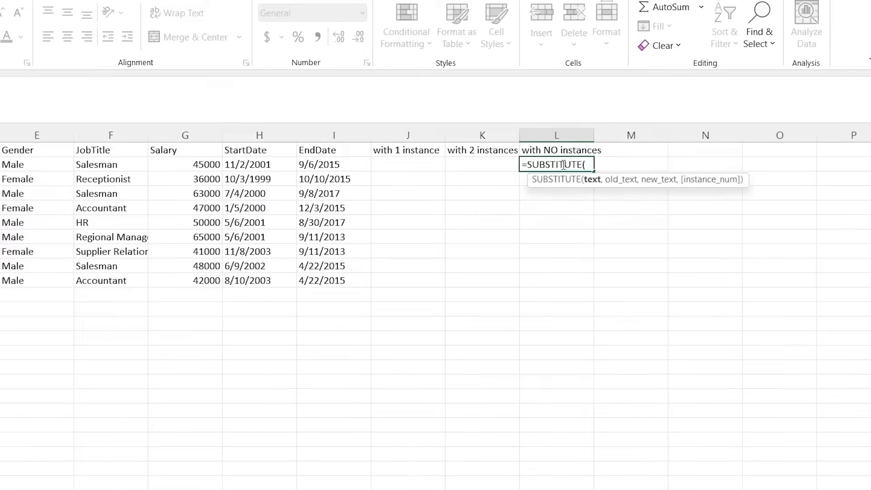
{"action": "left_click_drag", "start_coordinate": [248, 167], "coordinate": [280, 282]}
{"action": "type", "text": ",\""}
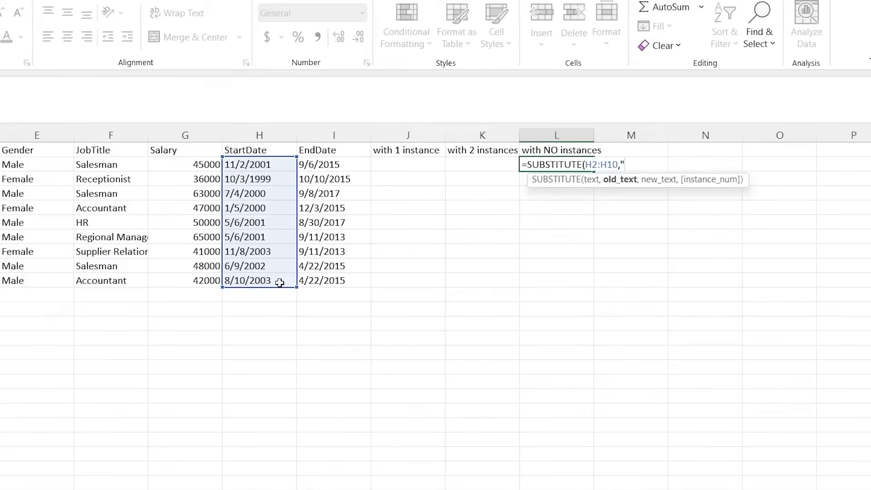
{"action": "type", "text": "/\",\"-\""}
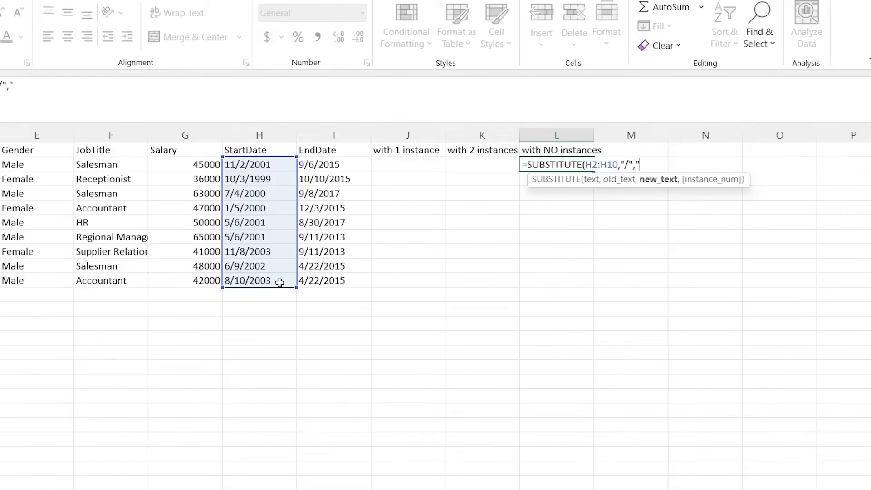
{"action": "type", "text": ")"}
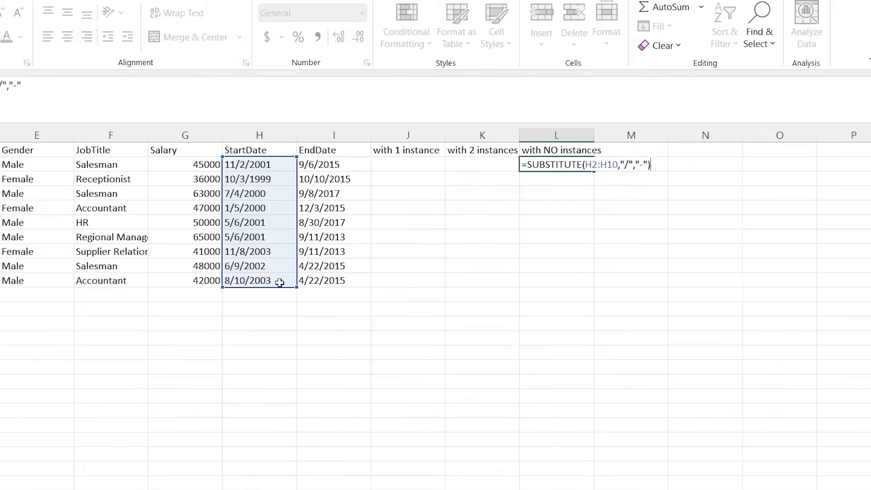
{"action": "key", "text": "Return"}
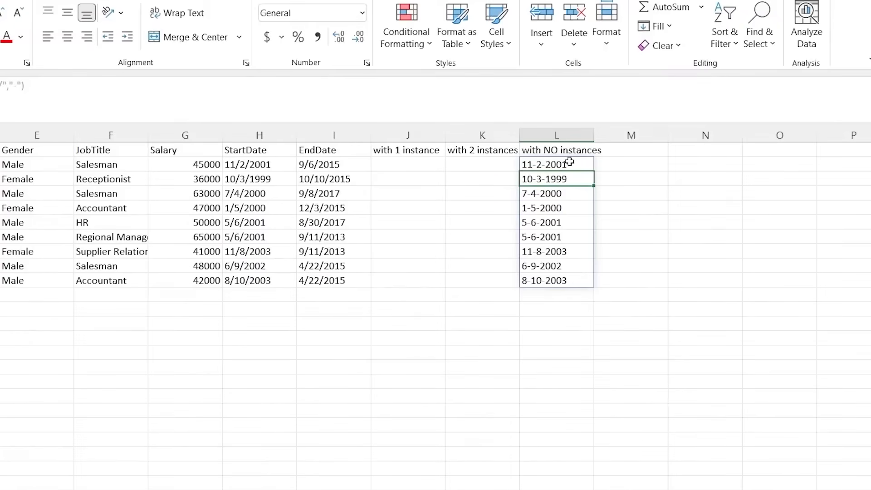
Step: Enter =SUBSTITUTE(H2:H10,"/","-",1) in J2 to replace only the first slash in each start date with a hyphen
{"action": "left_click", "coordinate": [409, 168]}
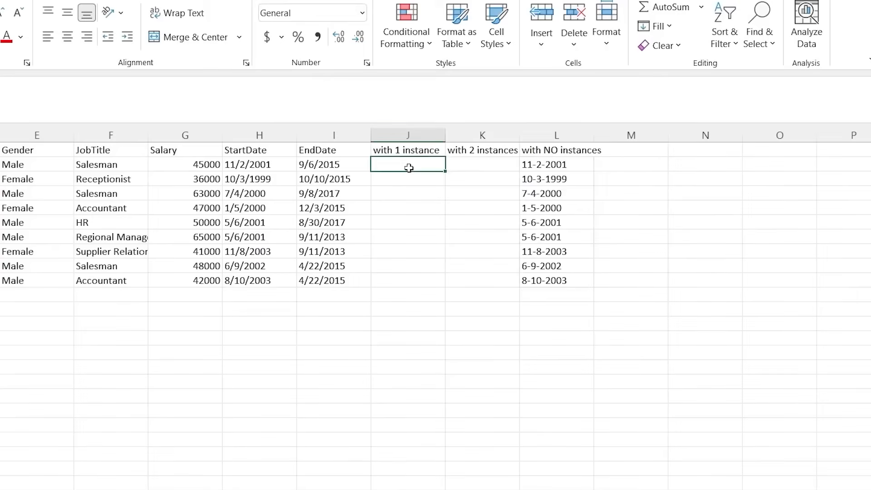
{"action": "type", "text": "=s"}
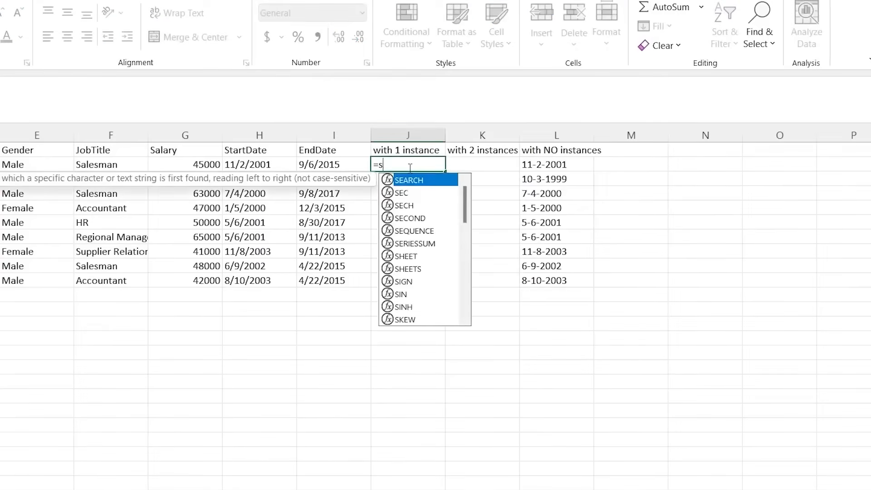
{"action": "type", "text": "ubs"}
{"action": "key", "text": "Tab"}
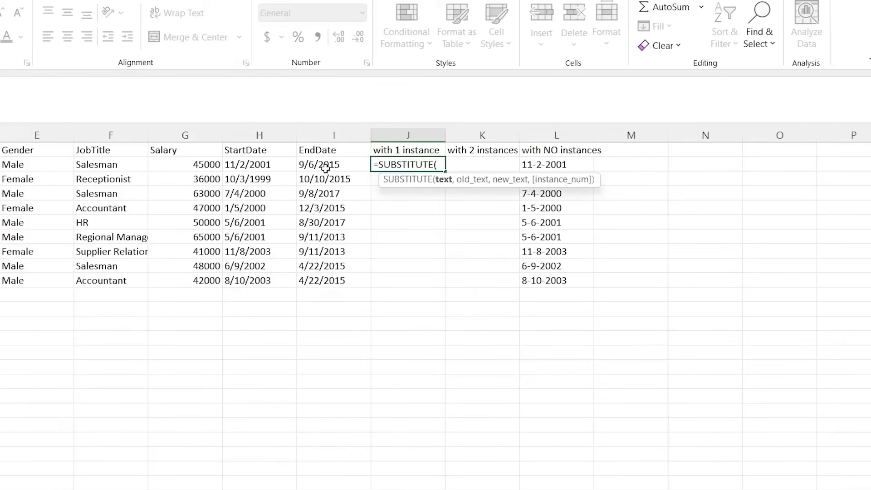
{"action": "left_click", "coordinate": [273, 166]}
{"action": "left_click_drag", "start_coordinate": [273, 280], "coordinate": [273, 282]}
{"action": "type", "text": ",\"/\""}
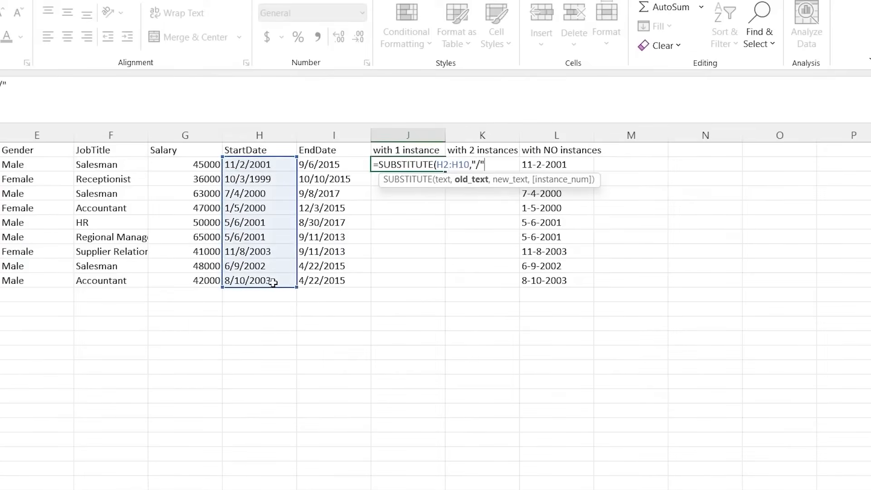
{"action": "type", "text": ",-"}
{"action": "key", "text": "BackSpace"}
{"action": "type", "text": "\""}
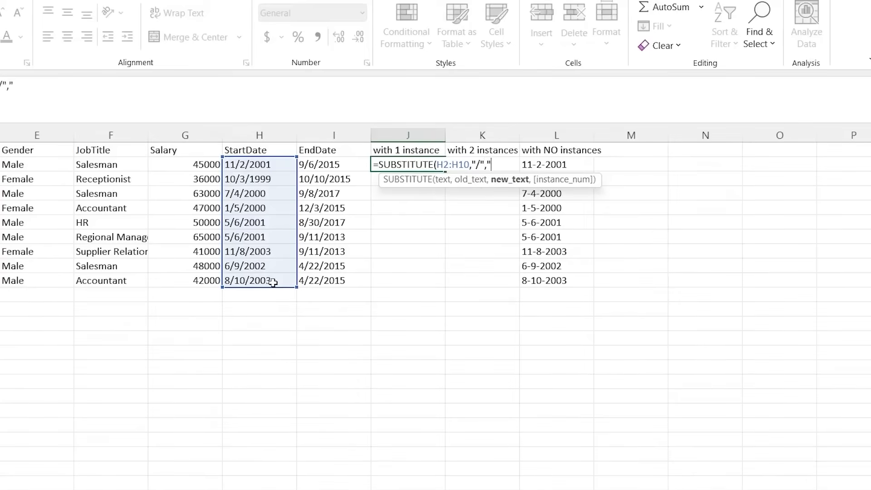
{"action": "type", "text": "-\",1"}
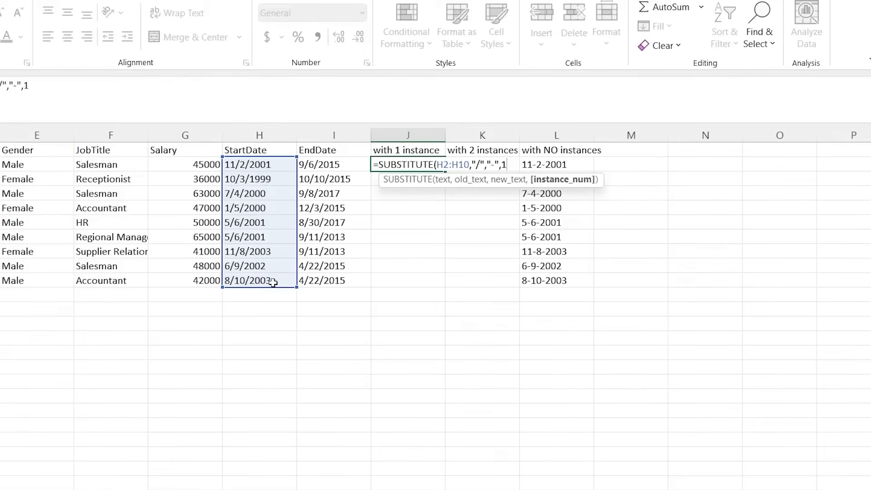
{"action": "type", "text": ")"}
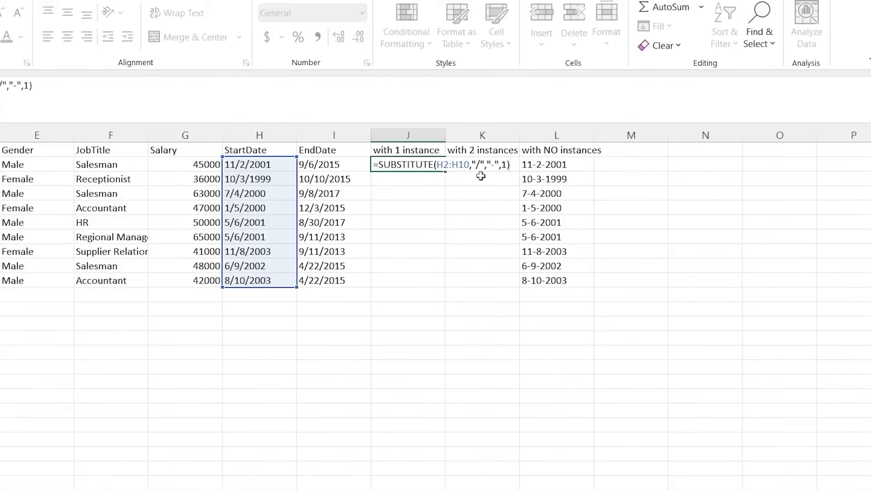
{"action": "key", "text": "Return"}
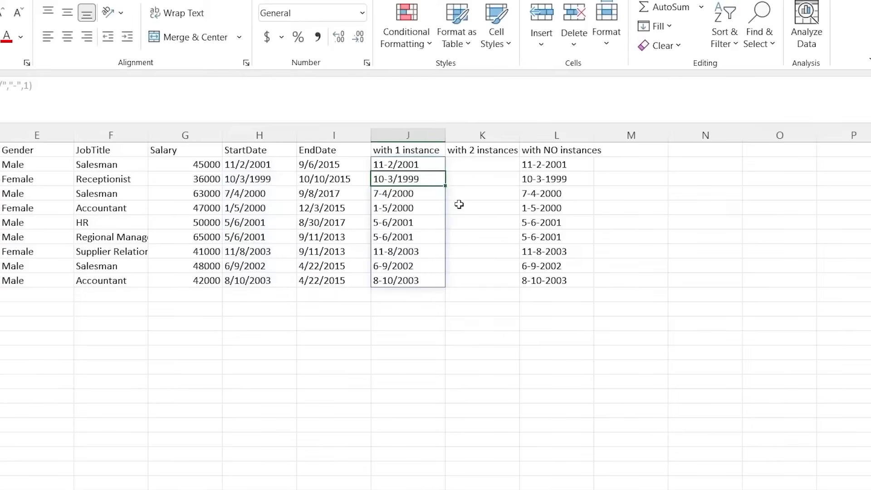
{"action": "left_click_drag", "start_coordinate": [385, 167], "coordinate": [384, 180]}
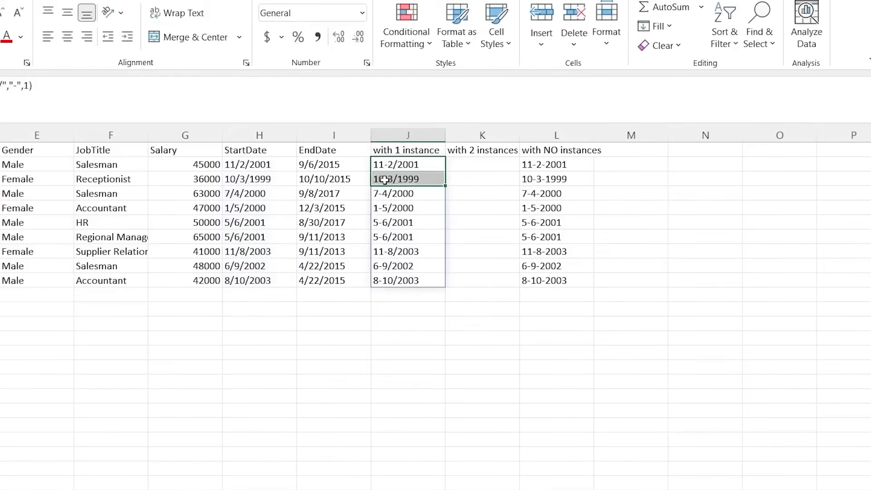
{"action": "left_click", "coordinate": [385, 181]}
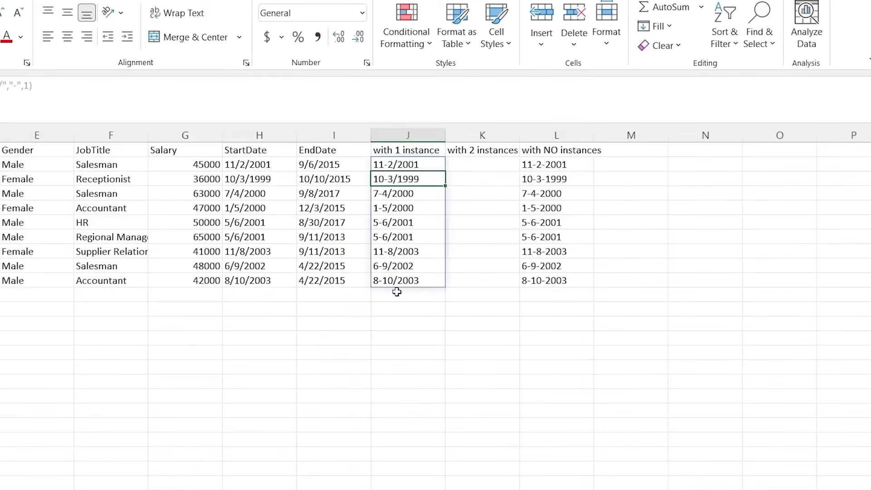
Step: Copy the J2 formula into K2 and change its instance number to 2 so only the second slash is replaced
{"action": "left_click", "coordinate": [426, 165]}
{"action": "left_click_drag", "start_coordinate": [42, 81], "coordinate": [0, 86]}
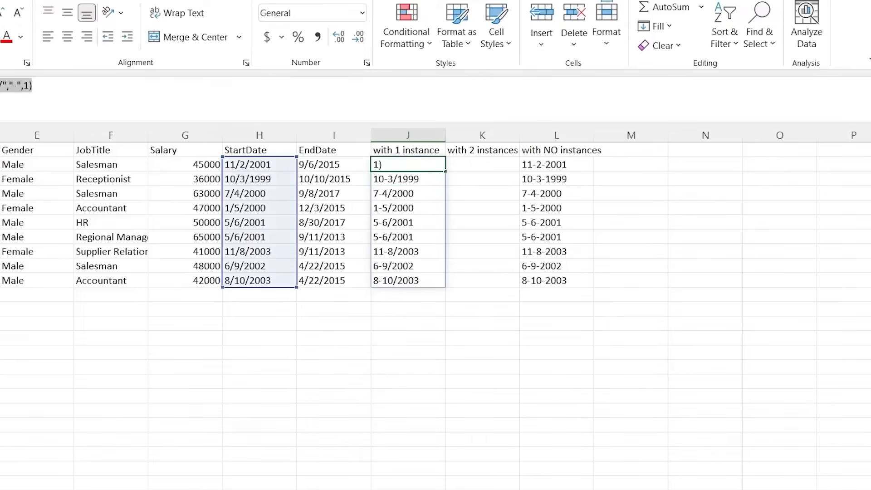
{"action": "key", "text": "Escape"}
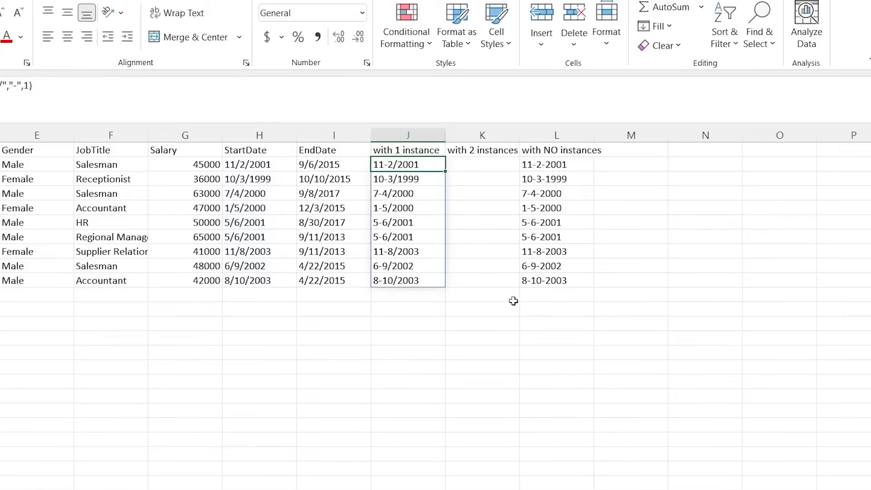
{"action": "left_click", "coordinate": [475, 167]}
{"action": "key", "text": "ctrl+v"}
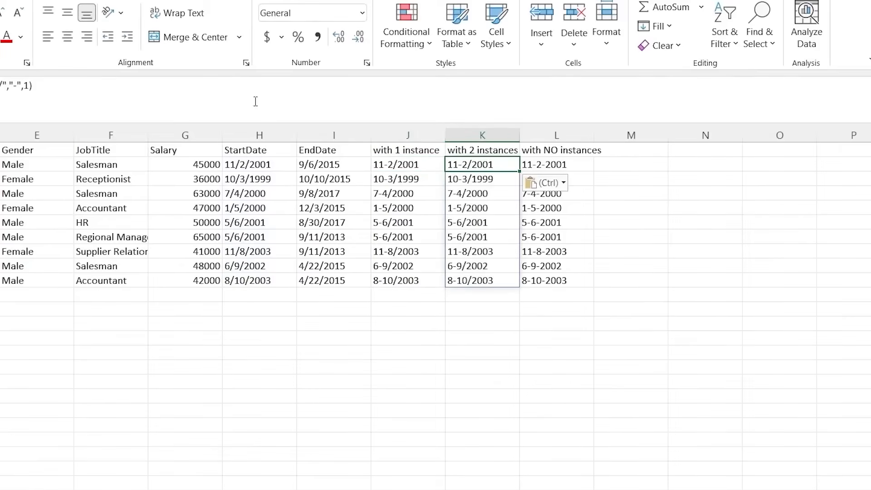
{"action": "left_click", "coordinate": [28, 86]}
{"action": "key", "text": "BackSpace"}
{"action": "type", "text": "2"}
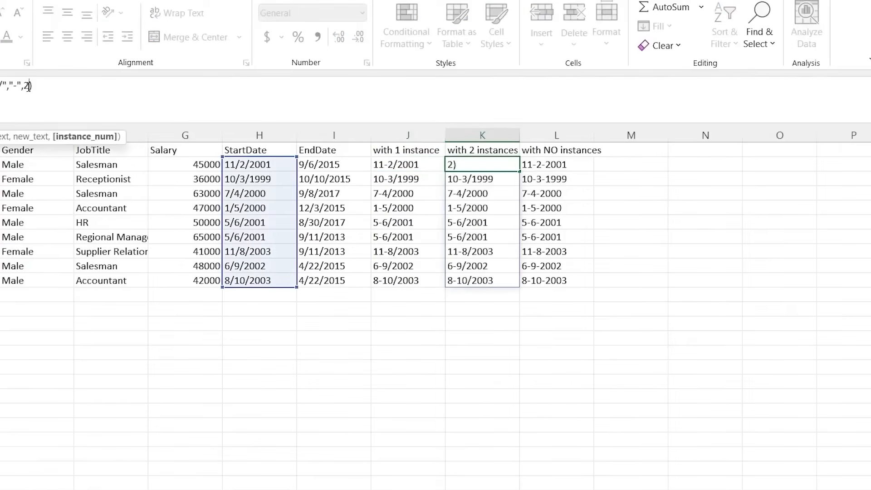
{"action": "key", "text": "Return"}
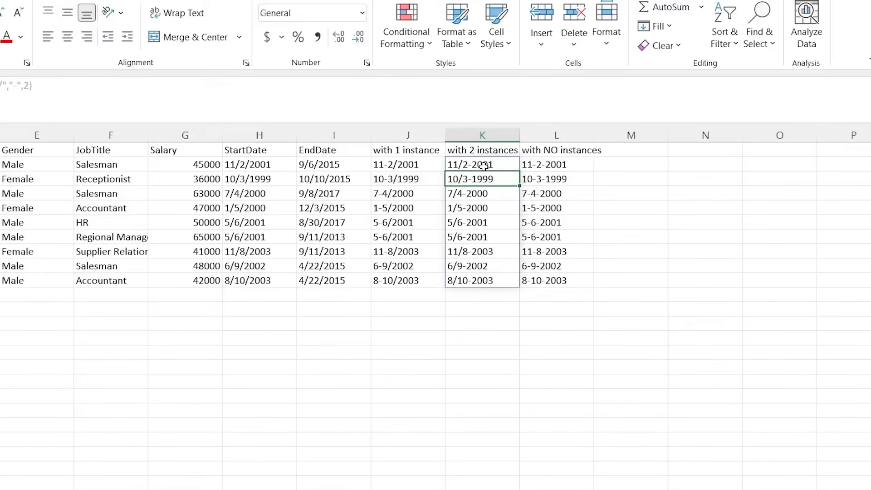
{"action": "left_click", "coordinate": [573, 166]}
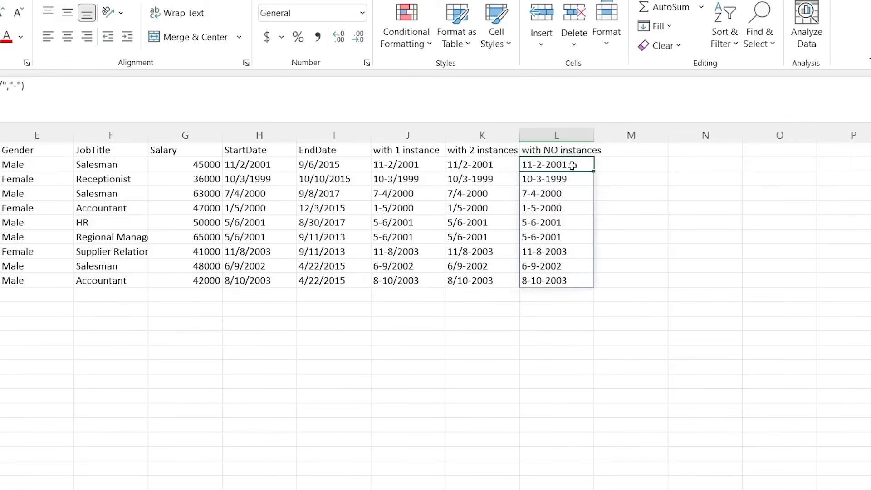
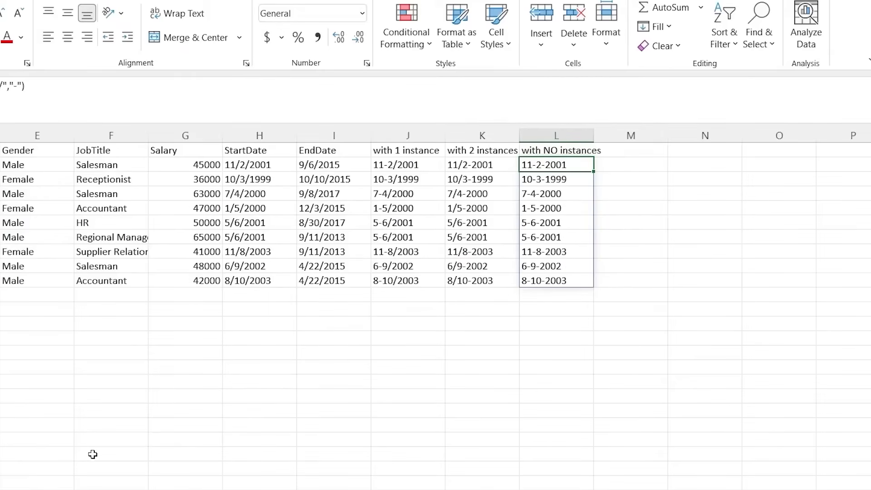
Step: Switch to the SUM-SumIF worksheet and go over the empty SUM, SUMIF and SUMIFS cells in row 2
{"action": "left_click", "coordinate": [313, 470]}
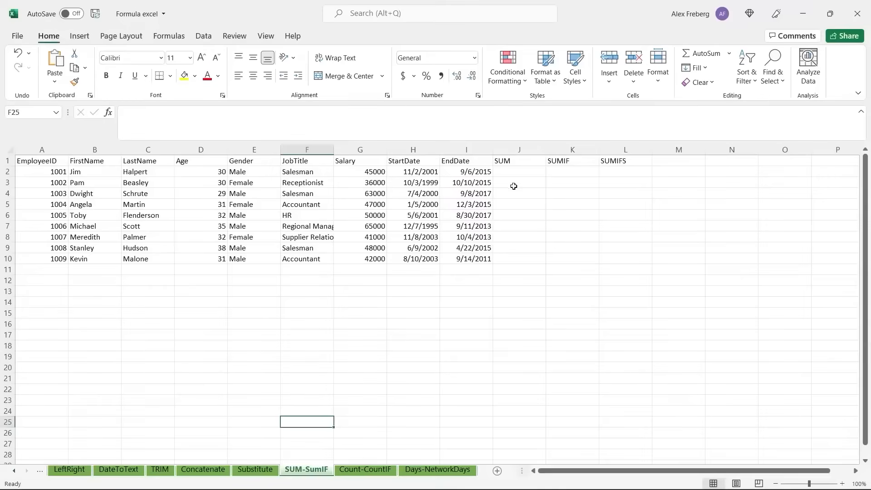
{"action": "left_click", "coordinate": [523, 170]}
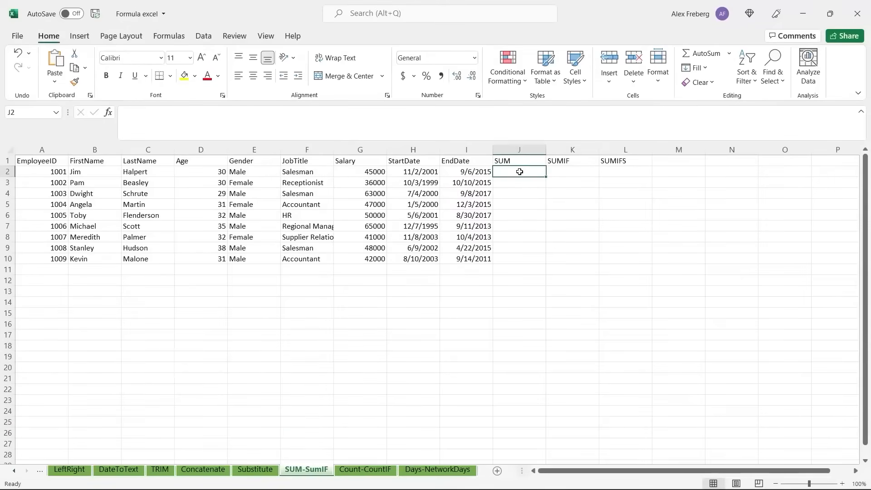
{"action": "left_click", "coordinate": [571, 171]}
{"action": "left_click", "coordinate": [617, 170]}
Step: Enter =SUM(G2:G10) in J2 to total all employee salaries
{"action": "left_click", "coordinate": [508, 170]}
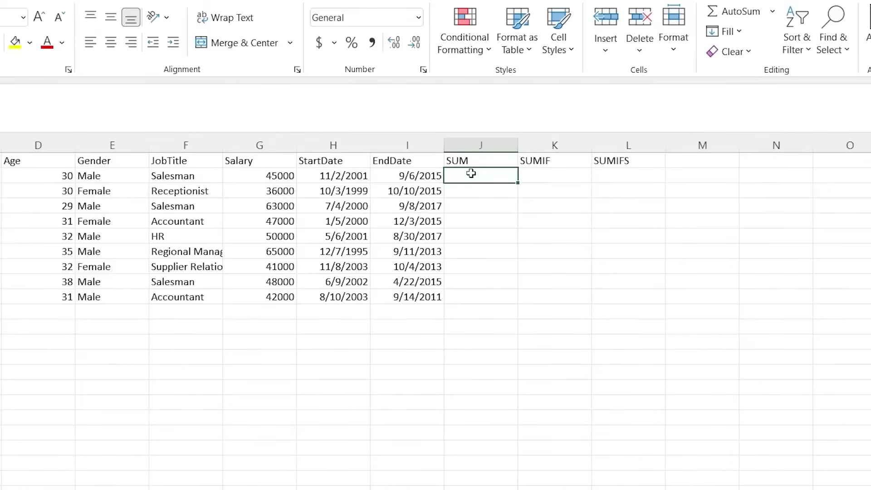
{"action": "type", "text": "=SUM"}
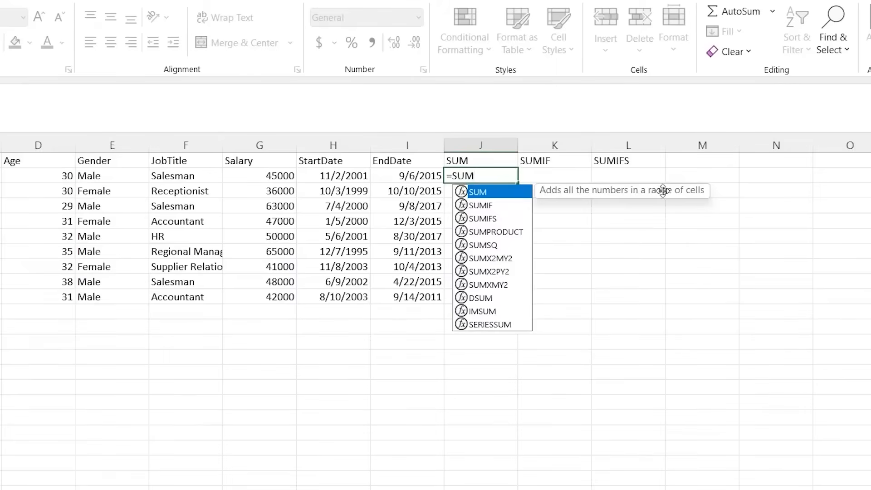
{"action": "type", "text": "("}
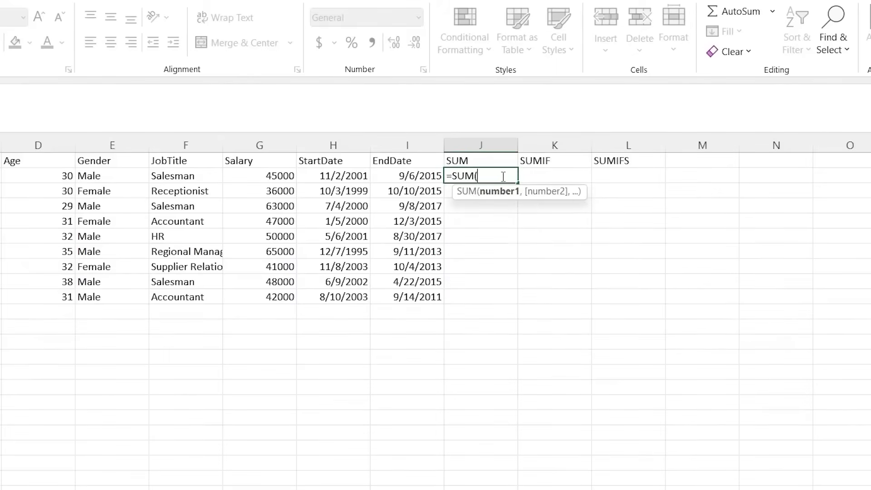
{"action": "left_click", "coordinate": [264, 175]}
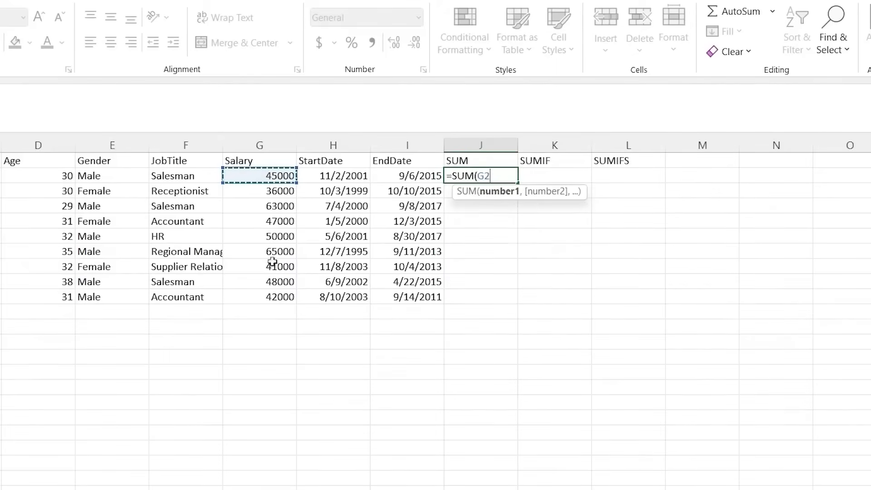
{"action": "type", "text": ":G10)"}
{"action": "key", "text": "Return"}
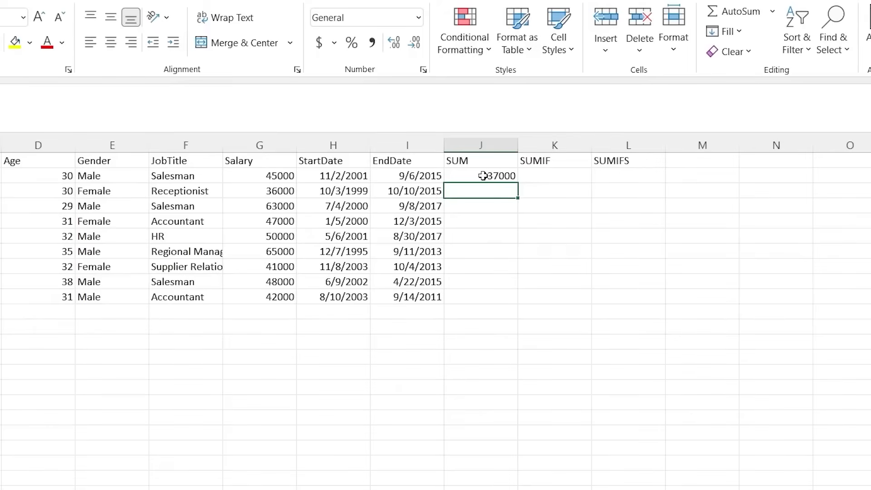
Step: Enter =SUMIF(G2:G10,">50000") in K2 and check it against the individual salaries in column G
{"action": "left_click", "coordinate": [550, 175]}
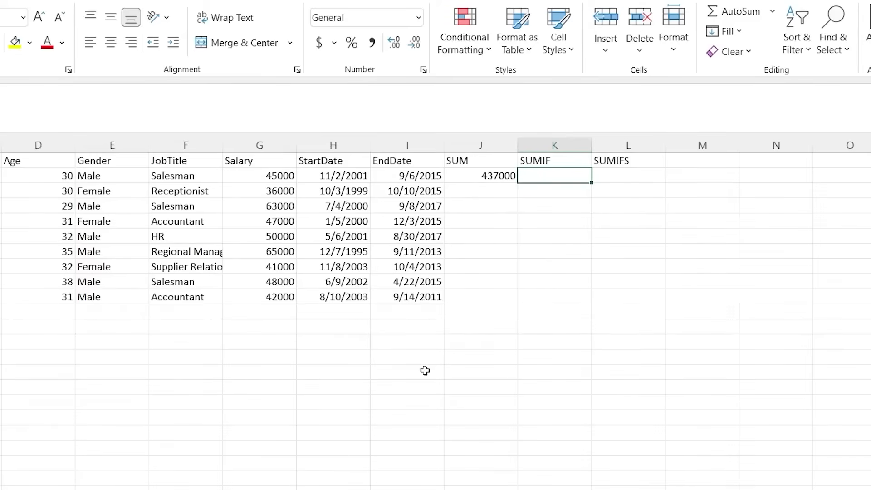
{"action": "double_click", "coordinate": [554, 177]}
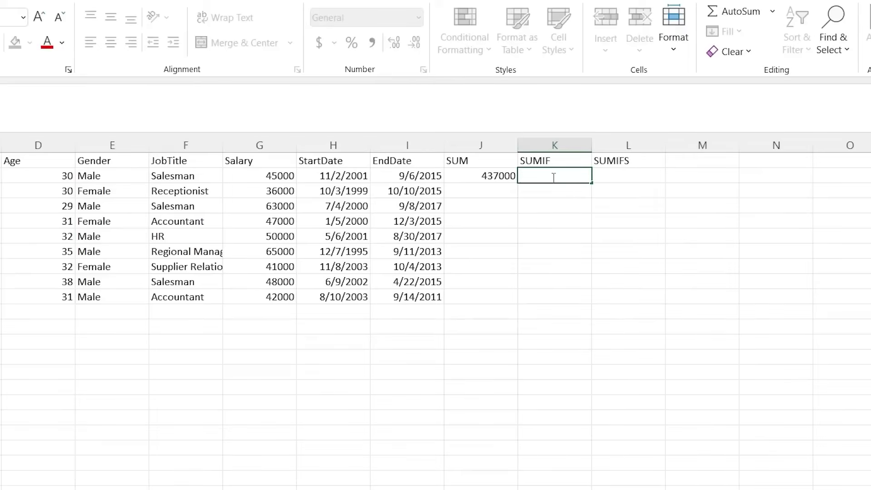
{"action": "type", "text": "=SUMIF("}
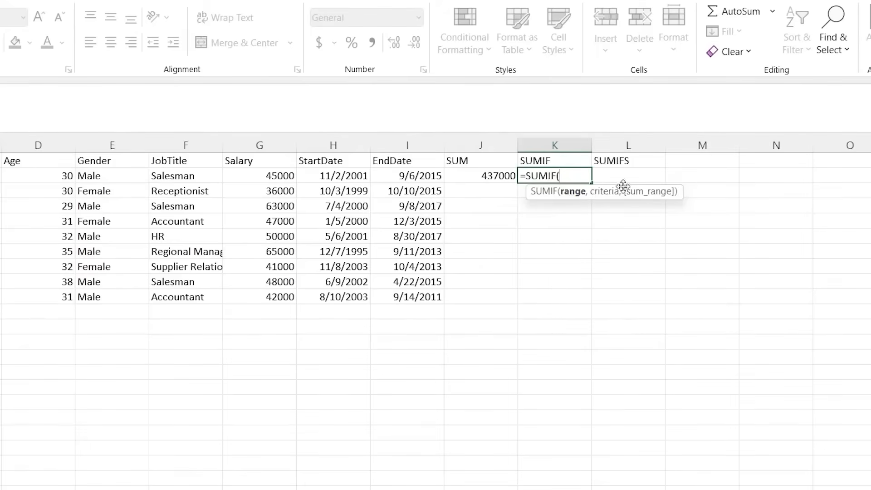
{"action": "left_click", "coordinate": [265, 173]}
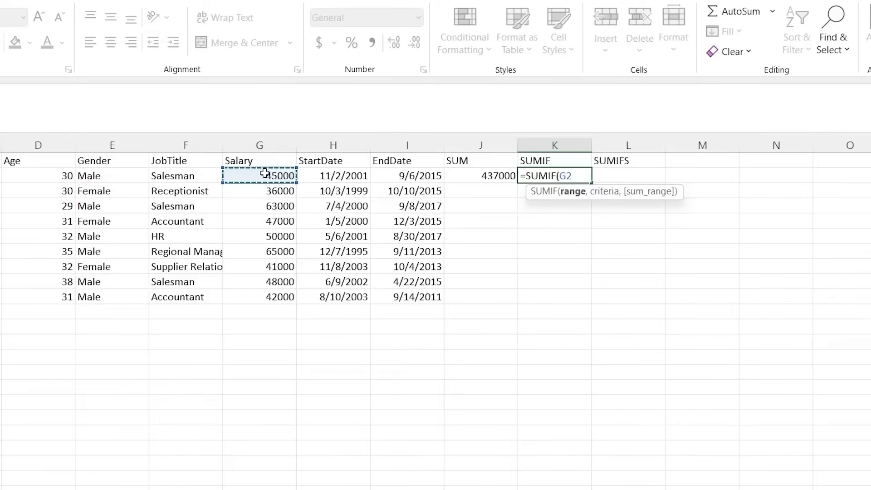
{"action": "left_click", "coordinate": [270, 294], "text": "shift"}
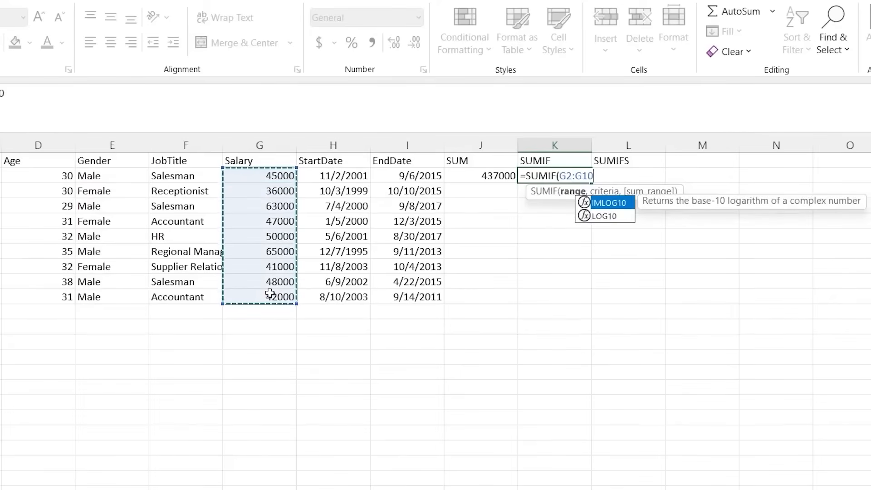
{"action": "type", "text": ","}
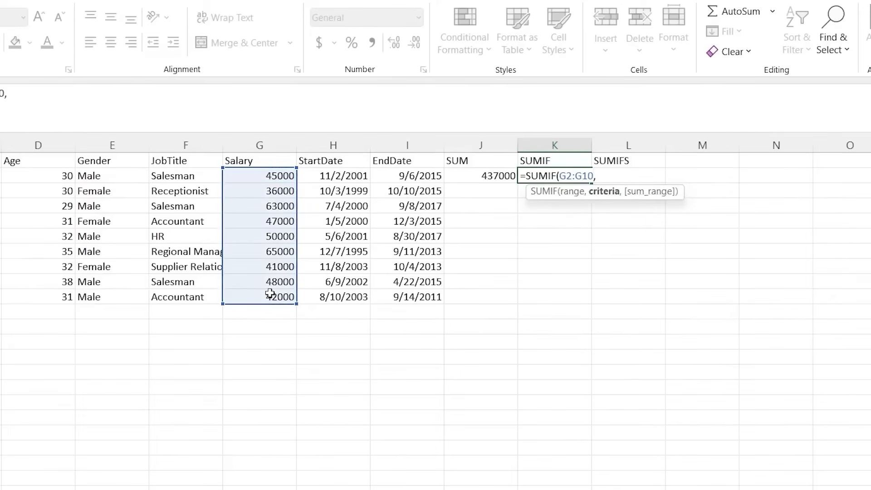
{"action": "type", "text": "\">50000\""}
{"action": "key", "text": "Return"}
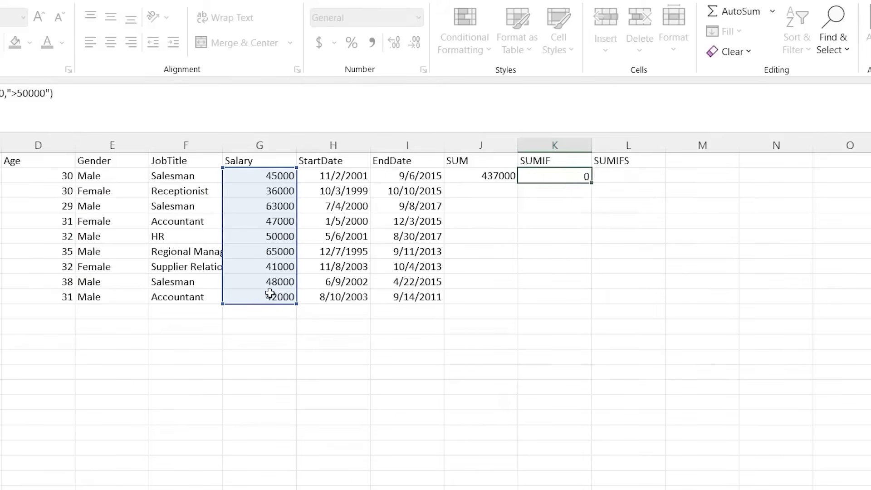
{"action": "left_click", "coordinate": [558, 176]}
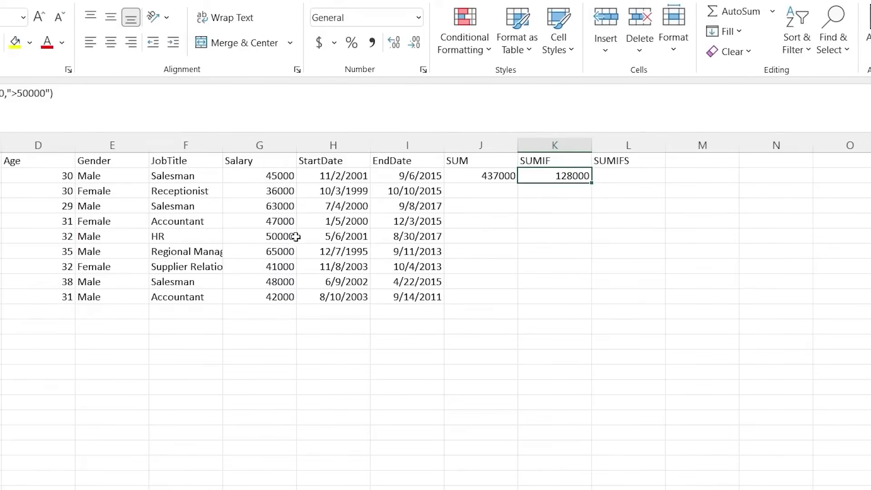
{"action": "left_click", "coordinate": [268, 235]}
{"action": "left_click", "coordinate": [274, 205]}
{"action": "left_click", "coordinate": [273, 251]}
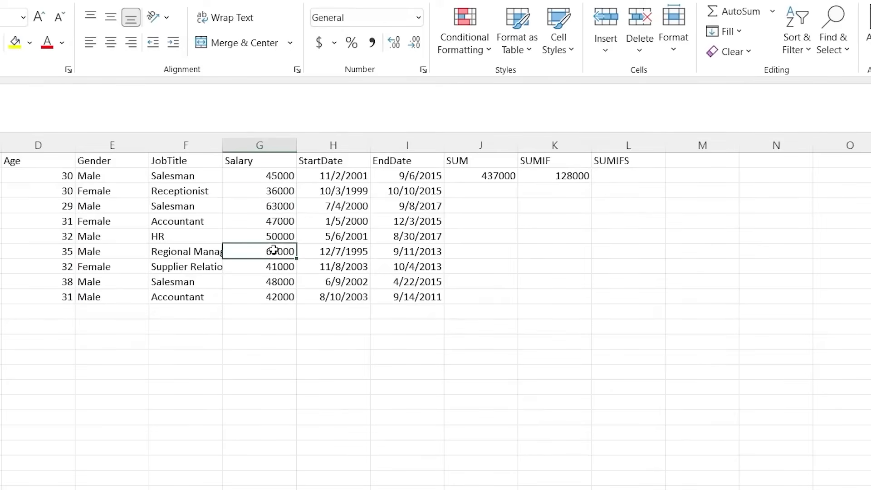
{"action": "left_click", "coordinate": [570, 176]}
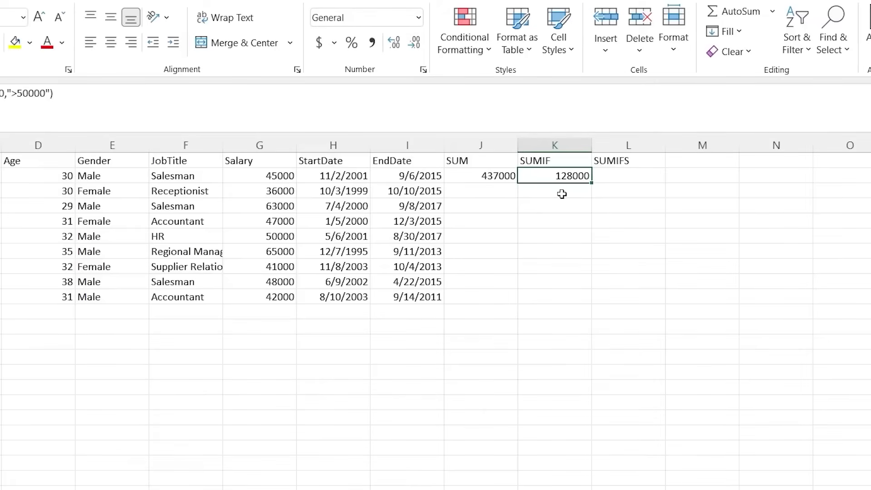
Step: Start a SUMIFS formula in L2 with the salaries in G2:G10 as the sum range
{"action": "double_click", "coordinate": [626, 177]}
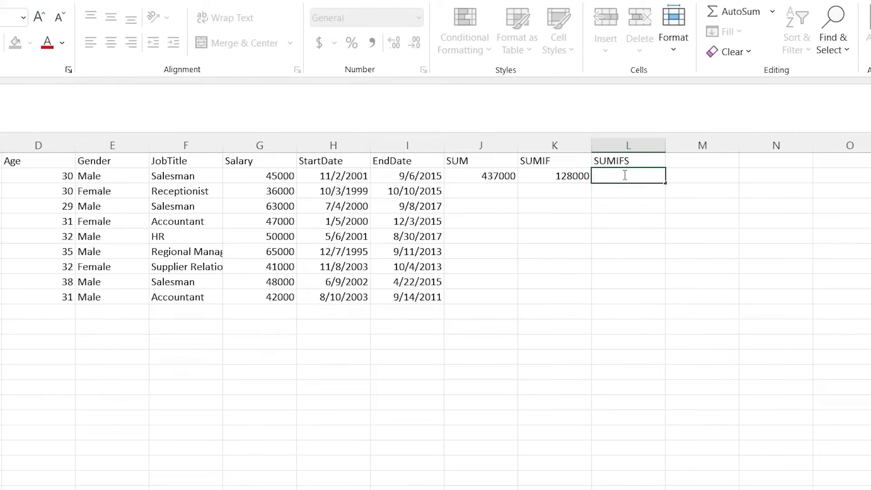
{"action": "type", "text": "=SUMIDS"}
{"action": "key", "text": "BackSpace"}
{"action": "key", "text": "BackSpace"}
{"action": "type", "text": "FS"}
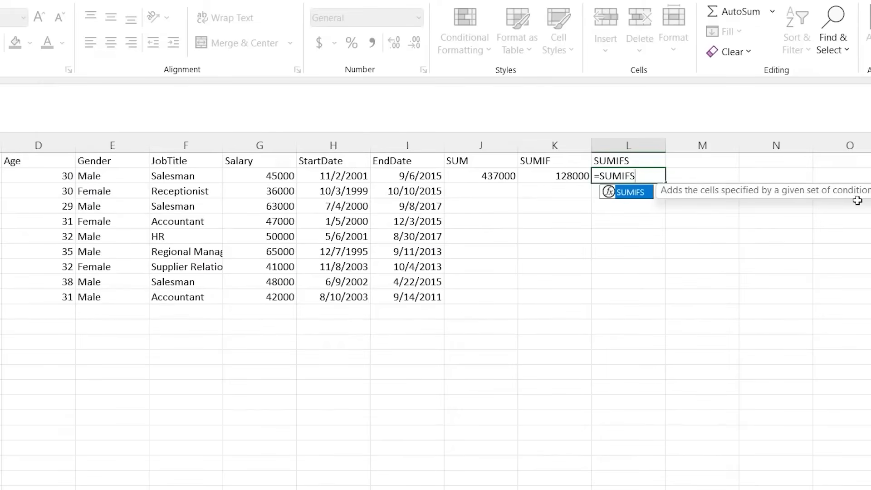
{"action": "left_click", "coordinate": [654, 175]}
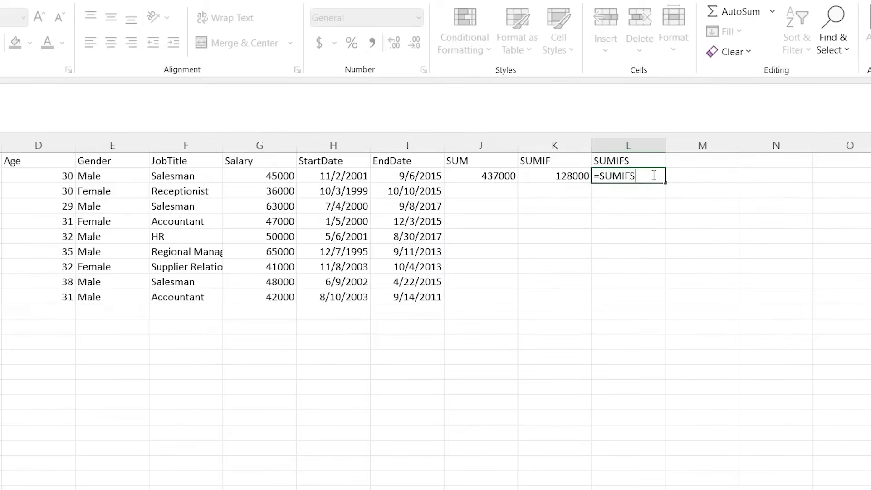
{"action": "type", "text": "("}
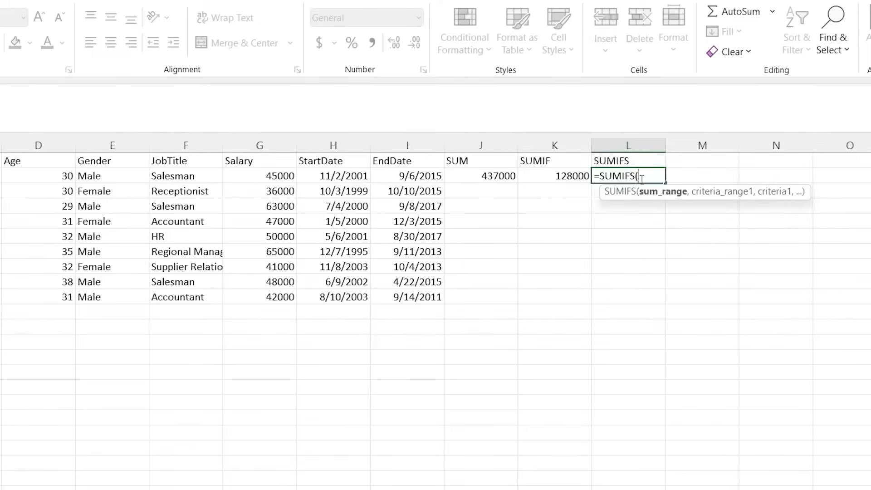
{"action": "left_click", "coordinate": [257, 176]}
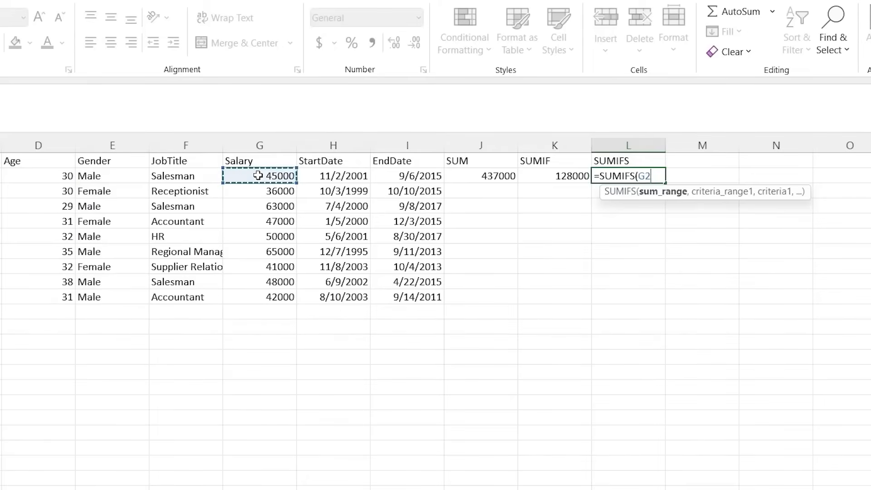
{"action": "left_click", "coordinate": [268, 294], "text": "shift"}
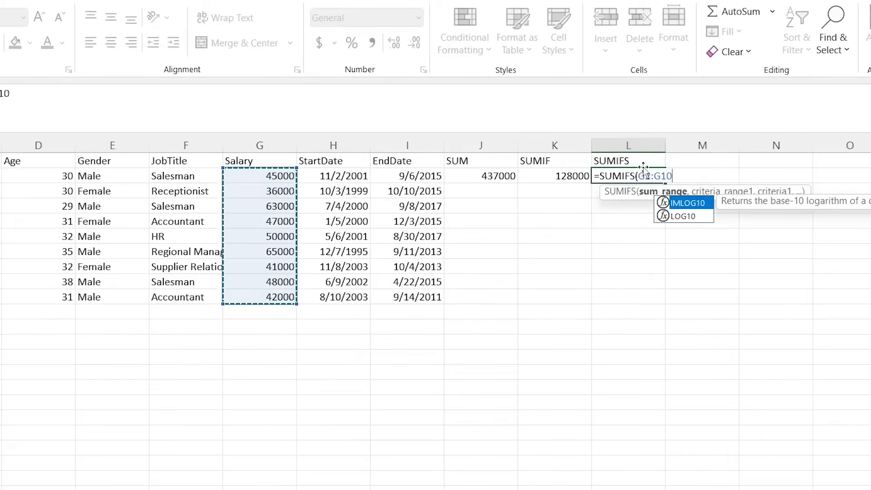
{"action": "type", "text": ","}
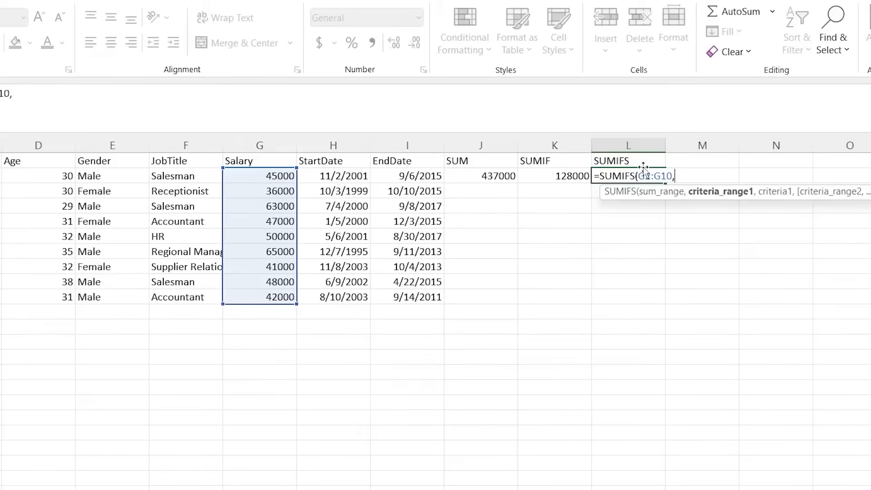
Step: Add the first SUMIFS condition, matching the gender range E2:E10 to "Female"
{"action": "left_click", "coordinate": [107, 179]}
{"action": "left_click_drag", "start_coordinate": [107, 182], "coordinate": [115, 294]}
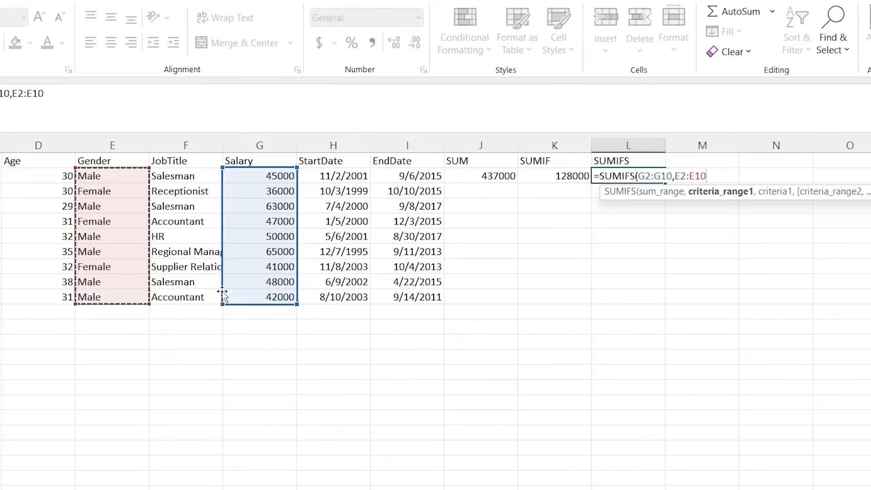
{"action": "type", "text": ",\""}
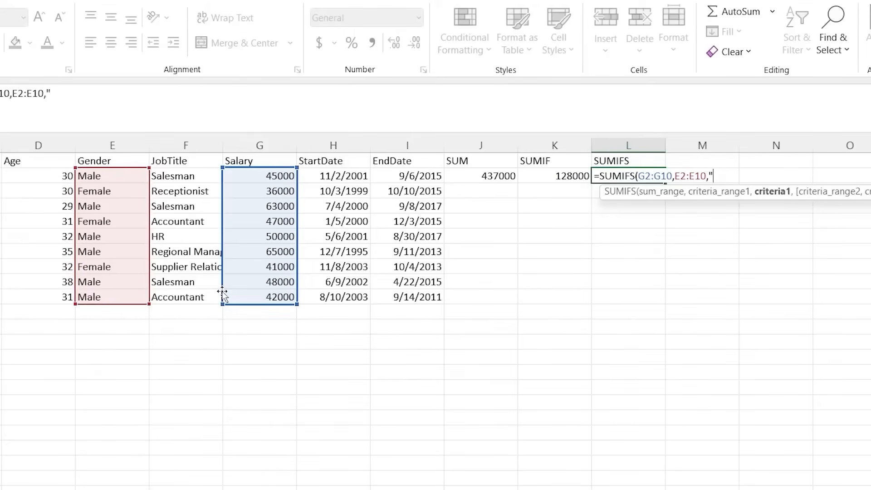
{"action": "type", "text": "Female\""}
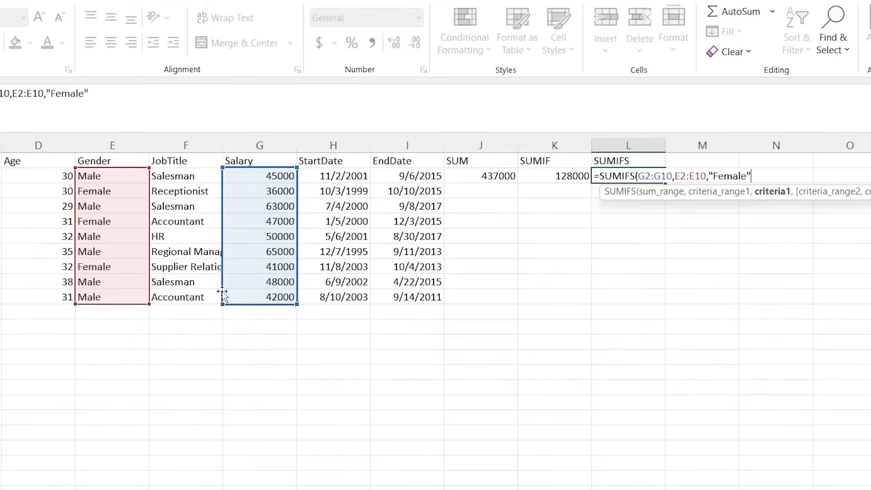
{"action": "type", "text": ","}
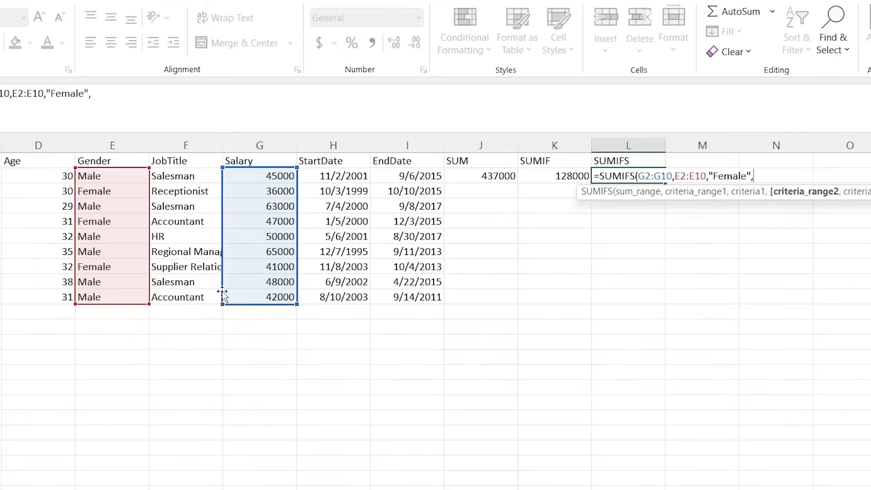
Step: Add the age range D2:D10 with the criterion ">30" as the second condition and complete the SUMIFS formula
{"action": "left_click", "coordinate": [61, 178]}
{"action": "left_click_drag", "start_coordinate": [61, 178], "coordinate": [53, 296]}
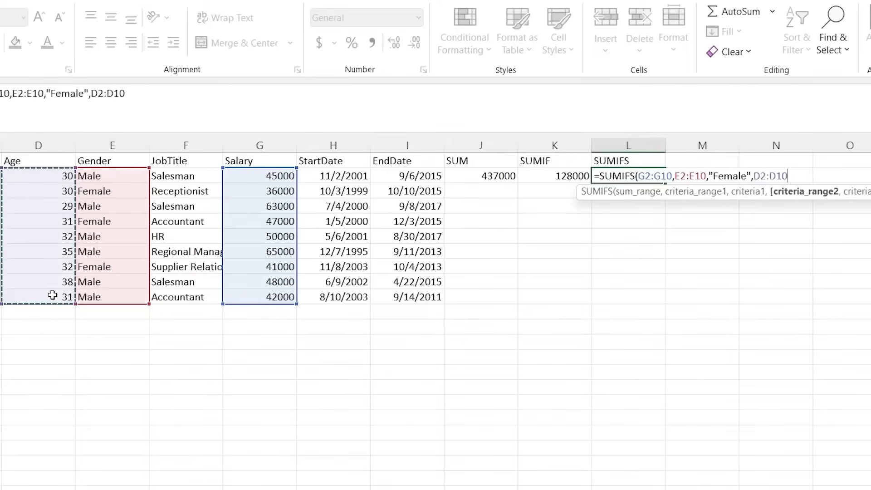
{"action": "type", "text": ",\""}
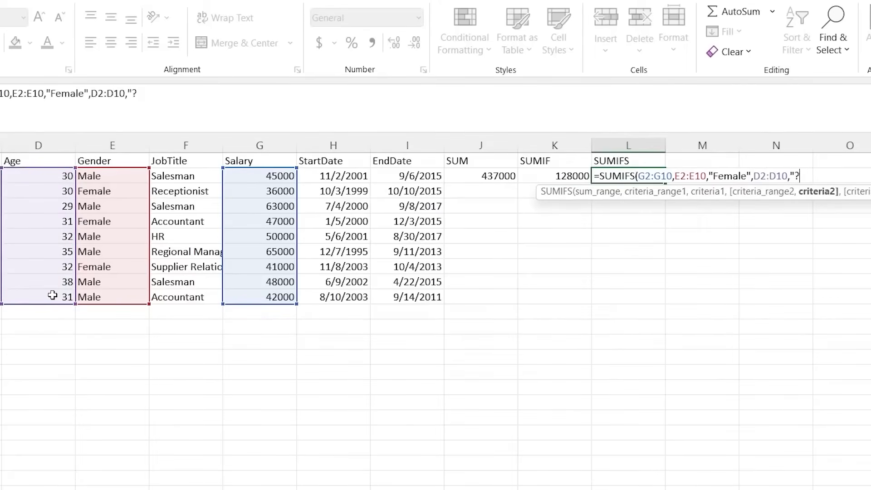
{"action": "type", "text": ">30\")"}
{"action": "key", "text": "Return"}
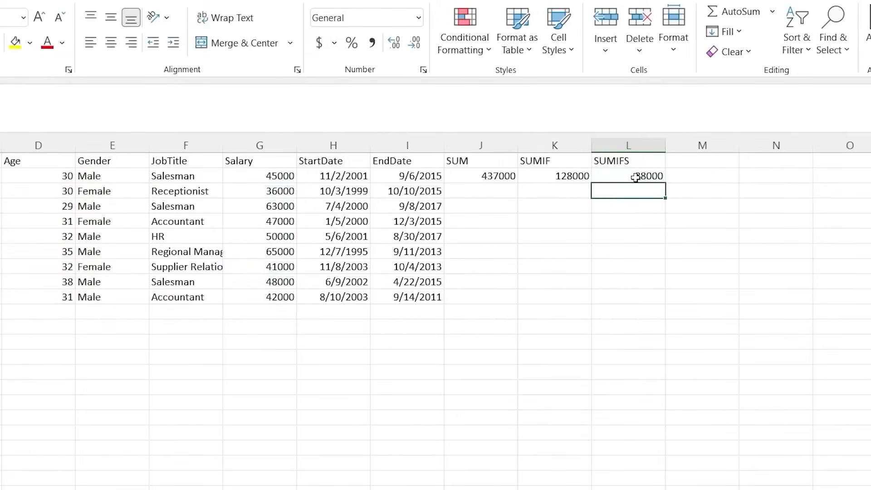
Step: Check the SUMIFS result against the salaries of the female employees over 30 and review the formula in L2
{"action": "left_click", "coordinate": [128, 221]}
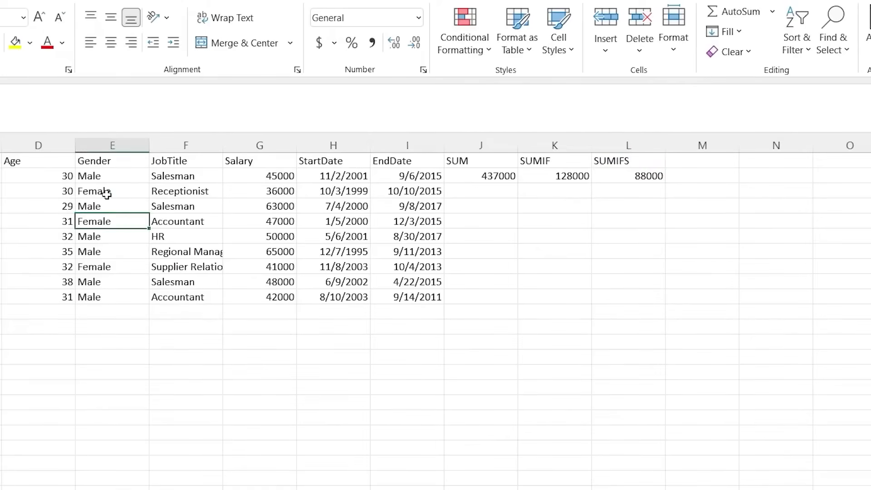
{"action": "left_click", "coordinate": [106, 194]}
{"action": "left_click", "coordinate": [59, 224]}
{"action": "left_click", "coordinate": [58, 267]}
{"action": "left_click", "coordinate": [282, 269]}
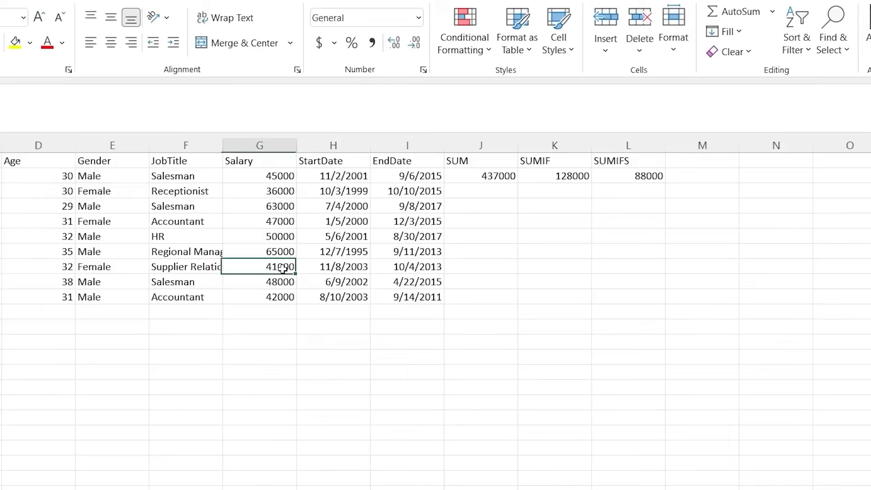
{"action": "left_click", "coordinate": [262, 223], "text": "ctrl"}
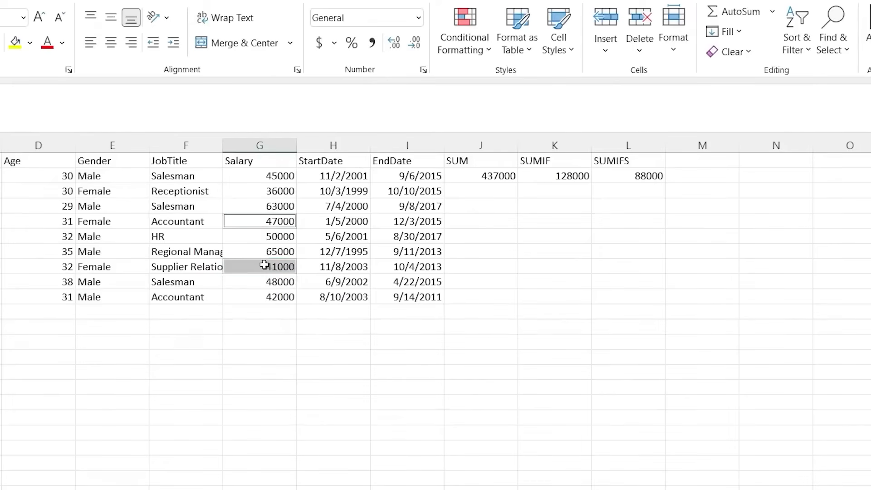
{"action": "left_click", "coordinate": [625, 177]}
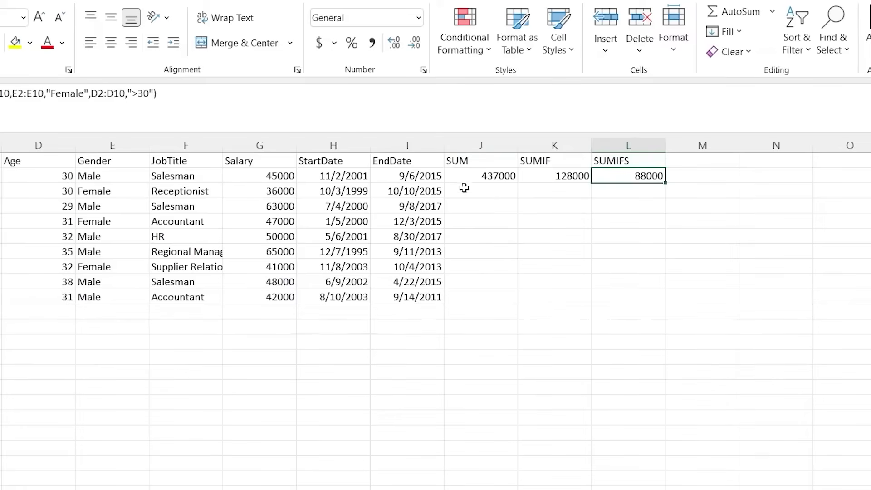
{"action": "left_click", "coordinate": [558, 160]}
{"action": "left_click", "coordinate": [638, 160]}
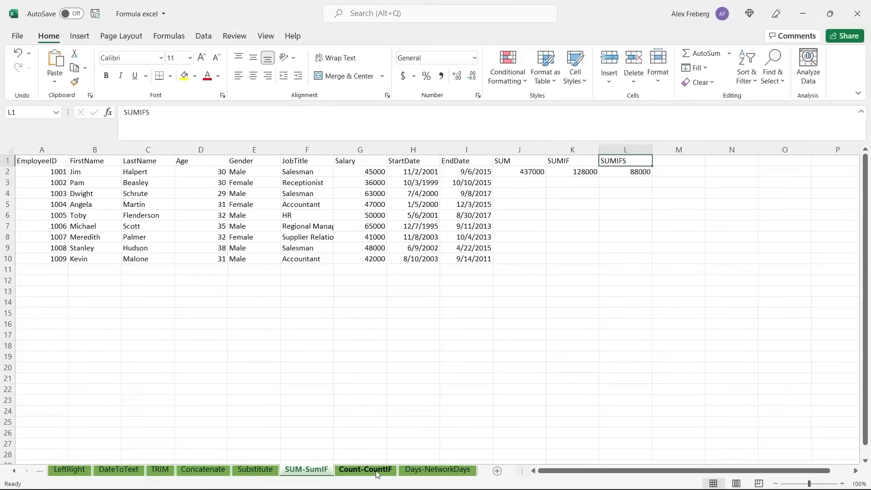
Step: Switch to the Count-CountIF worksheet and enter =COUNT(G2:G10) in J2 to count the salary entries
{"action": "left_click", "coordinate": [376, 472]}
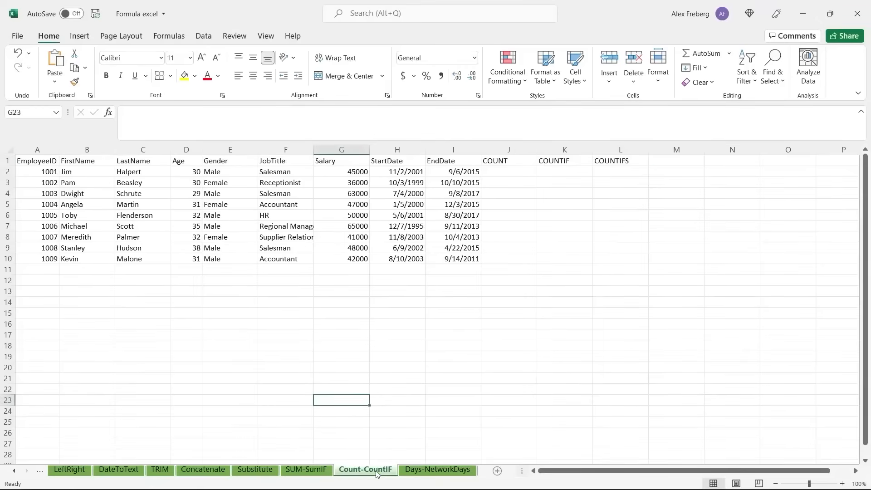
{"action": "left_click", "coordinate": [507, 172]}
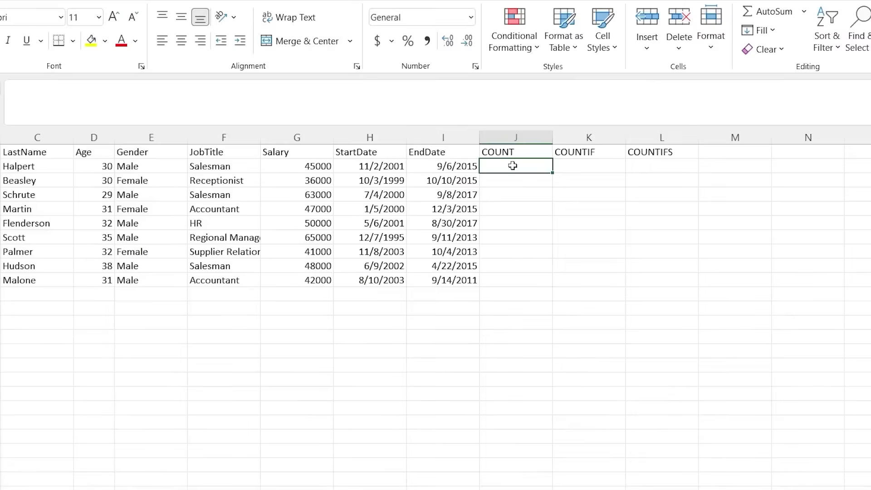
{"action": "type", "text": "="}
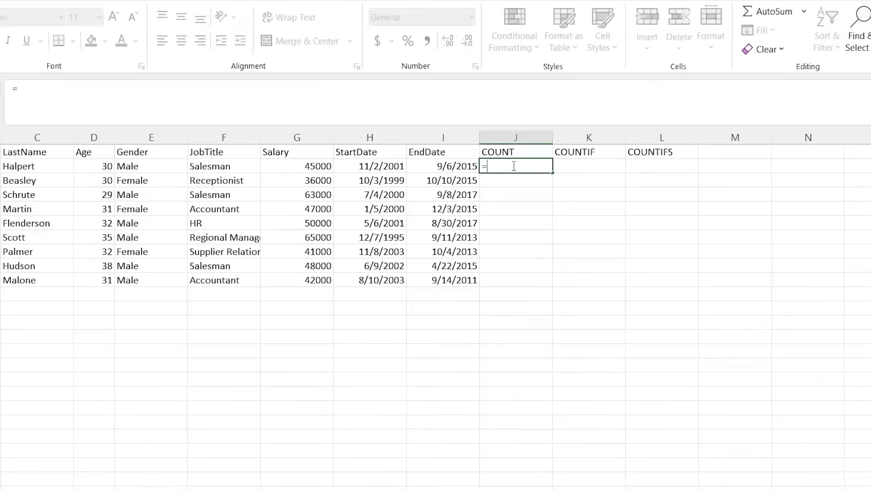
{"action": "type", "text": "COUNT("}
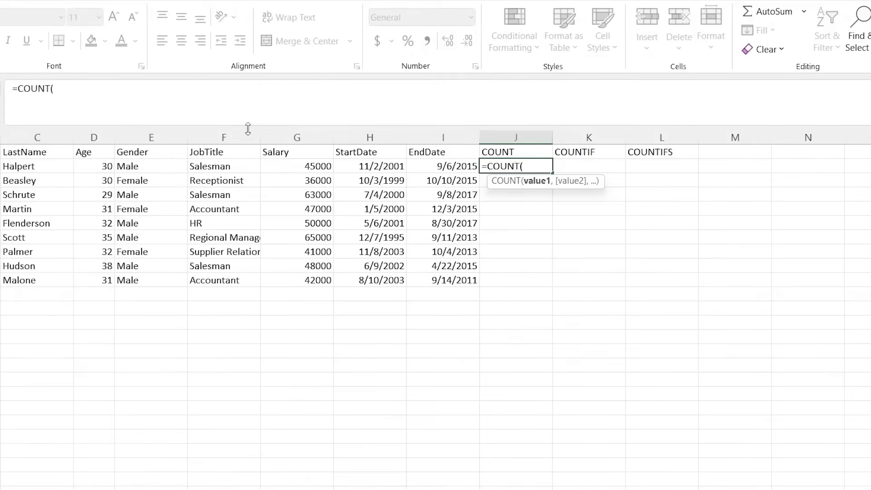
{"action": "left_click", "coordinate": [98, 167]}
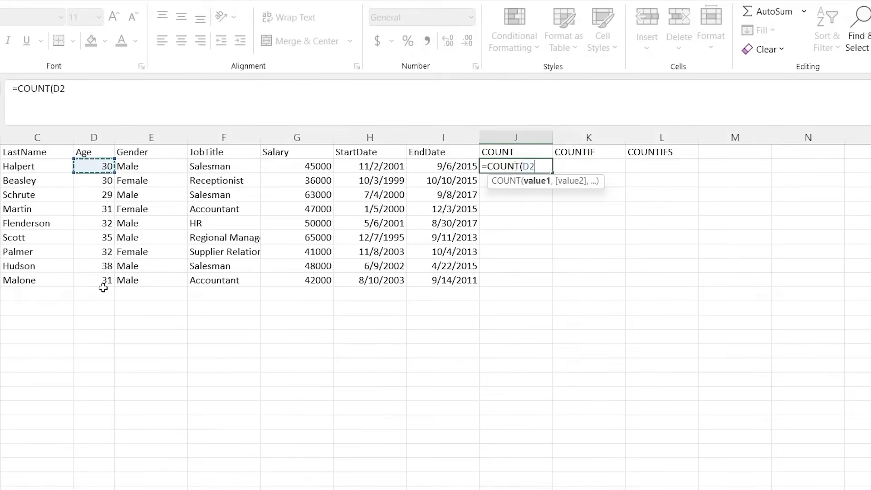
{"action": "left_click_drag", "start_coordinate": [315, 168], "coordinate": [303, 282]}
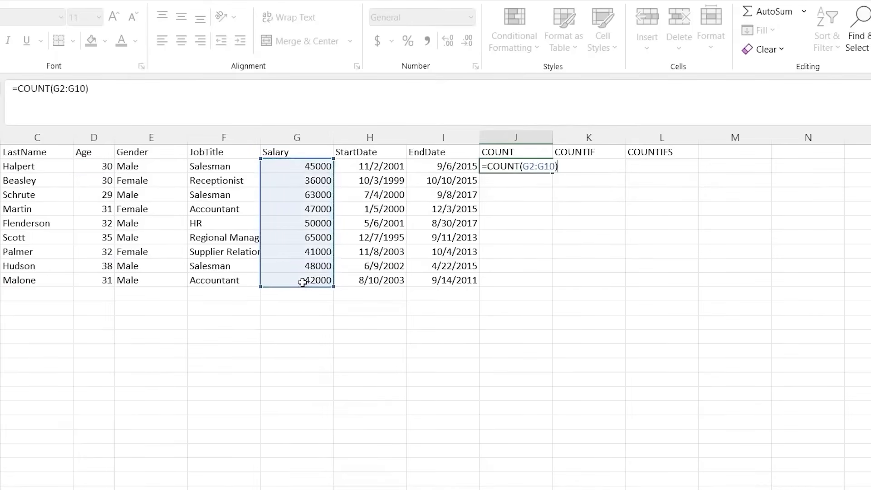
{"action": "key", "text": "Return"}
{"action": "left_click_drag", "start_coordinate": [317, 166], "coordinate": [307, 279]}
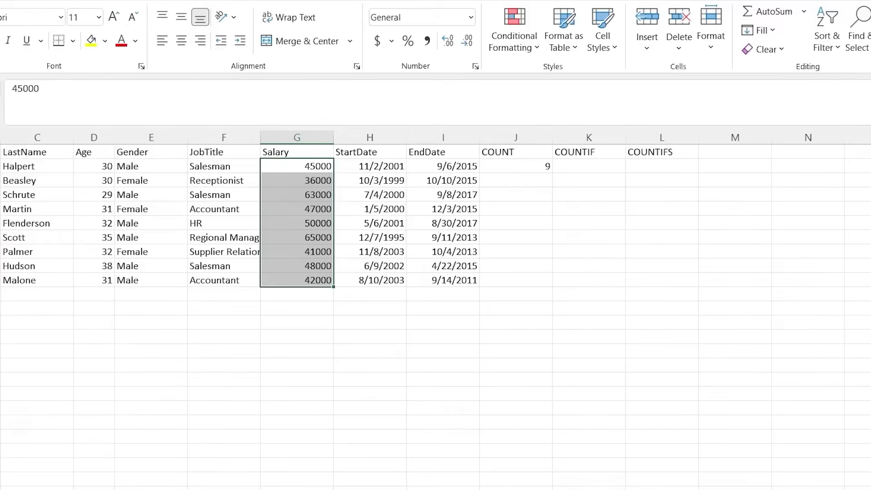
{"action": "left_click", "coordinate": [513, 165]}
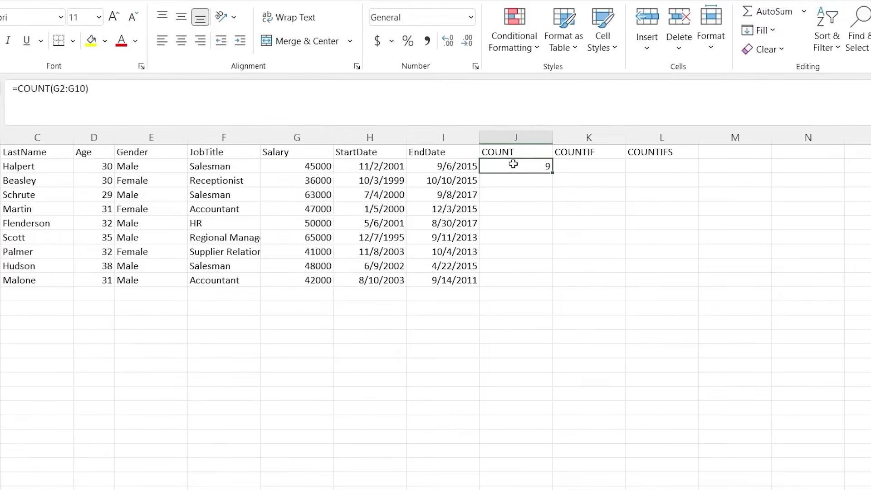
Step: Begin a COUNTIF formula in K2
{"action": "left_click", "coordinate": [591, 167]}
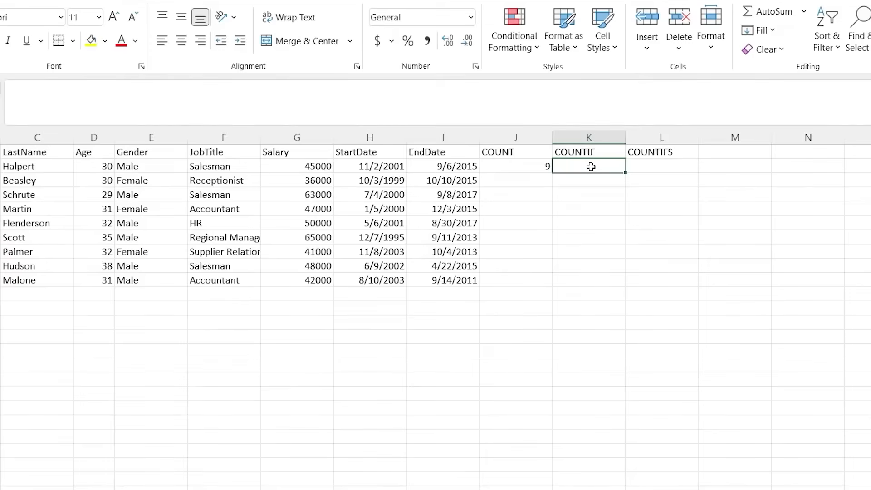
{"action": "type", "text": "="}
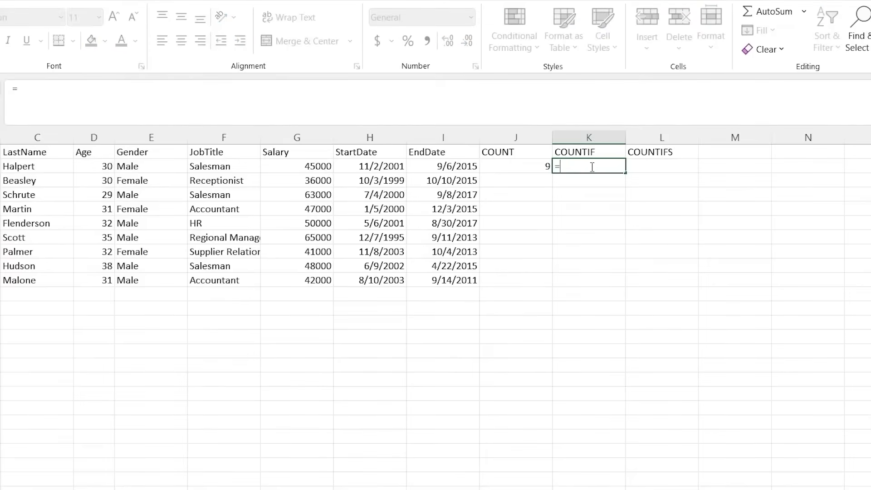
{"action": "type", "text": "SOUNTIF"}
{"action": "key", "text": "BackSpace"}
{"action": "key", "text": "BackSpace"}
{"action": "key", "text": "BackSpace"}
{"action": "key", "text": "BackSpace"}
{"action": "key", "text": "BackSpace"}
{"action": "key", "text": "BackSpace"}
{"action": "key", "text": "BackSpace"}
{"action": "type", "text": "COUNTI"}
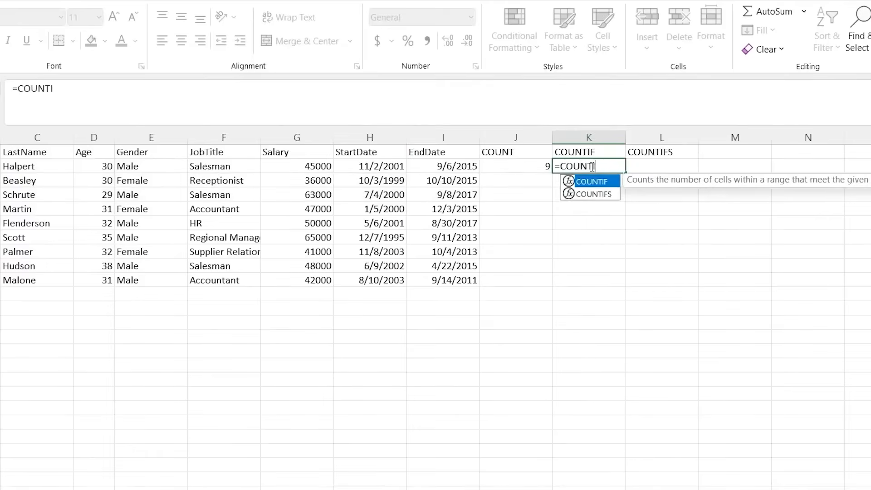
{"action": "type", "text": "F("}
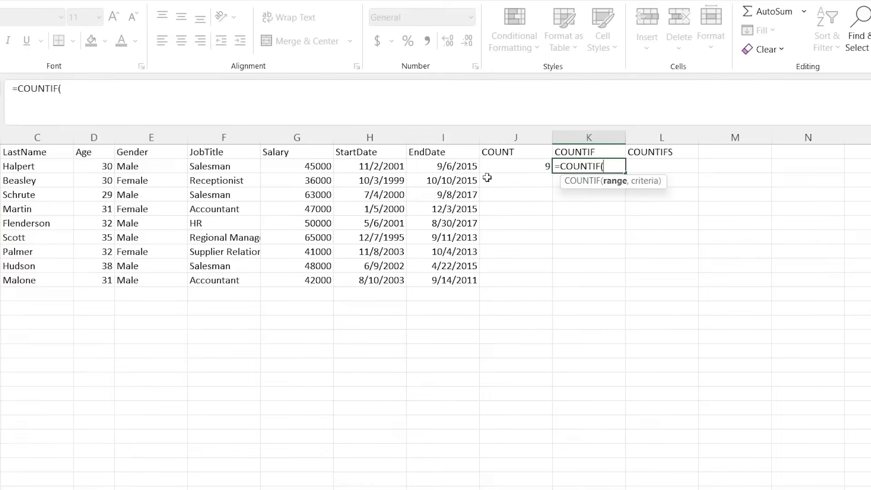
Step: Give the COUNTIF the salary range G2:G10 with the criterion ">45000", complete the formula and review it in K2
{"action": "left_click", "coordinate": [290, 165]}
{"action": "left_click", "coordinate": [316, 282], "text": "shift"}
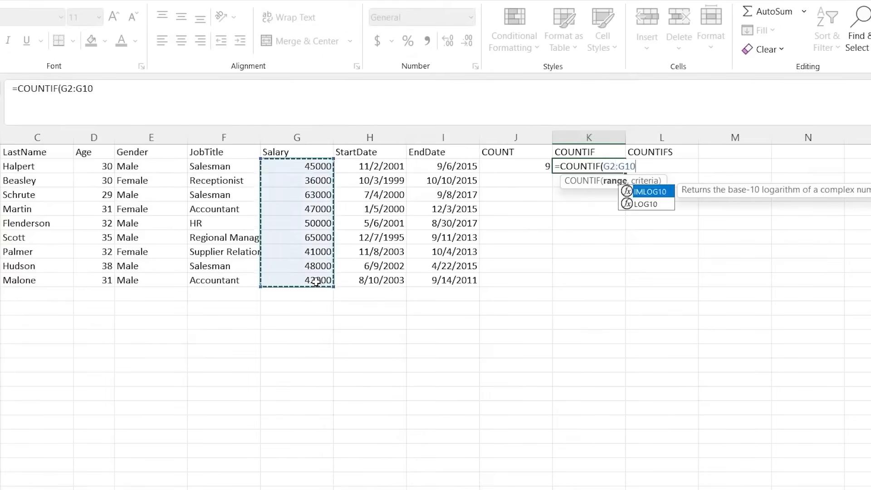
{"action": "left_click", "coordinate": [317, 282]}
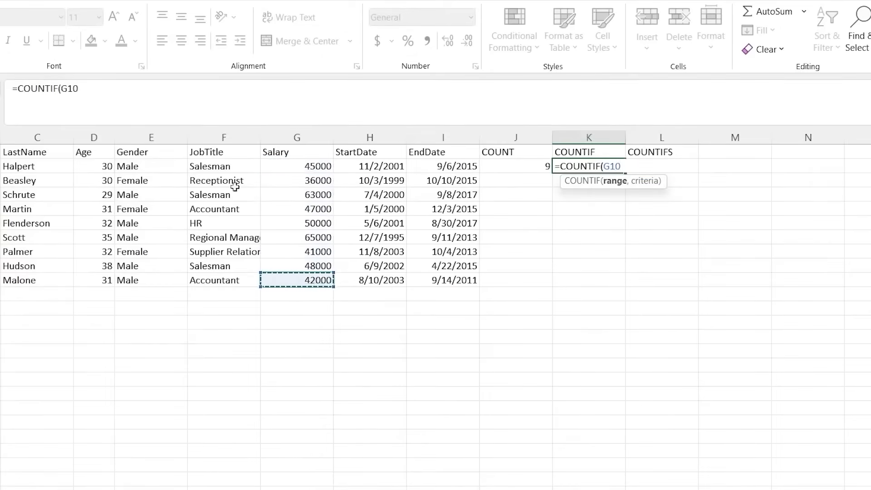
{"action": "left_click", "coordinate": [313, 167], "text": "shift"}
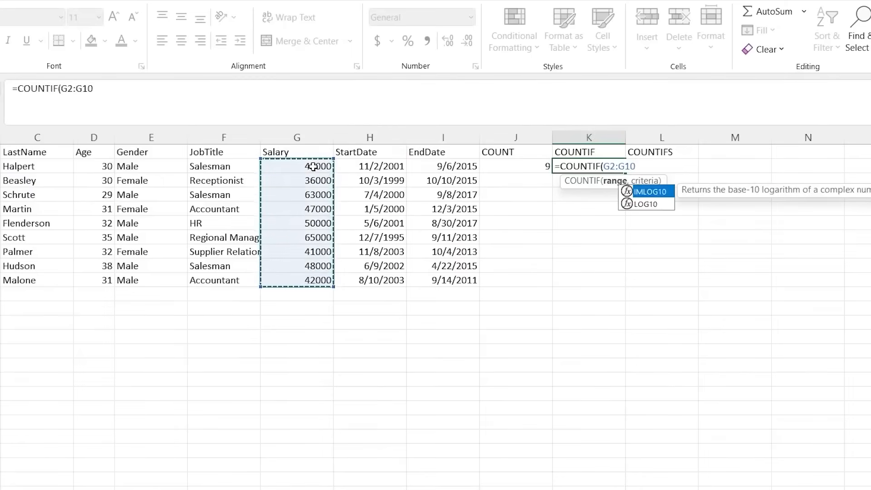
{"action": "type", "text": ",\""}
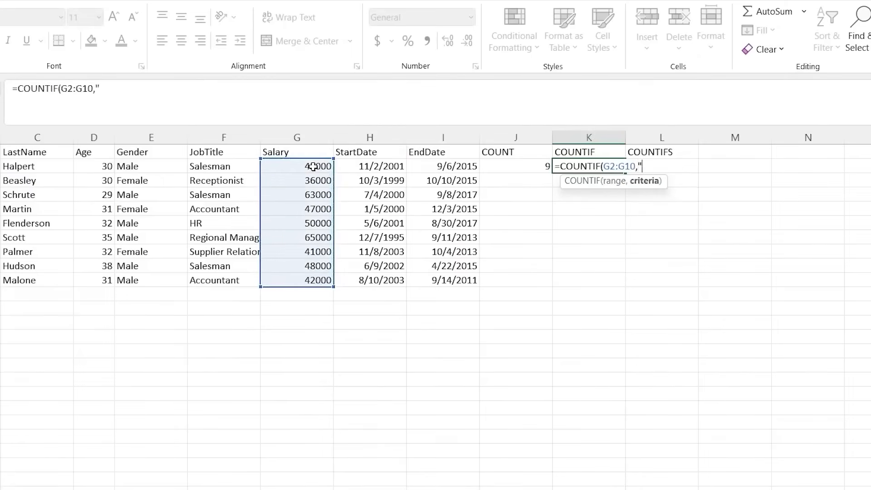
{"action": "type", "text": ">45000\""}
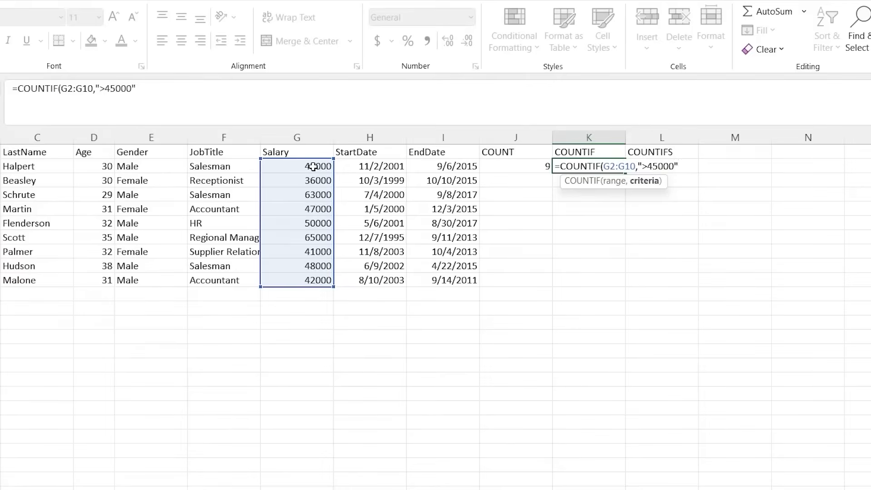
{"action": "type", "text": ")"}
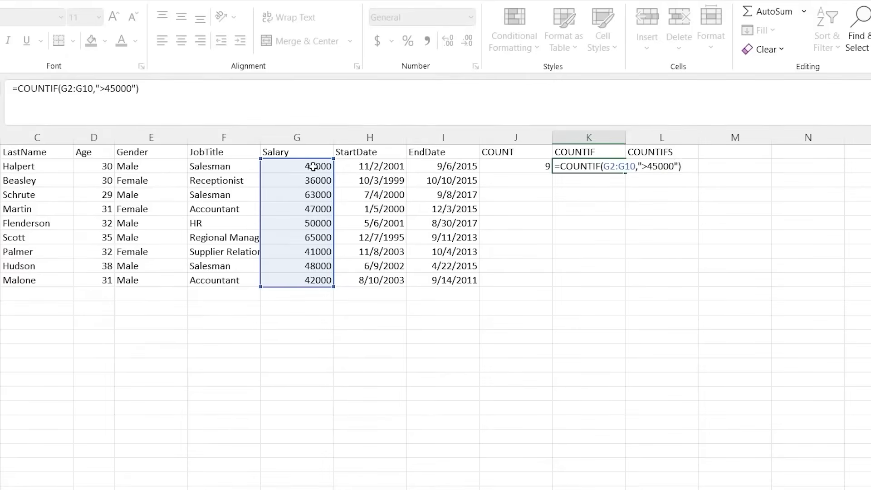
{"action": "key", "text": "Return"}
{"action": "left_click", "coordinate": [610, 166]}
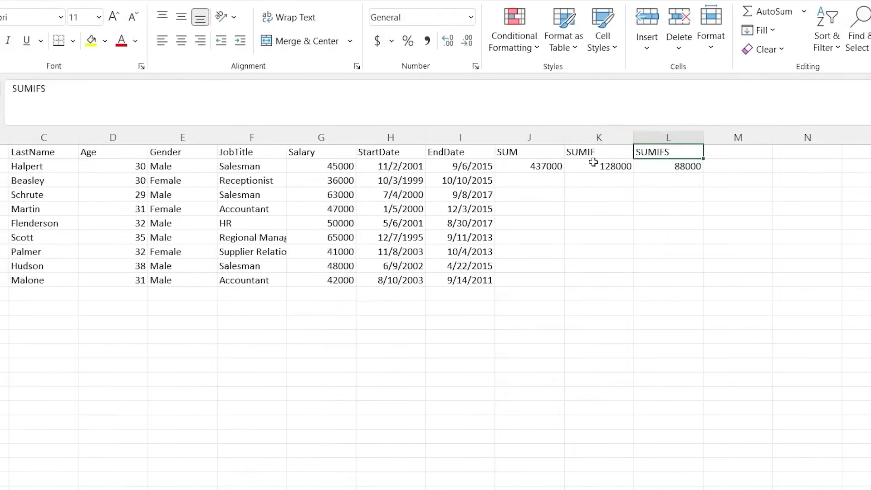
{"action": "left_click", "coordinate": [590, 164]}
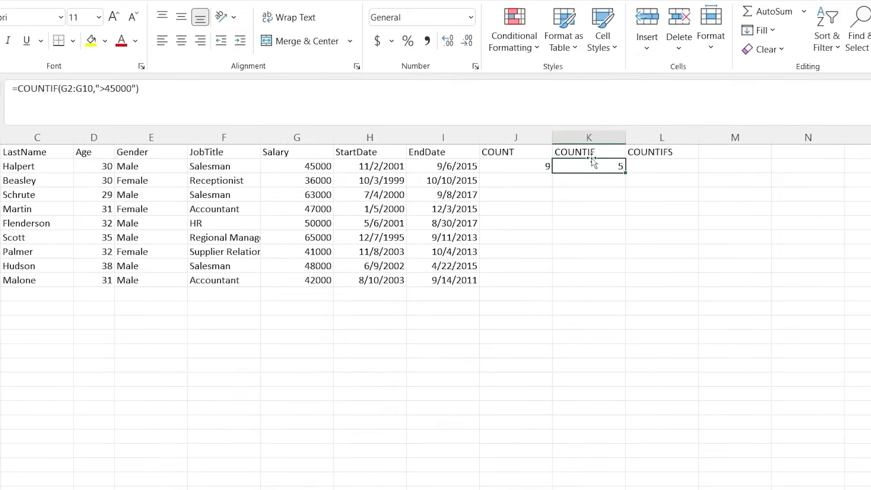
Step: Start a COUNTIFS formula in L2 whose first condition matches the EmployeeID range A2:A10 against ">1005"
{"action": "left_click", "coordinate": [649, 167]}
{"action": "type", "text": "=C"}
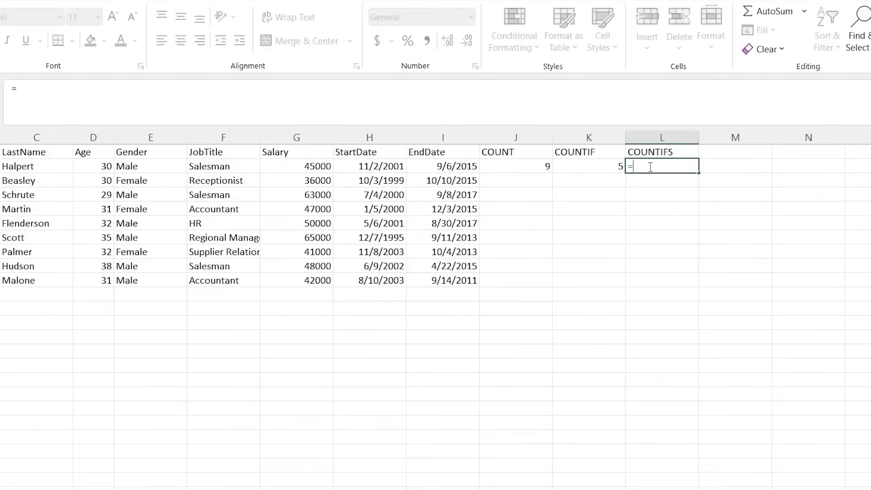
{"action": "type", "text": "OUNTIFS("}
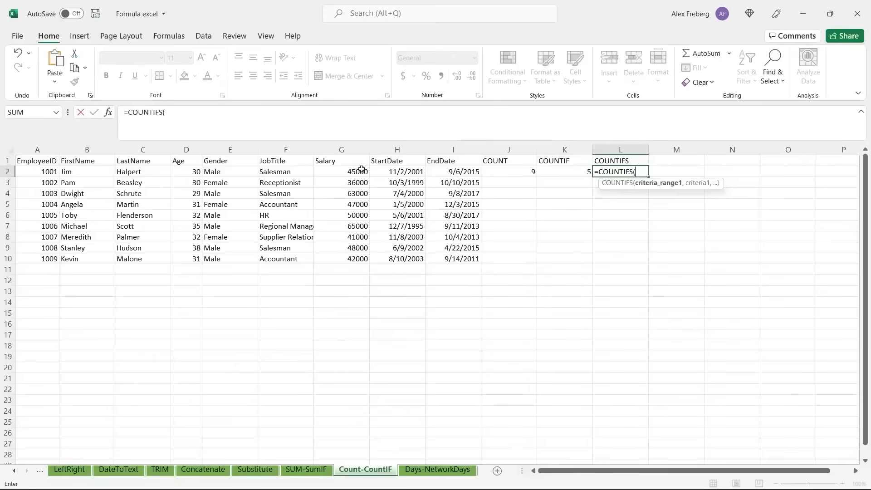
{"action": "left_click", "coordinate": [323, 165]}
{"action": "left_click", "coordinate": [51, 171]}
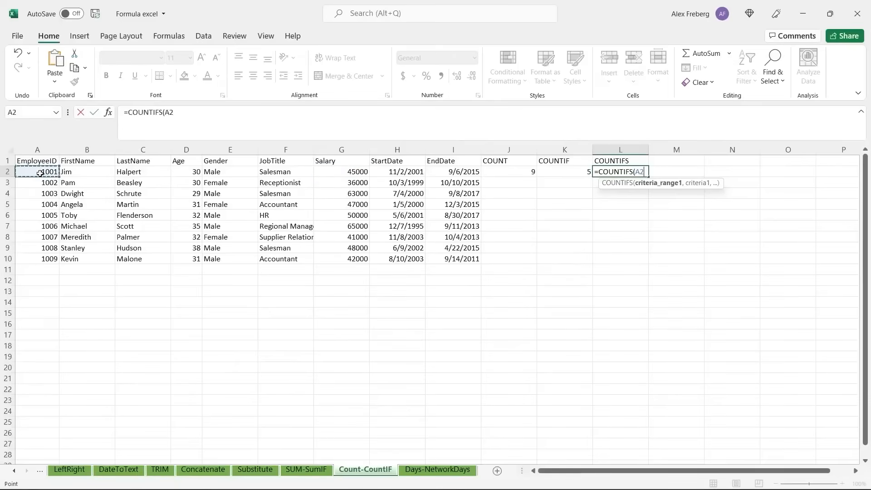
{"action": "left_click", "coordinate": [50, 260], "text": "shift"}
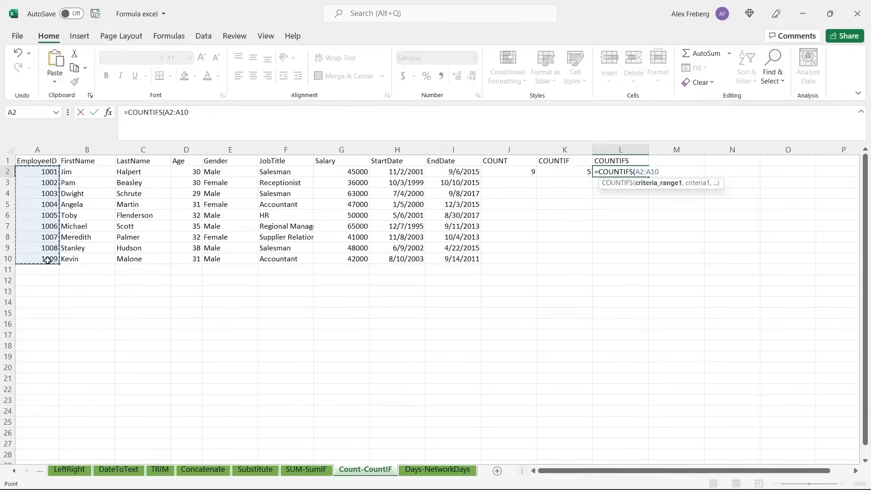
{"action": "type", "text": ","}
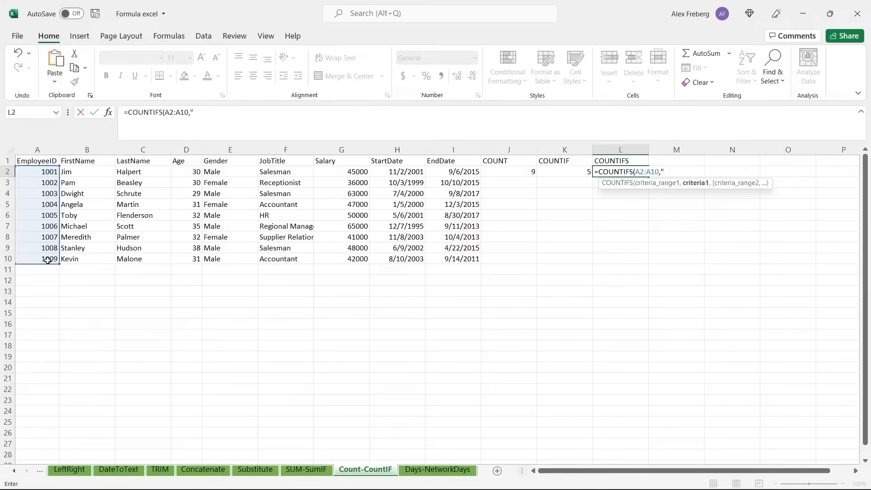
{"action": "type", "text": "\"?"}
{"action": "key", "text": "BackSpace"}
{"action": "type", "text": ">1005\","}
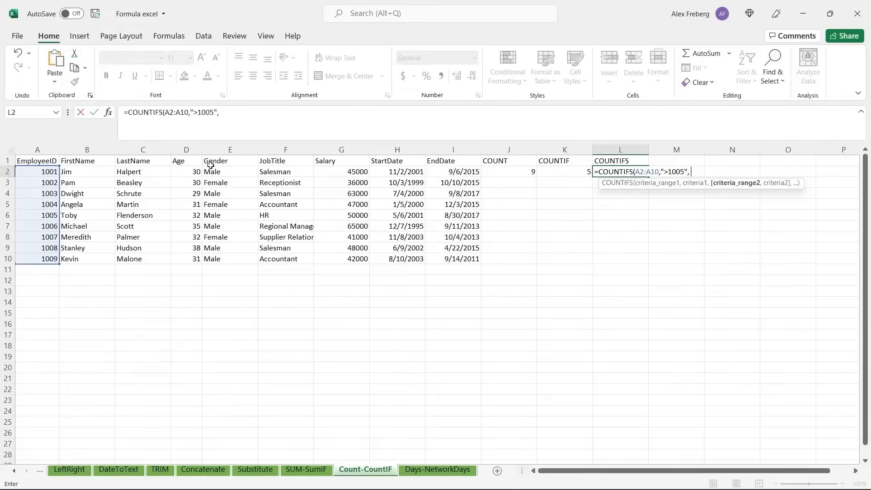
Step: Add the gender range E2:E10 with the criterion "Male" as the second condition and complete the COUNTIFS formula
{"action": "left_click", "coordinate": [222, 171]}
{"action": "left_click", "coordinate": [234, 259], "text": "shift"}
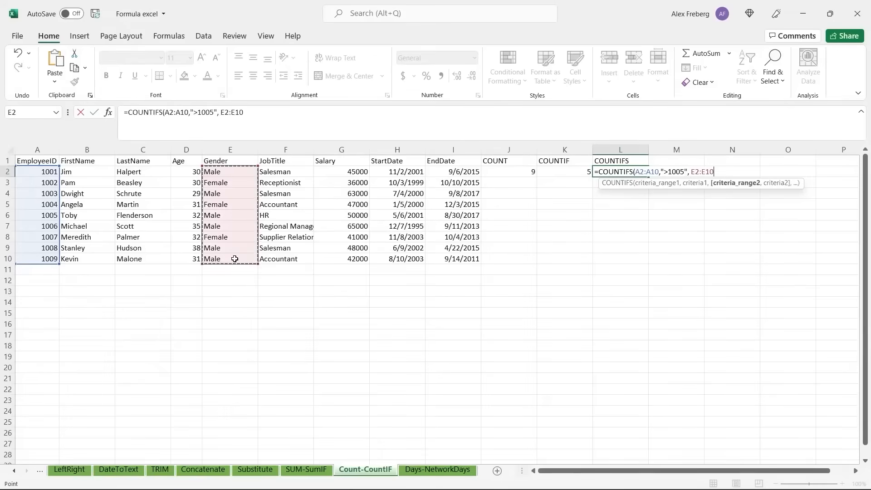
{"action": "type", "text": ",\"Mal"}
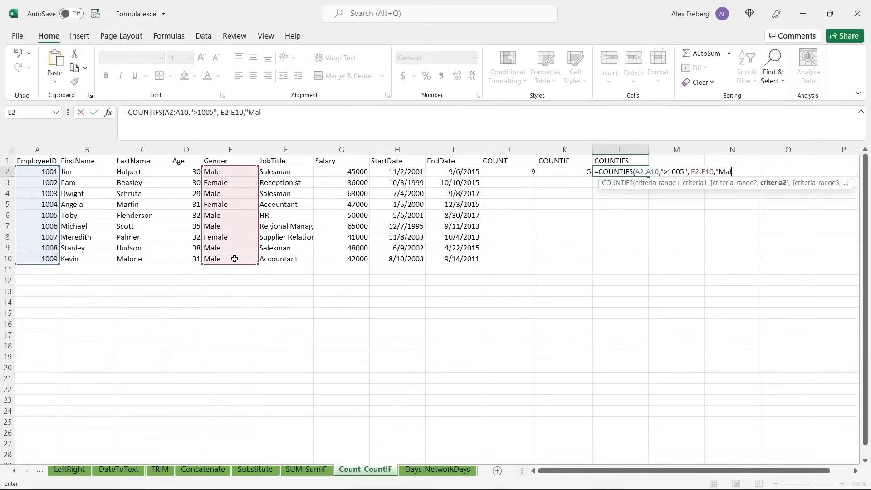
{"action": "type", "text": "e\")"}
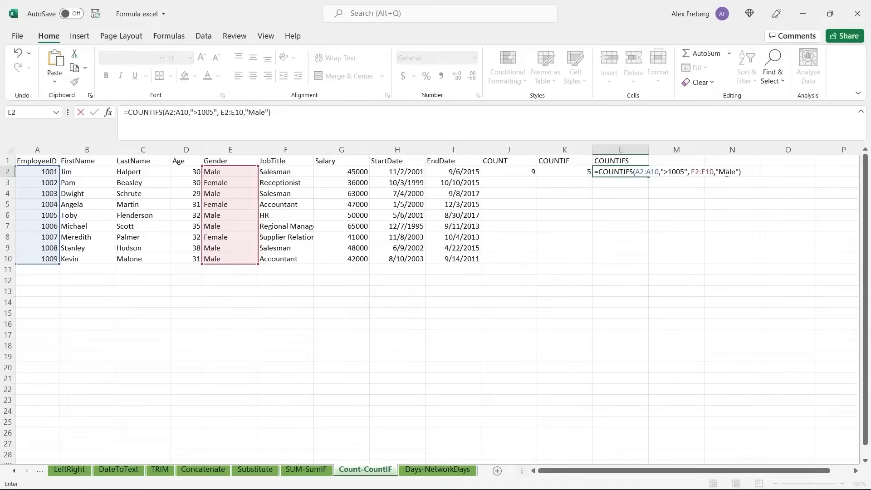
{"action": "key", "text": "Return"}
{"action": "left_click", "coordinate": [619, 171]}
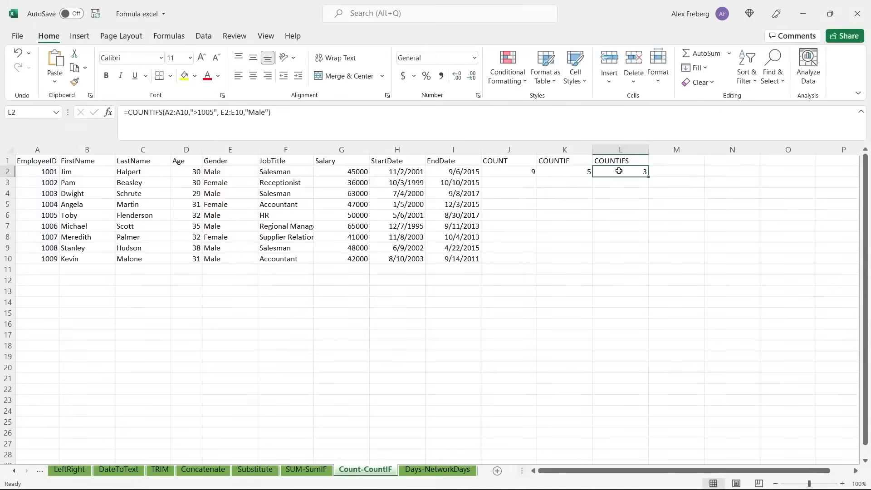
Step: Check the COUNTIFS result against the employee rows with IDs above 1005
{"action": "left_click", "coordinate": [47, 230]}
{"action": "left_click_drag", "start_coordinate": [47, 230], "coordinate": [122, 258]}
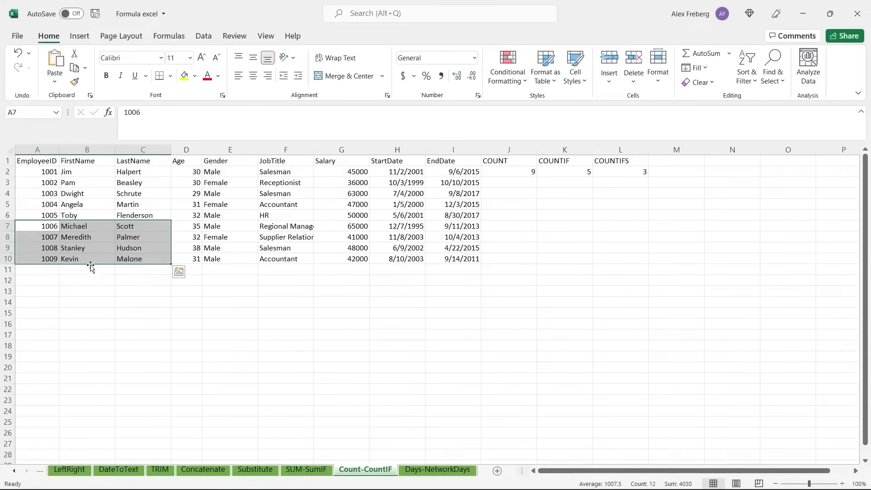
{"action": "left_click", "coordinate": [606, 183]}
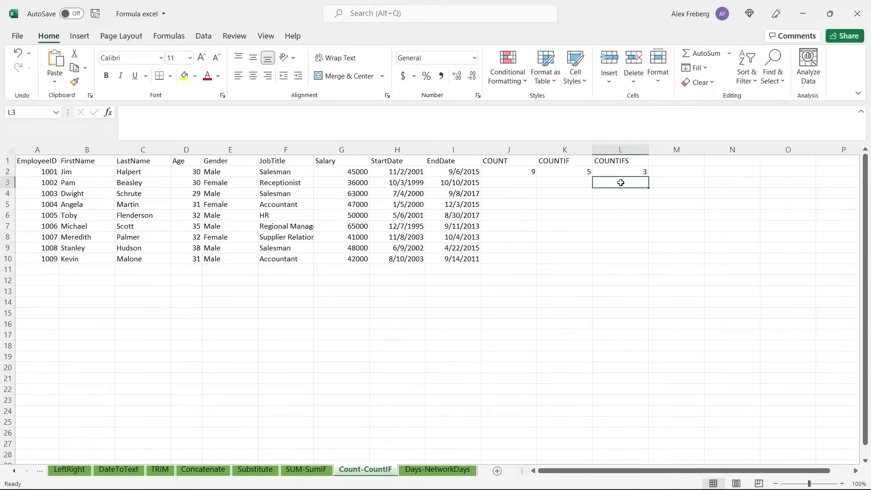
Step: Switch to the Days-NetworkDays worksheet and widen the EndDate and StartDate columns
{"action": "left_click", "coordinate": [444, 469]}
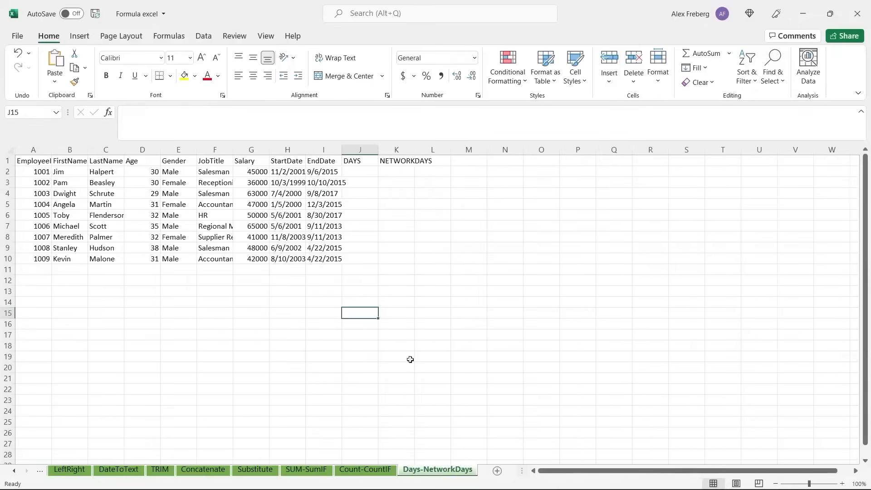
{"action": "left_click_drag", "start_coordinate": [342, 150], "coordinate": [358, 152]}
{"action": "left_click_drag", "start_coordinate": [305, 149], "coordinate": [328, 148]}
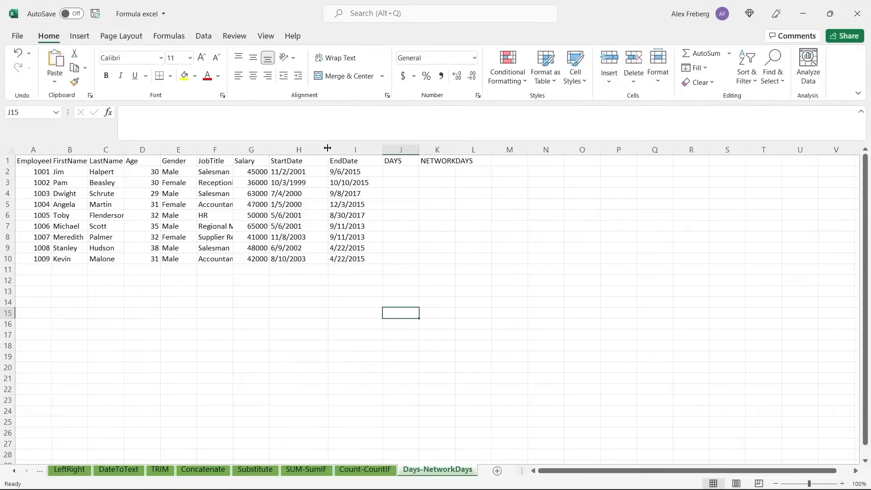
Step: Check the number formats of the start date in H2 and the end date in I3
{"action": "left_click", "coordinate": [310, 176]}
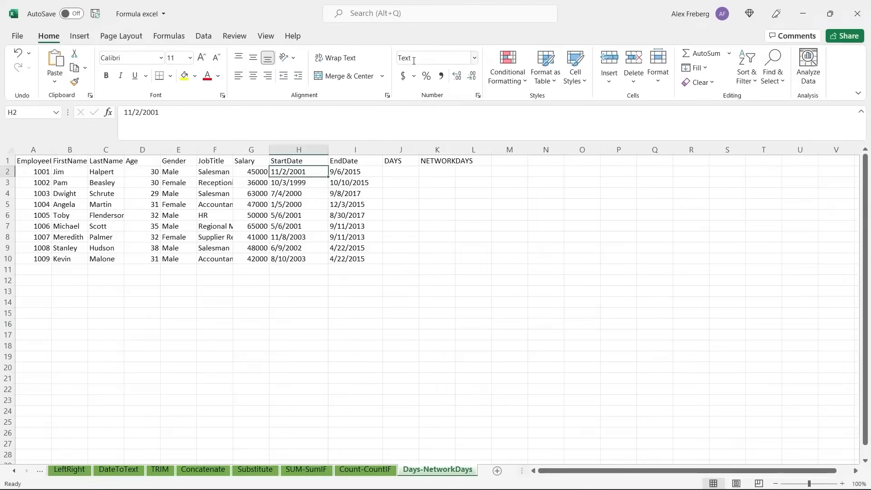
{"action": "left_click", "coordinate": [400, 171]}
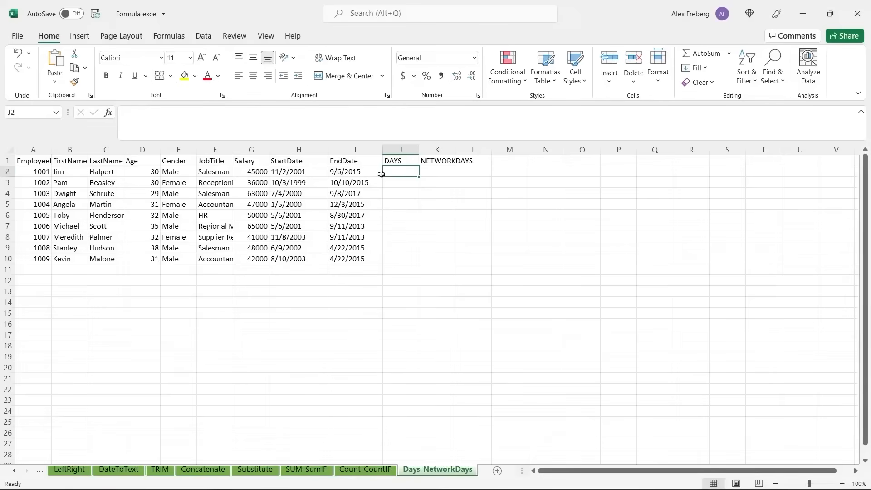
{"action": "left_click", "coordinate": [352, 181]}
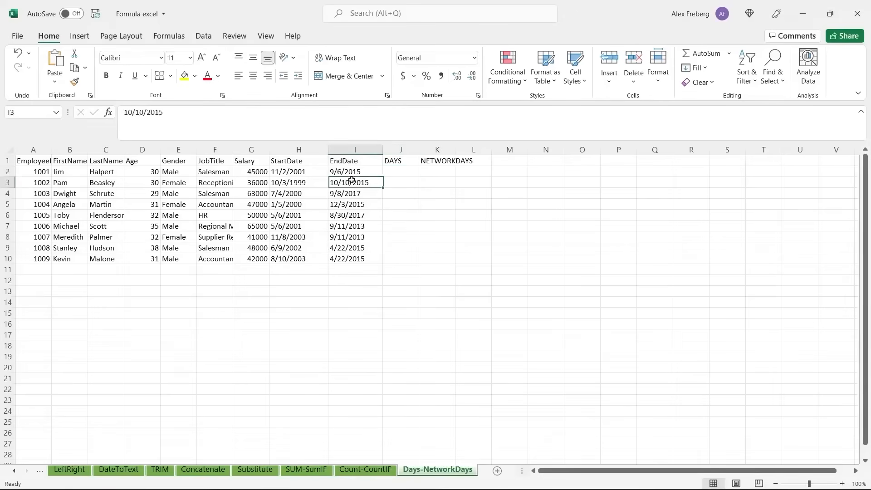
Step: Begin a formula in cell J2 of the DAYS column
{"action": "left_click", "coordinate": [399, 172]}
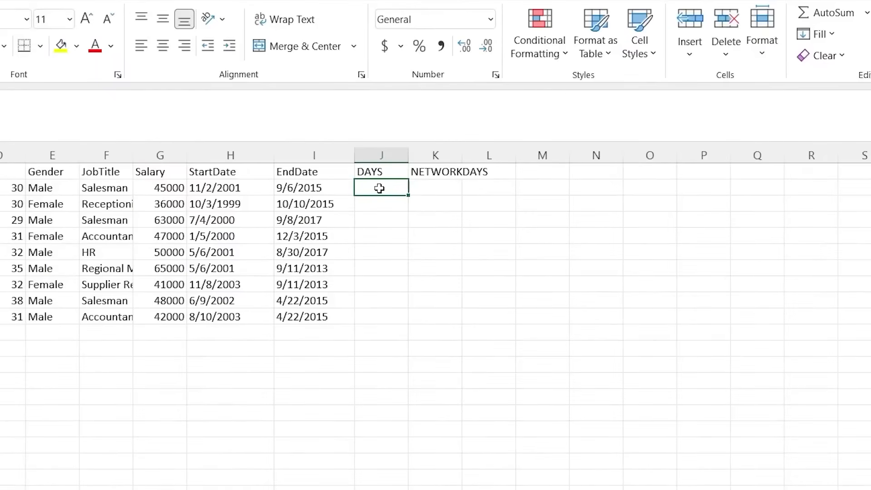
{"action": "type", "text": "="}
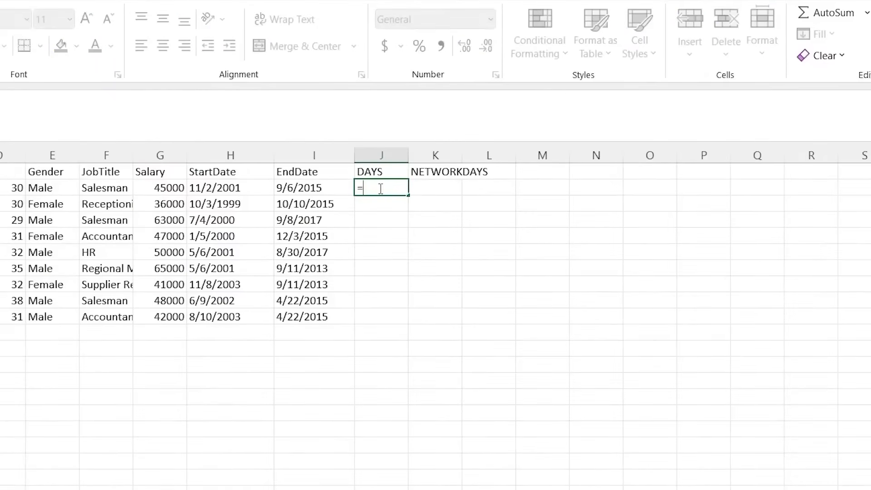
{"action": "left_click", "coordinate": [217, 188]}
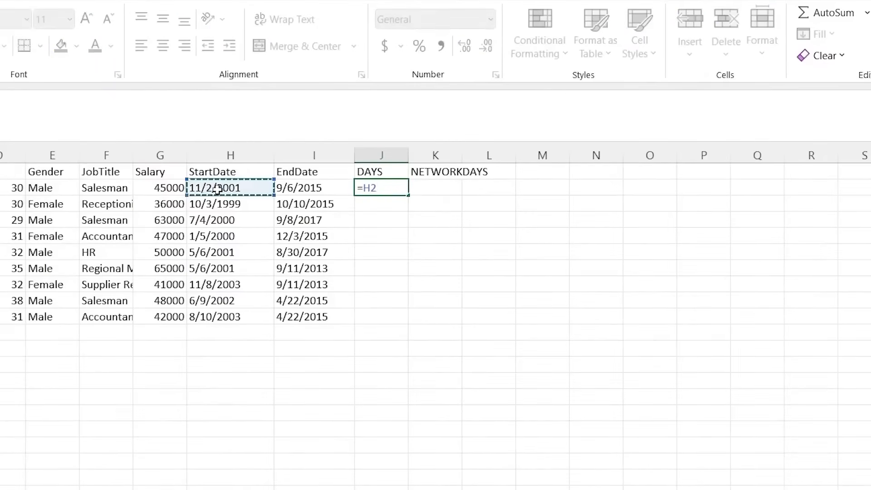
{"action": "left_click", "coordinate": [304, 186]}
{"action": "key", "text": "BackSpace"}
{"action": "key", "text": "BackSpace"}
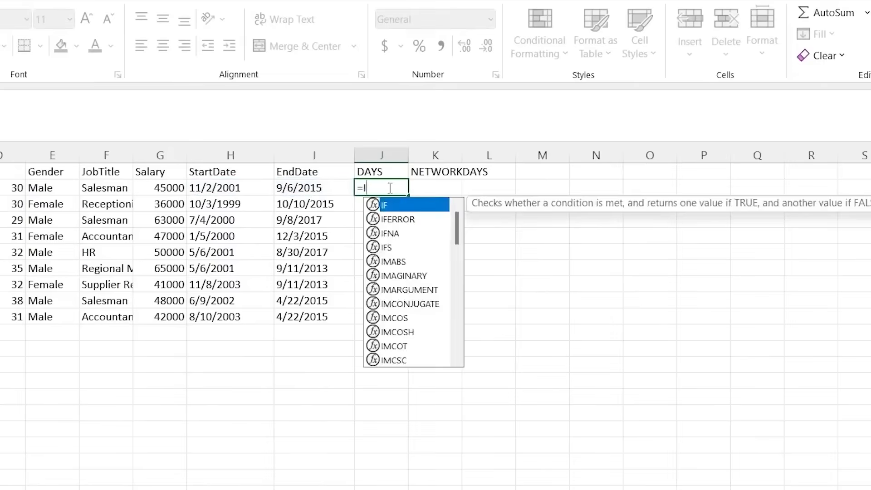
Step: Complete the J2 formula as =DAYS(I2,H2), using the end date and then the start date
{"action": "type", "text": "DAYS("}
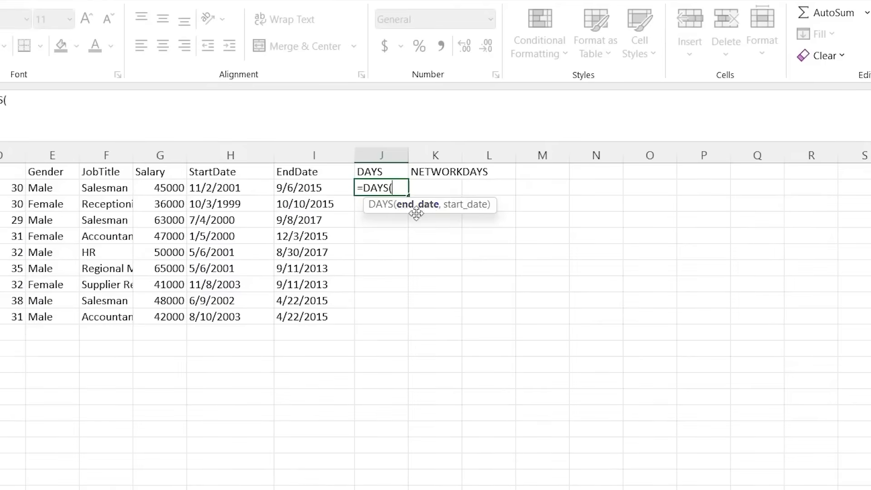
{"action": "left_click", "coordinate": [307, 187]}
{"action": "type", "text": ","}
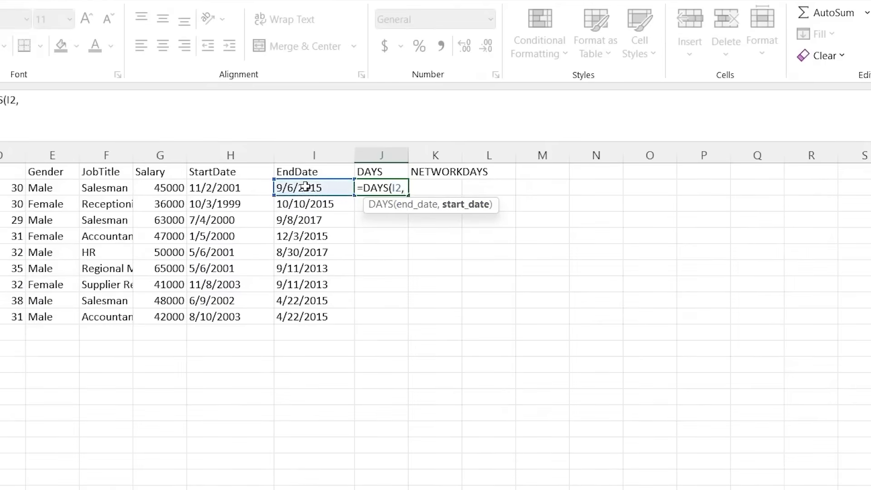
{"action": "left_click", "coordinate": [241, 187]}
{"action": "type", "text": ")"}
{"action": "key", "text": "Return"}
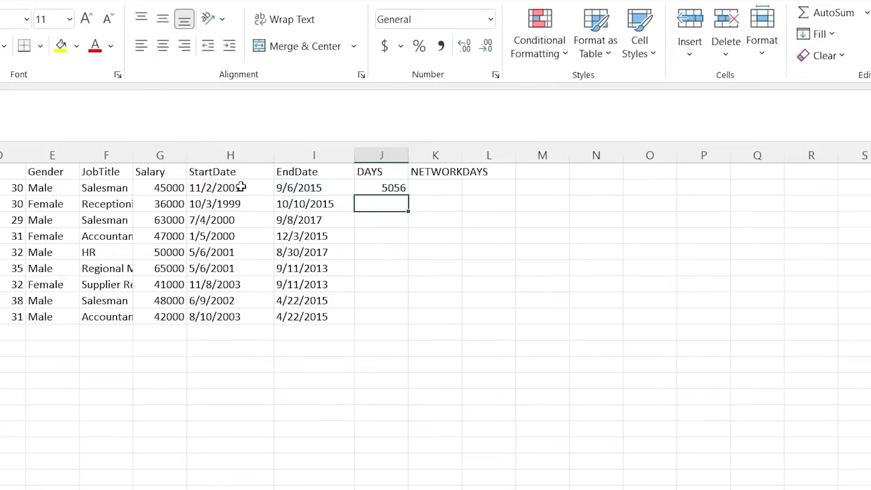
Step: Fill the DAYS formula from J2 down to J10 and review the dates and result in row 2
{"action": "left_click", "coordinate": [394, 188]}
{"action": "left_click_drag", "start_coordinate": [409, 194], "coordinate": [403, 323]}
{"action": "left_click", "coordinate": [448, 206]}
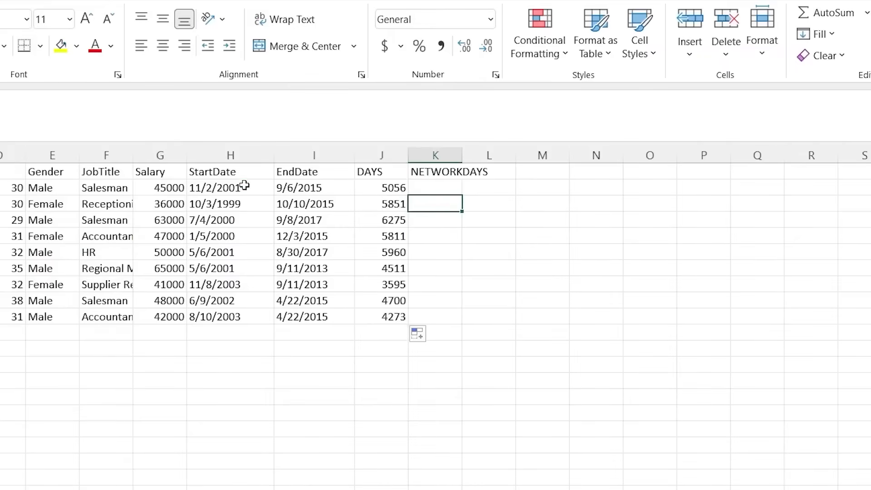
{"action": "left_click", "coordinate": [243, 186]}
{"action": "left_click", "coordinate": [305, 190]}
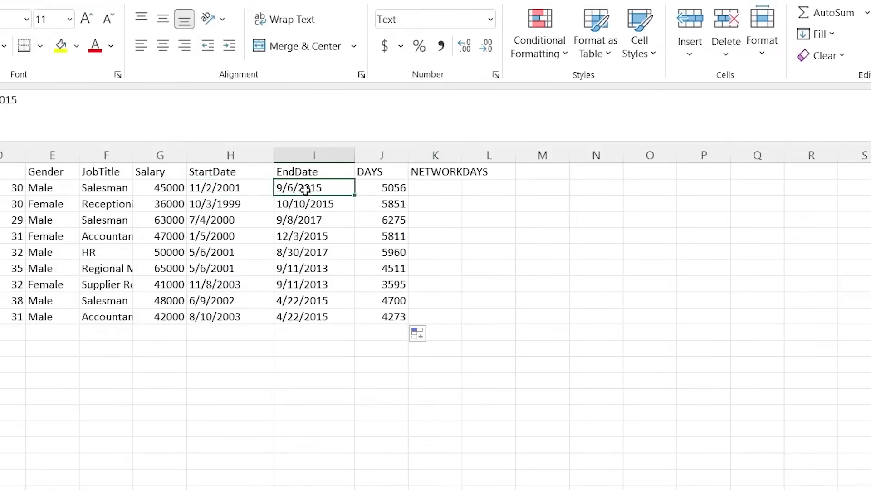
{"action": "left_click", "coordinate": [387, 185]}
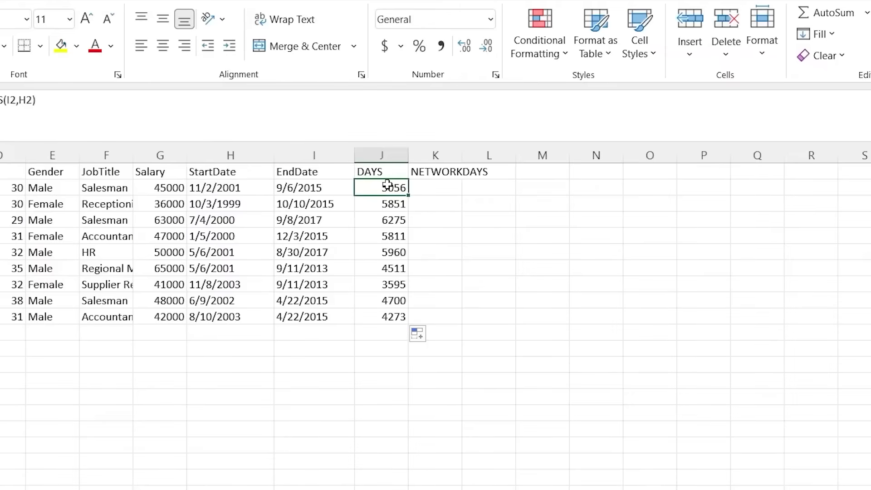
Step: Enter =NETWORKDAYS(H2,I2) in K2 to count the working days between the start and end dates
{"action": "double_click", "coordinate": [428, 186]}
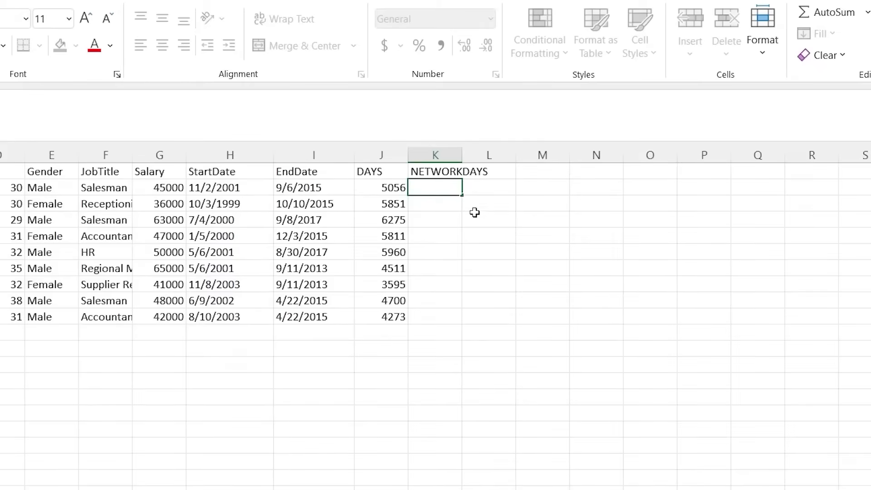
{"action": "type", "text": "=NET"}
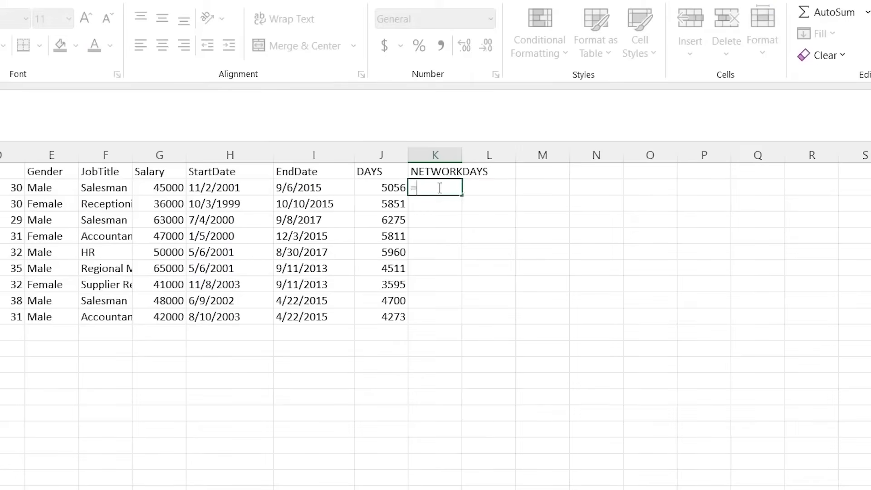
{"action": "key", "text": "Tab"}
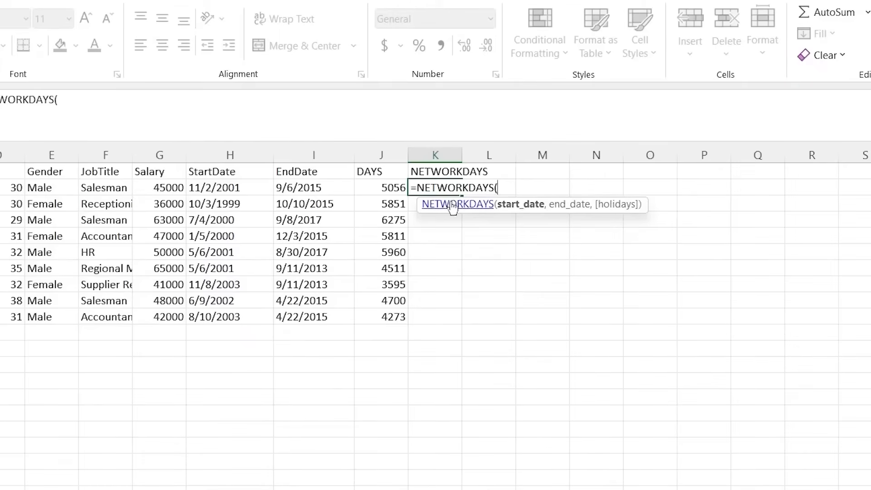
{"action": "left_click", "coordinate": [247, 186]}
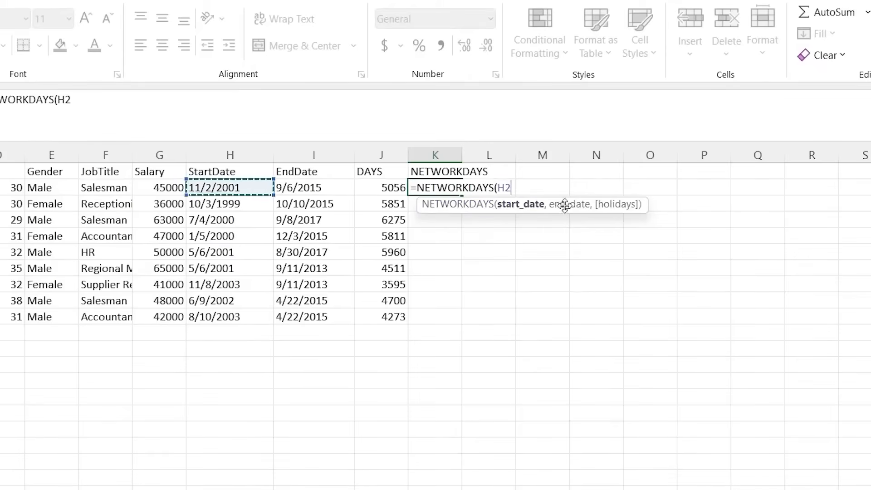
{"action": "type", "text": ","}
{"action": "left_click", "coordinate": [330, 188]}
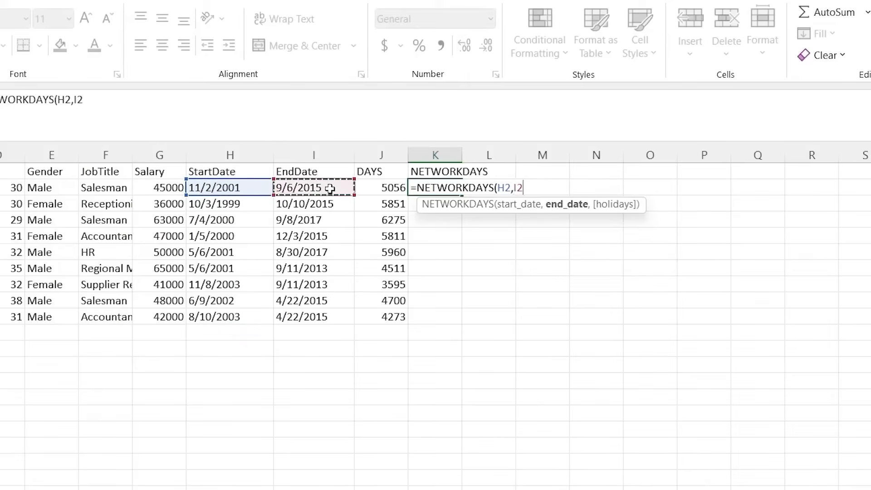
{"action": "type", "text": ")"}
{"action": "key", "text": "Return"}
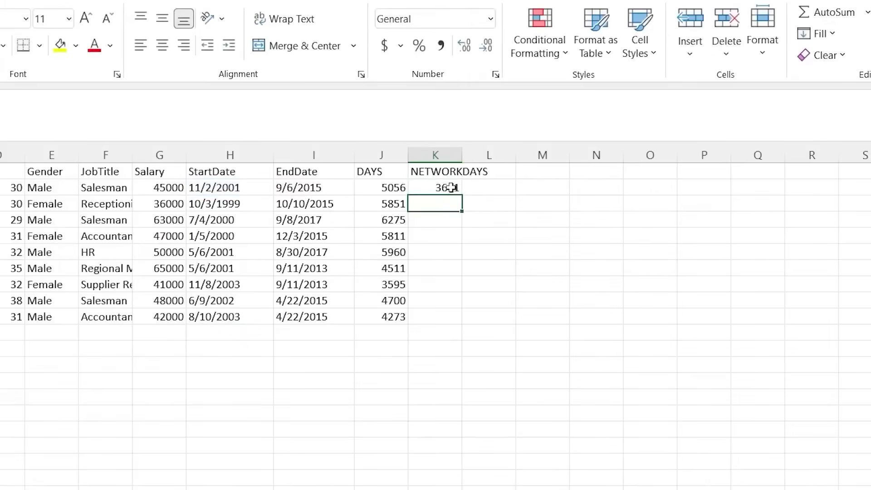
Step: Fill the NETWORKDAYS formula from K2 down to K10 and compare J2 with K2
{"action": "left_click", "coordinate": [447, 188]}
{"action": "left_click_drag", "start_coordinate": [462, 195], "coordinate": [464, 324]}
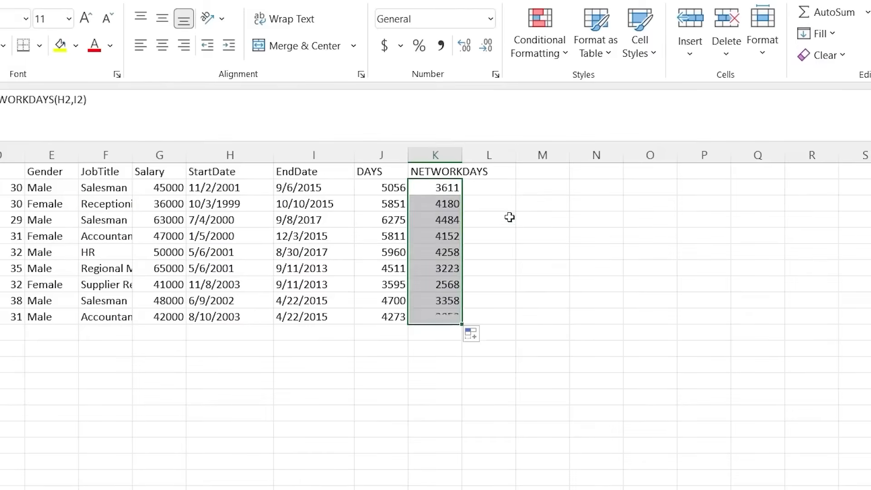
{"action": "left_click", "coordinate": [509, 219]}
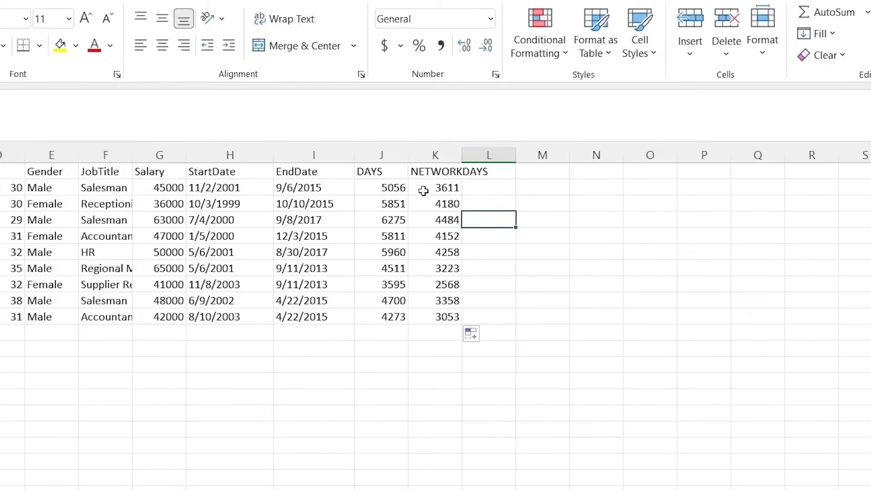
{"action": "left_click", "coordinate": [394, 191]}
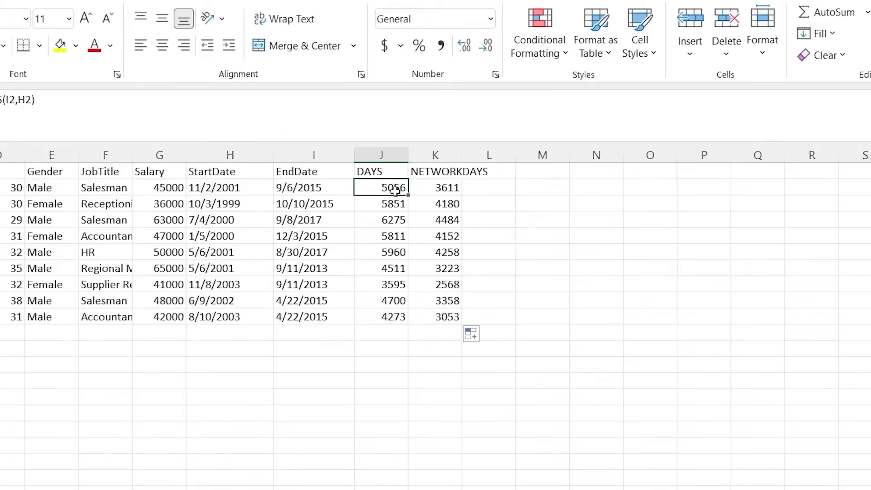
{"action": "left_click", "coordinate": [424, 187]}
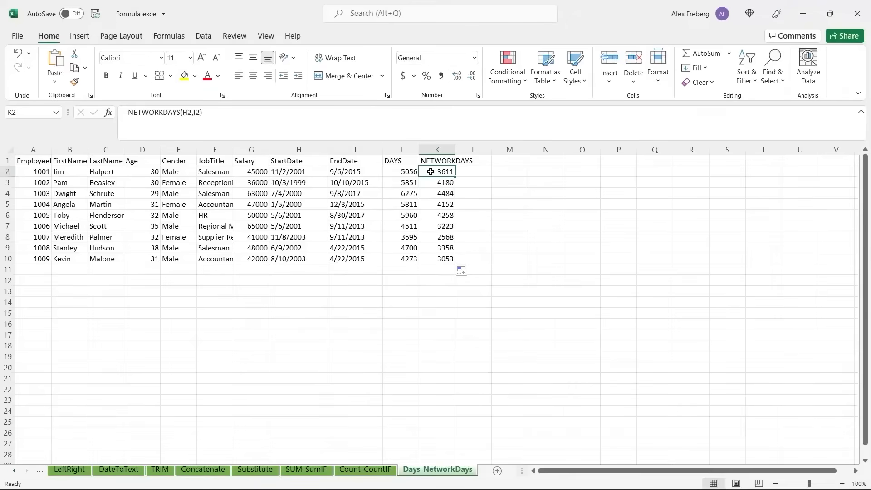
{"action": "left_click", "coordinate": [474, 171]}
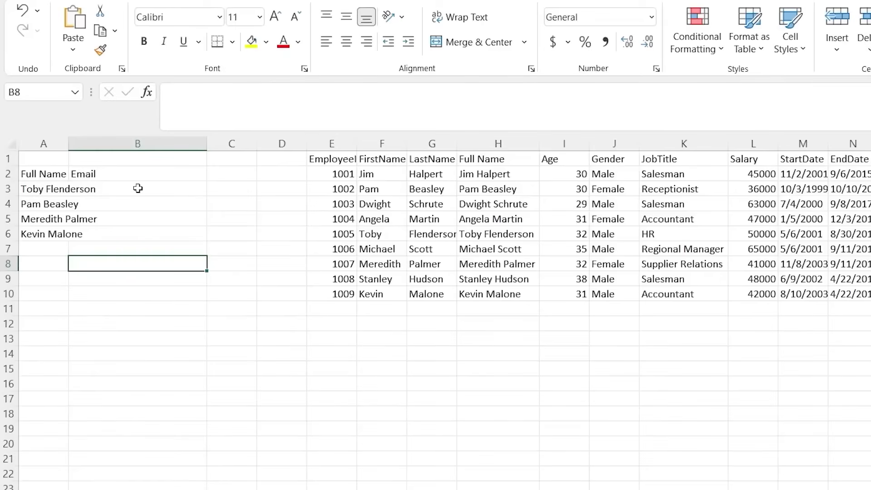
Step: Start an XLOOKUP formula in B3 of the XLookUp worksheet with the full name in A3 as the lookup value
{"action": "double_click", "coordinate": [138, 188]}
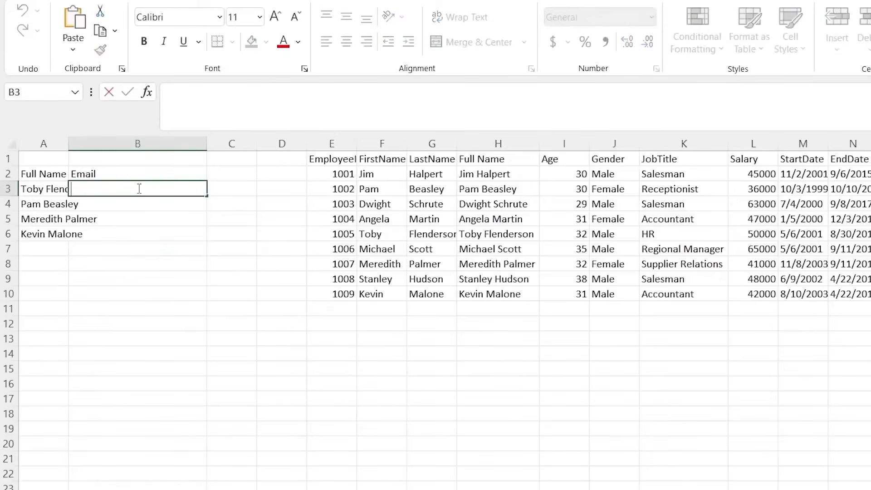
{"action": "type", "text": "="}
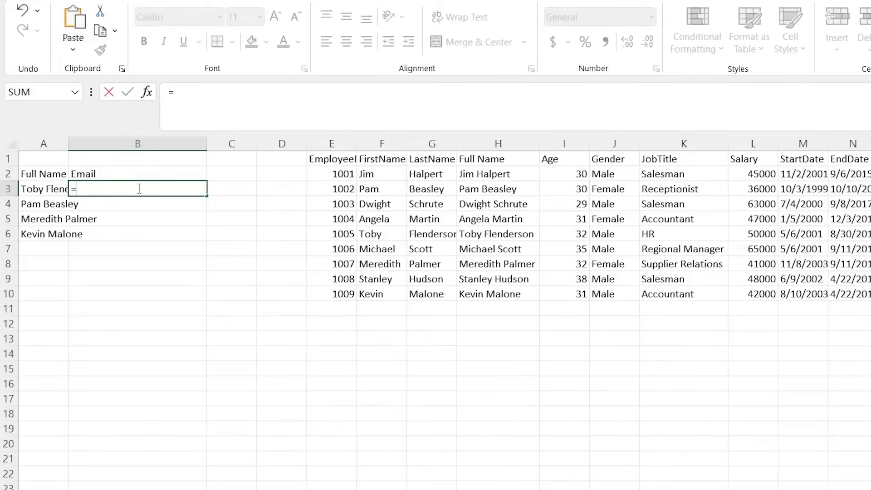
{"action": "type", "text": "Xlook"}
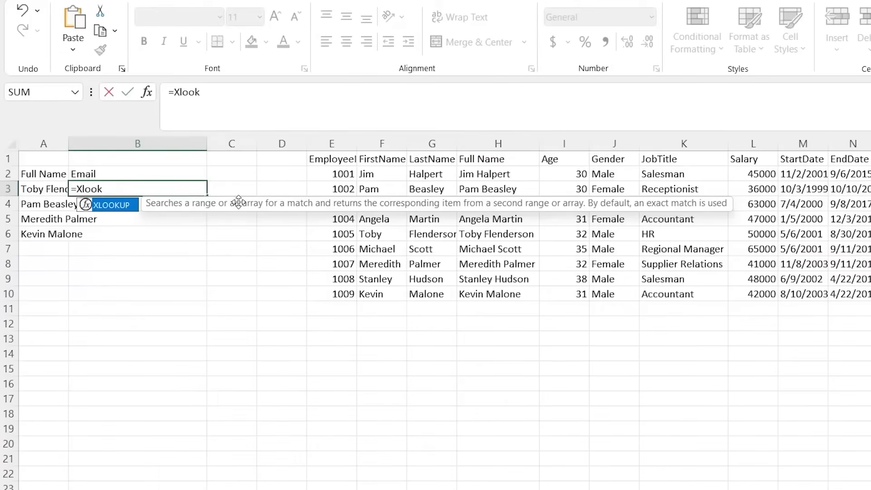
{"action": "double_click", "coordinate": [118, 206]}
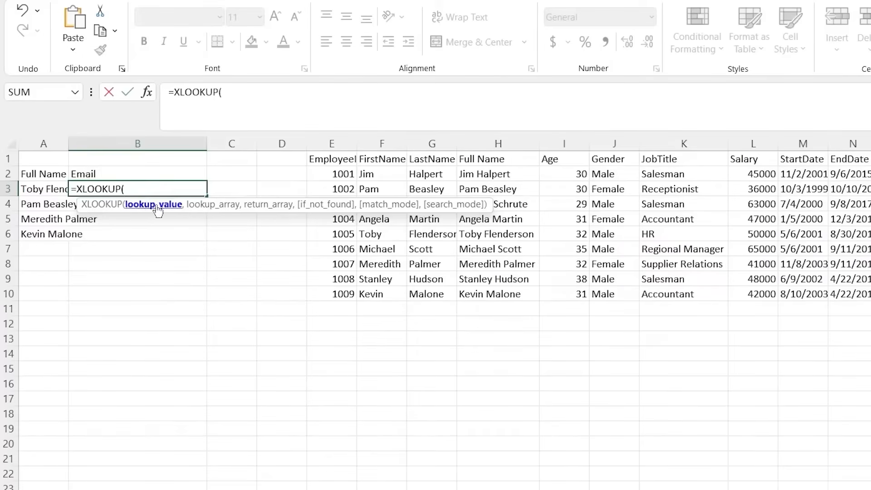
{"action": "left_click", "coordinate": [46, 186]}
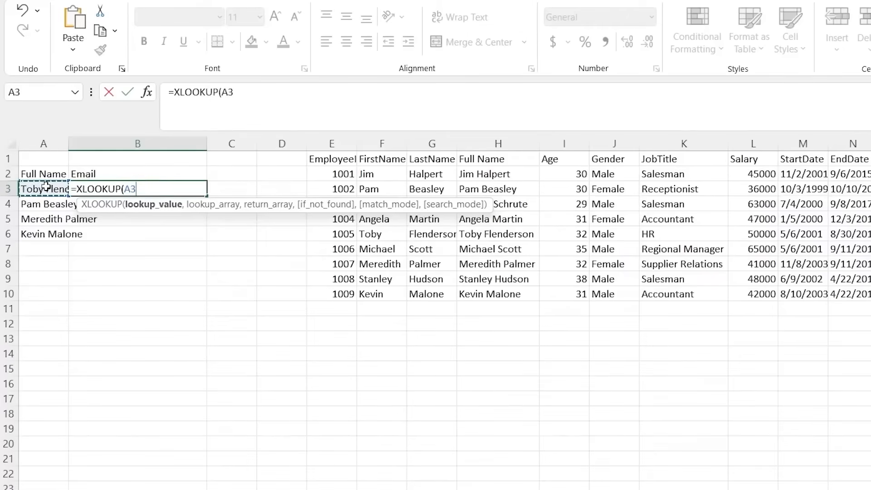
{"action": "type", "text": ","}
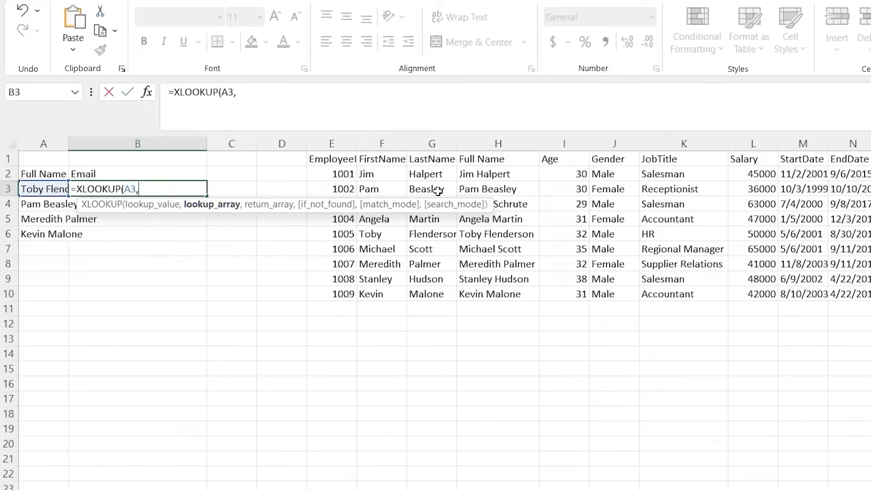
Step: Add the full names H2:H10 as the lookup array and the emails O2:O10 as the return array, and complete the formula
{"action": "left_click_drag", "start_coordinate": [490, 175], "coordinate": [489, 295]}
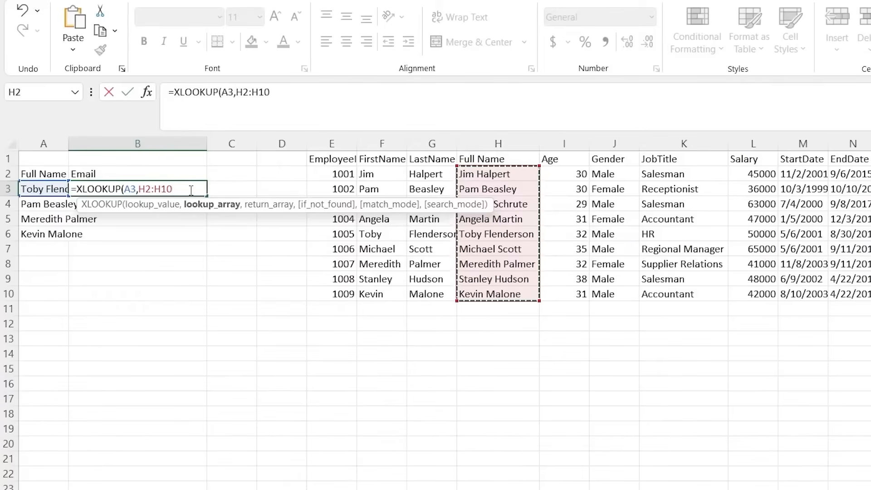
{"action": "type", "text": ","}
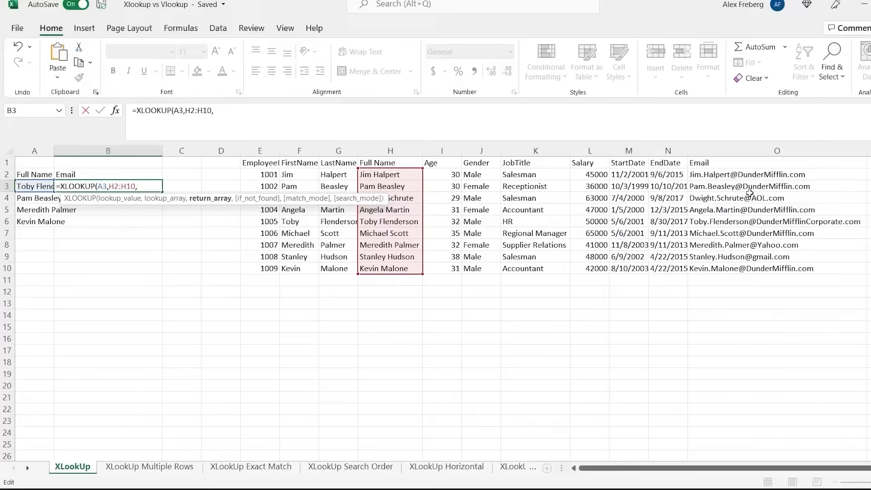
{"action": "left_click_drag", "start_coordinate": [758, 173], "coordinate": [759, 268]}
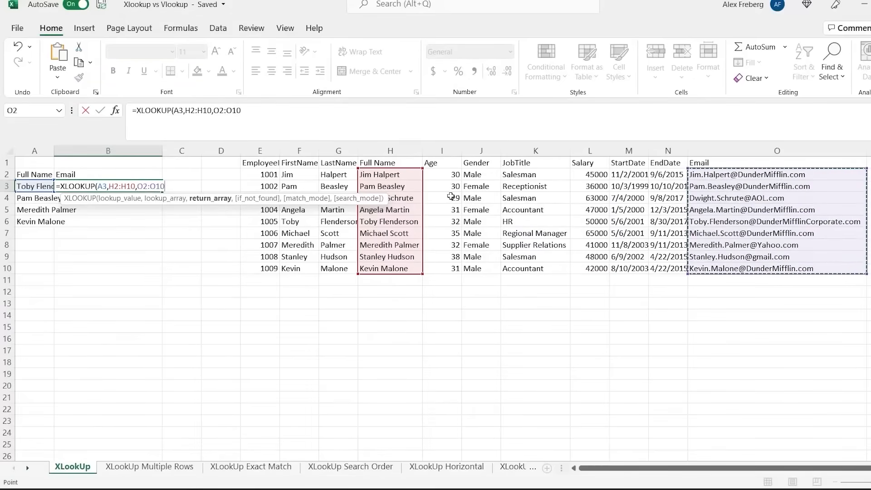
{"action": "type", "text": ")"}
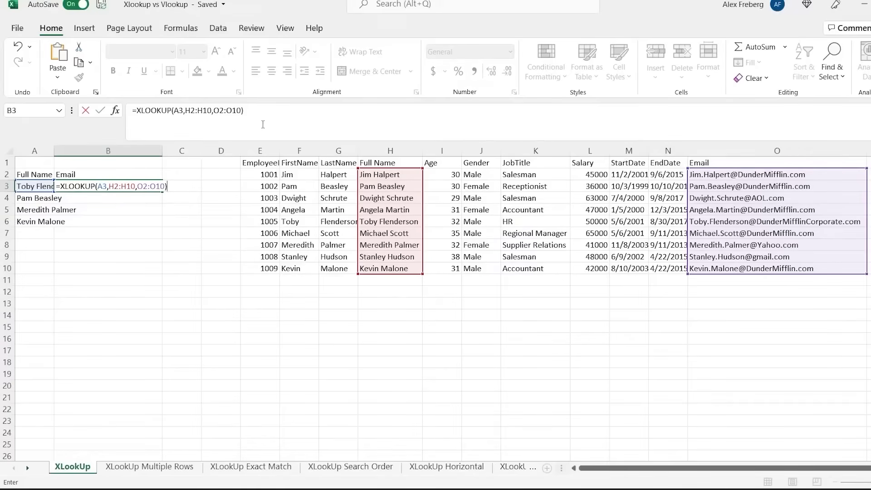
{"action": "key", "text": "Return"}
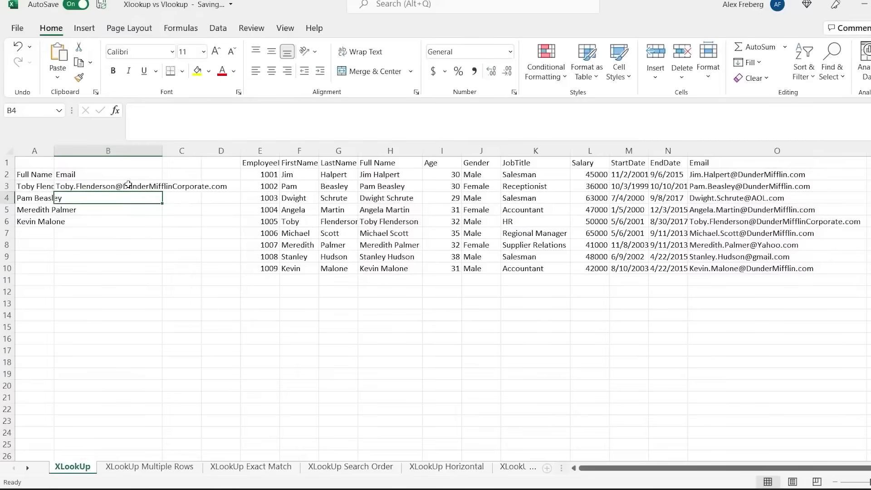
Step: Fill the XLOOKUP formula from B3 down to B6 and check the copied formula in B4
{"action": "left_click", "coordinate": [130, 185]}
{"action": "left_click_drag", "start_coordinate": [162, 191], "coordinate": [161, 227]}
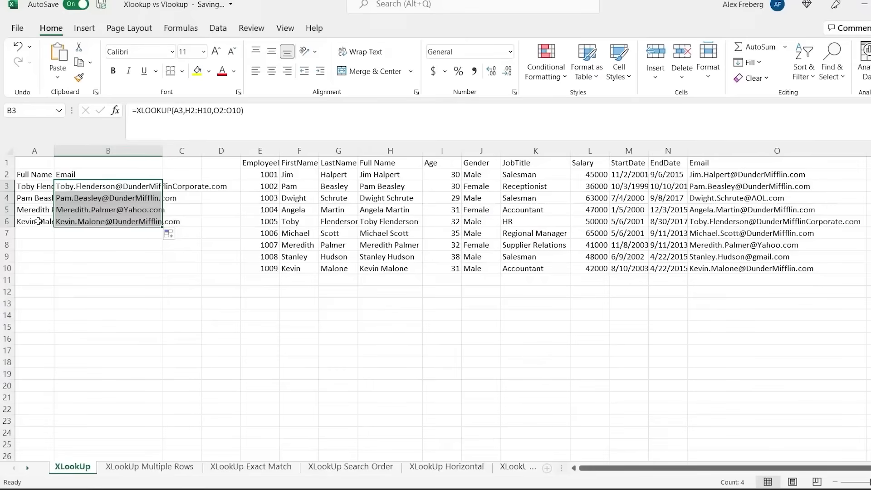
{"action": "left_click", "coordinate": [88, 198]}
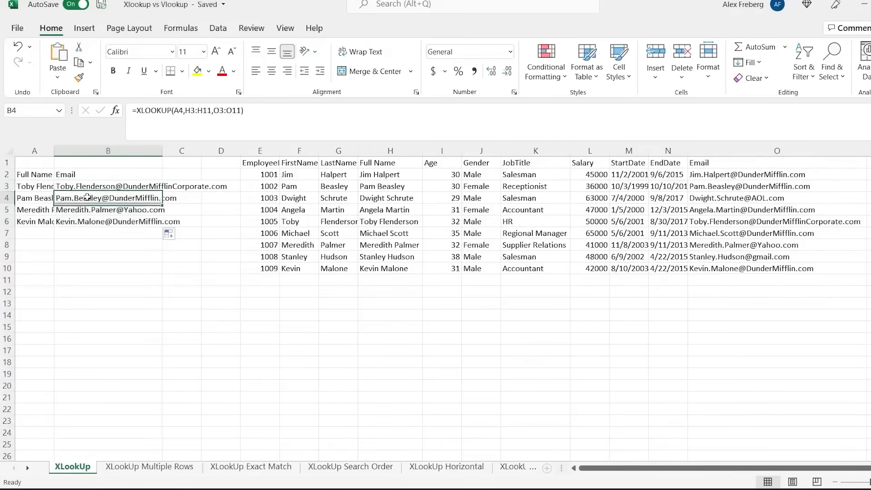
{"action": "left_click", "coordinate": [109, 232]}
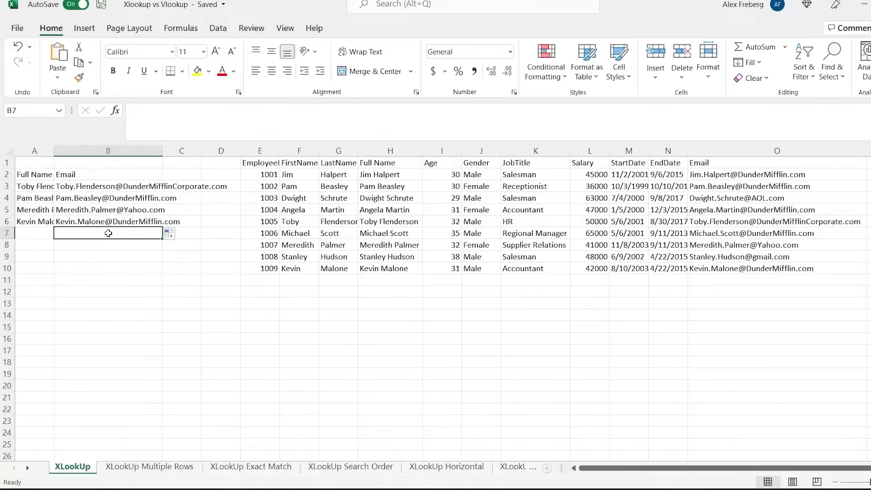
Step: Start an XLOOKUP formula in B3 of the XLookUp Multiple Rows worksheet with A3 as the lookup value
{"action": "left_click", "coordinate": [150, 467]}
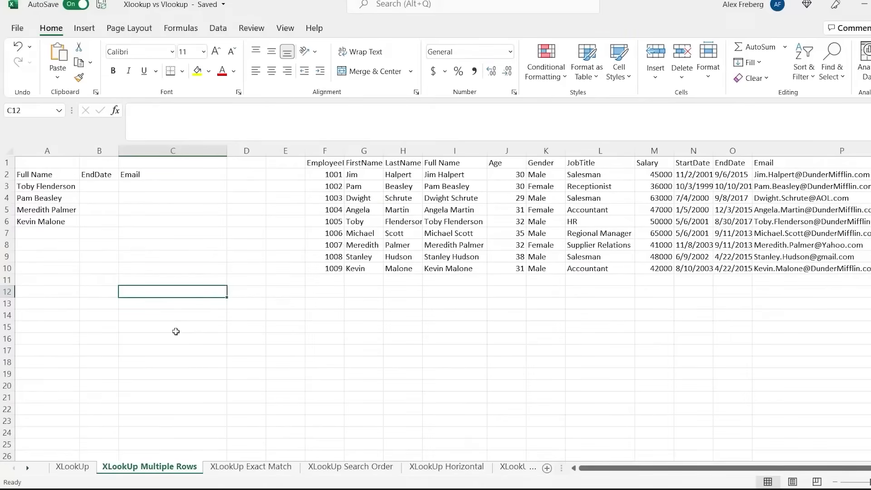
{"action": "left_click", "coordinate": [97, 186]}
{"action": "type", "text": "="}
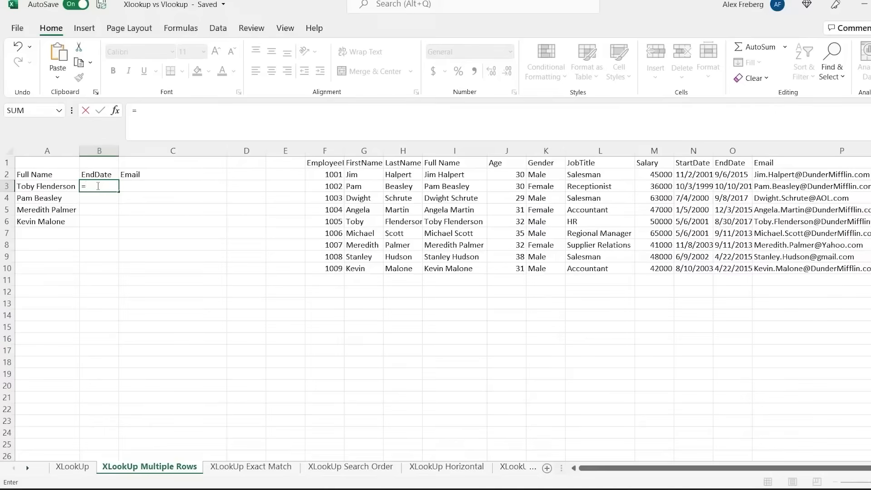
{"action": "type", "text": "xlook"}
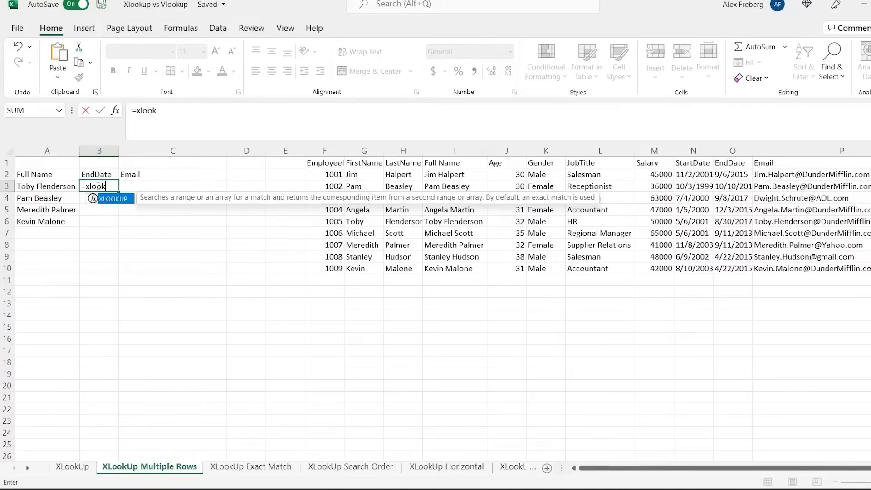
{"action": "key", "text": "Tab"}
{"action": "left_click", "coordinate": [61, 187]}
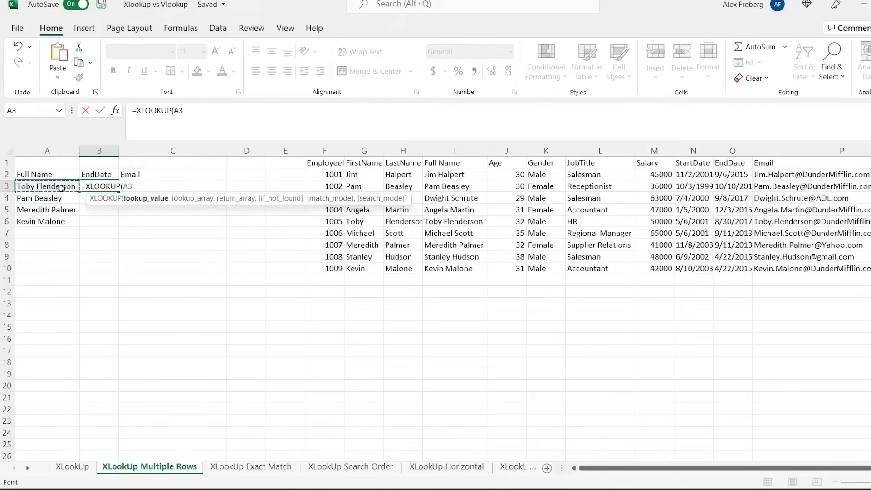
Step: Add I2:I10 as the lookup array and the end dates and emails O2:P10 as the return array, and complete the formula
{"action": "type", "text": ","}
{"action": "left_click_drag", "start_coordinate": [477, 176], "coordinate": [468, 267]}
{"action": "type", "text": ","}
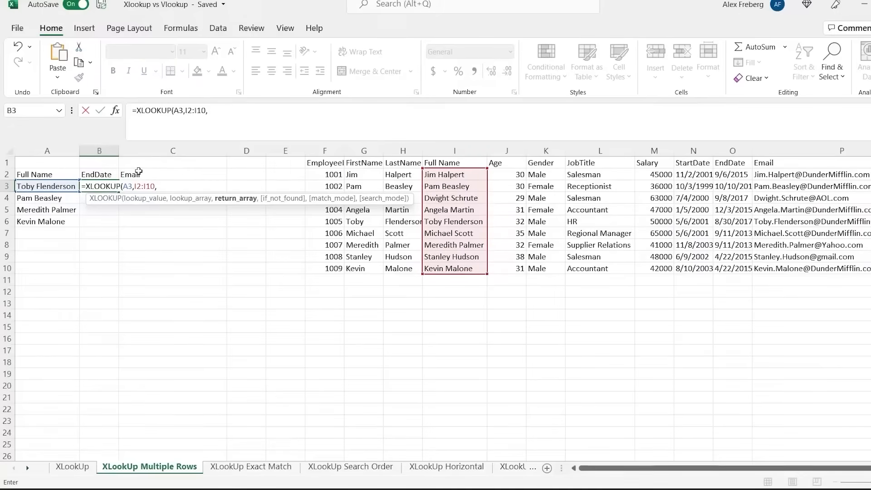
{"action": "left_click_drag", "start_coordinate": [724, 175], "coordinate": [759, 269]}
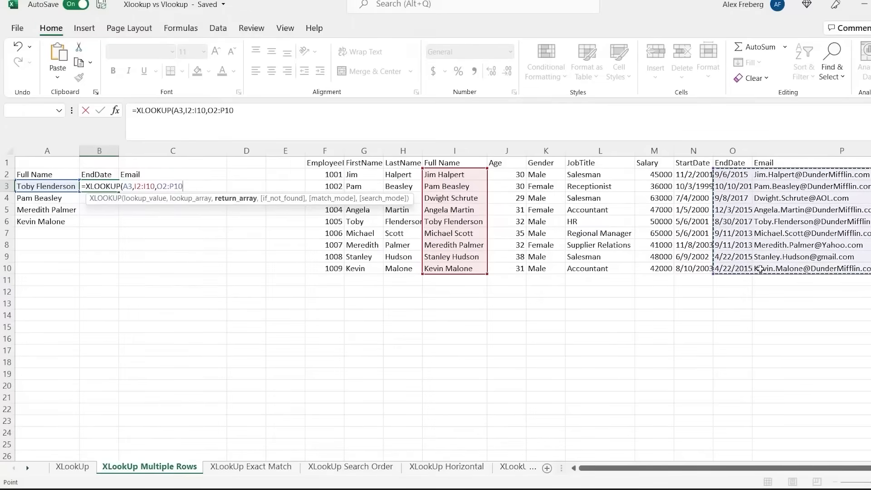
{"action": "type", "text": ")"}
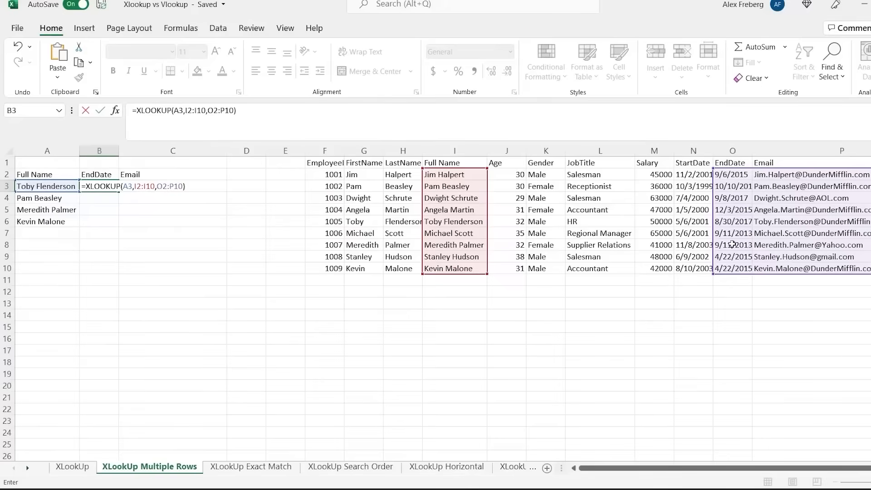
{"action": "key", "text": "Return"}
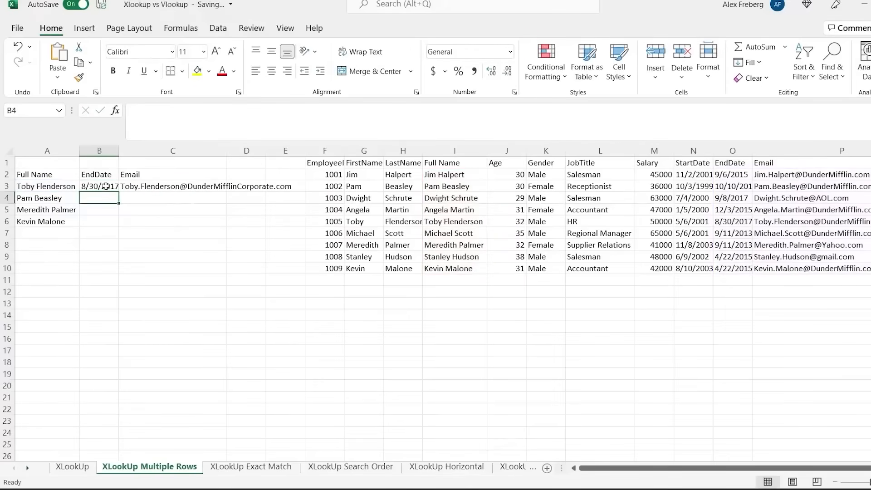
Step: Inspect the XLOOKUP formula in B3, its spilled email in C3, and the employee data in L2:P10
{"action": "left_click", "coordinate": [105, 186]}
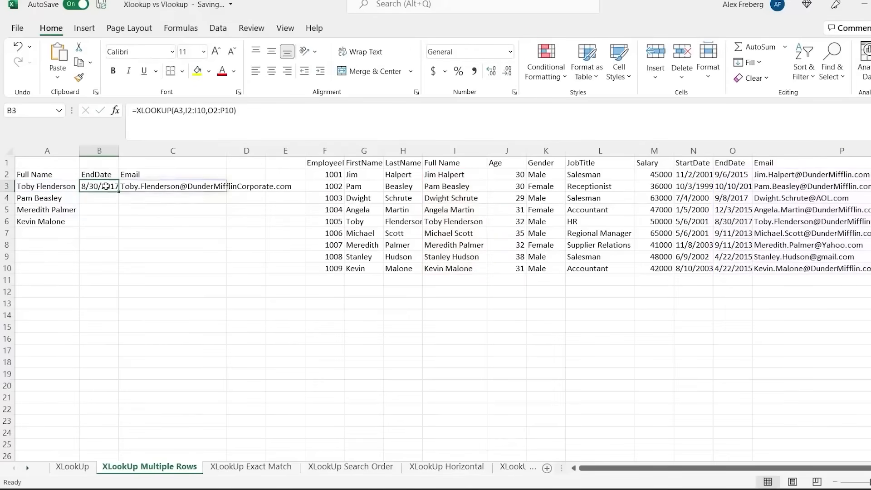
{"action": "left_click", "coordinate": [151, 188]}
{"action": "left_click", "coordinate": [109, 187]}
{"action": "left_click", "coordinate": [101, 198]}
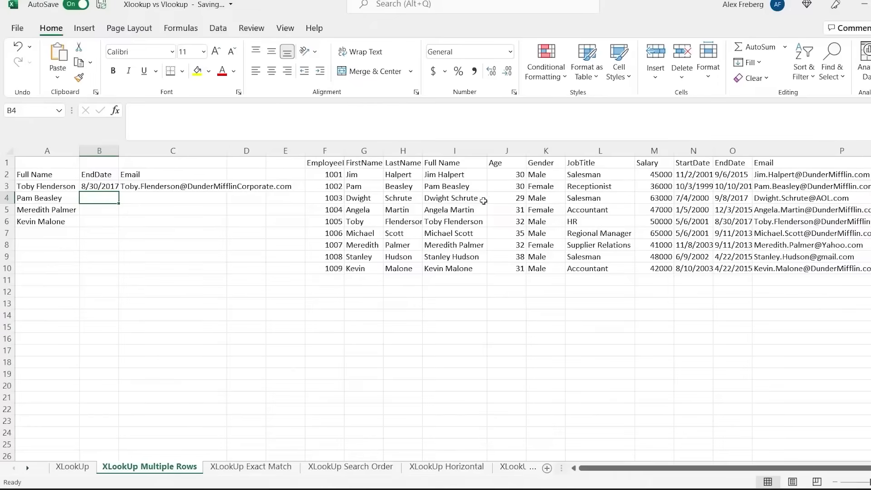
{"action": "left_click_drag", "start_coordinate": [635, 175], "coordinate": [844, 270]}
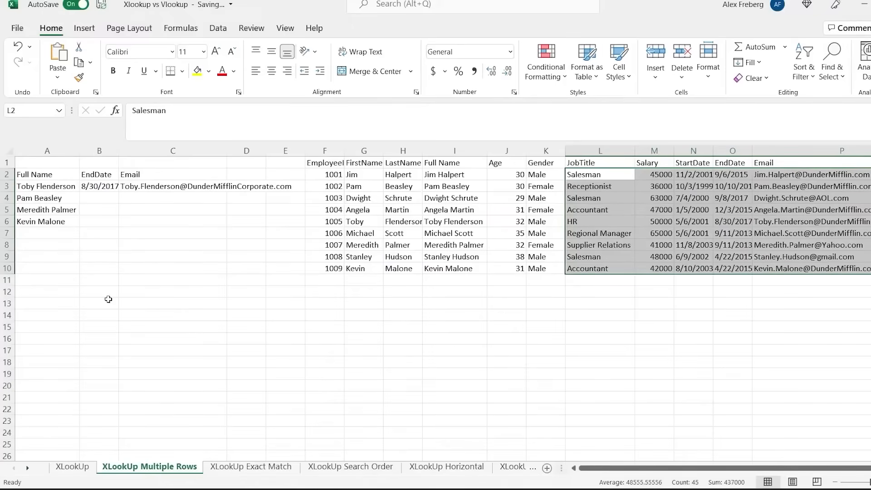
Step: Copy the XLOOKUP formula text from B3 and paste it unchanged into B13
{"action": "left_click", "coordinate": [106, 186]}
{"action": "left_click_drag", "start_coordinate": [247, 103], "coordinate": [154, 145]}
{"action": "key", "text": "ctrl+c"}
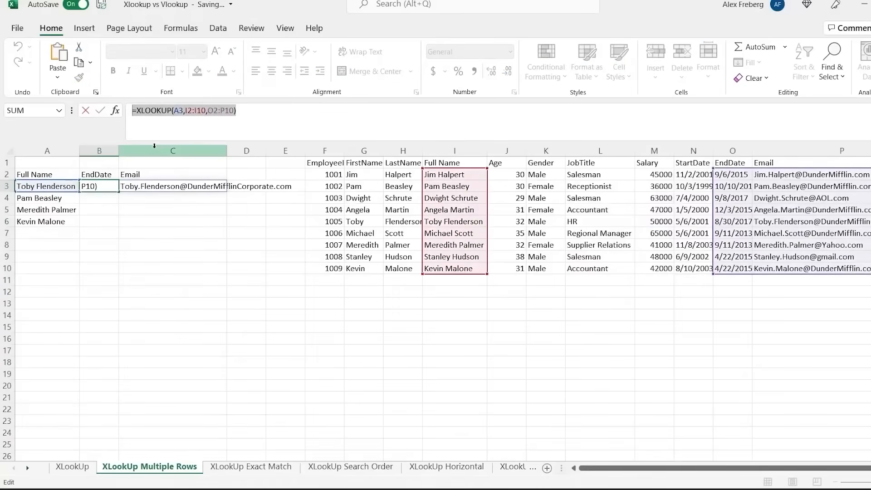
{"action": "key", "text": "Escape"}
{"action": "left_click", "coordinate": [97, 304]}
{"action": "key", "text": "ctrl+v"}
Step: Replace the return array of the XLOOKUP formula in B13 with J2:P10
{"action": "double_click", "coordinate": [106, 304]}
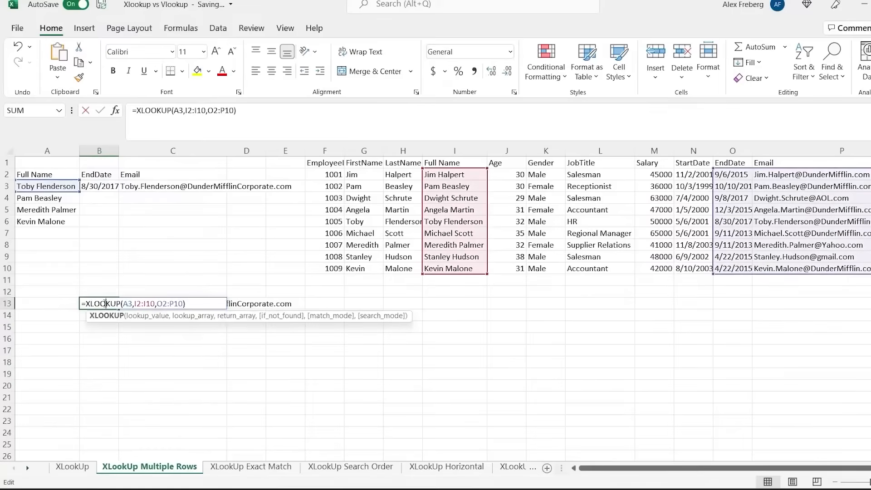
{"action": "double_click", "coordinate": [183, 303]}
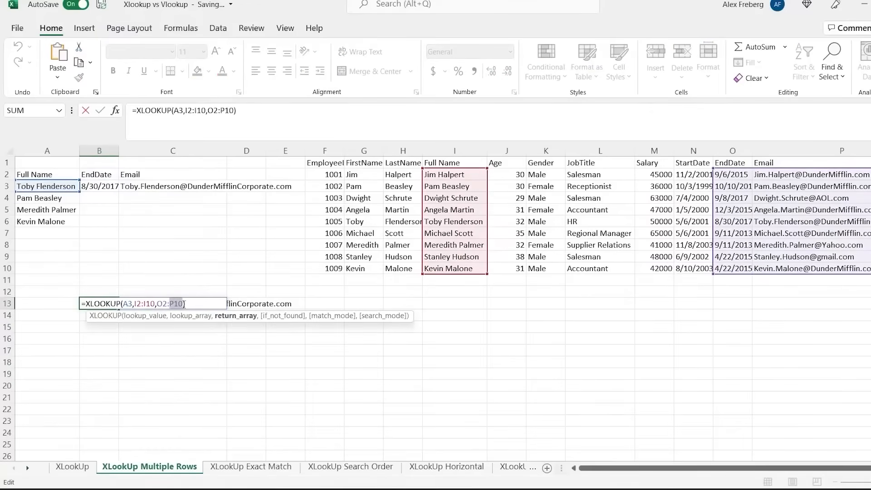
{"action": "left_click_drag", "start_coordinate": [183, 303], "coordinate": [164, 304]}
{"action": "key", "text": "BackSpace"}
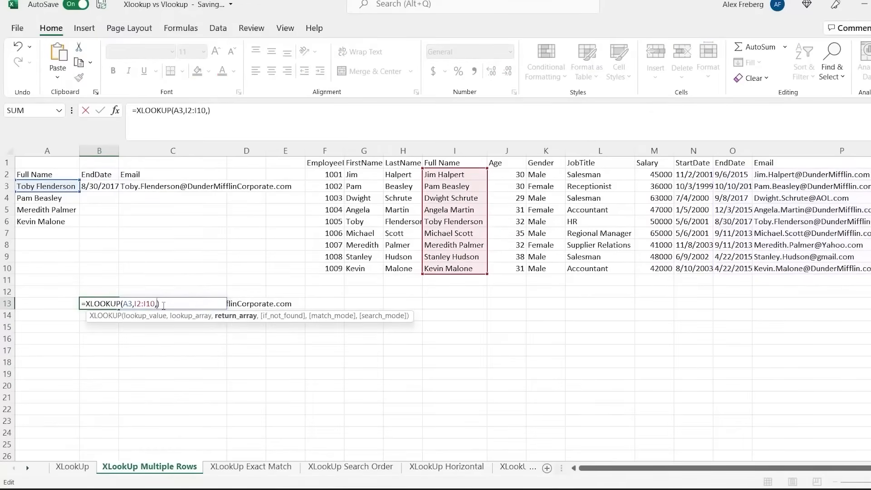
{"action": "left_click_drag", "start_coordinate": [505, 174], "coordinate": [788, 268]}
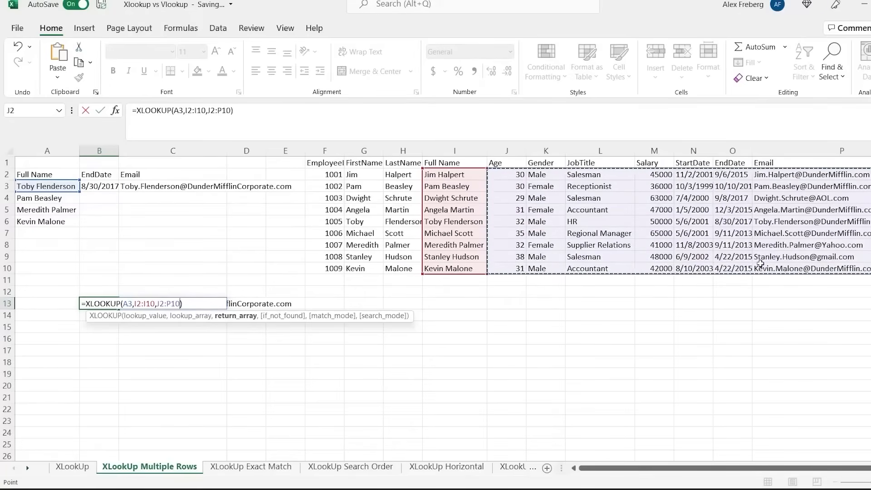
{"action": "key", "text": "Return"}
Step: Delete the trial XLOOKUP formula and its spilled results in B13:H13
{"action": "left_click_drag", "start_coordinate": [111, 303], "coordinate": [402, 303]}
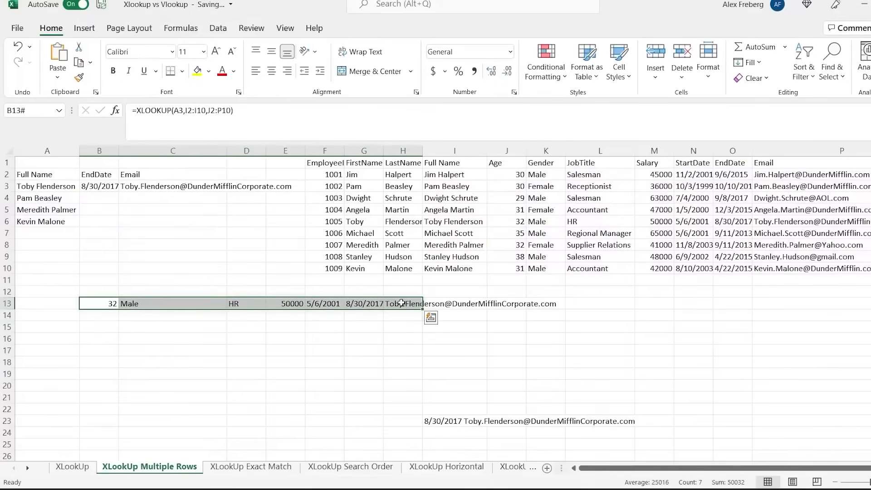
{"action": "key", "text": "Delete"}
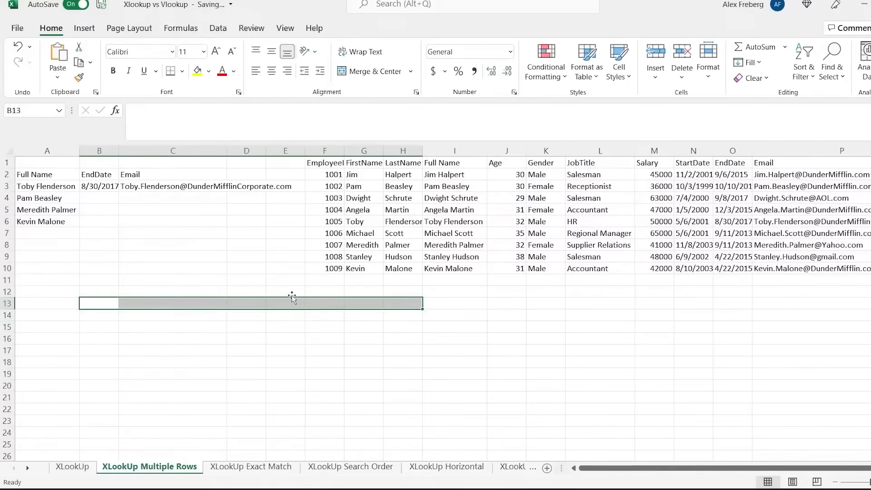
{"action": "left_click", "coordinate": [172, 292]}
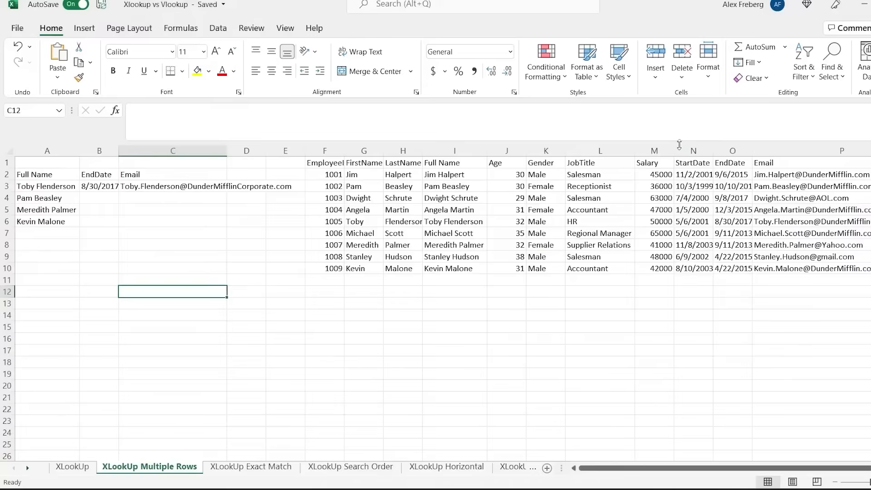
Step: Review the Salary, StartDate, EndDate and Email columns and the first full name in I2
{"action": "left_click", "coordinate": [656, 151]}
{"action": "left_click", "coordinate": [686, 150]}
{"action": "left_click", "coordinate": [732, 150]}
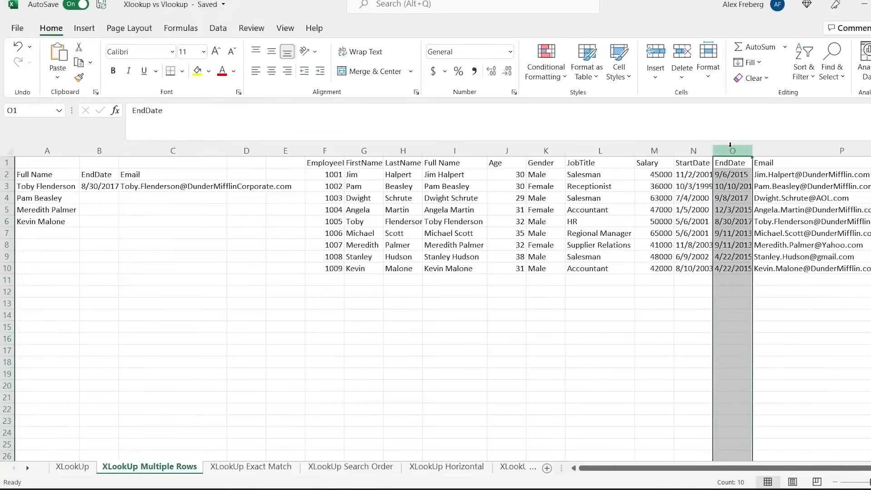
{"action": "left_click", "coordinate": [786, 149]}
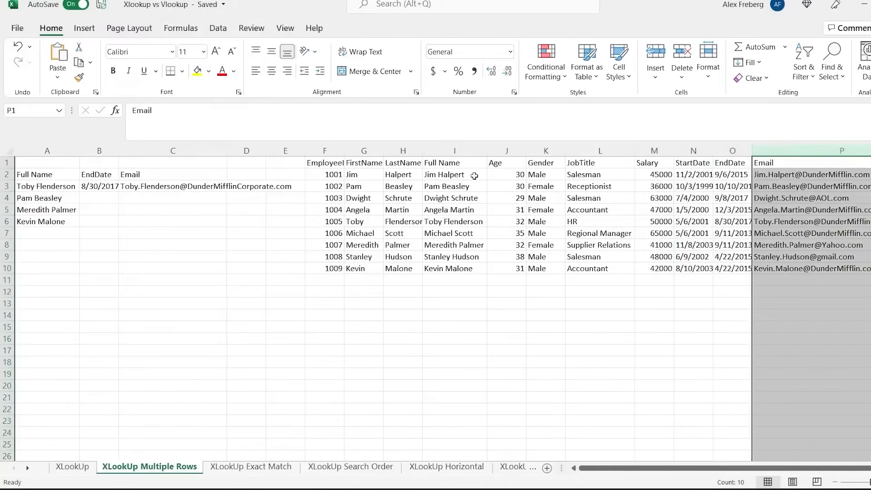
{"action": "left_click", "coordinate": [473, 176]}
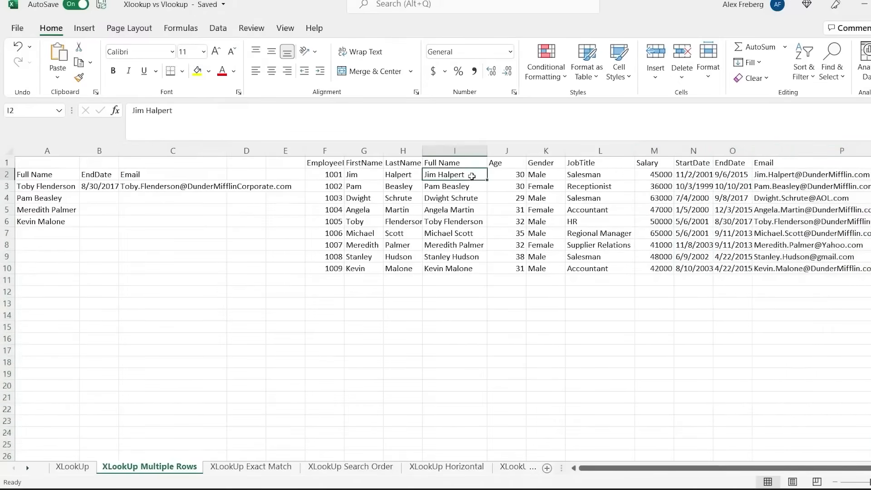
Step: Fill the XLOOKUP formula from B3 down to B6 for the remaining employees
{"action": "left_click", "coordinate": [93, 185]}
{"action": "left_click_drag", "start_coordinate": [119, 192], "coordinate": [119, 226]}
{"action": "left_click", "coordinate": [108, 247]}
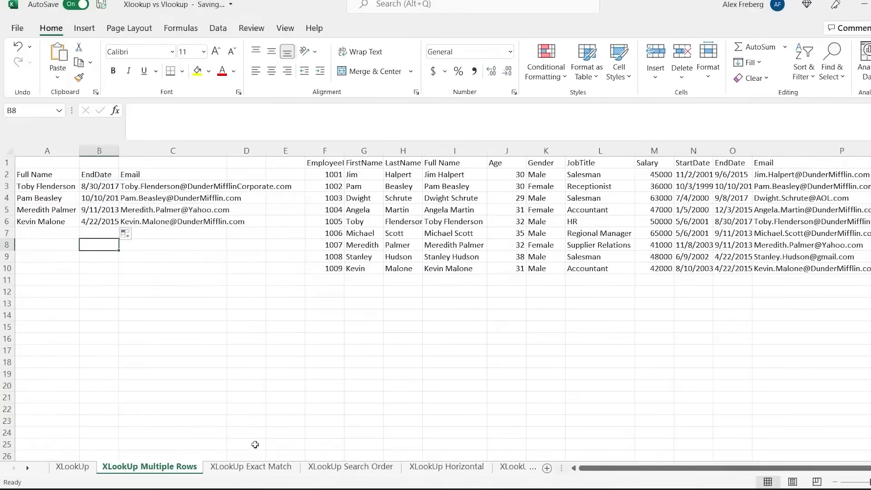
Step: Start an XLOOKUP formula in B3 of the XLookUp Exact Match worksheet with the partial name in A3 as the lookup value
{"action": "left_click", "coordinate": [263, 469]}
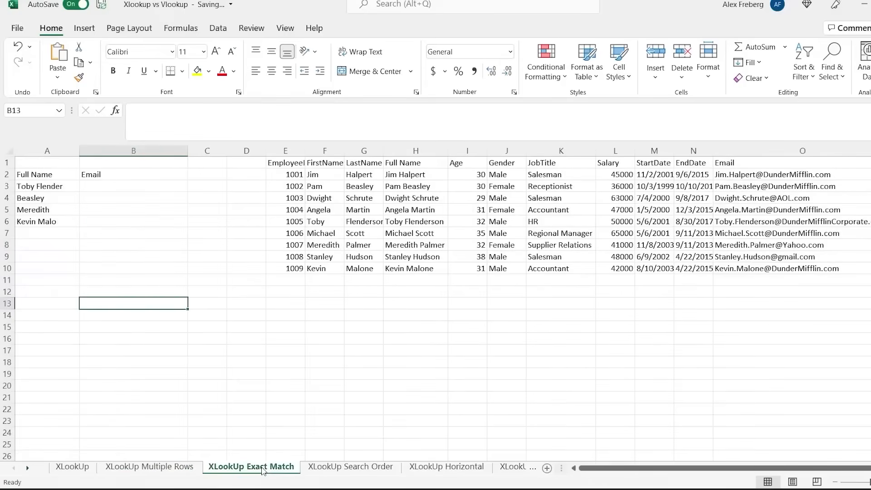
{"action": "double_click", "coordinate": [133, 185]}
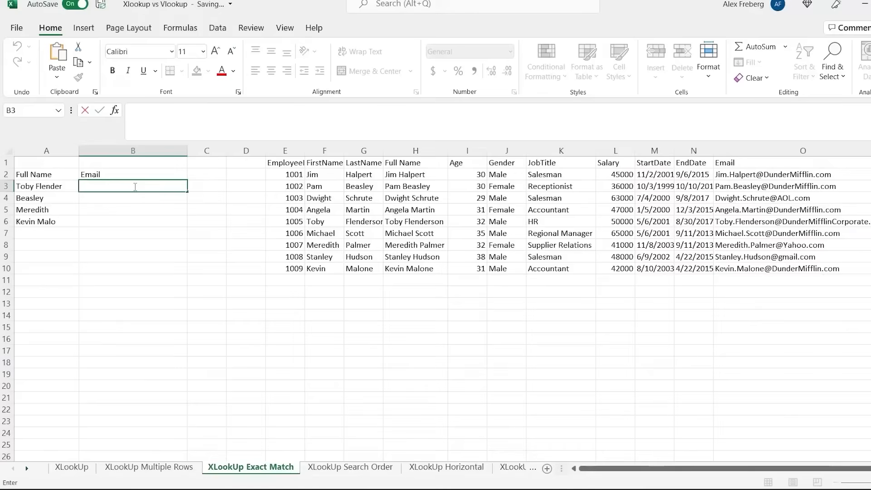
{"action": "type", "text": "=xl"}
{"action": "key", "text": "Tab"}
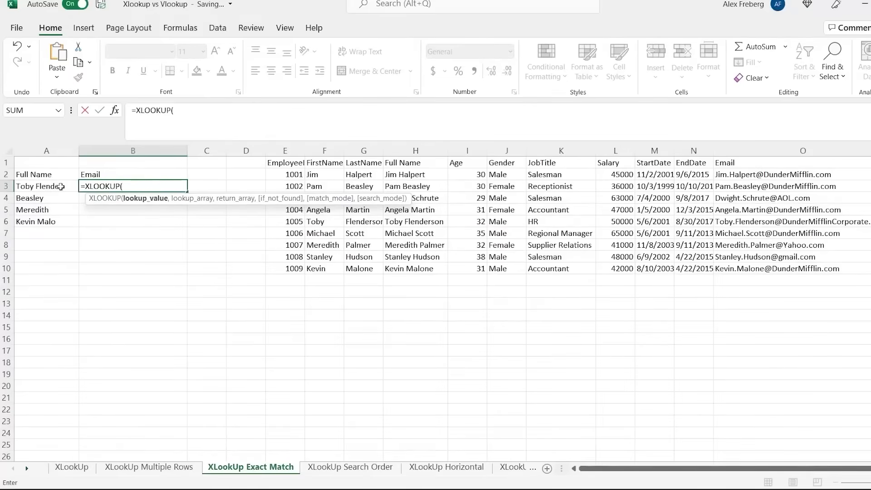
{"action": "left_click", "coordinate": [60, 186]}
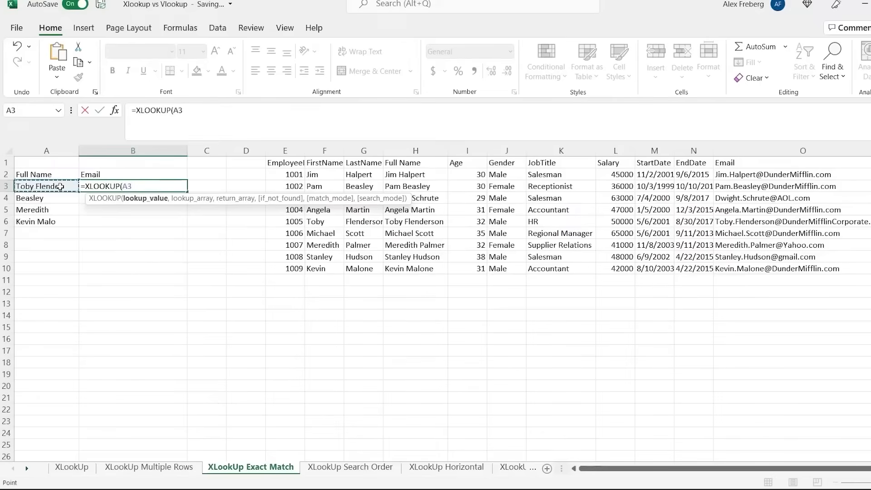
{"action": "type", "text": ","}
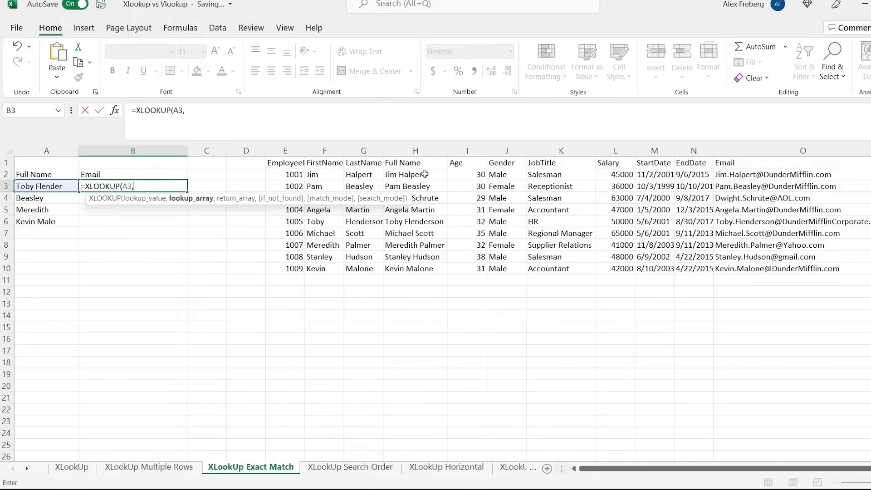
Step: Add the full names H2:H10 as the lookup array and the emails O2:O10 as the return array
{"action": "left_click", "coordinate": [424, 174]}
{"action": "left_click", "coordinate": [422, 271], "text": "shift"}
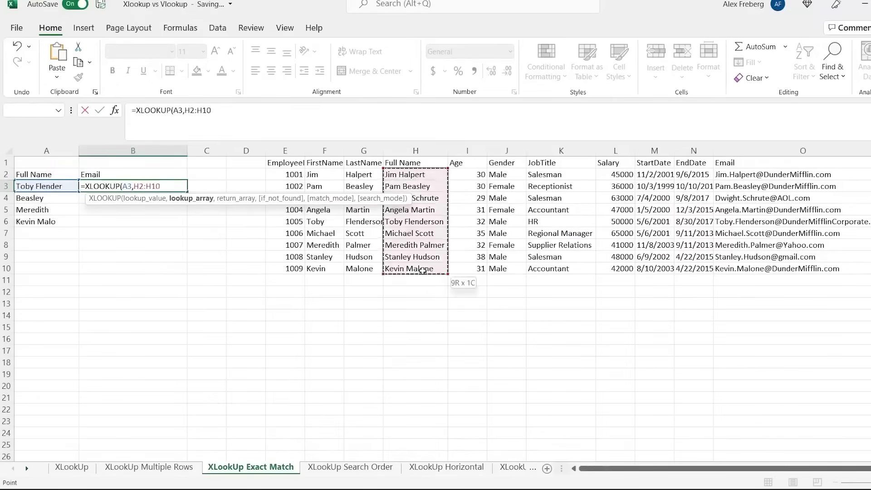
{"action": "type", "text": ","}
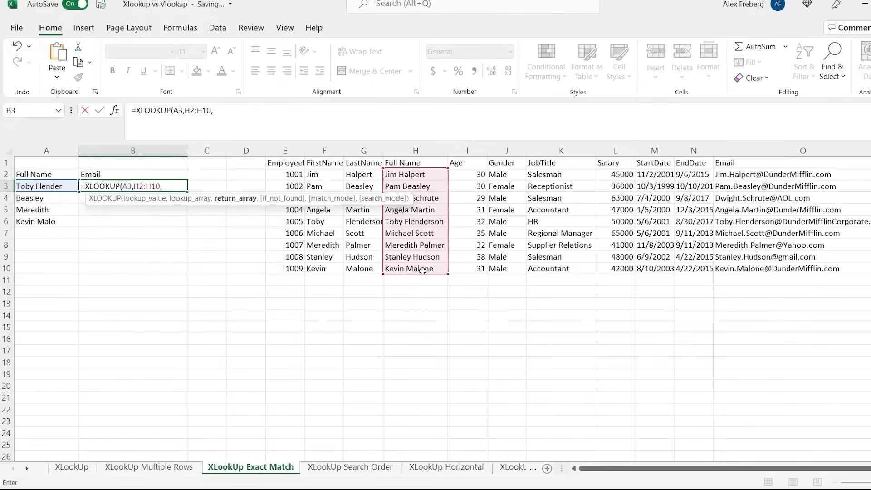
{"action": "left_click", "coordinate": [751, 176]}
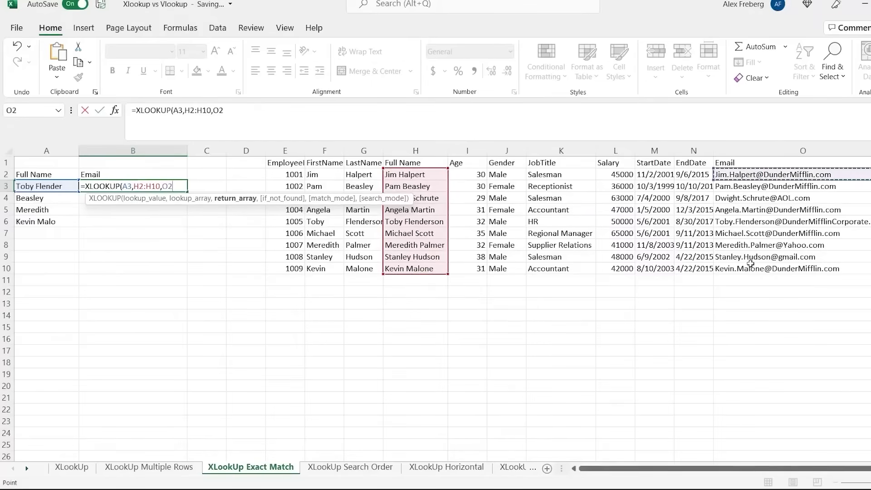
{"action": "left_click", "coordinate": [749, 268], "text": "shift"}
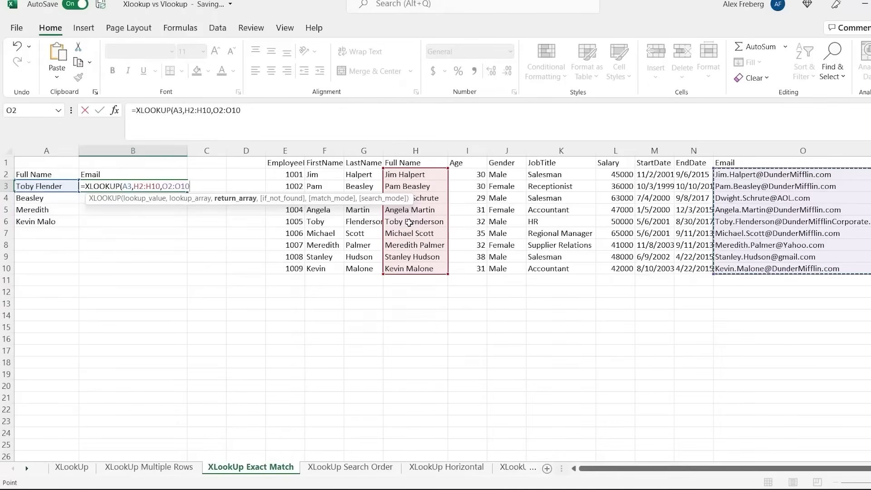
Step: Complete the XLOOKUP formula in B3 with "Not Found" as the if-not-found text and check its result
{"action": "type", "text": ","}
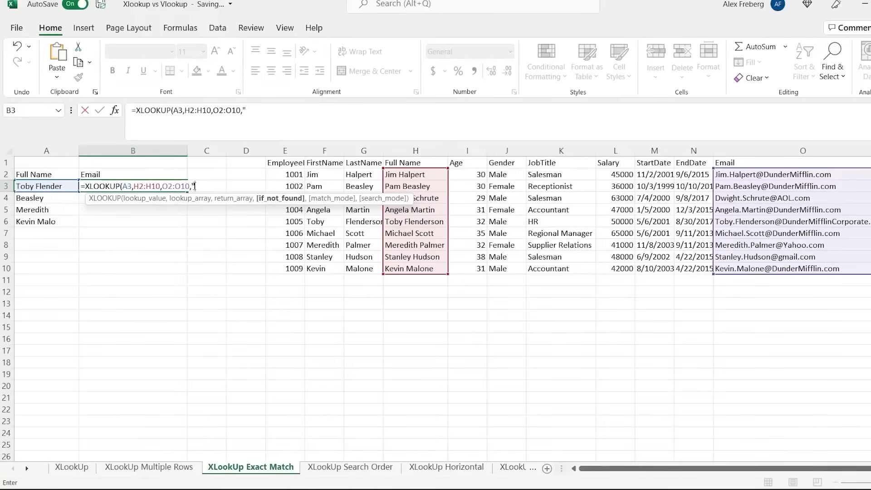
{"action": "type", "text": "Found\""}
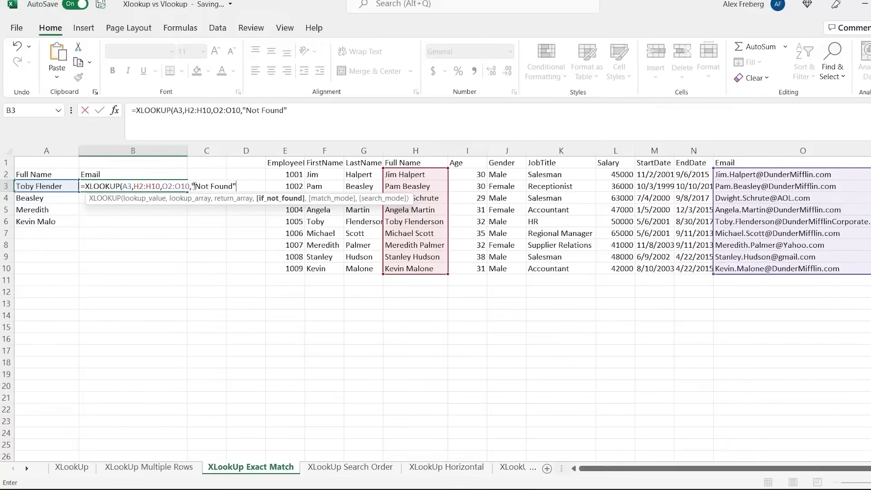
{"action": "type", "text": ")"}
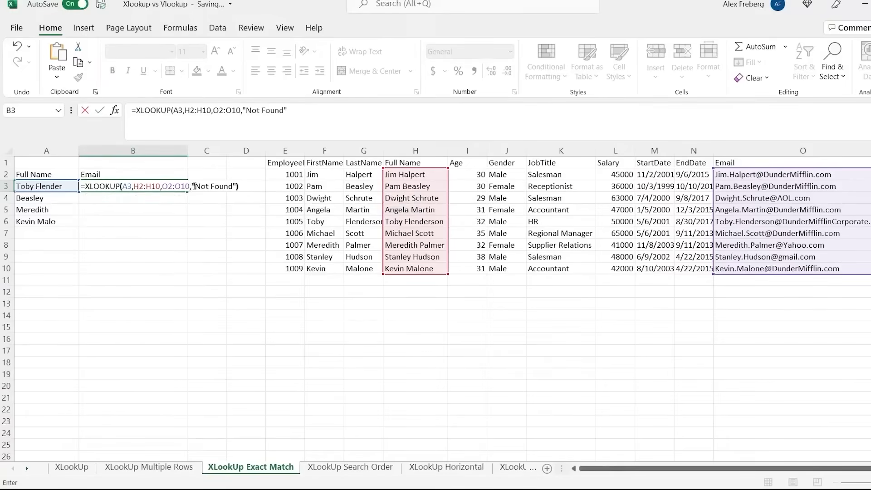
{"action": "key", "text": "Return"}
{"action": "left_click", "coordinate": [54, 186]}
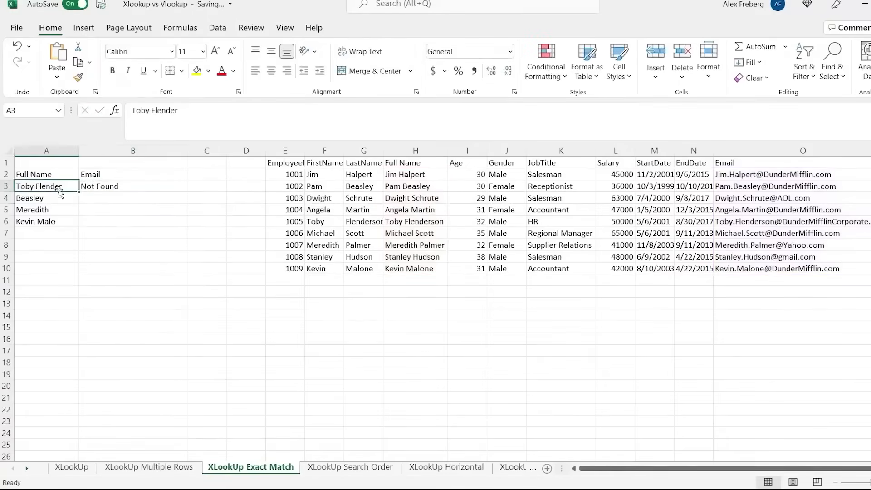
{"action": "left_click", "coordinate": [106, 188]}
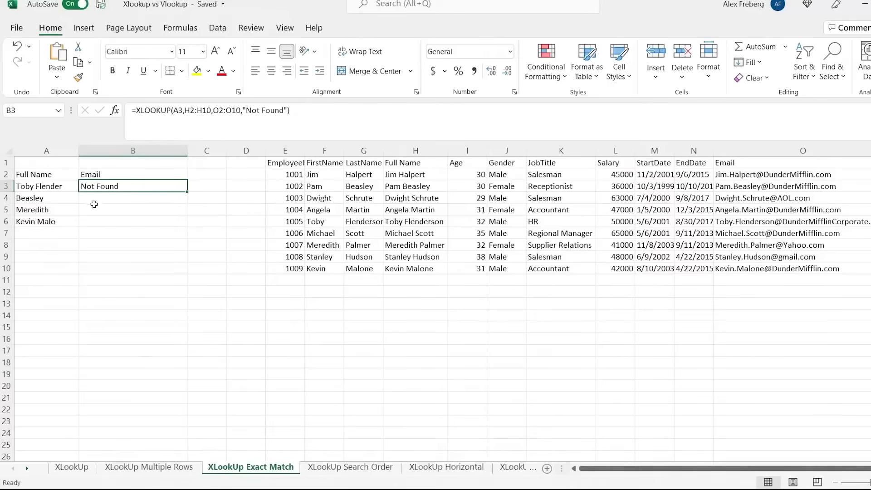
Step: Copy the XLOOKUP formula text from B3 into B4 and remove its closing parenthesis
{"action": "left_click", "coordinate": [134, 196]}
{"action": "left_click", "coordinate": [134, 184]}
{"action": "left_click_drag", "start_coordinate": [293, 110], "coordinate": [117, 118]}
{"action": "key", "text": "Escape"}
{"action": "left_click", "coordinate": [115, 196]}
{"action": "left_click", "coordinate": [172, 121]}
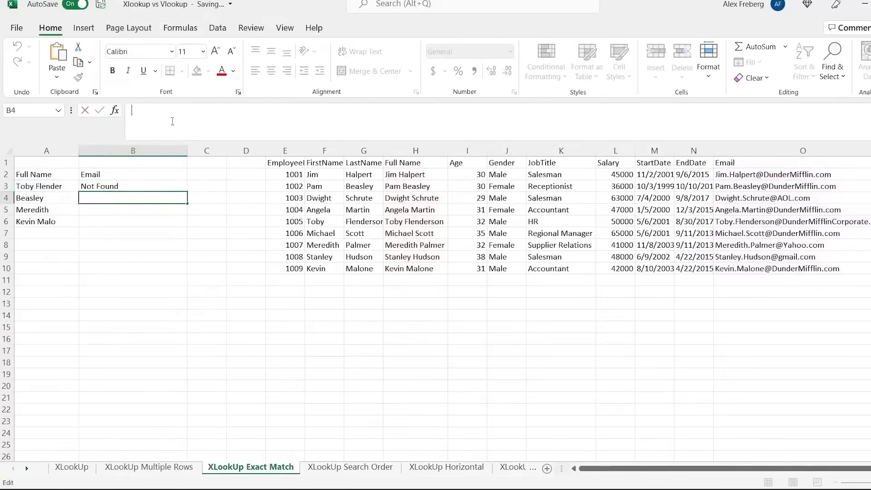
{"action": "key", "text": "ctrl+v"}
{"action": "key", "text": "BackSpace"}
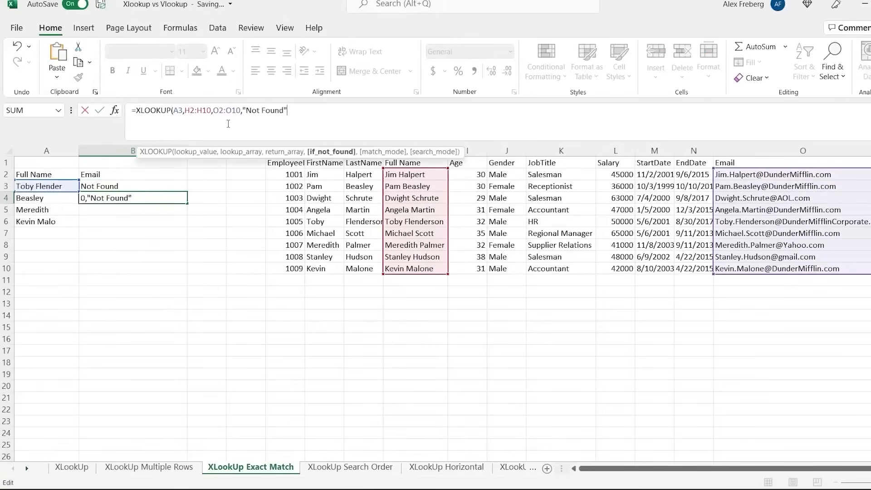
Step: Set the match mode of the B4 formula to 2 - Wildcard character match and complete the formula
{"action": "type", "text": ","}
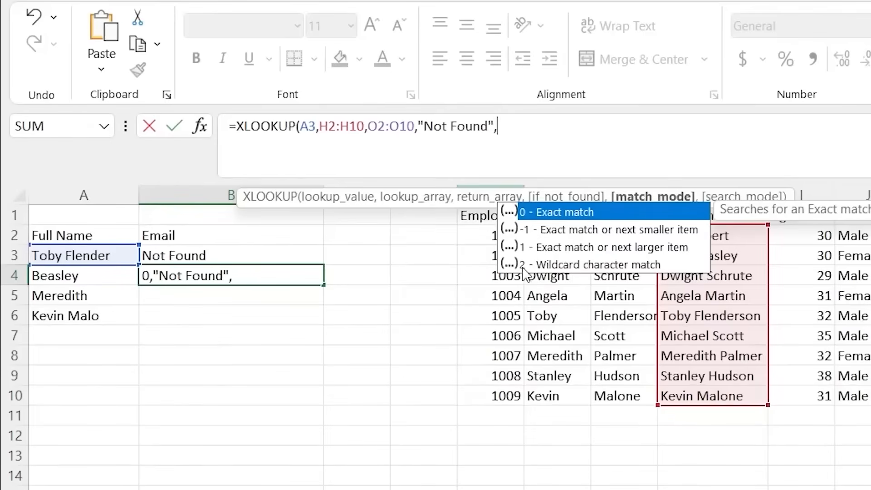
{"action": "double_click", "coordinate": [570, 265]}
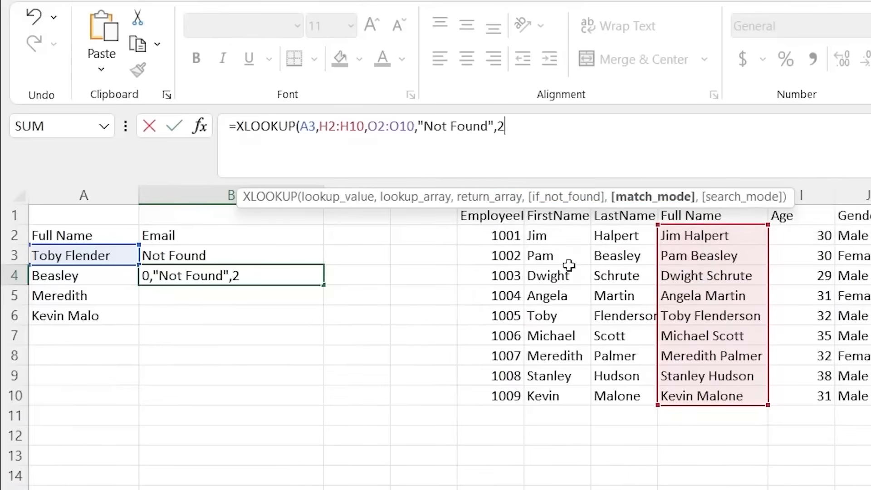
{"action": "type", "text": ")"}
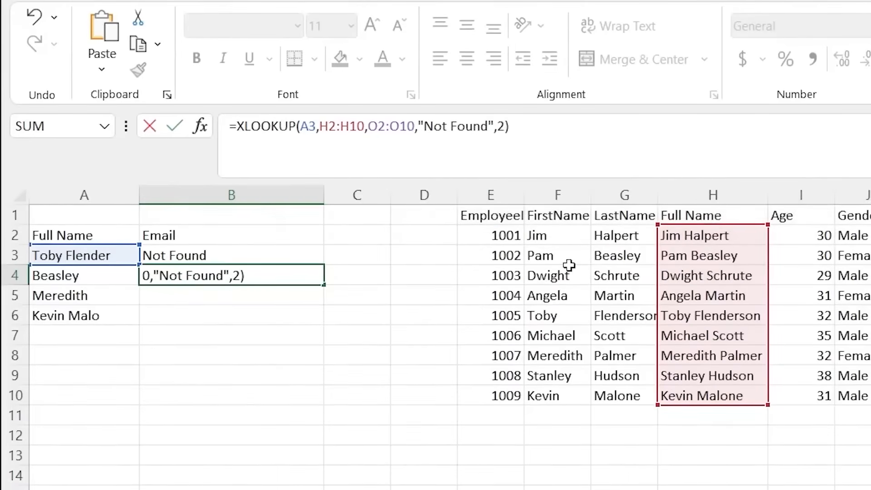
{"action": "key", "text": "Return"}
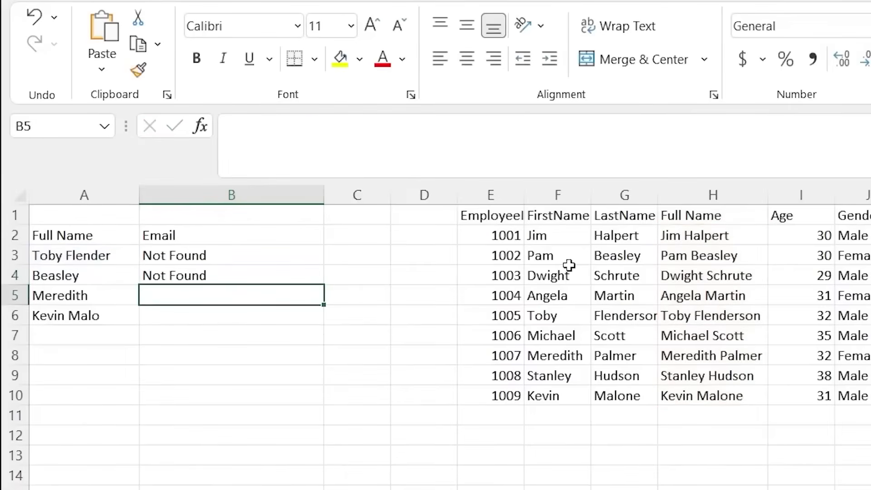
Step: Change the lookup value in the B4 formula to A4
{"action": "left_click", "coordinate": [311, 273]}
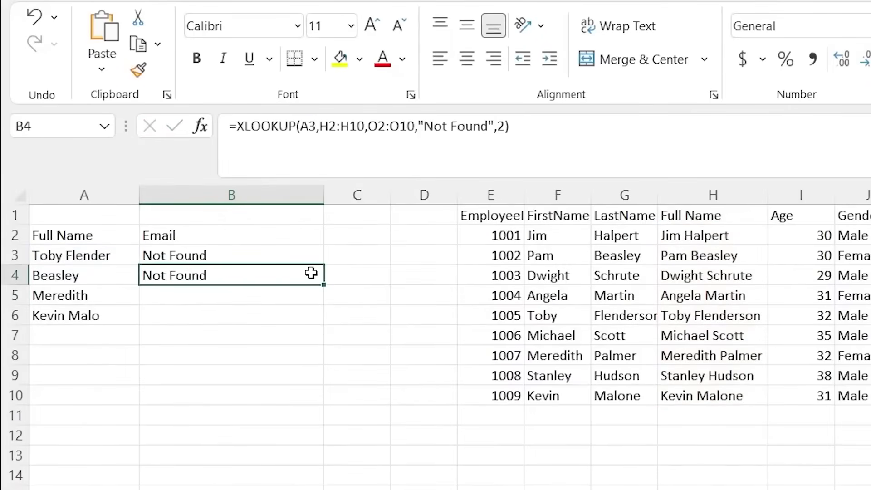
{"action": "left_click", "coordinate": [317, 127]}
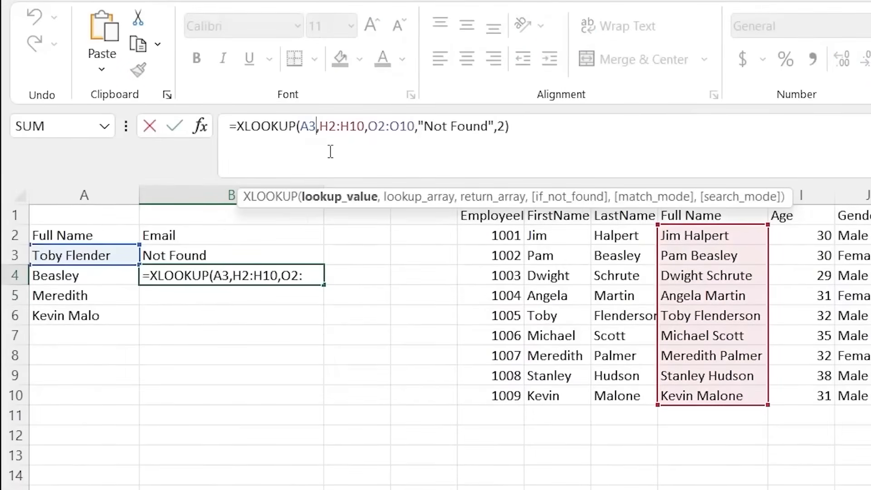
{"action": "key", "text": "BackSpace"}
{"action": "type", "text": "4"}
{"action": "key", "text": "Return"}
{"action": "left_click", "coordinate": [228, 272]}
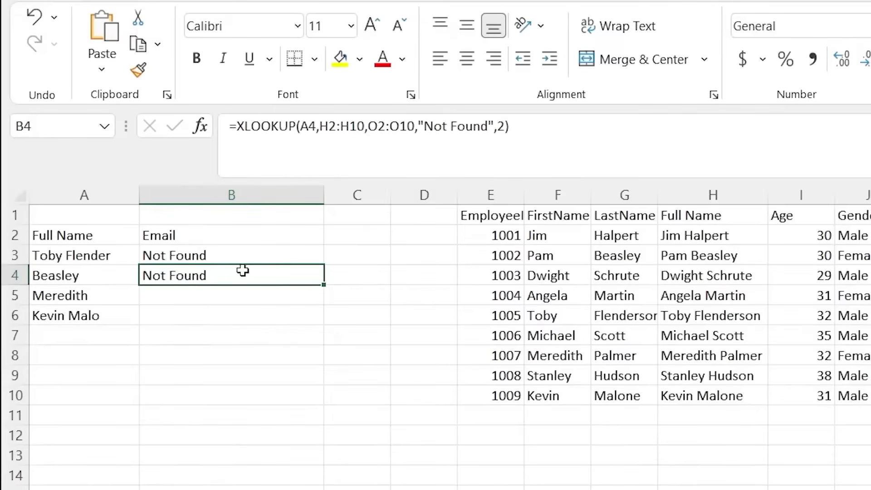
Step: Prefix the lookup value in B4 with the wildcard "*"& and fill the formula down to B6
{"action": "left_click", "coordinate": [305, 135]}
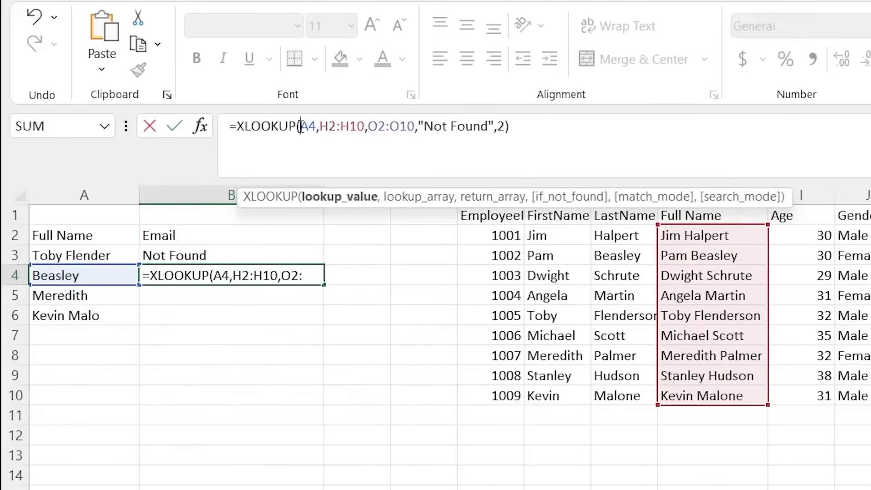
{"action": "type", "text": "\""}
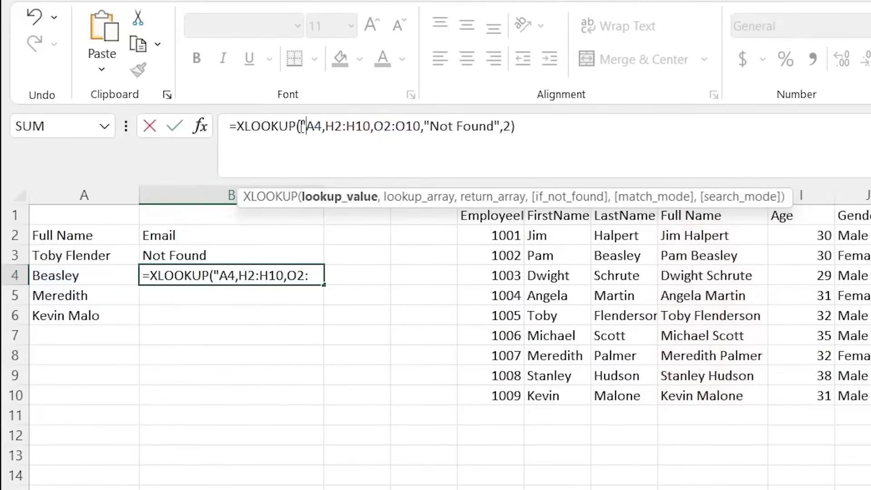
{"action": "type", "text": "*"}
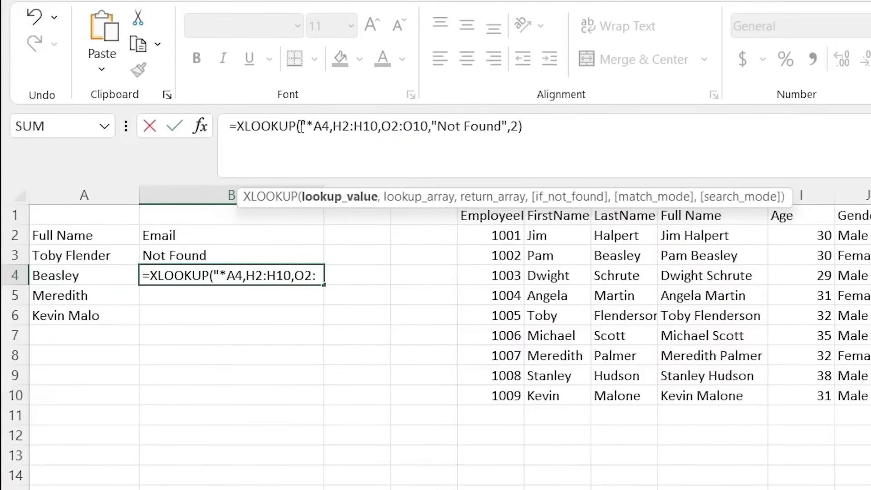
{"action": "type", "text": "\""}
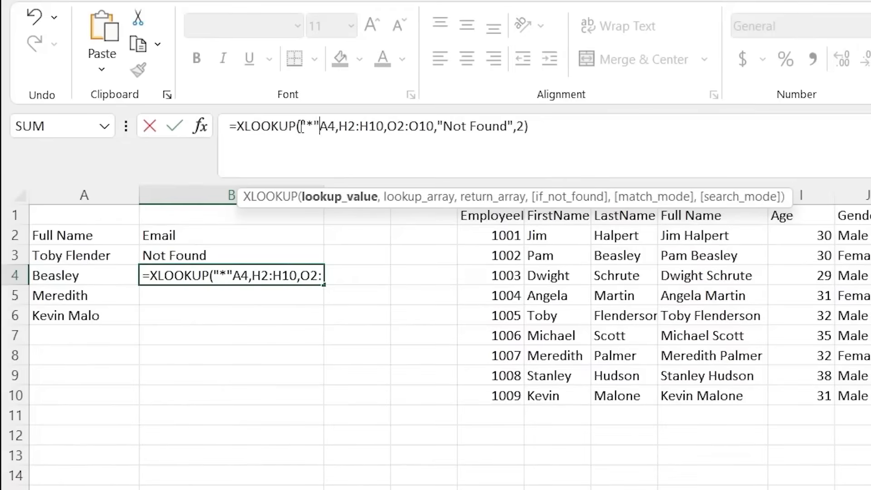
{"action": "type", "text": "&"}
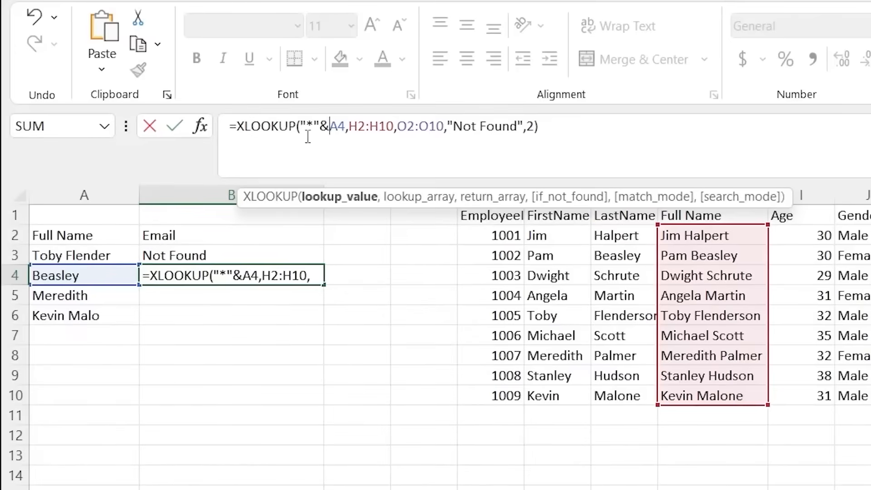
{"action": "left_click_drag", "start_coordinate": [329, 127], "coordinate": [302, 127]}
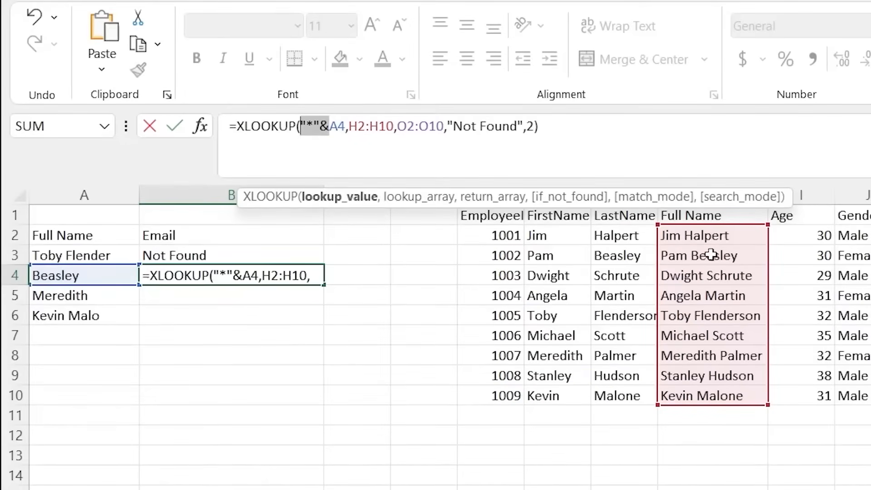
{"action": "left_click", "coordinate": [553, 129]}
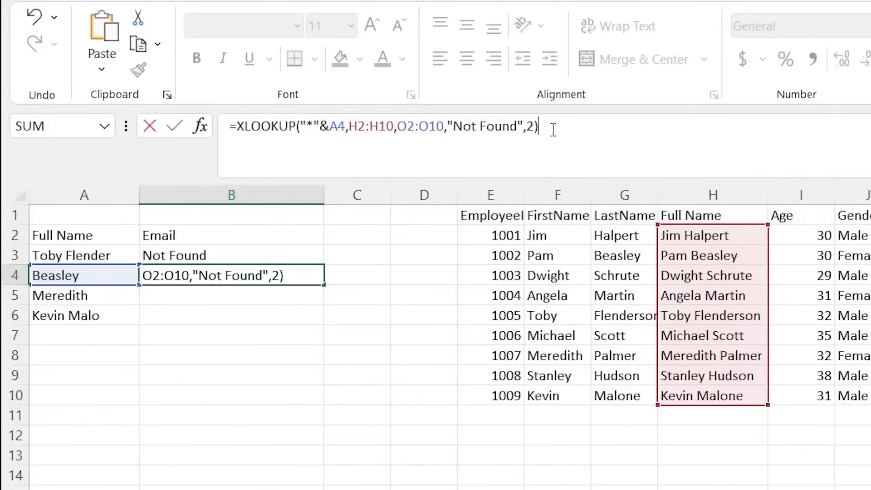
{"action": "key", "text": "Return"}
{"action": "left_click", "coordinate": [269, 276]}
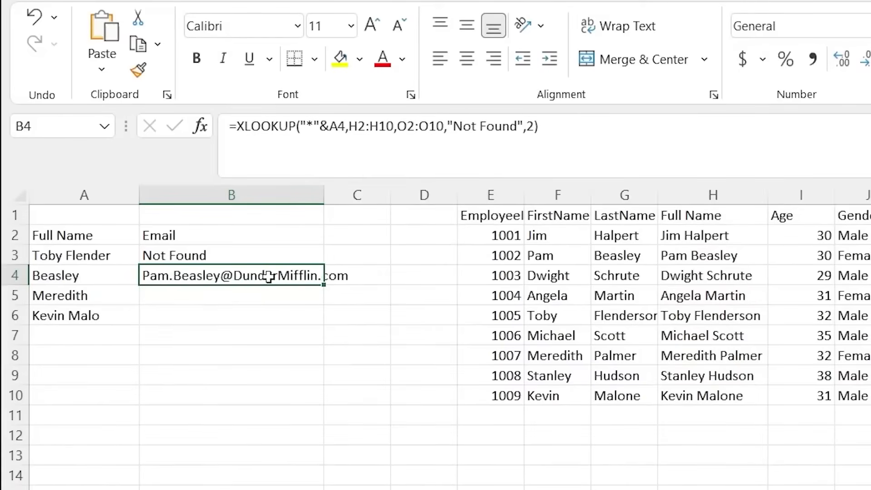
{"action": "left_click_drag", "start_coordinate": [324, 286], "coordinate": [321, 318]}
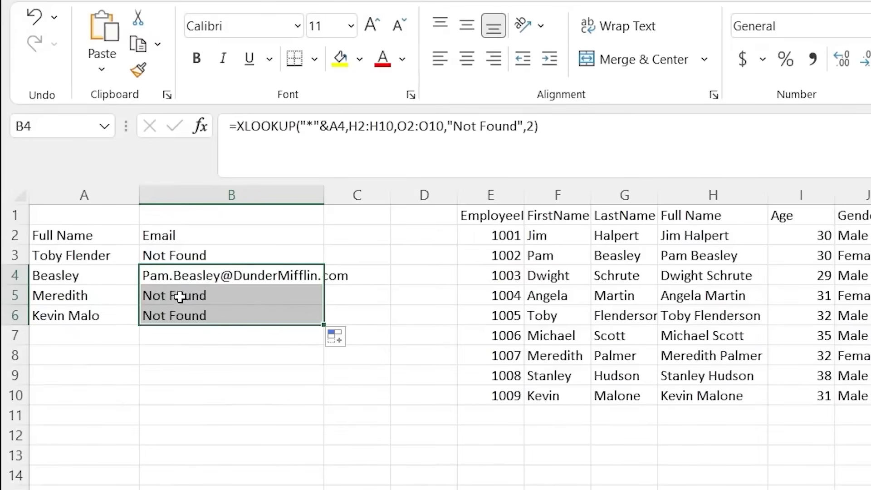
Step: Move the wildcard in the B5 formula behind the lookup value so that it reads A5&"*"
{"action": "left_click", "coordinate": [196, 297]}
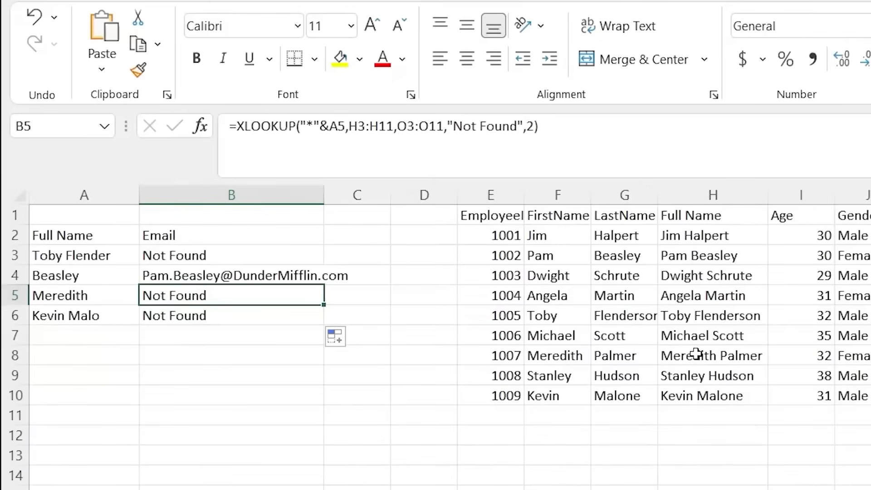
{"action": "left_click", "coordinate": [330, 127]}
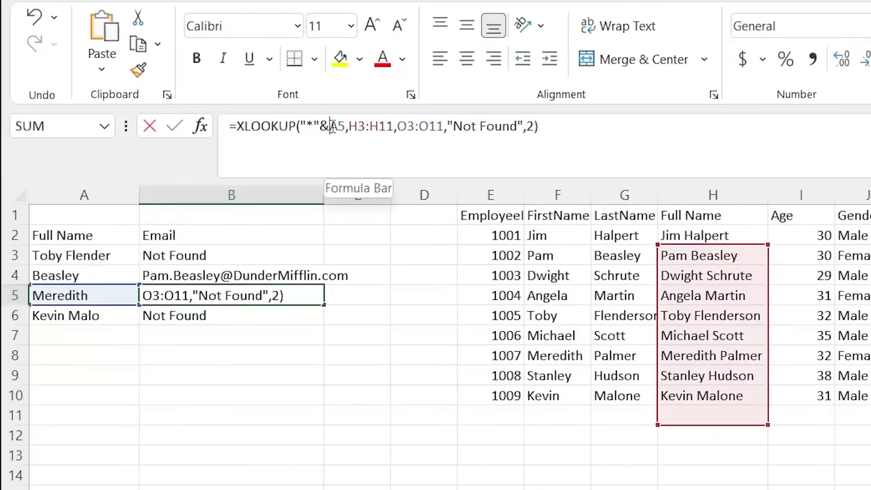
{"action": "left_click_drag", "start_coordinate": [330, 127], "coordinate": [301, 126]}
{"action": "key", "text": "ctrl+x"}
{"action": "left_click", "coordinate": [317, 126]}
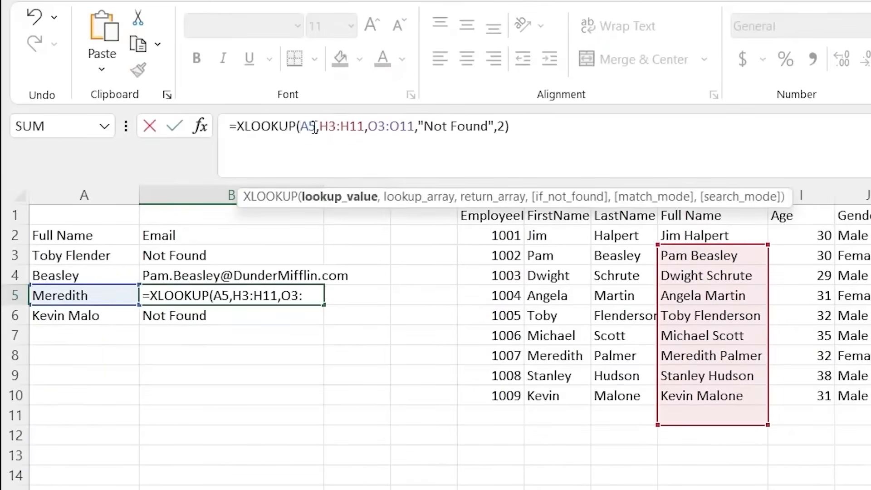
{"action": "key", "text": "ctrl+v"}
{"action": "key", "text": "BackSpace"}
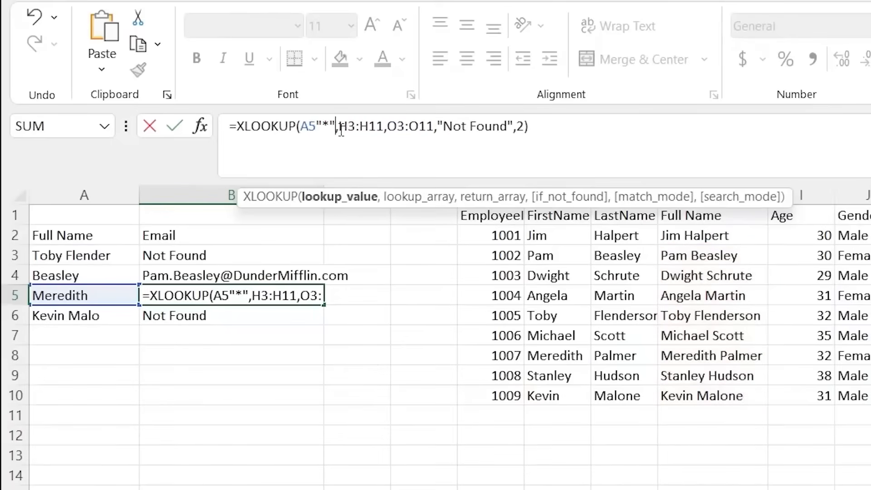
{"action": "left_click", "coordinate": [316, 128]}
{"action": "type", "text": "&"}
{"action": "key", "text": "Return"}
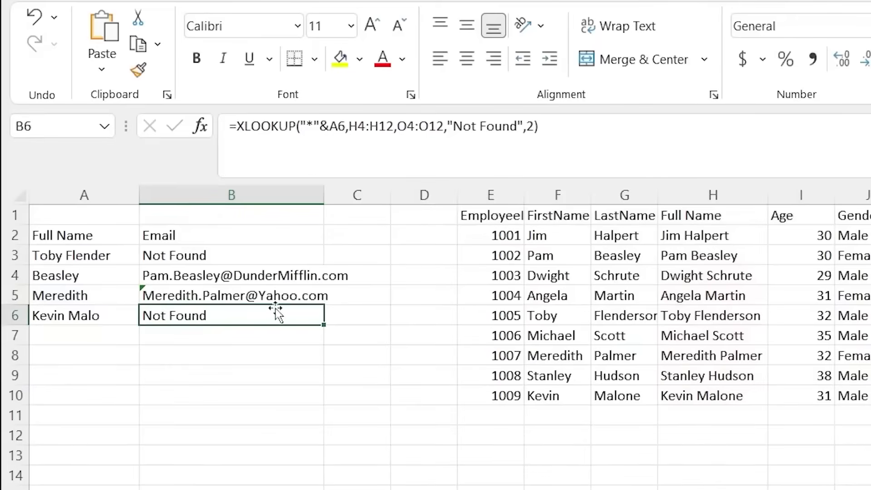
Step: Fill the B5 formula down to B6 and check the partial name in A6 against its email
{"action": "left_click", "coordinate": [253, 297]}
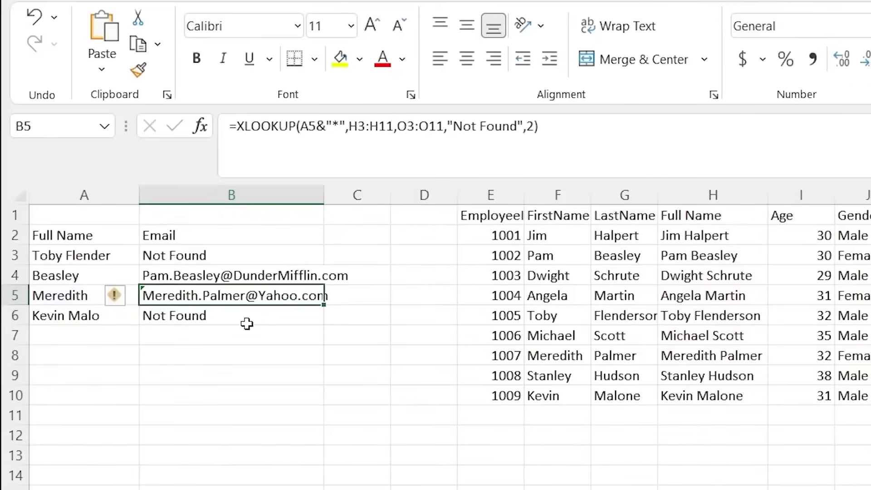
{"action": "left_click_drag", "start_coordinate": [323, 303], "coordinate": [322, 323]}
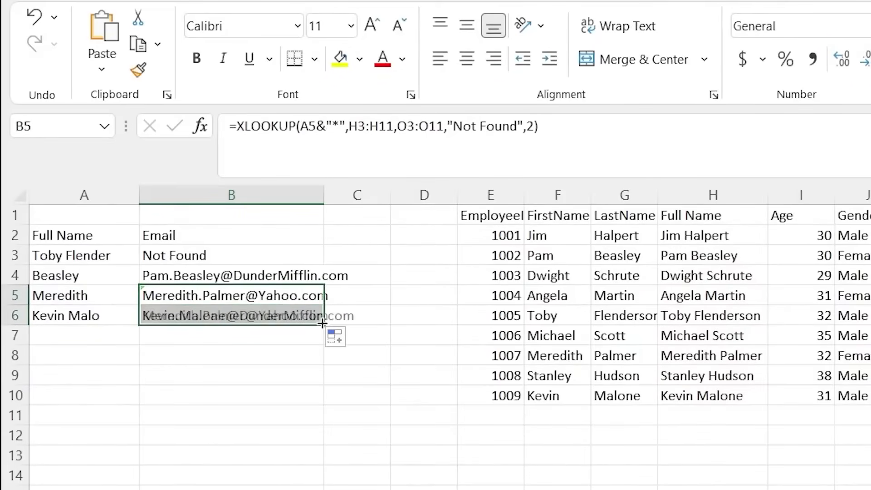
{"action": "double_click", "coordinate": [106, 316]}
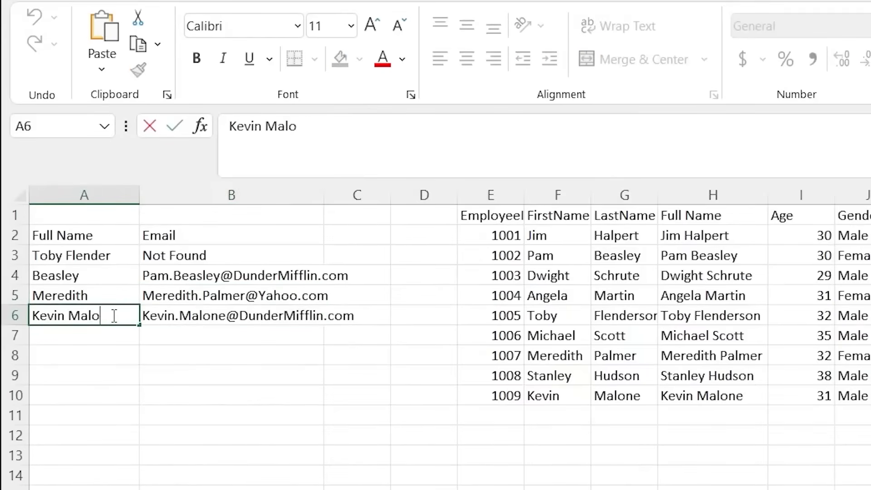
{"action": "left_click", "coordinate": [109, 341]}
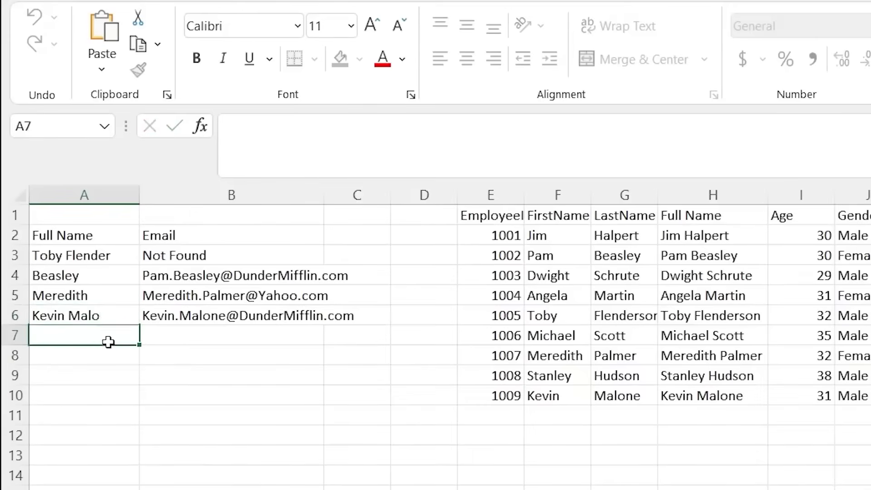
{"action": "left_click", "coordinate": [112, 315]}
{"action": "left_click", "coordinate": [163, 312]}
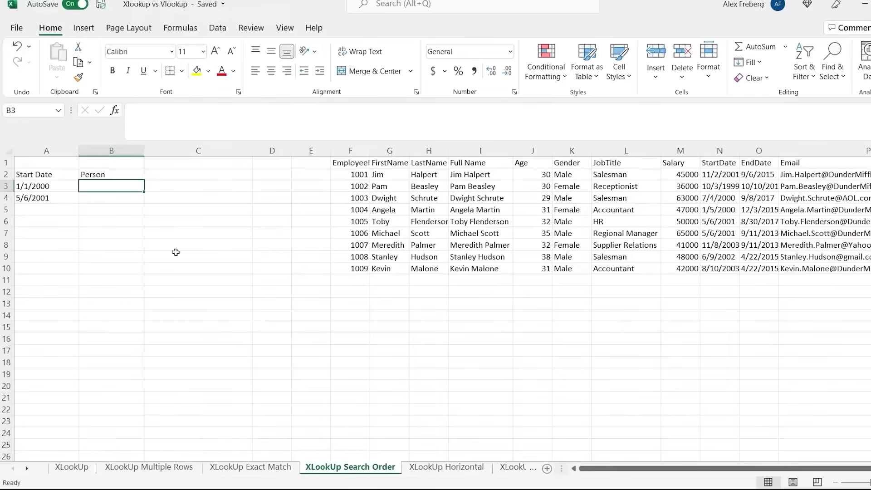
Step: Enter an XLOOKUP in B3 that looks up A3 in the start dates N2:N10 and returns the full name from I2:I10
{"action": "double_click", "coordinate": [111, 185]}
{"action": "type", "text": "=xl"}
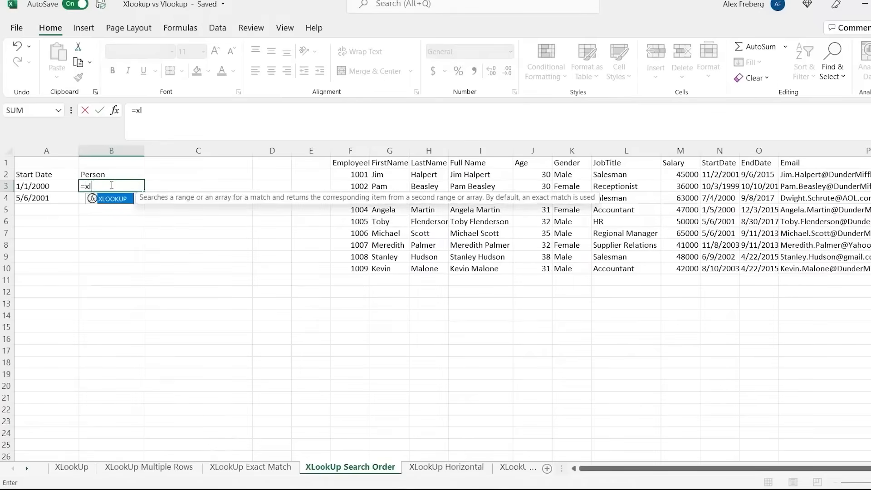
{"action": "key", "text": "Tab"}
{"action": "left_click", "coordinate": [52, 187]}
{"action": "type", "text": ","}
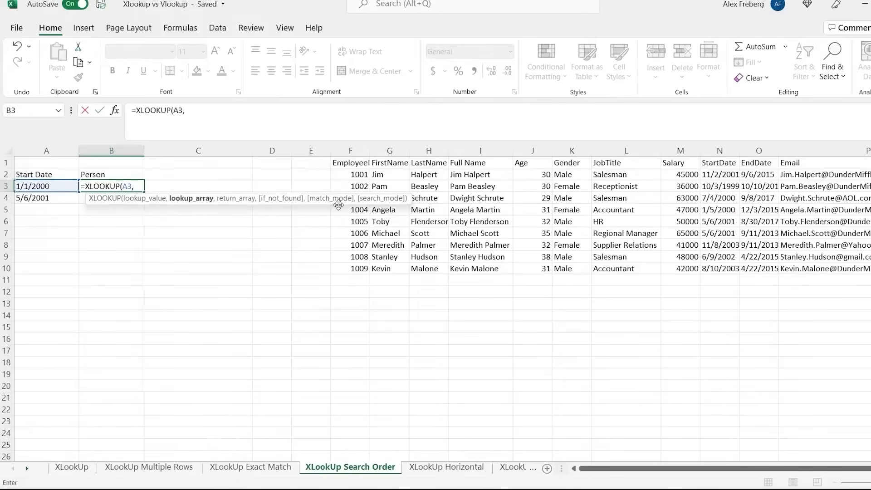
{"action": "left_click", "coordinate": [720, 176]}
{"action": "left_click_drag", "start_coordinate": [720, 176], "coordinate": [720, 265]}
{"action": "type", "text": ","}
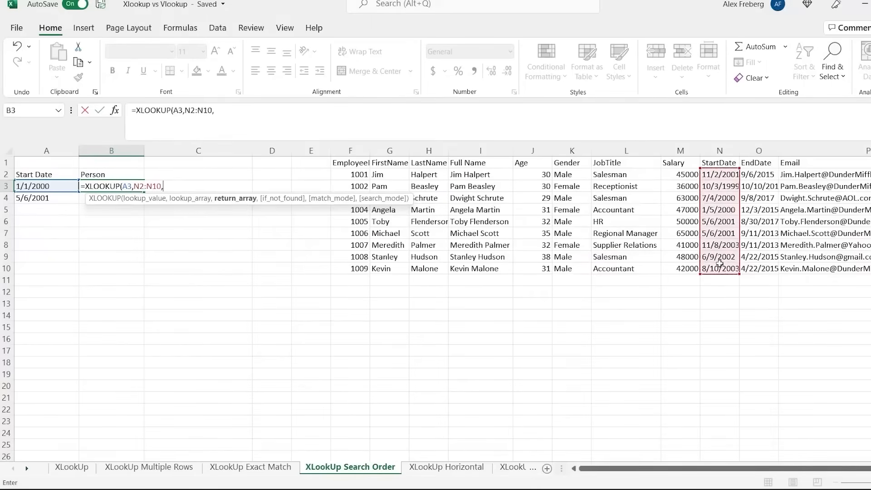
{"action": "left_click_drag", "start_coordinate": [494, 174], "coordinate": [494, 269]}
{"action": "type", "text": ")"}
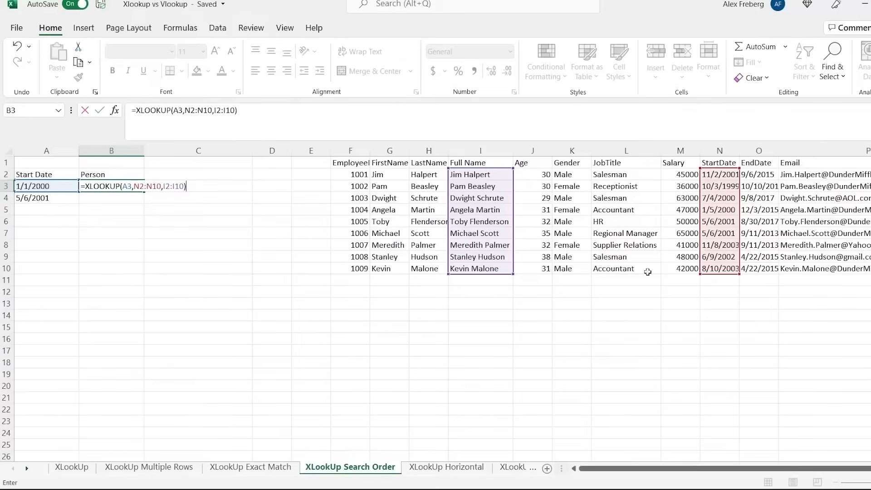
Step: Extend the B3 formula with an empty not-found argument and match mode 1 for exact match or next larger item
{"action": "left_click", "coordinate": [236, 111]}
{"action": "type", "text": ",,"}
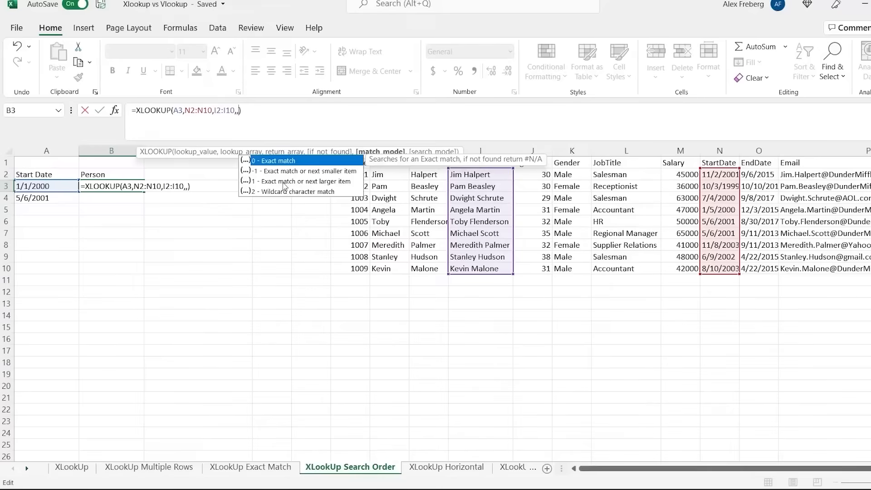
{"action": "type", "text": "1"}
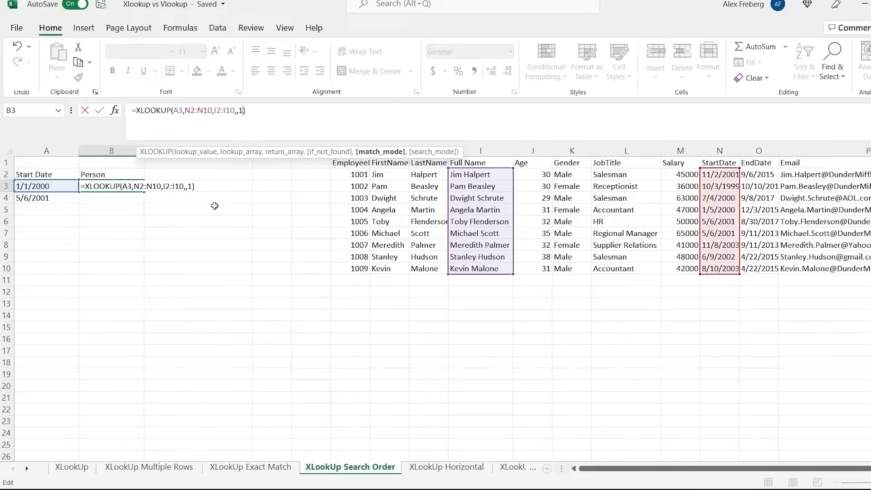
{"action": "key", "text": "Return"}
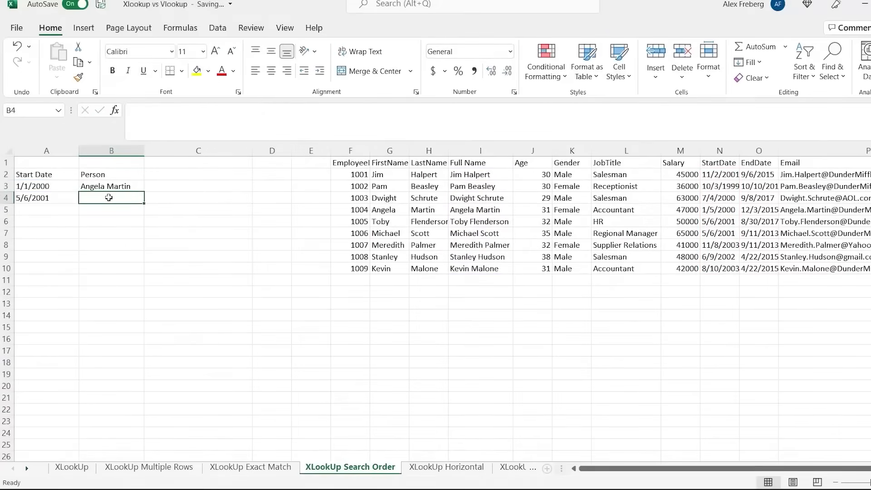
Step: Start an XLOOKUP in B4 with lookup value A4, lookup array N2:N10 and return array I2:I10
{"action": "type", "text": "="}
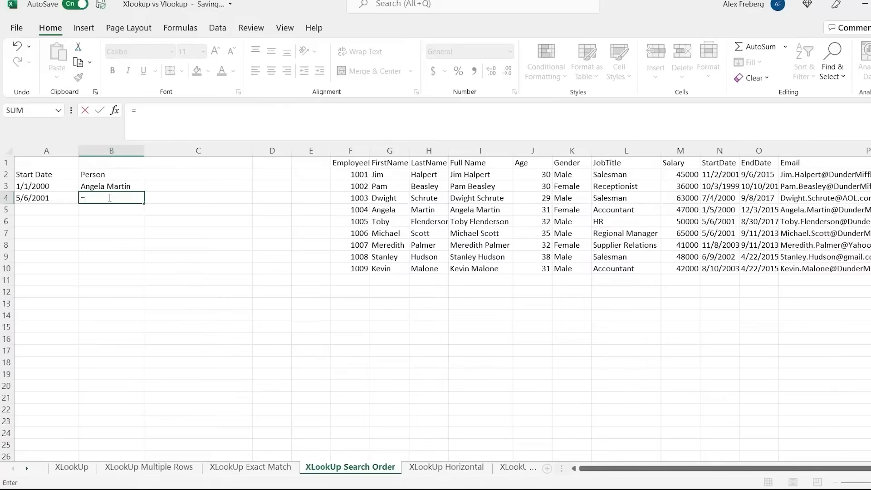
{"action": "type", "text": "xlook"}
{"action": "key", "text": "Tab"}
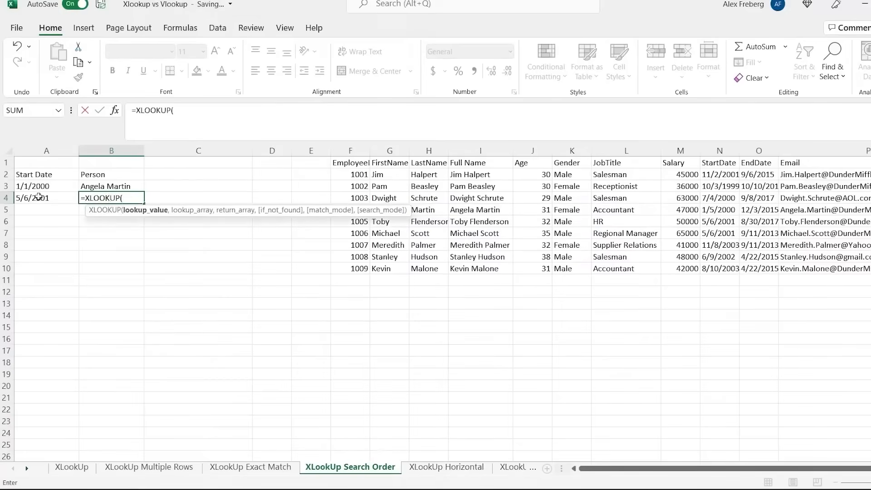
{"action": "left_click", "coordinate": [38, 196]}
{"action": "type", "text": ","}
{"action": "left_click_drag", "start_coordinate": [721, 174], "coordinate": [723, 270]}
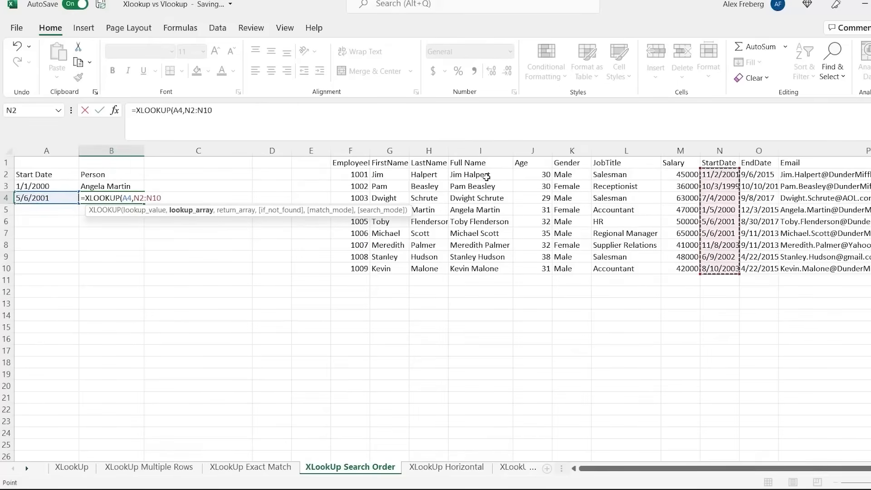
{"action": "type", "text": ","}
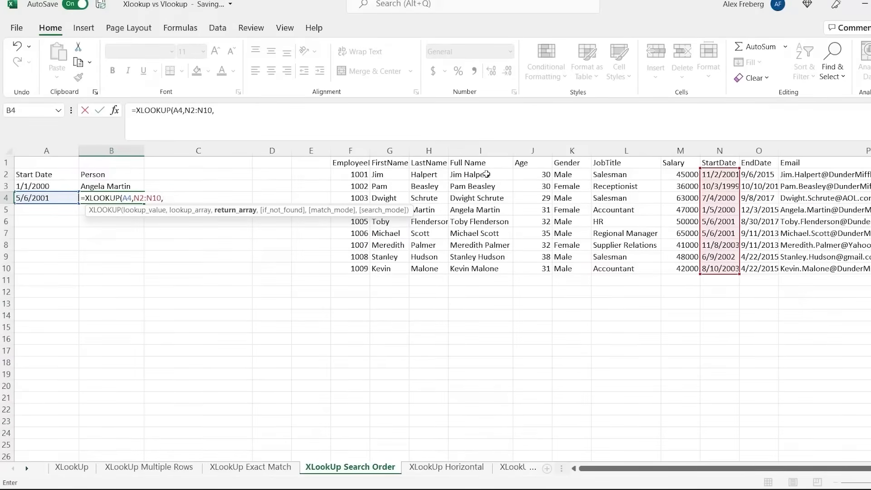
{"action": "left_click_drag", "start_coordinate": [486, 174], "coordinate": [487, 267]}
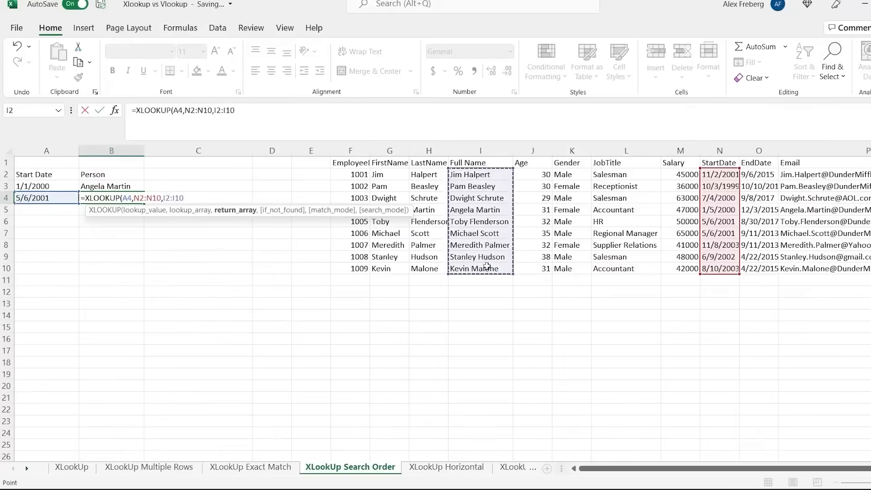
Step: Complete the B4 formula with empty not-found and match mode arguments and search mode 1 for first-to-last
{"action": "type", "text": ",,"}
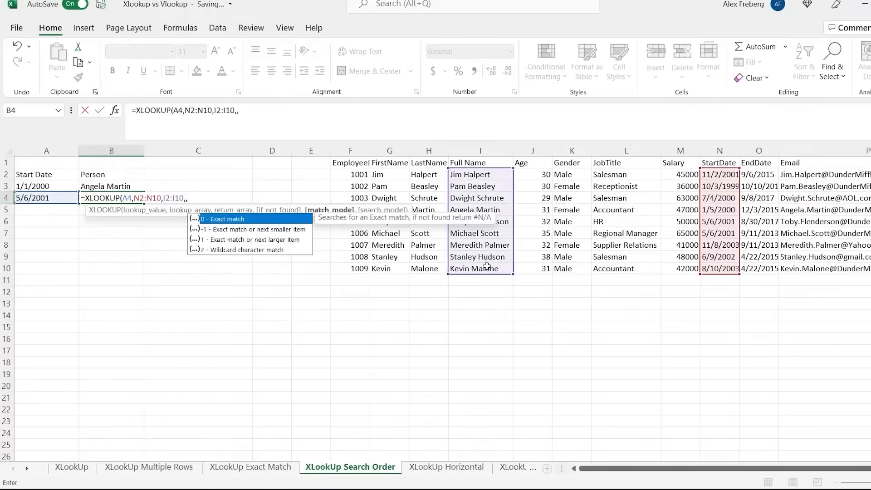
{"action": "type", "text": ","}
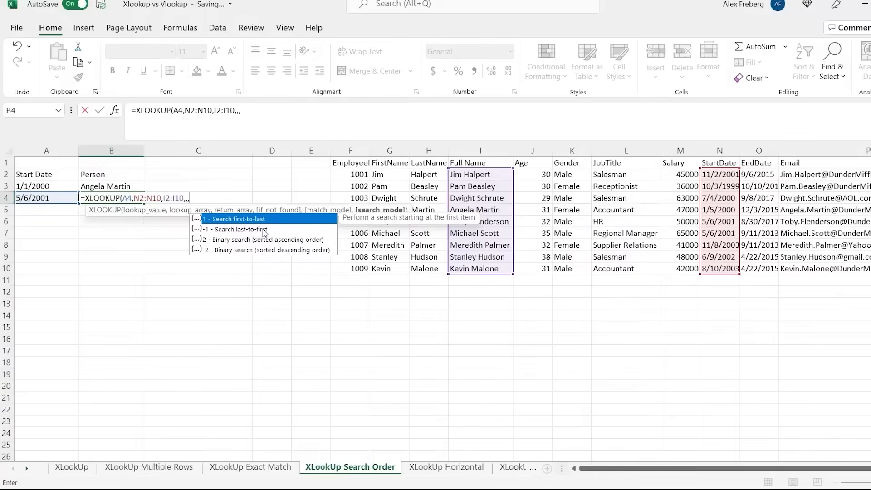
{"action": "left_click", "coordinate": [247, 112]}
{"action": "type", "text": "1"}
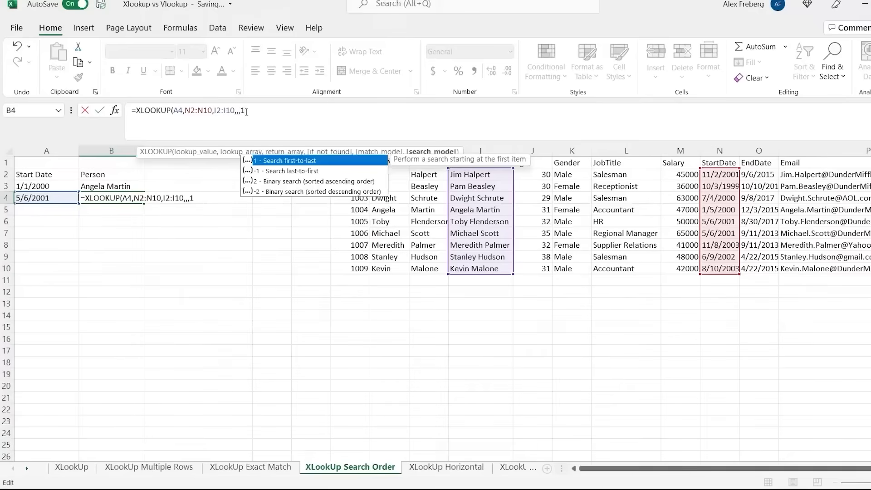
{"action": "type", "text": ")"}
{"action": "key", "text": "Return"}
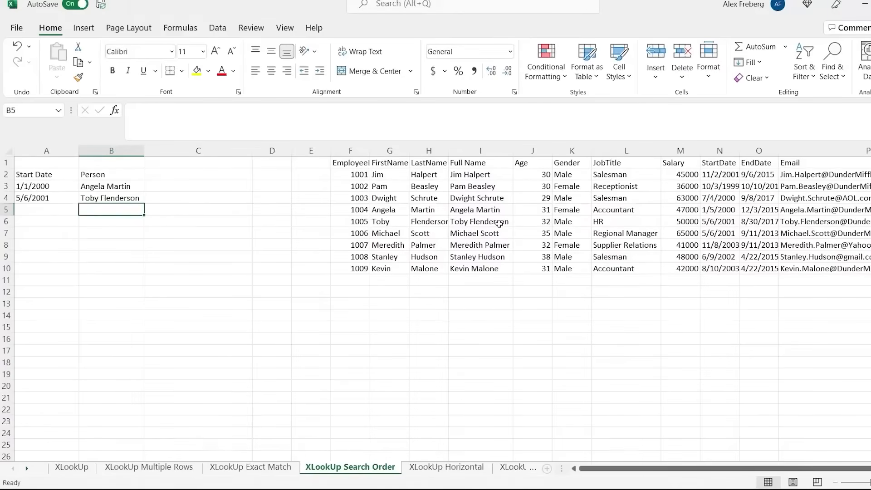
Step: Change the search mode in the B4 formula to -1 so that it searches last-to-first
{"action": "left_click", "coordinate": [131, 196]}
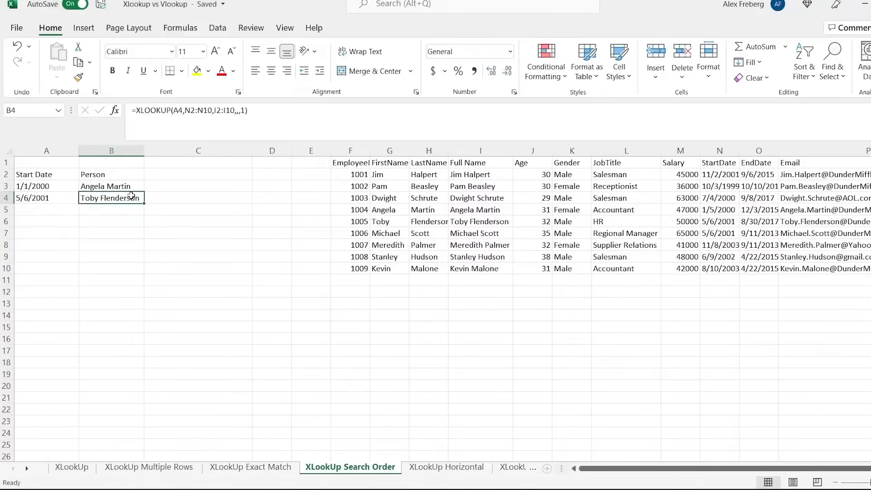
{"action": "left_click", "coordinate": [242, 110]}
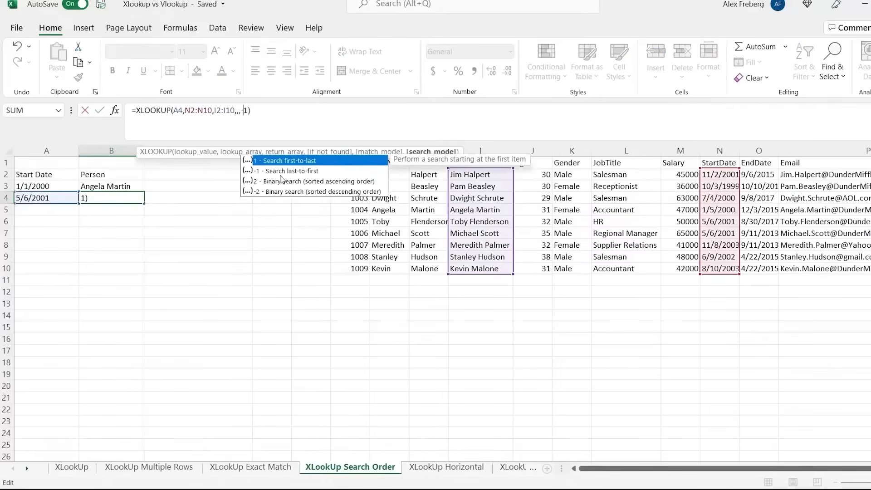
{"action": "key", "text": "Return"}
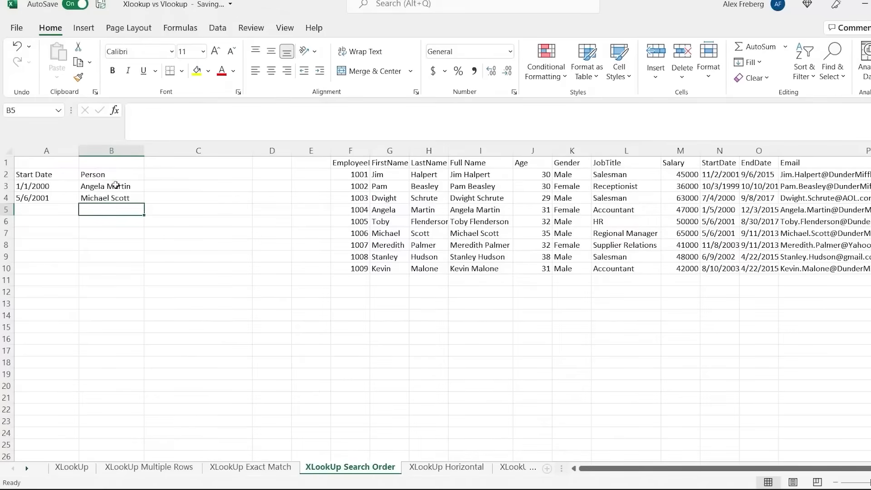
{"action": "left_click", "coordinate": [113, 190]}
{"action": "left_click", "coordinate": [244, 116]}
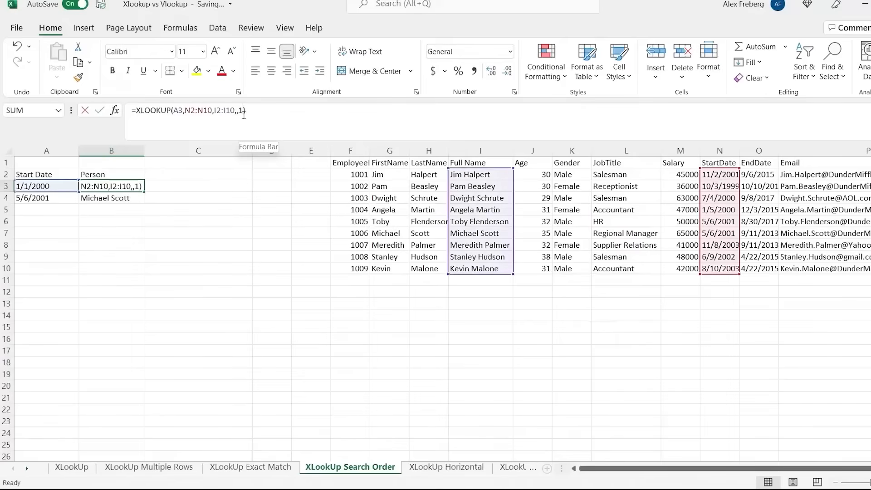
{"action": "key", "text": "BackSpace"}
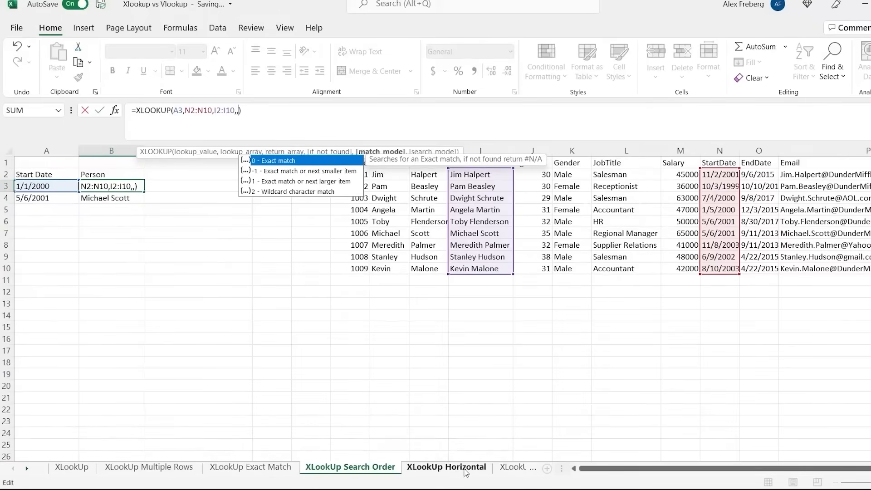
Step: Switch to the XLookUp Horizontal sheet without keeping the open edit of the previous formula
{"action": "left_click", "coordinate": [467, 468]}
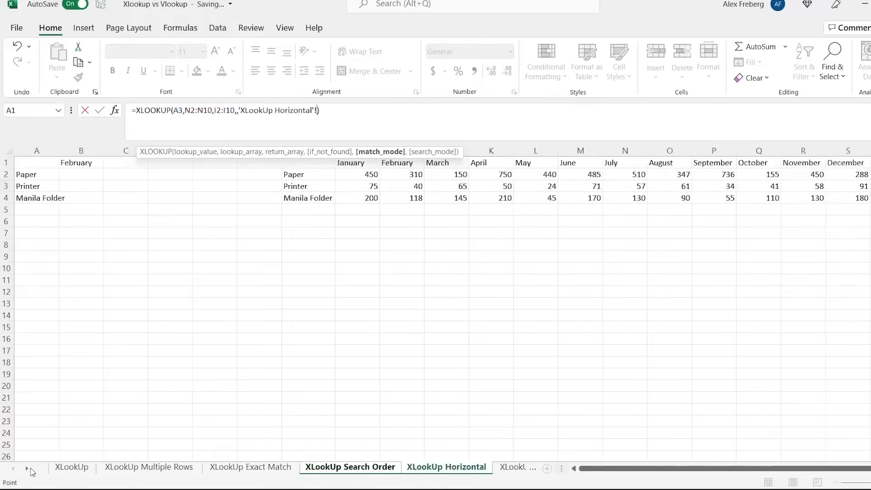
{"action": "left_click", "coordinate": [27, 469]}
{"action": "left_click", "coordinate": [27, 468]}
{"action": "left_click", "coordinate": [27, 468]}
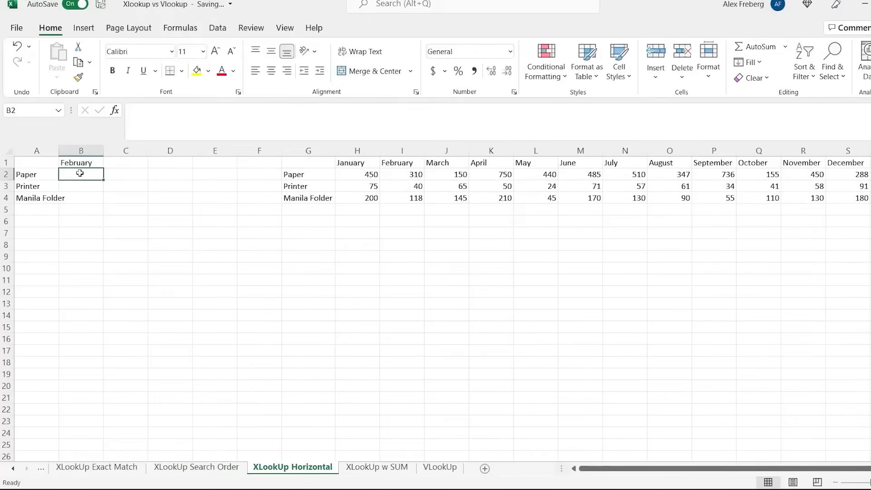
Step: Enter =XLOOKUP(I1,H1:S1,H2:S2) in B2 to return the February value for Paper from the horizontal month table
{"action": "type", "text": "=xlo"}
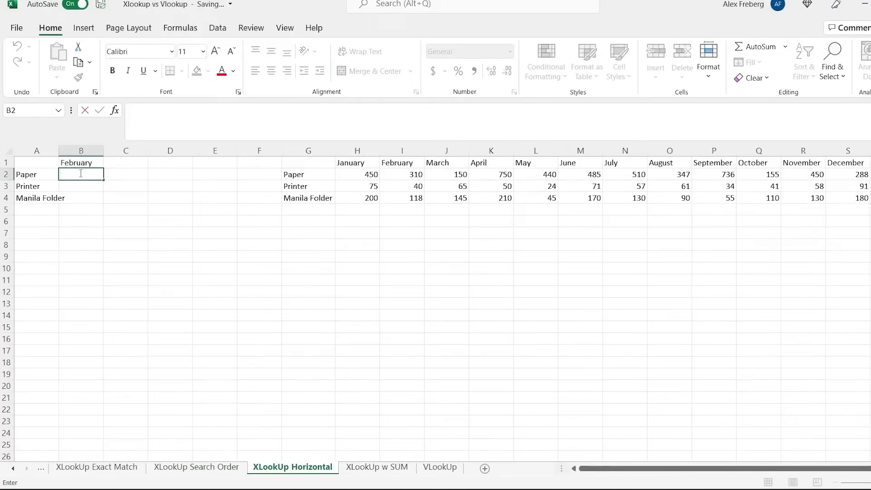
{"action": "key", "text": "Tab"}
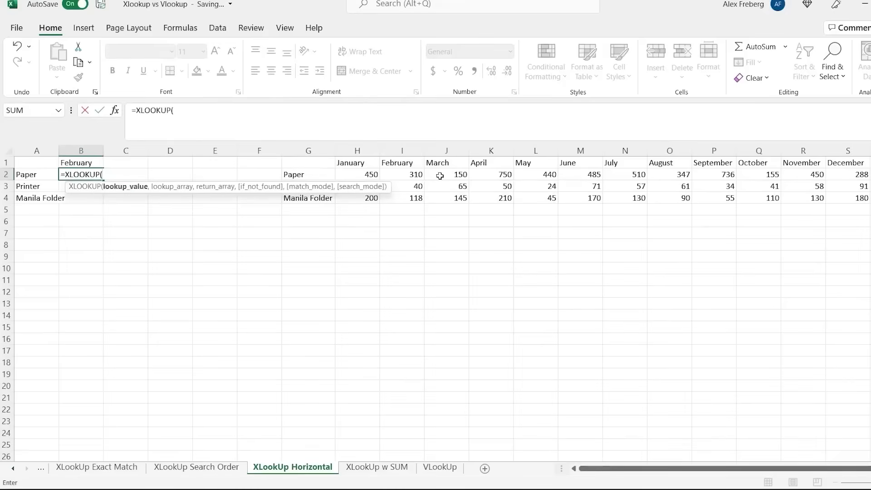
{"action": "left_click", "coordinate": [407, 164]}
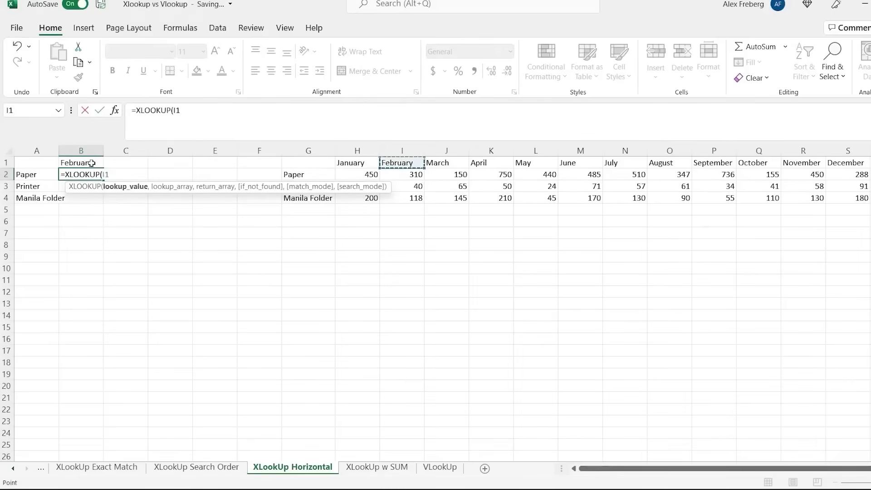
{"action": "type", "text": ","}
{"action": "left_click", "coordinate": [356, 164]}
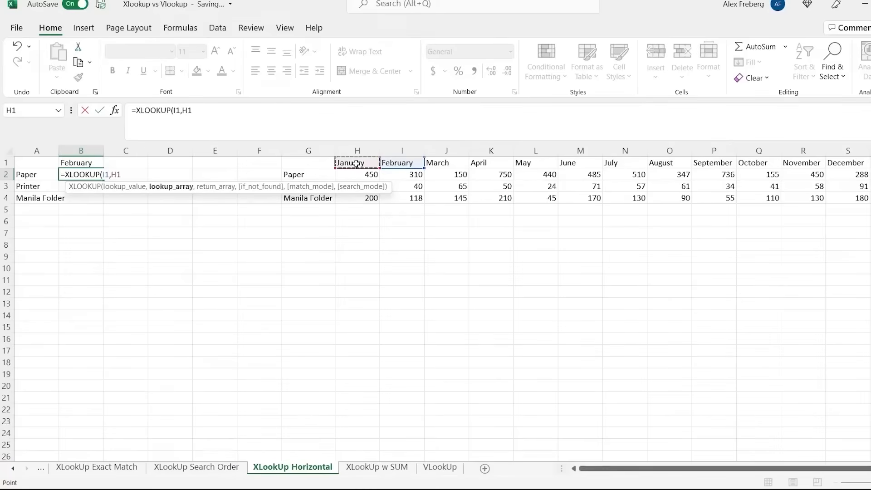
{"action": "left_click", "coordinate": [846, 164], "text": "shift"}
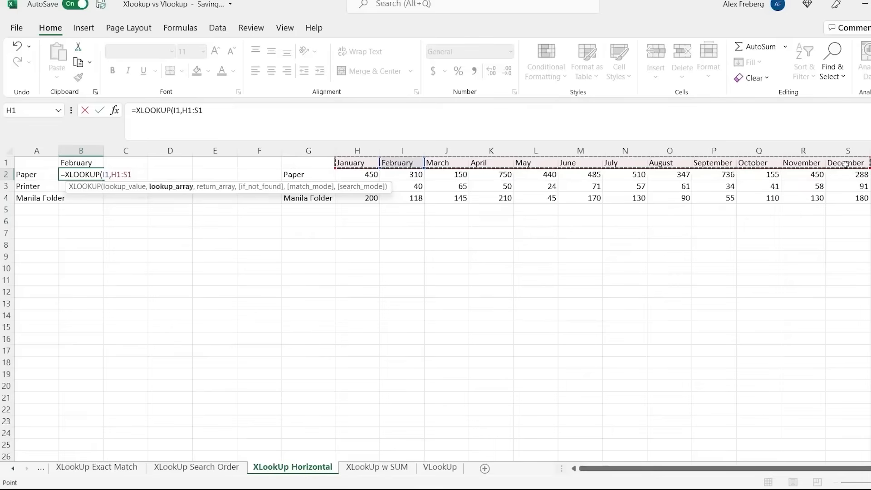
{"action": "type", "text": ","}
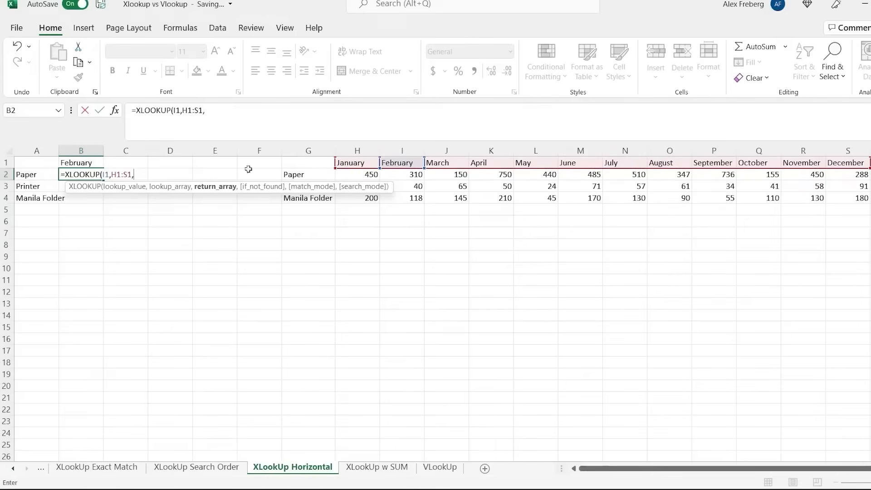
{"action": "left_click", "coordinate": [357, 176]}
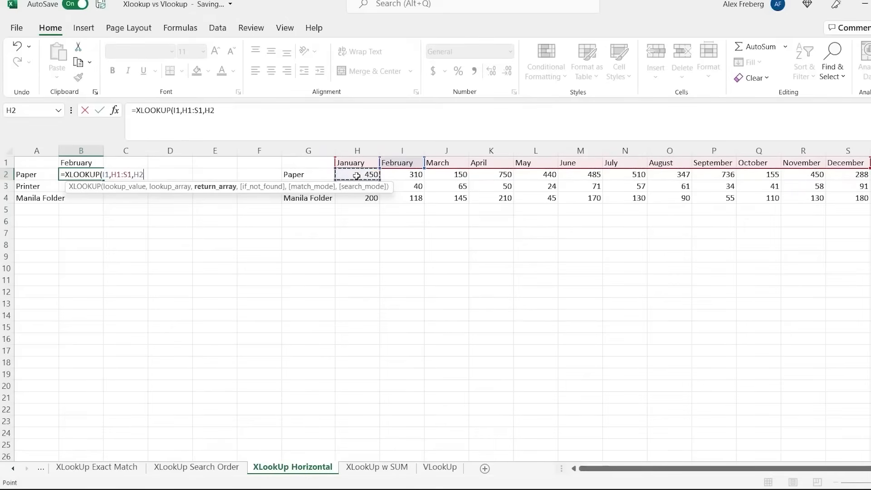
{"action": "left_click", "coordinate": [852, 176], "text": "shift"}
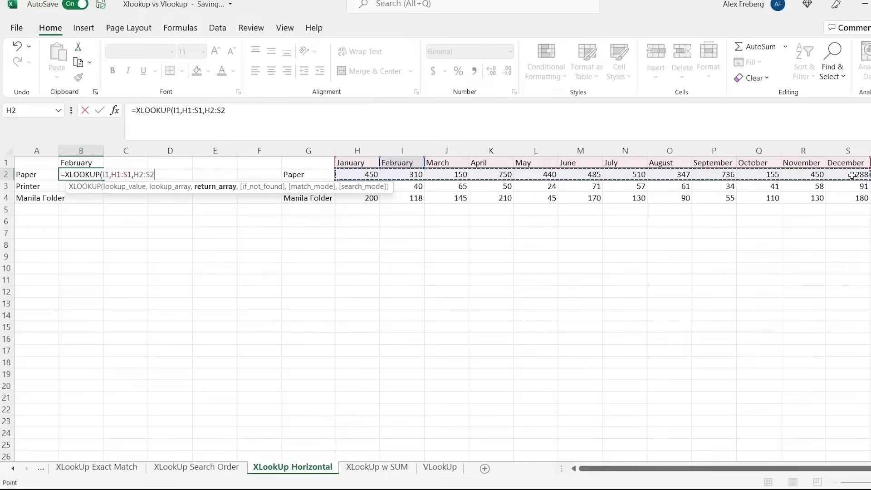
{"action": "type", "text": ")"}
{"action": "key", "text": "Return"}
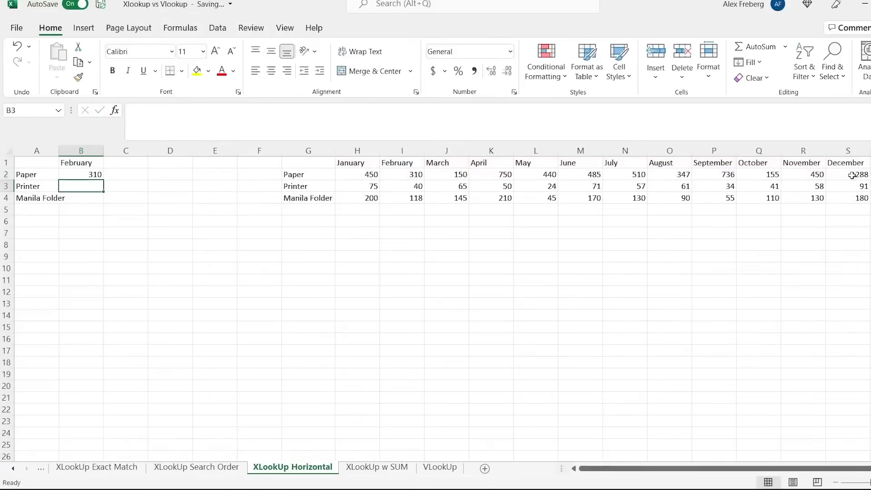
Step: Fill the B2 formula down to B4 and check the results against the February column of the month table
{"action": "left_click", "coordinate": [404, 175]}
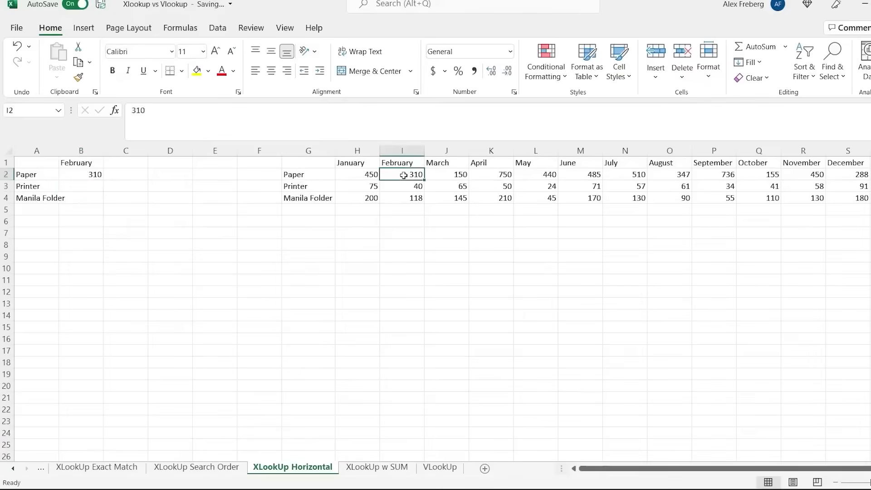
{"action": "left_click", "coordinate": [91, 176]}
{"action": "left_click_drag", "start_coordinate": [103, 181], "coordinate": [102, 203]}
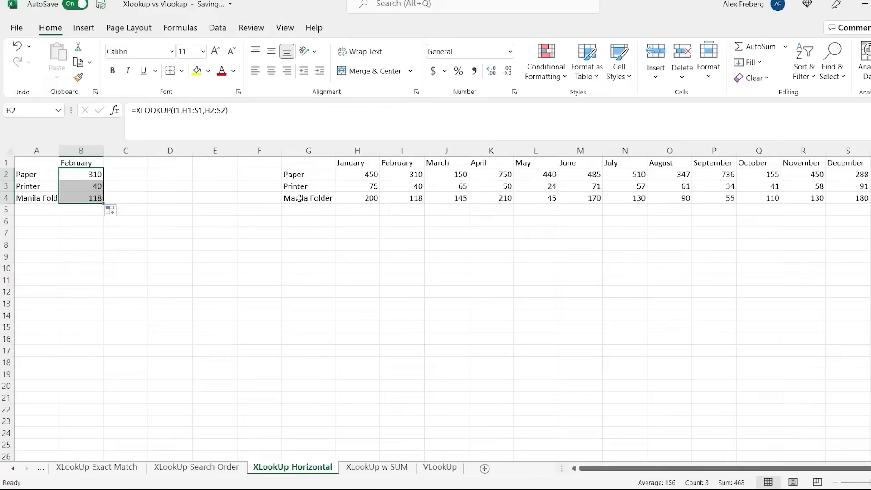
{"action": "left_click", "coordinate": [408, 174]}
{"action": "left_click", "coordinate": [407, 184]}
{"action": "left_click", "coordinate": [404, 199]}
{"action": "left_click", "coordinate": [409, 164]}
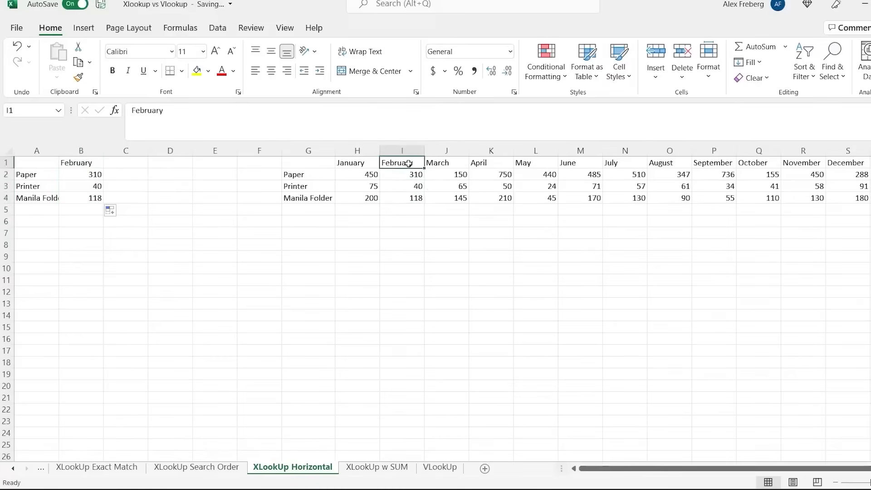
Step: Copy the text of the XLOOKUP formula in B2 on the XLookUp Horizontal sheet, leaving the cell unchanged
{"action": "left_click", "coordinate": [396, 468]}
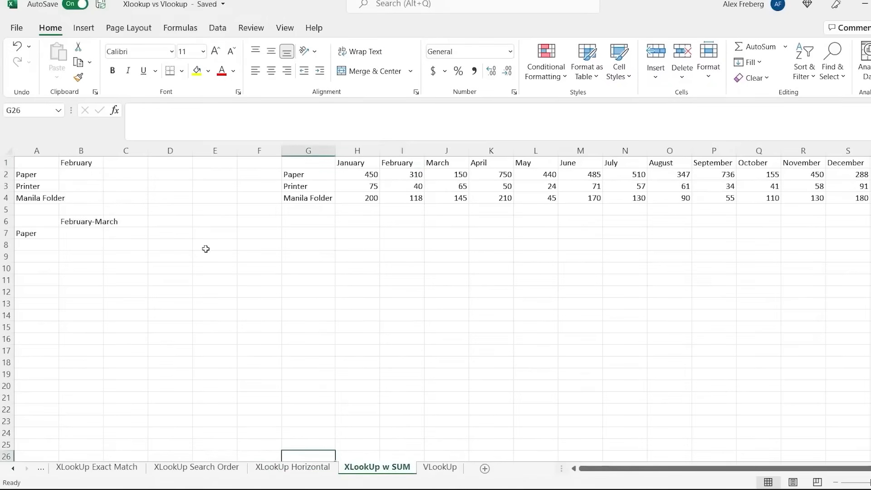
{"action": "left_click", "coordinate": [295, 468]}
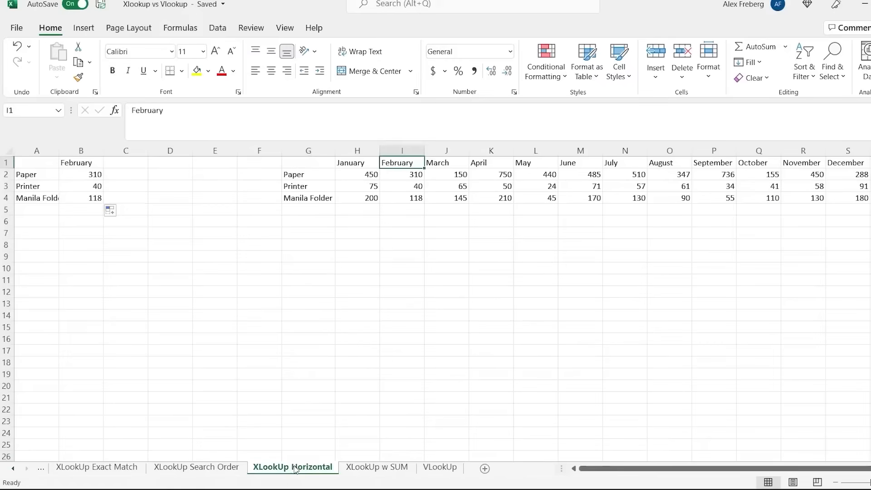
{"action": "left_click", "coordinate": [86, 180]}
{"action": "triple_click", "coordinate": [229, 129]}
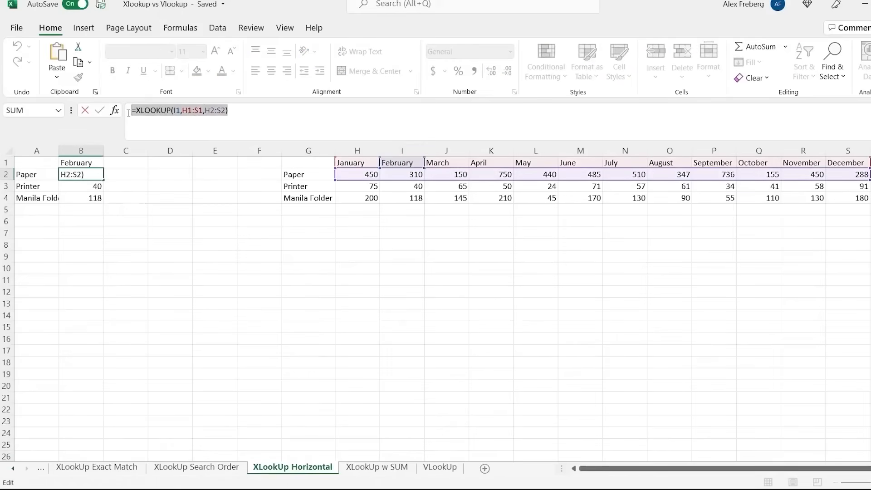
{"action": "key", "text": "Escape"}
Step: Paste =XLOOKUP(I1,H1:S1,H2:S2) into B2 of the XLookUp w SUM sheet and fill it down to B4
{"action": "left_click", "coordinate": [377, 468]}
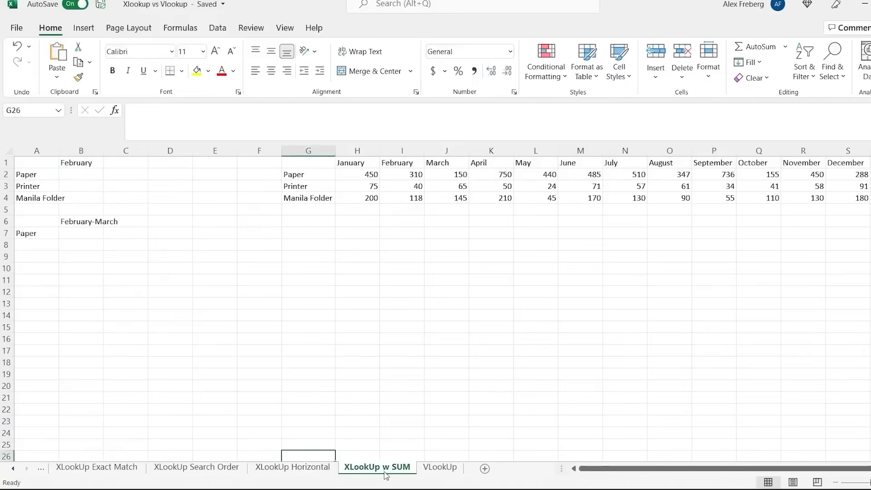
{"action": "left_click", "coordinate": [89, 176]}
{"action": "key", "text": "ctrl+v"}
{"action": "left_click_drag", "start_coordinate": [103, 181], "coordinate": [103, 202]}
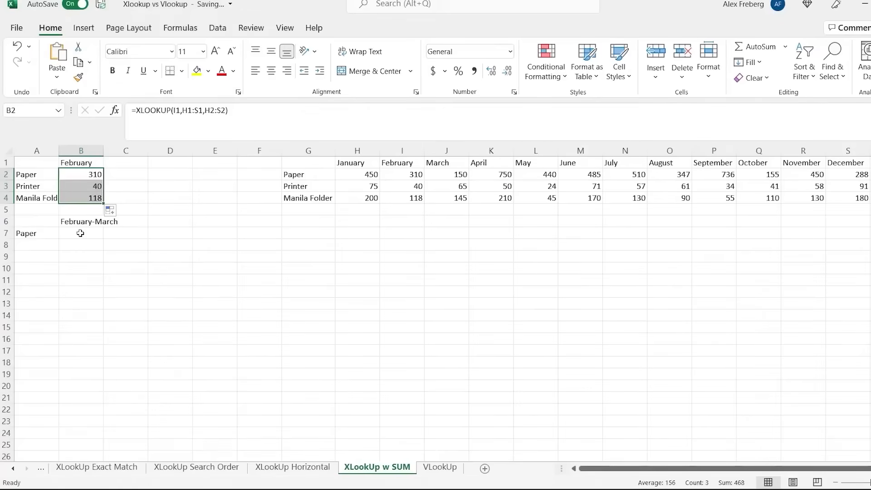
Step: Begin the Paper February-March formula in B7 with =SUM(XLOOKUP(I1,H1:S1,H2:S2), using February as the lookup value
{"action": "type", "text": "=SUM"}
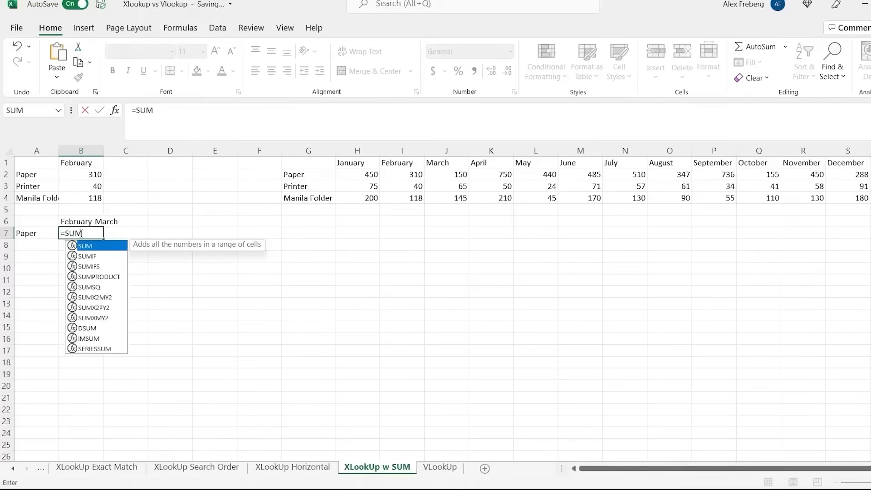
{"action": "type", "text": "("}
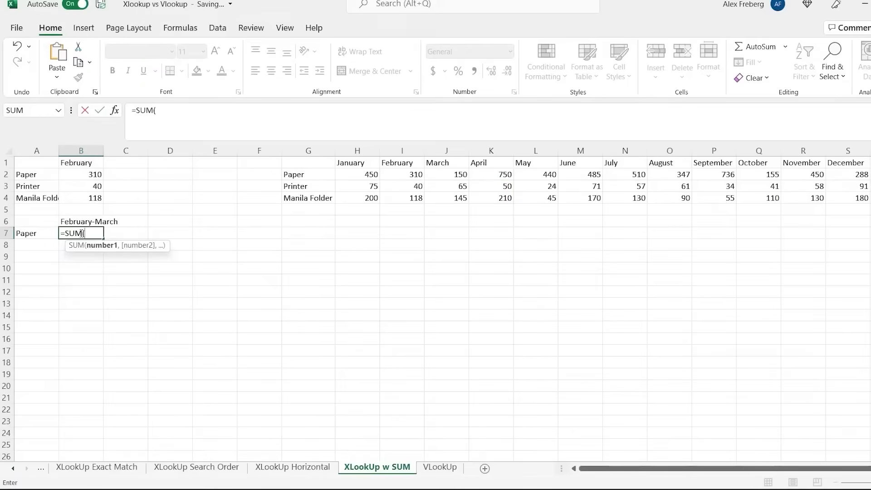
{"action": "type", "text": "xlo"}
{"action": "key", "text": "Tab"}
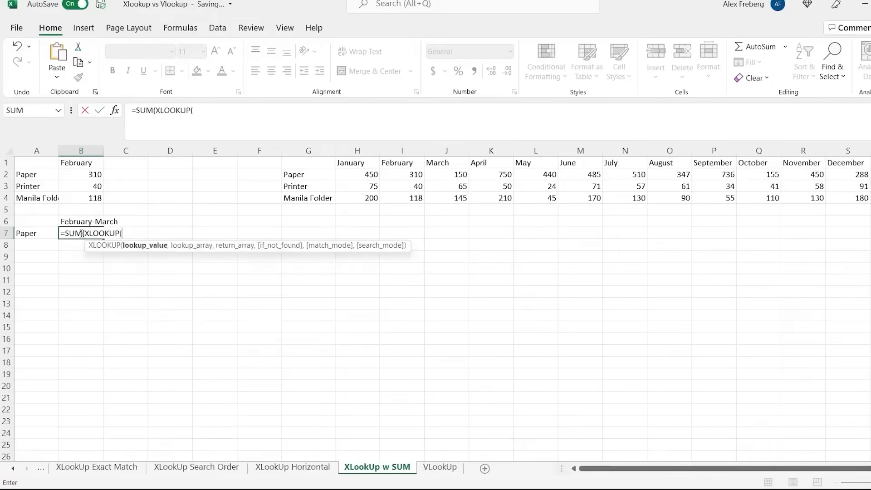
{"action": "type", "text": ","}
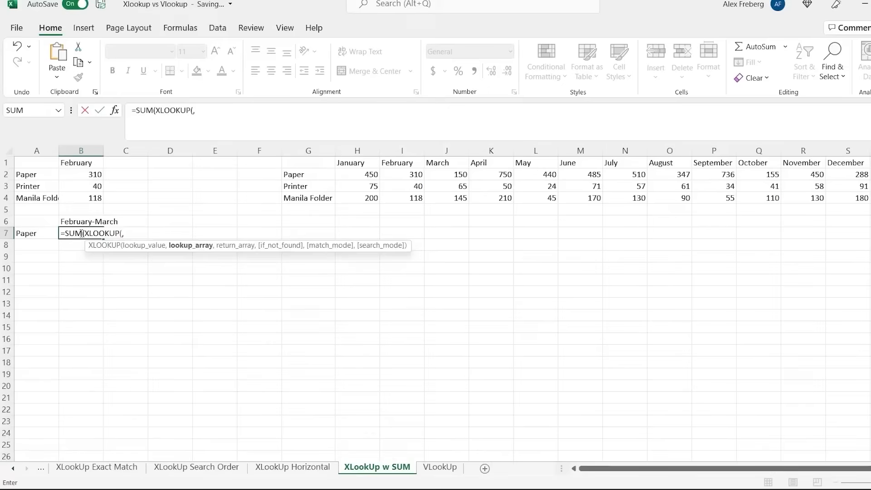
{"action": "key", "text": "BackSpace"}
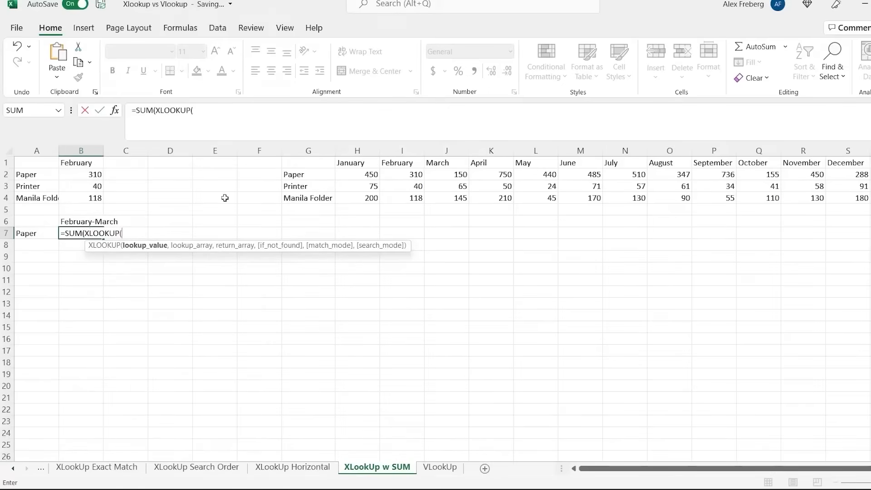
{"action": "left_click", "coordinate": [402, 162]}
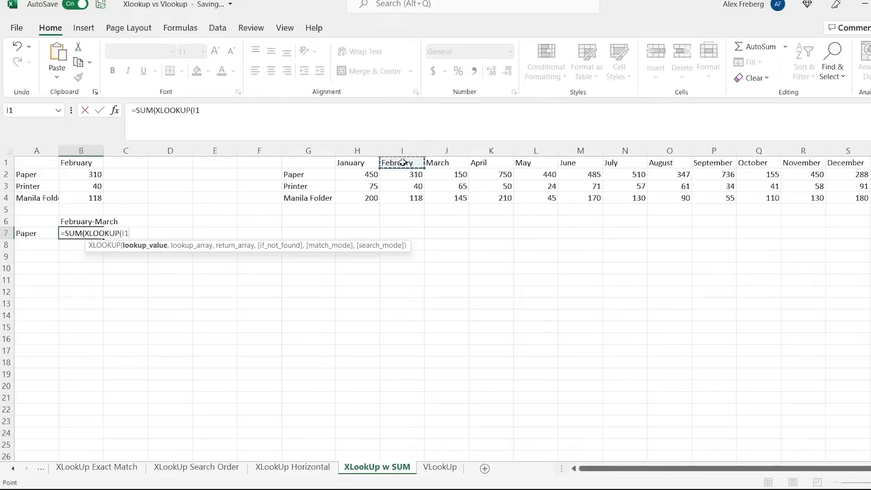
{"action": "type", "text": ","}
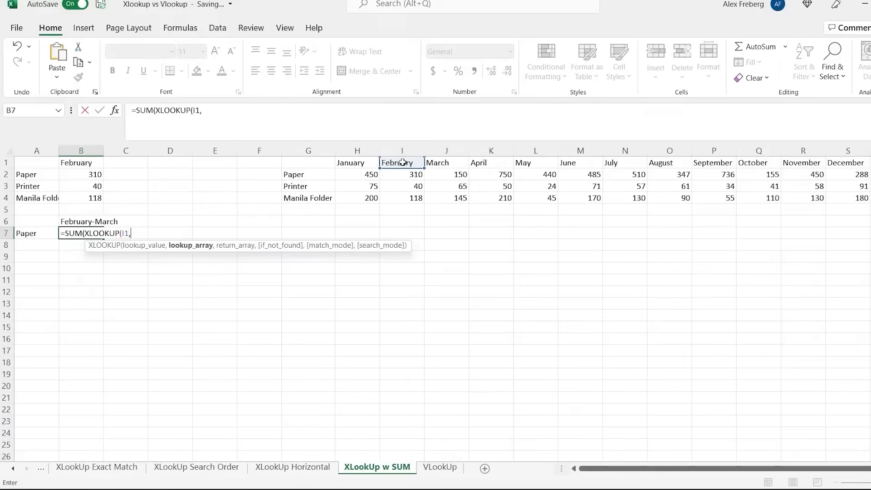
{"action": "left_click", "coordinate": [354, 165]}
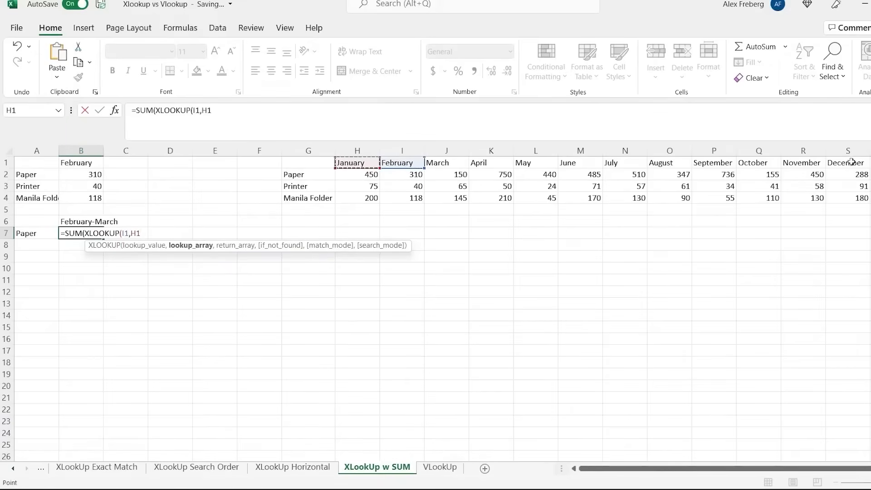
{"action": "left_click", "coordinate": [851, 163], "text": "shift"}
{"action": "type", "text": ","}
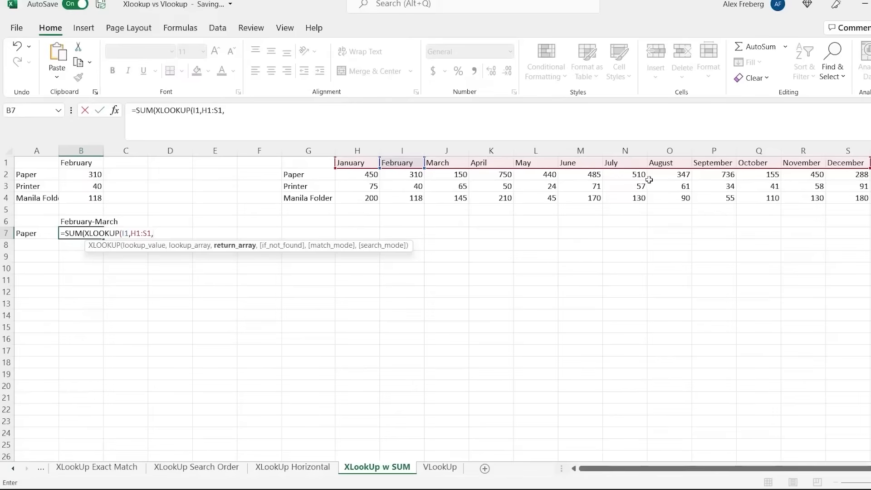
{"action": "left_click_drag", "start_coordinate": [364, 175], "coordinate": [847, 173]}
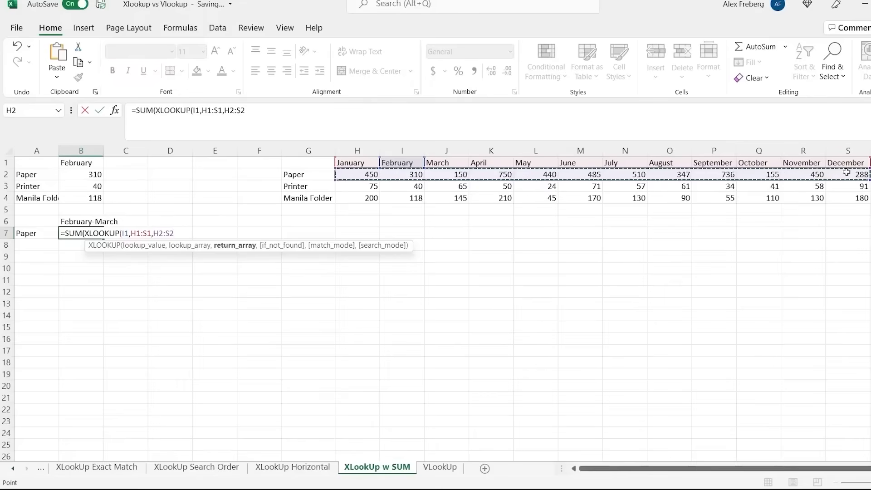
{"action": "type", "text": ")"}
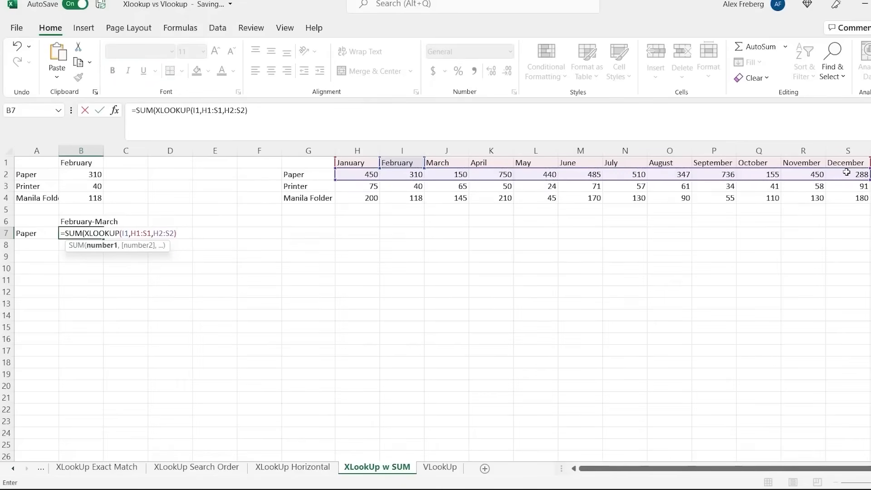
Step: Complete the B7 sum range with :XLOOKUP(J1,H1:S1,H2:S2)) for March, enter the formula and review it
{"action": "type", "text": ":XLOOKUP("}
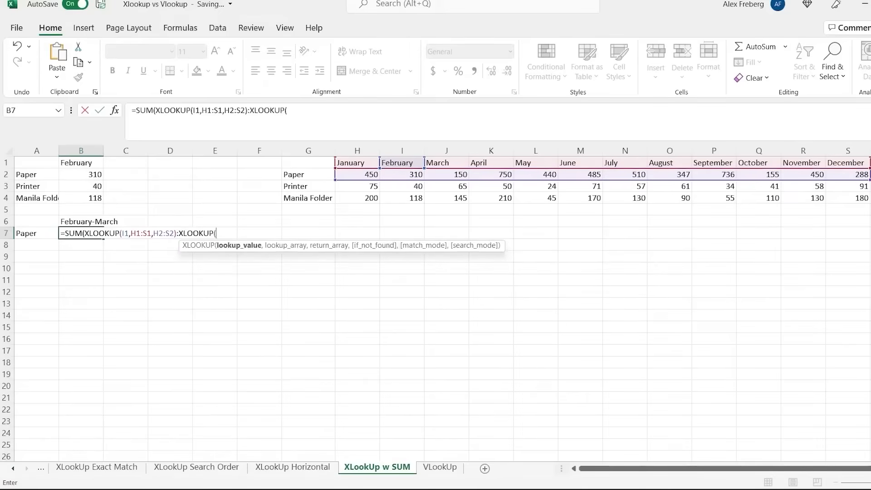
{"action": "left_click", "coordinate": [447, 162]}
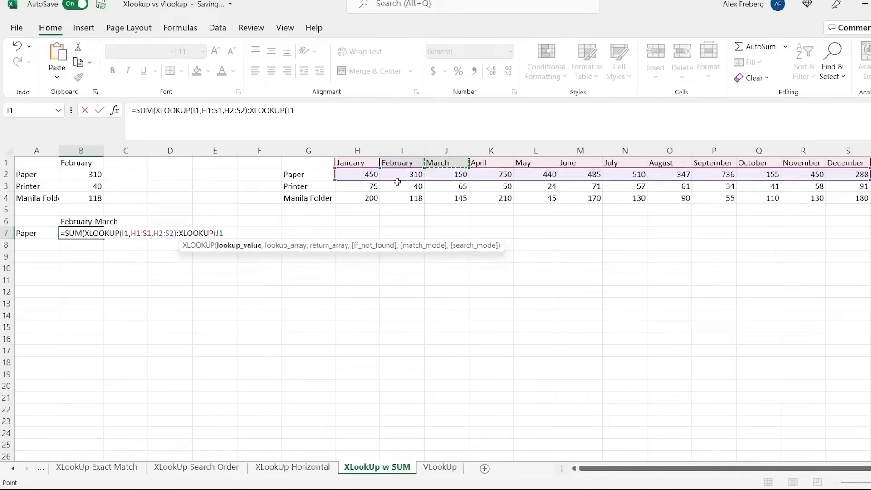
{"action": "type", "text": ","}
{"action": "left_click", "coordinate": [357, 162]}
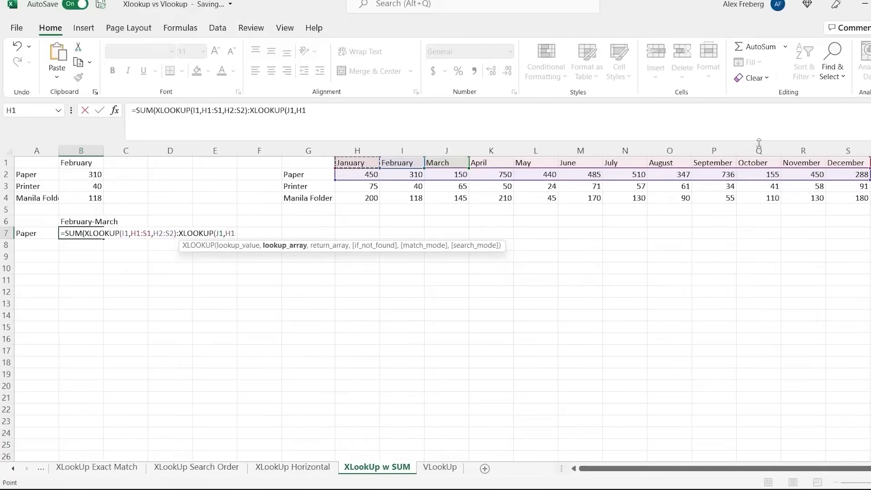
{"action": "left_click", "coordinate": [854, 162], "text": "shift"}
{"action": "type", "text": ","}
{"action": "left_click", "coordinate": [357, 174]}
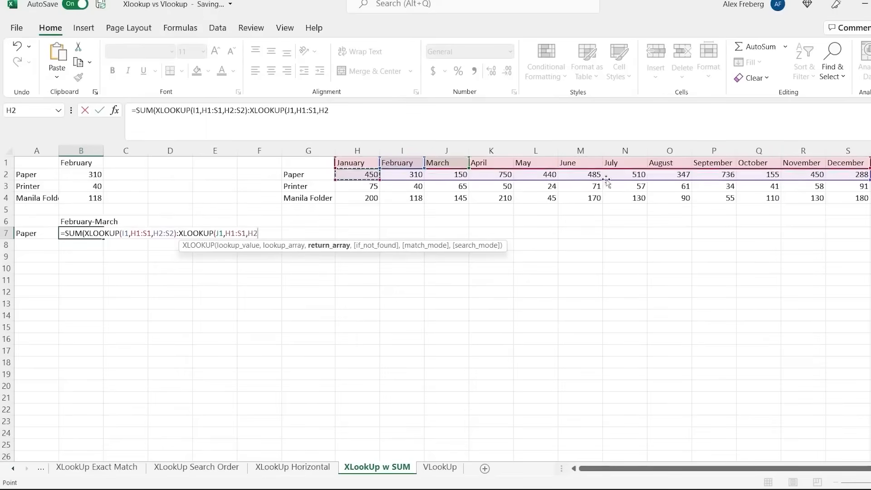
{"action": "left_click", "coordinate": [853, 175], "text": "shift"}
{"action": "type", "text": ")"}
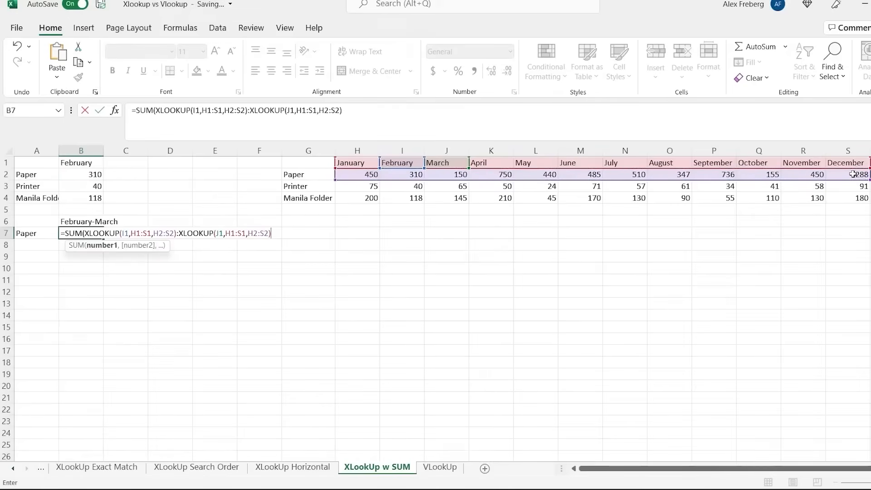
{"action": "type", "text": ")"}
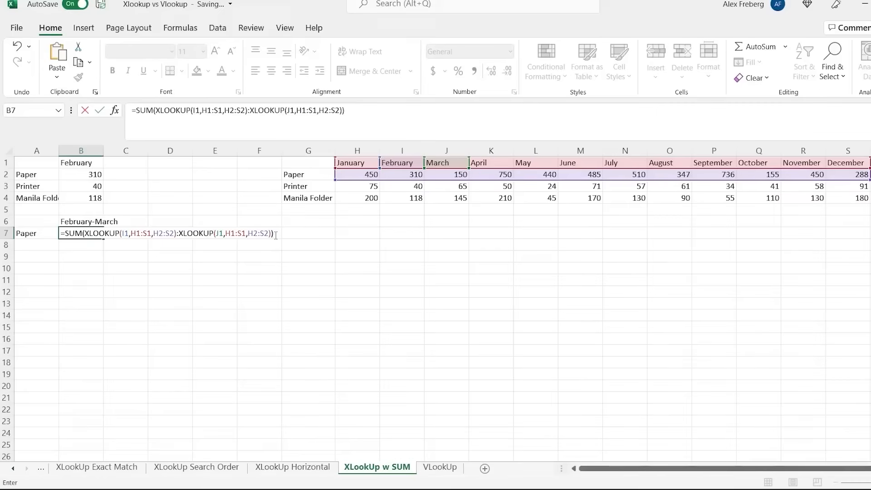
{"action": "key", "text": "Return"}
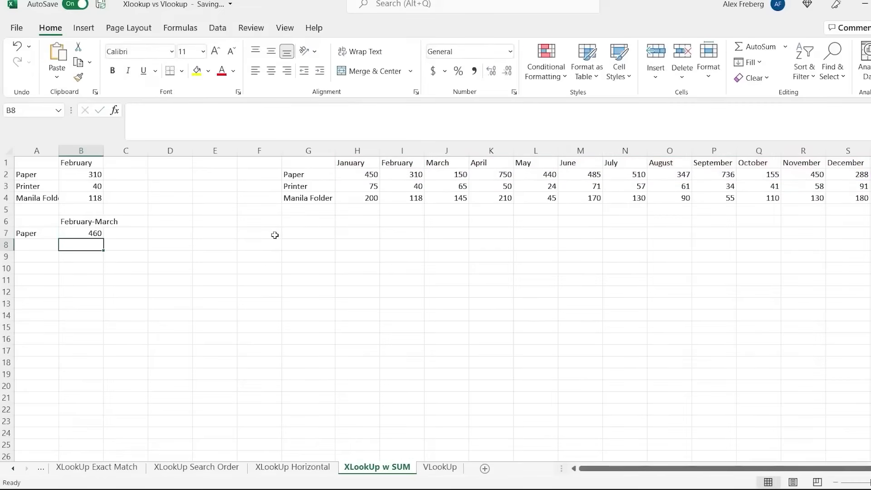
{"action": "left_click", "coordinate": [81, 232]}
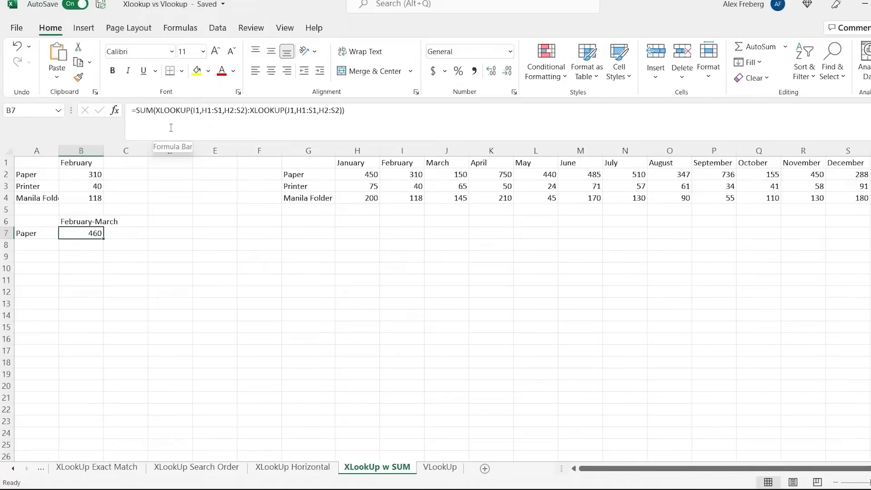
Step: On the VLookUp sheet, begin a VLOOKUP in B3 with A3 as lookup value and H2:O10 as table array
{"action": "left_click", "coordinate": [442, 468]}
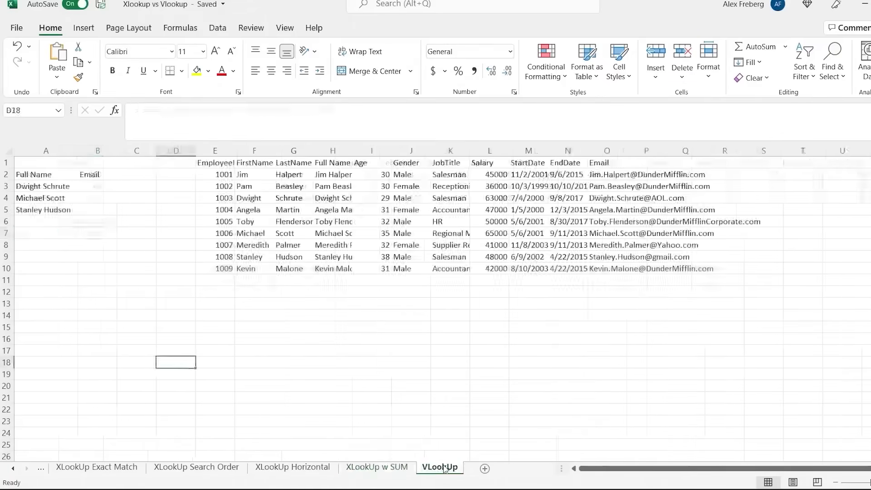
{"action": "double_click", "coordinate": [98, 186]}
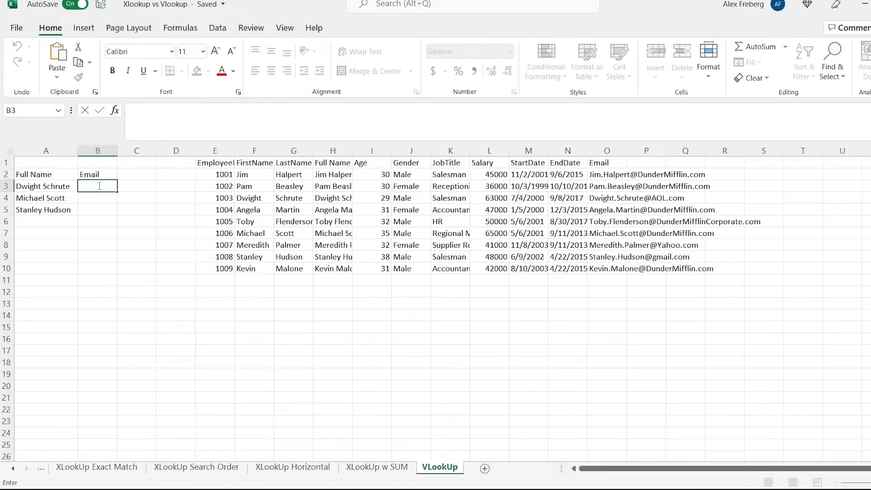
{"action": "type", "text": "=vlook"}
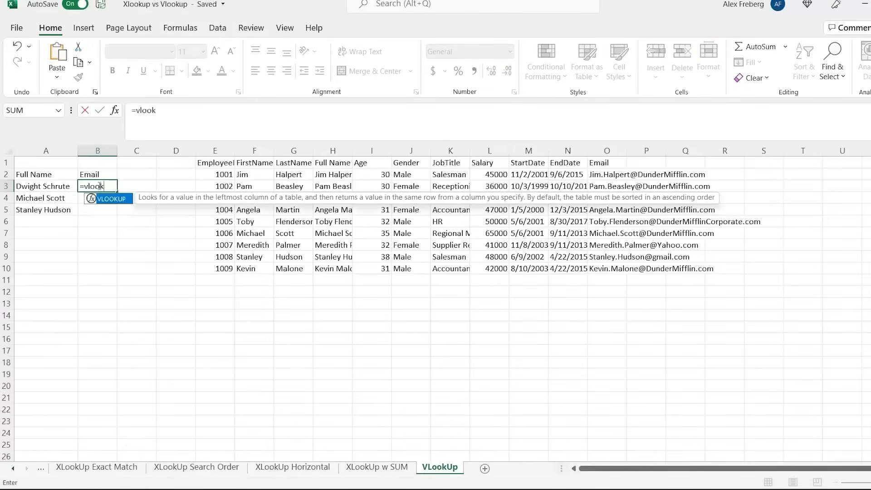
{"action": "key", "text": "Tab"}
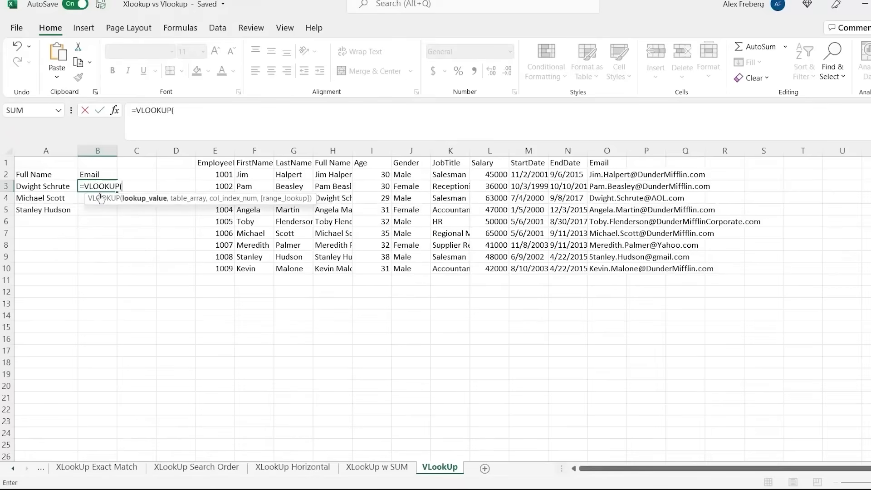
{"action": "left_click", "coordinate": [55, 186]}
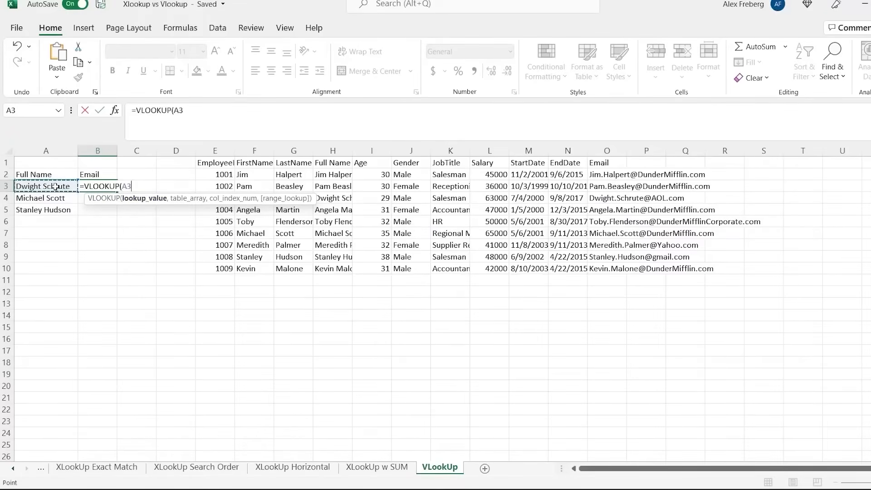
{"action": "type", "text": ","}
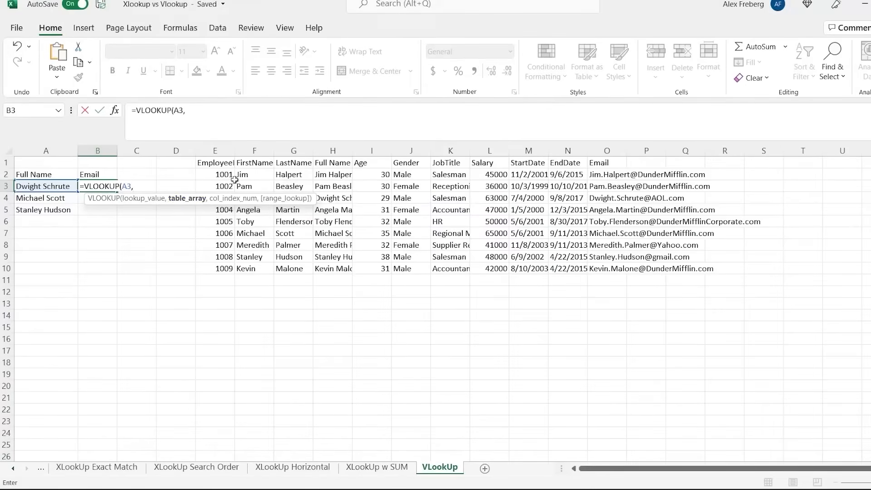
{"action": "left_click", "coordinate": [326, 177]}
{"action": "left_click_drag", "start_coordinate": [326, 178], "coordinate": [627, 270]}
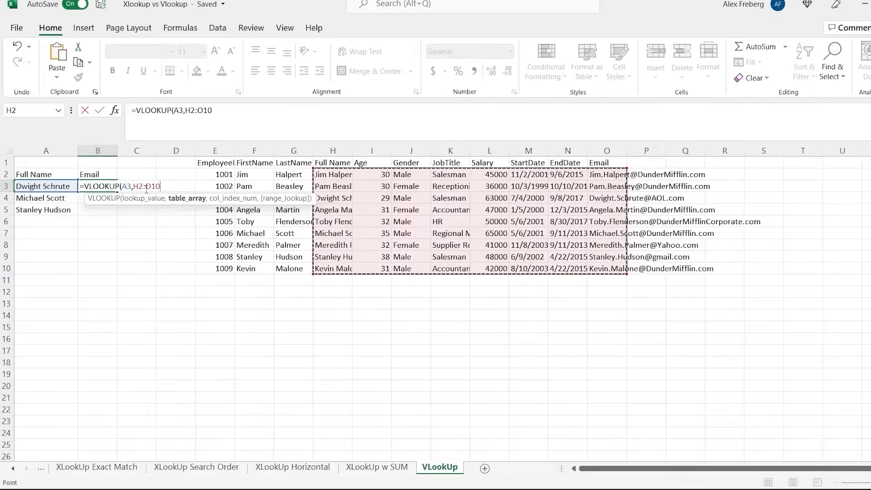
Step: Complete the B3 VLOOKUP with column index 8 and False for an exact match, and enter it
{"action": "type", "text": ",8"}
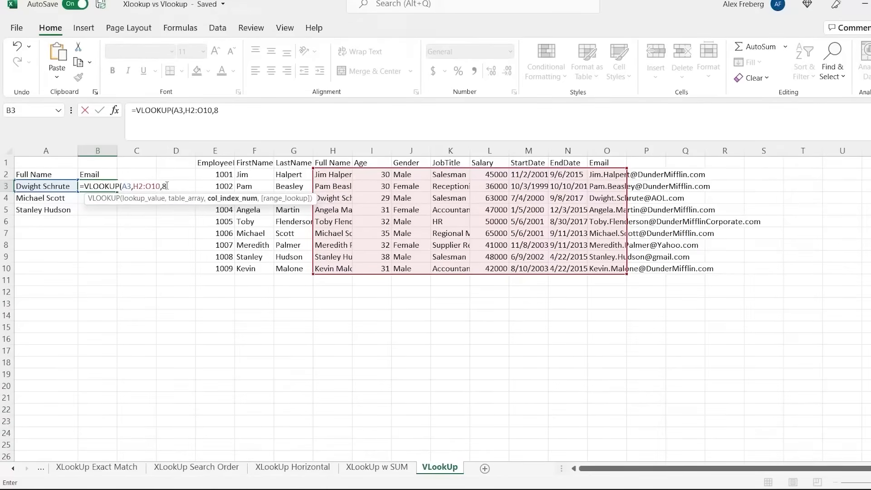
{"action": "type", "text": ","}
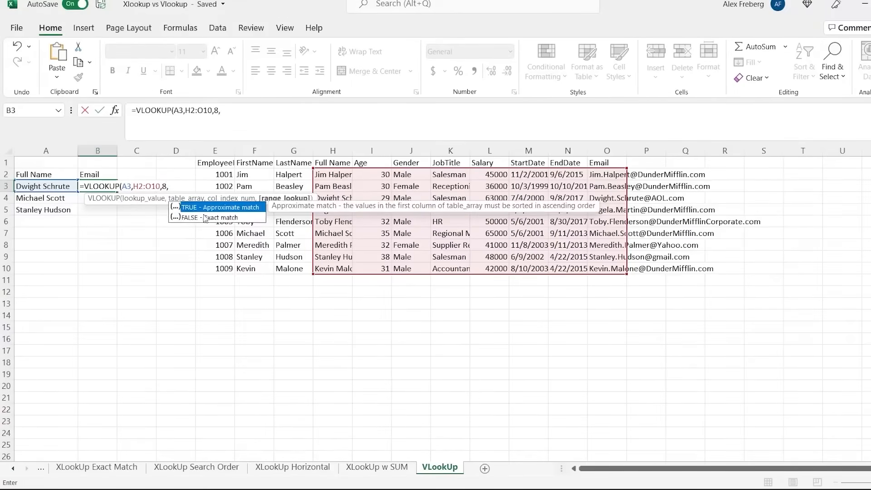
{"action": "type", "text": "False)"}
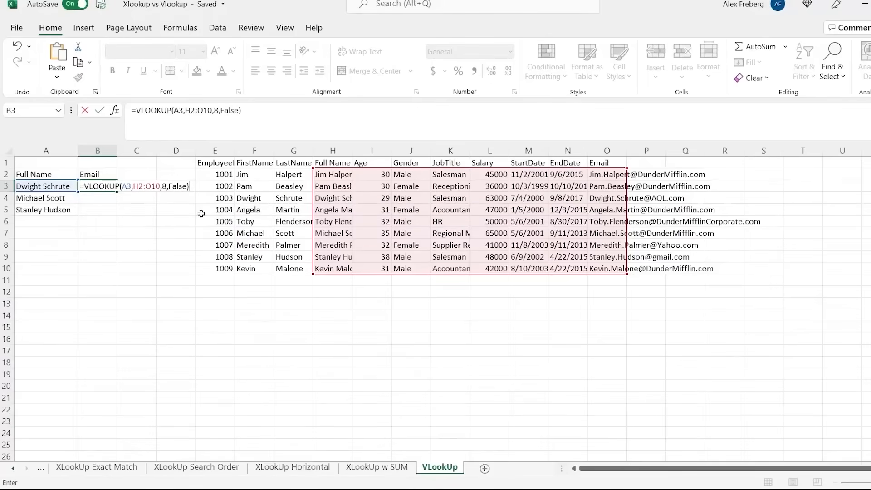
{"action": "key", "text": "Return"}
{"action": "left_click", "coordinate": [105, 188]}
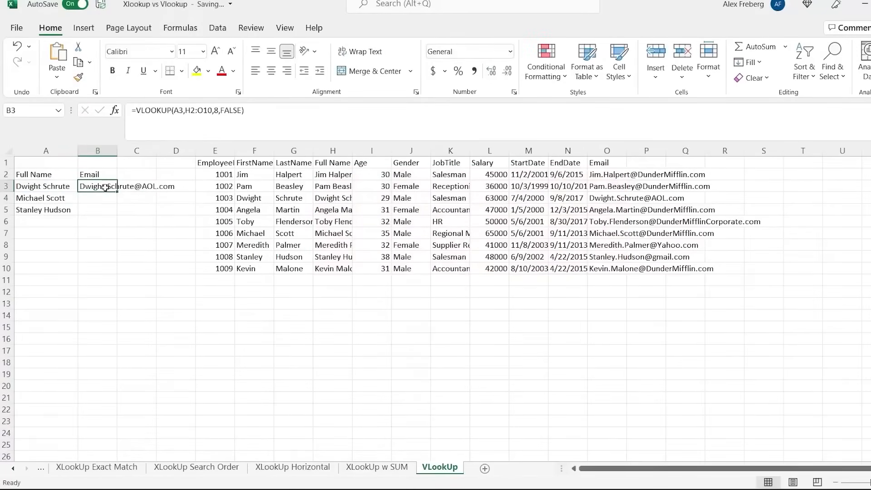
Step: Fill the B3 VLOOKUP formula down through B5 to look up the remaining employees' emails
{"action": "left_click_drag", "start_coordinate": [116, 192], "coordinate": [116, 212]}
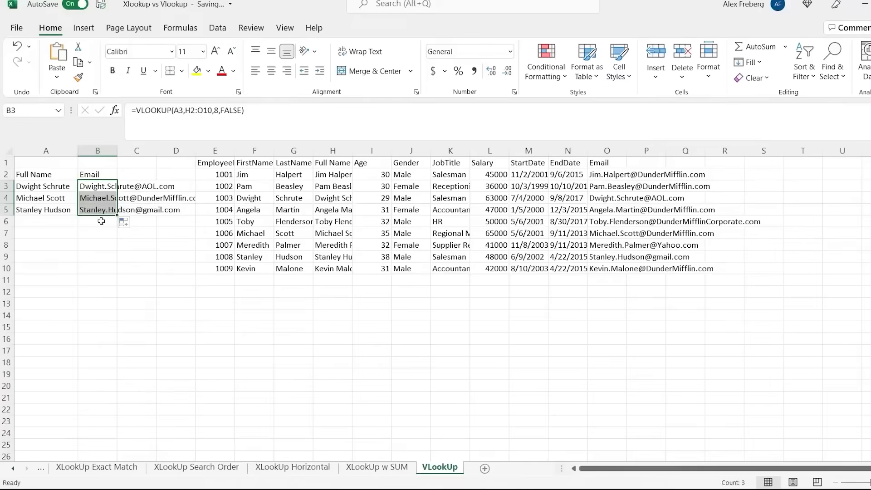
{"action": "left_click", "coordinate": [98, 221]}
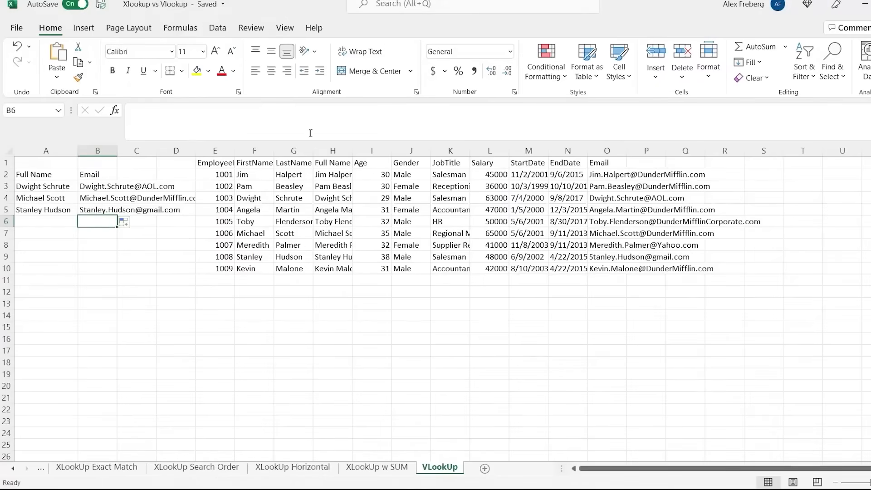
{"action": "left_click", "coordinate": [98, 189]}
Step: Insert a blank column before JobTitle and check the VLOOKUP results in B3:B5
{"action": "left_click", "coordinate": [455, 150]}
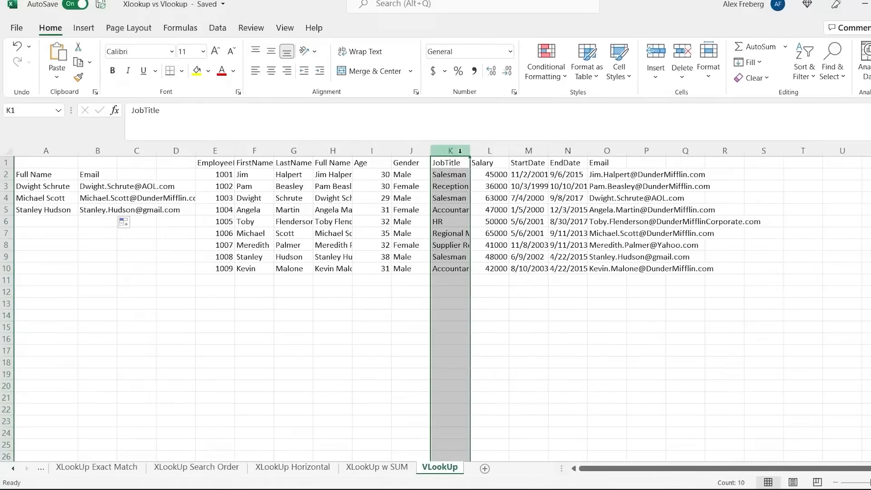
{"action": "right_click", "coordinate": [459, 153]}
{"action": "left_click", "coordinate": [499, 257]}
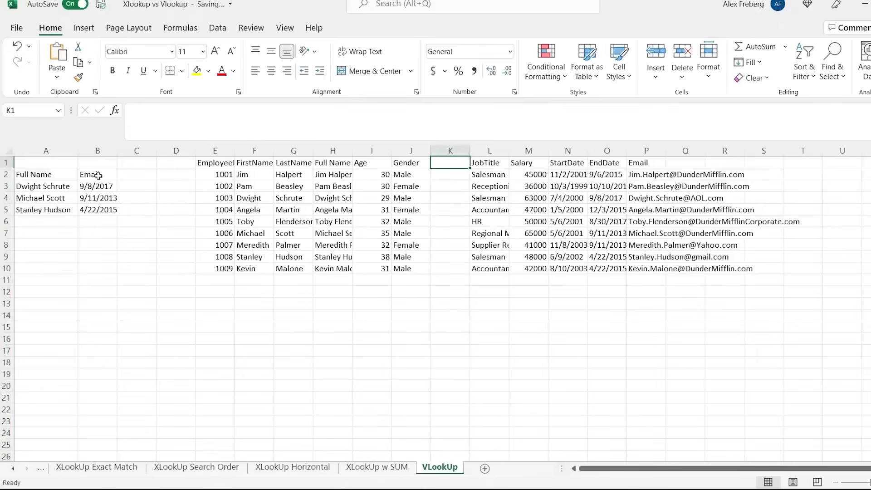
{"action": "left_click_drag", "start_coordinate": [92, 188], "coordinate": [92, 209]}
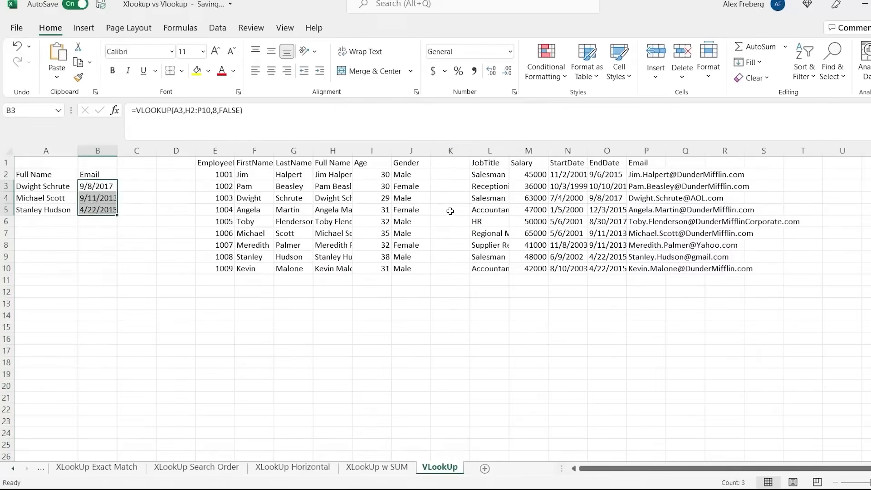
Step: Enter the header Address in K1 for the new column and highlight the EndDate values in O2:O10
{"action": "left_click", "coordinate": [448, 166]}
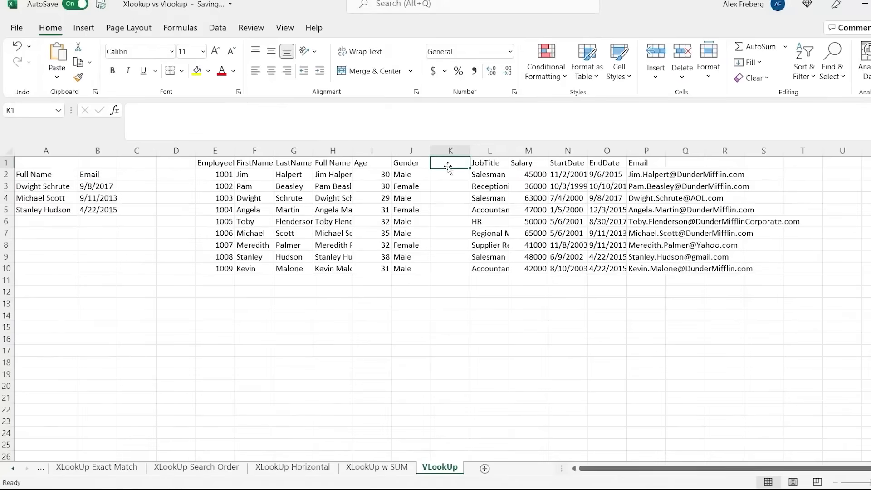
{"action": "type", "text": "Address"}
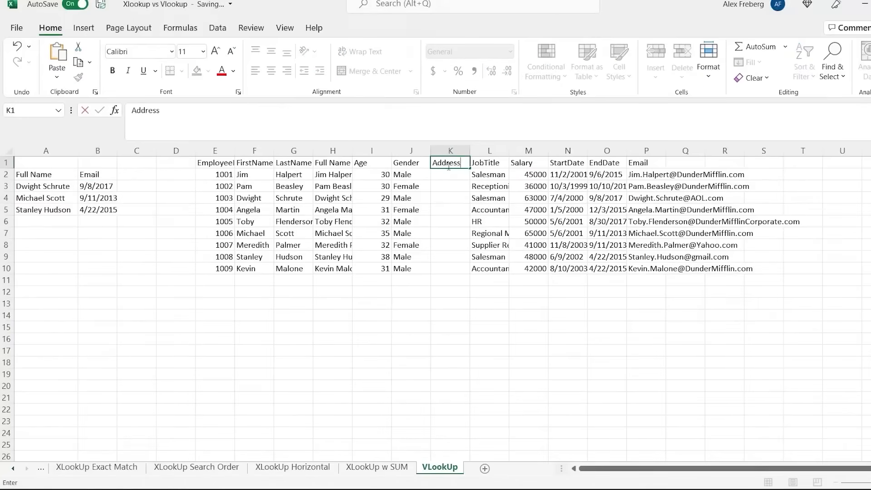
{"action": "left_click_drag", "start_coordinate": [441, 177], "coordinate": [449, 268]}
{"action": "left_click_drag", "start_coordinate": [603, 176], "coordinate": [612, 268]}
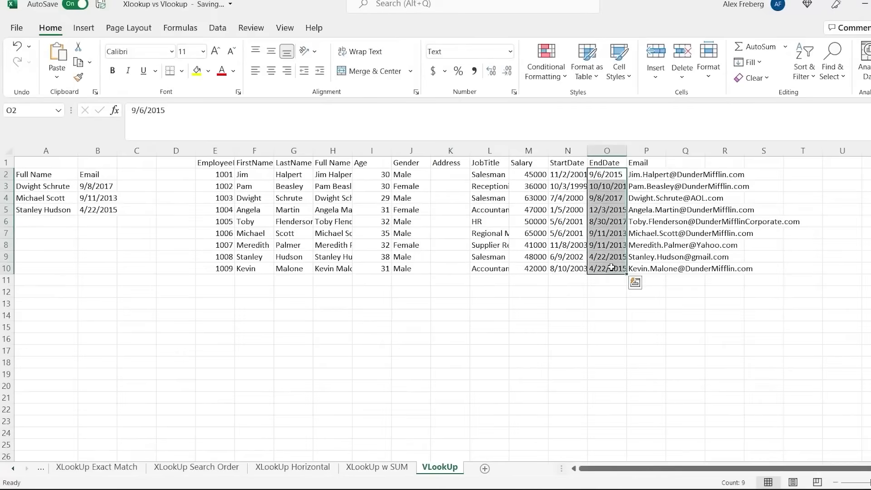
Step: Set the column index of the B3 VLOOKUP to 9 and fill the corrected formula down through B5
{"action": "double_click", "coordinate": [87, 186]}
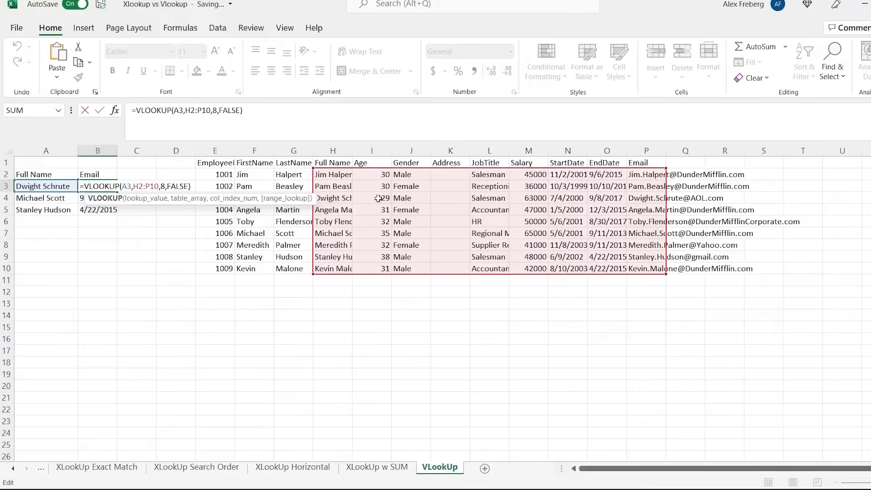
{"action": "left_click", "coordinate": [217, 110]}
{"action": "key", "text": "BackSpace"}
{"action": "type", "text": "9"}
{"action": "key", "text": "Return"}
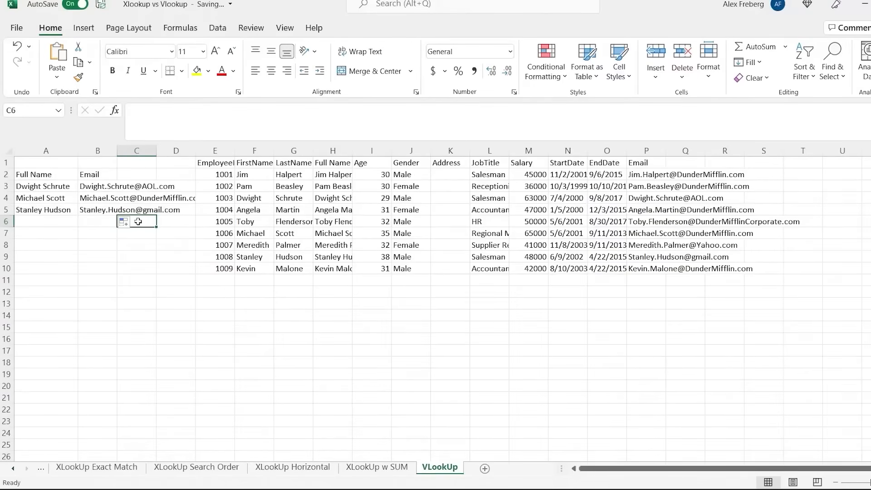
Step: Go to the XLookUp sheet and examine the XLOOKUP formula in B3 with its lookup and return ranges
{"action": "left_click", "coordinate": [12, 468]}
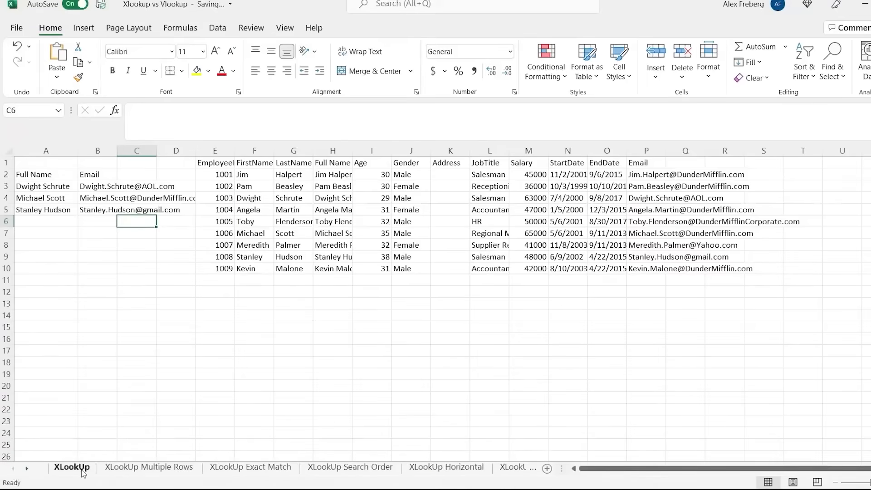
{"action": "left_click", "coordinate": [73, 467]}
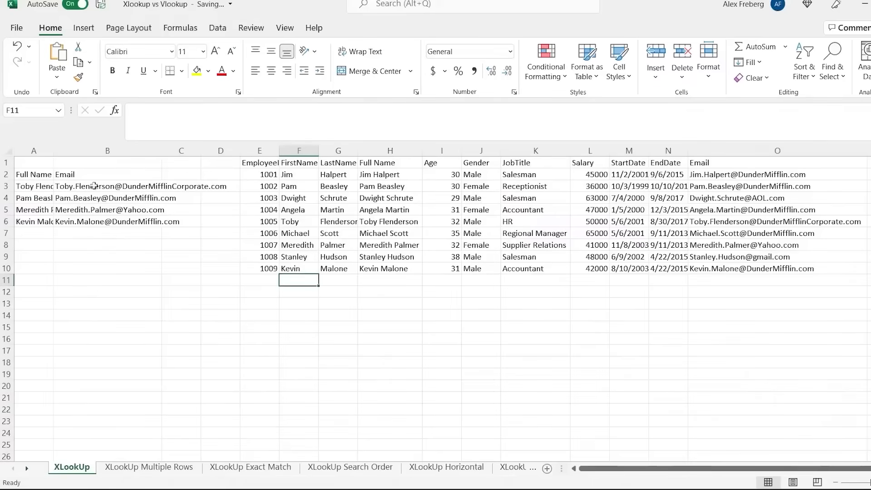
{"action": "double_click", "coordinate": [128, 187]}
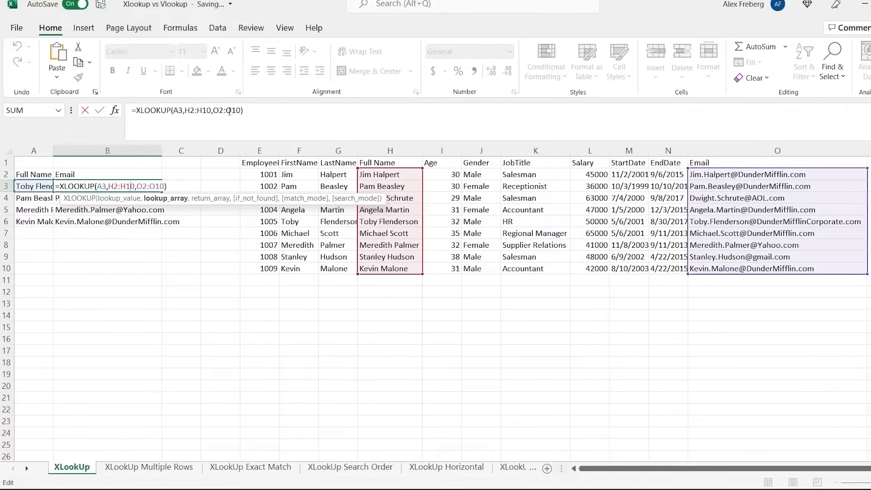
Step: Insert a blank column before Gender on the XLookUp sheet
{"action": "left_click", "coordinate": [489, 152]}
{"action": "right_click", "coordinate": [490, 154]}
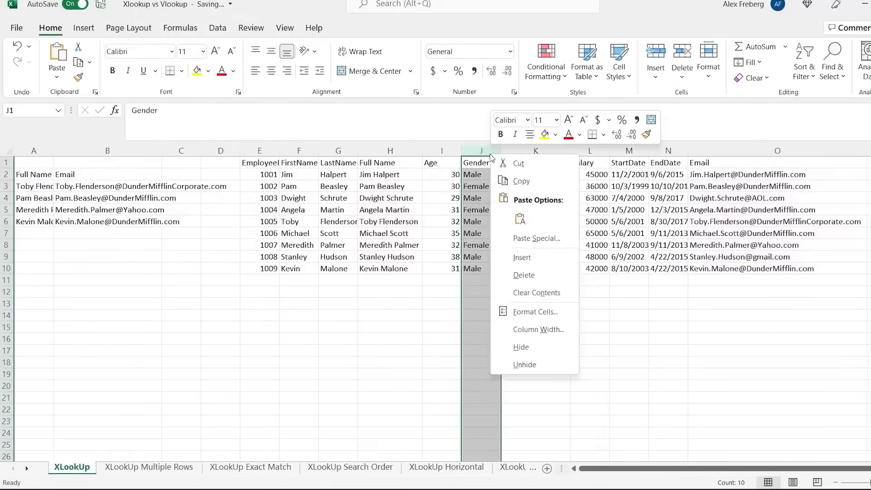
{"action": "left_click", "coordinate": [524, 258]}
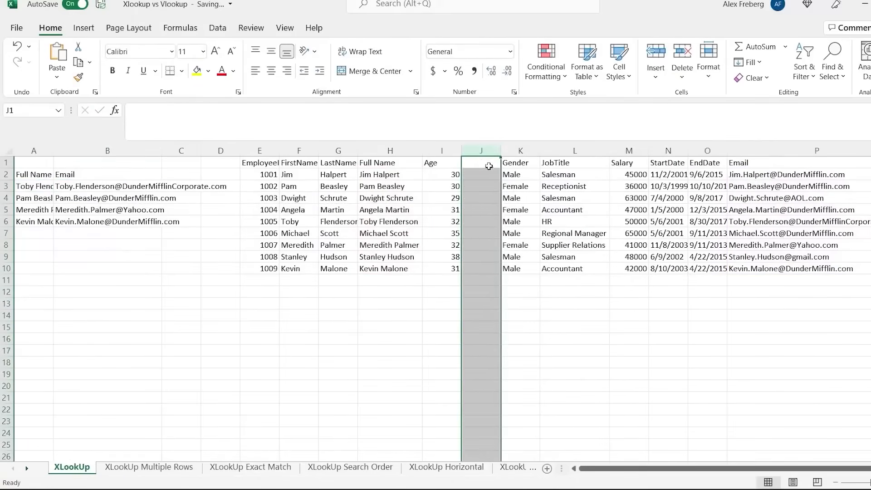
Step: Enter the header Address in J1 and review the return range of the XLOOKUP formula in B3
{"action": "left_click", "coordinate": [484, 164]}
{"action": "type", "text": "Address"}
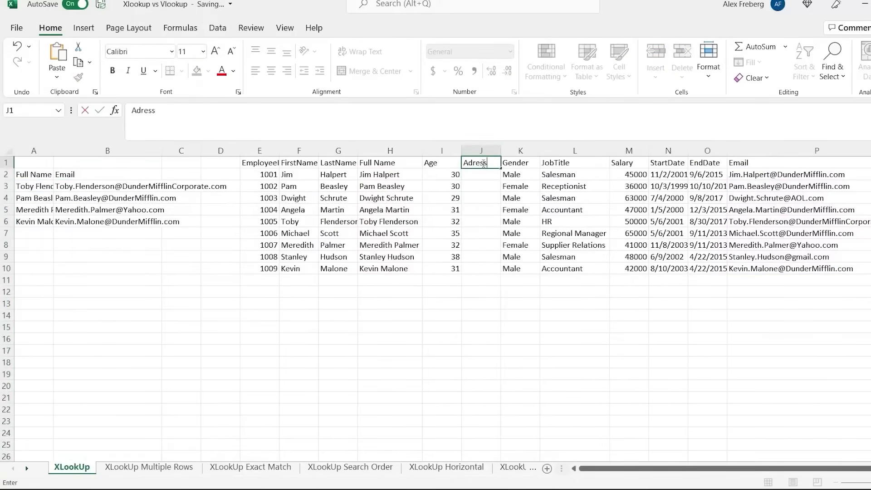
{"action": "key", "text": "BackSpace"}
{"action": "key", "text": "BackSpace"}
{"action": "key", "text": "BackSpace"}
{"action": "key", "text": "BackSpace"}
{"action": "key", "text": "BackSpace"}
{"action": "type", "text": "dress"}
{"action": "double_click", "coordinate": [132, 187]}
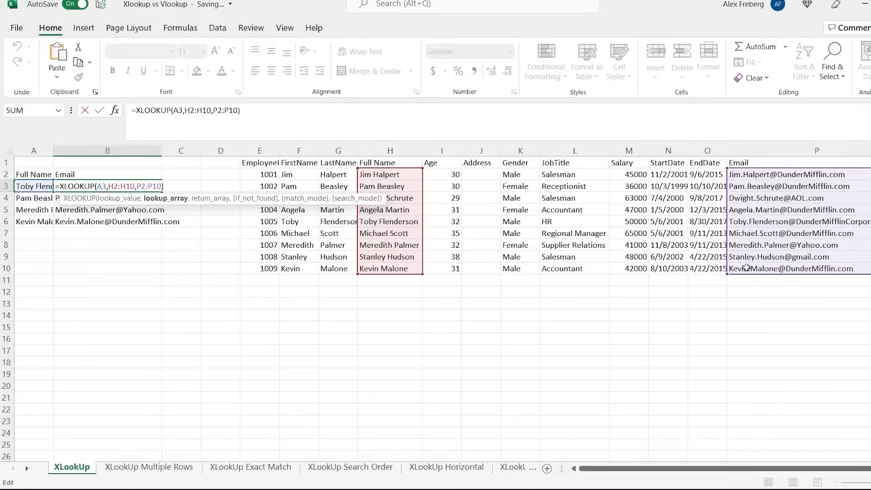
{"action": "key", "text": "ctrl+Return"}
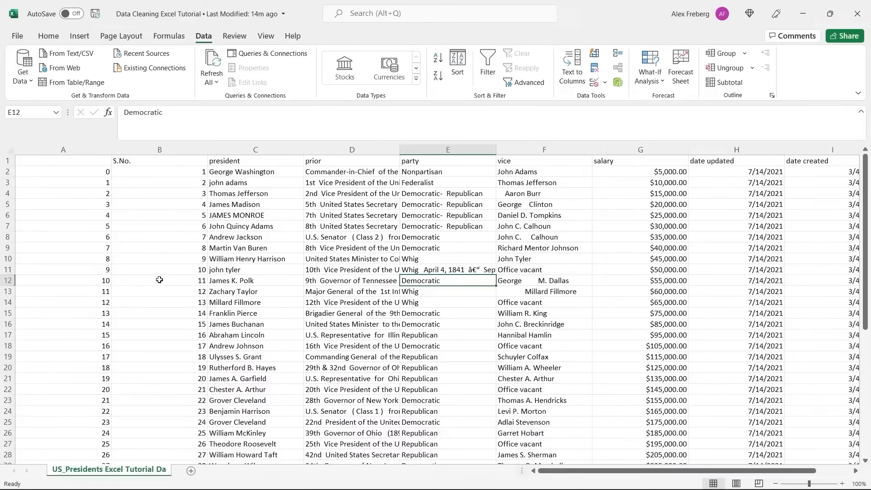
Step: Examine the names in the president column for inconsistent capitalization
{"action": "left_click_drag", "start_coordinate": [259, 181], "coordinate": [240, 215]}
{"action": "left_click", "coordinate": [232, 215]}
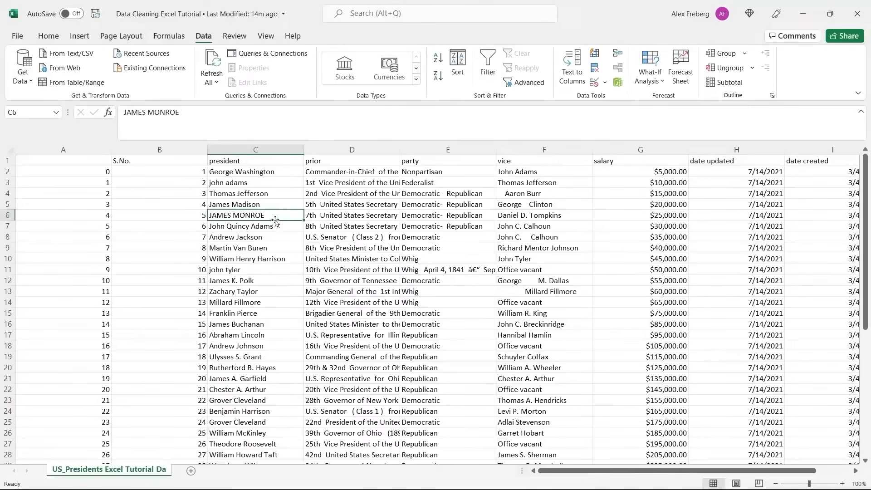
{"action": "left_click", "coordinate": [272, 226]}
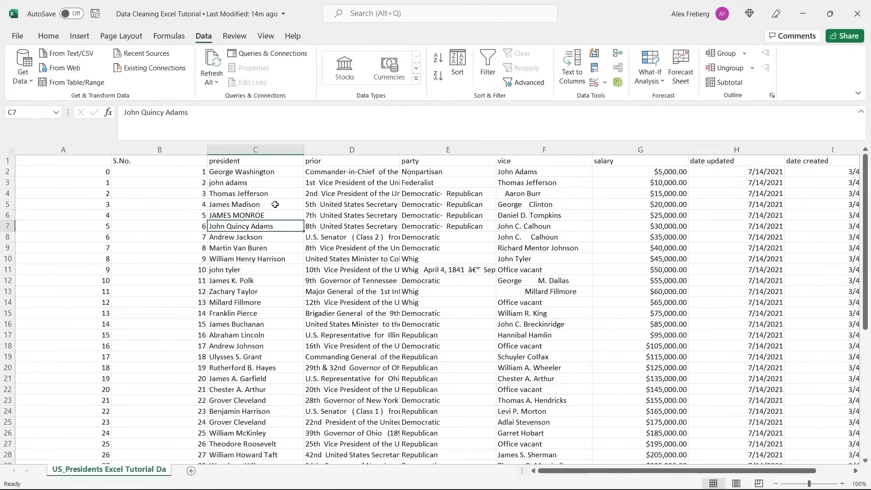
{"action": "left_click", "coordinate": [257, 186]}
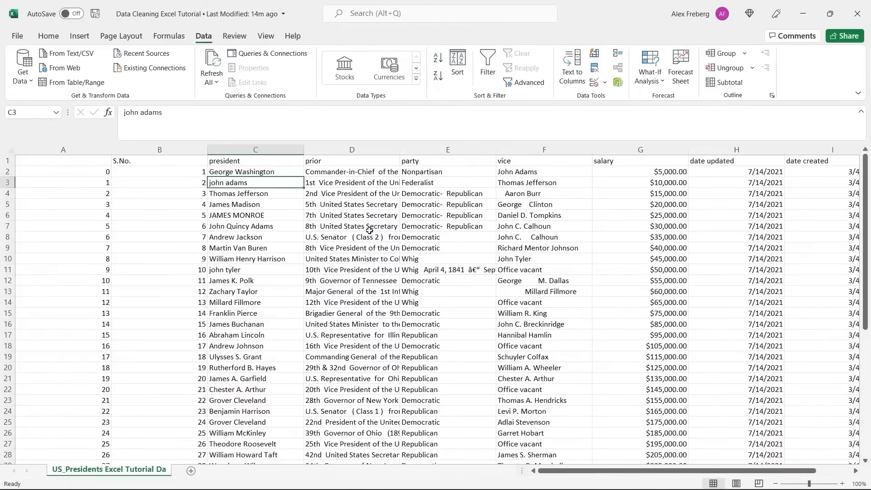
Step: Examine the party column entries down the whole table for inconsistent or stray text
{"action": "left_click", "coordinate": [431, 239]}
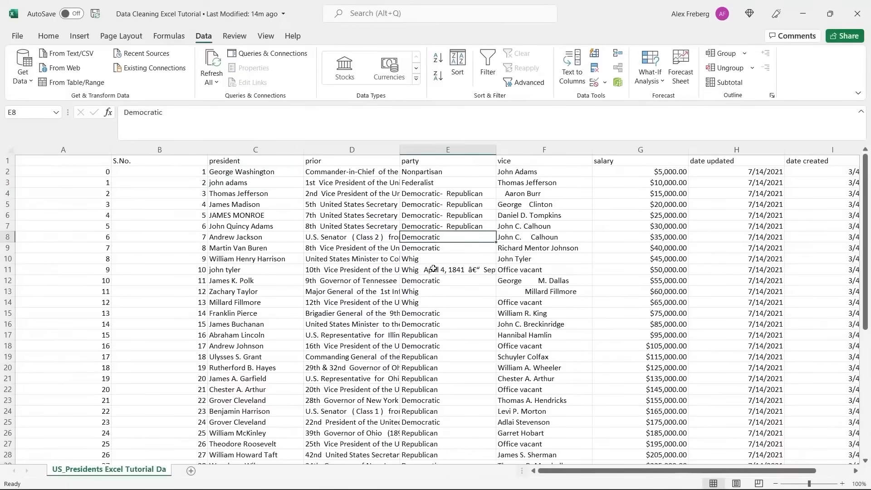
{"action": "left_click", "coordinate": [447, 257]}
{"action": "left_click", "coordinate": [446, 269]}
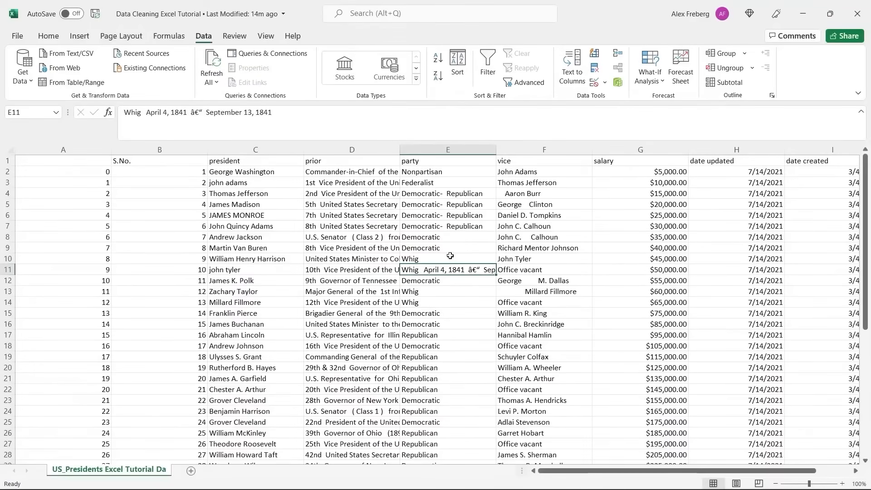
{"action": "left_click", "coordinate": [450, 257]}
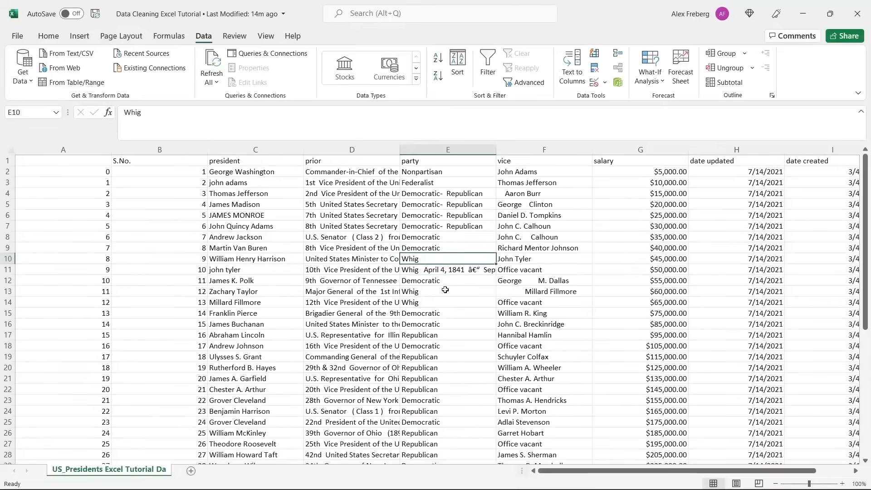
{"action": "scroll", "coordinate": [447, 328], "scroll_direction": "down", "scroll_amount": 4}
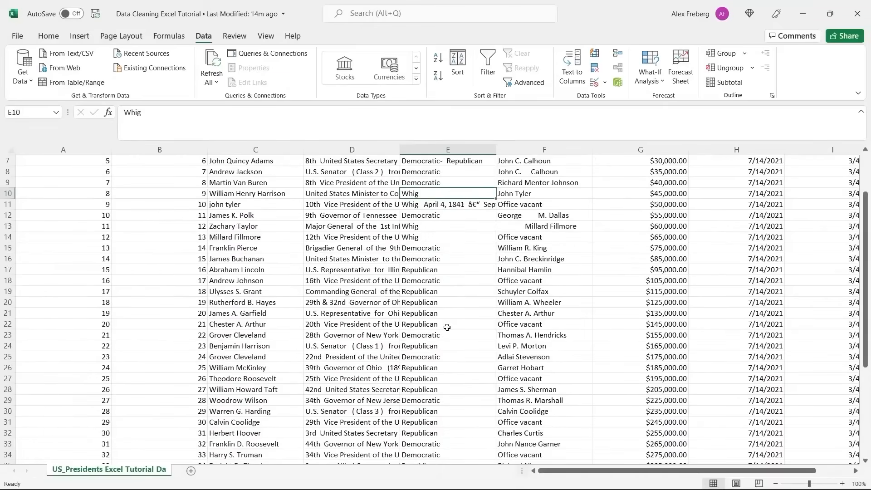
{"action": "scroll", "coordinate": [447, 327], "scroll_direction": "down", "scroll_amount": 2}
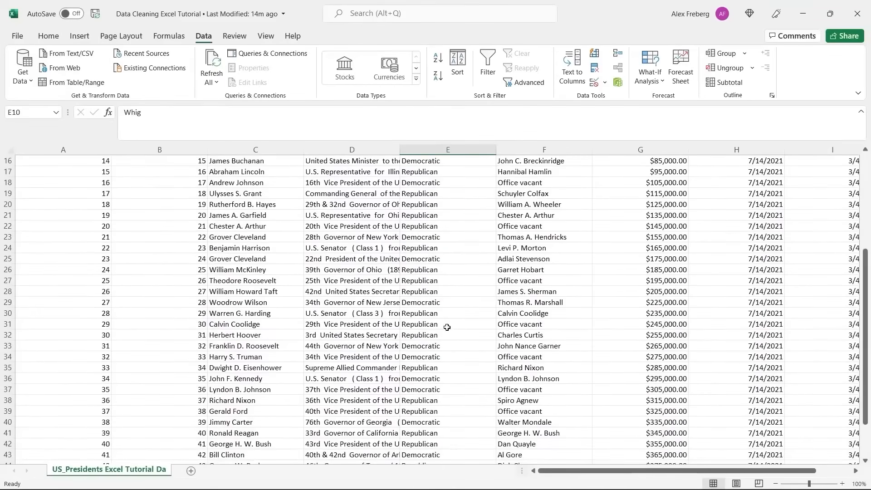
{"action": "scroll", "coordinate": [447, 338], "scroll_direction": "down", "scroll_amount": 1}
{"action": "scroll", "coordinate": [447, 345], "scroll_direction": "up", "scroll_amount": 6}
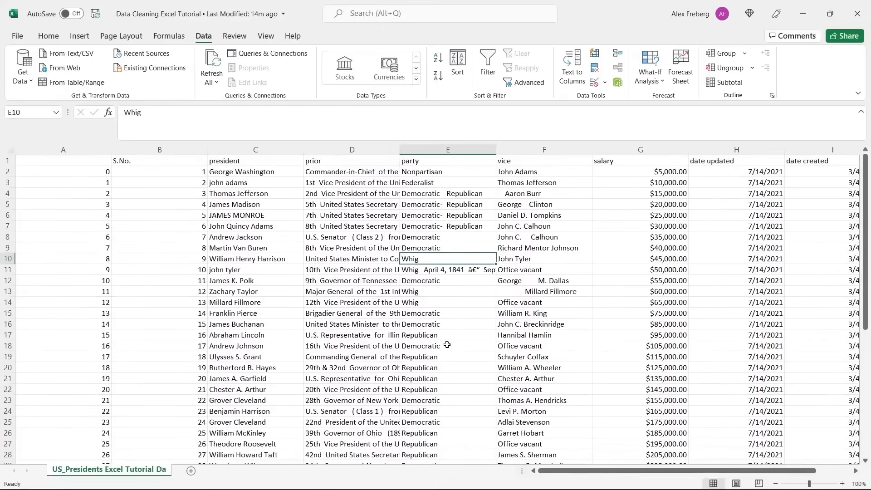
Step: Inspect the F4 entry in the vice column for extra leading spaces
{"action": "double_click", "coordinate": [549, 192]}
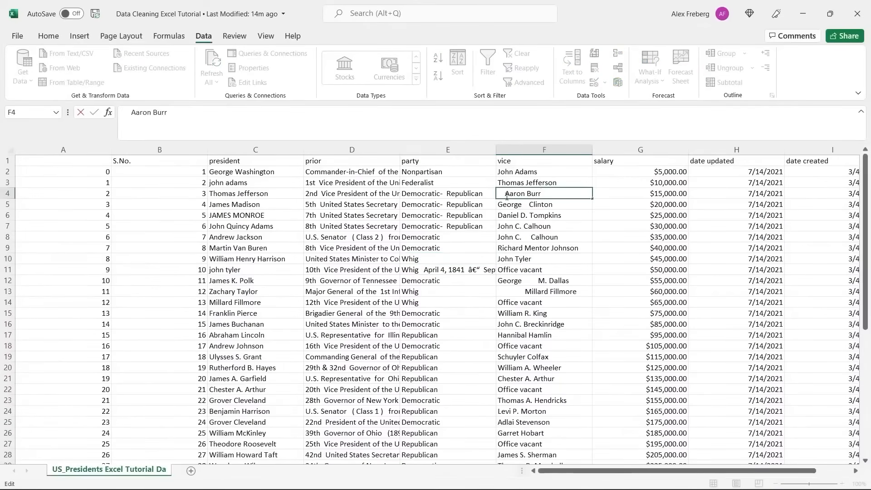
{"action": "left_click_drag", "start_coordinate": [506, 196], "coordinate": [488, 197]}
{"action": "left_click", "coordinate": [564, 218]}
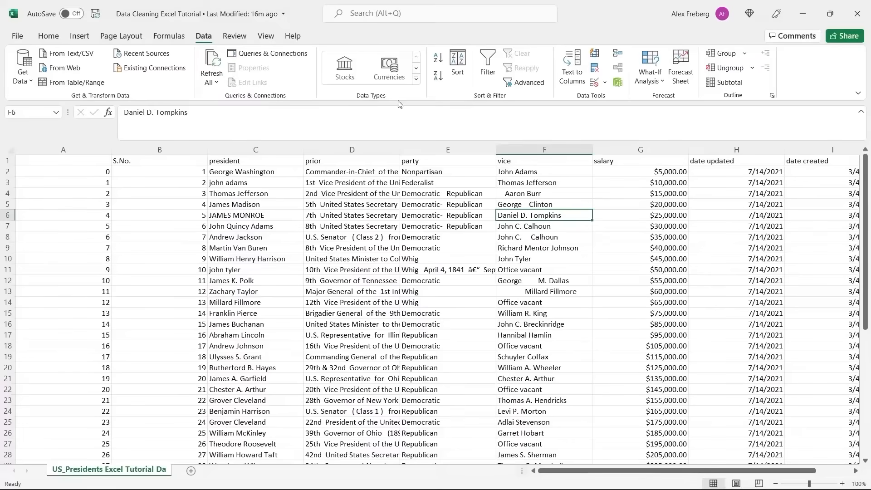
Step: Remove duplicate rows from the table, comparing all columns and treating the first row as headers
{"action": "left_click", "coordinate": [594, 68]}
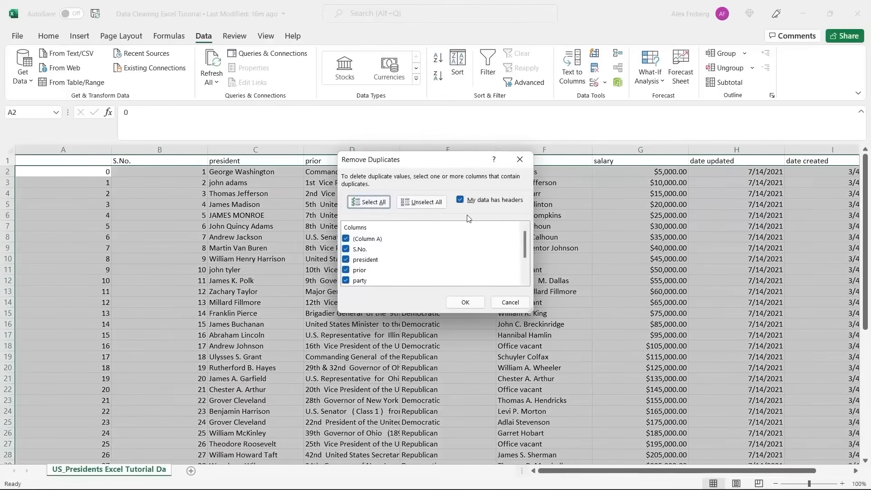
{"action": "scroll", "coordinate": [440, 248], "scroll_direction": "down", "scroll_amount": 2}
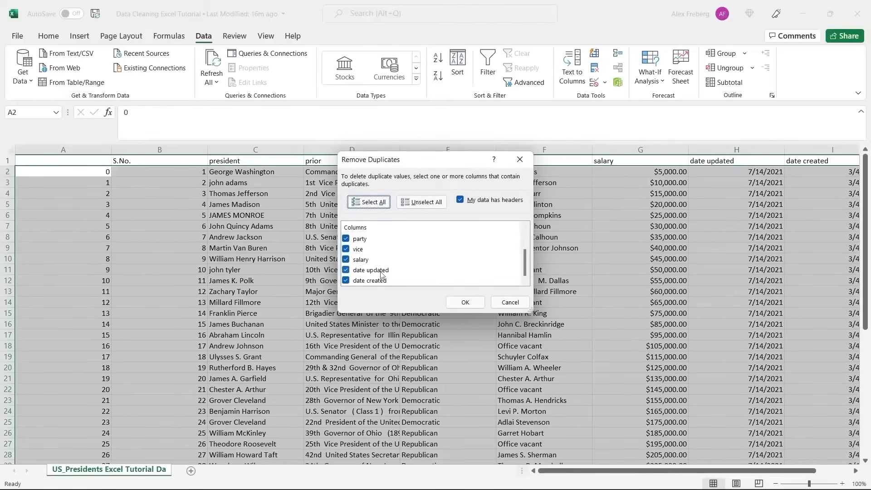
{"action": "scroll", "coordinate": [421, 267], "scroll_direction": "up", "scroll_amount": 1}
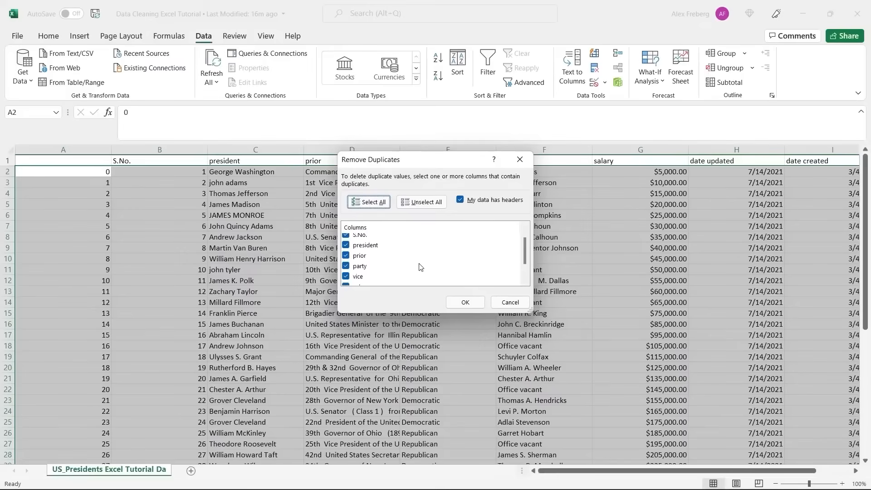
{"action": "left_click", "coordinate": [465, 303]}
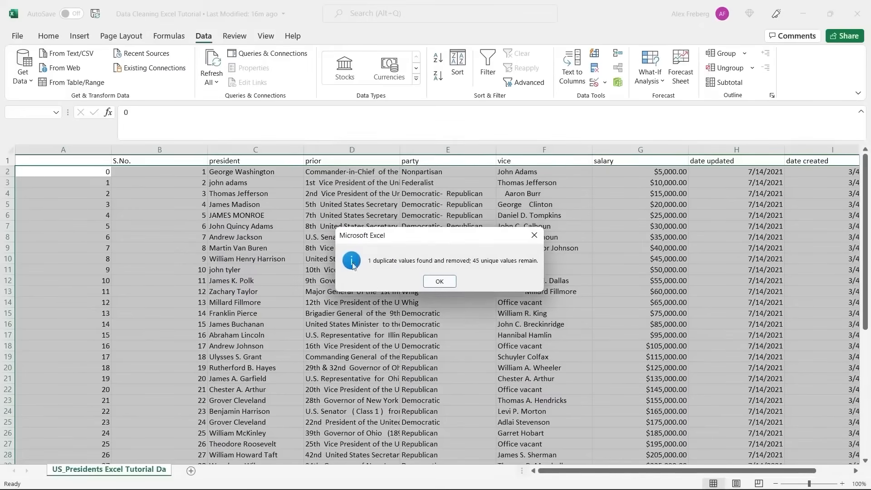
{"action": "left_click", "coordinate": [439, 282]}
{"action": "left_click", "coordinate": [301, 282]}
{"action": "scroll", "coordinate": [302, 286], "scroll_direction": "down", "scroll_amount": 1}
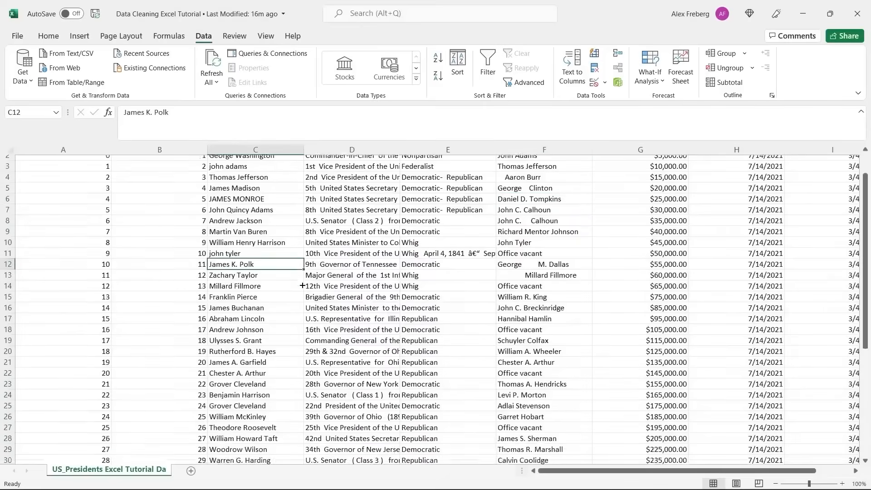
{"action": "scroll", "coordinate": [303, 286], "scroll_direction": "down", "scroll_amount": 9}
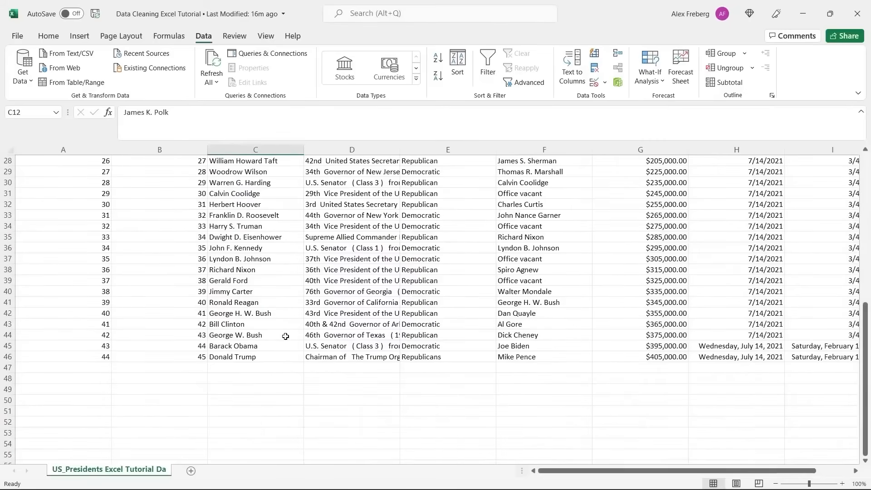
Step: Undo the duplicate removal to inspect the repeated row near the table's end, and redo the removal
{"action": "key", "text": "ctrl+z"}
{"action": "scroll", "coordinate": [286, 335], "scroll_direction": "down", "scroll_amount": 10}
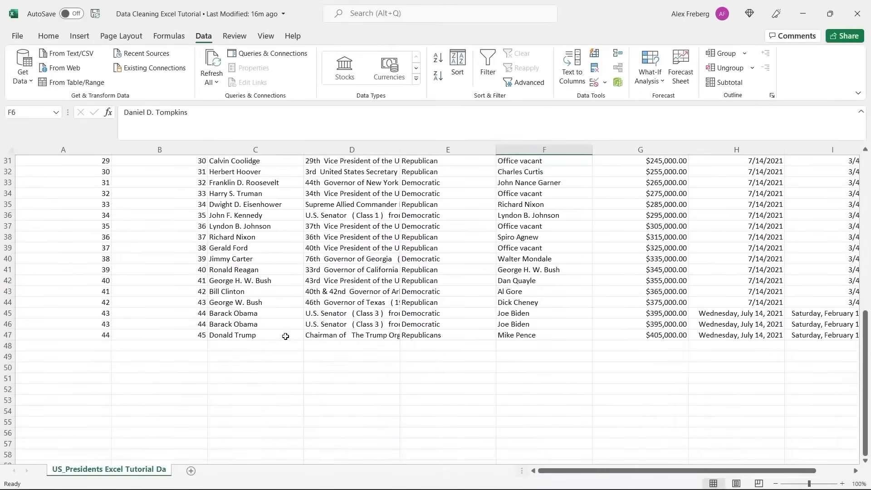
{"action": "left_click", "coordinate": [248, 324]}
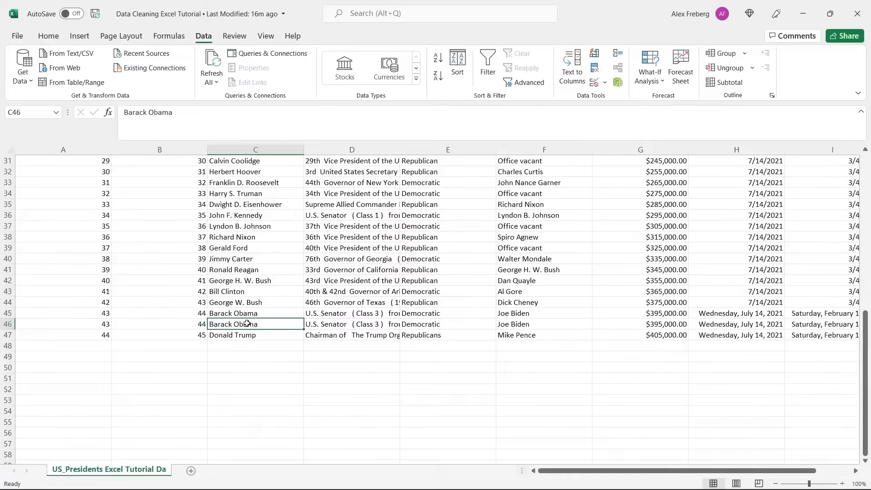
{"action": "key", "text": "ctrl+y"}
{"action": "scroll", "coordinate": [247, 324], "scroll_direction": "down", "scroll_amount": 9}
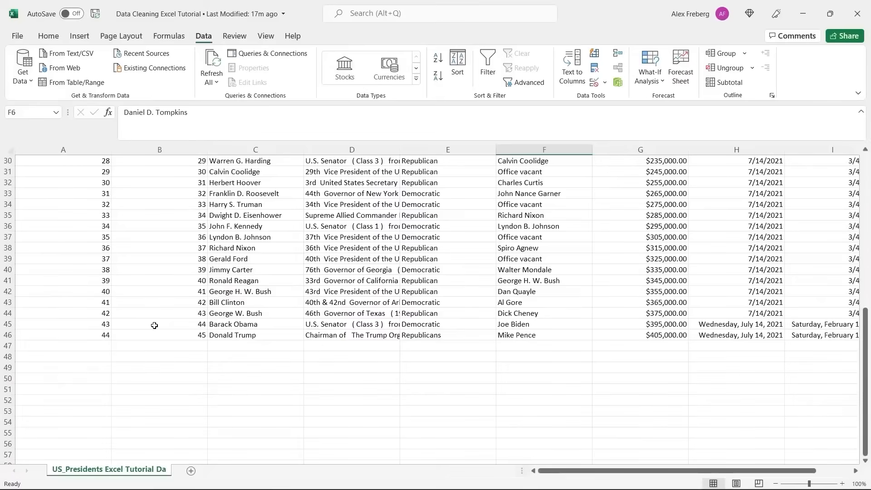
Step: Insert an empty column between the president and prior columns
{"action": "scroll", "coordinate": [154, 326], "scroll_direction": "up", "scroll_amount": 10}
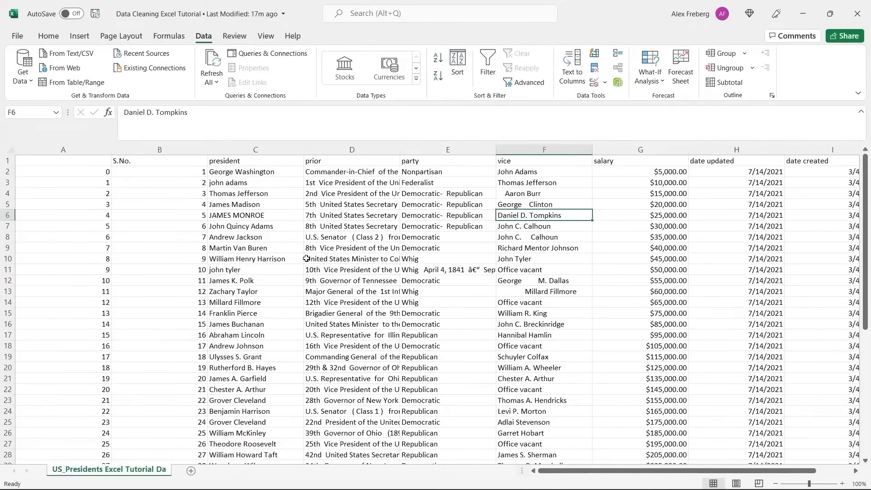
{"action": "left_click", "coordinate": [334, 150]}
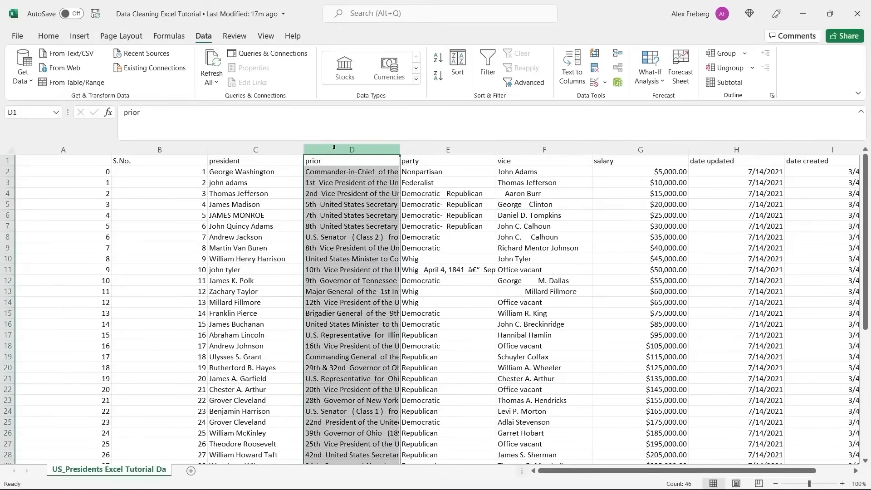
{"action": "right_click", "coordinate": [334, 147]}
{"action": "left_click", "coordinate": [368, 244]}
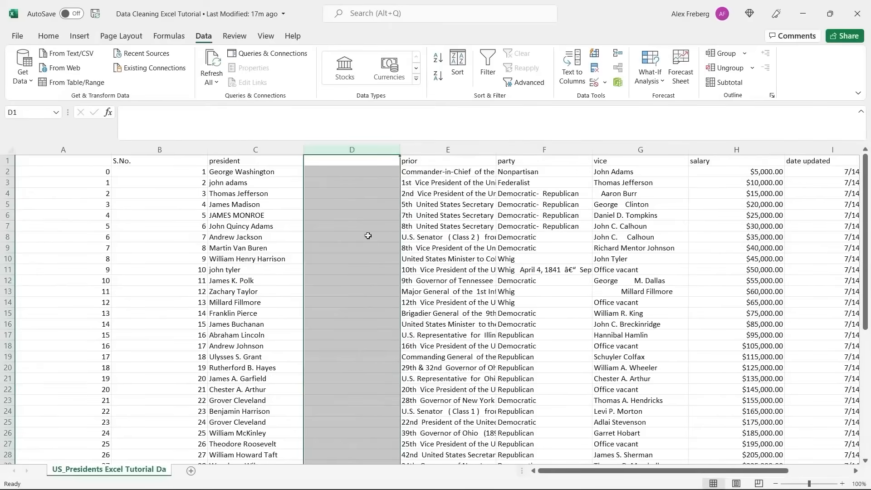
Step: Enter =UPPER(C2) in D2 and fill the formula down the new column to the last row of data
{"action": "left_click", "coordinate": [352, 172]}
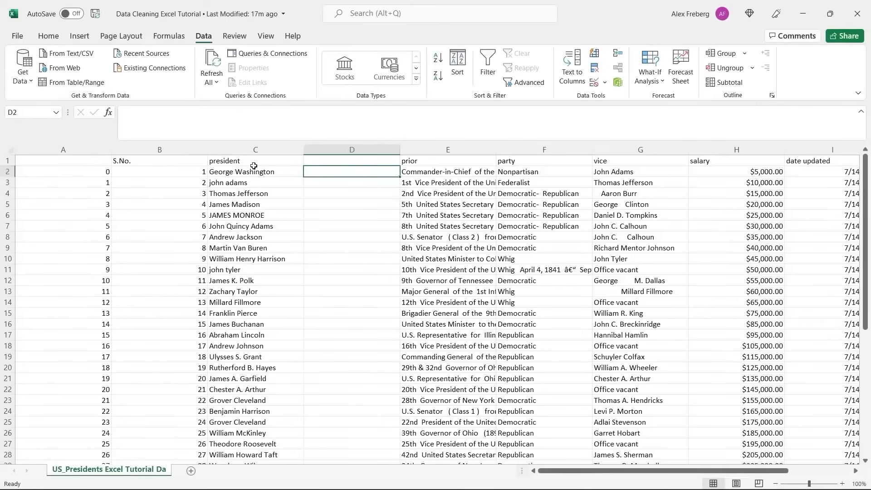
{"action": "left_click", "coordinate": [254, 181]}
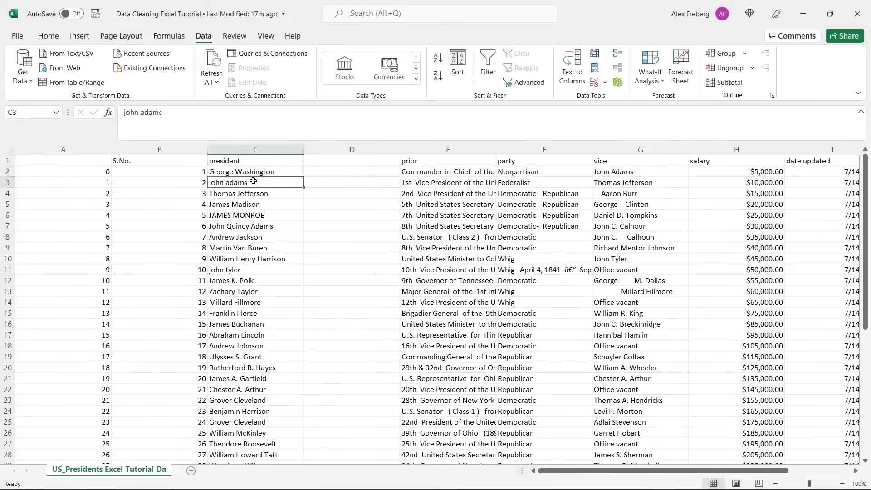
{"action": "left_click", "coordinate": [336, 171]}
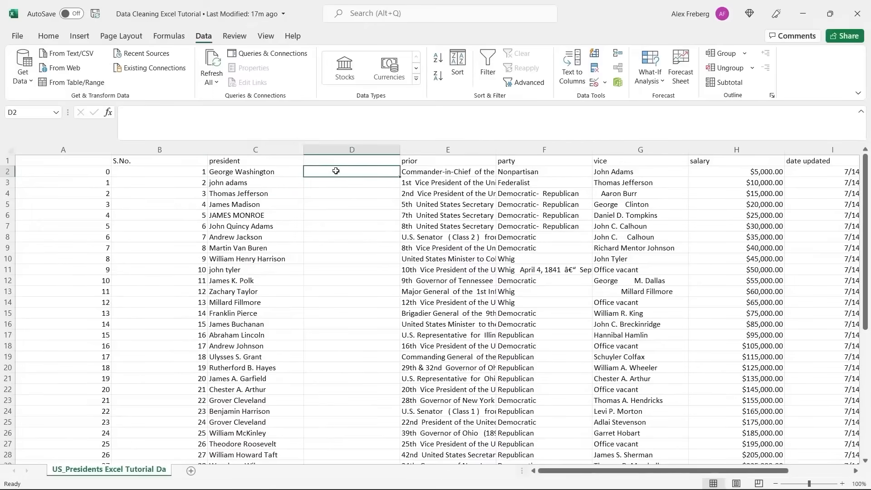
{"action": "left_click_drag", "start_coordinate": [271, 171], "coordinate": [270, 277]}
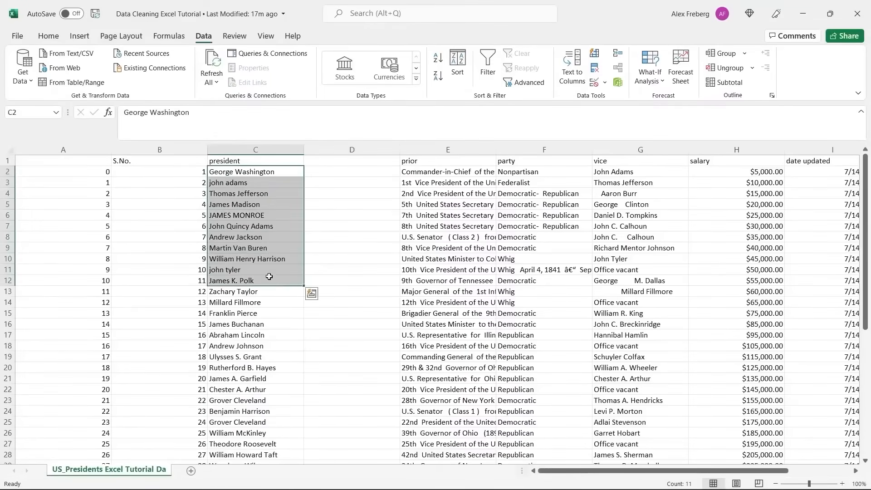
{"action": "left_click", "coordinate": [352, 170]}
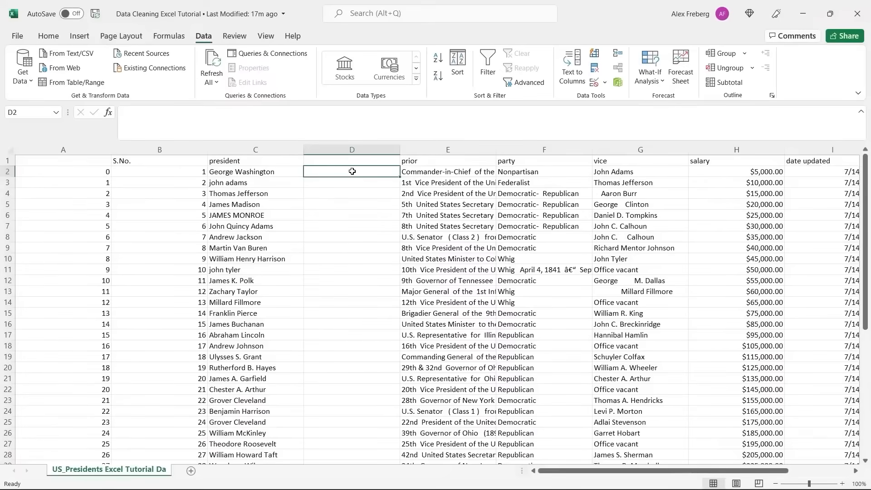
{"action": "type", "text": "=UPPER("}
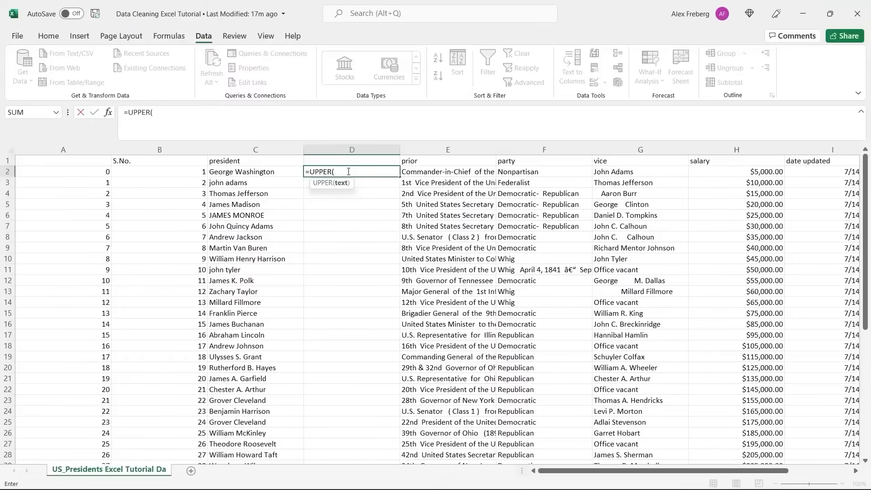
{"action": "left_click", "coordinate": [295, 171]}
{"action": "type", "text": ")"}
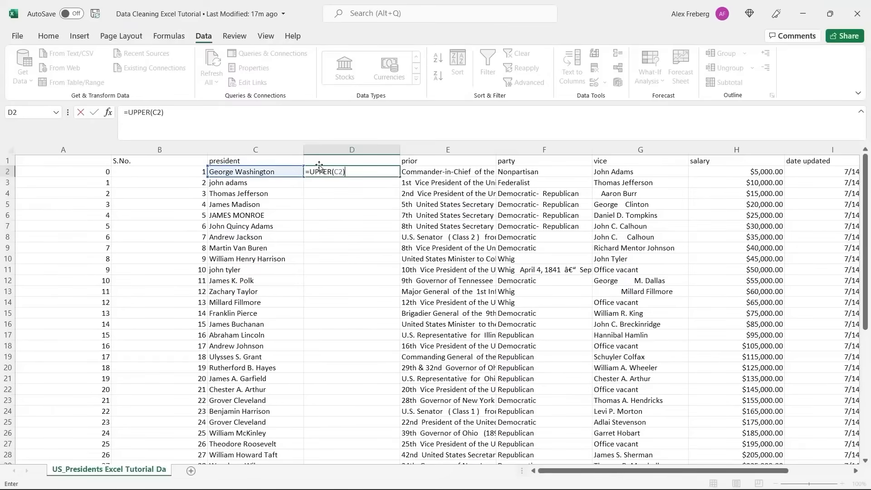
{"action": "key", "text": "ctrl+Return"}
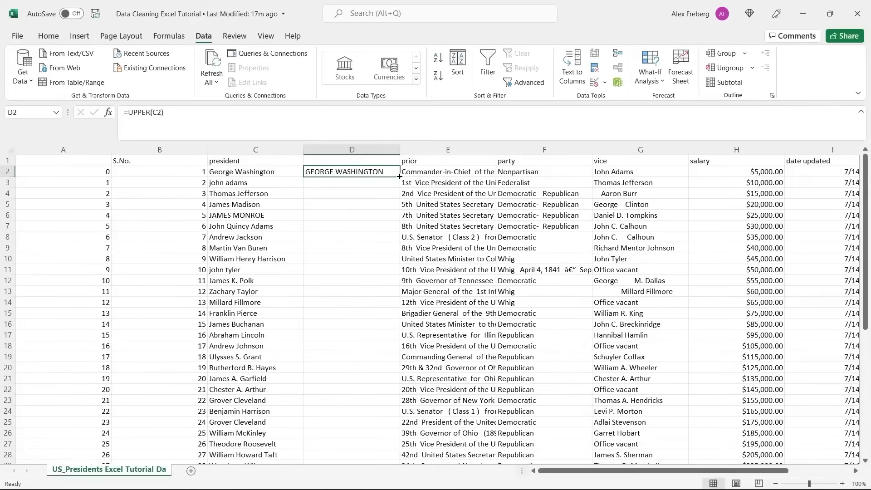
{"action": "double_click", "coordinate": [400, 176]}
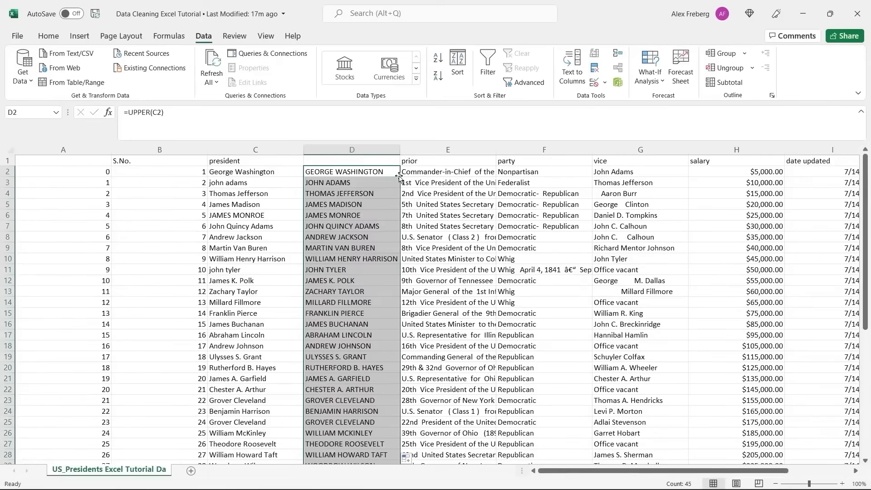
Step: Change the formula in D2 to =PROPER(C2) and fill it down the column to the last row of data
{"action": "left_click", "coordinate": [377, 196]}
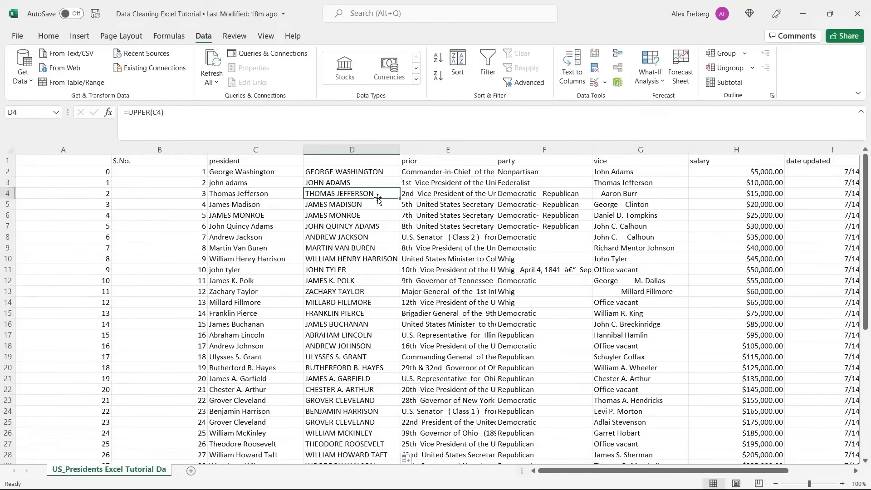
{"action": "left_click", "coordinate": [366, 172]}
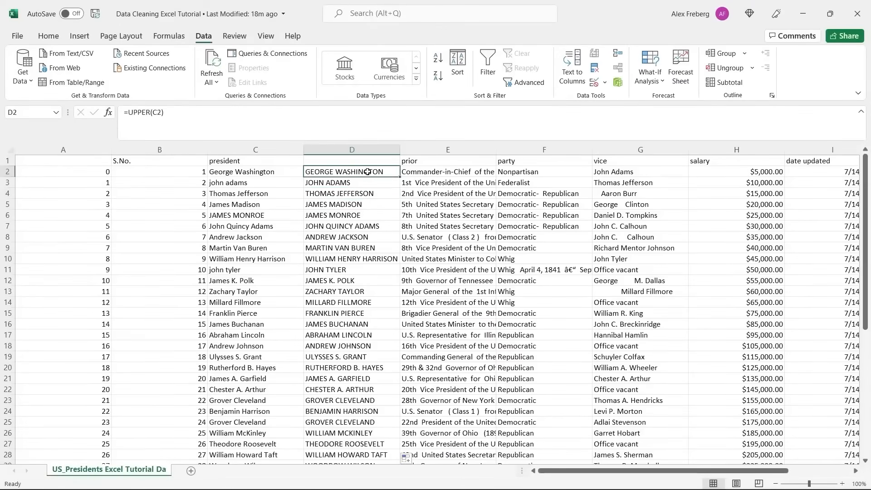
{"action": "double_click", "coordinate": [132, 113]}
{"action": "type", "text": "p"}
{"action": "key", "text": "BackSpace"}
{"action": "type", "text": "PROPER"}
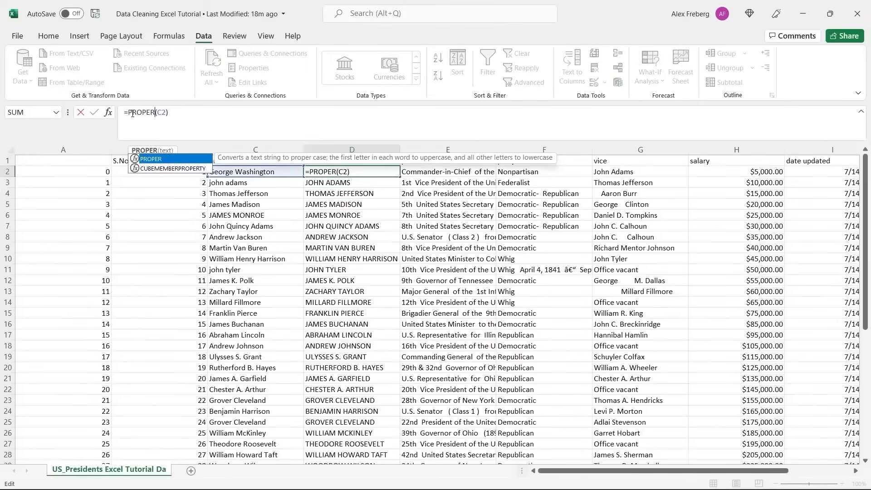
{"action": "key", "text": "Return"}
{"action": "left_click", "coordinate": [337, 172]}
{"action": "double_click", "coordinate": [400, 177]}
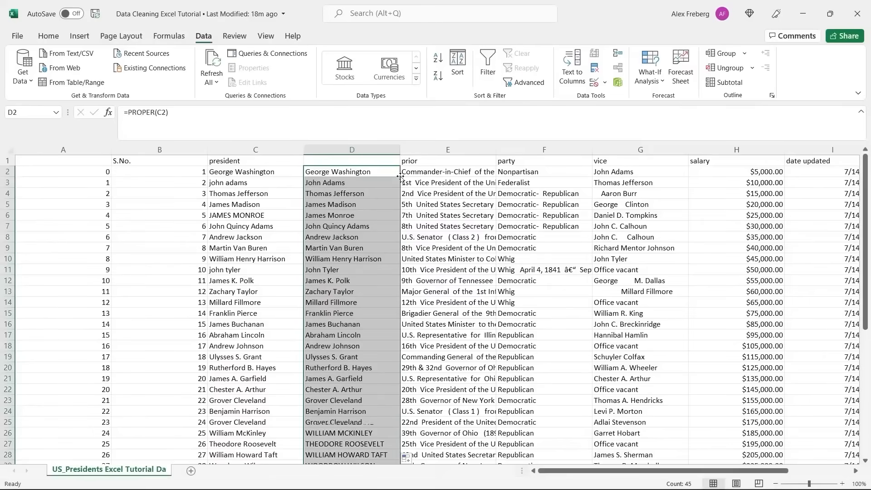
{"action": "left_click", "coordinate": [354, 182]}
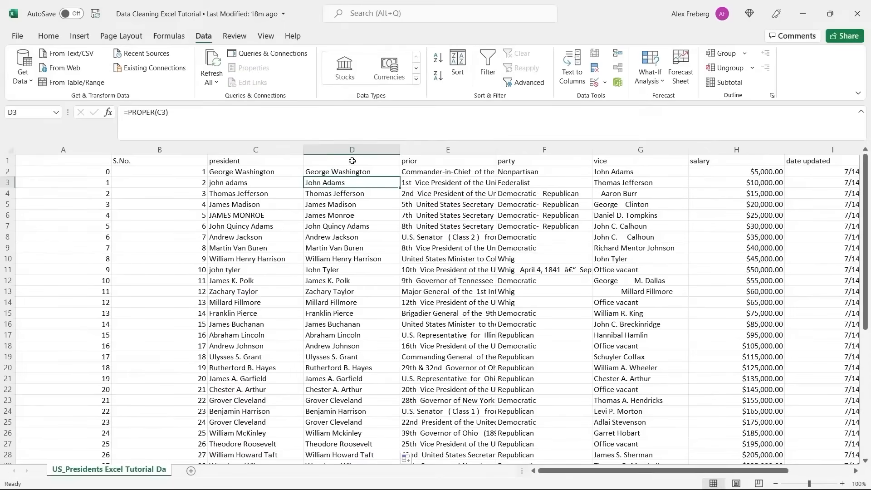
{"action": "left_click", "coordinate": [243, 213]}
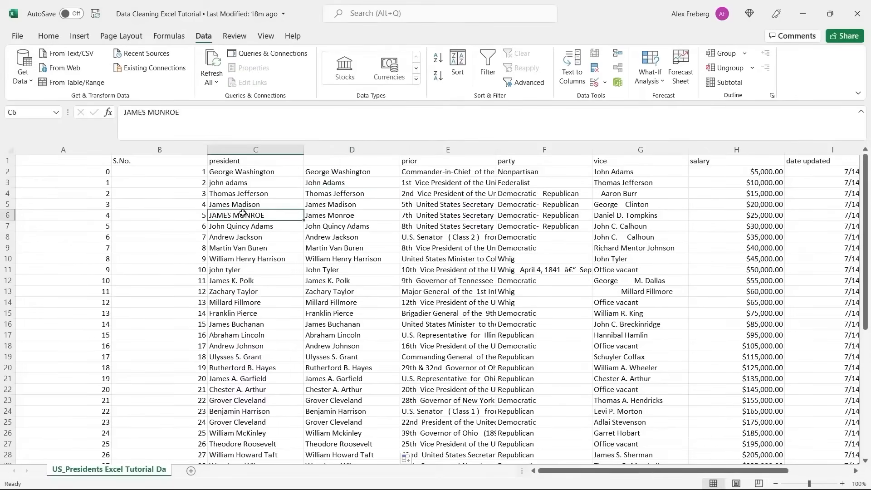
{"action": "left_click", "coordinate": [250, 183]}
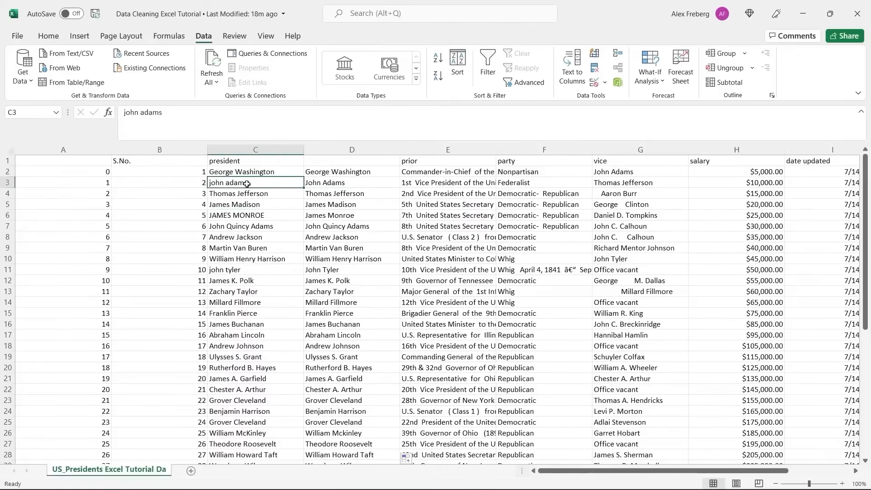
Step: Try the formula =LOWER(C2) in D2 and undo the change
{"action": "left_click", "coordinate": [327, 173]}
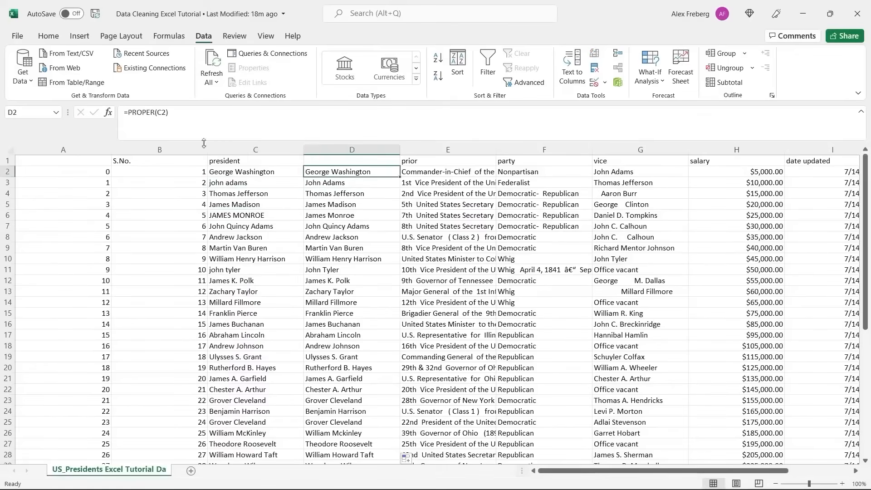
{"action": "double_click", "coordinate": [146, 115]}
{"action": "type", "text": "LOWER"}
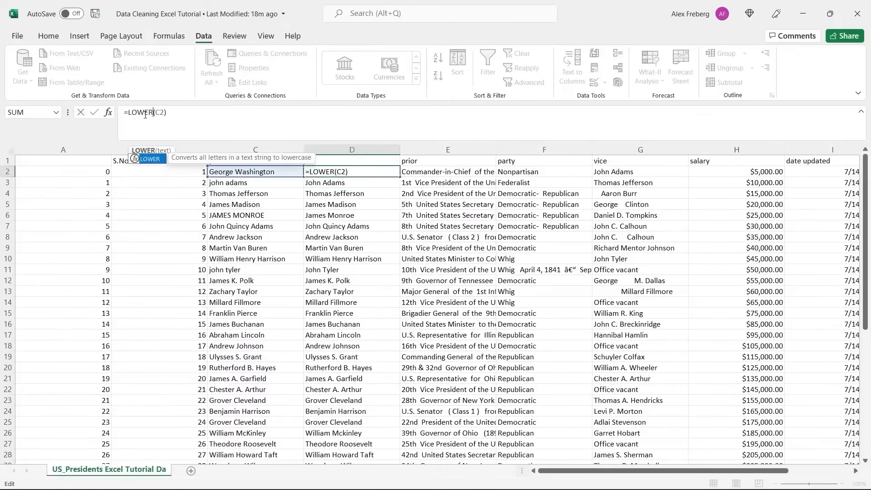
{"action": "key", "text": "Return"}
{"action": "key", "text": "ctrl+z"}
Step: Enter the header president-fixed in D1 for the column of corrected names
{"action": "left_click", "coordinate": [355, 205]}
{"action": "left_click", "coordinate": [351, 159]}
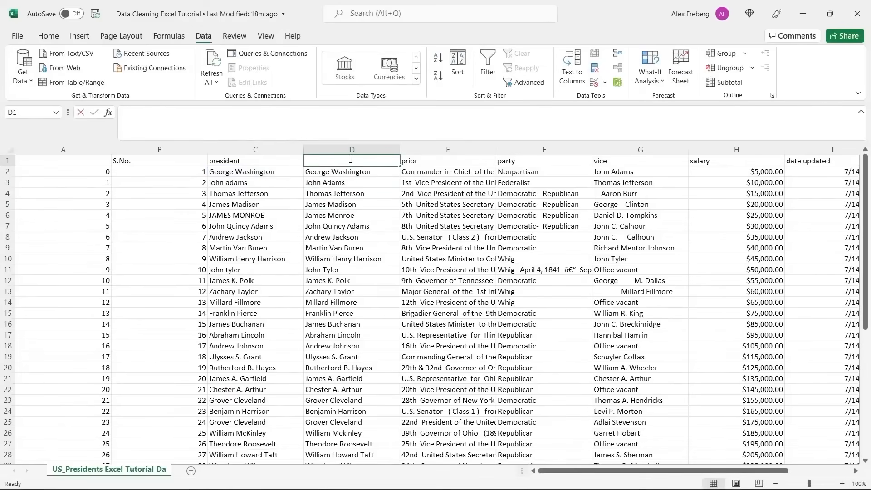
{"action": "double_click", "coordinate": [351, 160]}
{"action": "type", "text": "pre"}
{"action": "key", "text": "BackSpace"}
{"action": "key", "text": "BackSpace"}
{"action": "key", "text": "BackSpace"}
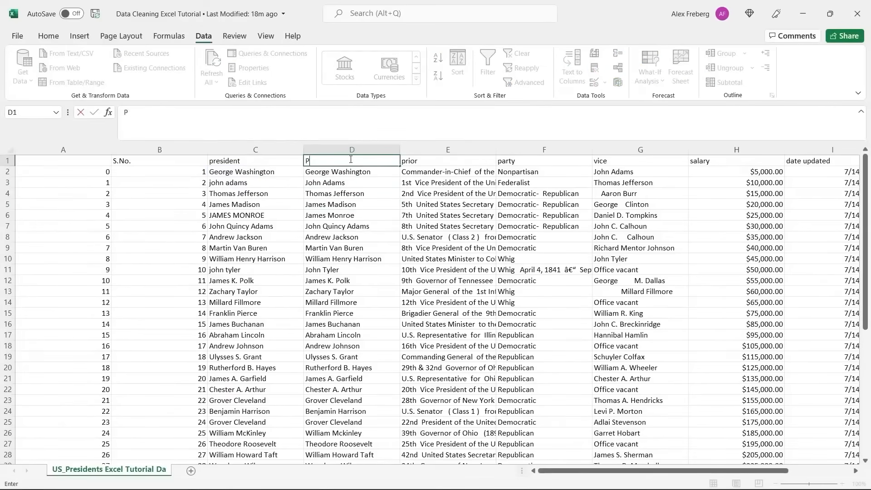
{"action": "type", "text": "president"}
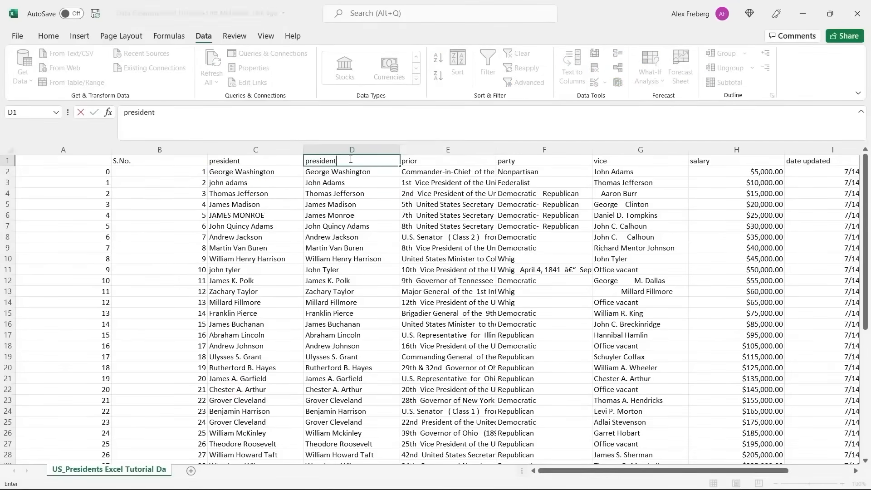
{"action": "type", "text": "-fixed"}
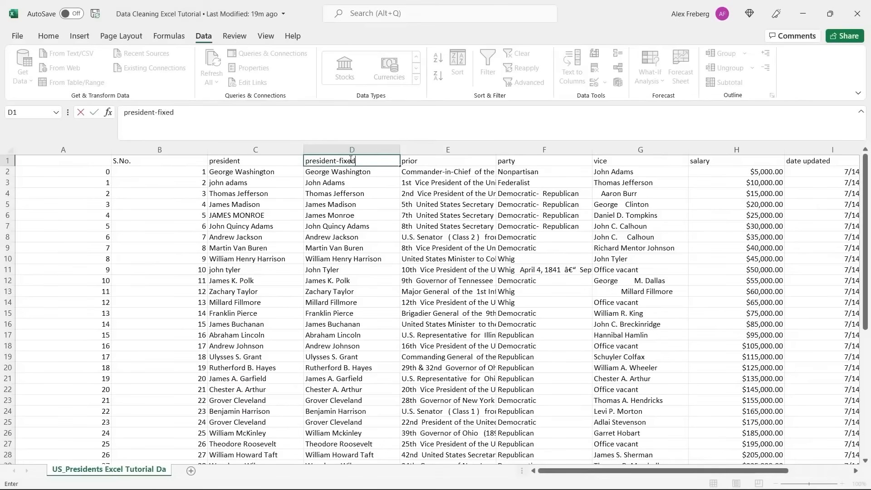
{"action": "key", "text": "Return"}
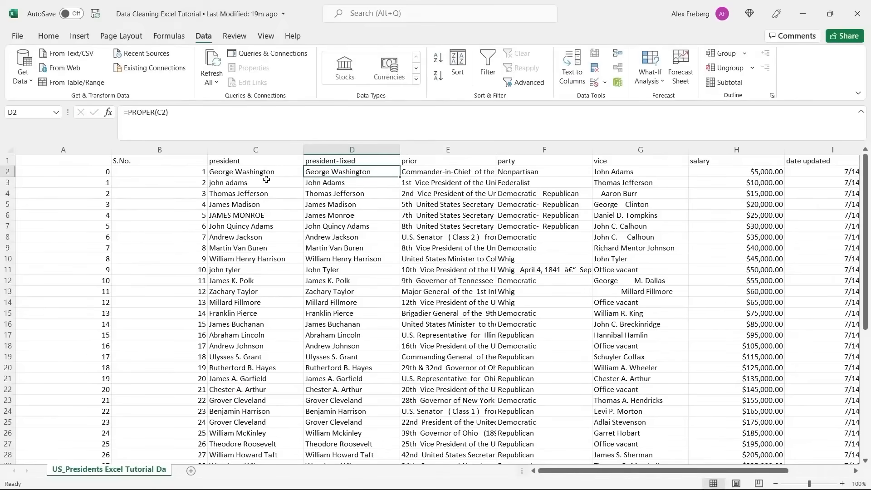
{"action": "left_click", "coordinate": [260, 216]}
{"action": "left_click", "coordinate": [265, 183]}
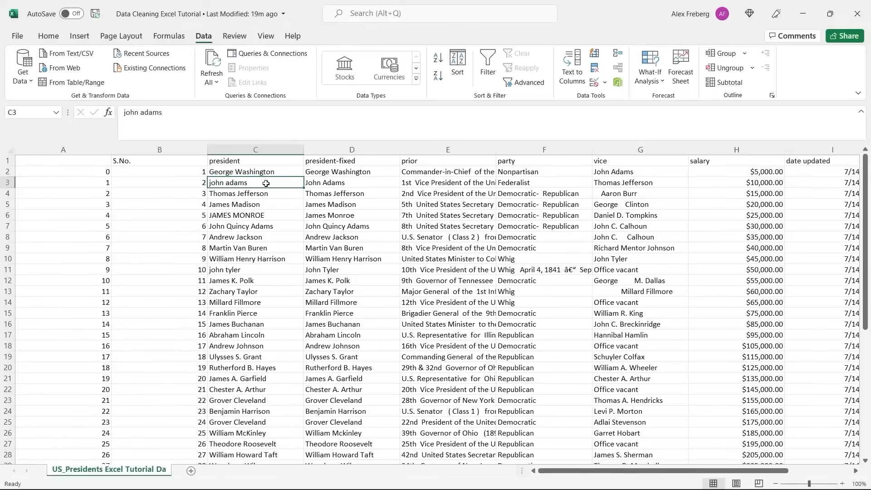
{"action": "left_click", "coordinate": [259, 215]}
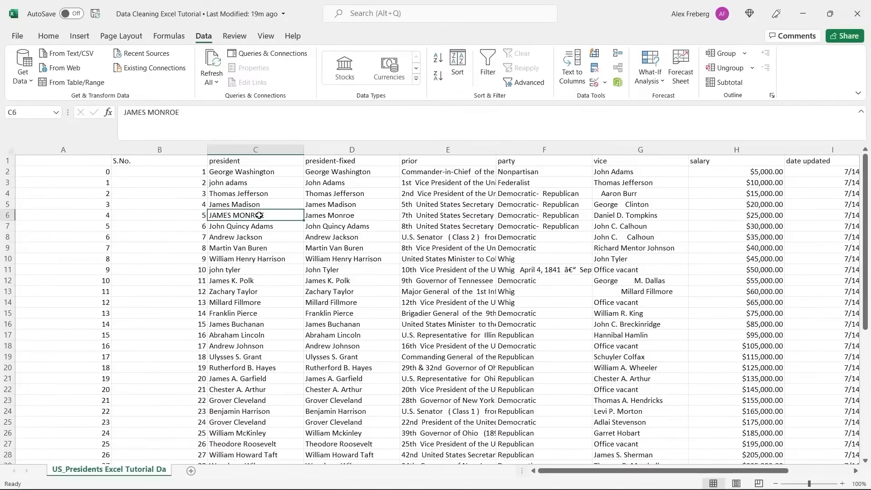
{"action": "left_click", "coordinate": [292, 181]}
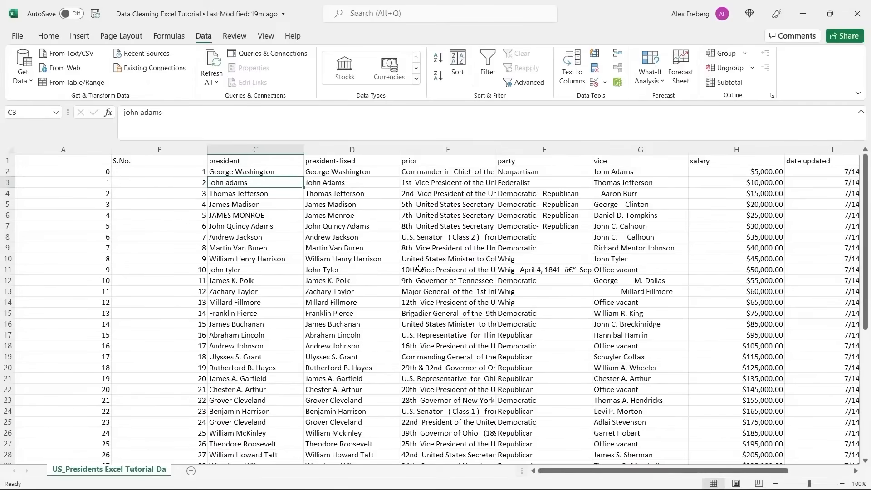
Step: Widen the prior column to read its long entries, and narrow it again to a moderate width
{"action": "left_click_drag", "start_coordinate": [609, 474], "coordinate": [672, 474]}
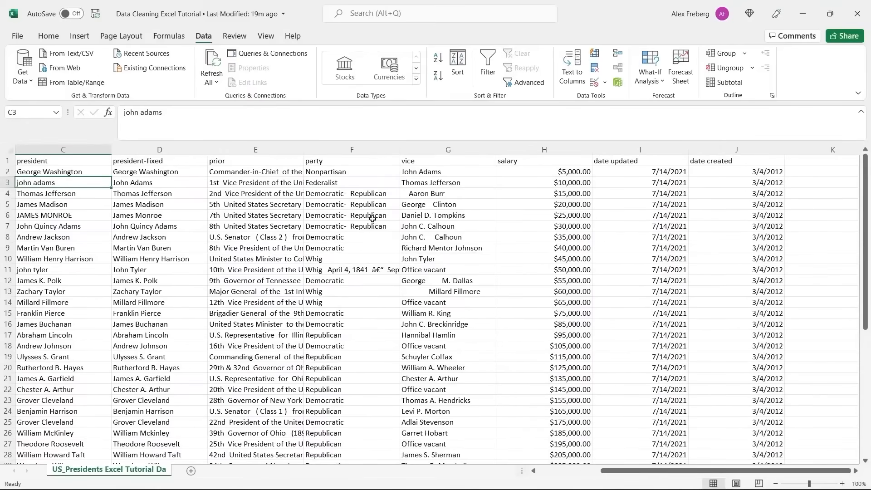
{"action": "left_click", "coordinate": [282, 160]}
{"action": "left_click_drag", "start_coordinate": [303, 150], "coordinate": [353, 147]}
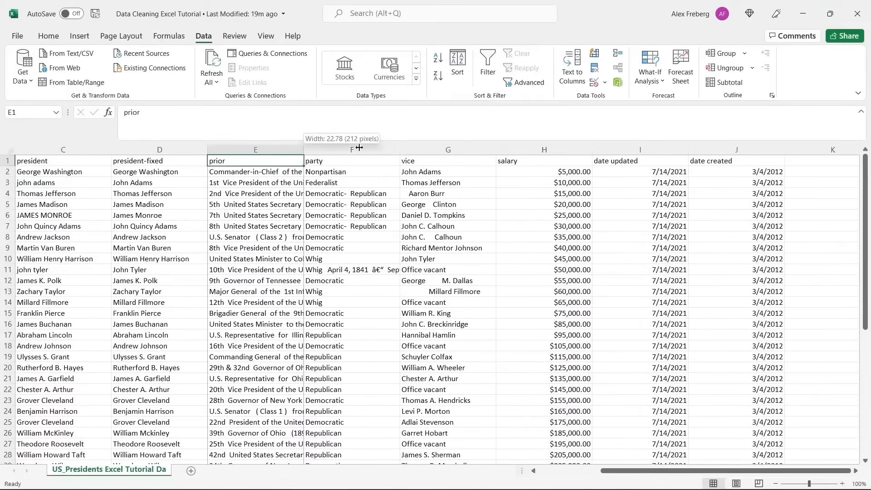
{"action": "left_click_drag", "start_coordinate": [392, 151], "coordinate": [453, 151]}
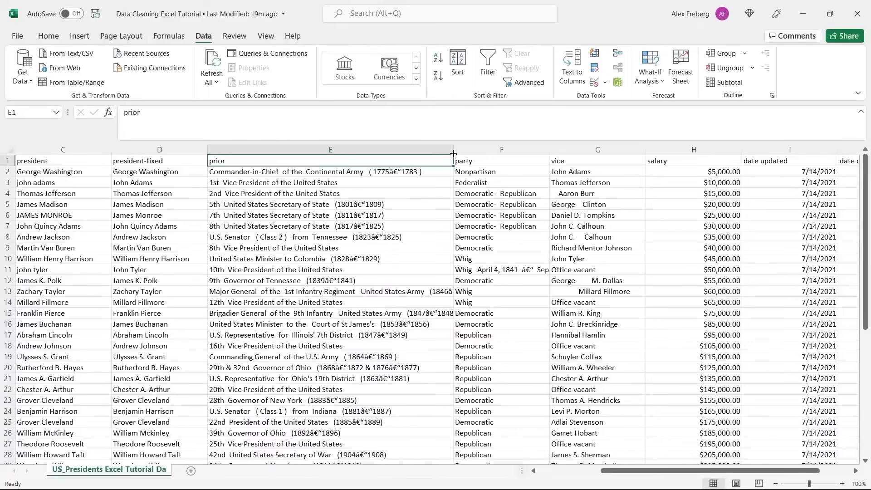
{"action": "left_click_drag", "start_coordinate": [454, 152], "coordinate": [339, 152]}
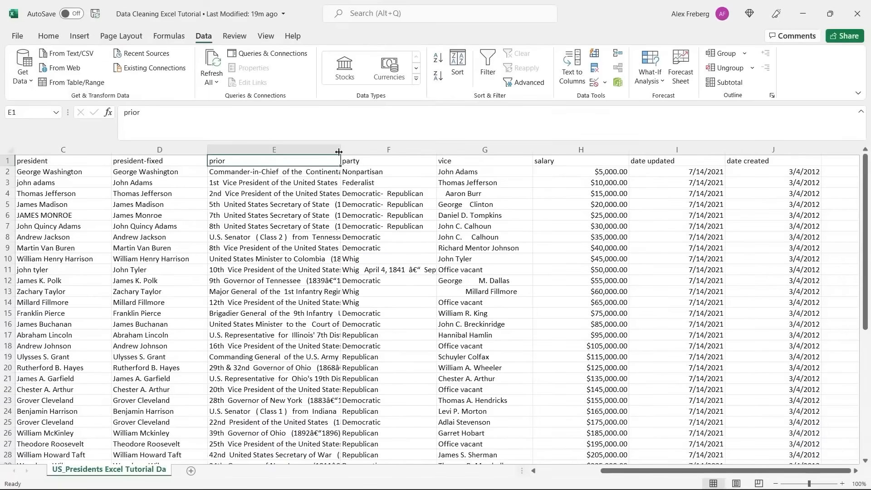
Step: Turn on header filters for the whole table and review the distinct values in the party column
{"action": "left_click", "coordinate": [389, 149]}
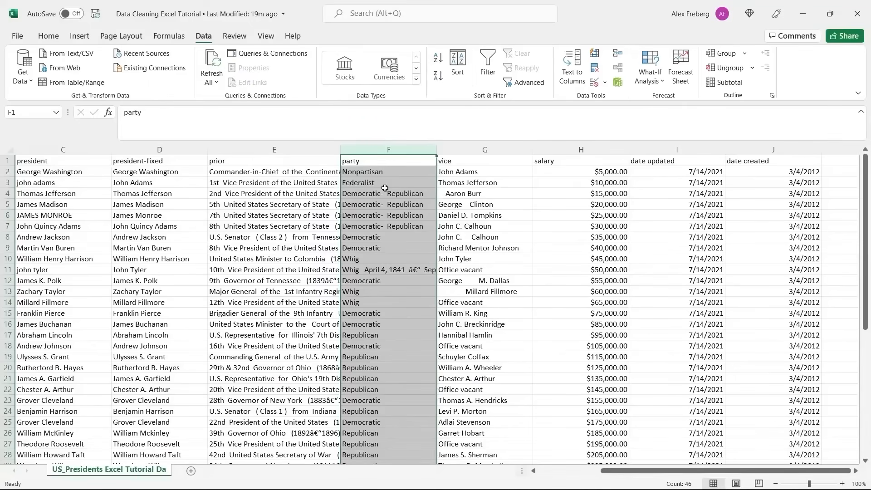
{"action": "left_click", "coordinate": [406, 255]}
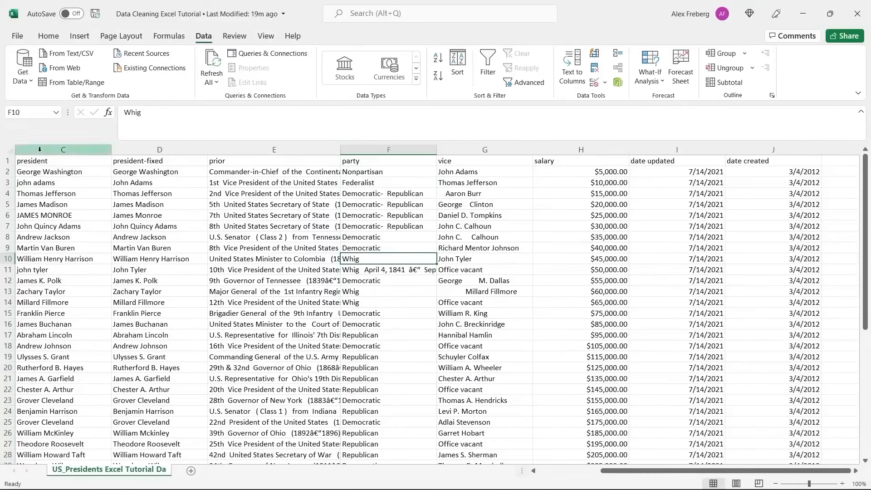
{"action": "left_click", "coordinate": [12, 152]}
{"action": "left_click", "coordinate": [488, 64]}
{"action": "left_click", "coordinate": [417, 163]}
{"action": "left_click", "coordinate": [431, 161]}
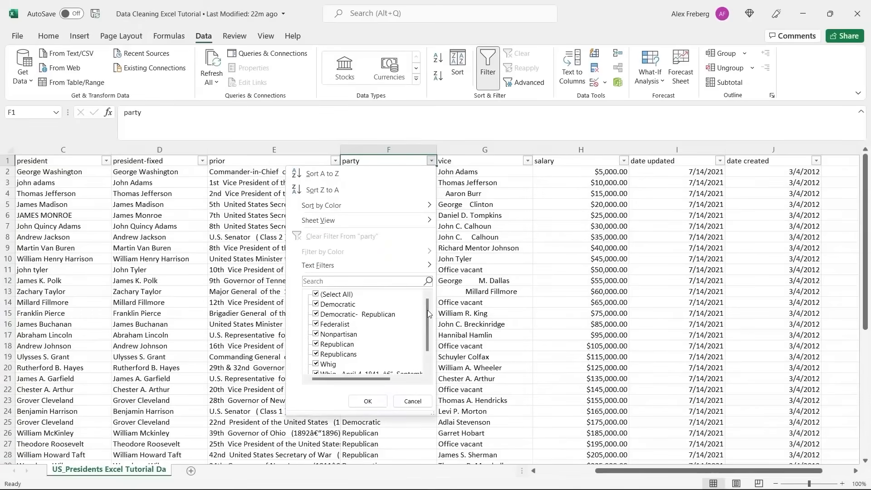
{"action": "left_click_drag", "start_coordinate": [427, 310], "coordinate": [427, 315]}
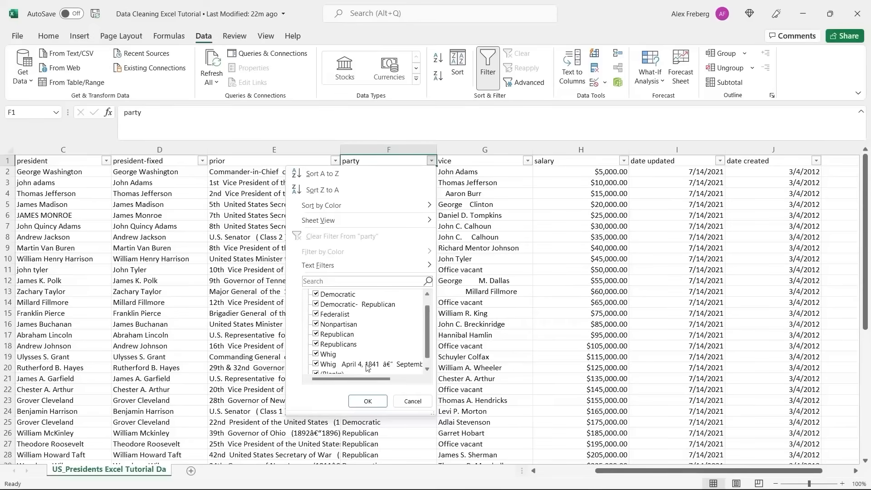
{"action": "left_click_drag", "start_coordinate": [426, 336], "coordinate": [426, 344]}
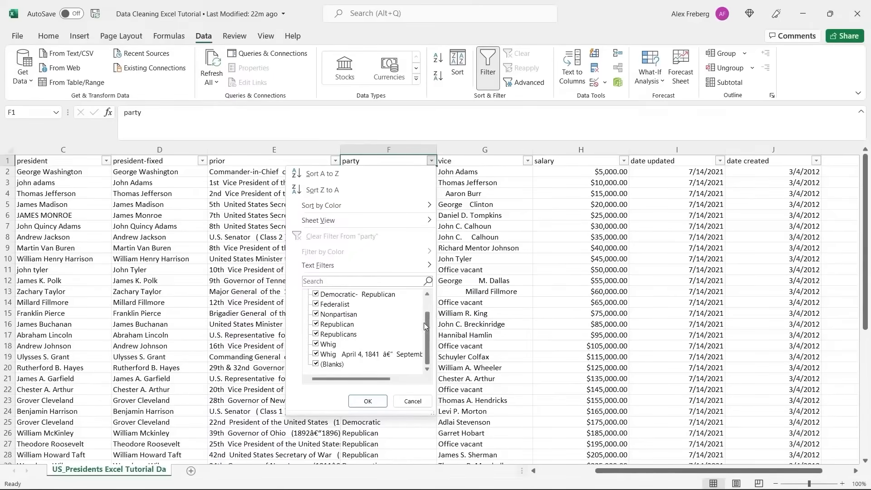
{"action": "left_click_drag", "start_coordinate": [426, 323], "coordinate": [429, 310]}
Step: Filter the party column to show only the Republican and Republicans entries
{"action": "left_click", "coordinate": [340, 296]}
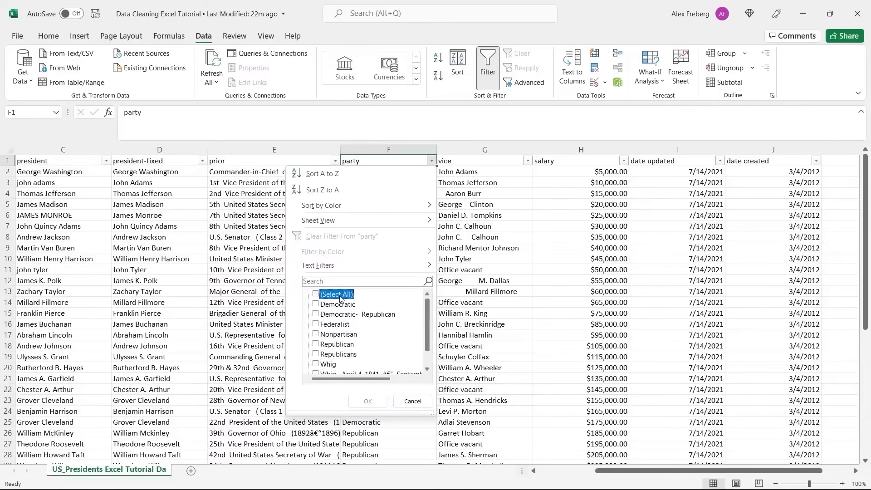
{"action": "left_click_drag", "start_coordinate": [429, 316], "coordinate": [428, 326]}
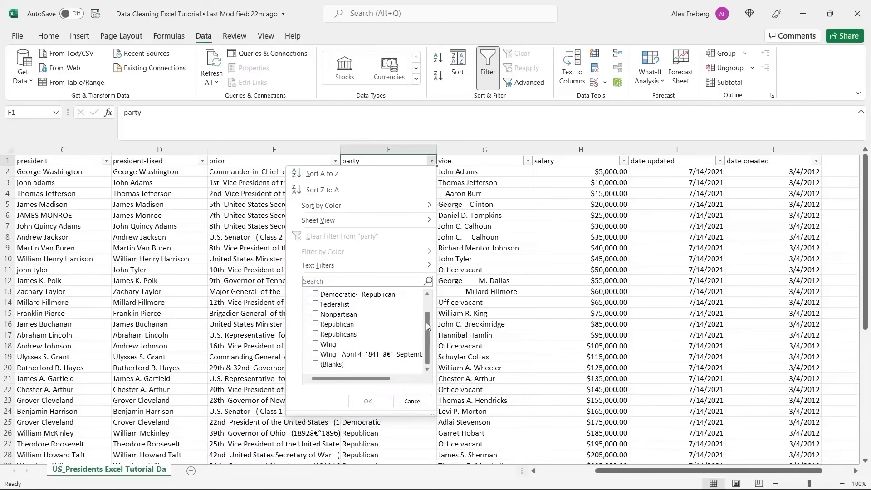
{"action": "left_click", "coordinate": [316, 324]}
{"action": "left_click", "coordinate": [317, 334]}
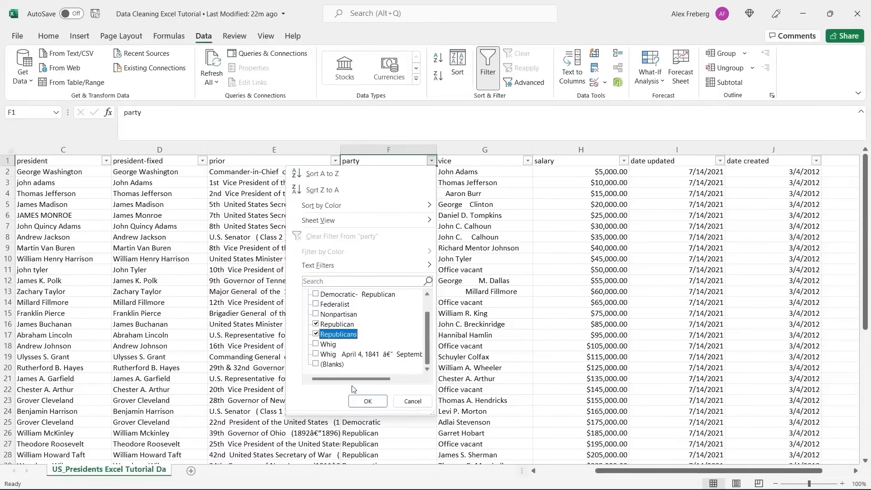
{"action": "left_click", "coordinate": [368, 401]}
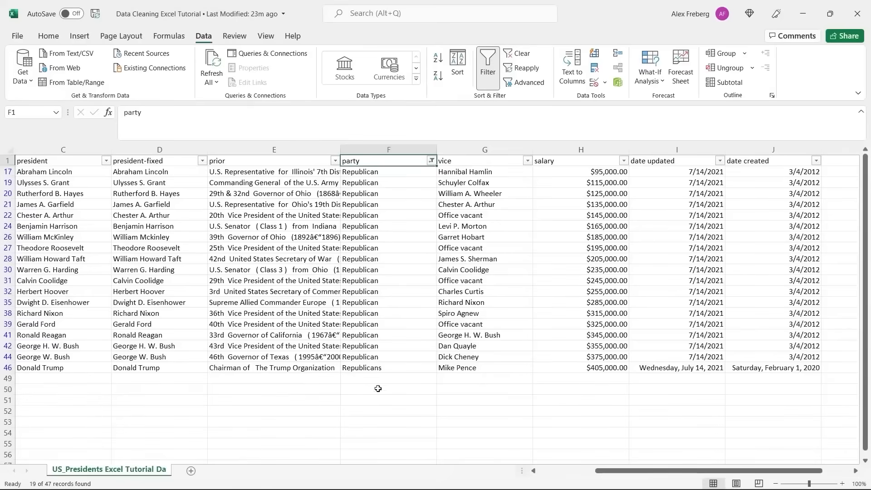
Step: Replace the Republicans entry in F46 with Republican, copied from the party cell in the row above
{"action": "left_click_drag", "start_coordinate": [395, 171], "coordinate": [397, 379]}
{"action": "left_click", "coordinate": [399, 372]}
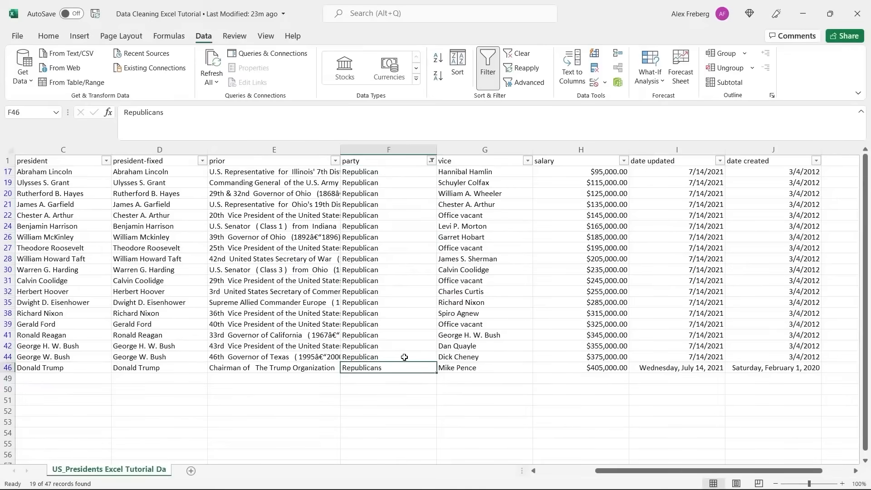
{"action": "left_click", "coordinate": [404, 357]}
{"action": "key", "text": "ctrl+c"}
{"action": "left_click", "coordinate": [397, 368]}
{"action": "key", "text": "ctrl+v"}
{"action": "left_click", "coordinate": [394, 382]}
{"action": "double_click", "coordinate": [394, 382]}
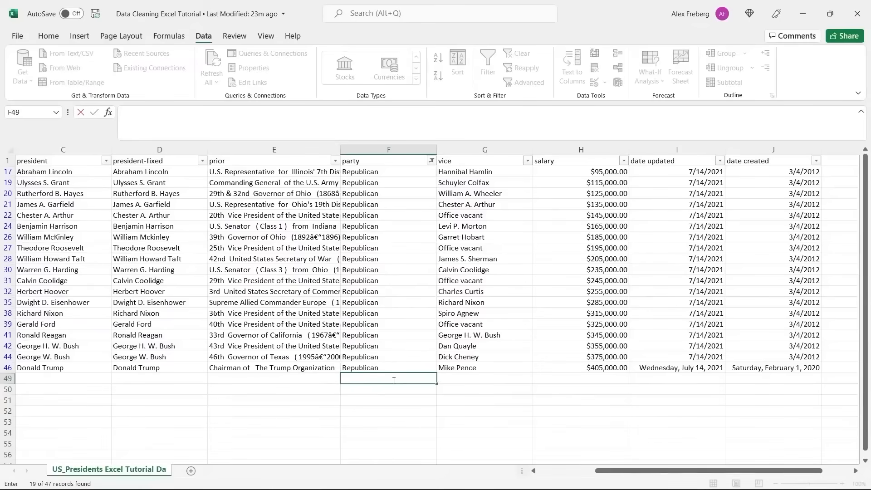
{"action": "left_click", "coordinate": [389, 389]}
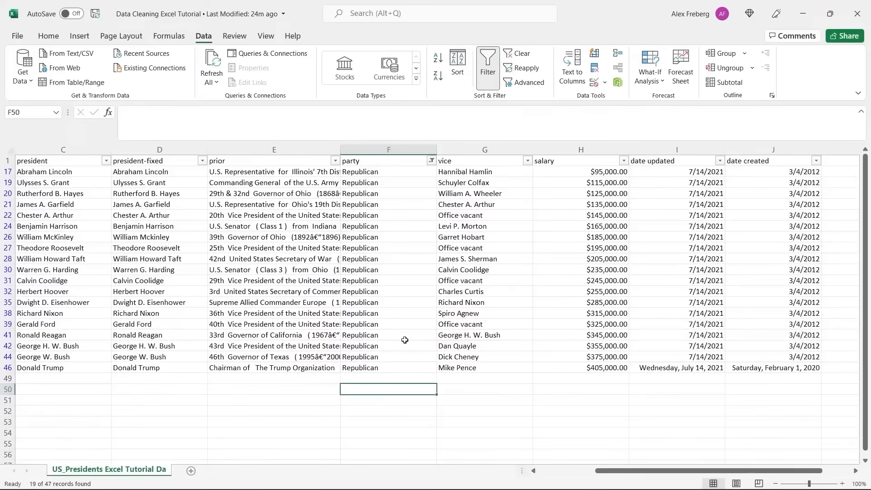
Step: Filter the party column to show only the plain Whig entries and the Whig entry with dates appended
{"action": "left_click", "coordinate": [431, 160]}
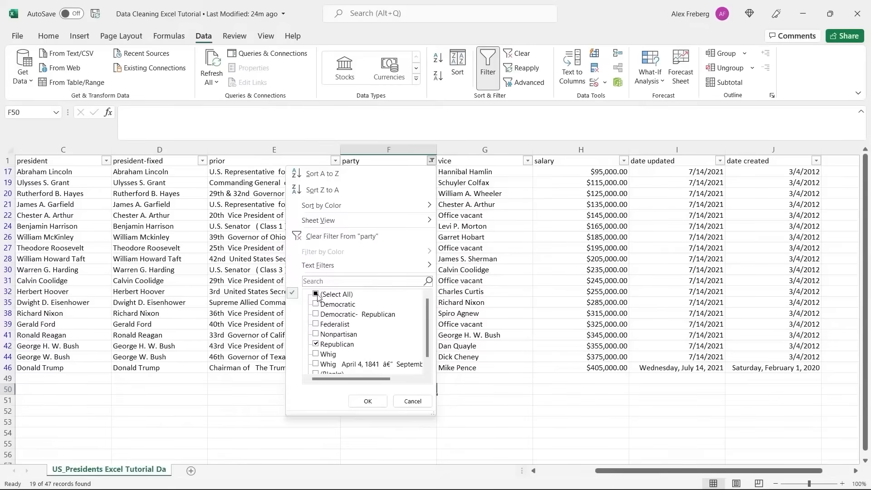
{"action": "left_click", "coordinate": [316, 345]}
{"action": "left_click", "coordinate": [316, 354]}
{"action": "left_click", "coordinate": [316, 364]}
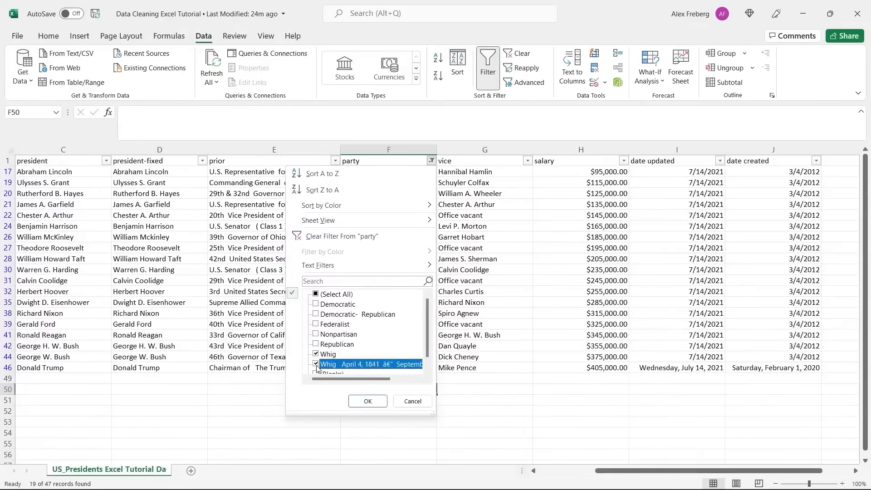
{"action": "left_click", "coordinate": [367, 401]}
Step: Replace the dated Whig entry in F11 with Whig, copied from party cell F13
{"action": "left_click", "coordinate": [365, 182]}
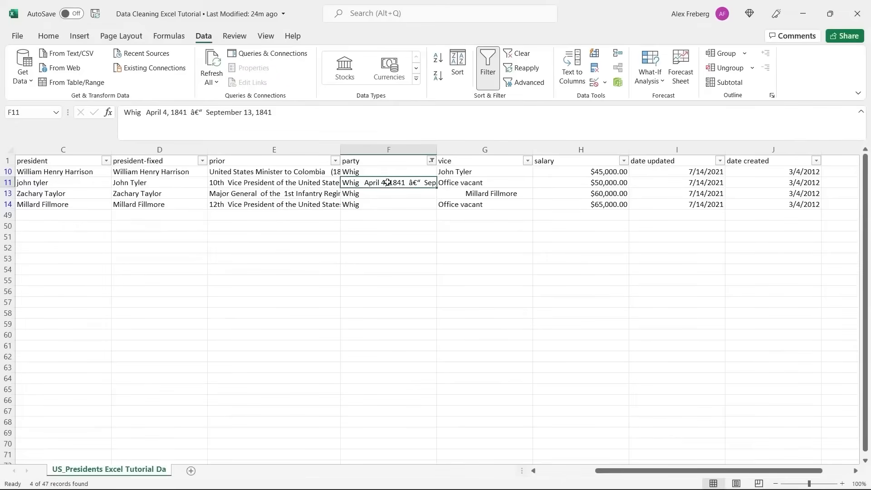
{"action": "left_click", "coordinate": [387, 199]}
{"action": "key", "text": "ctrl+c"}
{"action": "left_click", "coordinate": [388, 182]}
{"action": "key", "text": "ctrl+v"}
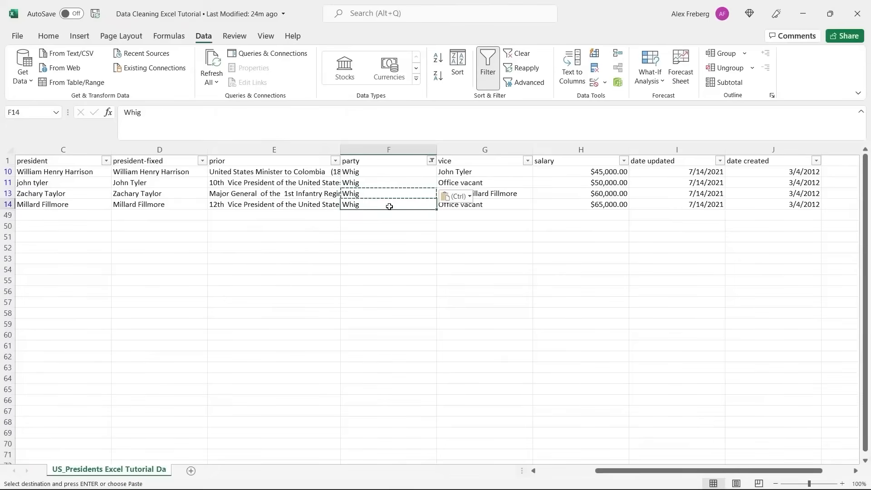
{"action": "double_click", "coordinate": [388, 216]}
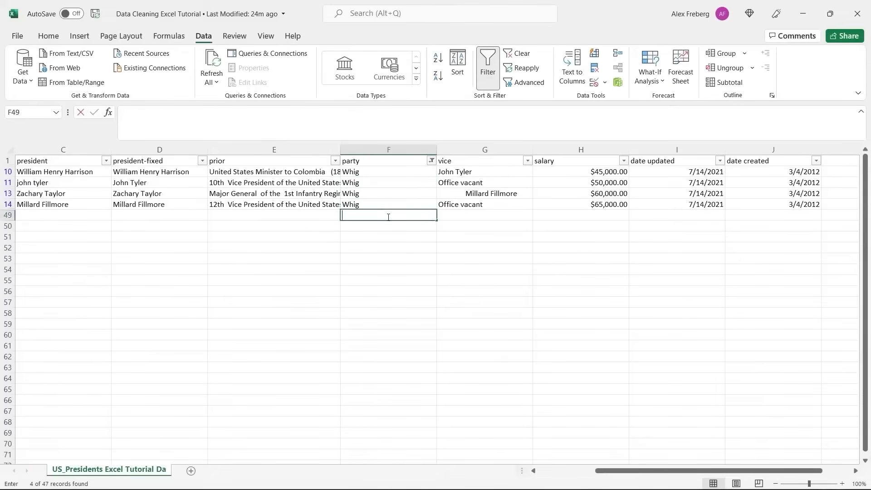
Step: Review the remaining party values and filter the column to show only the blank entries
{"action": "left_click", "coordinate": [431, 160]}
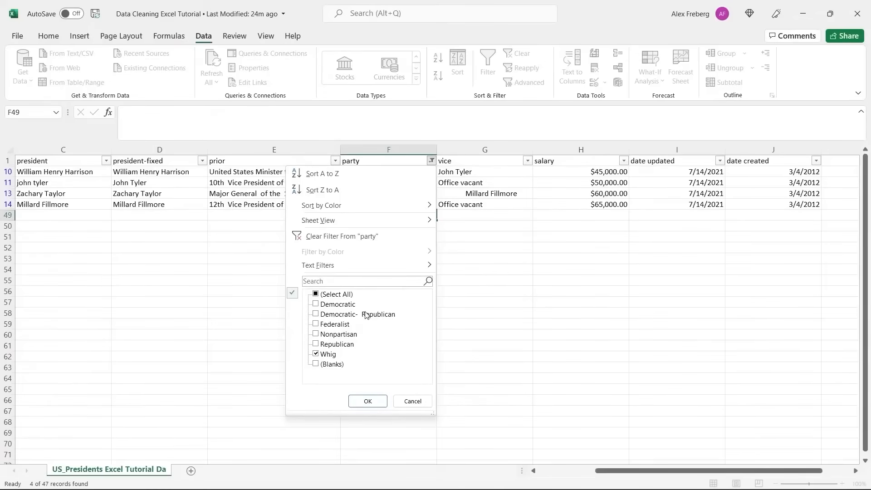
{"action": "left_click", "coordinate": [346, 296]}
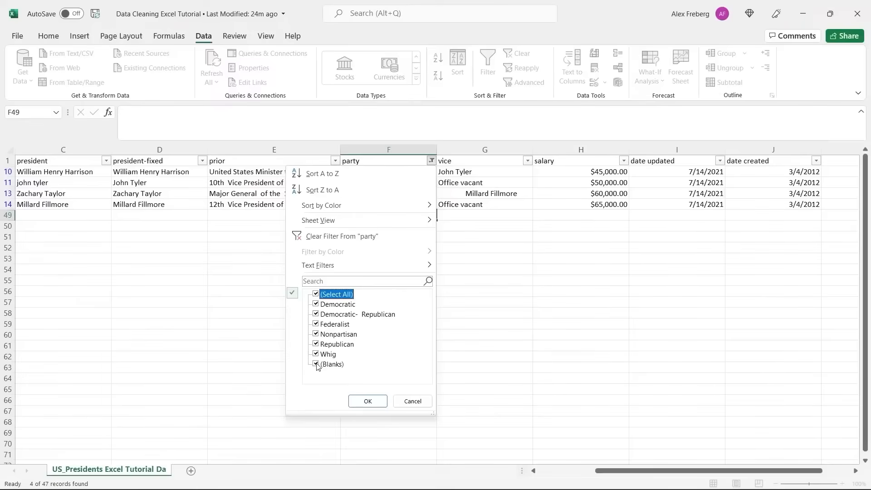
{"action": "left_click", "coordinate": [316, 294]}
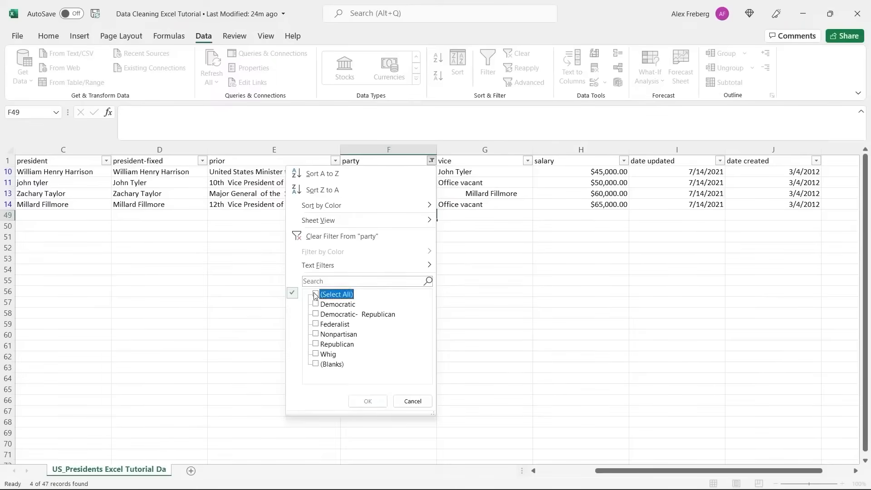
{"action": "left_click", "coordinate": [317, 365]}
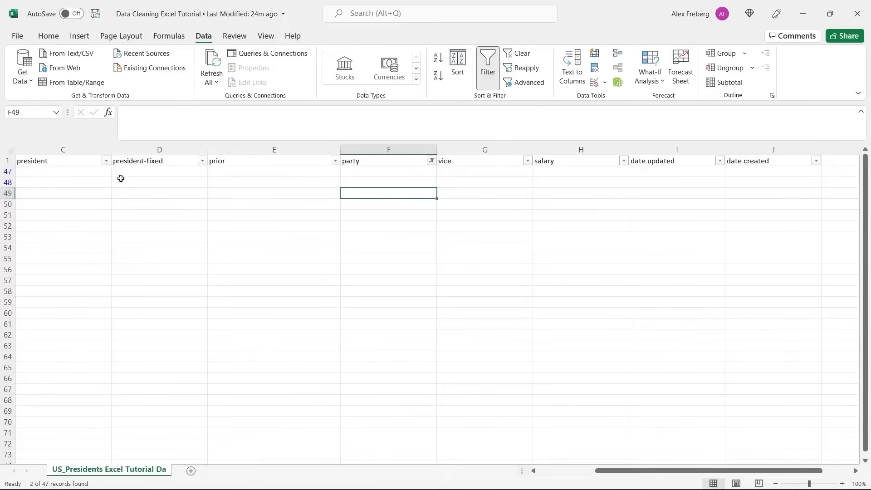
Step: Reset the party column's filter so that all values are selected and every row is shown
{"action": "left_click", "coordinate": [432, 161]}
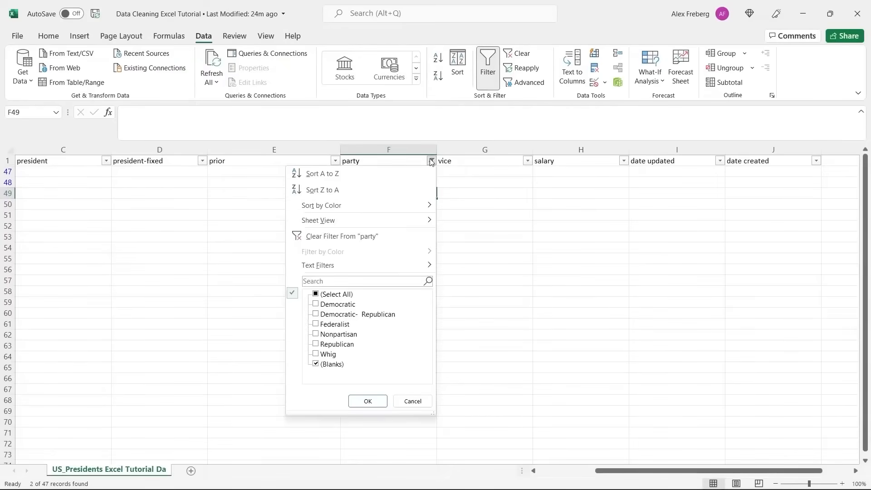
{"action": "left_click", "coordinate": [338, 295]}
{"action": "left_click", "coordinate": [369, 400]}
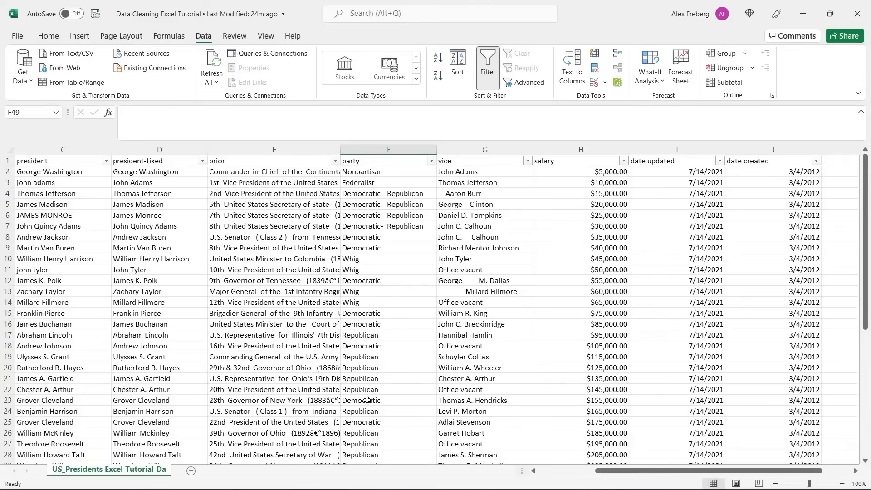
Step: Examine the empty rows 47 and 48 below the data and the Democratic- Republican entries in F4:F7
{"action": "scroll", "coordinate": [373, 335], "scroll_direction": "down", "scroll_amount": 4}
{"action": "scroll", "coordinate": [373, 335], "scroll_direction": "down", "scroll_amount": 5}
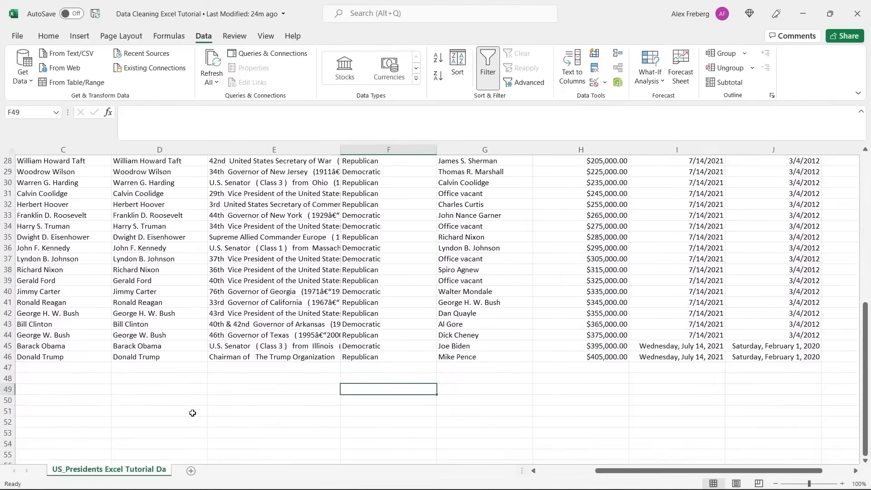
{"action": "left_click", "coordinate": [89, 367]}
{"action": "left_click_drag", "start_coordinate": [150, 365], "coordinate": [525, 378]}
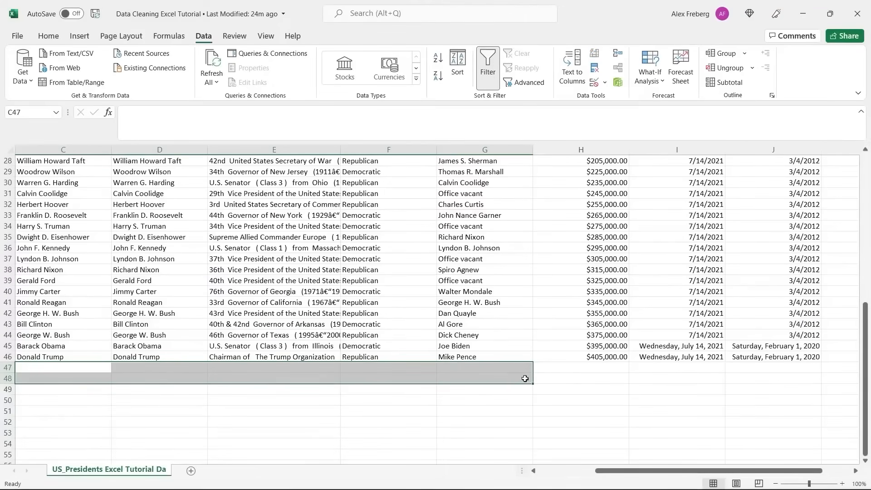
{"action": "left_click", "coordinate": [562, 374]}
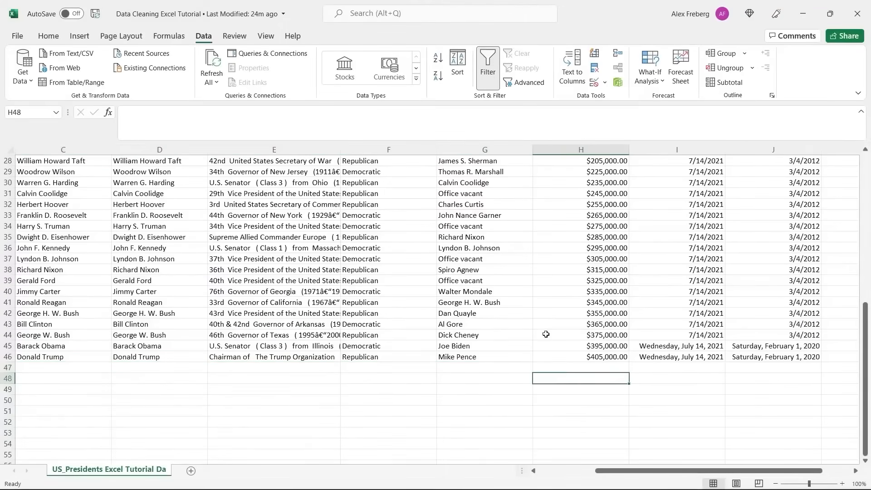
{"action": "scroll", "coordinate": [422, 320], "scroll_direction": "up", "scroll_amount": 9}
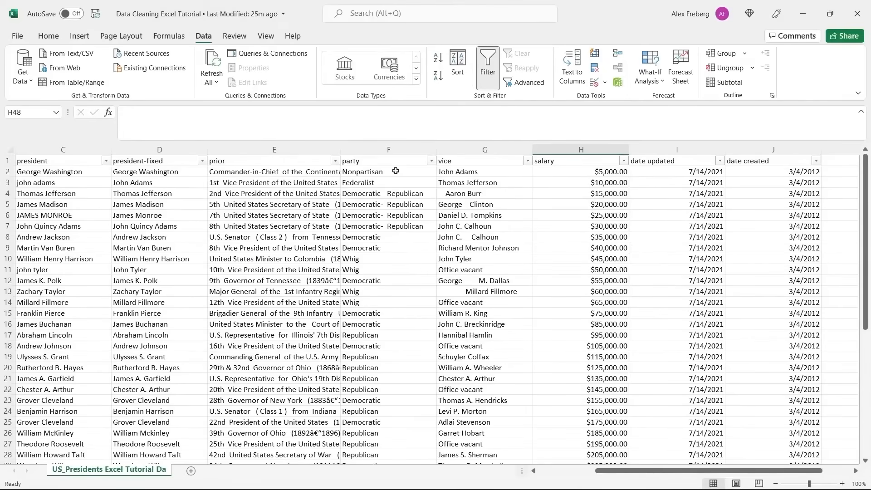
{"action": "left_click_drag", "start_coordinate": [404, 193], "coordinate": [407, 226]}
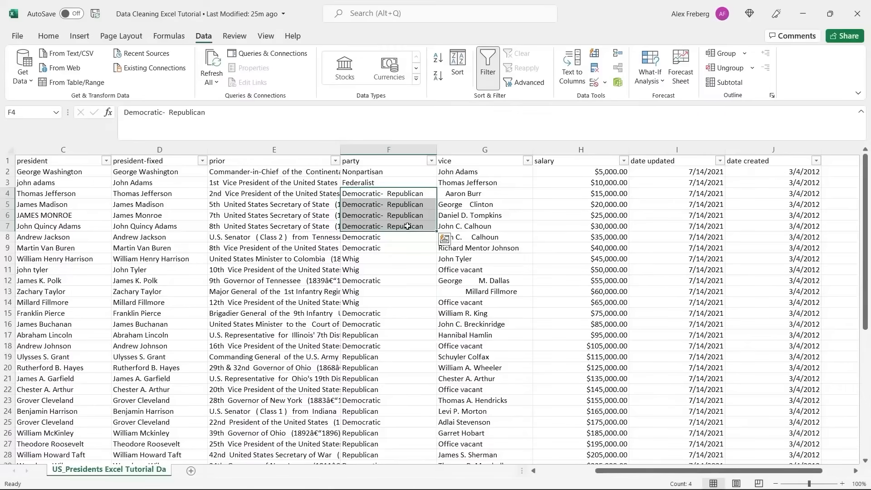
{"action": "left_click", "coordinate": [523, 207]}
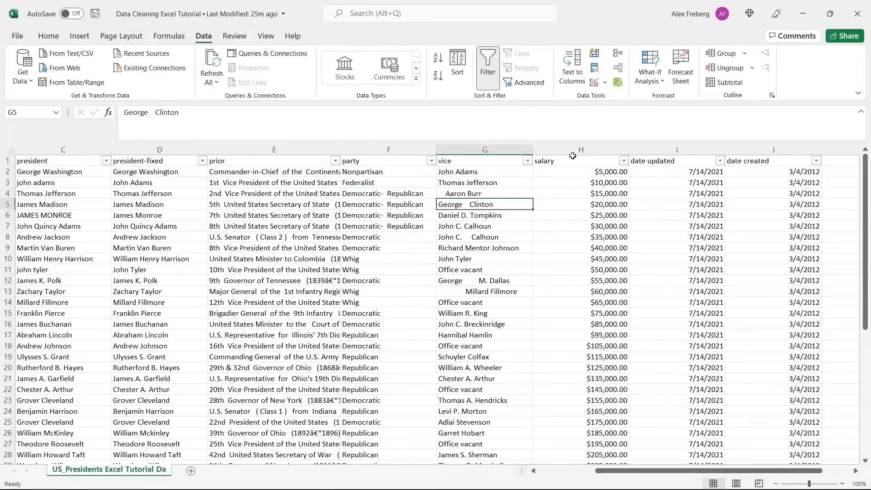
Step: Insert a blank column between the vice and salary columns
{"action": "left_click", "coordinate": [574, 152]}
{"action": "right_click", "coordinate": [576, 153]}
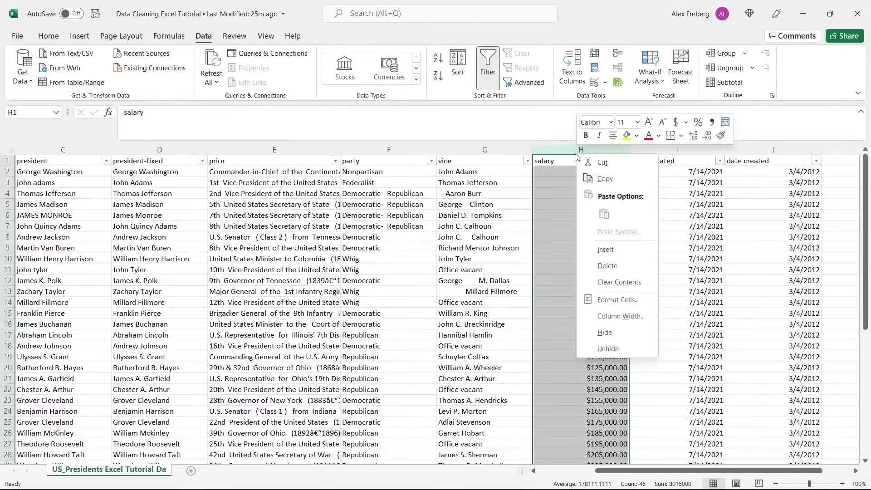
{"action": "left_click", "coordinate": [604, 249]}
Step: Enter =TRIM(G2) in H2 and fill the formula down the column for all vice president rows
{"action": "left_click", "coordinate": [547, 173]}
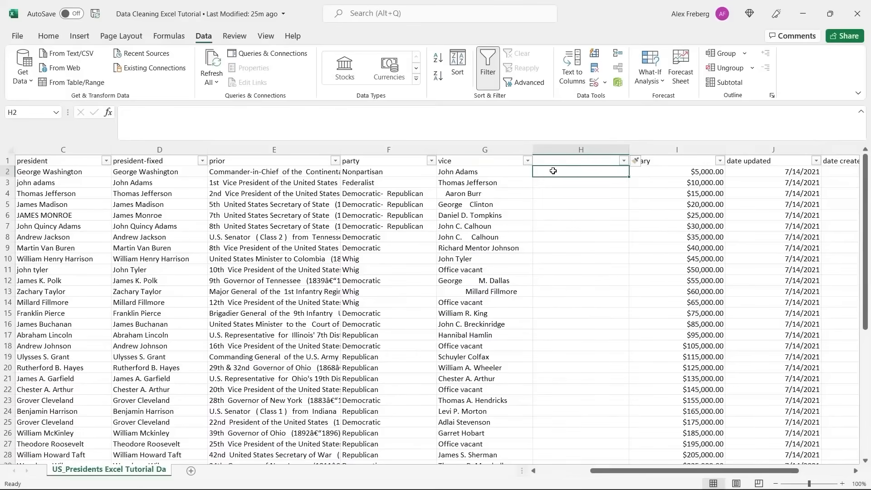
{"action": "type", "text": "=TRIM("}
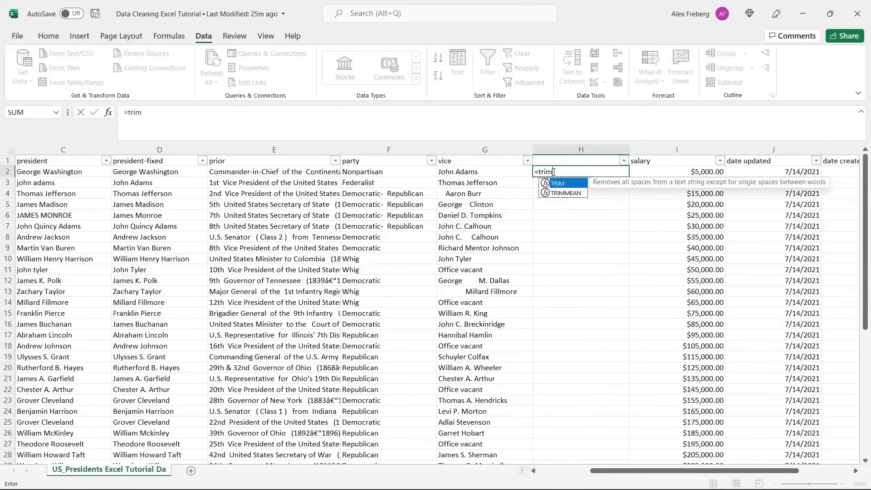
{"action": "left_click", "coordinate": [495, 173]}
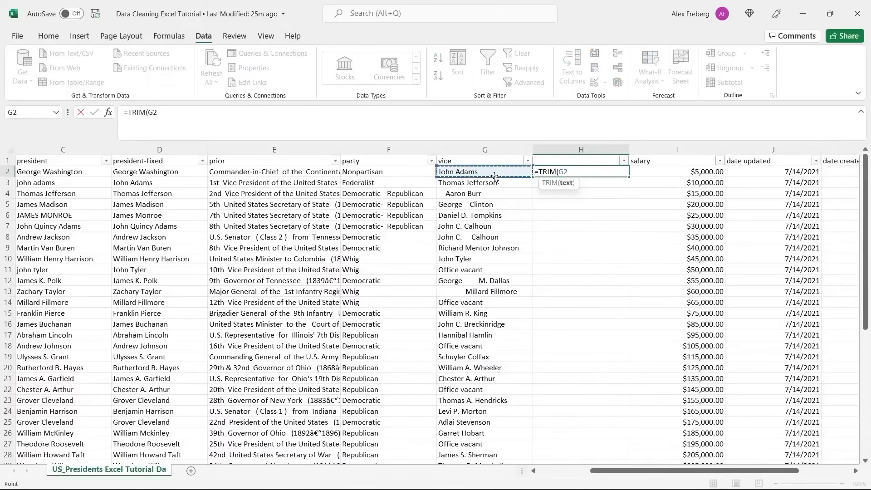
{"action": "type", "text": ")"}
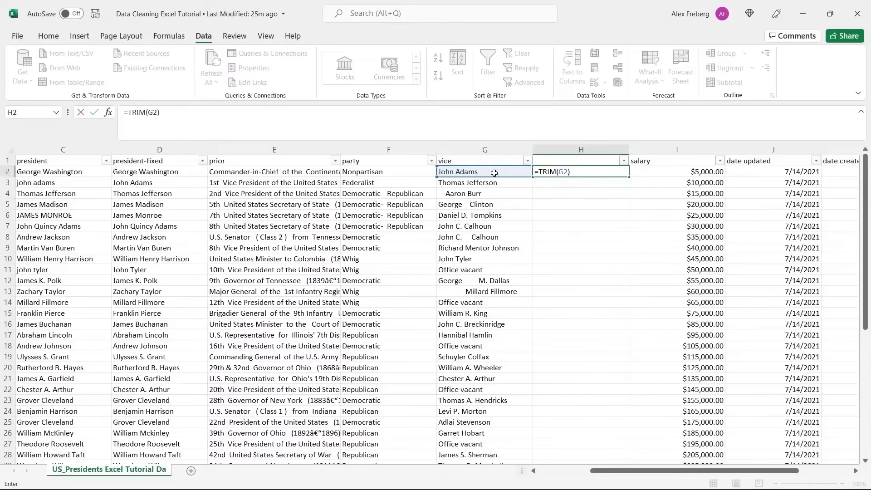
{"action": "key", "text": "Return"}
{"action": "left_click", "coordinate": [582, 172]}
{"action": "double_click", "coordinate": [629, 177]}
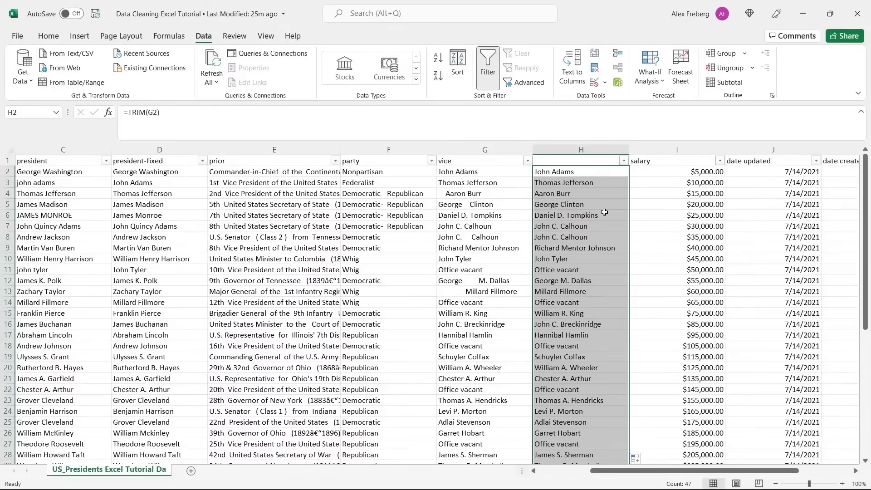
Step: Check the original vice entries in G5, G7 and G8 for extra spaces against the trimmed names beside them
{"action": "left_click", "coordinate": [605, 213]}
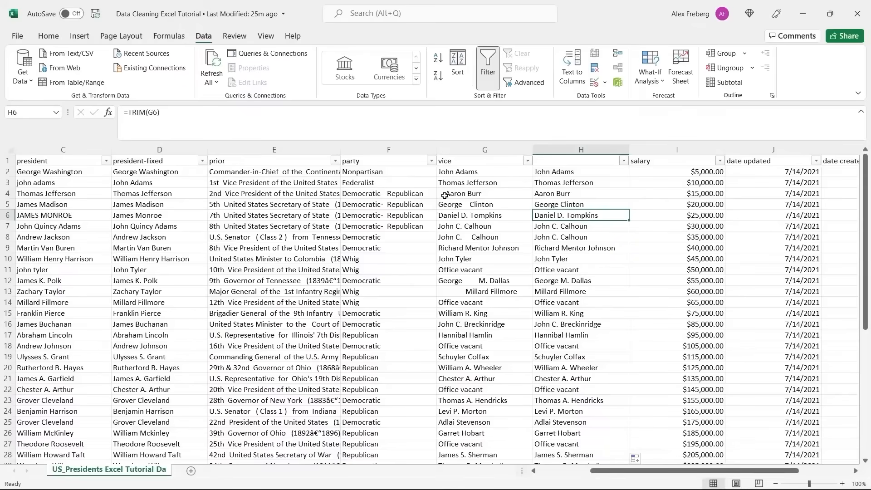
{"action": "left_click", "coordinate": [469, 206]}
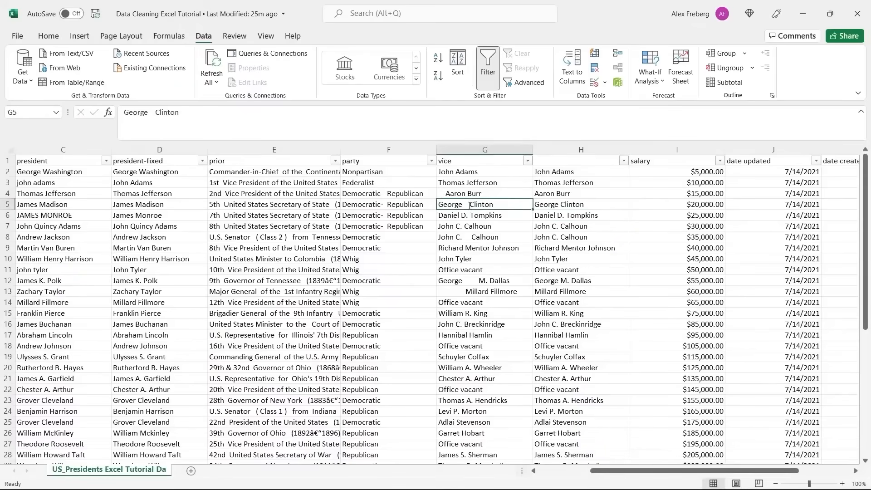
{"action": "double_click", "coordinate": [469, 206]}
{"action": "double_click", "coordinate": [473, 236]}
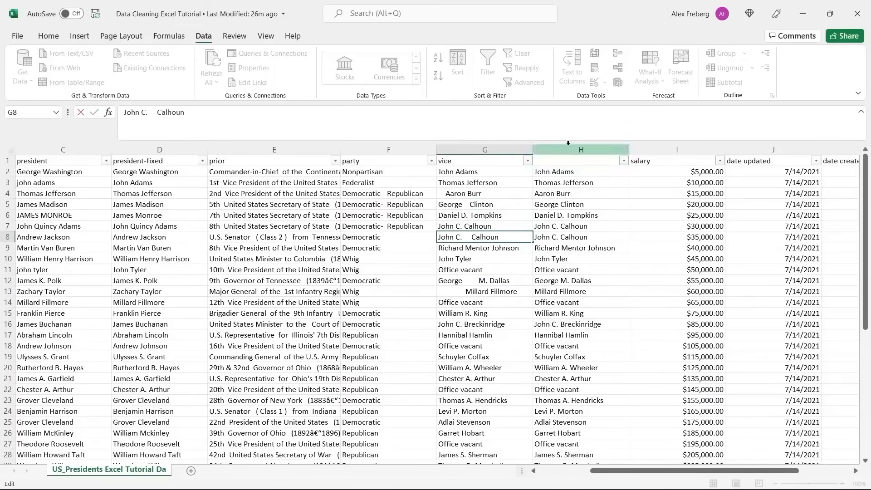
{"action": "left_click", "coordinate": [497, 272]}
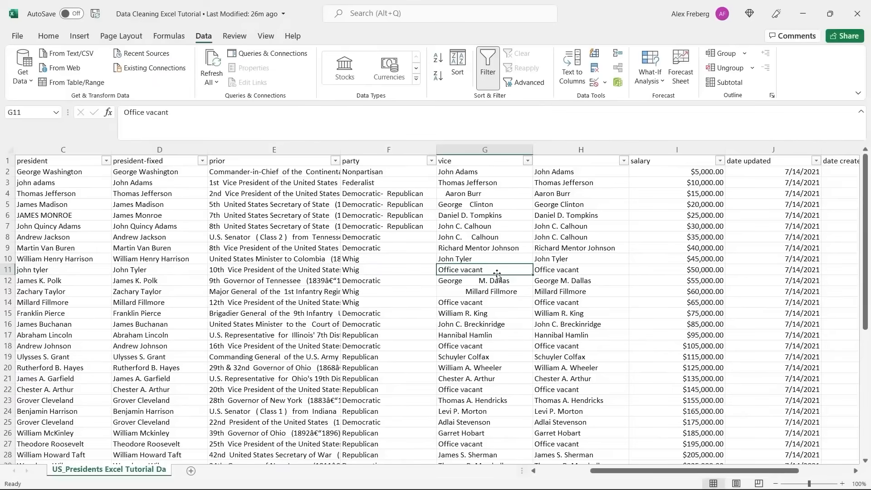
{"action": "double_click", "coordinate": [508, 223]}
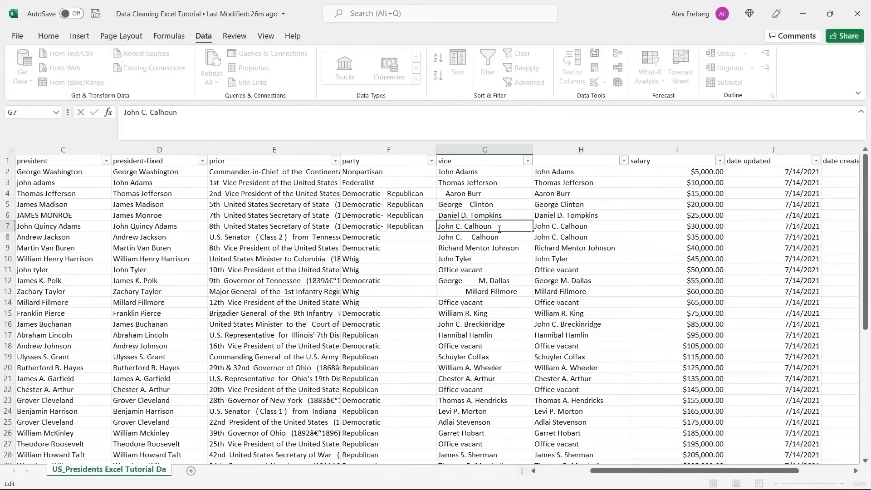
{"action": "left_click", "coordinate": [493, 271]}
{"action": "left_click", "coordinate": [498, 225]}
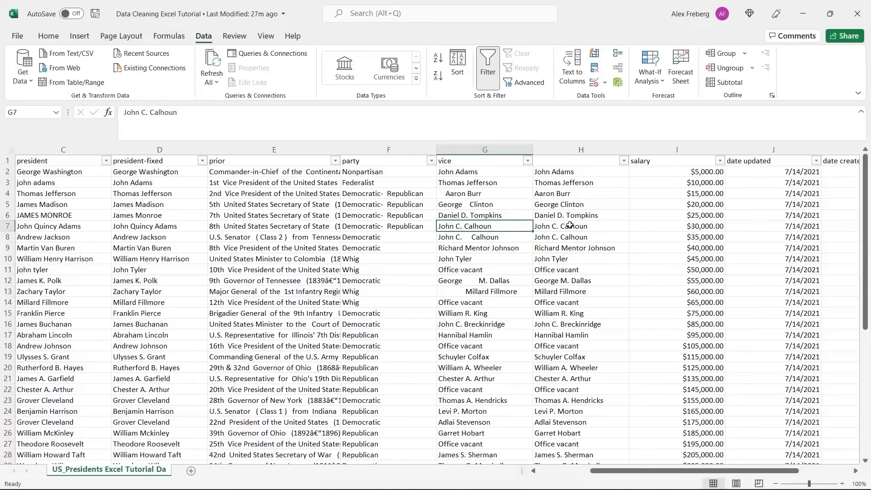
Step: Label the trimmed names column vice-fixed in H1
{"action": "left_click", "coordinate": [580, 162]}
{"action": "type", "text": "vice-fixed"}
{"action": "left_click", "coordinate": [581, 203]}
Step: Check the salary column's current cell format and set the whole column to the Number format
{"action": "left_click_drag", "start_coordinate": [639, 472], "coordinate": [707, 461]}
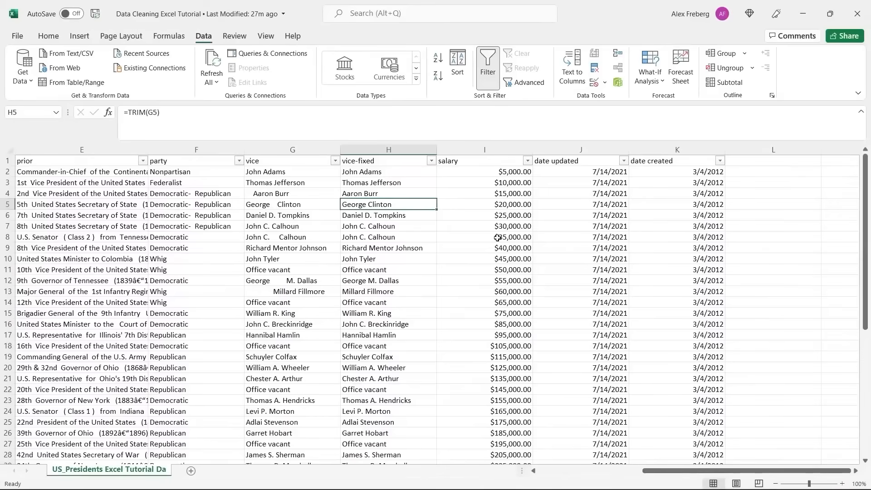
{"action": "left_click", "coordinate": [759, 185]}
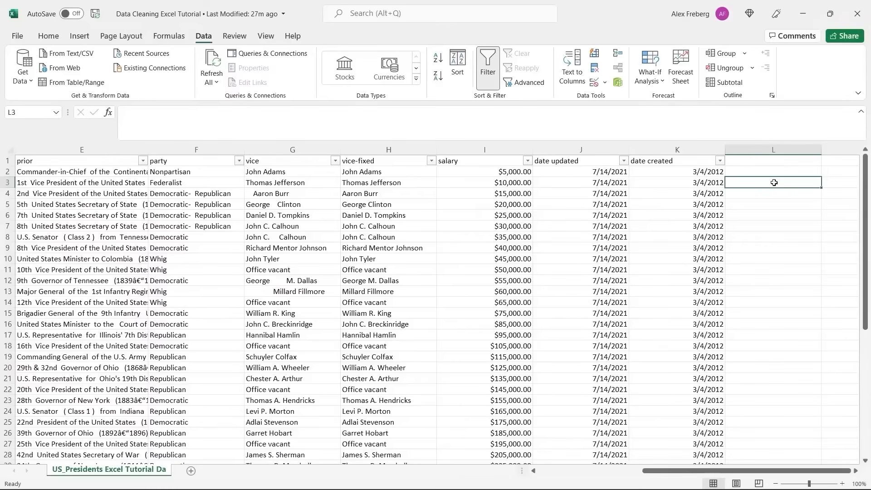
{"action": "left_click", "coordinate": [498, 149]}
{"action": "left_click", "coordinate": [48, 36]}
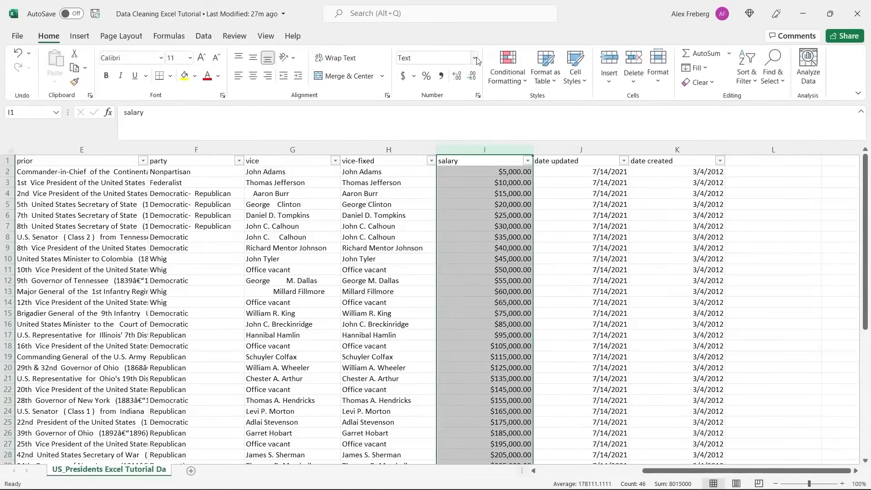
{"action": "left_click", "coordinate": [493, 181]}
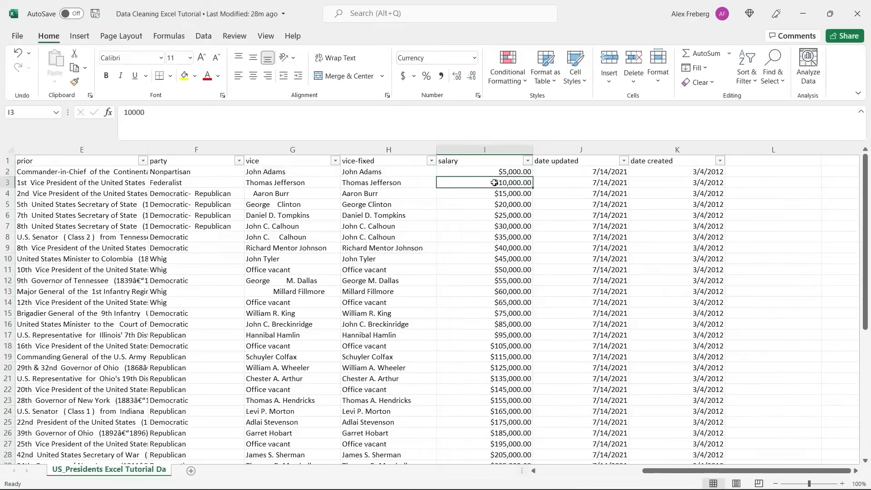
{"action": "left_click", "coordinate": [494, 150]}
{"action": "left_click", "coordinate": [474, 57]}
{"action": "left_click", "coordinate": [466, 104]}
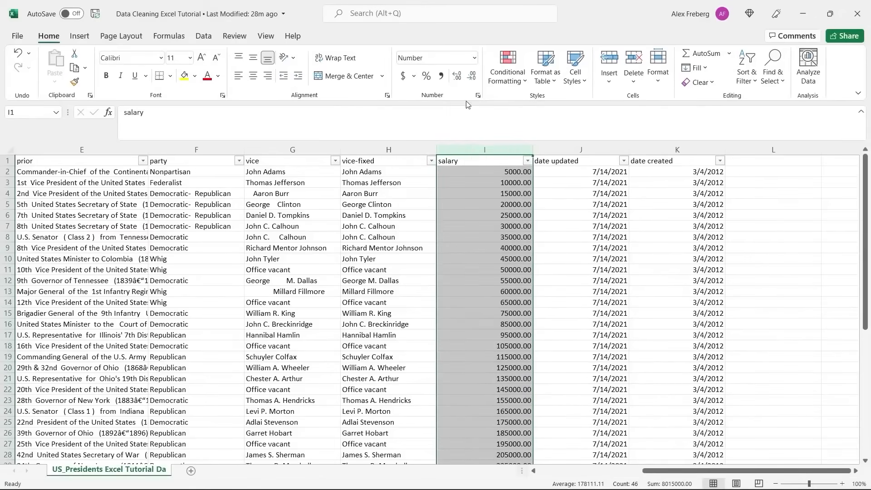
Step: Reduce the salary column to zero decimal places
{"action": "left_click", "coordinate": [456, 81]}
{"action": "left_click", "coordinate": [472, 76]}
{"action": "left_click", "coordinate": [472, 76]}
{"action": "left_click", "coordinate": [472, 76]}
{"action": "left_click", "coordinate": [760, 190]}
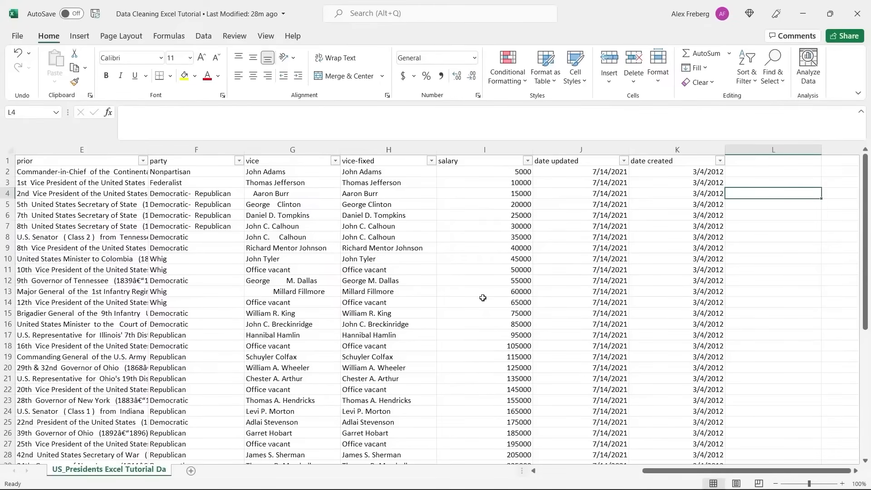
Step: Look through the salary, date updated and date created columns down to the last row for inconsistent formatting
{"action": "scroll", "coordinate": [483, 298], "scroll_direction": "down", "scroll_amount": 5}
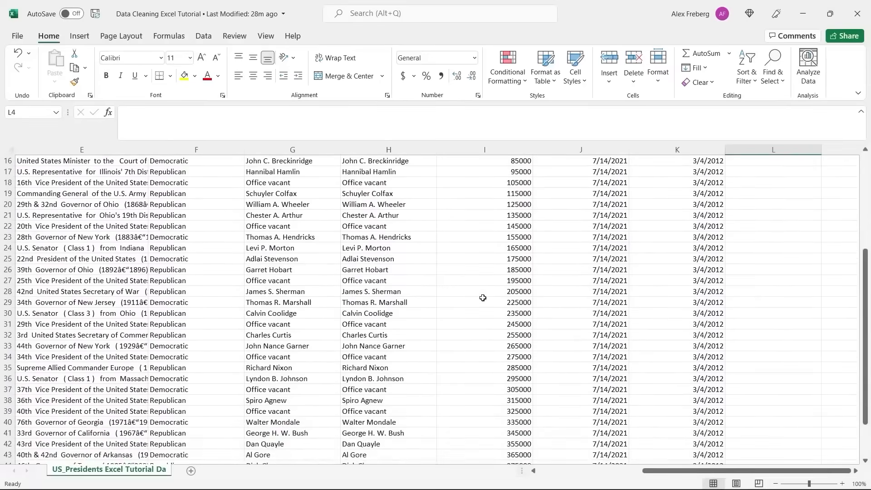
{"action": "scroll", "coordinate": [483, 298], "scroll_direction": "down", "scroll_amount": 1}
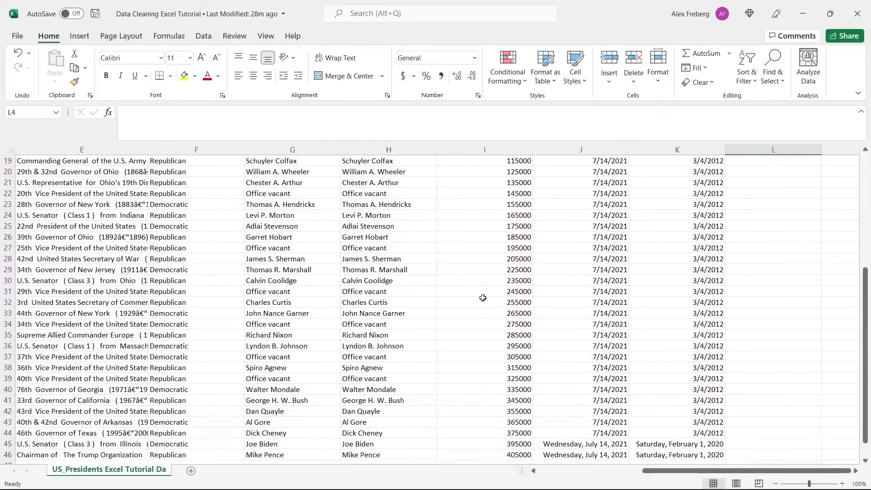
{"action": "scroll", "coordinate": [482, 298], "scroll_direction": "up", "scroll_amount": 6}
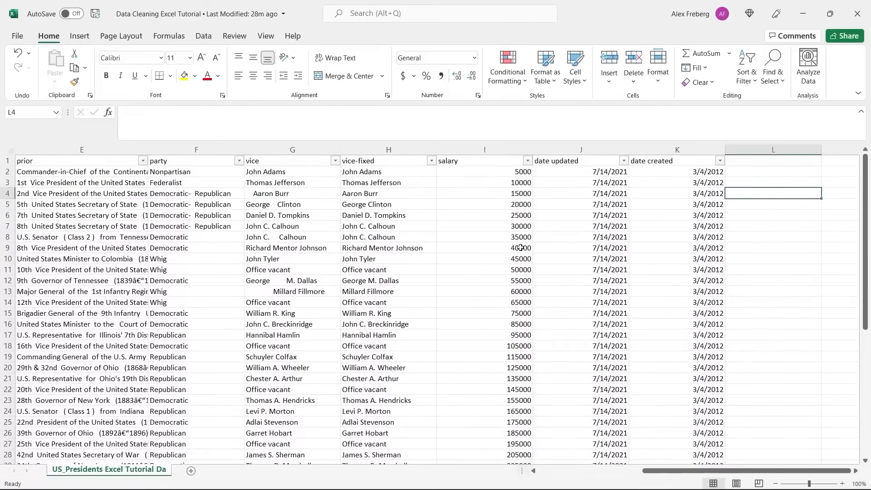
{"action": "left_click_drag", "start_coordinate": [683, 472], "coordinate": [683, 472]}
{"action": "left_click", "coordinate": [858, 471]}
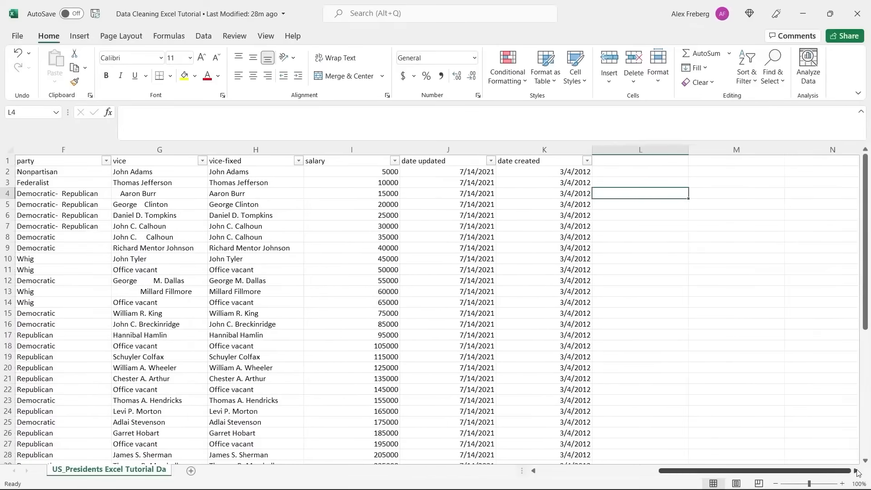
{"action": "left_click", "coordinate": [857, 471]}
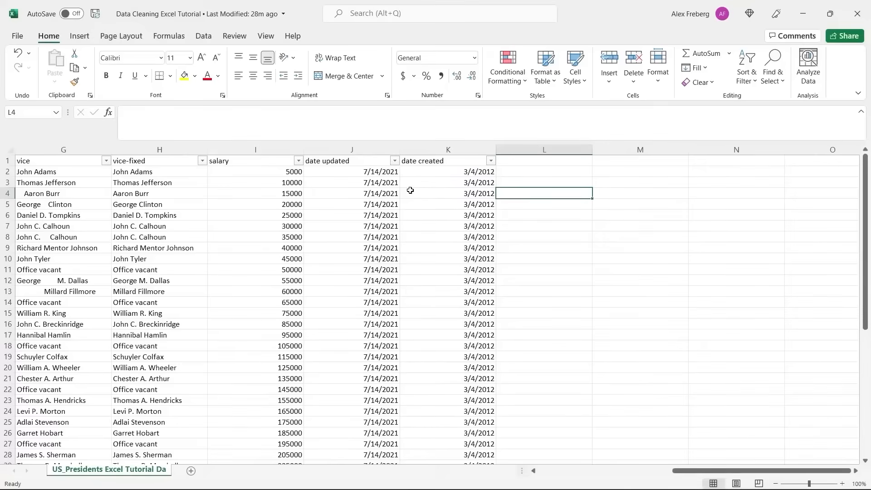
{"action": "left_click", "coordinate": [350, 182]}
{"action": "scroll", "coordinate": [350, 182], "scroll_direction": "down", "scroll_amount": 2}
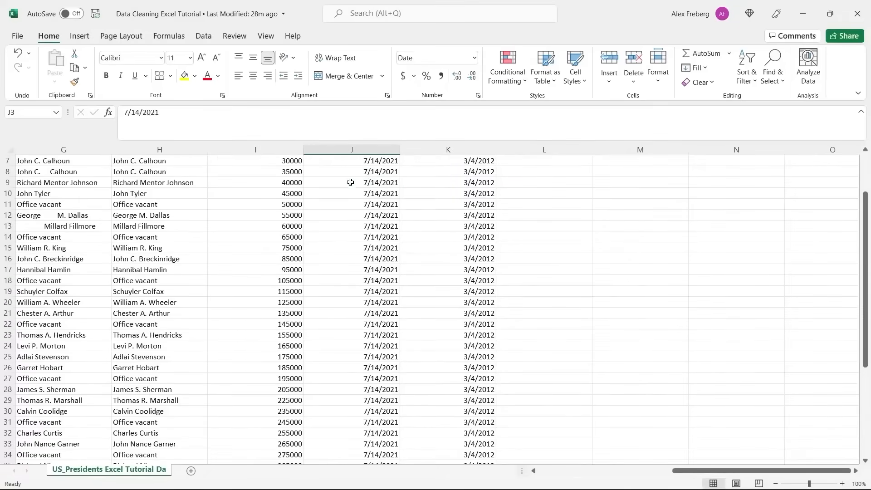
{"action": "scroll", "coordinate": [438, 318], "scroll_direction": "up", "scroll_amount": 1}
{"action": "scroll", "coordinate": [437, 318], "scroll_direction": "down", "scroll_amount": 8}
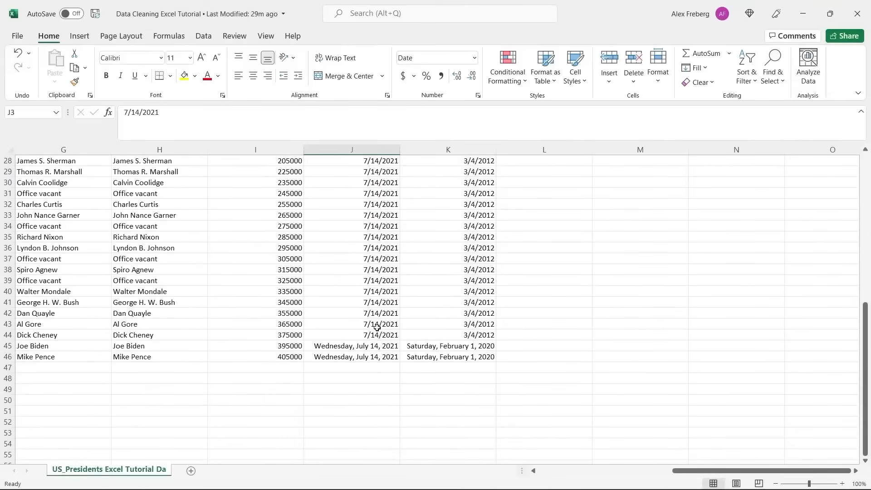
Step: Compare the number formats and stored values of date cells J45, J43 and K44
{"action": "left_click", "coordinate": [380, 347]}
{"action": "left_click", "coordinate": [379, 323]}
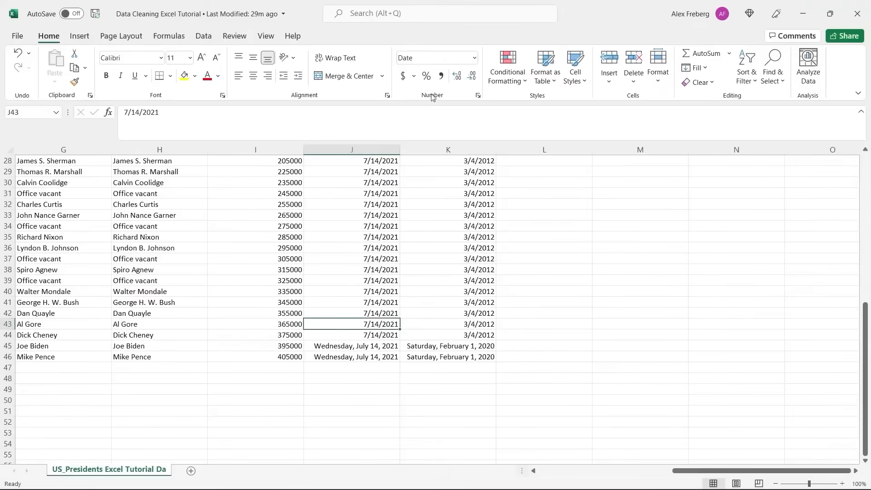
{"action": "left_click", "coordinate": [374, 348]}
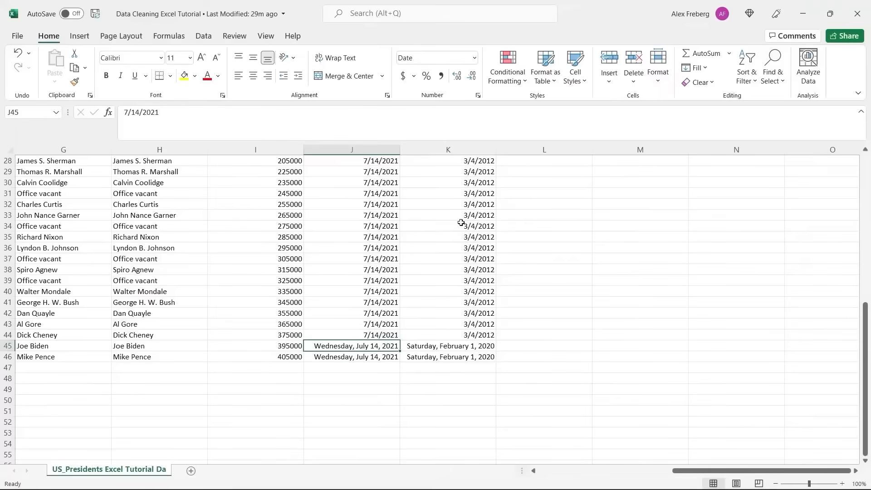
{"action": "left_click", "coordinate": [432, 334]}
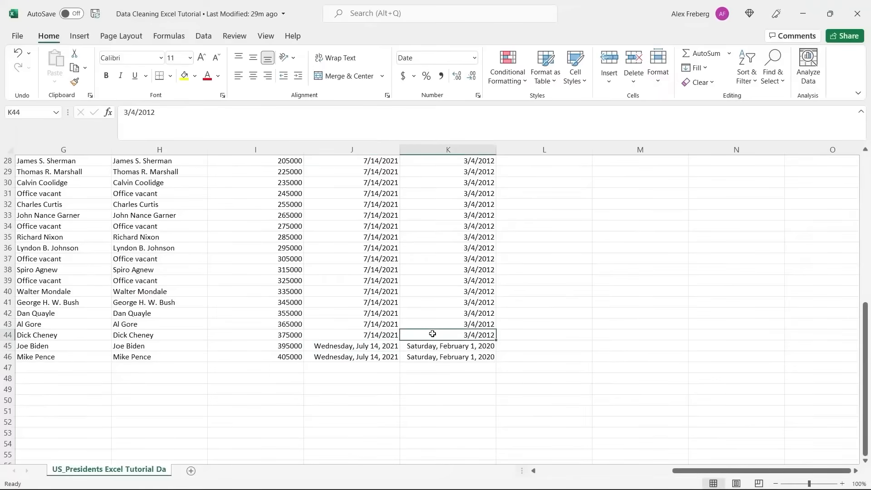
Step: Inspect the distinct values in the date updated column's filter by year and month, and close it without filtering
{"action": "scroll", "coordinate": [432, 334], "scroll_direction": "up", "scroll_amount": 9}
{"action": "left_click", "coordinate": [395, 161]}
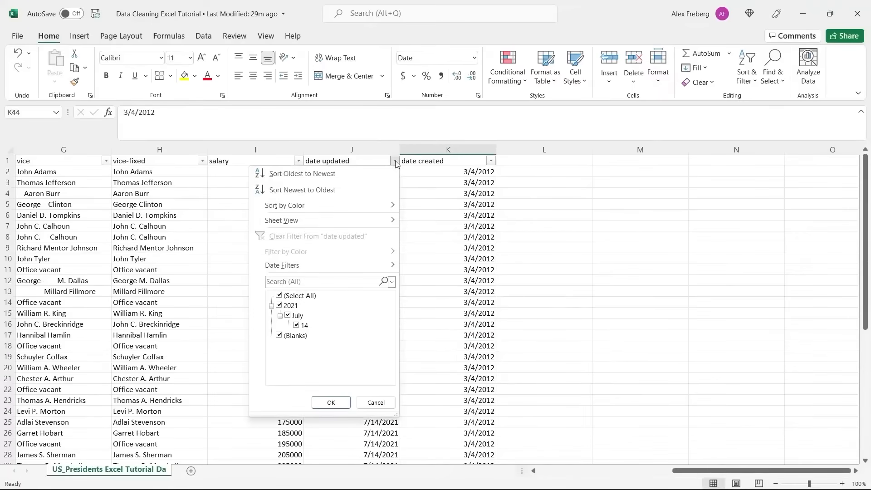
{"action": "left_click", "coordinate": [280, 316]}
{"action": "left_click", "coordinate": [271, 306]}
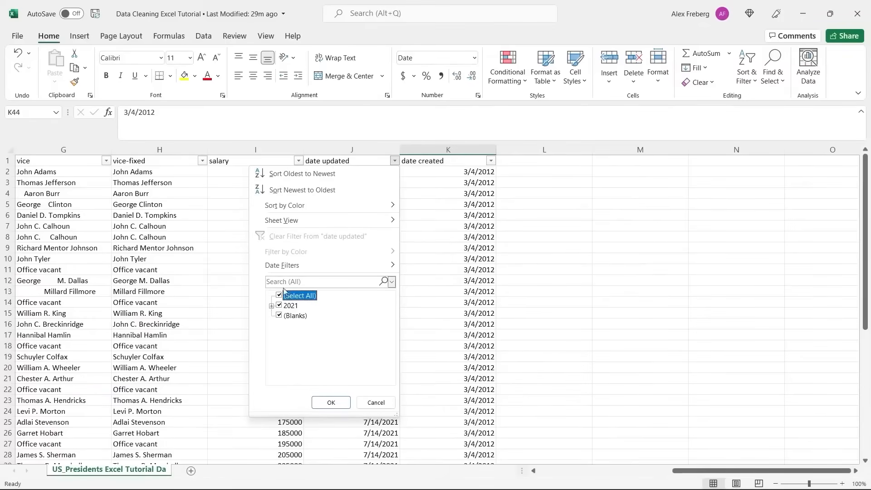
{"action": "left_click", "coordinate": [271, 305]}
{"action": "left_click", "coordinate": [553, 279]}
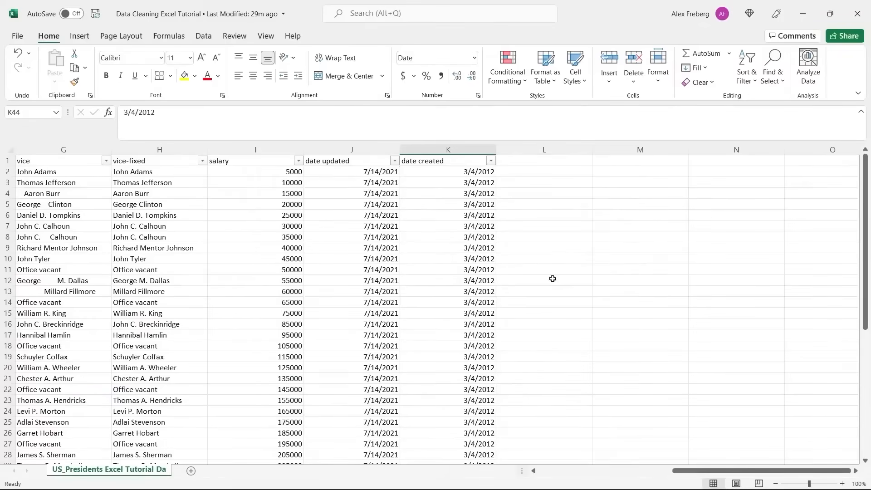
Step: Compare the stored value of the long-form date in K45 with the short date in K44
{"action": "scroll", "coordinate": [544, 269], "scroll_direction": "down", "scroll_amount": 7}
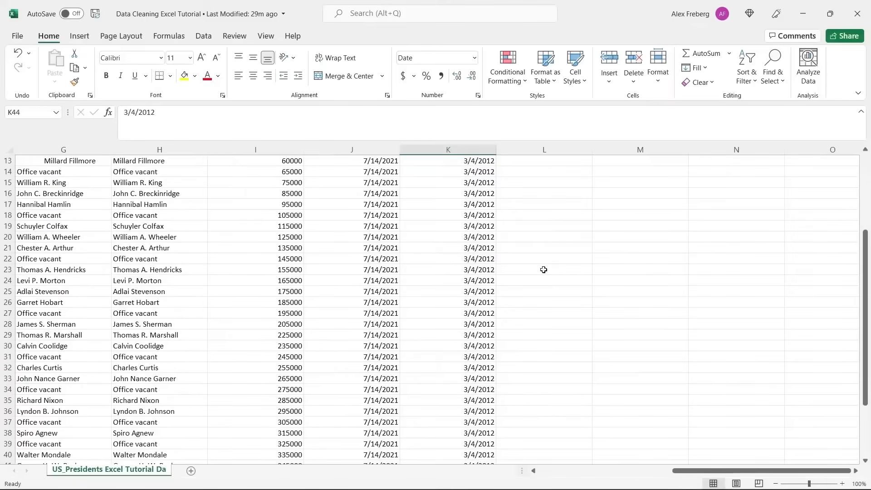
{"action": "scroll", "coordinate": [544, 269], "scroll_direction": "down", "scroll_amount": 2}
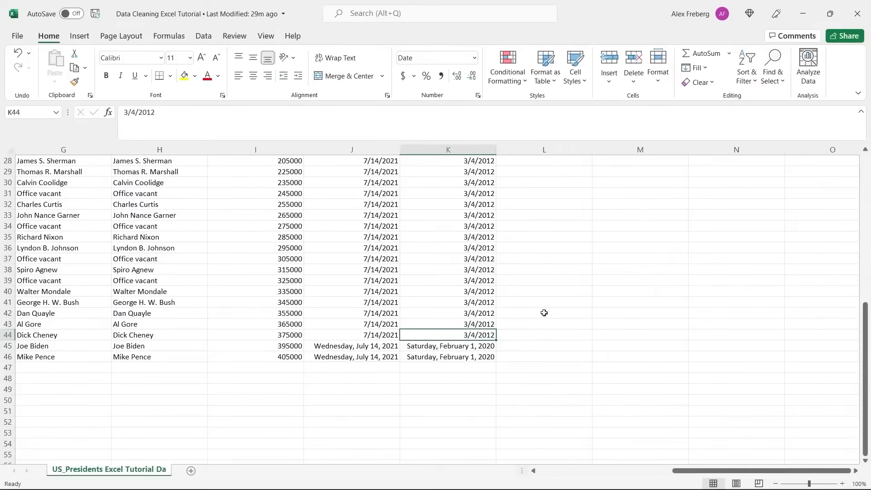
{"action": "left_click", "coordinate": [455, 346]}
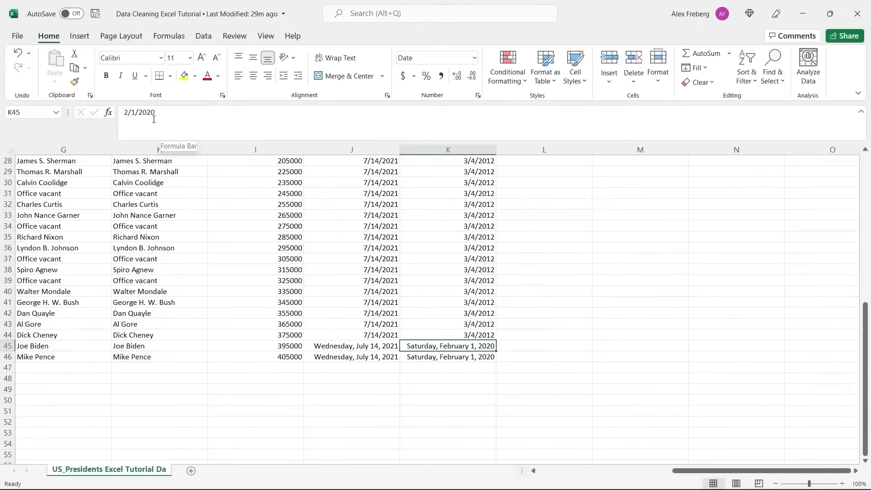
{"action": "left_click", "coordinate": [468, 337]}
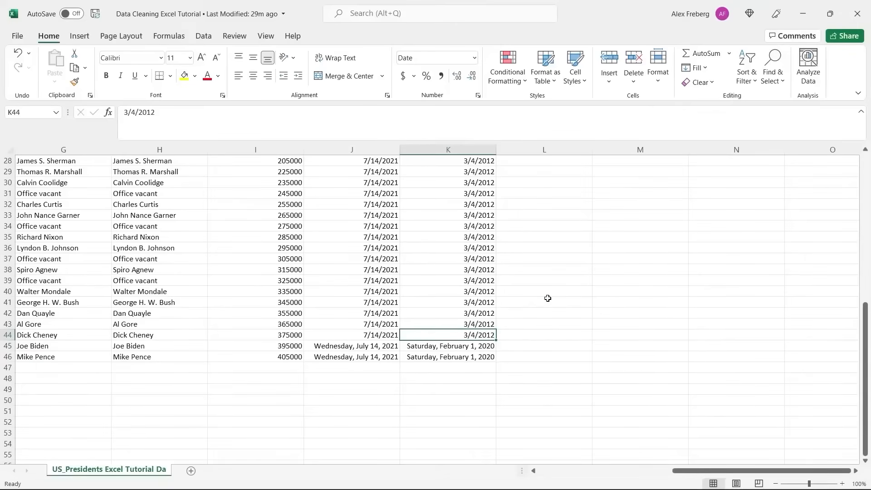
Step: Inspect the distinct values in the party column's filter and close it without filtering
{"action": "scroll", "coordinate": [544, 288], "scroll_direction": "up", "scroll_amount": 9}
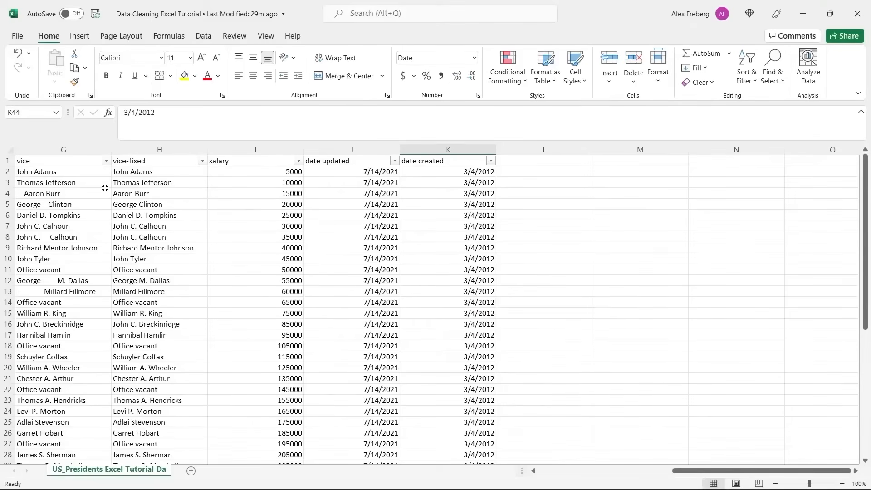
{"action": "scroll", "coordinate": [105, 187], "scroll_direction": "left", "scroll_amount": 6}
{"action": "left_click", "coordinate": [617, 163]}
{"action": "left_click", "coordinate": [624, 161]}
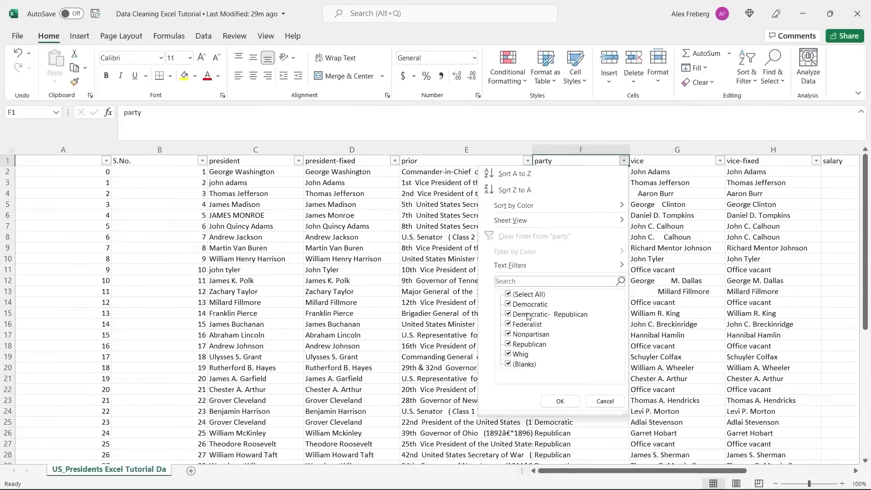
{"action": "left_click", "coordinate": [604, 400]}
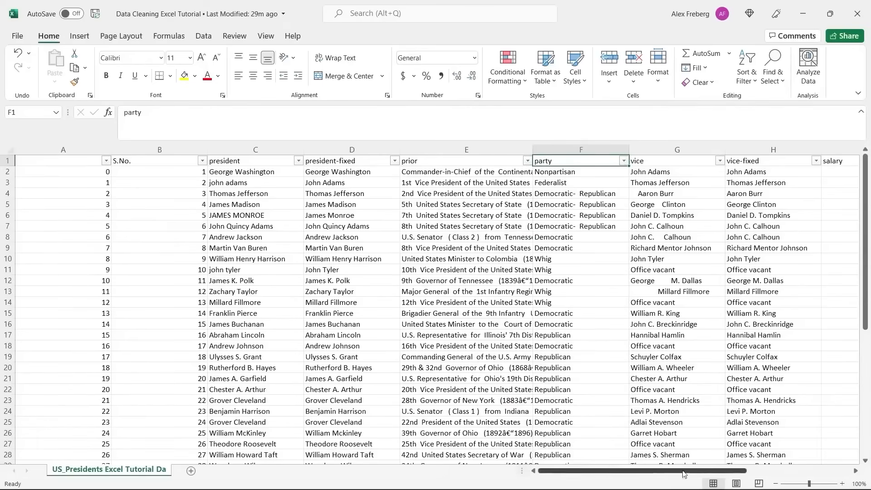
Step: Change the format of the last date created value, K46, to General
{"action": "left_click", "coordinate": [856, 472]}
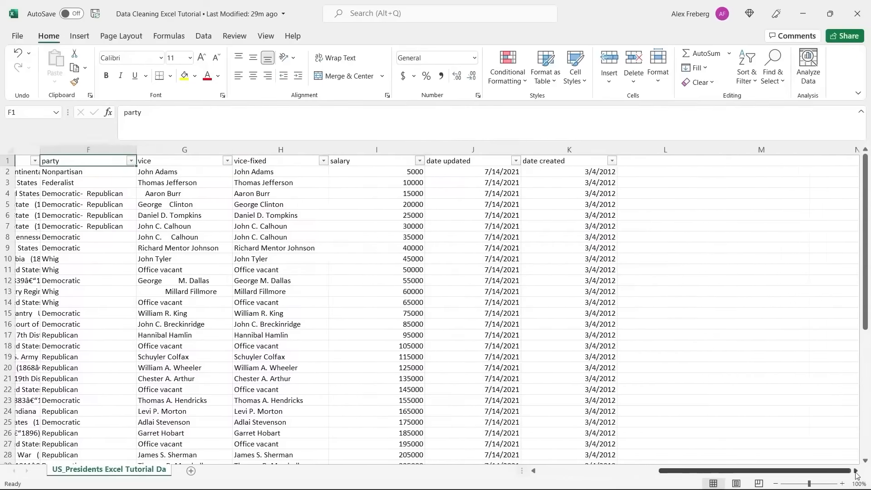
{"action": "left_click", "coordinate": [856, 472]}
{"action": "scroll", "coordinate": [627, 251], "scroll_direction": "down", "scroll_amount": 6}
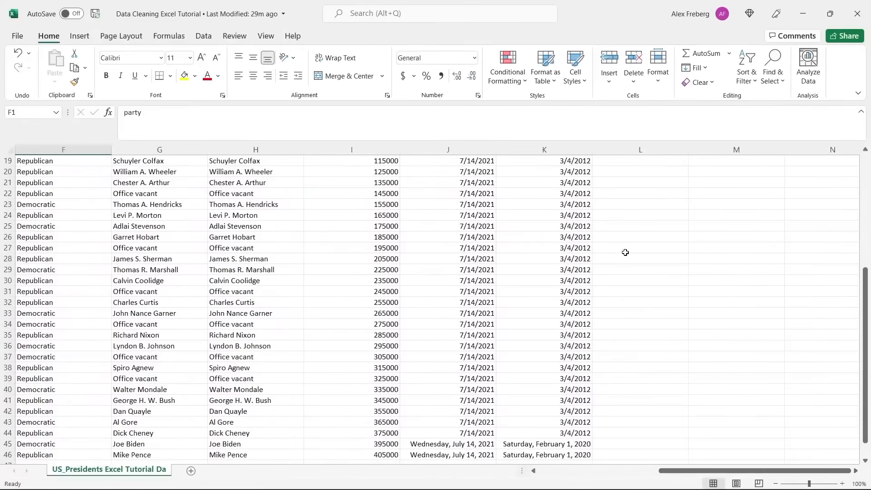
{"action": "left_click", "coordinate": [571, 454]}
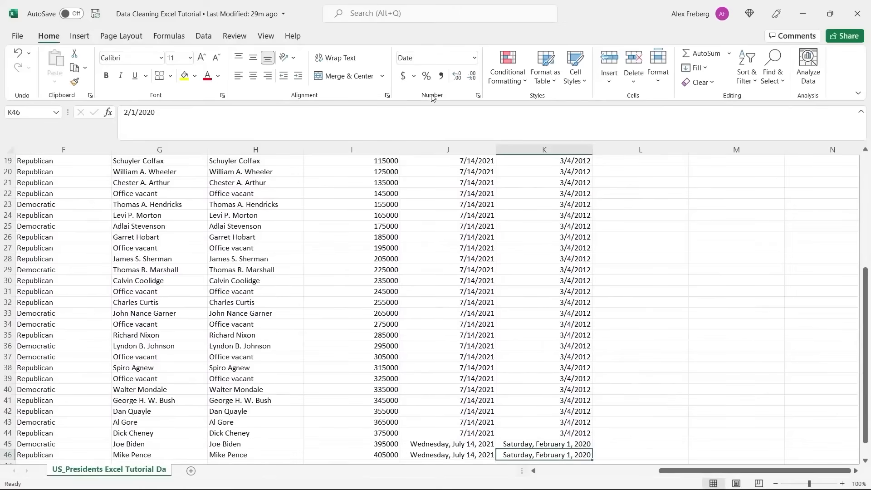
{"action": "left_click", "coordinate": [474, 58]}
{"action": "left_click", "coordinate": [431, 74]}
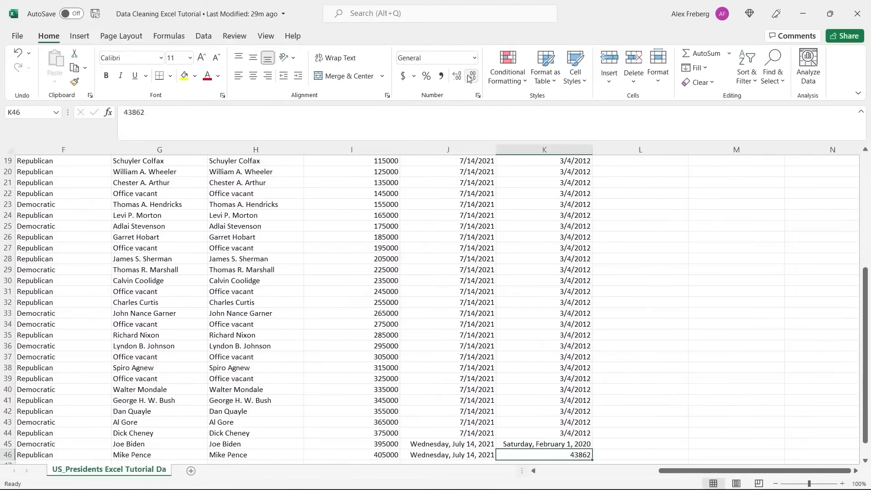
{"action": "left_click", "coordinate": [599, 395]}
{"action": "left_click", "coordinate": [613, 409]}
Step: Inspect the values in the date created column's filter and close it without filtering
{"action": "scroll", "coordinate": [568, 242], "scroll_direction": "up", "scroll_amount": 6}
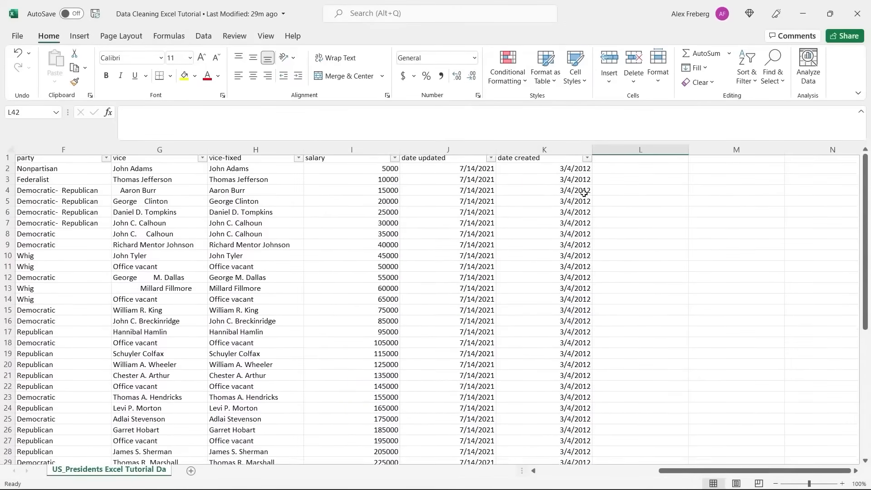
{"action": "left_click", "coordinate": [587, 160]}
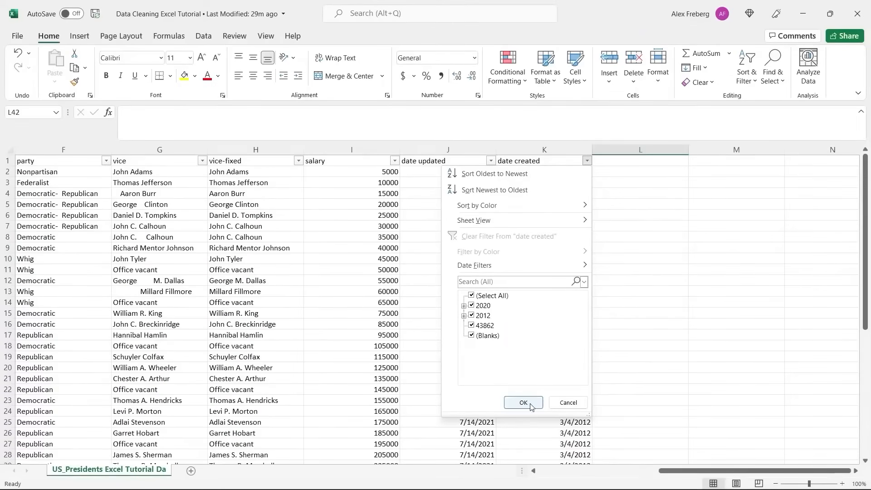
{"action": "left_click", "coordinate": [559, 402]}
Step: Undo the General format on the last date created value
{"action": "scroll", "coordinate": [644, 346], "scroll_direction": "down", "scroll_amount": 6}
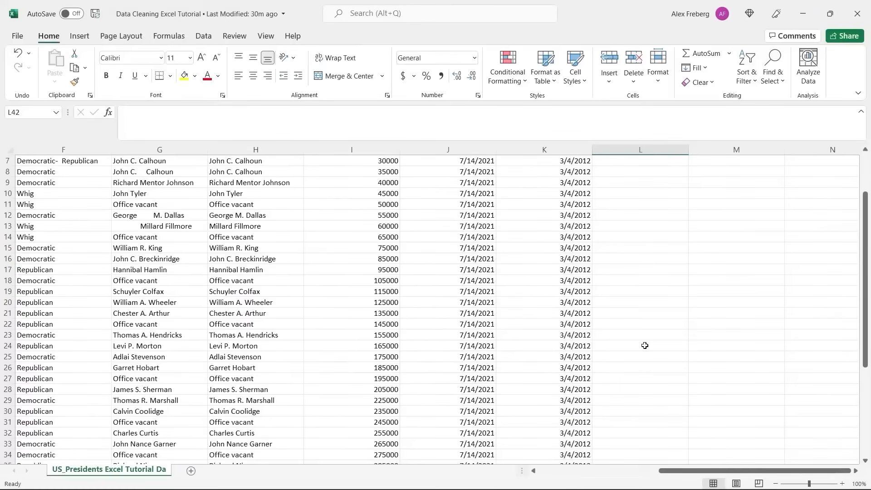
{"action": "key", "text": "ctrl+End"}
{"action": "left_click", "coordinate": [645, 346]}
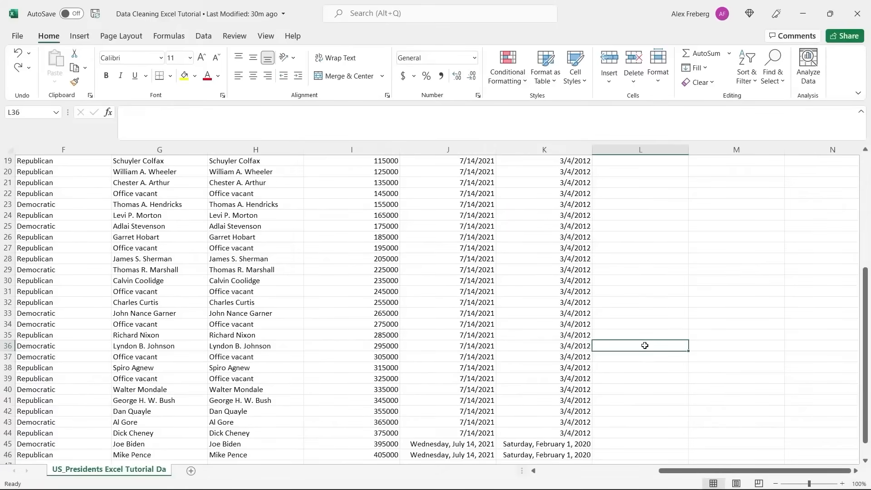
Step: Set the whole date updated and date created columns to the Short Date format and check them down to the last row
{"action": "scroll", "coordinate": [645, 346], "scroll_direction": "up", "scroll_amount": 6}
{"action": "left_click", "coordinate": [474, 146]}
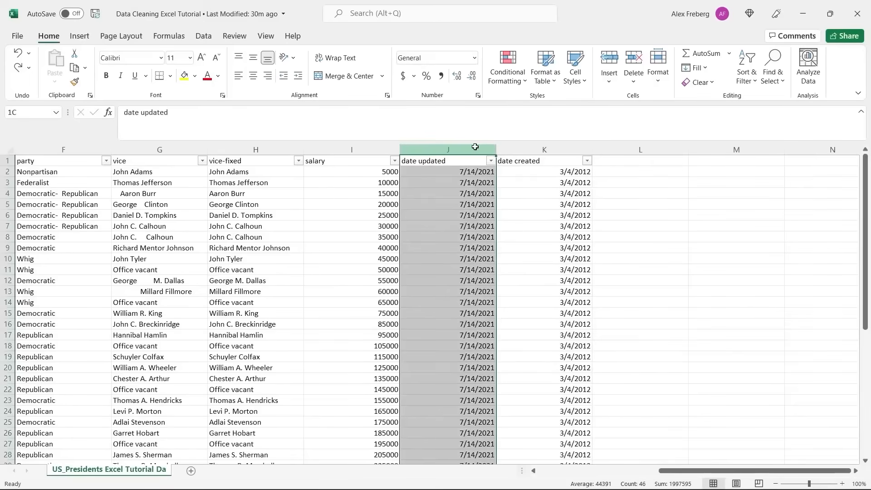
{"action": "left_click", "coordinate": [518, 146], "text": "ctrl"}
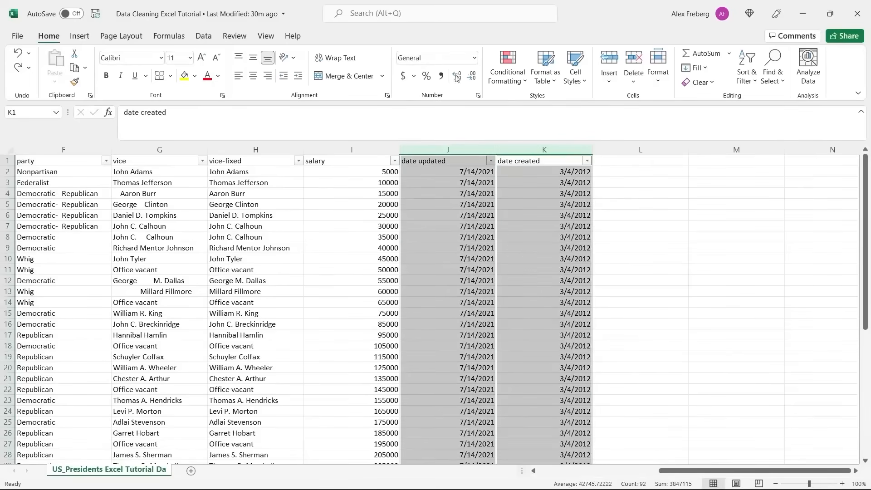
{"action": "left_click", "coordinate": [475, 57]}
{"action": "left_click", "coordinate": [469, 181]}
{"action": "left_click", "coordinate": [647, 204]}
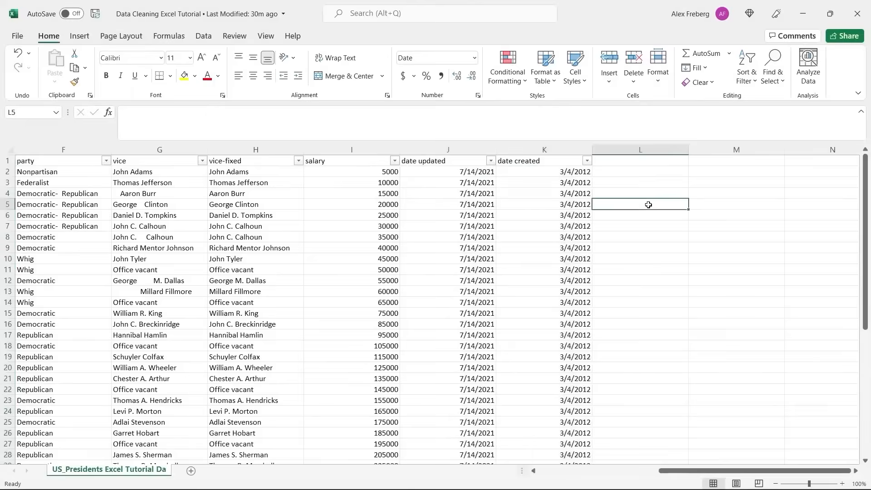
{"action": "scroll", "coordinate": [648, 205], "scroll_direction": "down", "scroll_amount": 2}
{"action": "scroll", "coordinate": [648, 205], "scroll_direction": "down", "scroll_amount": 7}
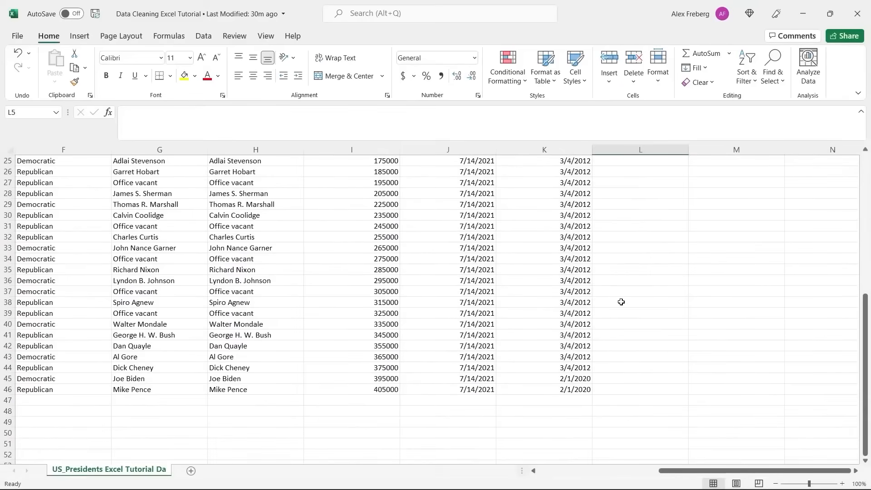
{"action": "scroll", "coordinate": [621, 302], "scroll_direction": "up", "scroll_amount": 8}
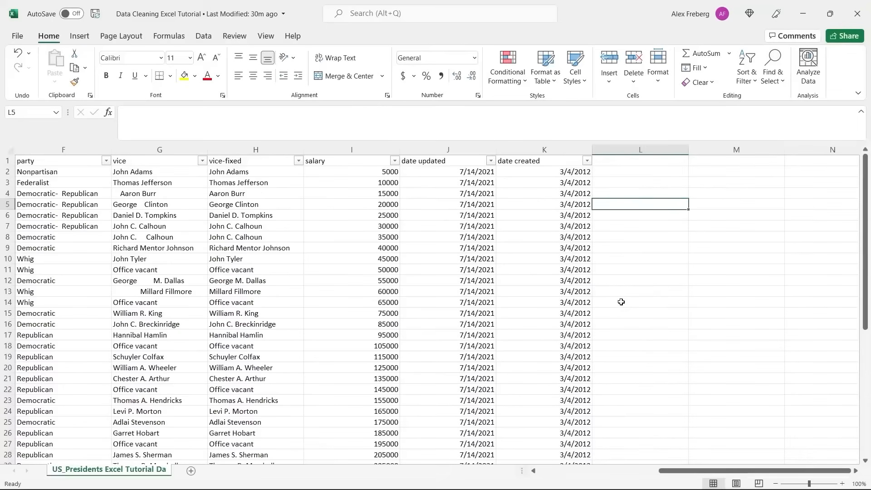
Step: Try to delete the original vice column, and undo the deletion
{"action": "left_click_drag", "start_coordinate": [703, 472], "coordinate": [627, 472]}
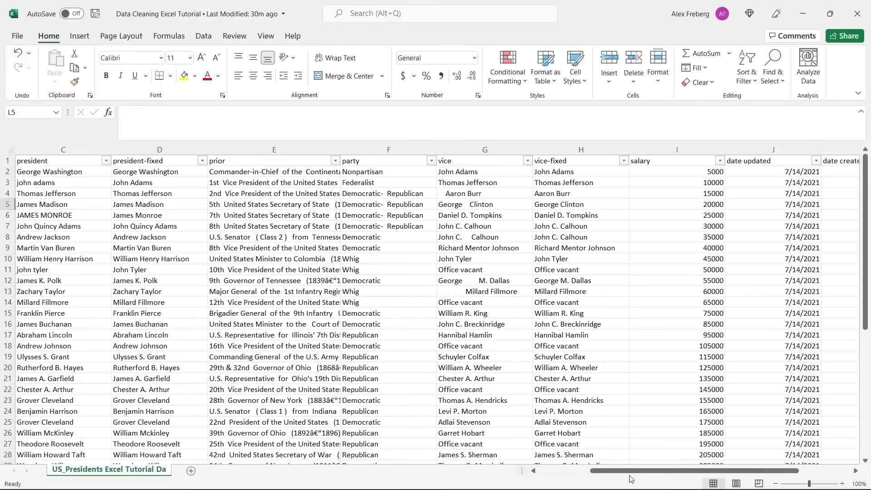
{"action": "left_click", "coordinate": [487, 149]}
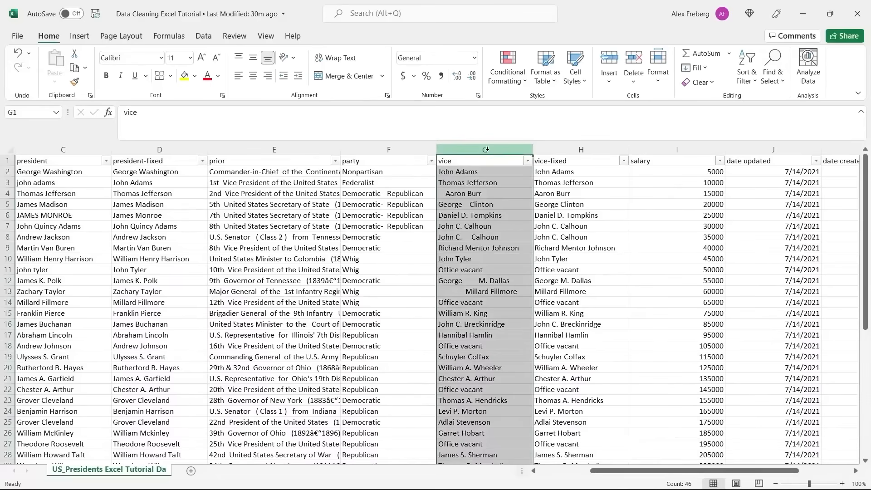
{"action": "right_click", "coordinate": [486, 149]}
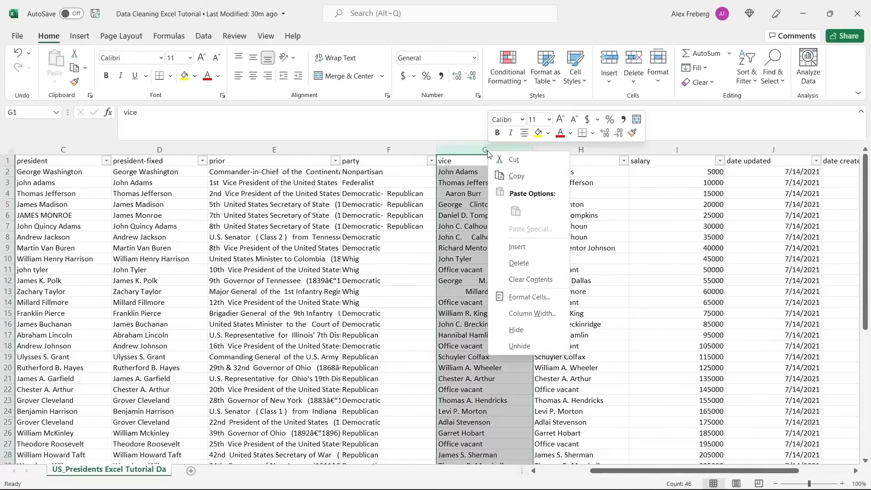
{"action": "left_click", "coordinate": [539, 268]}
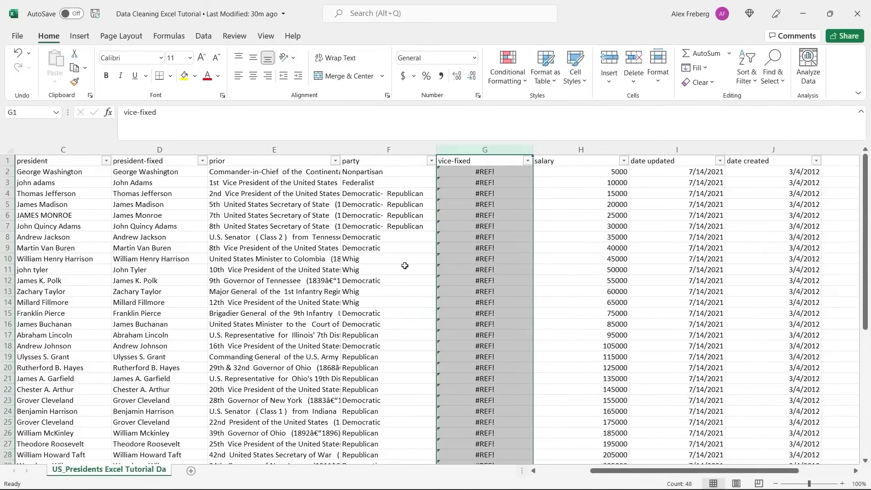
{"action": "key", "text": "ctrl+z"}
Step: Copy all the trimmed names in the vice-fixed column, from H2 down to the end of the column
{"action": "left_click", "coordinate": [565, 171]}
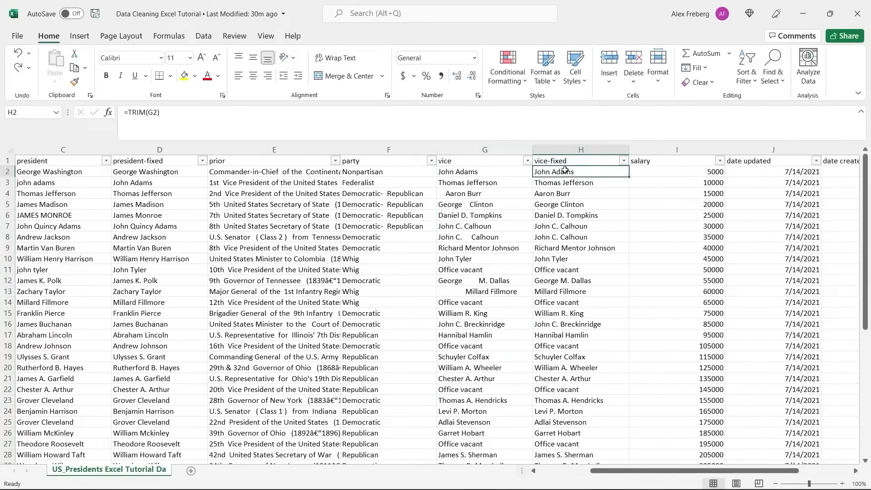
{"action": "key", "text": "ctrl+shift+Down"}
{"action": "left_click", "coordinate": [565, 171]}
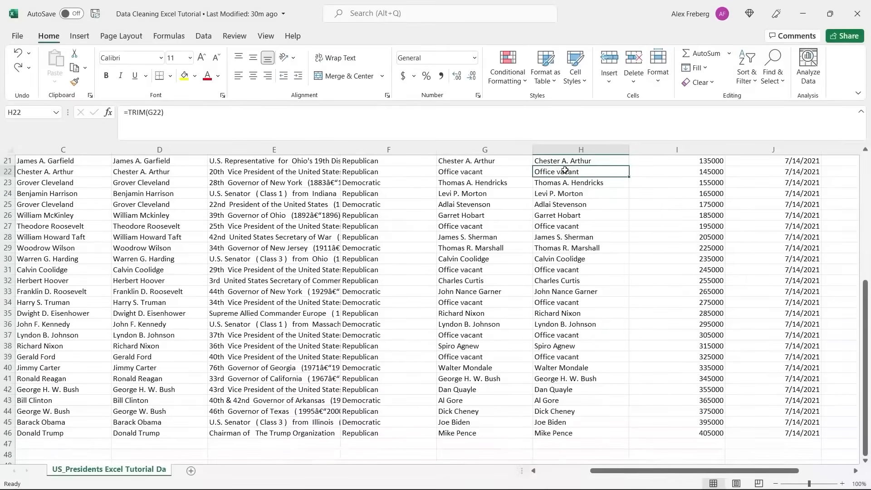
{"action": "key", "text": "Down"}
{"action": "key", "text": "ctrl+Up"}
{"action": "key", "text": "Down"}
{"action": "key", "text": "ctrl+shift+Down"}
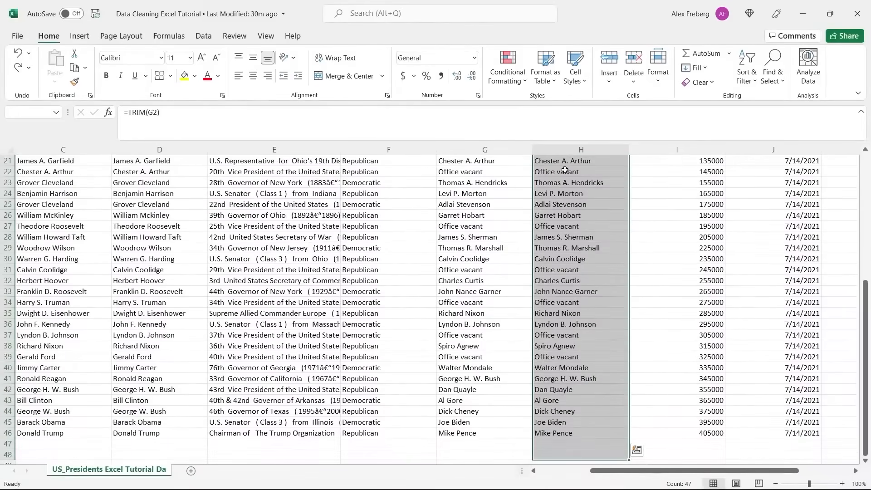
{"action": "key", "text": "ctrl+c"}
{"action": "scroll", "coordinate": [565, 171], "scroll_direction": "up", "scroll_amount": 7}
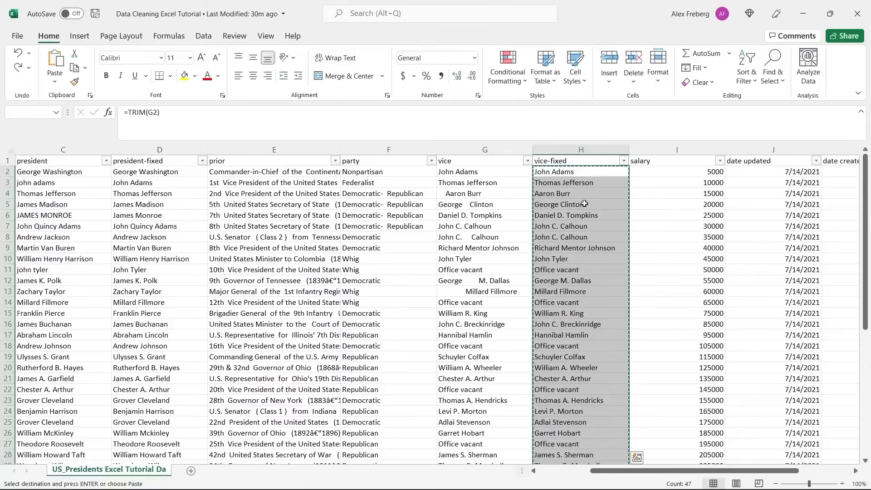
Step: Paste the copied names as values over the vice column from G2, and compare the contents of G2 and H2
{"action": "right_click", "coordinate": [579, 173]}
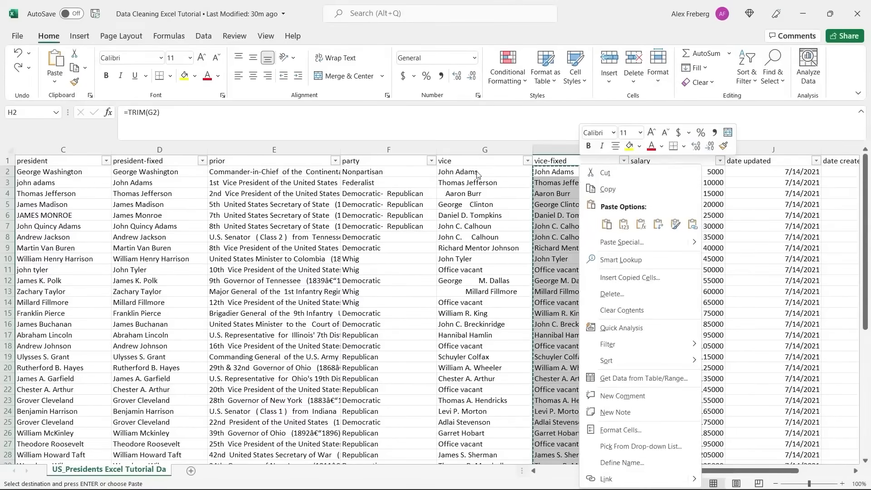
{"action": "key", "text": "Escape"}
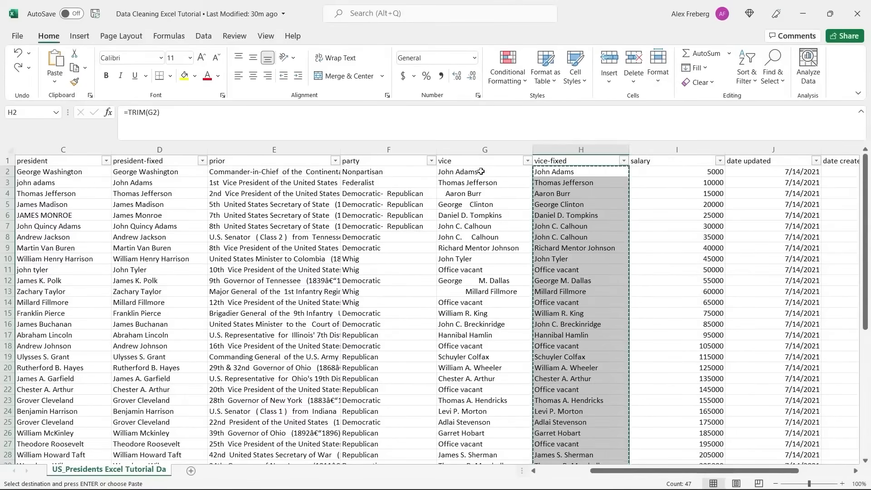
{"action": "left_click", "coordinate": [483, 171]}
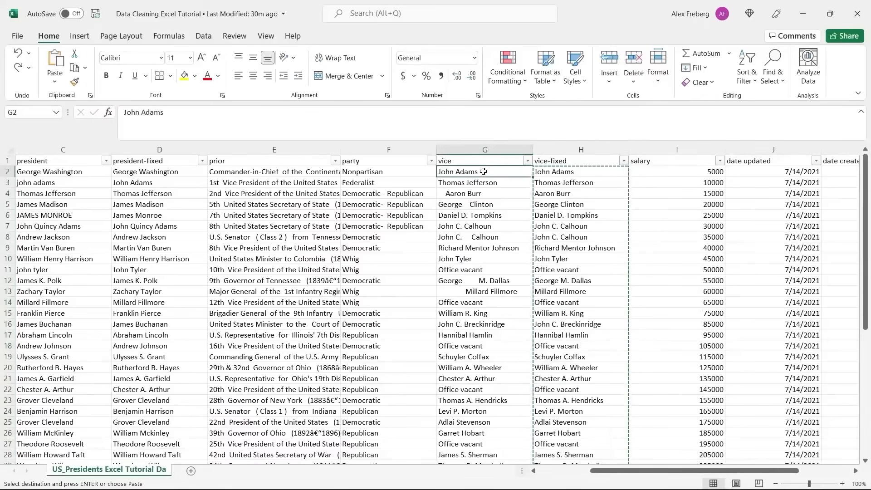
{"action": "right_click", "coordinate": [484, 172]}
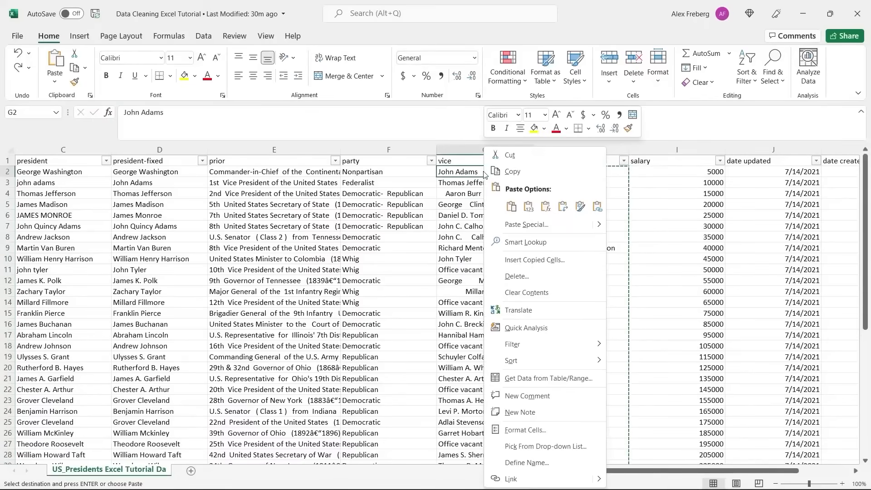
{"action": "left_click", "coordinate": [529, 207]}
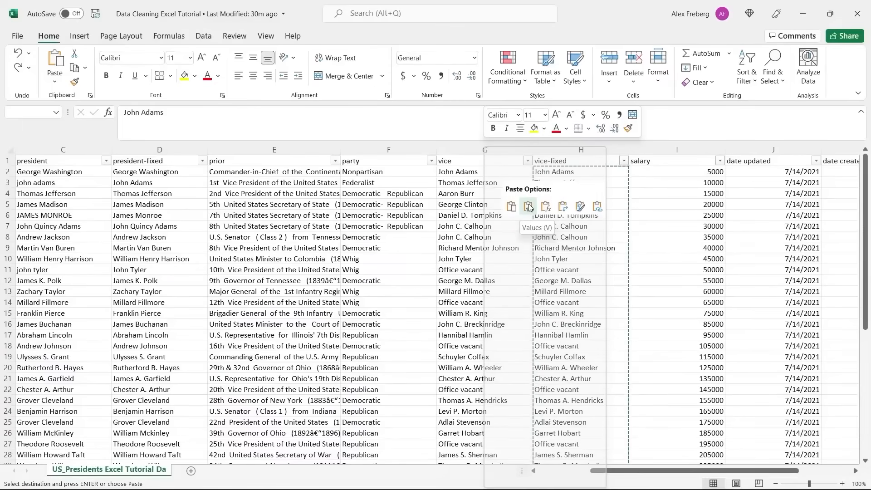
{"action": "left_click", "coordinate": [480, 172]}
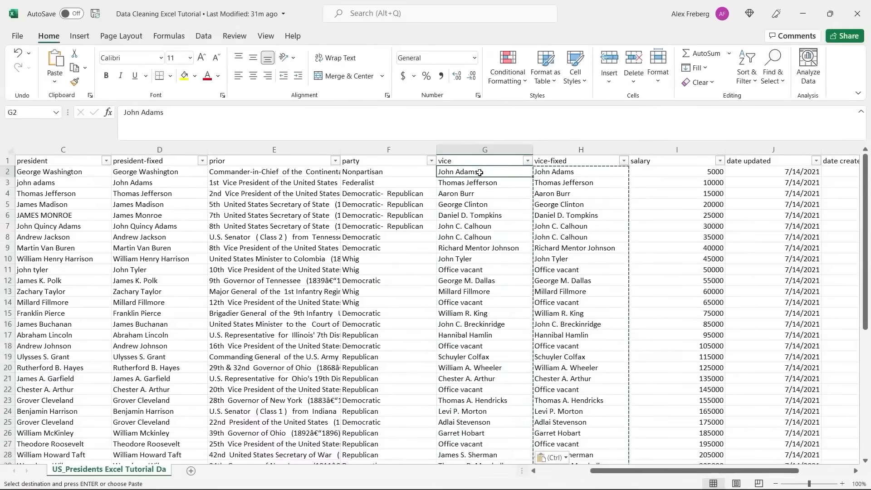
{"action": "left_click", "coordinate": [575, 174]}
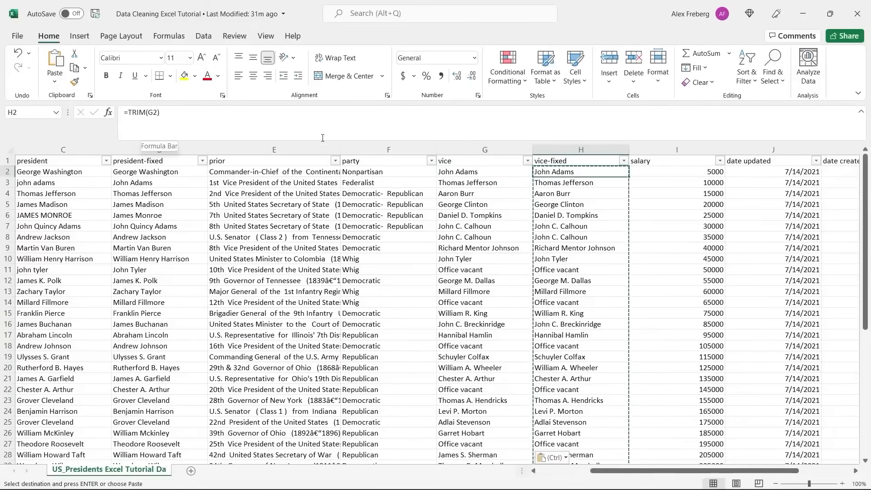
{"action": "left_click", "coordinate": [486, 172]}
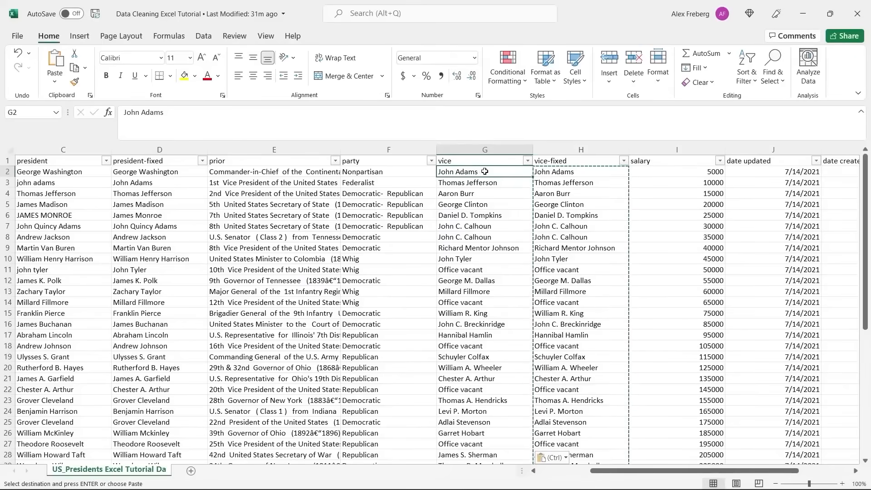
Step: Delete the vice-fixed helper column
{"action": "left_click", "coordinate": [578, 150]}
{"action": "right_click", "coordinate": [578, 151]}
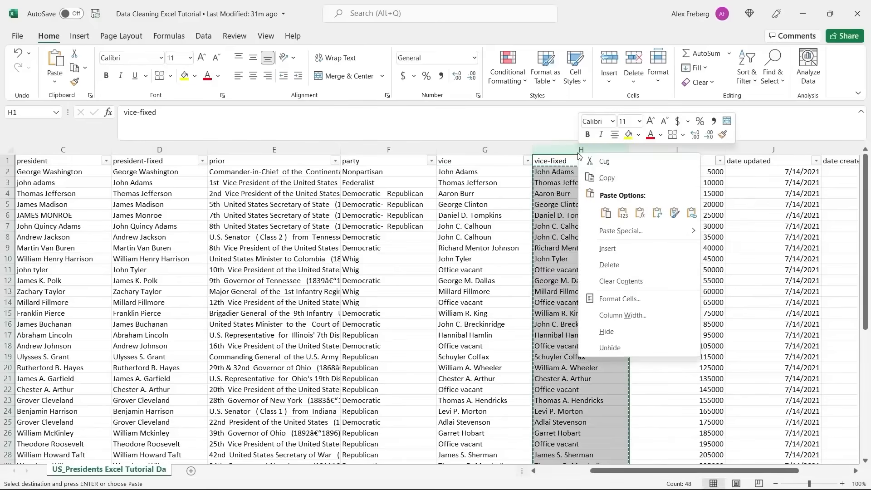
{"action": "left_click", "coordinate": [599, 268]}
Step: Copy all president-fixed names from D2 down and paste them as values over the president column from C2
{"action": "left_click_drag", "start_coordinate": [609, 472], "coordinate": [543, 479]}
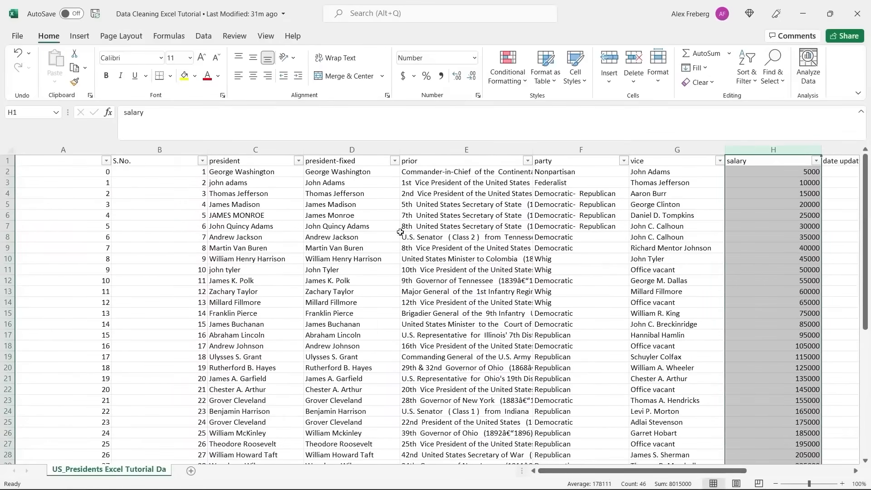
{"action": "left_click", "coordinate": [366, 172]}
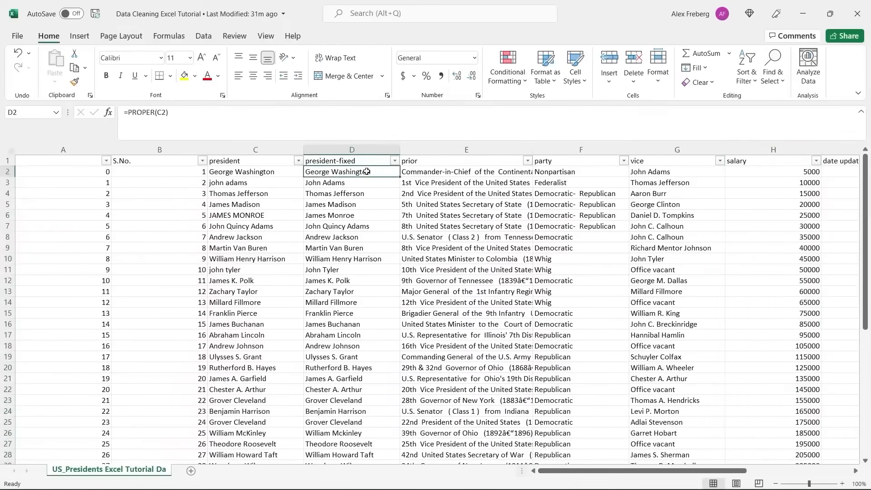
{"action": "key", "text": "ctrl+shift+Down"}
{"action": "key", "text": "ctrl+c"}
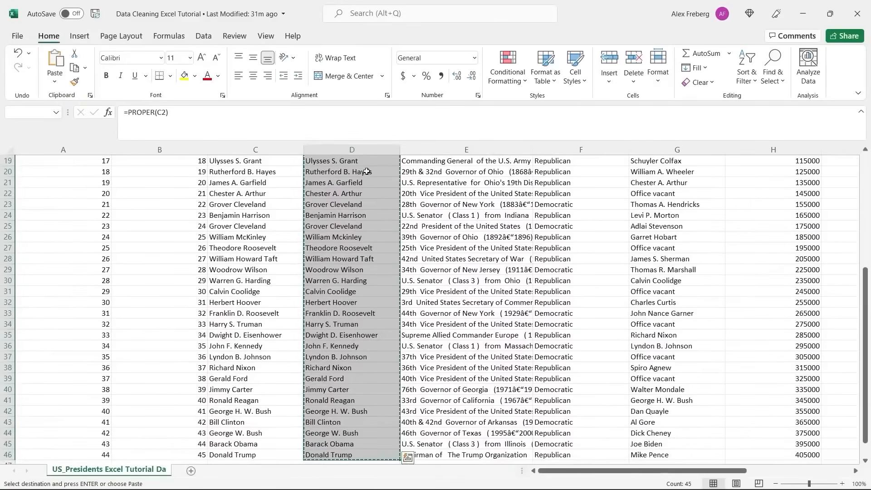
{"action": "key", "text": "Left"}
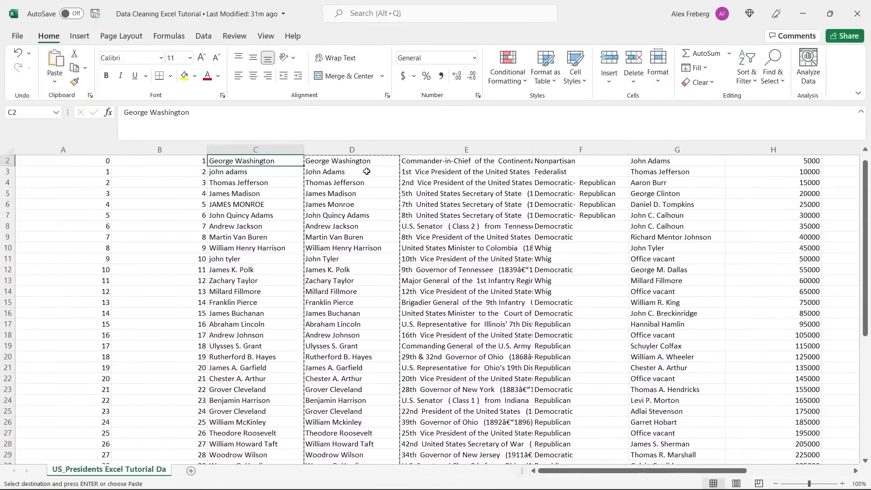
{"action": "scroll", "coordinate": [274, 172], "scroll_direction": "up", "scroll_amount": 1}
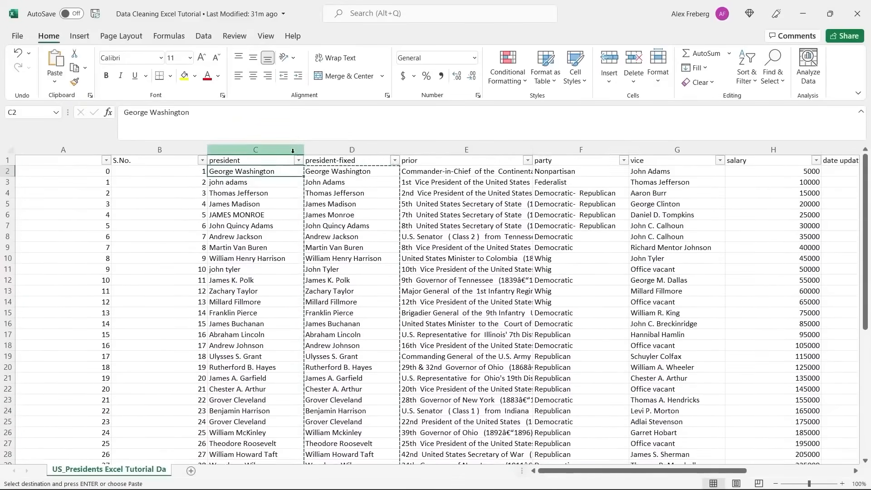
{"action": "right_click", "coordinate": [274, 171]}
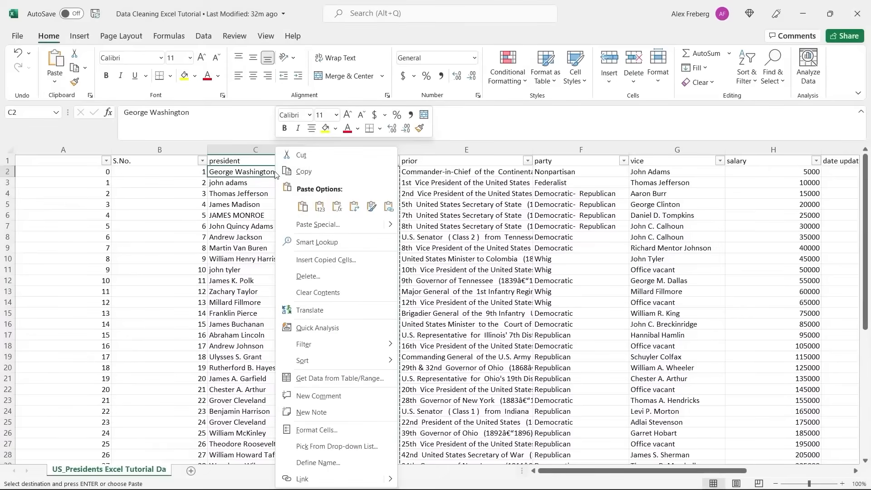
{"action": "left_click", "coordinate": [317, 211]}
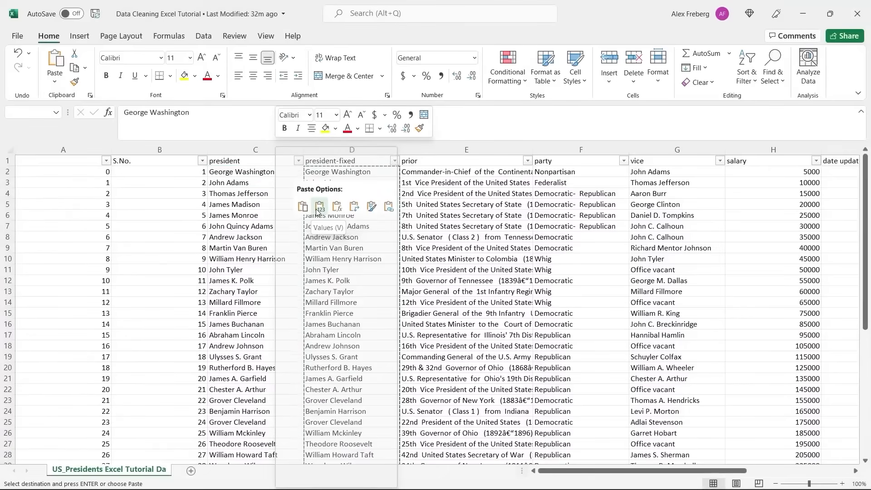
Step: Compare the second name in the president and president-fixed columns, and delete the president-fixed column
{"action": "left_click", "coordinate": [345, 184]}
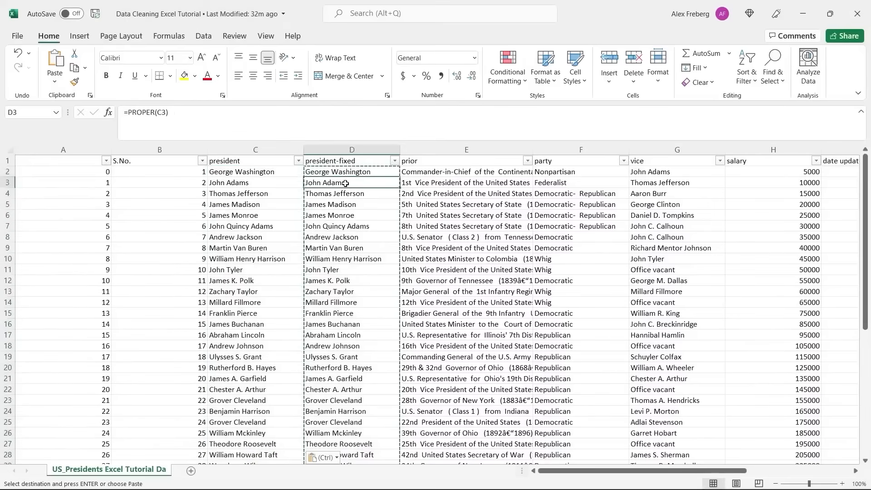
{"action": "left_click", "coordinate": [280, 182]}
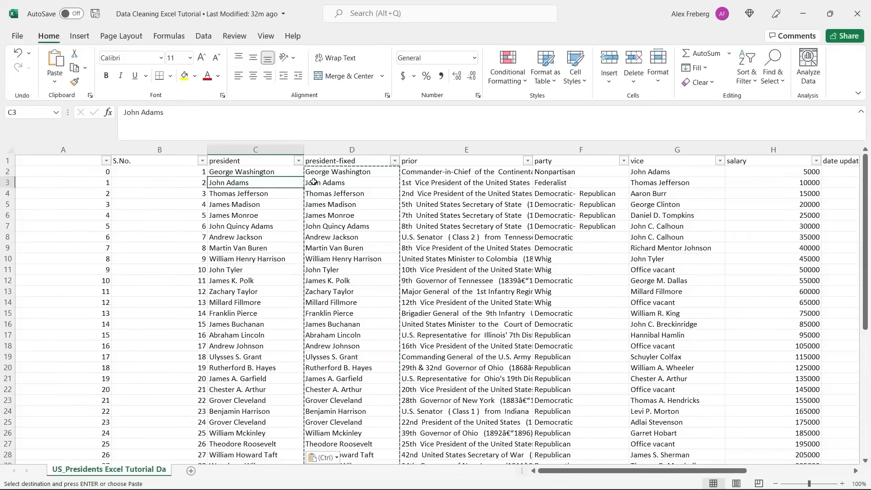
{"action": "right_click", "coordinate": [350, 154]}
{"action": "left_click", "coordinate": [401, 266]}
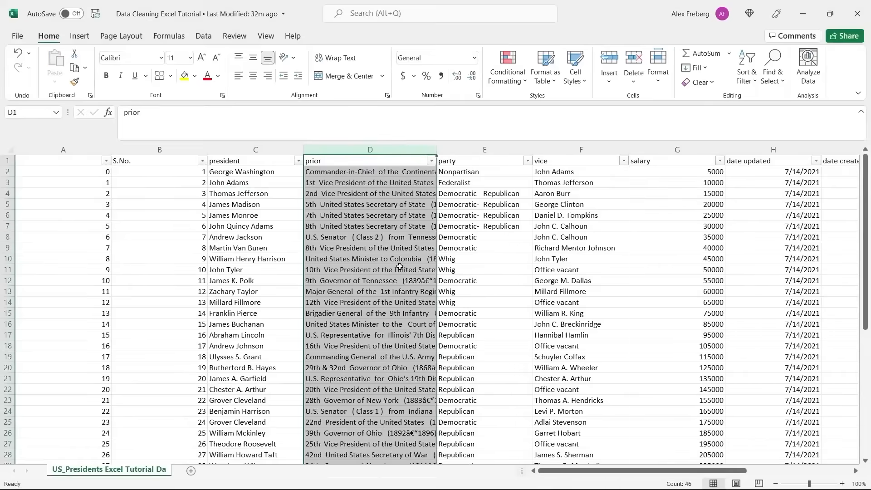
{"action": "left_click", "coordinate": [505, 217]}
{"action": "left_click", "coordinate": [503, 249]}
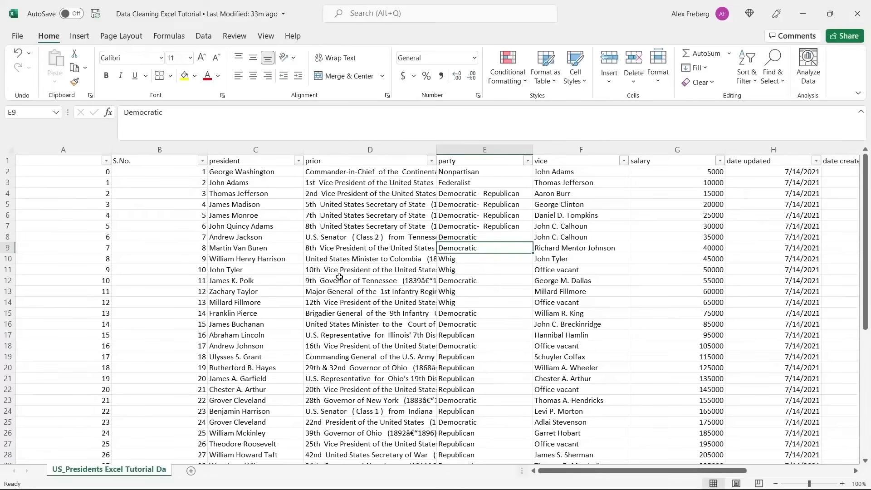
Step: Widen the prior column enough to read most of its entries in full
{"action": "left_click", "coordinate": [367, 150]}
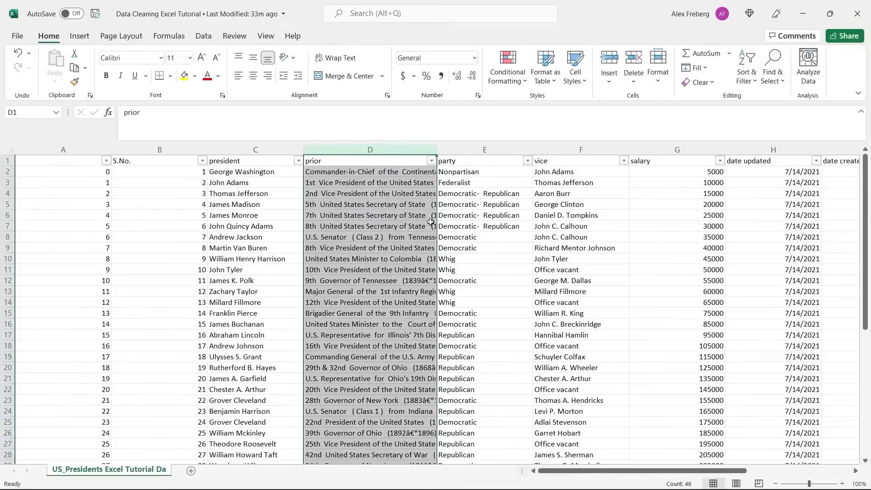
{"action": "left_click_drag", "start_coordinate": [437, 149], "coordinate": [525, 149]}
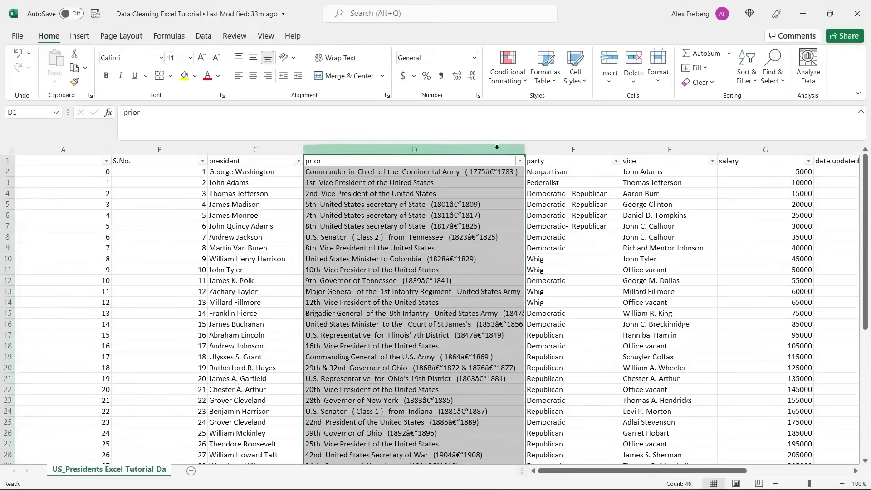
{"action": "left_click", "coordinate": [484, 194]}
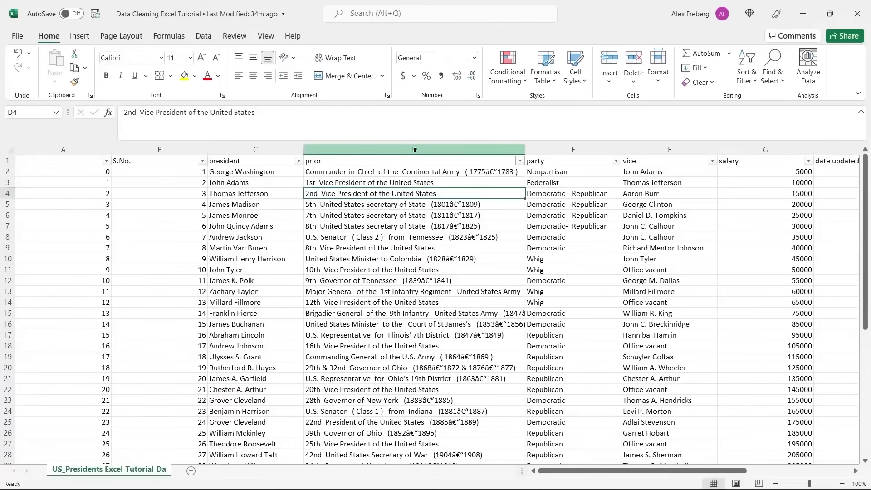
{"action": "left_click", "coordinate": [620, 473]}
{"action": "mouse_move", "coordinate": [621, 473]}
{"action": "left_mouse_down"}
{"action": "mouse_move", "coordinate": [690, 475]}
{"action": "mouse_move", "coordinate": [620, 475]}
{"action": "left_mouse_up"}
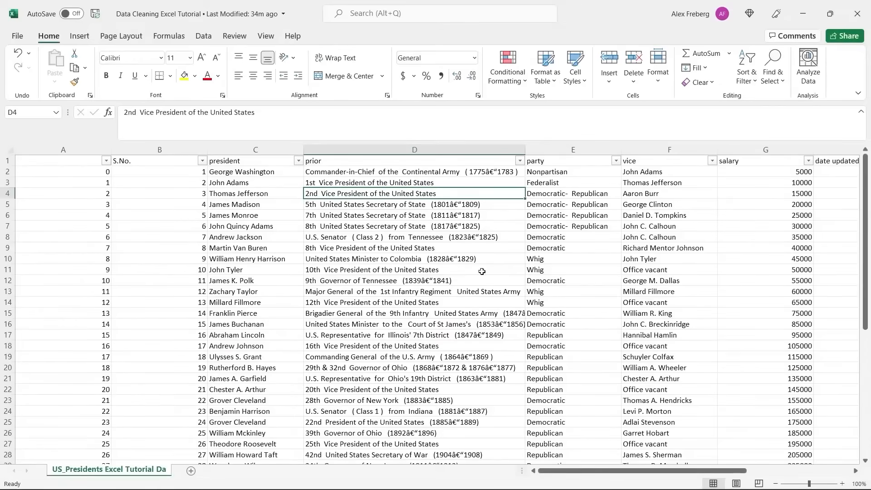
Step: Delete the prior column from the dataset
{"action": "left_click", "coordinate": [422, 149]}
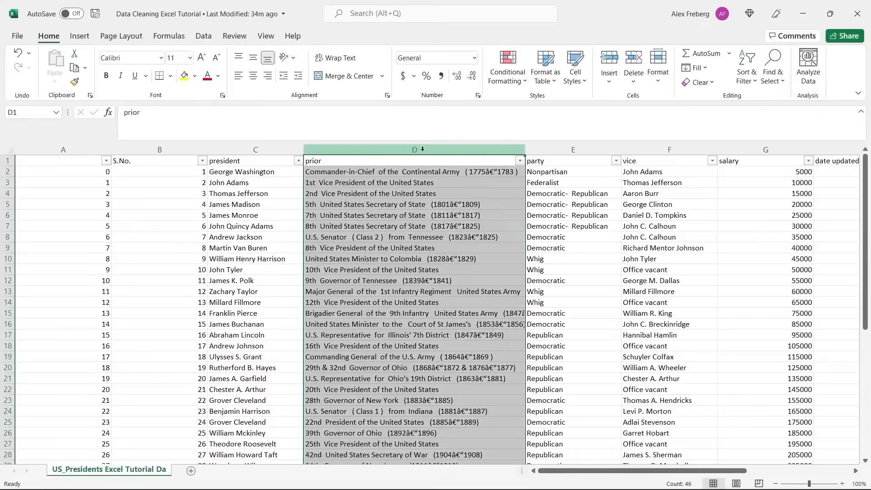
{"action": "right_click", "coordinate": [417, 151]}
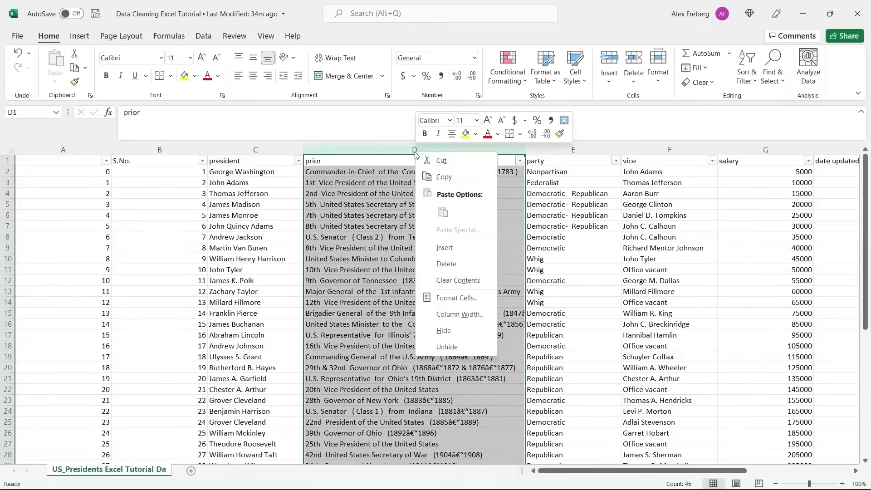
{"action": "left_click", "coordinate": [463, 268]}
{"action": "left_click", "coordinate": [224, 227]}
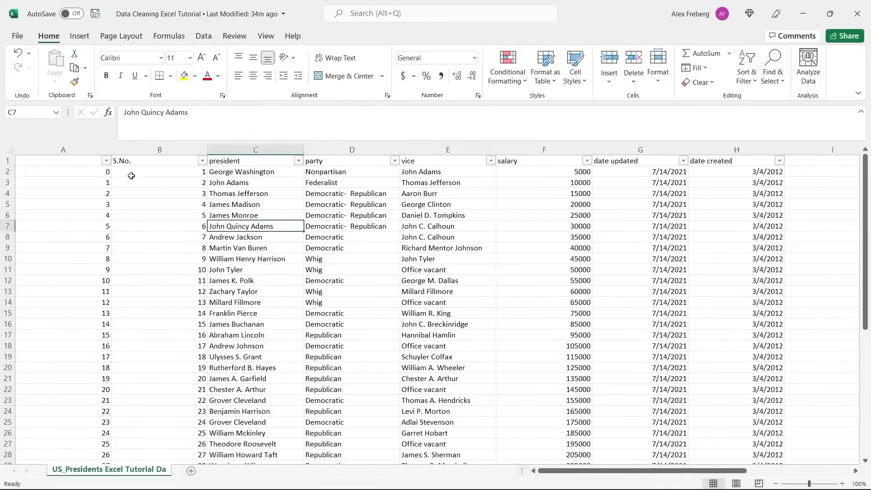
Step: Compare the unnamed index column with S.No. down to the last row, and delete the unnamed index column
{"action": "left_click", "coordinate": [96, 171]}
{"action": "left_click", "coordinate": [128, 173]}
{"action": "left_click", "coordinate": [93, 170]}
{"action": "left_click", "coordinate": [120, 170]}
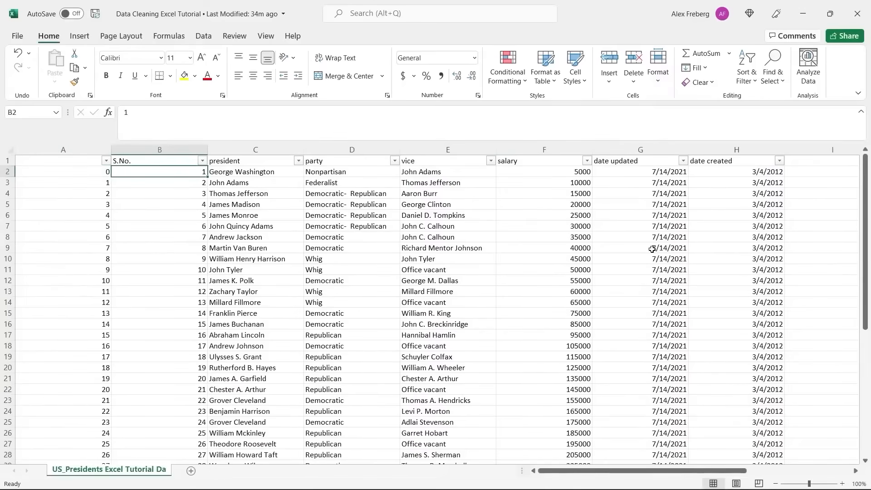
{"action": "scroll", "coordinate": [652, 249], "scroll_direction": "down", "scroll_amount": 7}
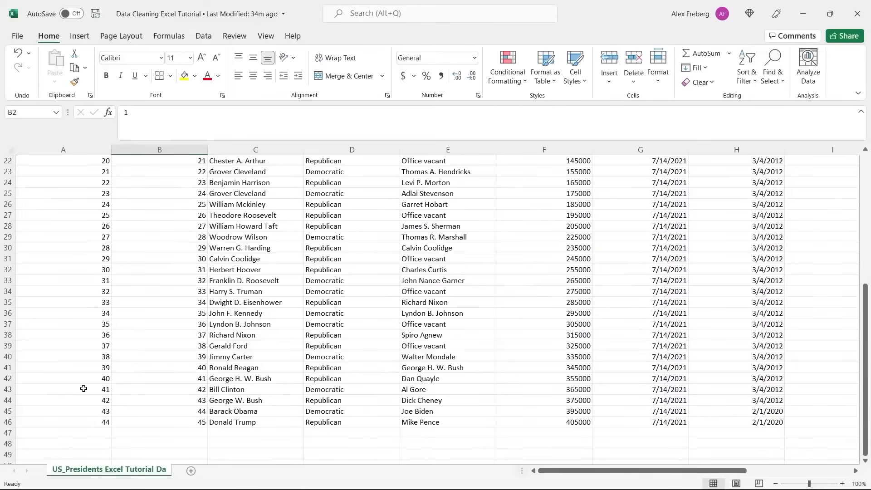
{"action": "scroll", "coordinate": [84, 389], "scroll_direction": "up", "scroll_amount": 7}
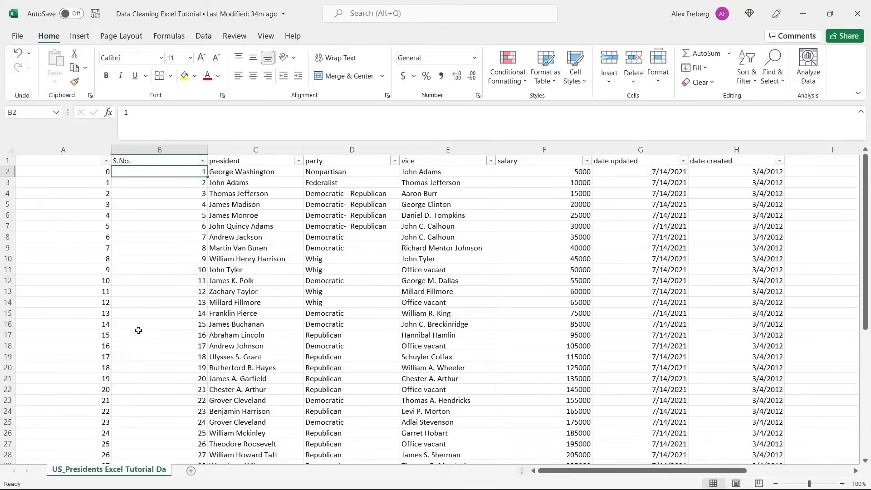
{"action": "left_click", "coordinate": [84, 148]}
{"action": "right_click", "coordinate": [84, 150]}
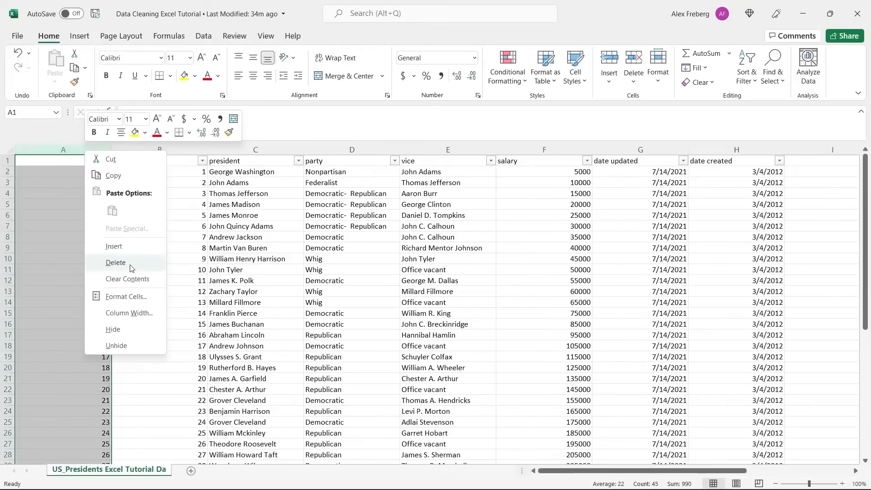
{"action": "left_click", "coordinate": [115, 263]}
{"action": "left_click", "coordinate": [254, 215]}
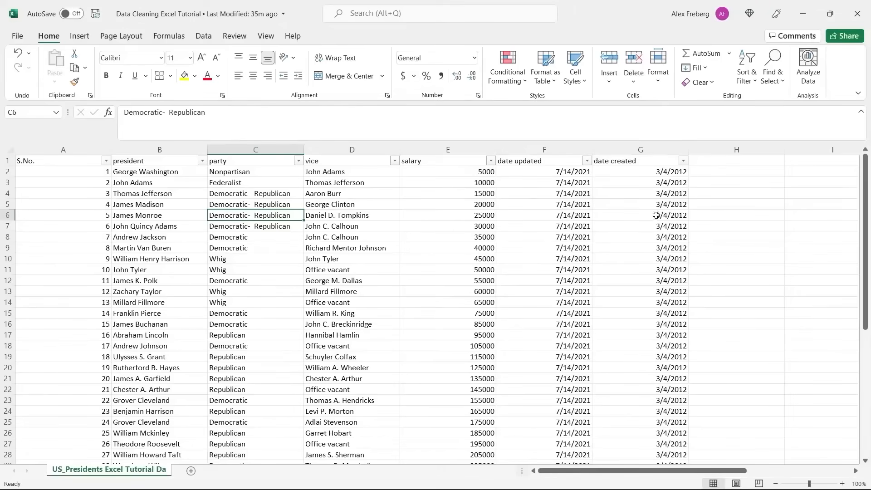
Step: Review the cleaned presidents dataset down to its last row
{"action": "left_click", "coordinate": [733, 251]}
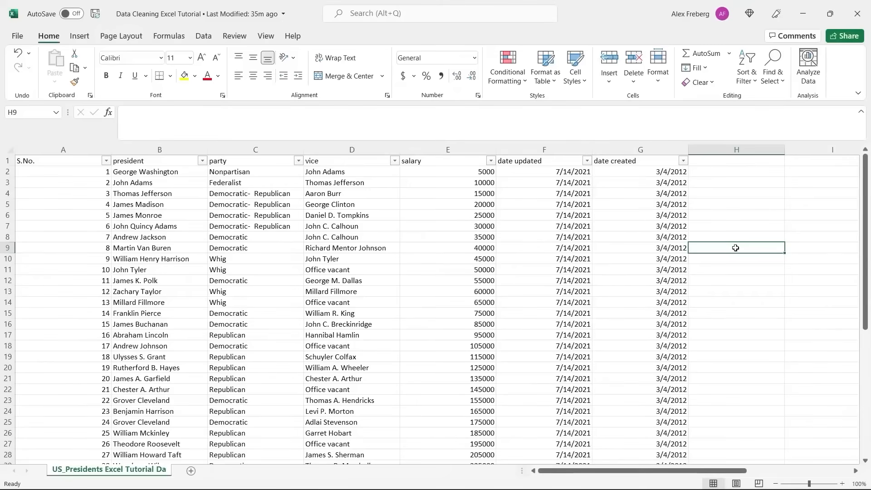
{"action": "scroll", "coordinate": [735, 248], "scroll_direction": "down", "scroll_amount": 9}
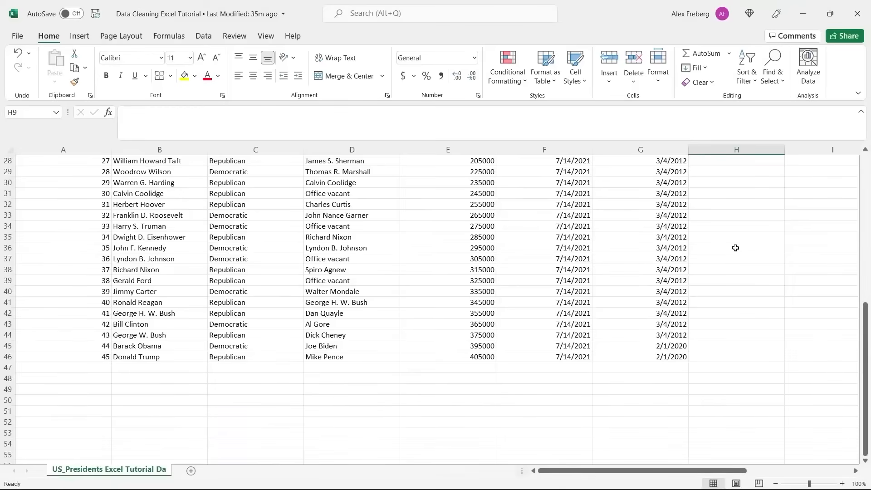
{"action": "scroll", "coordinate": [735, 248], "scroll_direction": "up", "scroll_amount": 9}
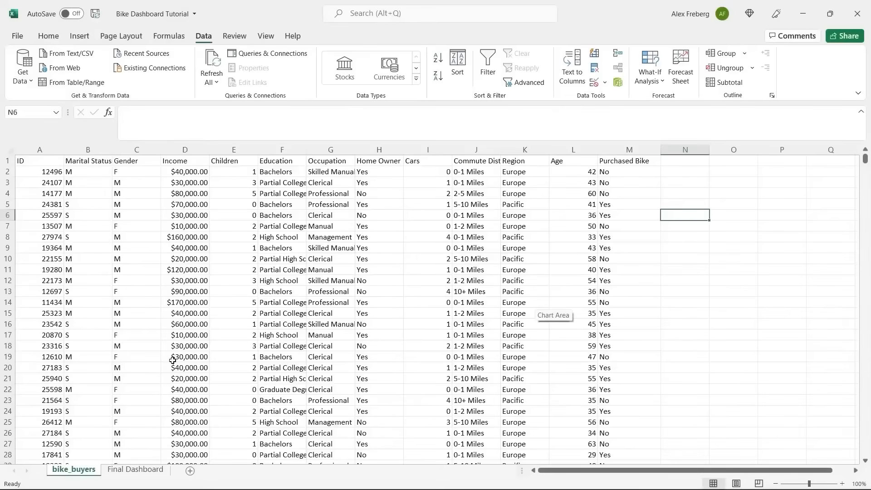
Step: View the Final Dashboard sheet of the Bike Dashboard Tutorial workbook and try its Region slicer with North America, Europe and Pacific
{"action": "left_click", "coordinate": [134, 470]}
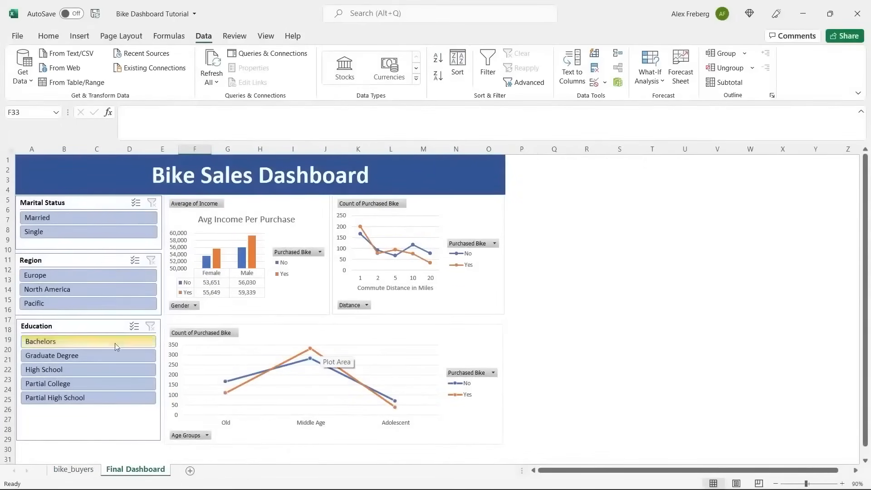
{"action": "left_click", "coordinate": [121, 289]}
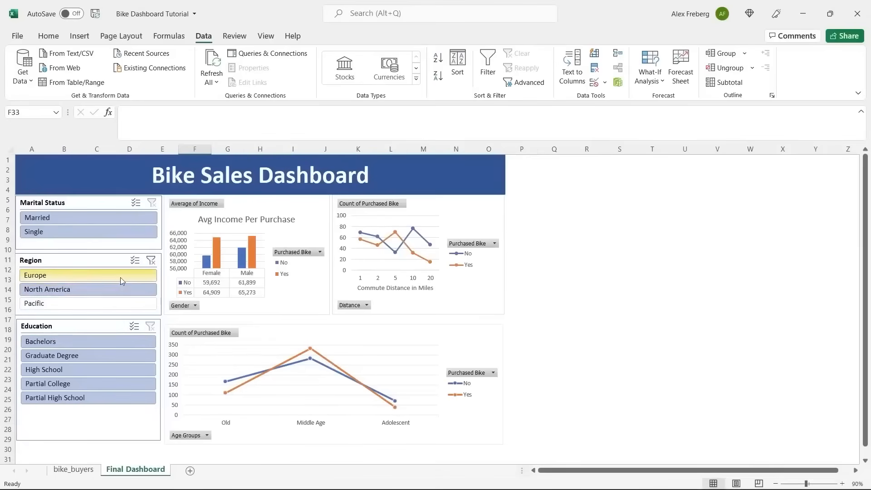
{"action": "left_click", "coordinate": [121, 276]}
{"action": "left_click", "coordinate": [119, 302]}
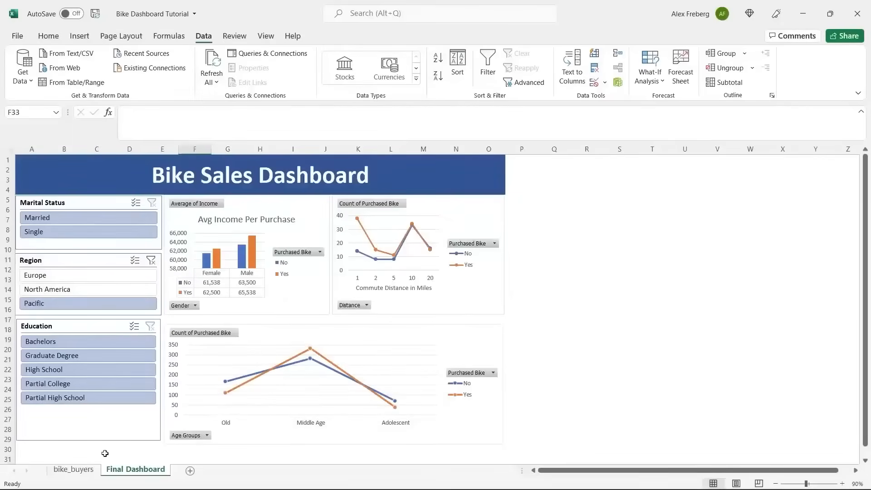
Step: Return to the bike_buyers data and hide the Final Dashboard sheet
{"action": "left_click", "coordinate": [82, 471]}
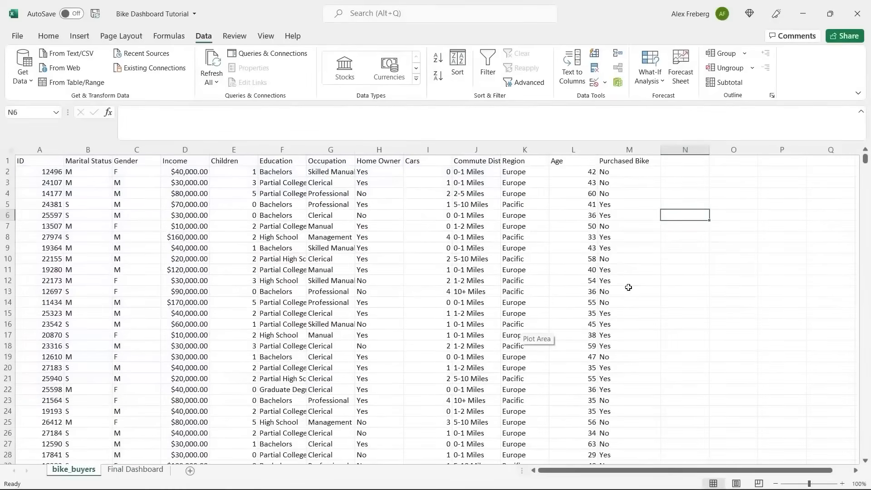
{"action": "right_click", "coordinate": [142, 471]}
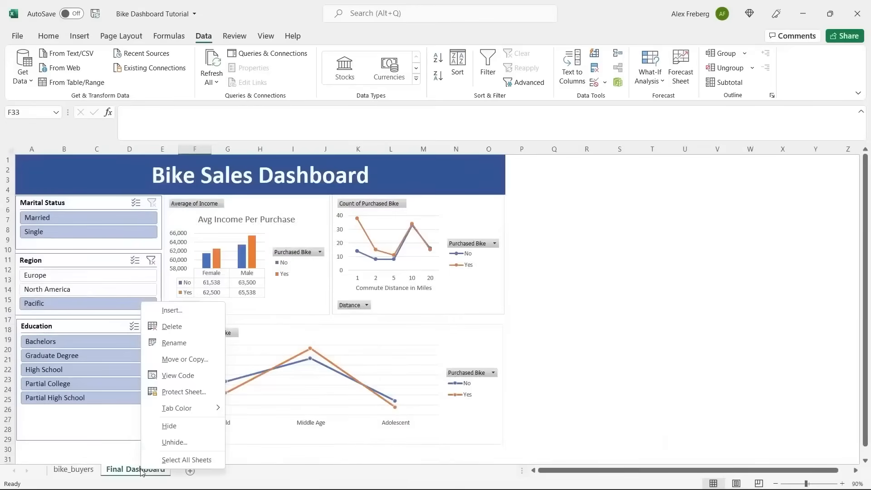
{"action": "left_click", "coordinate": [173, 426]}
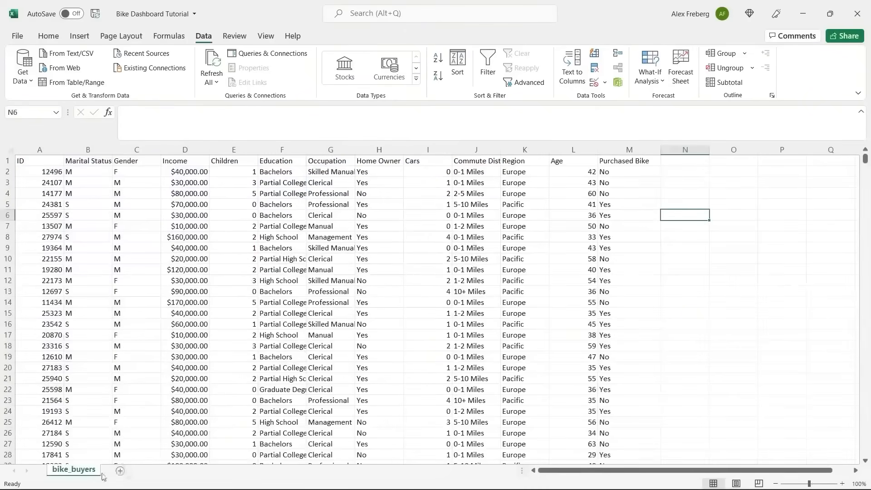
Step: Add a new worksheet and name it Dashboard
{"action": "left_click", "coordinate": [120, 471]}
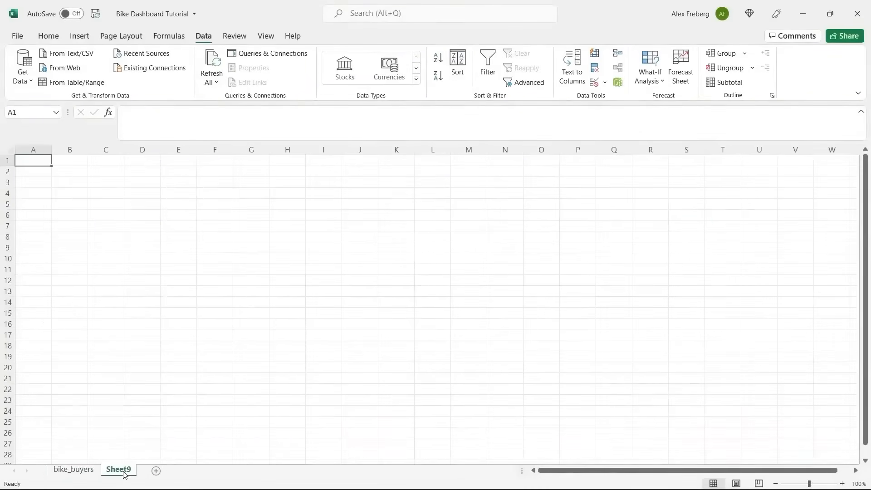
{"action": "double_click", "coordinate": [119, 470]}
{"action": "type", "text": "Das"}
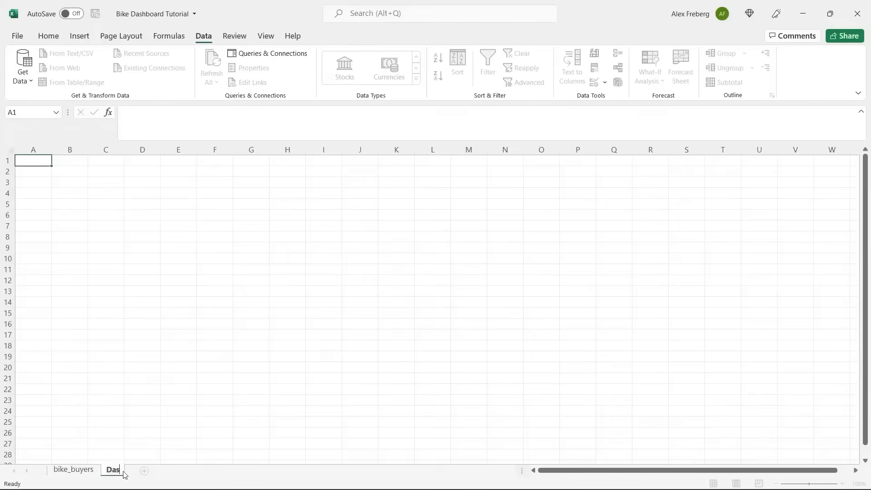
{"action": "type", "text": "hboard"}
Step: Add another worksheet after Dashboard and name it Pivot Table
{"action": "left_click", "coordinate": [171, 471]}
{"action": "type", "text": "Pivot"}
{"action": "left_click", "coordinate": [172, 471]}
{"action": "double_click", "coordinate": [171, 471]}
{"action": "type", "text": "Pi"}
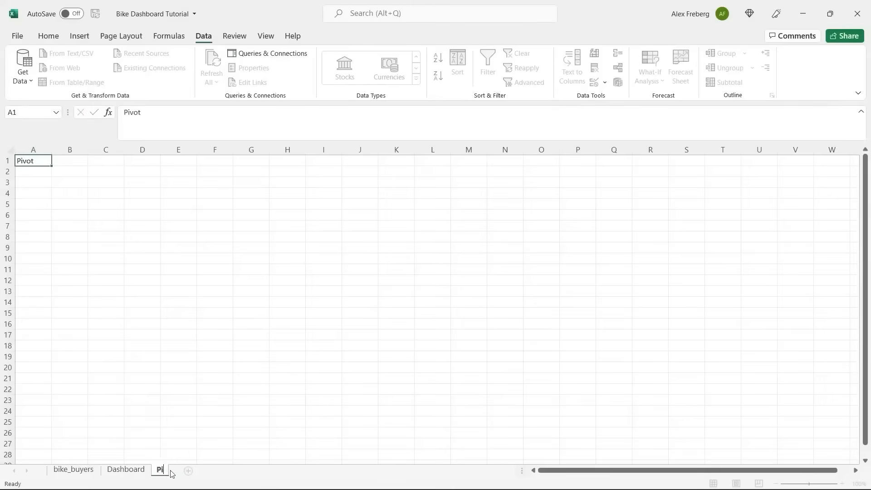
{"action": "type", "text": "vot Table"}
Step: Add a worksheet named Working Sheet and reorder the new sheets as Working Sheet, Pivot Table, Dashboard
{"action": "left_click", "coordinate": [222, 471]}
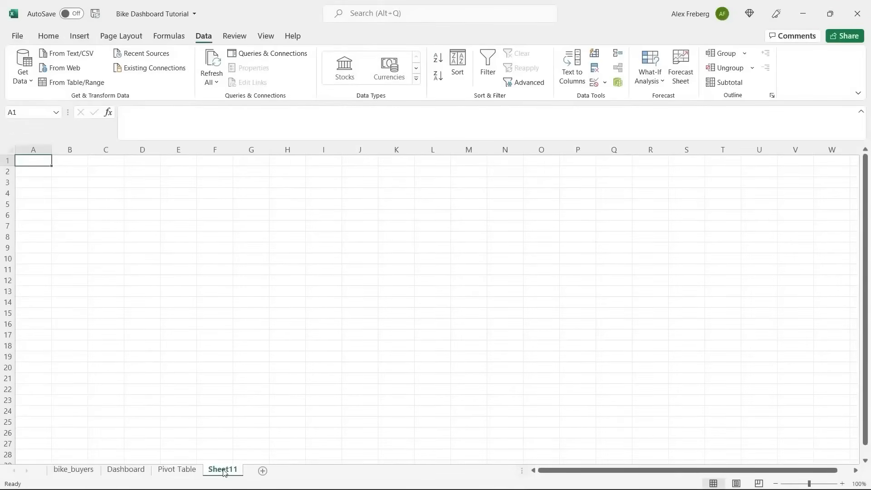
{"action": "double_click", "coordinate": [223, 470]}
{"action": "type", "text": "Working Sheet"}
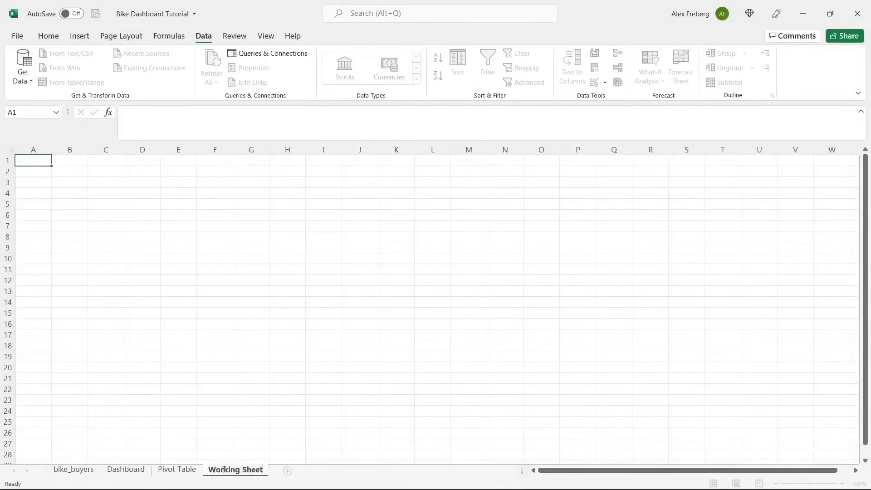
{"action": "left_click", "coordinate": [221, 425]}
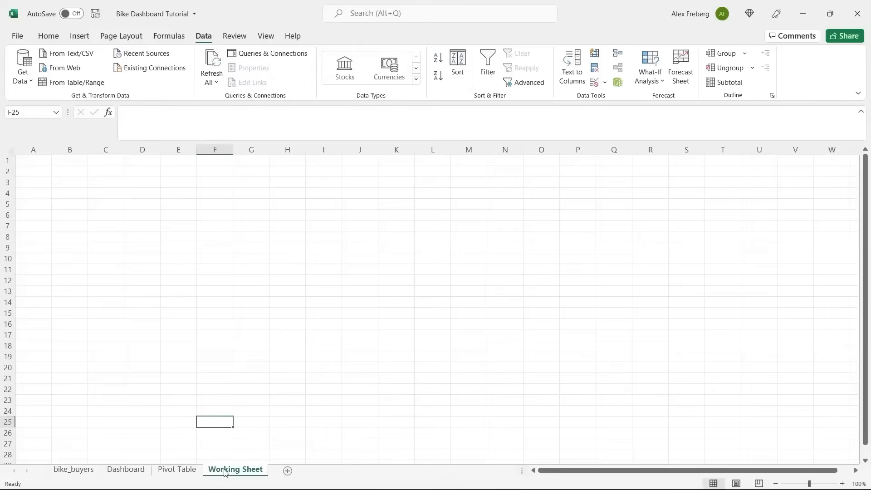
{"action": "left_click_drag", "start_coordinate": [130, 472], "coordinate": [131, 472]}
{"action": "left_click_drag", "start_coordinate": [250, 472], "coordinate": [197, 473]}
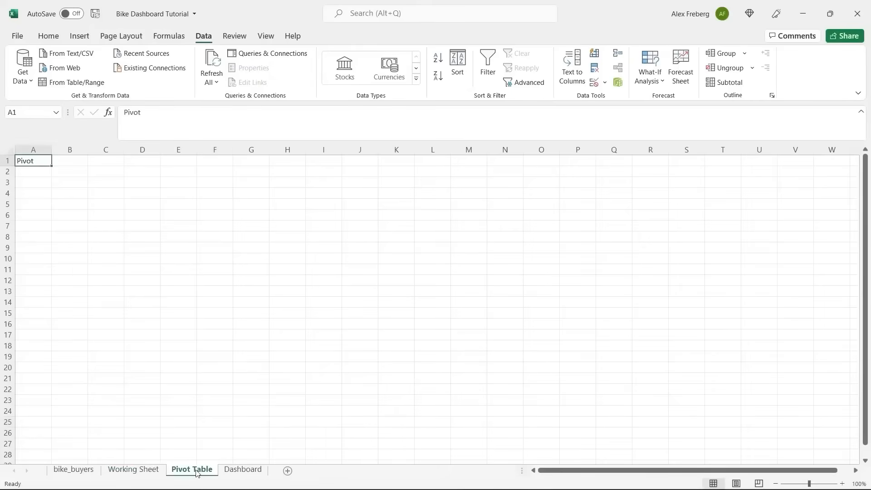
Step: Copy the entire bike_buyers sheet and paste its data into Working Sheet
{"action": "left_click", "coordinate": [75, 470]}
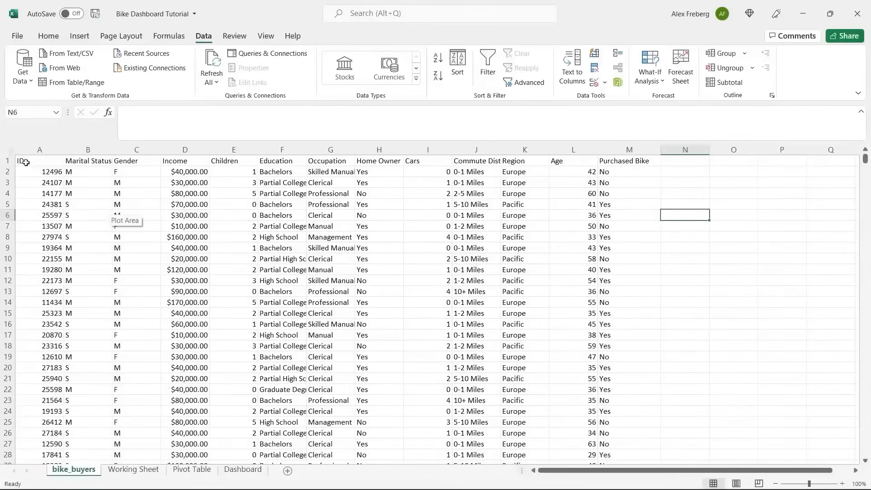
{"action": "left_click", "coordinate": [9, 149]}
{"action": "key", "text": "ctrl+c"}
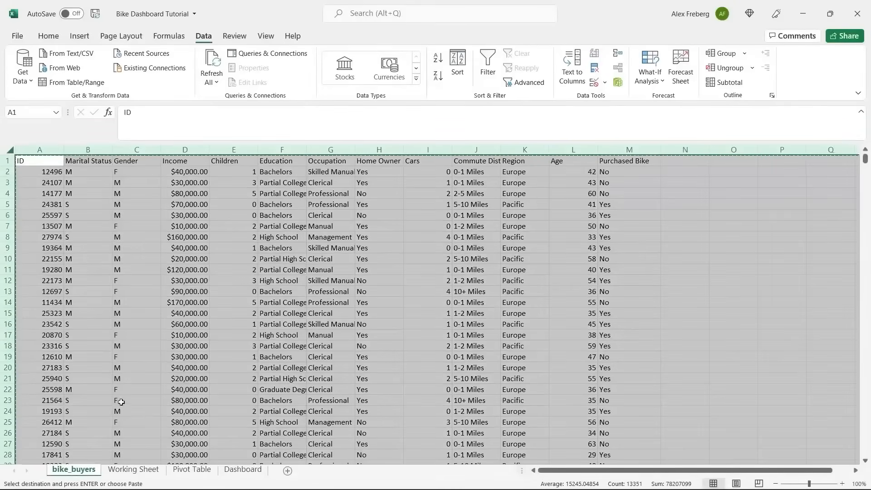
{"action": "left_click", "coordinate": [136, 471]}
{"action": "left_click", "coordinate": [61, 202]}
{"action": "key", "text": "ctrl+v"}
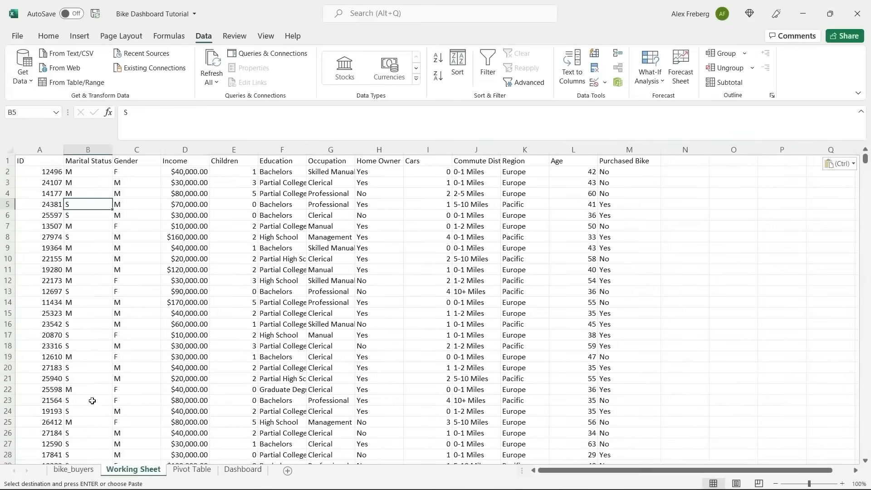
Step: Go back to the bike_buyers sheet and clear the copy selection, ending on empty cell N6
{"action": "left_click", "coordinate": [73, 470]}
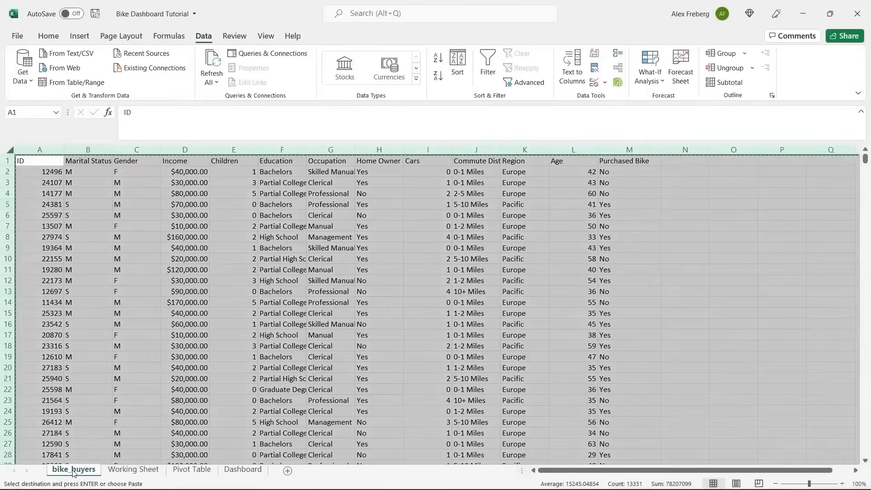
{"action": "left_click", "coordinate": [86, 334]}
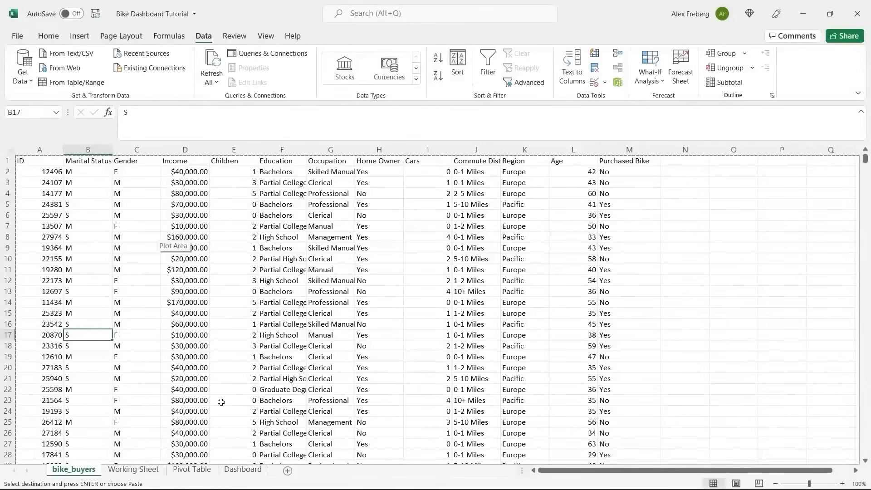
{"action": "double_click", "coordinate": [688, 226]}
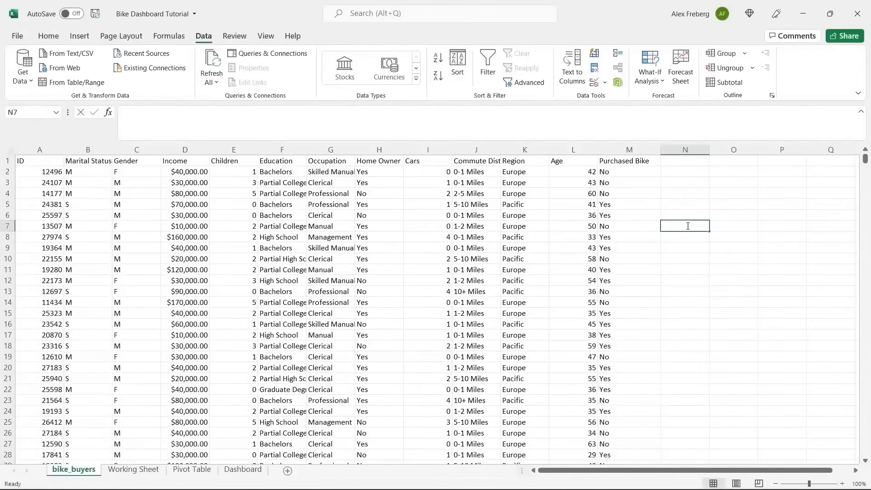
{"action": "left_click", "coordinate": [686, 216]}
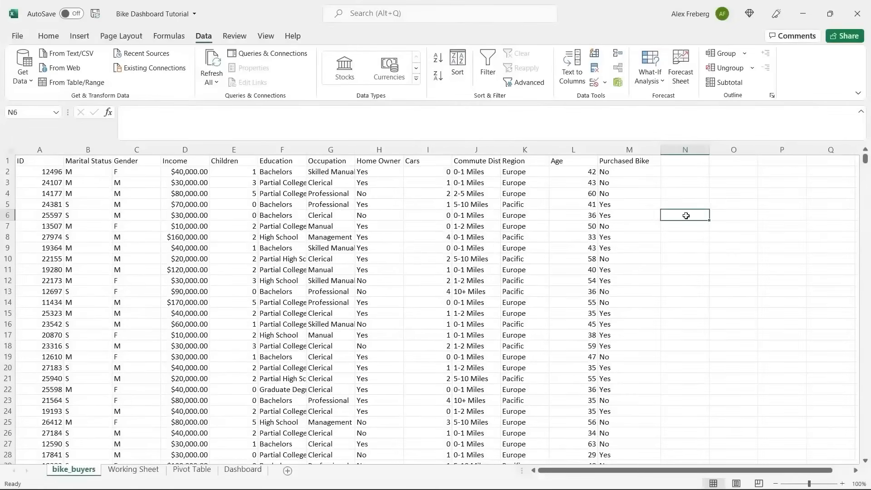
Step: Turn on filters for all the column headers in Working Sheet
{"action": "left_click", "coordinate": [134, 470]}
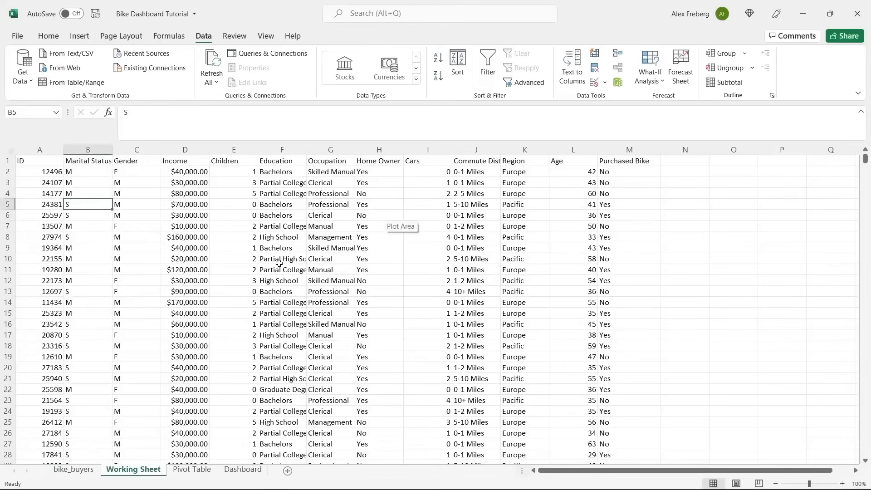
{"action": "left_click", "coordinate": [9, 146]}
{"action": "left_click", "coordinate": [487, 67]}
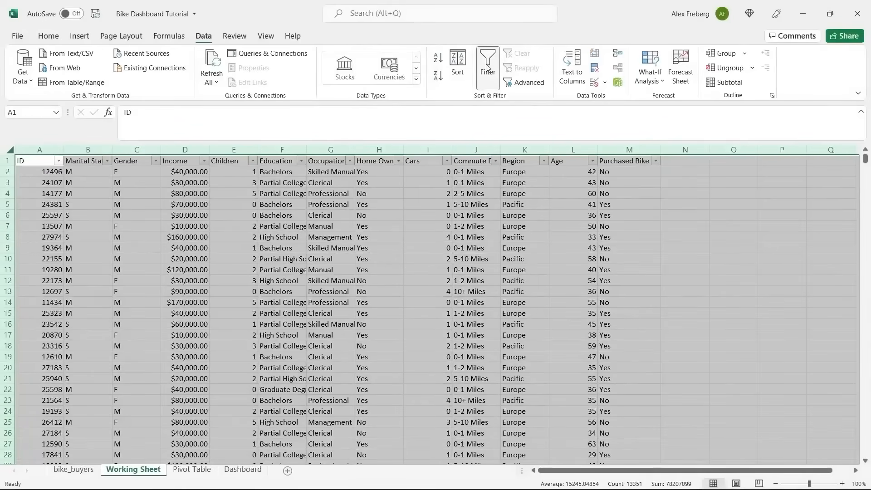
{"action": "left_click", "coordinate": [62, 170]}
Step: Widen all columns of Working Sheet equally so that their headers and entries can be read
{"action": "left_click", "coordinate": [10, 150]}
{"action": "left_click_drag", "start_coordinate": [64, 149], "coordinate": [84, 150]}
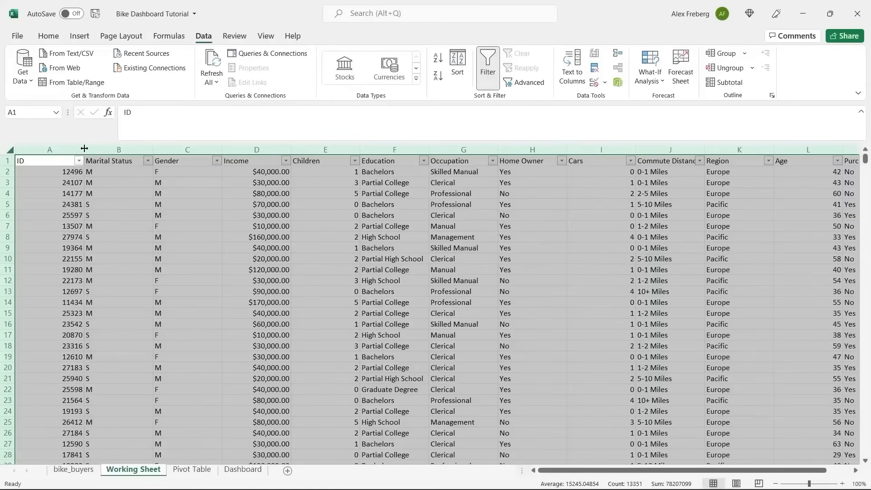
{"action": "double_click", "coordinate": [84, 150]}
{"action": "left_click", "coordinate": [92, 183]}
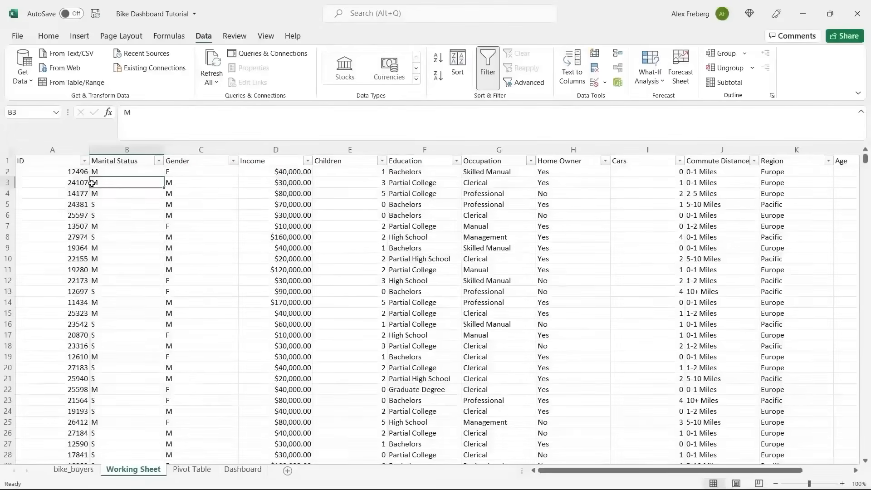
Step: Examine the available filter values of the ID, Marital Status and Gender columns without applying a filter
{"action": "left_click", "coordinate": [84, 162]}
{"action": "left_click", "coordinate": [189, 254]}
{"action": "left_click", "coordinate": [159, 161]}
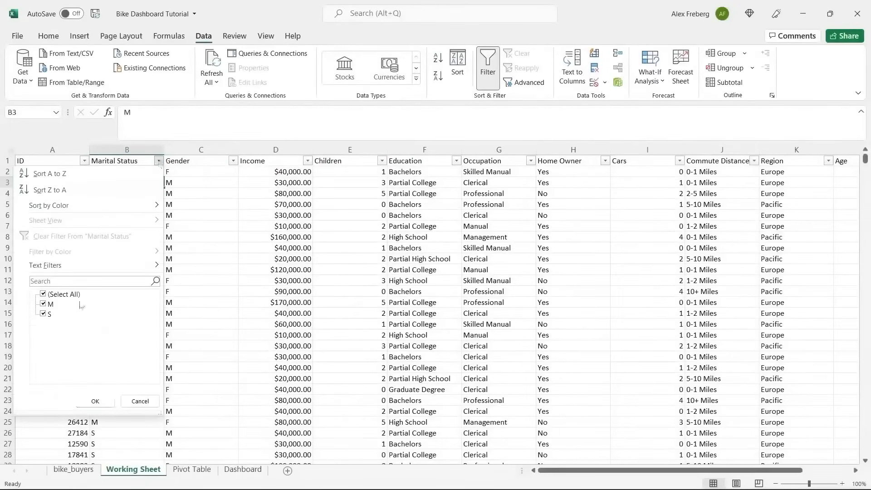
{"action": "left_click", "coordinate": [206, 194]}
{"action": "left_click", "coordinate": [233, 161]}
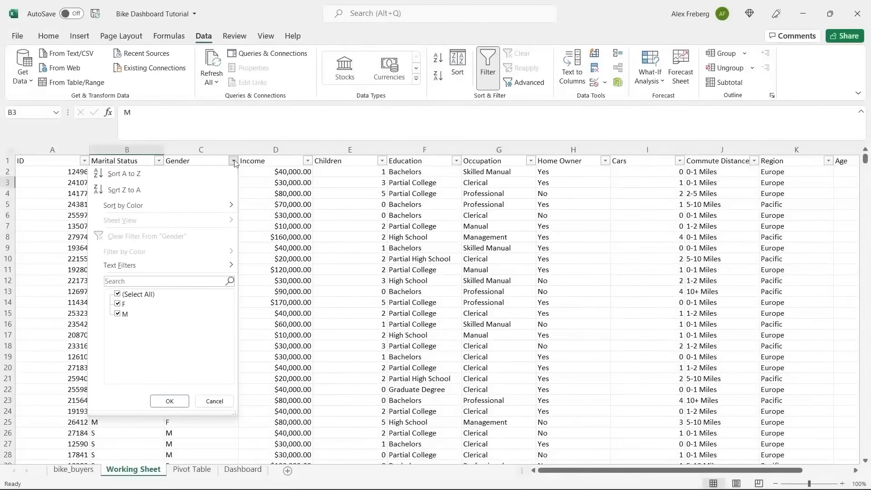
{"action": "left_click", "coordinate": [272, 218]}
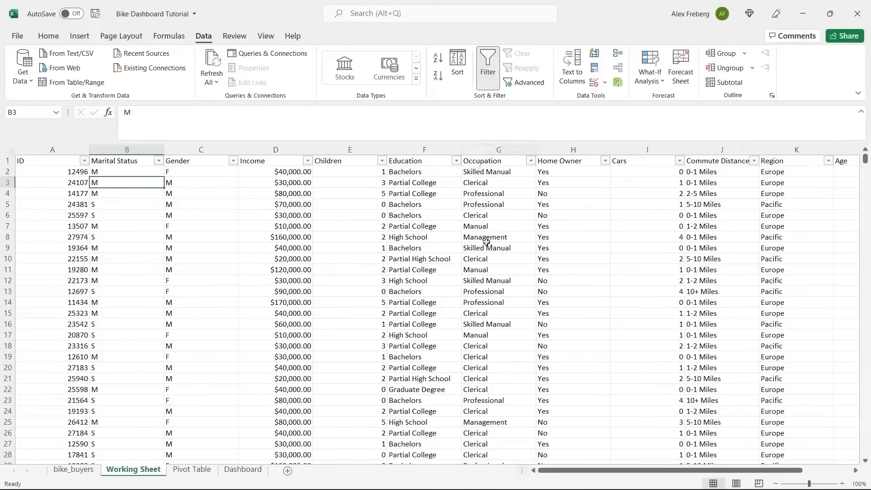
Step: Examine the available filter values of the Purchased Bike column without applying a filter
{"action": "scroll", "coordinate": [499, 263], "scroll_direction": "right", "scroll_amount": 2}
{"action": "scroll", "coordinate": [499, 264], "scroll_direction": "right", "scroll_amount": 5}
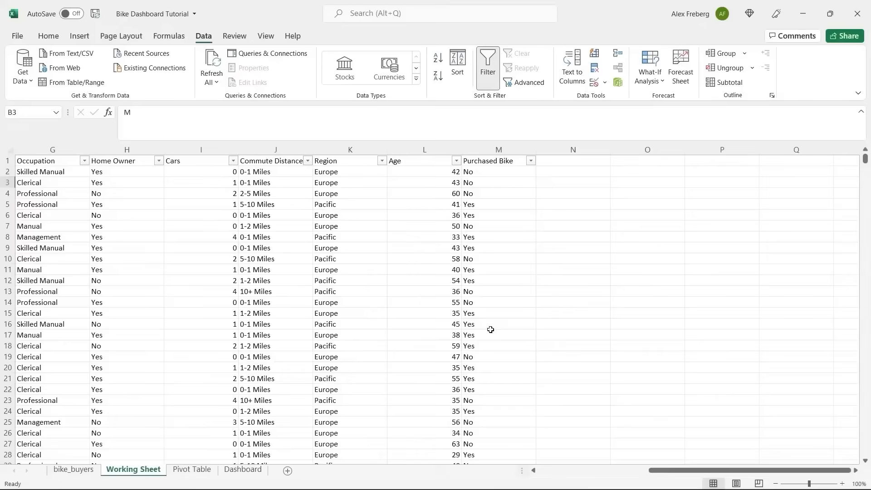
{"action": "left_click", "coordinate": [532, 161]}
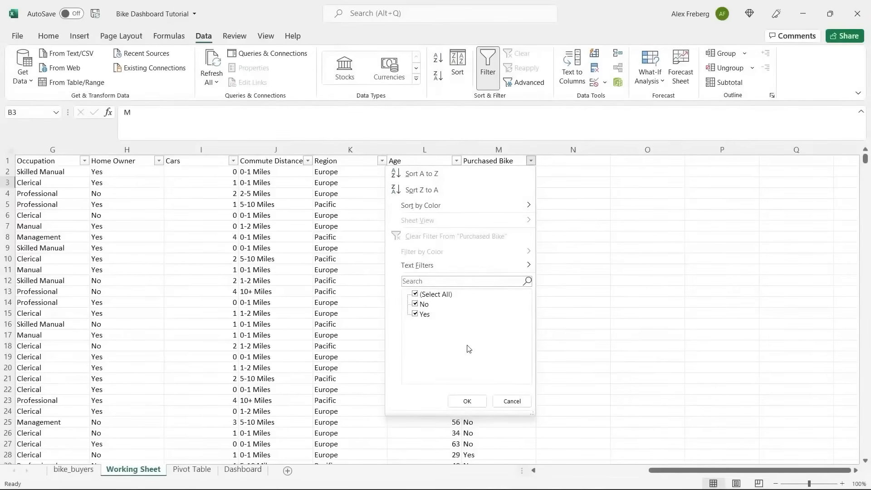
{"action": "left_click", "coordinate": [575, 292]}
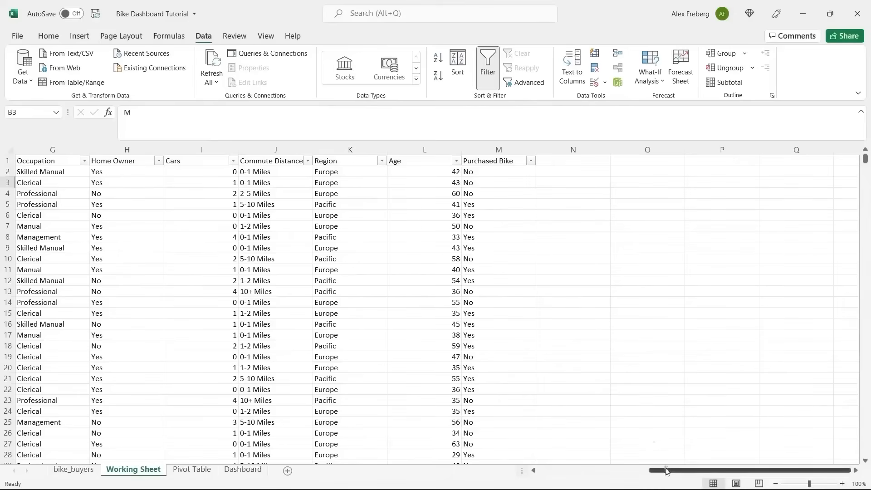
{"action": "left_click_drag", "start_coordinate": [667, 472], "coordinate": [547, 484]}
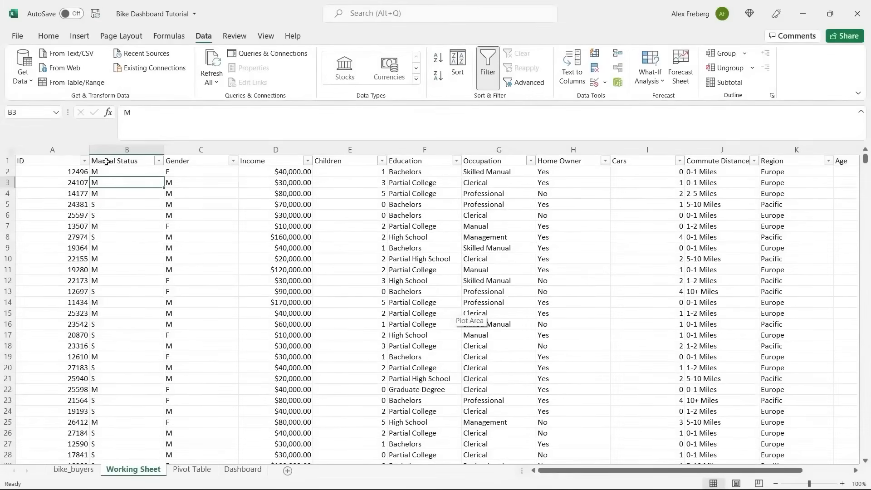
Step: Remove duplicate rows from the whole Working Sheet, comparing all columns and treating the first row as headers
{"action": "left_click", "coordinate": [10, 149]}
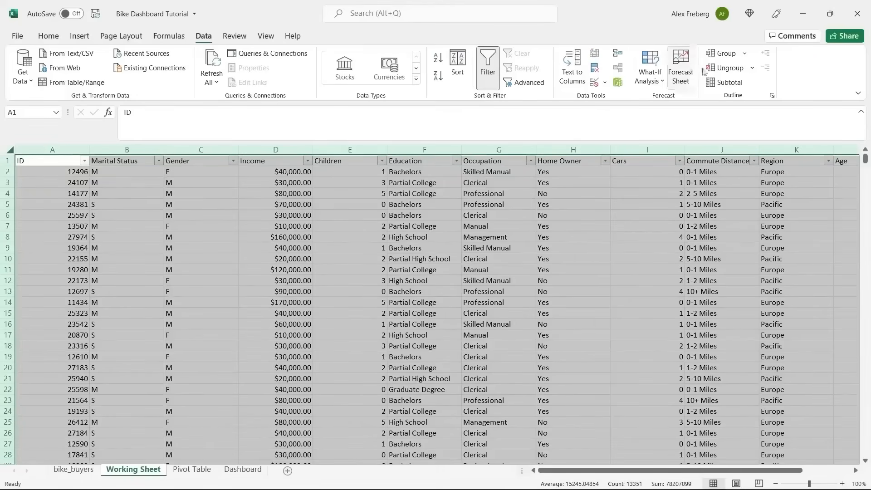
{"action": "left_click", "coordinate": [595, 69]}
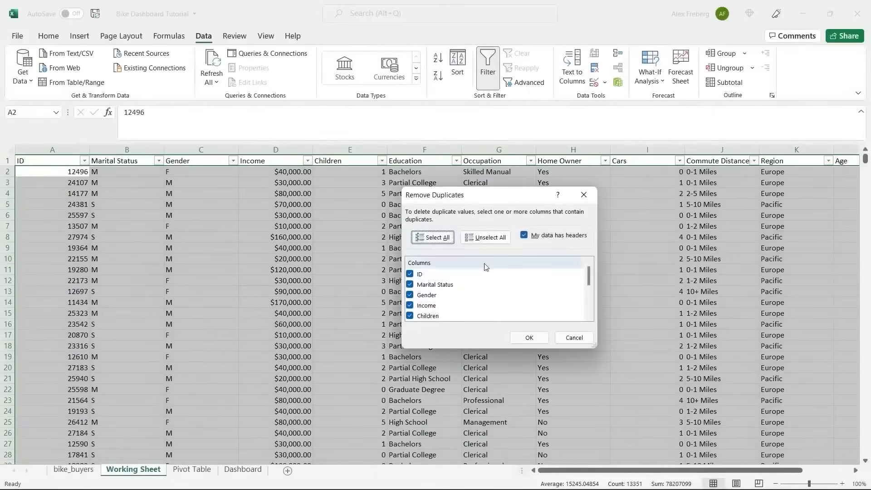
{"action": "mouse_move", "coordinate": [589, 278]}
{"action": "left_mouse_down"}
{"action": "mouse_move", "coordinate": [590, 309]}
{"action": "mouse_move", "coordinate": [591, 261]}
{"action": "left_mouse_up"}
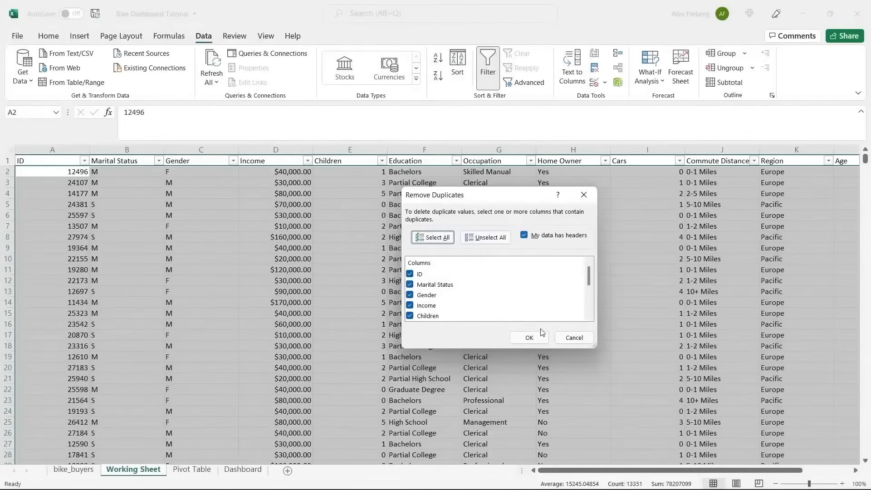
{"action": "left_click", "coordinate": [530, 338]}
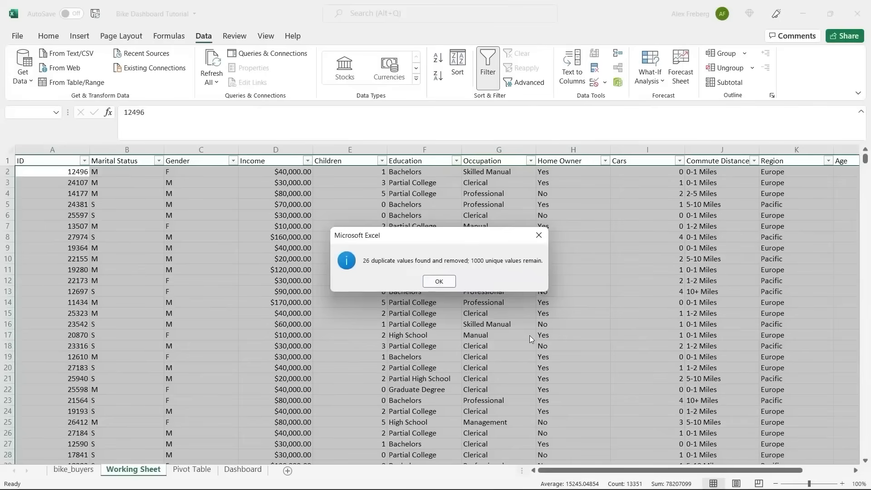
{"action": "left_click", "coordinate": [440, 282]}
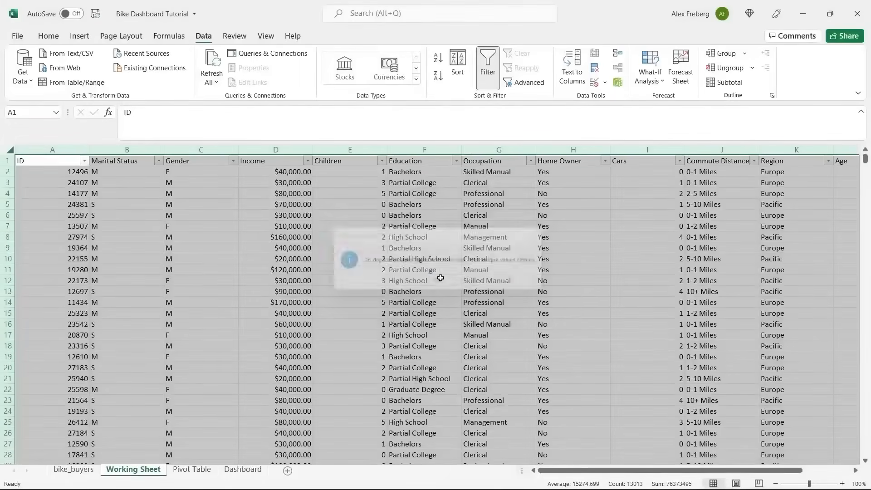
{"action": "left_click", "coordinate": [439, 271]}
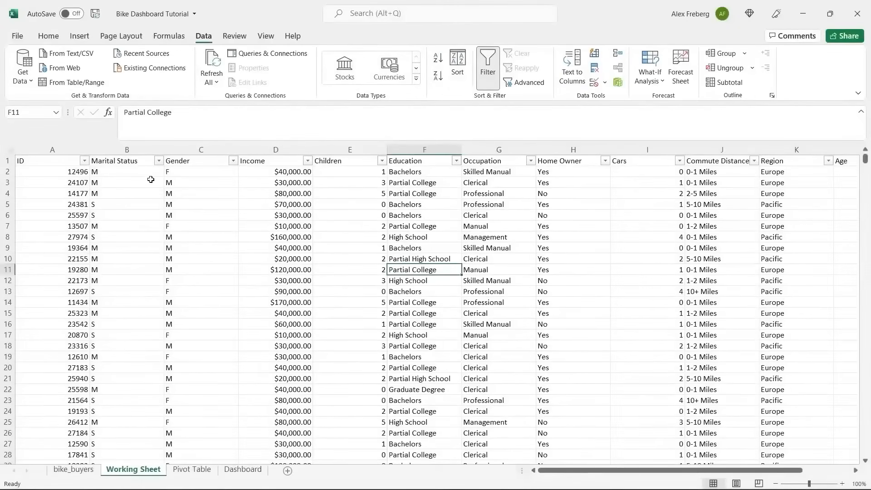
Step: Replace every M with Married in the Marital Status column, matching case and searching by columns
{"action": "left_click", "coordinate": [127, 149]}
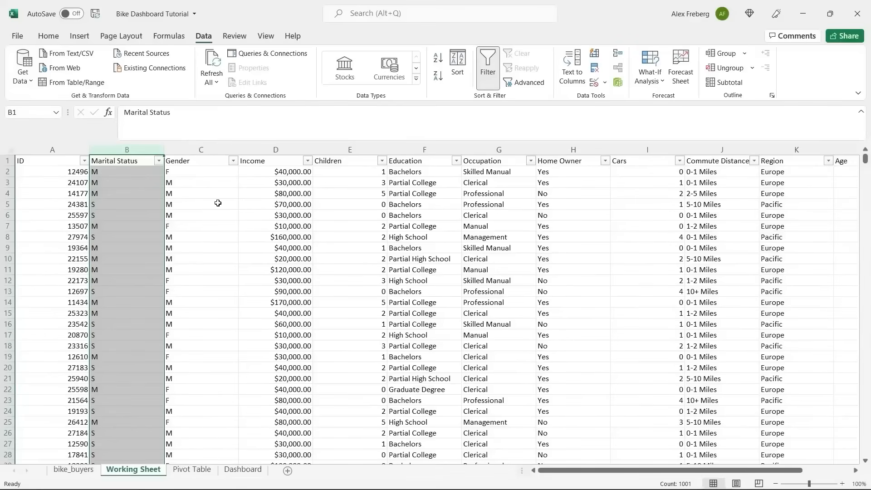
{"action": "key", "text": "ctrl+h"}
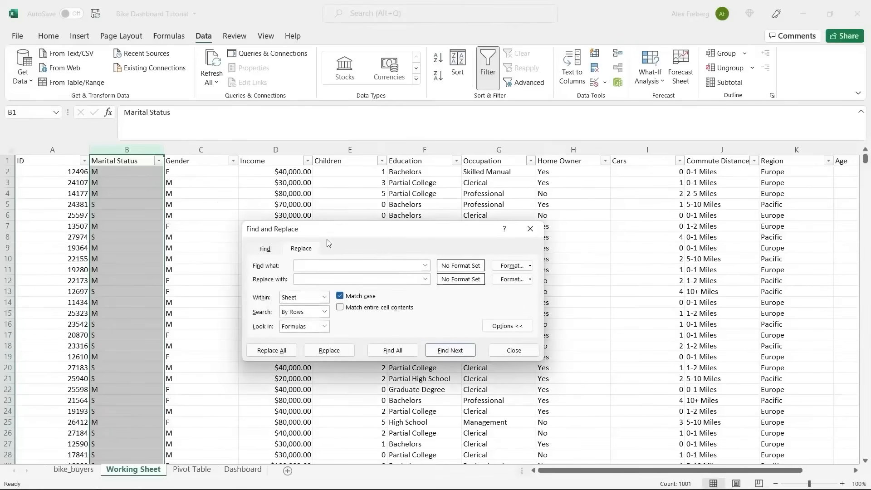
{"action": "left_click_drag", "start_coordinate": [346, 230], "coordinate": [357, 191]}
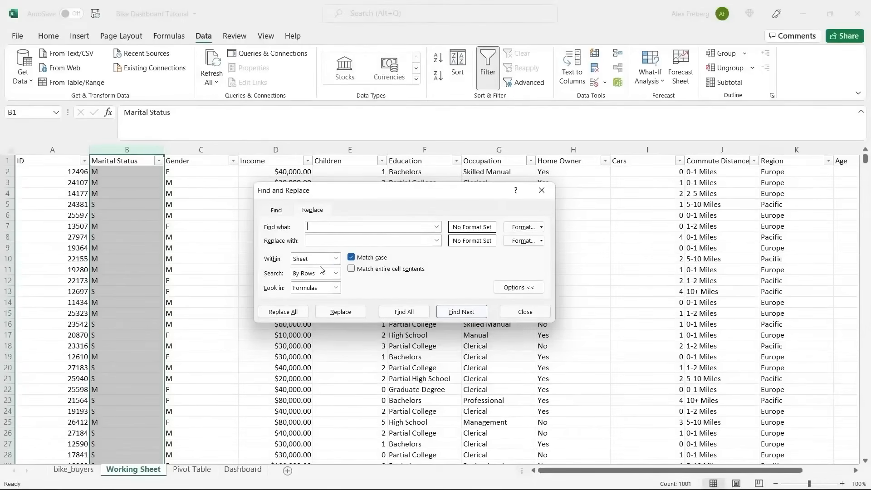
{"action": "left_click", "coordinate": [336, 273]}
{"action": "left_click", "coordinate": [330, 288]}
{"action": "left_click", "coordinate": [368, 228]}
{"action": "left_click", "coordinate": [358, 242]}
{"action": "type", "text": "Married"}
{"action": "left_click", "coordinate": [290, 312]}
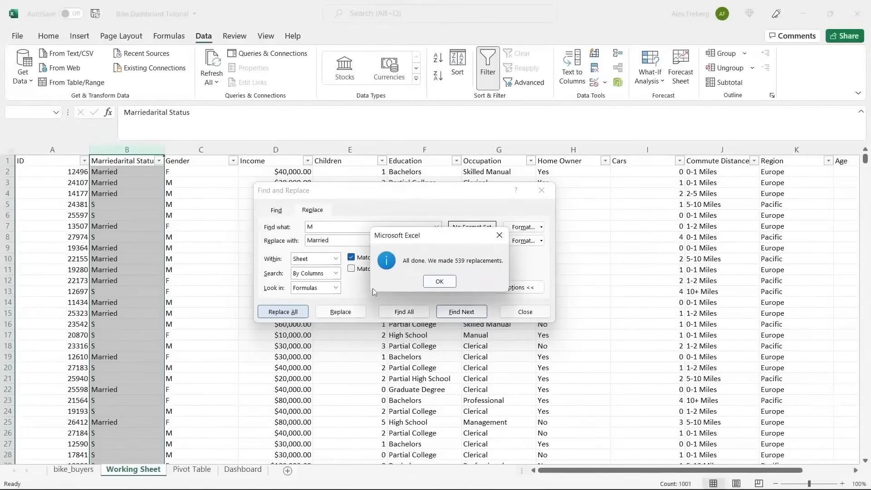
{"action": "left_click", "coordinate": [438, 282]}
Step: Replace every S with Single in the Marital Status column and close Find and Replace
{"action": "left_click", "coordinate": [357, 228]}
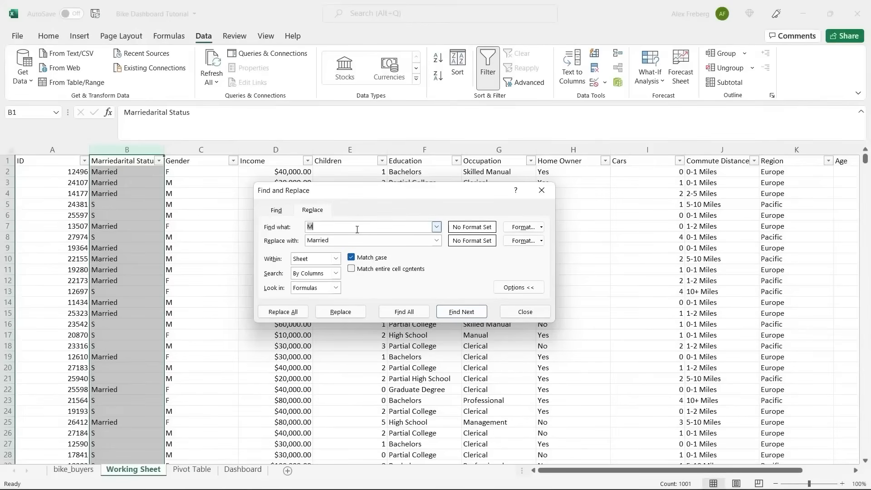
{"action": "left_click", "coordinate": [350, 242]}
{"action": "double_click", "coordinate": [351, 242]}
{"action": "type", "text": "Single"}
{"action": "left_click", "coordinate": [283, 312]}
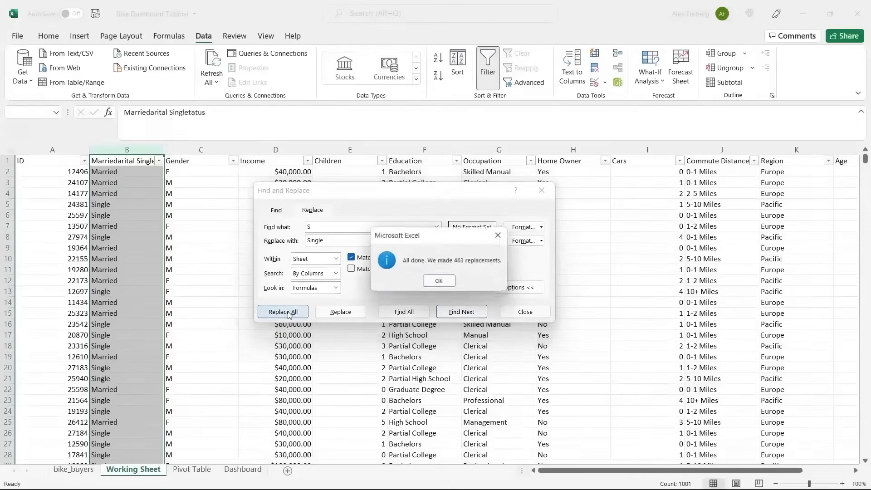
{"action": "left_click", "coordinate": [439, 281]}
{"action": "left_click", "coordinate": [541, 190]}
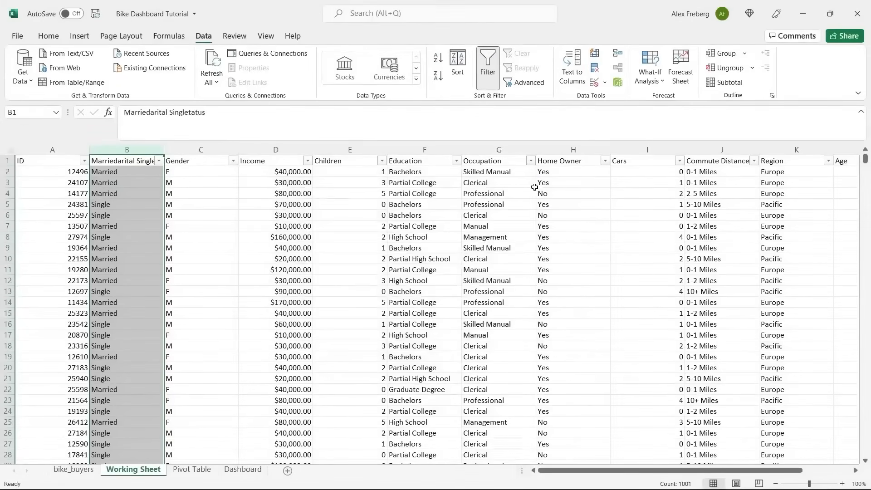
Step: Replace every M with Male in the Gender column, matching case
{"action": "left_click", "coordinate": [200, 150]}
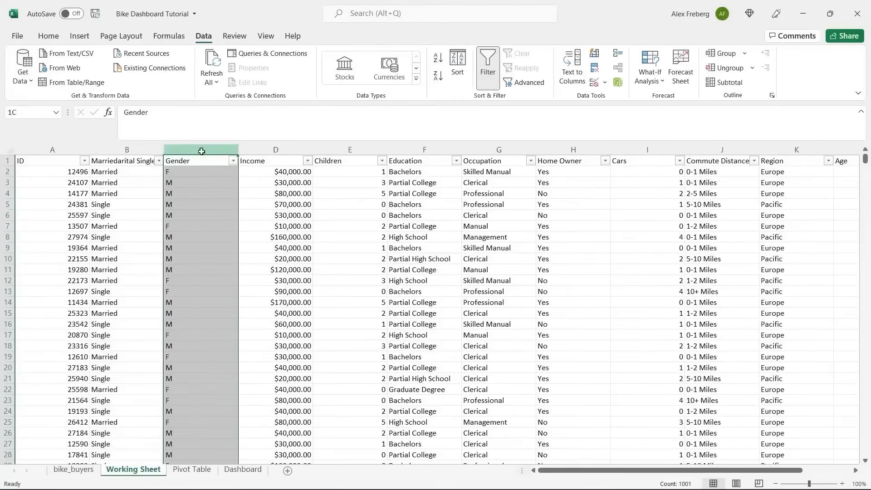
{"action": "key", "text": "ctrl+h"}
{"action": "left_click", "coordinate": [318, 240]}
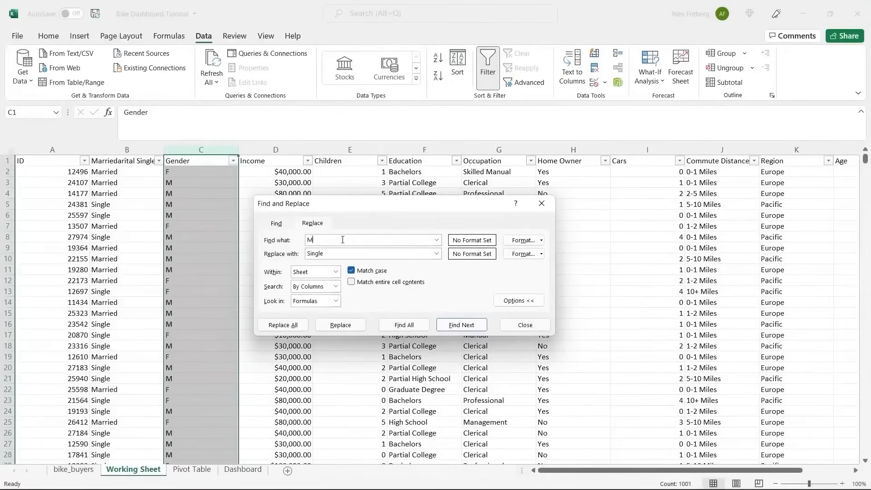
{"action": "type", "text": "M"}
{"action": "key", "text": "Tab"}
{"action": "type", "text": "Male"}
{"action": "left_click", "coordinate": [290, 325]}
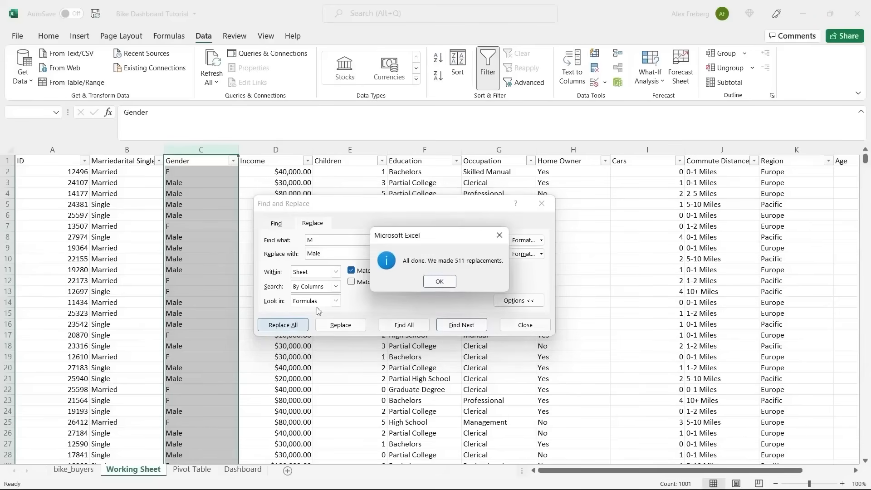
{"action": "left_click", "coordinate": [444, 280]}
Step: Replace every F with Female in the Gender column and close Find and Replace
{"action": "key", "text": "BackSpace"}
{"action": "type", "text": "F"}
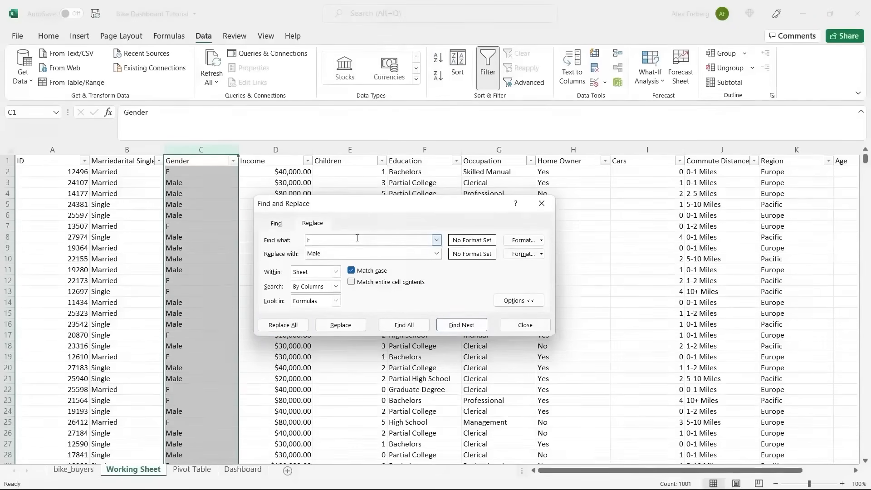
{"action": "double_click", "coordinate": [347, 252]}
{"action": "type", "text": "Fem"}
{"action": "left_click", "coordinate": [283, 325]}
{"action": "left_click", "coordinate": [444, 282]}
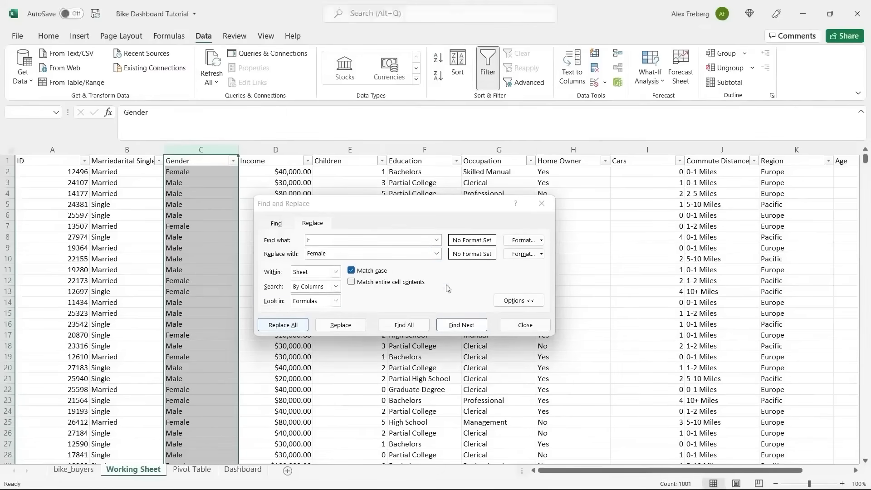
{"action": "left_click", "coordinate": [541, 203]}
{"action": "left_click", "coordinate": [338, 233]}
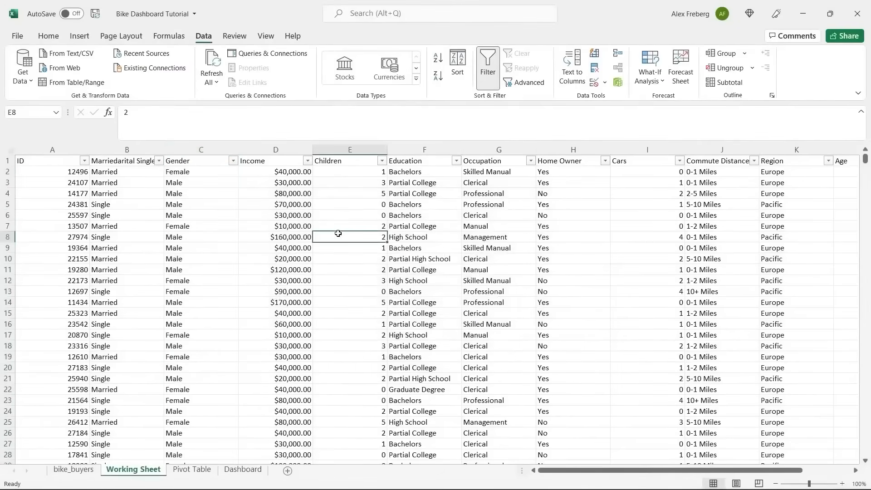
Step: Format the Income column as Currency with no decimal places
{"action": "left_click", "coordinate": [273, 149]}
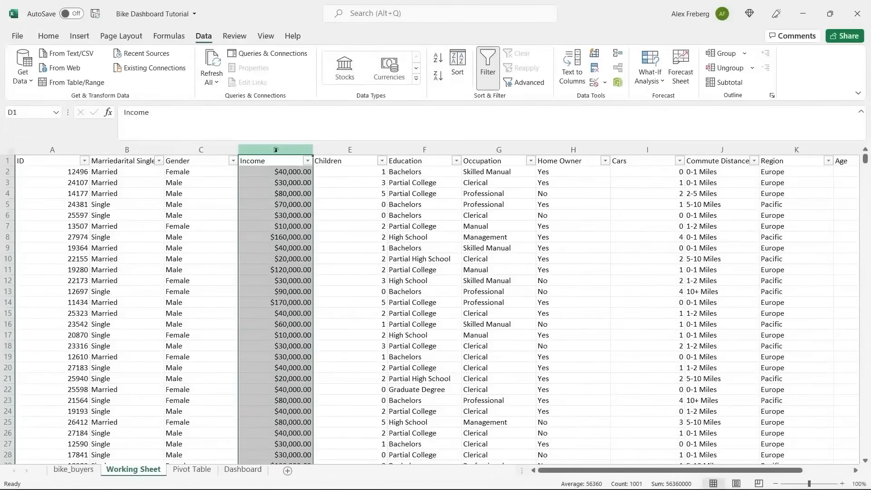
{"action": "left_click", "coordinate": [289, 182]}
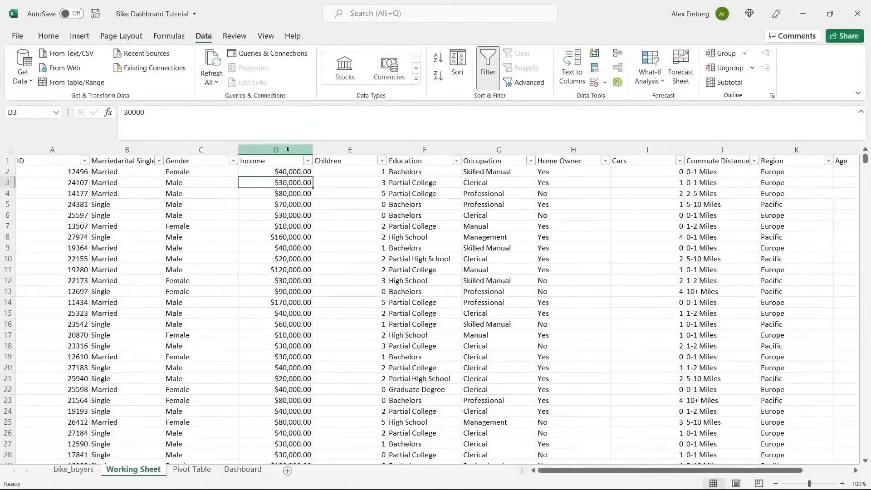
{"action": "left_click", "coordinate": [48, 36]}
{"action": "left_click", "coordinate": [278, 150]}
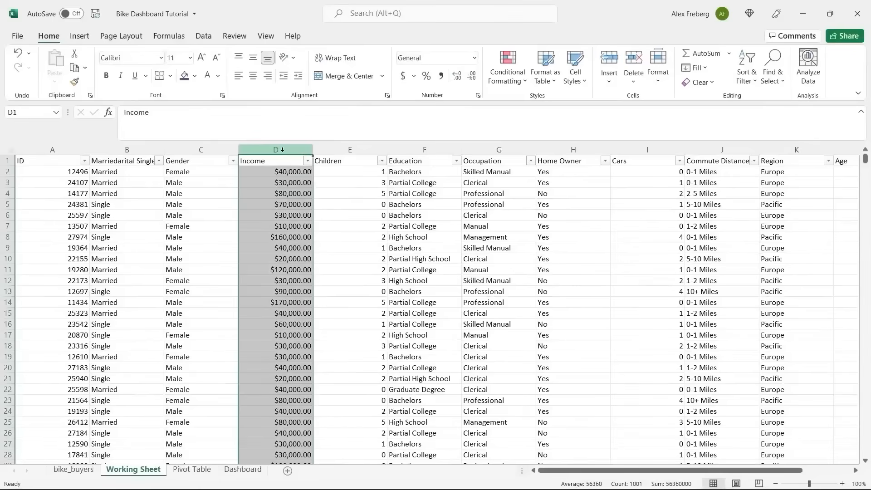
{"action": "left_click", "coordinate": [474, 58]}
{"action": "left_click", "coordinate": [445, 127]}
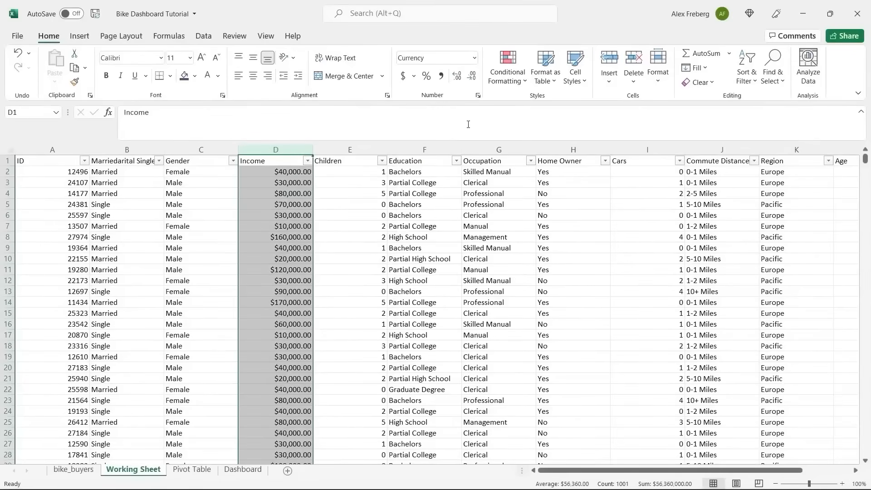
{"action": "left_click", "coordinate": [470, 80]}
{"action": "left_click", "coordinate": [469, 80]}
{"action": "left_click", "coordinate": [302, 172]}
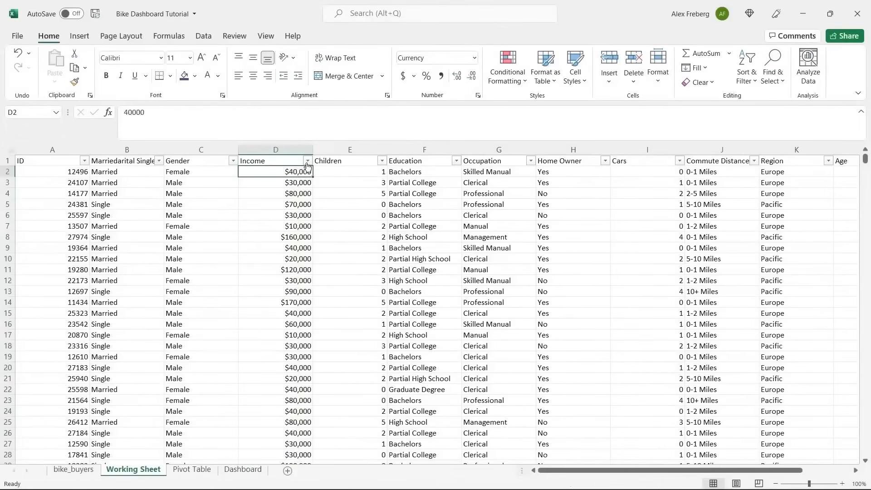
Step: Examine the available filter values of the Income, Children, Education and Occupation columns without applying a filter
{"action": "left_click", "coordinate": [308, 161]}
{"action": "left_click_drag", "start_coordinate": [304, 306], "coordinate": [315, 283]}
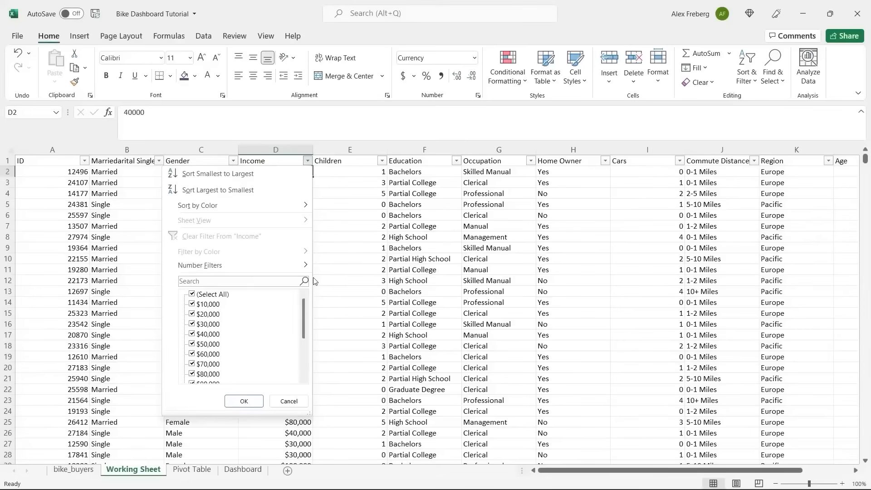
{"action": "left_click", "coordinate": [340, 230]}
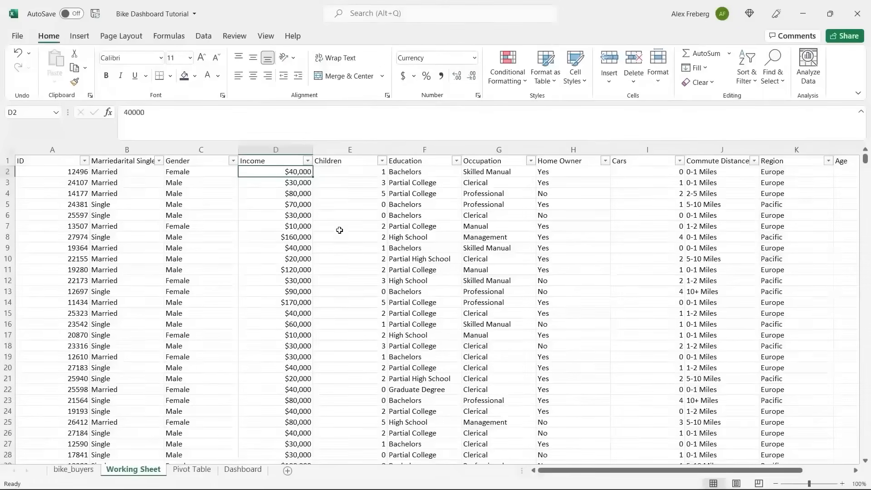
{"action": "left_click", "coordinate": [382, 161]}
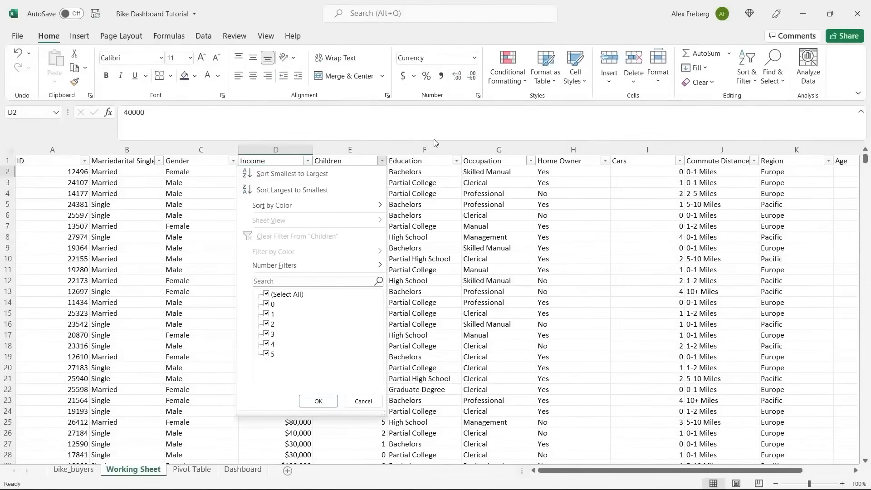
{"action": "left_click", "coordinate": [444, 169]}
{"action": "left_click", "coordinate": [457, 161]}
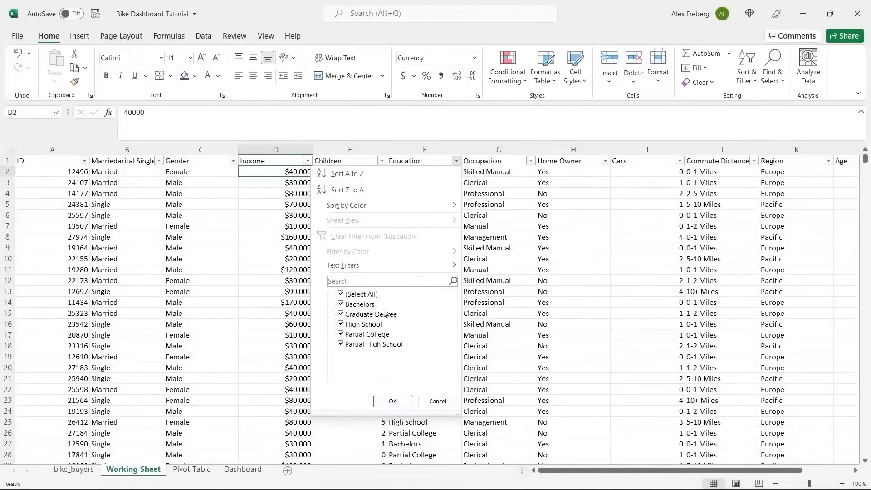
{"action": "left_click", "coordinate": [512, 227]}
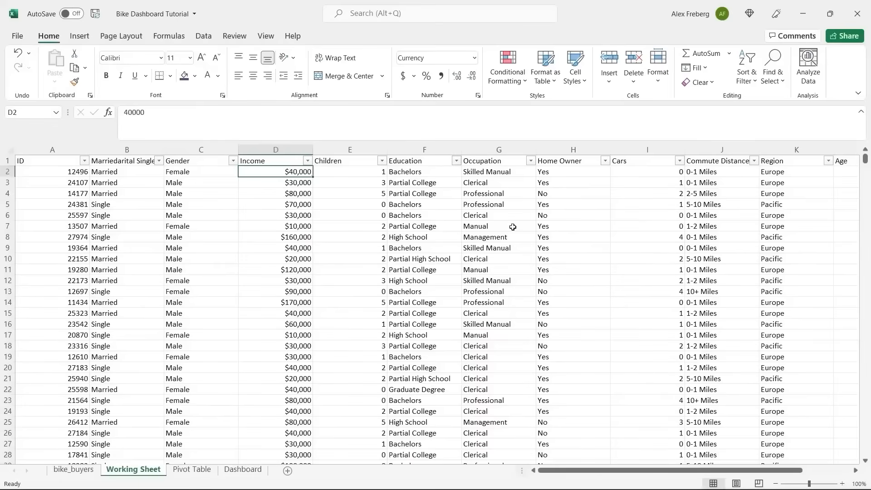
{"action": "left_click", "coordinate": [530, 161]}
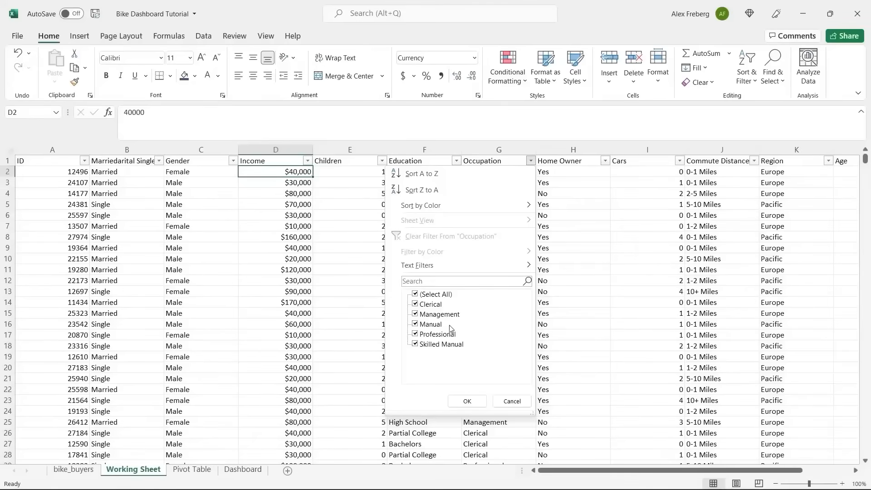
{"action": "left_click", "coordinate": [586, 198]}
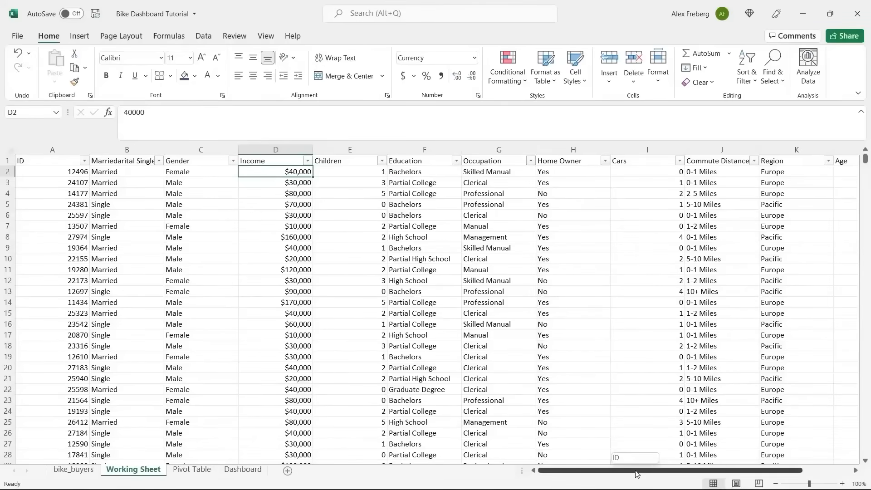
Step: Examine the available filter values of the Home Owner, Cars and Commute Distance columns without applying a filter
{"action": "scroll", "coordinate": [614, 457], "scroll_direction": "right", "scroll_amount": 2}
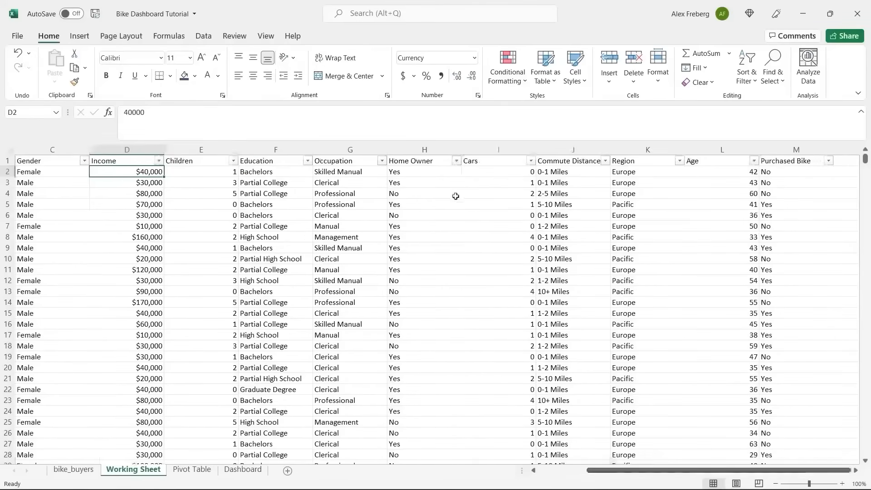
{"action": "left_click", "coordinate": [457, 160]}
{"action": "left_click", "coordinate": [530, 181]}
{"action": "left_click", "coordinate": [530, 160]}
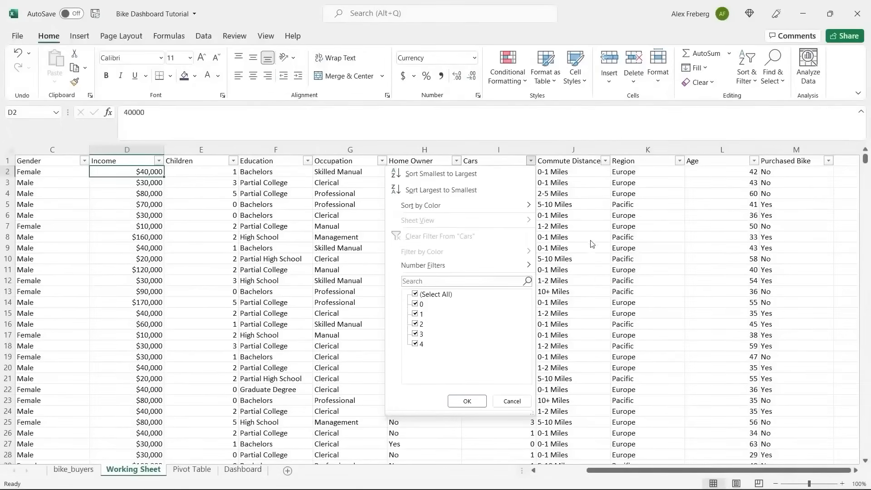
{"action": "left_click", "coordinate": [582, 204]}
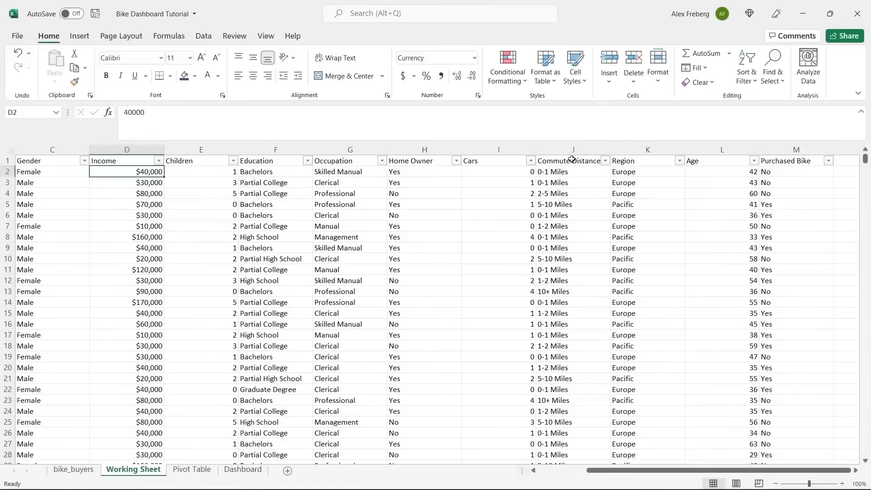
{"action": "left_click", "coordinate": [606, 161]}
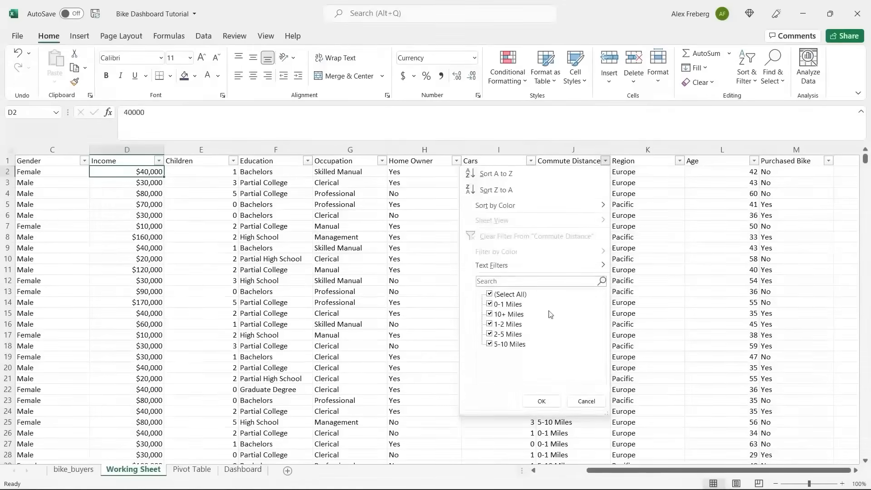
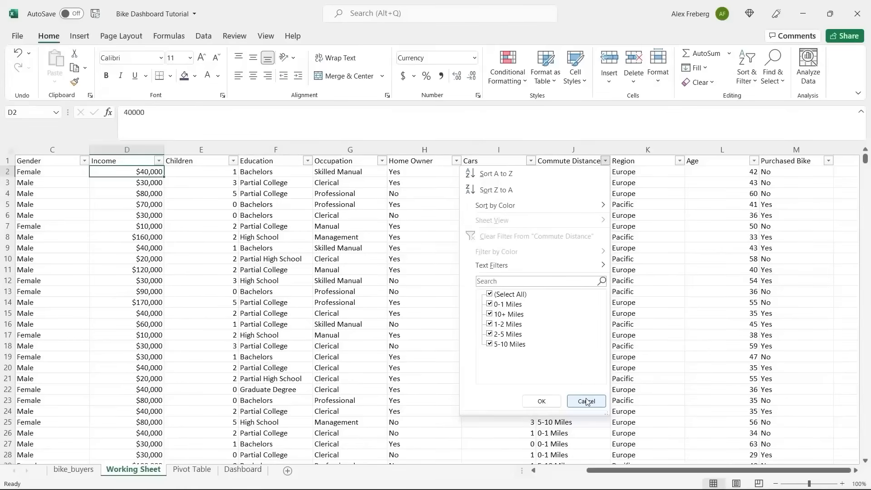
{"action": "left_click", "coordinate": [586, 401]}
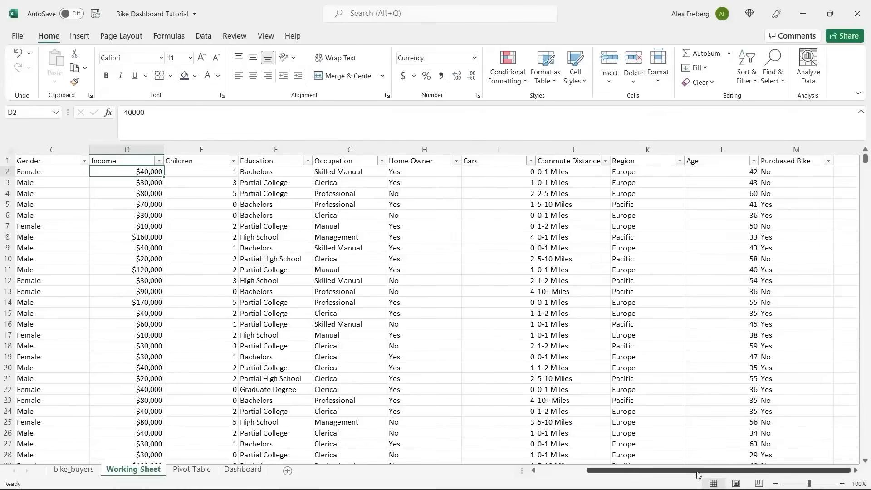
Step: Examine the available filter values of the Region and Age columns without applying a filter
{"action": "left_click", "coordinate": [857, 472]}
{"action": "left_click", "coordinate": [857, 472]}
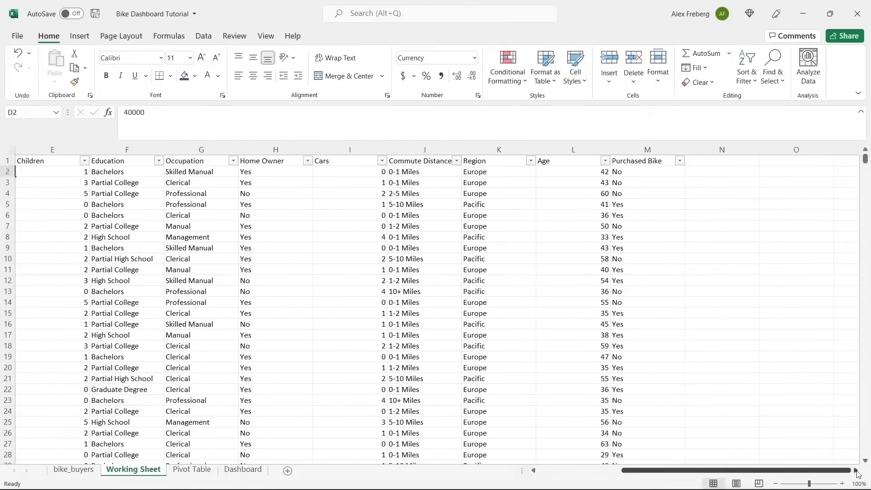
{"action": "left_click", "coordinate": [530, 161]}
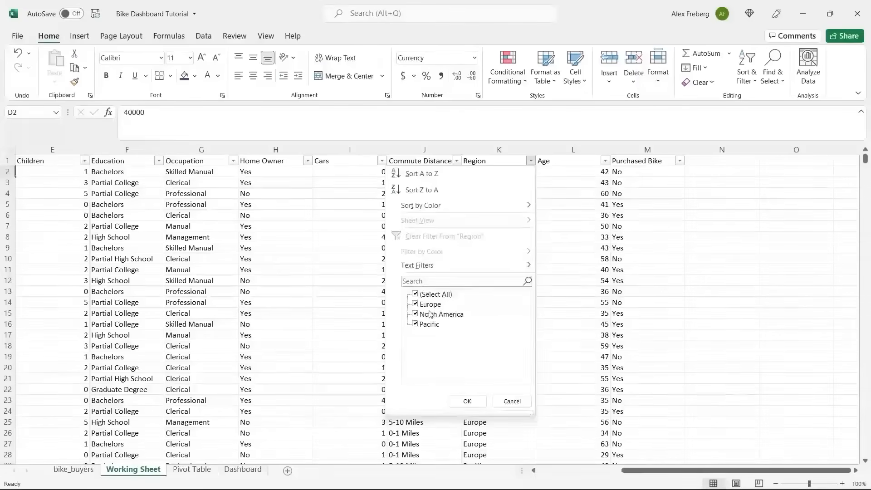
{"action": "left_click", "coordinate": [467, 401]}
{"action": "left_click", "coordinate": [606, 160]}
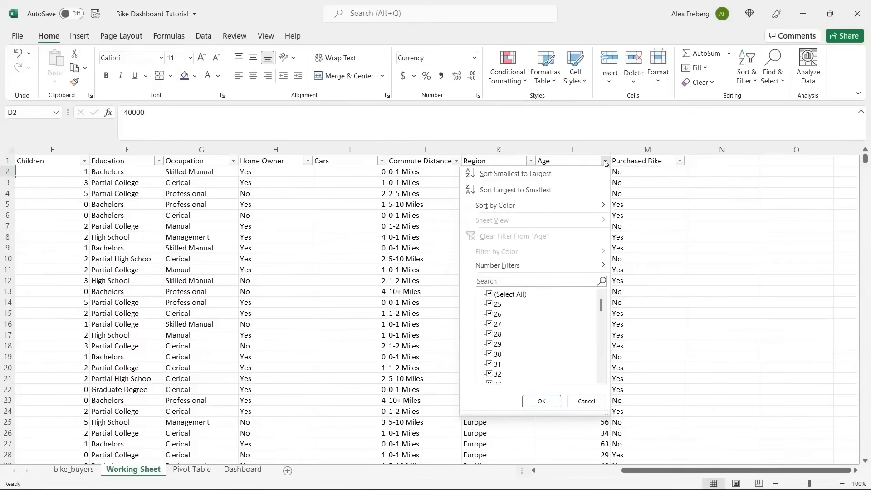
{"action": "left_click", "coordinate": [587, 401]}
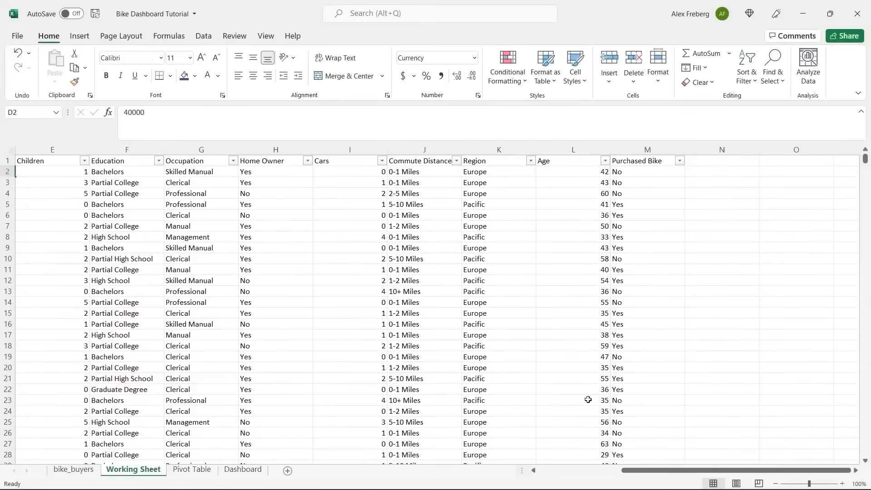
{"action": "left_click", "coordinate": [606, 161]}
{"action": "mouse_move", "coordinate": [601, 307]}
{"action": "left_mouse_down"}
{"action": "mouse_move", "coordinate": [604, 379]}
{"action": "mouse_move", "coordinate": [604, 308]}
{"action": "left_mouse_up"}
{"action": "left_click", "coordinate": [585, 401]}
{"action": "left_click", "coordinate": [583, 402]}
{"action": "key", "text": "ctrl+Up"}
Step: Insert a new column before Purchased Bike and give it the header Age Brackets
{"action": "right_click", "coordinate": [642, 154]}
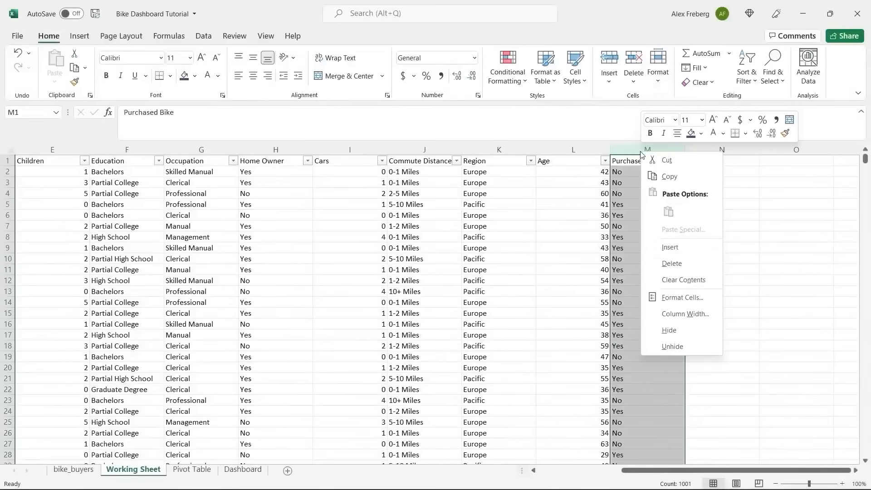
{"action": "left_click", "coordinate": [671, 247]}
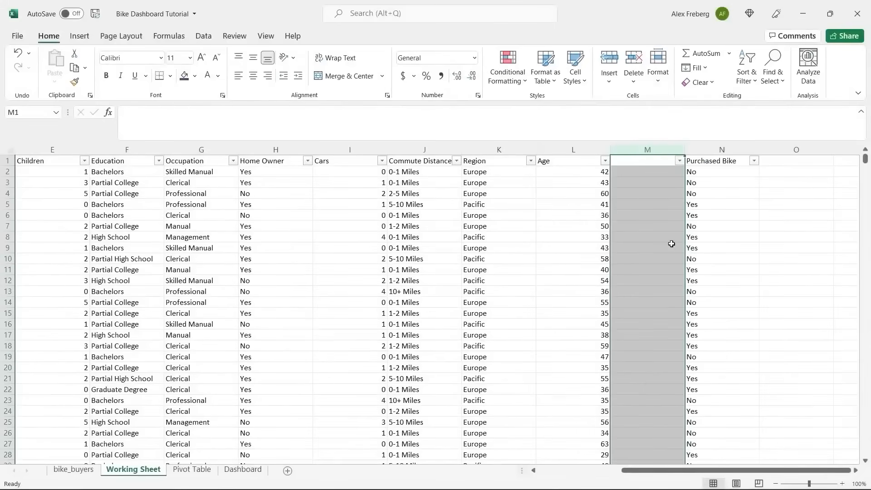
{"action": "left_click", "coordinate": [641, 161]}
{"action": "type", "text": "Age Brackets"}
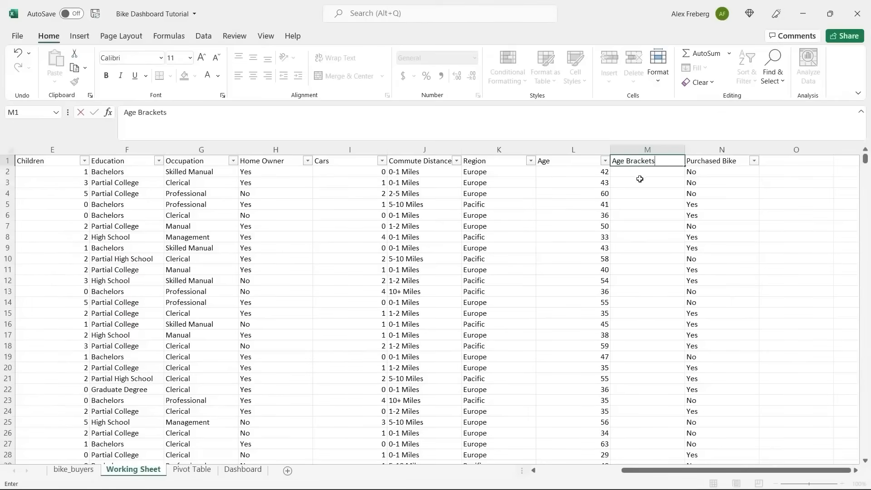
Step: Enter the formula =IF(L2>31,"Adolescent","Invalid") in cell M2 of the Age Brackets column
{"action": "left_click", "coordinate": [644, 174]}
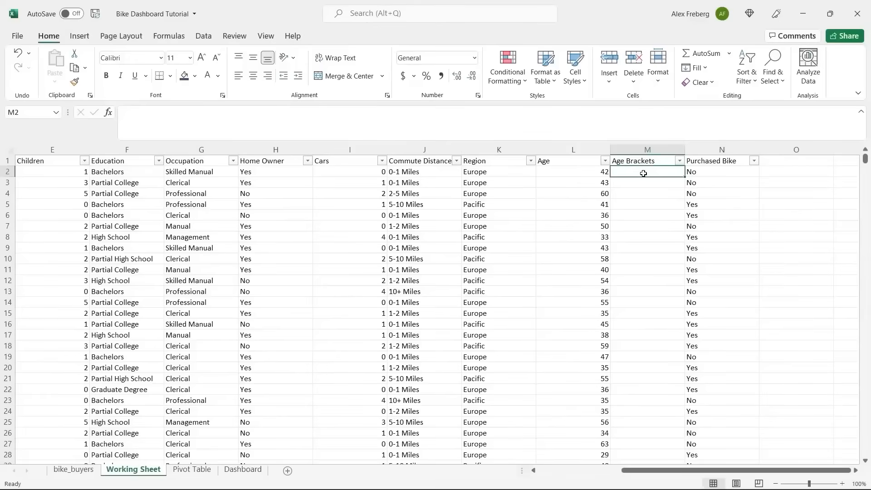
{"action": "left_click", "coordinate": [637, 120]}
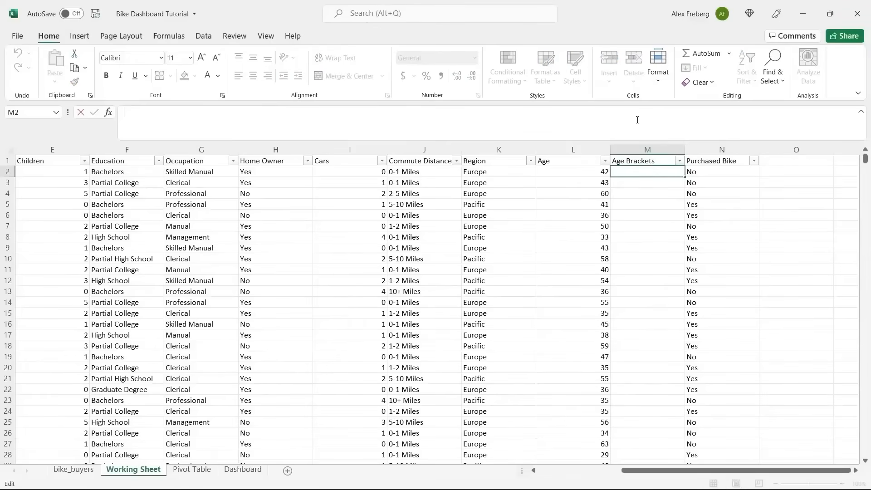
{"action": "type", "text": "="}
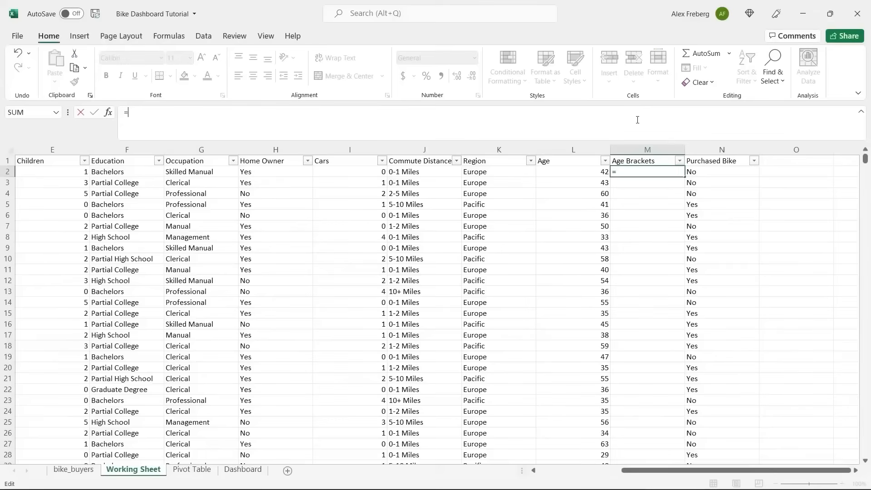
{"action": "type", "text": "IF"}
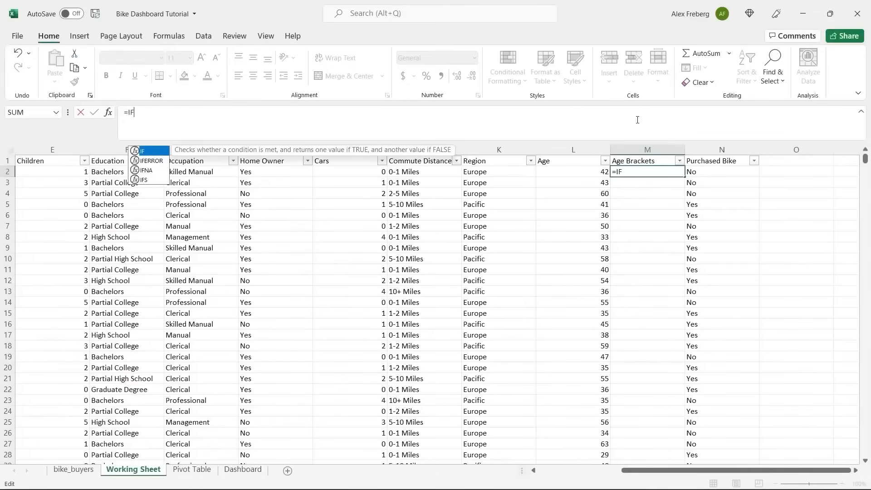
{"action": "type", "text": "("}
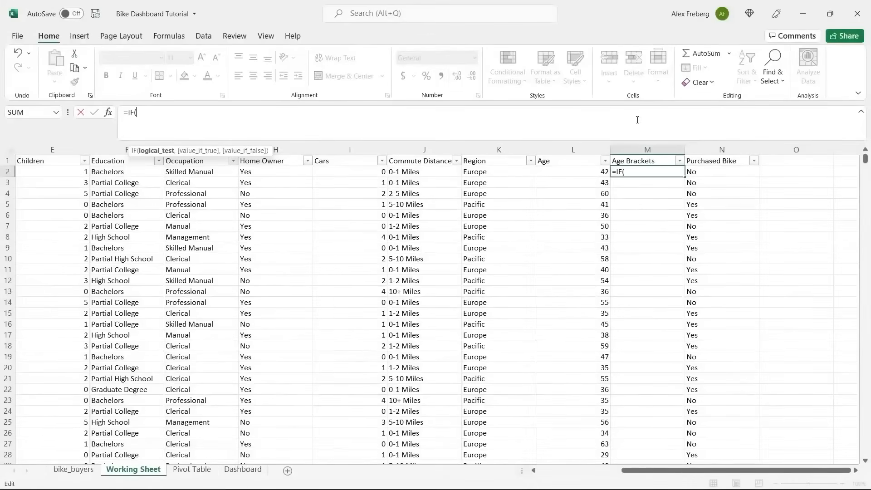
{"action": "left_click", "coordinate": [580, 171]}
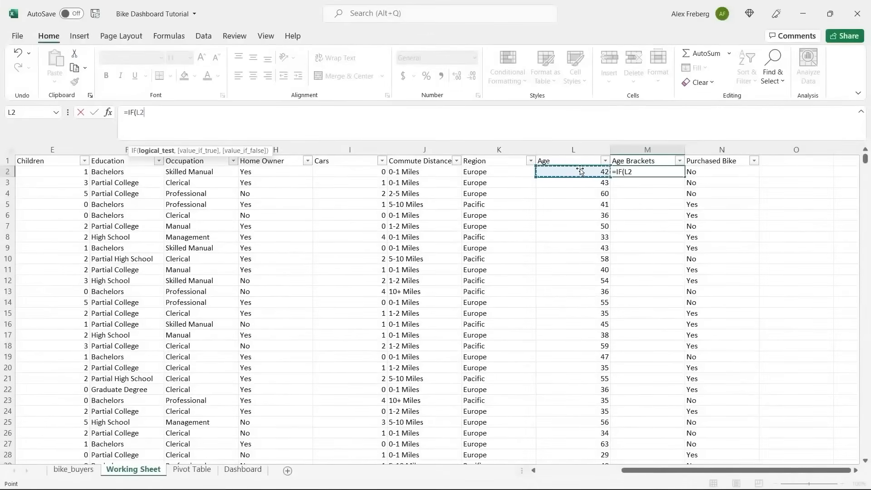
{"action": "left_click", "coordinate": [513, 115]}
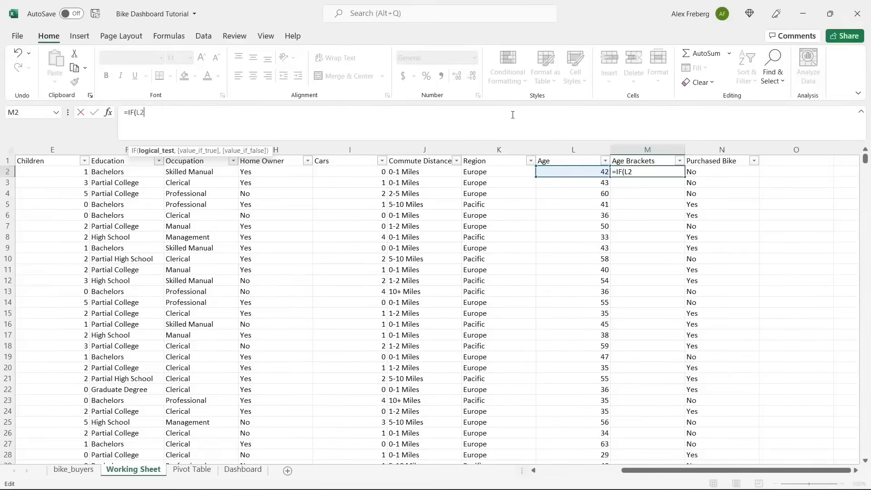
{"action": "type", "text": ">31,"}
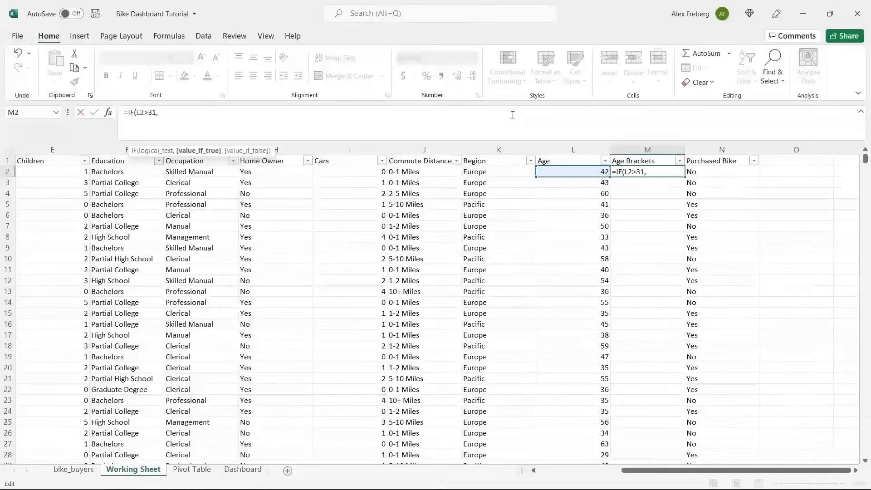
{"action": "type", "text": "Adolexcent"}
{"action": "key", "text": "BackSpace"}
{"action": "key", "text": "BackSpace"}
{"action": "key", "text": "BackSpace"}
{"action": "key", "text": "BackSpace"}
{"action": "key", "text": "BackSpace"}
{"action": "type", "text": "scent\",\"Invl"}
{"action": "key", "text": "BackSpace"}
{"action": "type", "text": "alid\""}
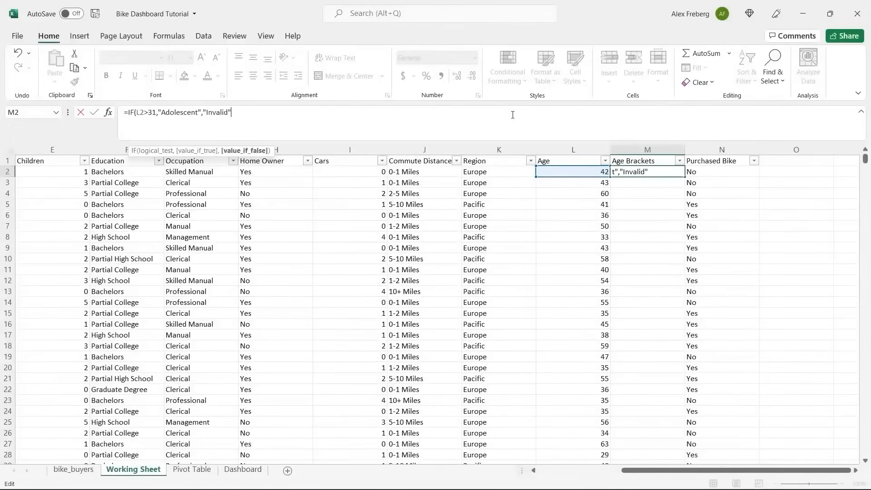
{"action": "type", "text": ")"}
{"action": "key", "text": "Return"}
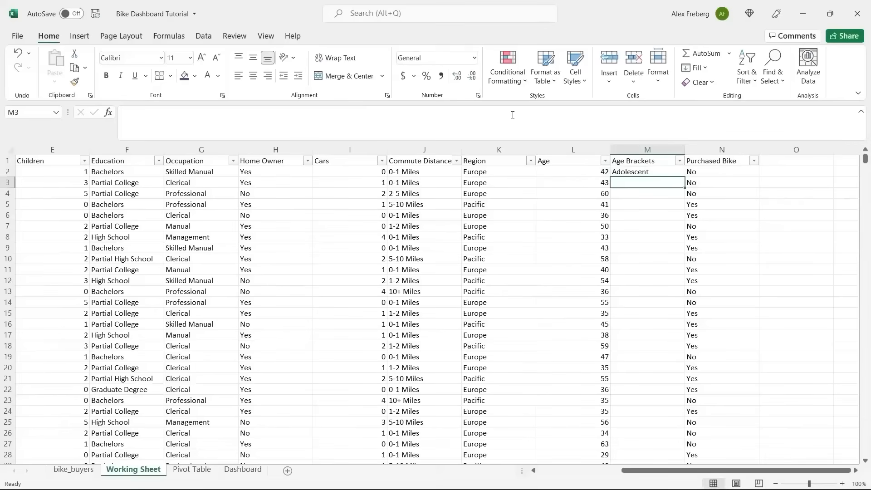
Step: Fill the formula from M2 down the whole Age Brackets column and compare the results with the ages
{"action": "left_click", "coordinate": [678, 172]}
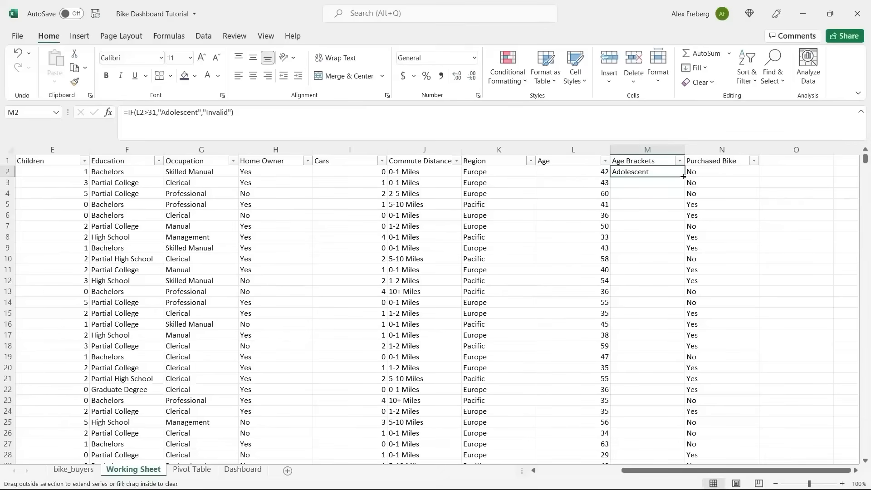
{"action": "double_click", "coordinate": [683, 177]}
{"action": "left_click", "coordinate": [620, 200]}
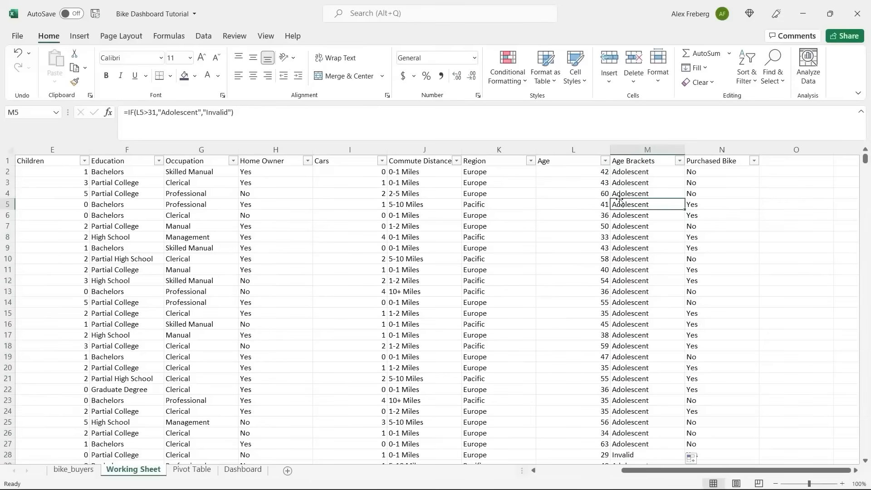
{"action": "left_click", "coordinate": [590, 172]}
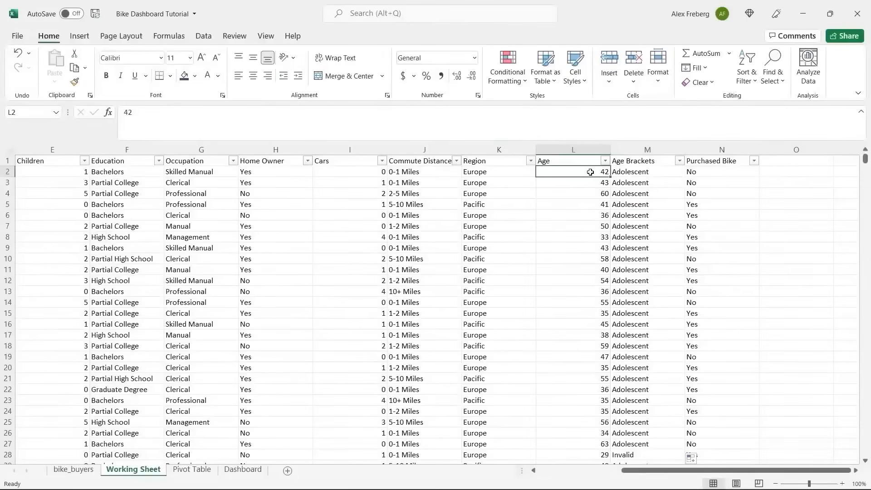
Step: Change the comparison in the M2 formula to less than, making it =IF(L2<31,"Adolescent","Invalid")
{"action": "left_click", "coordinate": [635, 172]}
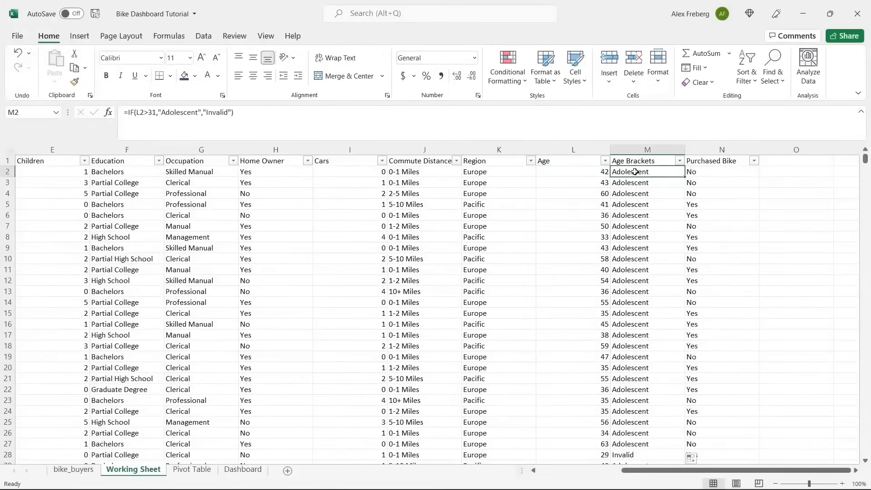
{"action": "left_click", "coordinate": [150, 112]}
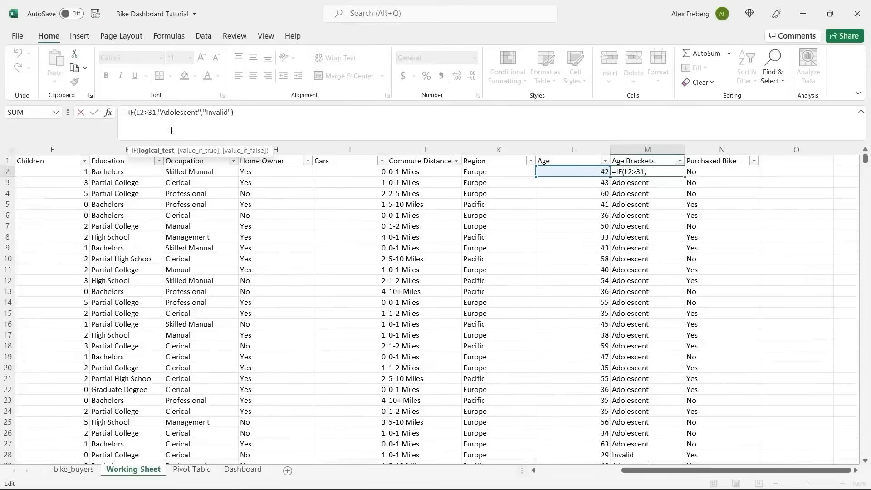
{"action": "key", "text": "BackSpace"}
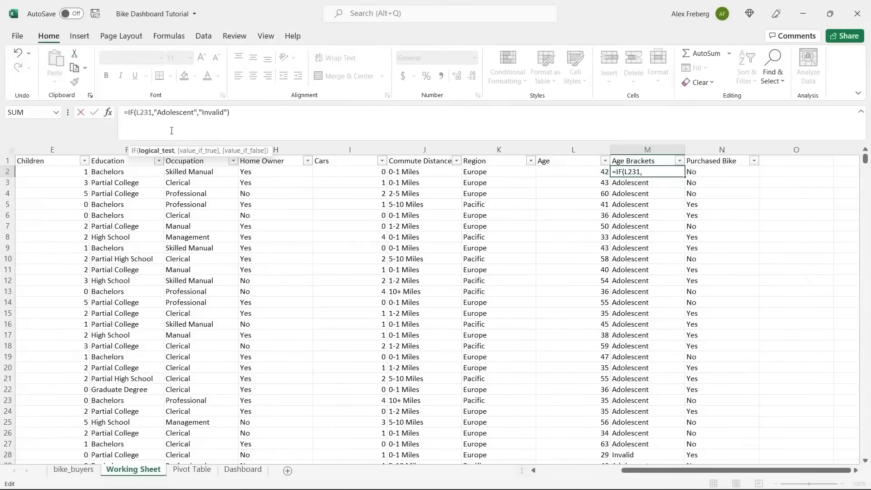
{"action": "type", "text": "<"}
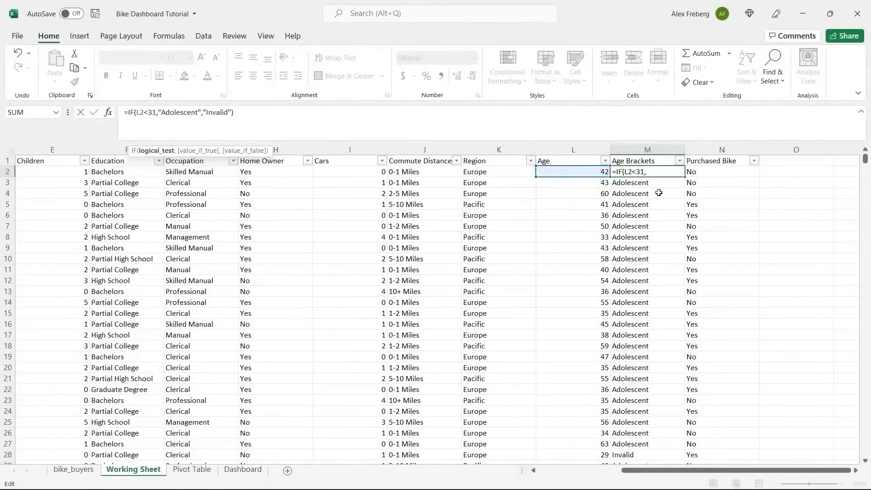
{"action": "key", "text": "Return"}
Step: Fill the corrected M2 formula down the Age Brackets column and check the brackets assigned around age 31
{"action": "left_click", "coordinate": [665, 170]}
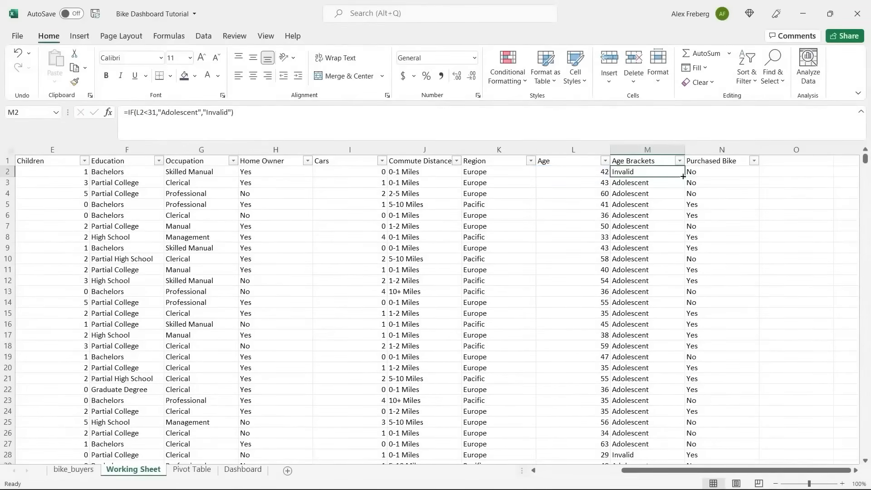
{"action": "double_click", "coordinate": [683, 176]}
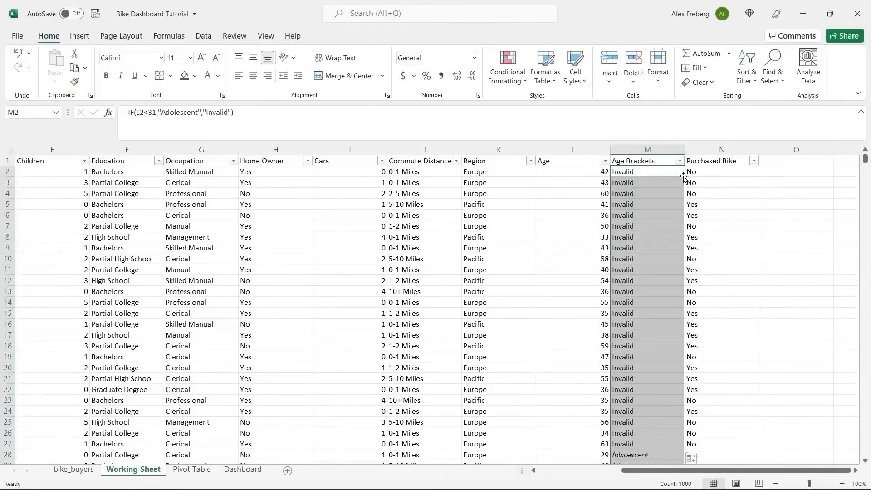
{"action": "left_click", "coordinate": [640, 290]}
{"action": "scroll", "coordinate": [640, 291], "scroll_direction": "down", "scroll_amount": 4}
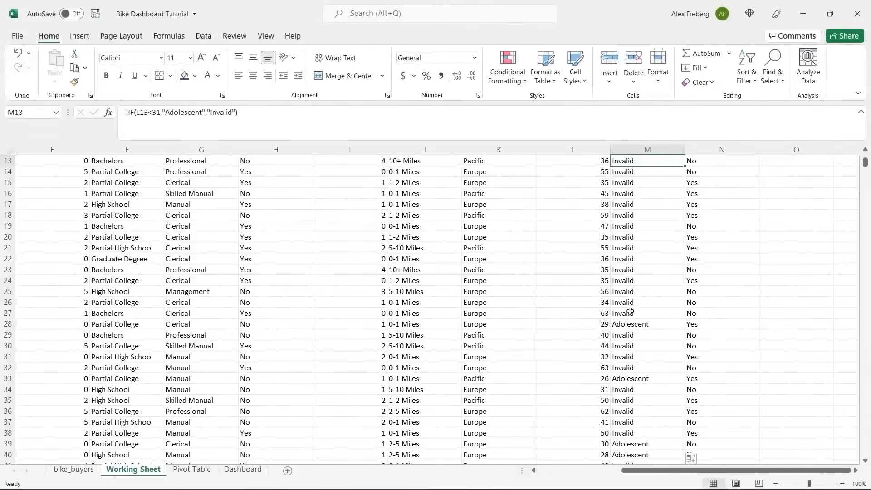
{"action": "left_click", "coordinate": [600, 391]}
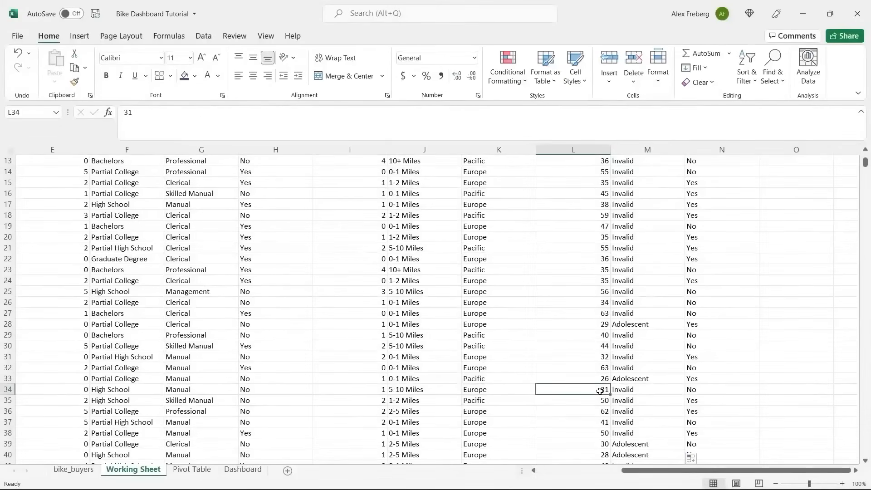
{"action": "left_click", "coordinate": [634, 392]}
{"action": "left_click", "coordinate": [621, 380]}
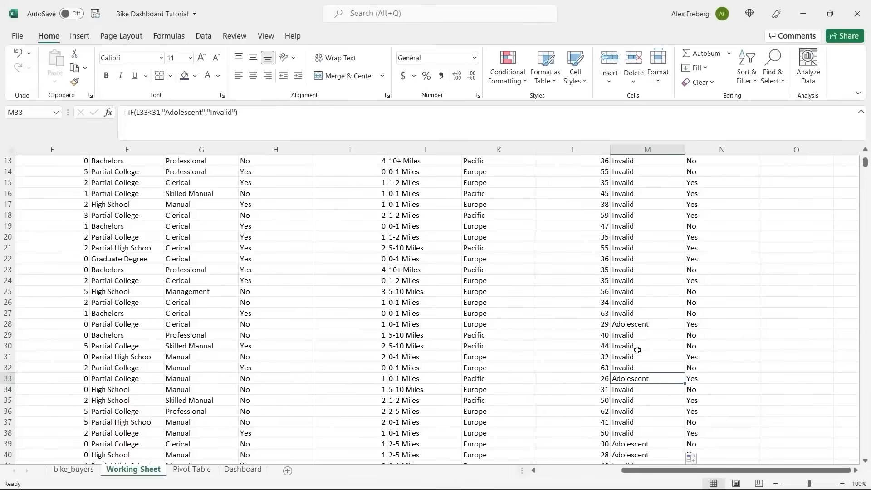
Step: Check which values occur in the Age Brackets column using its filter list, leaving the filter unapplied
{"action": "left_click", "coordinate": [650, 326]}
{"action": "scroll", "coordinate": [669, 226], "scroll_direction": "up", "scroll_amount": 5}
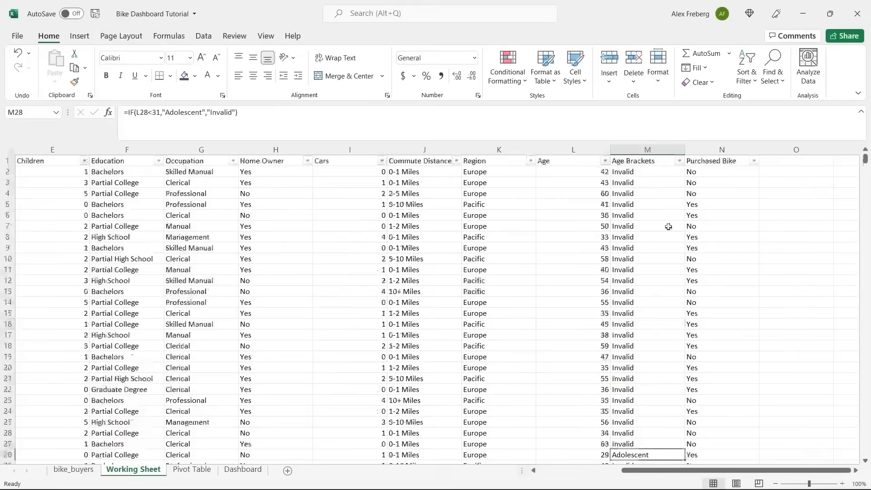
{"action": "left_click", "coordinate": [690, 160]}
{"action": "left_click", "coordinate": [679, 160]}
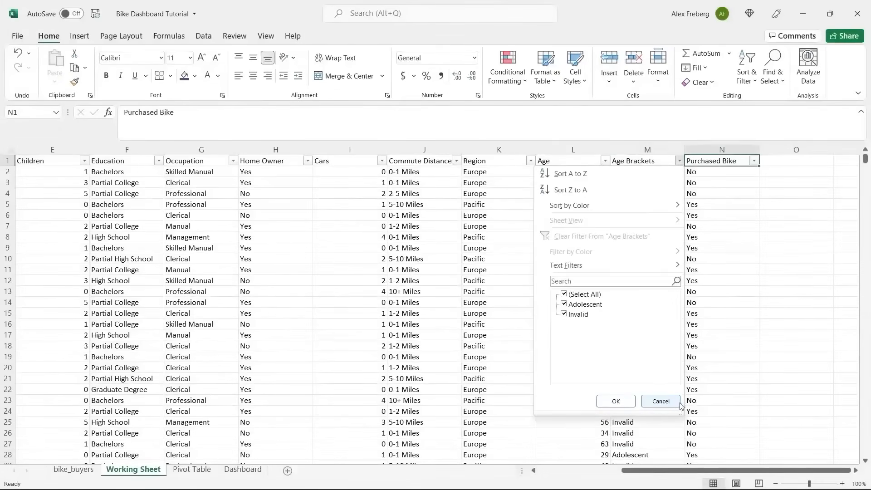
{"action": "left_click", "coordinate": [661, 401]}
Step: Open the M2 formula for editing and examine its "Invalid" value-if-false argument
{"action": "left_click", "coordinate": [633, 173]}
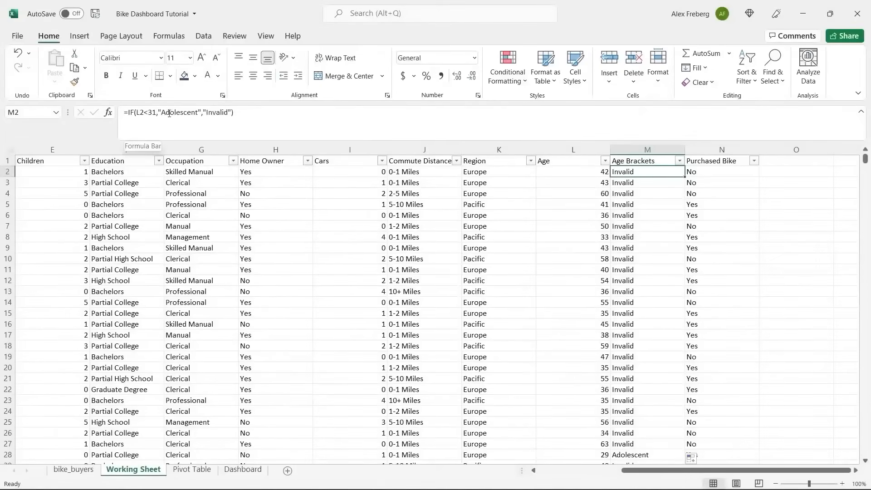
{"action": "double_click", "coordinate": [216, 114]}
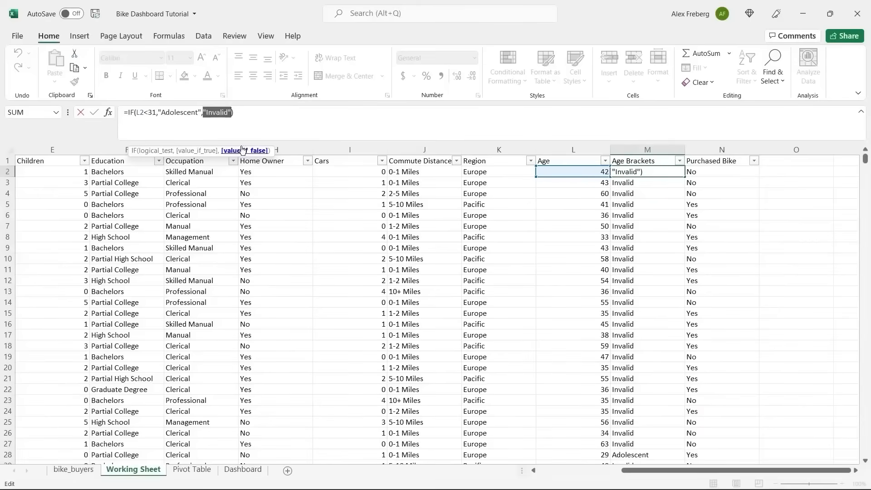
{"action": "left_click", "coordinate": [241, 119]}
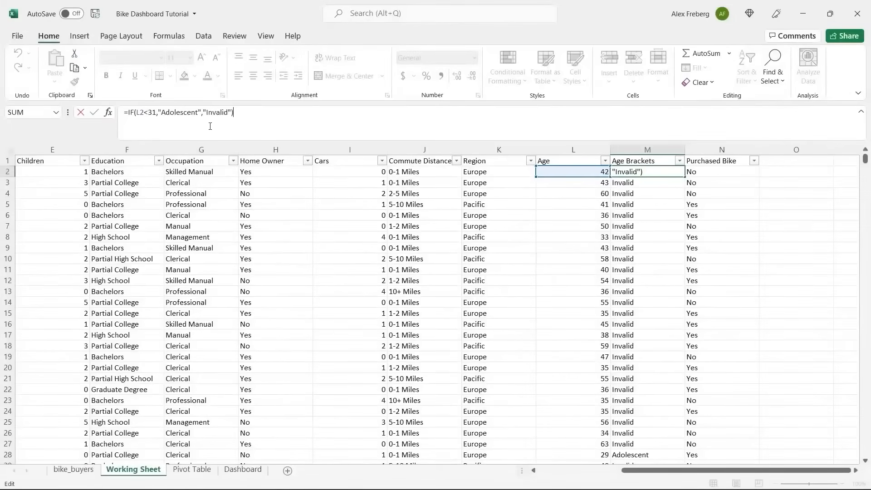
{"action": "double_click", "coordinate": [218, 113]}
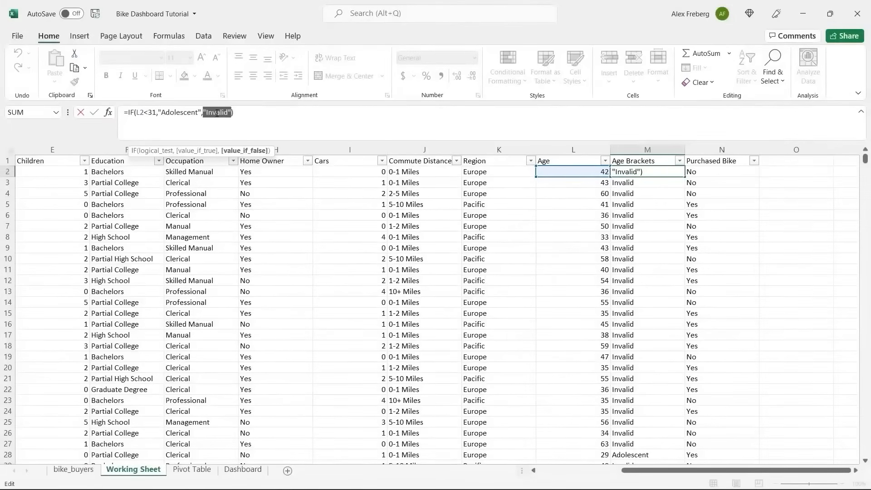
{"action": "left_click", "coordinate": [235, 114]}
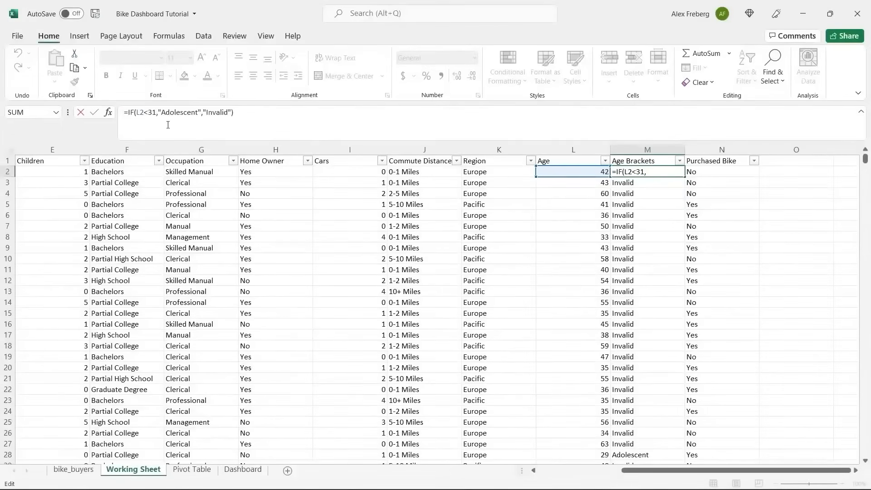
{"action": "type", "text": "IF("}
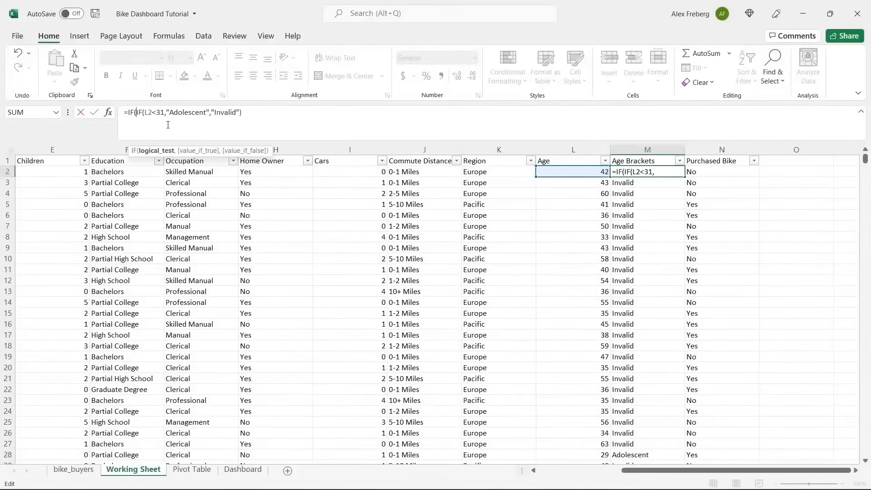
{"action": "type", "text": "("}
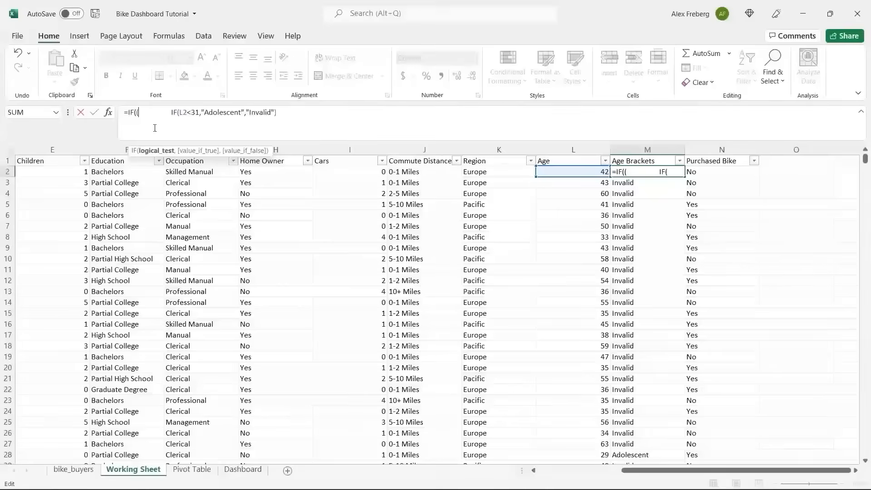
{"action": "key", "text": "ctrl+z"}
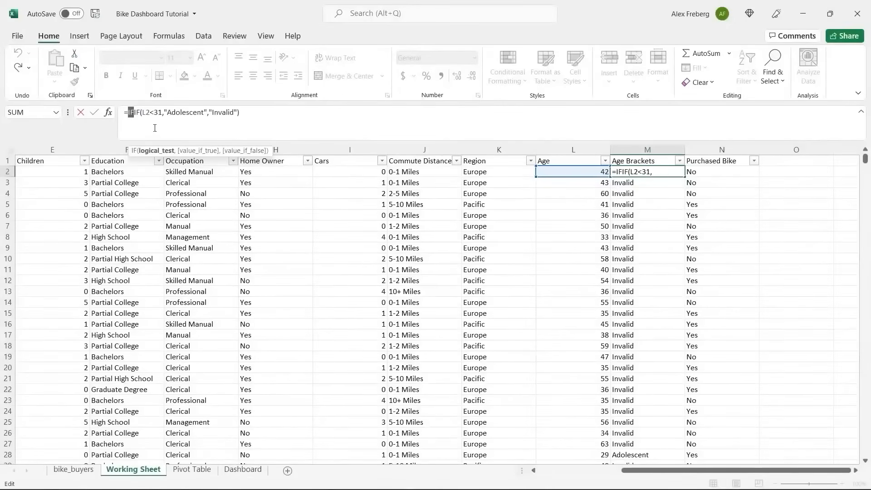
{"action": "key", "text": "ctrl+y"}
{"action": "key", "text": "ctrl+z"}
{"action": "left_click", "coordinate": [133, 113]}
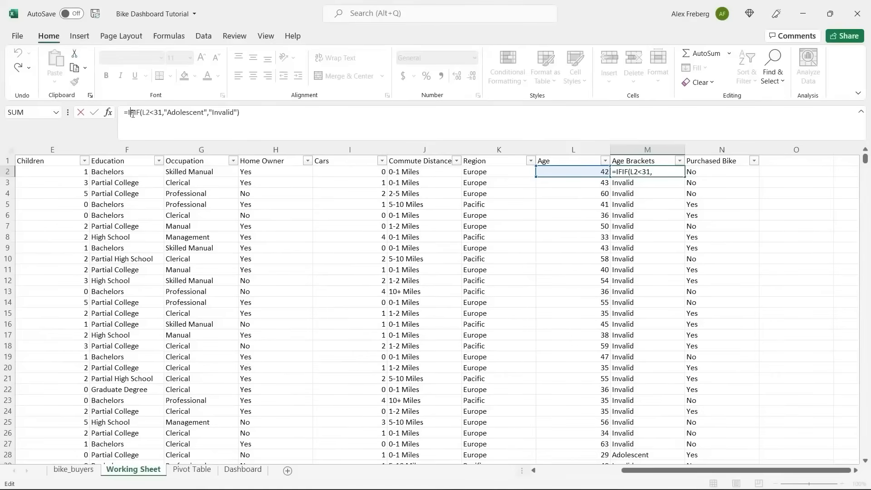
{"action": "key", "text": "BackSpace"}
{"action": "key", "text": "BackSpace"}
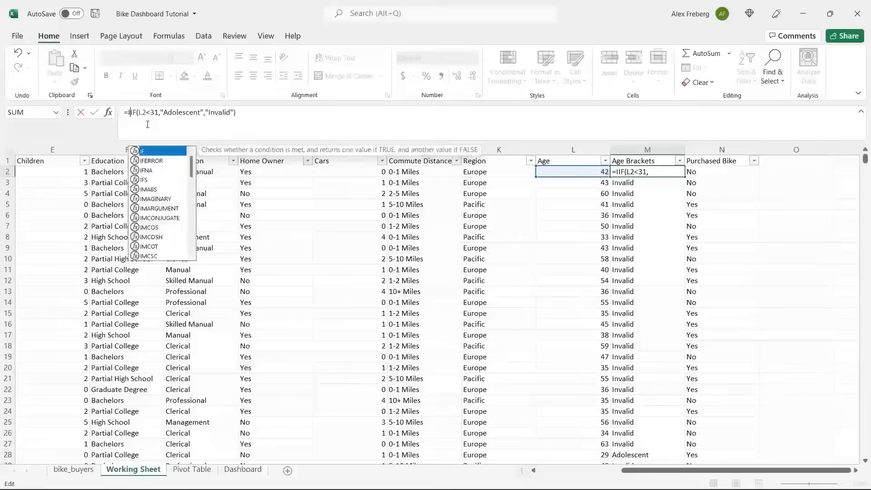
Step: Nest the M2 formula in an outer IF, making it =IF(L2>=31, "Middle Age",IF(L2<31,"Adolescent","Invalid"))
{"action": "type", "text": "IF("}
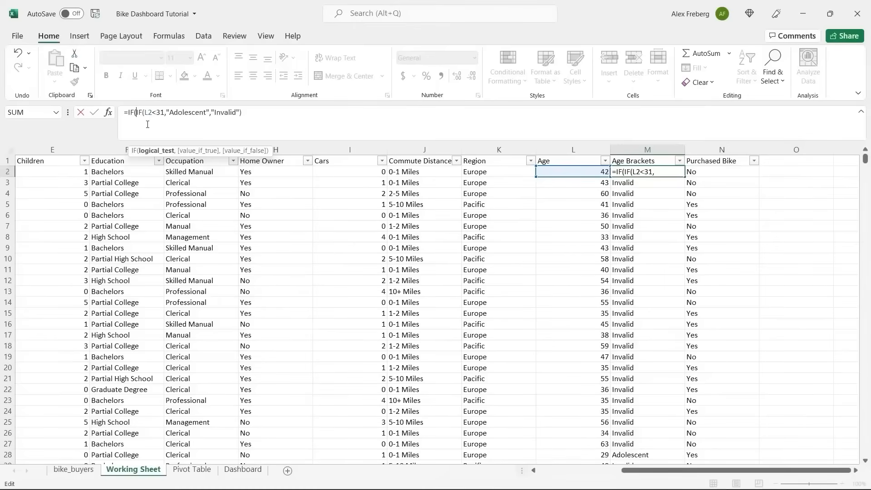
{"action": "left_click", "coordinate": [574, 172]}
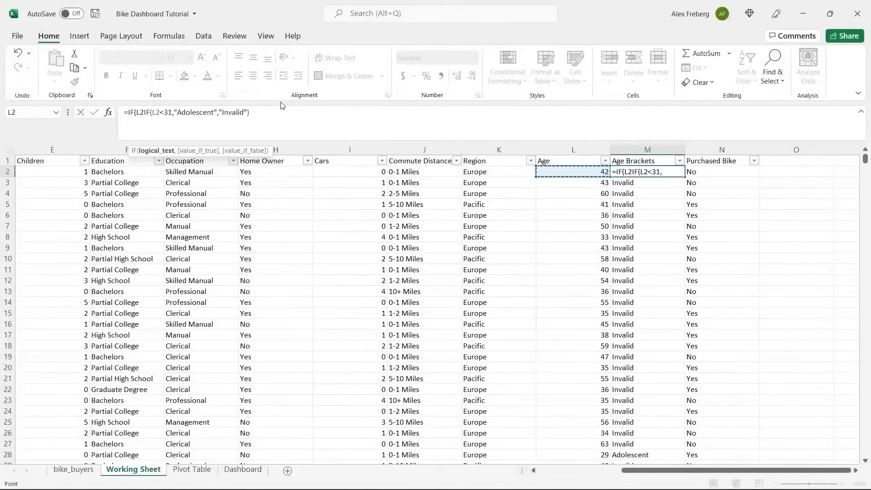
{"action": "type", "text": ">"}
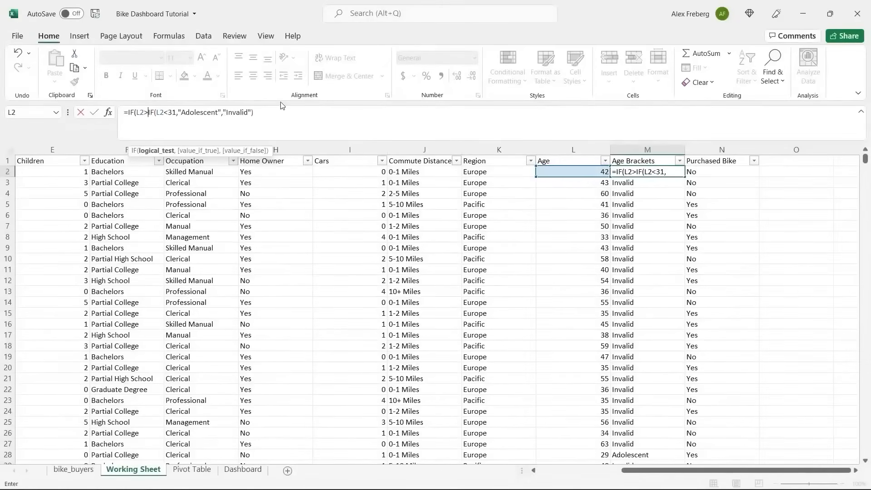
{"action": "type", "text": "=31,"}
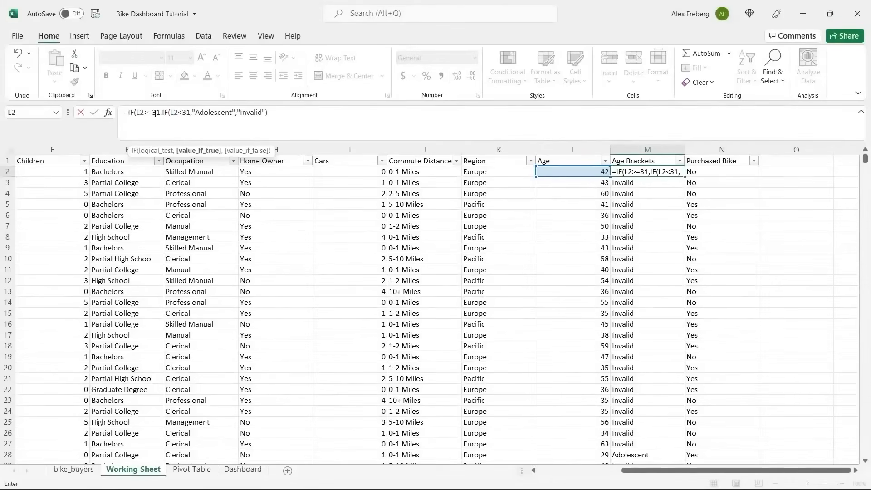
{"action": "type", "text": "\"Middle"}
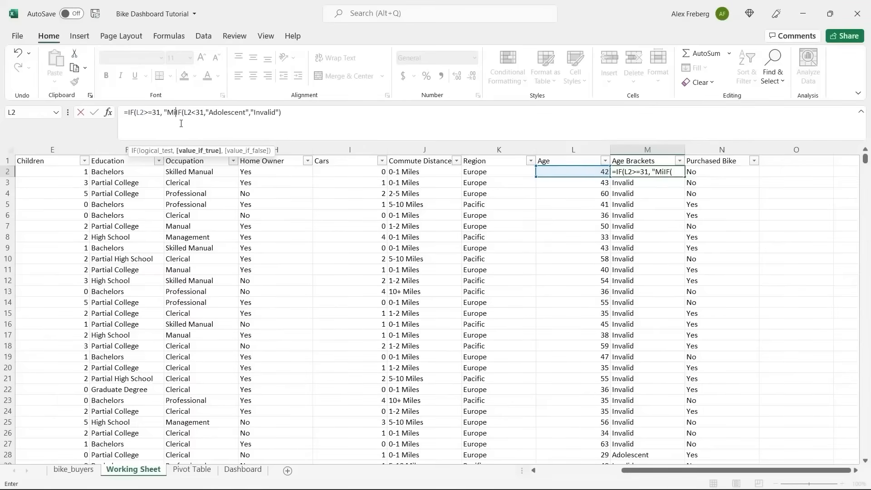
{"action": "type", "text": " Age\""}
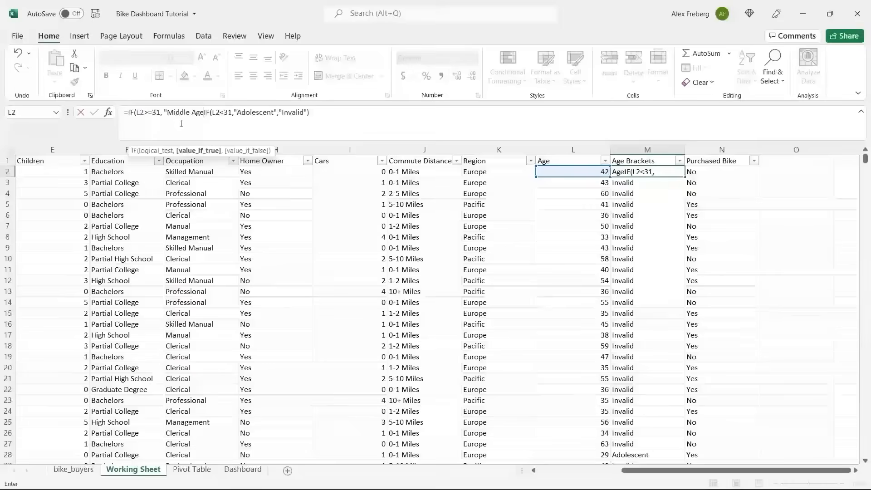
{"action": "type", "text": ","}
{"action": "left_click_drag", "start_coordinate": [208, 113], "coordinate": [310, 113]}
{"action": "left_click", "coordinate": [319, 115]}
{"action": "type", "text": ")"}
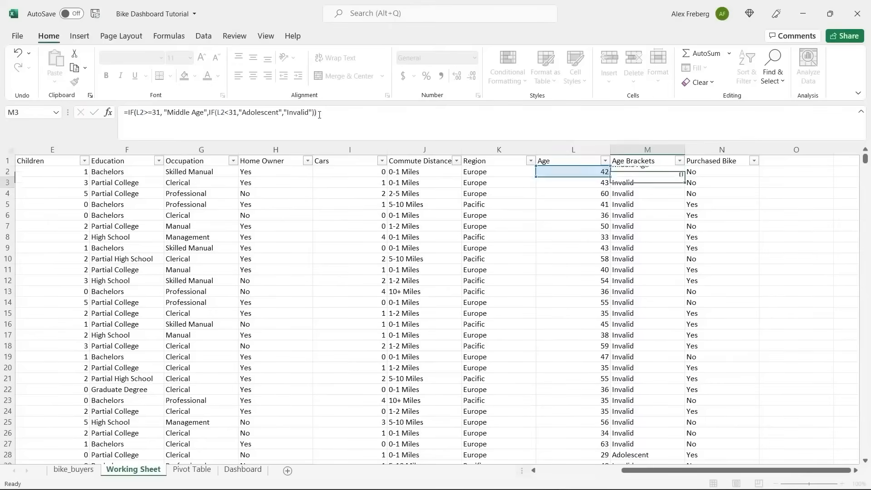
{"action": "key", "text": "Return"}
Step: Fill the nested IF formula from M2 down the whole Age Brackets column
{"action": "left_click", "coordinate": [676, 175]}
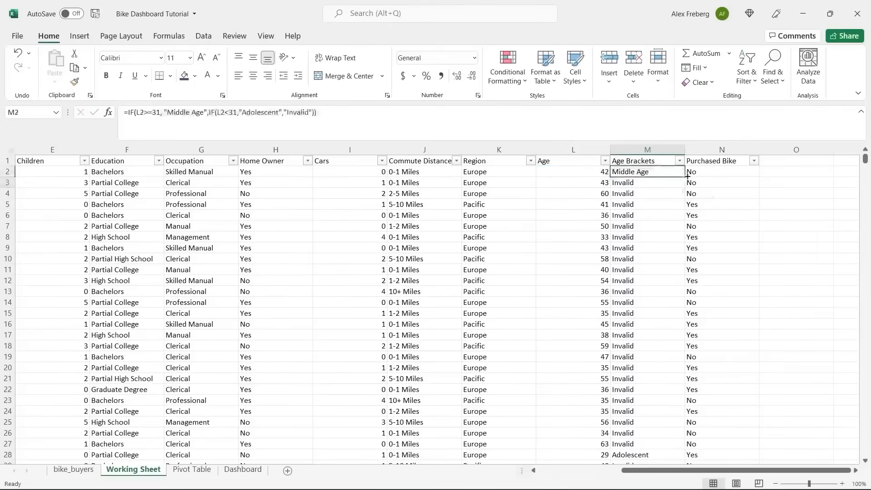
{"action": "double_click", "coordinate": [677, 175]}
{"action": "left_click", "coordinate": [647, 194]}
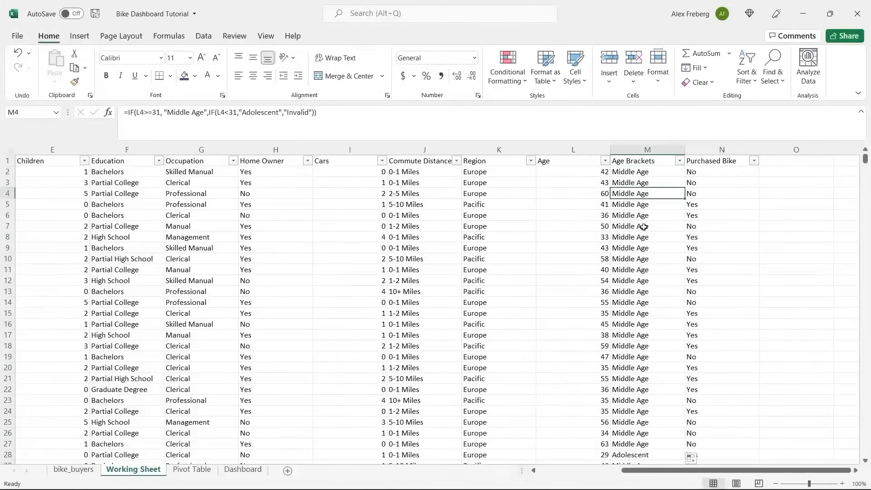
Step: Review the bracket values in the Age Brackets filter list to see whether any Invalid entries remain
{"action": "left_click", "coordinate": [679, 161]}
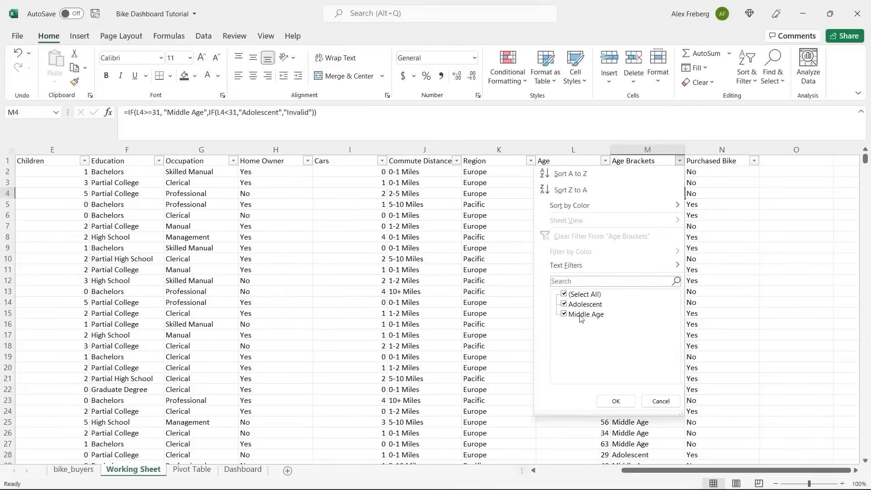
{"action": "left_click", "coordinate": [651, 399]}
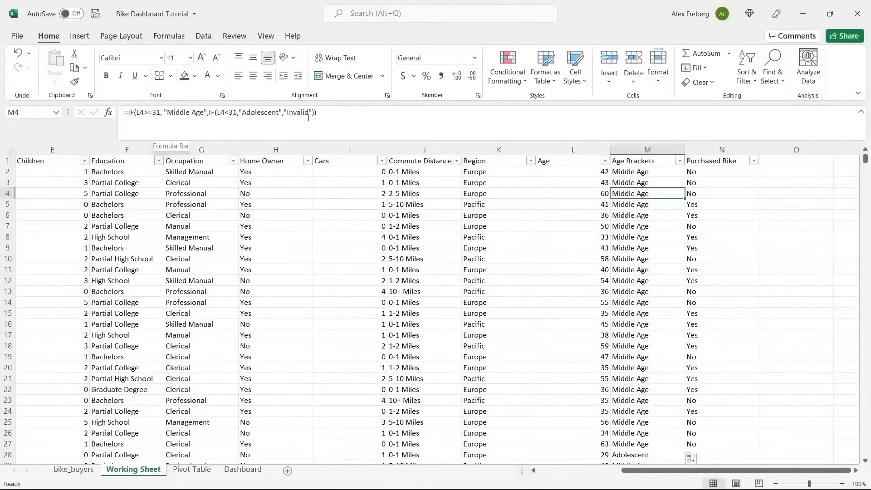
{"action": "left_click", "coordinate": [681, 161]}
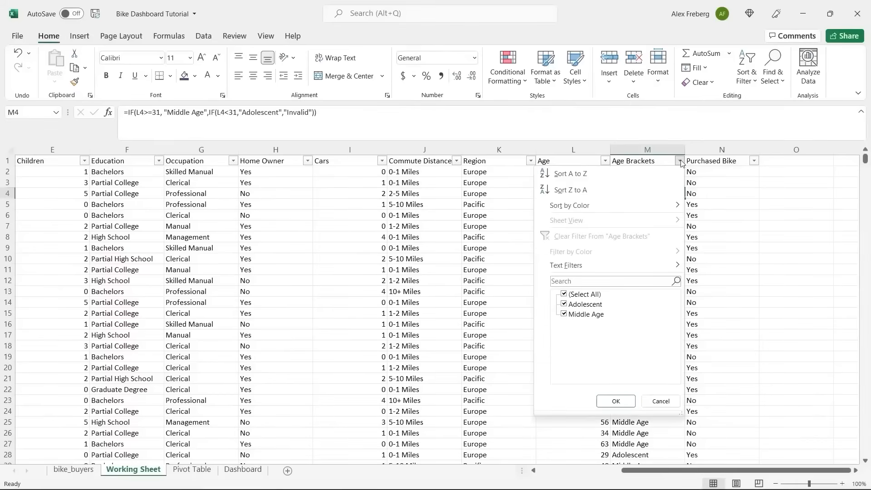
{"action": "left_click", "coordinate": [666, 403]}
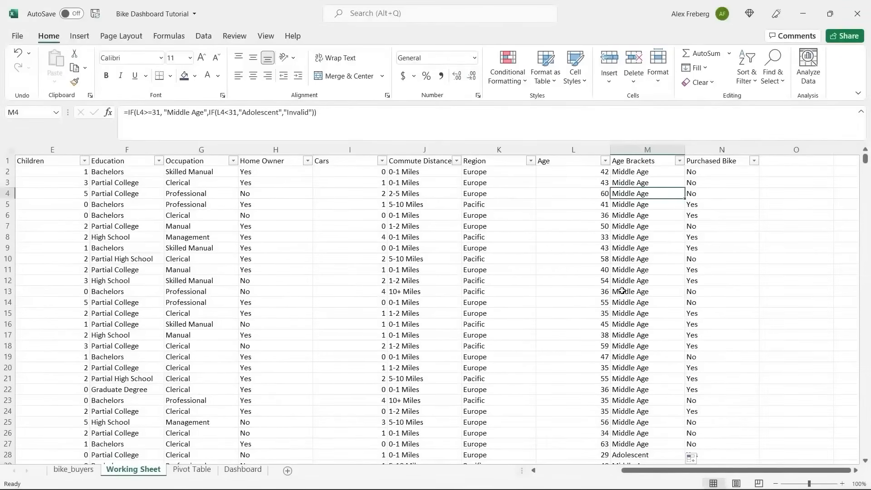
{"action": "left_click_drag", "start_coordinate": [321, 114], "coordinate": [127, 116]}
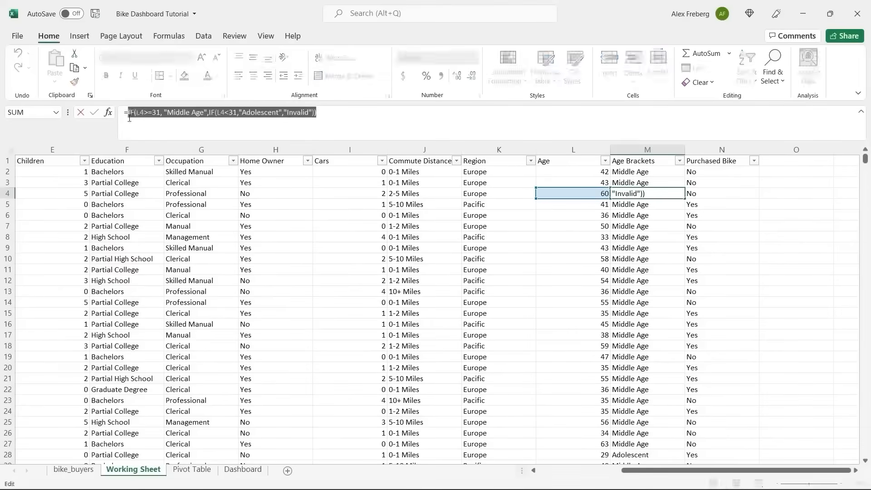
{"action": "double_click", "coordinate": [296, 112]}
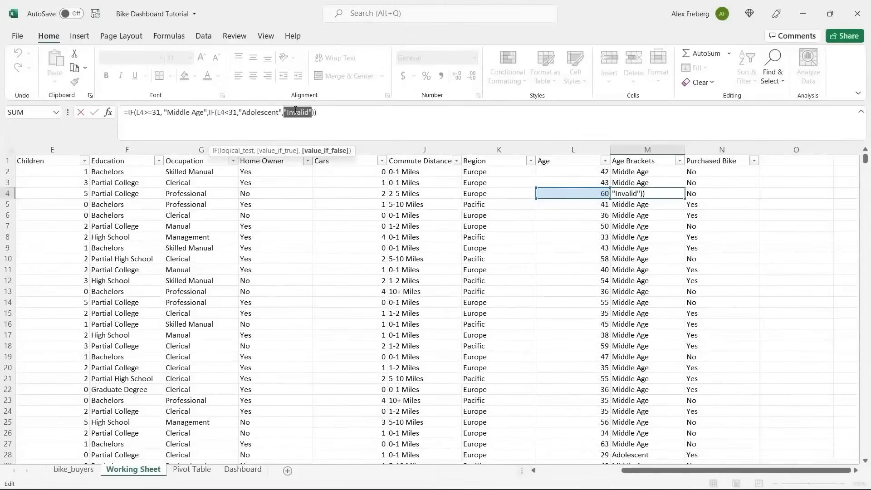
{"action": "left_click", "coordinate": [321, 113]}
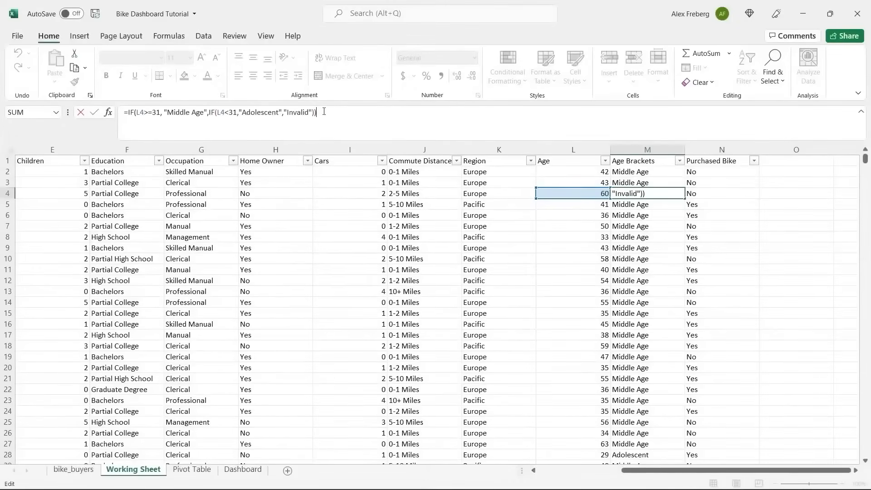
{"action": "left_click", "coordinate": [128, 112]}
{"action": "type", "text": "IF"}
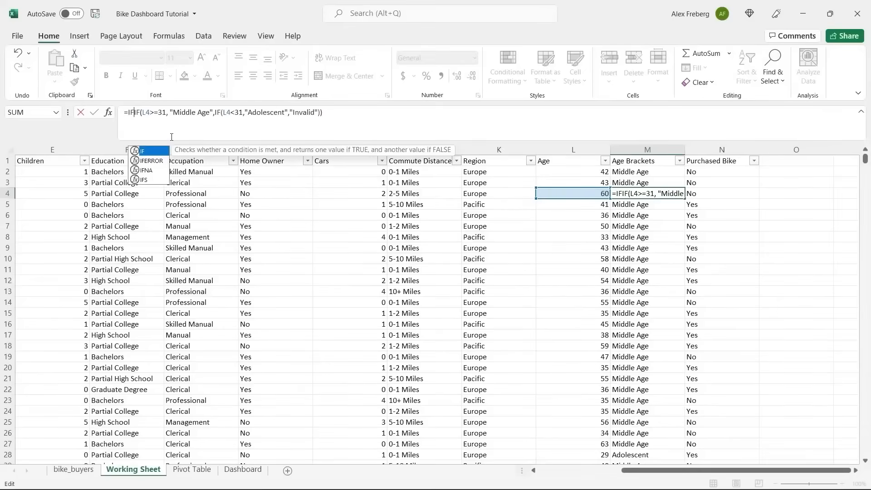
{"action": "type", "text": "("}
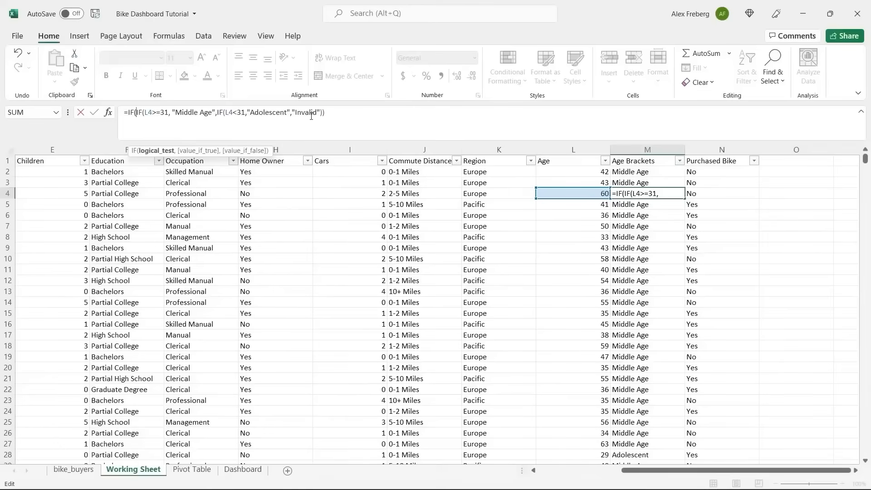
{"action": "key", "text": "BackSpace"}
{"action": "key", "text": "BackSpace"}
{"action": "key", "text": "BackSpace"}
{"action": "key", "text": "BackSpace"}
{"action": "type", "text": "="}
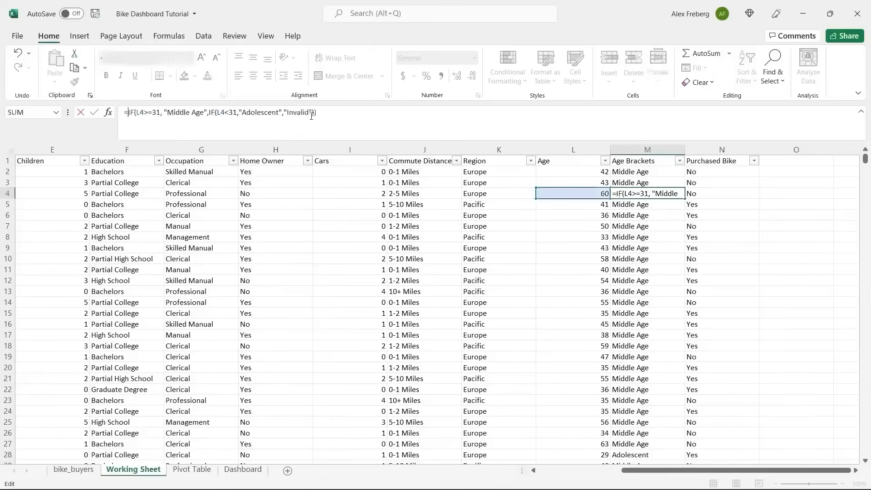
{"action": "key", "text": "Return"}
Step: Nest the M2 formula in an outer IF, making it =IF(L2>55, "Old",IF(L2>=31, "Middle Age",IF(L2<31,"Adolescent","Invalid")))
{"action": "left_click", "coordinate": [630, 173]}
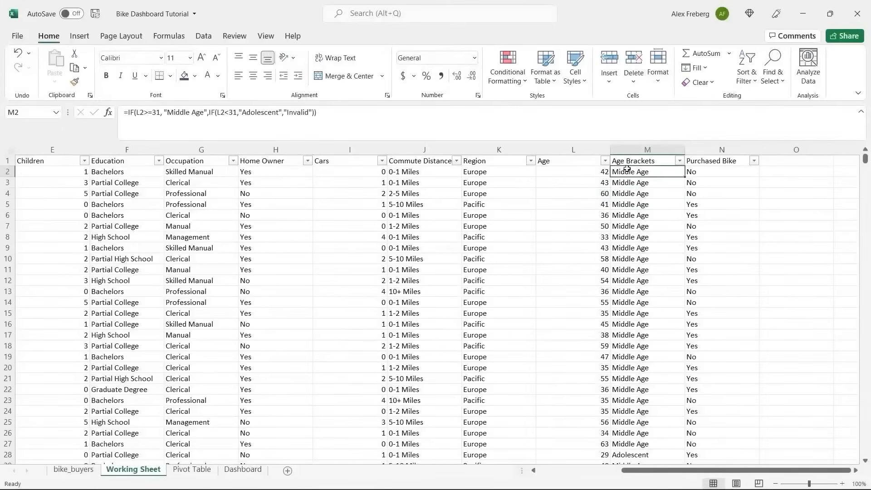
{"action": "left_click", "coordinate": [138, 114]}
{"action": "type", "text": "IF("}
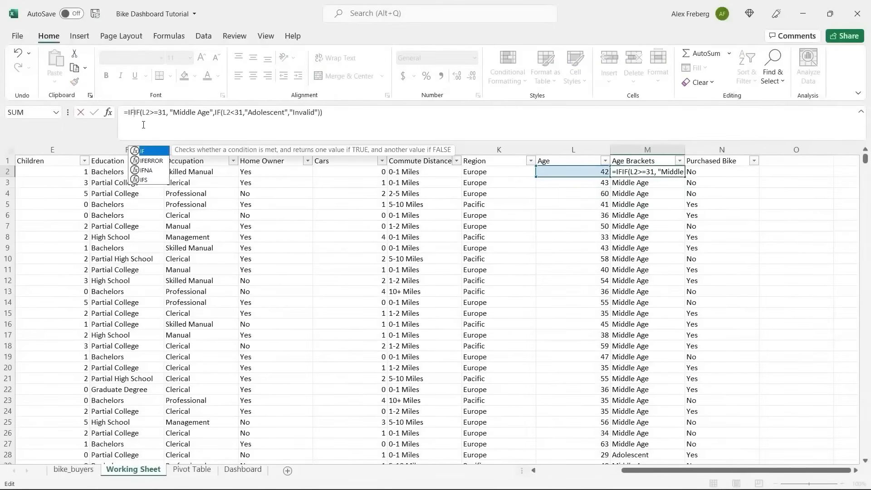
{"action": "left_click", "coordinate": [575, 171]}
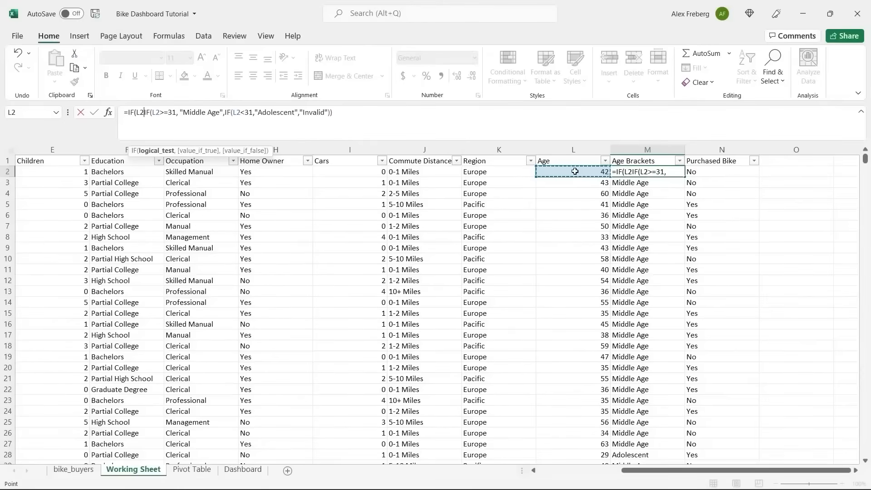
{"action": "type", "text": ">"}
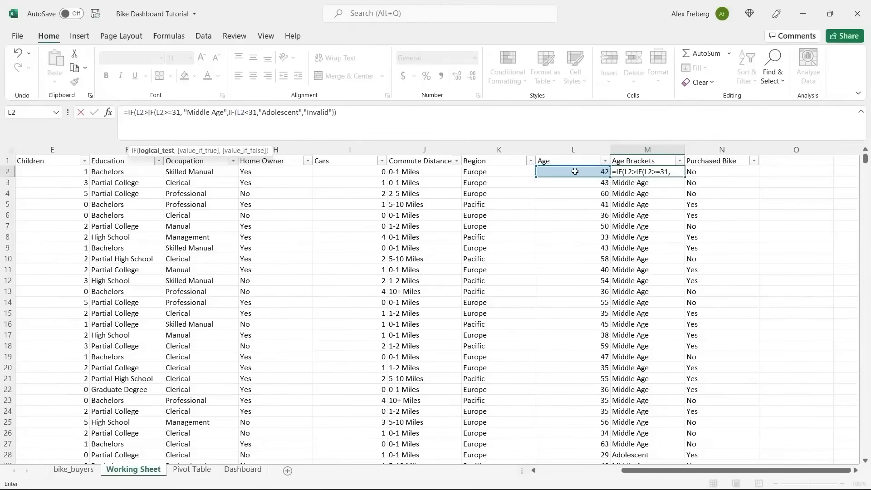
{"action": "type", "text": "55"}
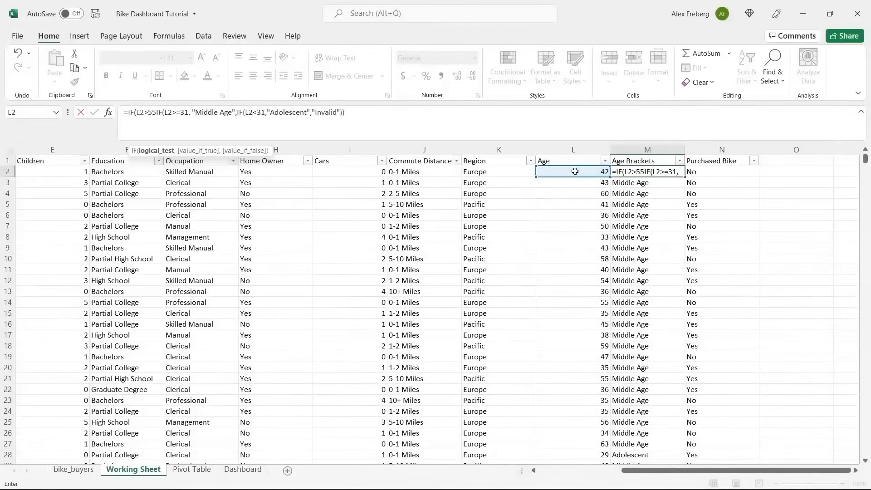
{"action": "type", "text": ", \"O"}
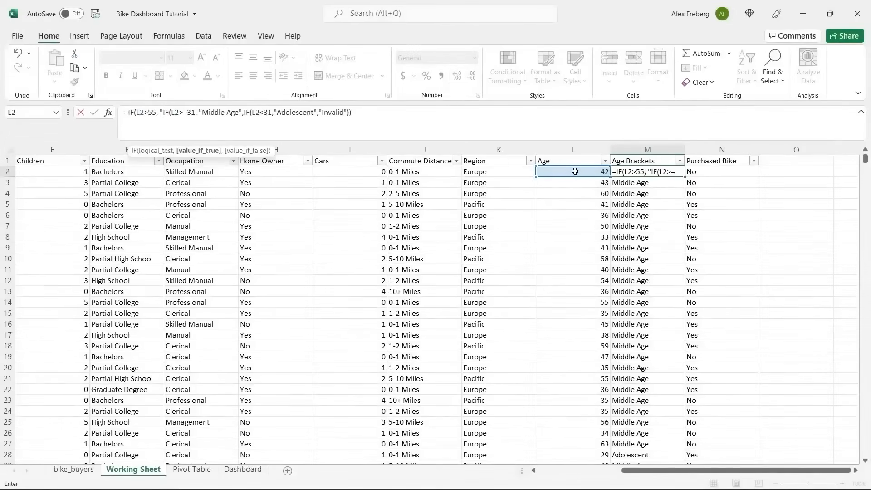
{"action": "type", "text": "ld\""}
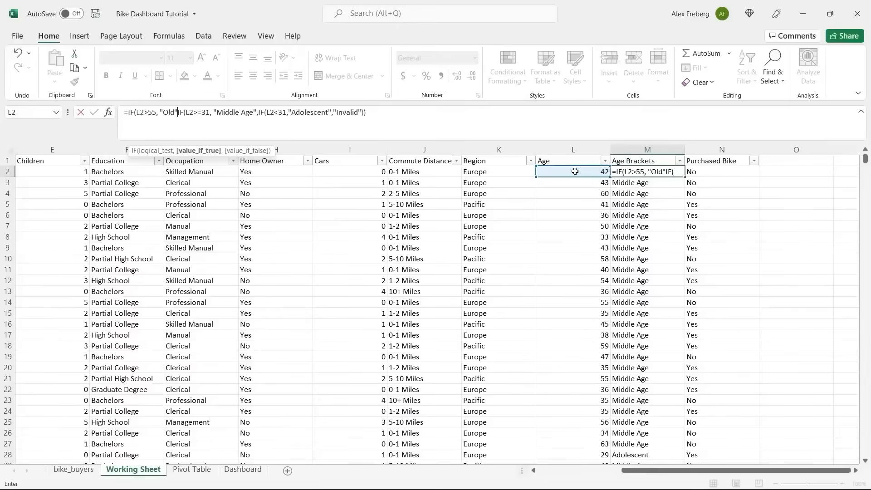
{"action": "type", "text": ","}
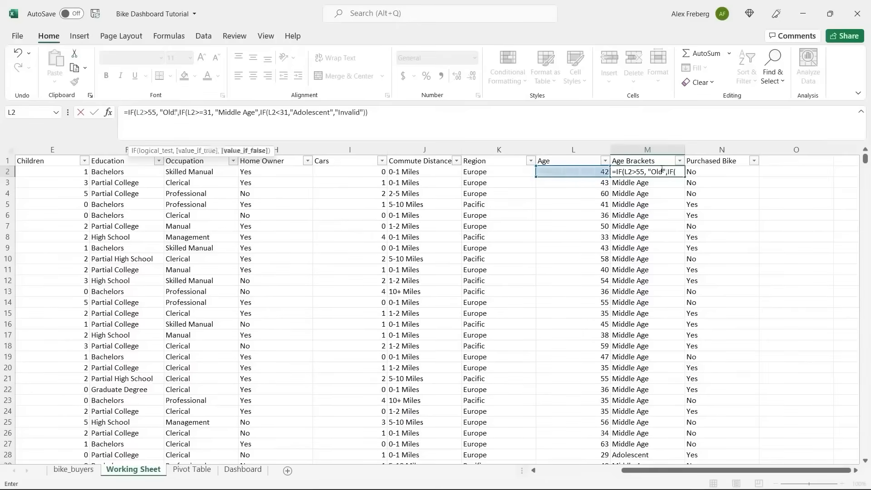
{"action": "left_click", "coordinate": [390, 113]}
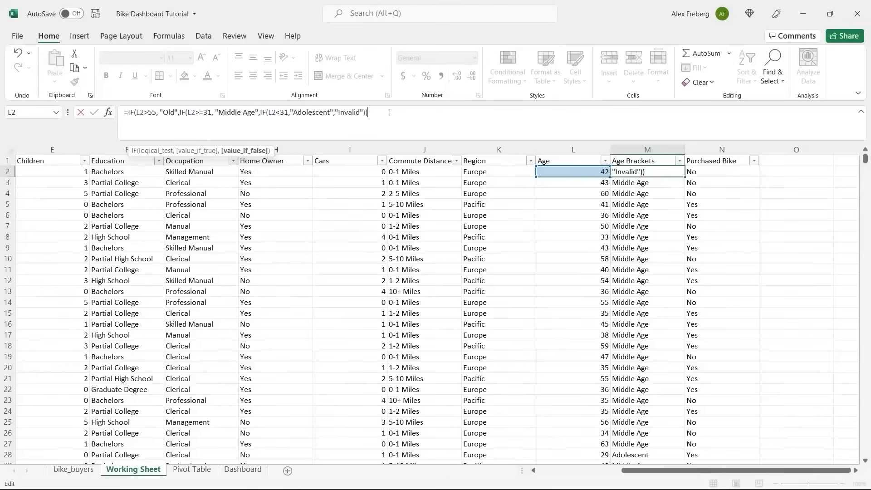
{"action": "type", "text": ")"}
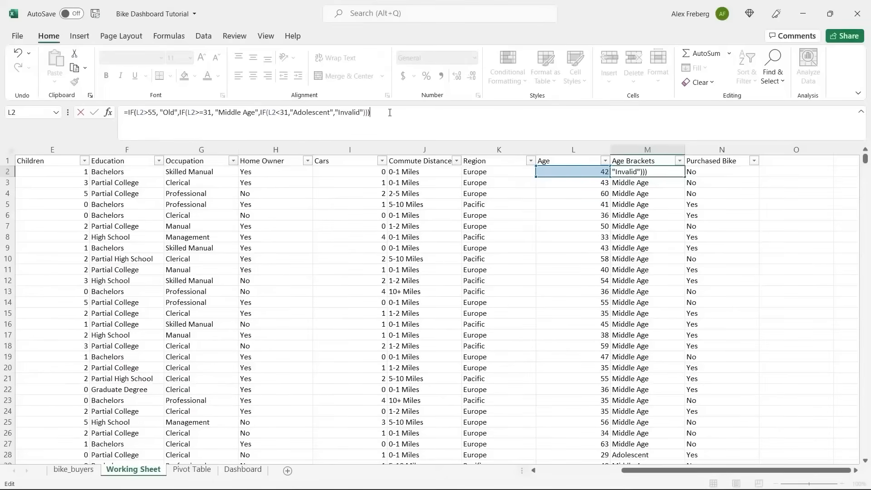
{"action": "key", "text": "Return"}
Step: Fill the M2 formula down the Age Brackets column and spot-check the rows for the oldest buyers
{"action": "left_click", "coordinate": [681, 173]}
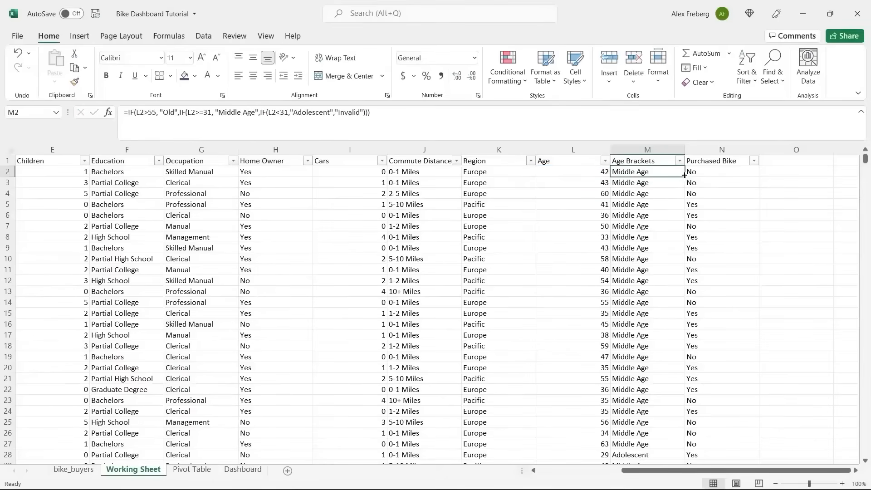
{"action": "double_click", "coordinate": [684, 175]}
{"action": "left_click", "coordinate": [647, 191]}
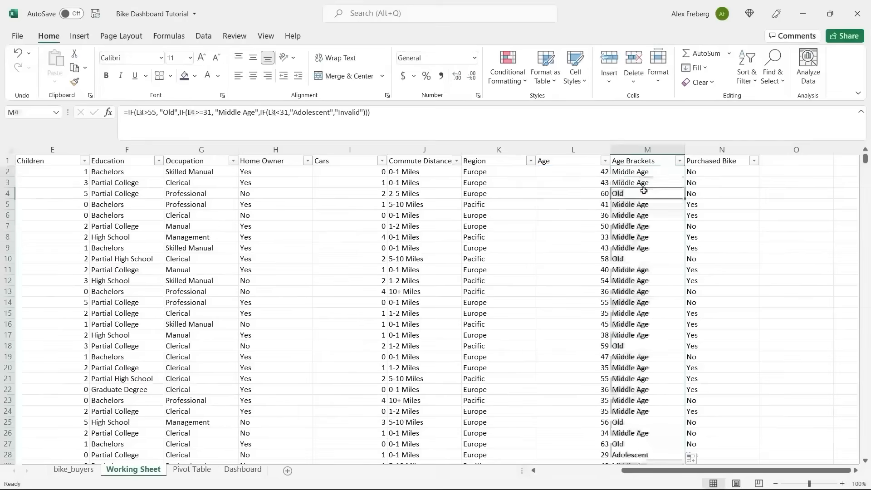
{"action": "left_click", "coordinate": [627, 259]}
{"action": "left_click", "coordinate": [633, 345]}
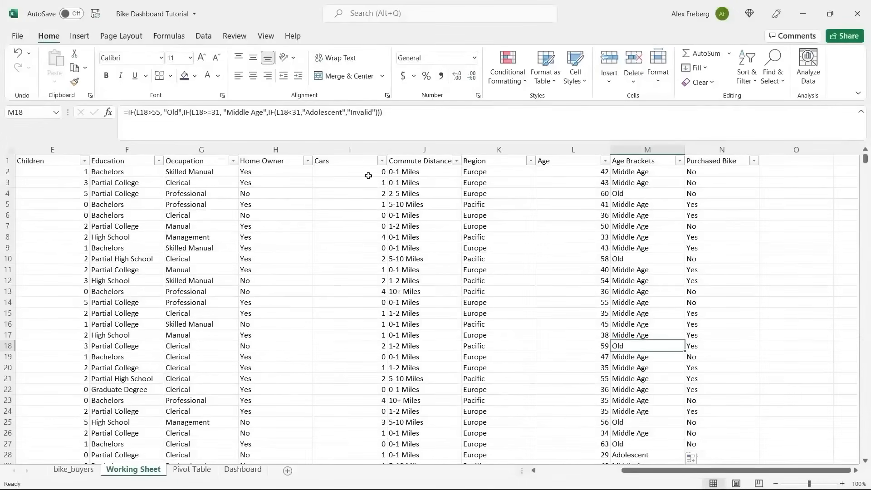
{"action": "double_click", "coordinate": [155, 112]}
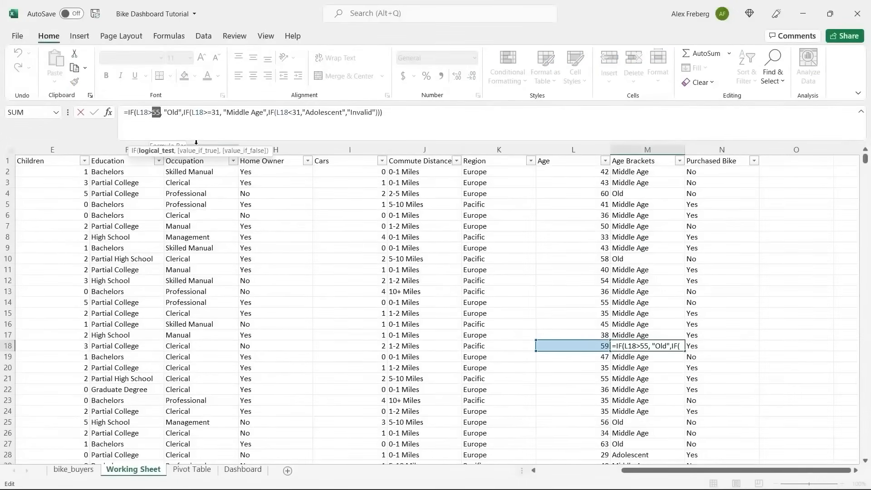
{"action": "type", "text": "54"}
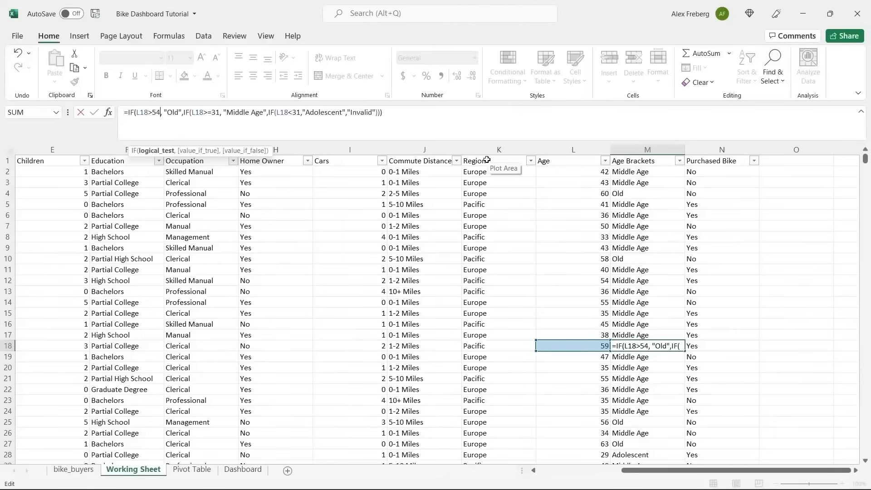
{"action": "key", "text": "shift+Left"}
{"action": "key", "text": "shift+Left"}
{"action": "left_click", "coordinate": [644, 215]}
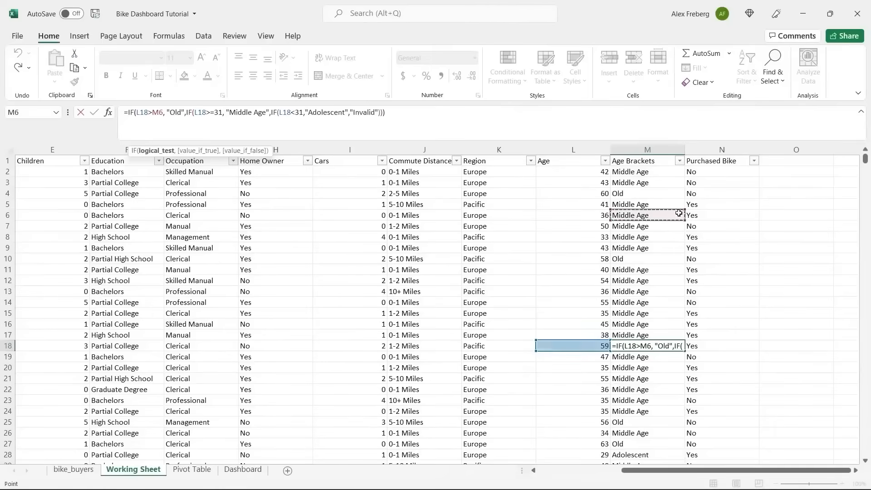
{"action": "key", "text": "Escape"}
Step: Change the "Old" condition in the M2 formula to L2>54 and fill it down the whole Age Brackets column
{"action": "left_click", "coordinate": [650, 172]}
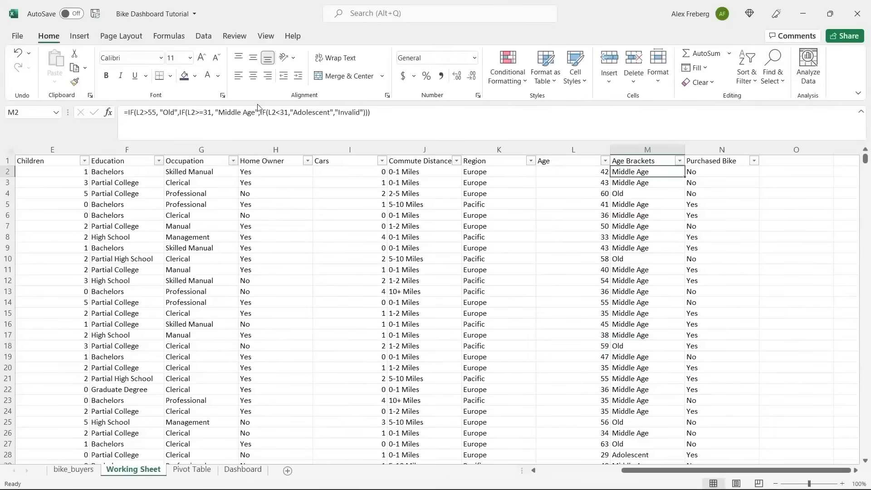
{"action": "left_click", "coordinate": [154, 109]}
{"action": "key", "text": "BackSpace"}
{"action": "type", "text": "4"}
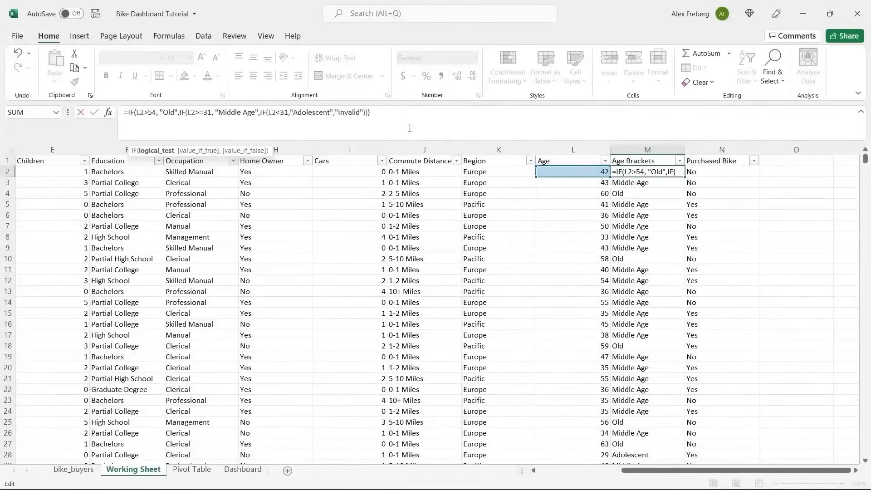
{"action": "left_click", "coordinate": [378, 115]}
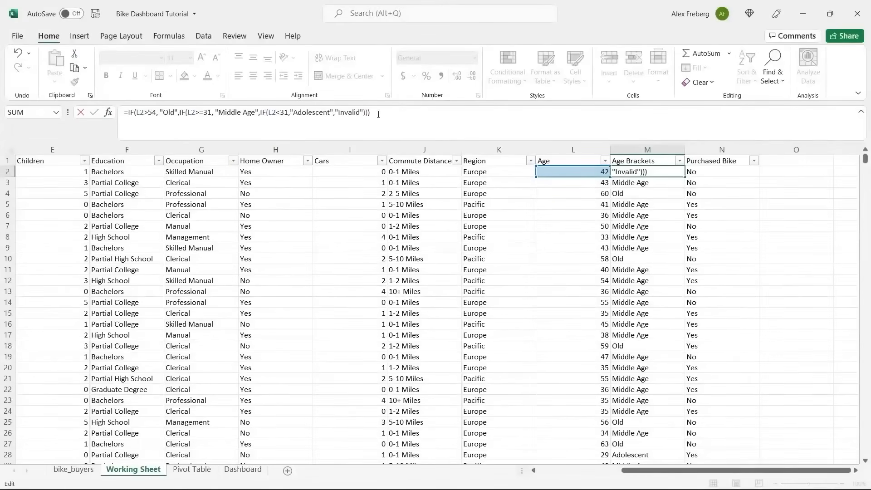
{"action": "key", "text": "Return"}
{"action": "left_click", "coordinate": [681, 171]}
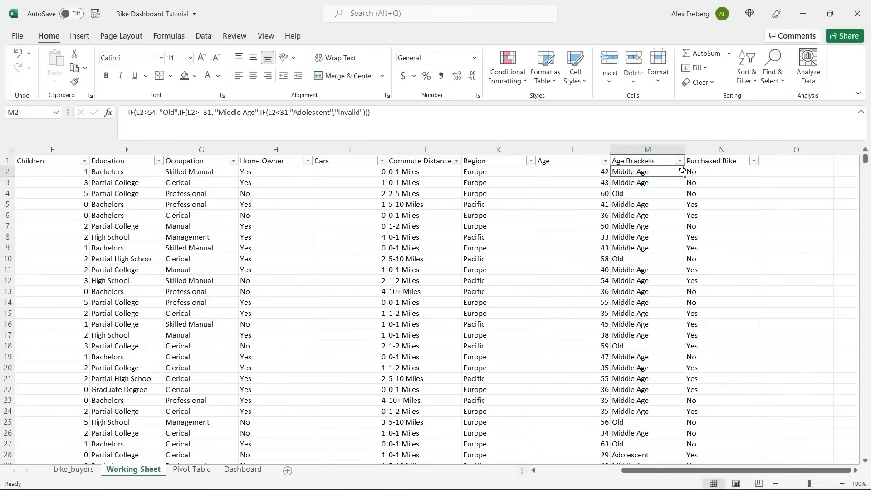
{"action": "double_click", "coordinate": [682, 170]}
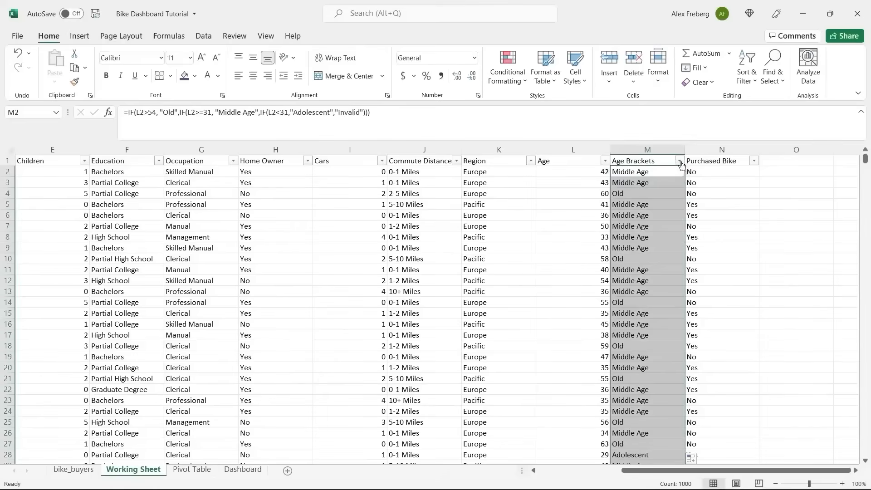
Step: Review the values in the Age Brackets and Purchased Bike filter lists without applying any filter
{"action": "left_click", "coordinate": [679, 162]}
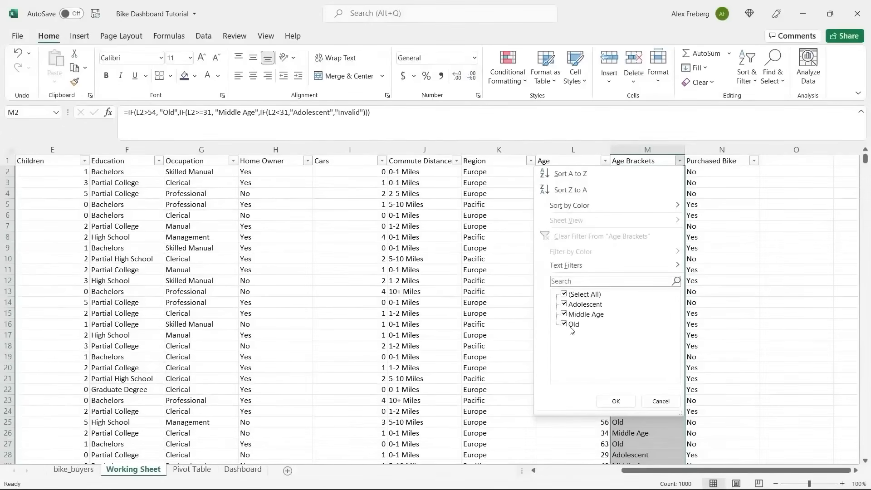
{"action": "left_click", "coordinate": [655, 401]}
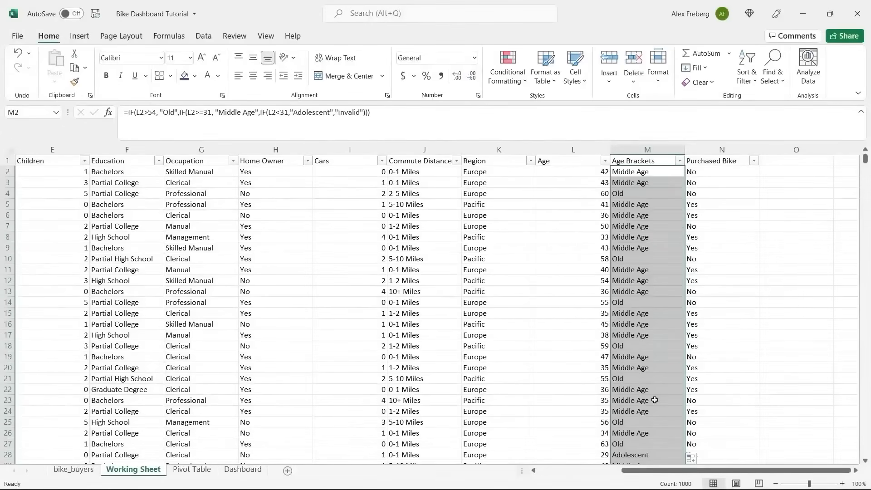
{"action": "left_click", "coordinate": [645, 314]}
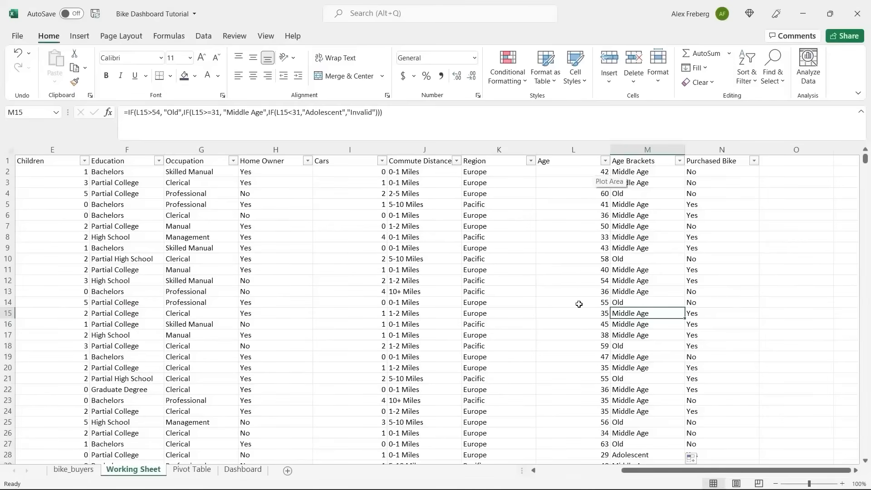
{"action": "left_click", "coordinate": [659, 162]}
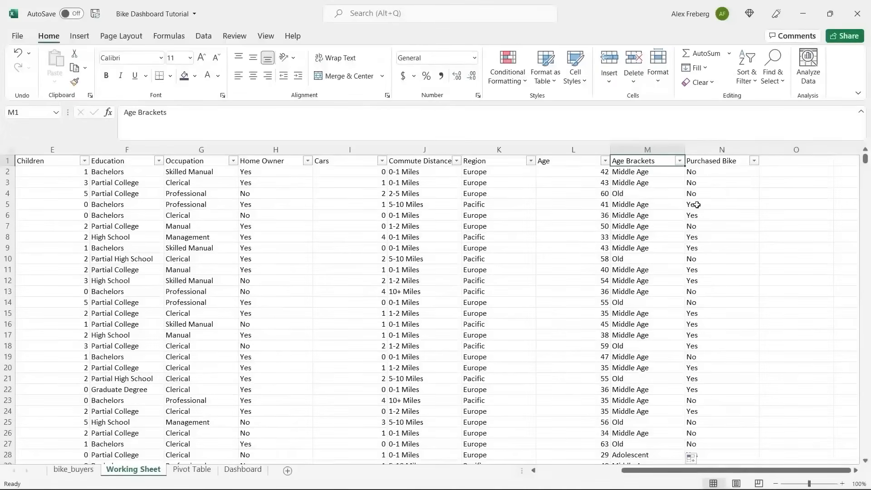
{"action": "left_click", "coordinate": [755, 162]}
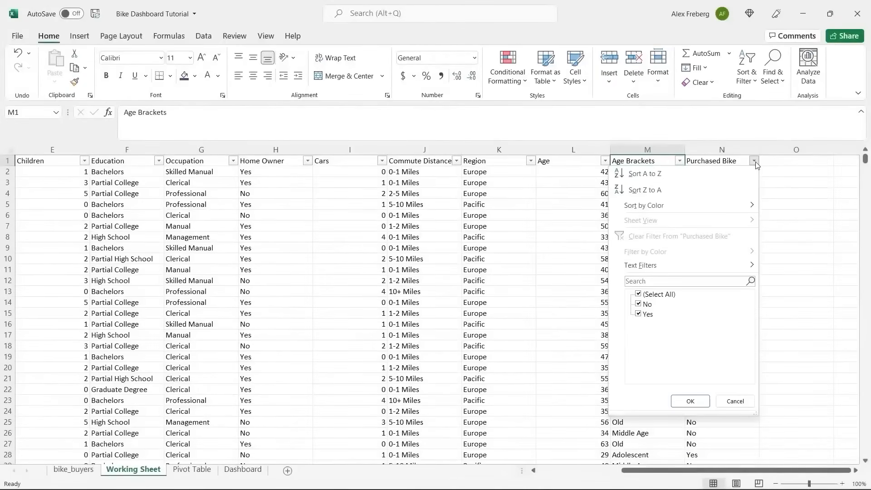
{"action": "left_click", "coordinate": [817, 303]}
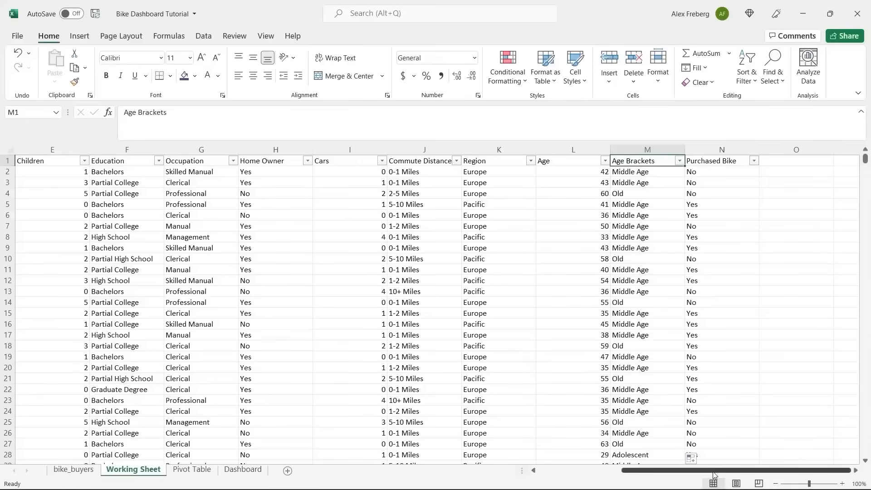
Step: Correct the garbled header in cell B1 of the working sheet to "Marital Status"
{"action": "left_click_drag", "start_coordinate": [714, 475], "coordinate": [625, 476]}
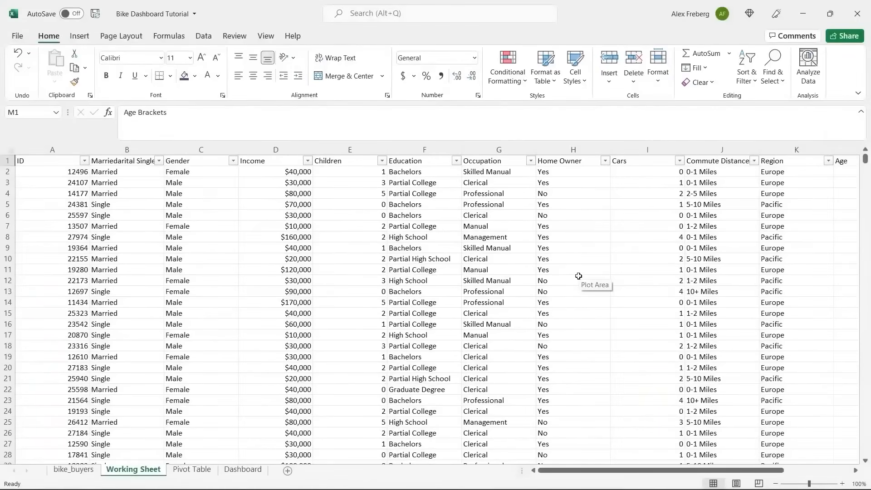
{"action": "left_click", "coordinate": [136, 162]}
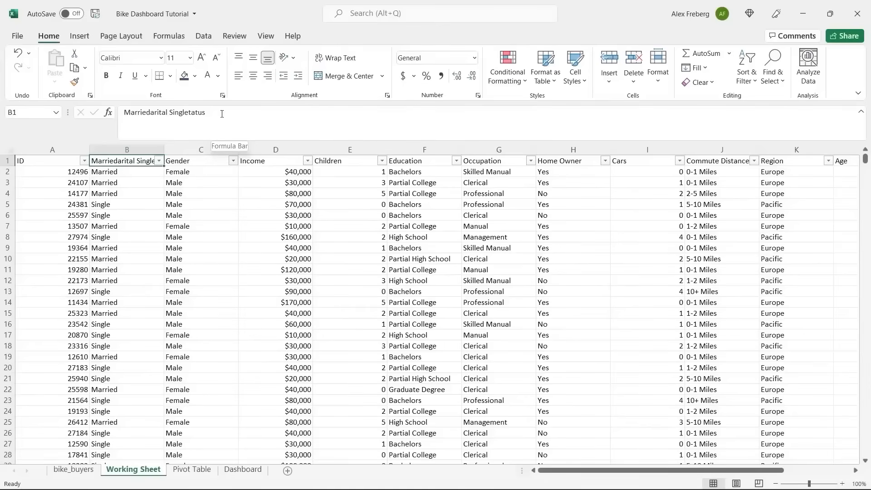
{"action": "left_click", "coordinate": [222, 114]}
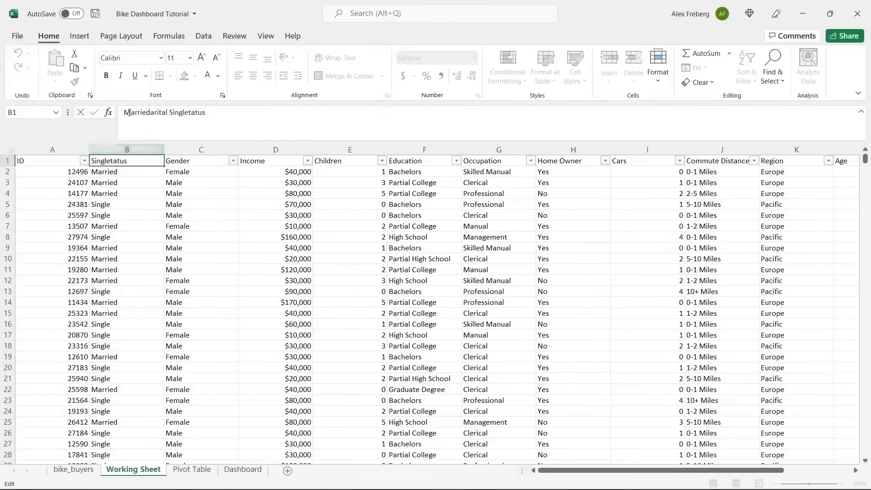
{"action": "double_click", "coordinate": [148, 112]}
{"action": "double_click", "coordinate": [200, 112]}
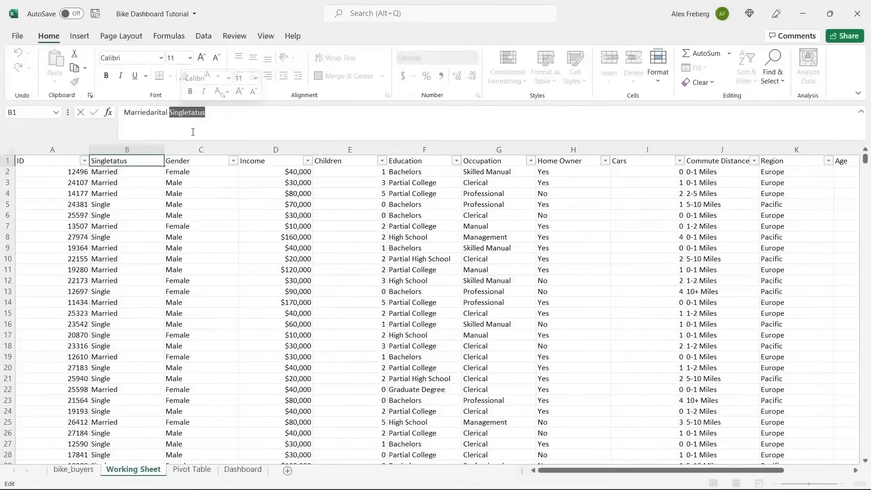
{"action": "left_click", "coordinate": [220, 116]}
{"action": "left_click_drag", "start_coordinate": [151, 112], "coordinate": [107, 116]}
{"action": "left_click_drag", "start_coordinate": [174, 114], "coordinate": [72, 106]}
{"action": "type", "text": "Mar"}
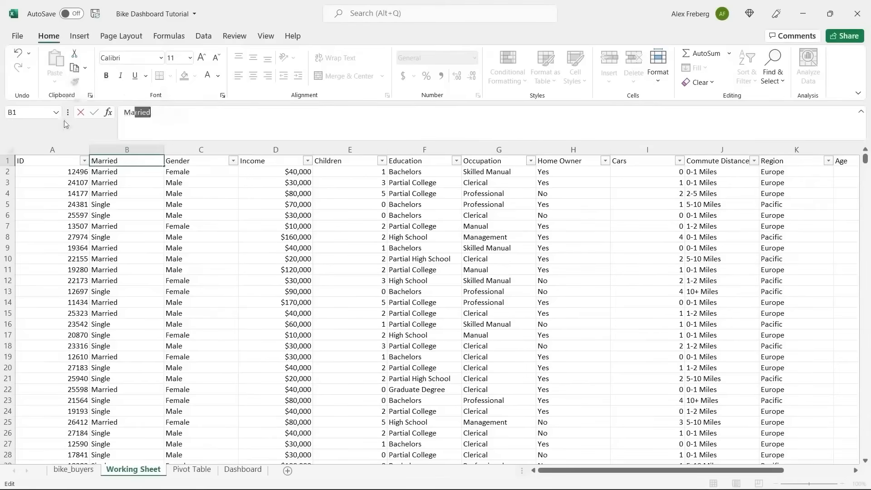
{"action": "type", "text": "ital Status"}
{"action": "left_click", "coordinate": [136, 183]}
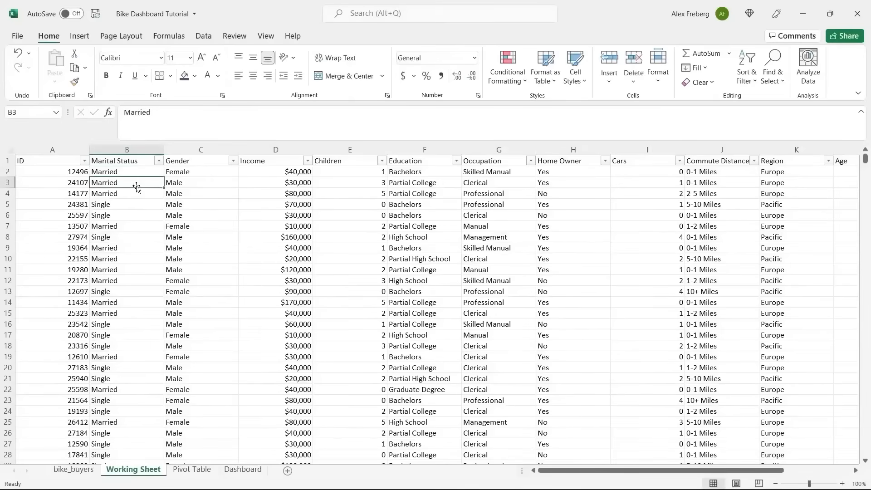
Step: Compare the cleaned working sheet with the raw data on the bike_buyers sheet
{"action": "left_click", "coordinate": [305, 222]}
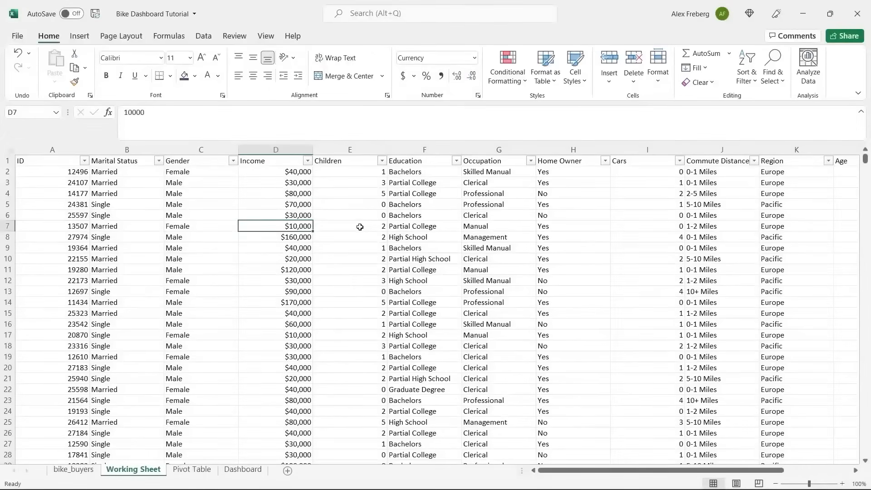
{"action": "left_click", "coordinate": [360, 227]}
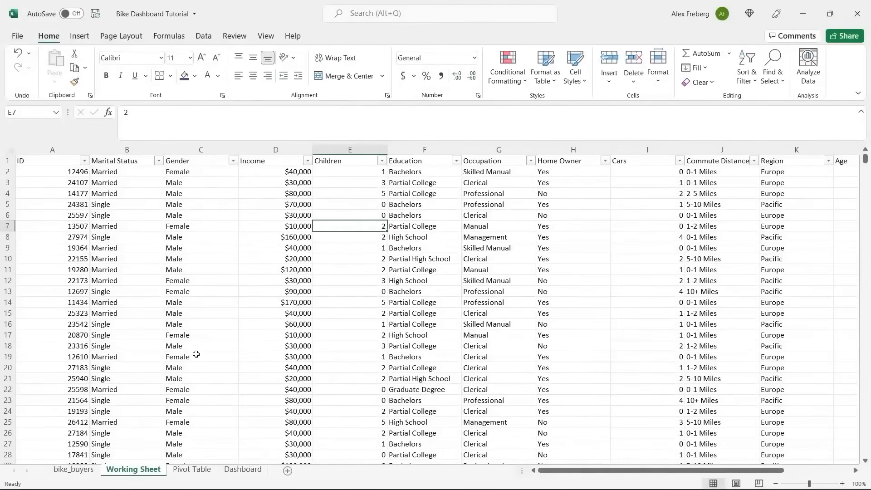
{"action": "left_click", "coordinate": [73, 470]}
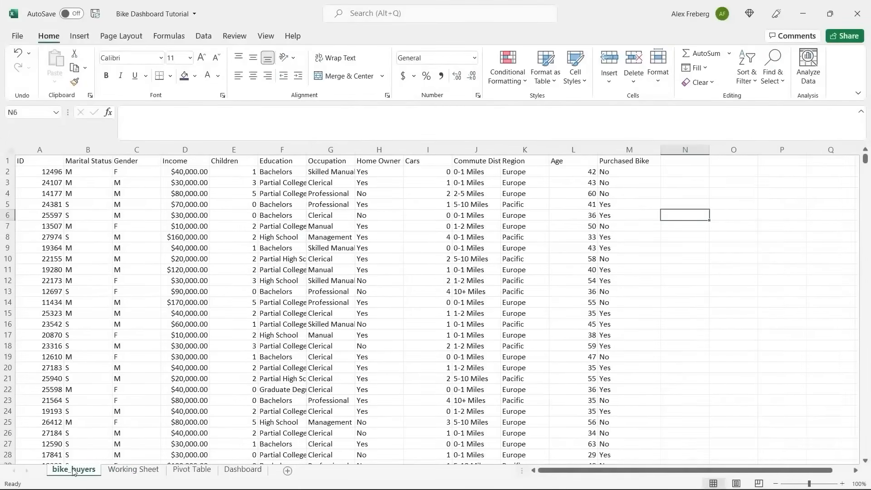
{"action": "left_click", "coordinate": [126, 470]}
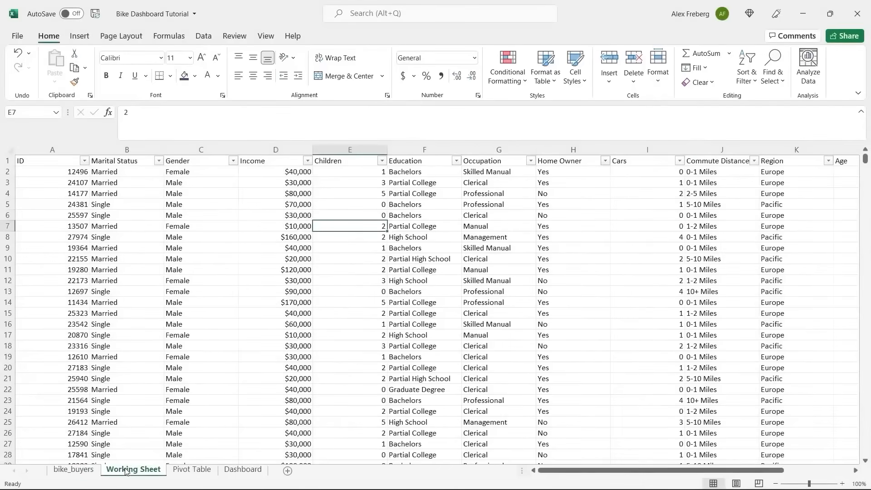
Step: Clear the "Pivot" placeholder text from cell A1 of the Pivot Table sheet
{"action": "left_click", "coordinate": [193, 470]}
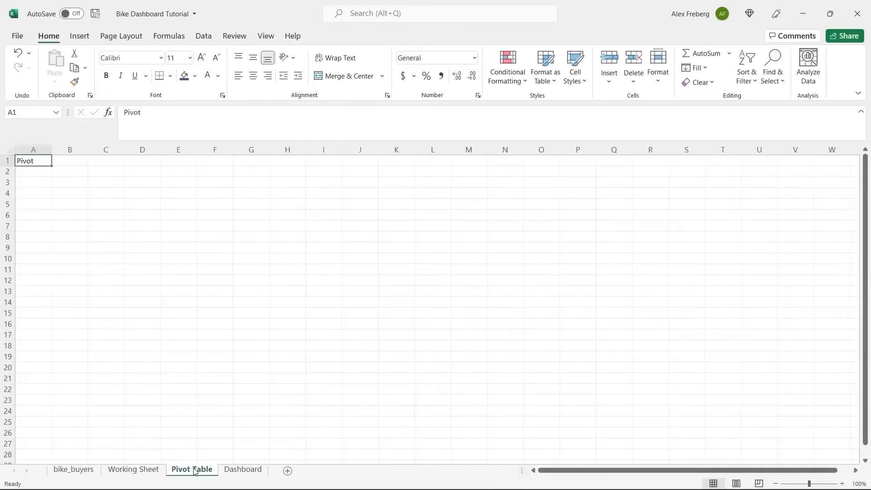
{"action": "left_click", "coordinate": [64, 184]}
{"action": "left_click", "coordinate": [42, 154]}
{"action": "left_click", "coordinate": [36, 160]}
{"action": "key", "text": "Delete"}
Step: Select cell A3 on the Pivot Table sheet and bring up the insertion tools
{"action": "left_click", "coordinate": [39, 186]}
{"action": "left_click", "coordinate": [79, 36]}
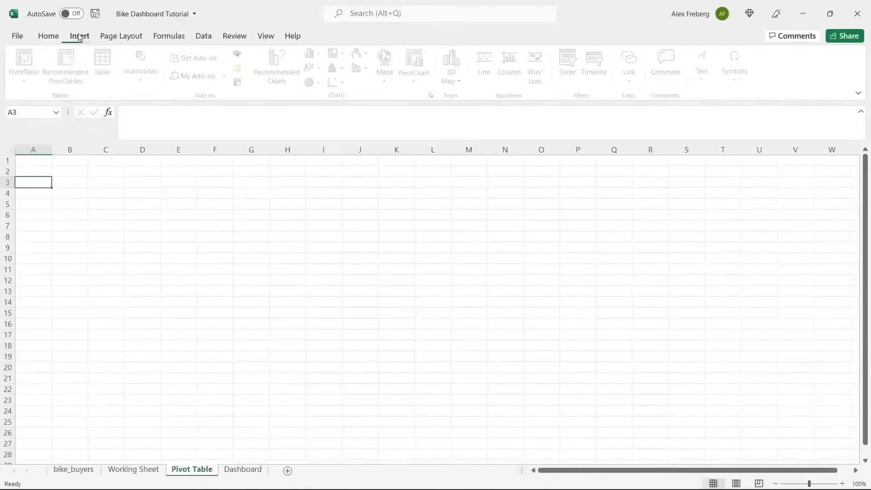
Step: Insert a PivotTable in cell A3 of the Pivot Table sheet, using 'Working Sheet'!$A$1:$N$1001 as its source range
{"action": "left_click", "coordinate": [35, 59]}
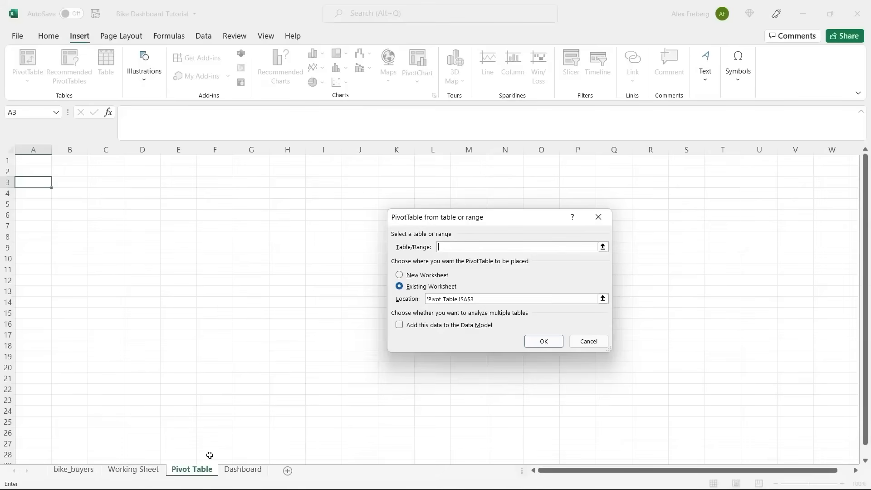
{"action": "left_click", "coordinate": [145, 470]}
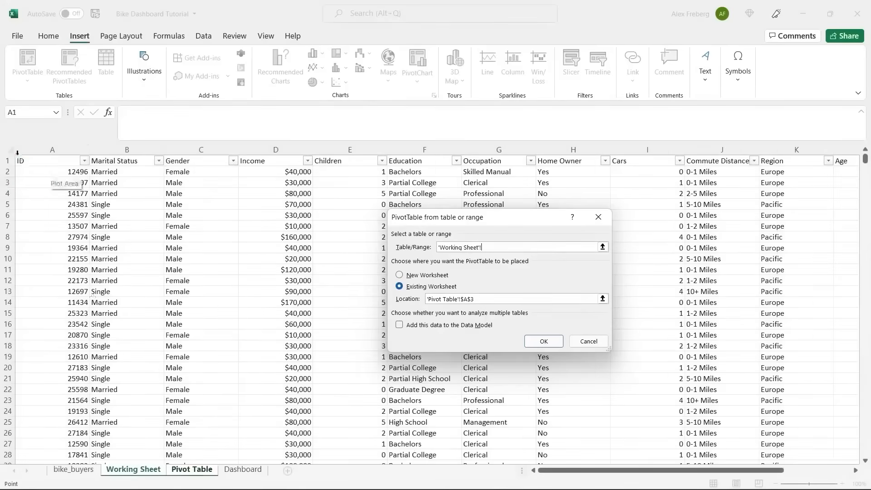
{"action": "left_click", "coordinate": [30, 163]}
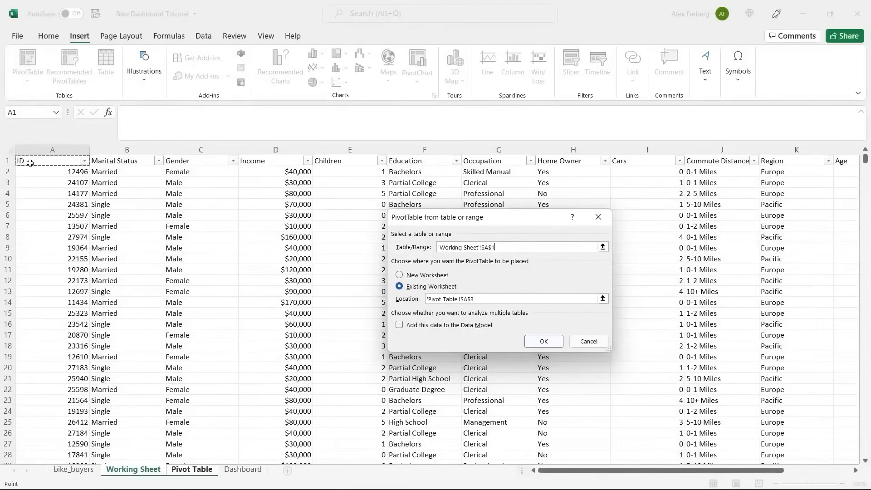
{"action": "key", "text": "ctrl+shift+End"}
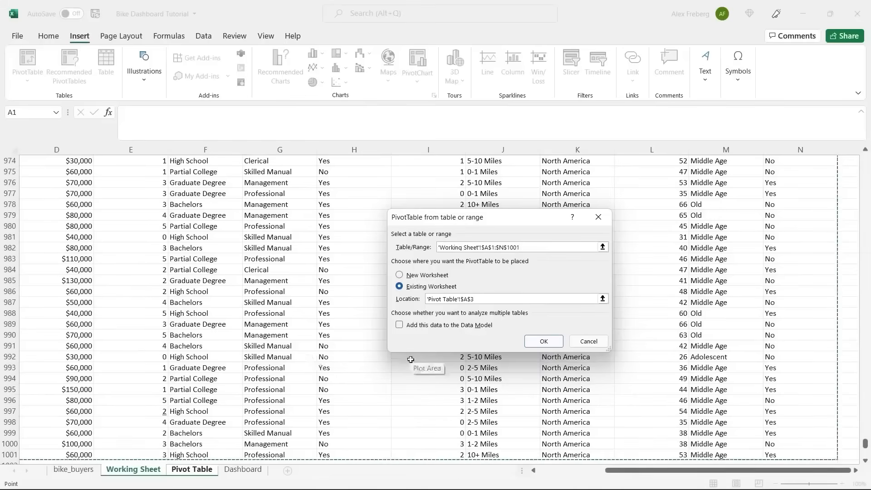
{"action": "left_click", "coordinate": [546, 342]}
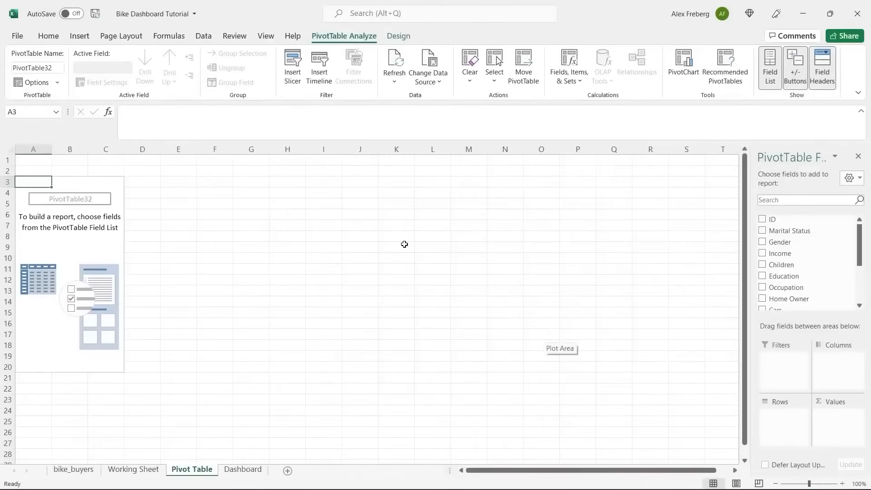
Step: Add Income as the PivotTable's value field and Gender as its row field
{"action": "left_click_drag", "start_coordinate": [752, 168], "coordinate": [667, 180]}
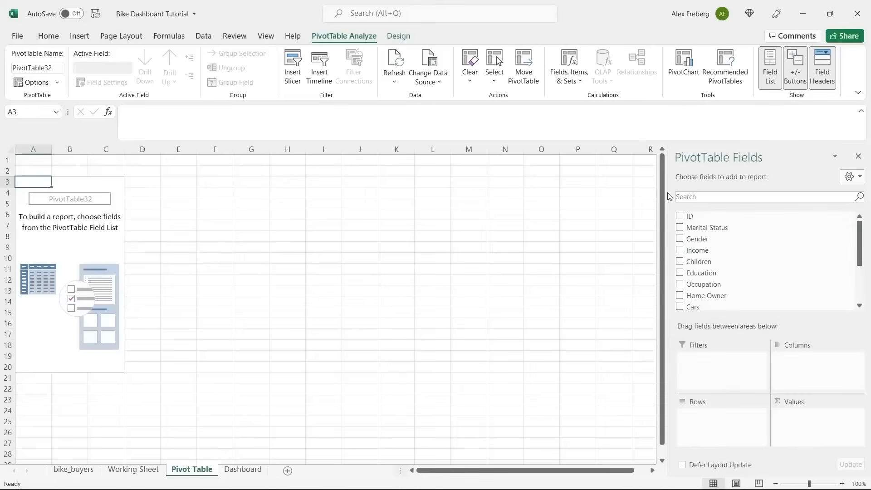
{"action": "left_click_drag", "start_coordinate": [669, 192], "coordinate": [734, 185]}
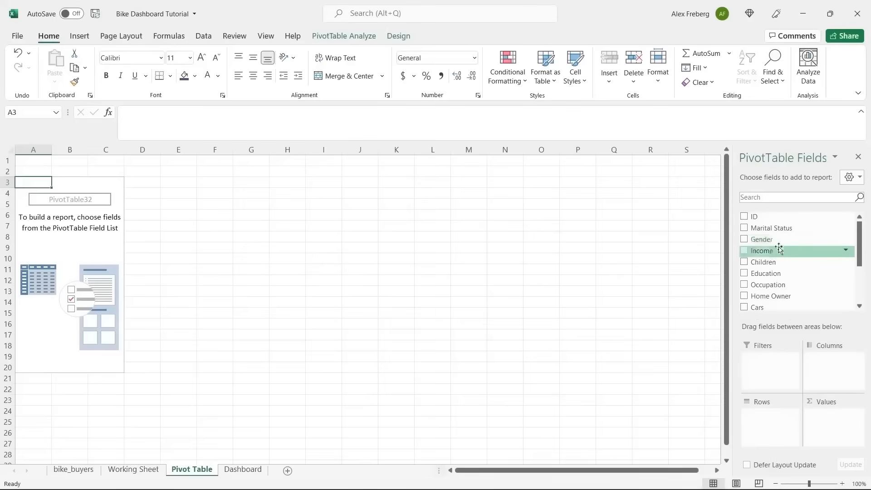
{"action": "left_click_drag", "start_coordinate": [785, 251], "coordinate": [829, 420]}
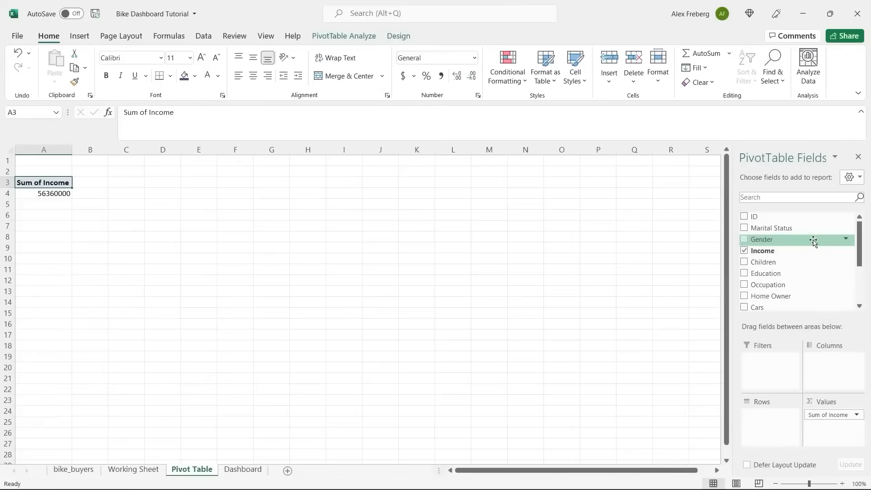
{"action": "left_click_drag", "start_coordinate": [813, 243], "coordinate": [768, 414]}
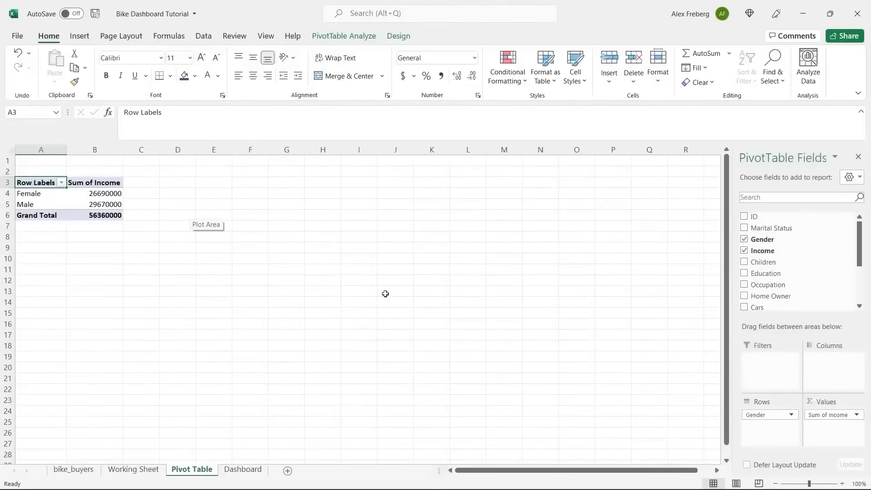
{"action": "left_click", "coordinate": [857, 415]}
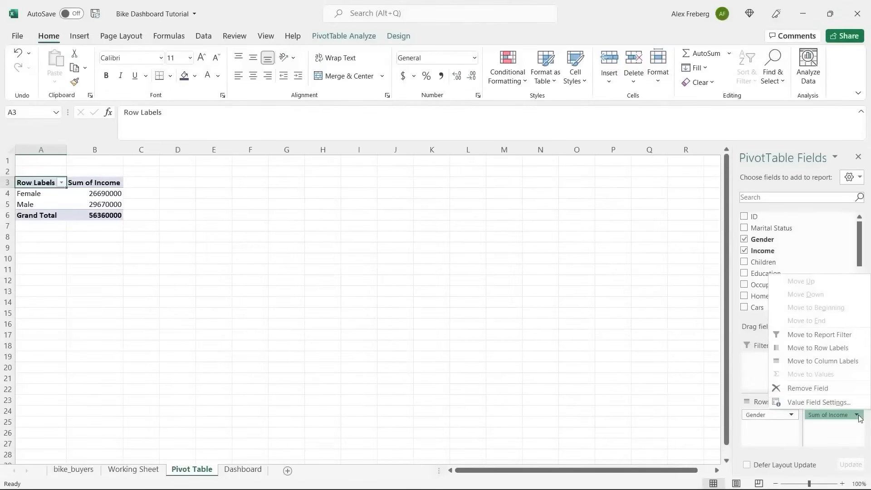
{"action": "left_click", "coordinate": [839, 402]}
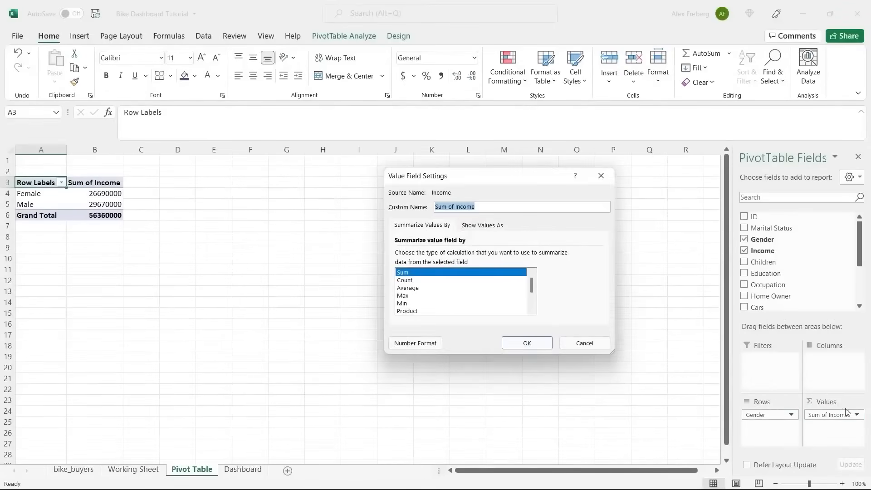
{"action": "left_click", "coordinate": [601, 176]}
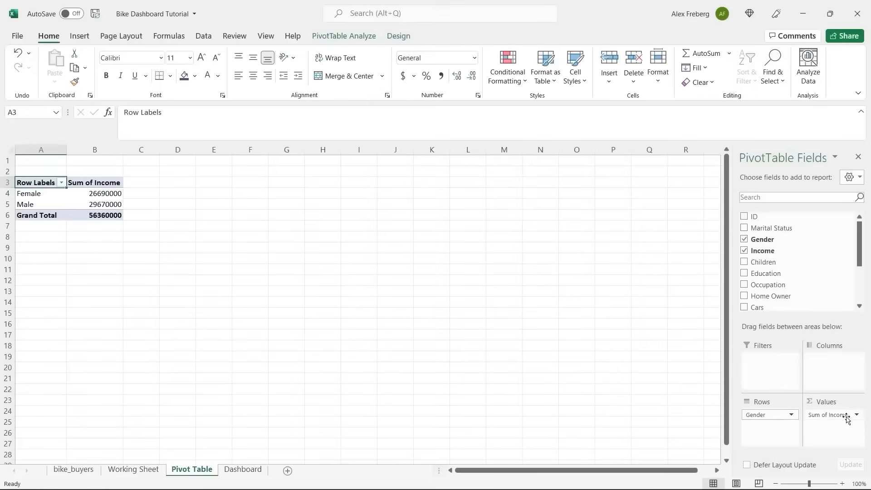
Step: Summarize the PivotTable's Income values by Average and add Purchased Bike as the column field
{"action": "left_click", "coordinate": [842, 413]}
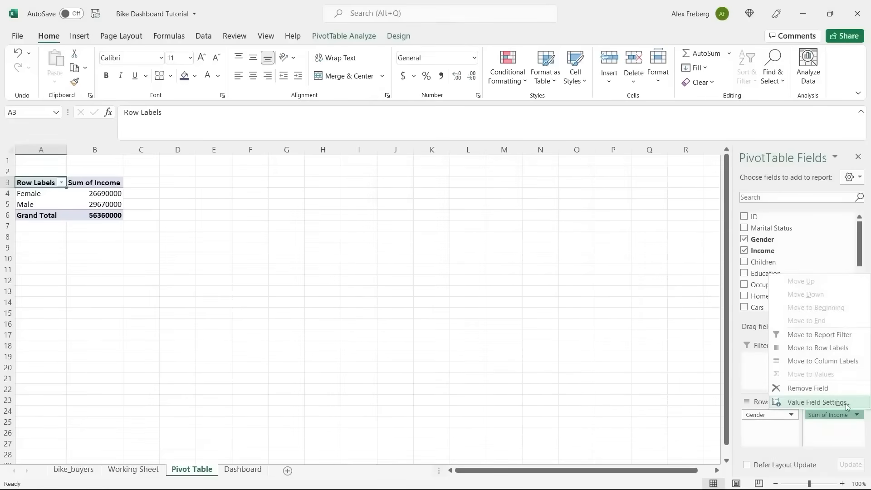
{"action": "left_click", "coordinate": [846, 403]}
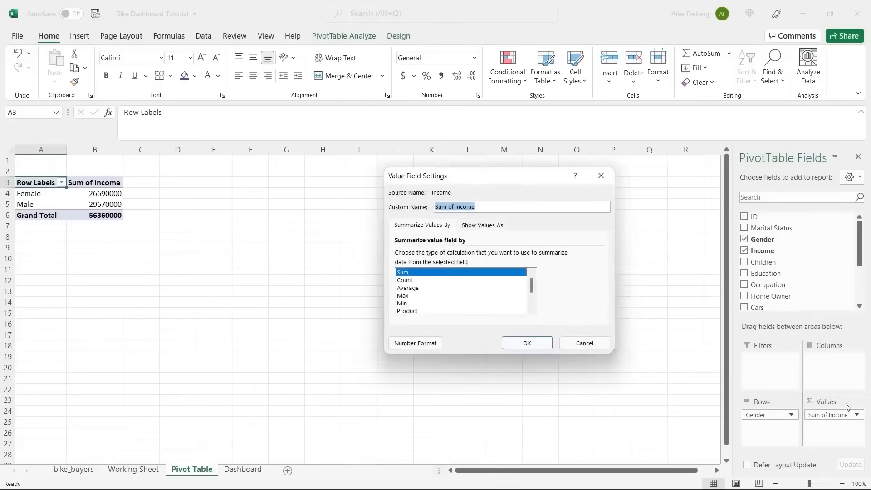
{"action": "left_click", "coordinate": [472, 287]}
{"action": "left_click", "coordinate": [513, 344]}
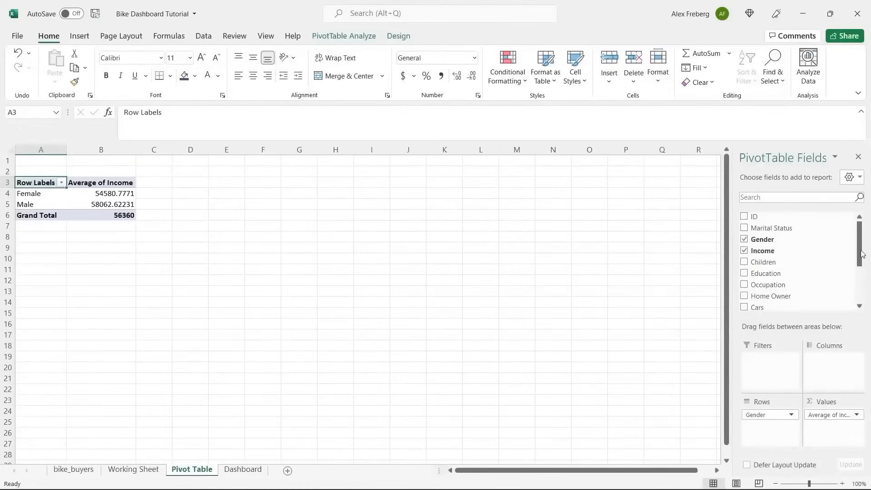
{"action": "scroll", "coordinate": [862, 254], "scroll_direction": "down", "scroll_amount": 3}
{"action": "left_click_drag", "start_coordinate": [788, 291], "coordinate": [835, 368]}
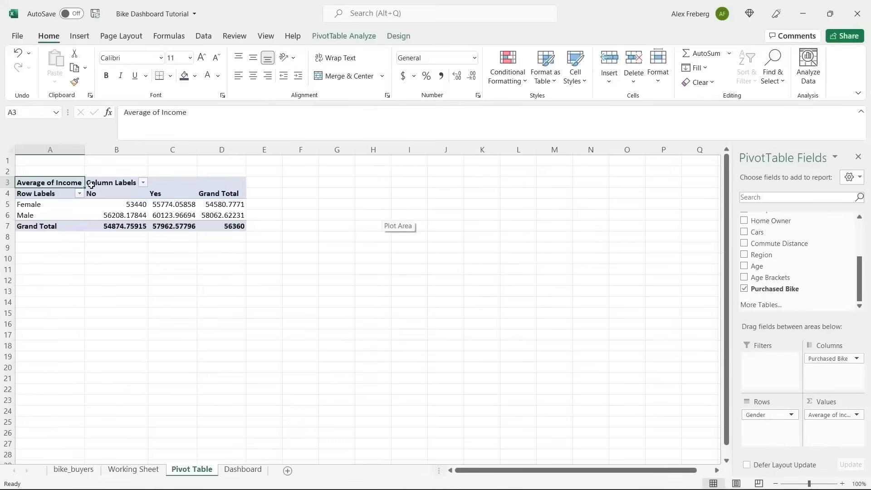
Step: Examine the average incomes of females and males in the PivotTable, comparing the No and Yes bike purchase columns
{"action": "left_click", "coordinate": [101, 193]}
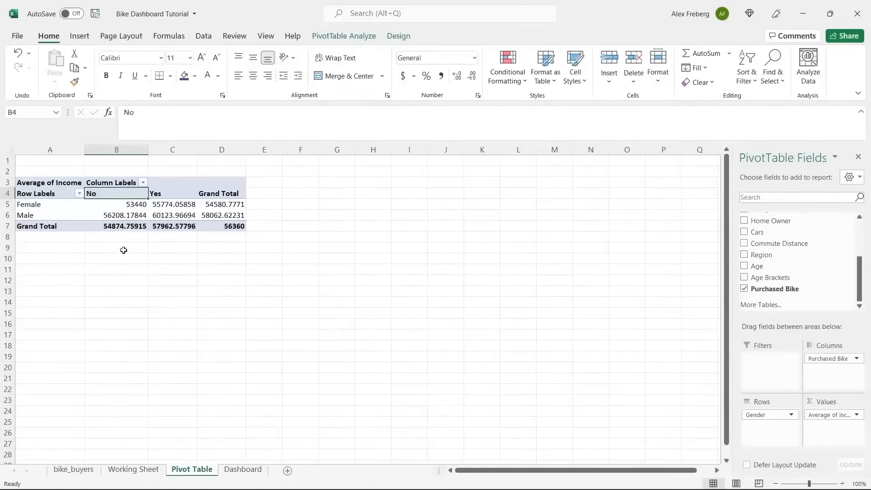
{"action": "left_click", "coordinate": [113, 205]}
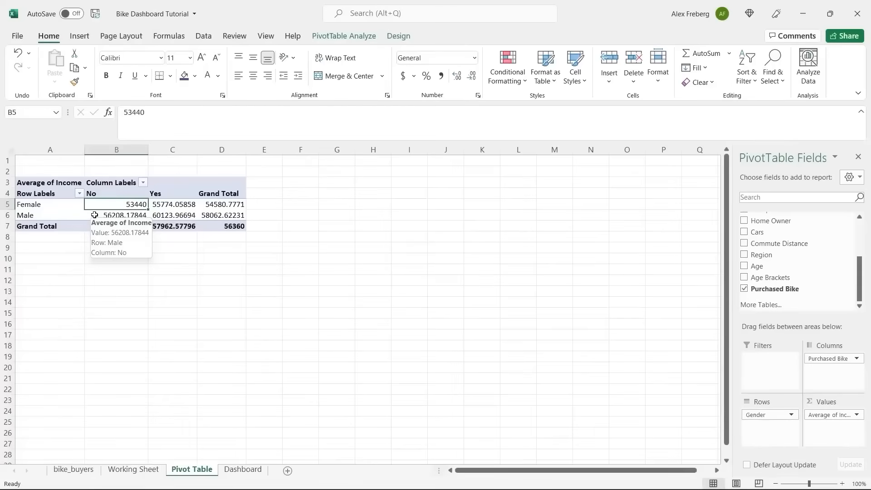
{"action": "left_click", "coordinate": [94, 216]}
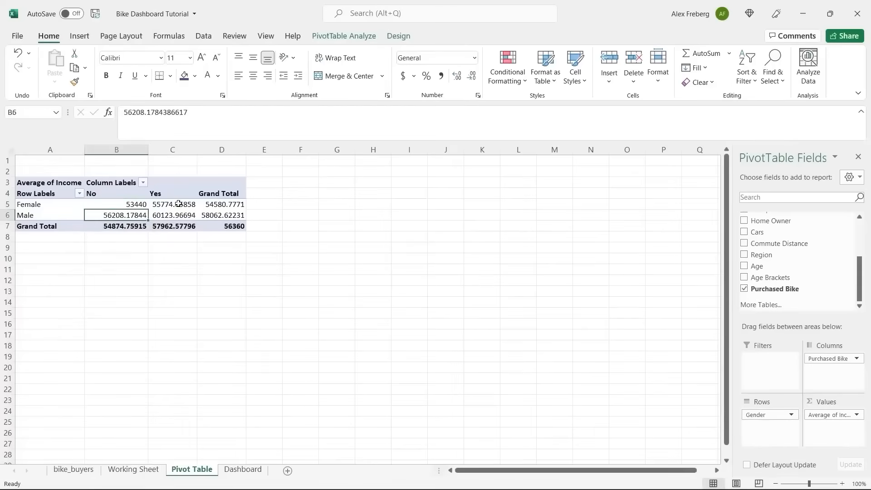
{"action": "left_click", "coordinate": [177, 193]}
{"action": "left_click", "coordinate": [176, 203]}
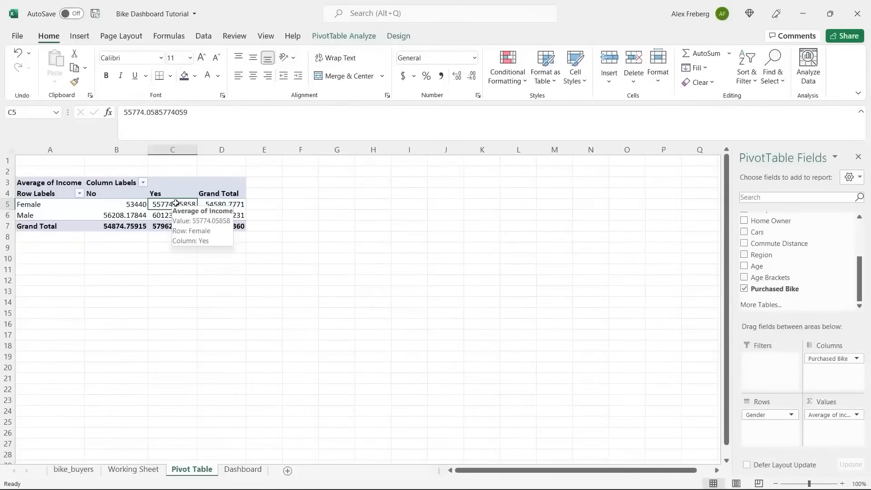
{"action": "left_click", "coordinate": [175, 216]}
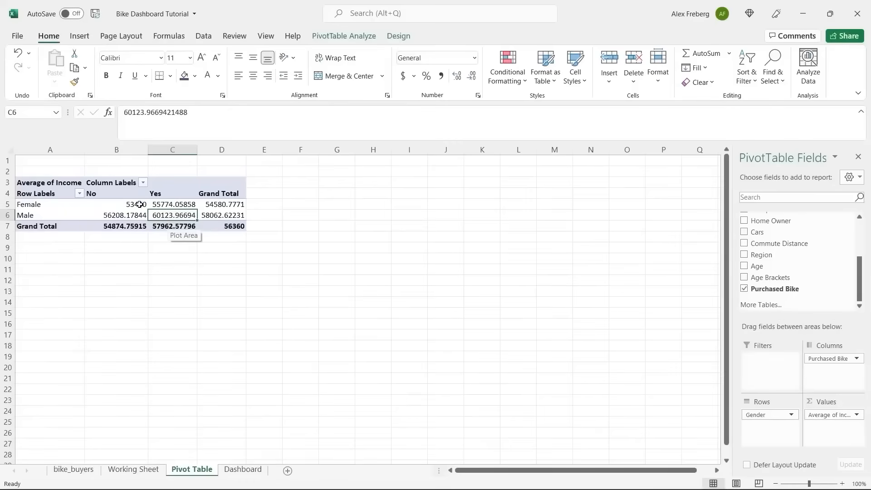
{"action": "left_click_drag", "start_coordinate": [125, 203], "coordinate": [167, 223]}
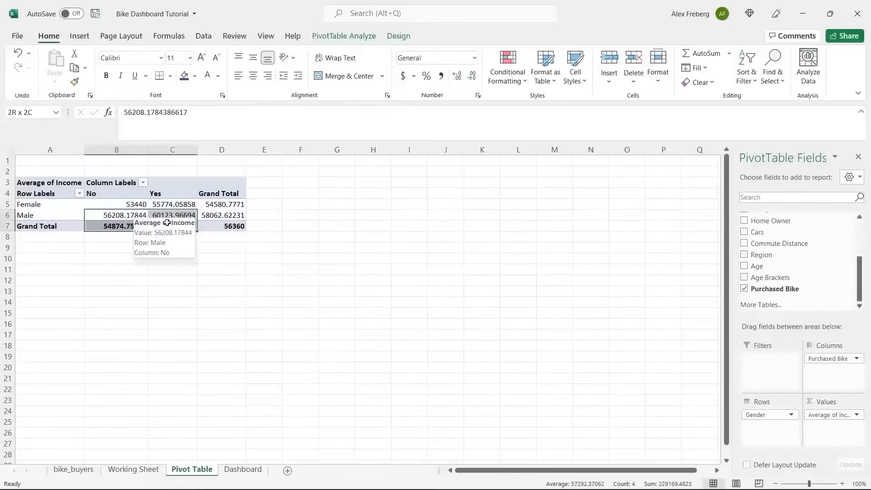
{"action": "left_click", "coordinate": [131, 204]}
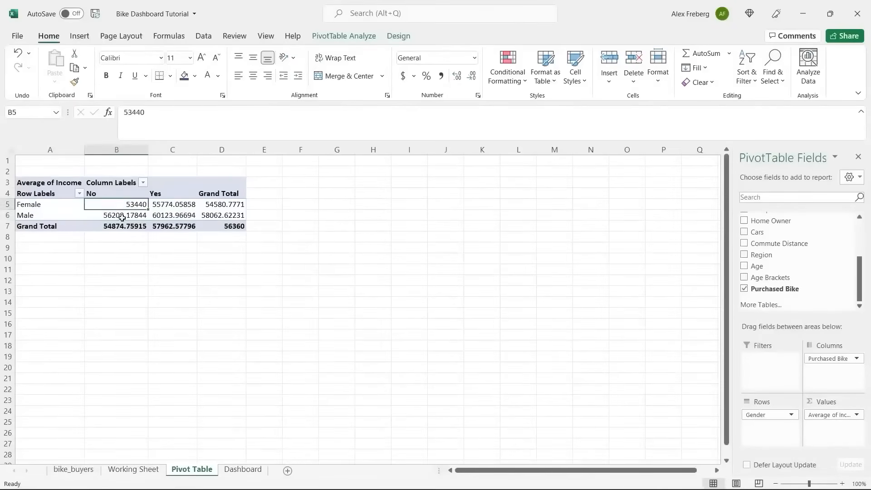
{"action": "left_click", "coordinate": [122, 218]}
{"action": "left_click", "coordinate": [230, 216]}
{"action": "left_click", "coordinate": [143, 209]}
{"action": "left_click", "coordinate": [163, 215]}
{"action": "left_click", "coordinate": [163, 257]}
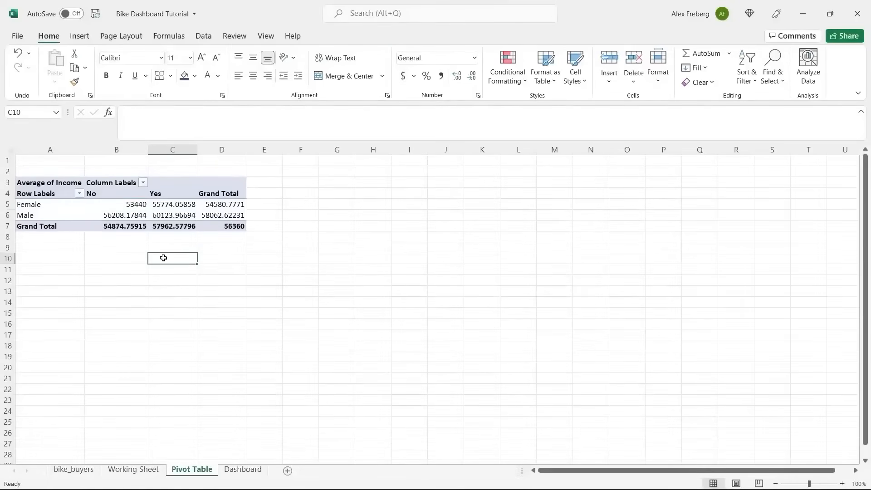
Step: Compare the column chart variants for the PivotTable and insert a Clustered Column PivotChart of average income
{"action": "double_click", "coordinate": [126, 206]}
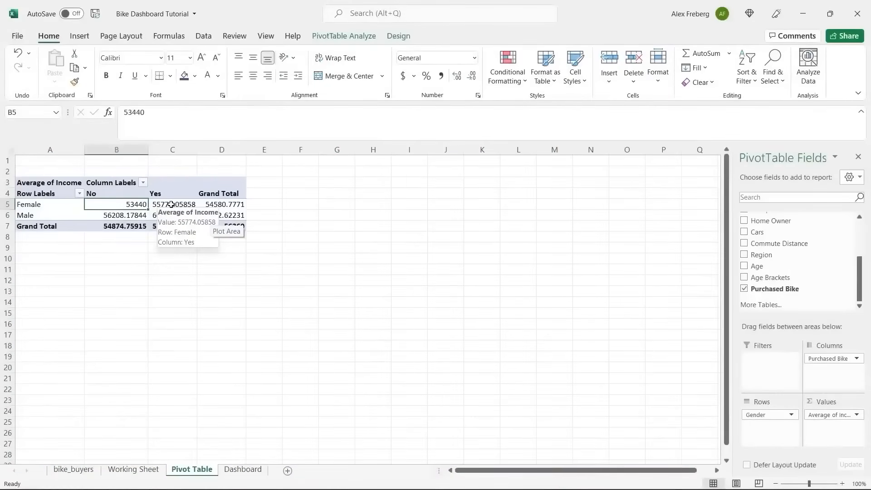
{"action": "left_click", "coordinate": [171, 204]}
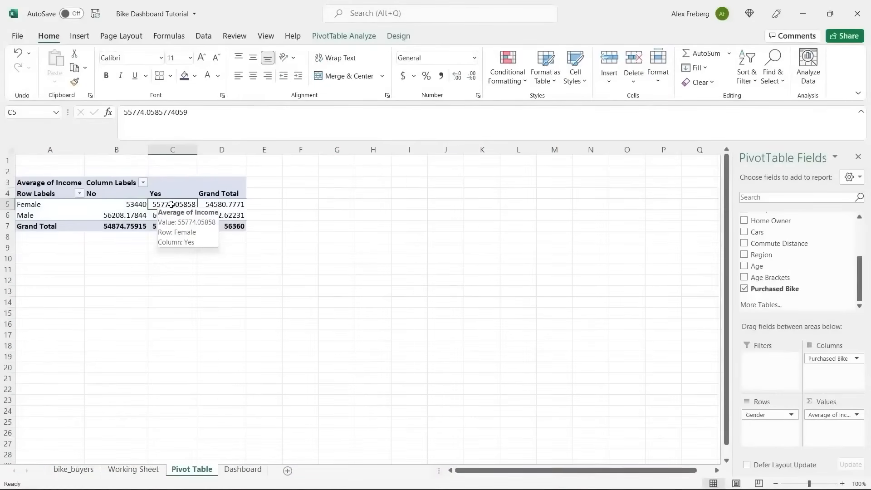
{"action": "left_click", "coordinate": [79, 37]}
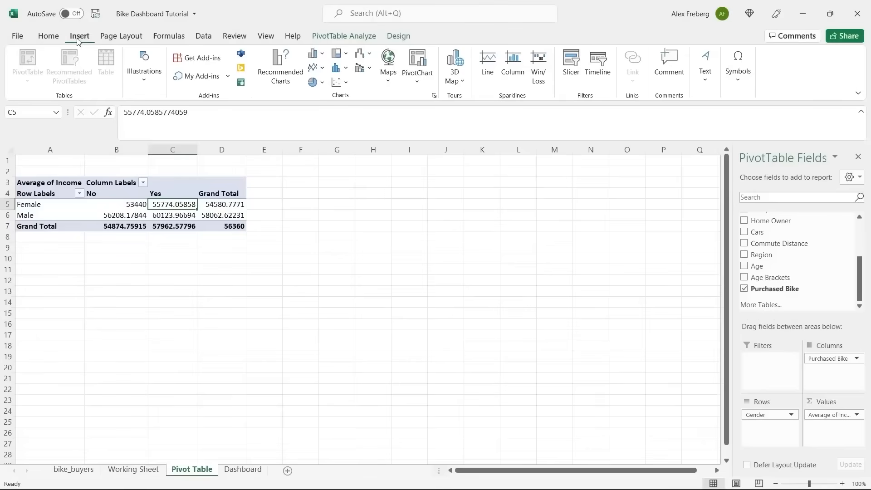
{"action": "left_click", "coordinate": [277, 68]}
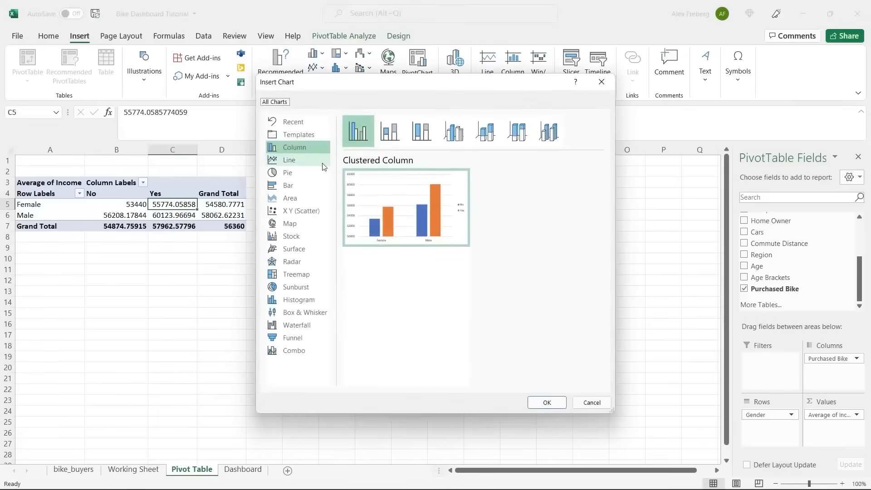
{"action": "left_click", "coordinate": [389, 133]}
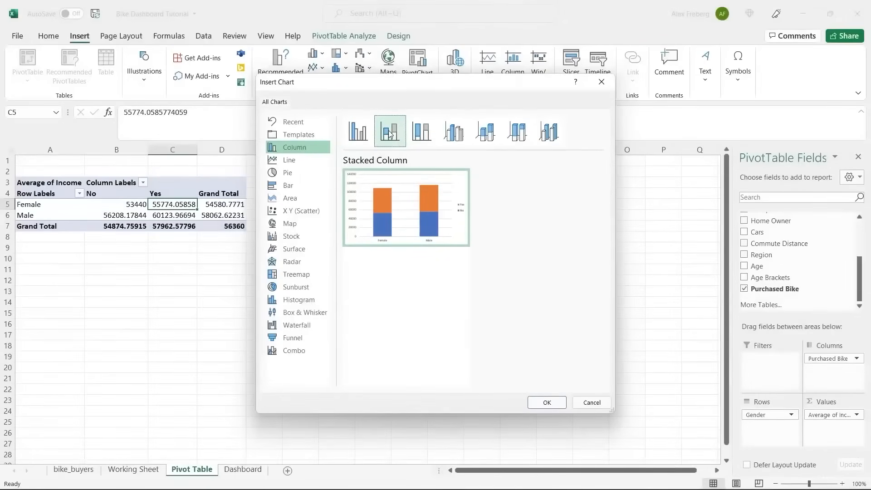
{"action": "left_click", "coordinate": [422, 131]}
{"action": "left_click", "coordinate": [454, 132]}
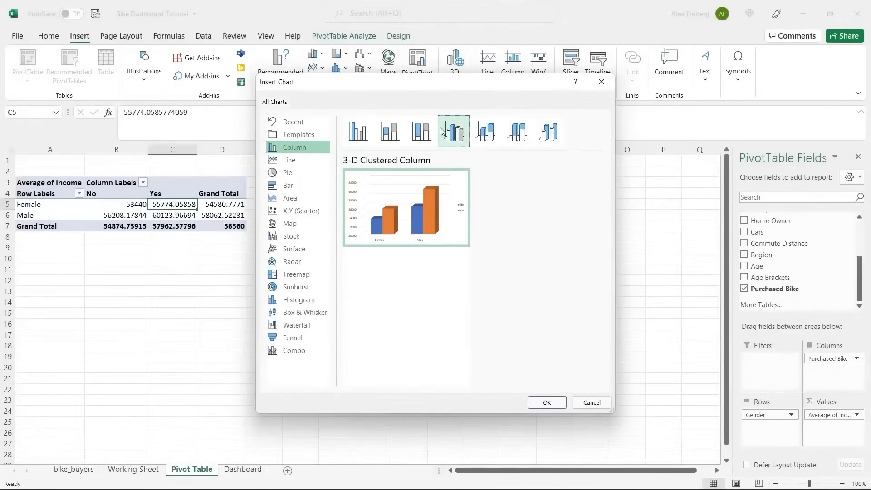
{"action": "left_click", "coordinate": [481, 132]}
{"action": "left_click", "coordinate": [517, 131]}
{"action": "left_click", "coordinate": [549, 131]}
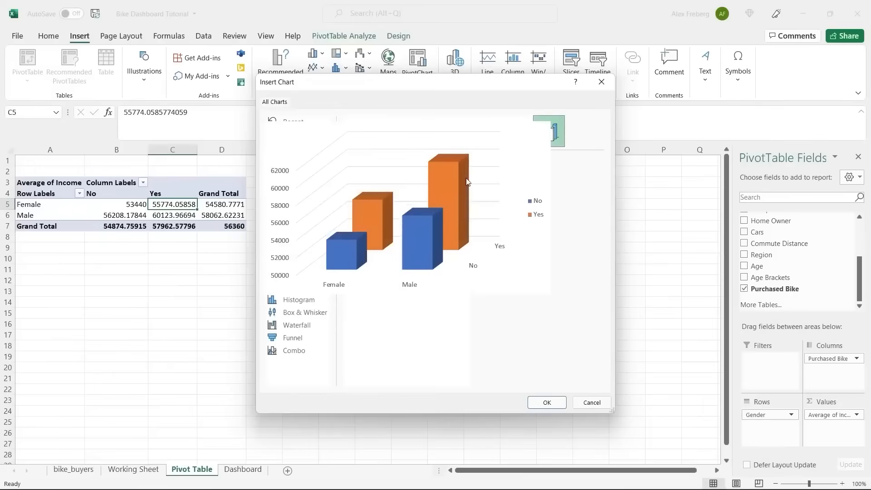
{"action": "left_click", "coordinate": [358, 131]}
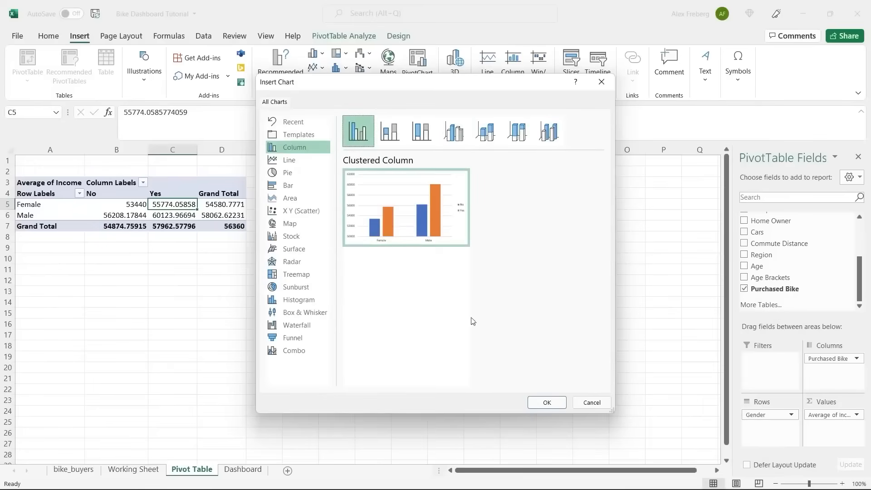
{"action": "left_click", "coordinate": [548, 402]}
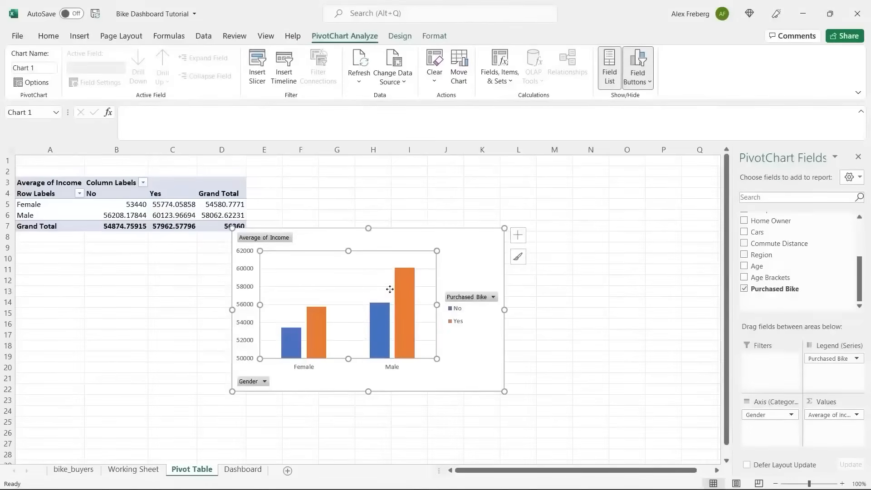
Step: Move the PivotChart beside the PivotTable so it no longer covers the data, and browse its chart styles and color options
{"action": "left_click", "coordinate": [416, 261]}
{"action": "left_click_drag", "start_coordinate": [446, 237], "coordinate": [503, 170]}
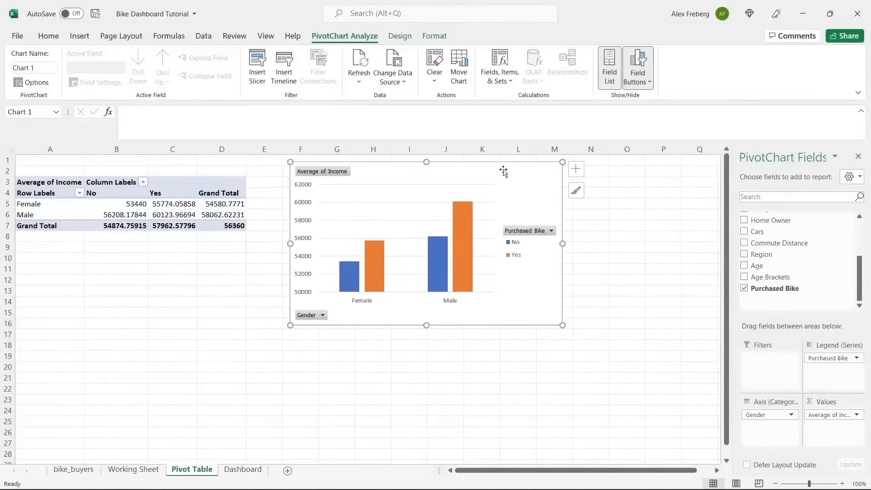
{"action": "mouse_move", "coordinate": [472, 247]}
{"action": "left_click", "coordinate": [576, 191]}
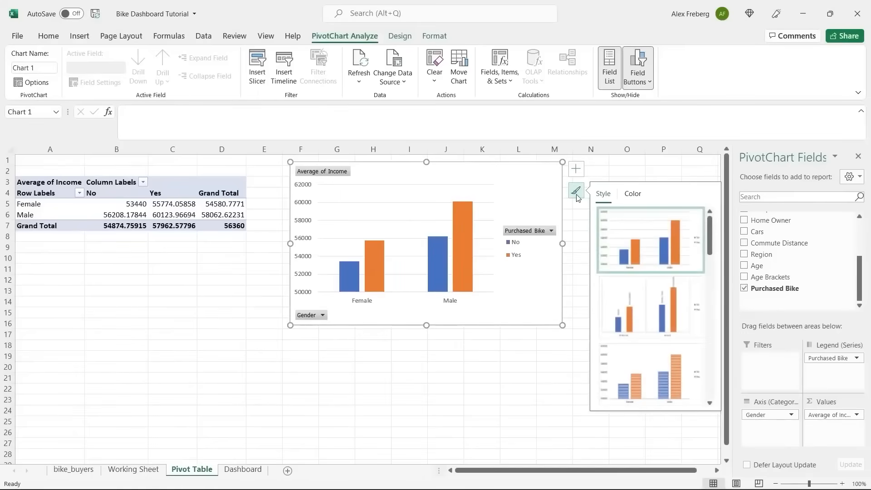
{"action": "scroll", "coordinate": [669, 314], "scroll_direction": "down", "scroll_amount": 4}
{"action": "scroll", "coordinate": [668, 314], "scroll_direction": "up", "scroll_amount": 4}
{"action": "left_click", "coordinate": [630, 195]}
Step: Add axis titles to the PivotChart, naming the vertical axis "Income" and the horizontal axis "Gender"
{"action": "left_click", "coordinate": [576, 169]}
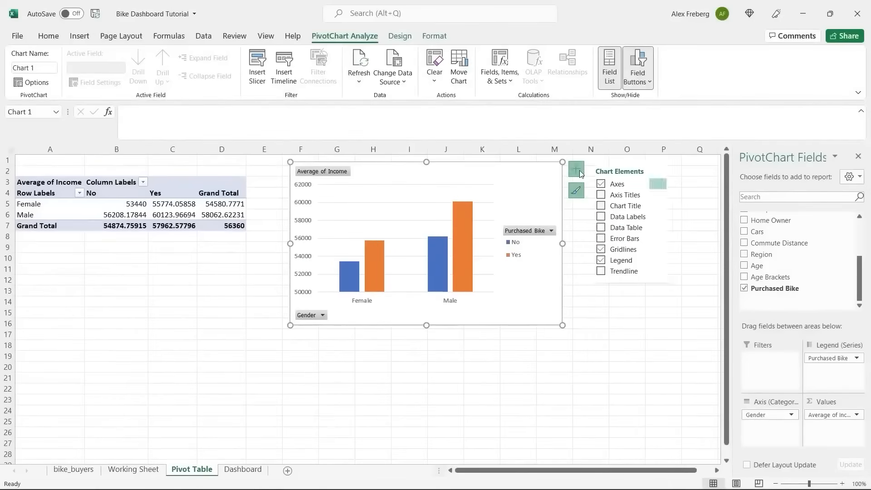
{"action": "left_click", "coordinate": [602, 196]}
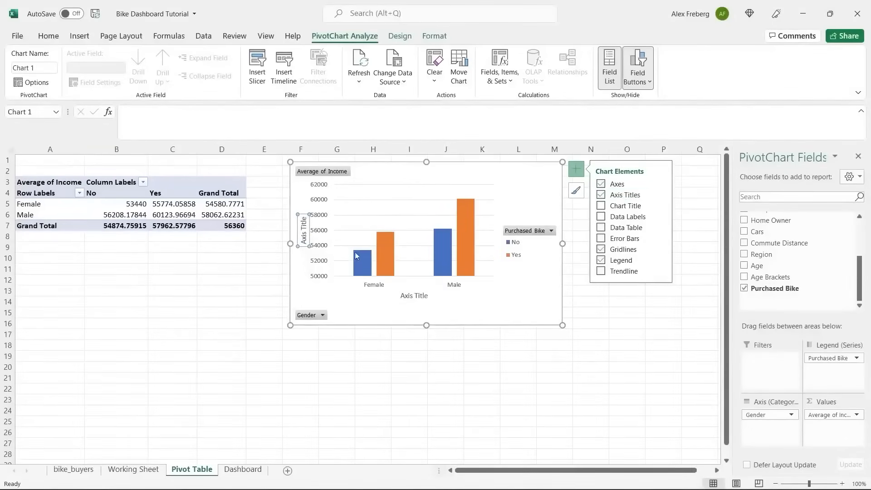
{"action": "left_click", "coordinate": [304, 237]}
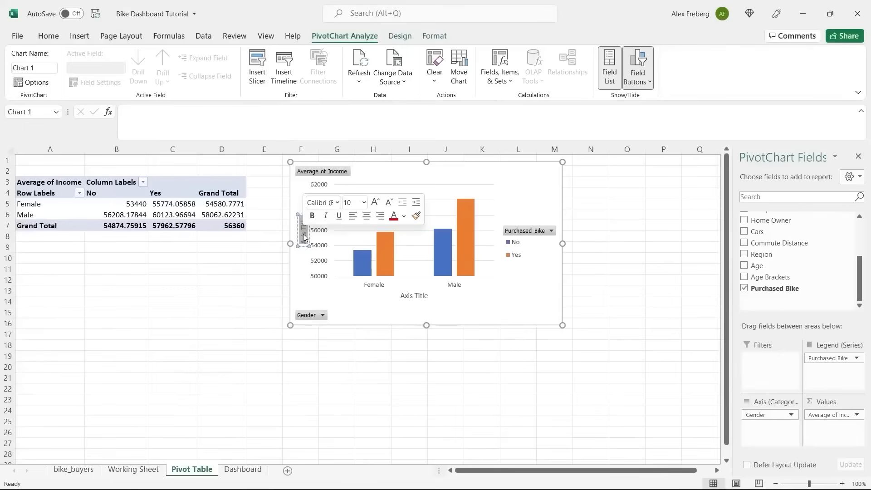
{"action": "type", "text": "Income"}
{"action": "double_click", "coordinate": [412, 298]}
{"action": "double_click", "coordinate": [413, 297]}
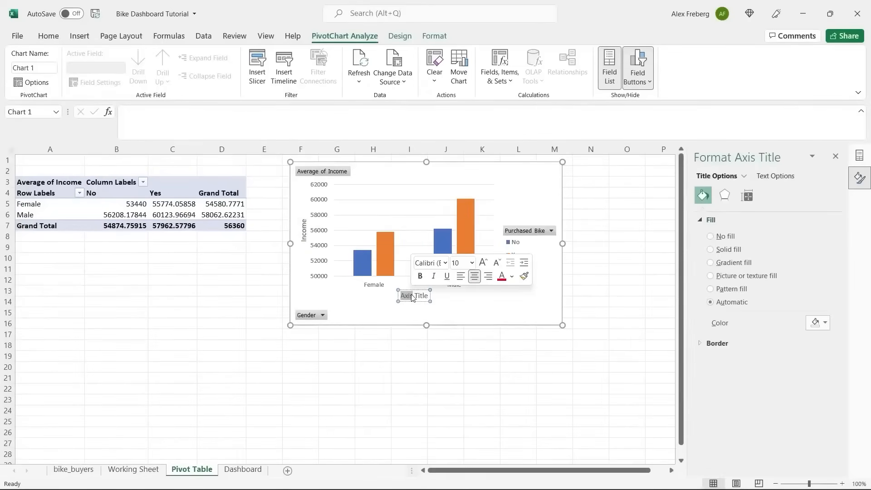
{"action": "type", "text": "Gender"}
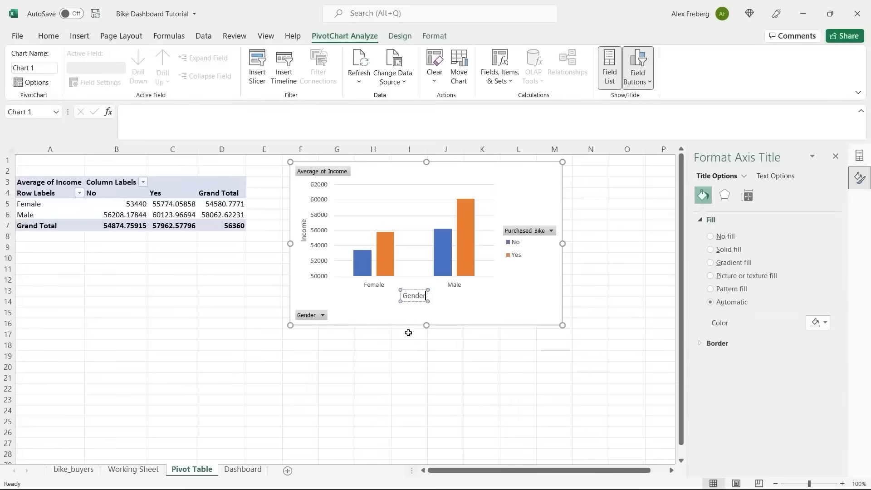
Step: Add a chart title to the PivotChart and set its text to "Avg Income Per Purchase"
{"action": "left_click", "coordinate": [529, 195]}
{"action": "left_click", "coordinate": [576, 171]}
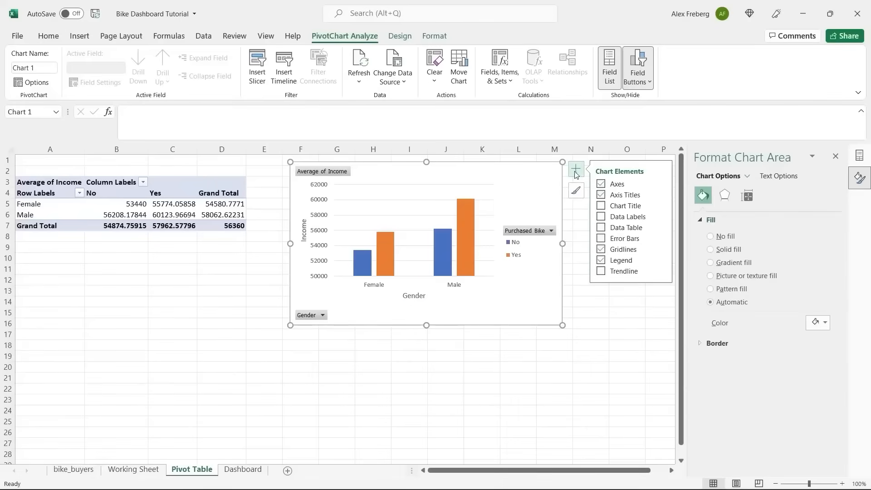
{"action": "left_click", "coordinate": [601, 206]}
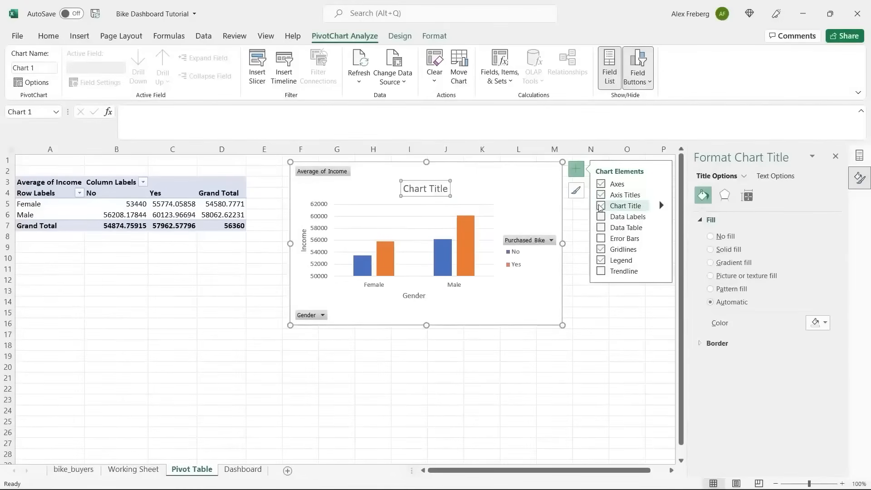
{"action": "double_click", "coordinate": [425, 190]}
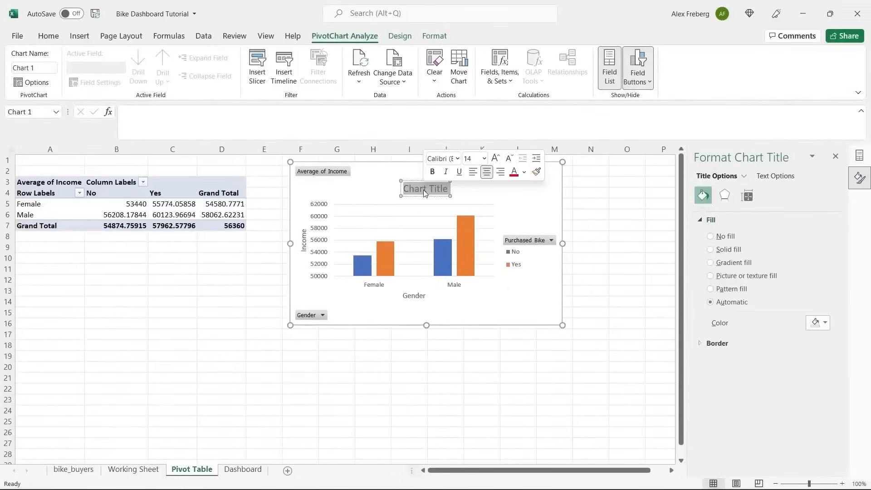
{"action": "type", "text": "Avg Inc"}
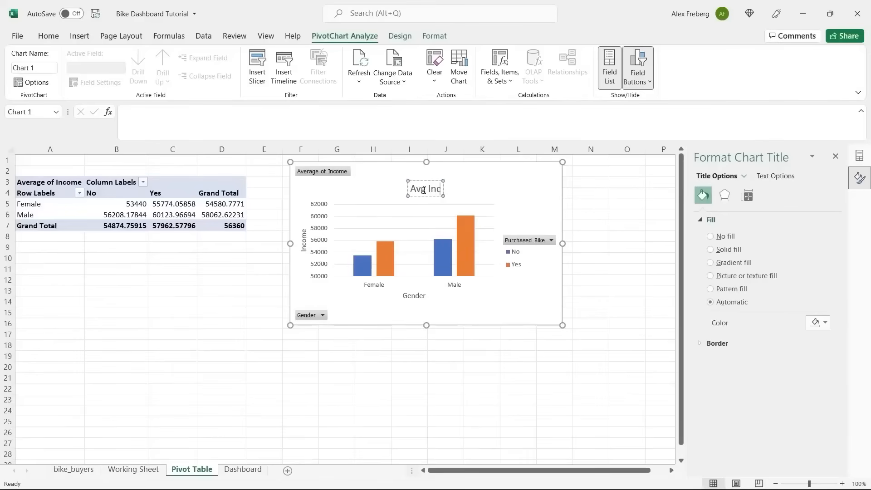
{"action": "type", "text": "ome Per Pu"}
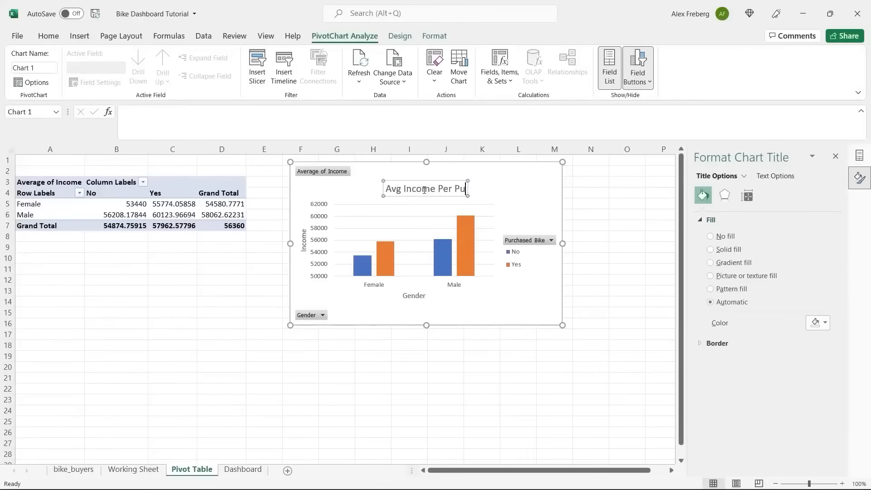
{"action": "type", "text": "rchase"}
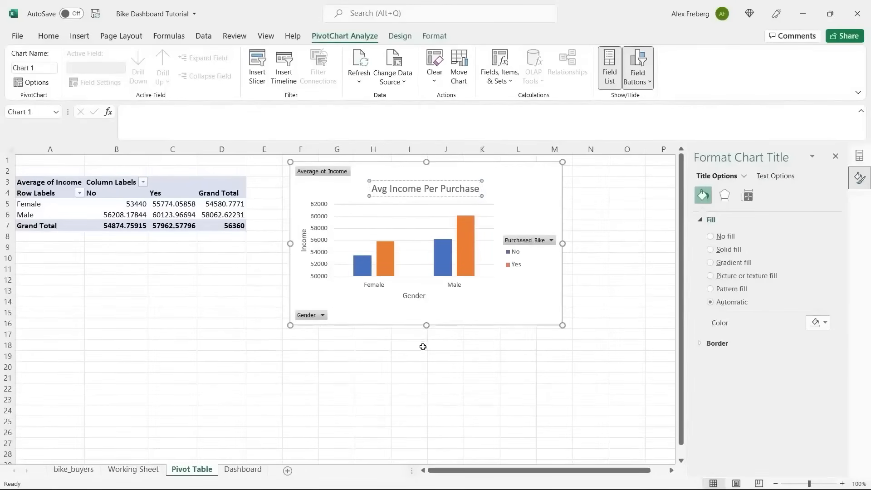
{"action": "left_click", "coordinate": [460, 300]}
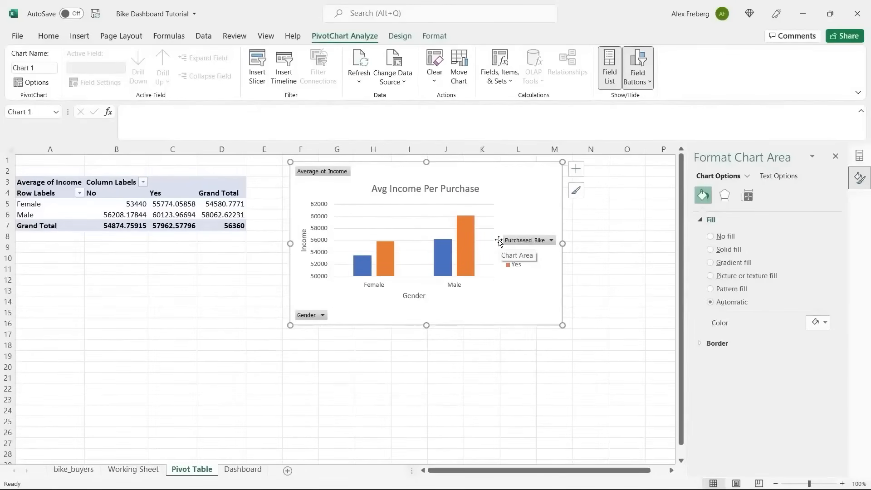
Step: Add a data table to the average income PivotChart, leaving data labels off
{"action": "left_click", "coordinate": [576, 170]}
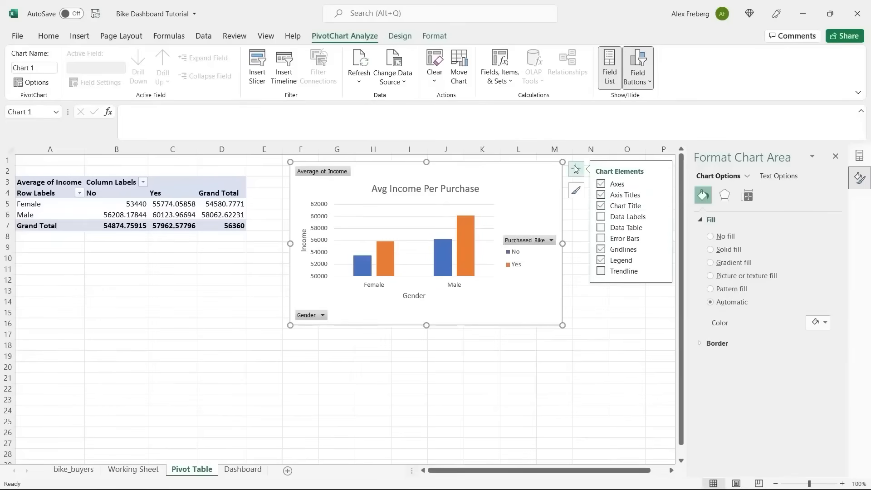
{"action": "left_click", "coordinate": [604, 217]}
{"action": "left_click", "coordinate": [604, 227]}
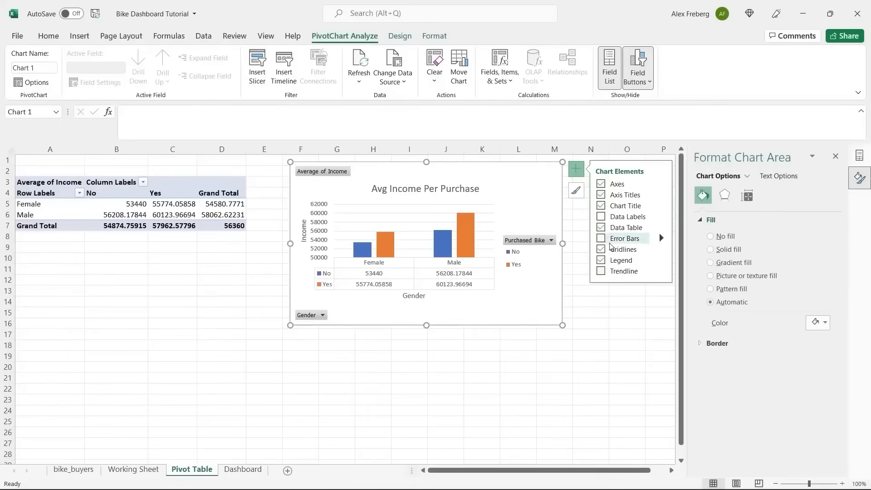
Step: Format the PivotTable's income values in B5:D7 as numbers with comma thousands separators and no decimal places
{"action": "left_click", "coordinate": [156, 204]}
{"action": "left_click_drag", "start_coordinate": [122, 204], "coordinate": [222, 226]}
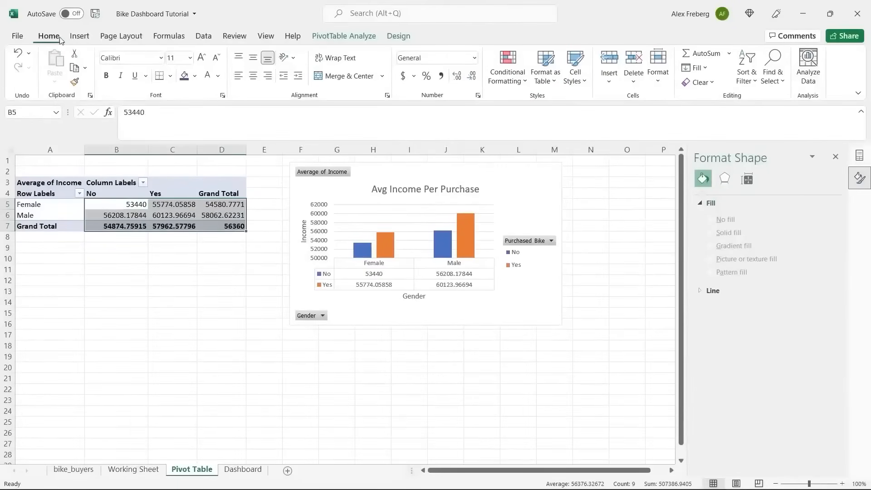
{"action": "left_click", "coordinate": [475, 58]}
{"action": "left_click", "coordinate": [464, 108]}
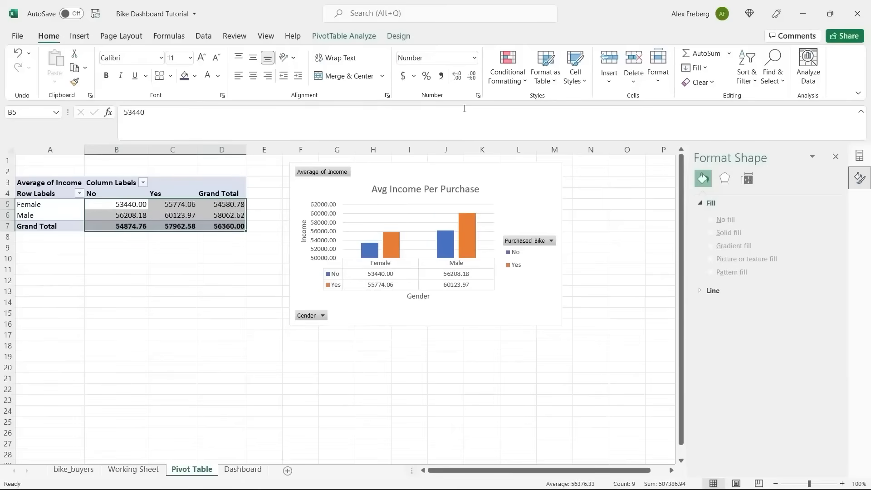
{"action": "left_click", "coordinate": [472, 78]}
{"action": "left_click", "coordinate": [472, 78]}
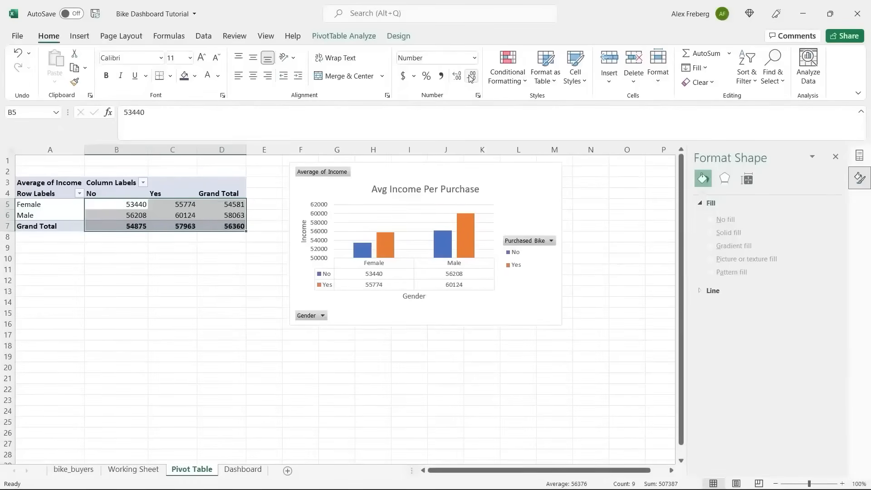
{"action": "left_click", "coordinate": [441, 77]}
{"action": "left_click", "coordinate": [471, 77]}
{"action": "left_click", "coordinate": [472, 77]}
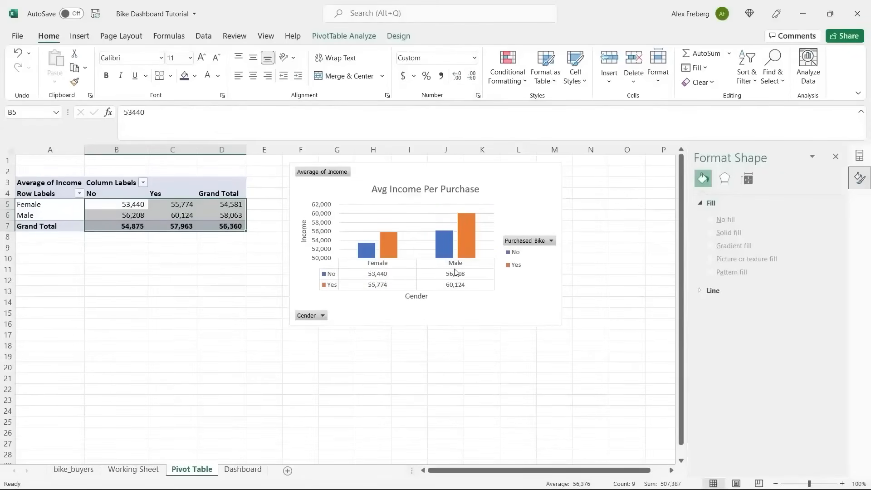
Step: Select the average income PivotChart and close the Format Chart Area pane
{"action": "left_click", "coordinate": [532, 308]}
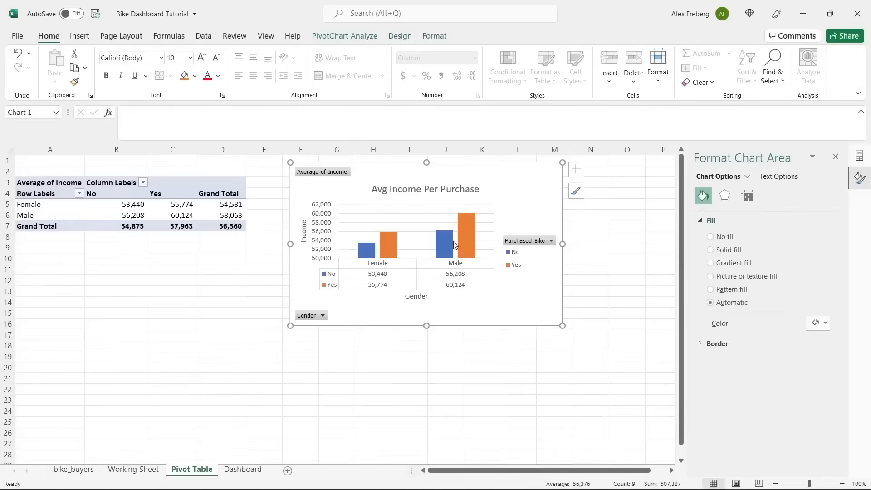
{"action": "mouse_move", "coordinate": [454, 244]}
{"action": "left_click", "coordinate": [836, 157]}
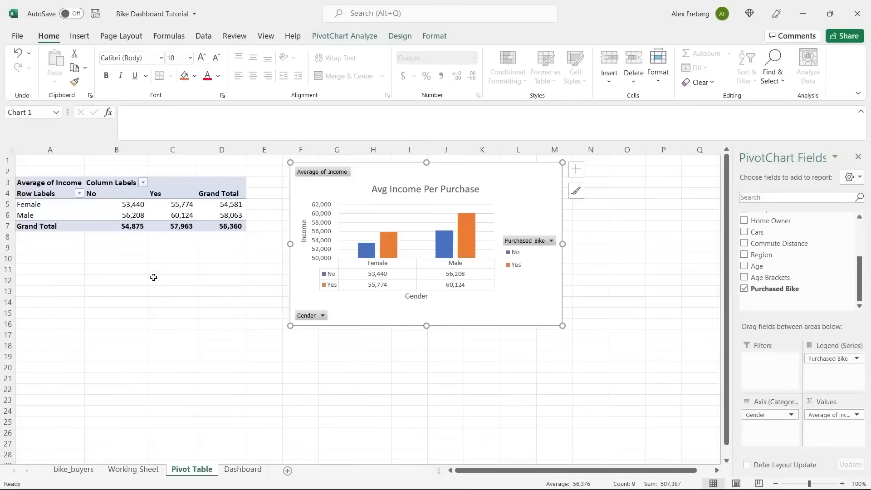
Step: Insert a new PivotTable at cell A20 of the Pivot Table sheet, using the entire Working Sheet data range as its source
{"action": "left_click", "coordinate": [111, 271]}
{"action": "scroll", "coordinate": [110, 276], "scroll_direction": "down", "scroll_amount": 1}
{"action": "scroll", "coordinate": [109, 275], "scroll_direction": "down", "scroll_amount": 2}
{"action": "left_click", "coordinate": [50, 270]}
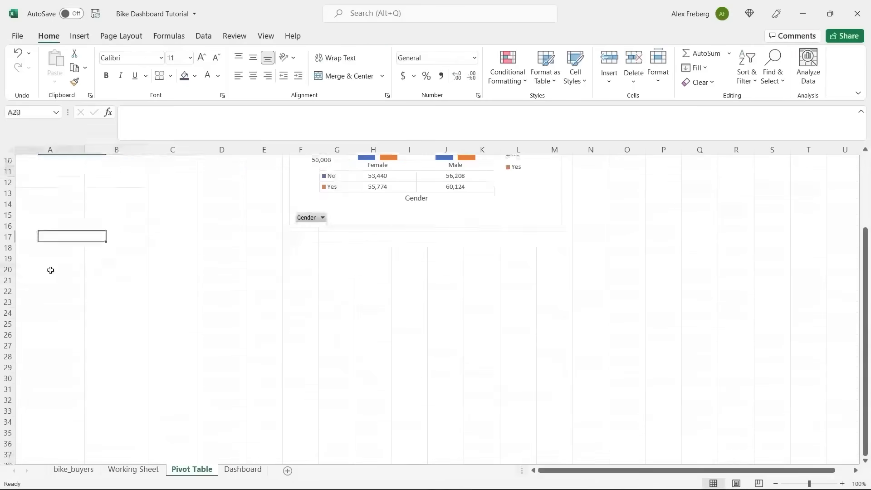
{"action": "left_click", "coordinate": [80, 37]}
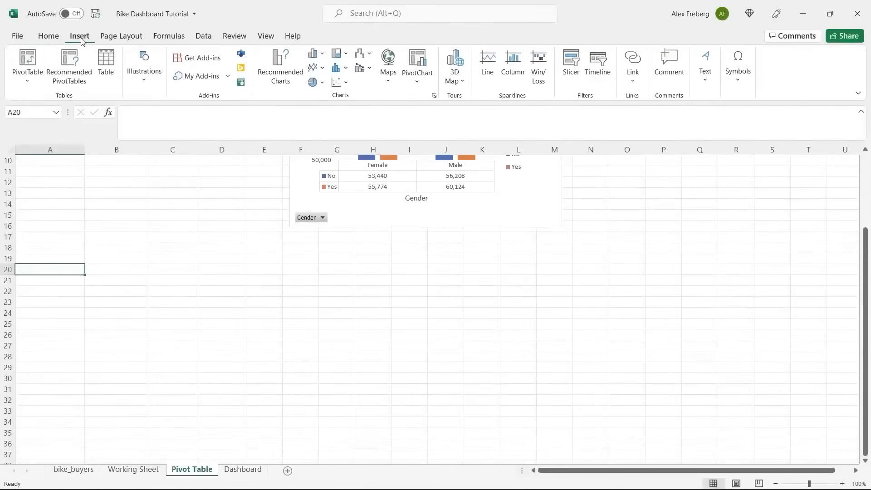
{"action": "left_click", "coordinate": [27, 57]}
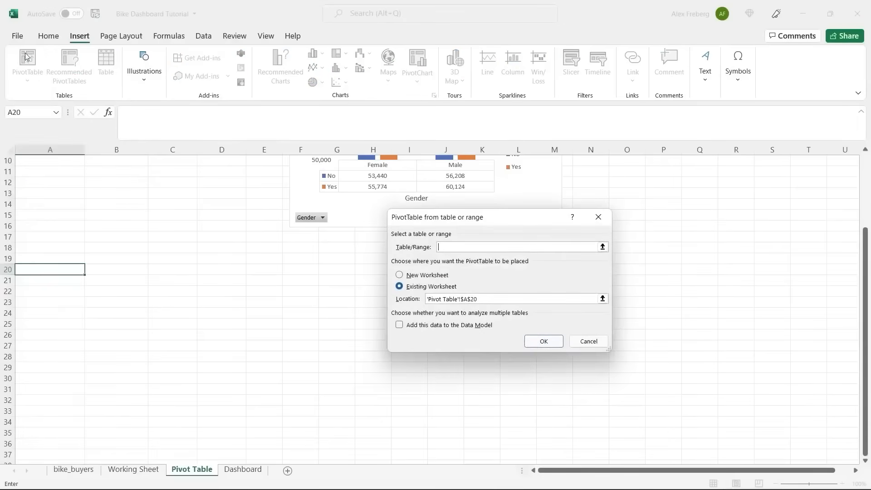
{"action": "left_click", "coordinate": [159, 472]}
{"action": "left_click", "coordinate": [110, 173]}
{"action": "key", "text": "ctrl+a"}
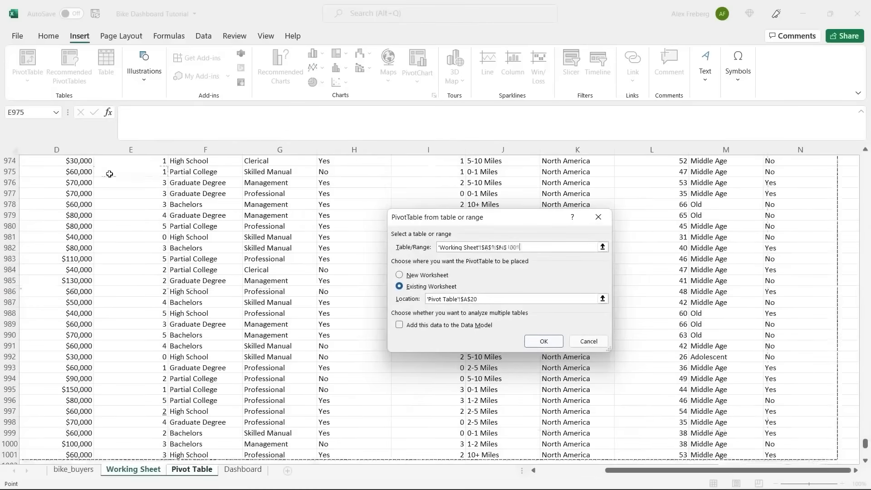
{"action": "left_click", "coordinate": [540, 341]}
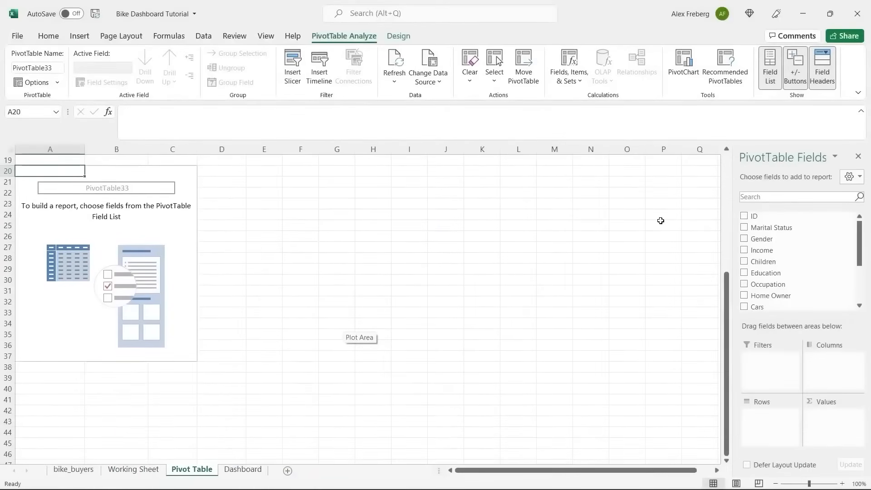
Step: Add Commute Distance as the new PivotTable's row field and Purchased Bike as both its counted value field and its column field
{"action": "scroll", "coordinate": [586, 280], "scroll_direction": "up", "scroll_amount": 6}
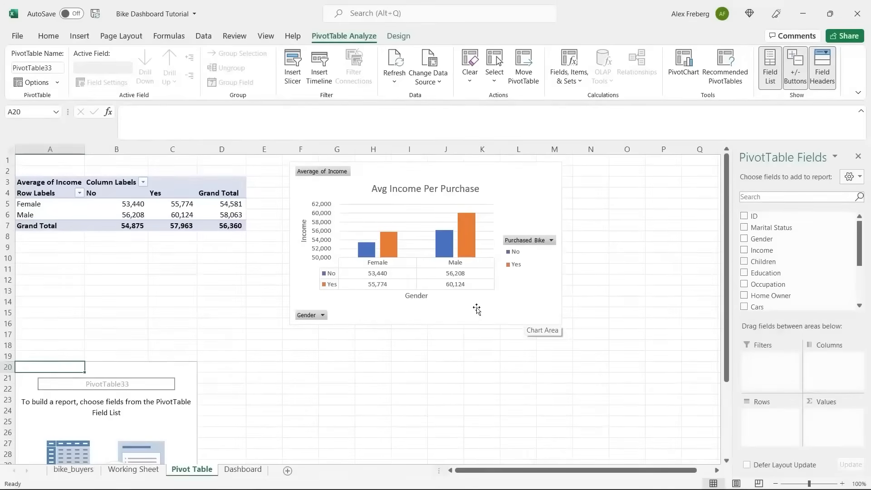
{"action": "scroll", "coordinate": [476, 309], "scroll_direction": "down", "scroll_amount": 5}
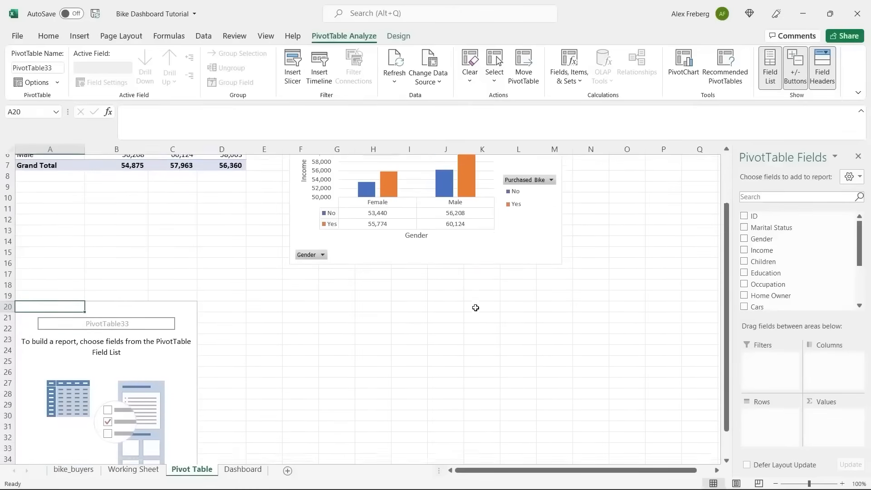
{"action": "scroll", "coordinate": [476, 307], "scroll_direction": "down", "scroll_amount": 1}
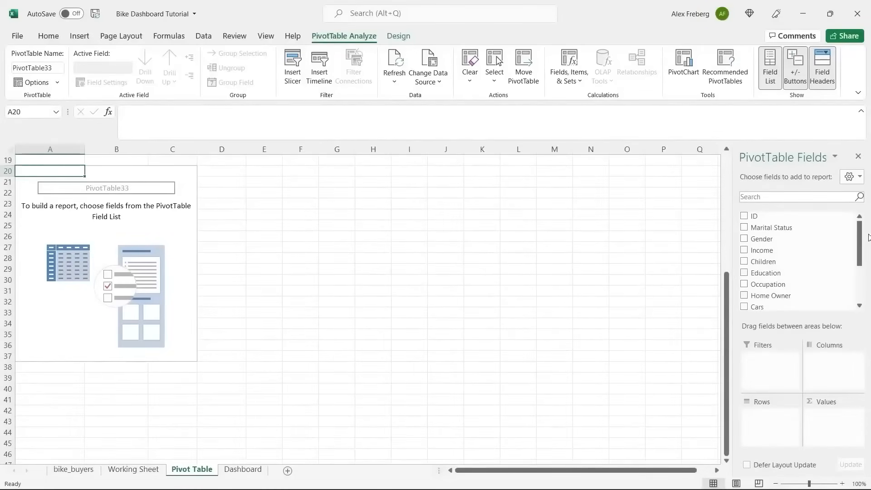
{"action": "left_click_drag", "start_coordinate": [861, 242], "coordinate": [861, 281]}
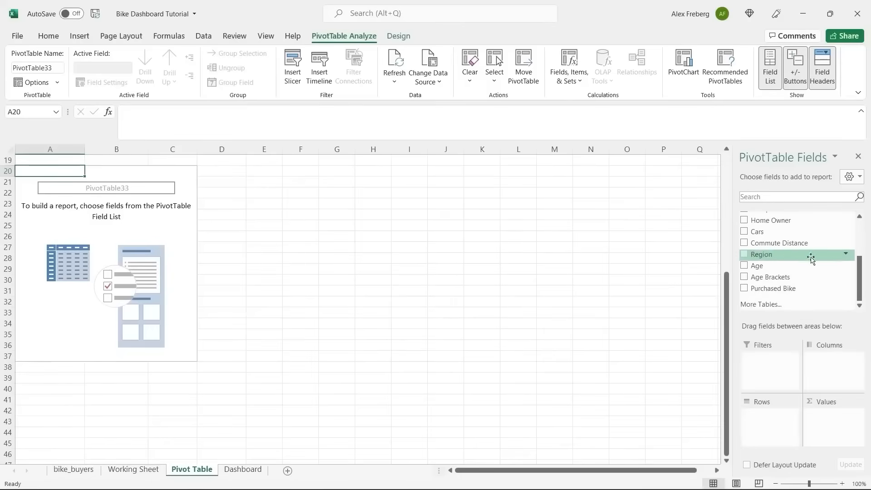
{"action": "left_click_drag", "start_coordinate": [810, 244], "coordinate": [775, 419]}
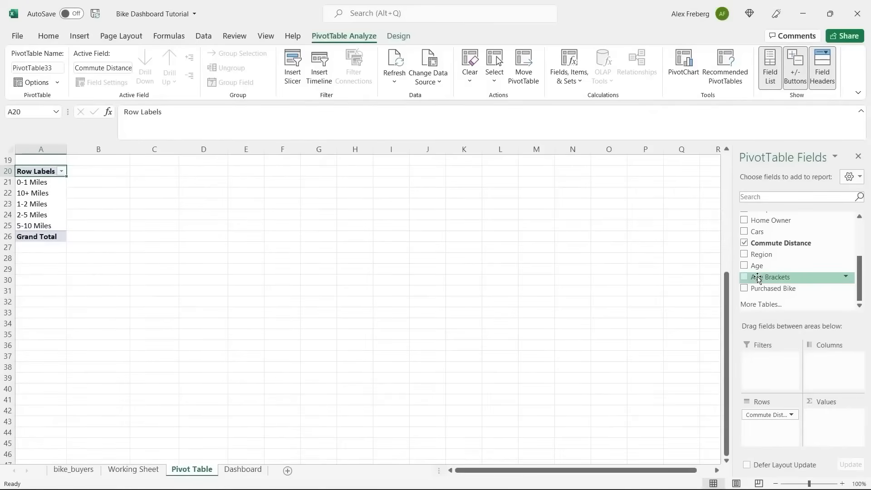
{"action": "left_click_drag", "start_coordinate": [776, 289], "coordinate": [839, 437]}
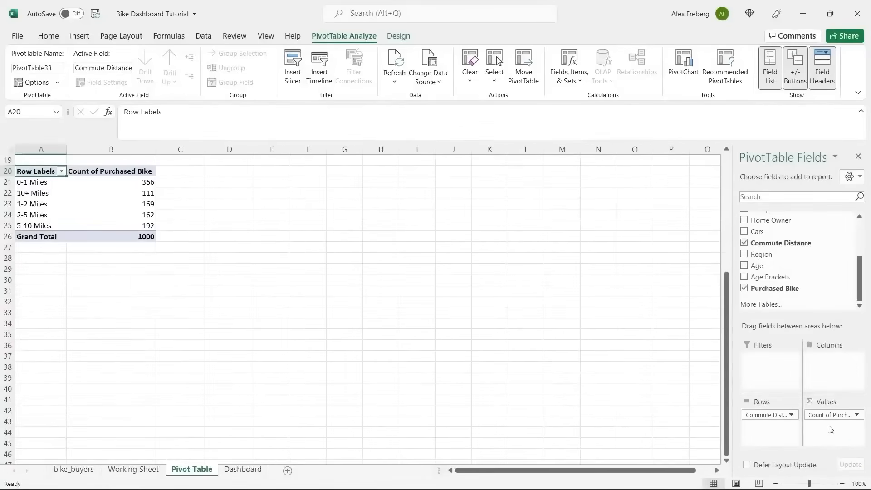
{"action": "left_click_drag", "start_coordinate": [789, 290], "coordinate": [837, 361]}
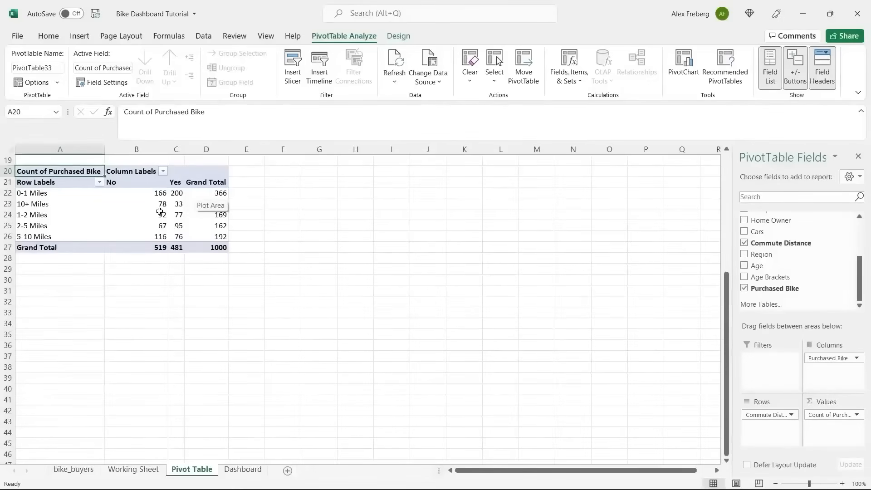
{"action": "left_click", "coordinate": [160, 212]}
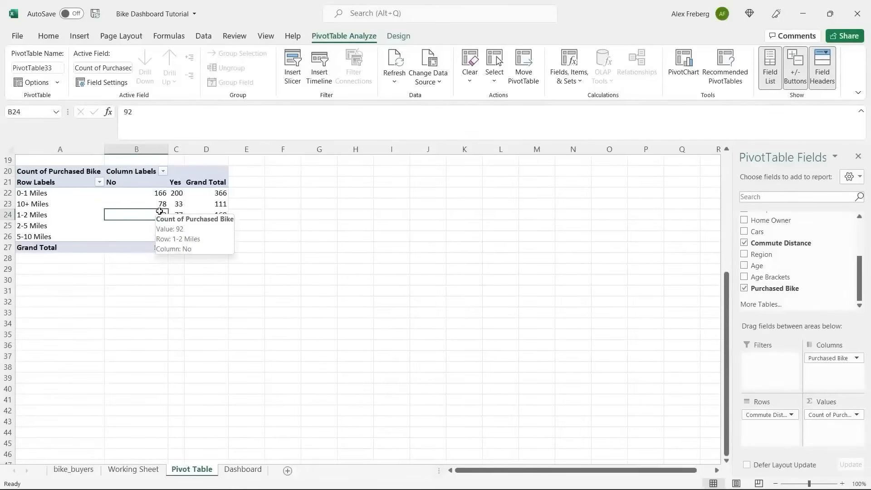
Step: Check the order of the Commute Distance row labels in A22:A26 of the bike purchases PivotTable
{"action": "left_click", "coordinate": [59, 203]}
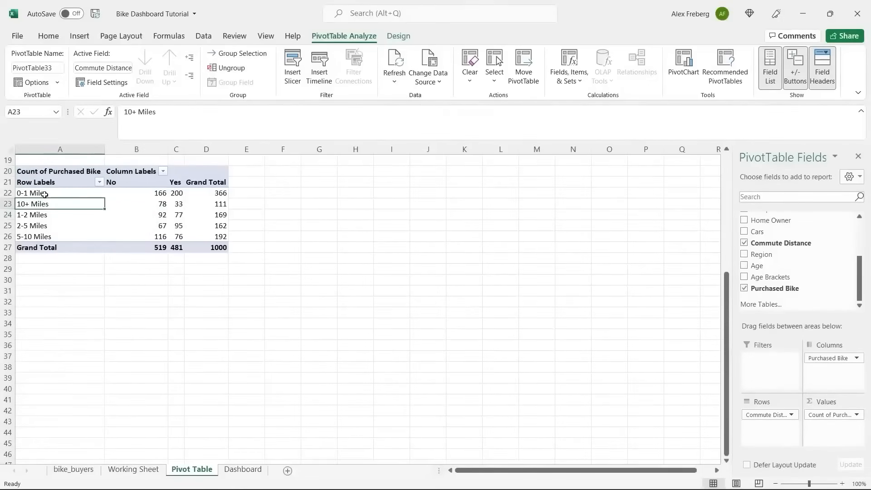
{"action": "left_click", "coordinate": [31, 193]}
{"action": "left_click", "coordinate": [28, 203]}
{"action": "left_click", "coordinate": [29, 215]}
{"action": "left_click", "coordinate": [29, 225]}
{"action": "left_click", "coordinate": [29, 236]}
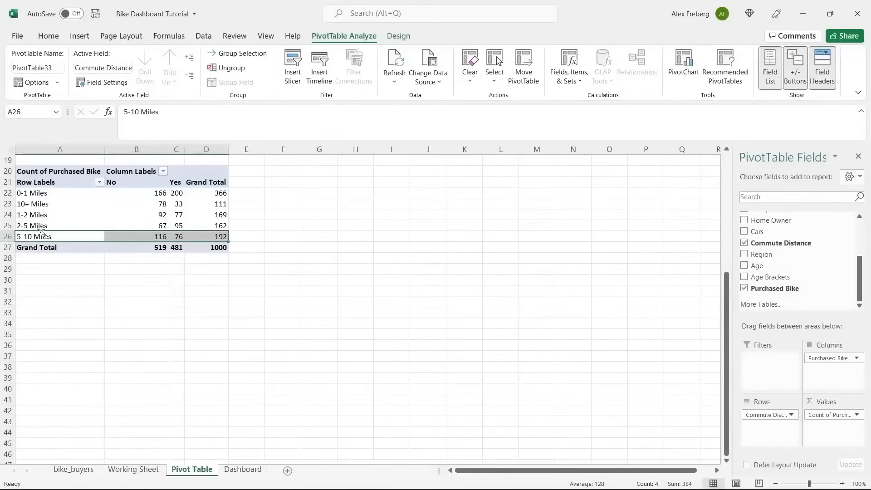
Step: Try sorting the Commute Distance row labels Z to A, and return them to A to Z order
{"action": "left_click", "coordinate": [99, 182]}
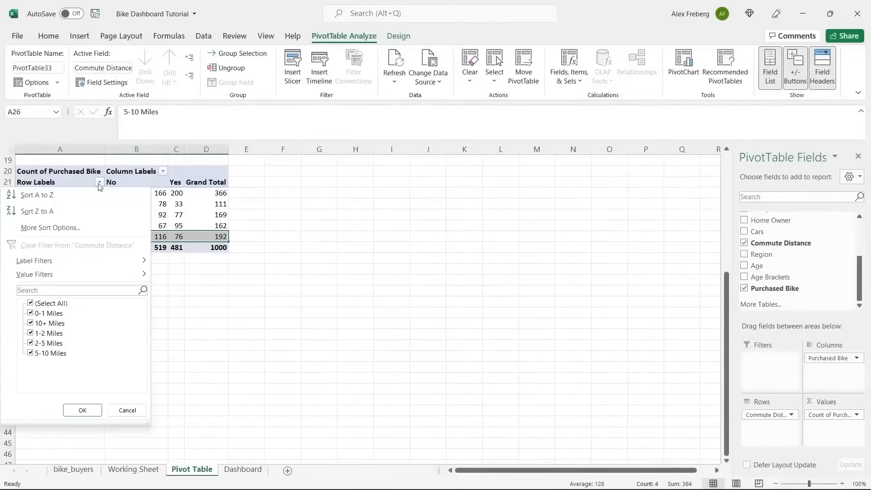
{"action": "left_click", "coordinate": [87, 196]}
{"action": "left_click", "coordinate": [94, 181]}
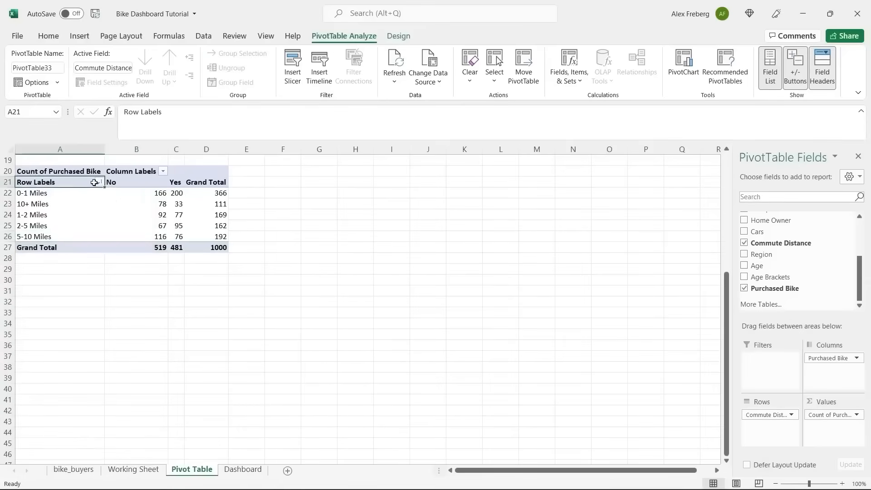
{"action": "left_click", "coordinate": [99, 182]}
{"action": "left_click", "coordinate": [90, 215]}
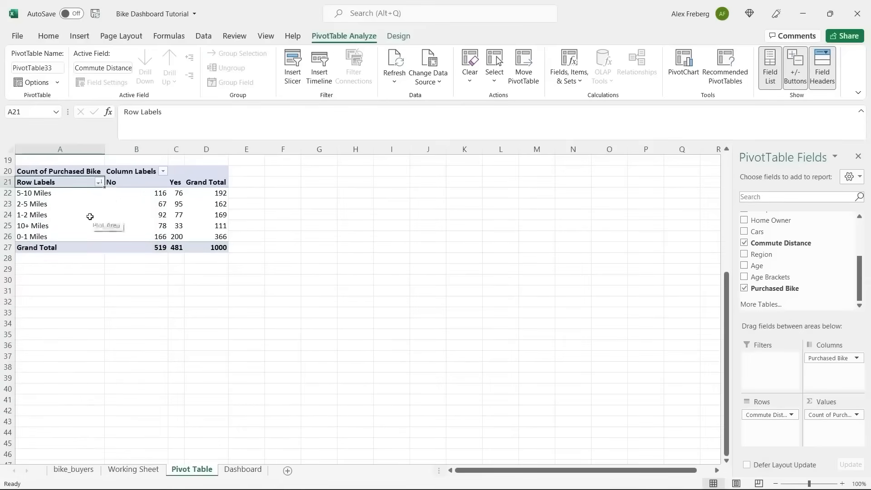
{"action": "left_click", "coordinate": [99, 182]}
{"action": "left_click", "coordinate": [87, 195]}
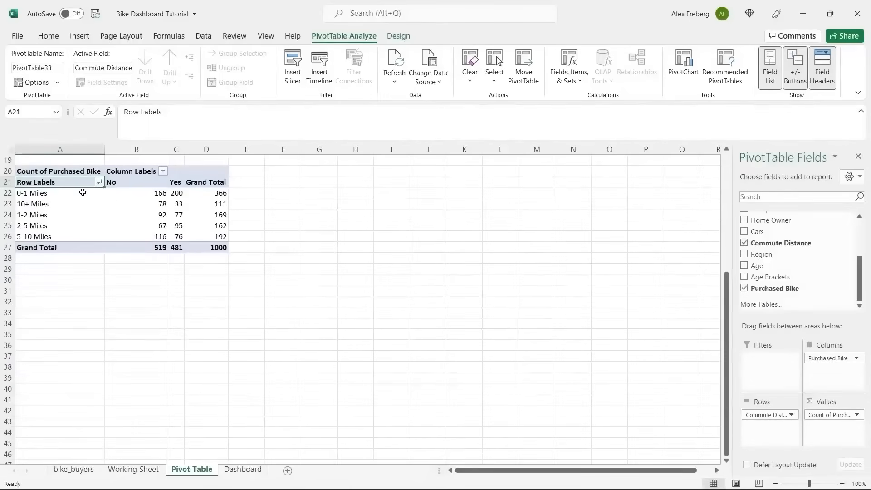
Step: Insert a plain Line PivotChart from the bike purchases PivotTable and place it beside the table
{"action": "left_click", "coordinate": [200, 215]}
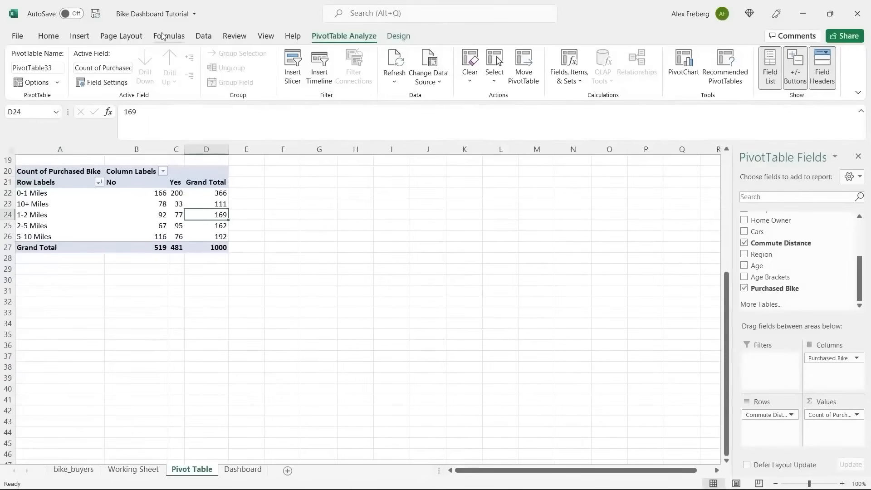
{"action": "left_click", "coordinate": [79, 36]}
{"action": "left_click", "coordinate": [280, 66]}
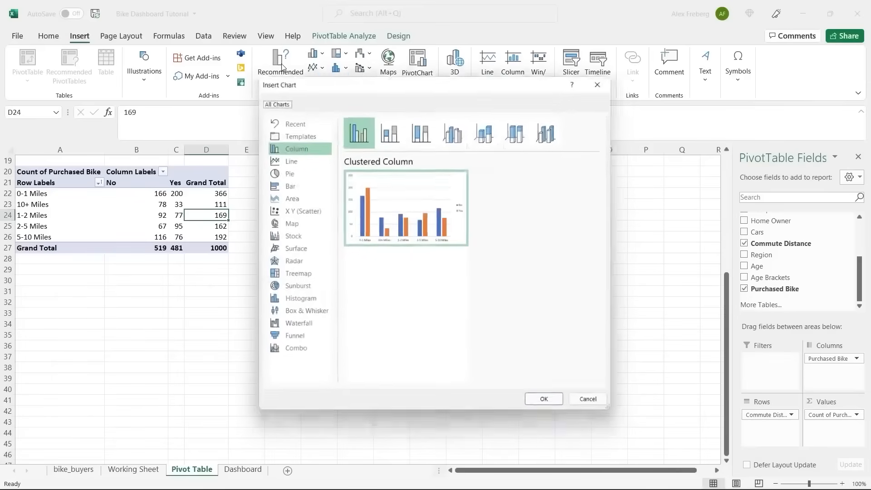
{"action": "left_click", "coordinate": [293, 161]}
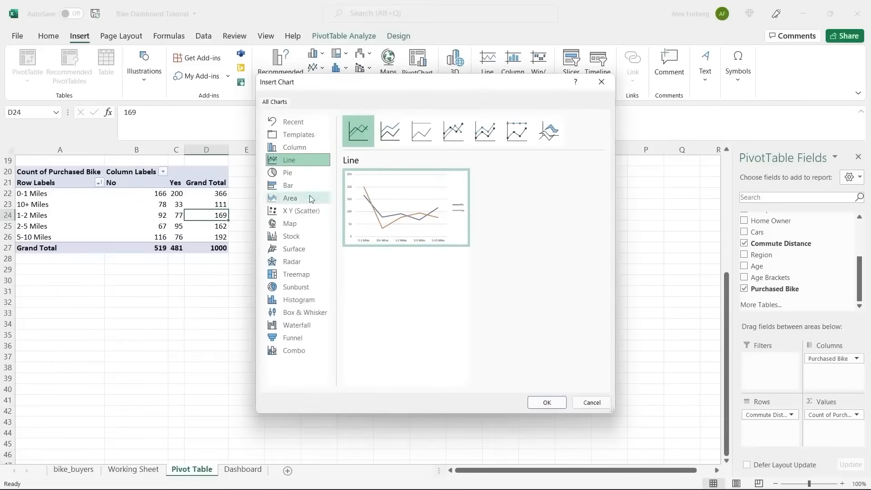
{"action": "left_click", "coordinate": [399, 135]}
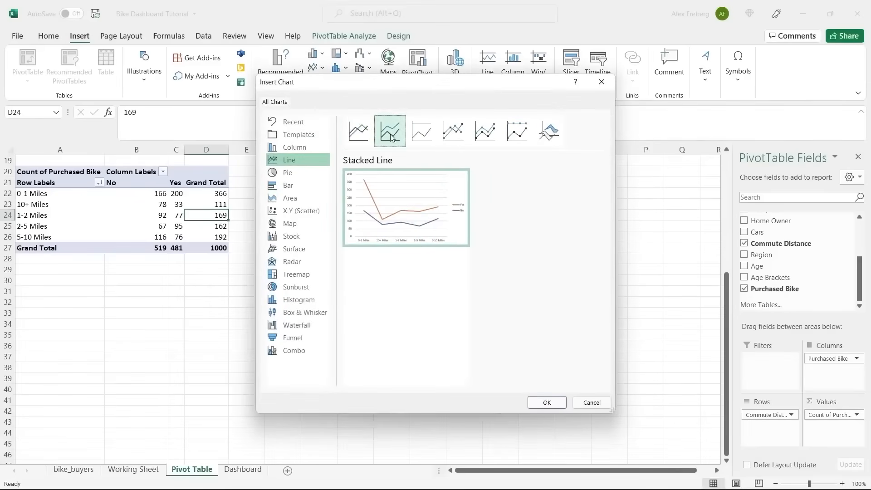
{"action": "left_click", "coordinate": [363, 134]}
{"action": "mouse_move", "coordinate": [461, 208]}
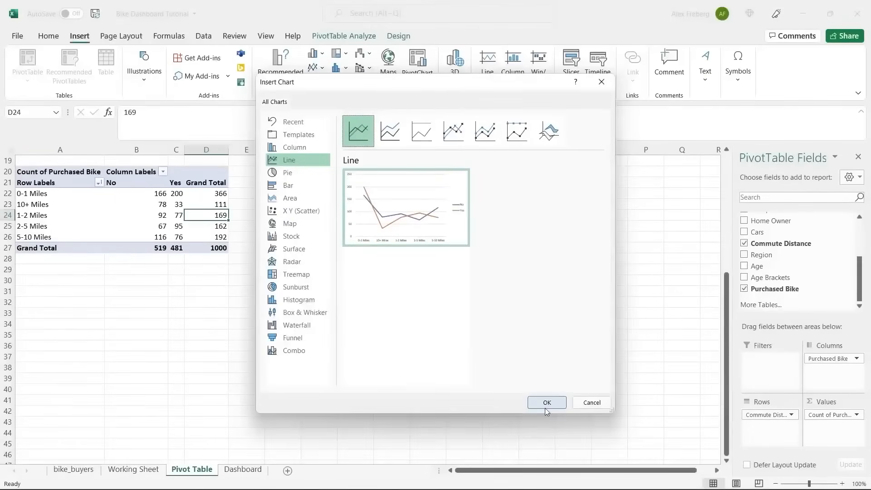
{"action": "left_click", "coordinate": [546, 402]}
{"action": "left_click_drag", "start_coordinate": [421, 178], "coordinate": [457, 173]}
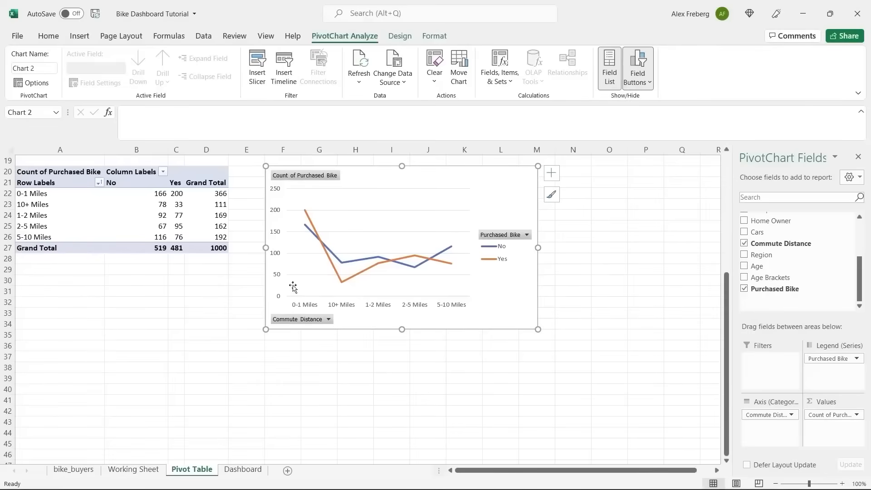
Step: Compare the distance labels in column A with the 10+ Miles label's place in the order
{"action": "left_click", "coordinate": [50, 193]}
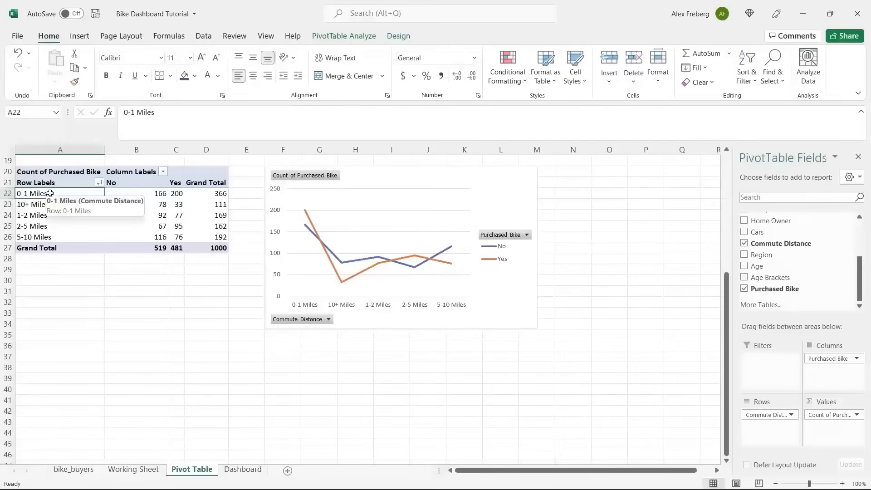
{"action": "left_click", "coordinate": [50, 216]}
{"action": "left_click", "coordinate": [50, 226]}
{"action": "left_click", "coordinate": [50, 237]}
{"action": "left_click", "coordinate": [65, 205]}
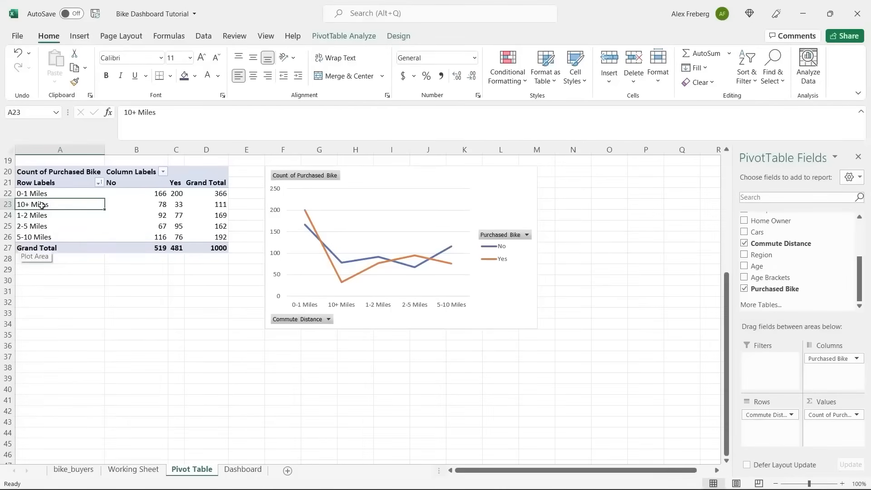
Step: Select the Commute Distance column on the Working Sheet and open Find and Replace for it
{"action": "left_click", "coordinate": [134, 470]}
{"action": "left_click", "coordinate": [517, 256]}
{"action": "key", "text": "ctrl+Up"}
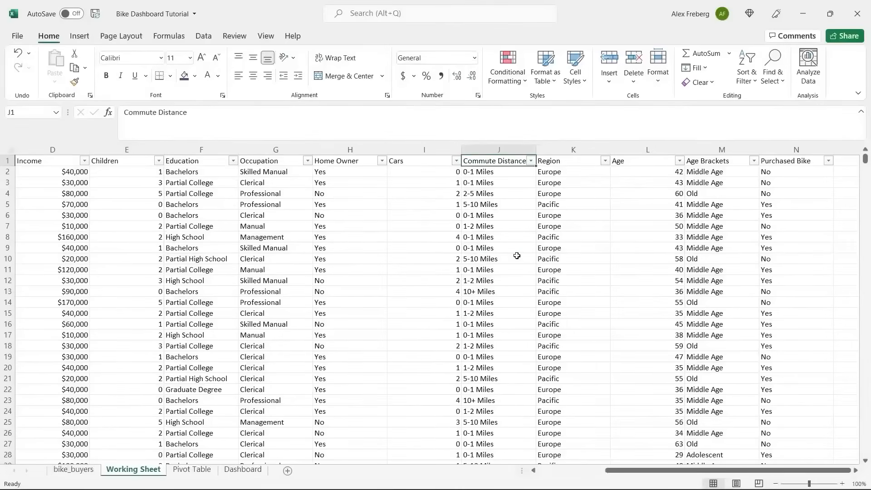
{"action": "left_click", "coordinate": [519, 149]}
{"action": "key", "text": "ctrl+h"}
{"action": "key", "text": "Tab"}
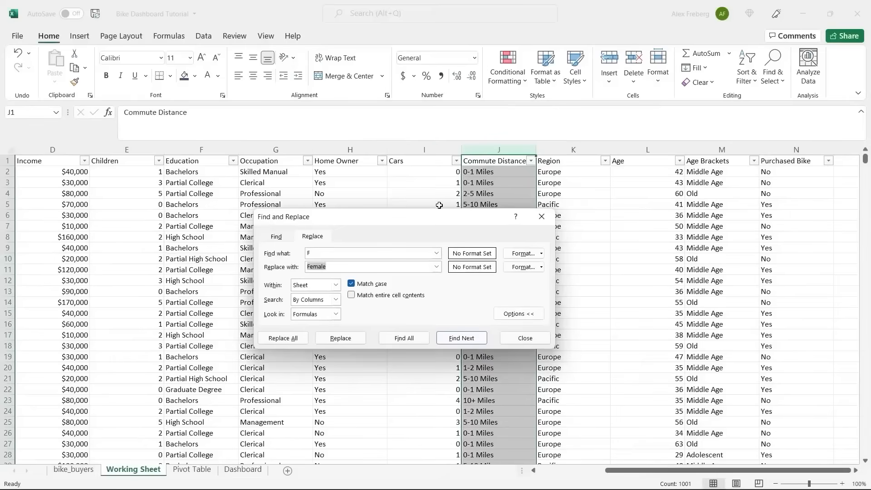
{"action": "left_click_drag", "start_coordinate": [427, 218], "coordinate": [376, 268]}
{"action": "left_click", "coordinate": [486, 205]}
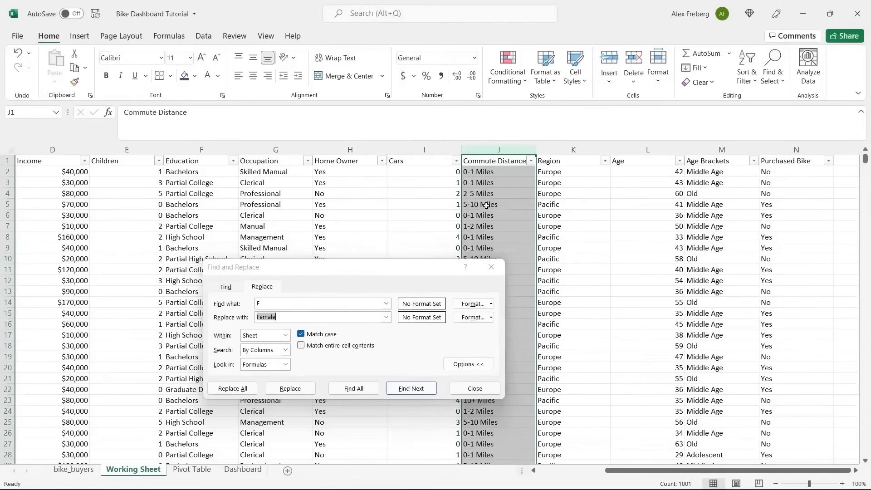
Step: Replace all "10+ Miles" entries on the Working Sheet with "10 Miles +" and close Find and Replace
{"action": "left_click_drag", "start_coordinate": [427, 276], "coordinate": [424, 322]}
{"action": "left_click", "coordinate": [497, 292]}
{"action": "key", "text": "ctrl+c"}
{"action": "double_click", "coordinate": [325, 349]}
{"action": "key", "text": "ctrl+v"}
{"action": "double_click", "coordinate": [299, 363]}
{"action": "type", "text": "10"}
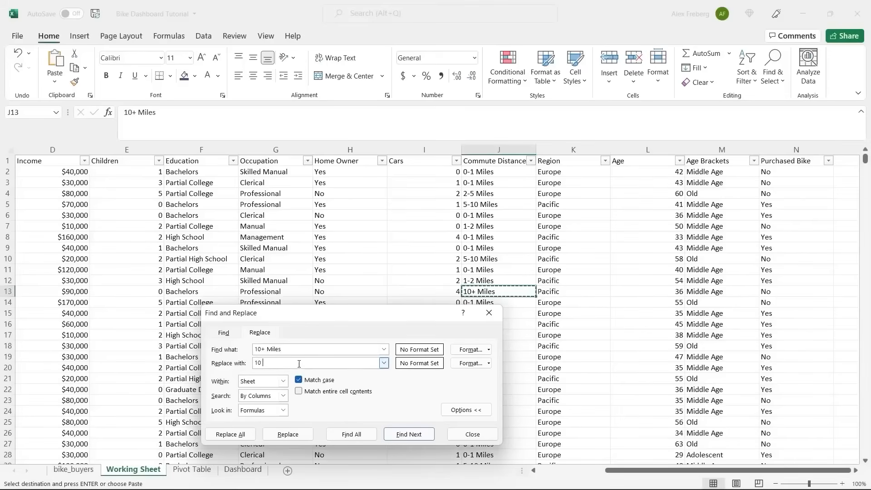
{"action": "type", "text": " Miles +"}
{"action": "left_click", "coordinate": [241, 434]}
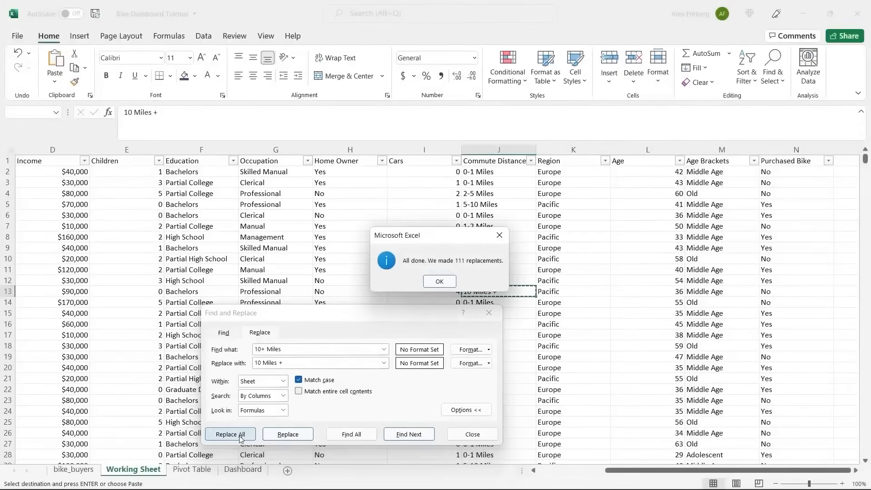
{"action": "left_click", "coordinate": [434, 278]}
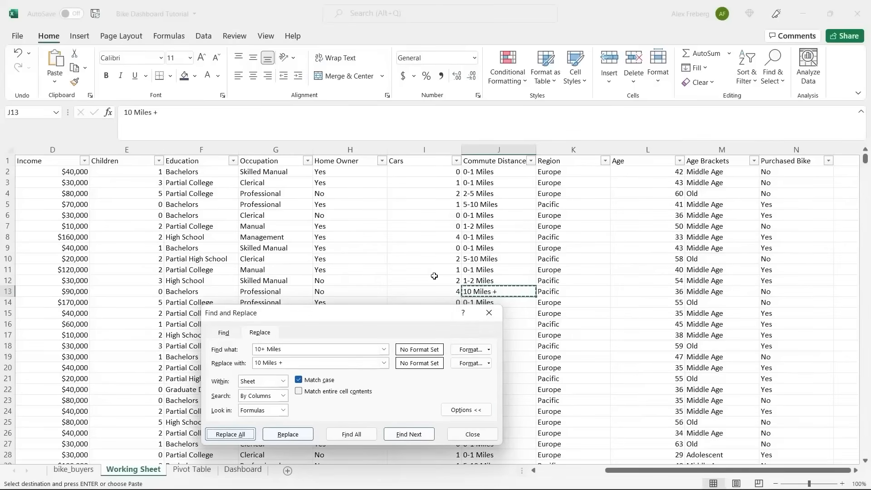
{"action": "left_click", "coordinate": [473, 434]}
Step: Refresh all data from the Pivot Table sheet, and undo both the refresh and the "10 Miles +" replacement
{"action": "left_click", "coordinate": [192, 470]}
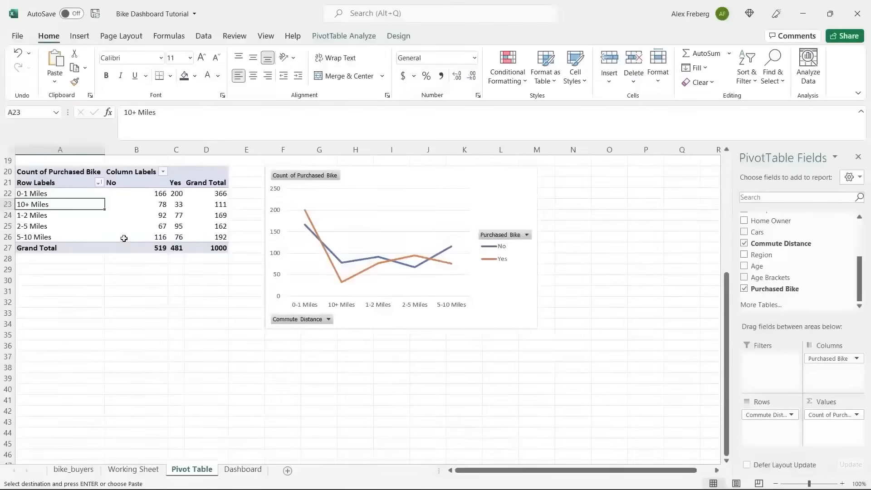
{"action": "left_click", "coordinate": [131, 226]}
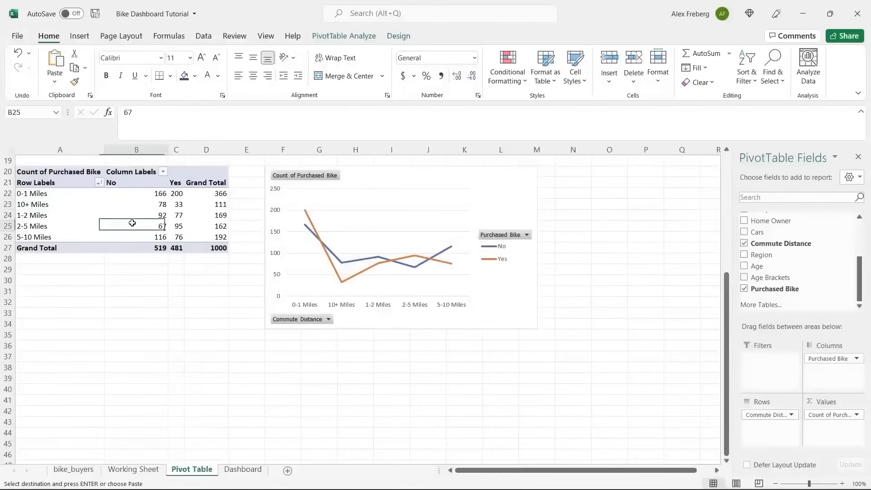
{"action": "left_click", "coordinate": [205, 36]}
{"action": "left_click", "coordinate": [212, 56]}
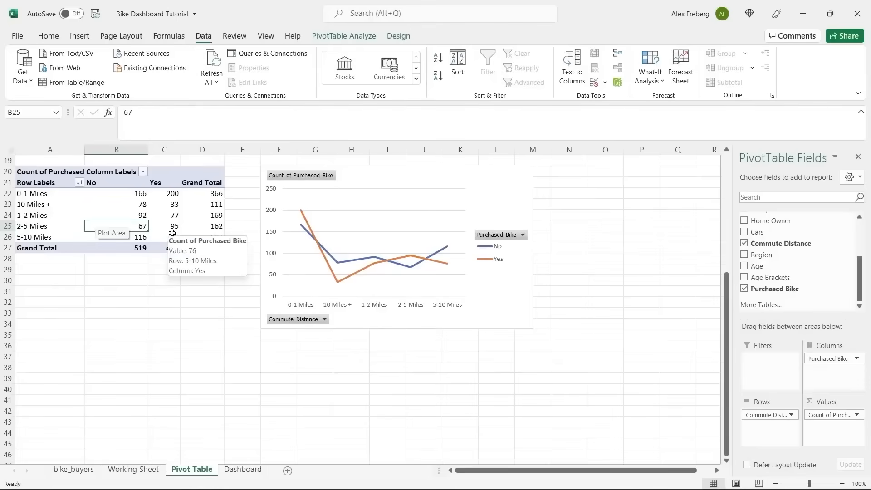
{"action": "key", "text": "ctrl+z"}
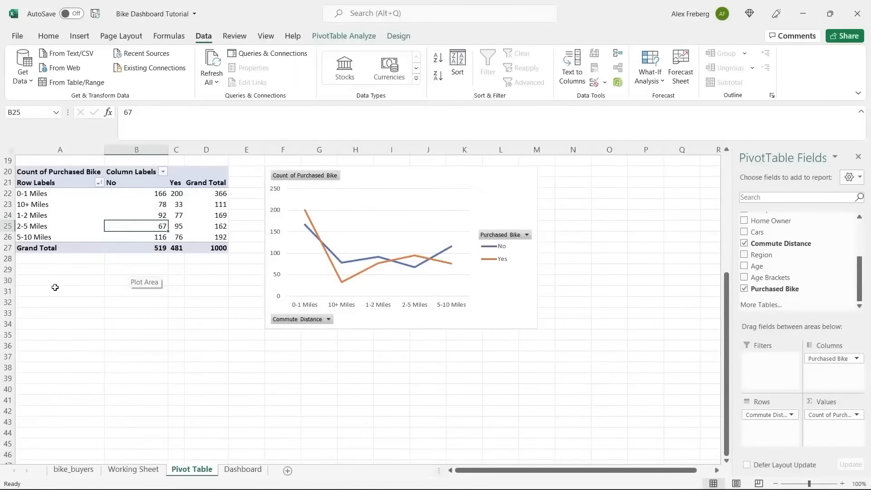
Step: Open Find and Replace on the Working Sheet and enter "10+ Miles", copied from J13, as the search text
{"action": "left_click", "coordinate": [134, 470]}
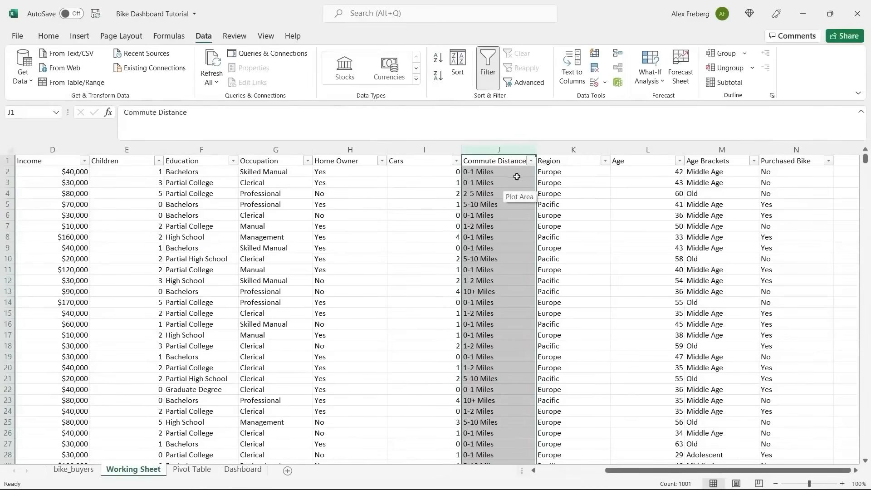
{"action": "key", "text": "ctrl+h"}
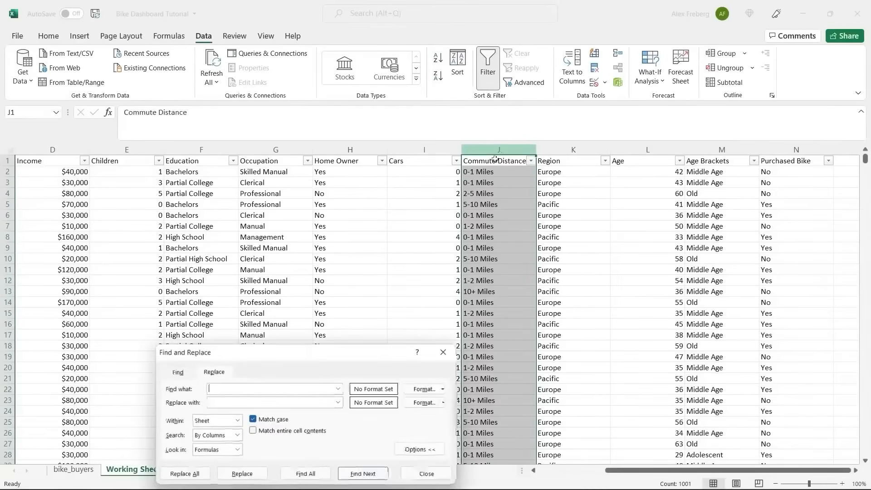
{"action": "left_click_drag", "start_coordinate": [298, 352], "coordinate": [293, 250]}
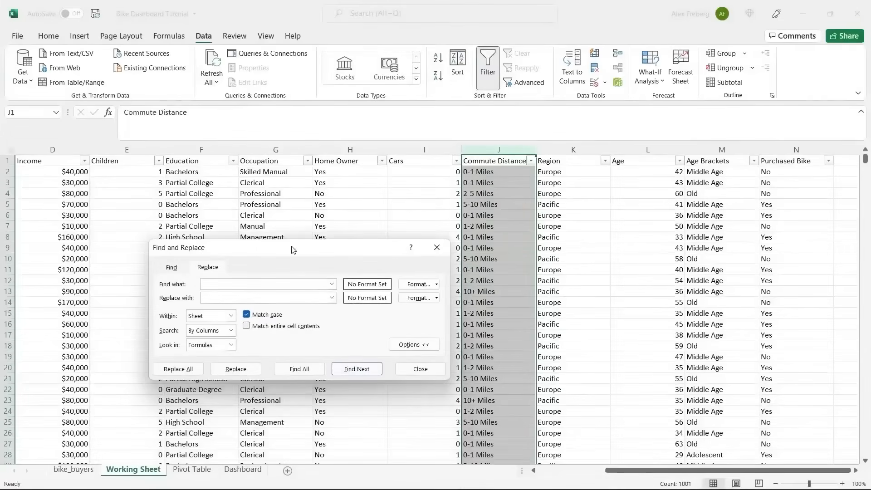
{"action": "left_click", "coordinate": [501, 249]}
{"action": "left_click", "coordinate": [497, 290]}
{"action": "key", "text": "ctrl+c"}
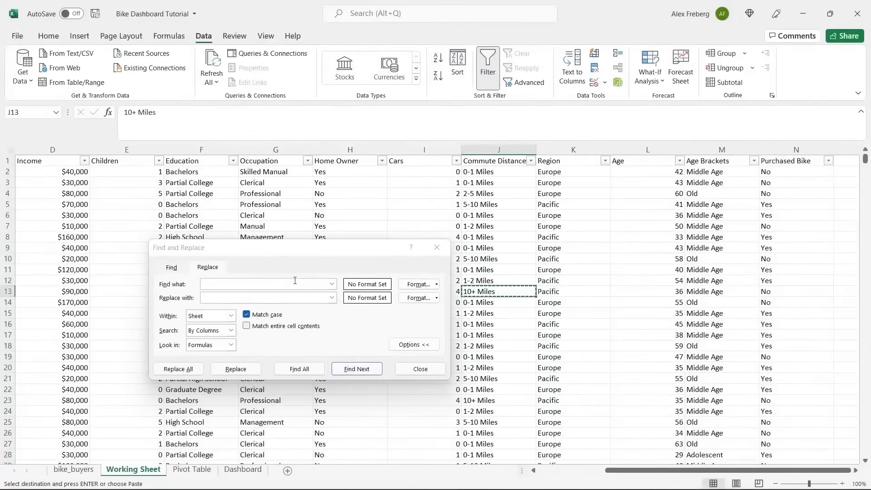
{"action": "left_click", "coordinate": [269, 284]}
{"action": "key", "text": "ctrl+v"}
Step: Replace all matching commute distance entries with "More than 10 Miles" and close Find and Replace
{"action": "left_click", "coordinate": [247, 297]}
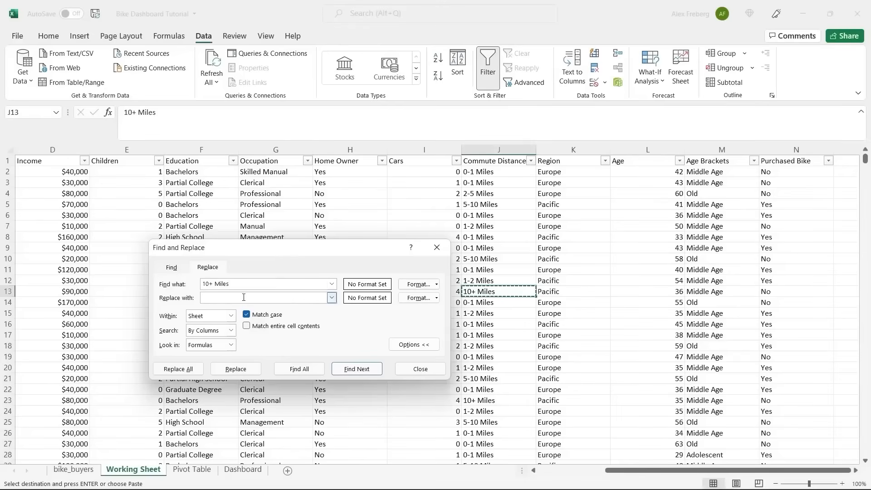
{"action": "type", "text": "More than 10 Miles"}
{"action": "left_click", "coordinate": [181, 367]}
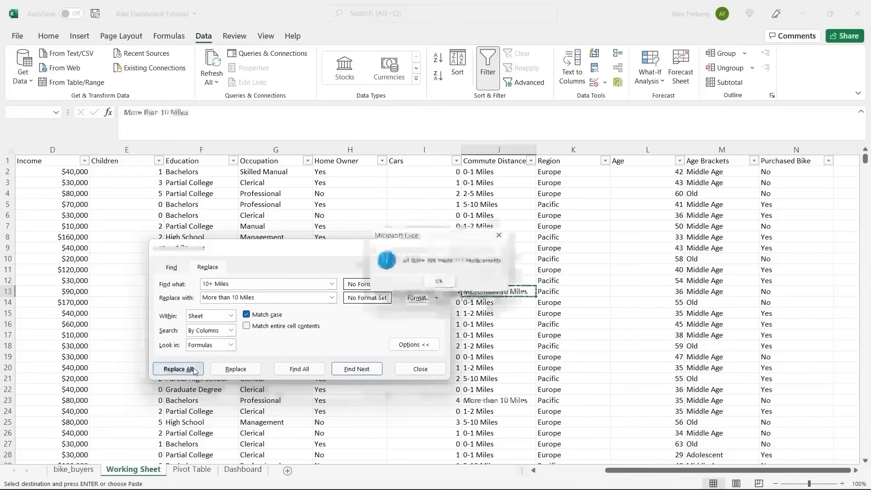
{"action": "left_click", "coordinate": [449, 282]}
{"action": "left_click", "coordinate": [438, 247]}
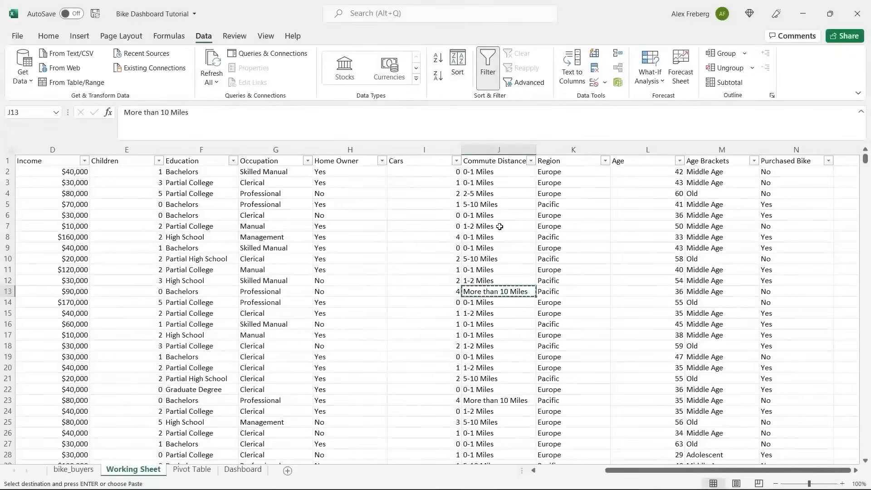
{"action": "double_click", "coordinate": [501, 227]}
{"action": "left_click", "coordinate": [504, 269]}
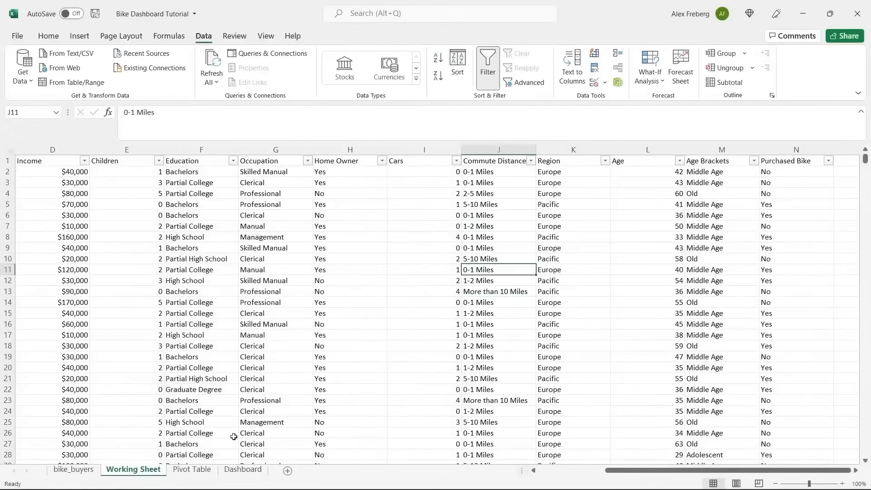
Step: Refresh all data from the Pivot Table sheet to update the commute distance PivotTable and line chart
{"action": "left_click", "coordinate": [197, 471]}
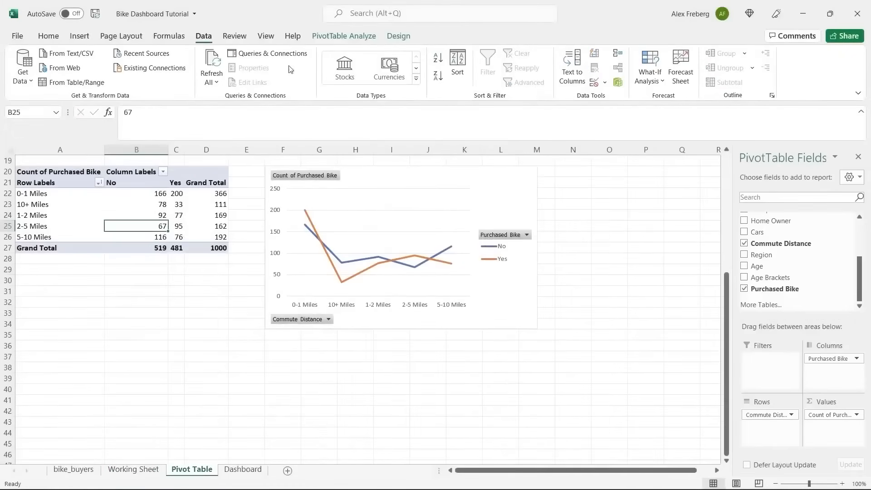
{"action": "left_click", "coordinate": [210, 61]}
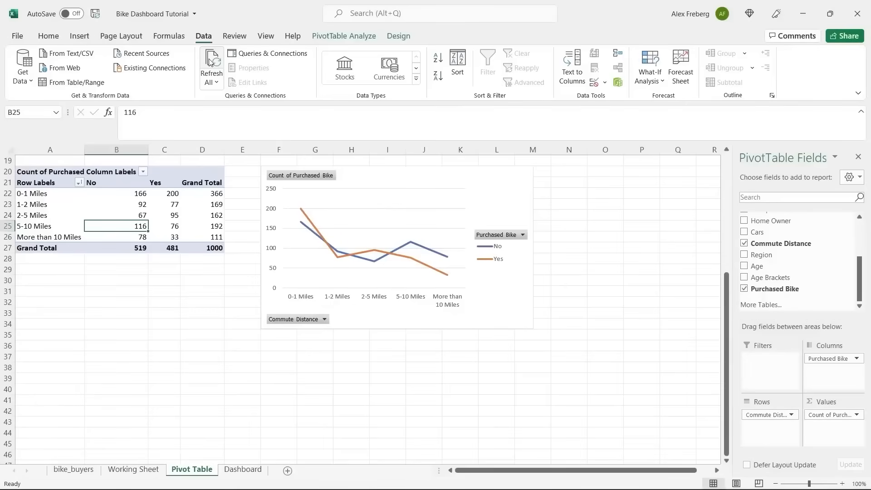
{"action": "left_click", "coordinate": [424, 345]}
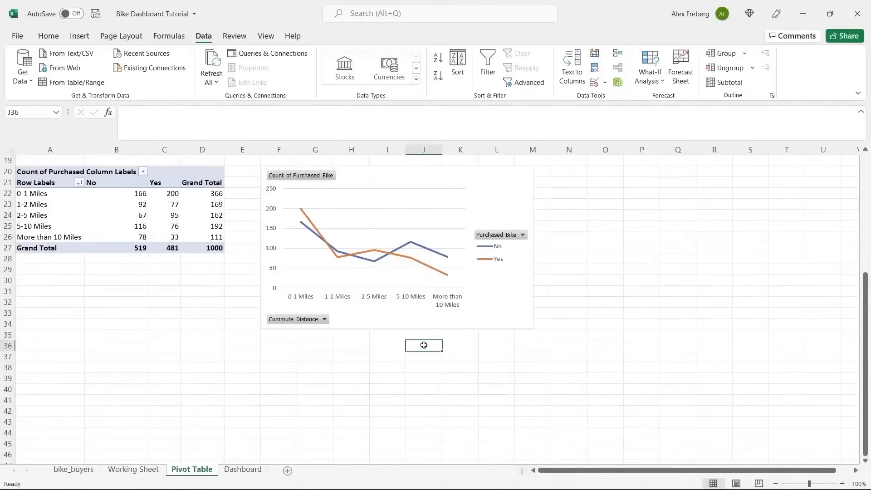
Step: Add axis titles to the commute distance line chart and set the horizontal axis title to "Commute Distance"
{"action": "mouse_move", "coordinate": [413, 249]}
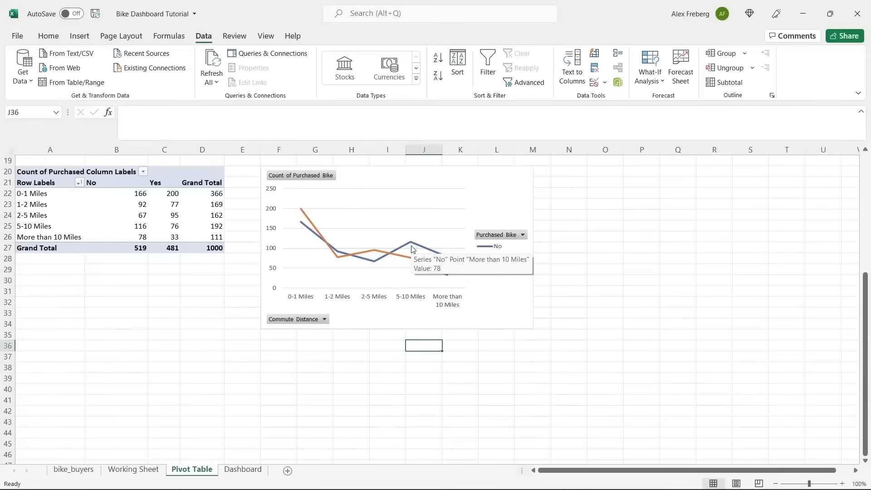
{"action": "left_click", "coordinate": [495, 185]}
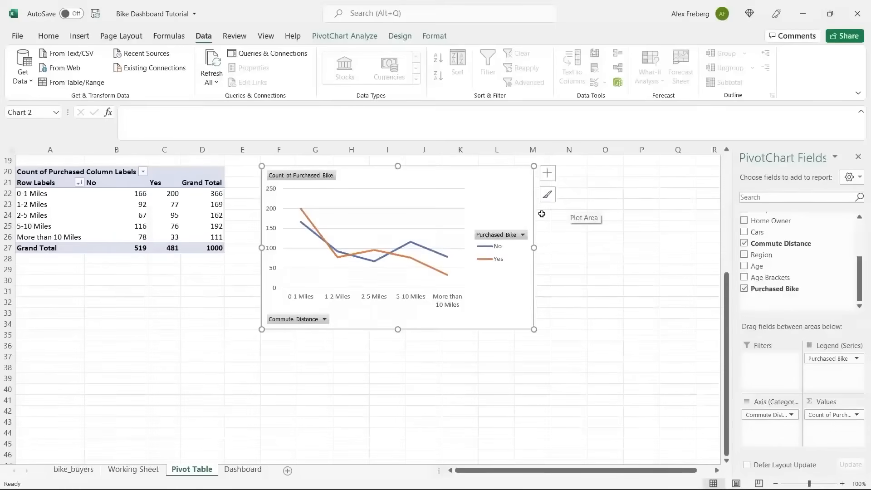
{"action": "left_click", "coordinate": [548, 176]}
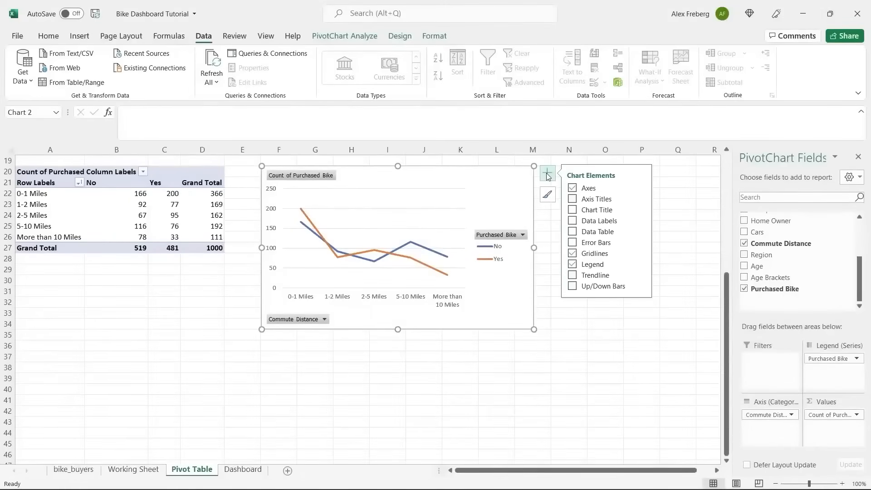
{"action": "left_click", "coordinate": [573, 200]}
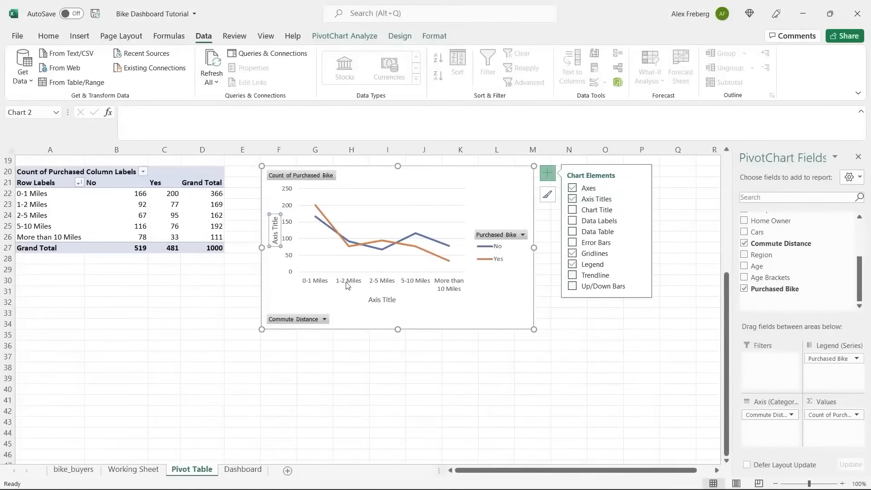
{"action": "double_click", "coordinate": [386, 300]}
{"action": "double_click", "coordinate": [387, 300]}
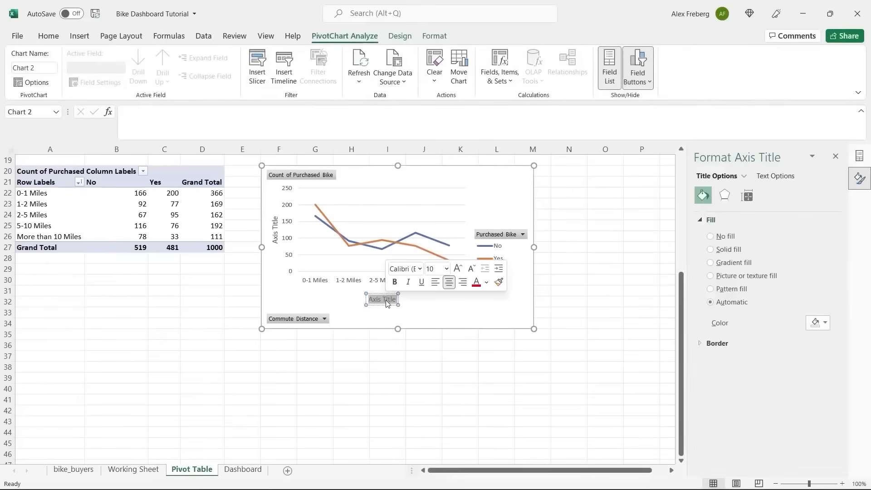
{"action": "type", "text": "Commute Distance"}
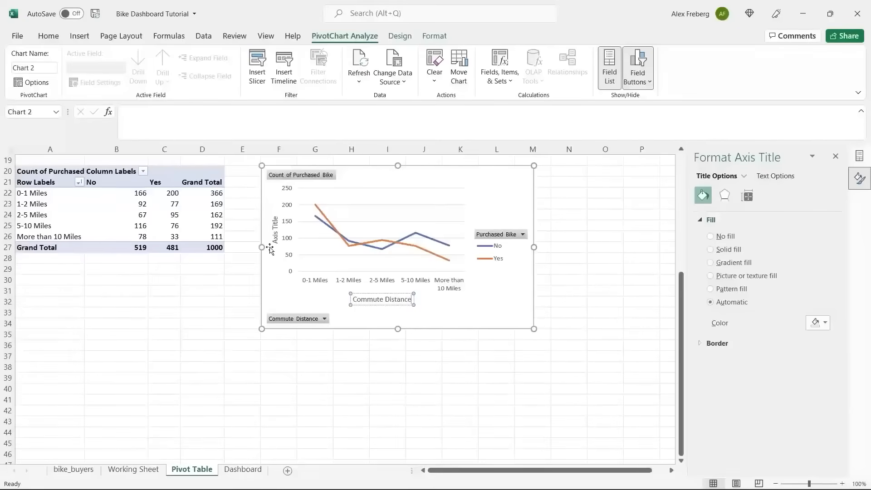
Step: Remove the vertical axis title from the commute distance chart, and turn the primary horizontal axis title off and on again
{"action": "left_click", "coordinate": [275, 232]}
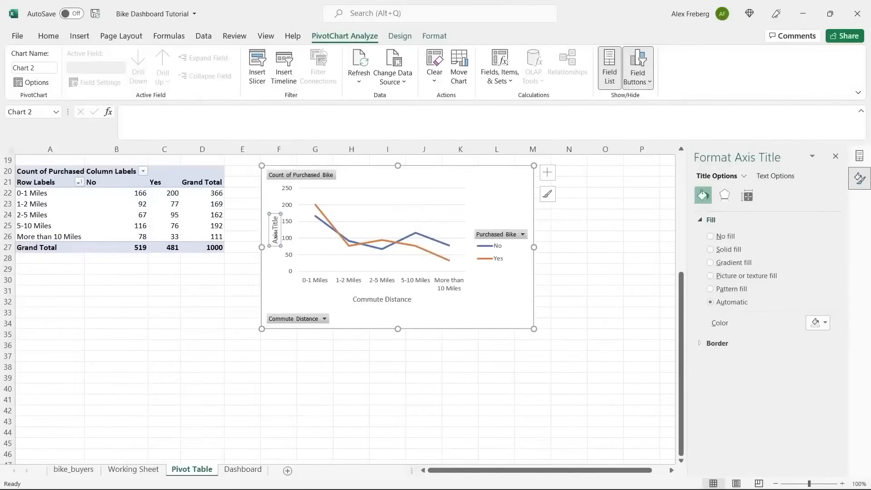
{"action": "triple_click", "coordinate": [275, 232]}
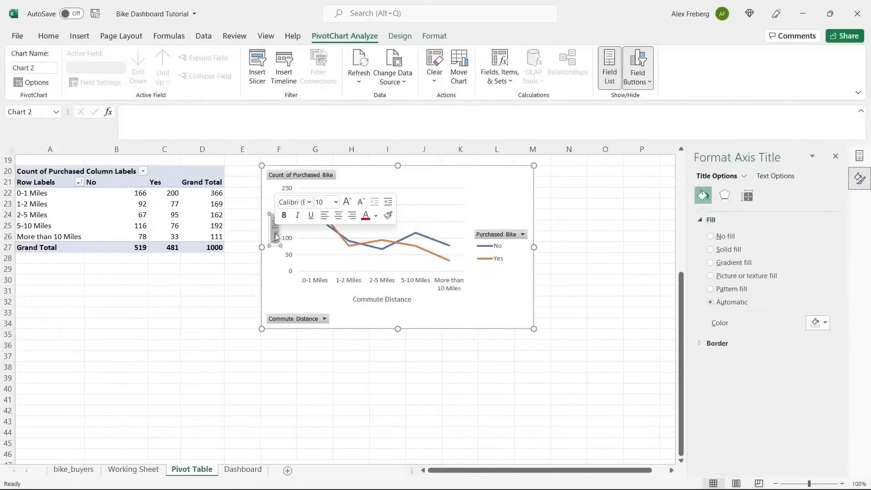
{"action": "left_click", "coordinate": [490, 213]}
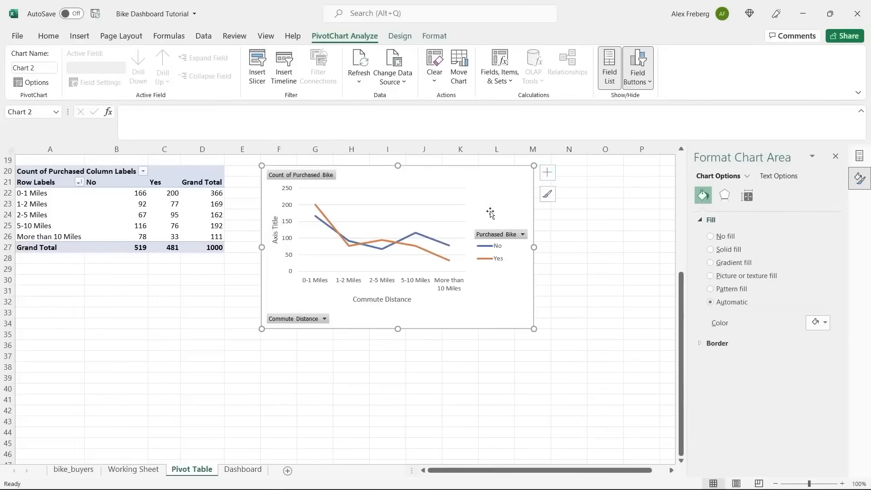
{"action": "left_click", "coordinate": [547, 173]}
{"action": "left_click", "coordinate": [641, 198]}
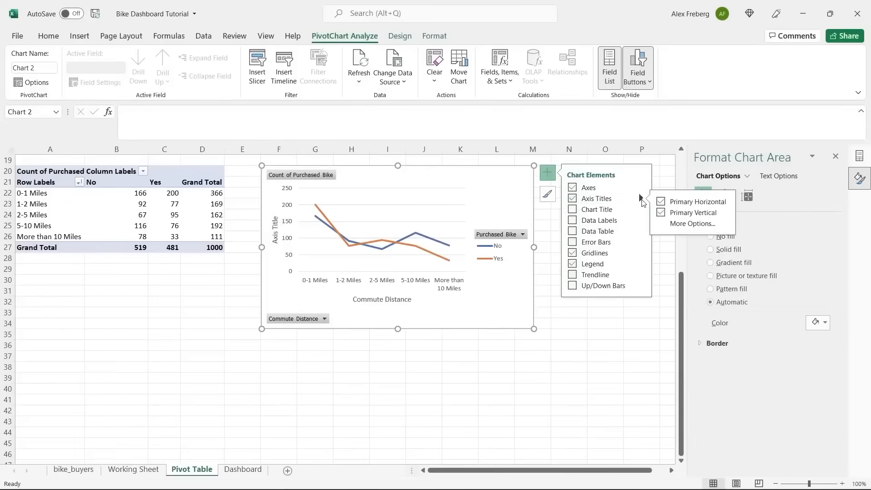
{"action": "left_click", "coordinate": [662, 201]}
{"action": "left_click", "coordinate": [662, 202]}
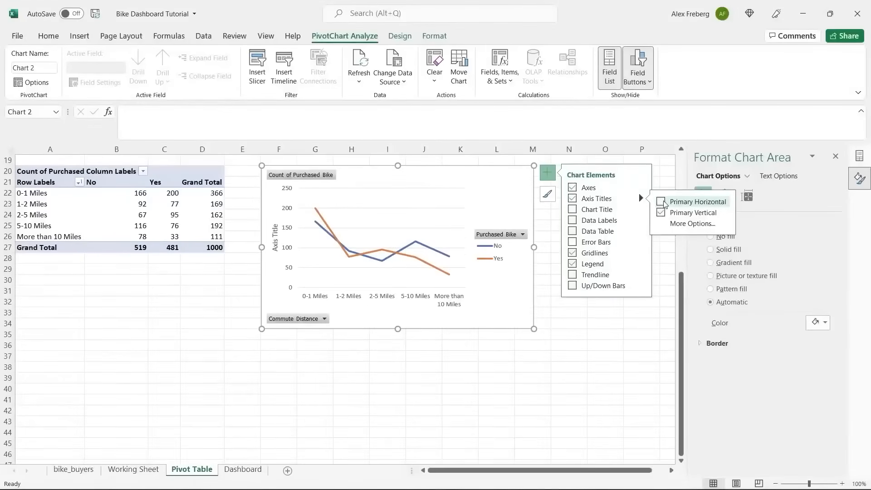
{"action": "left_click", "coordinate": [661, 213]}
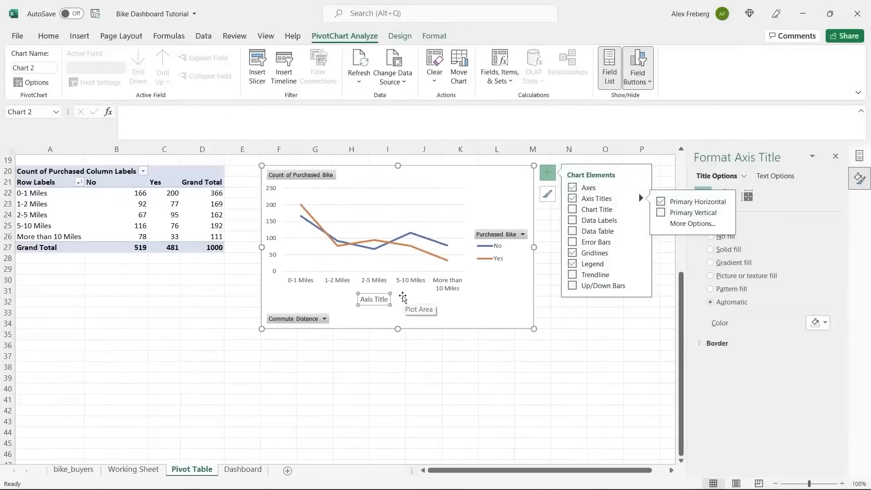
Step: Replace the placeholder text of the horizontal axis title with "Commute Distance"
{"action": "left_click", "coordinate": [375, 301]}
{"action": "double_click", "coordinate": [375, 301]}
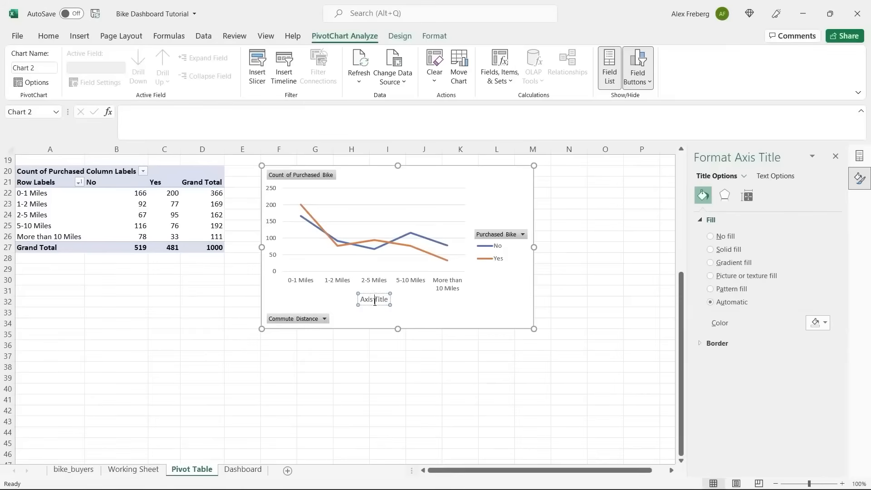
{"action": "triple_click", "coordinate": [375, 300]}
{"action": "key", "text": "BackSpace"}
{"action": "type", "text": "Commute Distance"}
{"action": "left_click", "coordinate": [482, 316]}
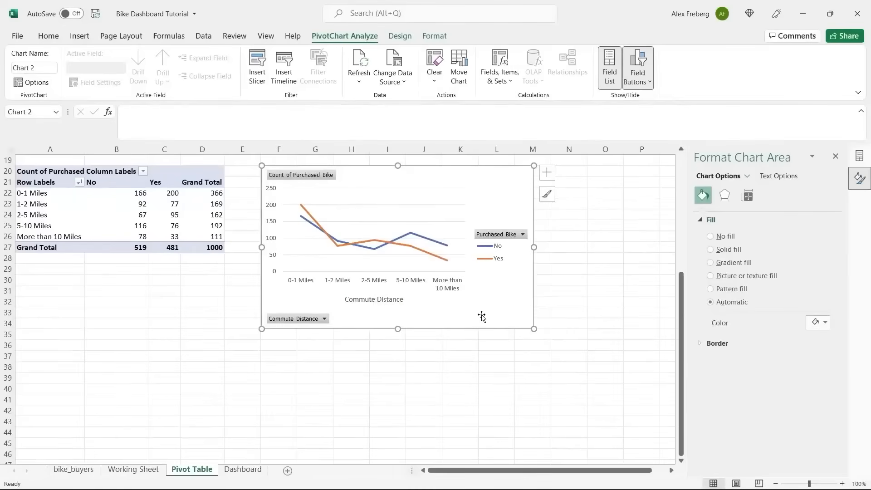
Step: Add a chart title to the commute distance chart and enter "Distance Per Customer"
{"action": "left_click", "coordinate": [547, 172]}
{"action": "left_click", "coordinate": [573, 210]}
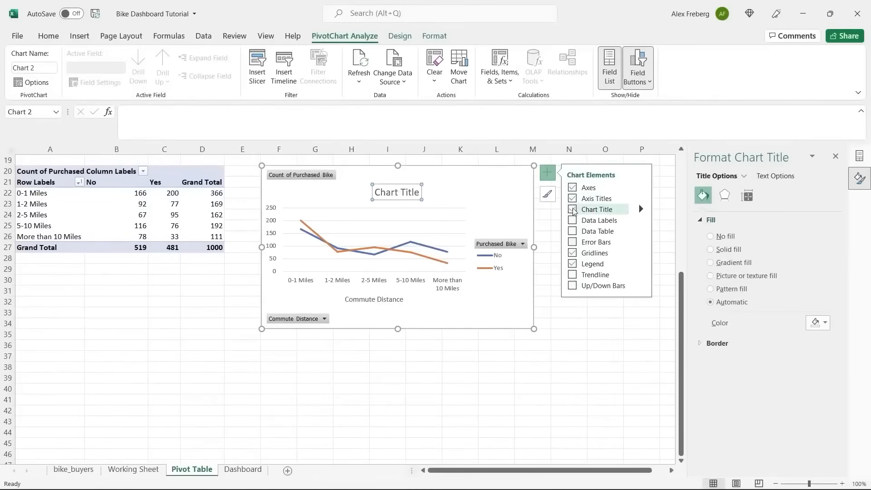
{"action": "triple_click", "coordinate": [398, 194]}
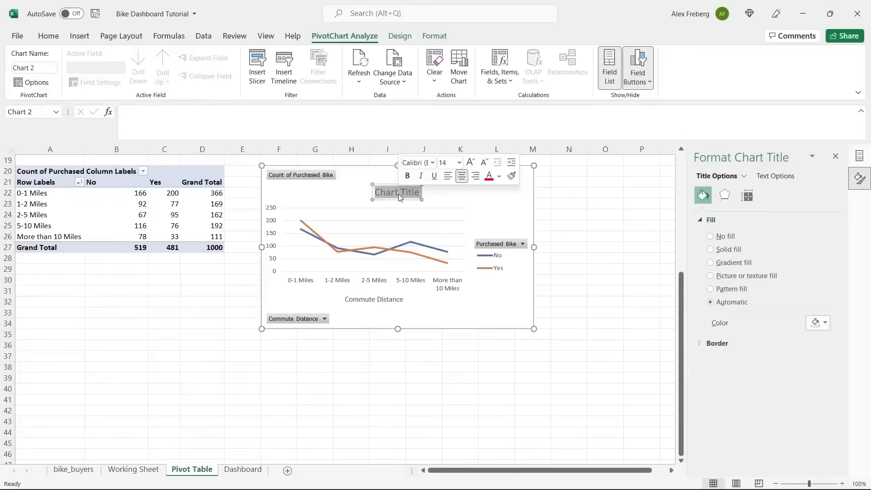
{"action": "type", "text": "Distance"}
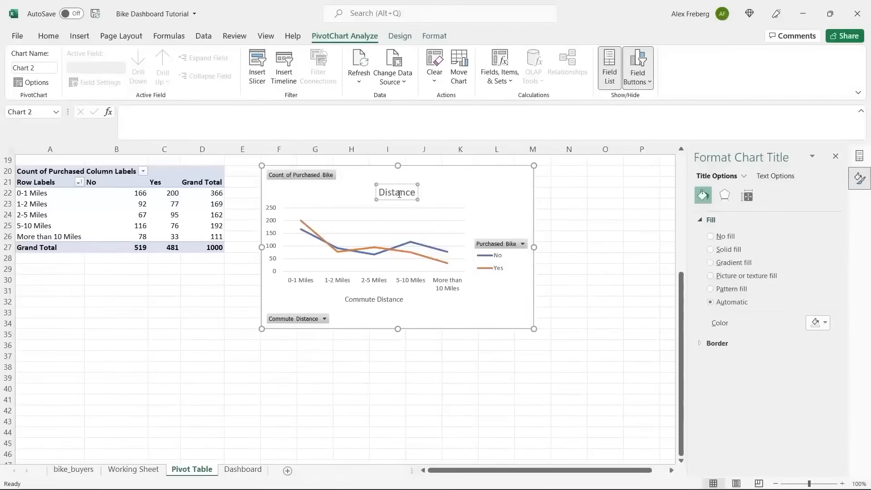
{"action": "type", "text": " Per Customer"}
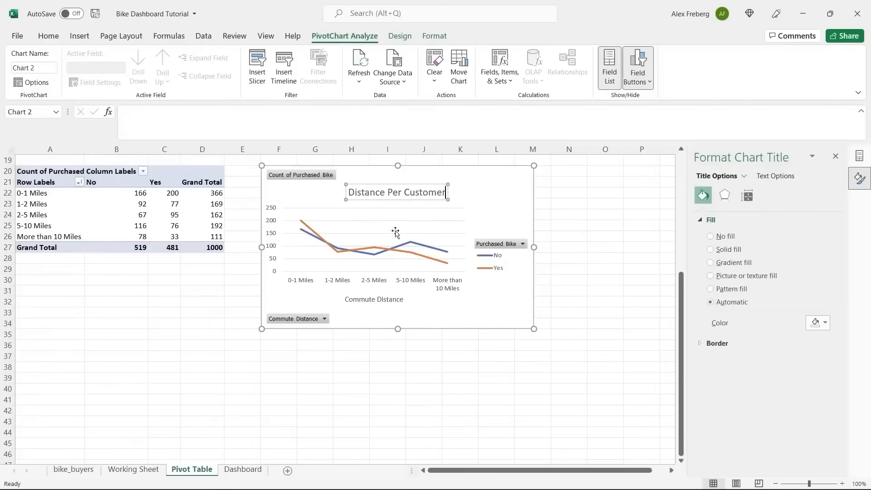
Step: Change the commute distance chart's title to "Customer Commute"
{"action": "double_click", "coordinate": [423, 193]}
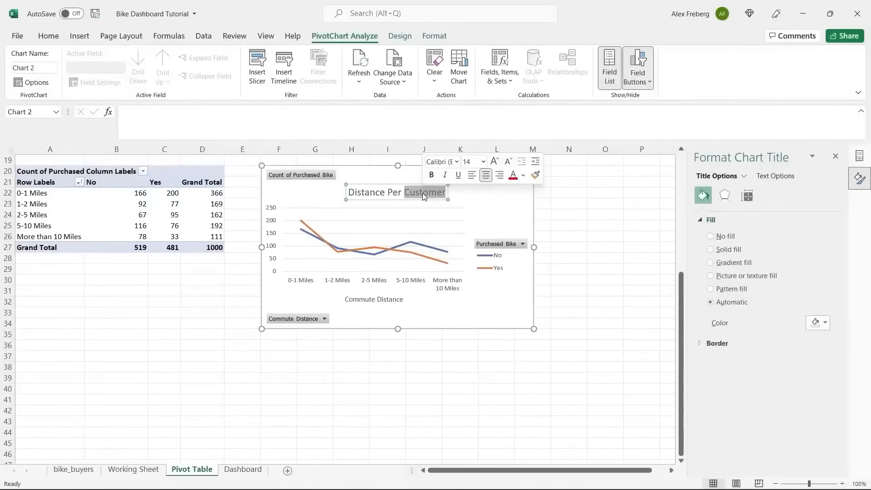
{"action": "key", "text": "BackSpace"}
{"action": "key", "text": "BackSpace"}
{"action": "key", "text": "BackSpace"}
{"action": "key", "text": "BackSpace"}
{"action": "key", "text": "BackSpace"}
{"action": "key", "text": "BackSpace"}
{"action": "key", "text": "BackSpace"}
{"action": "key", "text": "BackSpace"}
{"action": "key", "text": "BackSpace"}
{"action": "key", "text": "BackSpace"}
{"action": "key", "text": "BackSpace"}
{"action": "key", "text": "BackSpace"}
{"action": "key", "text": "BackSpace"}
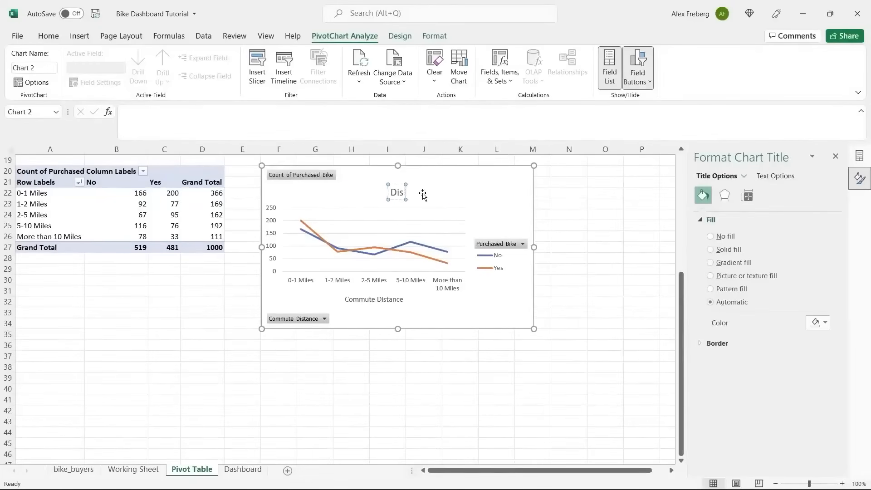
{"action": "key", "text": "BackSpace"}
{"action": "type", "text": "Customa"}
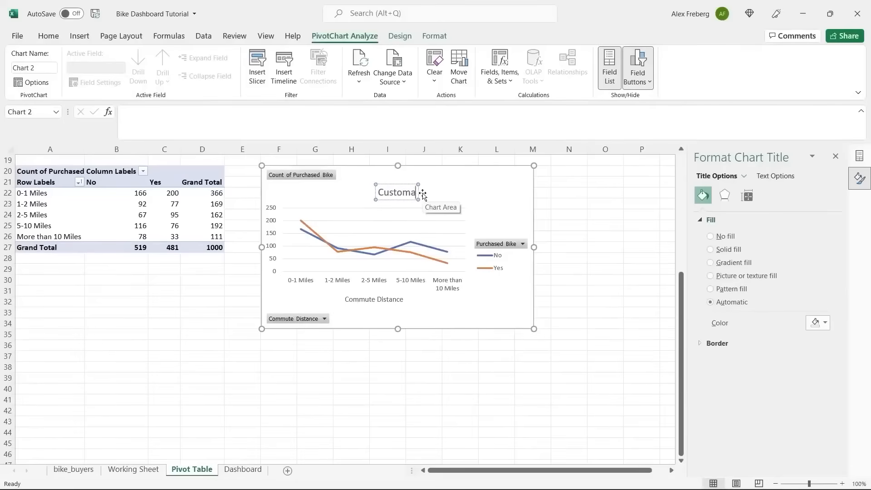
{"action": "key", "text": "BackSpace"}
{"action": "type", "text": "er Commute"}
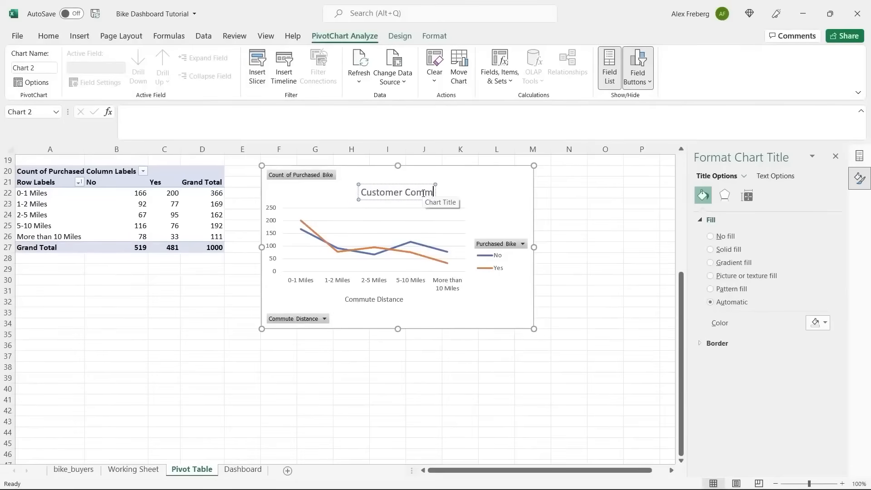
{"action": "left_click", "coordinate": [491, 298]}
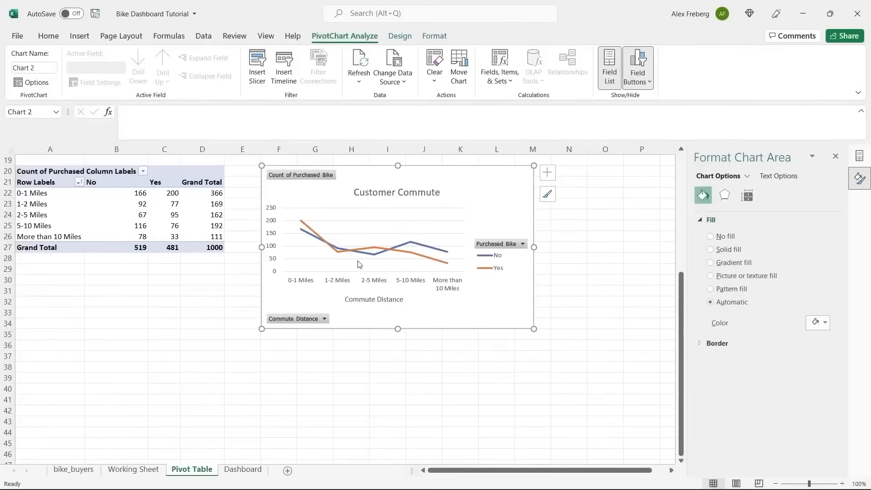
Step: Insert a PivotTable at cell A41 of the Pivot Table sheet from the Working Sheet range A1:N1001
{"action": "left_click", "coordinate": [53, 396]}
{"action": "scroll", "coordinate": [52, 396], "scroll_direction": "down", "scroll_amount": 5}
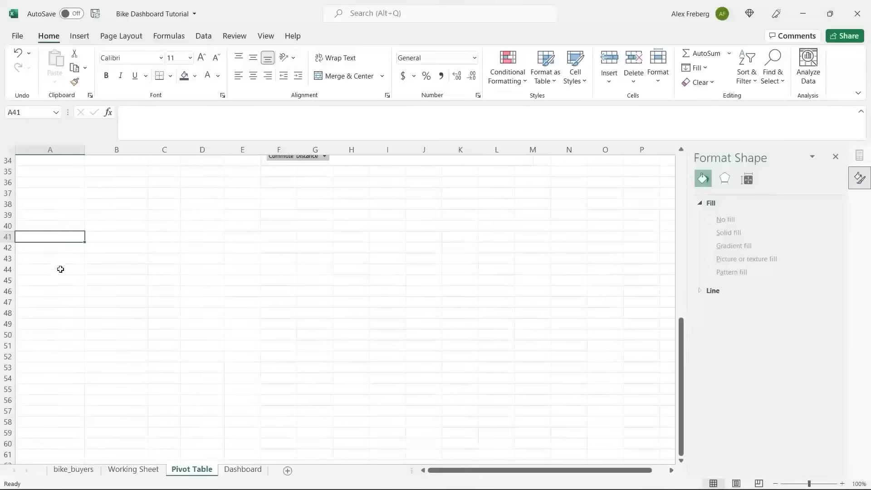
{"action": "left_click", "coordinate": [78, 43]}
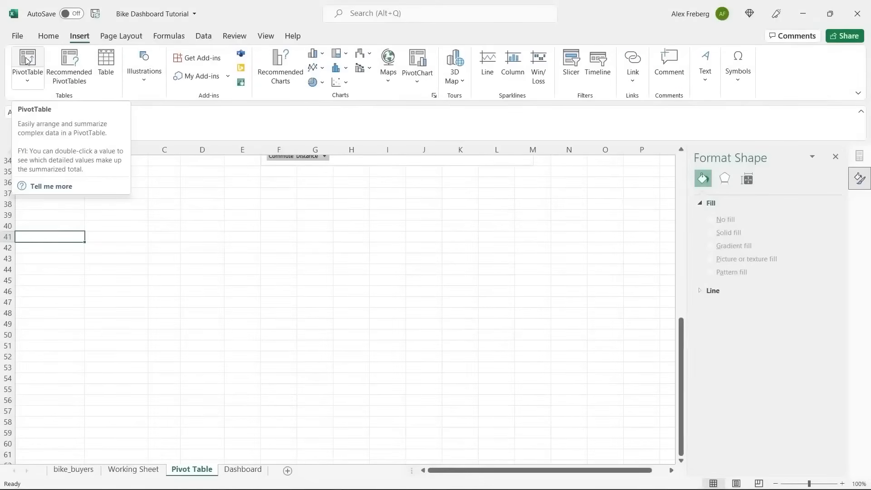
{"action": "left_click", "coordinate": [27, 57]}
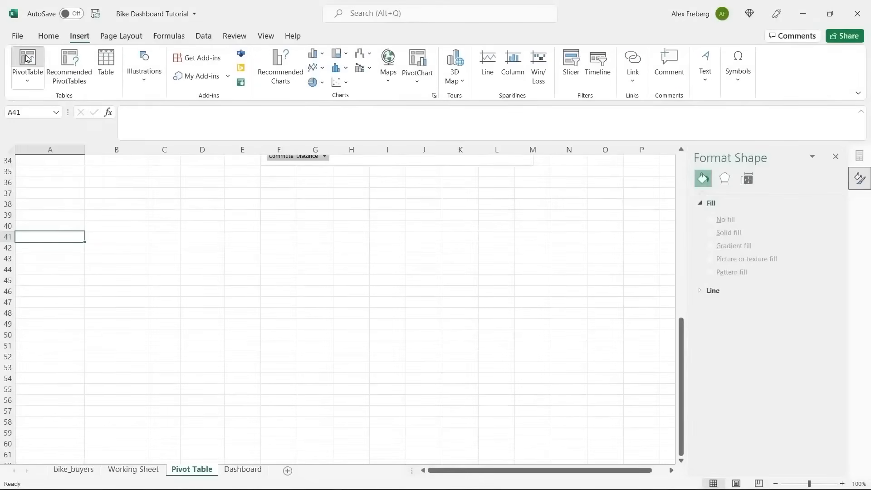
{"action": "left_click", "coordinate": [134, 470]}
{"action": "left_click", "coordinate": [142, 347]}
{"action": "key", "text": "ctrl+a"}
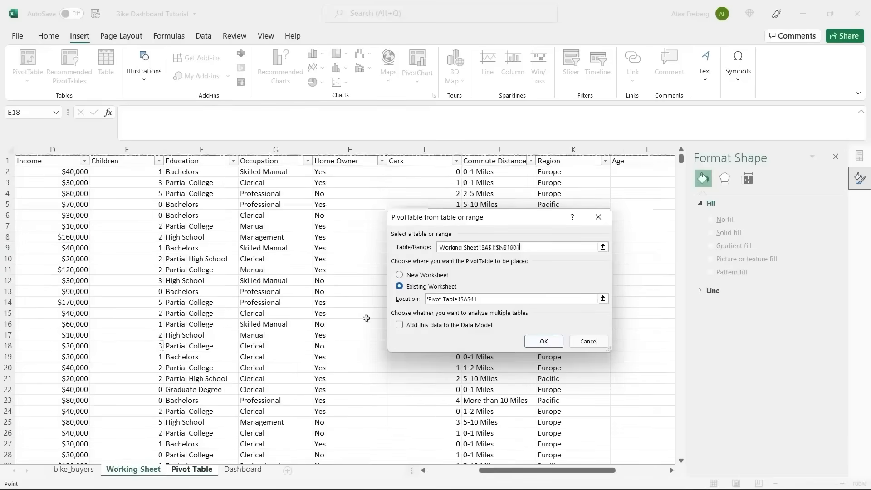
{"action": "left_click", "coordinate": [543, 342]}
Step: Set up the new PivotTable with Age Brackets as rows and Purchased Bike as both the counted values and the columns
{"action": "left_click", "coordinate": [137, 301]}
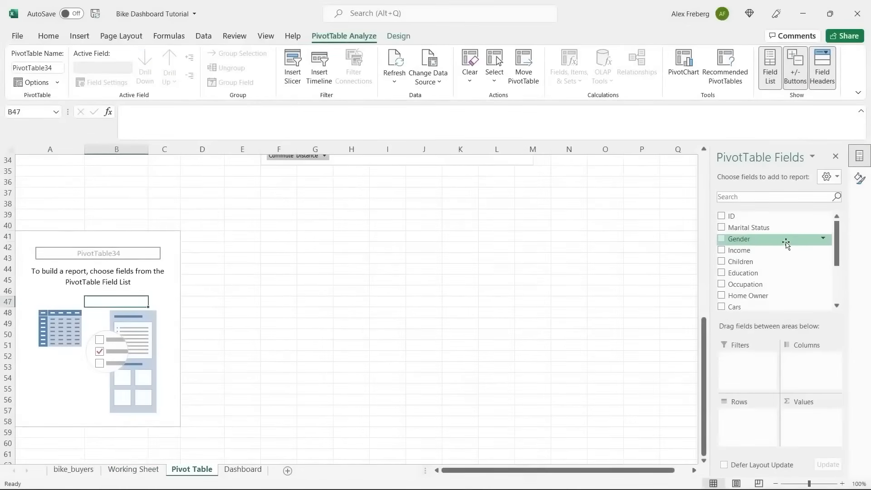
{"action": "left_click_drag", "start_coordinate": [837, 234], "coordinate": [845, 294]}
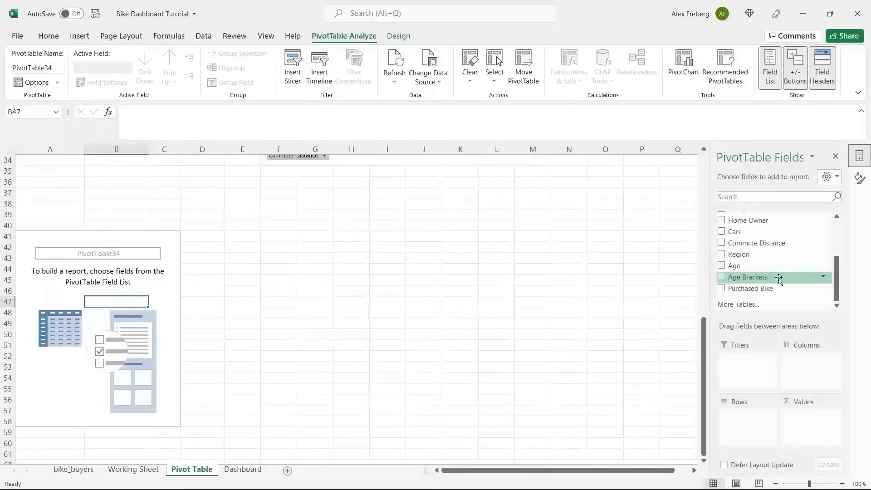
{"action": "left_click_drag", "start_coordinate": [780, 279], "coordinate": [754, 418]}
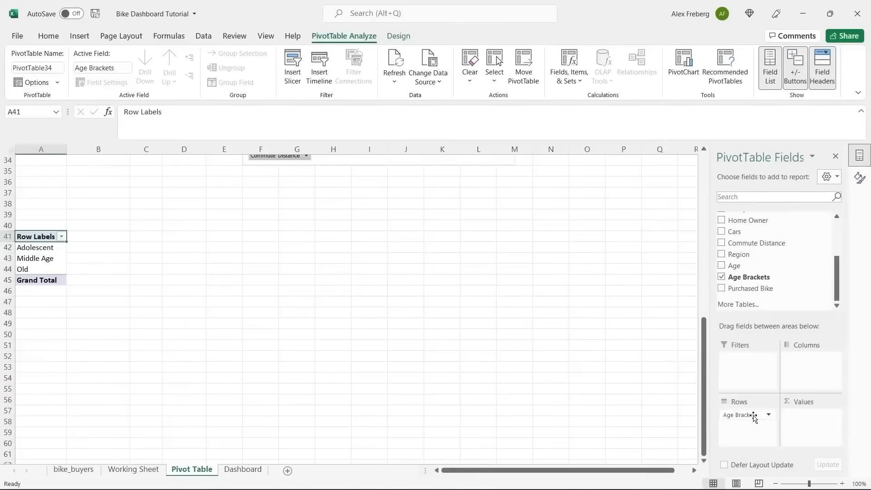
{"action": "left_click_drag", "start_coordinate": [819, 288], "coordinate": [812, 420]}
{"action": "left_click_drag", "start_coordinate": [783, 289], "coordinate": [801, 357]}
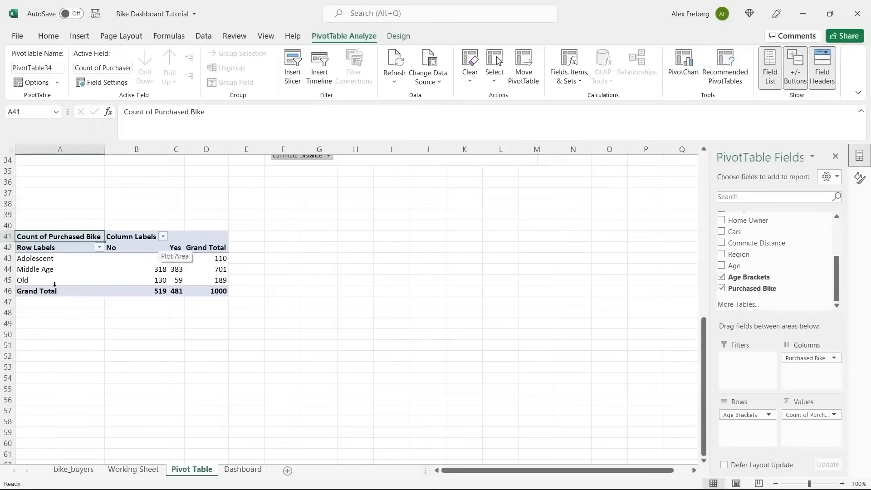
Step: Insert a Line with Markers PivotChart from the age bracket PivotTable and place it beside the table
{"action": "left_click", "coordinate": [141, 271]}
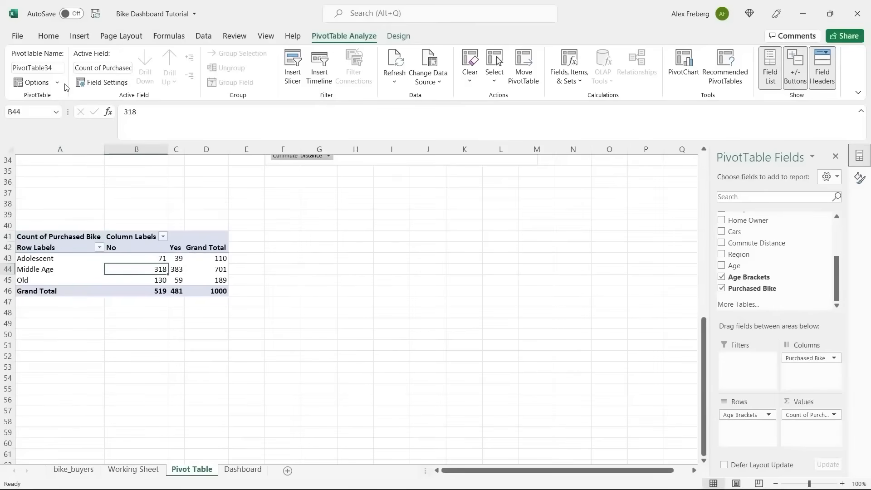
{"action": "left_click", "coordinate": [80, 36]}
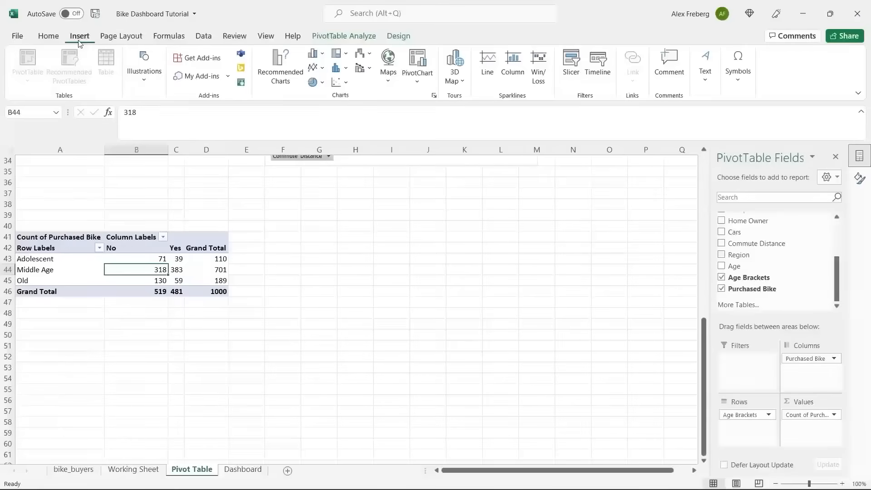
{"action": "left_click", "coordinate": [282, 61]}
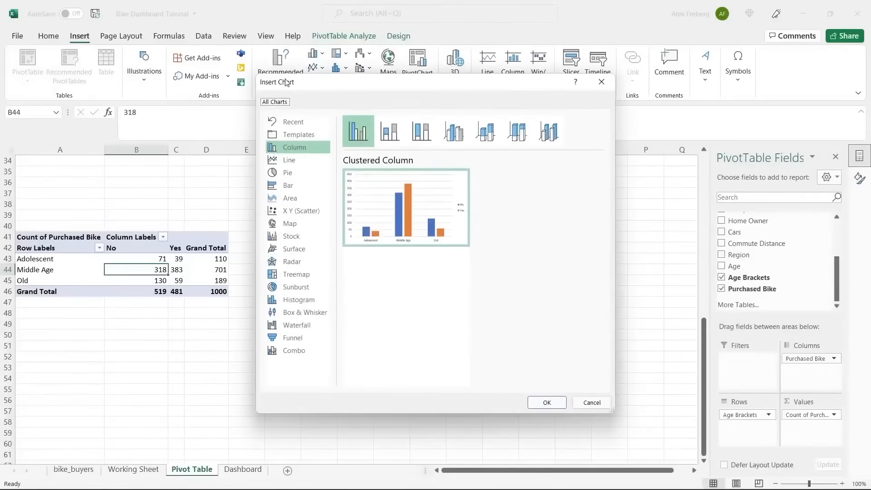
{"action": "left_click", "coordinate": [303, 164]}
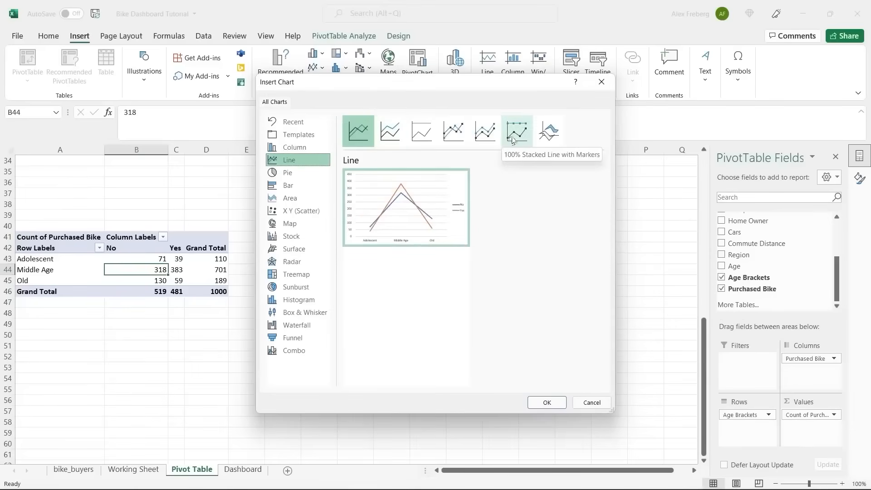
{"action": "left_click", "coordinate": [485, 131]}
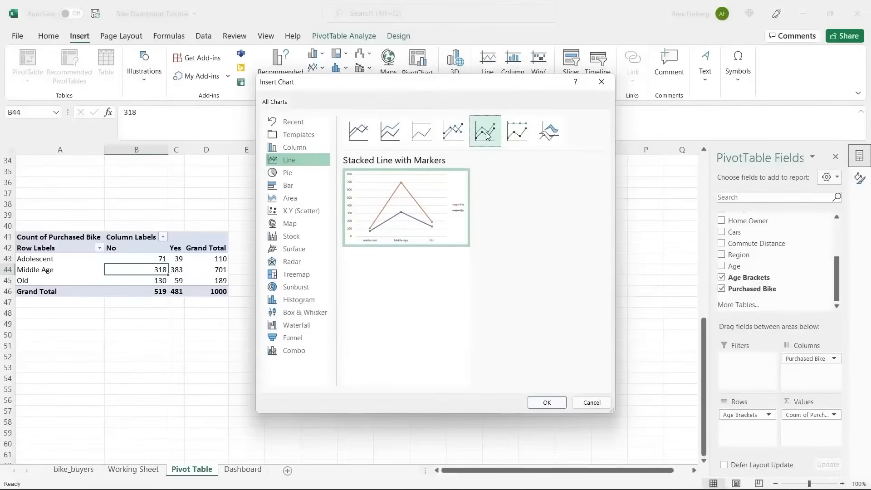
{"action": "left_click", "coordinate": [357, 128]}
{"action": "left_click", "coordinate": [467, 133]}
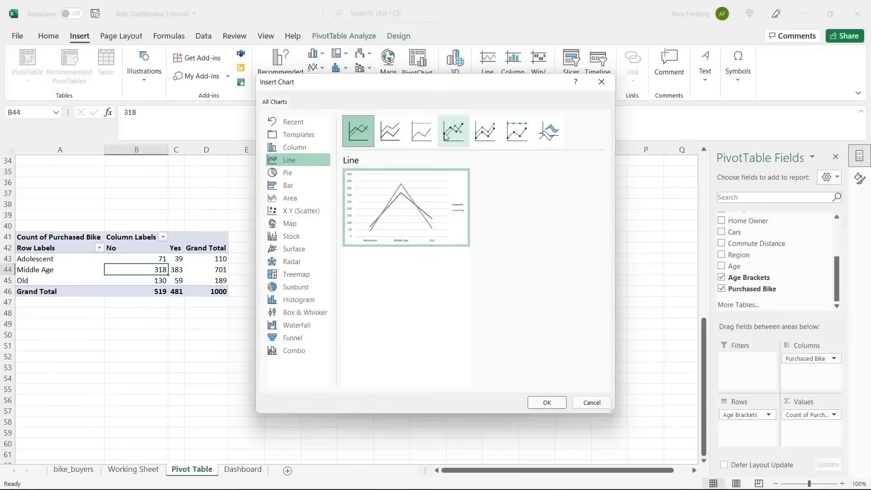
{"action": "left_click", "coordinate": [547, 402]}
{"action": "left_click_drag", "start_coordinate": [403, 233], "coordinate": [442, 237]}
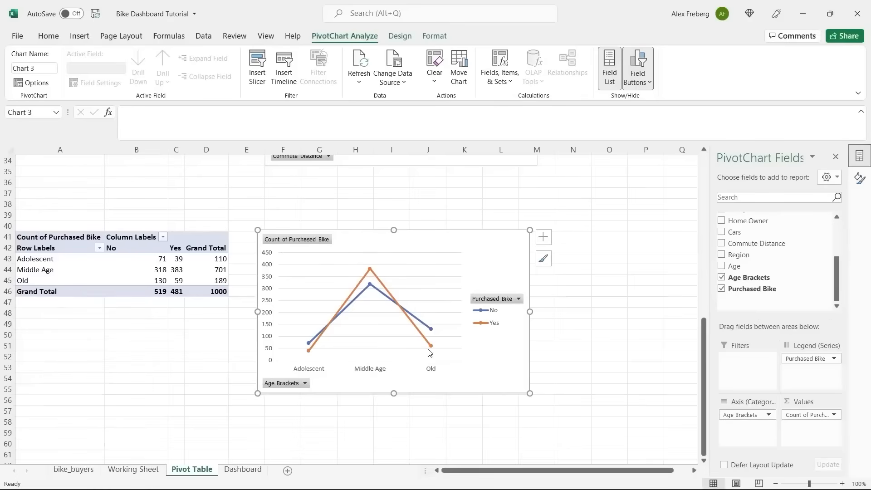
Step: Add a primary horizontal axis title reading "Age Bracket" to the age bracket line chart
{"action": "mouse_move", "coordinate": [430, 352]}
{"action": "left_click", "coordinate": [548, 240]}
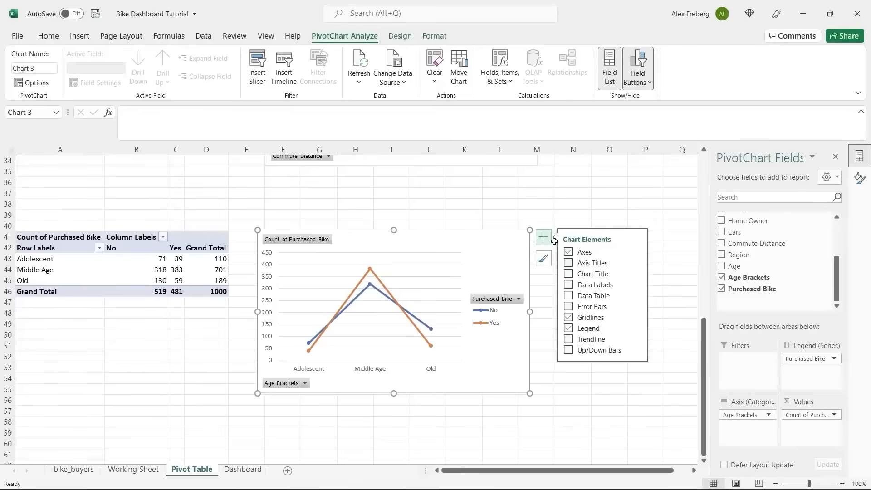
{"action": "left_click", "coordinate": [639, 264]}
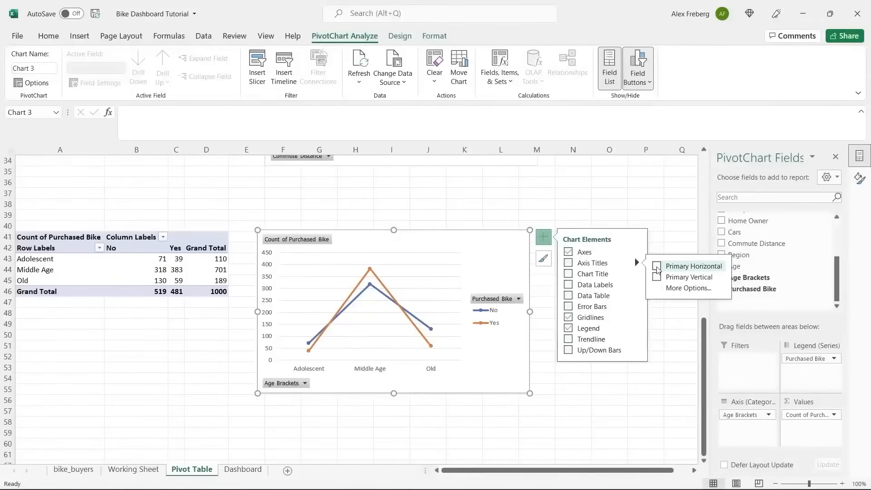
{"action": "left_click", "coordinate": [658, 278]}
{"action": "left_click", "coordinate": [658, 277]}
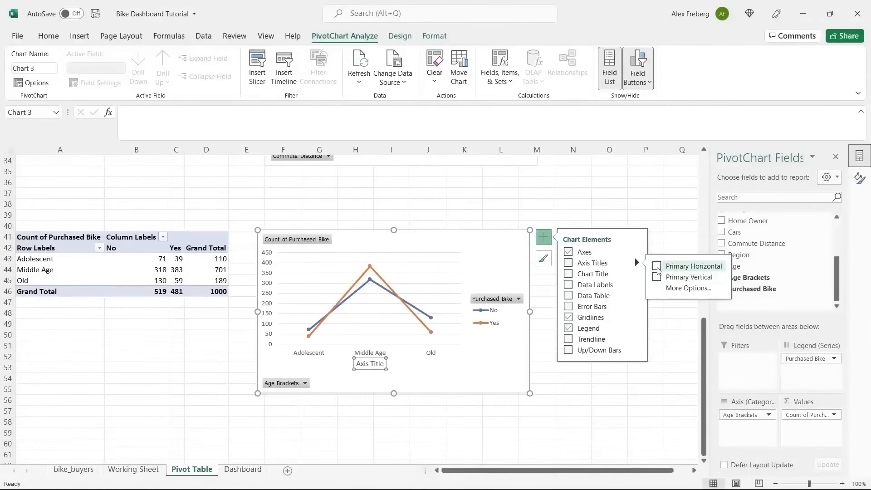
{"action": "left_click", "coordinate": [382, 367]}
{"action": "double_click", "coordinate": [376, 366]}
{"action": "triple_click", "coordinate": [375, 368]}
{"action": "type", "text": "Age"}
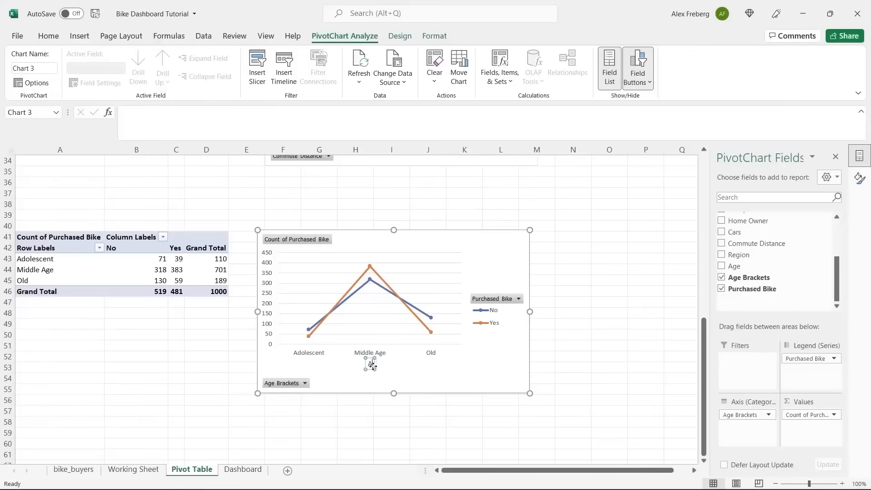
{"action": "type", "text": " Bracket"}
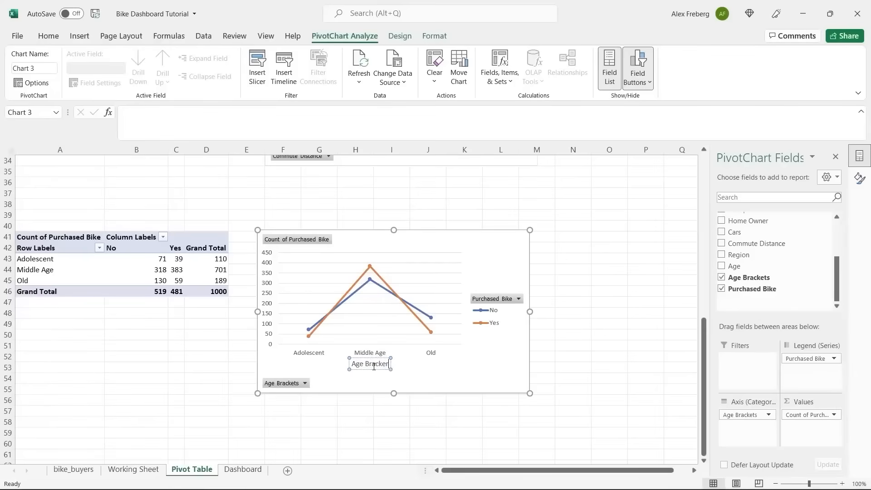
{"action": "left_click", "coordinate": [424, 376]}
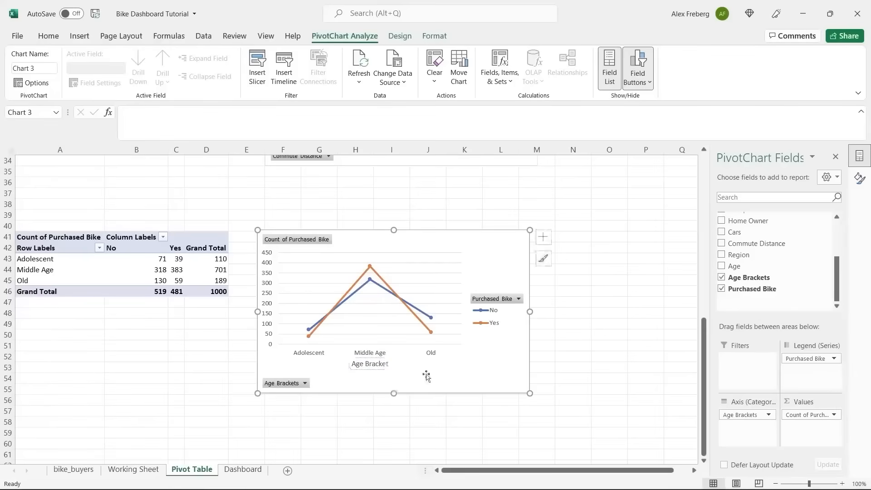
Step: Add a chart title to the age bracket line chart and enter "Customer Age Brackets"
{"action": "left_click", "coordinate": [547, 238]}
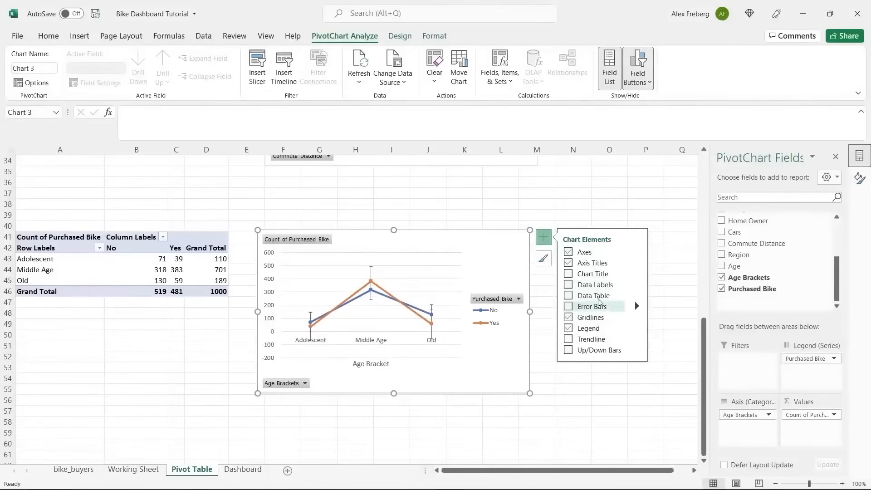
{"action": "left_click", "coordinate": [570, 274]}
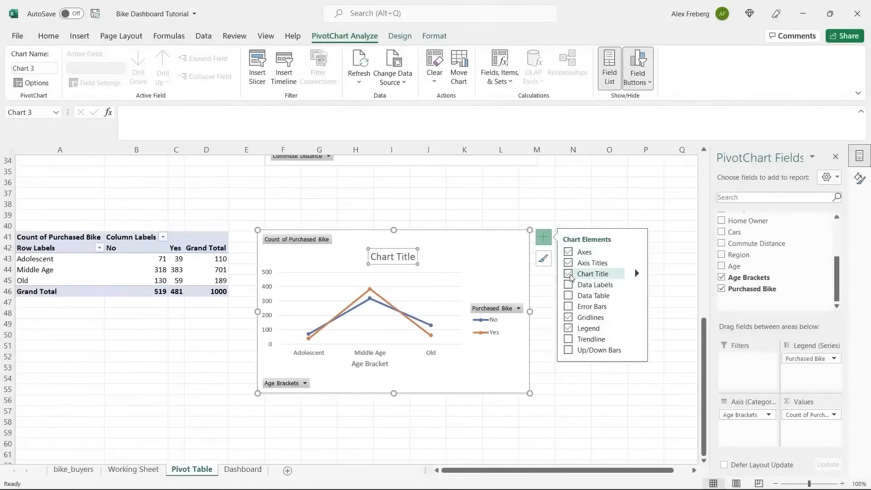
{"action": "double_click", "coordinate": [393, 259]}
{"action": "left_click", "coordinate": [393, 262]}
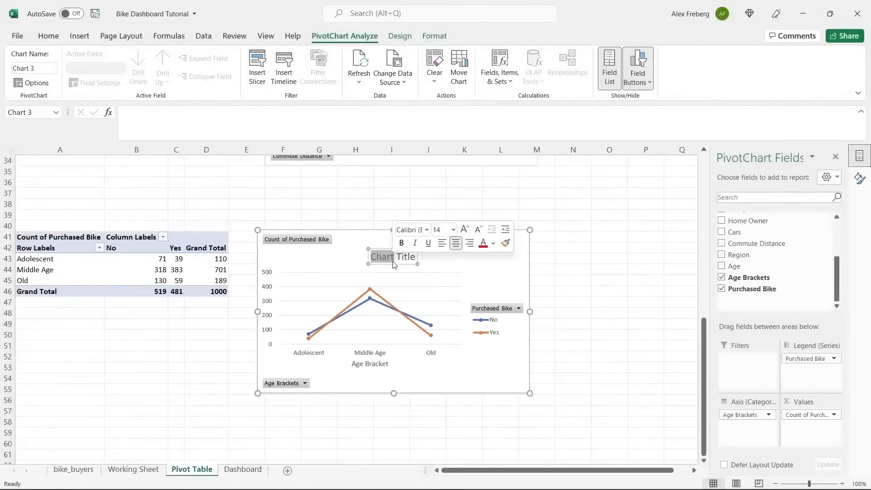
{"action": "type", "text": "Custom"}
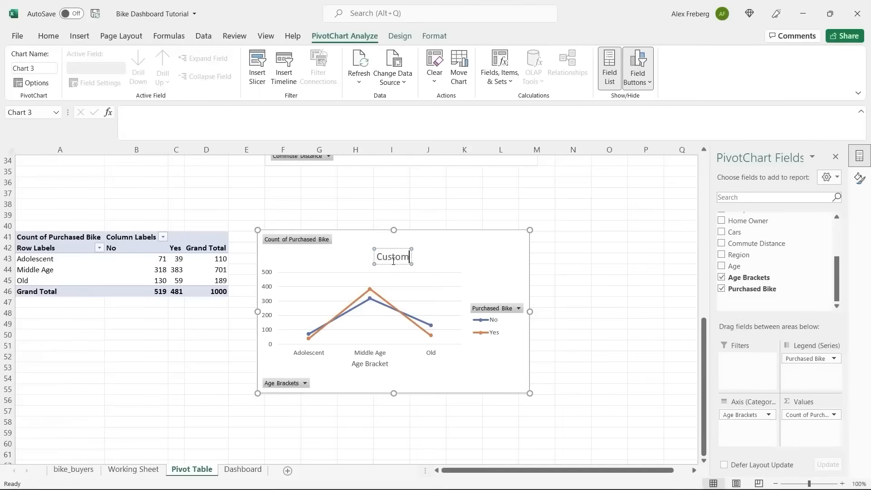
{"action": "type", "text": "er Age B"}
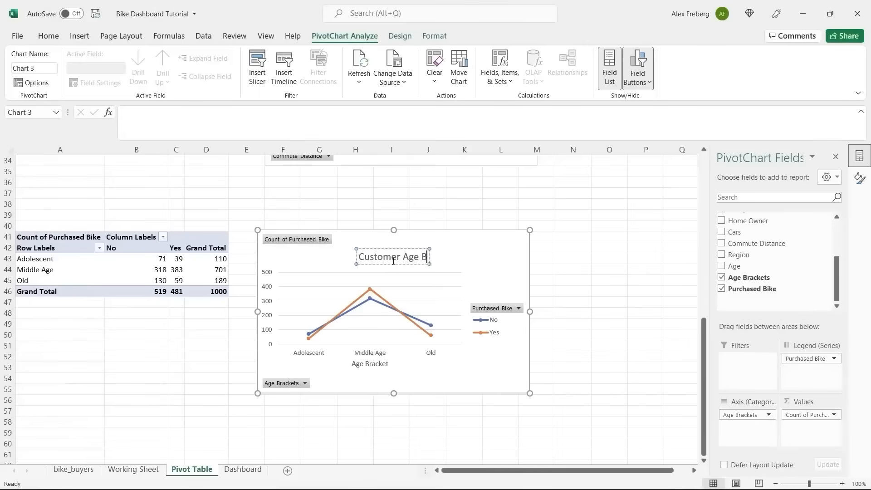
{"action": "type", "text": "rackets"}
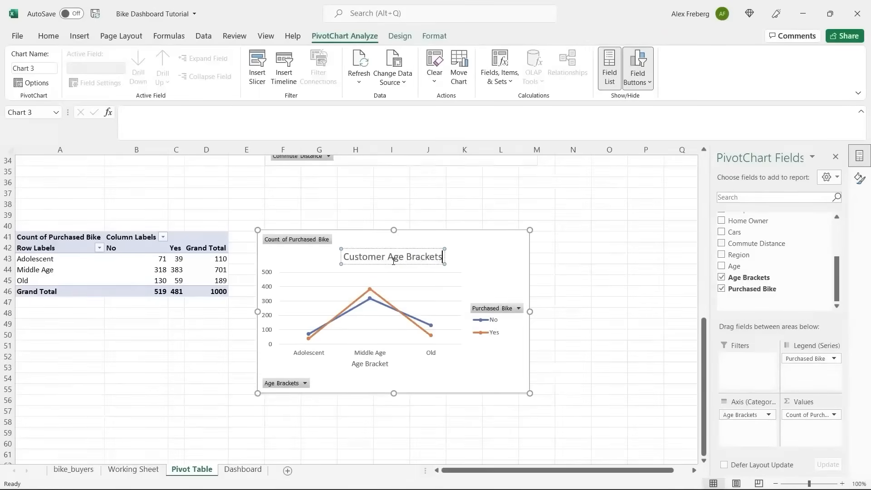
{"action": "left_click", "coordinate": [507, 252]}
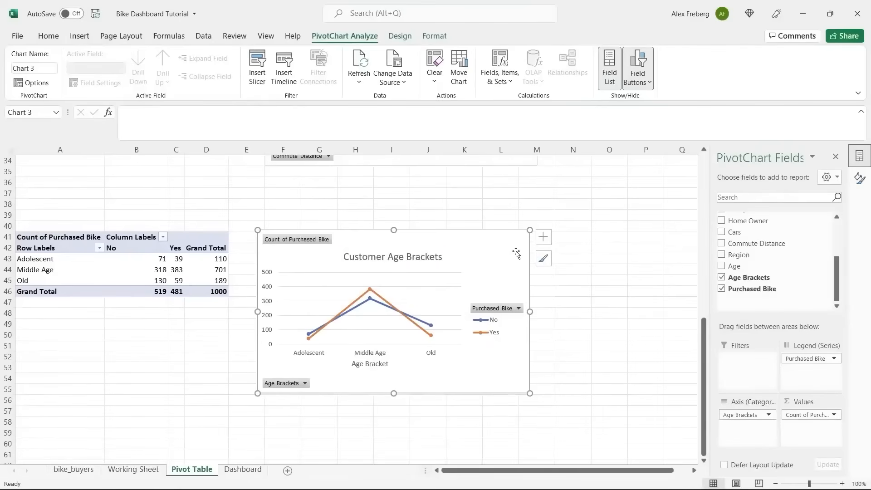
Step: Copy the age bracket PivotTable in A41:D46 and paste the copy at cell A58
{"action": "scroll", "coordinate": [171, 328], "scroll_direction": "down", "scroll_amount": 1}
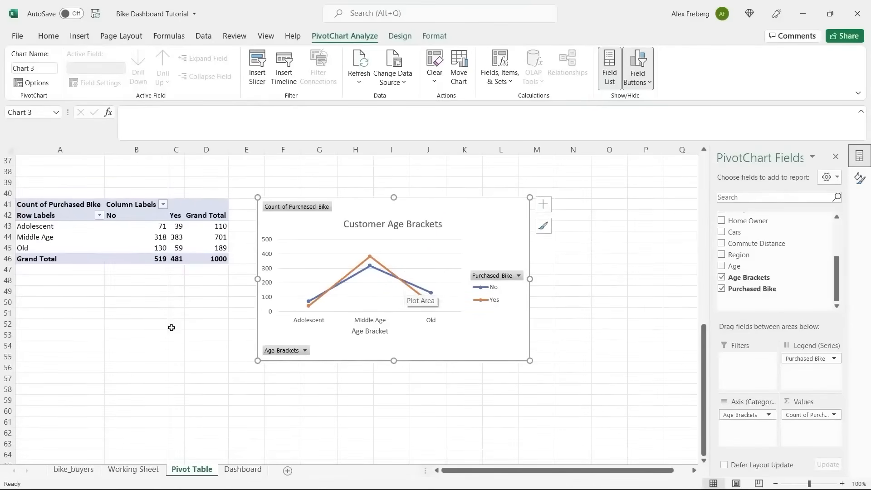
{"action": "left_click", "coordinate": [119, 227]}
{"action": "key", "text": "ctrl+c"}
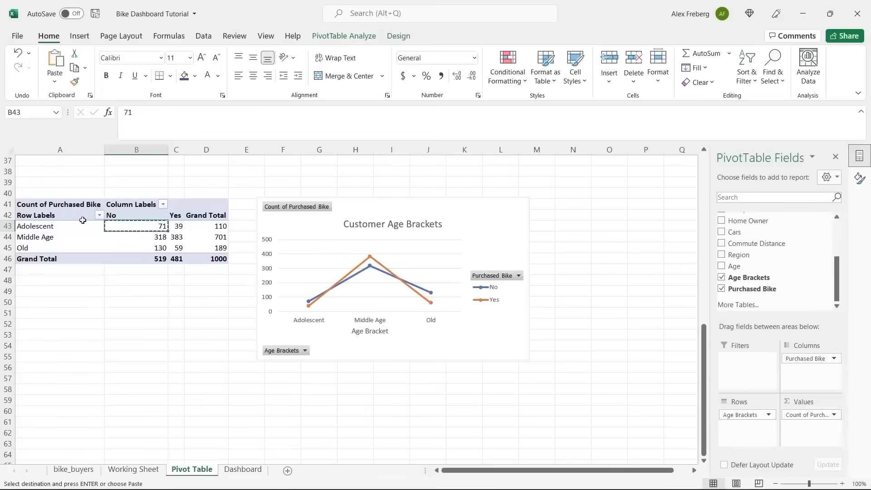
{"action": "left_click", "coordinate": [49, 205]}
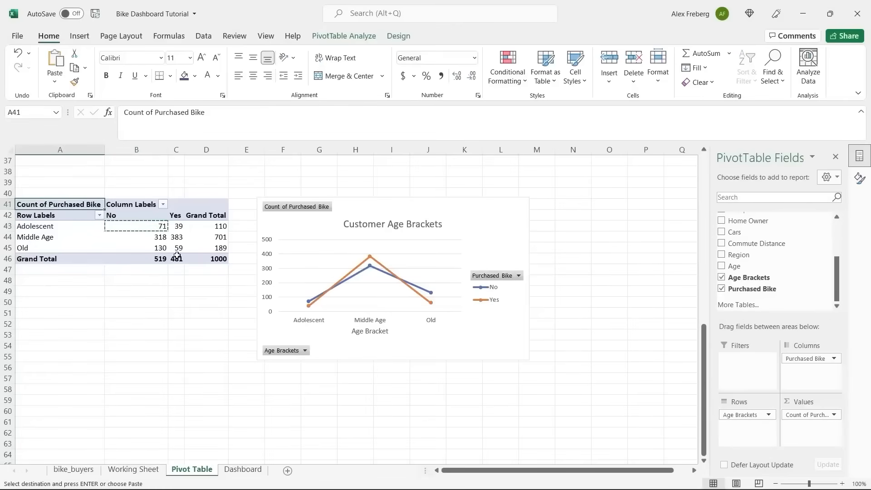
{"action": "left_click", "coordinate": [221, 259], "text": "shift"}
{"action": "key", "text": "ctrl+c"}
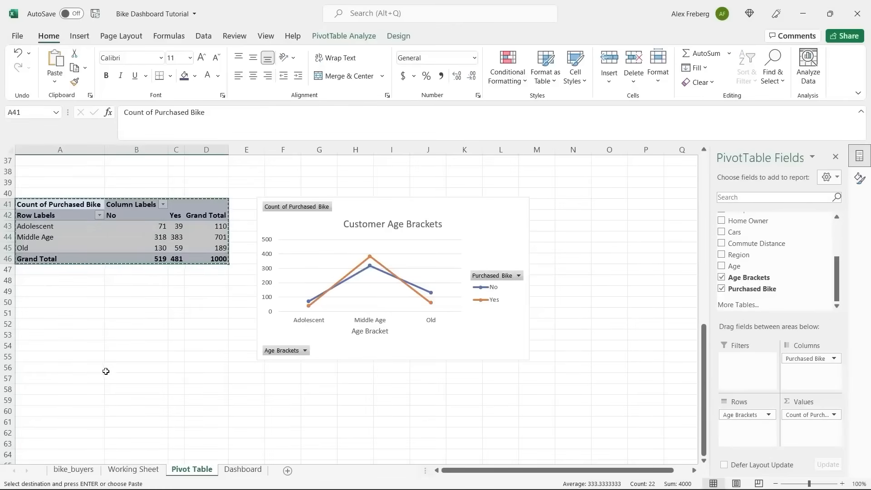
{"action": "left_click", "coordinate": [64, 389]}
{"action": "key", "text": "ctrl+v"}
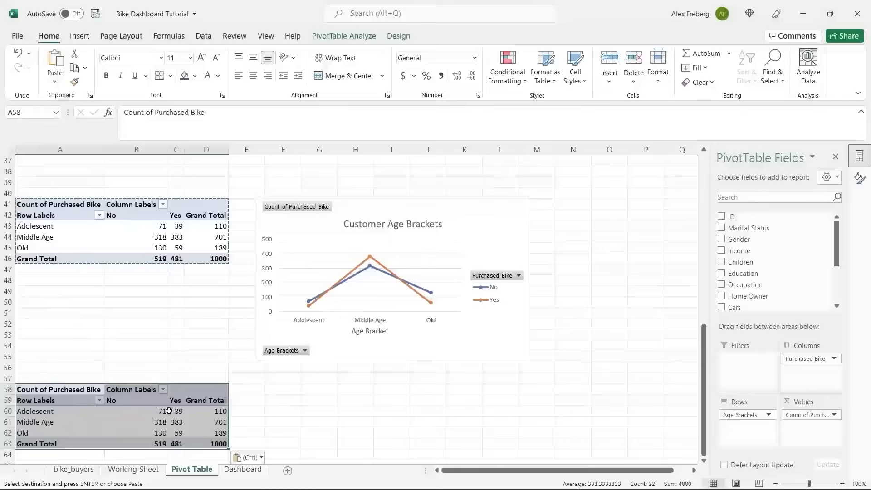
Step: Replace Age Brackets with Age as the row field of the copied PivotTable
{"action": "left_click", "coordinate": [171, 412]}
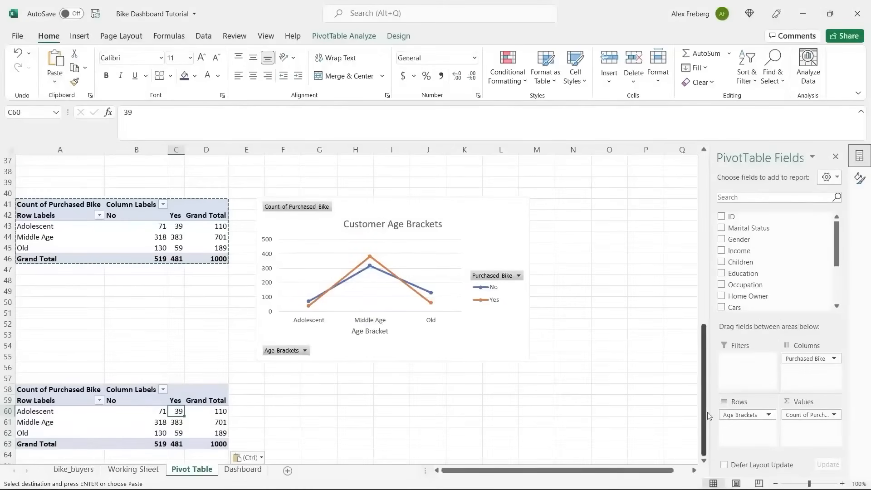
{"action": "left_click_drag", "start_coordinate": [753, 416], "coordinate": [835, 284]}
{"action": "left_click_drag", "start_coordinate": [734, 266], "coordinate": [745, 428]}
{"action": "scroll", "coordinate": [272, 383], "scroll_direction": "down", "scroll_amount": 3}
Step: Insert a Line with Markers PivotChart from the Age PivotTable and place it below the Customer Age Brackets chart
{"action": "left_click", "coordinate": [191, 358]}
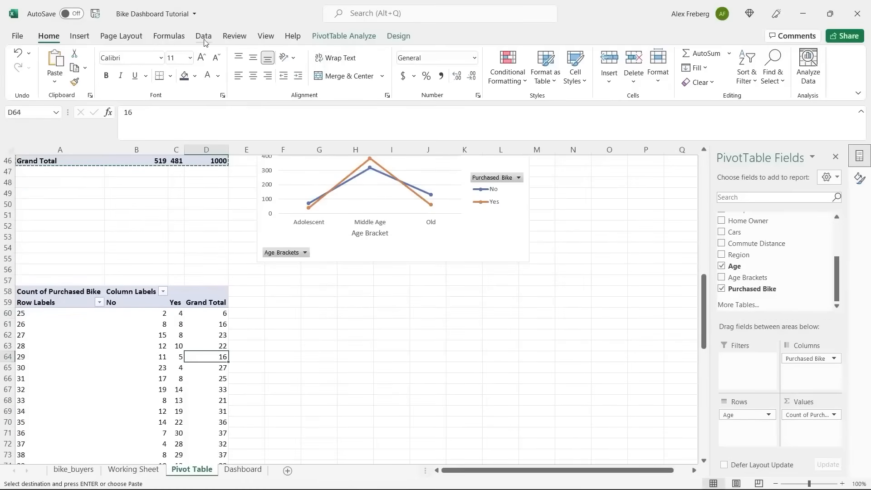
{"action": "left_click", "coordinate": [80, 35]}
{"action": "left_click", "coordinate": [283, 61]}
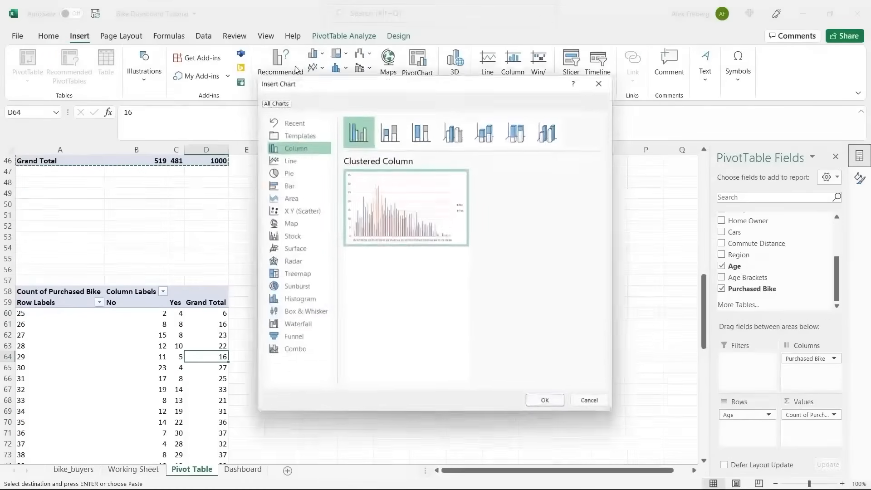
{"action": "left_click", "coordinate": [300, 160]}
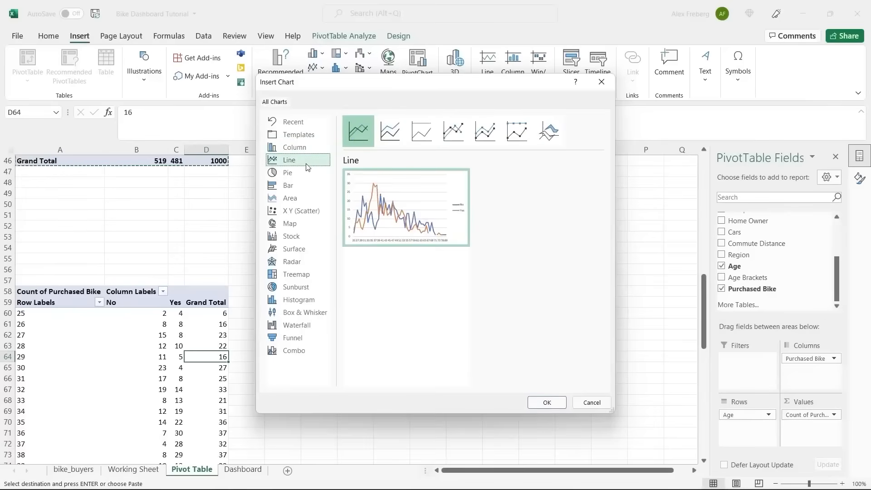
{"action": "left_click", "coordinate": [454, 131]}
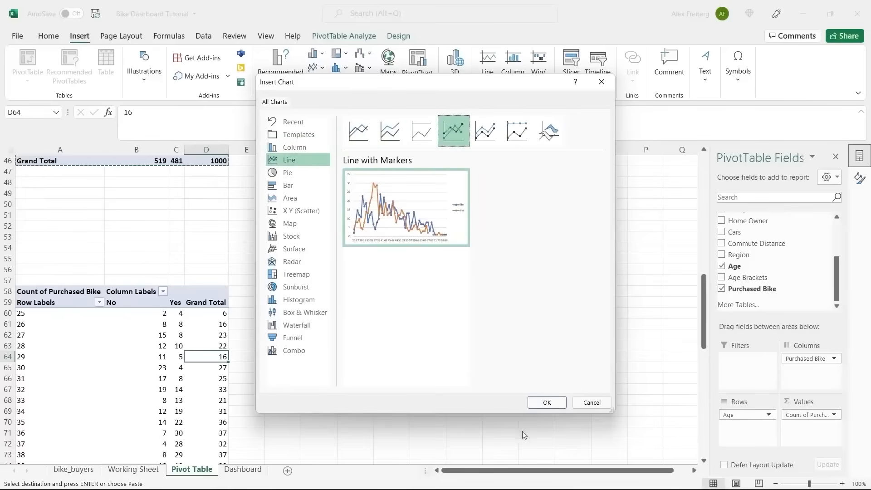
{"action": "left_click", "coordinate": [548, 403]}
{"action": "left_click_drag", "start_coordinate": [383, 237], "coordinate": [418, 279]}
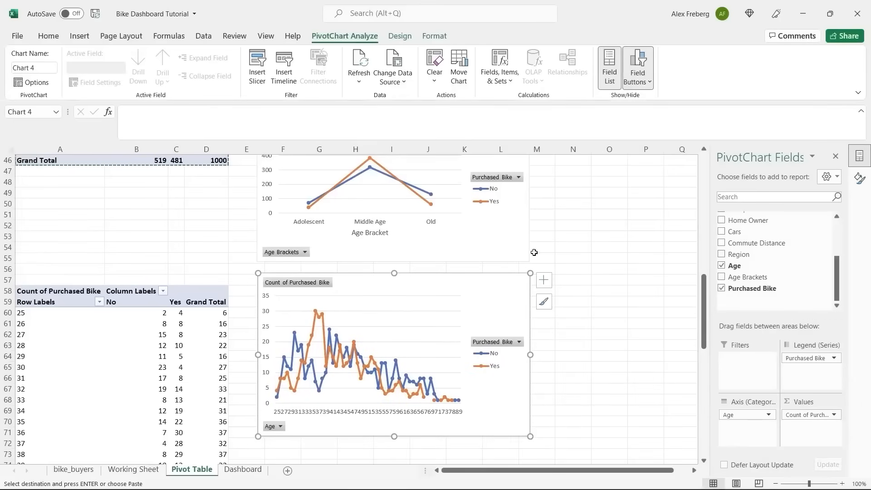
Step: Zoom the sheet out to 90% and compare the individual age chart with the Customer Age Brackets chart
{"action": "scroll", "coordinate": [534, 252], "scroll_direction": "up", "scroll_amount": 1}
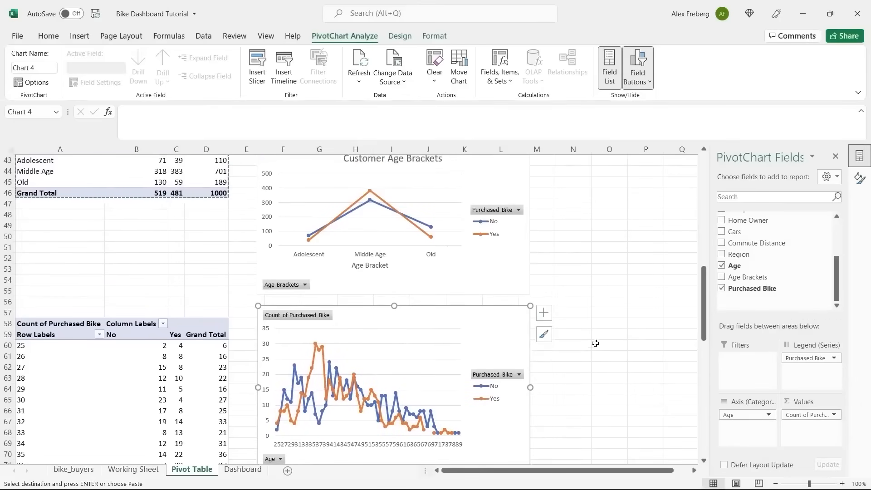
{"action": "left_click", "coordinate": [776, 483]}
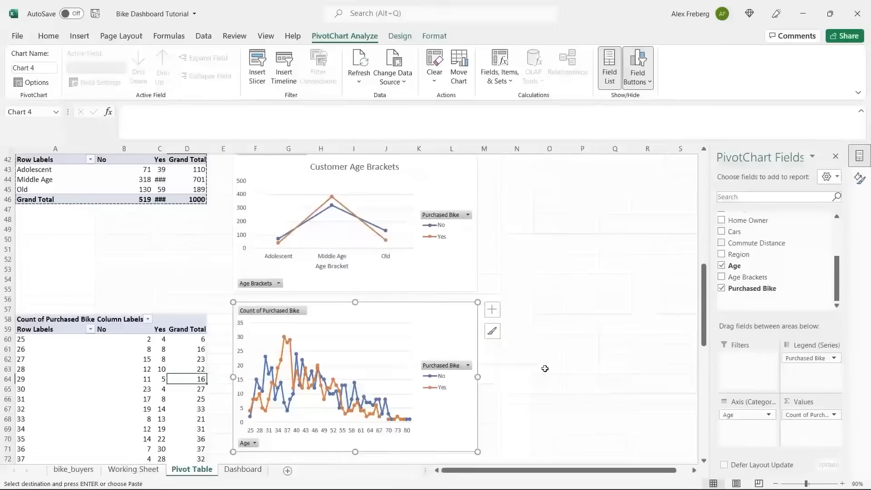
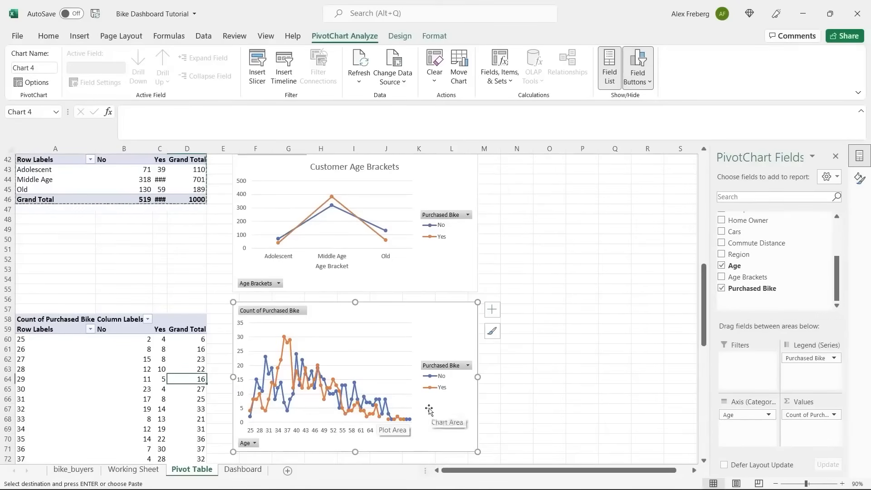
{"action": "scroll", "coordinate": [543, 277], "scroll_direction": "up", "scroll_amount": 1}
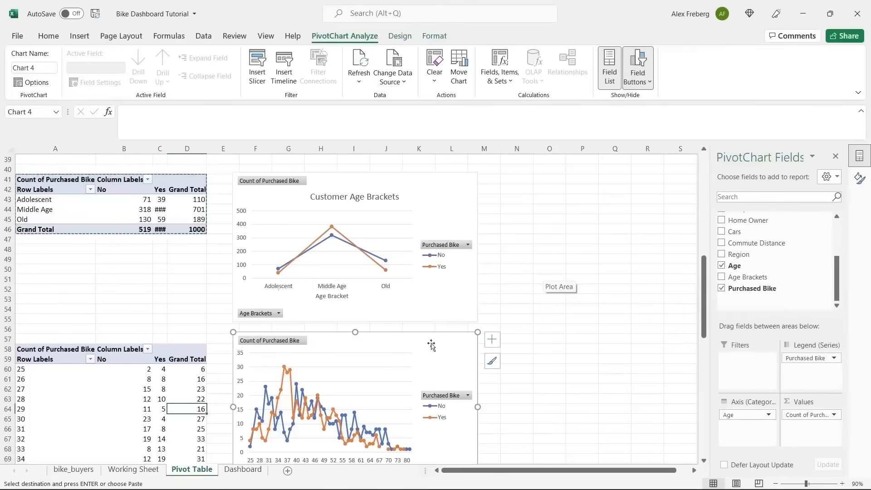
Step: Delete the individual Age line chart located beside the Age PivotTable
{"action": "key", "text": "Delete"}
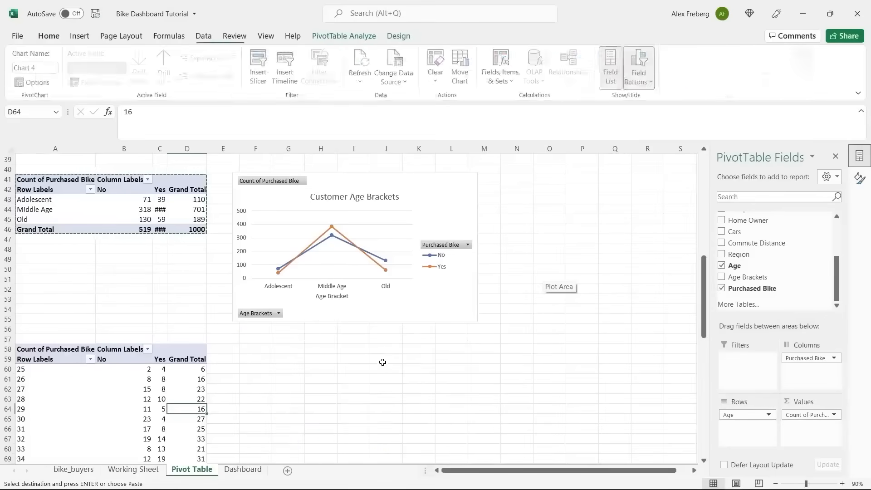
{"action": "left_click", "coordinate": [156, 400]}
{"action": "key", "text": "Return"}
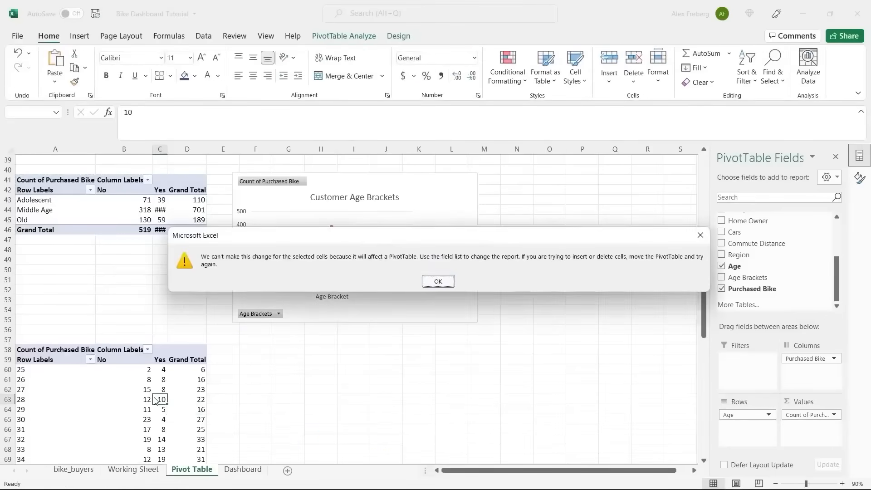
{"action": "left_click", "coordinate": [436, 282]}
{"action": "left_click", "coordinate": [72, 361]}
{"action": "left_click", "coordinate": [105, 297]}
{"action": "scroll", "coordinate": [105, 297], "scroll_direction": "up", "scroll_amount": 2}
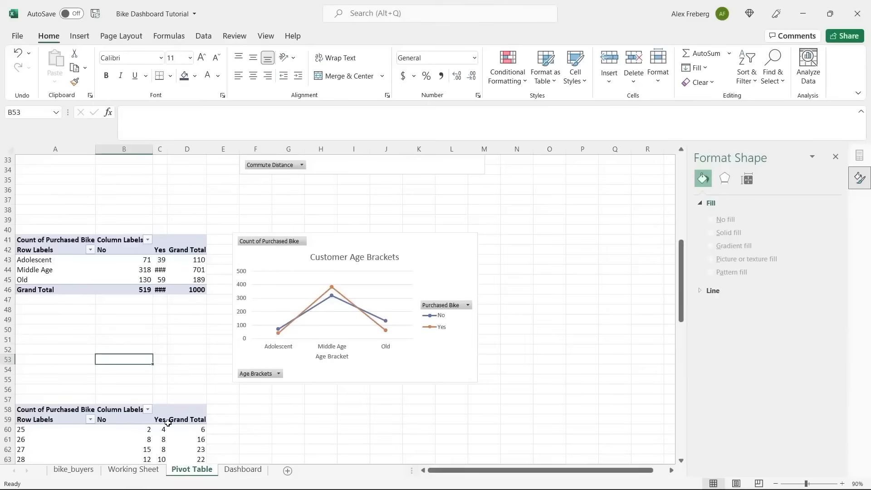
Step: In the Age Brackets formula in M2 of the Working Sheet, change the Adolescent label to "Adolescent 0-30"
{"action": "left_click", "coordinate": [133, 470]}
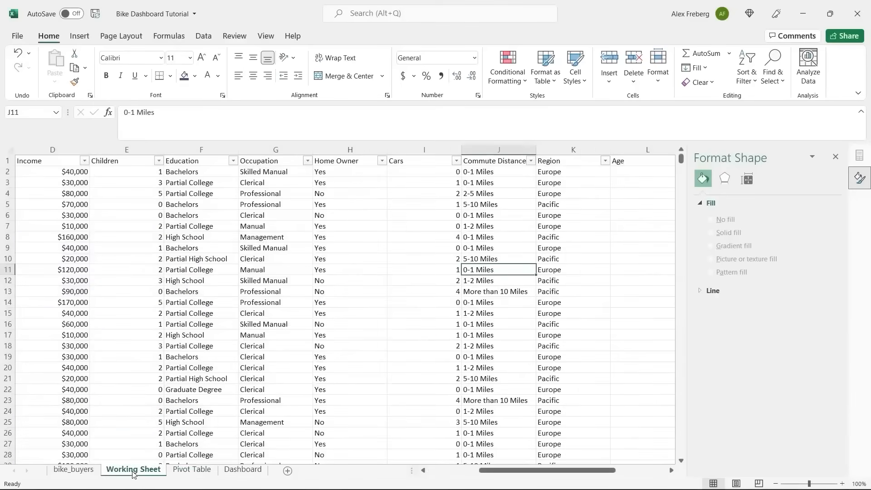
{"action": "scroll", "coordinate": [418, 270], "scroll_direction": "right", "scroll_amount": 5}
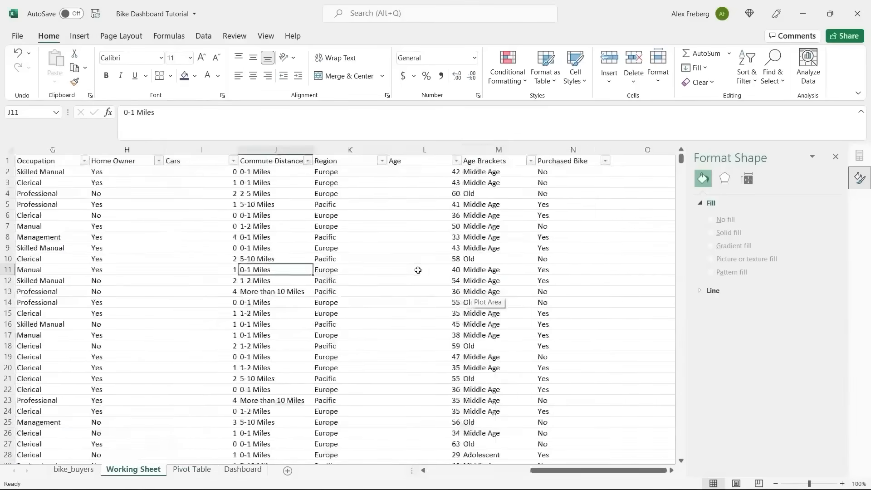
{"action": "scroll", "coordinate": [418, 270], "scroll_direction": "left", "scroll_amount": 2}
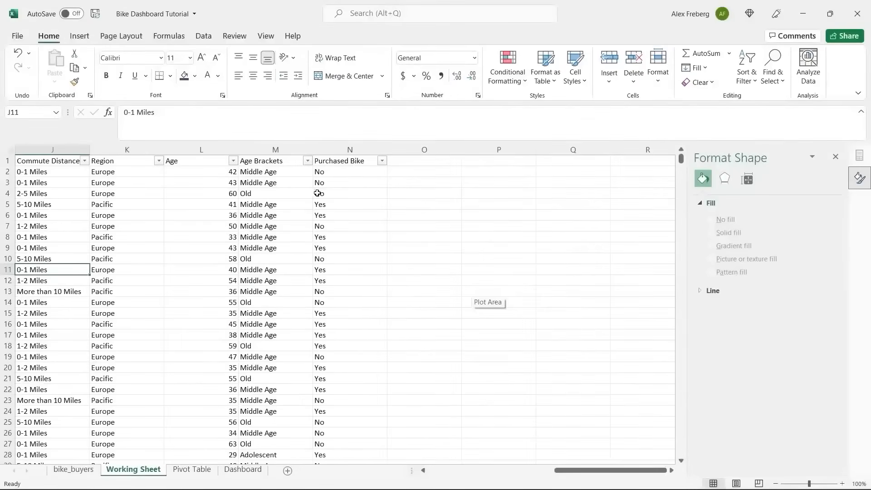
{"action": "left_click", "coordinate": [289, 176]}
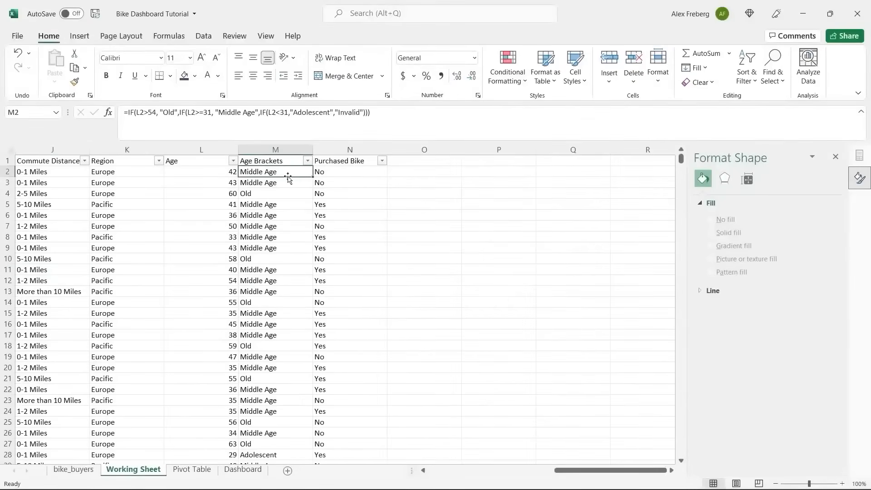
{"action": "left_click", "coordinate": [331, 112]}
{"action": "type", "text": "0-"}
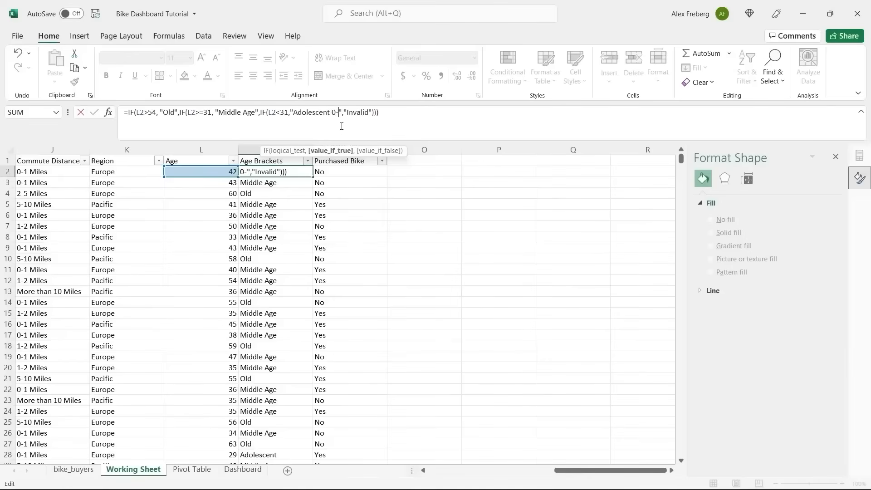
{"action": "type", "text": "30"}
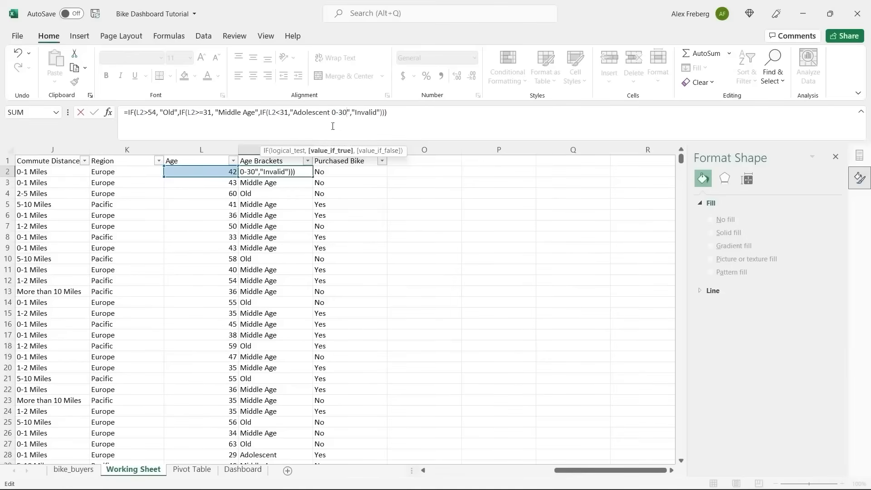
Step: Change the other two labels in the M2 formula to "Middle Age 31-54" and "Old 55+"
{"action": "left_click", "coordinate": [255, 112]}
{"action": "type", "text": "31-"}
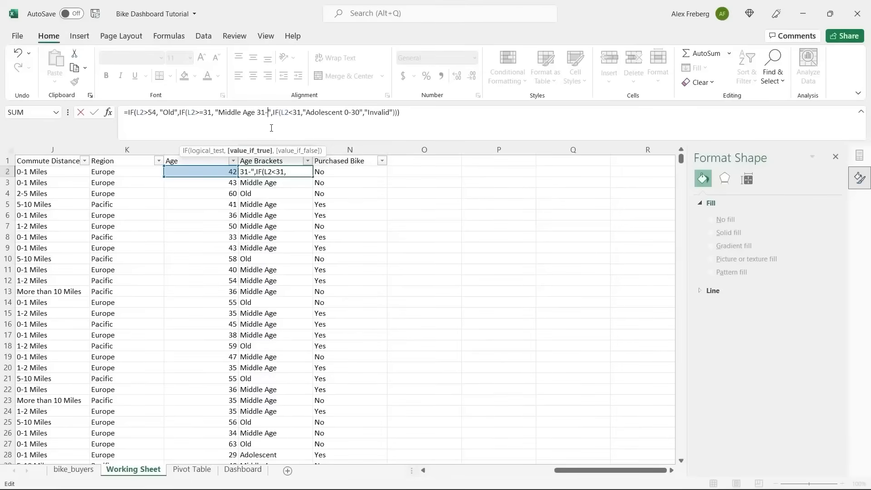
{"action": "type", "text": "54"}
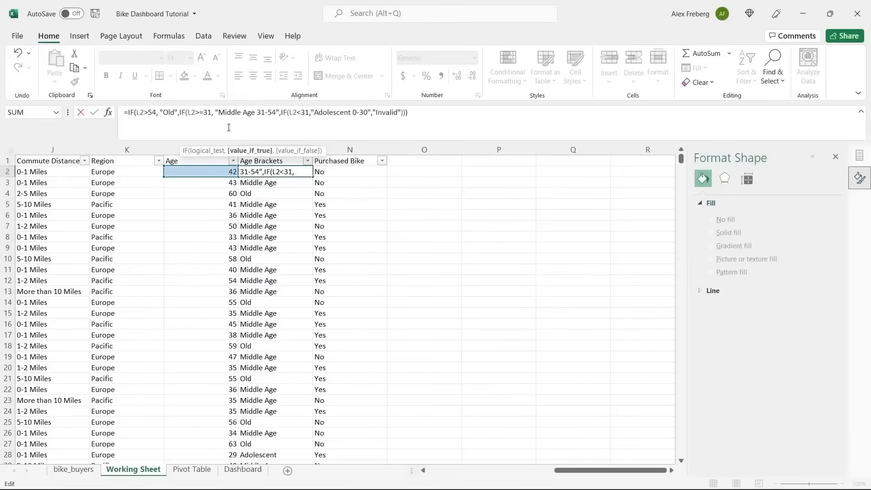
{"action": "left_click", "coordinate": [175, 113]}
{"action": "type", "text": "55+"}
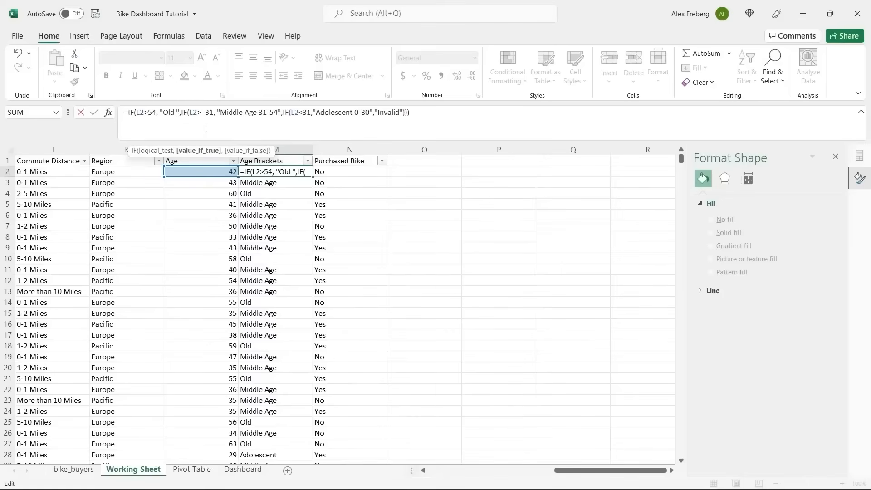
{"action": "key", "text": "Return"}
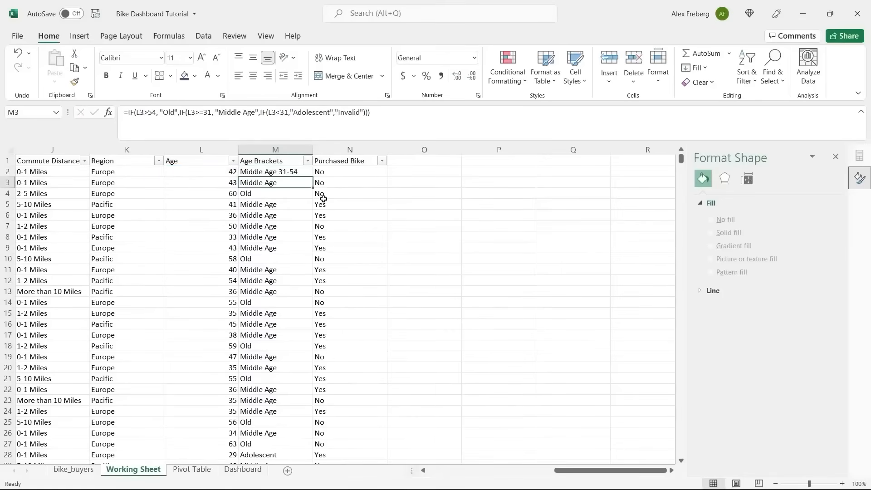
Step: Fill the edited M2 formula down the whole Age Brackets column
{"action": "left_click", "coordinate": [304, 173]}
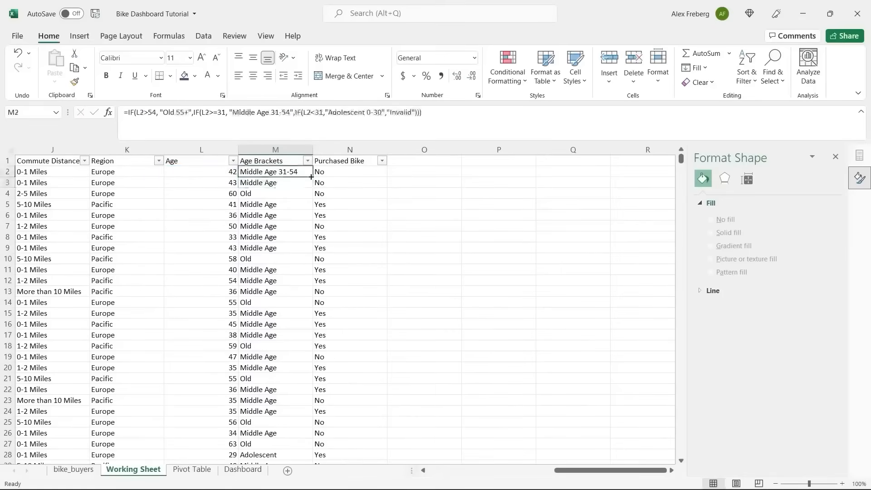
{"action": "double_click", "coordinate": [304, 173]}
{"action": "left_click", "coordinate": [362, 193]}
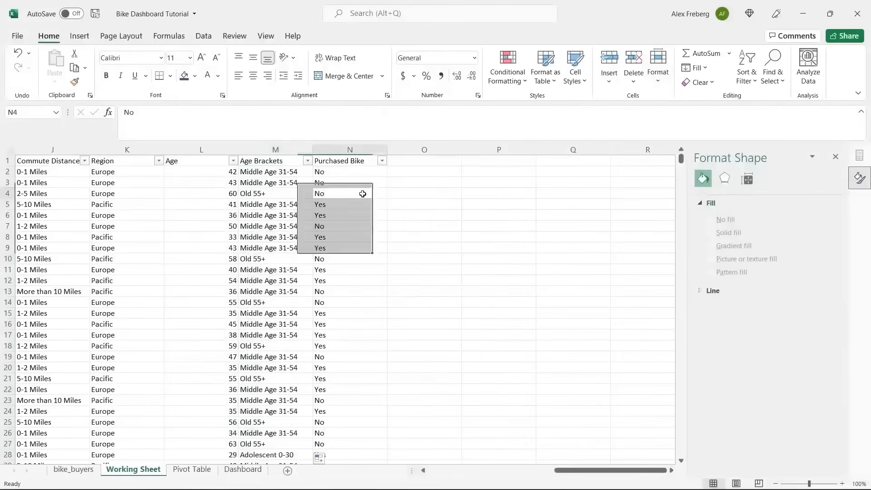
Step: Refresh all data on the Pivot Table sheet to load the new age bracket labels
{"action": "left_click", "coordinate": [192, 470]}
{"action": "left_click", "coordinate": [169, 280]}
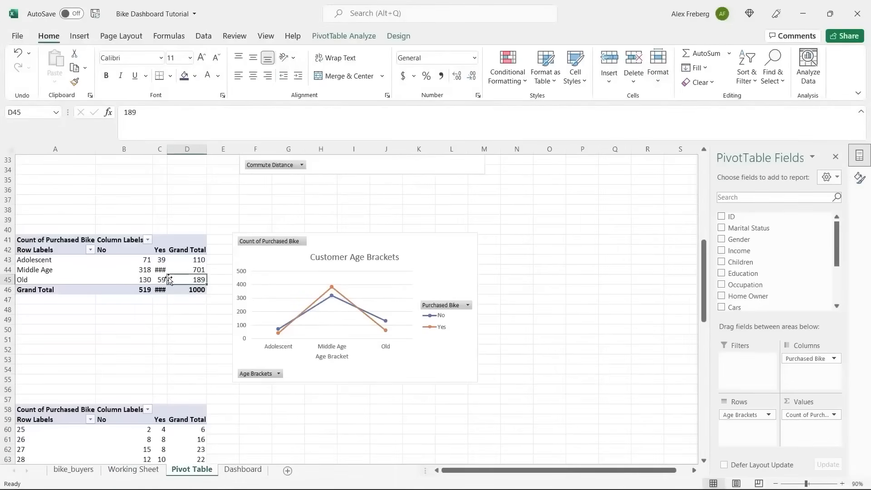
{"action": "left_click", "coordinate": [204, 35]}
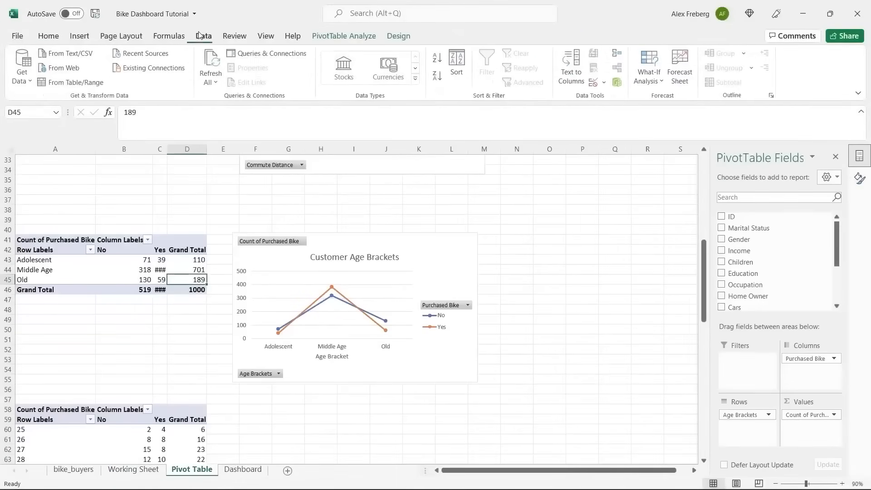
{"action": "left_click", "coordinate": [211, 61]}
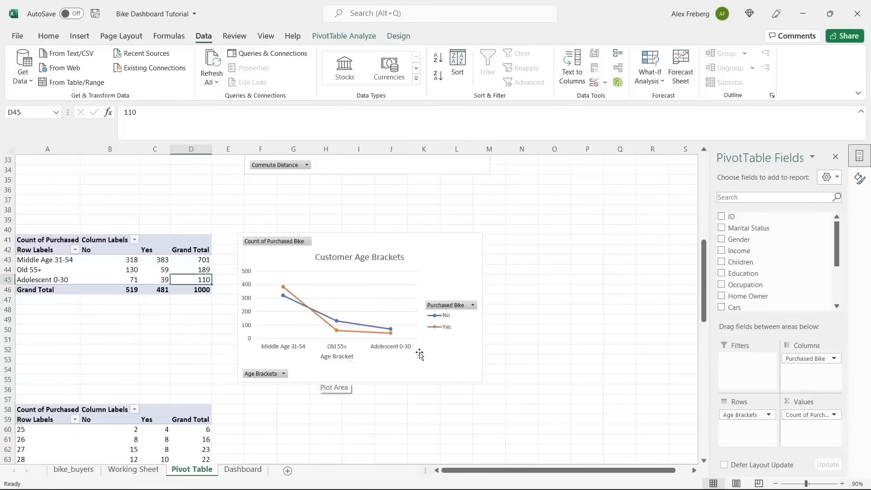
Step: Undo the PivotTable refresh and the age bracket label changes, including the M2 formula edit on the Working Sheet
{"action": "left_click", "coordinate": [143, 472]}
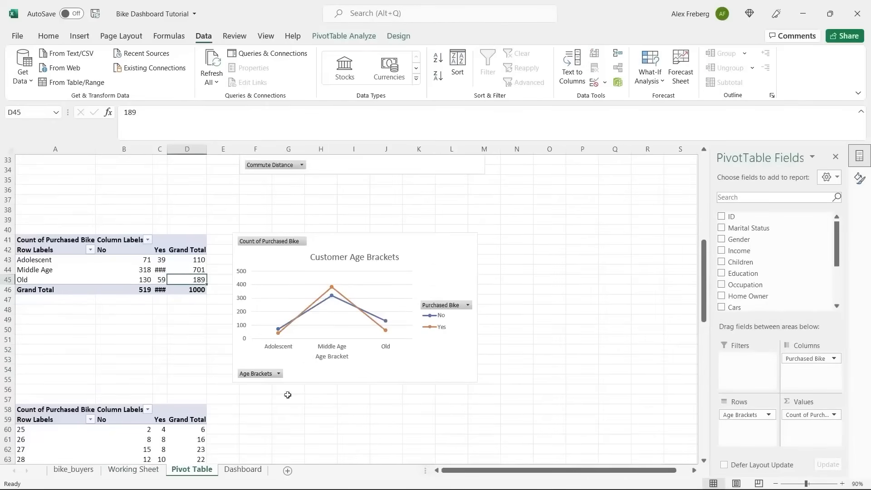
{"action": "left_click", "coordinate": [142, 472]}
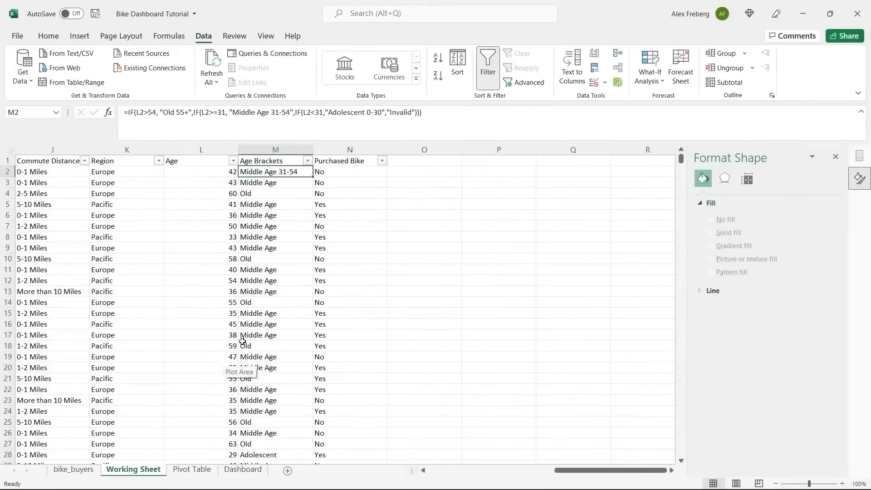
{"action": "key", "text": "ctrl+z"}
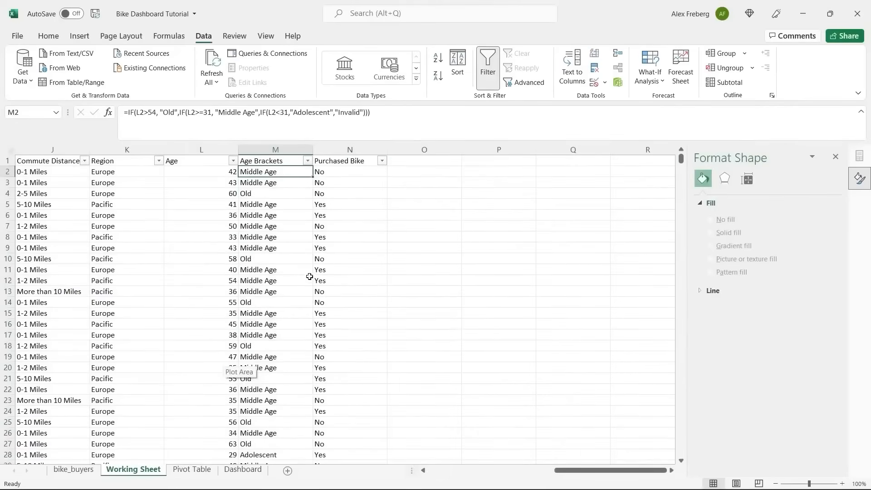
{"action": "left_click", "coordinate": [402, 239]}
Step: Widen column C on the Pivot Table sheet to fit the Yes counts, and close the Format Shape pane
{"action": "left_click", "coordinate": [187, 470]}
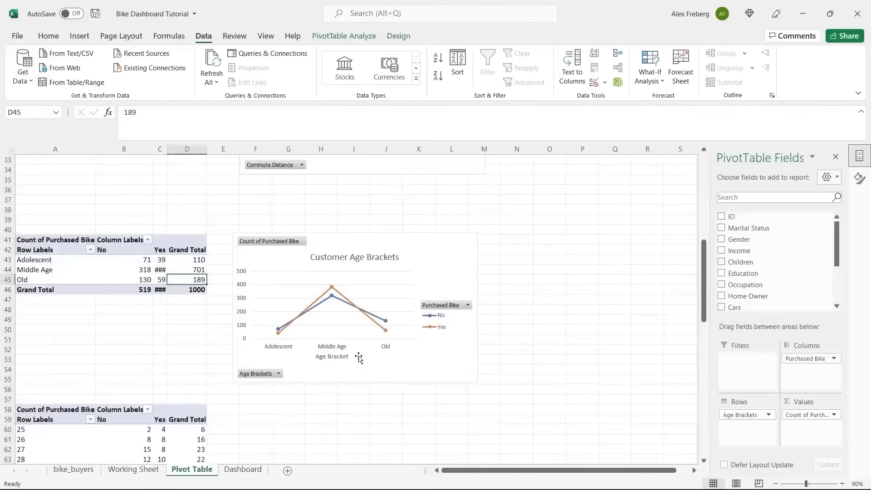
{"action": "left_click_drag", "start_coordinate": [170, 149], "coordinate": [182, 148]}
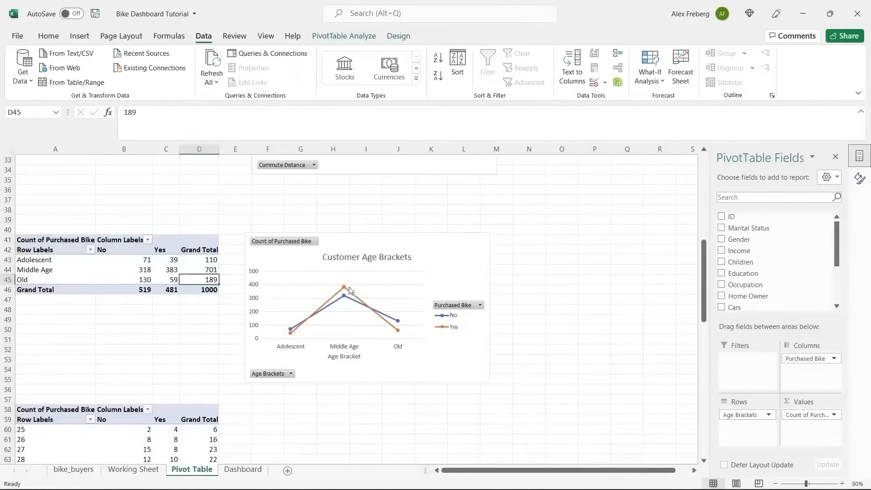
{"action": "left_click_drag", "start_coordinate": [59, 263], "coordinate": [61, 275]}
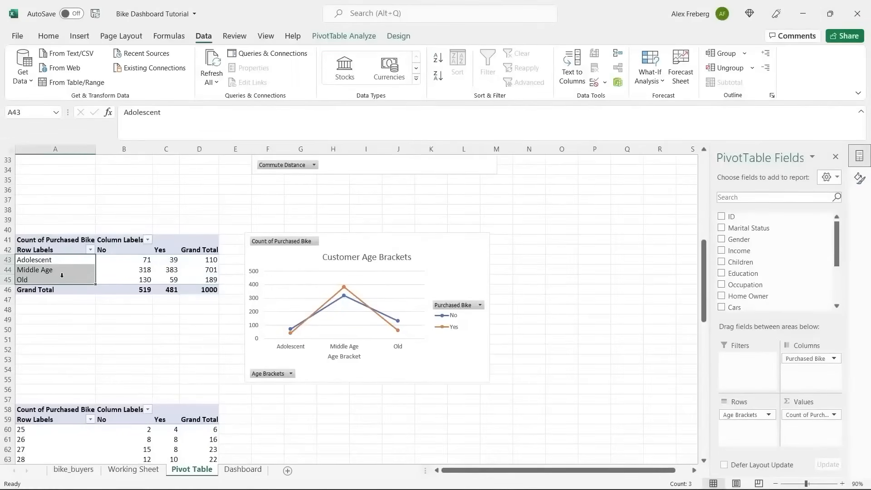
{"action": "left_click", "coordinate": [61, 280]}
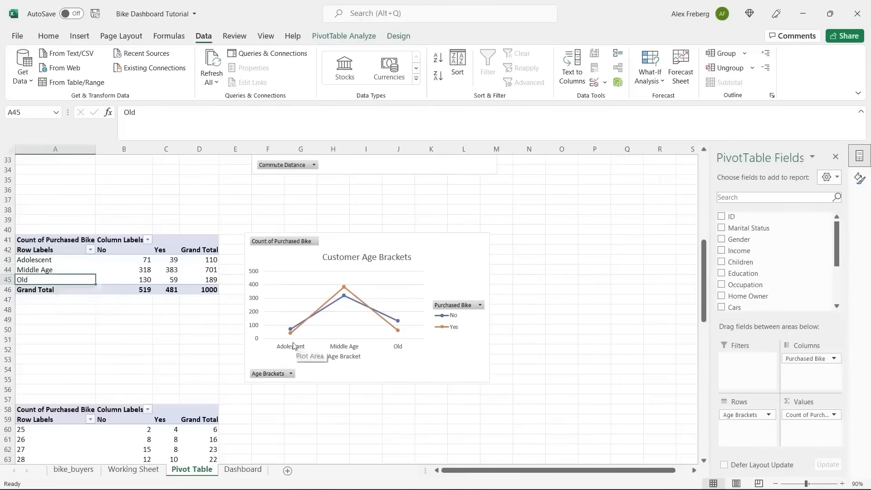
{"action": "left_click", "coordinate": [390, 411]}
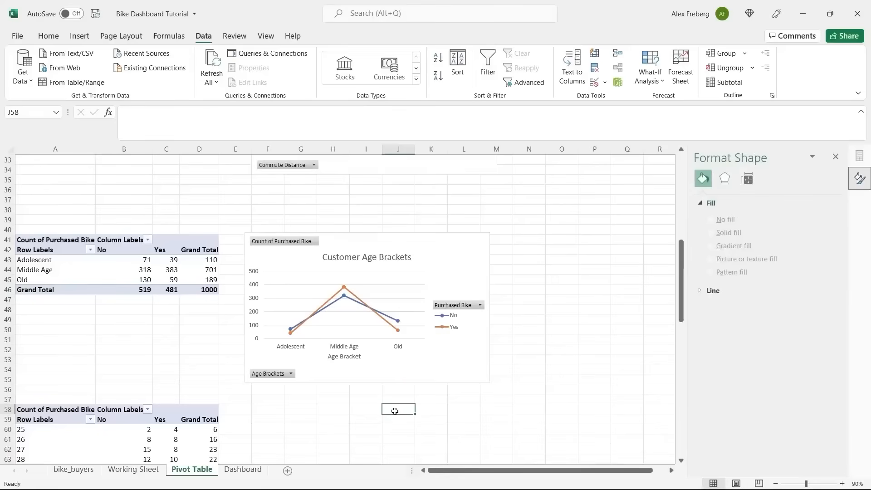
{"action": "left_click", "coordinate": [836, 156]}
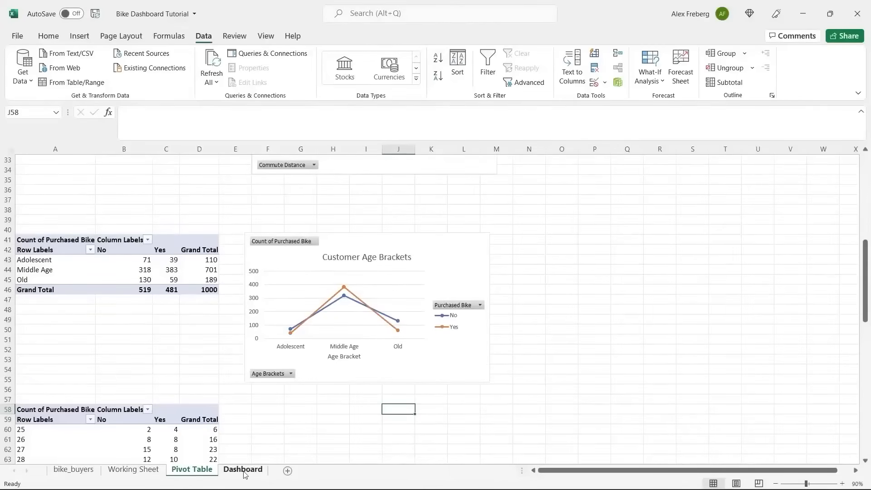
Step: Copy the Avg Income Per Purchase chart and paste it at cell F5 of the Dashboard sheet
{"action": "scroll", "coordinate": [257, 448], "scroll_direction": "up", "scroll_amount": 11}
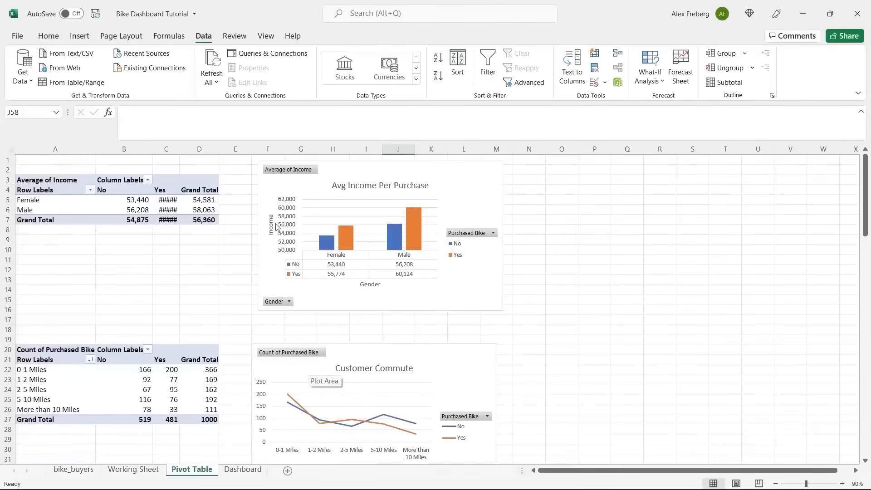
{"action": "left_click", "coordinate": [385, 297]}
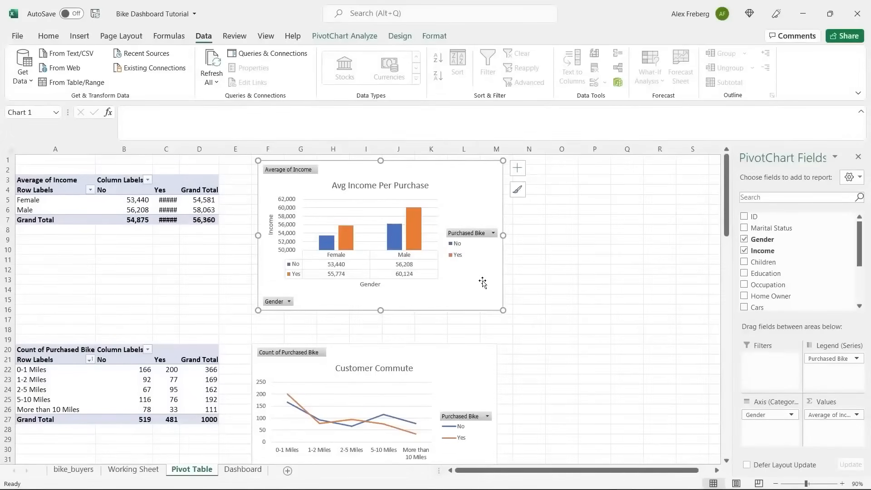
{"action": "key", "text": "ctrl+c"}
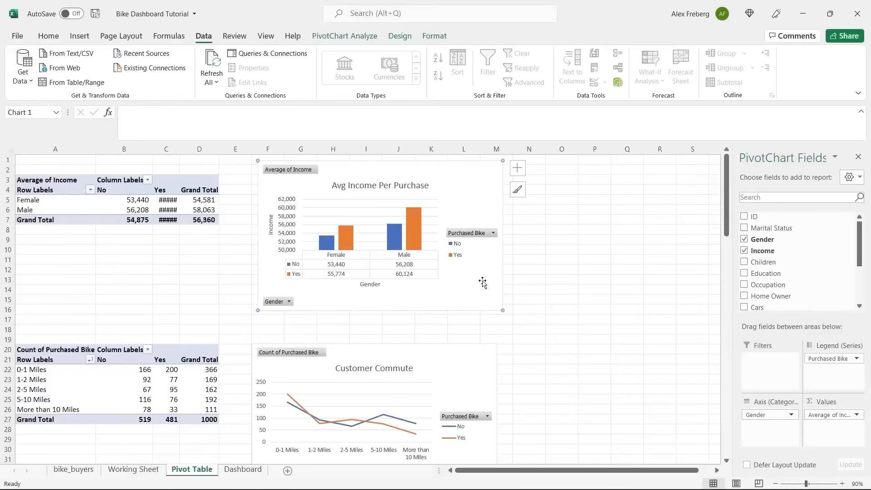
{"action": "left_click", "coordinate": [250, 473]}
{"action": "left_click", "coordinate": [202, 200]}
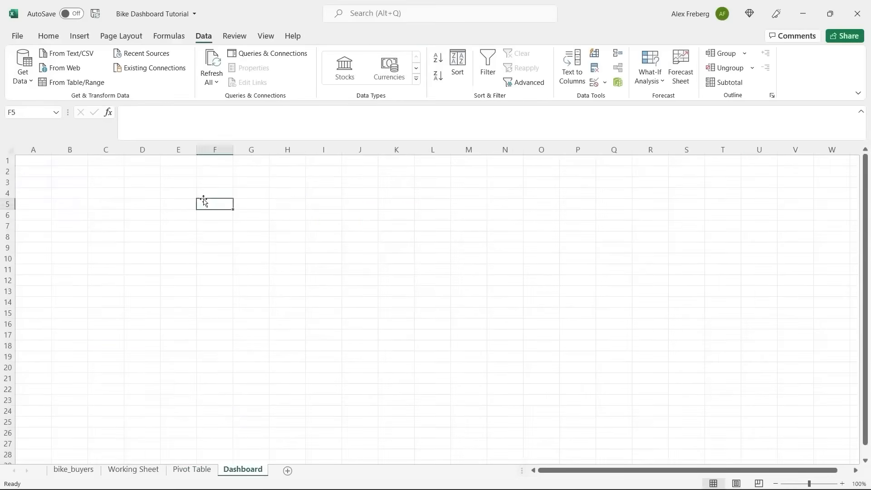
{"action": "key", "text": "ctrl+v"}
Step: Resize the pasted income chart slightly narrower and move it to about J2:P16 on the Dashboard sheet
{"action": "left_click_drag", "start_coordinate": [470, 364], "coordinate": [409, 300]}
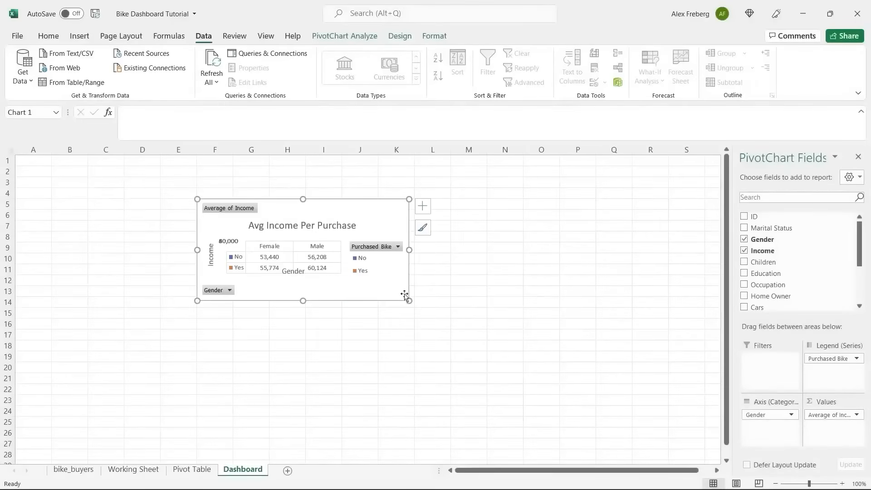
{"action": "left_click_drag", "start_coordinate": [410, 301], "coordinate": [454, 363]}
{"action": "left_click_drag", "start_coordinate": [408, 227], "coordinate": [565, 194]}
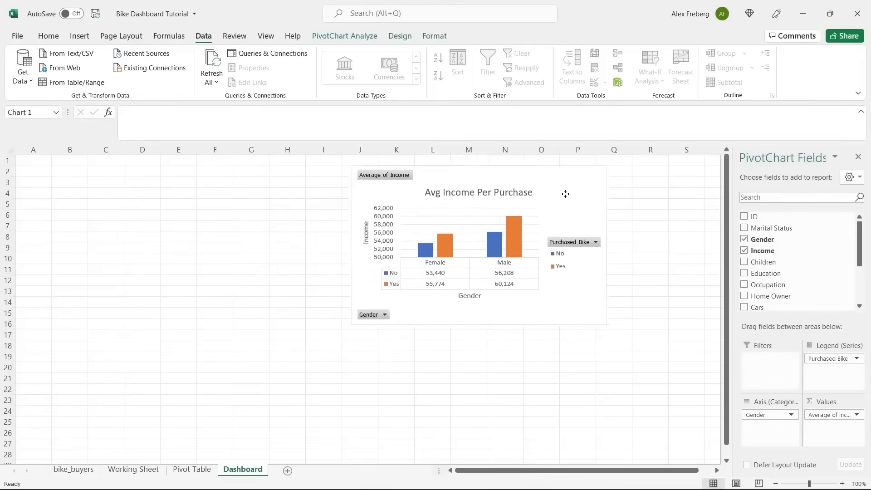
{"action": "left_click", "coordinate": [776, 484]}
{"action": "left_click", "coordinate": [776, 484]}
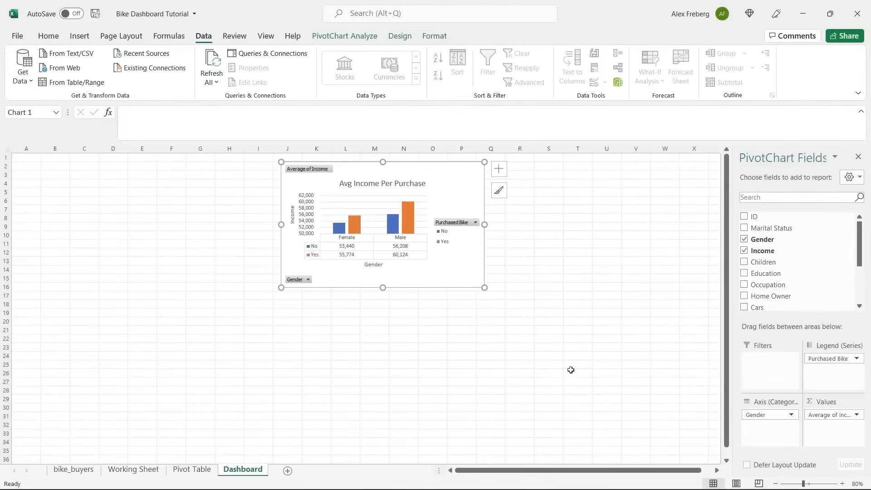
Step: Compare the pasted income chart with its original on the Pivot Table sheet, and move the pasted copy to about H9:O24 on the Dashboard sheet
{"action": "left_click", "coordinate": [192, 470]}
{"action": "left_click", "coordinate": [362, 349]}
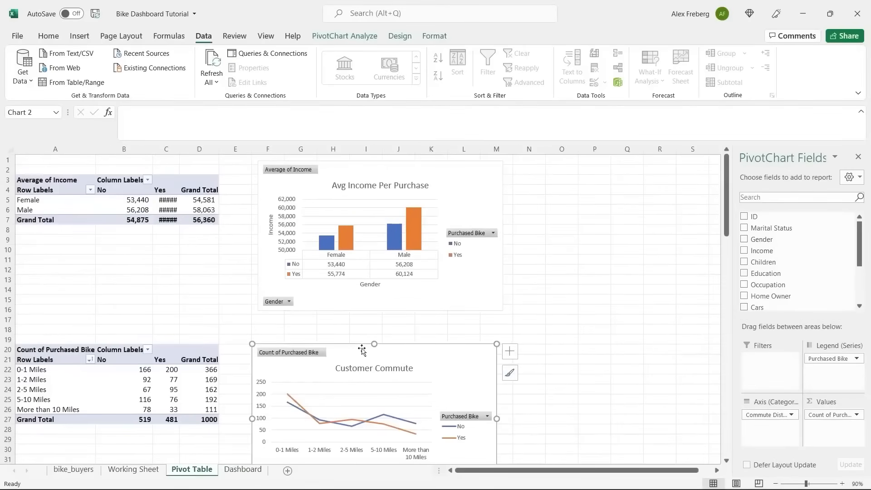
{"action": "left_click", "coordinate": [242, 469]}
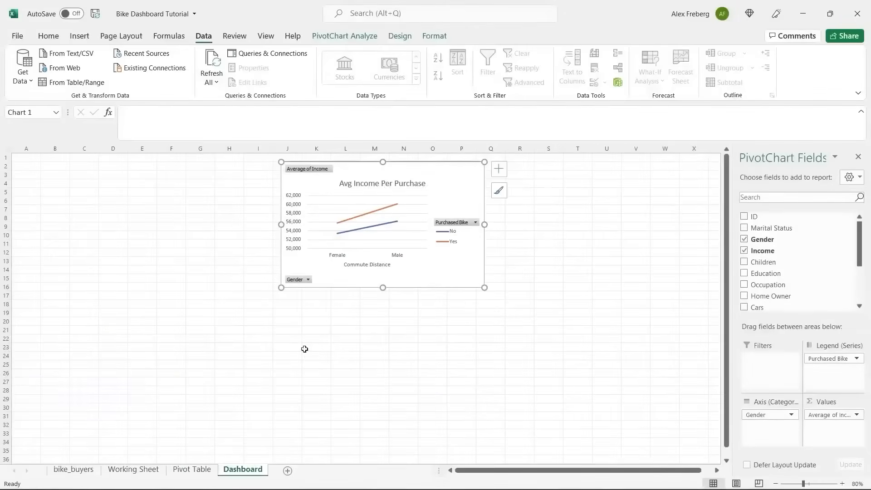
{"action": "left_click_drag", "start_coordinate": [361, 170], "coordinate": [312, 236]}
{"action": "left_click", "coordinate": [189, 470]}
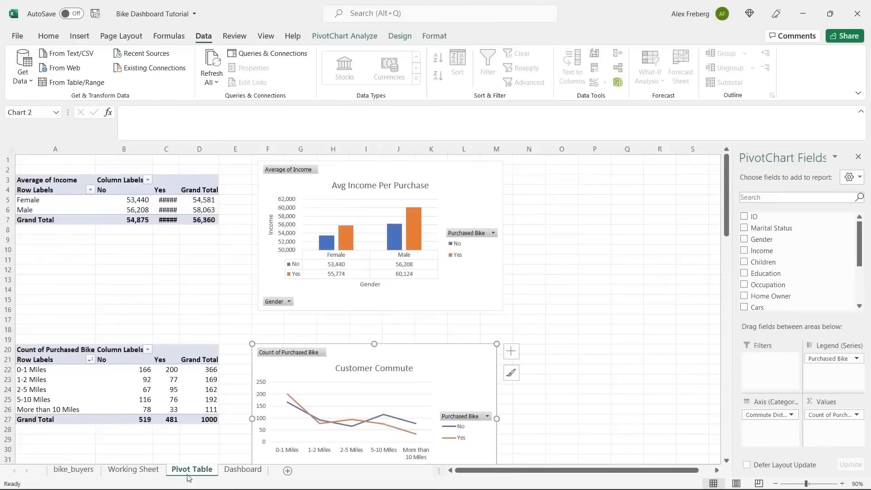
{"action": "left_click", "coordinate": [452, 179]}
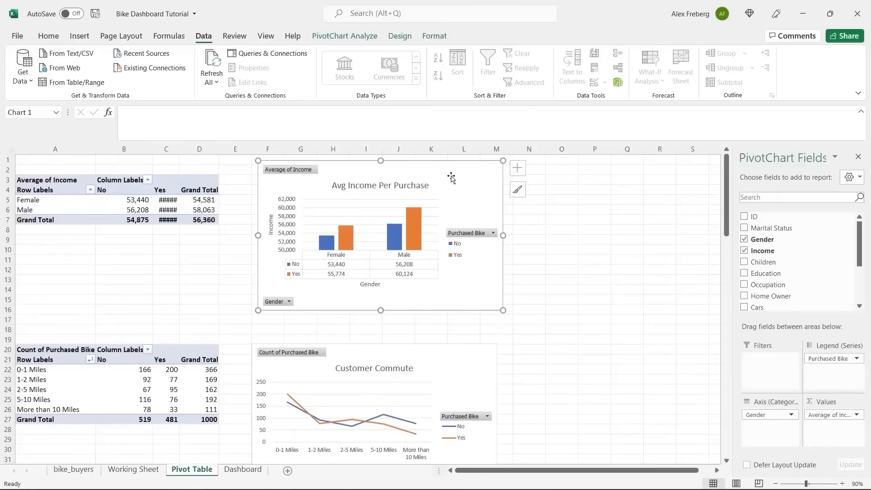
{"action": "left_click", "coordinate": [437, 367]}
{"action": "left_click", "coordinate": [248, 470]}
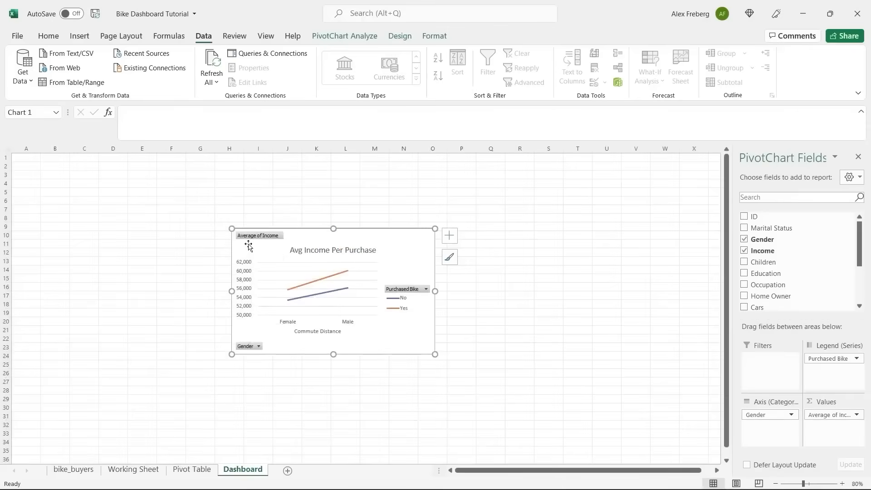
Step: Copy the Customer Commute chart to the Dashboard sheet and place it beside the income chart at about P9:W24
{"action": "left_click", "coordinate": [192, 472]}
{"action": "right_click", "coordinate": [432, 360]}
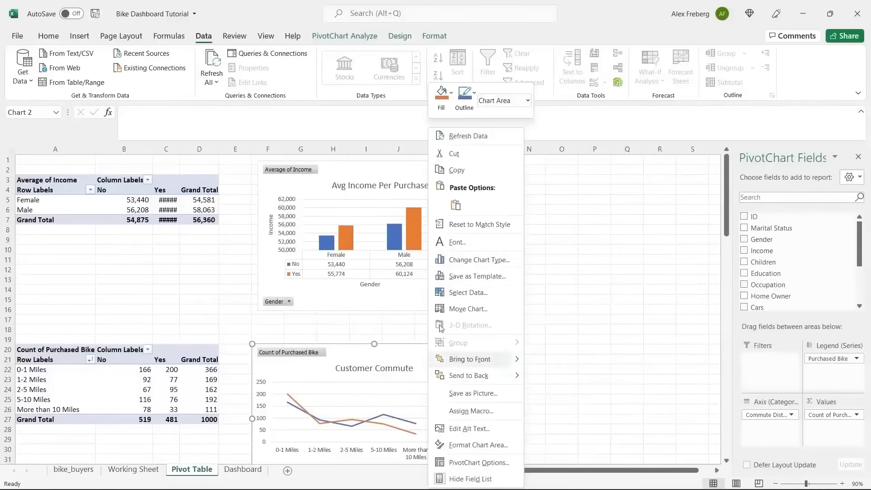
{"action": "left_click", "coordinate": [457, 170]}
{"action": "left_click", "coordinate": [245, 470]}
{"action": "left_click", "coordinate": [200, 295]}
{"action": "right_click", "coordinate": [200, 295]}
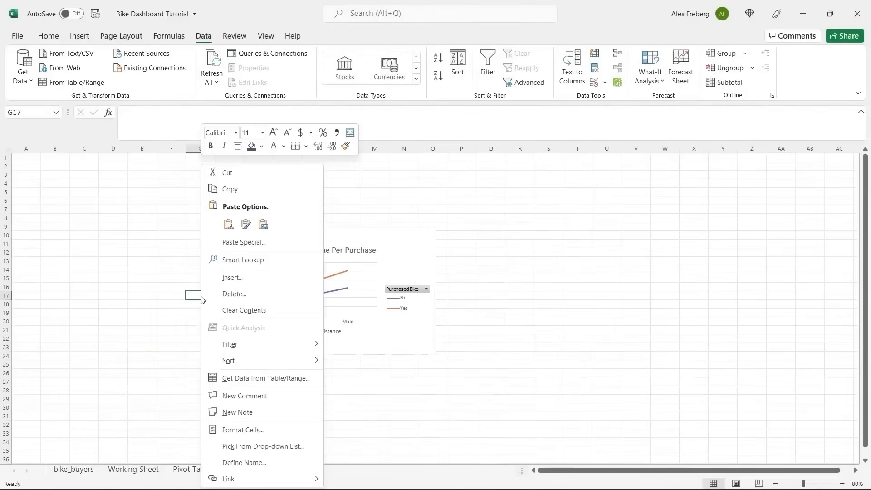
{"action": "left_click", "coordinate": [229, 224]}
{"action": "left_click", "coordinate": [277, 308]}
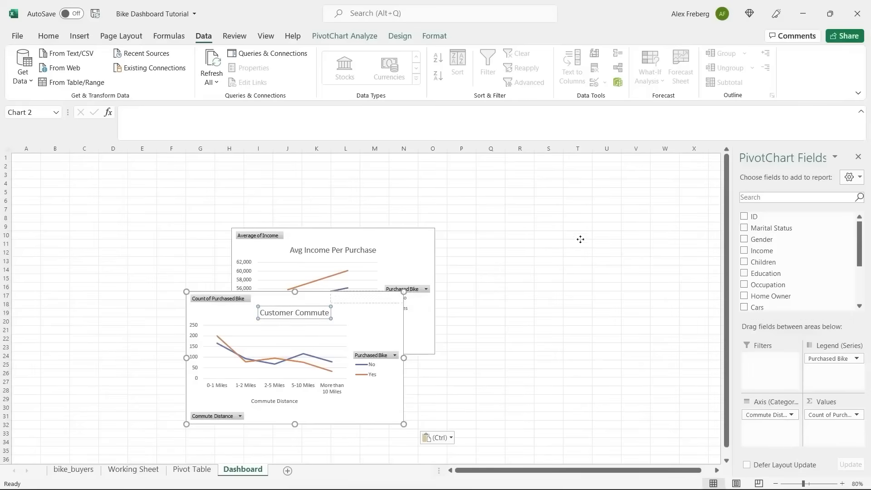
{"action": "left_click_drag", "start_coordinate": [278, 297], "coordinate": [525, 232]}
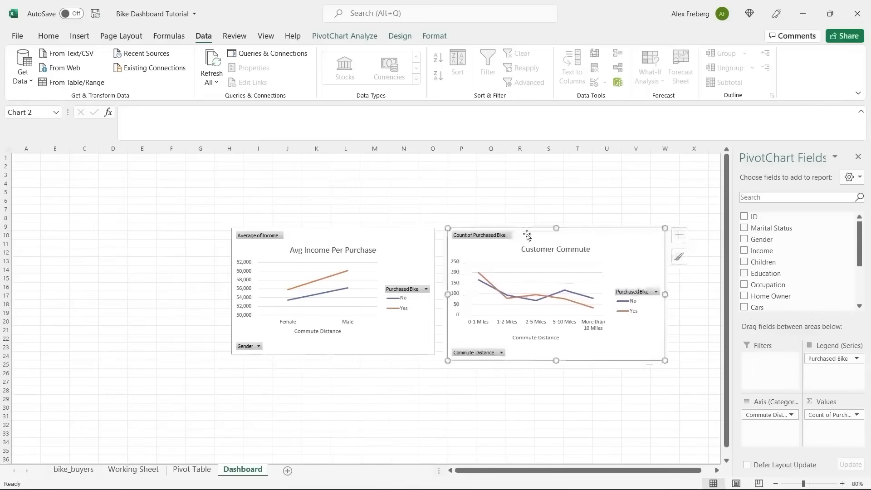
{"action": "left_click", "coordinate": [373, 415]}
Step: Copy the Customer Age Brackets chart from the Pivot Table sheet and paste it at cell I29 of the Dashboard sheet
{"action": "left_click", "coordinate": [199, 472]}
{"action": "left_click", "coordinate": [518, 343]}
{"action": "scroll", "coordinate": [517, 342], "scroll_direction": "down", "scroll_amount": 10}
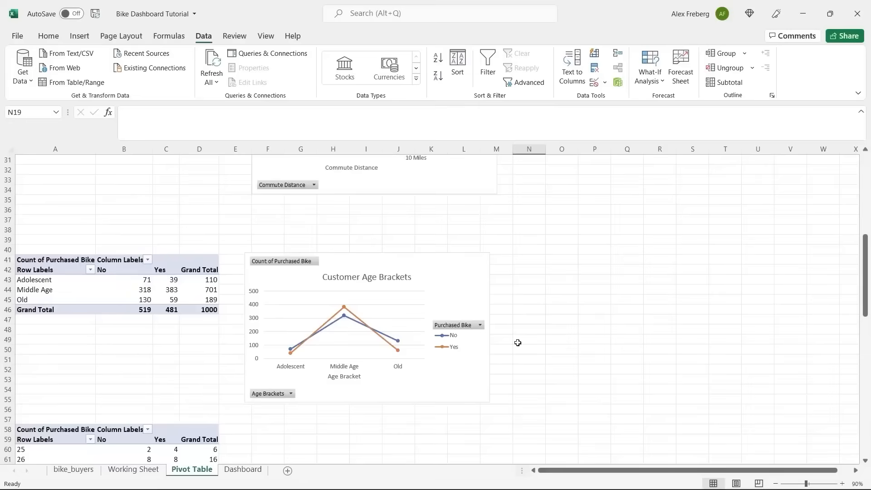
{"action": "scroll", "coordinate": [517, 342], "scroll_direction": "down", "scroll_amount": 2}
{"action": "left_click", "coordinate": [428, 211]}
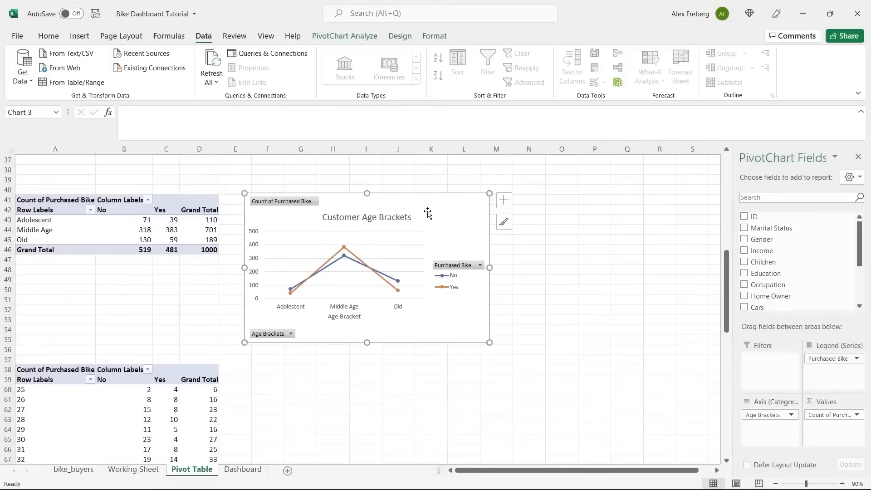
{"action": "left_click", "coordinate": [243, 469]}
{"action": "left_click", "coordinate": [252, 397]}
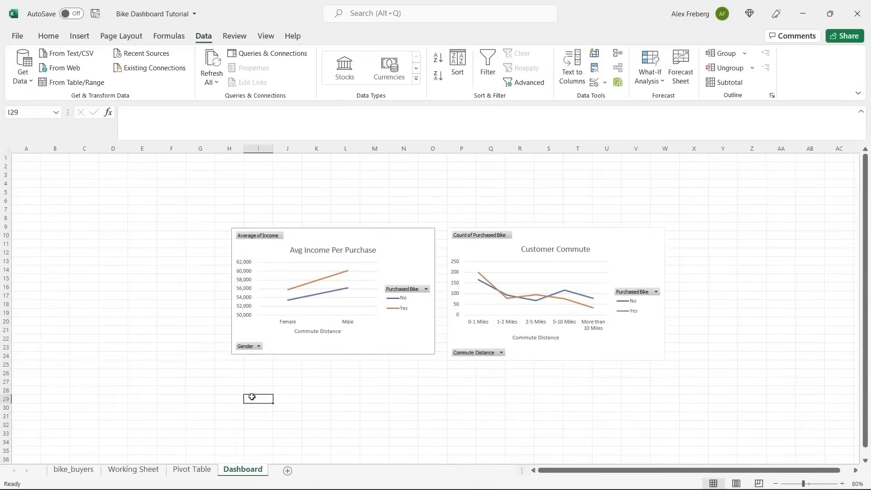
{"action": "key", "text": "ctrl+v"}
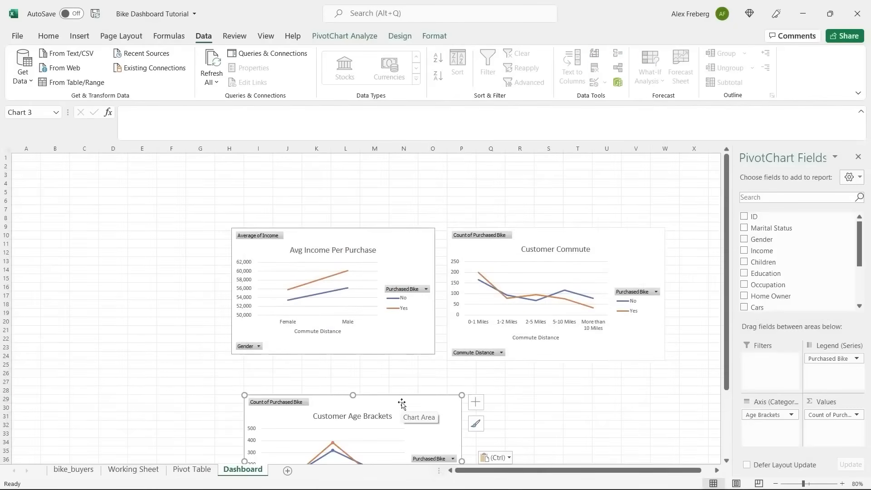
Step: Rearrange the Dashboard charts: income at about G4:N18, Customer Commute at about Q9:X24, and Customer Age Brackets below, starting near J25
{"action": "left_click_drag", "start_coordinate": [326, 228], "coordinate": [296, 183]}
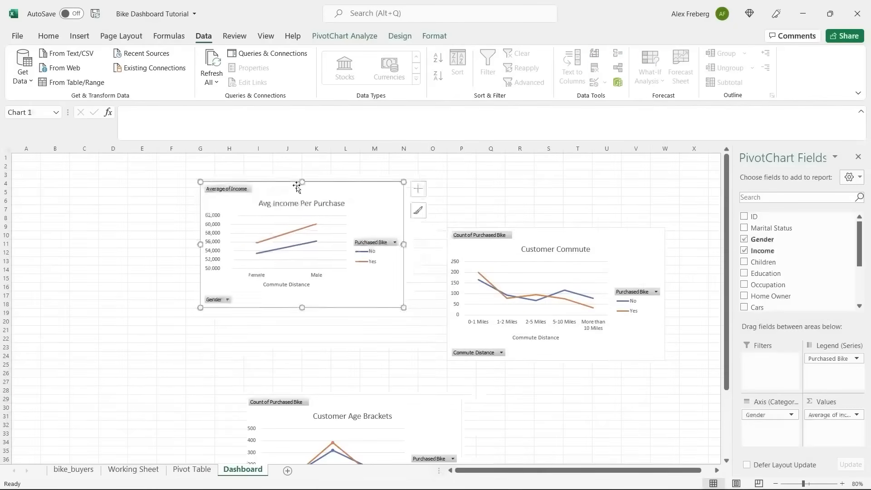
{"action": "left_click_drag", "start_coordinate": [365, 390], "coordinate": [290, 331]}
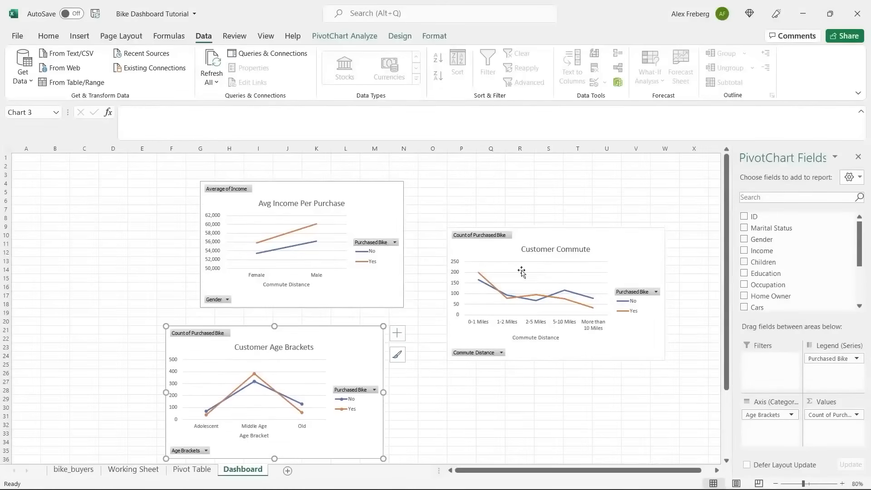
{"action": "left_click_drag", "start_coordinate": [563, 236], "coordinate": [532, 196]}
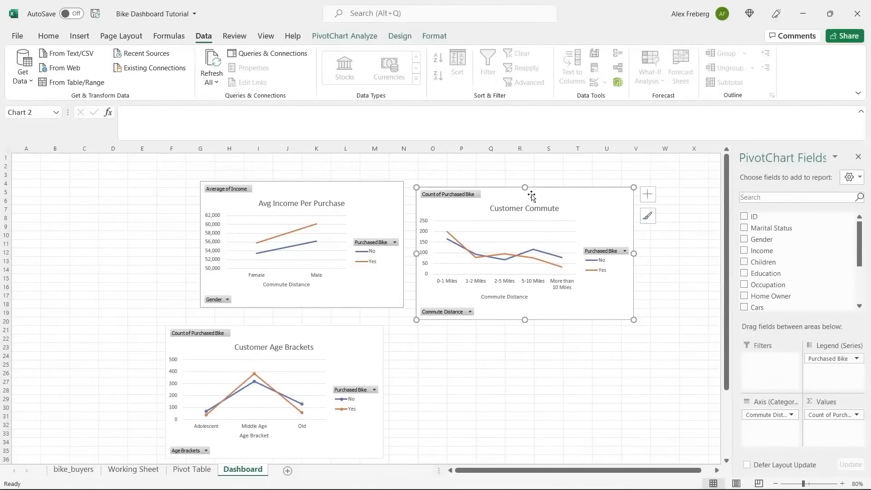
{"action": "left_click_drag", "start_coordinate": [352, 337], "coordinate": [484, 373]}
{"action": "left_click_drag", "start_coordinate": [543, 198], "coordinate": [609, 238]}
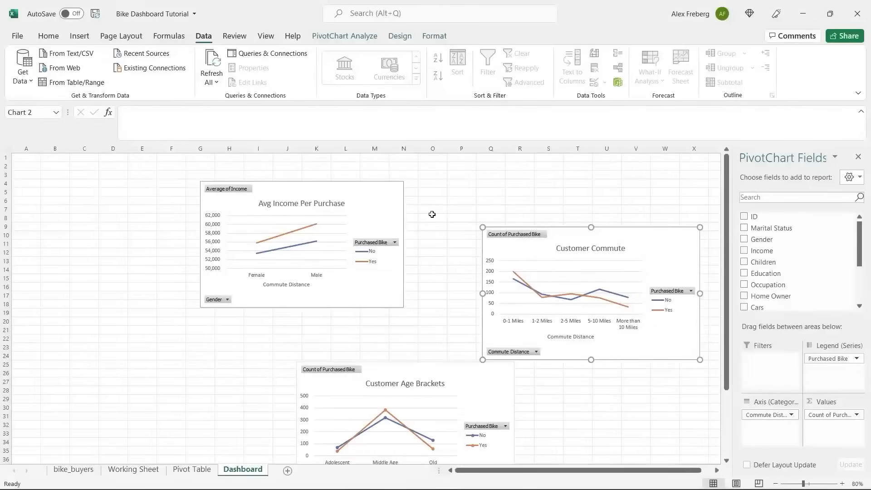
{"action": "left_click", "coordinate": [365, 198]}
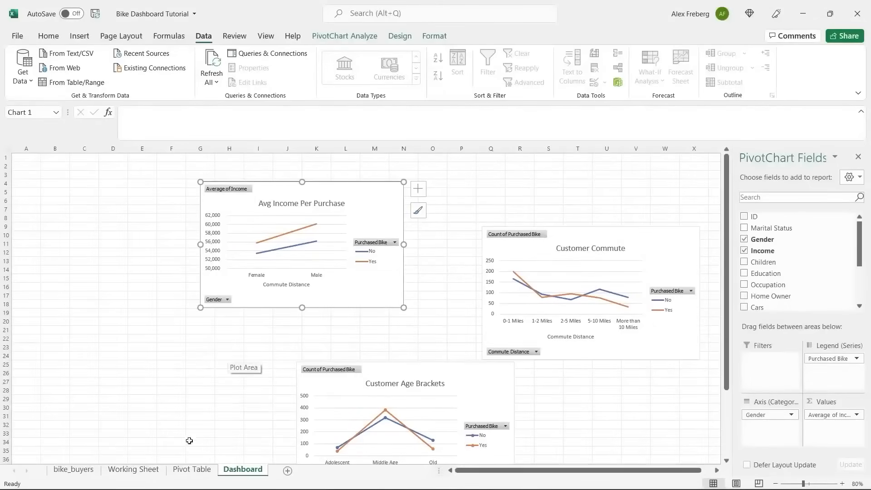
Step: Copy the Avg Income Per Purchase column chart from the Pivot Table sheet again and paste it at cell D19 of the Dashboard sheet
{"action": "left_click", "coordinate": [184, 470]}
{"action": "scroll", "coordinate": [253, 327], "scroll_direction": "up", "scroll_amount": 12}
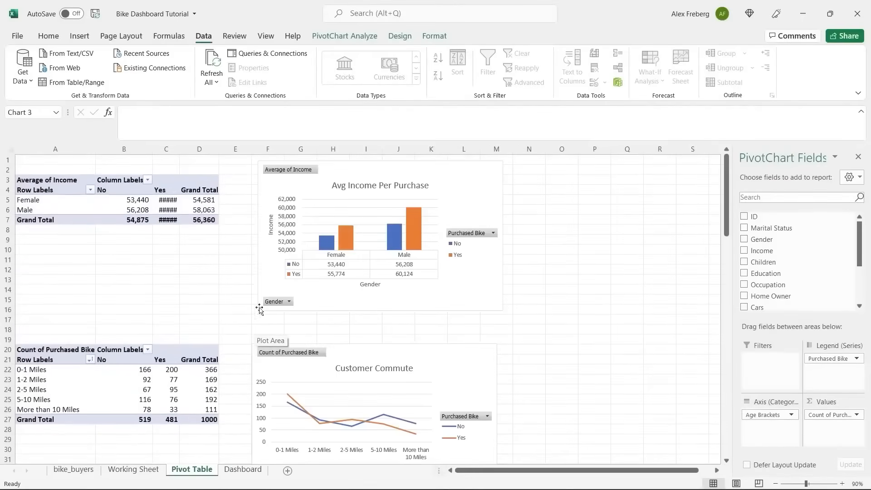
{"action": "left_click", "coordinate": [459, 168]}
{"action": "right_click", "coordinate": [459, 168]}
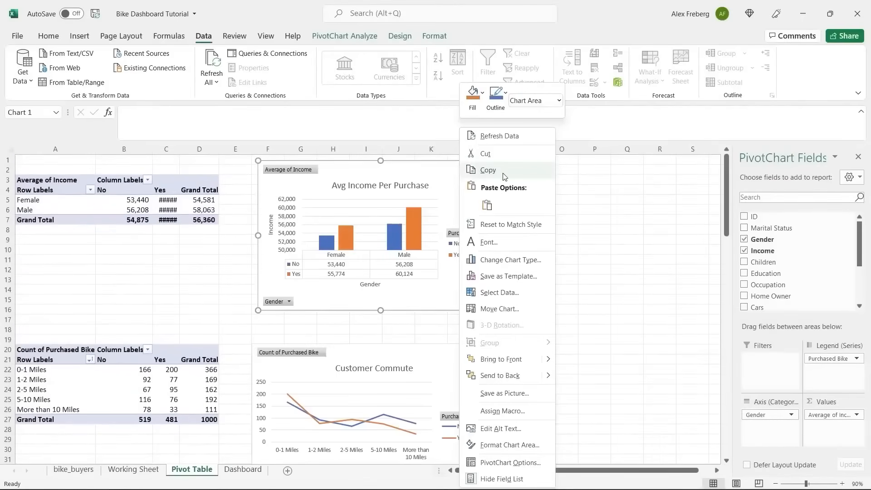
{"action": "left_click", "coordinate": [488, 170]}
{"action": "left_click", "coordinate": [242, 470]}
{"action": "left_click", "coordinate": [122, 314]}
{"action": "right_click", "coordinate": [121, 314]}
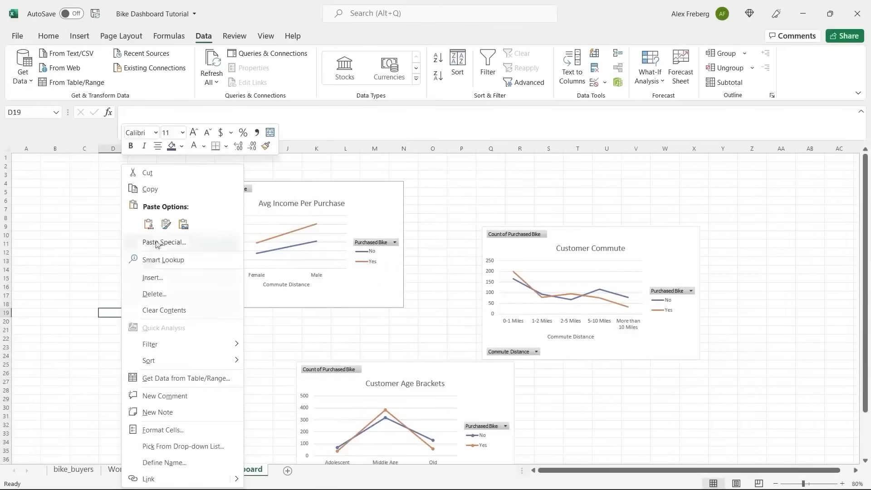
{"action": "left_click", "coordinate": [148, 225]}
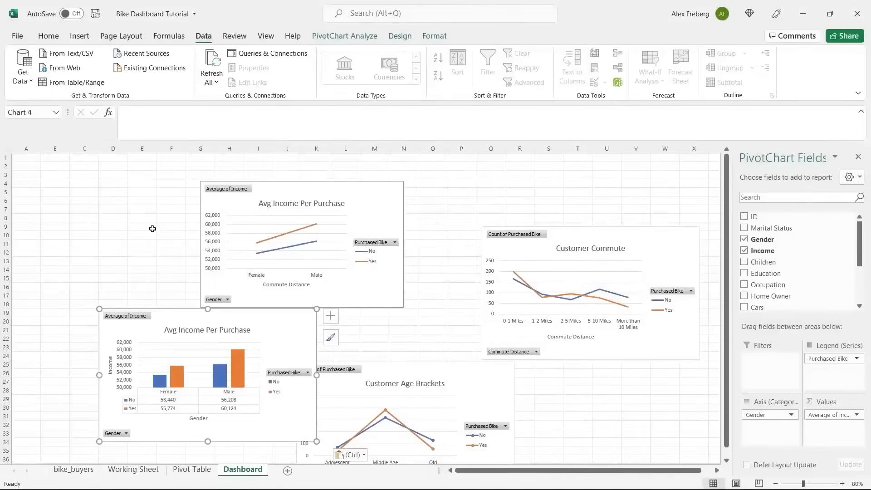
Step: Delete the line version of the income chart and move the column version to about I8:P23, beside the Customer Commute chart
{"action": "left_click", "coordinate": [274, 198]}
{"action": "key", "text": "Delete"}
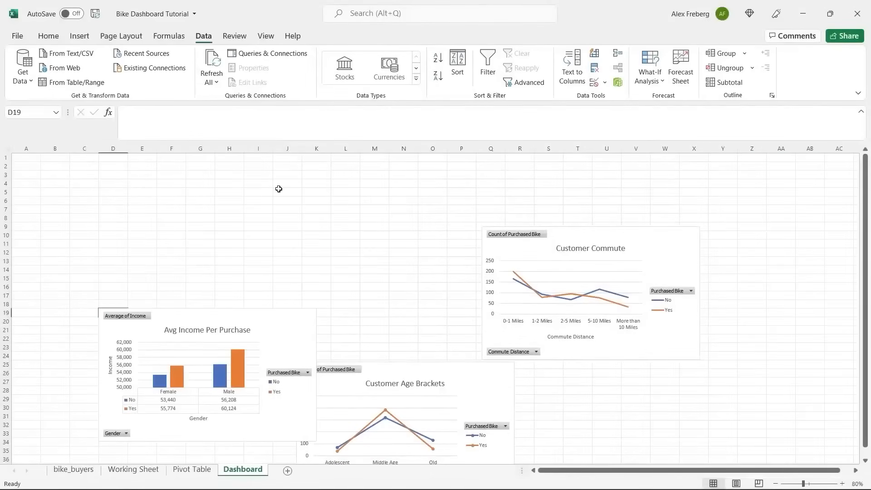
{"action": "left_click_drag", "start_coordinate": [259, 321], "coordinate": [405, 234]}
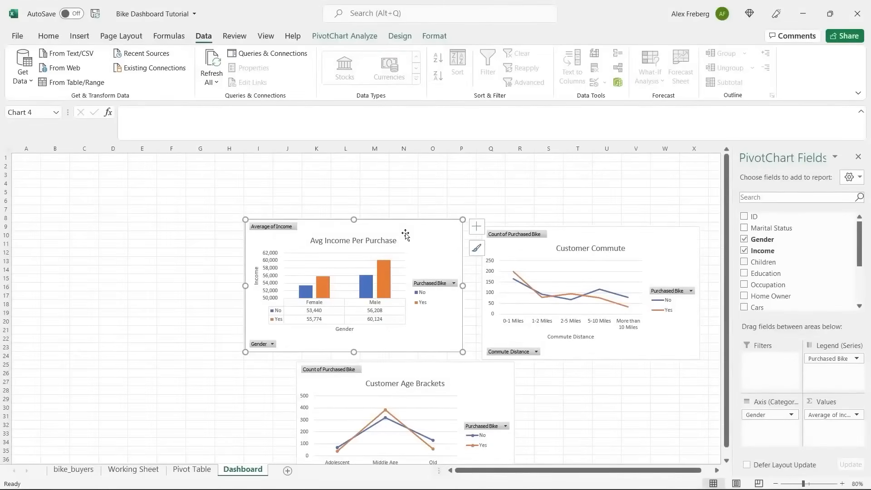
{"action": "left_click", "coordinate": [182, 254]}
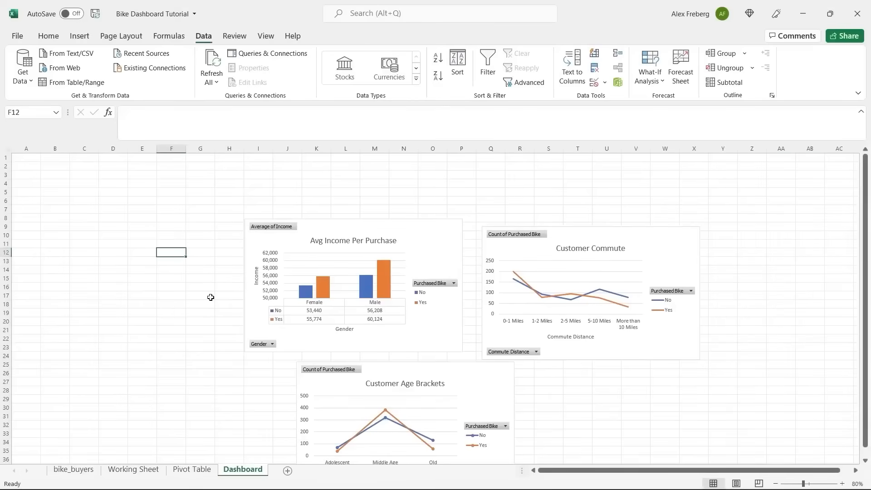
Step: Hide the gridlines on the Dashboard sheet
{"action": "left_click", "coordinate": [7, 149]}
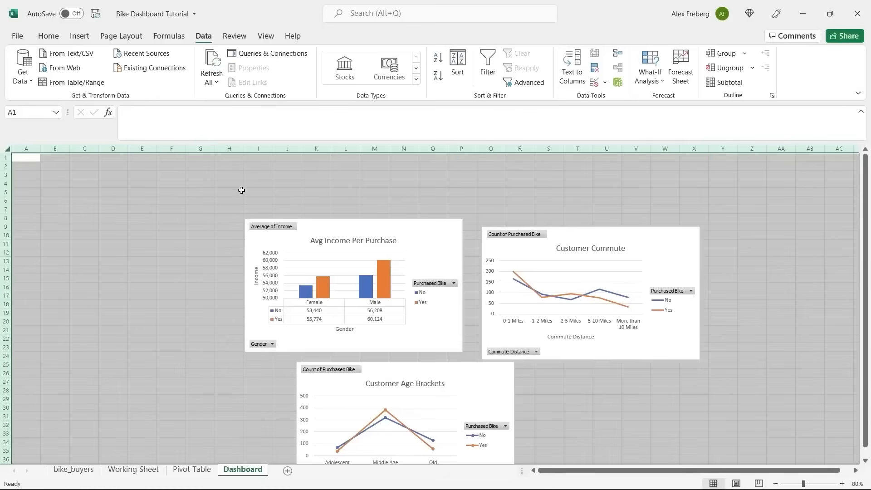
{"action": "left_click", "coordinate": [266, 37]}
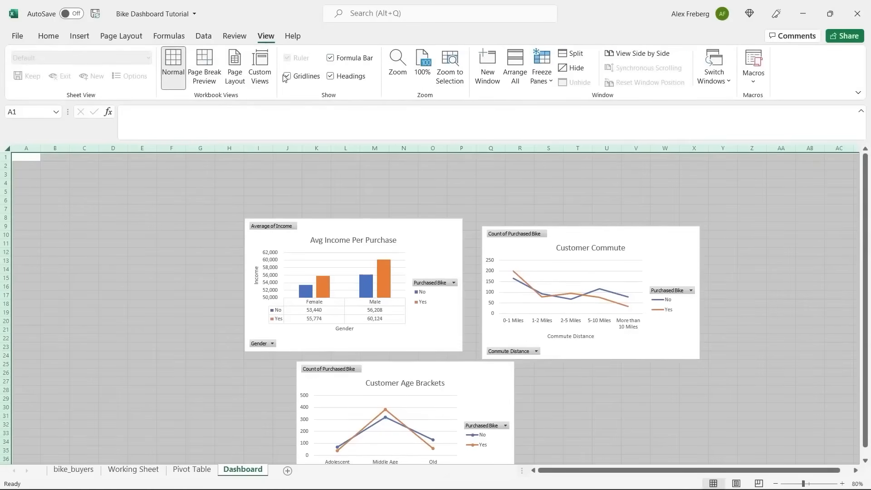
{"action": "left_click", "coordinate": [270, 184]}
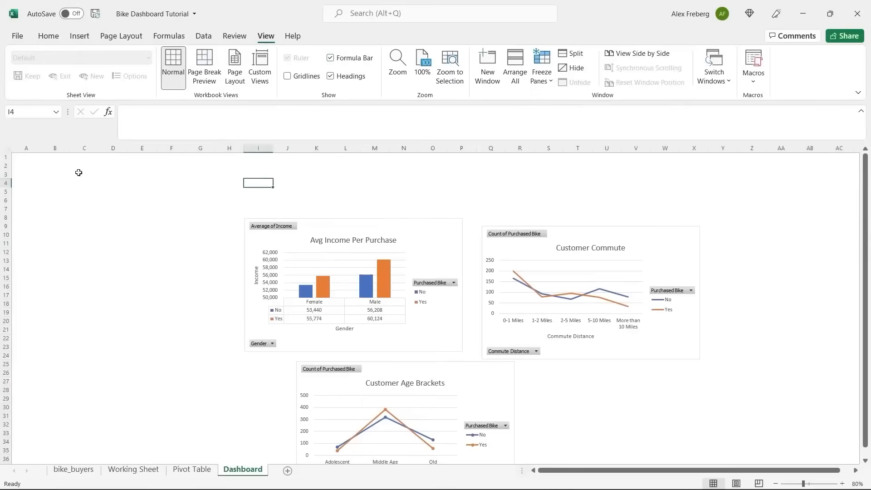
Step: Fill cells A1:O6 of the Dashboard sheet with the standard blue color as a header banner
{"action": "left_click_drag", "start_coordinate": [25, 156], "coordinate": [434, 197]}
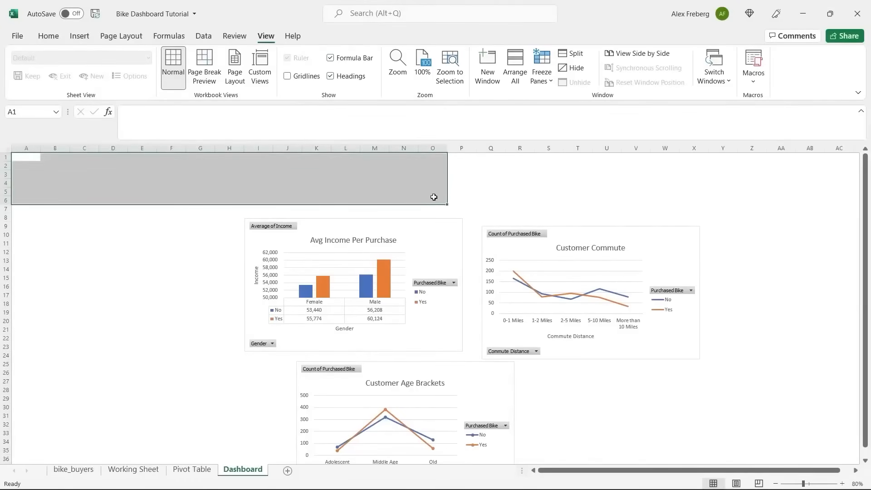
{"action": "left_click", "coordinate": [48, 36]}
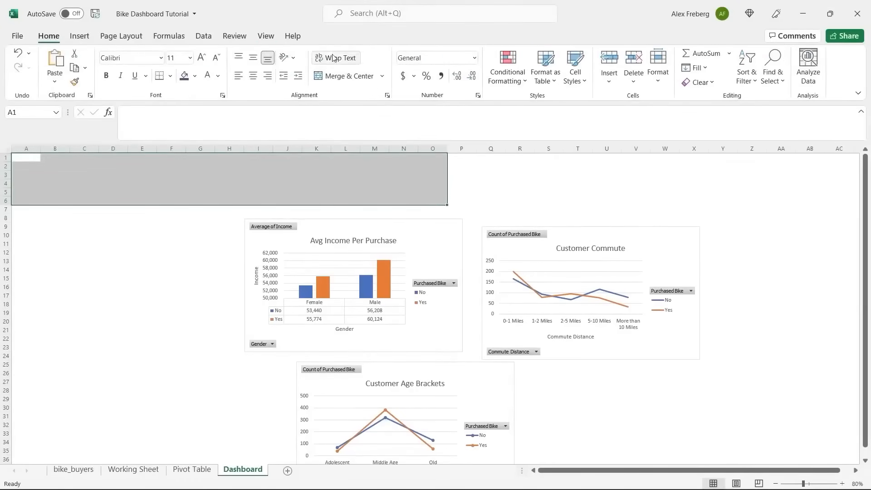
{"action": "left_click", "coordinate": [195, 76]}
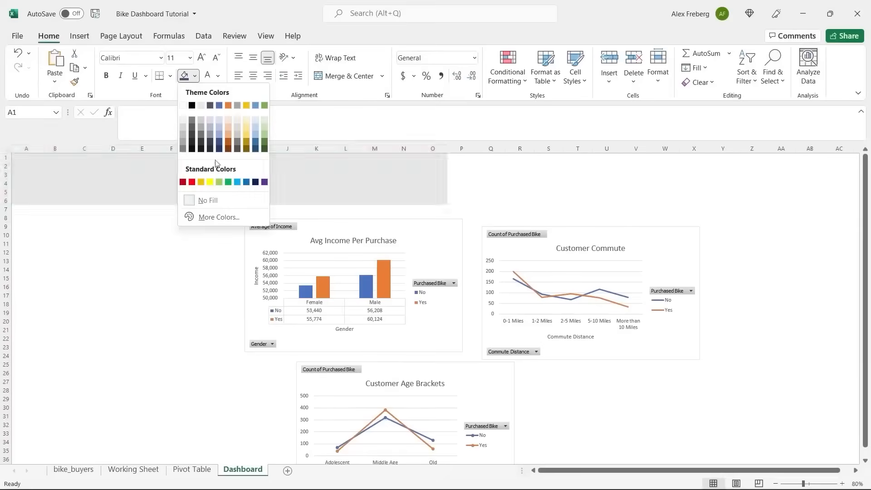
{"action": "left_click", "coordinate": [247, 182]}
{"action": "left_click", "coordinate": [215, 180]}
Step: Merge and center the blue range A1:O6 and enter the title "Bike Sales Dashboard" in it
{"action": "left_click_drag", "start_coordinate": [24, 159], "coordinate": [428, 201]}
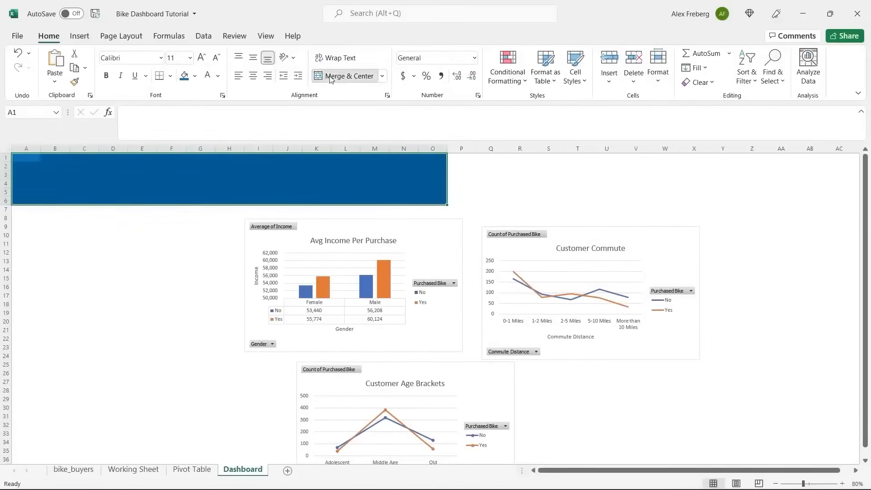
{"action": "left_click", "coordinate": [349, 75]}
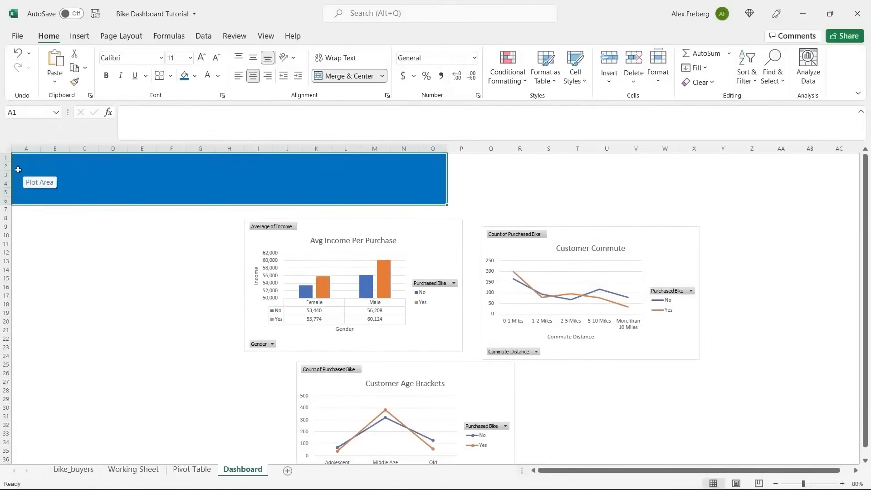
{"action": "double_click", "coordinate": [213, 174]}
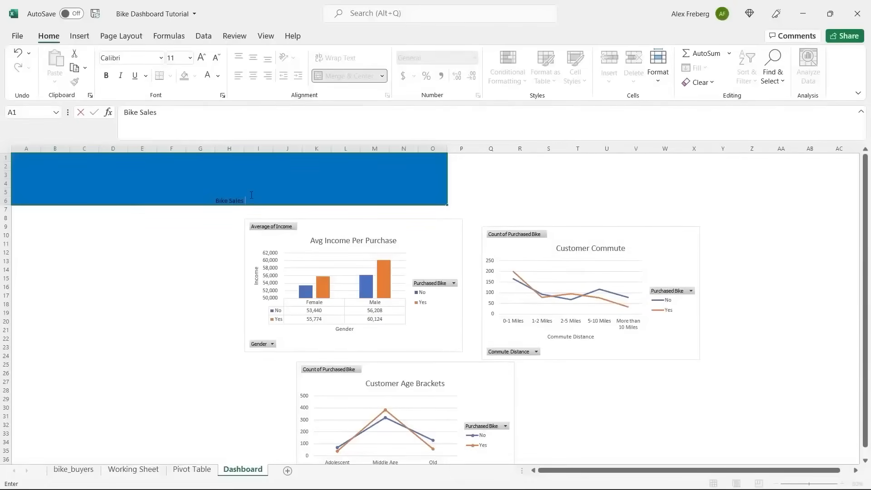
{"action": "type", "text": "Bike Sales Dashboard"}
{"action": "left_click", "coordinate": [246, 205]}
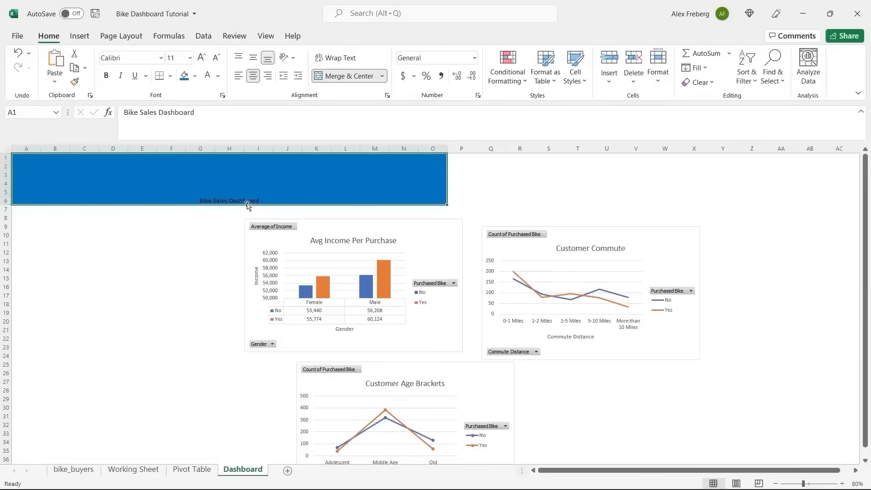
Step: Format the banner title "Bike Sales Dashboard" in white, 48 pt, bold text
{"action": "double_click", "coordinate": [250, 201]}
{"action": "triple_click", "coordinate": [250, 201]}
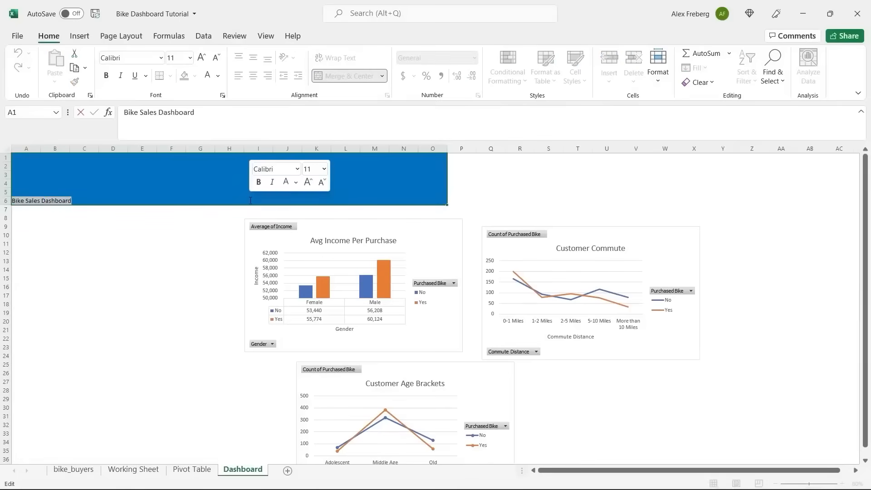
{"action": "left_click", "coordinate": [219, 75]}
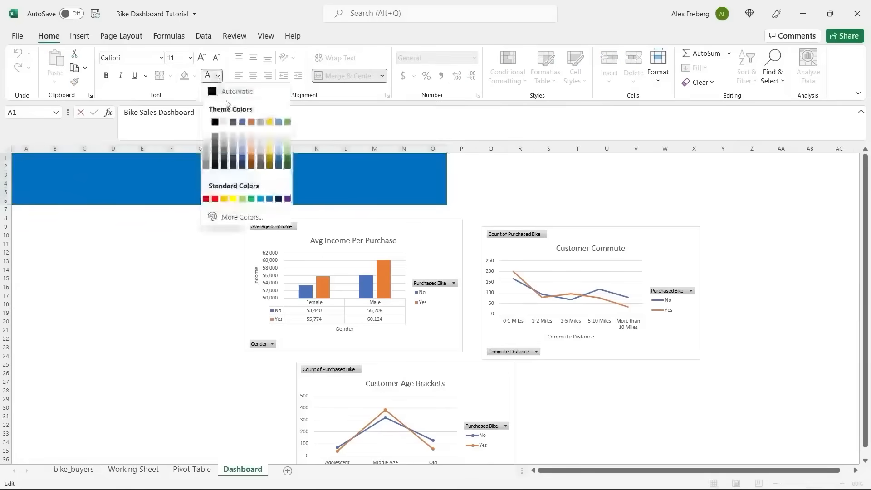
{"action": "left_click", "coordinate": [210, 121]}
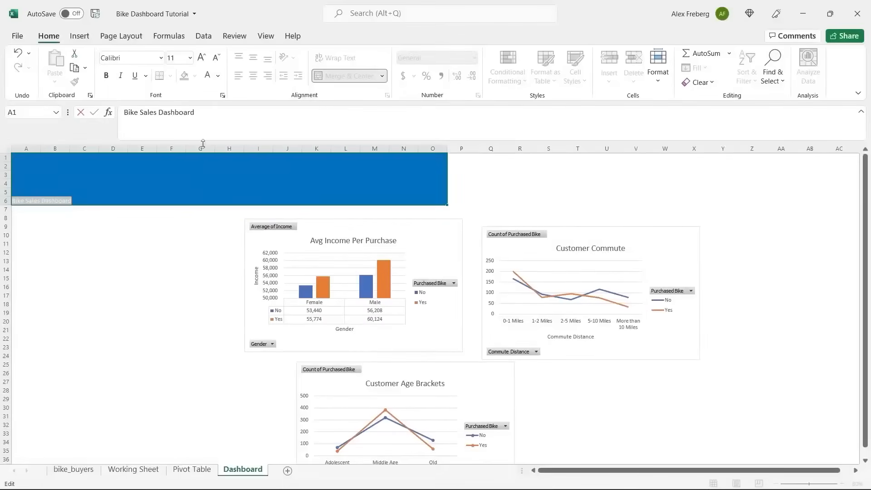
{"action": "left_click", "coordinate": [190, 58]}
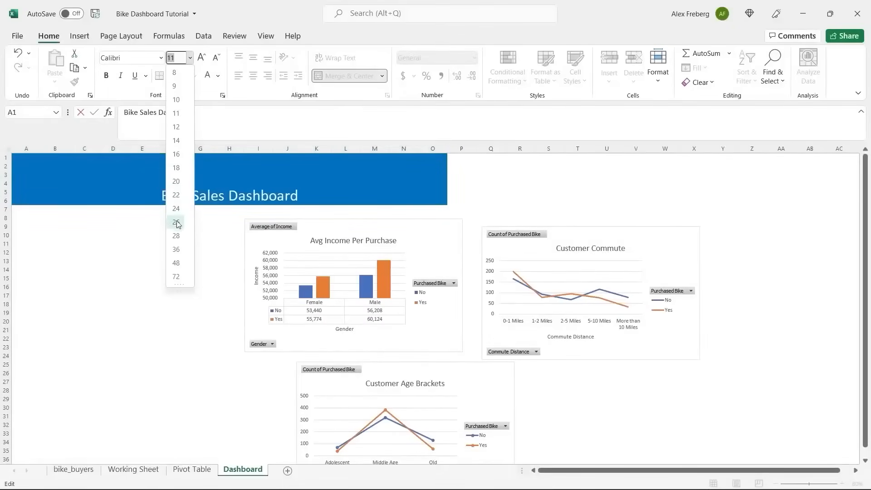
{"action": "left_click", "coordinate": [180, 265]}
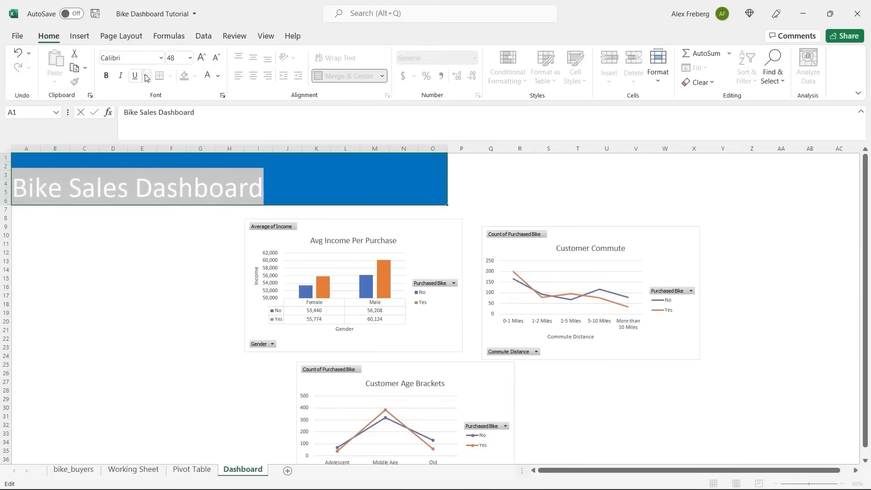
{"action": "left_click", "coordinate": [111, 79]}
{"action": "left_click", "coordinate": [245, 212]}
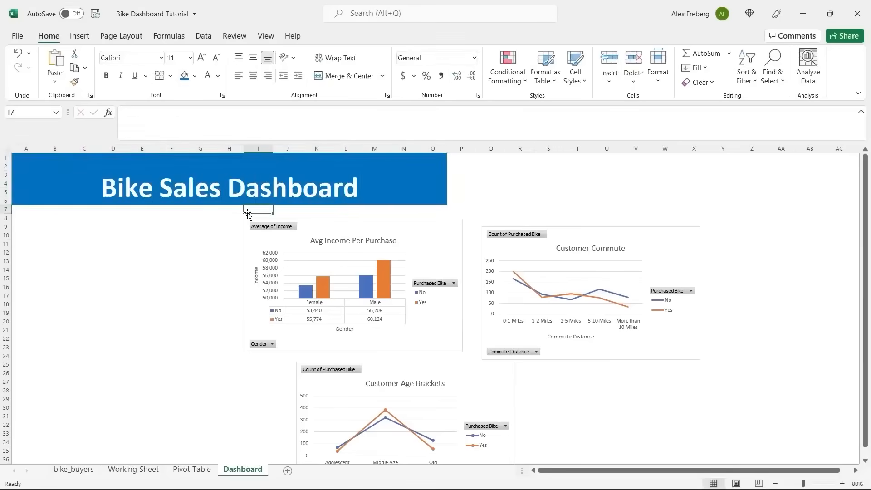
Step: Middle-align the "Bike Sales Dashboard" title vertically within the blue banner
{"action": "double_click", "coordinate": [258, 191]}
{"action": "double_click", "coordinate": [259, 190]}
{"action": "triple_click", "coordinate": [259, 190]}
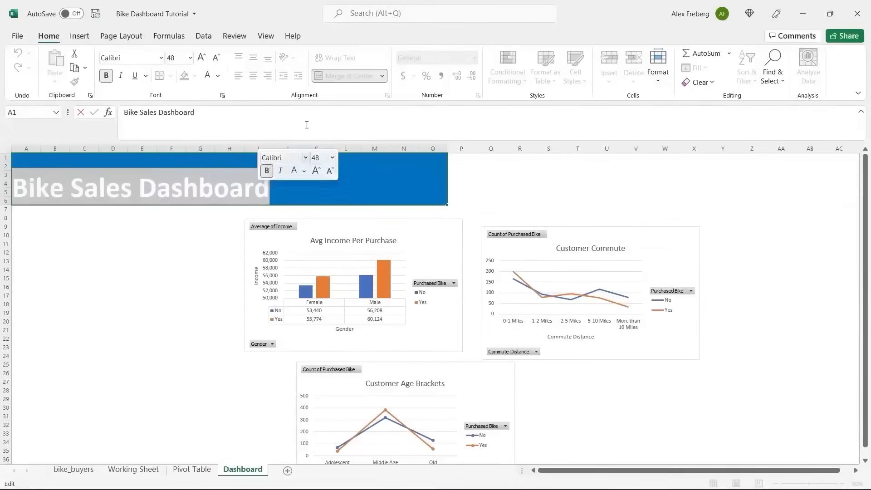
{"action": "left_click", "coordinate": [245, 183]}
{"action": "left_click", "coordinate": [206, 254]}
{"action": "left_click", "coordinate": [239, 192]}
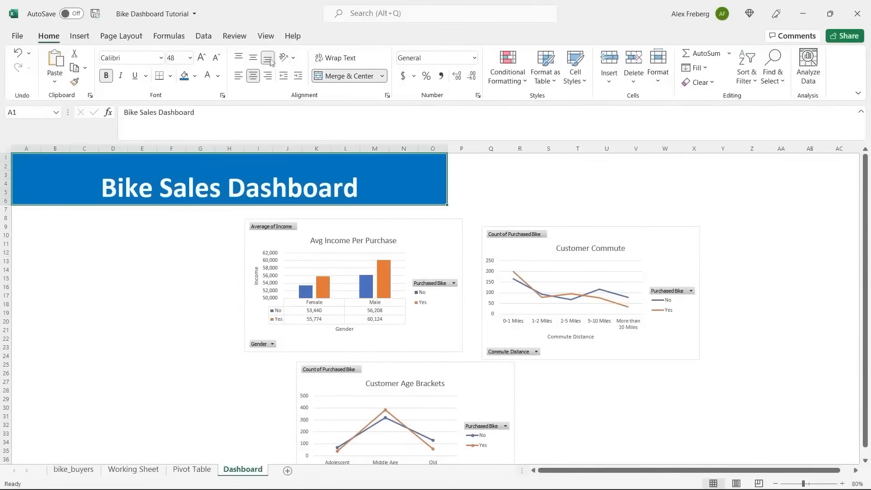
{"action": "left_click", "coordinate": [256, 59]}
{"action": "left_click", "coordinate": [154, 261]}
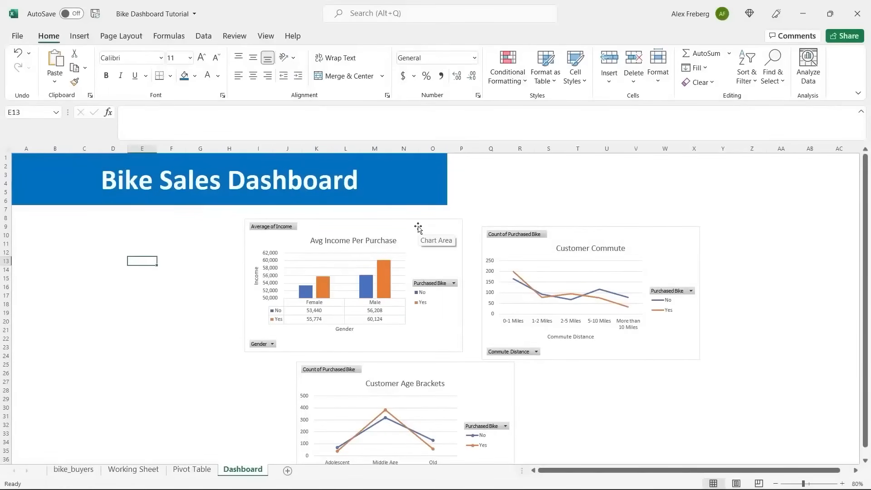
Step: Move the Avg Income Per Purchase chart directly beneath the banner and shrink it to about D7:I20
{"action": "left_click_drag", "start_coordinate": [418, 227], "coordinate": [266, 214]}
{"action": "left_click_drag", "start_coordinate": [311, 340], "coordinate": [279, 322]}
Step: Move the Customer Commute chart below the income chart at about D26 and the Customer Age Brackets chart beside the income chart at J7
{"action": "left_click", "coordinate": [593, 236]}
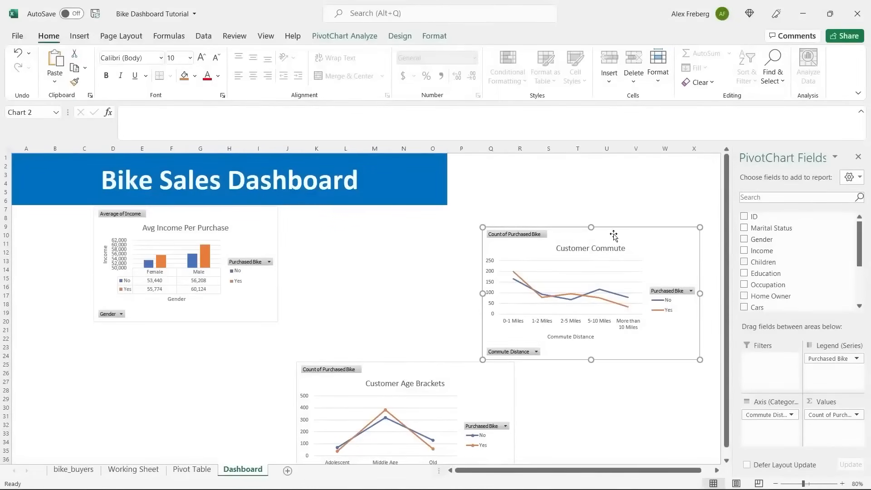
{"action": "left_click_drag", "start_coordinate": [629, 239], "coordinate": [494, 232]}
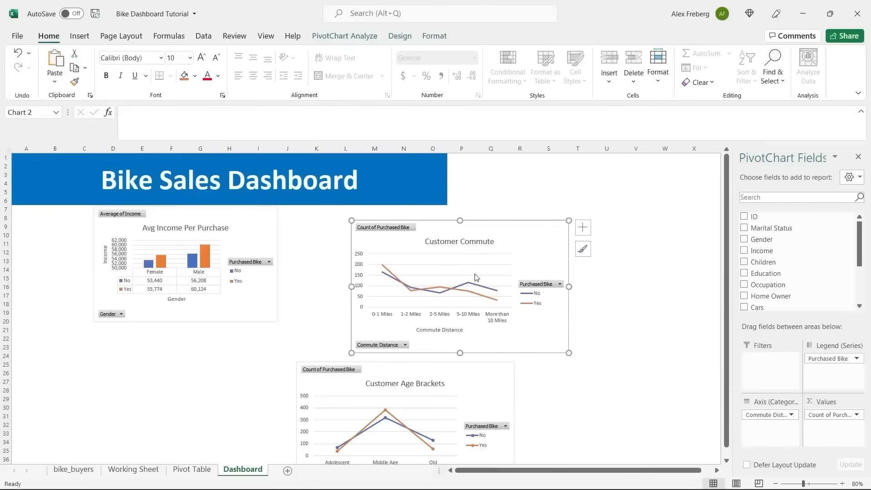
{"action": "left_click_drag", "start_coordinate": [468, 375], "coordinate": [636, 225]}
{"action": "left_click", "coordinate": [437, 234]}
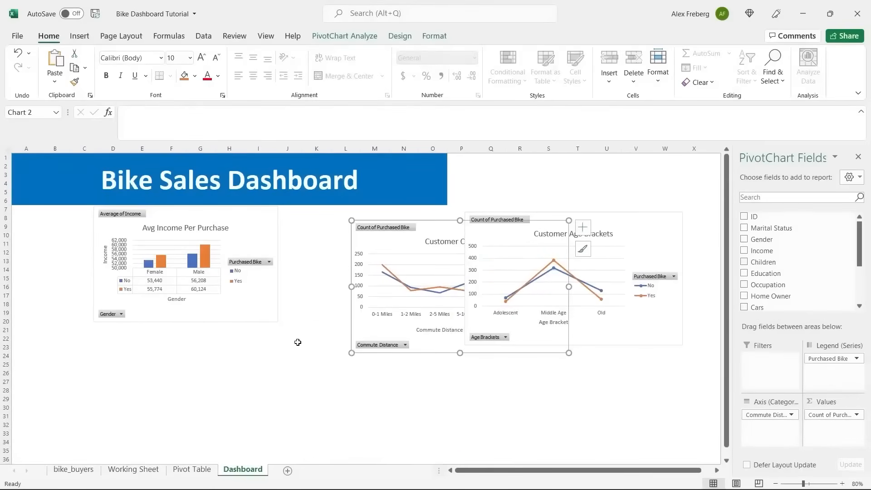
{"action": "left_click_drag", "start_coordinate": [429, 231], "coordinate": [173, 382]}
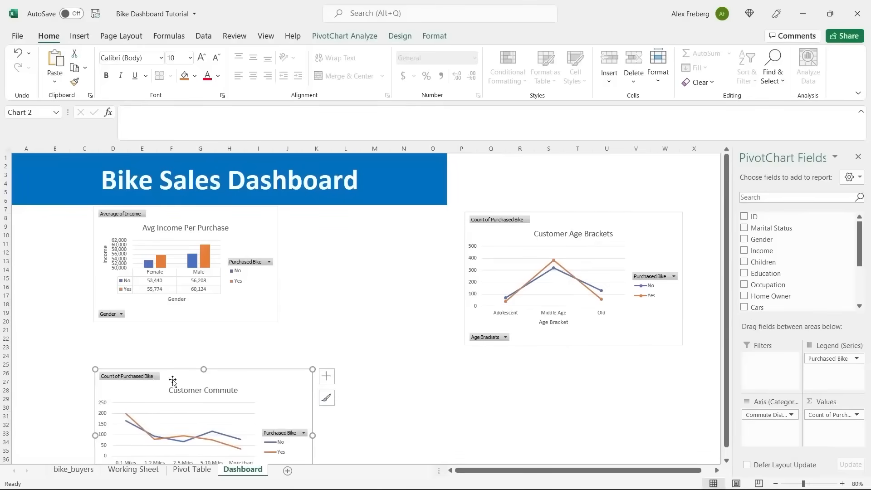
{"action": "left_click_drag", "start_coordinate": [574, 220], "coordinate": [388, 213]}
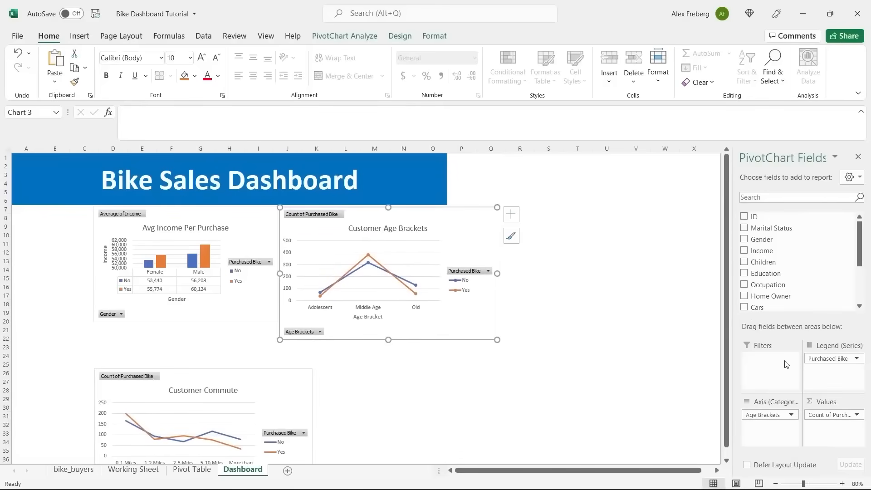
Step: Shrink the Customer Age Brackets chart to about J7:O20, matching the income chart's height and the banner's end at column O
{"action": "left_click", "coordinate": [841, 483]}
{"action": "left_click", "coordinate": [842, 484]}
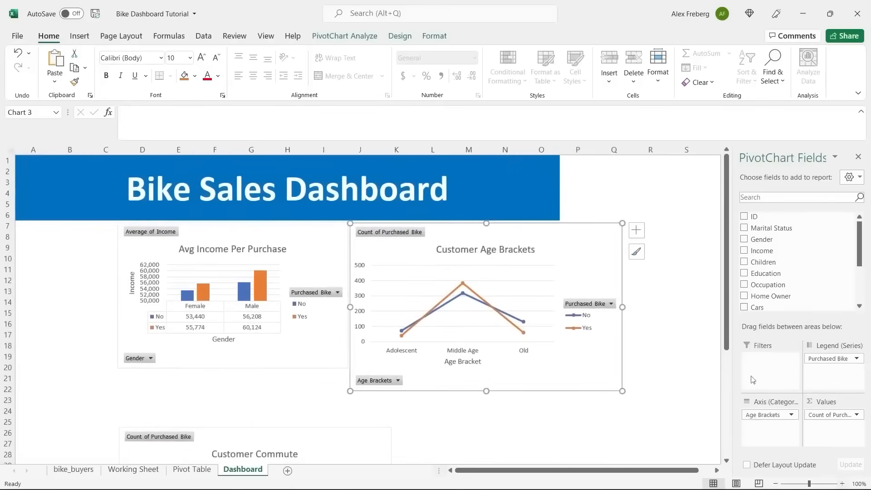
{"action": "left_click_drag", "start_coordinate": [624, 391], "coordinate": [548, 369]}
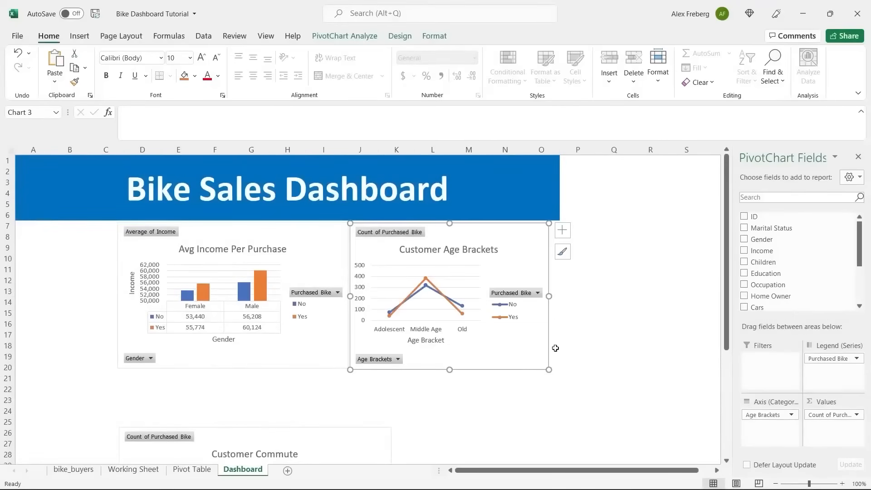
{"action": "left_click_drag", "start_coordinate": [549, 297], "coordinate": [560, 295]}
{"action": "left_click", "coordinate": [641, 292]}
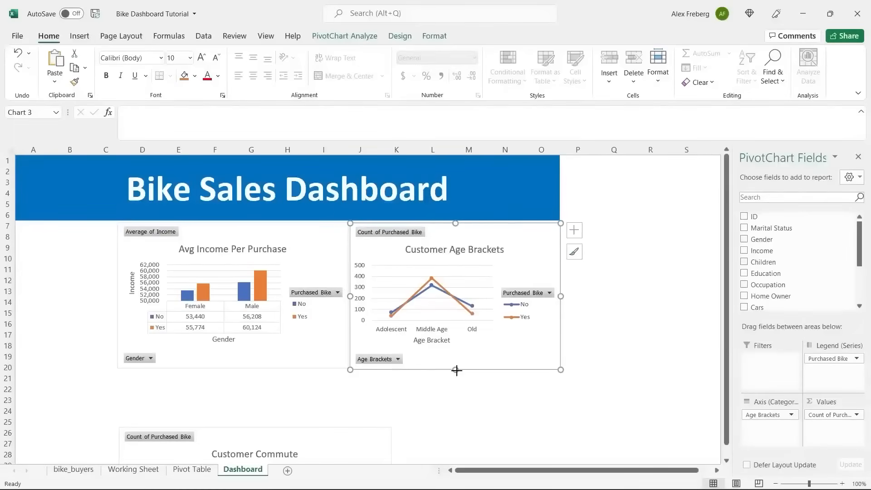
{"action": "left_click_drag", "start_coordinate": [457, 370], "coordinate": [456, 369]}
{"action": "left_click", "coordinate": [595, 338]}
Step: Move the Customer Commute chart up to row 21 and widen it to span both upper charts, ending at column O
{"action": "left_click_drag", "start_coordinate": [346, 431], "coordinate": [345, 381]}
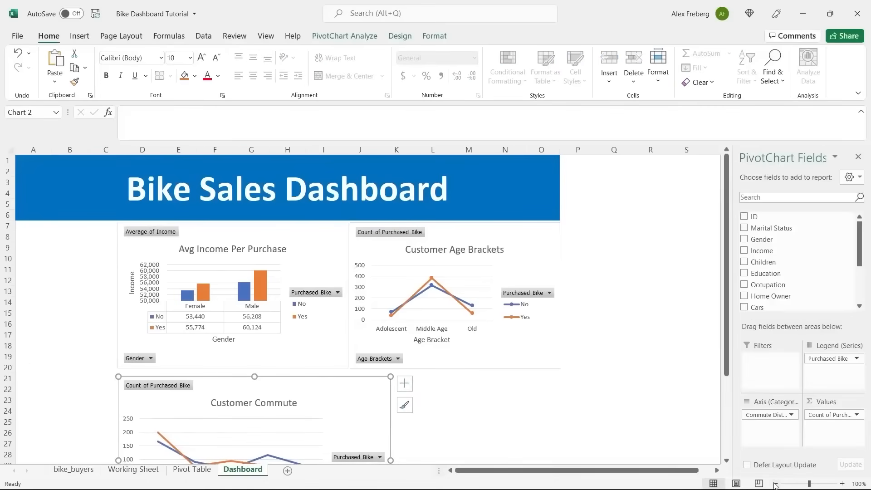
{"action": "scroll", "coordinate": [614, 382], "scroll_direction": "down", "scroll_amount": 3}
{"action": "scroll", "coordinate": [505, 319], "scroll_direction": "down", "scroll_amount": 1}
{"action": "left_click_drag", "start_coordinate": [353, 354], "coordinate": [506, 354]}
{"action": "left_click", "coordinate": [570, 318]}
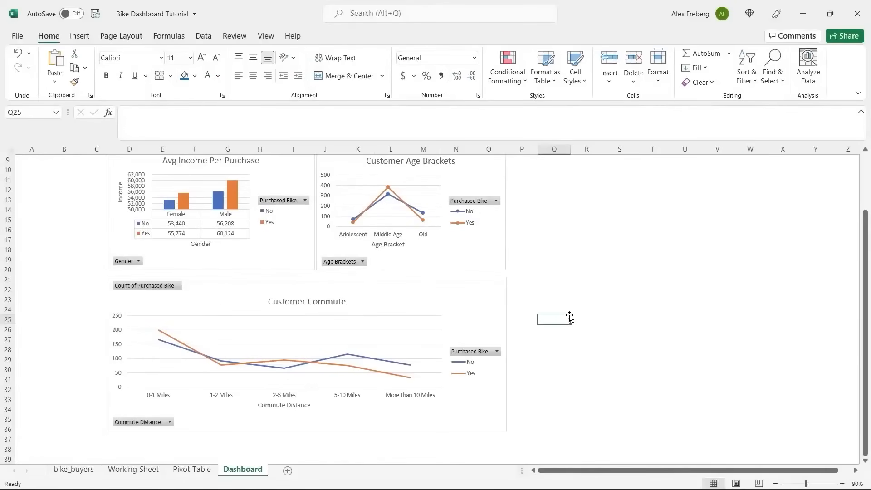
Step: Align the Avg Income Per Purchase and Customer Age Brackets charts along their top edges with Align Top
{"action": "scroll", "coordinate": [570, 318], "scroll_direction": "up", "scroll_amount": 2}
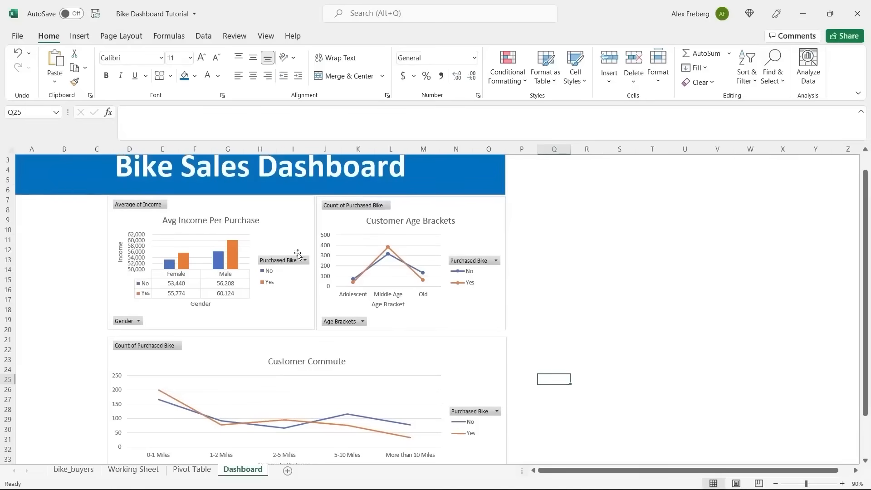
{"action": "left_click_drag", "start_coordinate": [516, 252], "coordinate": [295, 259]}
{"action": "left_click", "coordinate": [294, 218]}
{"action": "left_click", "coordinate": [460, 204], "text": "ctrl"}
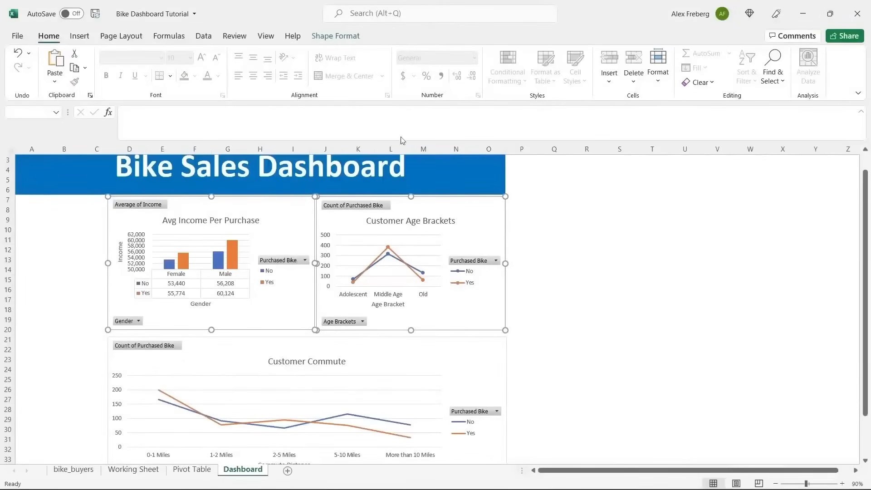
{"action": "left_click", "coordinate": [336, 36]}
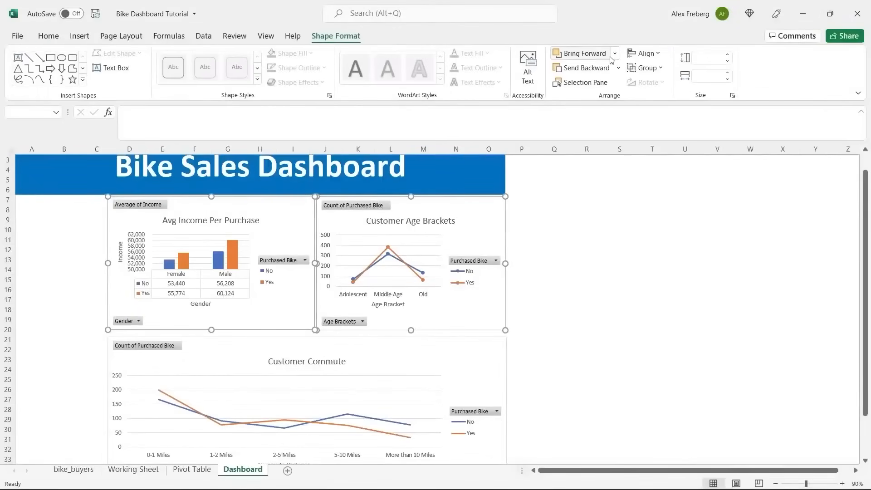
{"action": "left_click", "coordinate": [644, 54]}
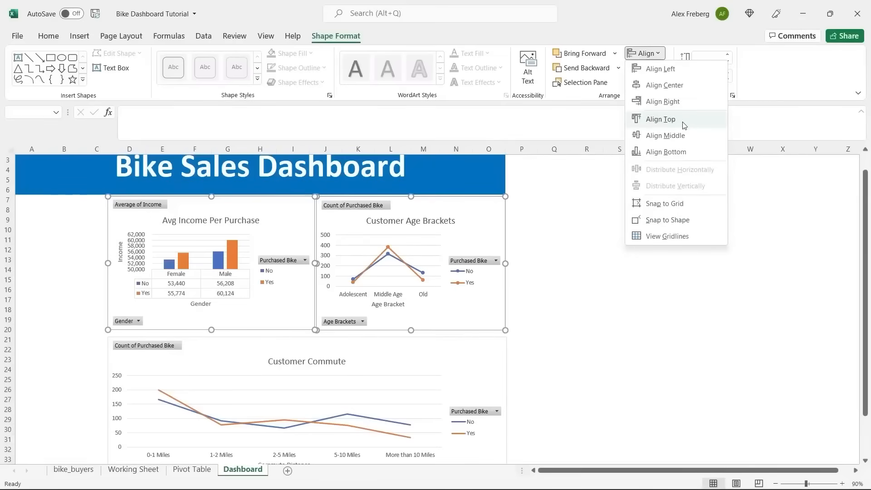
{"action": "left_click", "coordinate": [661, 119]}
{"action": "left_click", "coordinate": [551, 240]}
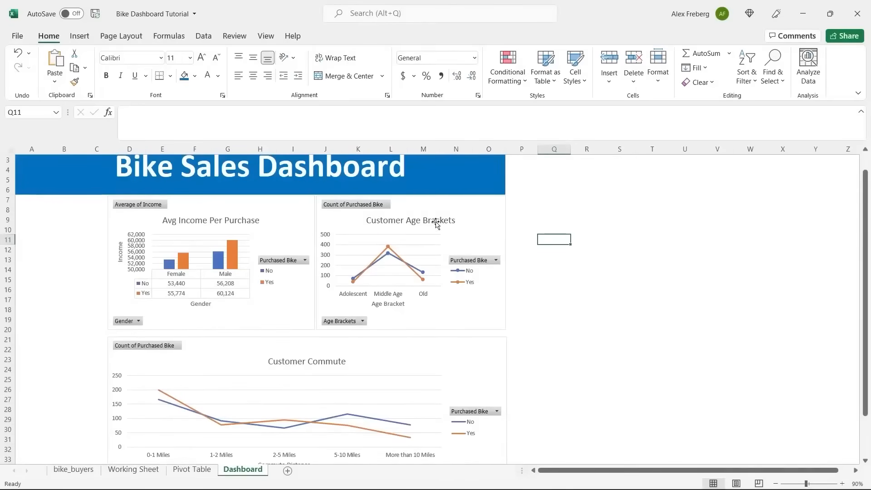
Step: Nudge the Customer Commute chart up slightly to narrow the gap beneath the two upper charts
{"action": "scroll", "coordinate": [550, 270], "scroll_direction": "down", "scroll_amount": 1}
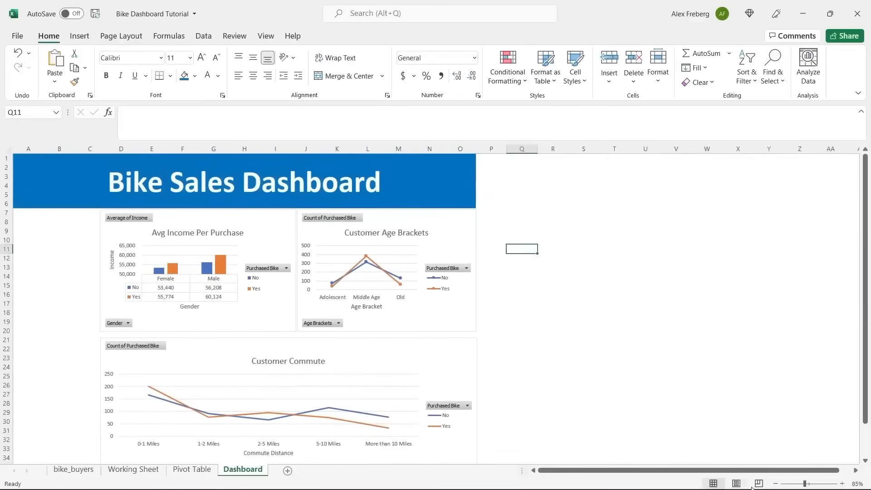
{"action": "left_click", "coordinate": [776, 483]}
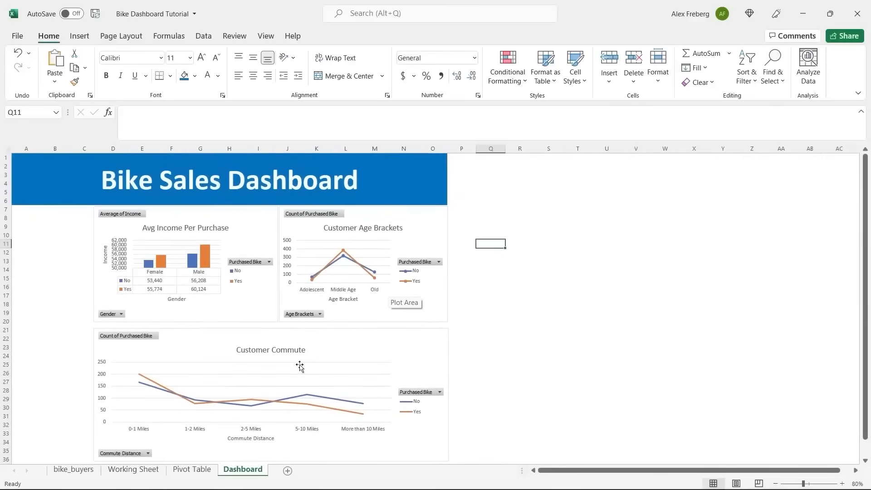
{"action": "left_click_drag", "start_coordinate": [333, 347], "coordinate": [333, 341]}
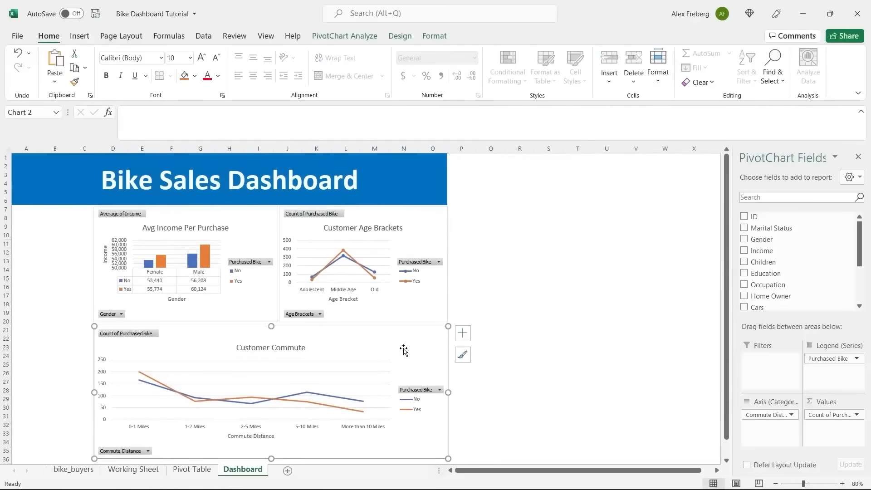
{"action": "left_click", "coordinate": [510, 287]}
Step: Try to align the Customer Age Brackets and Customer Commute charts with Align Right and widen column O slightly to fit them
{"action": "scroll", "coordinate": [481, 286], "scroll_direction": "down", "scroll_amount": 1}
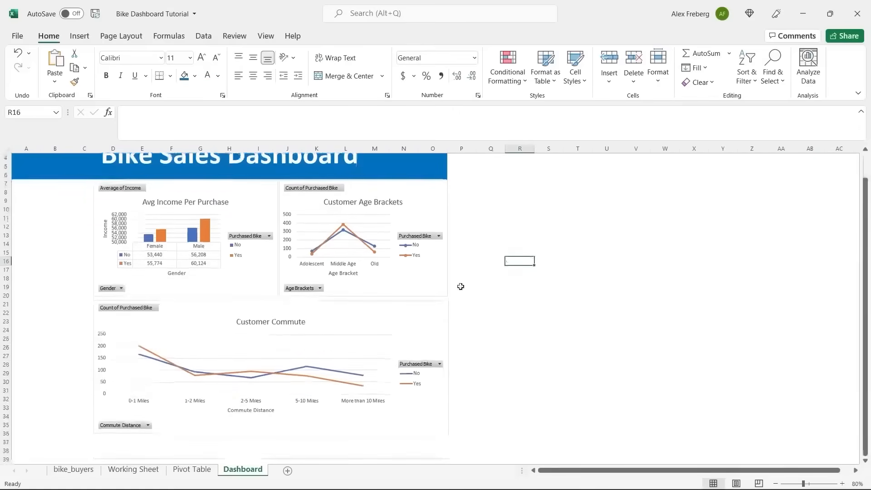
{"action": "left_click", "coordinate": [436, 286]}
{"action": "left_click", "coordinate": [438, 318], "text": "ctrl"}
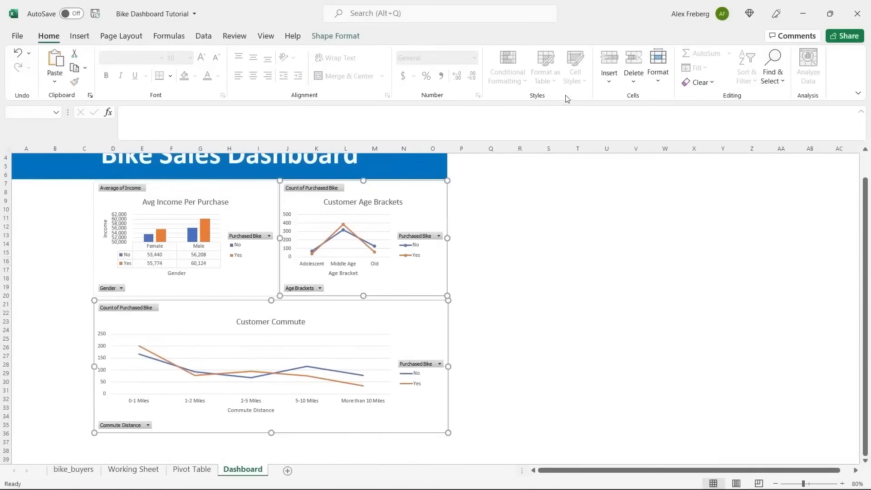
{"action": "left_click", "coordinate": [358, 37]}
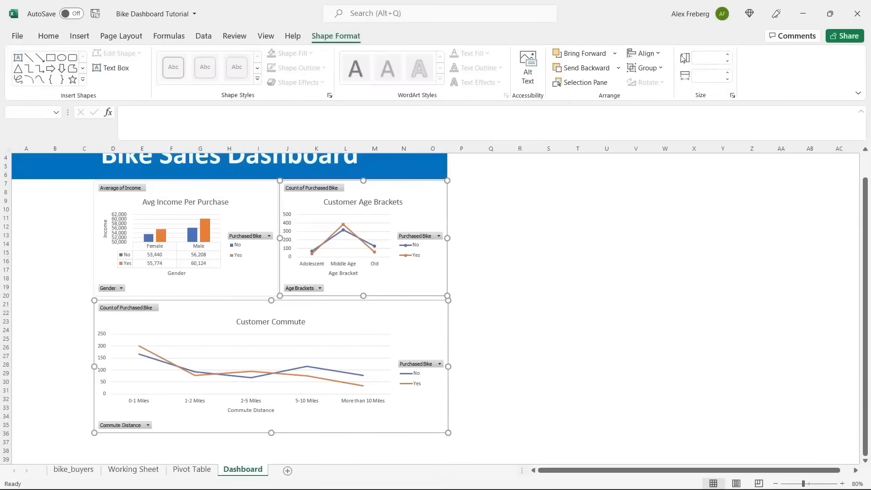
{"action": "left_click", "coordinate": [656, 54]}
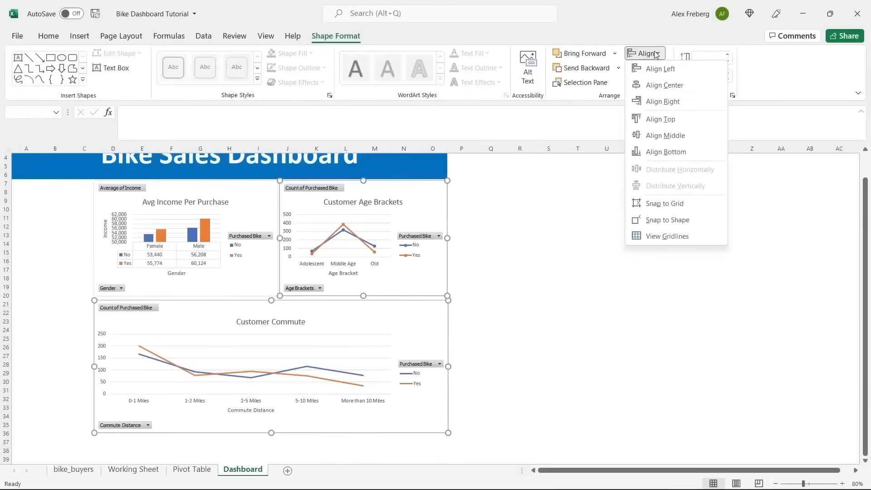
{"action": "left_click", "coordinate": [673, 101]}
{"action": "left_click", "coordinate": [504, 252]}
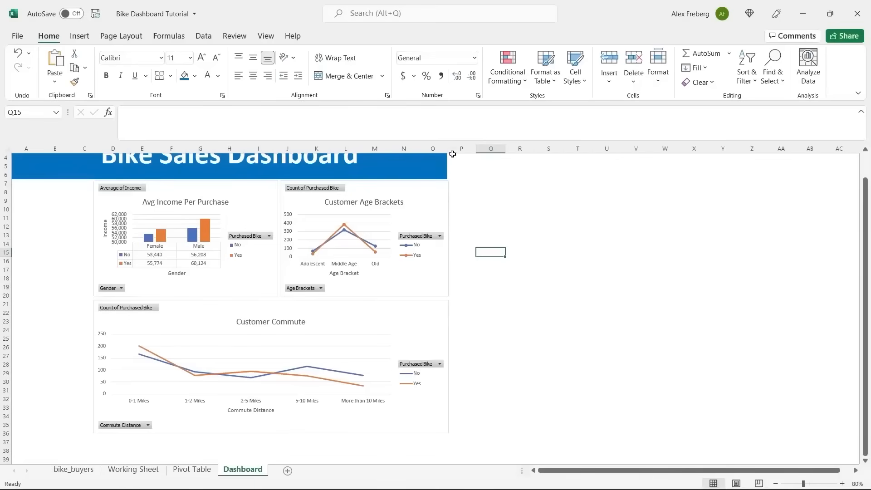
{"action": "left_click_drag", "start_coordinate": [447, 148], "coordinate": [449, 149]}
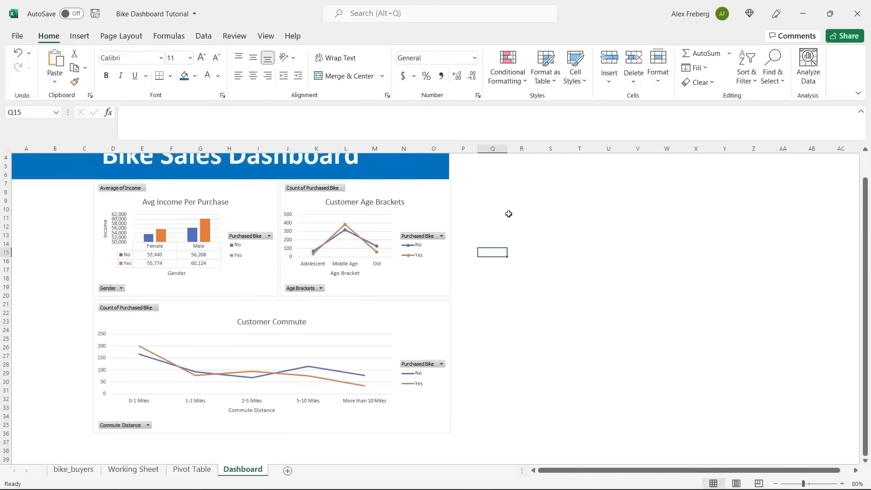
Step: Undo the column O widening and the right alignment of the Age Brackets and Commute charts
{"action": "key", "text": "ctrl+z"}
{"action": "key", "text": "ctrl+z"}
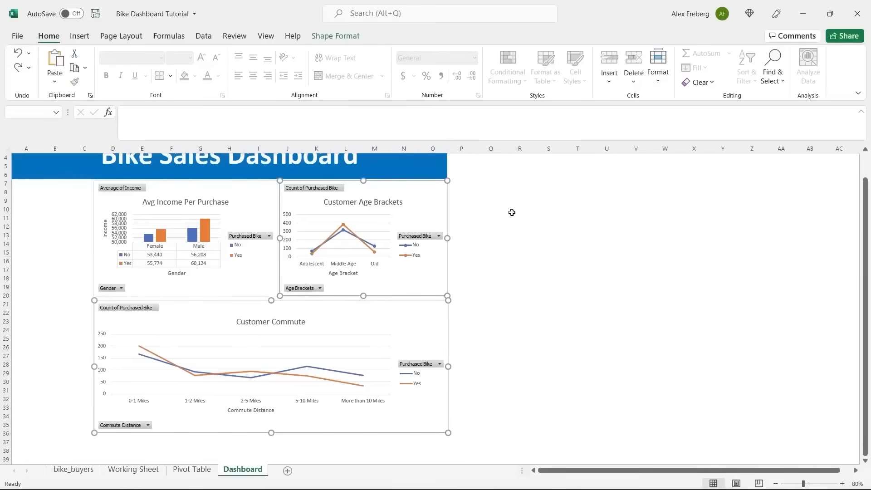
{"action": "left_click", "coordinate": [491, 218]}
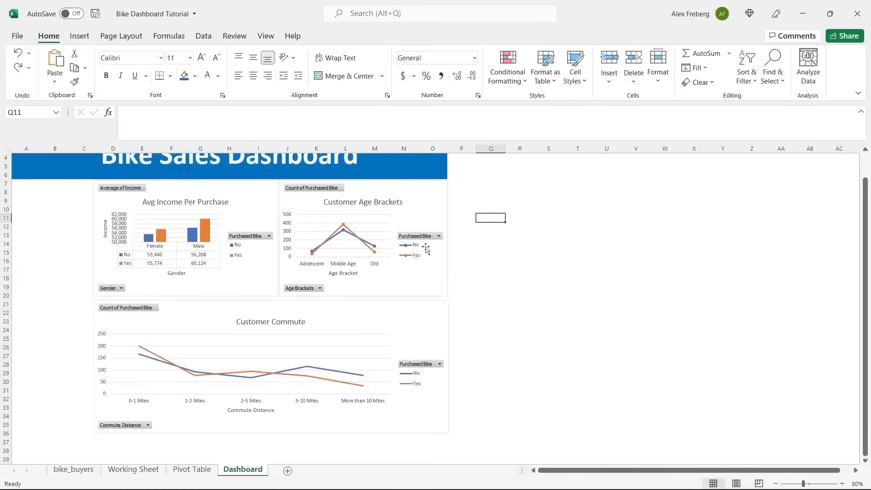
Step: Fine-tune the Customer Commute chart's right and top edges to match the Customer Age Brackets chart's edge and narrow the gap above
{"action": "left_click", "coordinate": [437, 315]}
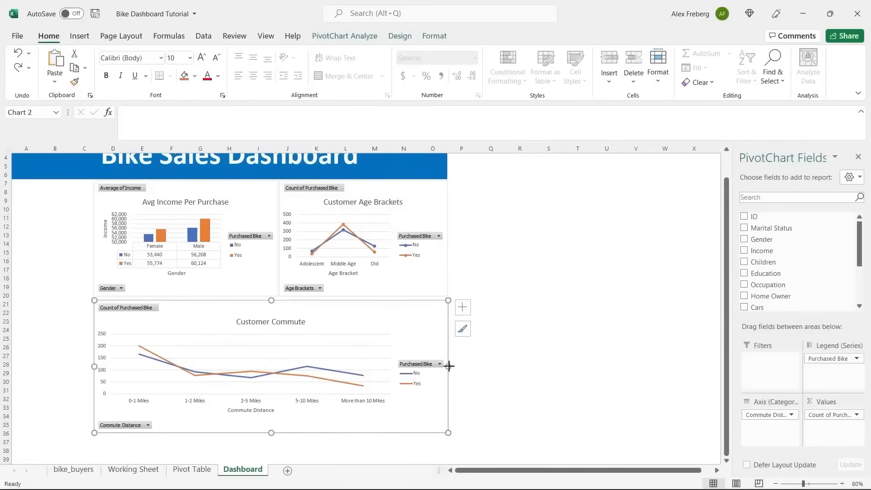
{"action": "left_click", "coordinate": [536, 280]}
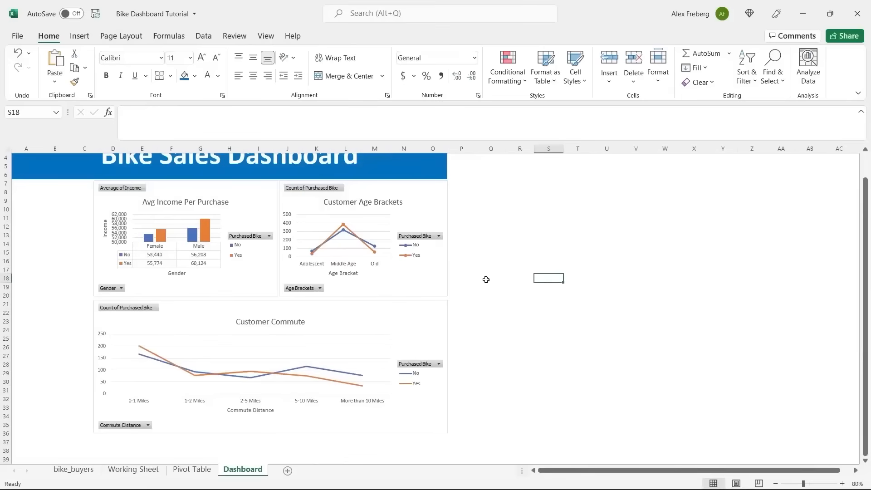
{"action": "left_click", "coordinate": [365, 327]}
{"action": "left_click_drag", "start_coordinate": [272, 300], "coordinate": [272, 299]}
{"action": "left_click", "coordinate": [507, 269]}
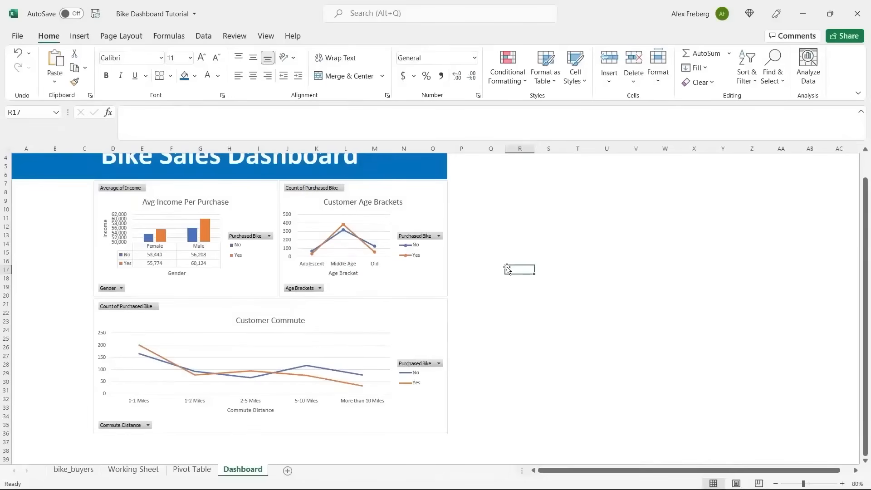
{"action": "scroll", "coordinate": [507, 269], "scroll_direction": "up", "scroll_amount": 1}
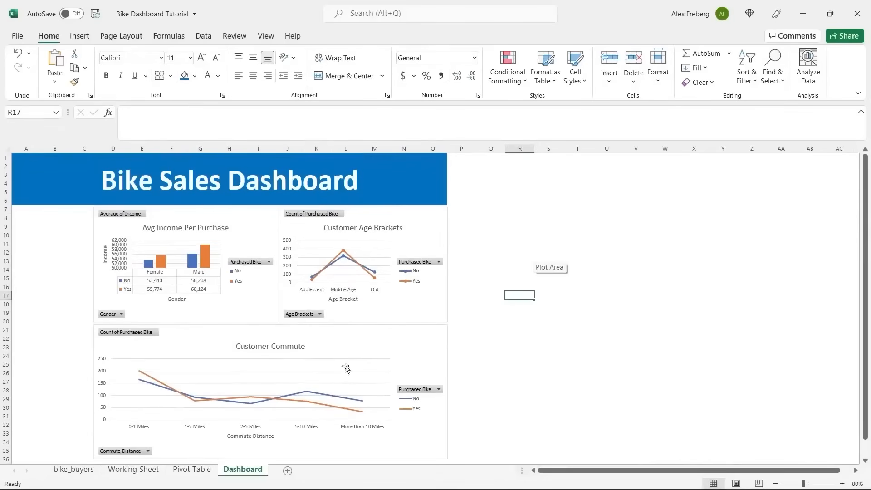
{"action": "left_click", "coordinate": [499, 271]}
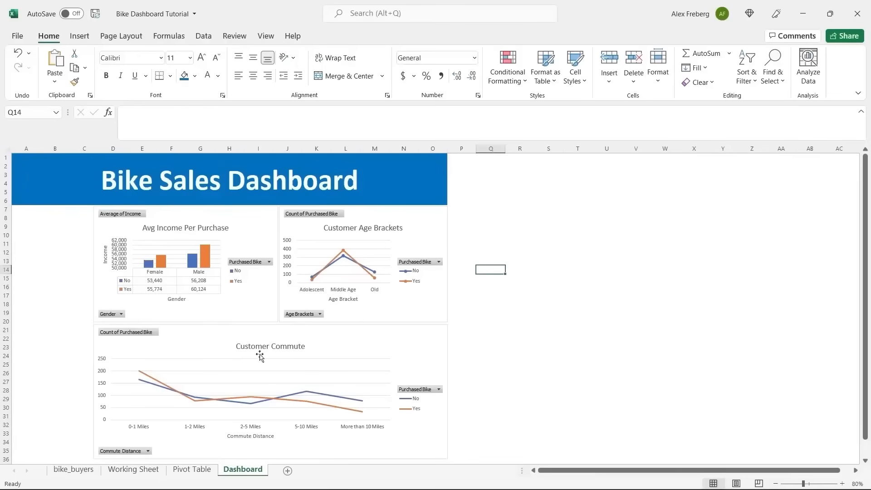
Step: Apply the fourth chart style, with line markers and a bold title, to the Customer Commute chart
{"action": "left_click", "coordinate": [372, 341]}
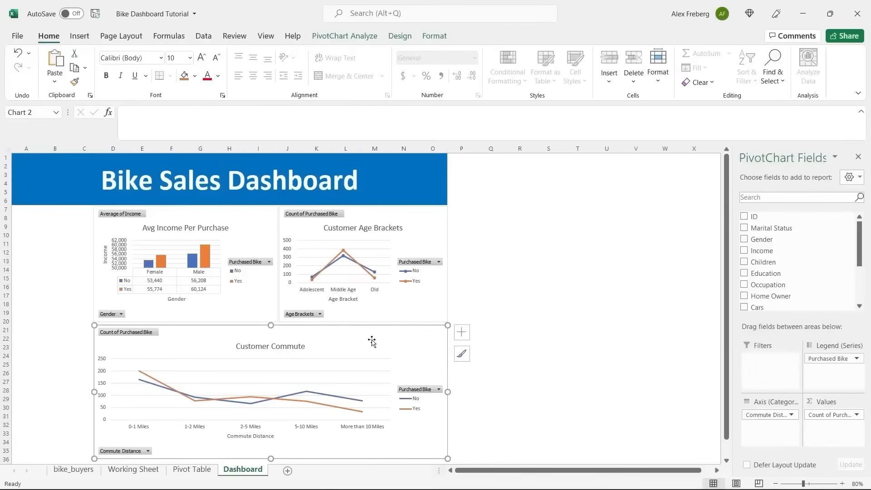
{"action": "left_click", "coordinate": [362, 39]}
{"action": "left_click", "coordinate": [406, 37]}
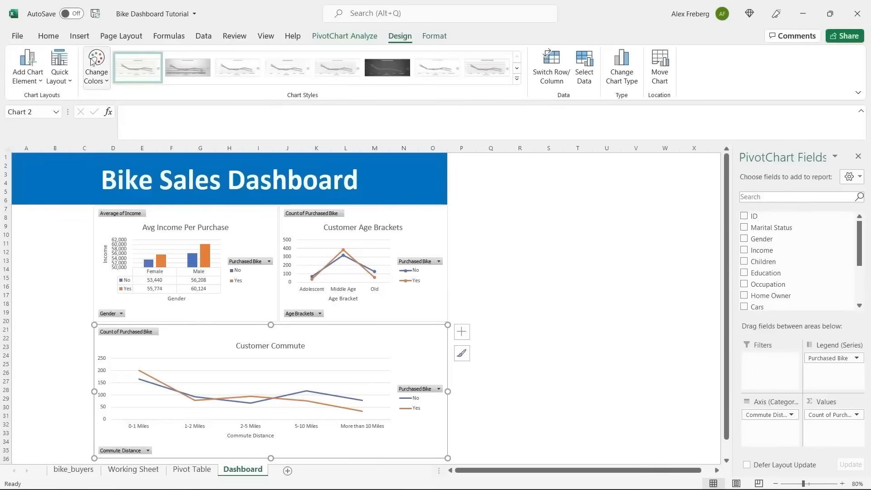
{"action": "left_click", "coordinate": [292, 67]}
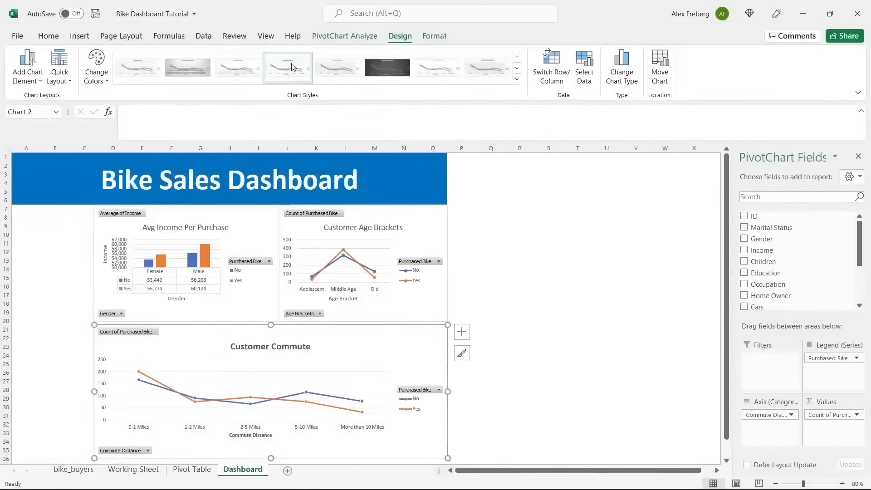
{"action": "left_click", "coordinate": [410, 227]}
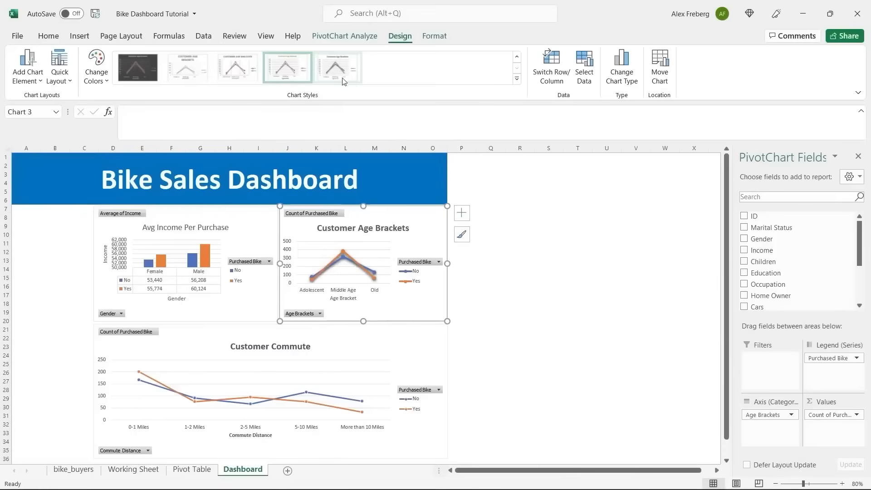
{"action": "left_click", "coordinate": [547, 243]}
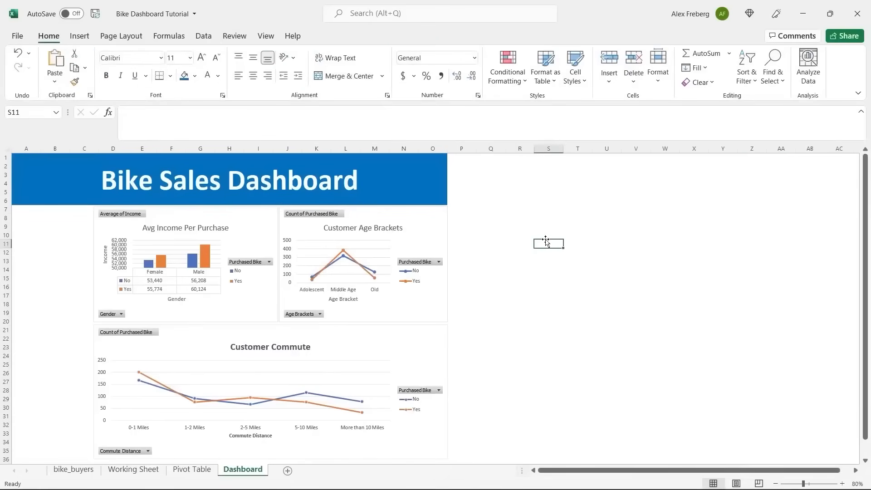
{"action": "scroll", "coordinate": [503, 293], "scroll_direction": "down", "scroll_amount": 1}
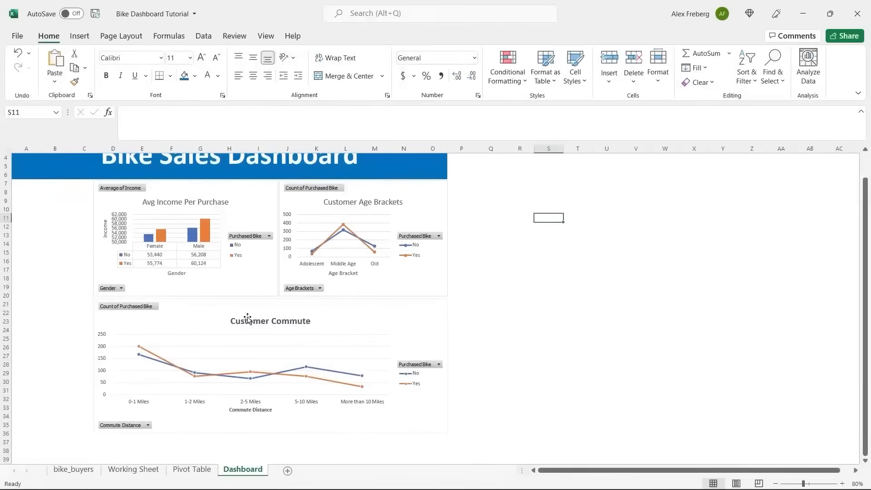
{"action": "scroll", "coordinate": [247, 322], "scroll_direction": "up", "scroll_amount": 1}
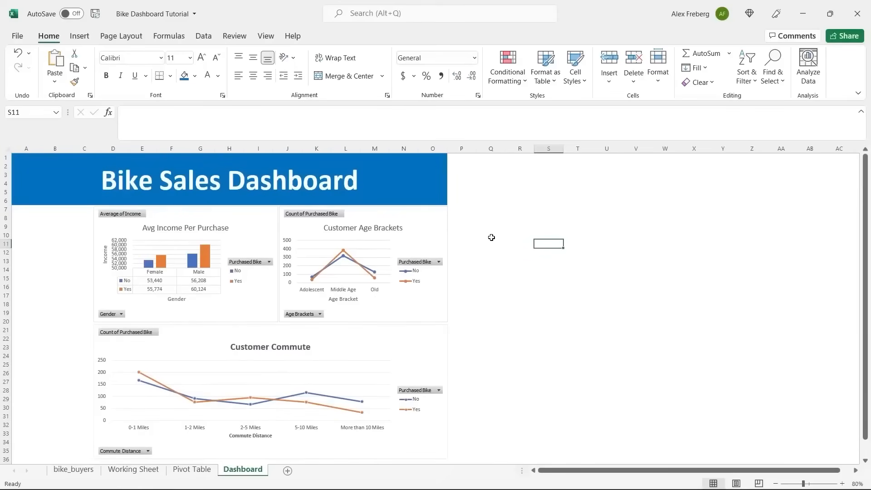
{"action": "left_click", "coordinate": [460, 242]}
Step: Insert a Marital Status slicer based on the Avg Income Per Purchase chart
{"action": "left_click", "coordinate": [248, 223]}
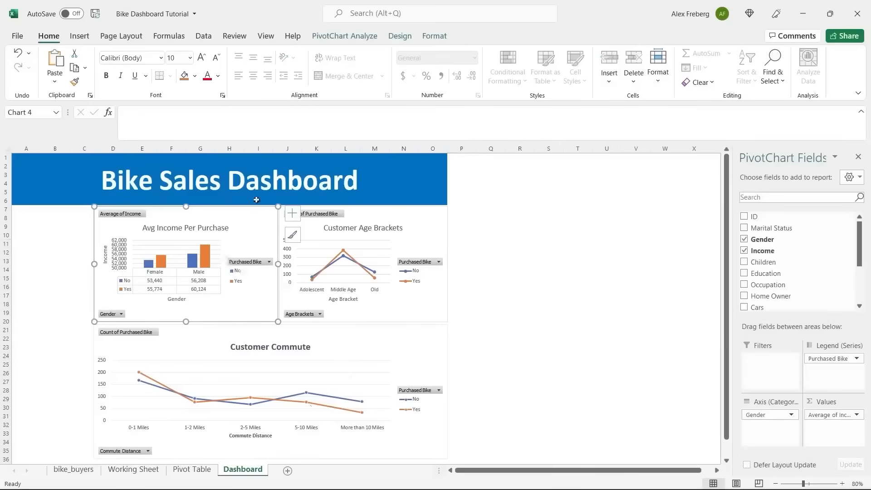
{"action": "left_click", "coordinate": [345, 37]}
{"action": "left_click", "coordinate": [258, 69]}
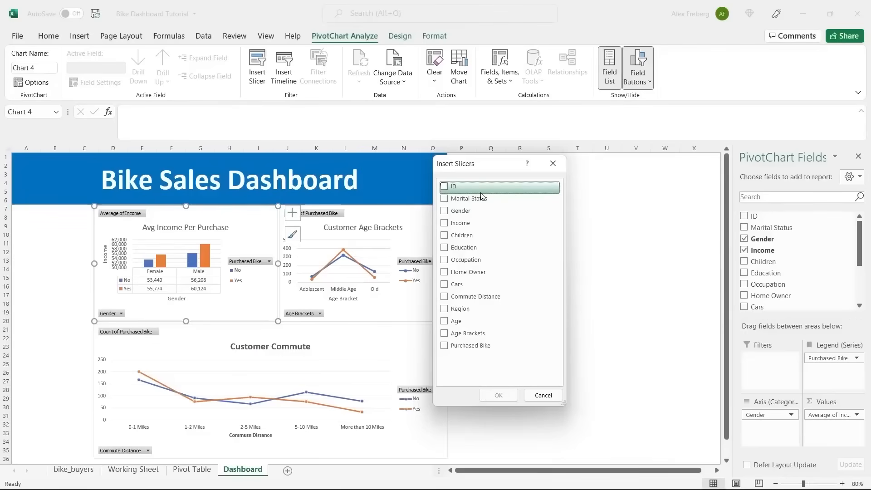
{"action": "left_click", "coordinate": [444, 200]}
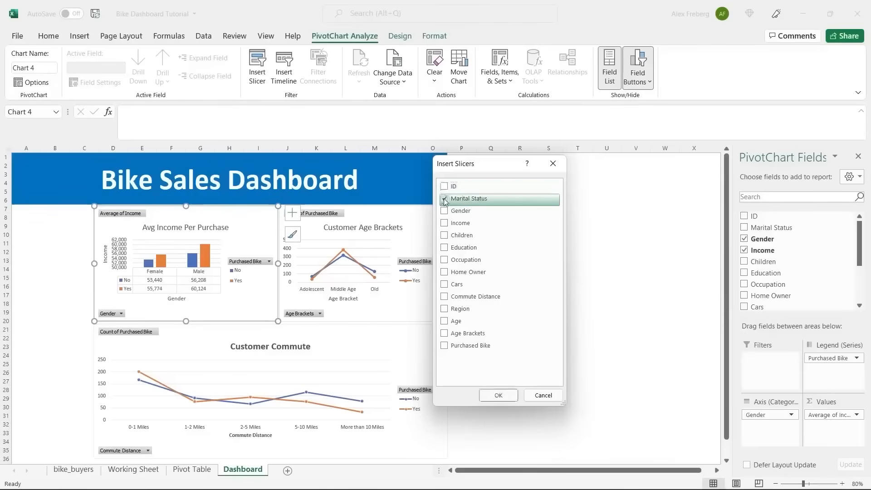
{"action": "left_click", "coordinate": [501, 397]}
Step: Place the Marital Status slicer beneath the banner beside the Avg Income chart and resize it to about 1" high by 1.82" wide
{"action": "left_click_drag", "start_coordinate": [379, 255], "coordinate": [62, 214]}
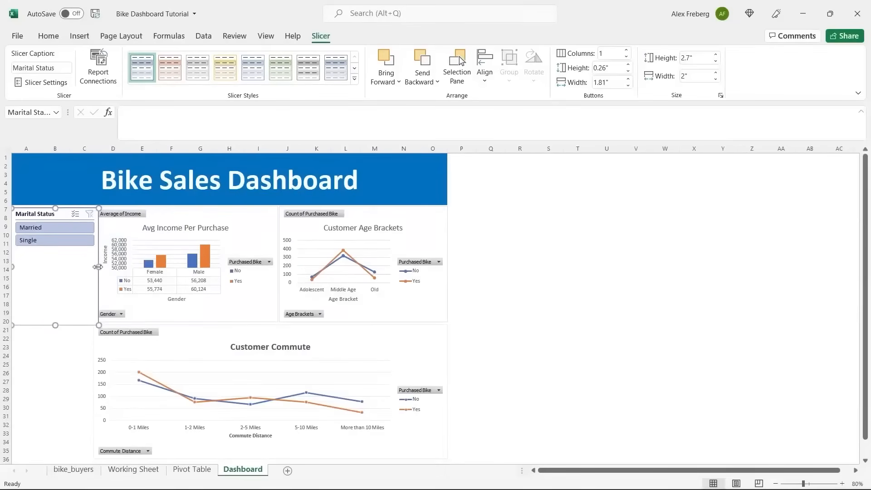
{"action": "left_click_drag", "start_coordinate": [97, 267], "coordinate": [91, 267]}
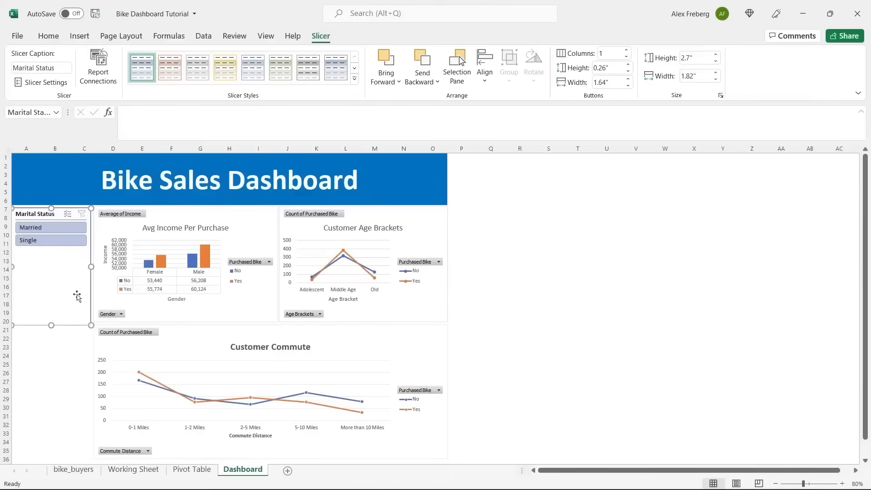
{"action": "left_click_drag", "start_coordinate": [51, 325], "coordinate": [59, 252]}
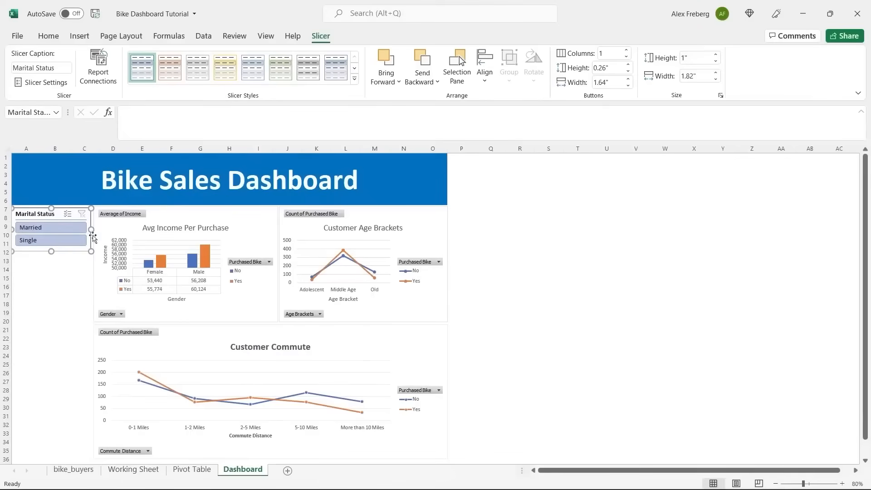
Step: Test the Marital Status slicer on the Avg Income Per Purchase chart by alternating between Married and Single, ending on Married
{"action": "left_click", "coordinate": [226, 214]}
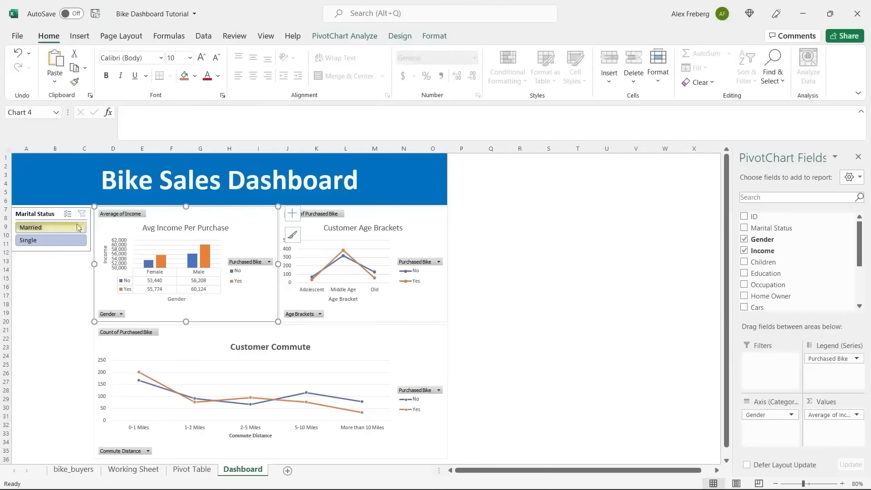
{"action": "left_click", "coordinate": [57, 228]}
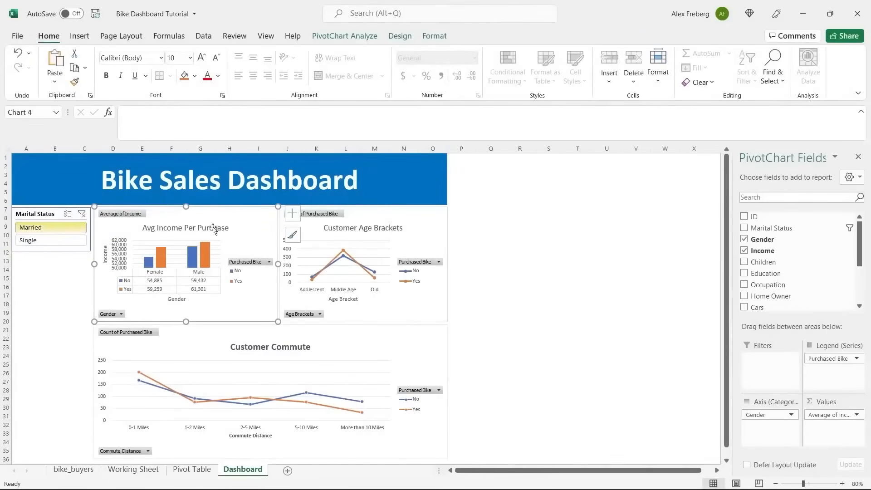
{"action": "left_click", "coordinate": [45, 244]}
{"action": "left_click", "coordinate": [49, 231]}
{"action": "left_click", "coordinate": [51, 245]}
{"action": "left_click", "coordinate": [52, 233]}
{"action": "left_click", "coordinate": [55, 241]}
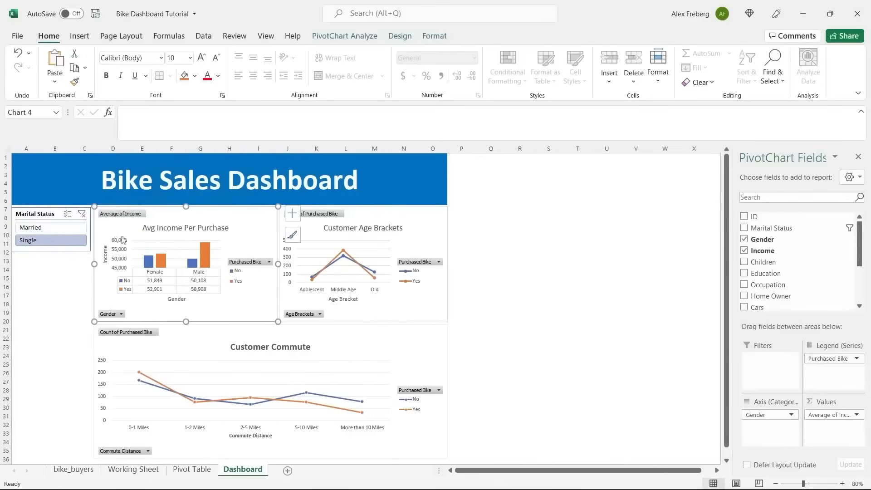
{"action": "left_click", "coordinate": [50, 228]}
{"action": "left_click", "coordinate": [81, 296]}
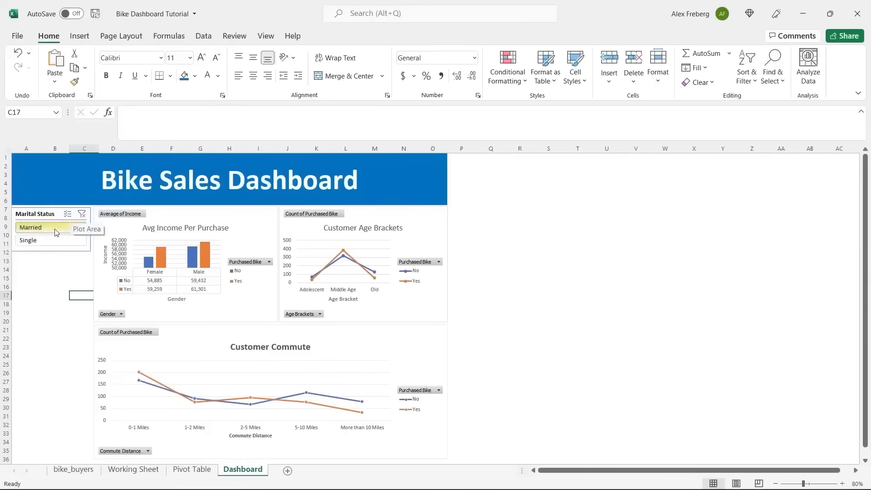
Step: Connect the Marital Status slicer to PivotTable33, PivotTable34 and PivotTable35 through its report connections
{"action": "left_click", "coordinate": [52, 215]}
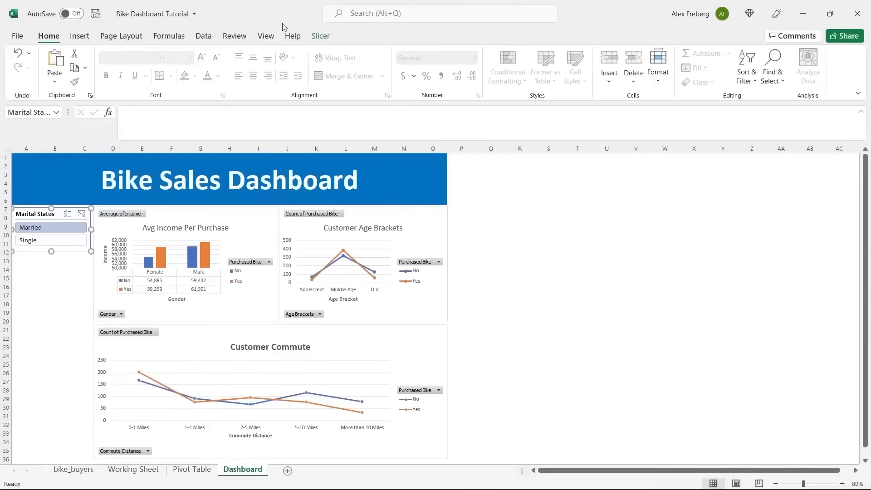
{"action": "left_click", "coordinate": [319, 36]}
{"action": "left_click", "coordinate": [98, 72]}
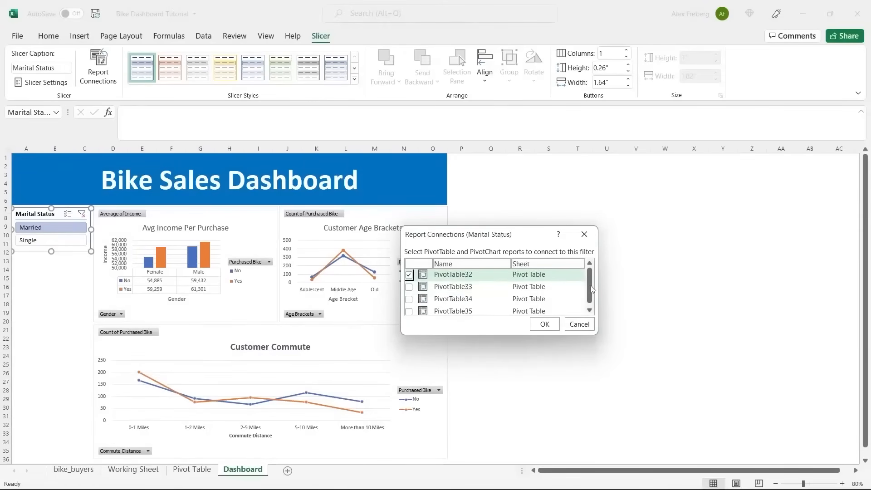
{"action": "left_click_drag", "start_coordinate": [591, 290], "coordinate": [586, 264]}
{"action": "scroll", "coordinate": [501, 304], "scroll_direction": "down", "scroll_amount": 1}
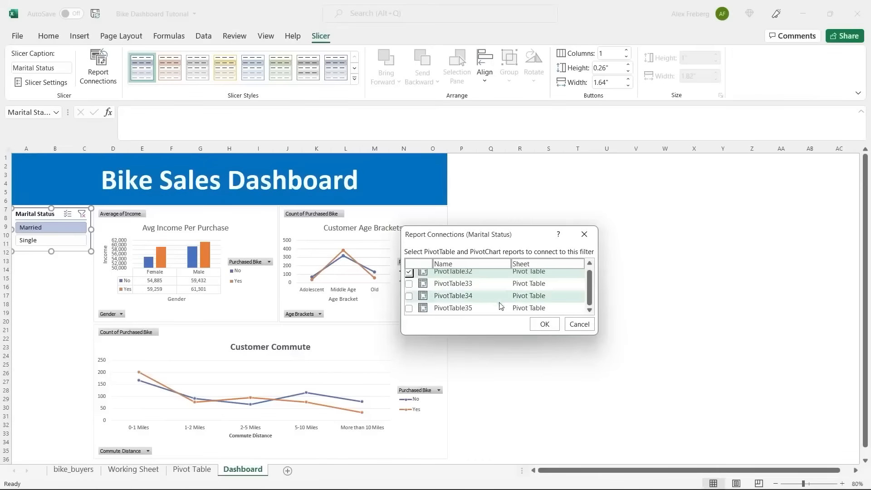
{"action": "left_click", "coordinate": [409, 284]}
{"action": "left_click", "coordinate": [409, 296]}
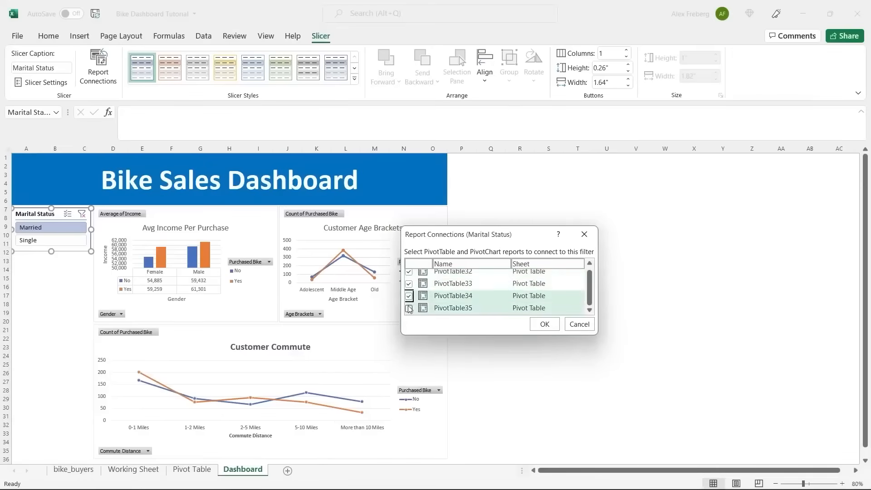
{"action": "left_click", "coordinate": [408, 309]}
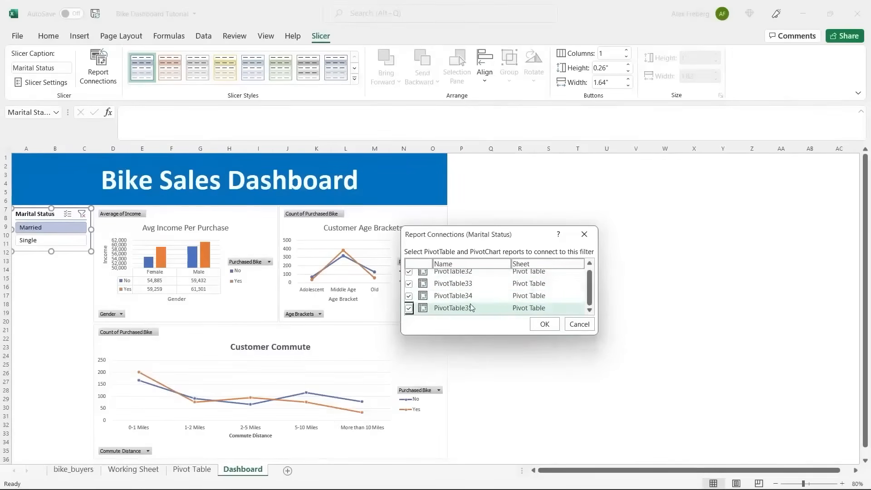
{"action": "left_click", "coordinate": [545, 324]}
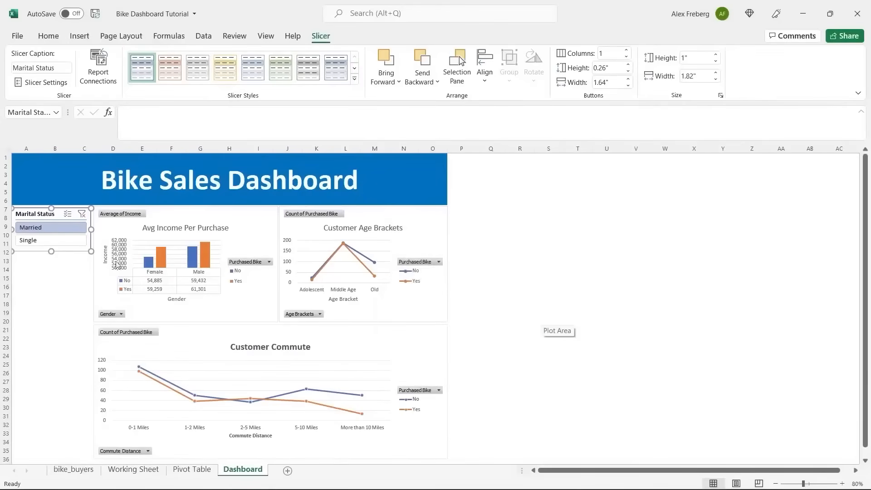
Step: Compare all three dashboard charts by switching the connected Marital Status slicer between Single and Married, ending on Married
{"action": "left_click", "coordinate": [57, 240]}
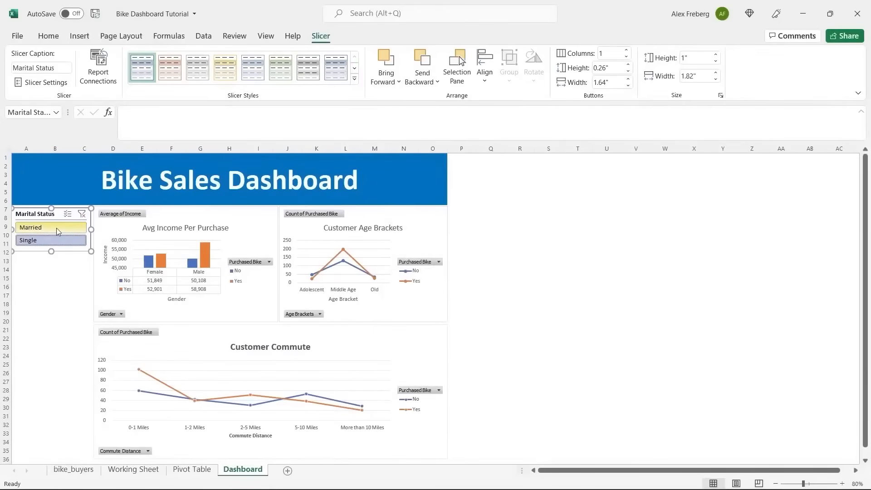
{"action": "left_click", "coordinate": [57, 229]}
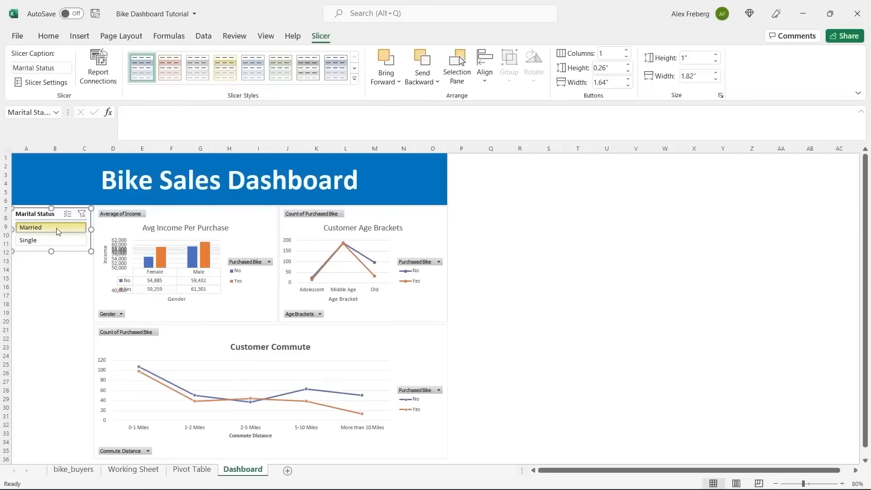
{"action": "left_click", "coordinate": [59, 241]}
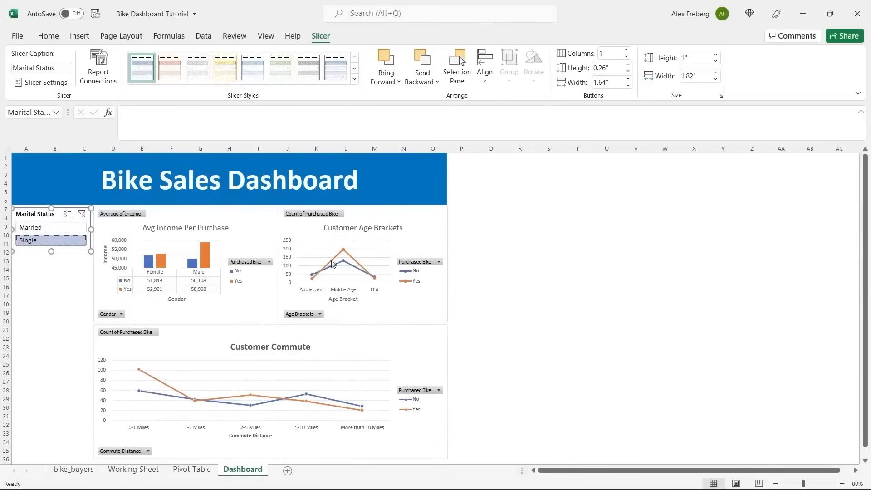
{"action": "left_click", "coordinate": [58, 228]}
{"action": "left_click", "coordinate": [63, 242]}
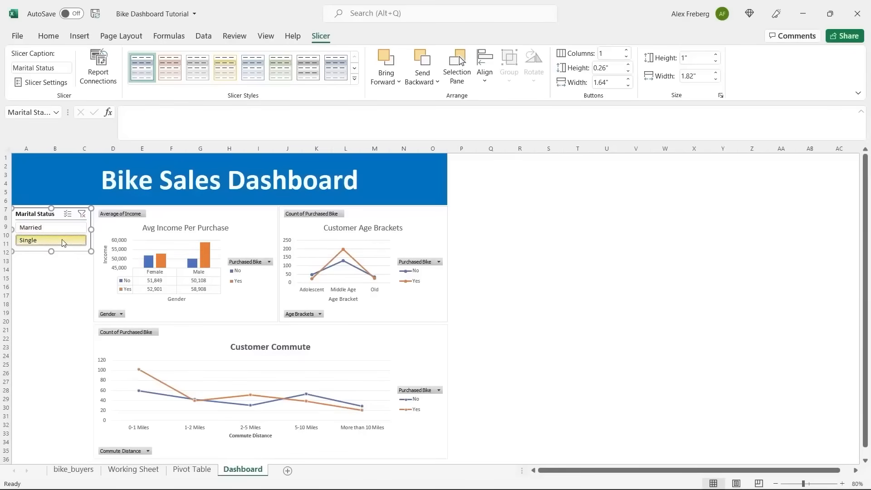
{"action": "left_click", "coordinate": [58, 227]}
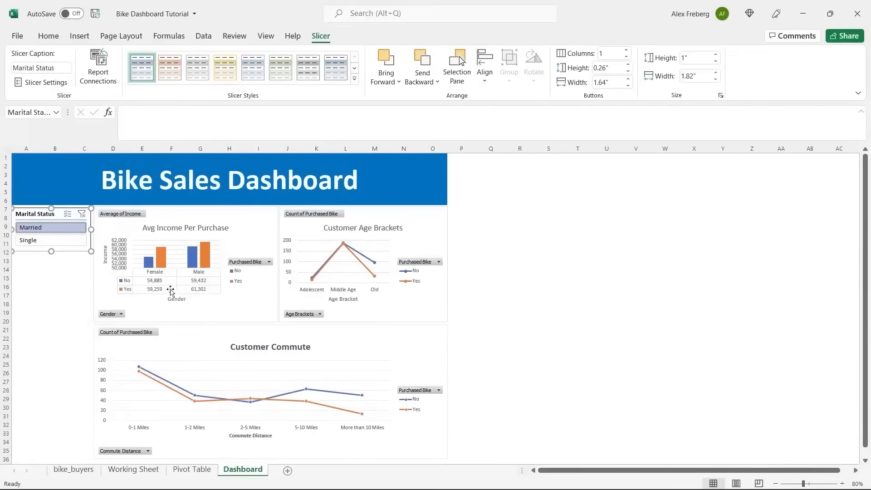
{"action": "left_click", "coordinate": [62, 244]}
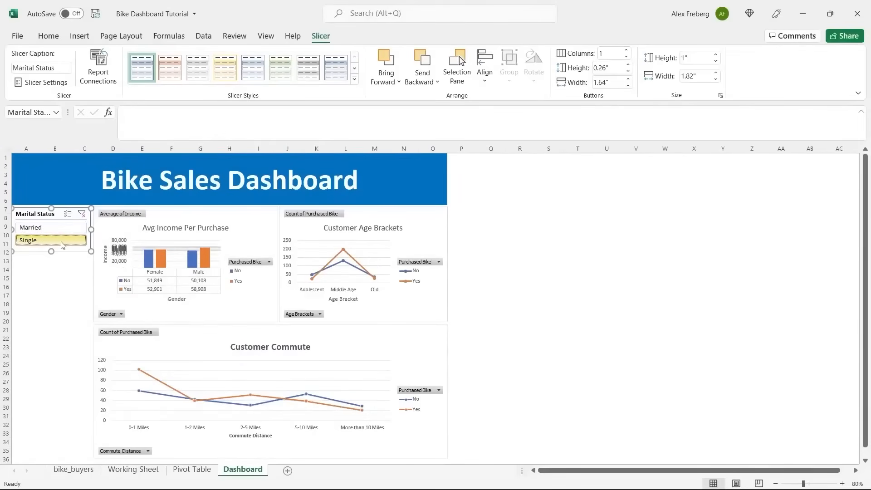
{"action": "left_click", "coordinate": [59, 228]}
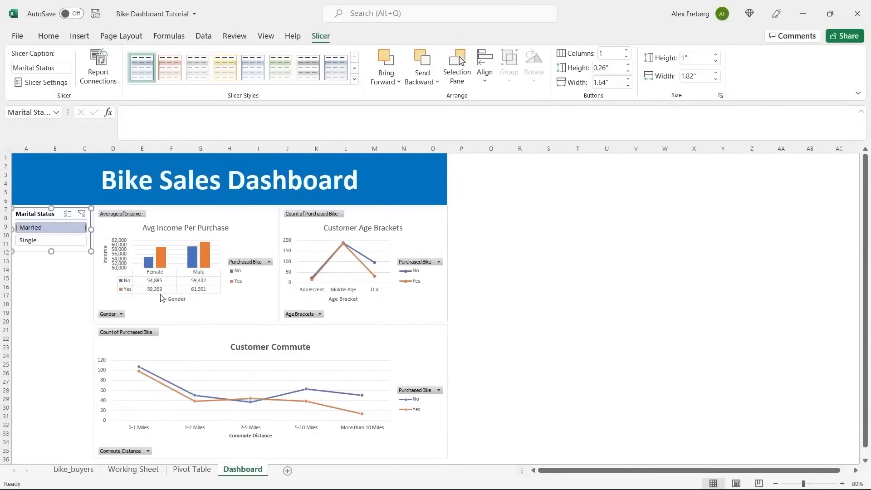
Step: Compare the three dashboard charts again by alternating the Marital Status slicer between Single and Married, ending on Single
{"action": "left_click", "coordinate": [76, 244]}
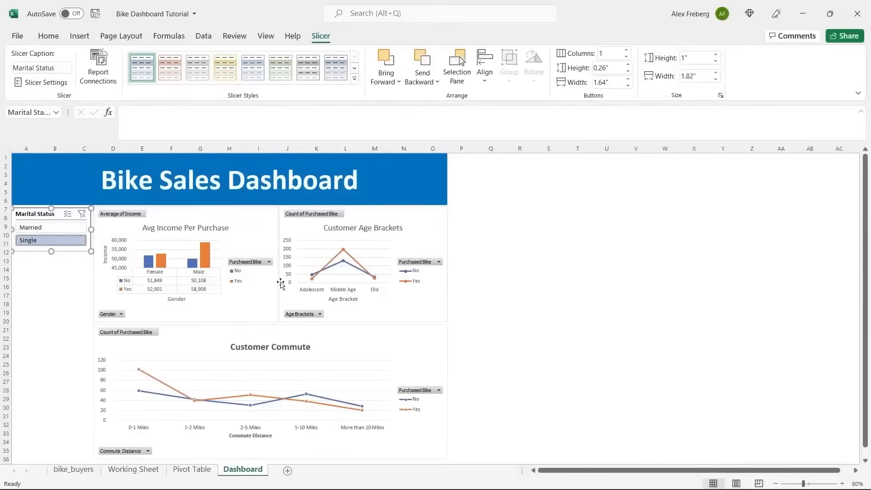
{"action": "left_click", "coordinate": [65, 228]}
{"action": "left_click", "coordinate": [63, 240]}
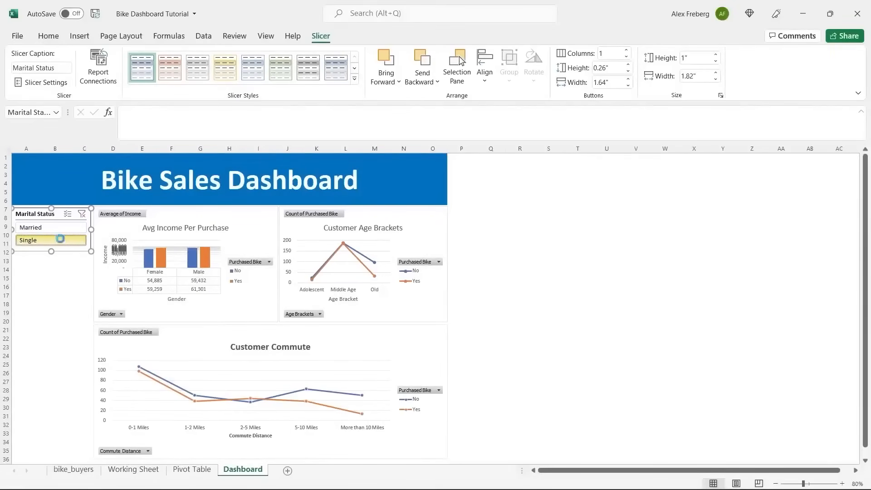
Step: Insert Region and Education slicers from the Avg Income Per Purchase chart
{"action": "left_click", "coordinate": [264, 224]}
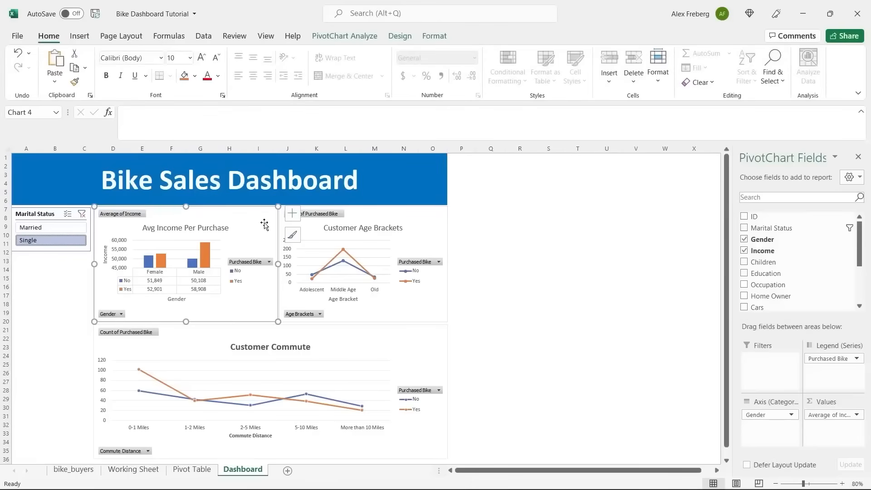
{"action": "left_click", "coordinate": [349, 39]}
{"action": "left_click", "coordinate": [258, 68]}
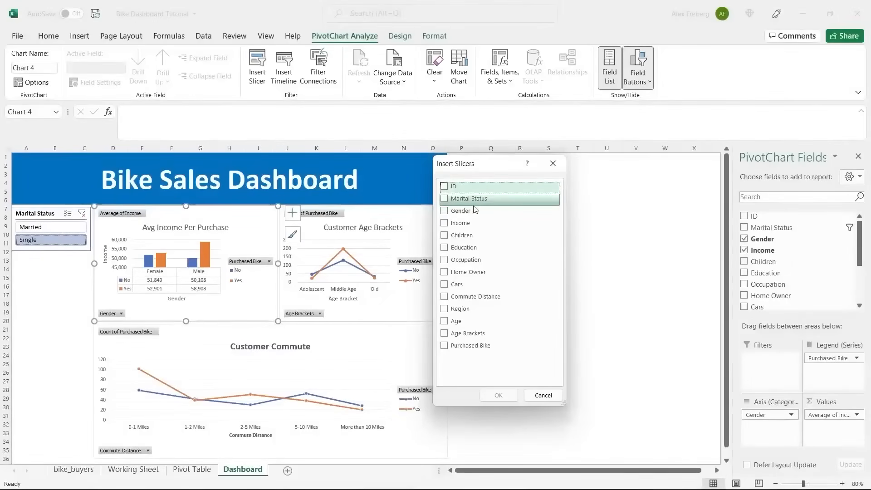
{"action": "left_click", "coordinate": [444, 311]}
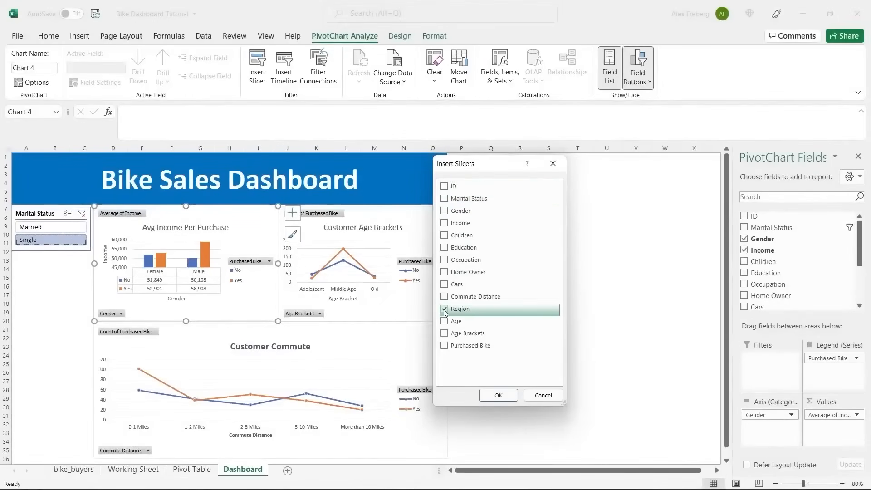
{"action": "left_click", "coordinate": [445, 250]}
{"action": "left_click", "coordinate": [506, 394]}
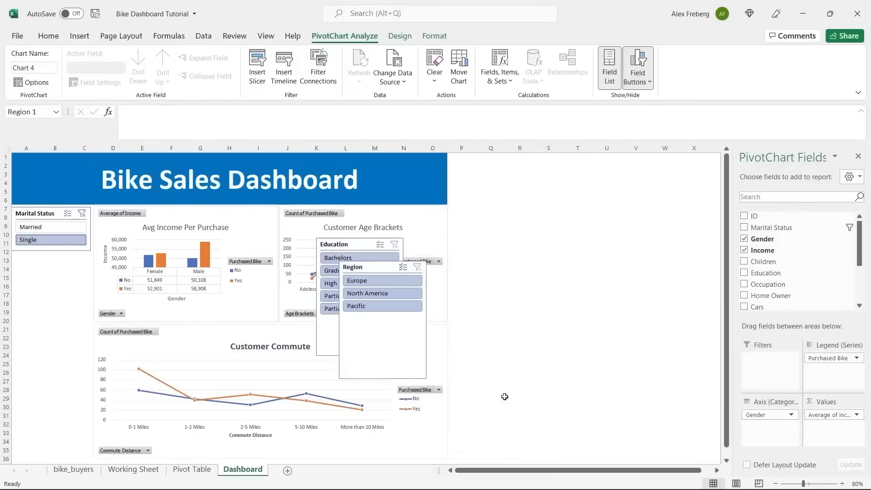
Step: Place the Region slicer directly beneath the Marital Status slicer and resize it to about 1.32" high by 1.82" wide
{"action": "left_click_drag", "start_coordinate": [382, 269], "coordinate": [69, 259]}
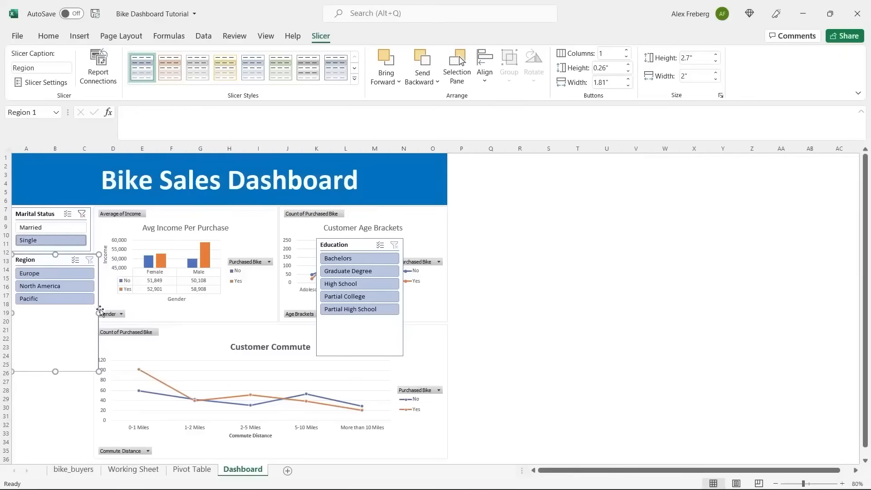
{"action": "left_click_drag", "start_coordinate": [99, 313], "coordinate": [90, 314]}
{"action": "left_click", "coordinate": [492, 270]}
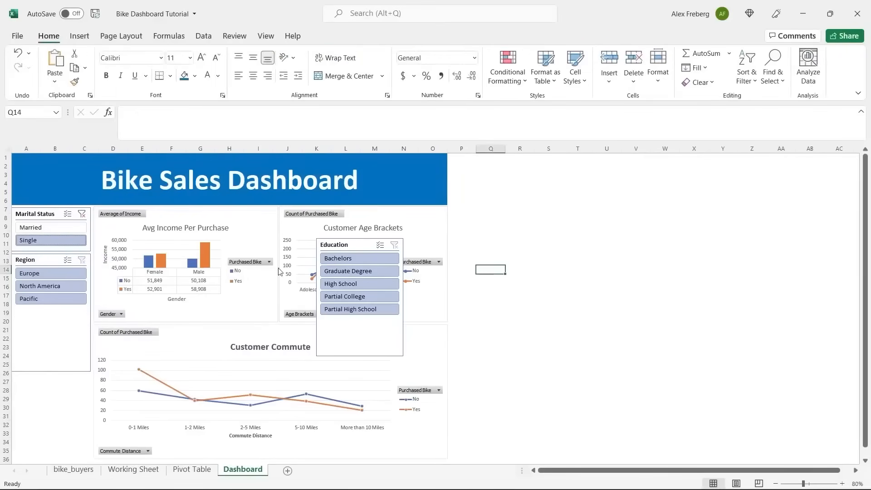
{"action": "left_click", "coordinate": [64, 318]}
{"action": "left_click_drag", "start_coordinate": [55, 313], "coordinate": [55, 313]}
Step: Place the Education slicer directly beneath the Region slicer and resize it to about 1.9" high by 1.81" wide
{"action": "left_click_drag", "start_coordinate": [359, 245], "coordinate": [44, 323]}
{"action": "left_click_drag", "start_coordinate": [99, 375], "coordinate": [89, 376]}
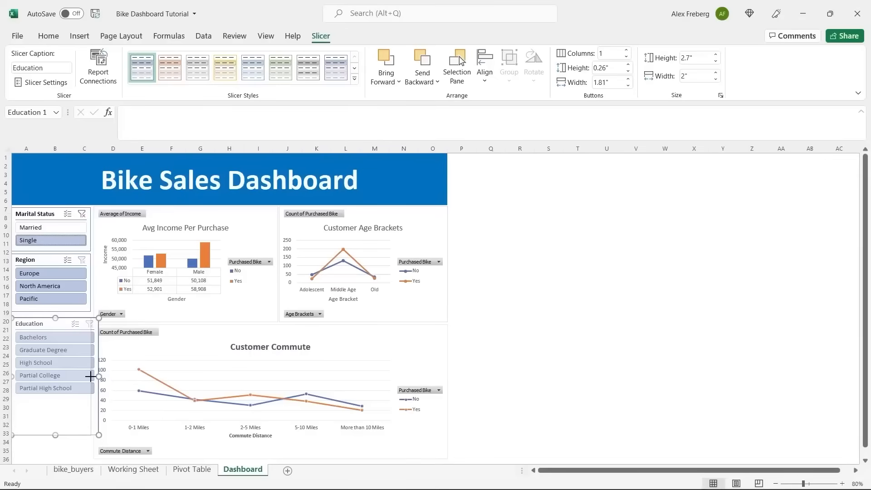
{"action": "left_click_drag", "start_coordinate": [90, 376], "coordinate": [90, 376]}
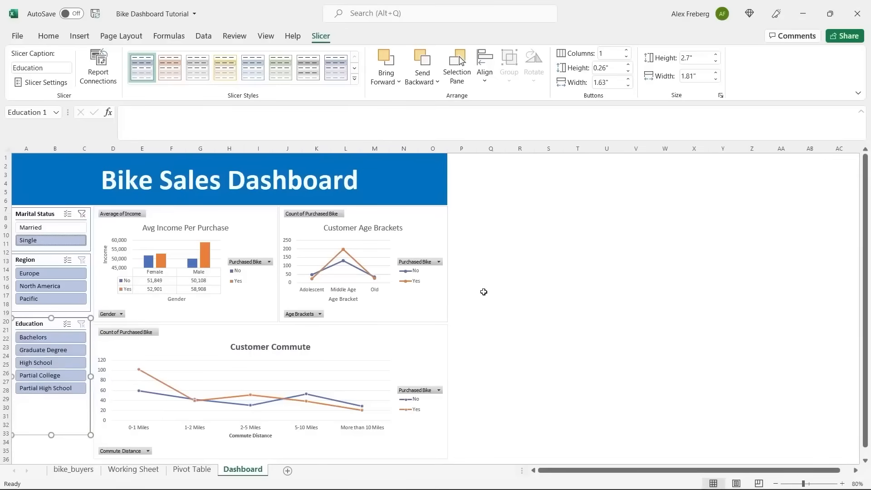
{"action": "left_click", "coordinate": [485, 294]}
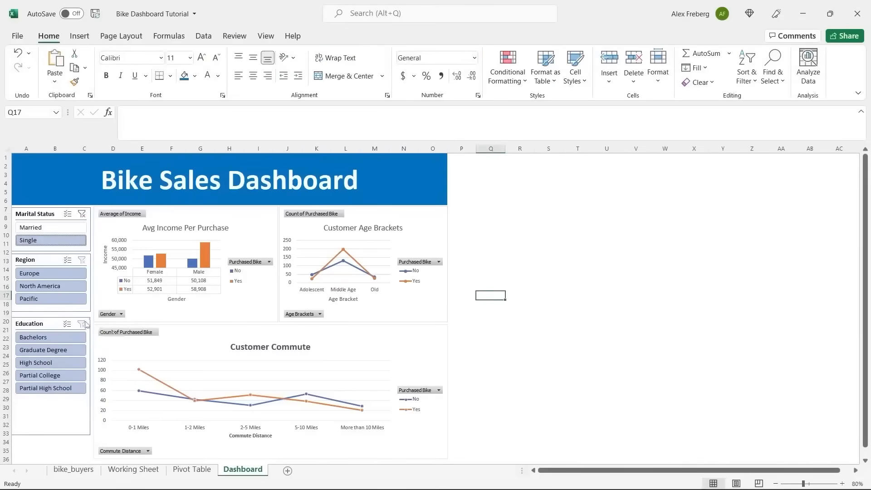
{"action": "left_click", "coordinate": [54, 325]}
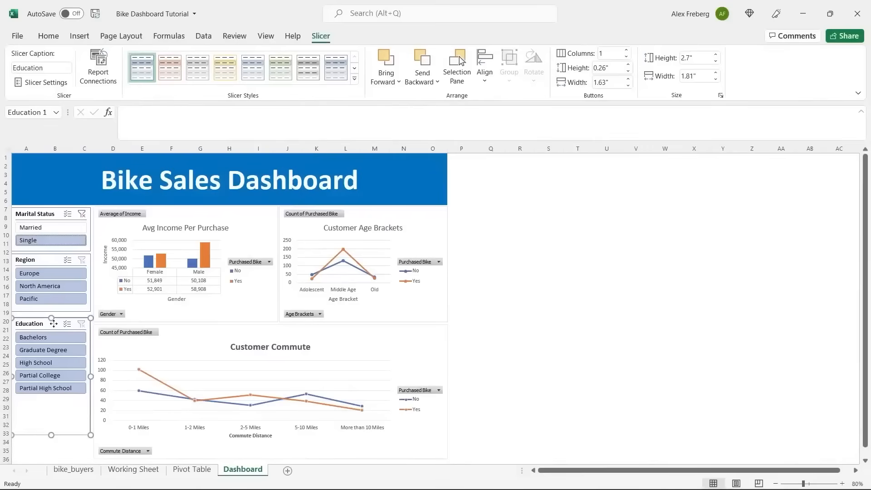
{"action": "left_click_drag", "start_coordinate": [54, 324], "coordinate": [54, 322]}
{"action": "left_click_drag", "start_coordinate": [52, 432], "coordinate": [54, 398]}
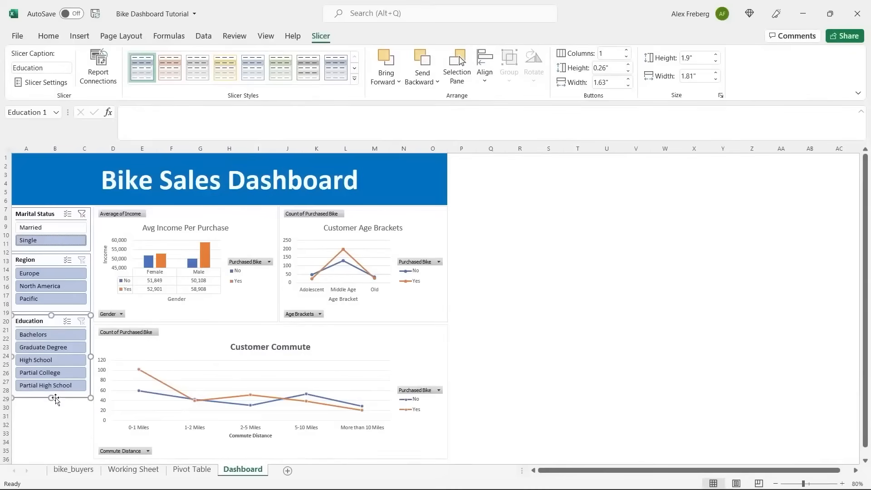
Step: Test the Region slicer by switching through Europe, North America and Pacific, ending on Europe
{"action": "left_click", "coordinate": [51, 256]}
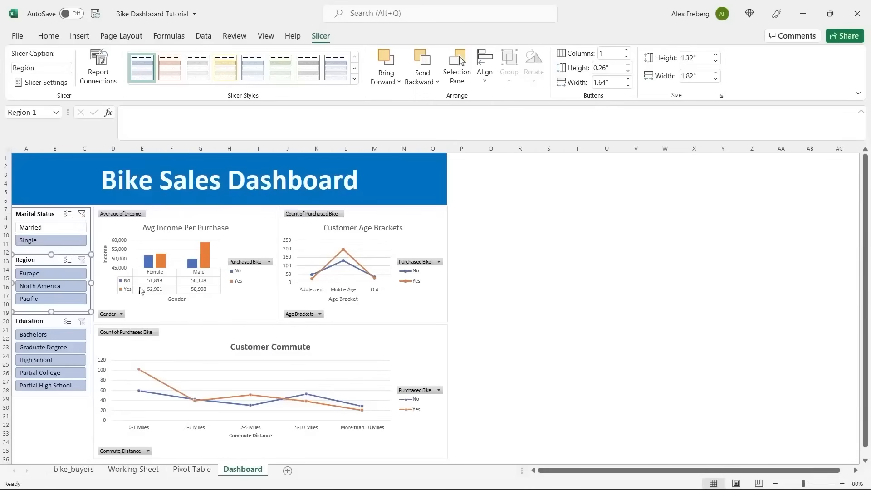
{"action": "left_click", "coordinate": [44, 273]}
{"action": "left_click", "coordinate": [46, 286]}
{"action": "left_click", "coordinate": [49, 299]}
{"action": "left_click", "coordinate": [44, 273]}
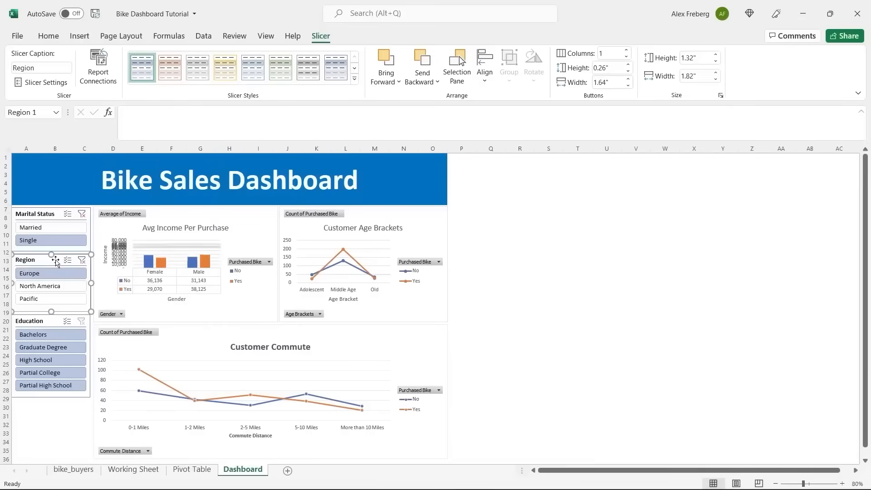
Step: Connect the Region slicer to PivotTable33, PivotTable34 and PivotTable35 through its report connections
{"action": "left_click", "coordinate": [99, 66]}
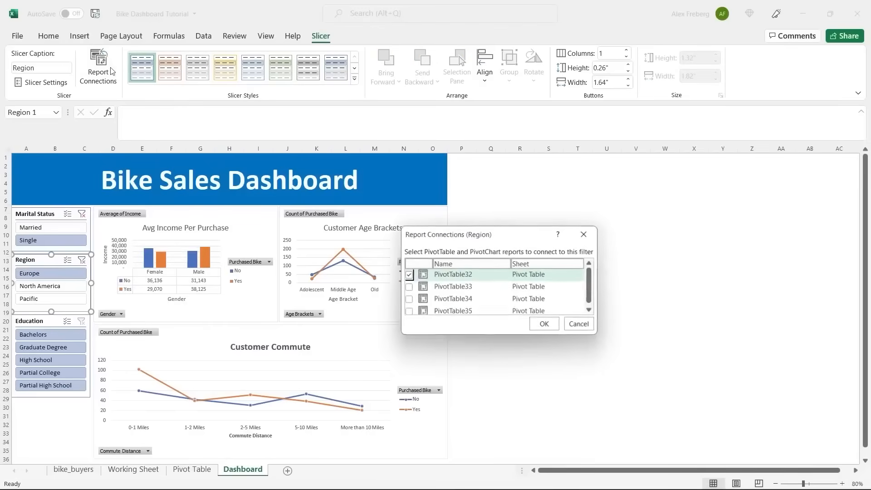
{"action": "left_click", "coordinate": [408, 287]}
{"action": "left_click", "coordinate": [408, 299]}
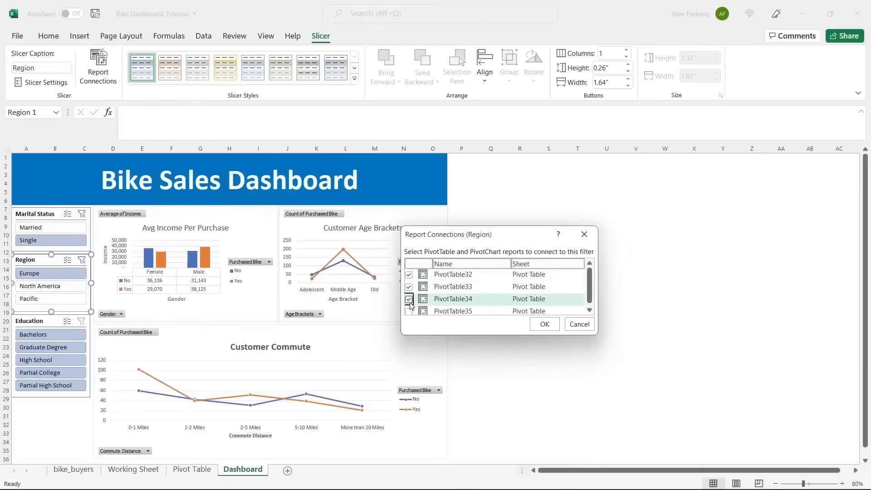
{"action": "left_click", "coordinate": [409, 312]}
{"action": "left_click", "coordinate": [549, 325]}
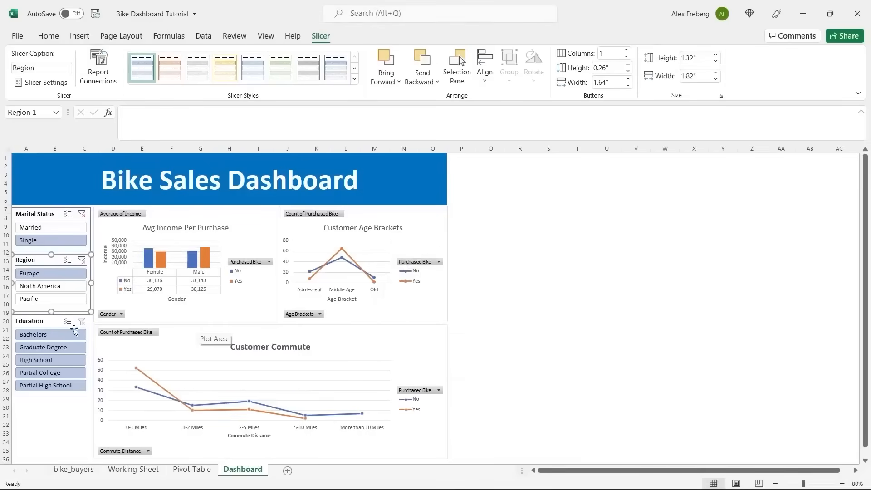
Step: Connect the Education slicer to PivotTable33, PivotTable34 and PivotTable35 through its report connections
{"action": "left_click", "coordinate": [54, 322]}
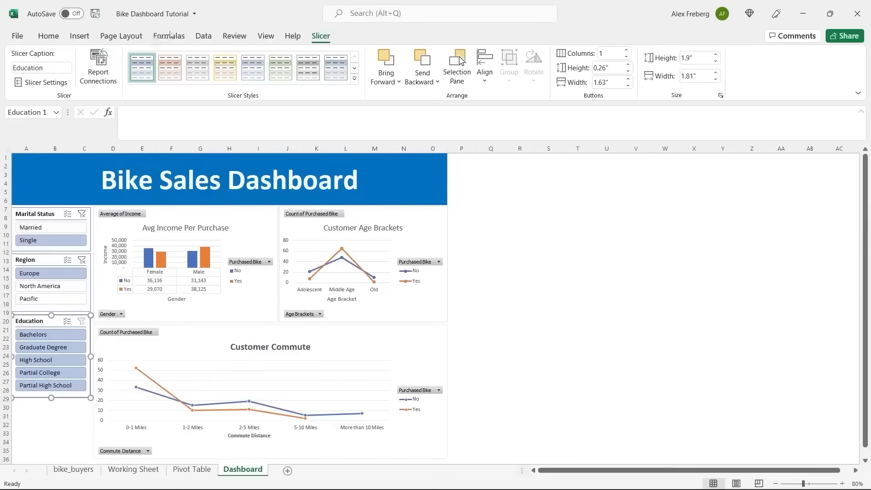
{"action": "left_click", "coordinate": [98, 68]}
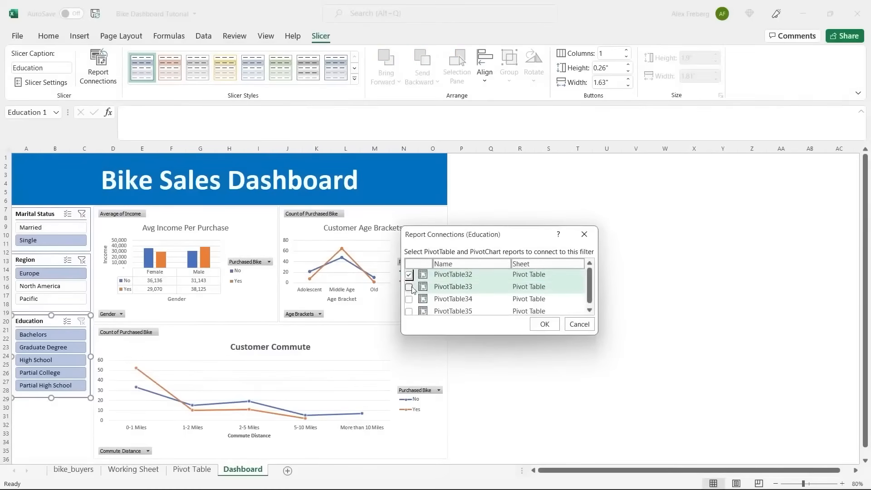
{"action": "left_click", "coordinate": [409, 287]}
{"action": "left_click", "coordinate": [409, 299]}
{"action": "left_click", "coordinate": [409, 312]}
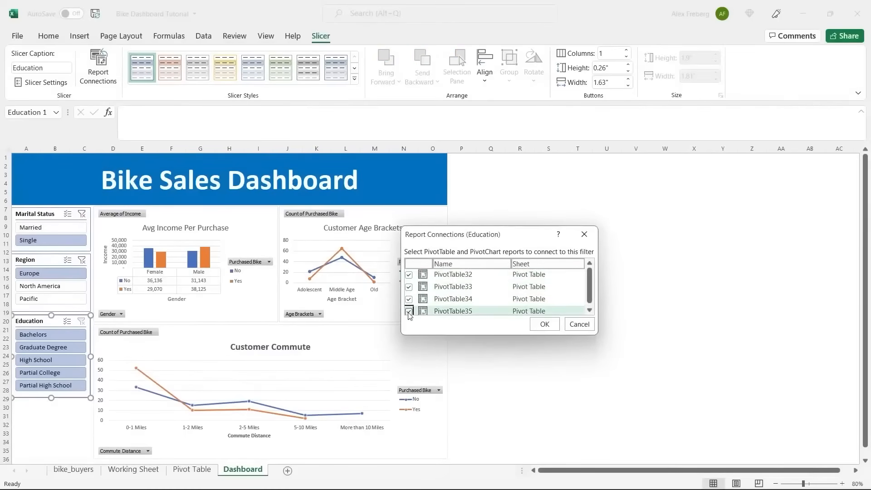
{"action": "left_click", "coordinate": [544, 325]}
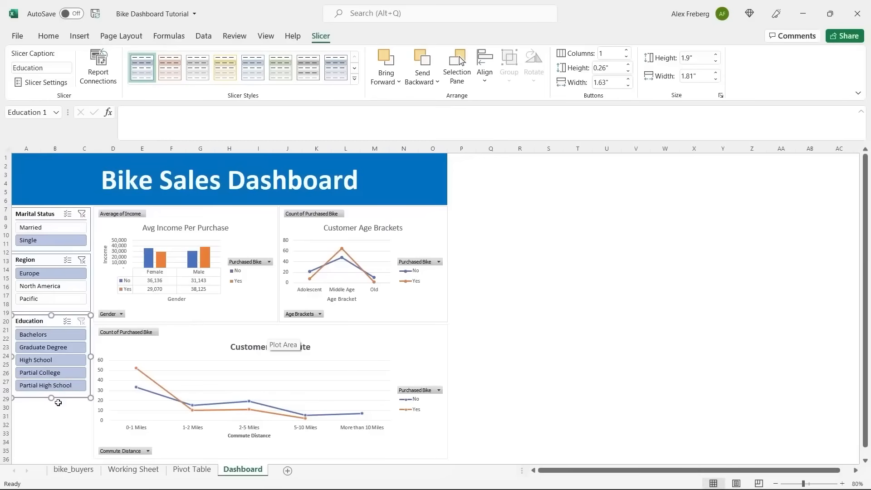
Step: Test the Education slicer on Partial High School and clear the Region and Education filters
{"action": "left_click", "coordinate": [59, 386]}
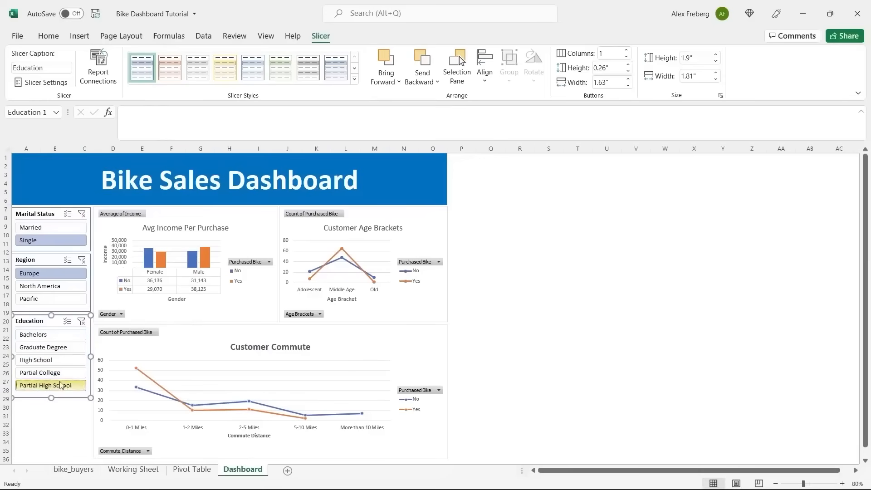
{"action": "left_click", "coordinate": [82, 260]}
{"action": "left_click", "coordinate": [81, 321]}
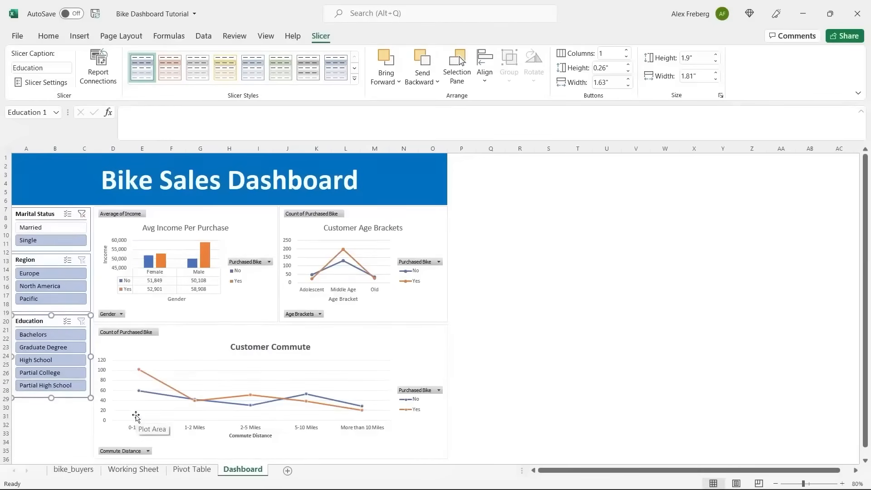
Step: Examine the charts for Bachelors with and without Europe and for Graduate Degree, and clear all slicer filters, including Marital Status
{"action": "left_click", "coordinate": [57, 336]}
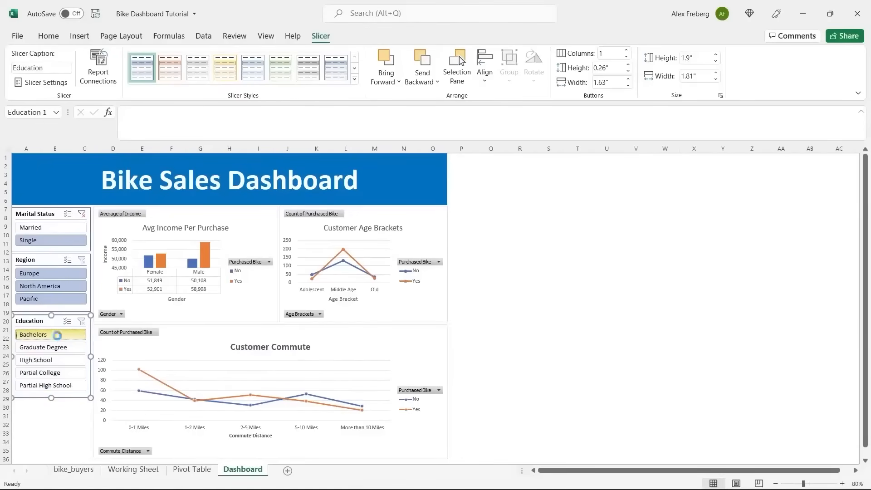
{"action": "left_click", "coordinate": [48, 273]}
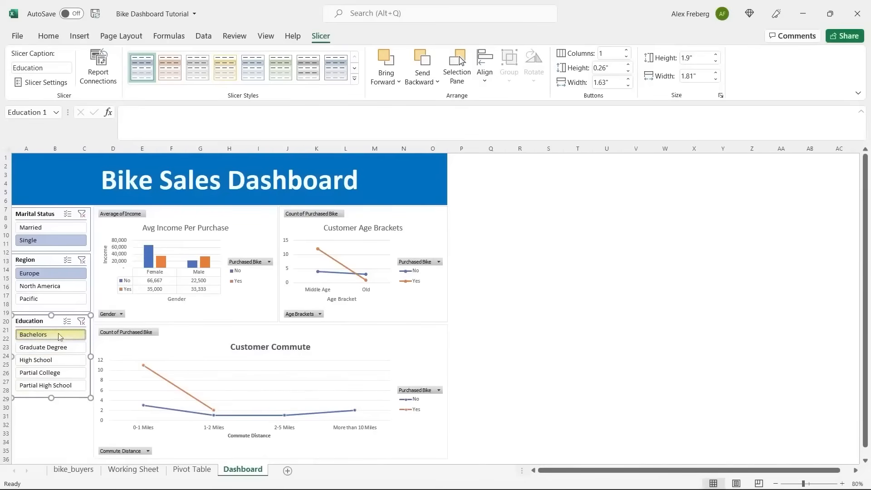
{"action": "left_click", "coordinate": [83, 260]}
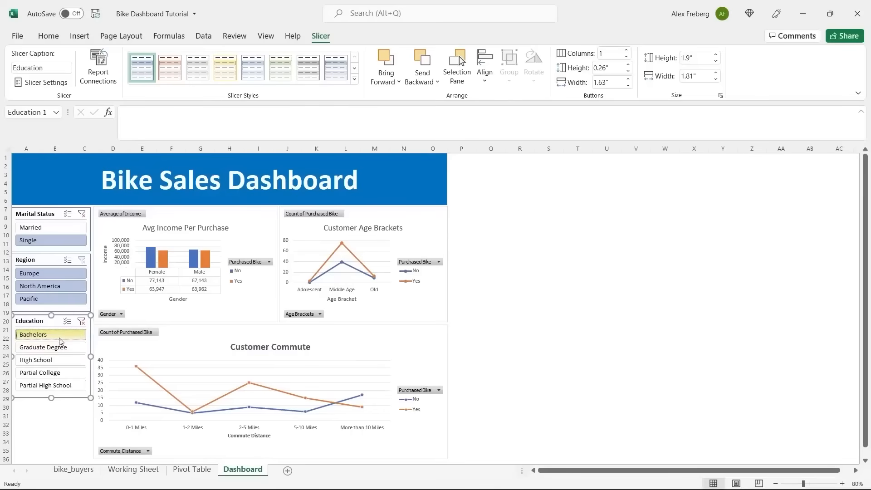
{"action": "left_click", "coordinate": [68, 349]}
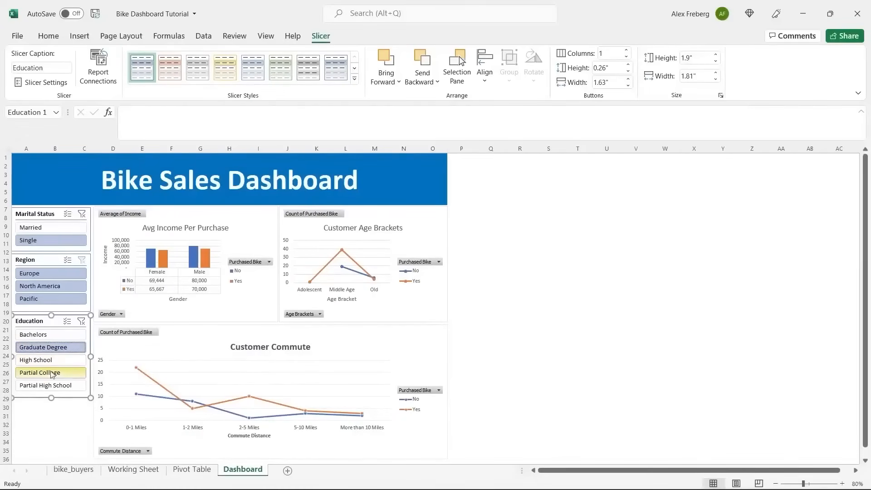
{"action": "left_click", "coordinate": [81, 321]}
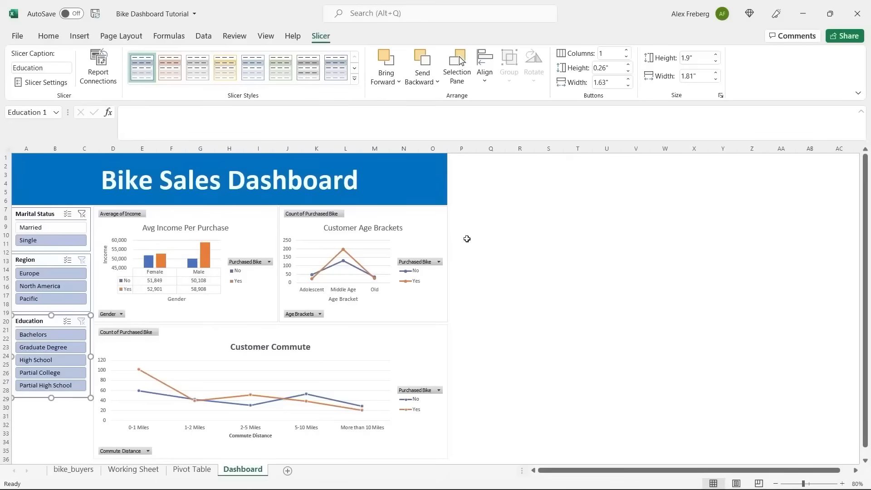
{"action": "left_click", "coordinate": [82, 213]}
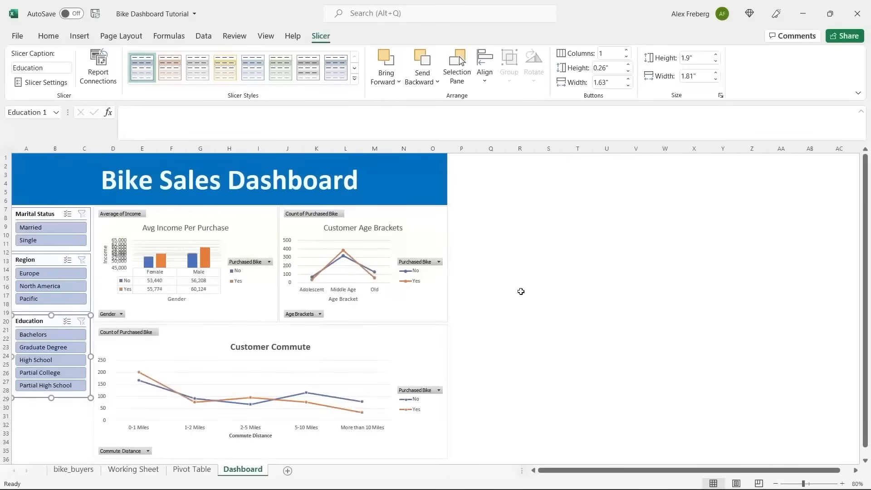
Step: Change the Bike Sales Dashboard banner's fill to a darker shade of the blue theme colour
{"action": "left_click", "coordinate": [413, 174]}
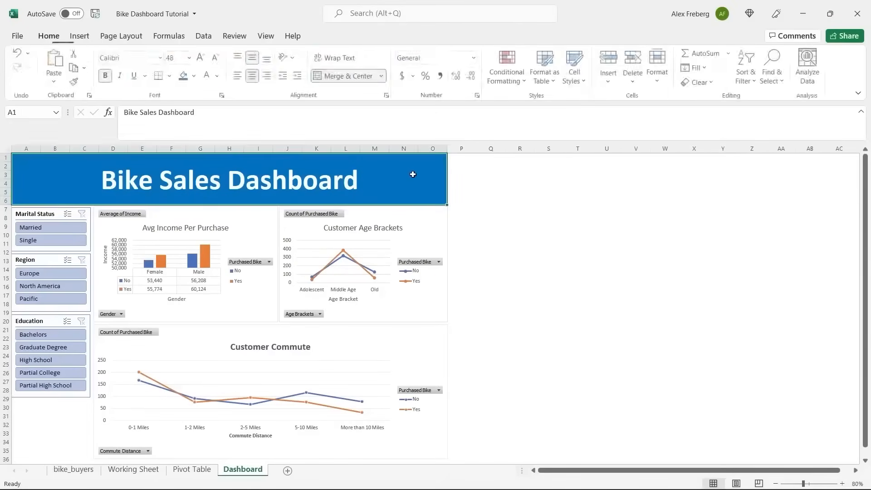
{"action": "left_click", "coordinate": [195, 76]}
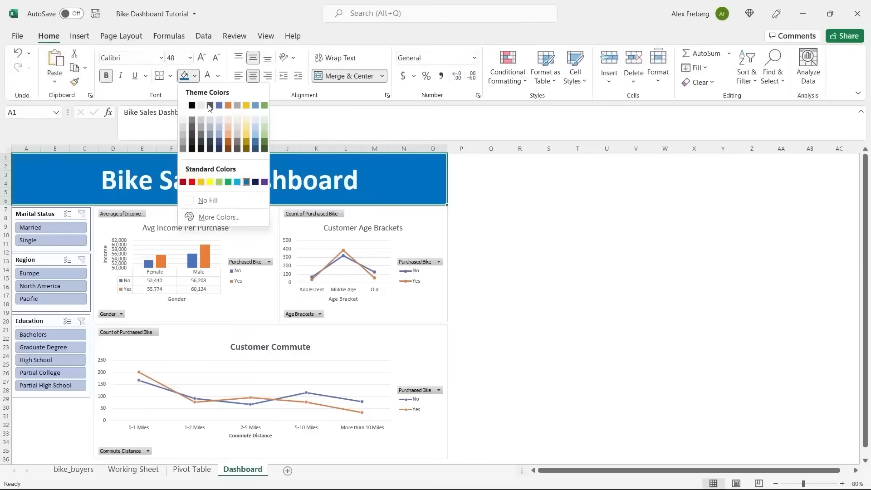
{"action": "left_click", "coordinate": [221, 144]}
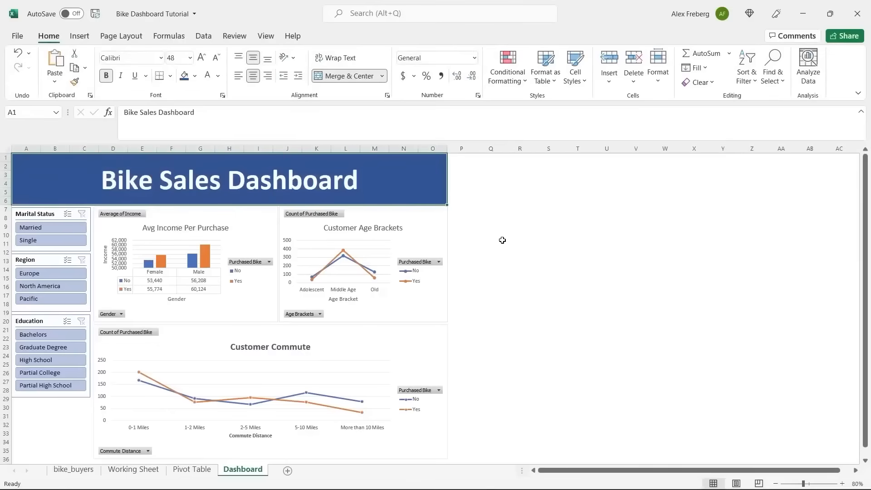
{"action": "left_click", "coordinate": [503, 243]}
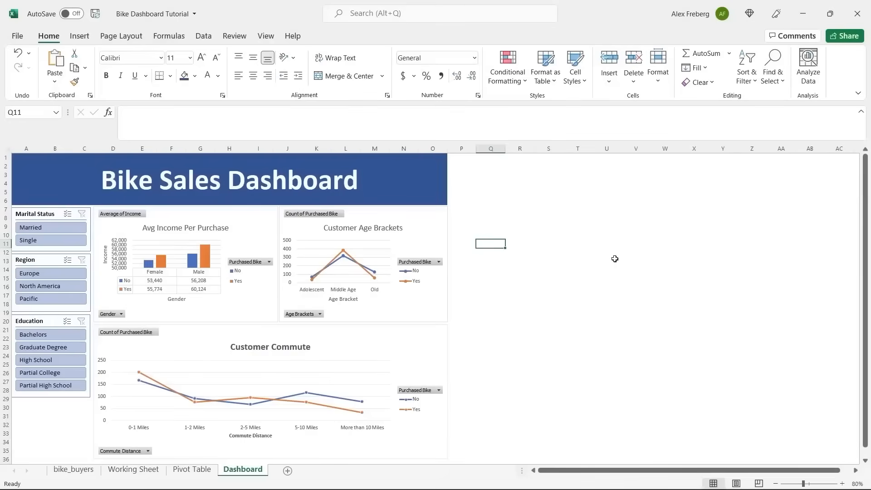